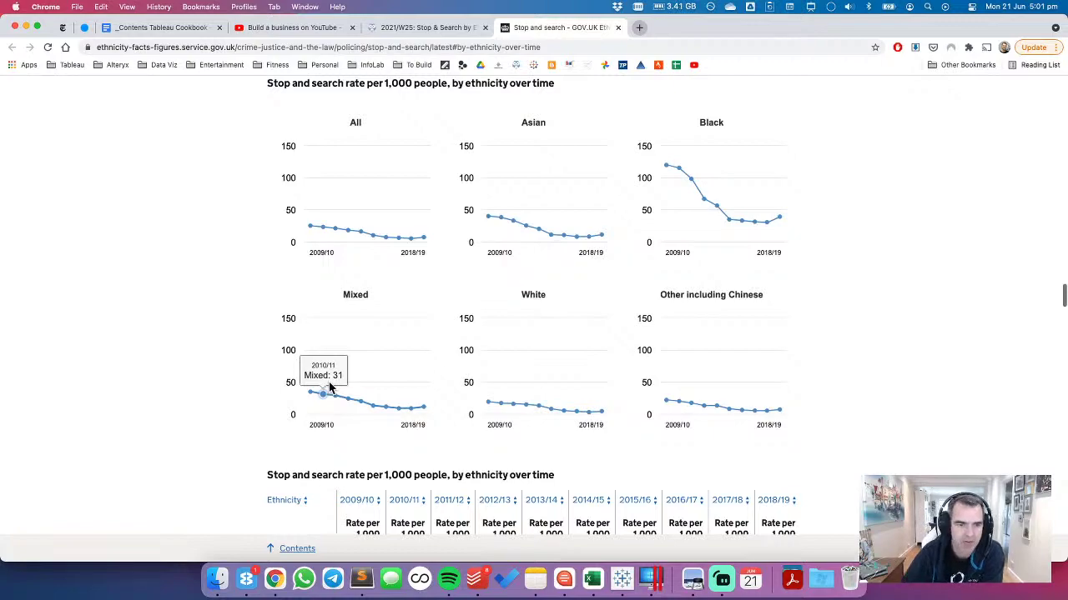
# Step: Examine the charts of stop and search rate by ethnicity over time and the data table beneath them
pyautogui.moveTo(305, 230)
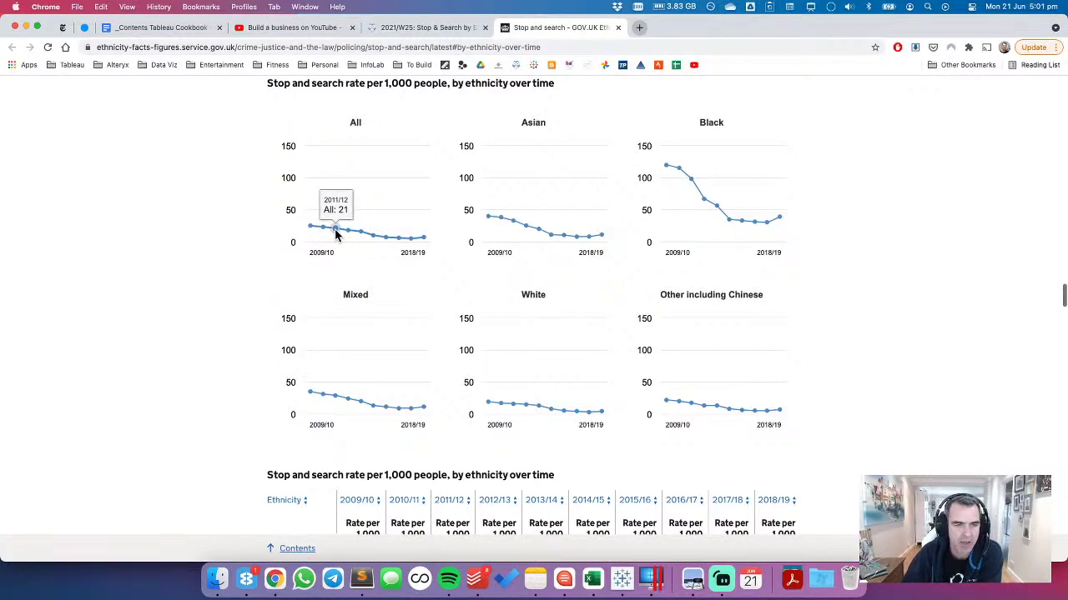
pyautogui.moveTo(425, 240)
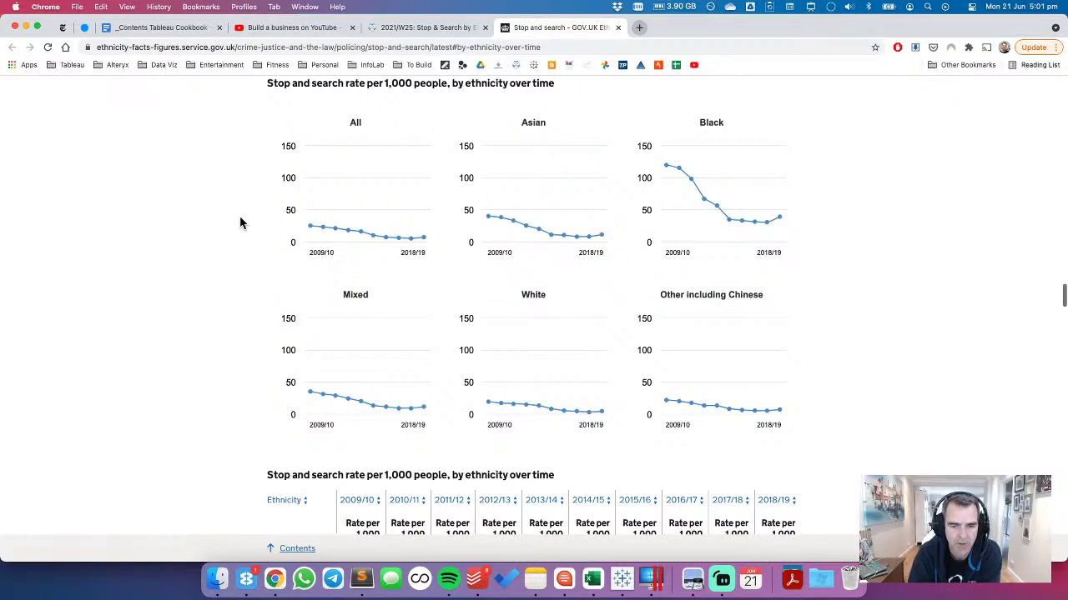
pyautogui.scroll(-5, 233, 222)
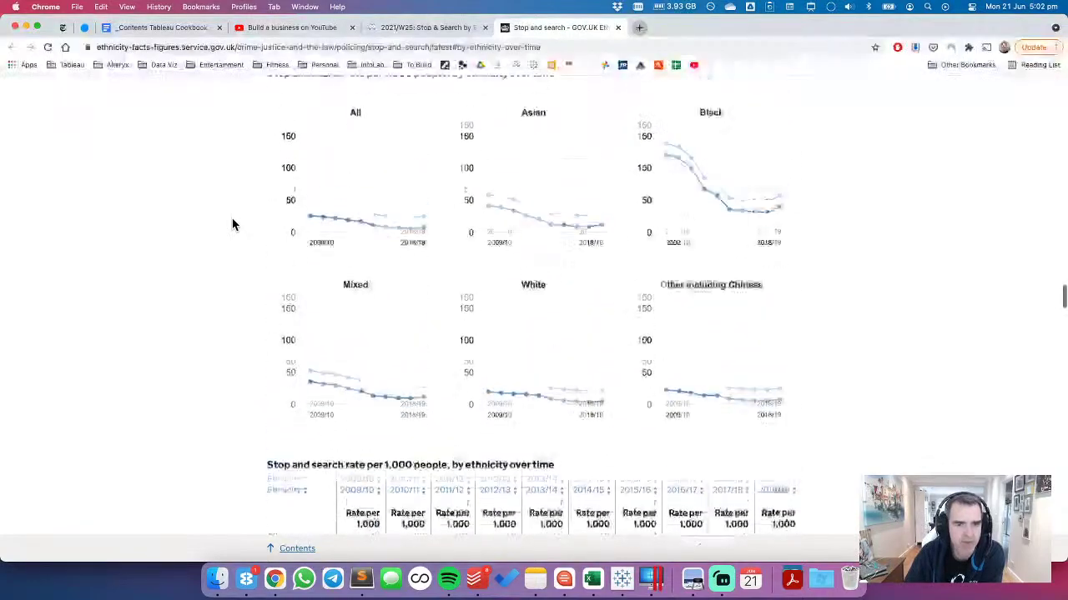
pyautogui.scroll(3, 234, 224)
pyautogui.scroll(-3, 234, 225)
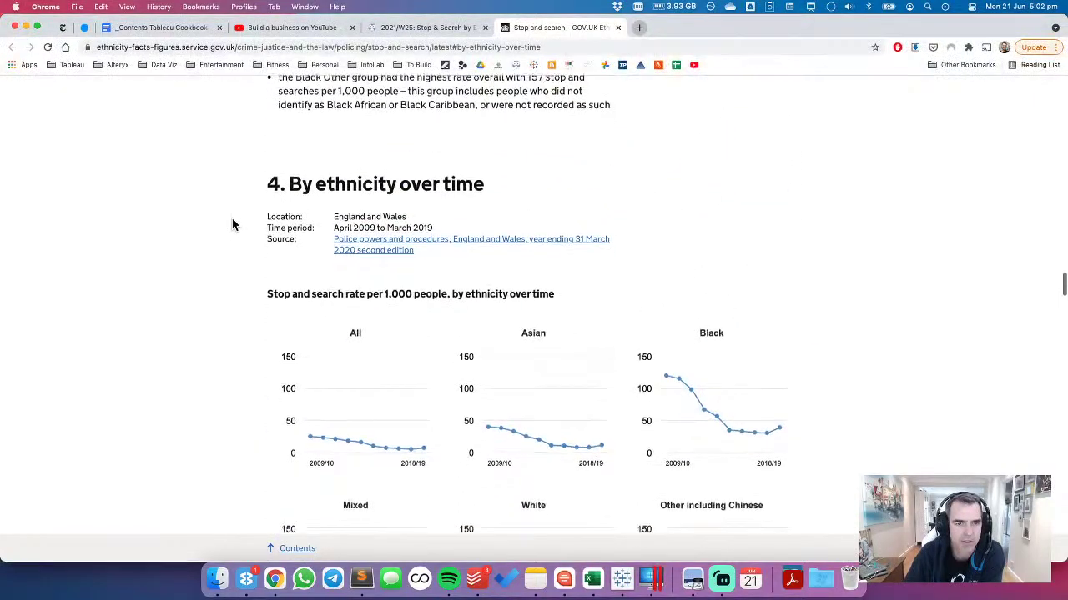
pyautogui.scroll(-3, 233, 223)
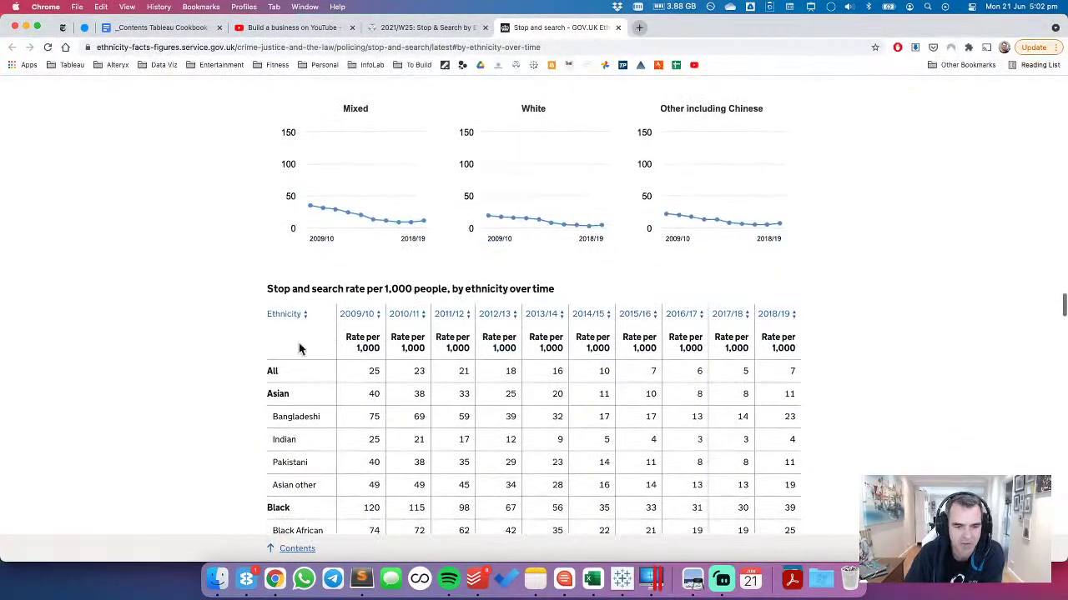
# Step: Switch to Tableau and review the rows of the stop-and-search-data source by time and ethnicity
pyautogui.click(622, 582)
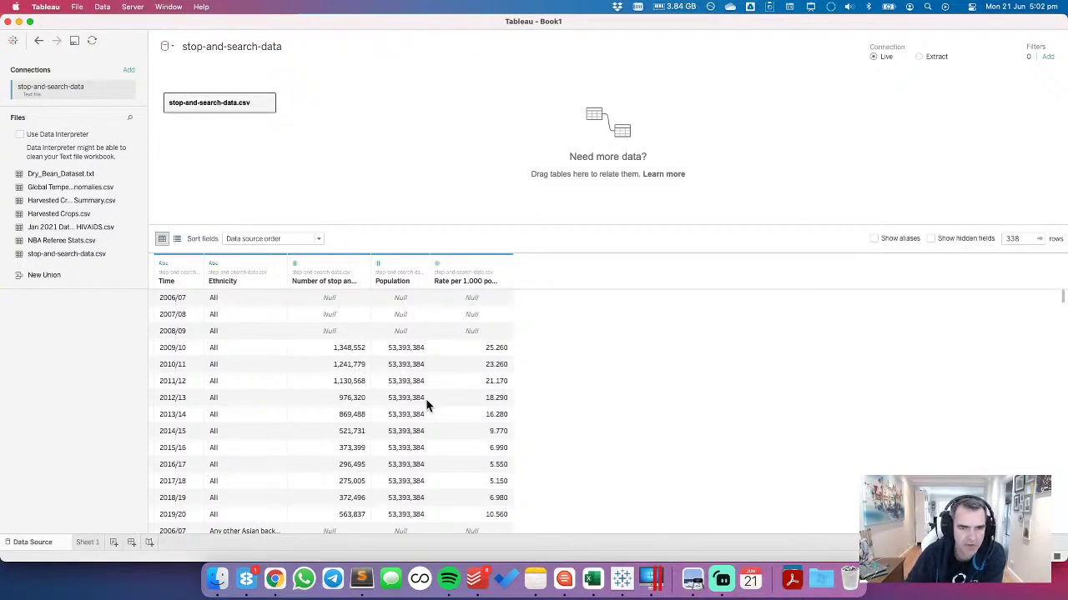
pyautogui.scroll(-5, 414, 407)
pyautogui.scroll(-15, 415, 406)
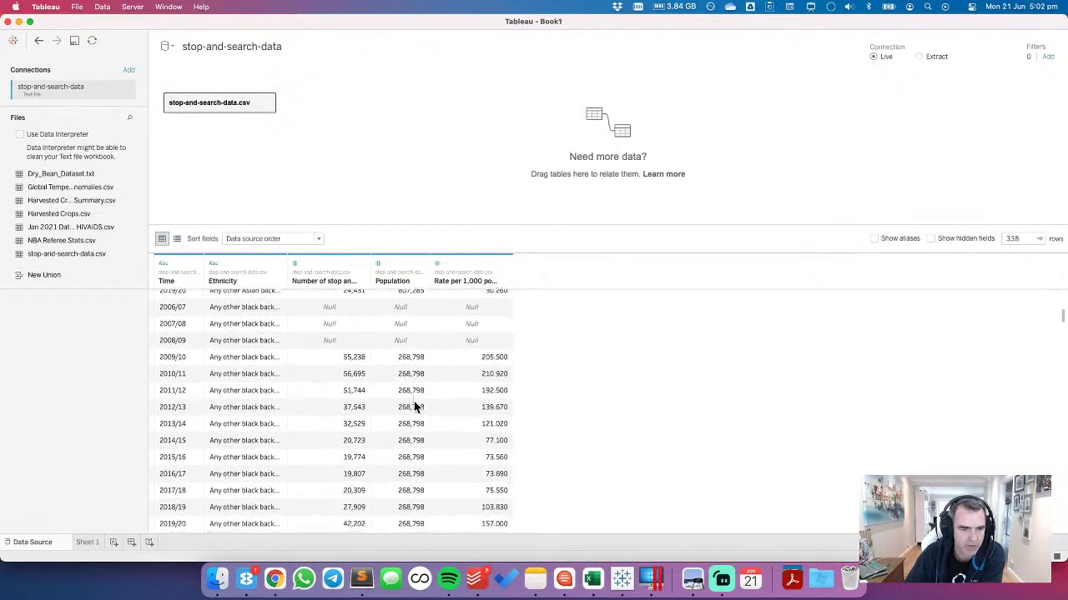
pyautogui.scroll(7, 414, 406)
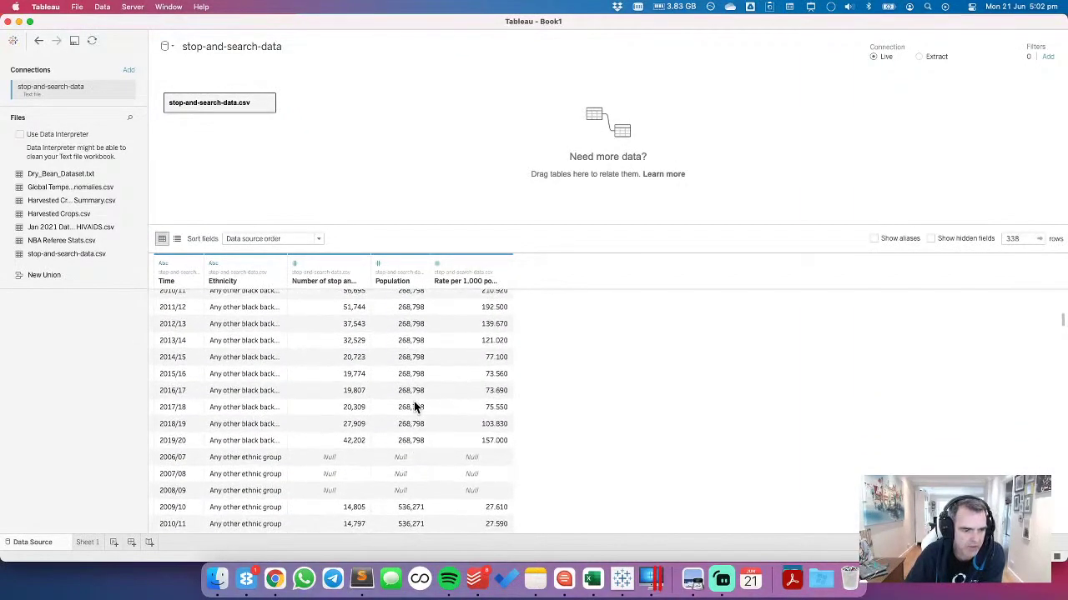
pyautogui.scroll(10, 415, 407)
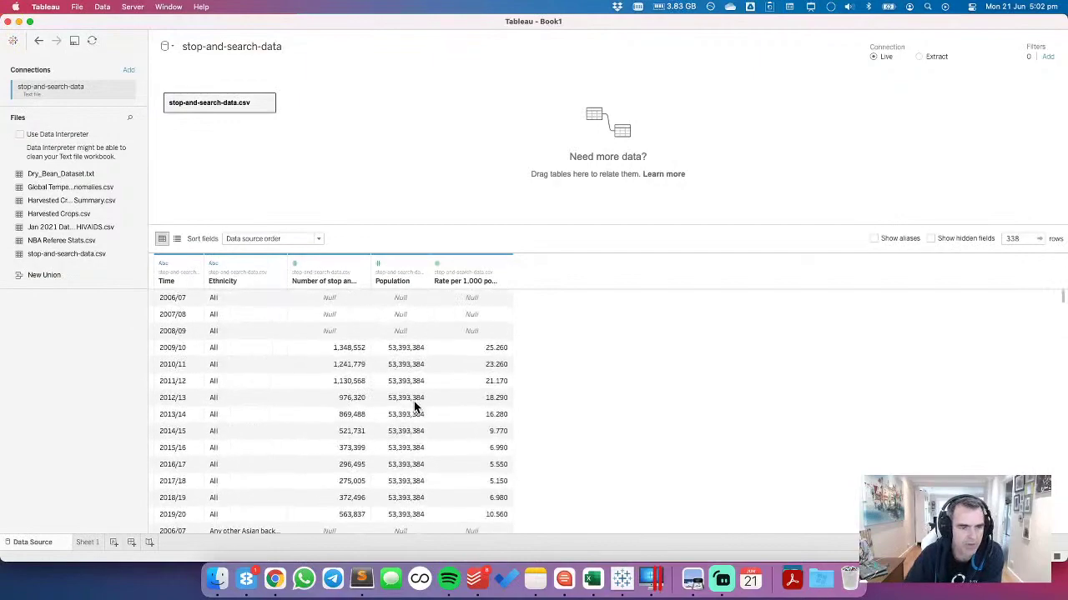
# Step: Add a data source filter on Time that excludes 2006/07, 2007/08 and 2008/09
pyautogui.click(1048, 59)
pyautogui.click(428, 315)
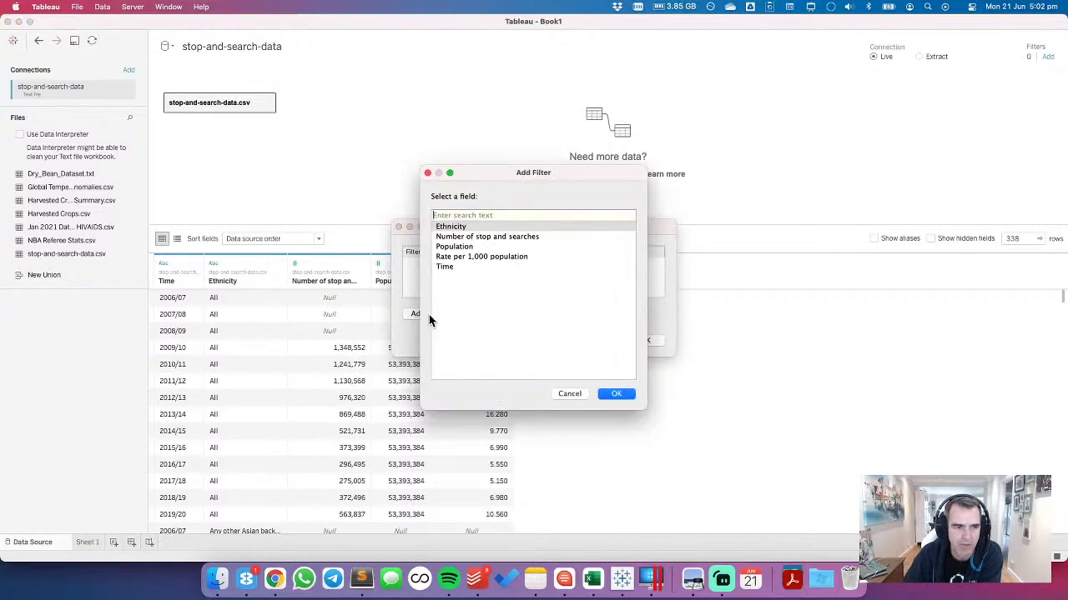
pyautogui.doubleClick(443, 267)
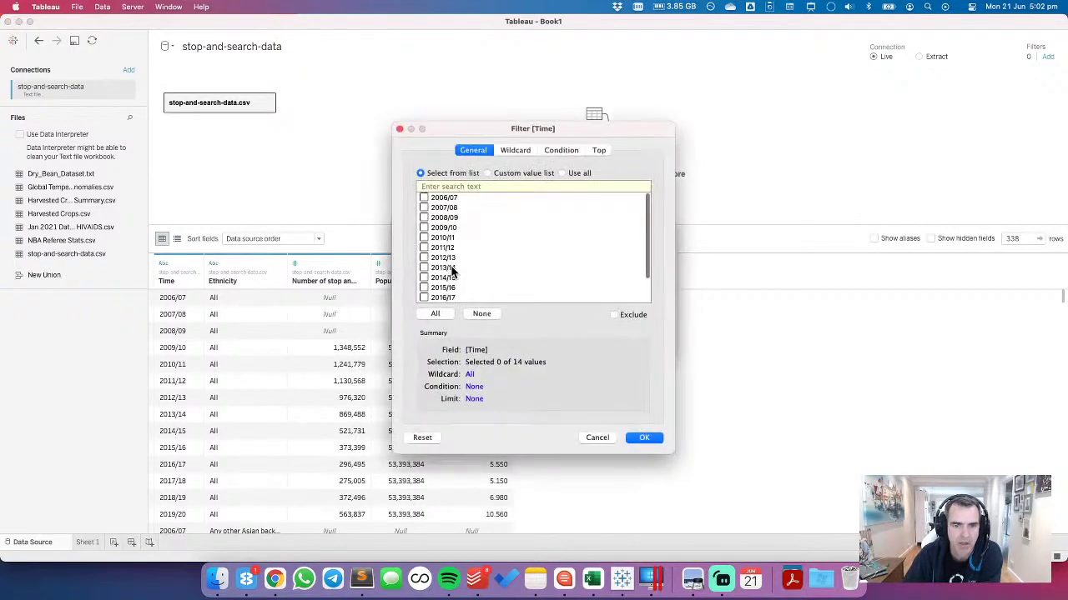
pyautogui.click(424, 198)
pyautogui.click(423, 207)
pyautogui.click(423, 217)
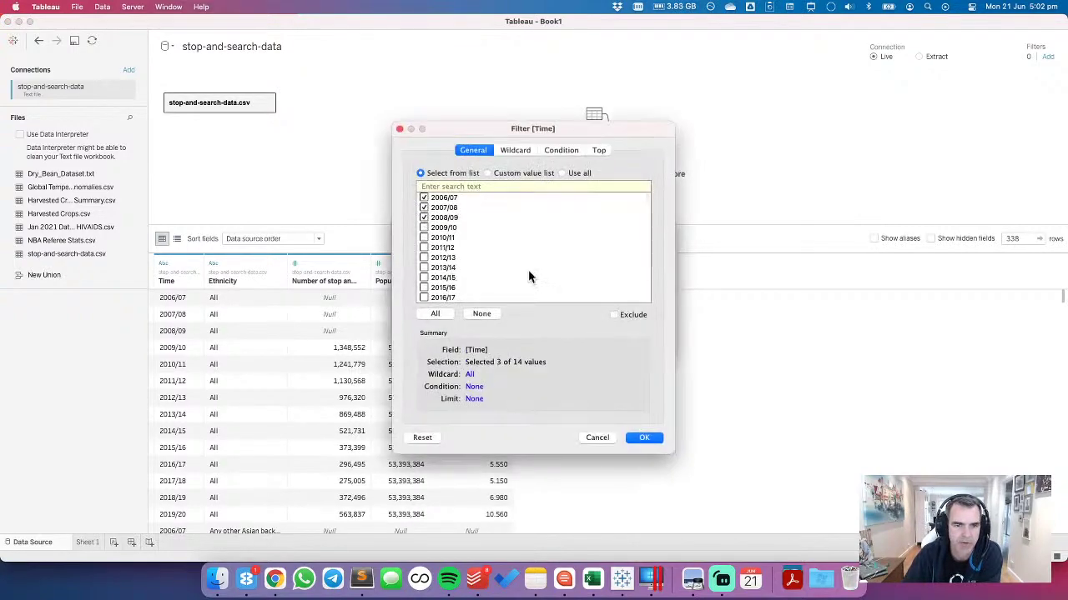
pyautogui.click(624, 315)
pyautogui.click(646, 438)
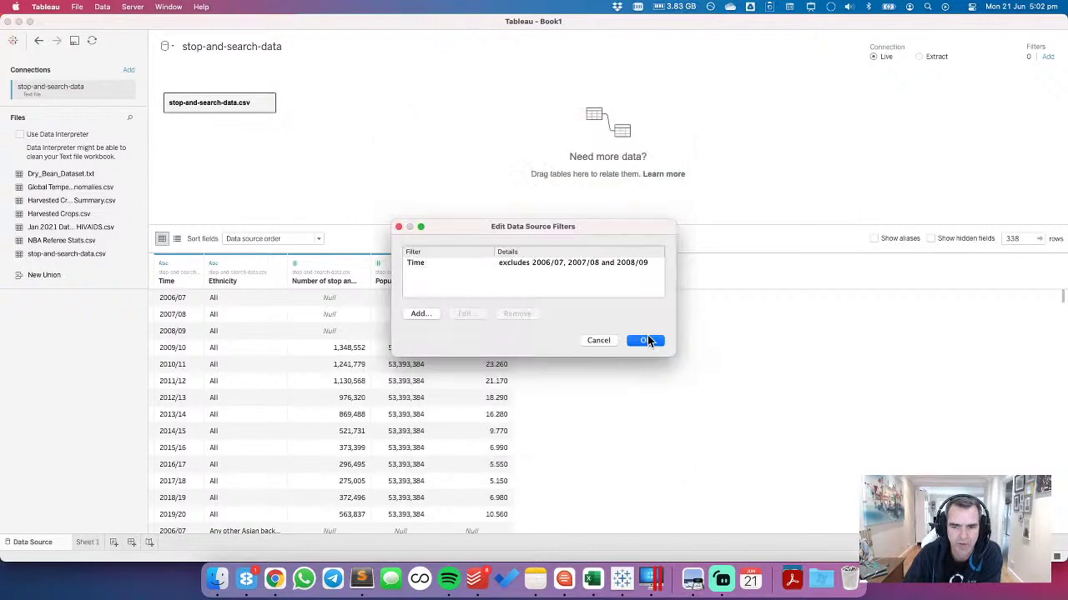
pyautogui.click(647, 341)
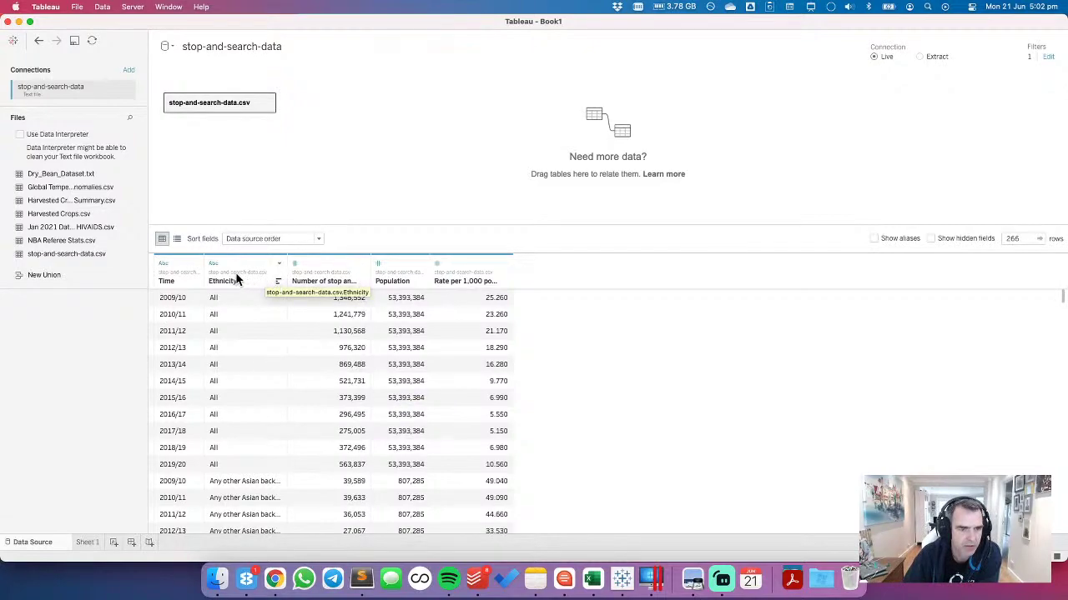
# Step: Review the full list of Ethnicity members in the field's aliases without changing any of them
pyautogui.click(281, 263)
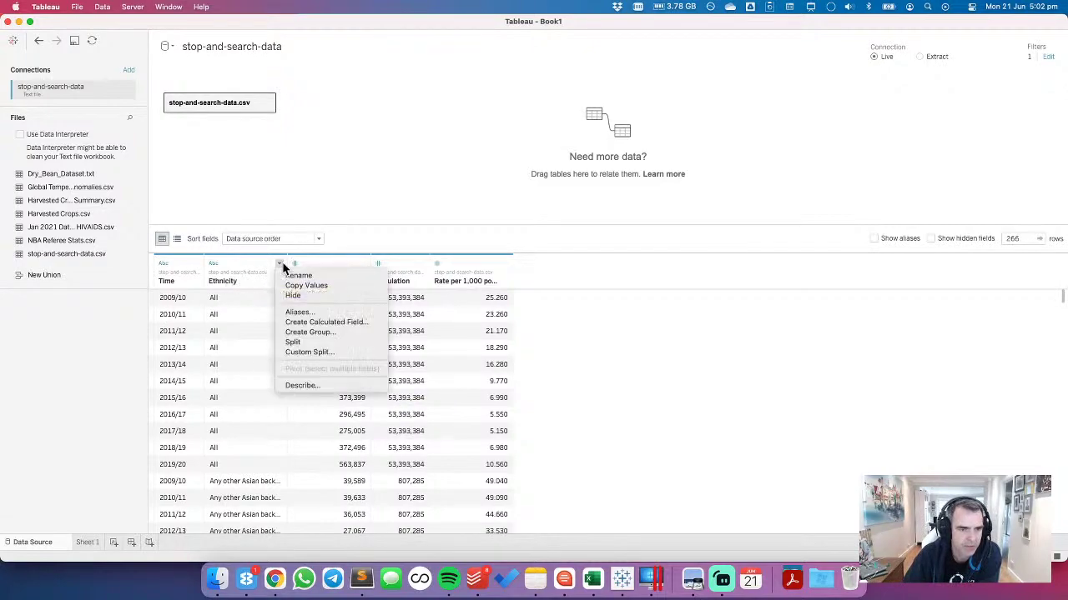
pyautogui.click(310, 313)
pyautogui.moveTo(614, 375); pyautogui.dragTo(634, 492)
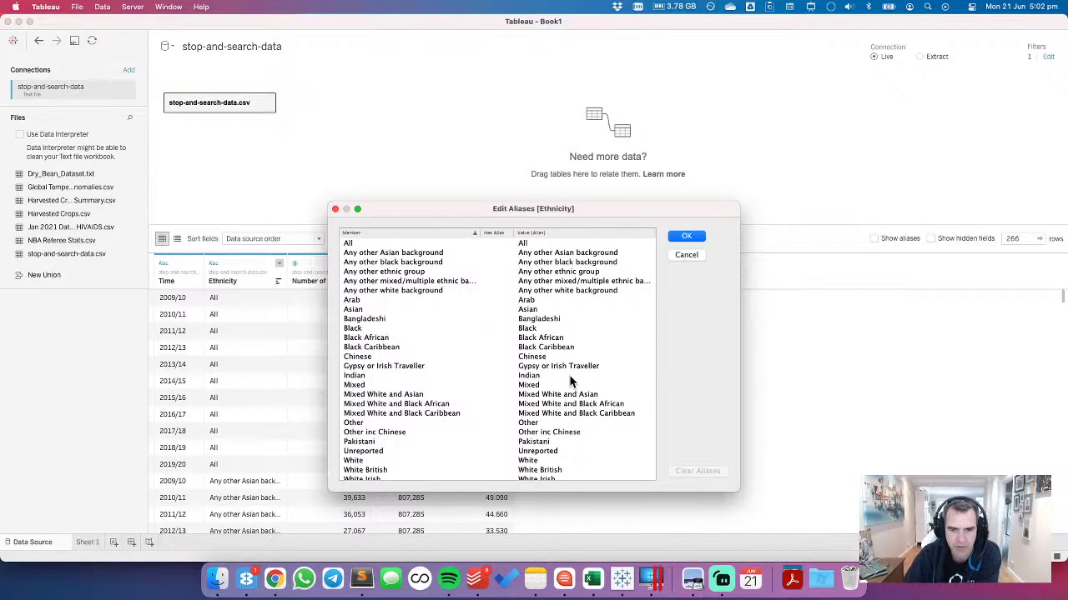
pyautogui.scroll(-1, 571, 381)
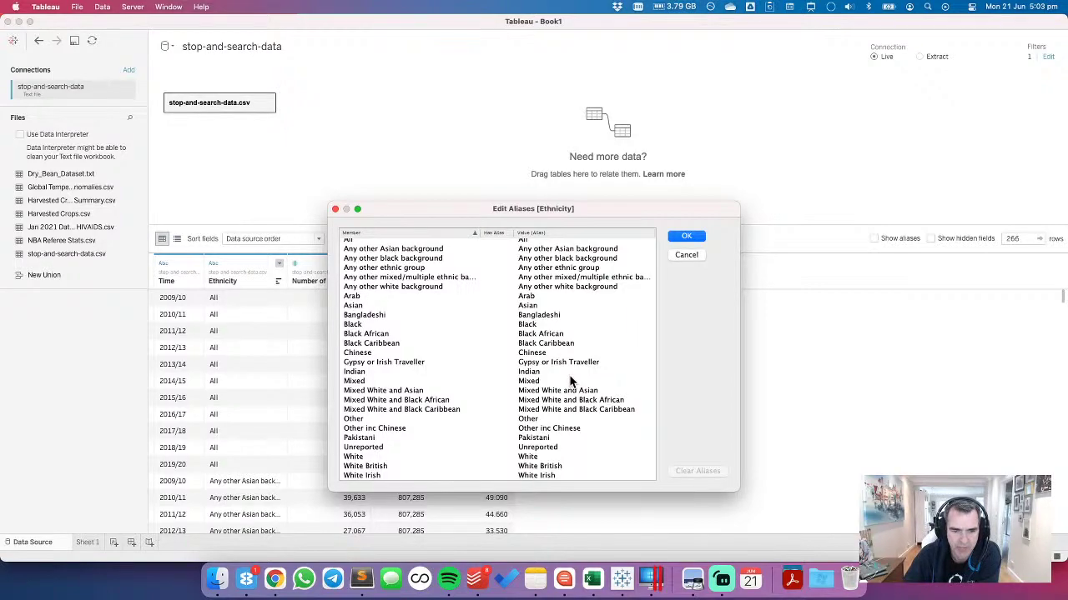
pyautogui.scroll(1, 567, 381)
pyautogui.click(683, 256)
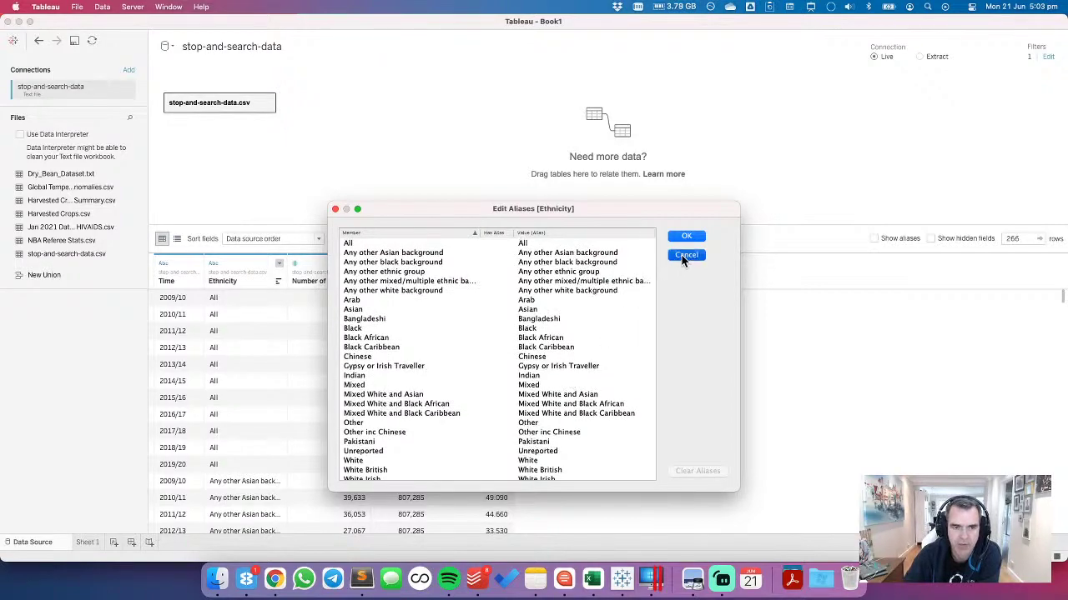
# Step: Go to Sheet 1 and place the Time field on Columns
pyautogui.click(92, 541)
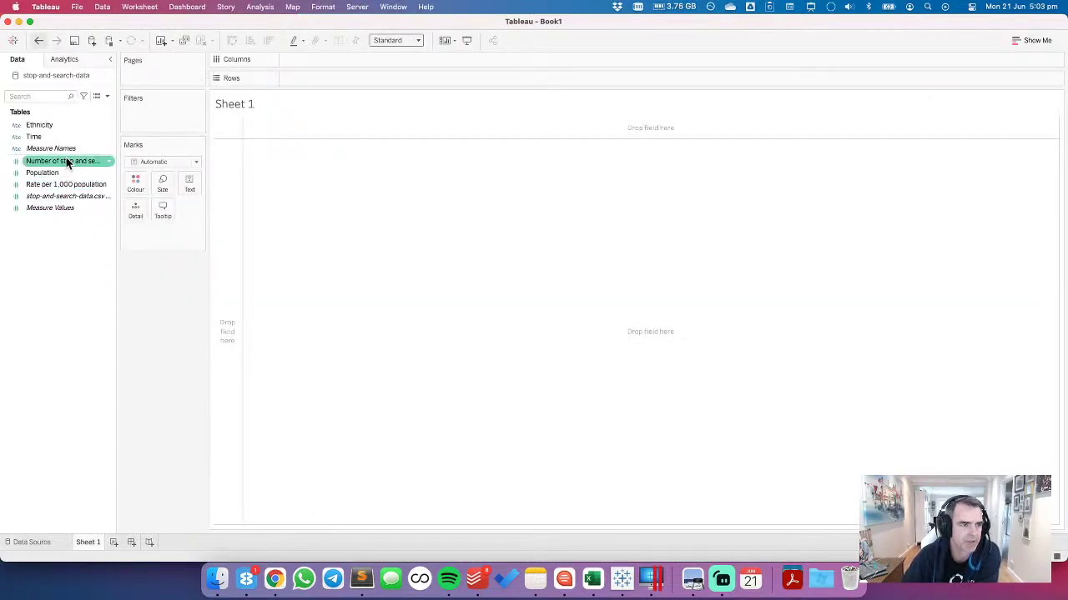
pyautogui.moveTo(48, 126); pyautogui.dragTo(421, 64)
pyautogui.click(50, 127)
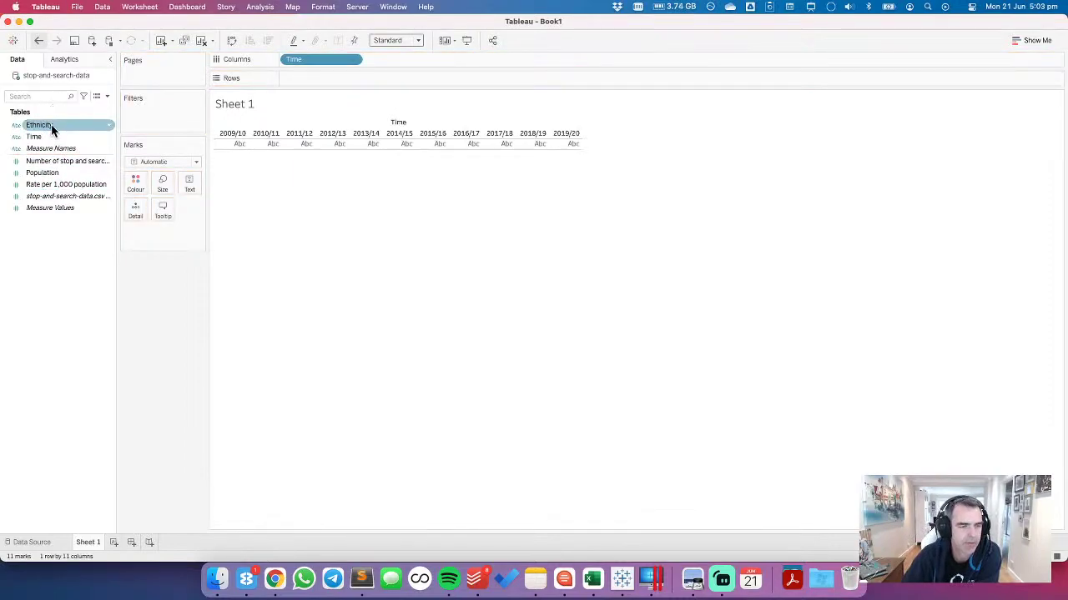
pyautogui.moveTo(52, 129); pyautogui.dragTo(136, 187)
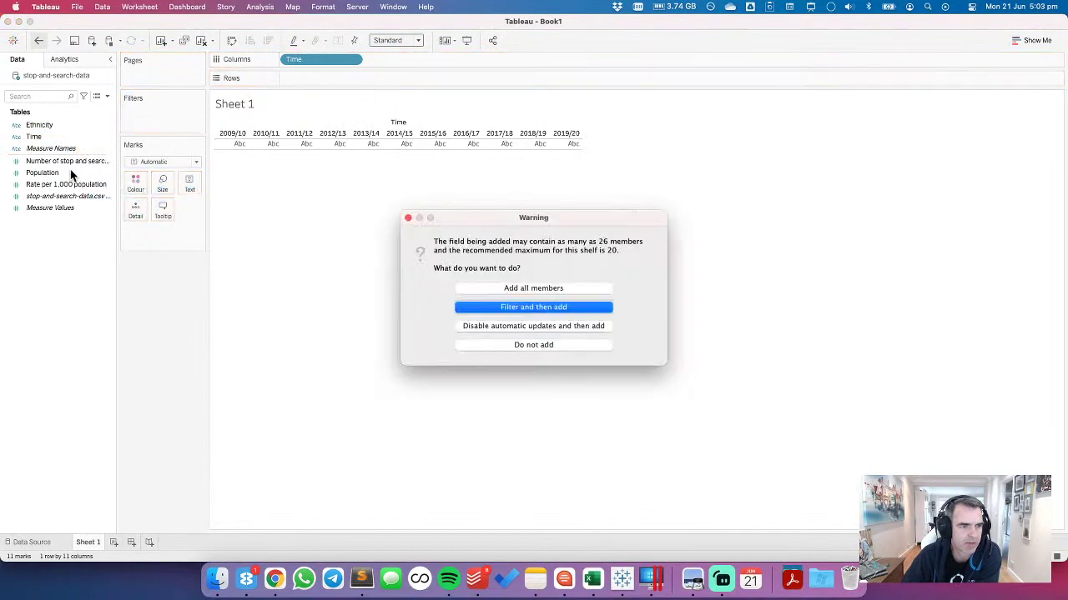
pyautogui.click(509, 289)
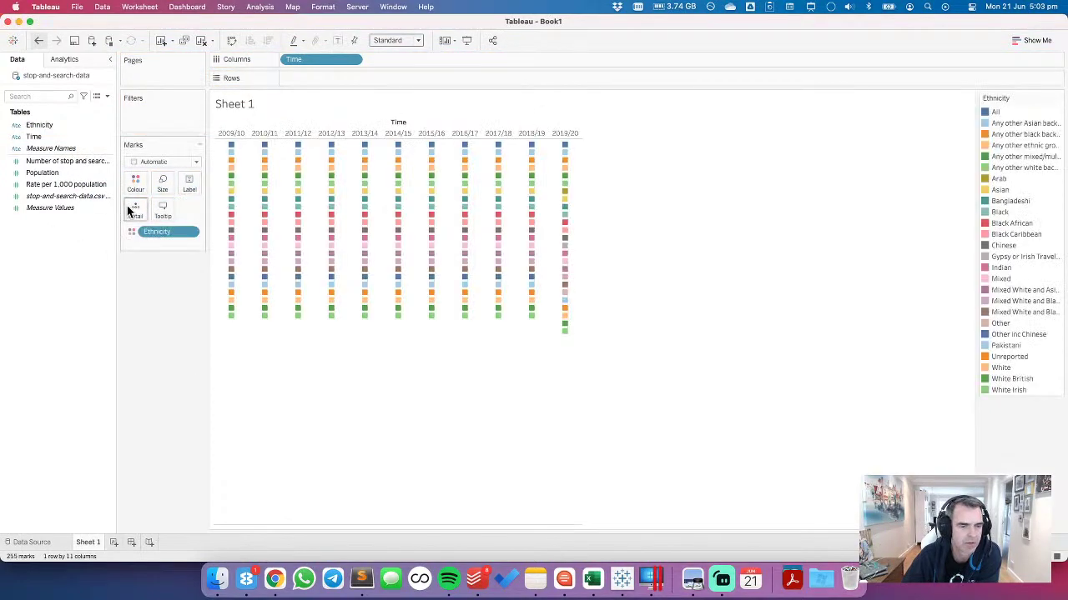
pyautogui.click(39, 40)
# Step: Start a sheet filter on Ethnicity and include the members All, Asian and Black
pyautogui.moveTo(40, 125); pyautogui.dragTo(163, 112)
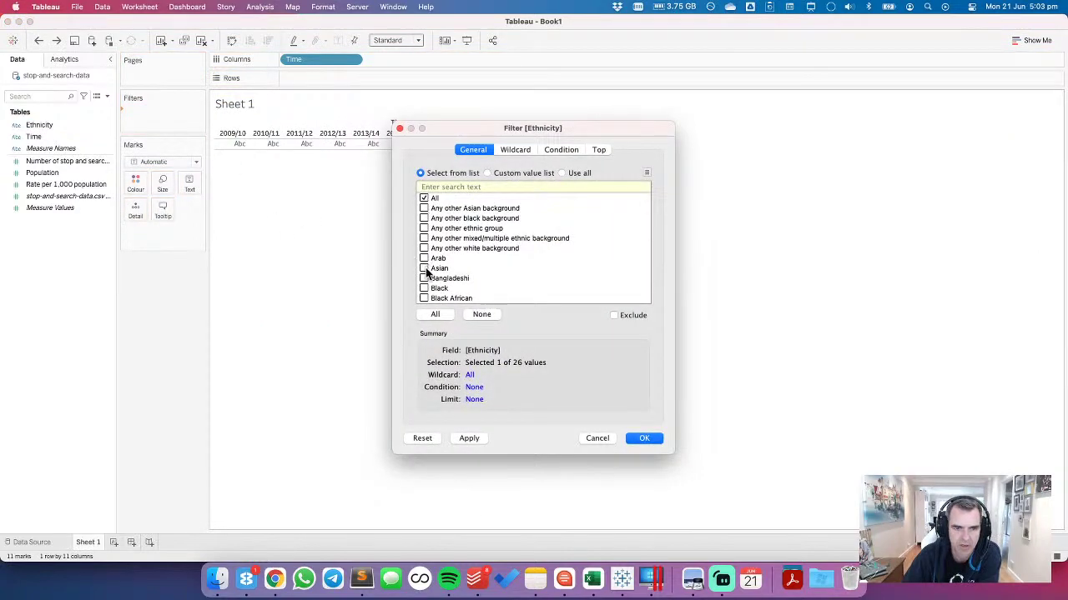
pyautogui.click(424, 269)
pyautogui.click(423, 288)
pyautogui.scroll(-2, 474, 271)
pyautogui.scroll(-2, 473, 271)
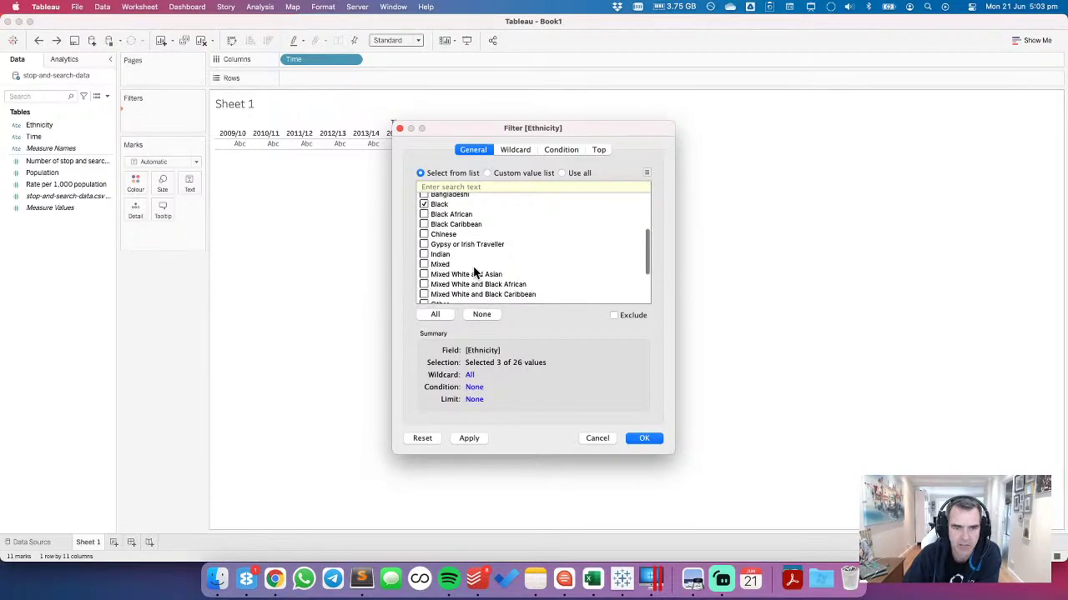
# Step: Check the ethnic groups charted on the web page and include Mixed, Other inc Chinese and White in the Ethnicity filter
pyautogui.press('super+Tab')
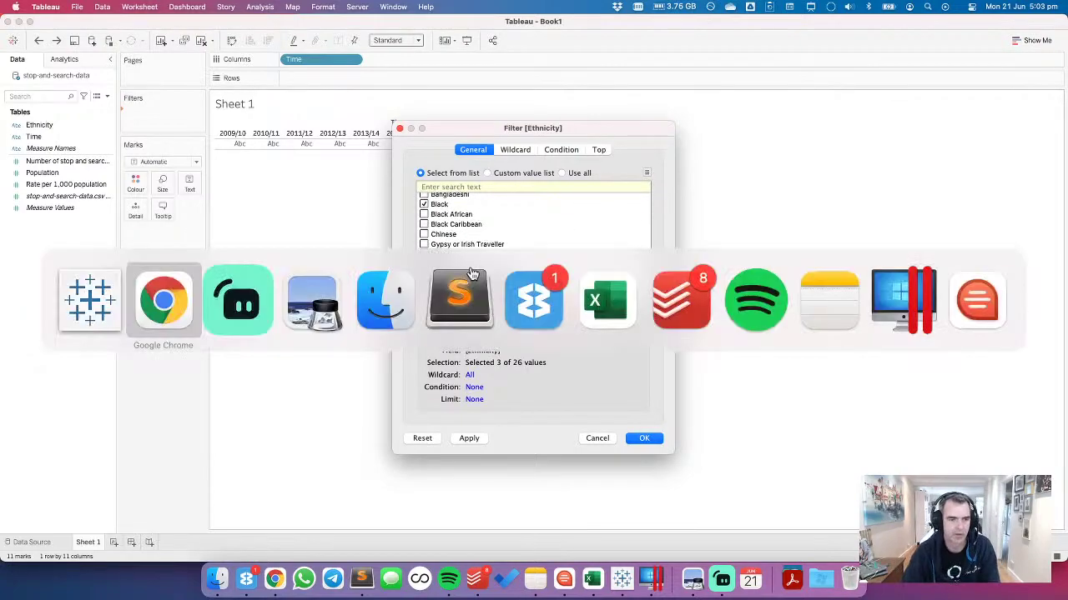
pyautogui.scroll(1, 472, 272)
pyautogui.scroll(3, 470, 273)
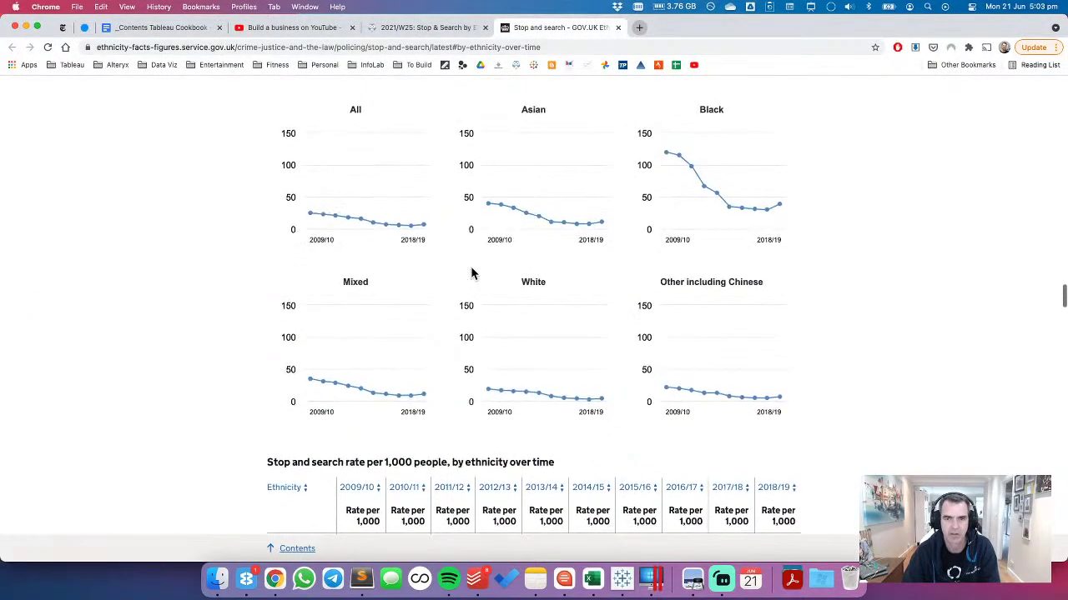
pyautogui.press('super+Tab')
pyautogui.click(423, 264)
pyautogui.scroll(-3, 447, 275)
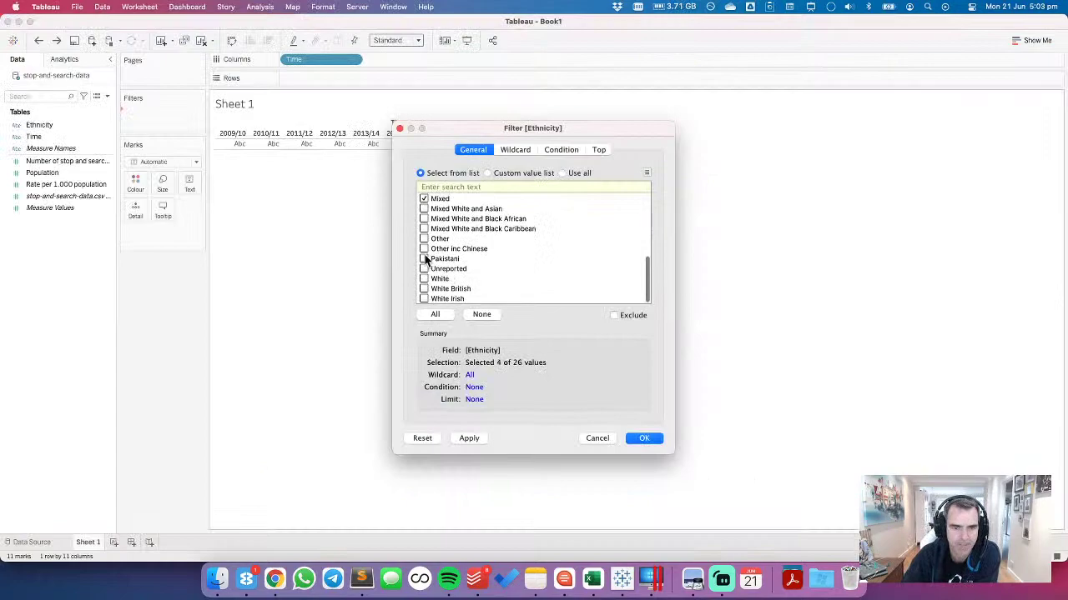
pyautogui.click(424, 249)
pyautogui.click(646, 438)
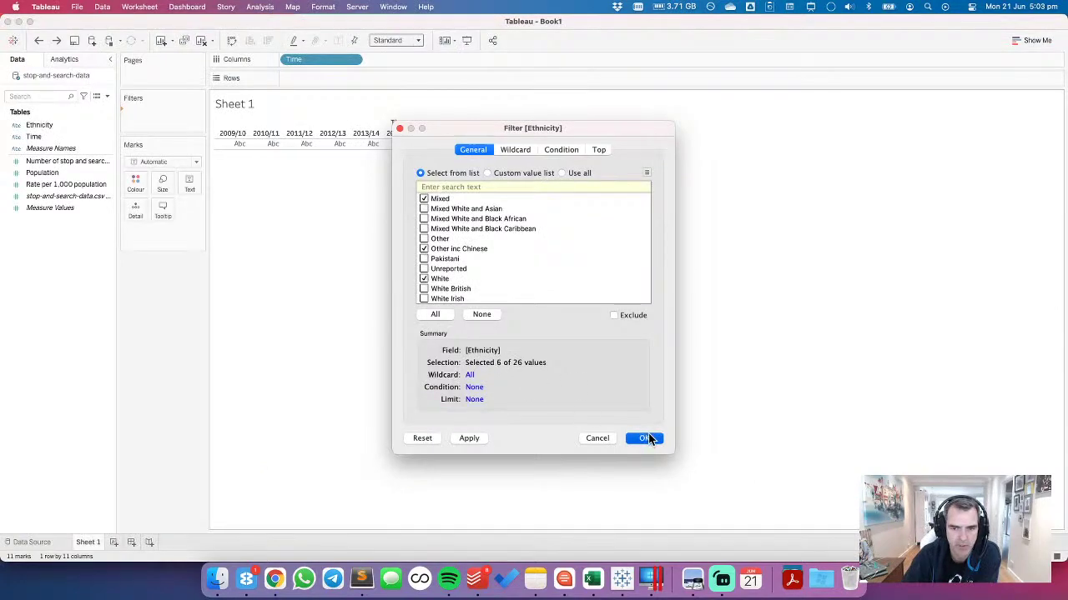
# Step: Place Rate per 1,000 population on Rows and compare the yearly bar values with the charts on the web page
pyautogui.moveTo(42, 184); pyautogui.dragTo(344, 87)
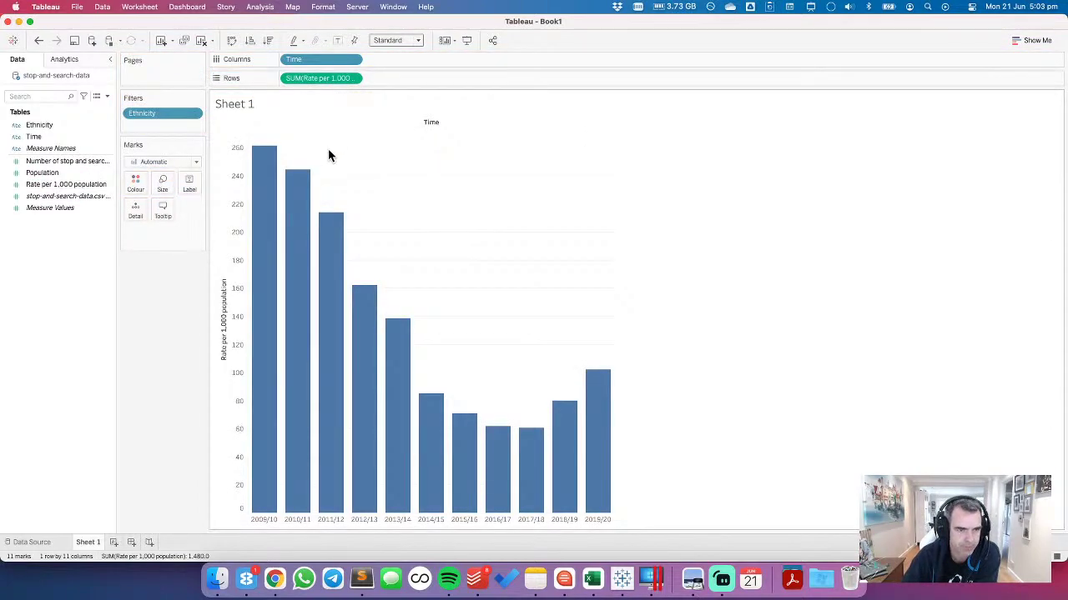
pyautogui.moveTo(262, 201)
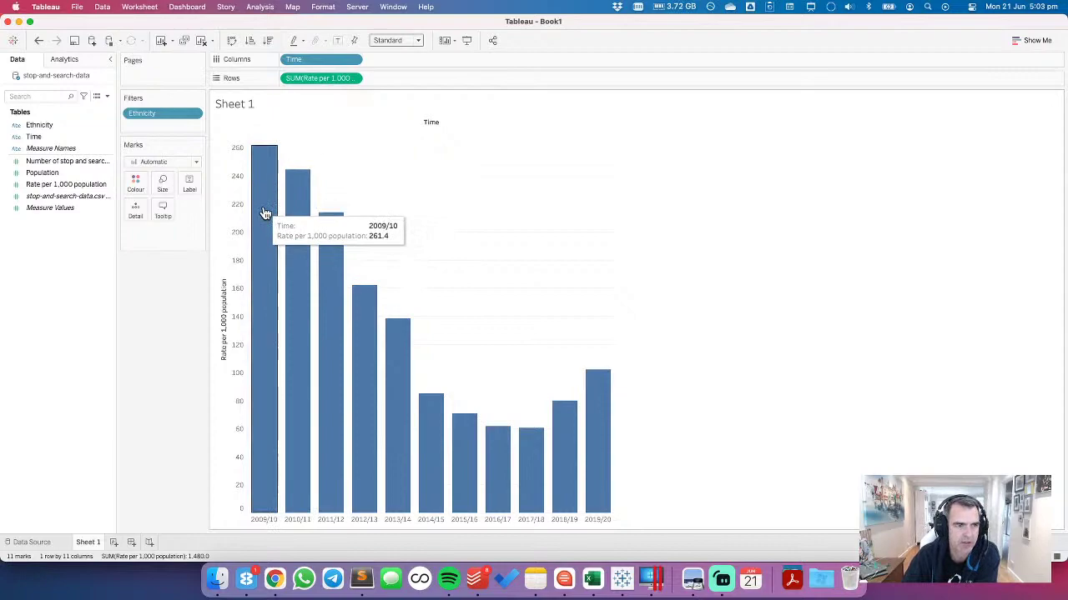
pyautogui.moveTo(296, 223)
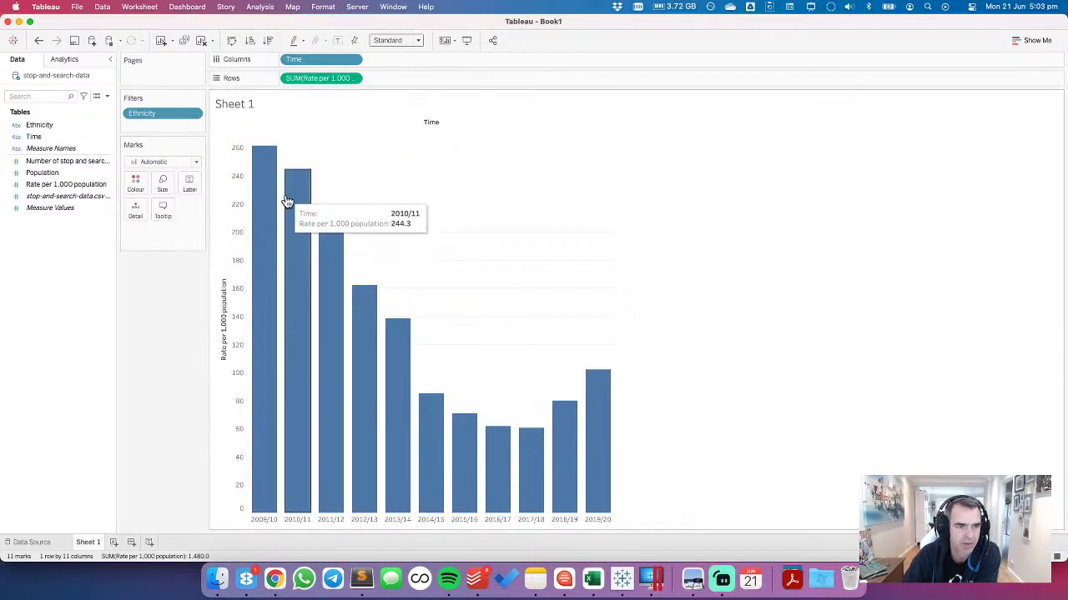
pyautogui.moveTo(258, 179)
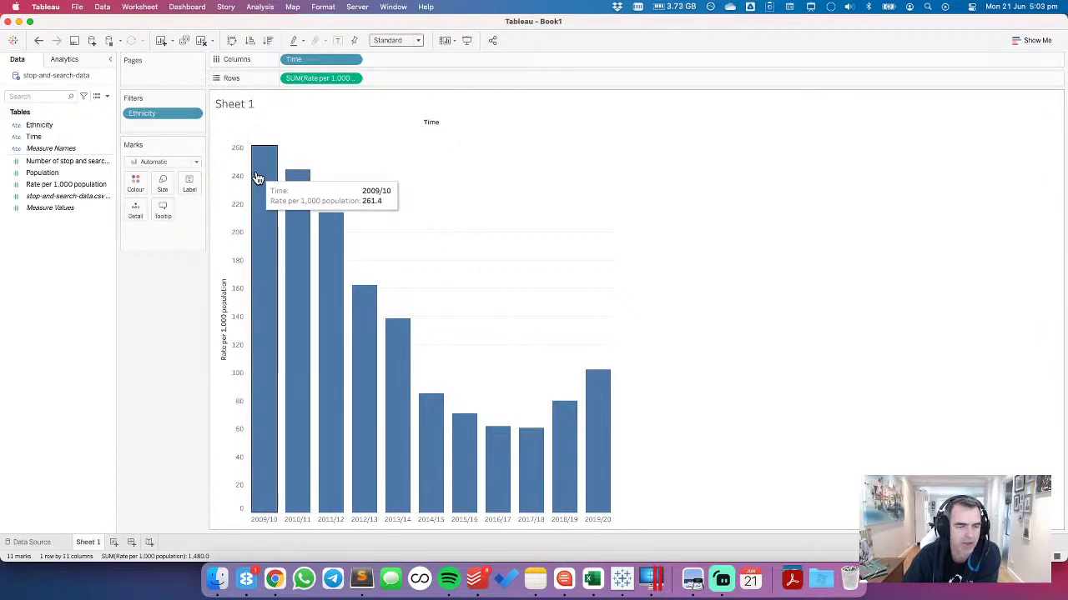
pyautogui.press('super+Tab')
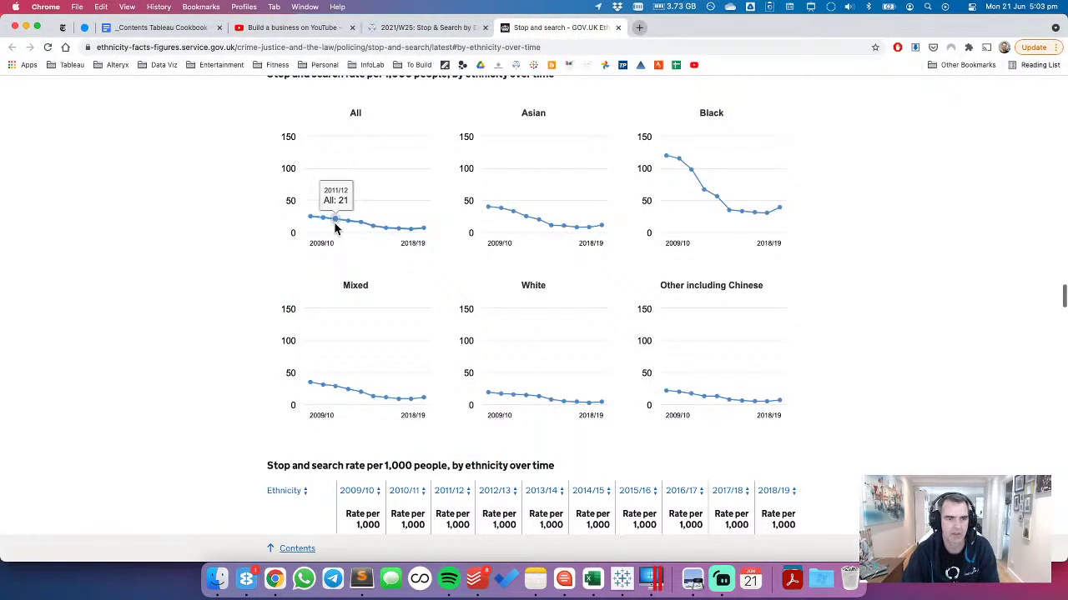
pyautogui.press('super+Tab')
pyautogui.click(52, 186)
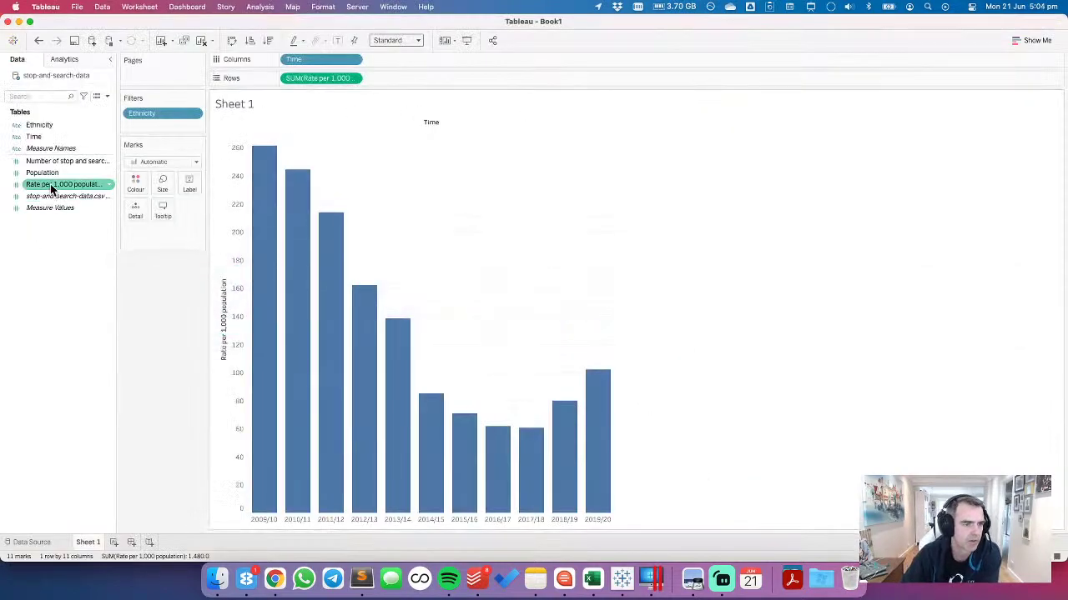
pyautogui.rightClick(51, 188)
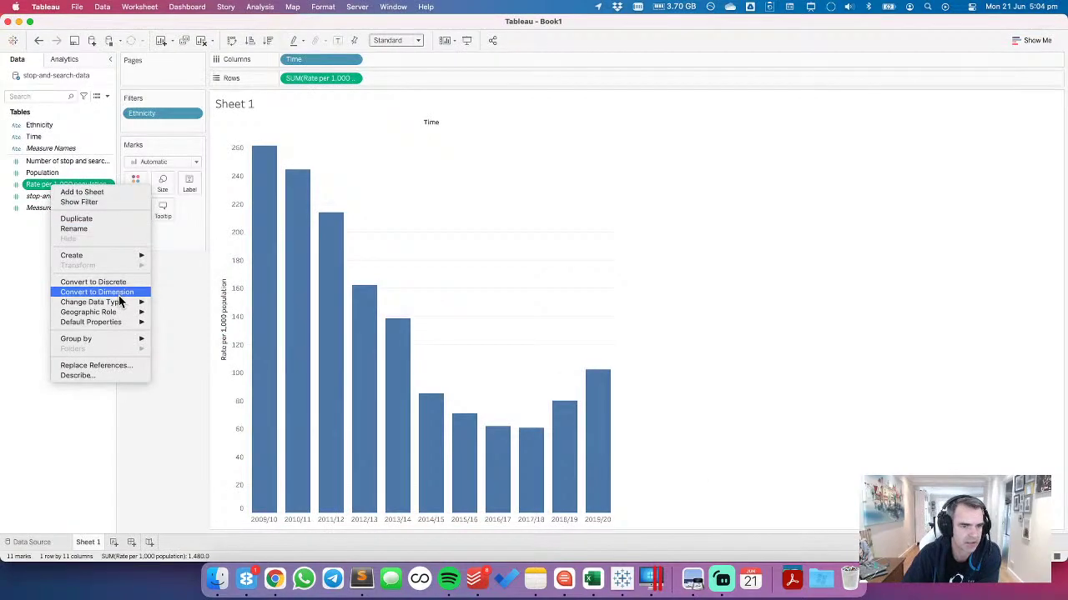
pyautogui.click(188, 296)
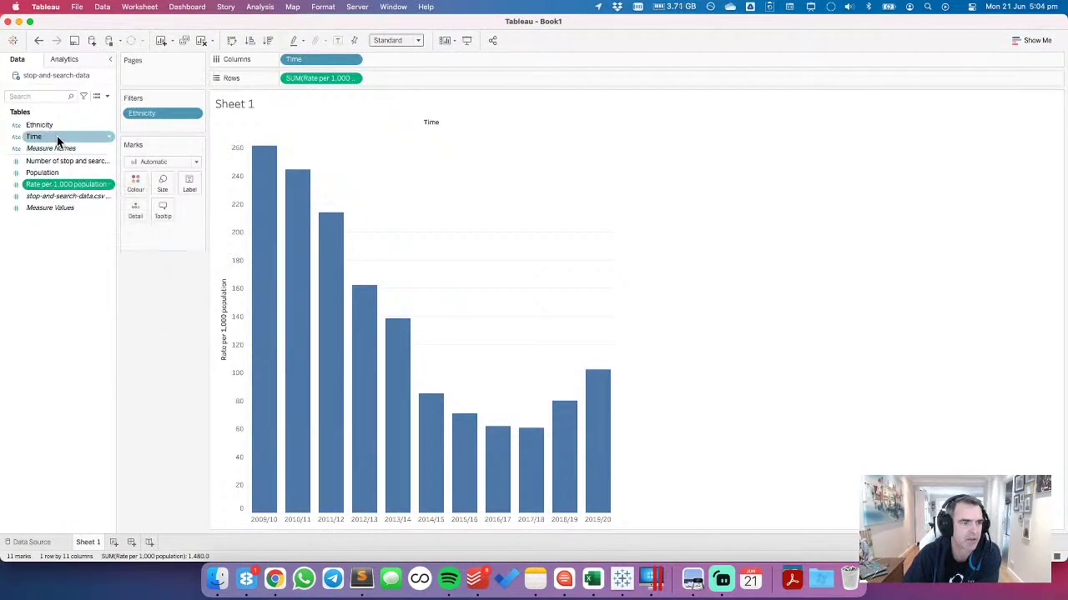
# Step: Colour the marks by Ethnicity and change the mark type to Line
pyautogui.moveTo(51, 125); pyautogui.dragTo(135, 183)
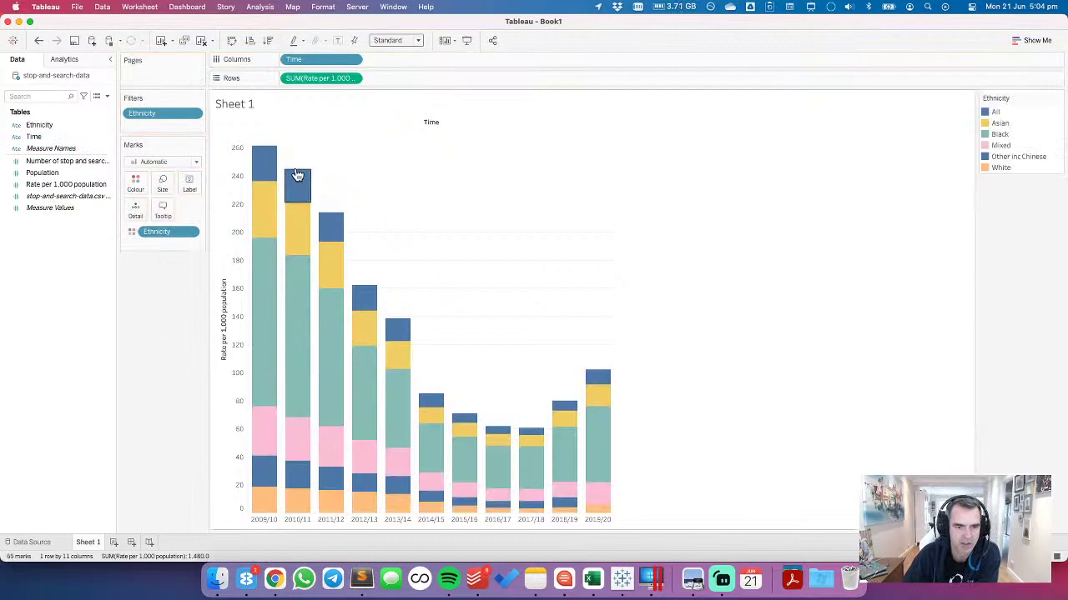
pyautogui.click(157, 162)
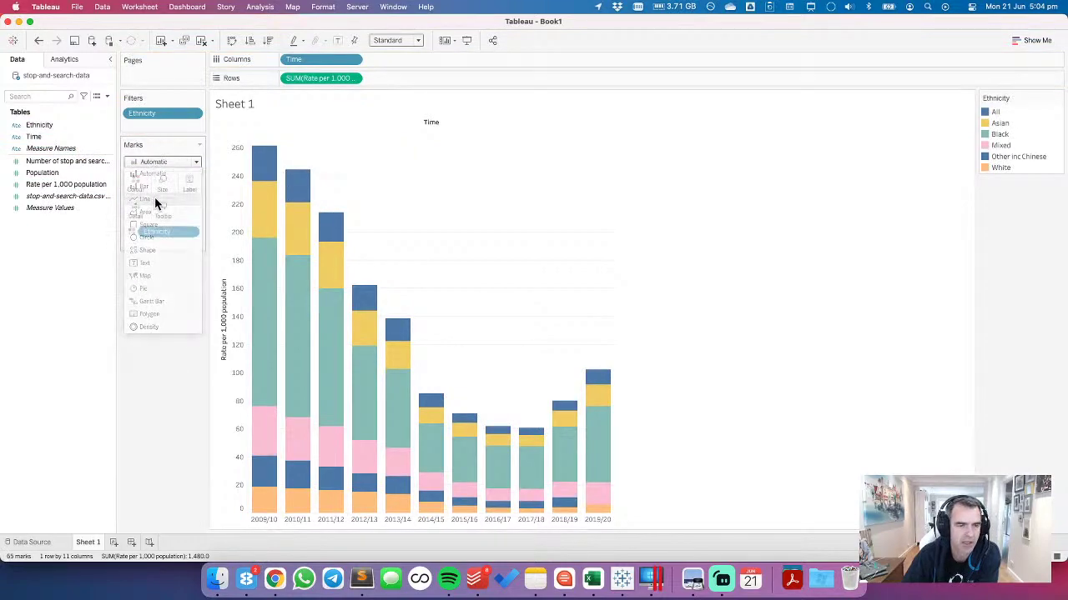
pyautogui.click(154, 199)
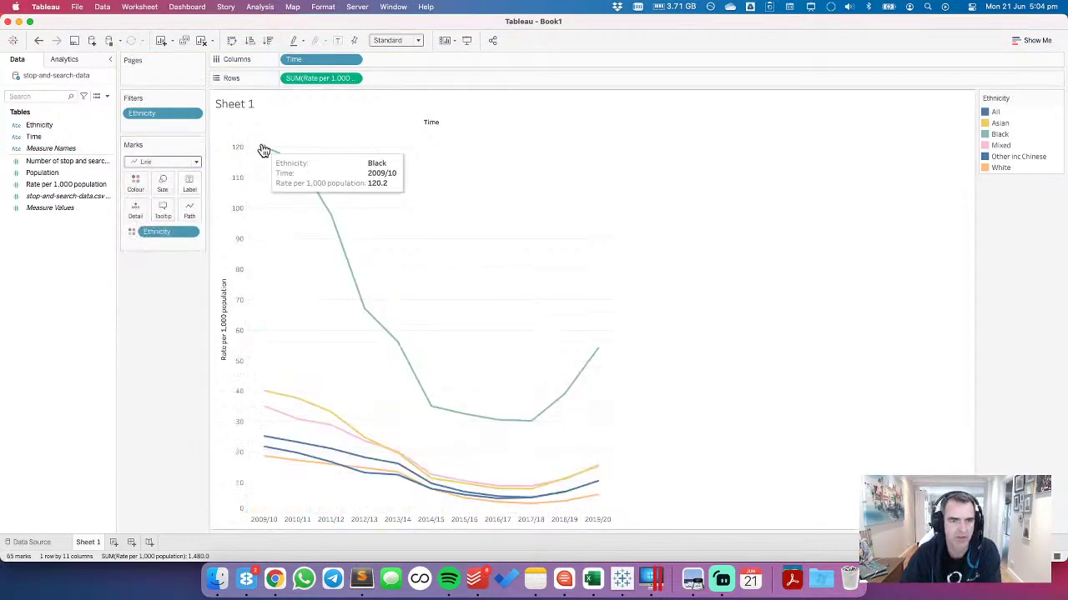
# Step: Compare the yearly rates on the ethnicity lines with the GOV.UK charts in the browser
pyautogui.press('super+Tab')
pyautogui.moveTo(665, 159)
pyautogui.moveTo(775, 210)
pyautogui.press('super+Tab')
pyautogui.moveTo(594, 359)
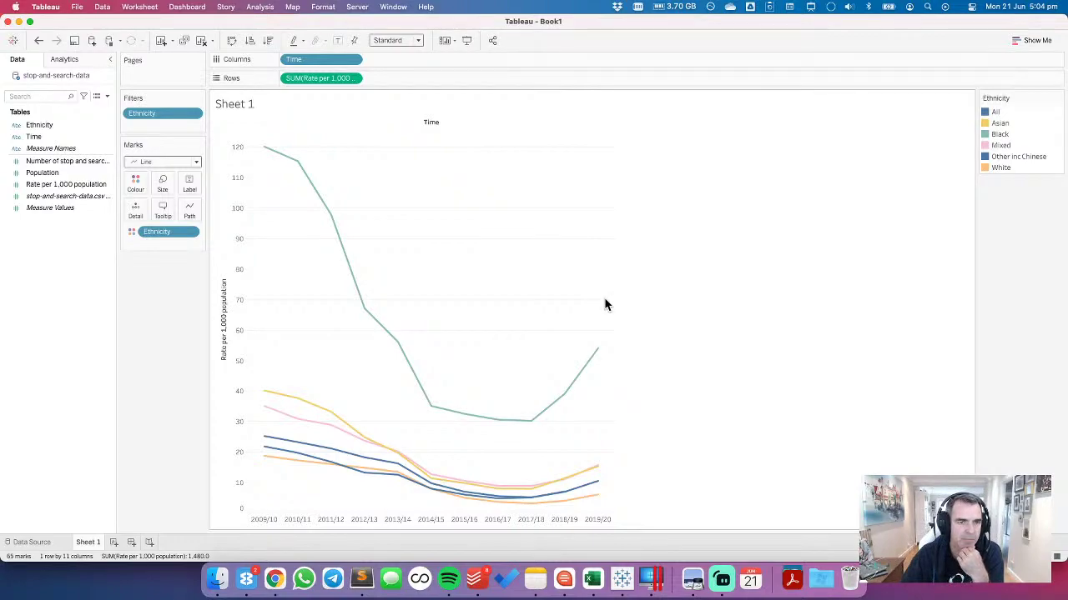
pyautogui.press('super+Tab')
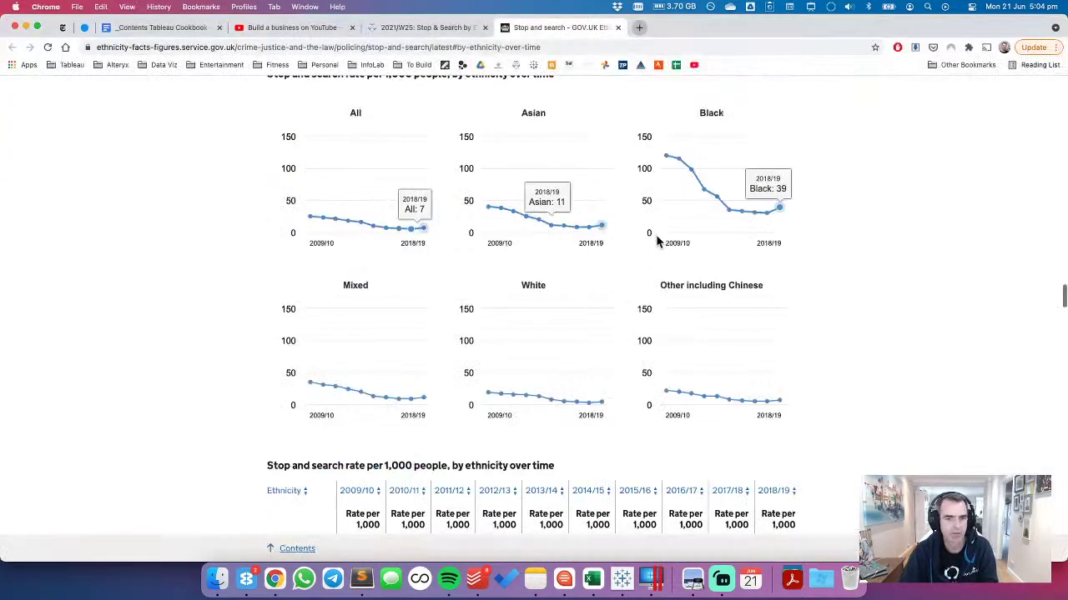
pyautogui.press('super+Tab')
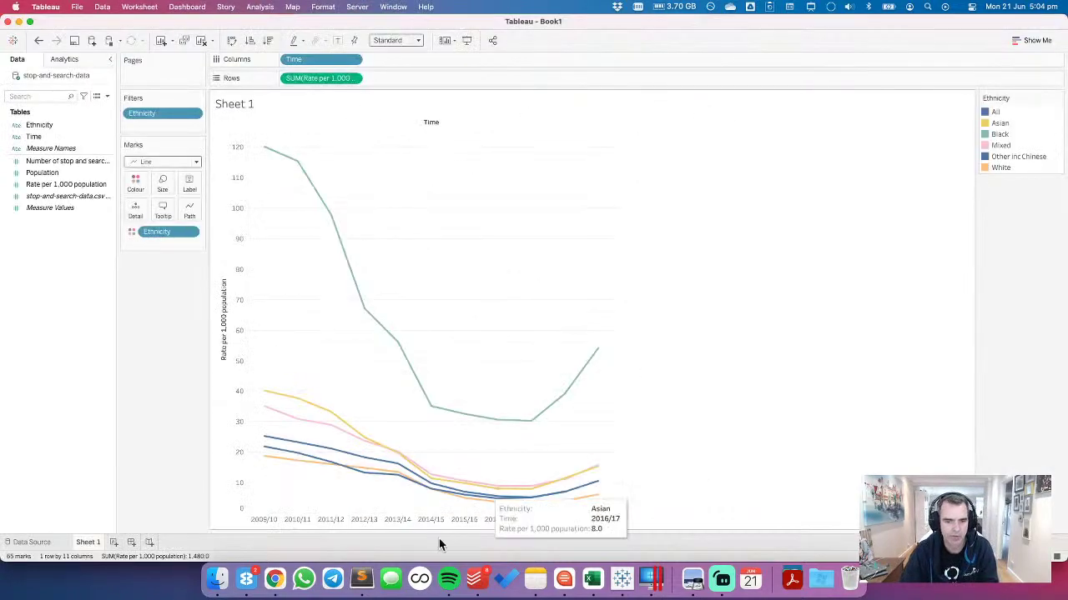
# Step: Bring the grid formulas from the notes into a new calculation and create a Rows field from int((index()-1)/(round(sqrt(size()))))
pyautogui.click(538, 579)
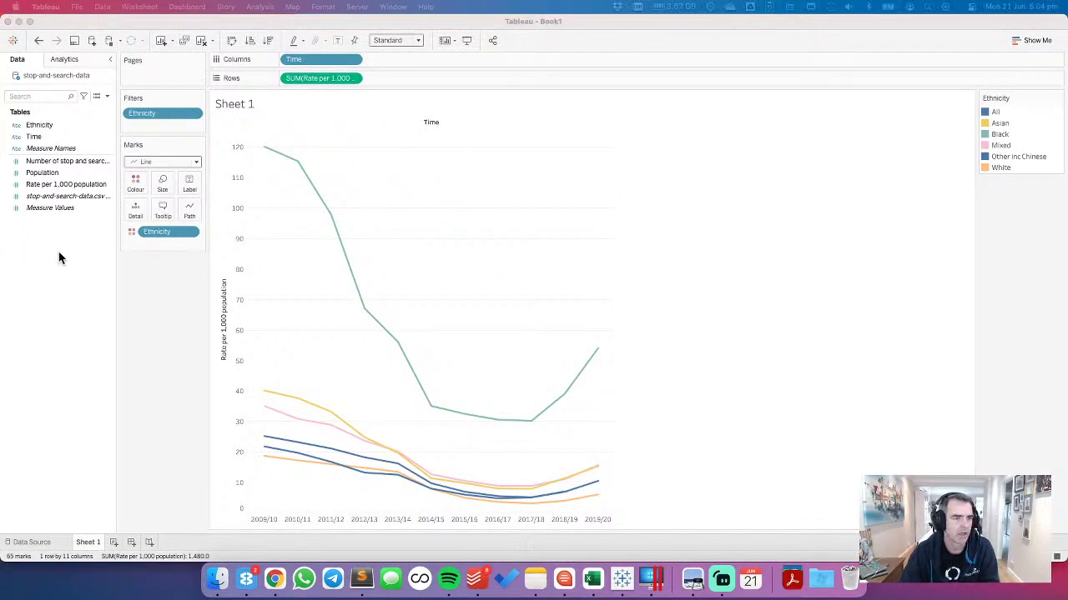
pyautogui.click(107, 96)
pyautogui.click(50, 108)
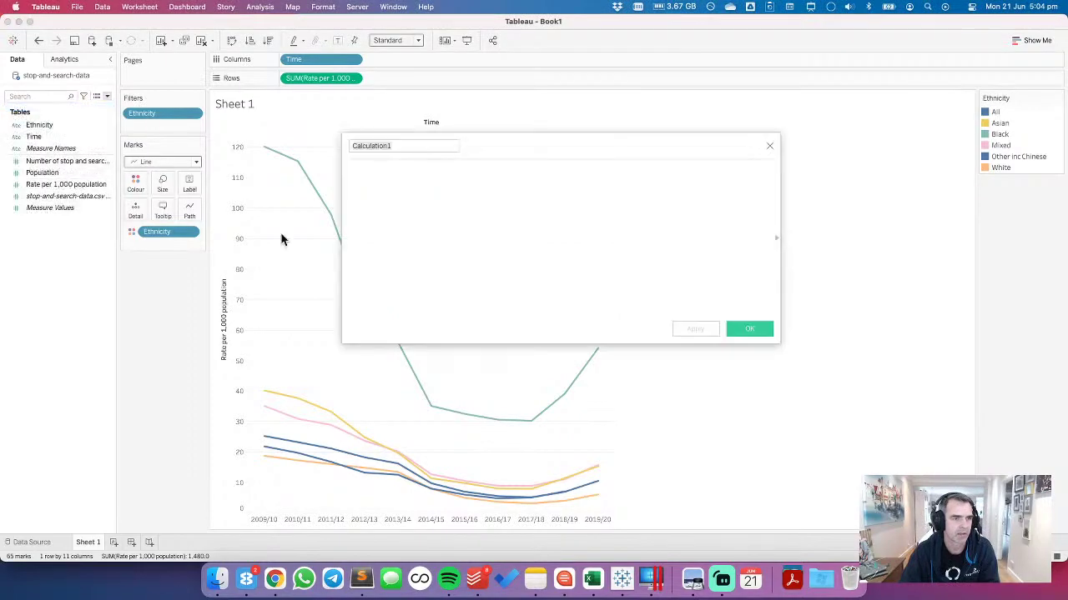
pyautogui.click(419, 309)
pyautogui.write('//Columns (index()-1)%(round(sqrt(size())))  //Rows int( (index()-1)/(round(sqrt(size()))))')
pyautogui.write(')')
pyautogui.moveTo(522, 214); pyautogui.dragTo(58, 233)
# Step: Remove the rows formula from the open calculation, keeping (index()-1)%(round(sqrt(size()))), and save it as Columns
pyautogui.click(408, 193)
pyautogui.moveTo(354, 192); pyautogui.dragTo(622, 226)
pyautogui.press('BackSpace')
pyautogui.click(400, 145)
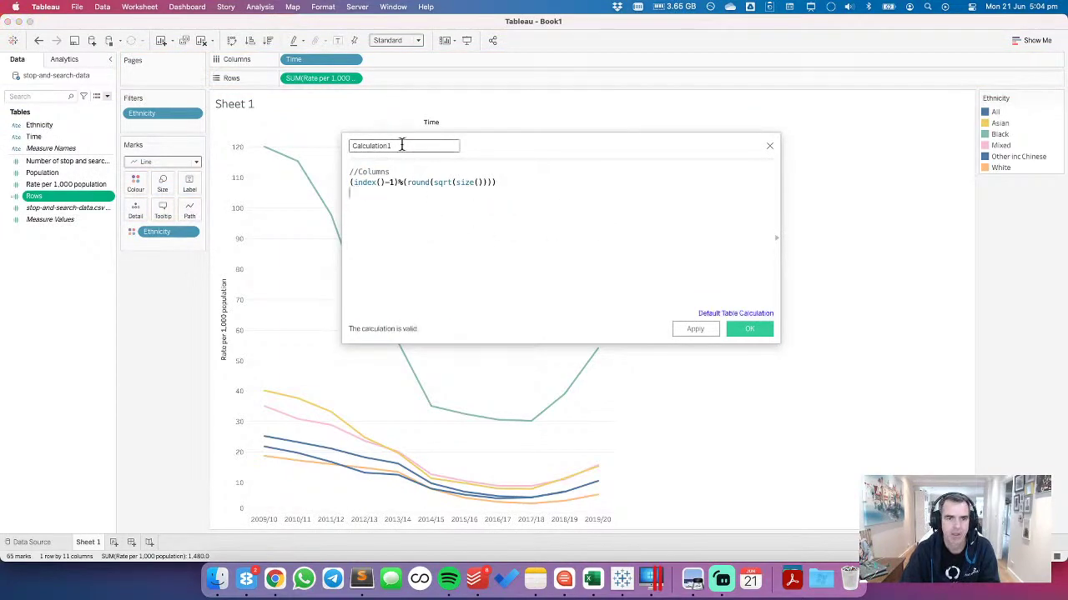
pyautogui.write('Columns')
pyautogui.click(743, 329)
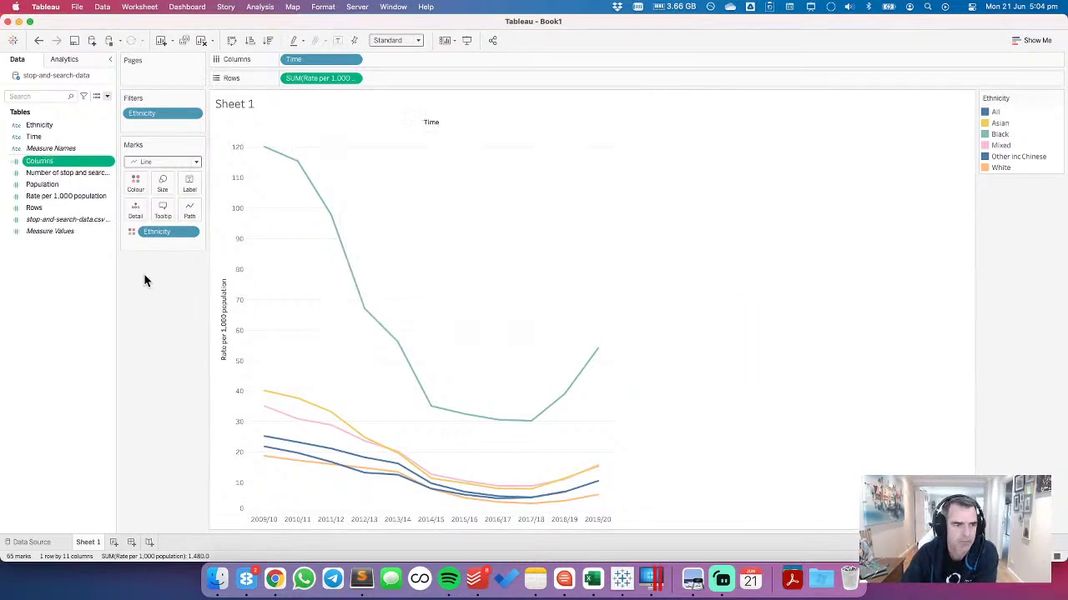
# Step: Convert the Columns and Rows calculations to discrete and place them ahead of Time and Rate per 1,000 population on their matching shelves
pyautogui.rightClick(52, 207)
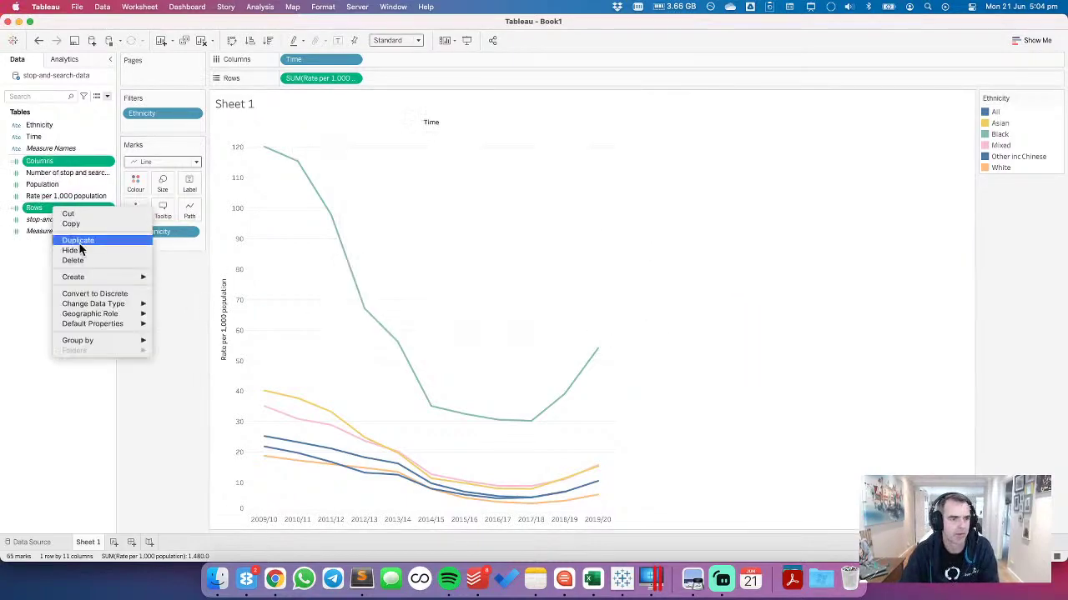
pyautogui.click(180, 285)
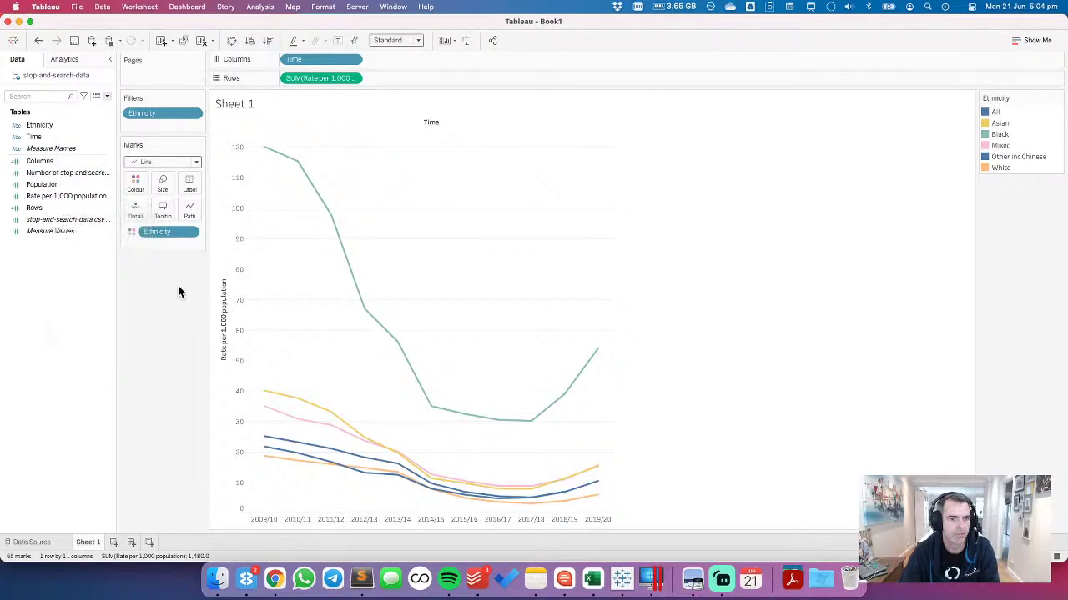
pyautogui.moveTo(53, 164); pyautogui.dragTo(288, 60)
pyautogui.moveTo(59, 207); pyautogui.dragTo(291, 79)
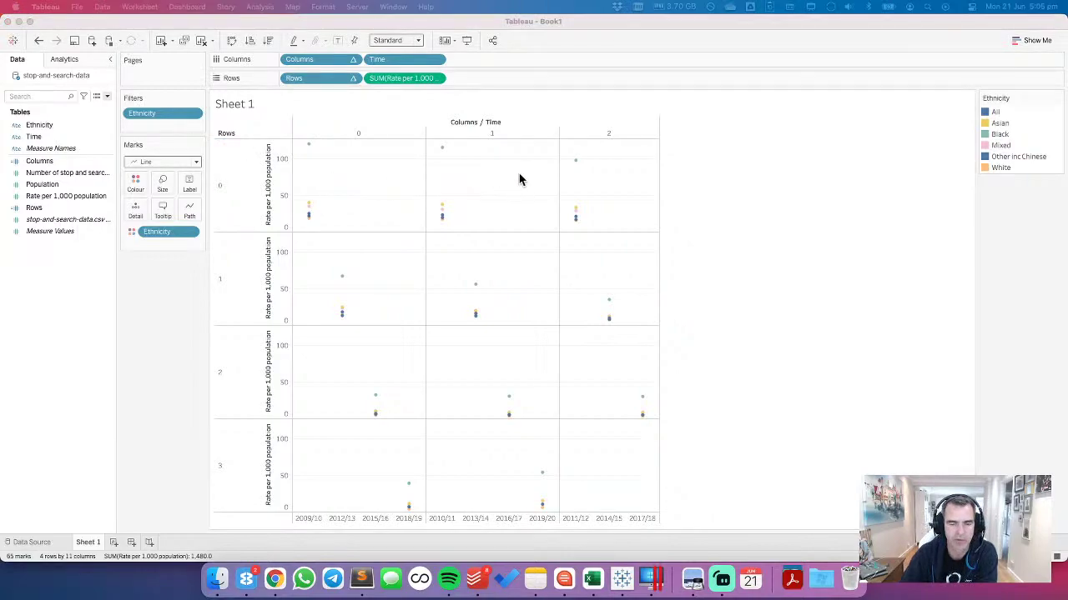
# Step: Compute the Columns calculation over the specific dimensions Ethnicity, then Time, at the level of Ethnicity
pyautogui.click(354, 61)
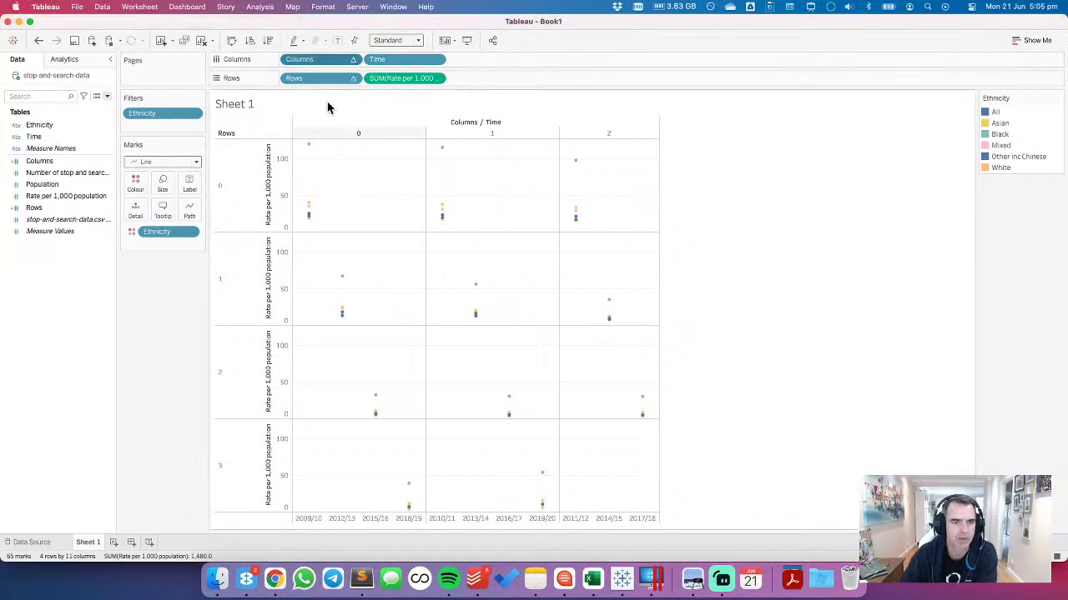
pyautogui.click(352, 60)
pyautogui.click(328, 216)
pyautogui.click(530, 242)
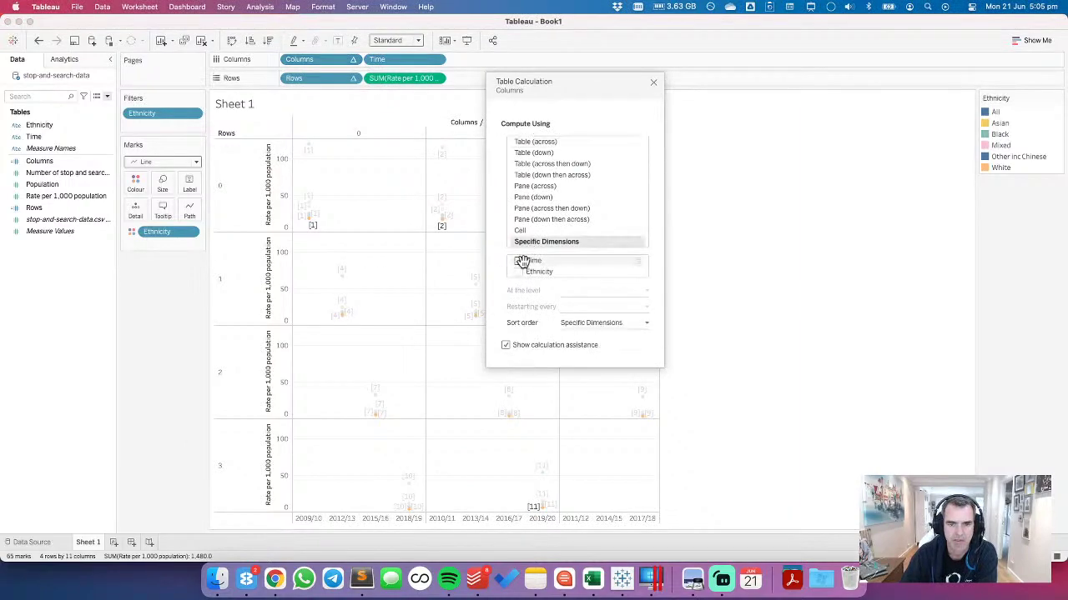
pyautogui.click(519, 271)
pyautogui.moveTo(531, 272); pyautogui.dragTo(534, 261)
pyautogui.click(588, 291)
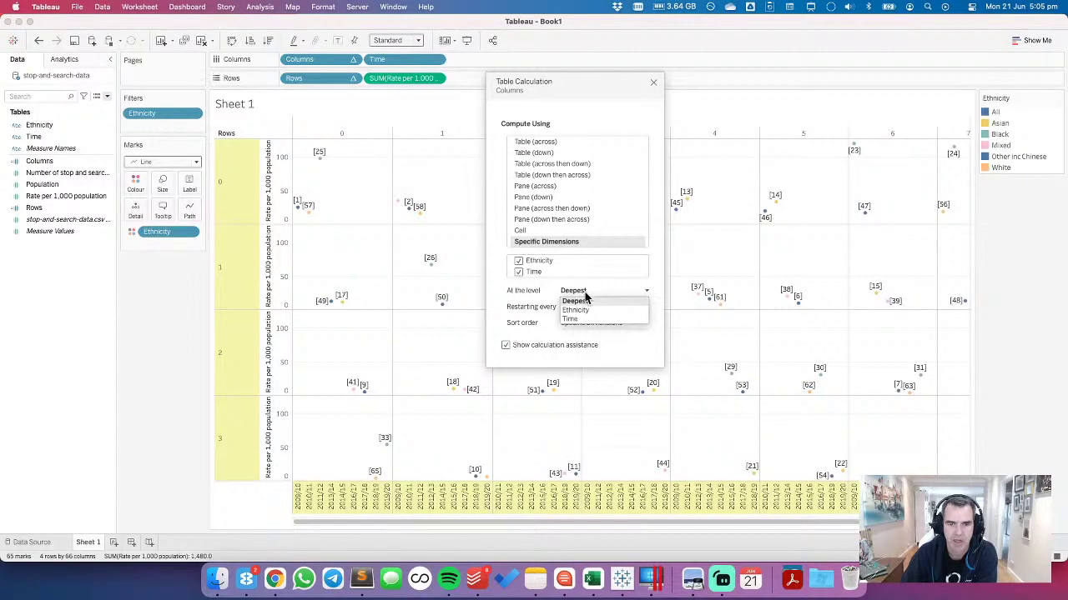
pyautogui.click(582, 306)
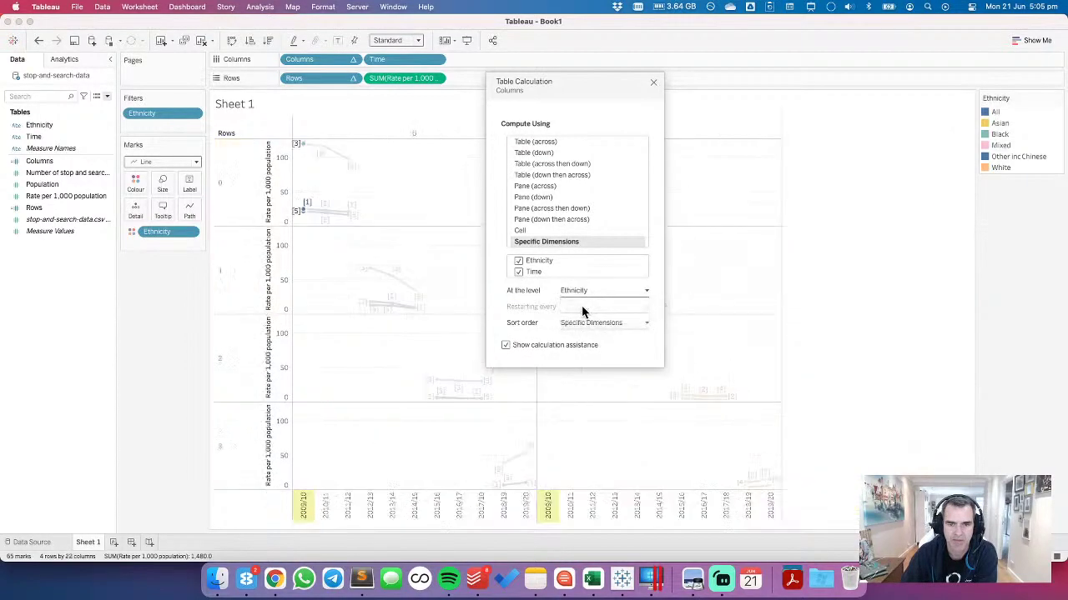
# Step: Set the Rows table calculation to specific dimensions Ethnicity and Time, in that order, at the Ethnicity level
pyautogui.click(353, 77)
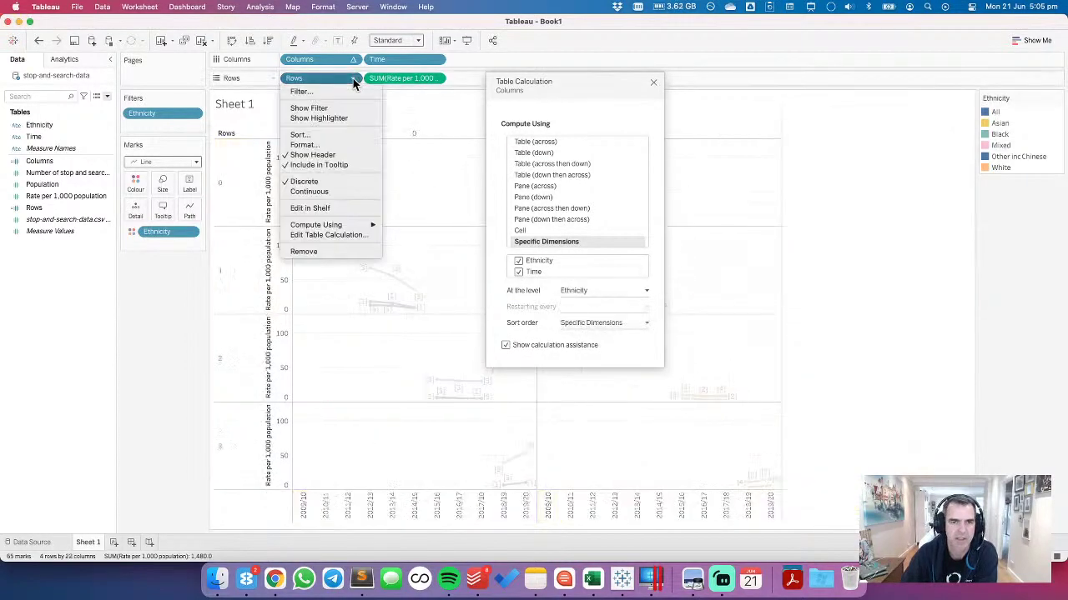
pyautogui.click(334, 233)
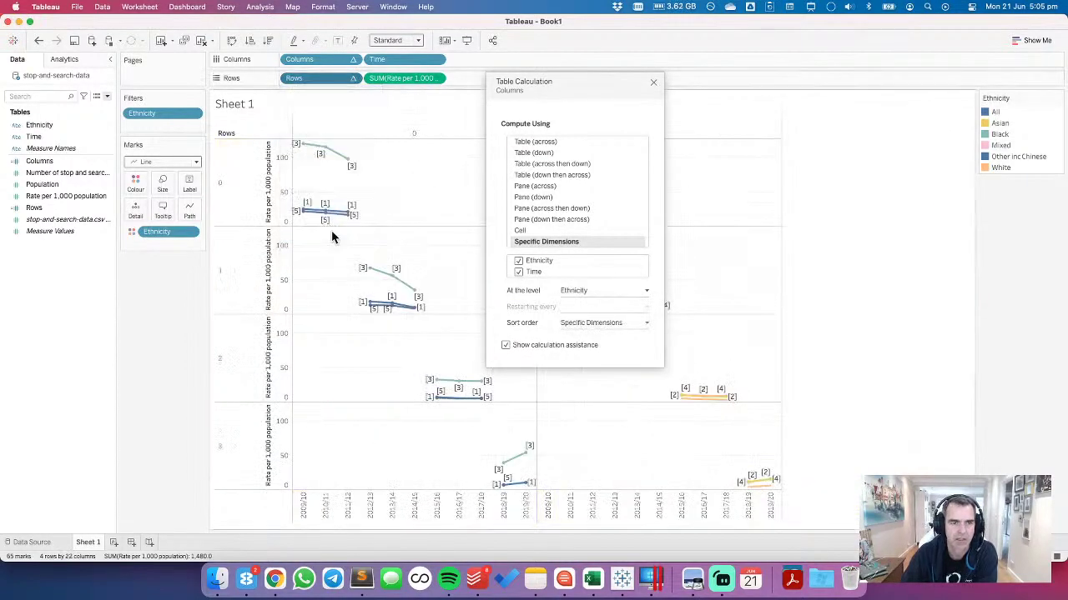
pyautogui.click(538, 241)
pyautogui.click(518, 272)
pyautogui.moveTo(533, 271); pyautogui.dragTo(536, 258)
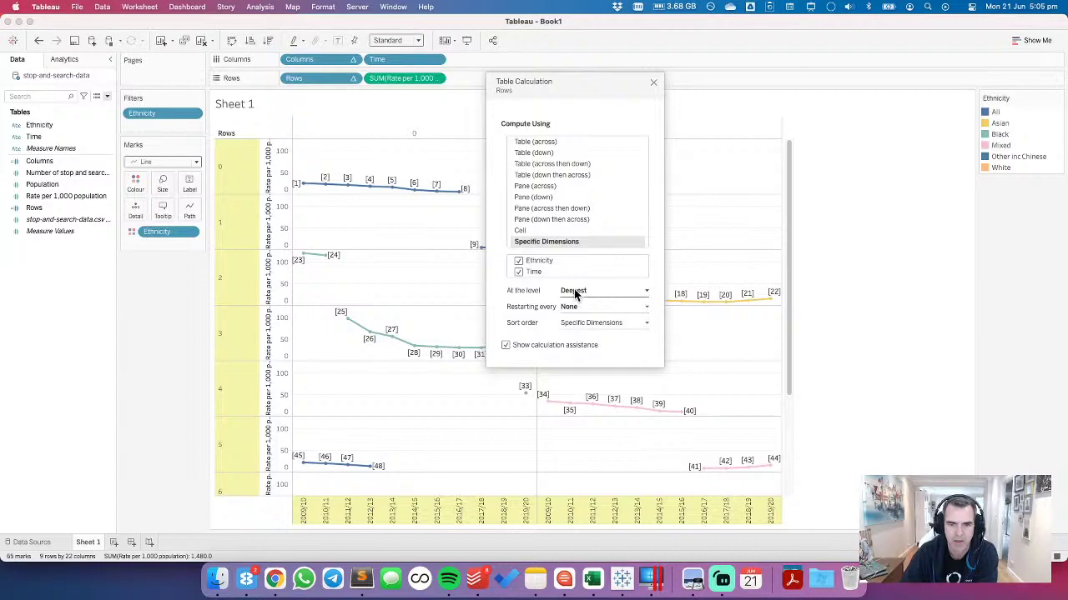
pyautogui.click(569, 291)
pyautogui.click(576, 311)
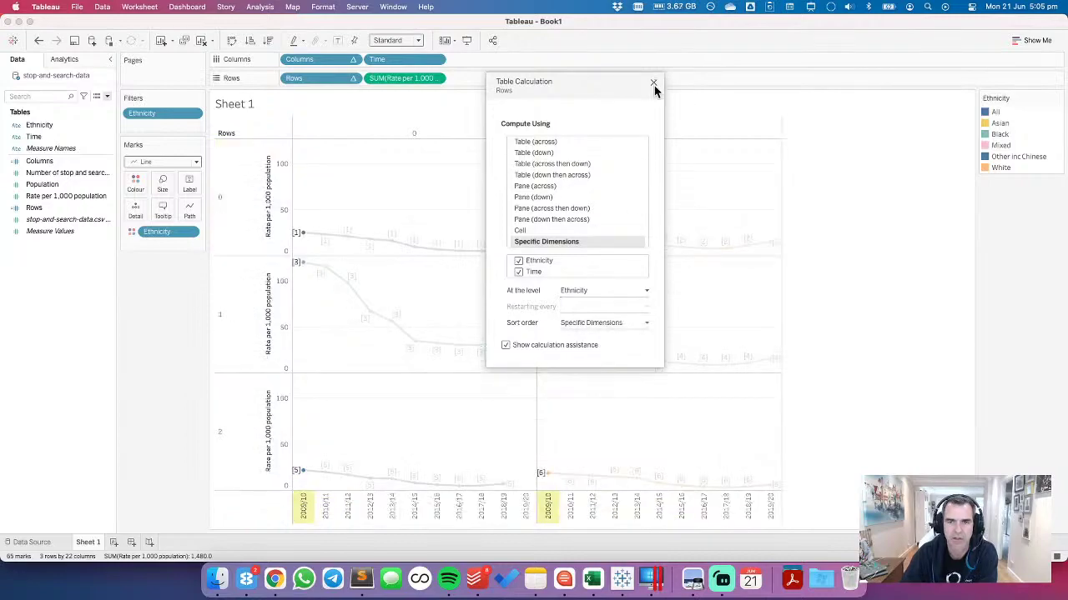
pyautogui.click(653, 84)
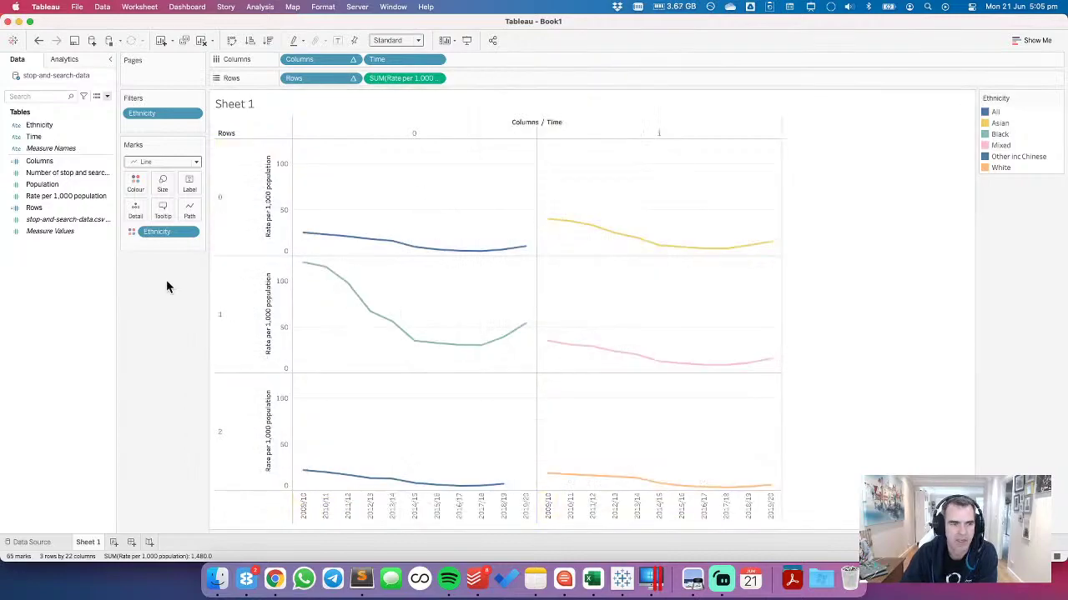
# Step: Move Ethnicity from Colour to Detail and show mark labels for the Min/Max marks only
pyautogui.moveTo(161, 233); pyautogui.dragTo(136, 211)
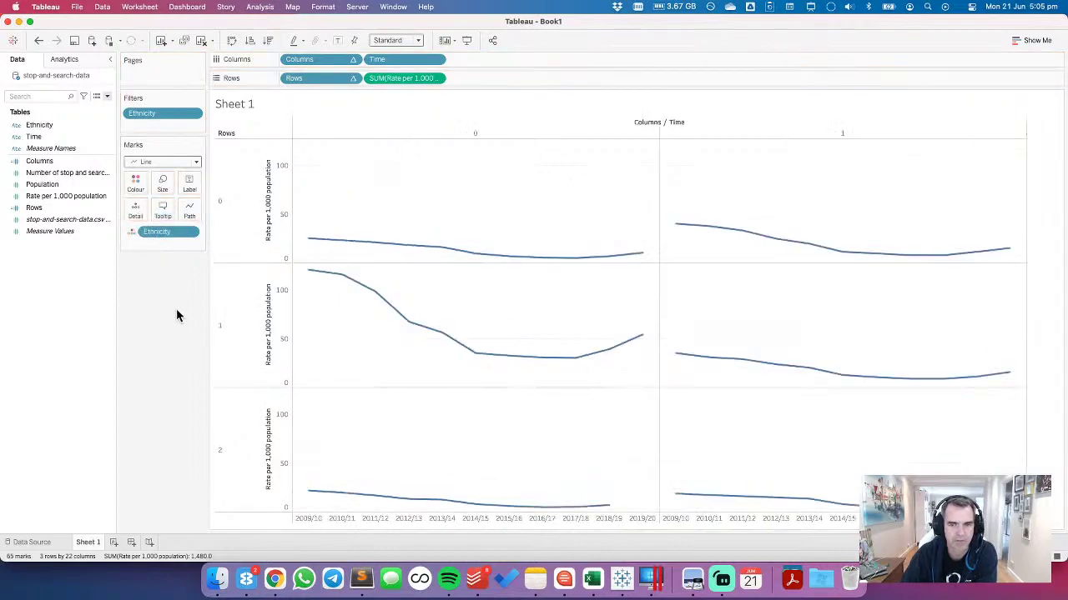
pyautogui.click(189, 184)
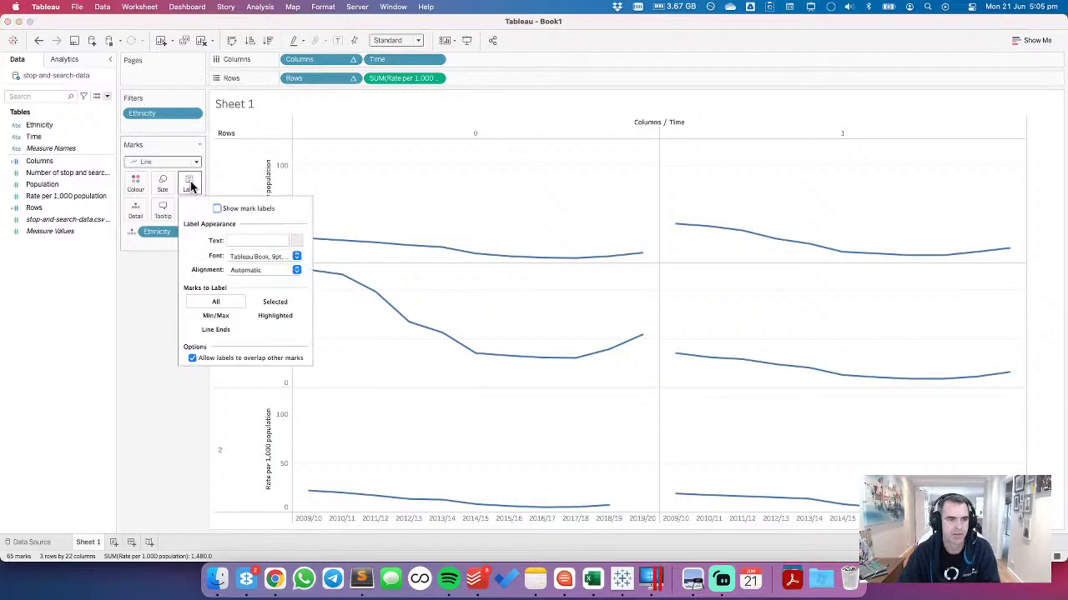
pyautogui.click(215, 315)
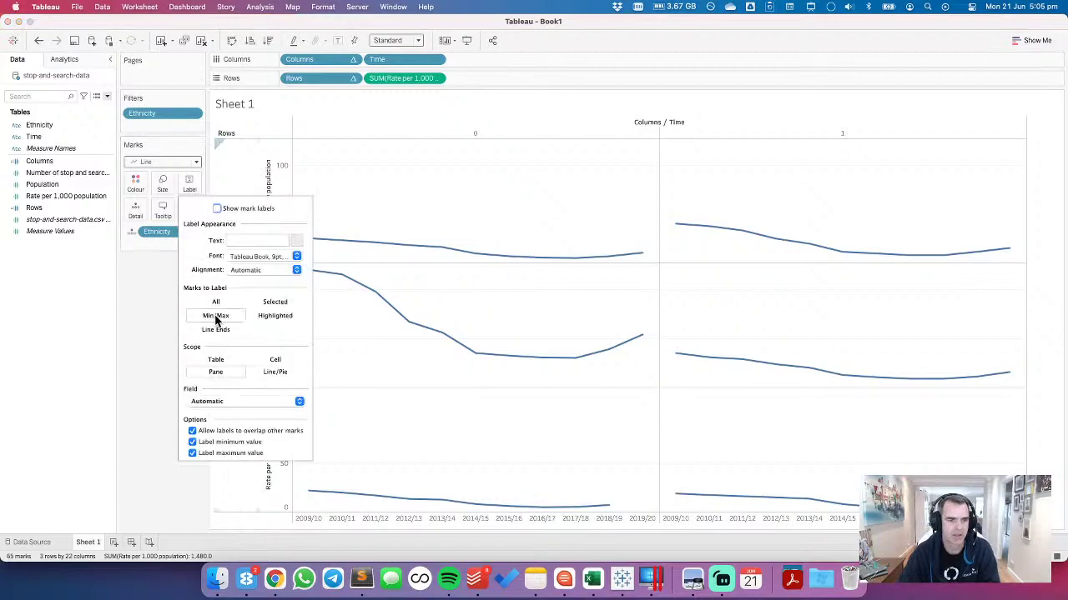
pyautogui.click(218, 208)
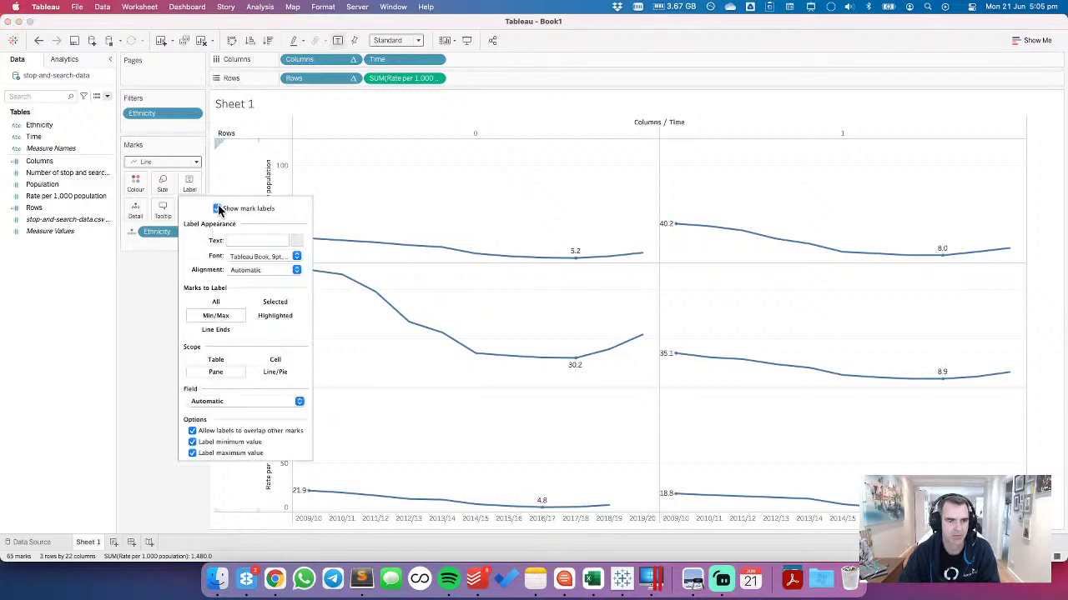
# Step: Base the Min/Max labels on the Time field and use Rate per 1,000 population as the label value
pyautogui.click(238, 404)
pyautogui.click(221, 459)
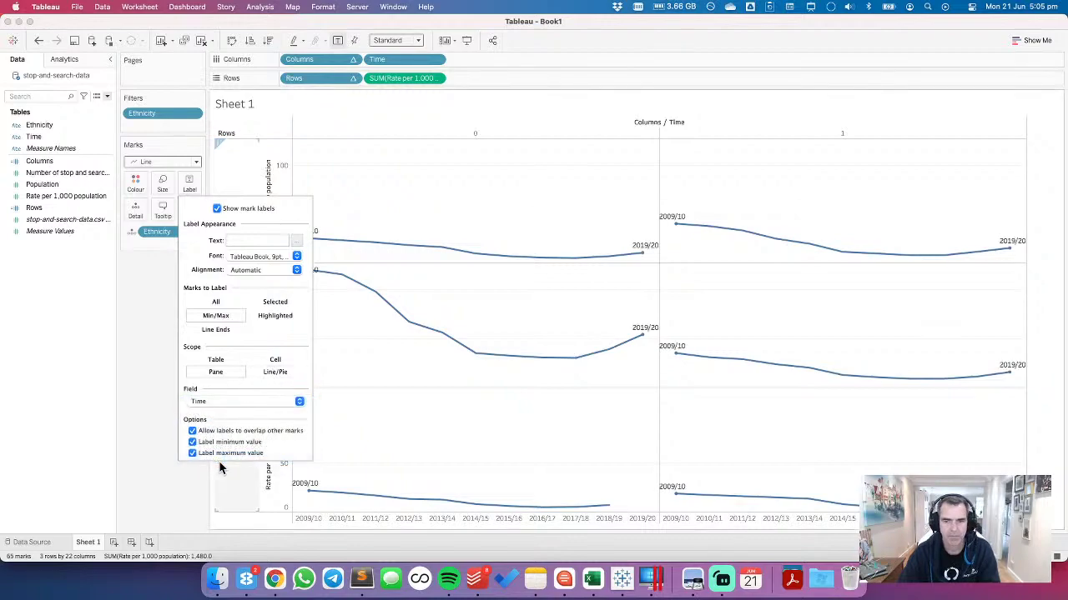
pyautogui.click(152, 309)
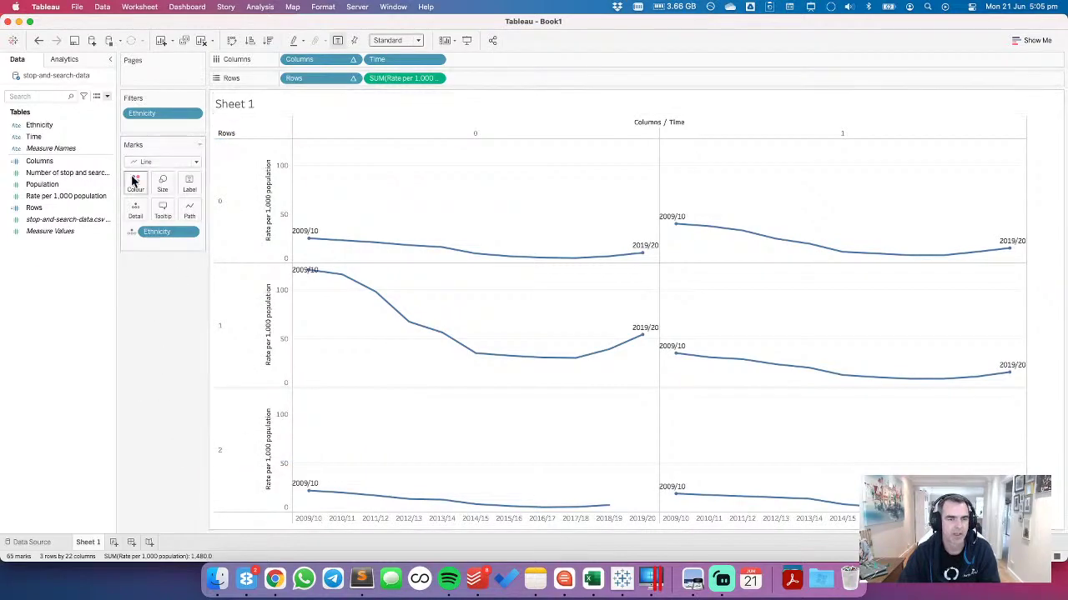
pyautogui.moveTo(76, 195); pyautogui.dragTo(189, 185)
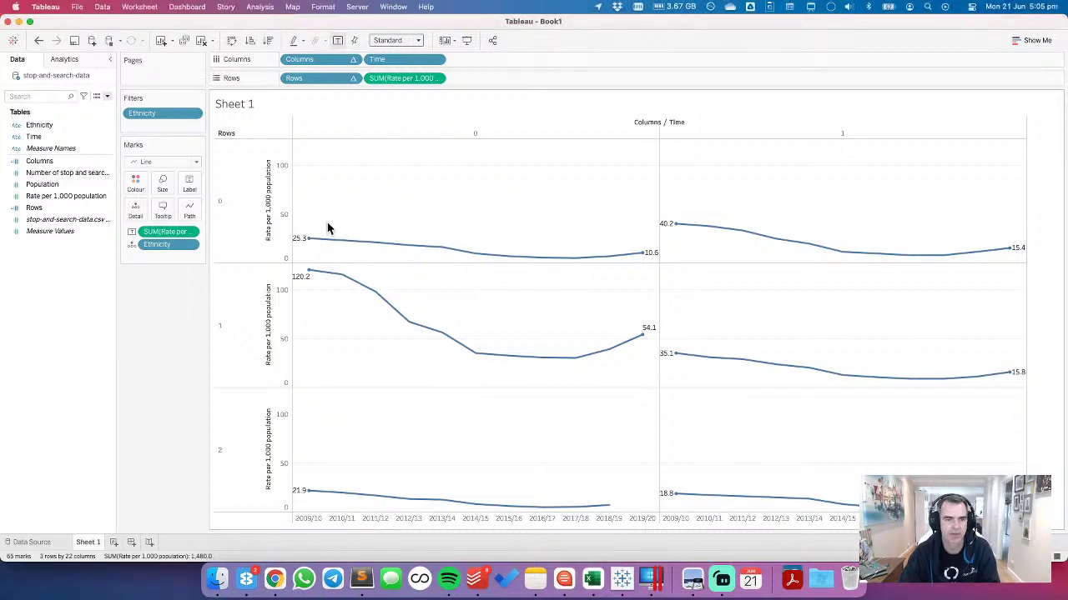
# Step: Compare the labelled first and last rates of the All line, and their years, with the GOV.UK chart
pyautogui.press('super+Tab')
pyautogui.press('super+Tab')
pyautogui.press('super+Tab')
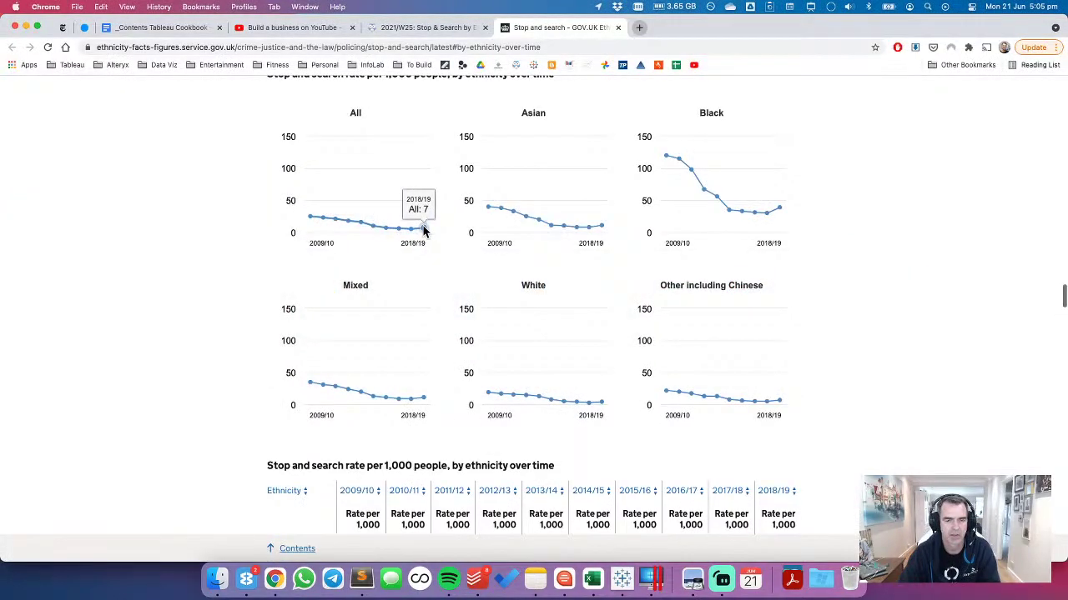
pyautogui.press('super+Tab')
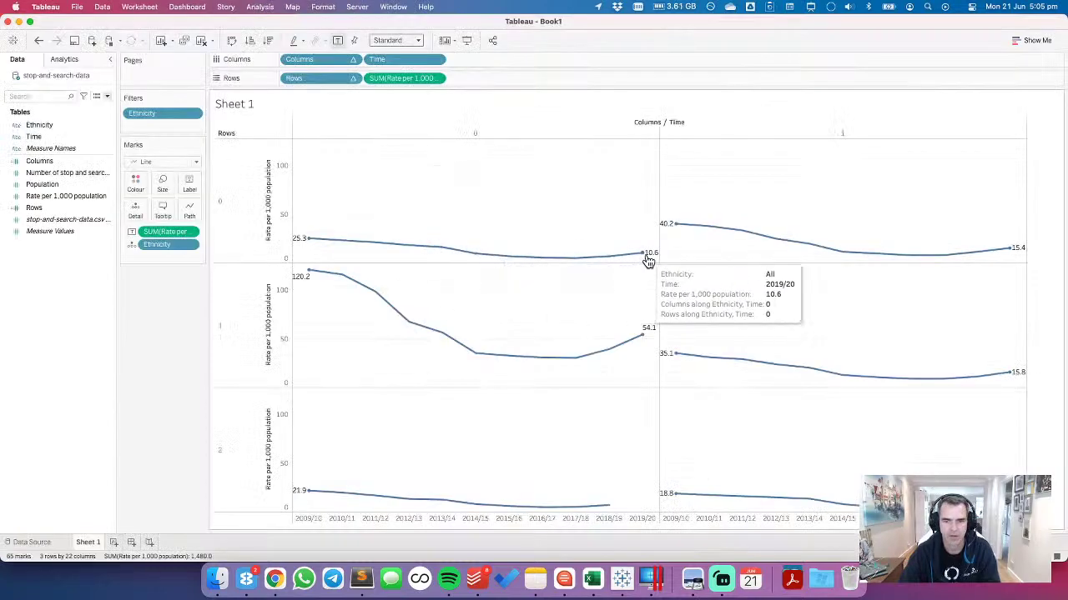
pyautogui.press('super+Tab')
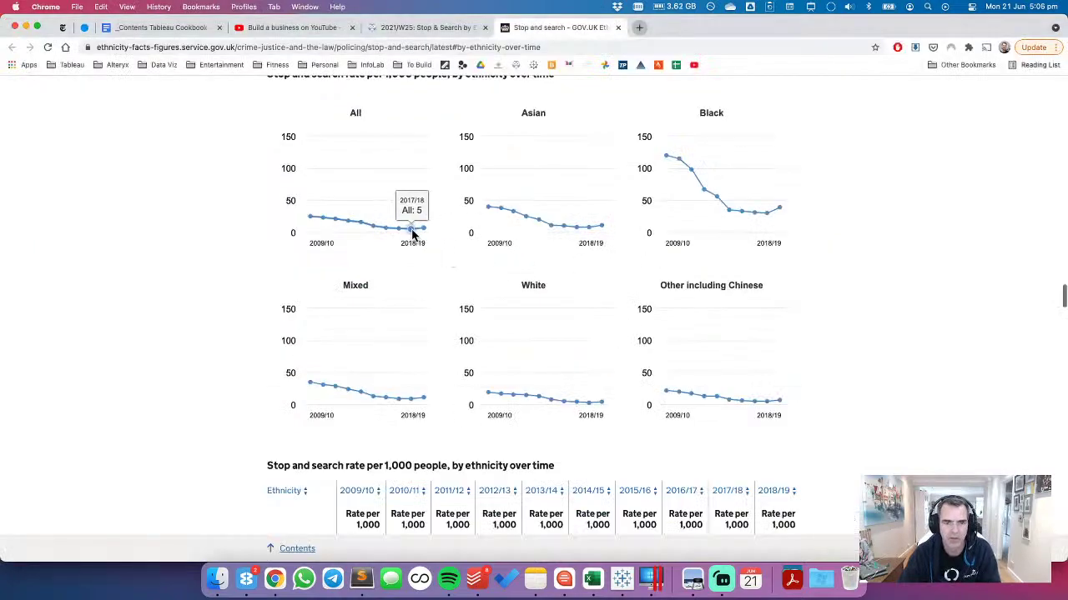
# Step: Compare the All and Black lines' rates and the final year of each line with the GOV.UK charts
pyautogui.press('super+Tab')
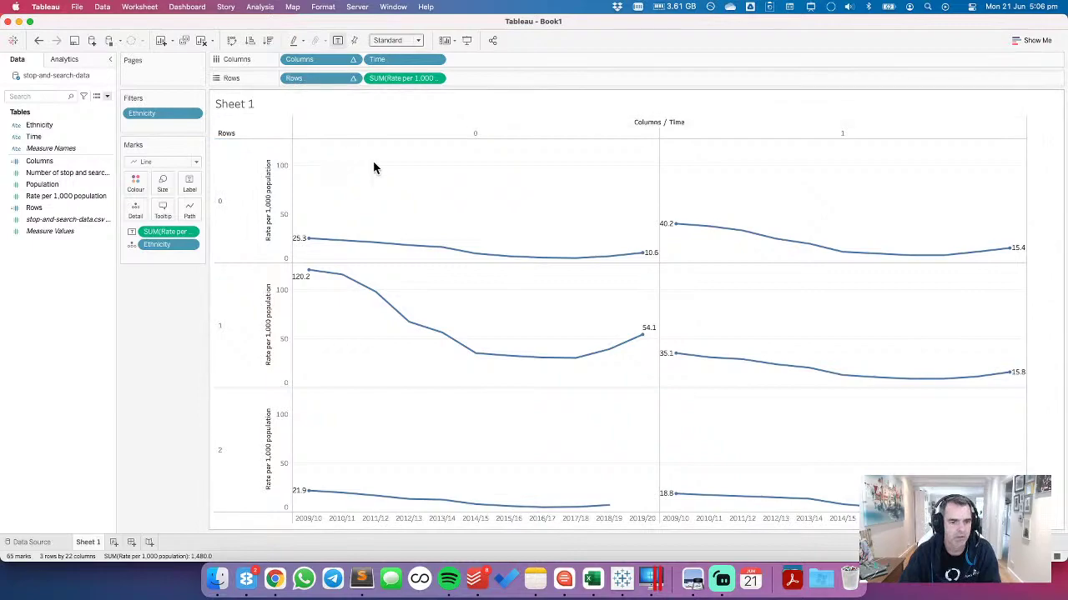
pyautogui.press('super+Tab')
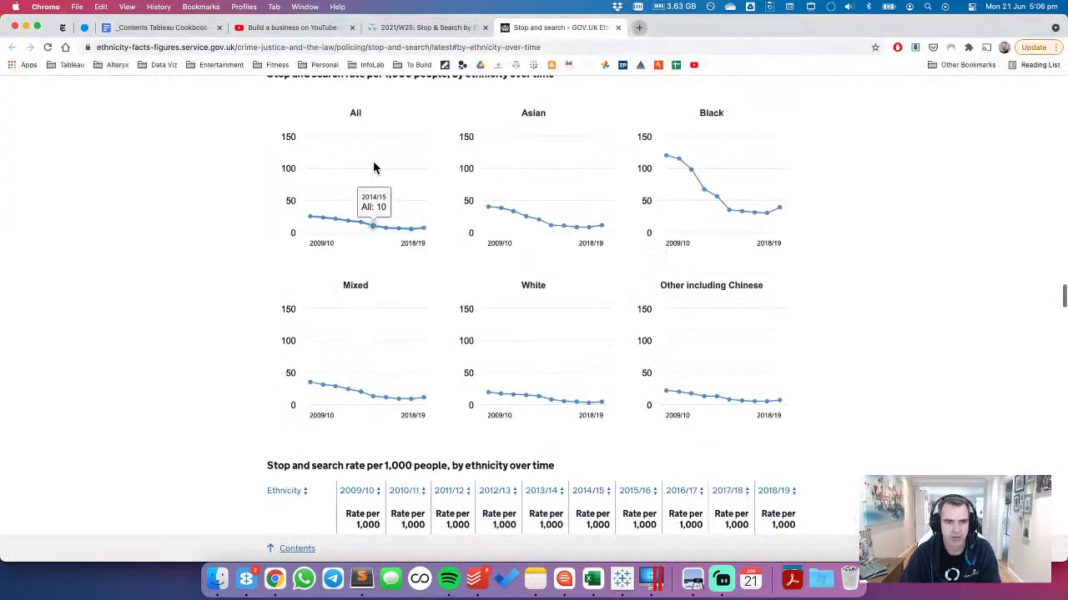
pyautogui.press('super+Tab')
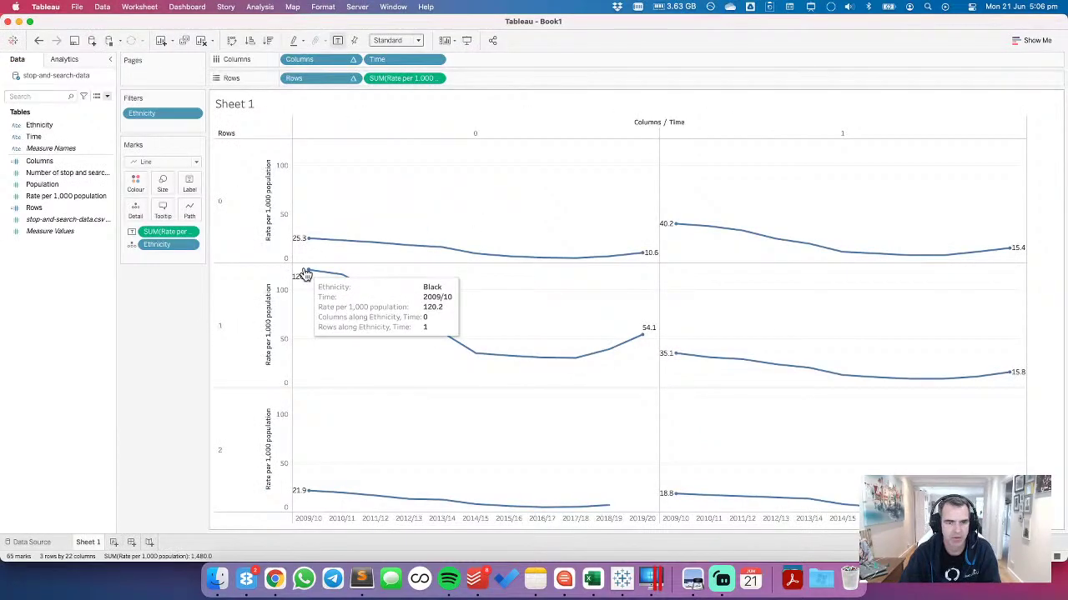
pyautogui.press('super+Tab')
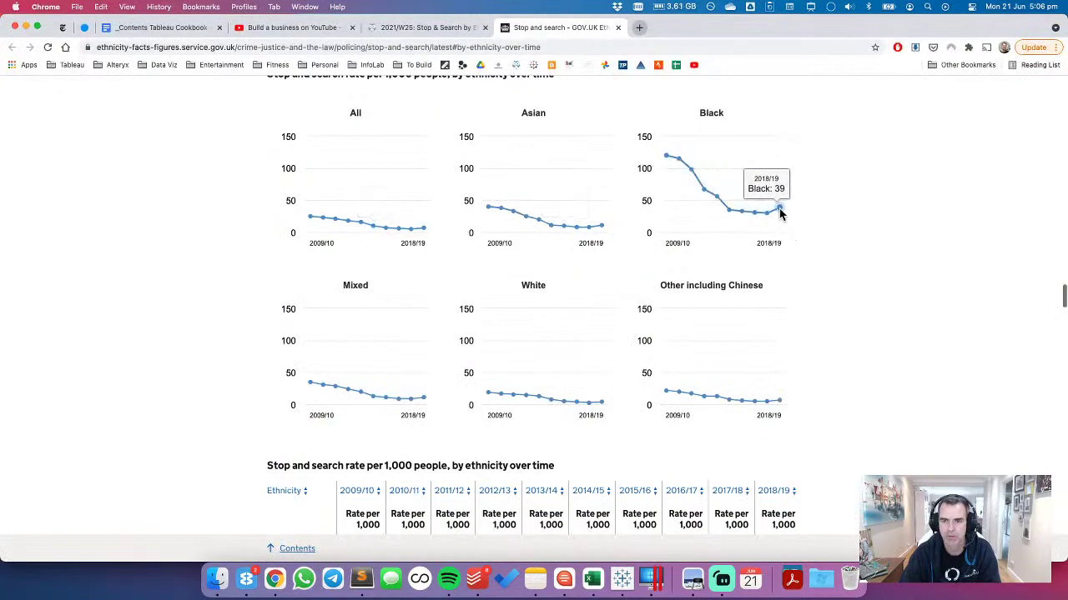
pyautogui.press('super+Tab')
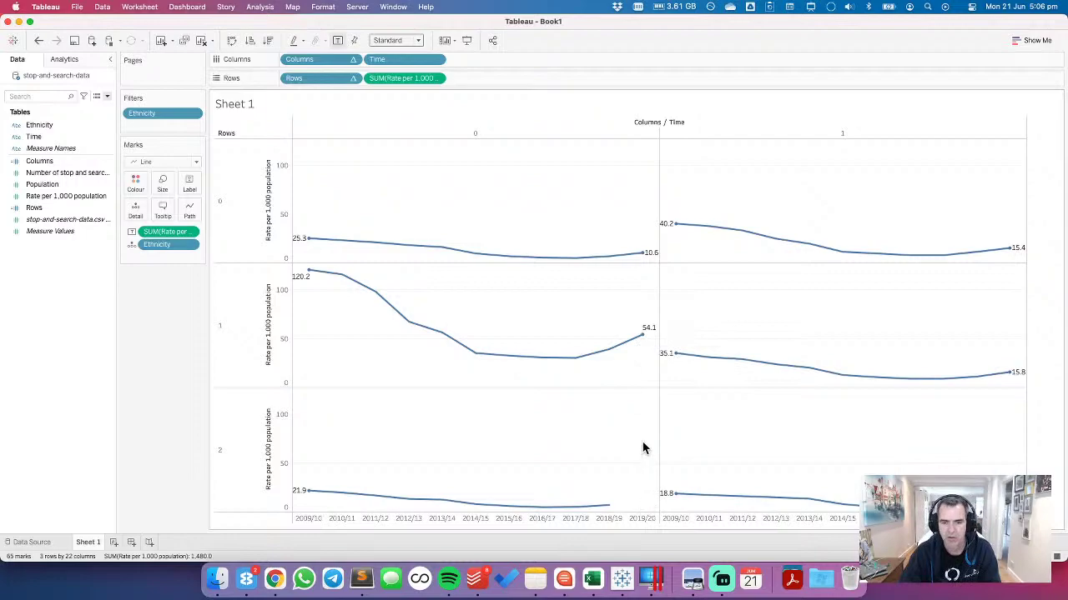
pyautogui.press('super+Tab')
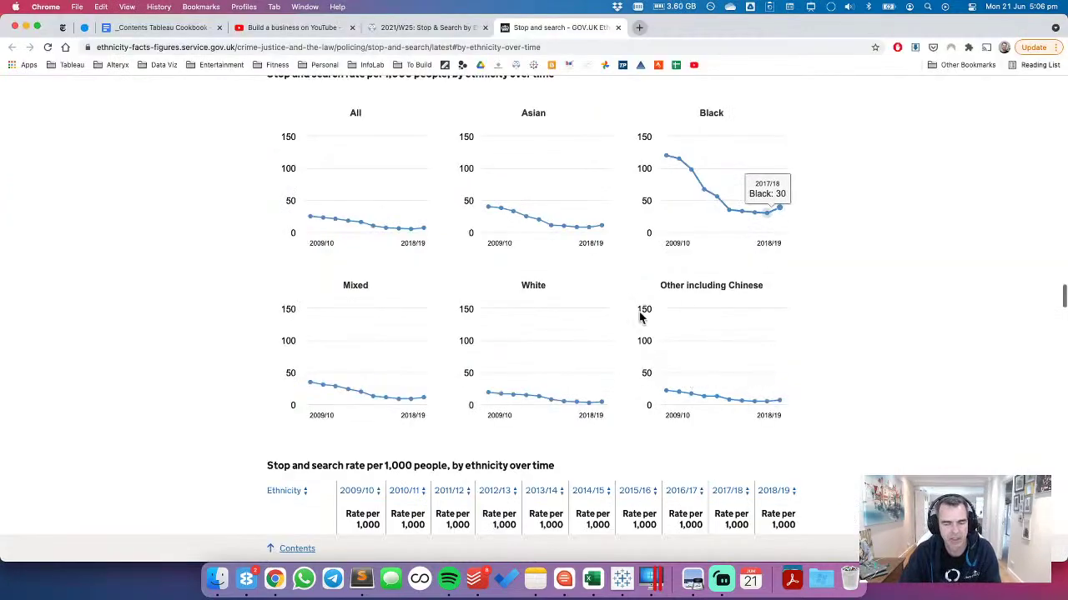
pyautogui.press('super+Tab')
pyautogui.moveTo(605, 512)
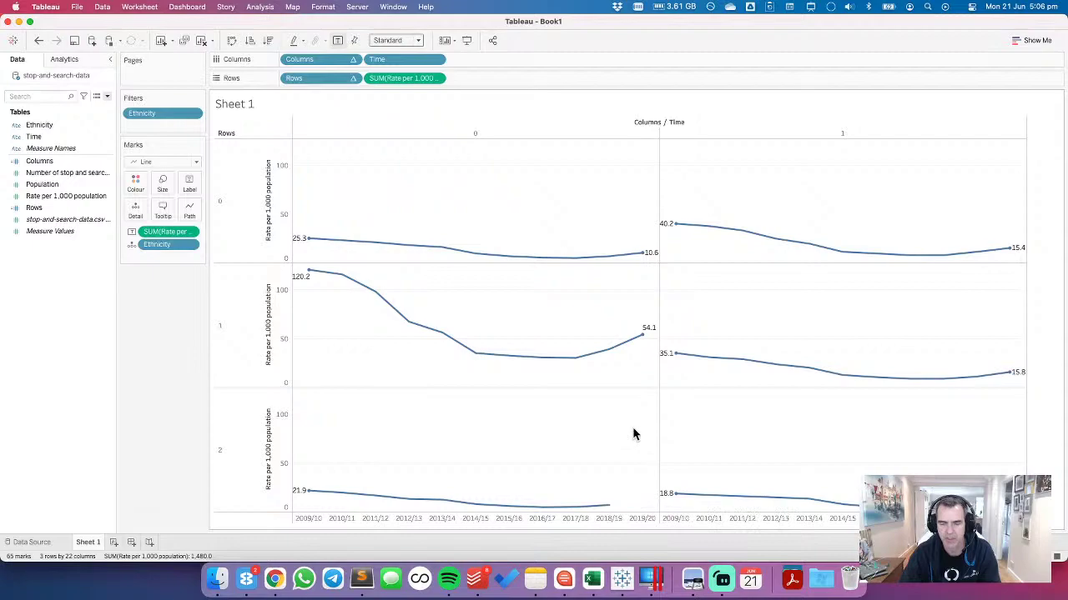
pyautogui.moveTo(615, 263)
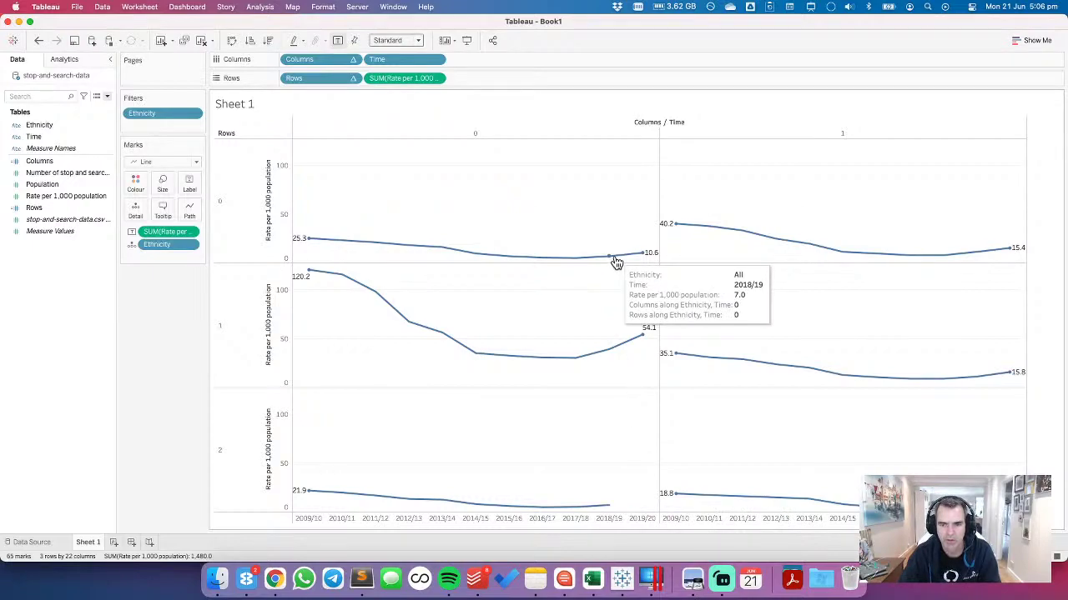
pyautogui.press('super+Tab')
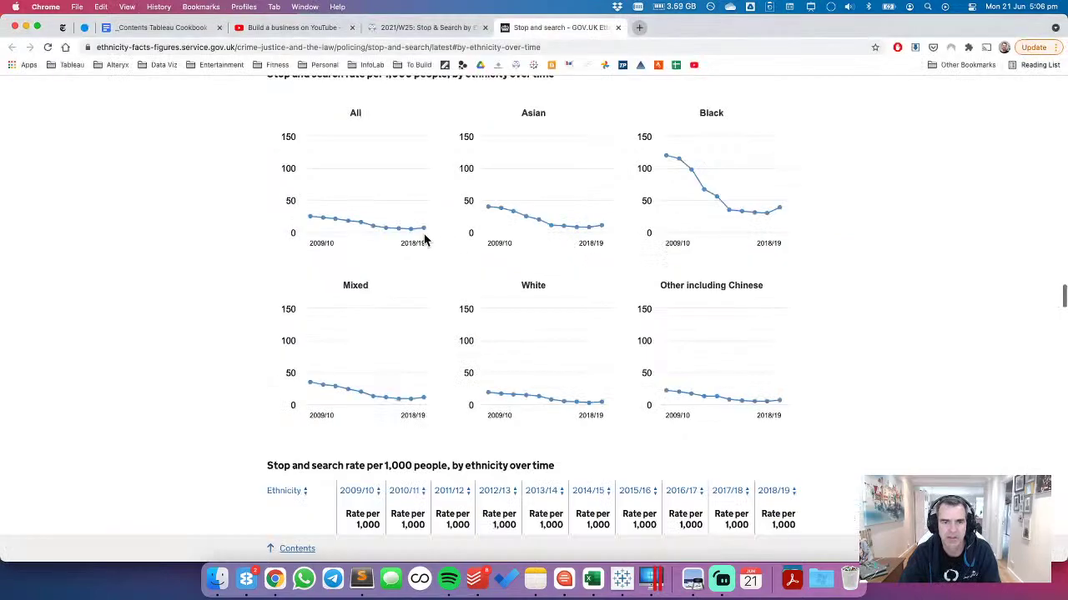
pyautogui.moveTo(425, 231)
pyautogui.press('super+Tab')
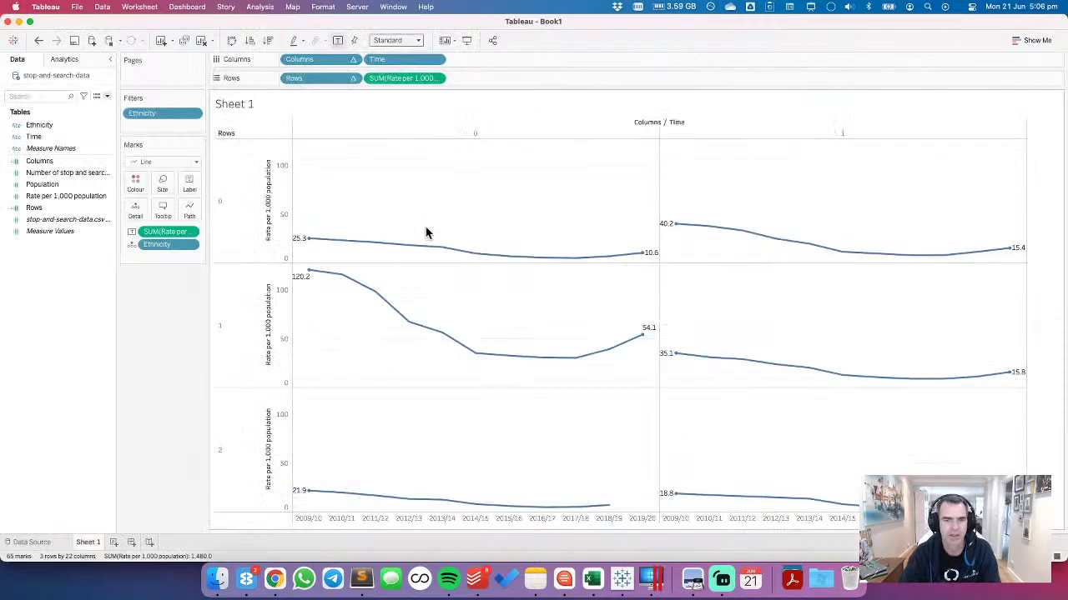
# Step: Hide the headers of the Columns and Rows calculated fields in the chart grid
pyautogui.click(352, 59)
pyautogui.click(331, 136)
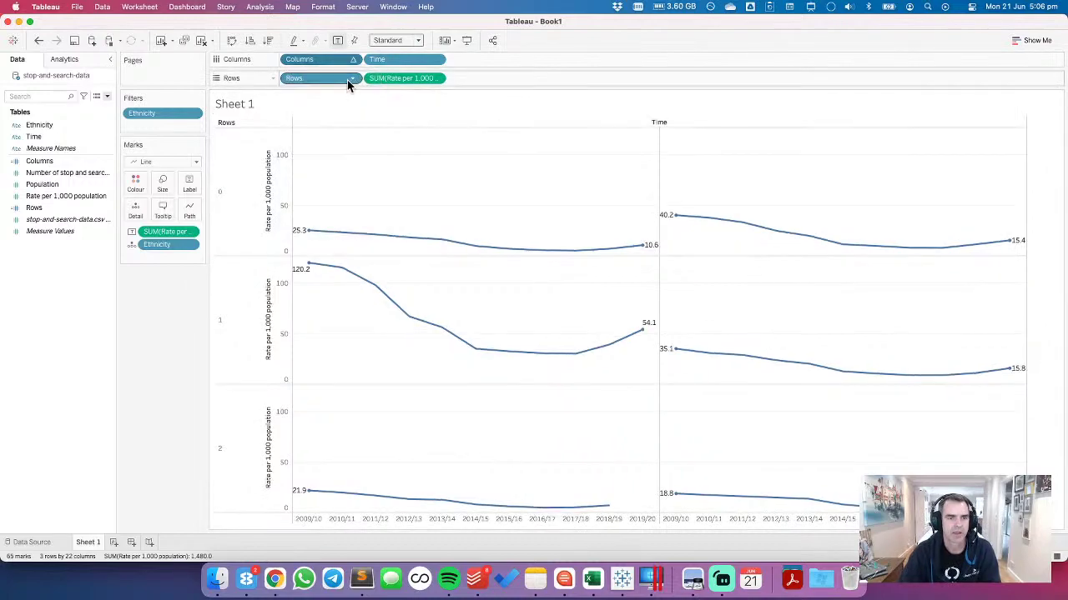
pyautogui.click(353, 77)
pyautogui.click(324, 156)
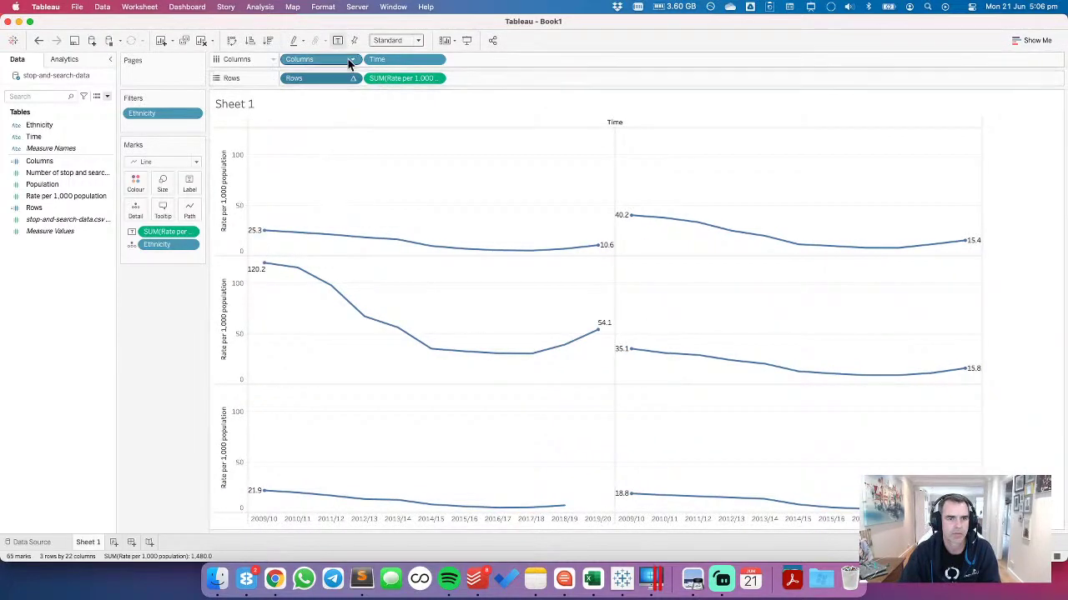
# Step: Exclude the Columns and Rows calculated fields from the tooltip
pyautogui.click(352, 59)
pyautogui.click(325, 147)
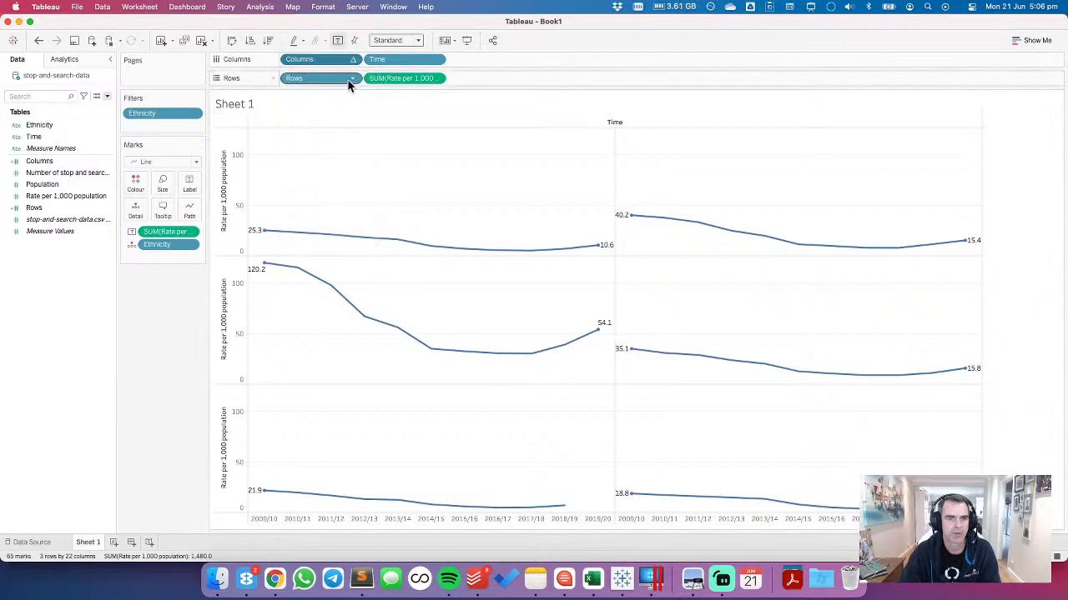
pyautogui.click(353, 78)
pyautogui.click(322, 165)
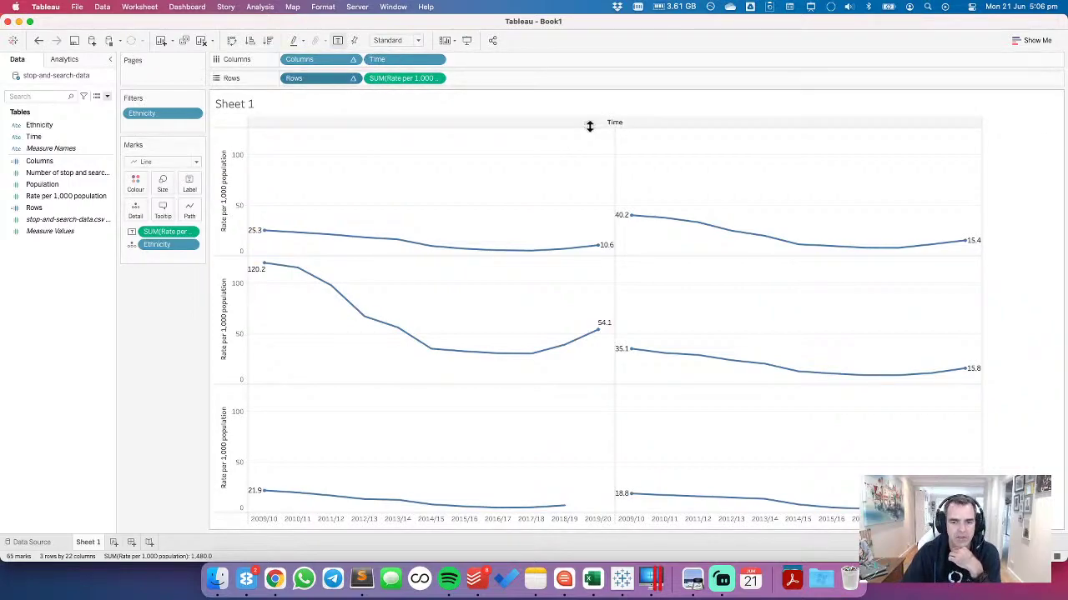
# Step: Shrink the chart grid to roughly half its width and reduce the height of its rows
pyautogui.moveTo(613, 519); pyautogui.dragTo(458, 503)
pyautogui.press('super+z')
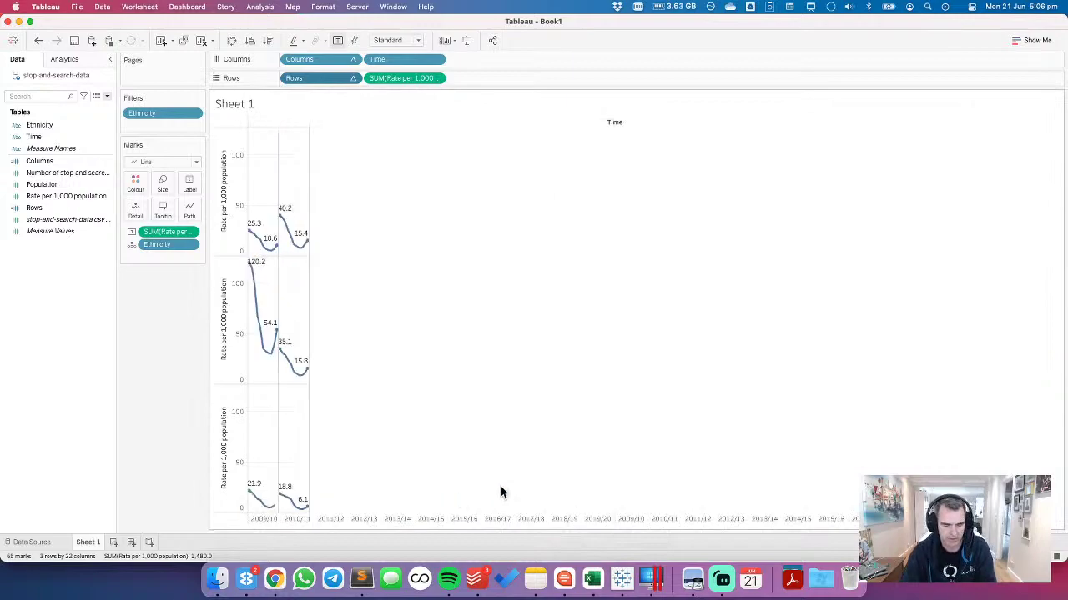
pyautogui.moveTo(981, 320); pyautogui.dragTo(600, 299)
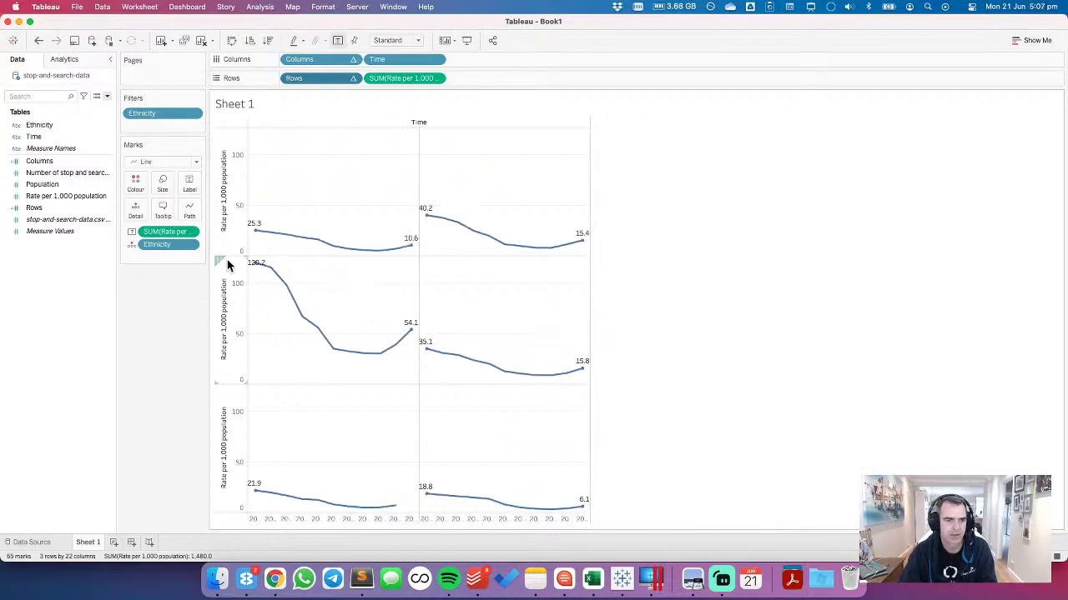
pyautogui.moveTo(228, 254); pyautogui.dragTo(225, 216)
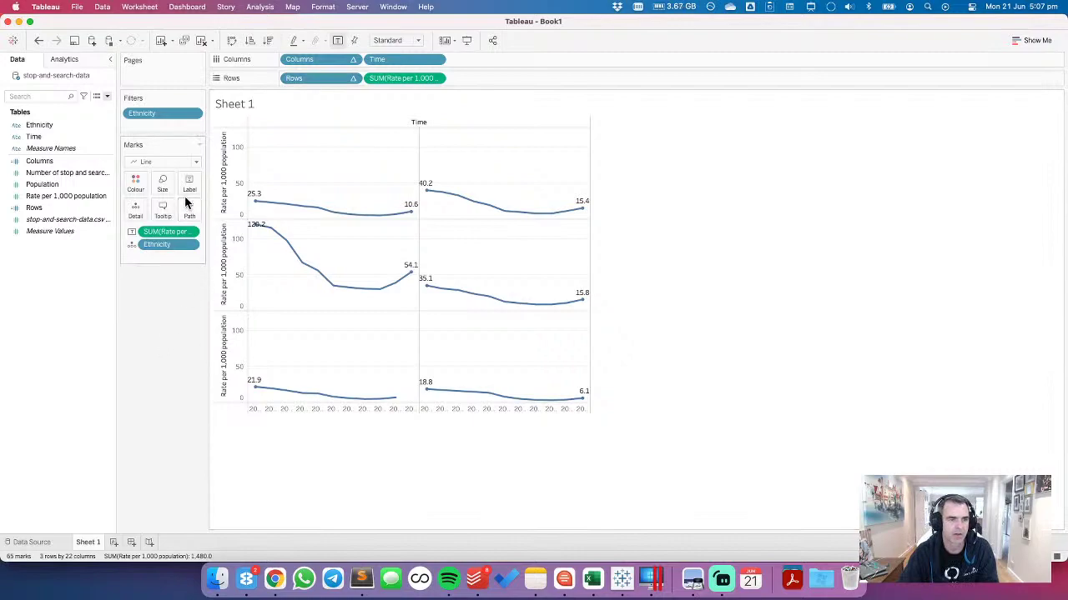
# Step: Remove the Rate per 1,000 population label from the marks, leaving mark labels off
pyautogui.moveTo(148, 232); pyautogui.dragTo(140, 313)
pyautogui.click(188, 187)
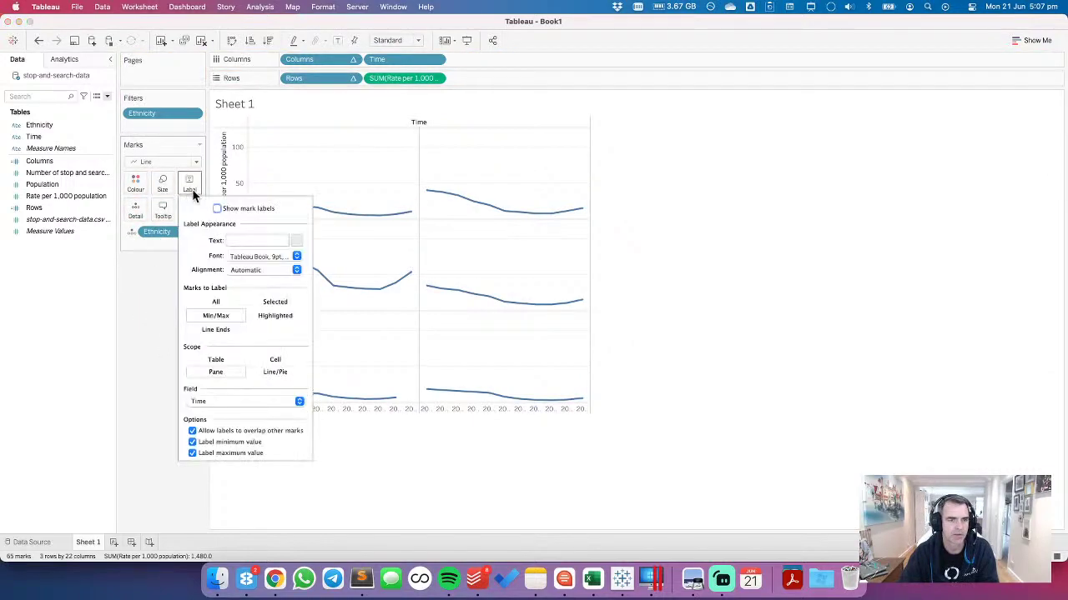
pyautogui.click(157, 301)
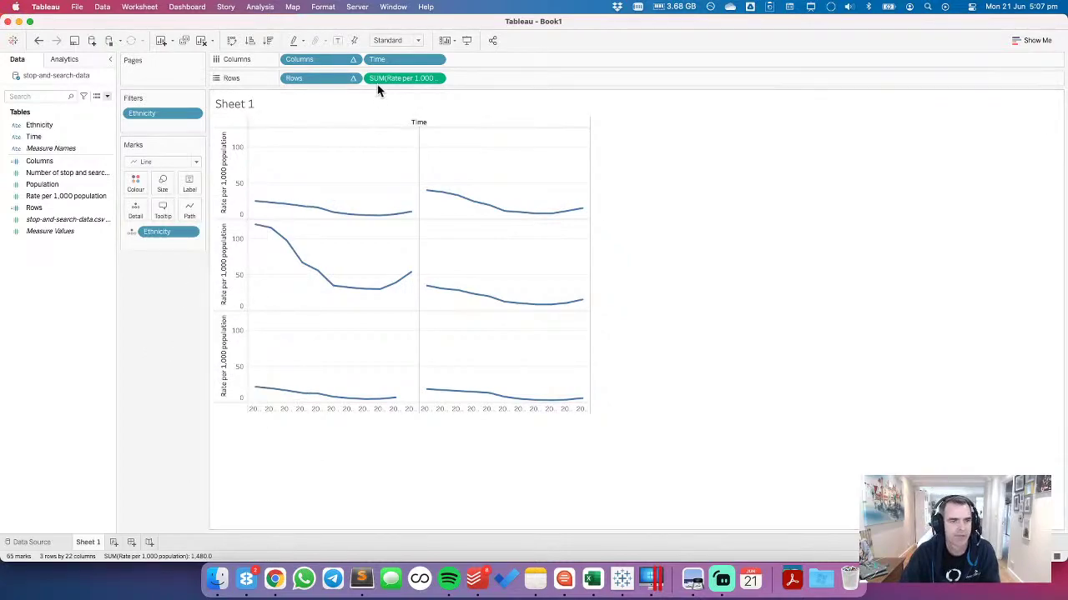
# Step: Duplicate SUM(Rate per 1,000 population) on Rows and set the copy's mark type to Circle
pyautogui.moveTo(388, 78); pyautogui.dragTo(481, 80)
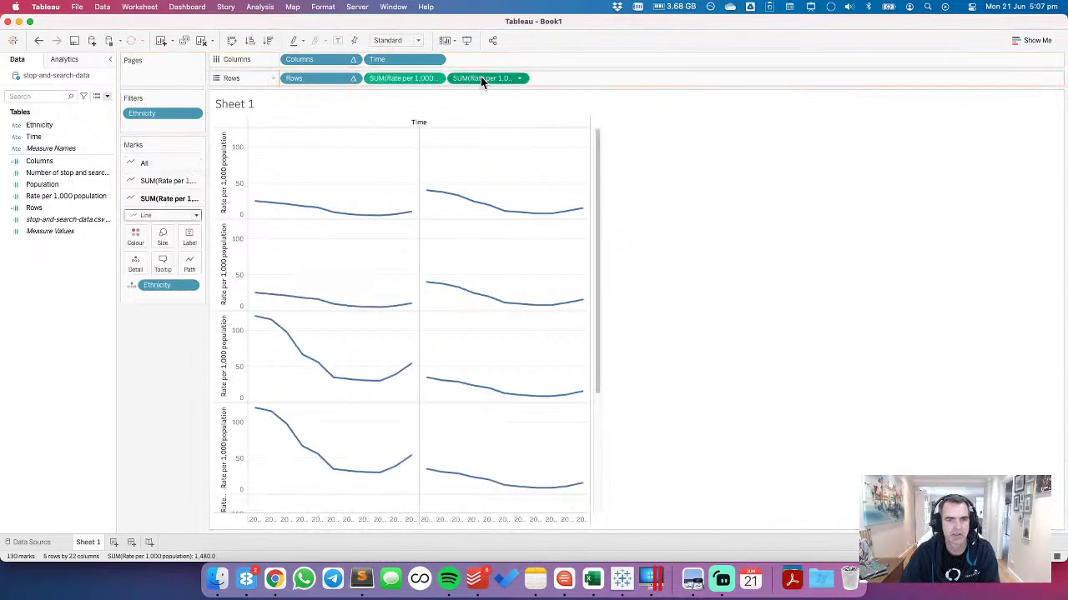
pyautogui.click(159, 215)
pyautogui.click(147, 292)
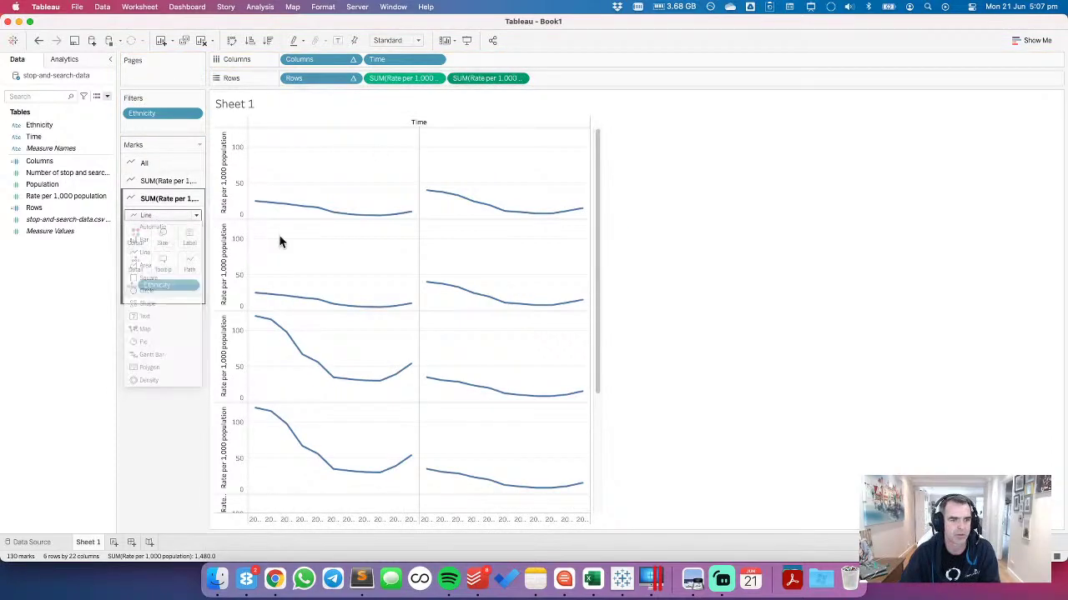
# Step: Combine the two Rate per 1,000 population measures as a dual axis and synchronise the axes
pyautogui.click(519, 78)
pyautogui.click(477, 268)
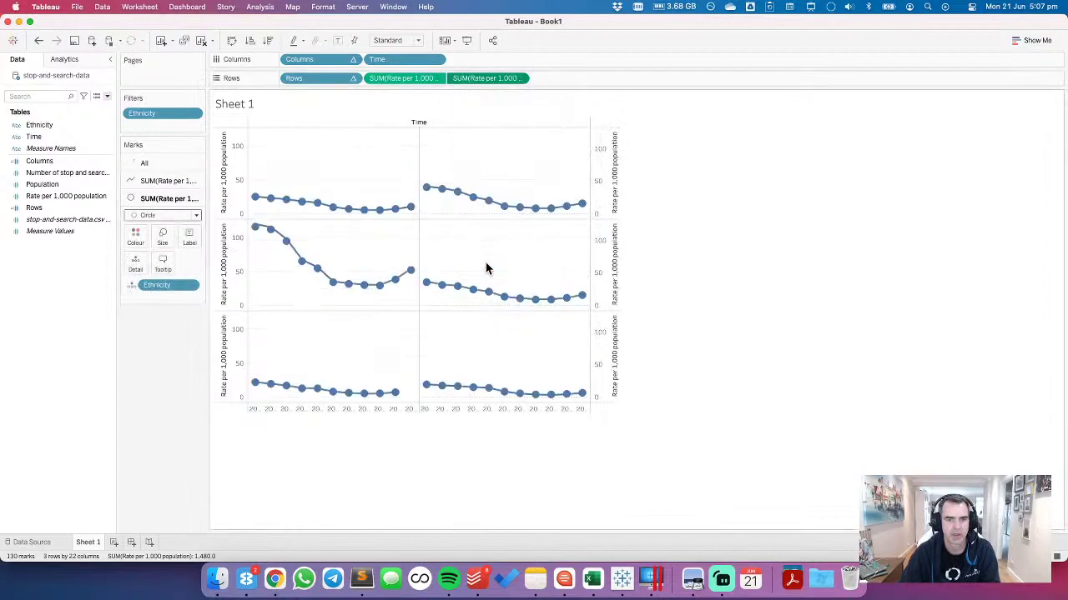
pyautogui.rightClick(607, 196)
pyautogui.click(638, 250)
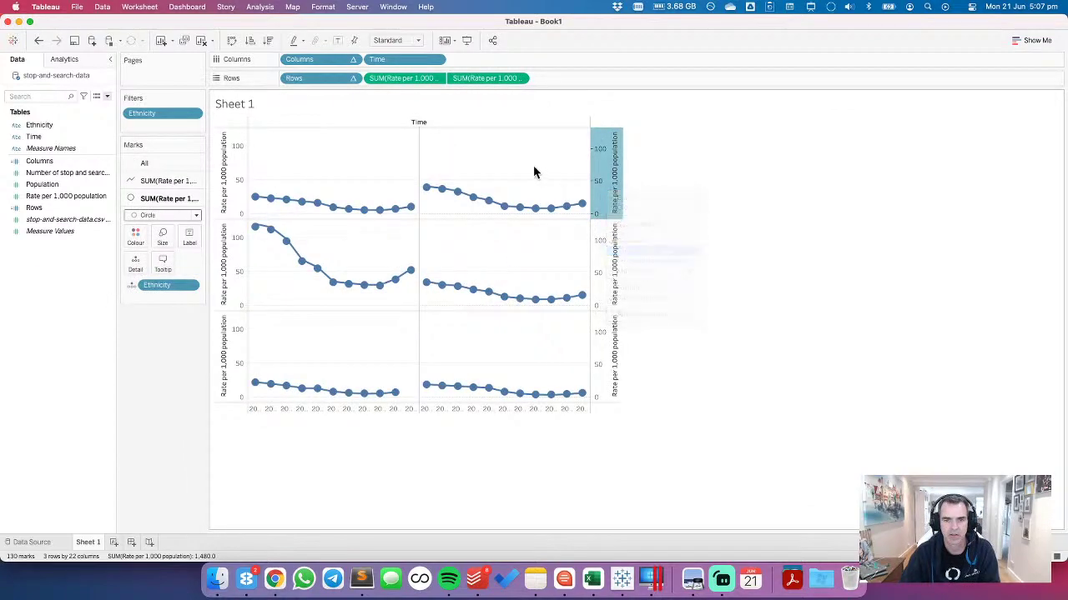
# Step: Reduce the size of the circle marks and hide the header of the secondary Rate per 1,000 population axis
pyautogui.click(167, 181)
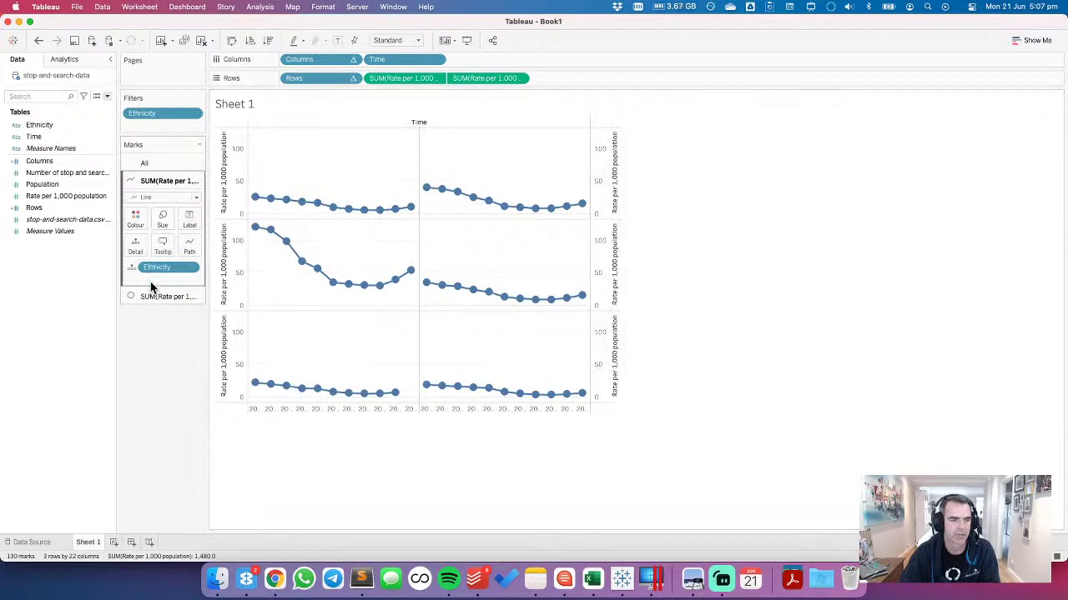
pyautogui.click(151, 295)
pyautogui.click(166, 239)
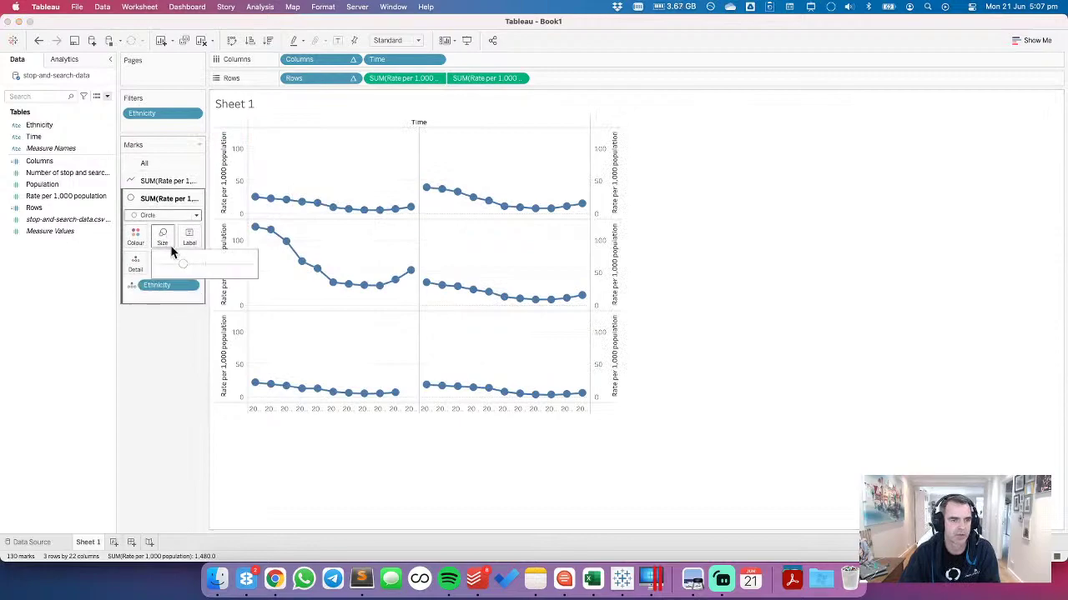
pyautogui.moveTo(183, 263); pyautogui.dragTo(173, 265)
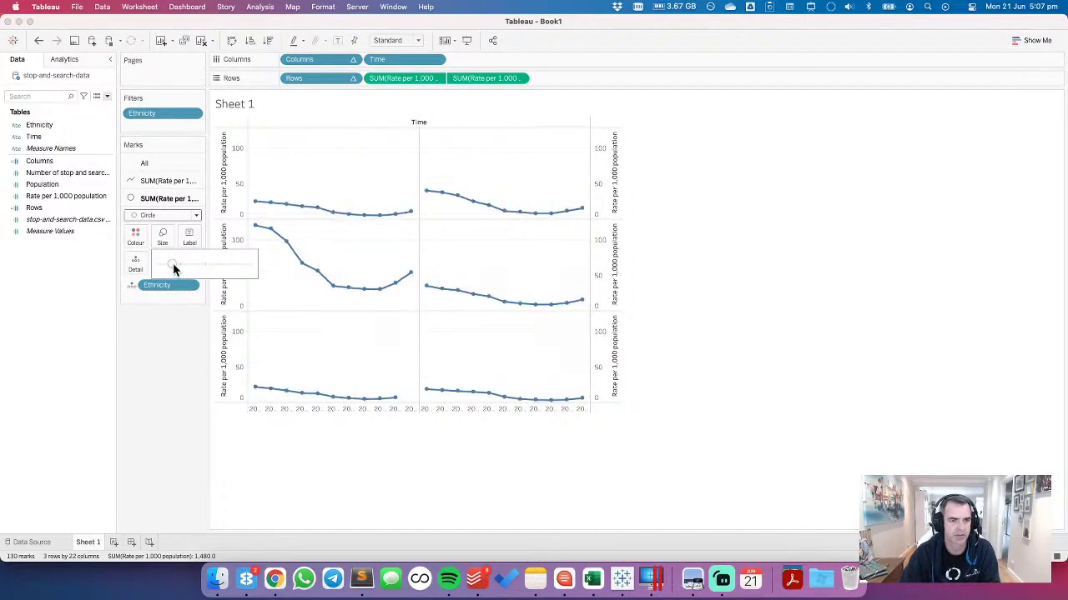
pyautogui.click(168, 328)
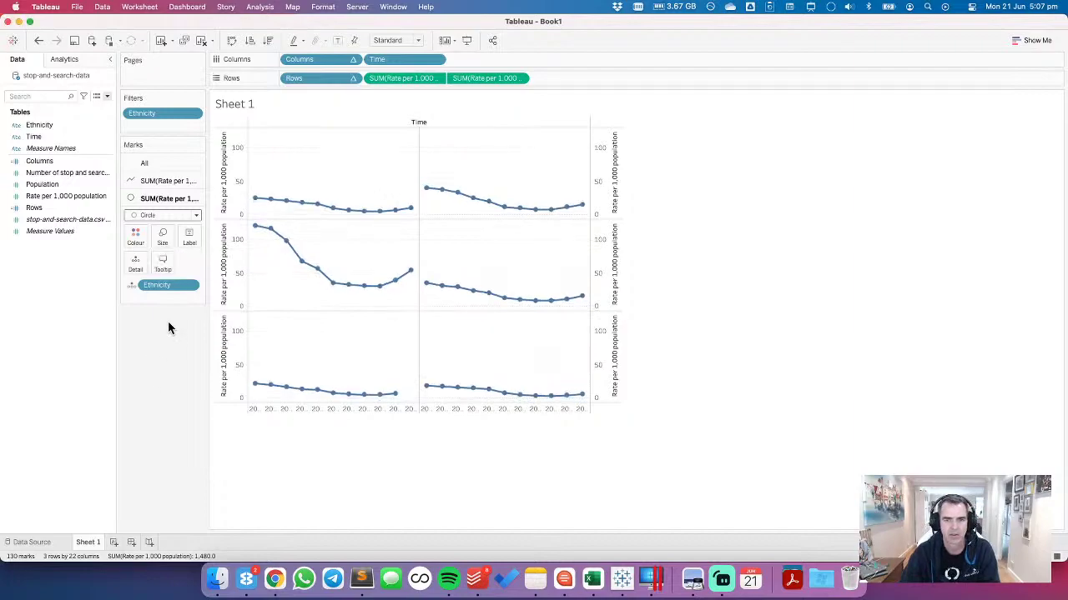
pyautogui.rightClick(609, 177)
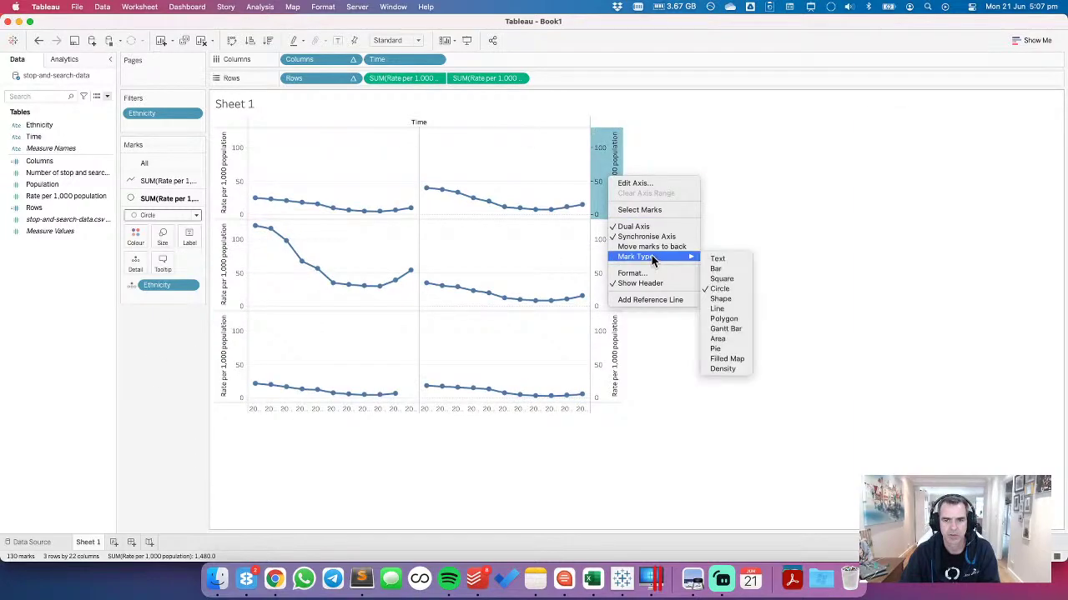
pyautogui.click(643, 284)
# Step: Compare the line-and-circle chart grid and its tooltip with the GOV.UK charts
pyautogui.press('super+Tab')
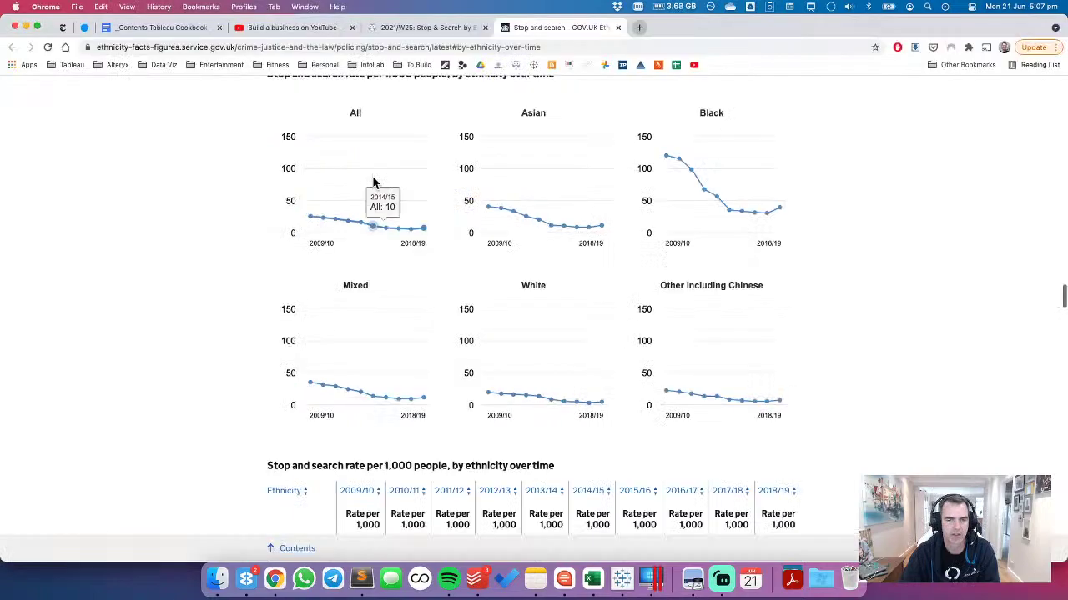
pyautogui.press('super+Tab')
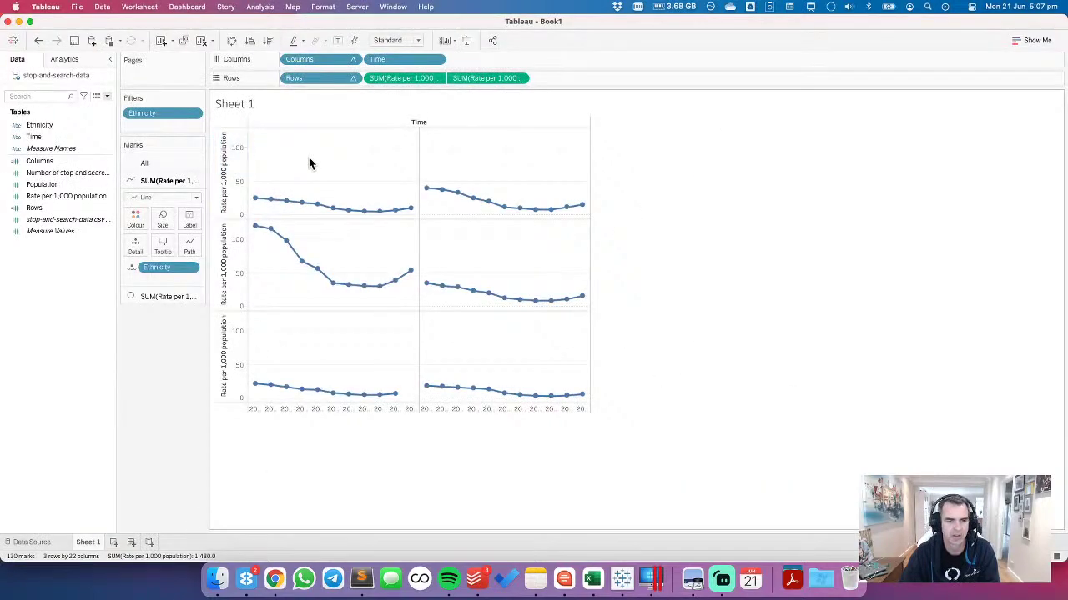
pyautogui.press('super+Tab')
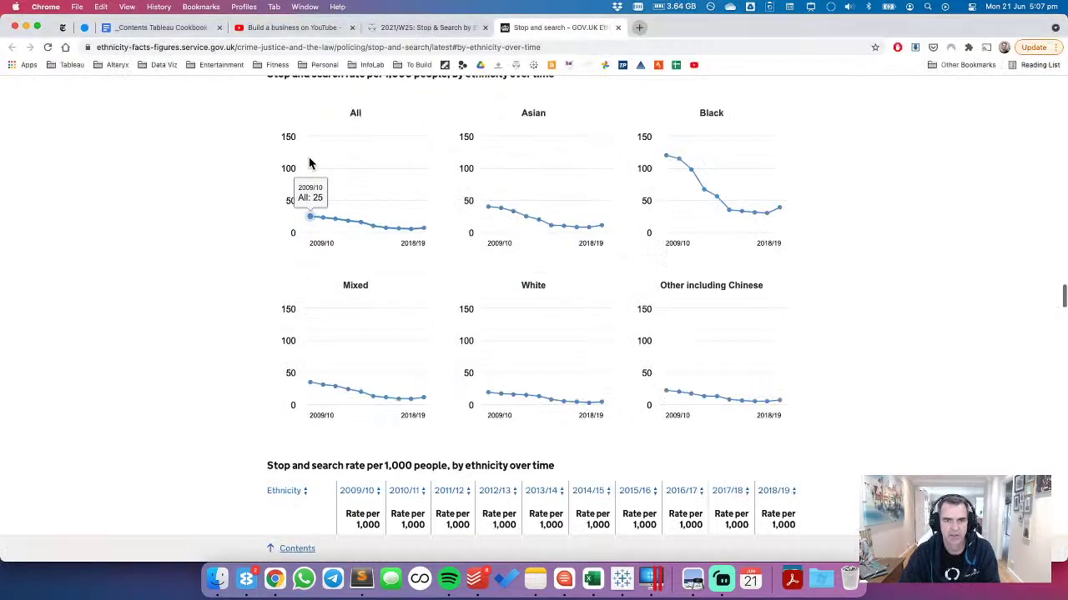
pyautogui.press('super+Tab')
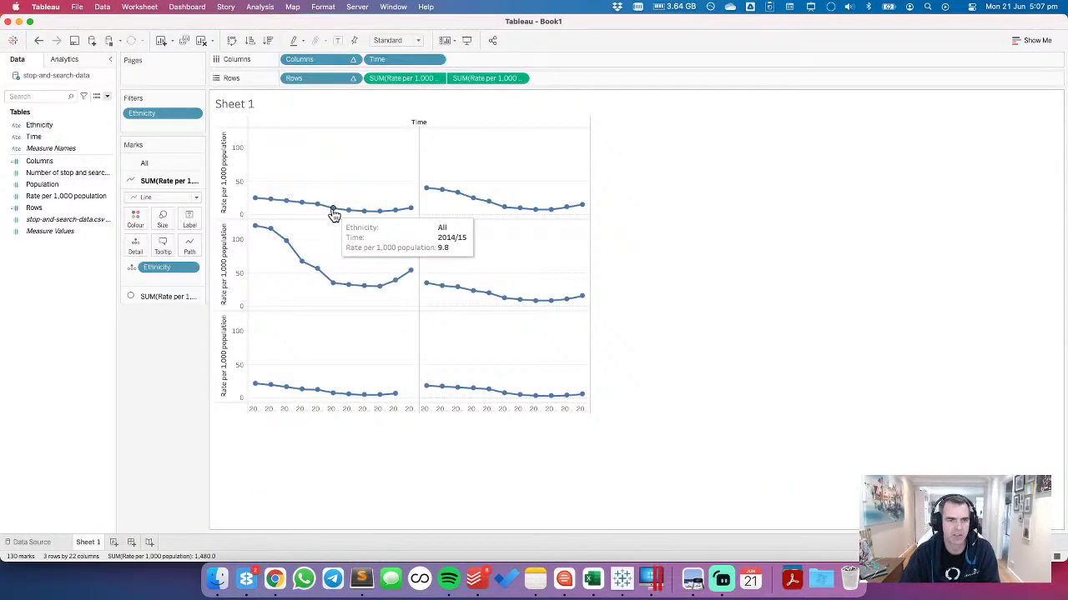
pyautogui.press('super+Tab')
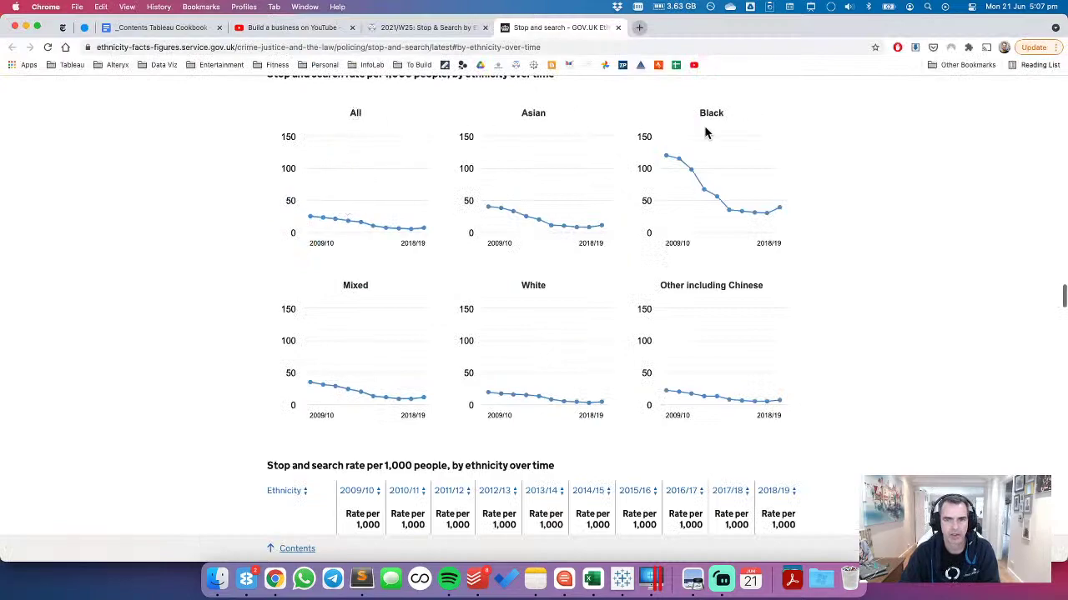
pyautogui.press('super+Tab')
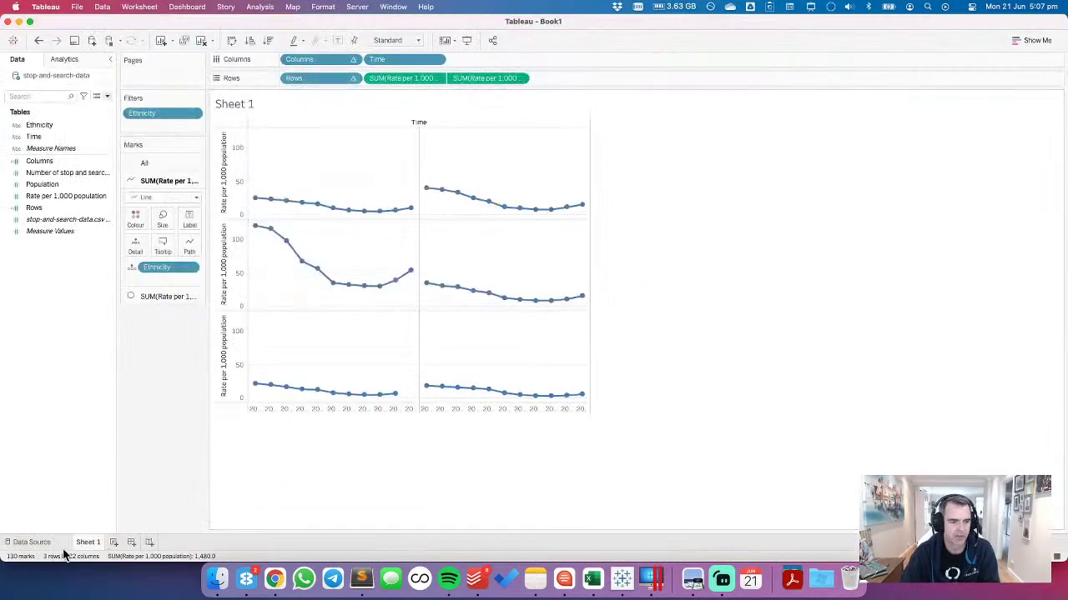
# Step: Duplicate Sheet 1 and remove the second SUM(Rate per 1,000 population) from Rows in the copy
pyautogui.rightClick(89, 548)
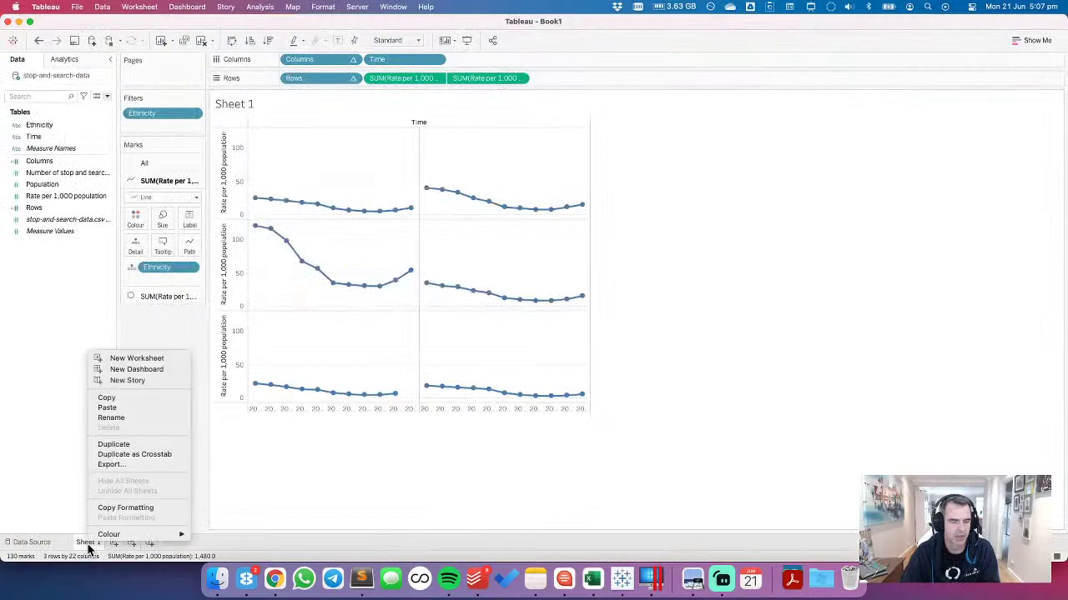
pyautogui.click(113, 444)
pyautogui.moveTo(490, 80); pyautogui.dragTo(550, 40)
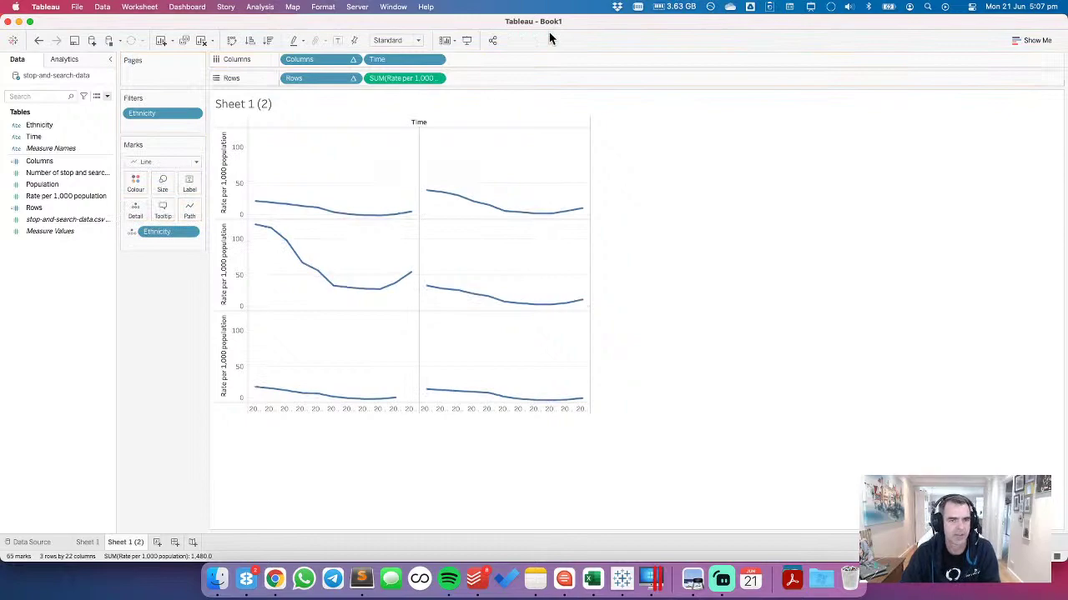
pyautogui.click(437, 62)
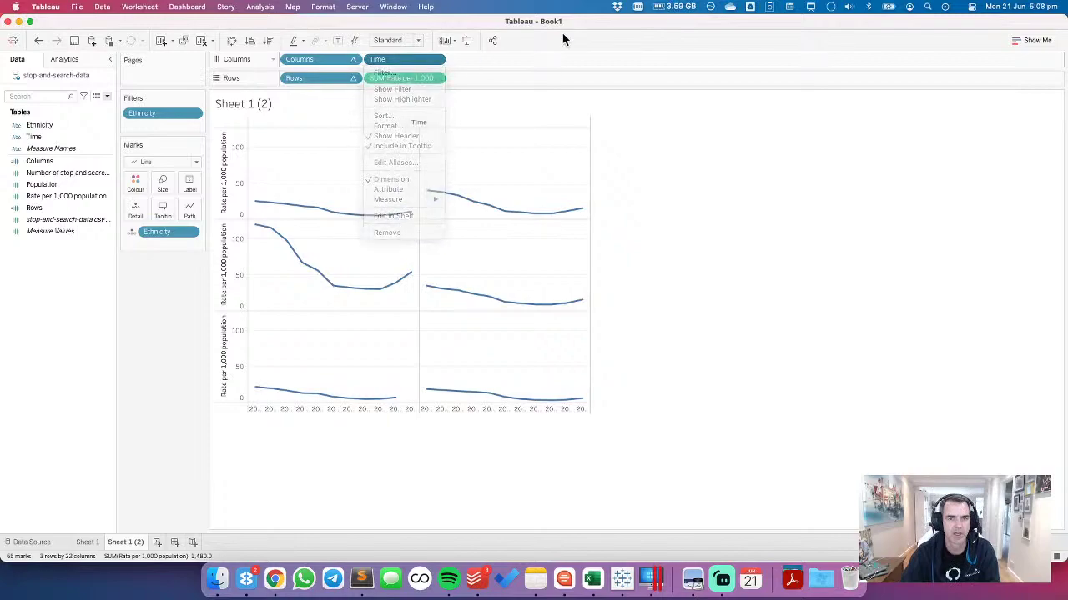
pyautogui.rightClick(28, 136)
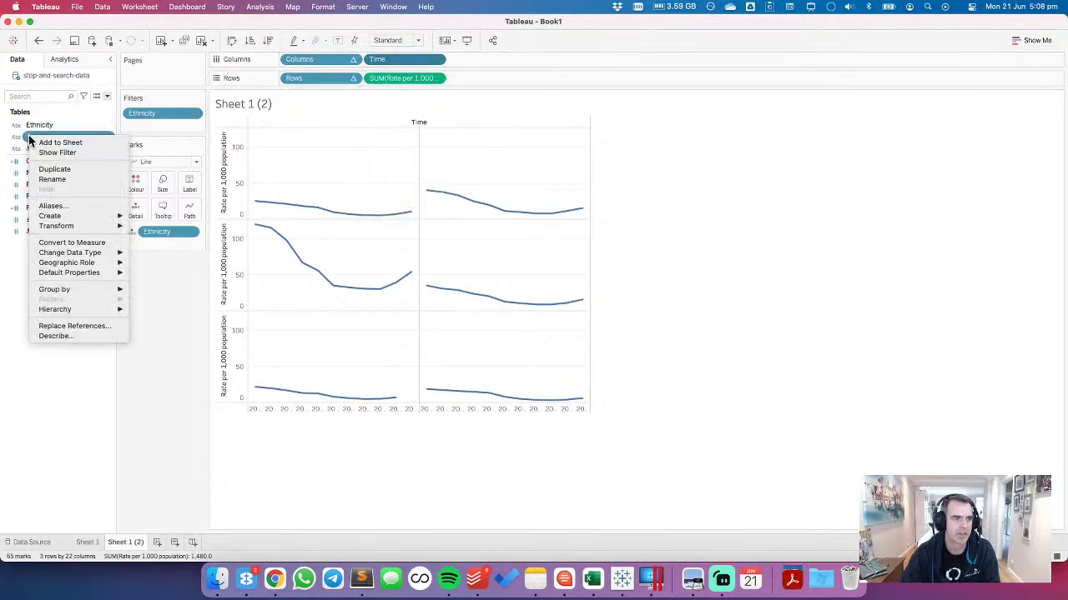
pyautogui.click(52, 205)
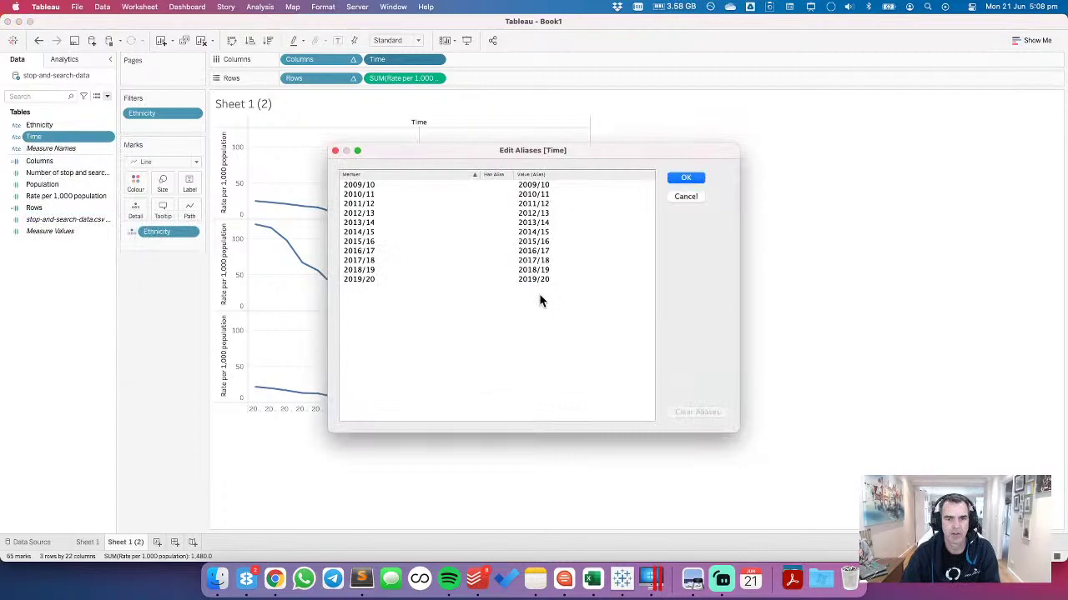
pyautogui.click(693, 197)
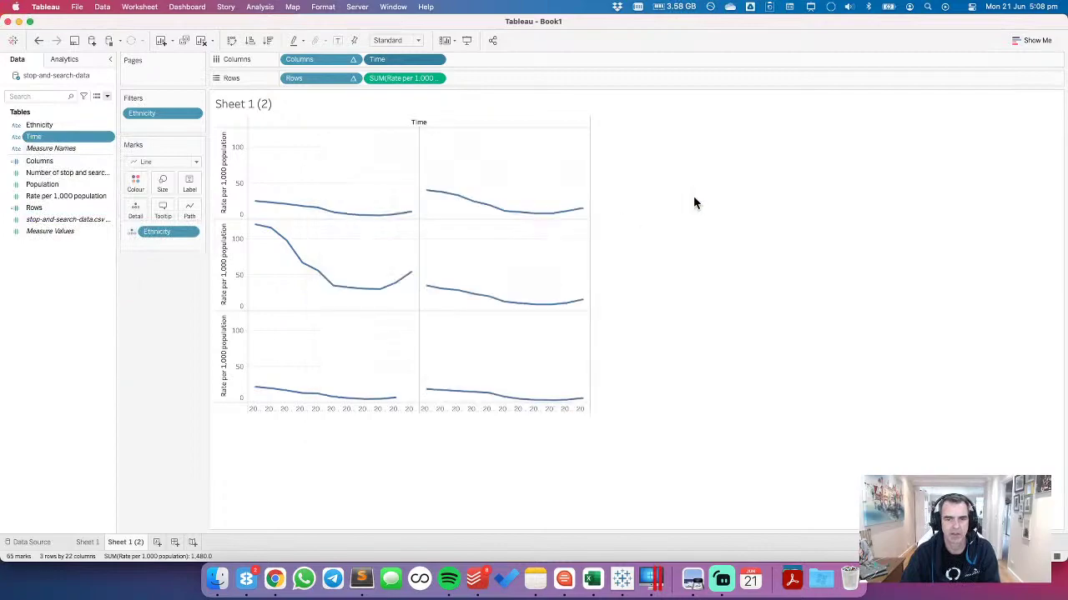
# Step: Create a calculated field named Start Year with the formula INT(LEFT([Time],4))
pyautogui.rightClick(61, 267)
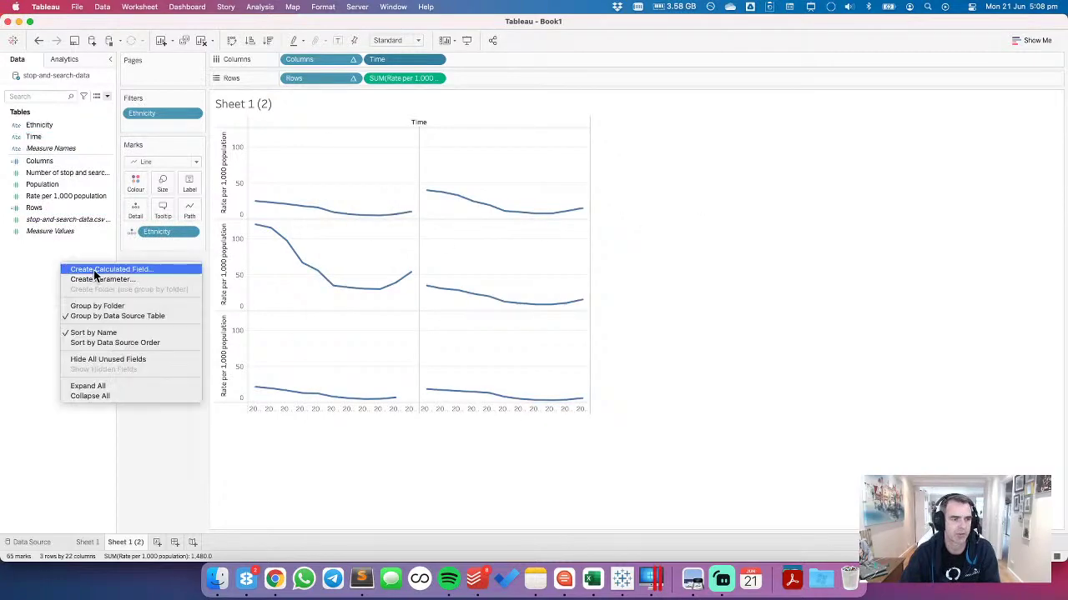
pyautogui.click(93, 270)
pyautogui.write('Ye')
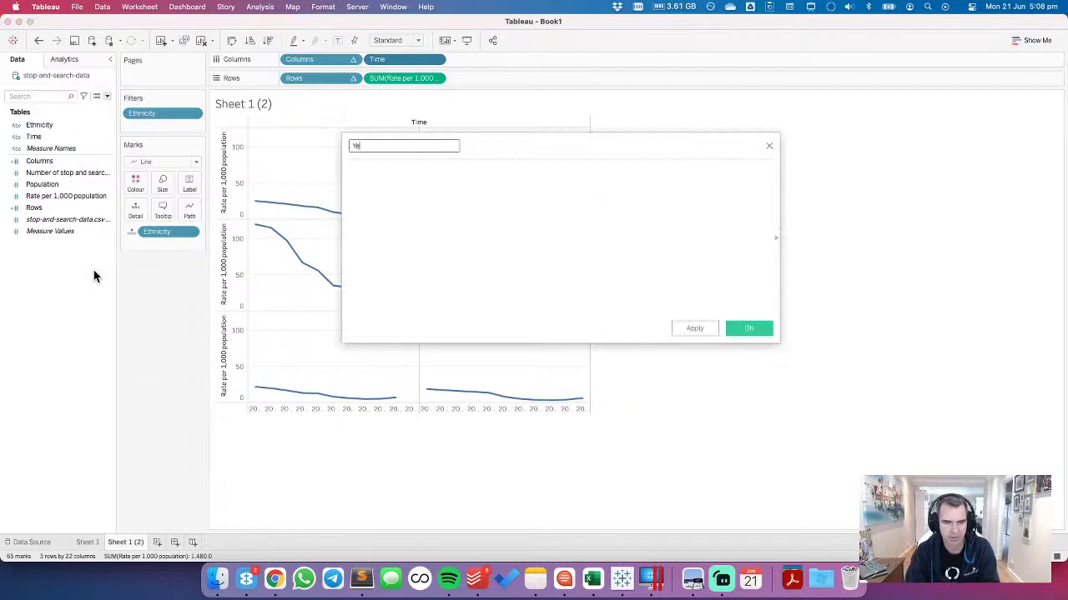
pyautogui.write('Start Year')
pyautogui.press('Tab')
pyautogui.write('lef')
pyautogui.press('Return')
pyautogui.write('tim')
pyautogui.press('Return')
pyautogui.write(',4')
pyautogui.press('super+Left')
pyautogui.write('int')
pyautogui.press('Return')
pyautogui.write(')')
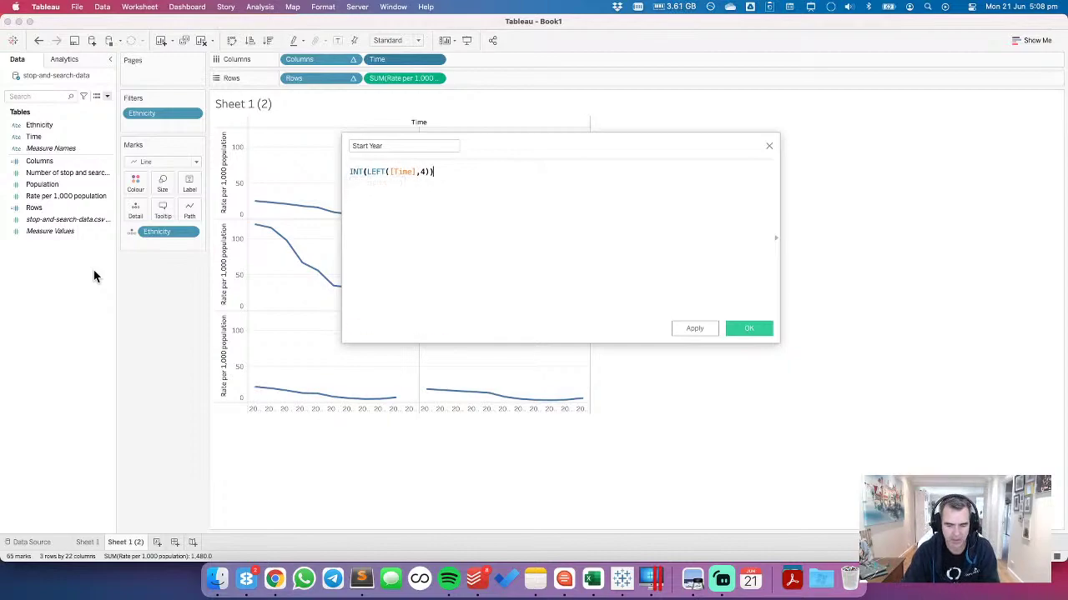
pyautogui.click(764, 327)
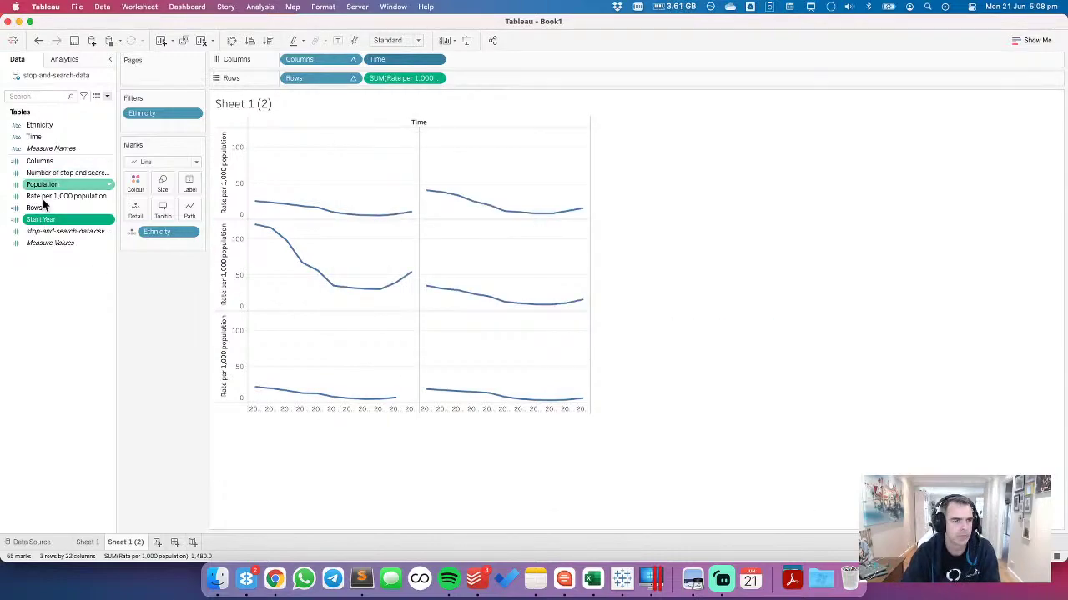
# Step: Convert the Start Year field to a dimension and make it continuous
pyautogui.moveTo(42, 220); pyautogui.dragTo(49, 138)
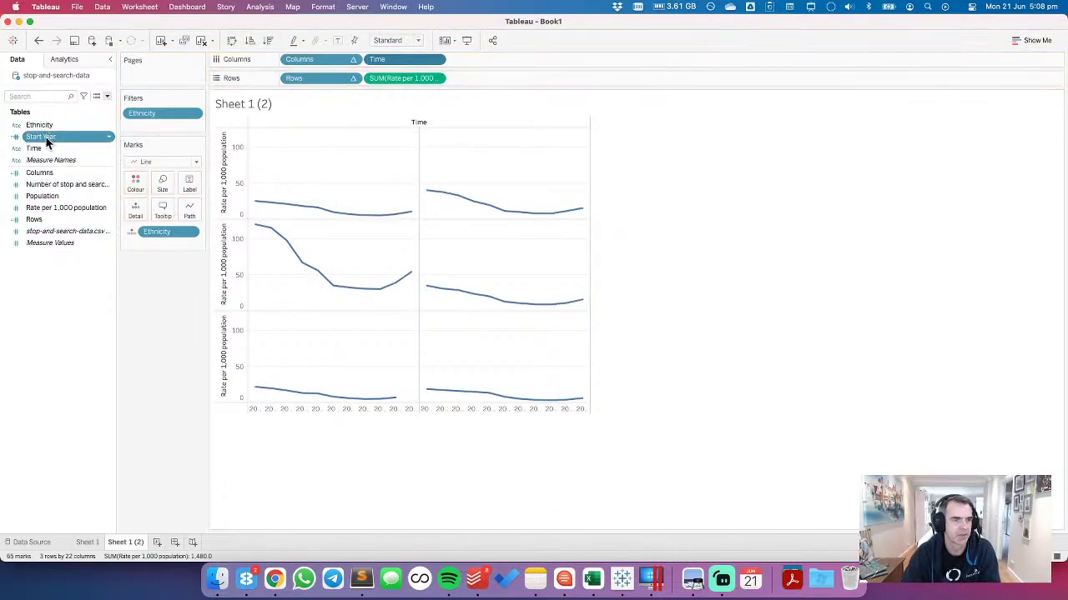
pyautogui.rightClick(47, 137)
pyautogui.click(97, 281)
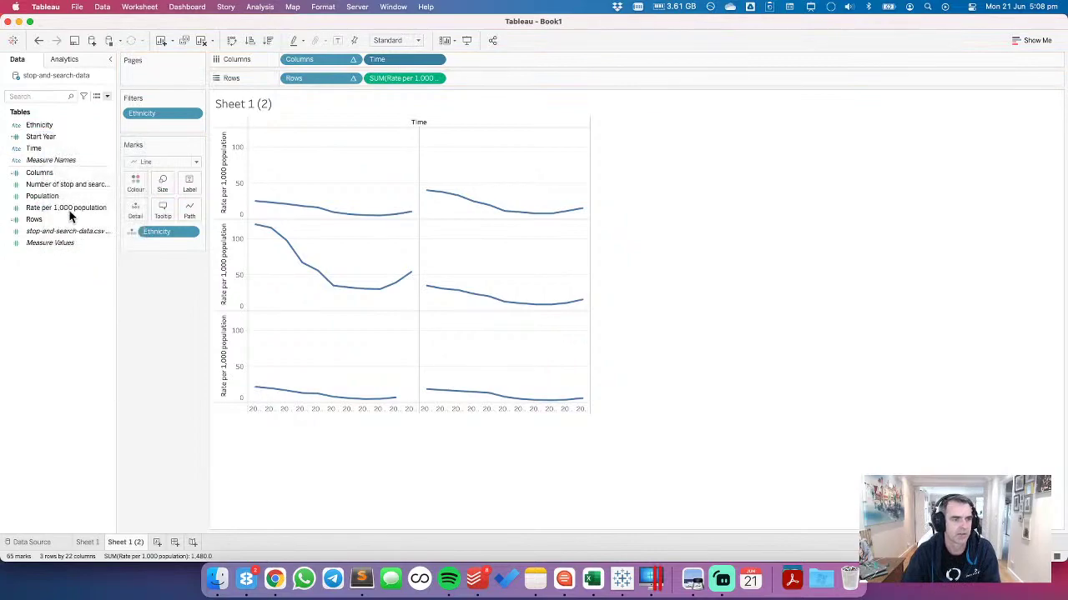
# Step: Put Start Year on Columns as an attribute and move Time from Columns to Detail
pyautogui.moveTo(51, 136); pyautogui.dragTo(479, 67)
pyautogui.moveTo(392, 63); pyautogui.dragTo(136, 215)
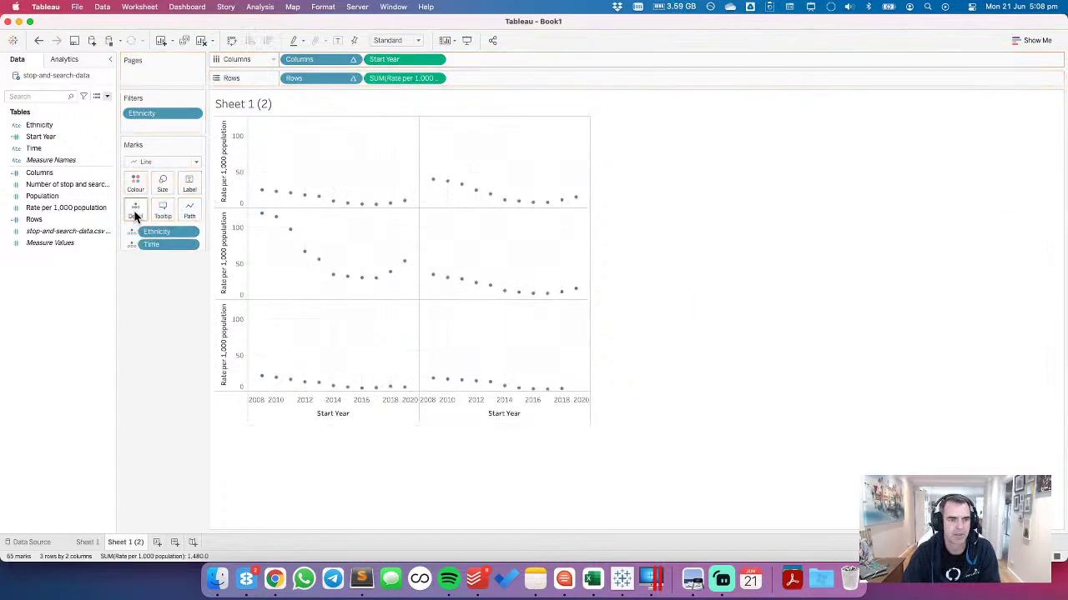
pyautogui.click(437, 63)
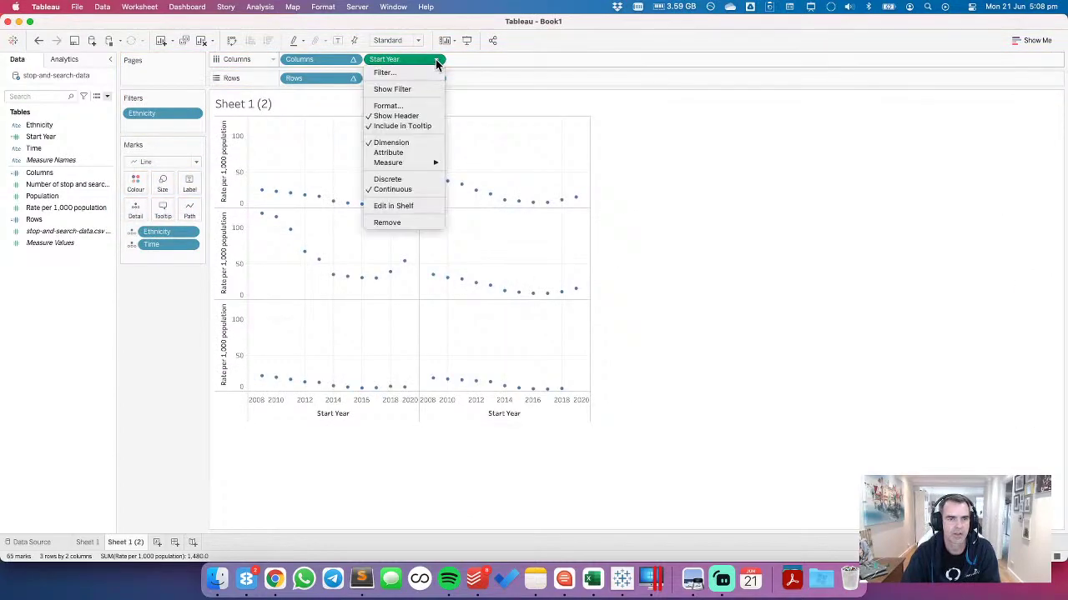
pyautogui.click(370, 145)
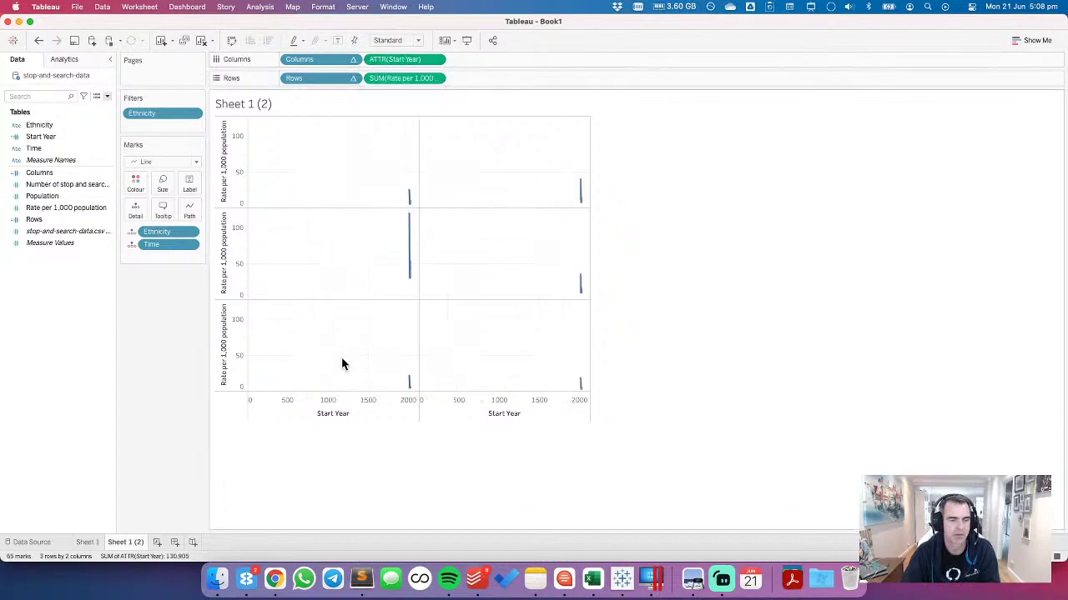
# Step: Exclude zero from the Start Year axis range
pyautogui.doubleClick(325, 407)
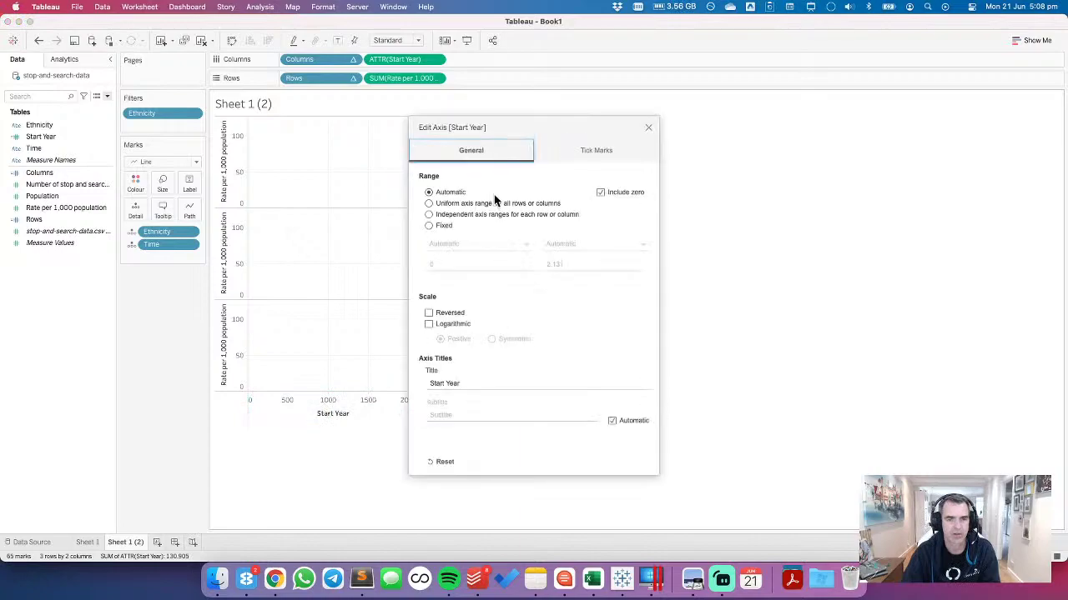
pyautogui.click(601, 192)
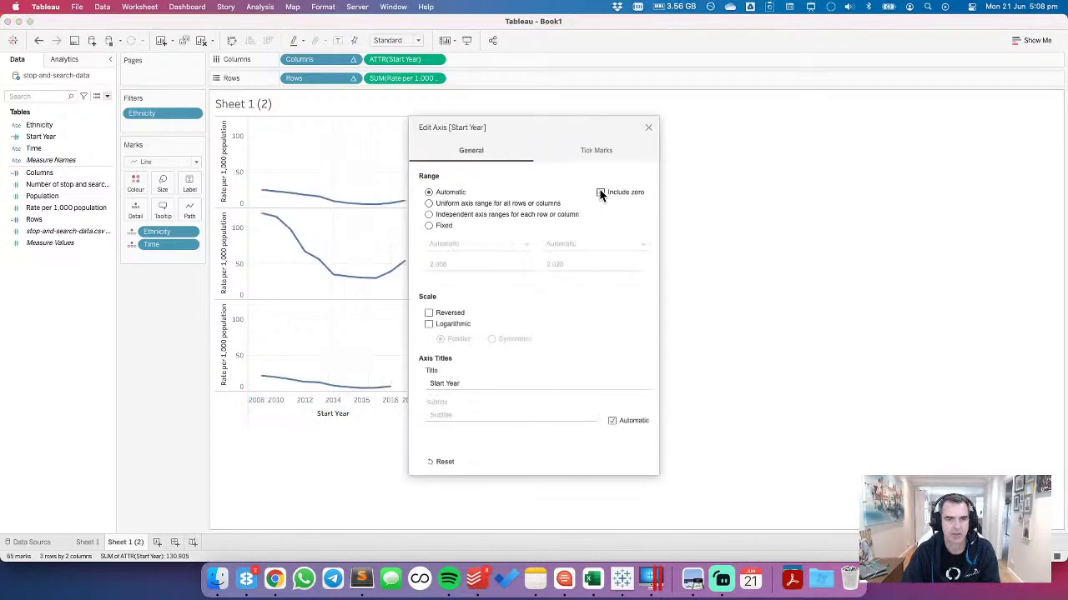
pyautogui.click(648, 127)
# Step: Exclude the Start Year attribute from the tooltip
pyautogui.moveTo(323, 206)
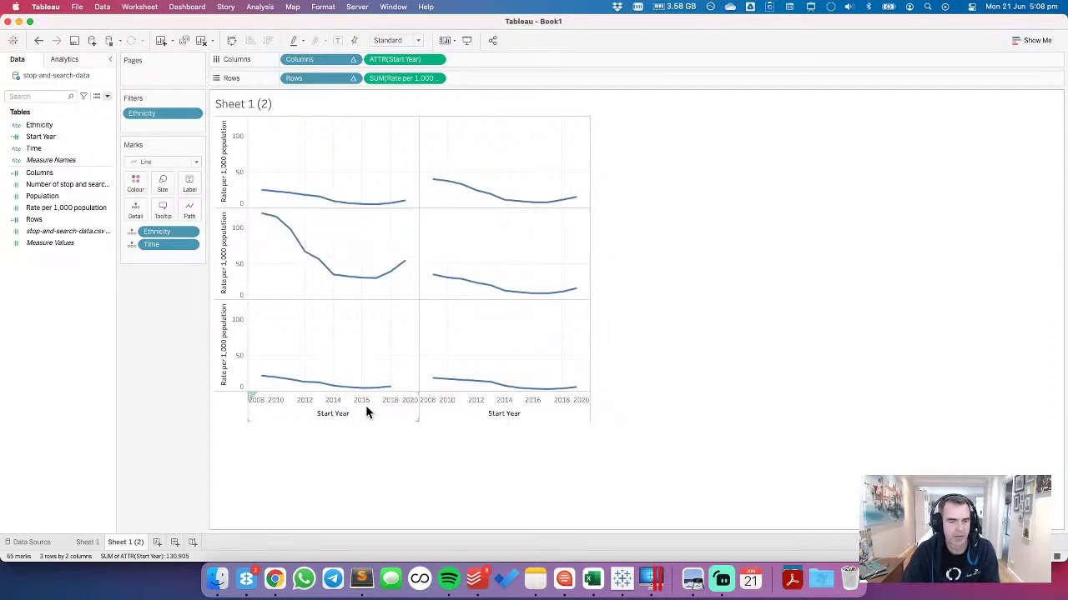
pyautogui.click(436, 60)
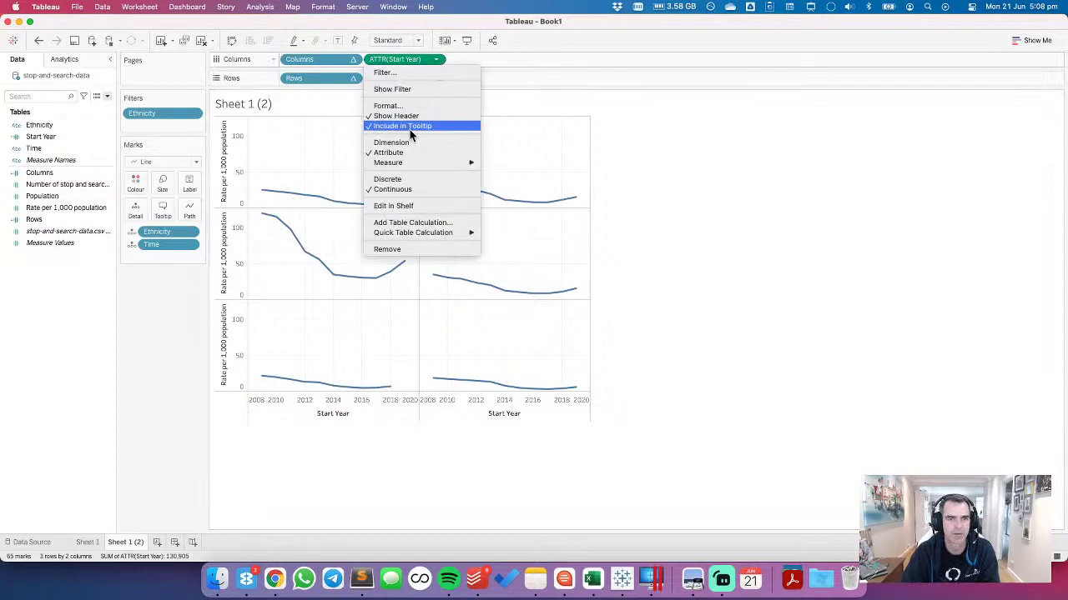
pyautogui.click(401, 127)
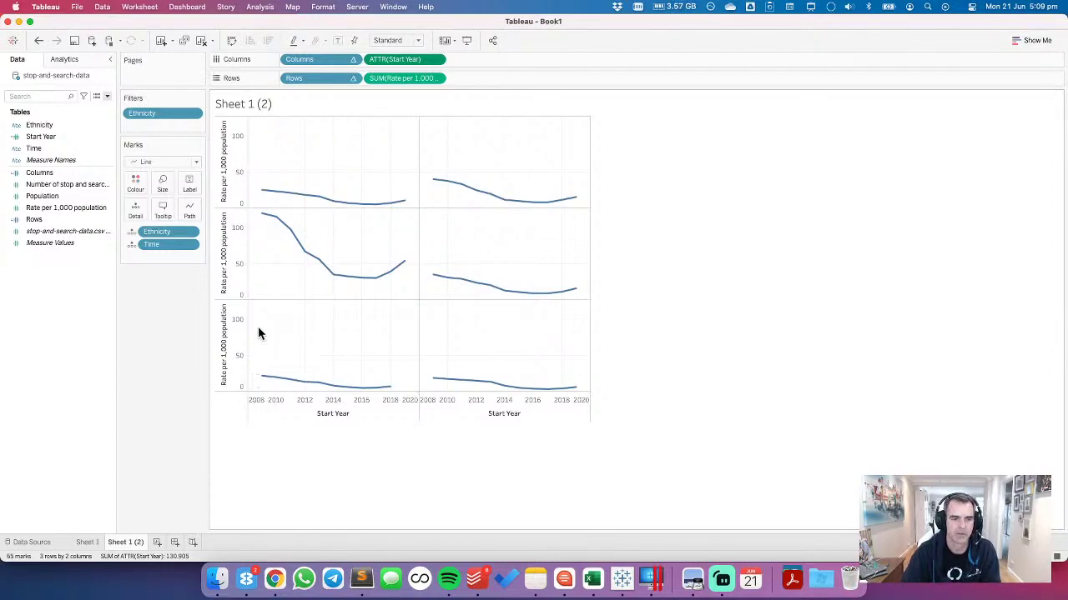
# Step: Select the marks along the first line chart to examine its data points
pyautogui.moveTo(252, 172); pyautogui.dragTo(410, 208)
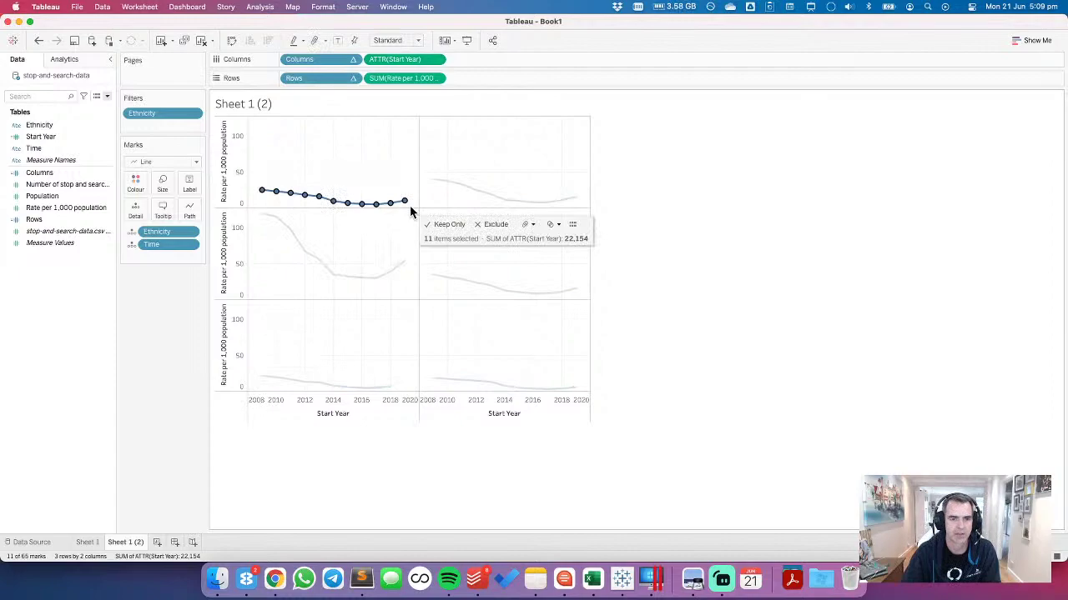
pyautogui.click(372, 173)
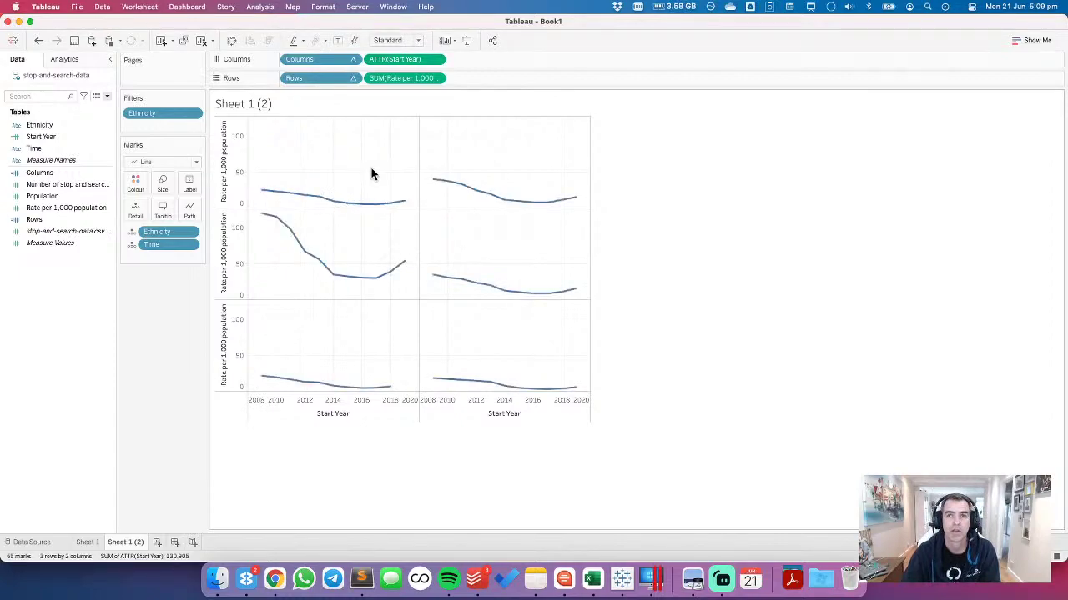
pyautogui.moveTo(265, 193)
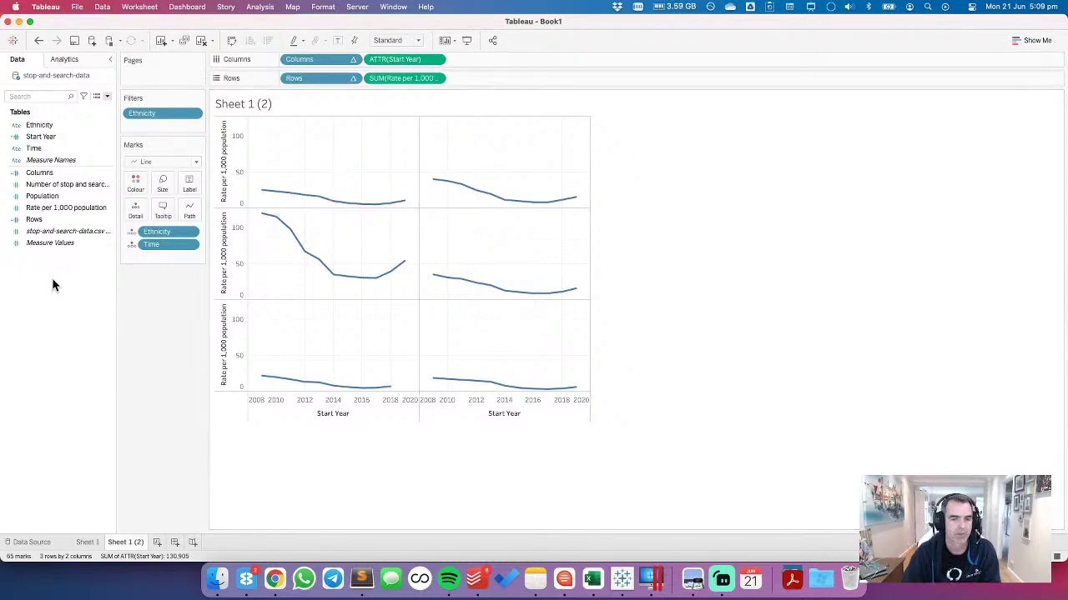
# Step: Add the ad hoc calculation AVG(If [Start Year]=2015 THEN 150 END) to Rows
pyautogui.doubleClick(463, 77)
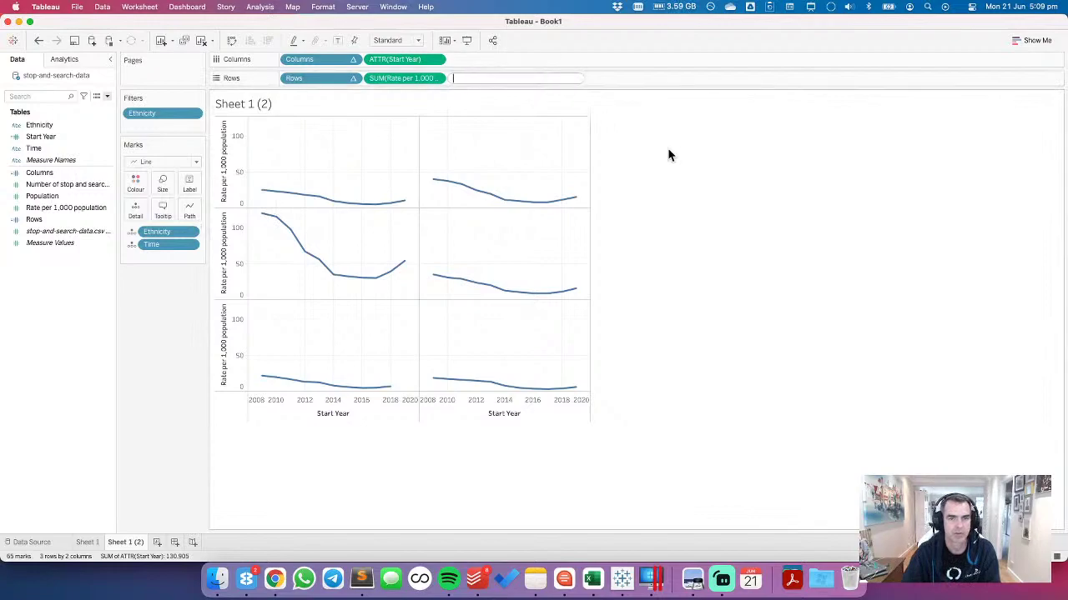
pyautogui.write('AVG(')
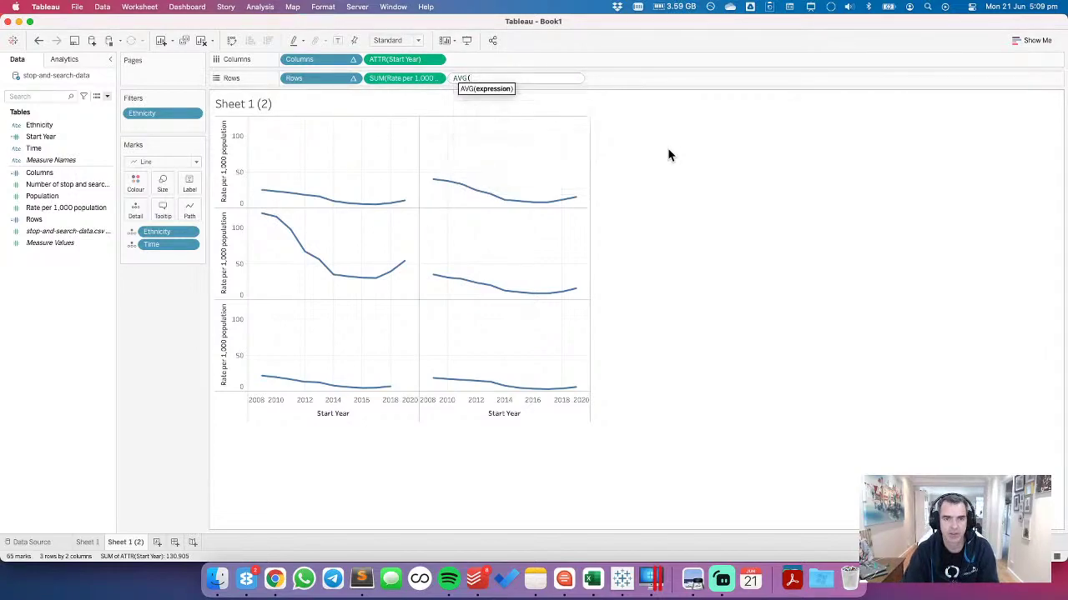
pyautogui.write('If ')
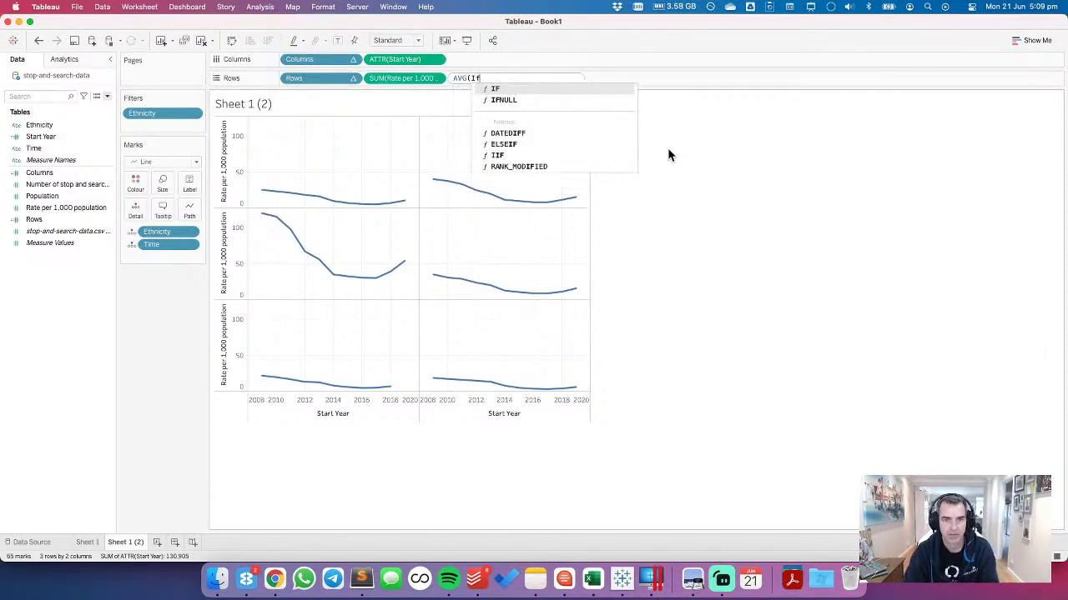
pyautogui.write('ye')
pyautogui.press('Return')
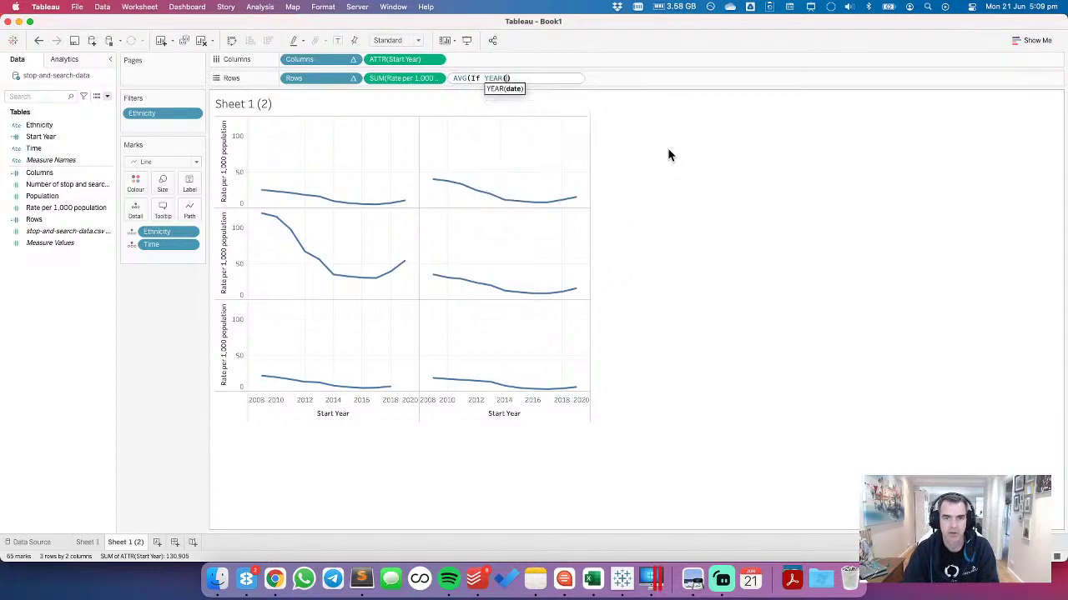
pyautogui.press('BackSpace')
pyautogui.press('BackSpace')
pyautogui.press('BackSpace')
pyautogui.press('BackSpace')
pyautogui.press('BackSpace')
pyautogui.press('BackSpace')
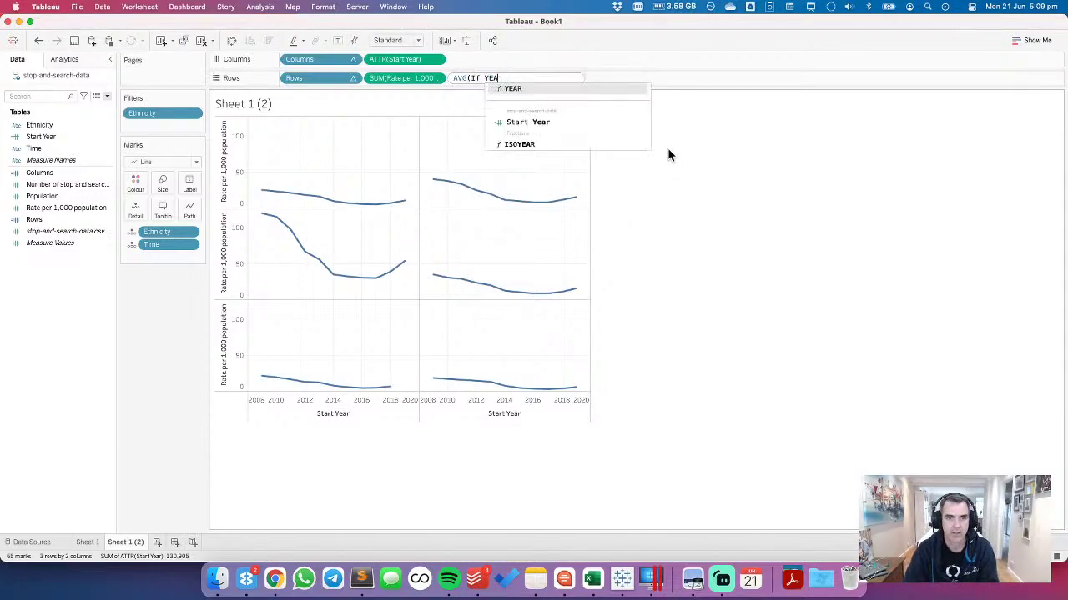
pyautogui.write('star')
pyautogui.press('Return')
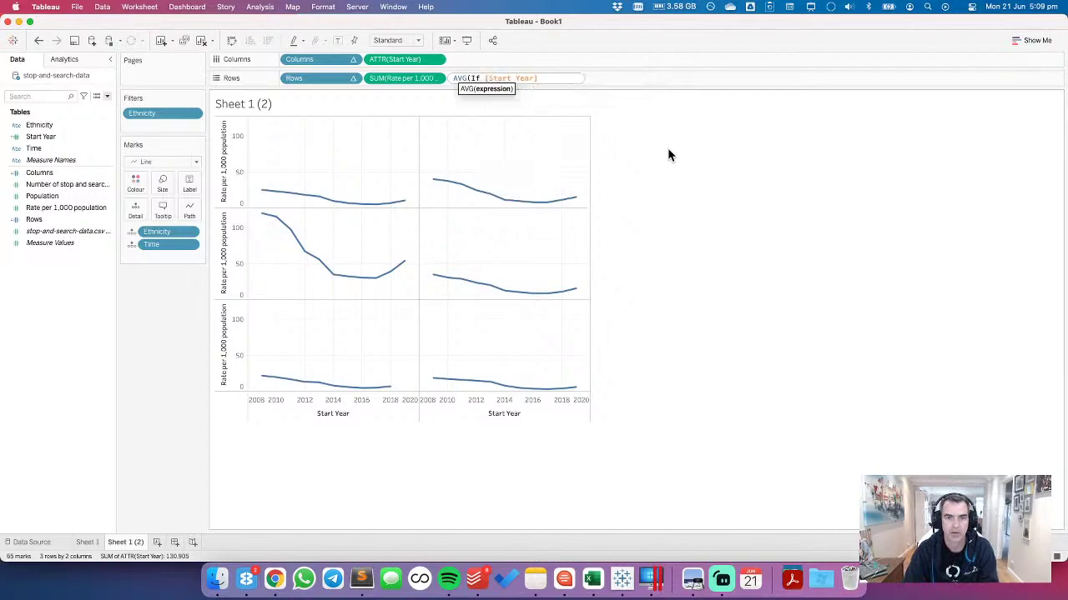
pyautogui.write('=2015 THEN ')
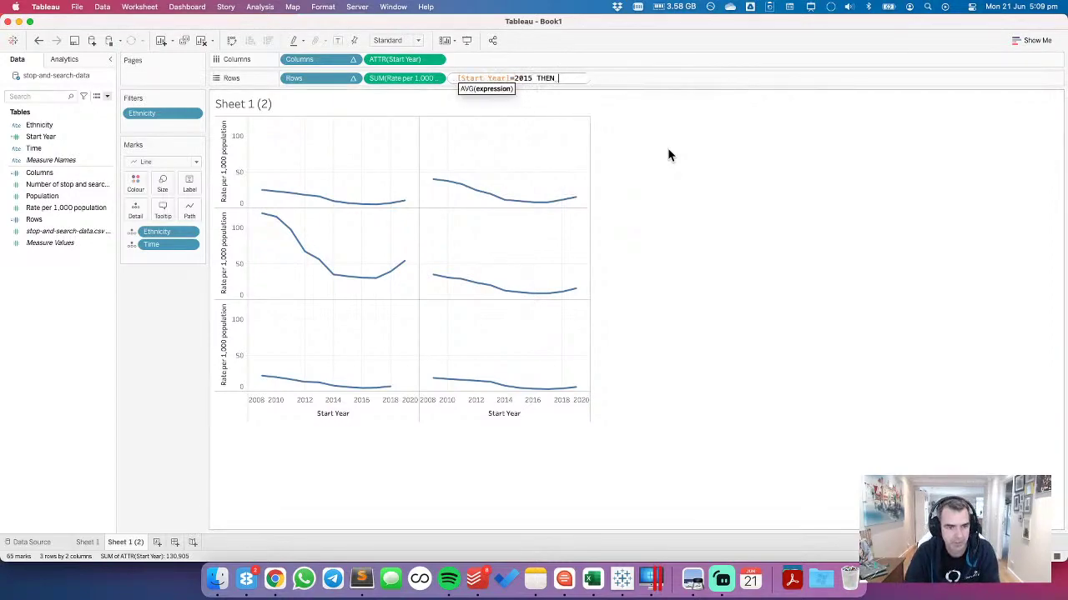
pyautogui.write('150')
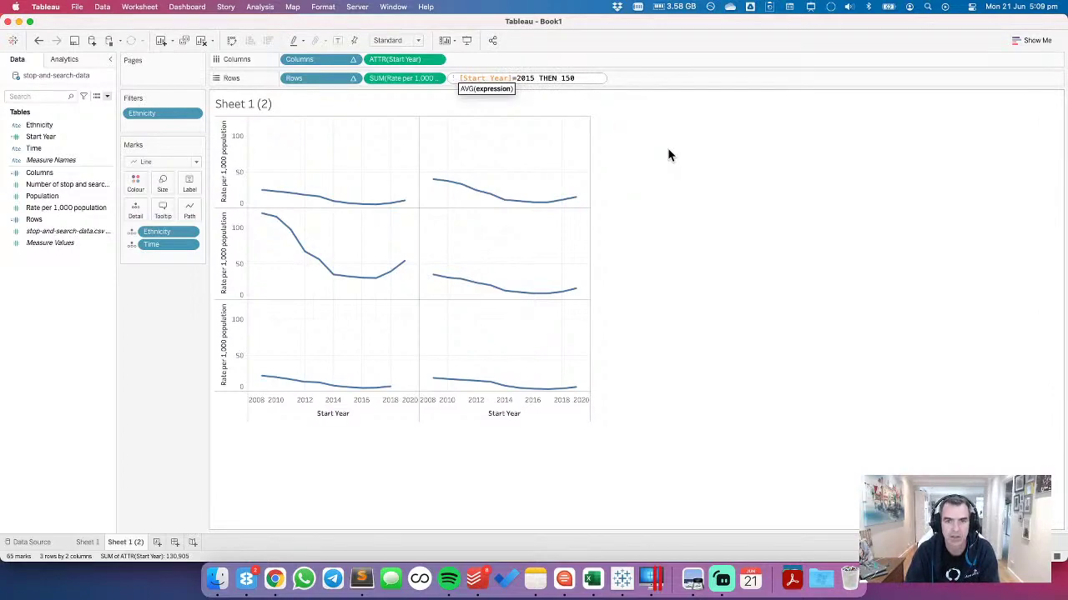
pyautogui.write(' END)')
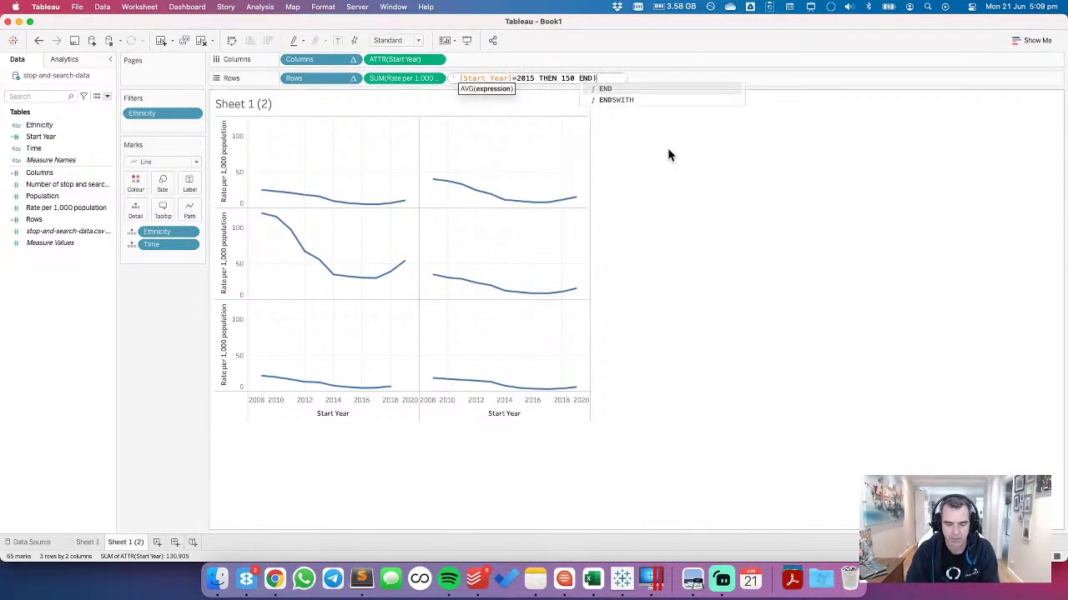
pyautogui.press('Return')
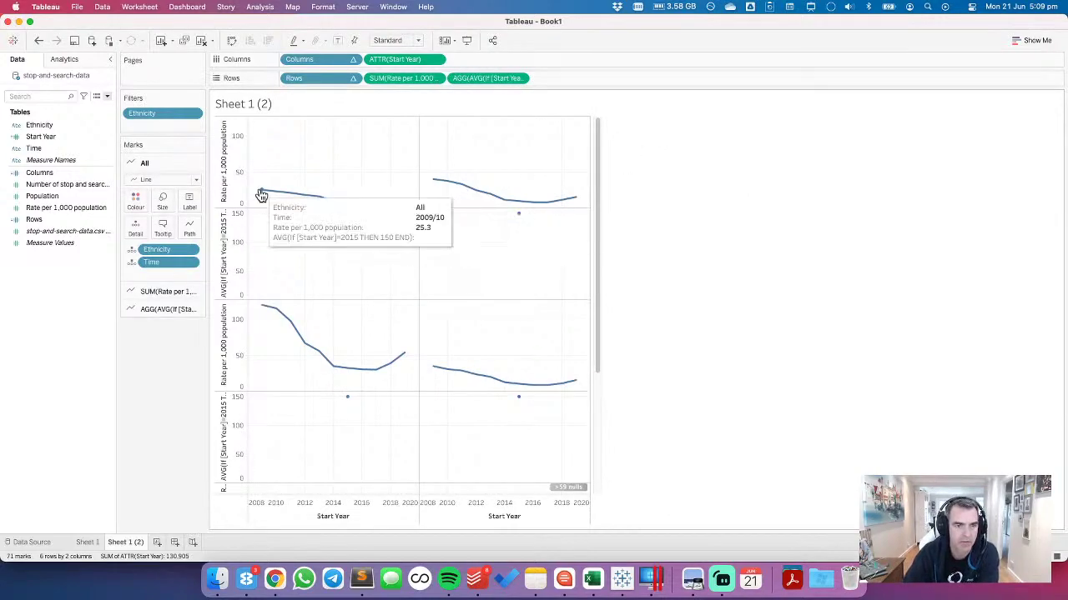
# Step: Change the year tested in the ad hoc AVG calculation on Rows to 2014, keeping THEN 150 END
pyautogui.moveTo(259, 183); pyautogui.dragTo(410, 210)
pyautogui.click(380, 187)
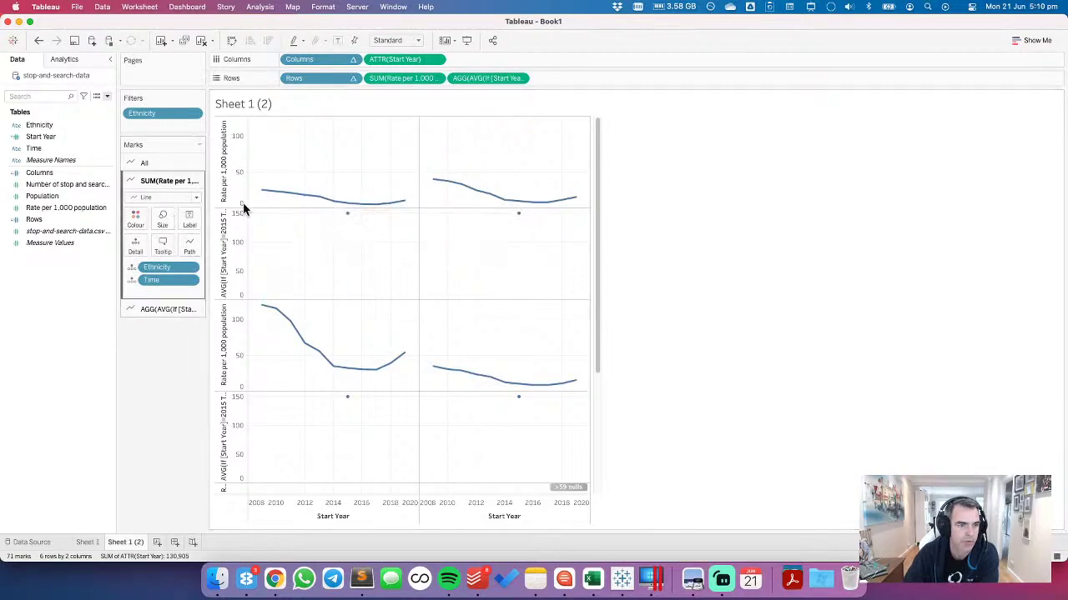
pyautogui.doubleClick(491, 81)
pyautogui.click(534, 78)
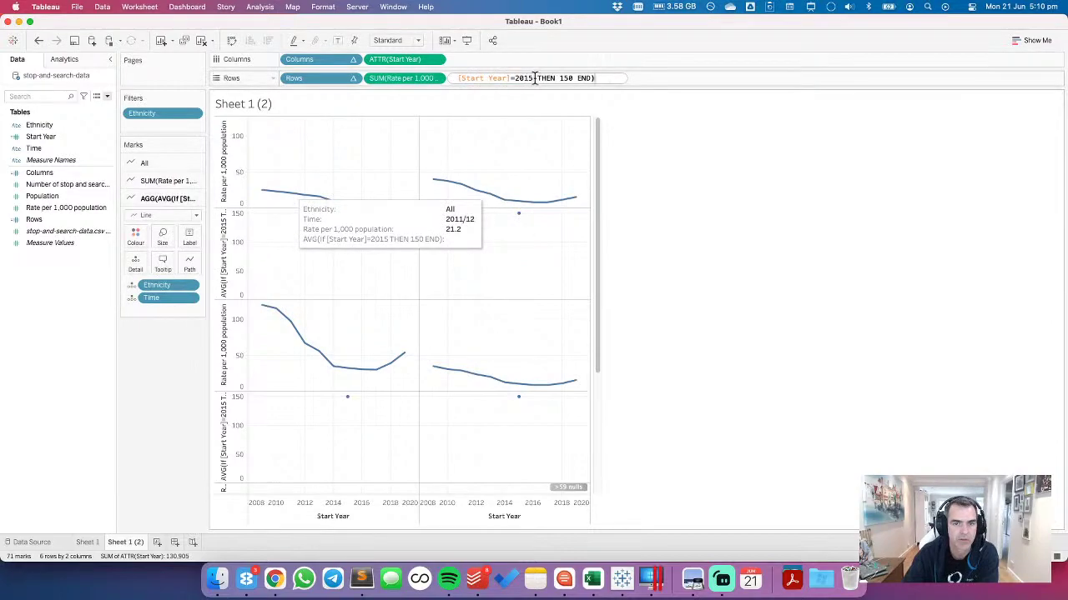
pyautogui.press('BackSpace')
pyautogui.write('4')
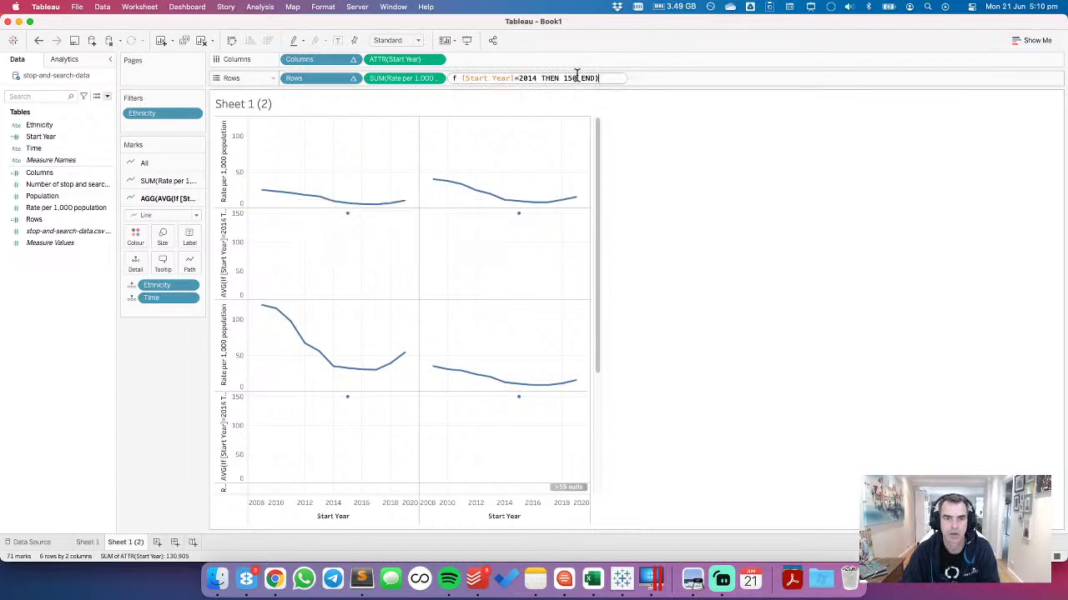
pyautogui.press('Return')
# Step: Make the AVG calculation a dual axis with the rate per 1,000 population and synchronise the two axes
pyautogui.click(519, 78)
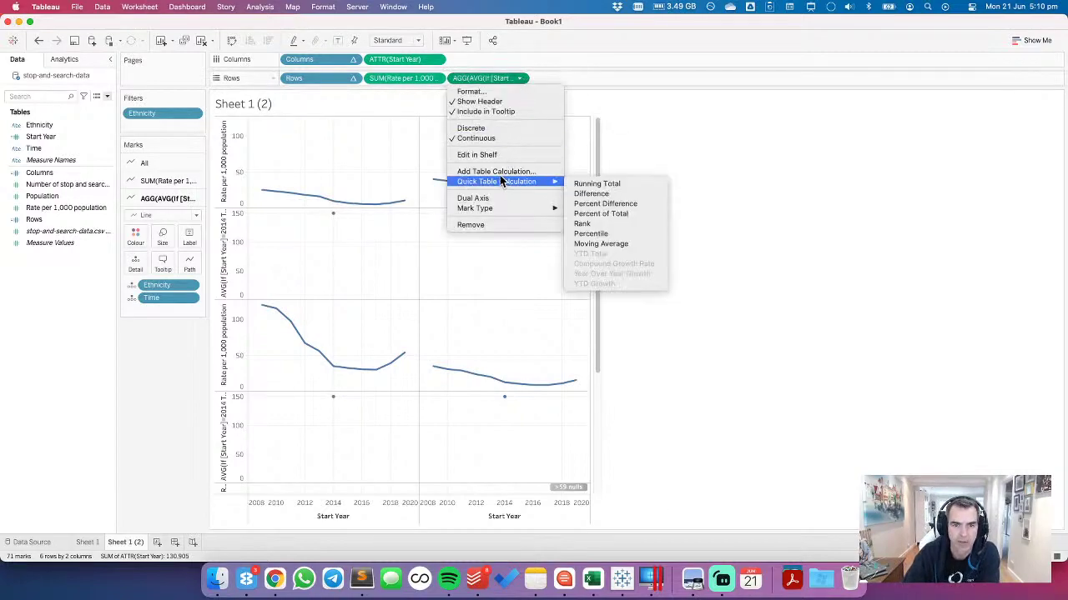
pyautogui.click(381, 142)
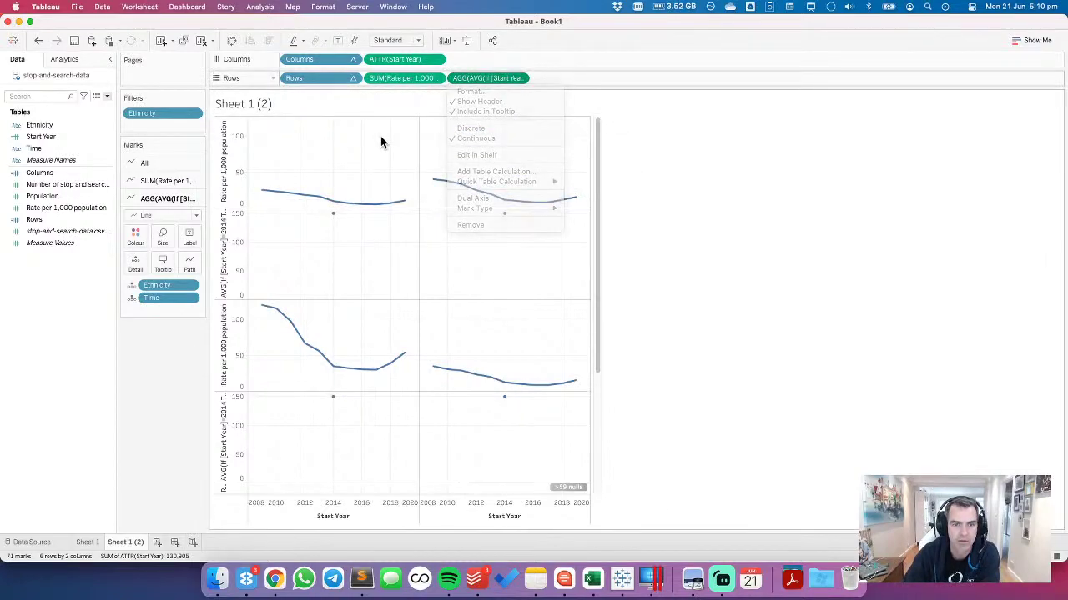
pyautogui.click(519, 78)
pyautogui.click(506, 198)
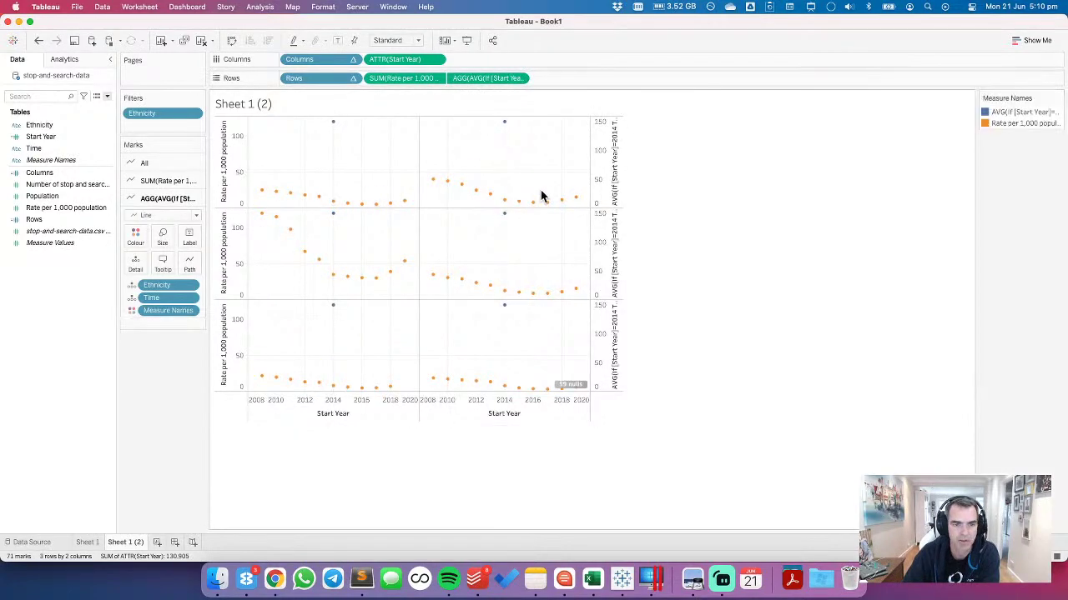
pyautogui.rightClick(602, 170)
pyautogui.click(626, 227)
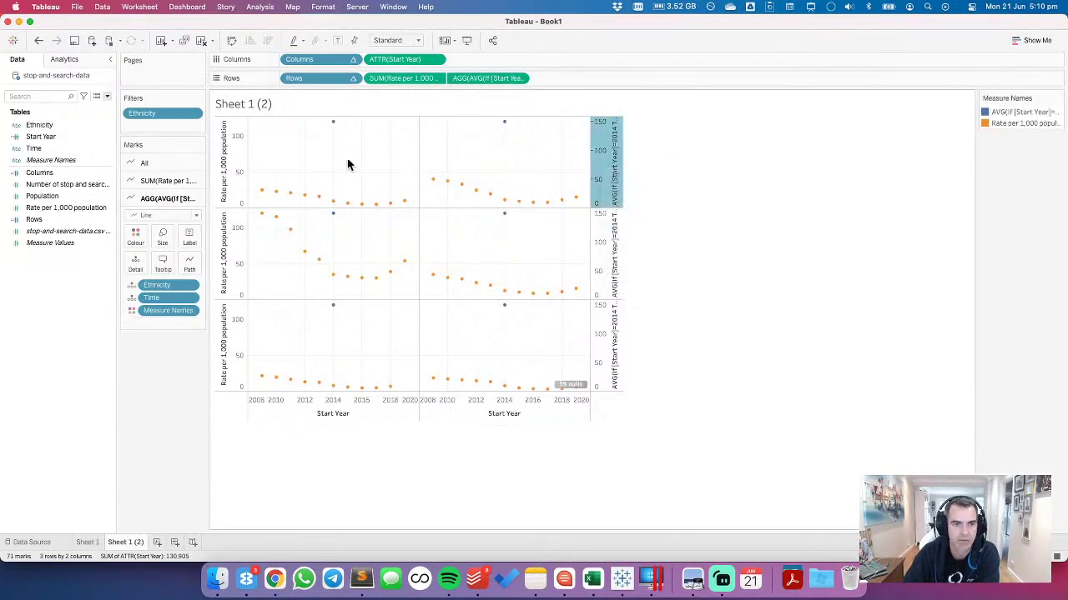
# Step: Remove Measure Names from the marks of both measures
pyautogui.click(149, 180)
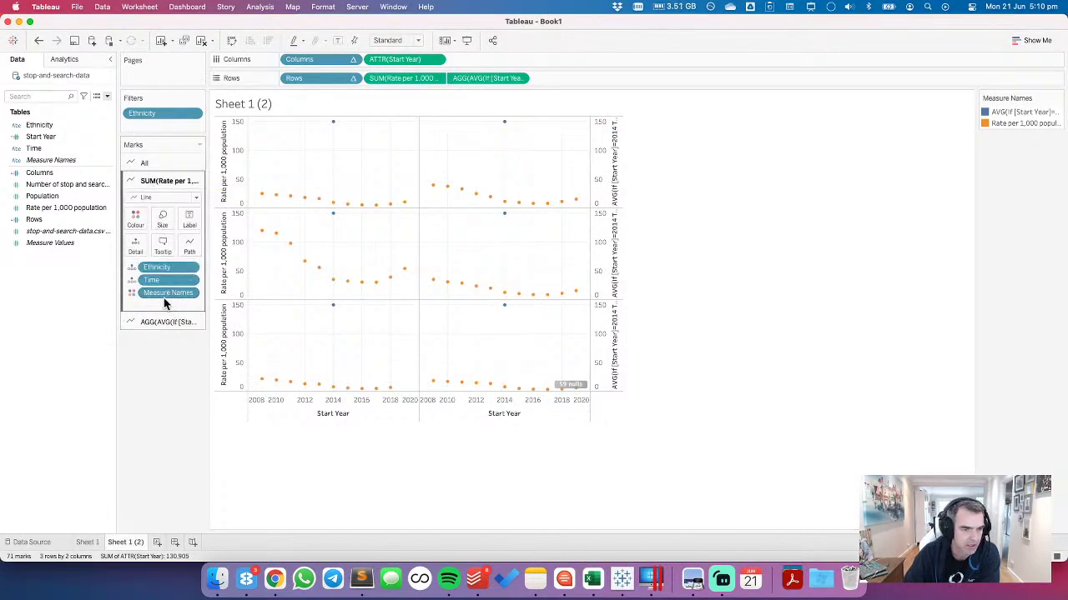
pyautogui.click(148, 165)
pyautogui.moveTo(159, 274); pyautogui.dragTo(153, 421)
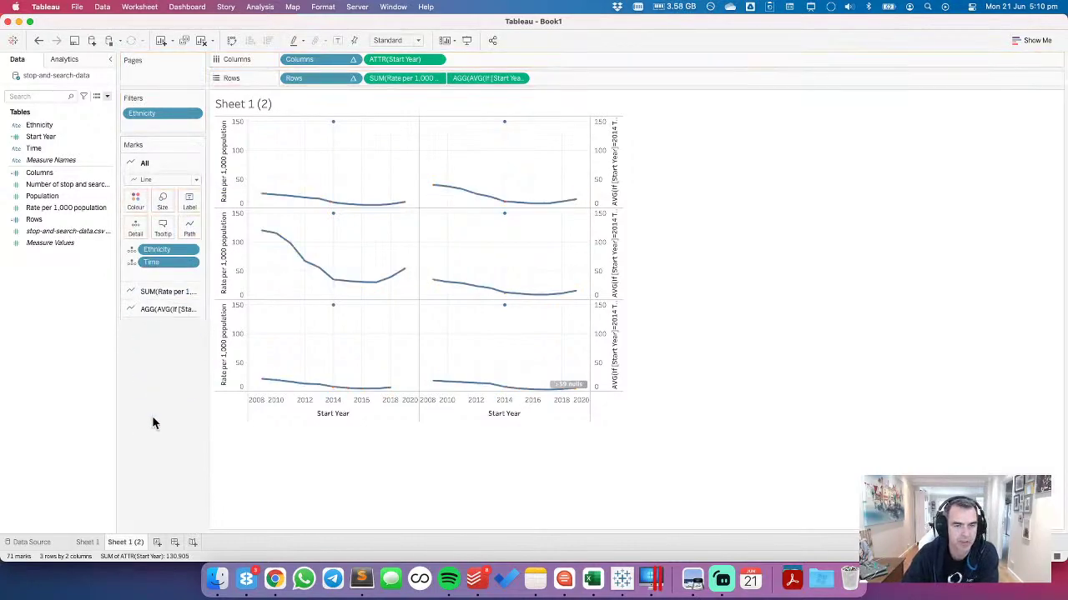
# Step: Set the AVG calculation's mark type to Text and use Ethnicity as its text label
pyautogui.click(153, 309)
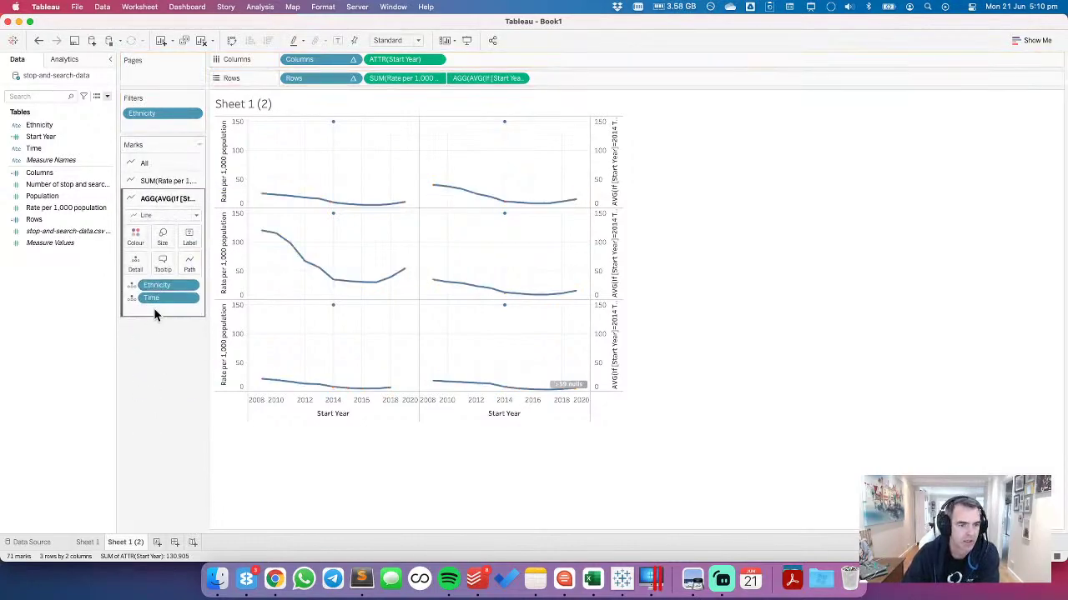
pyautogui.click(163, 216)
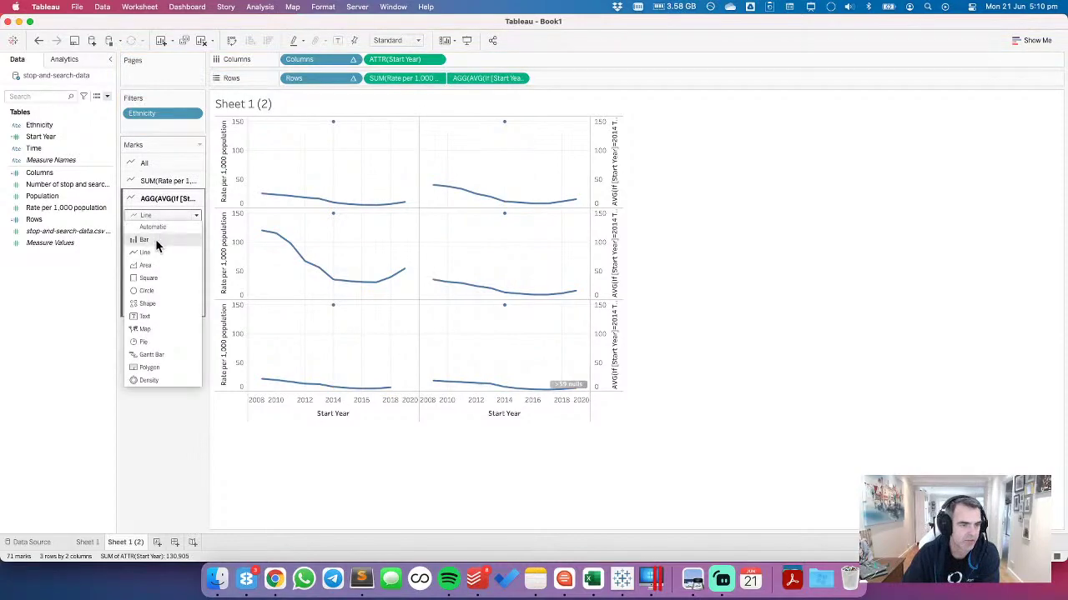
pyautogui.click(154, 320)
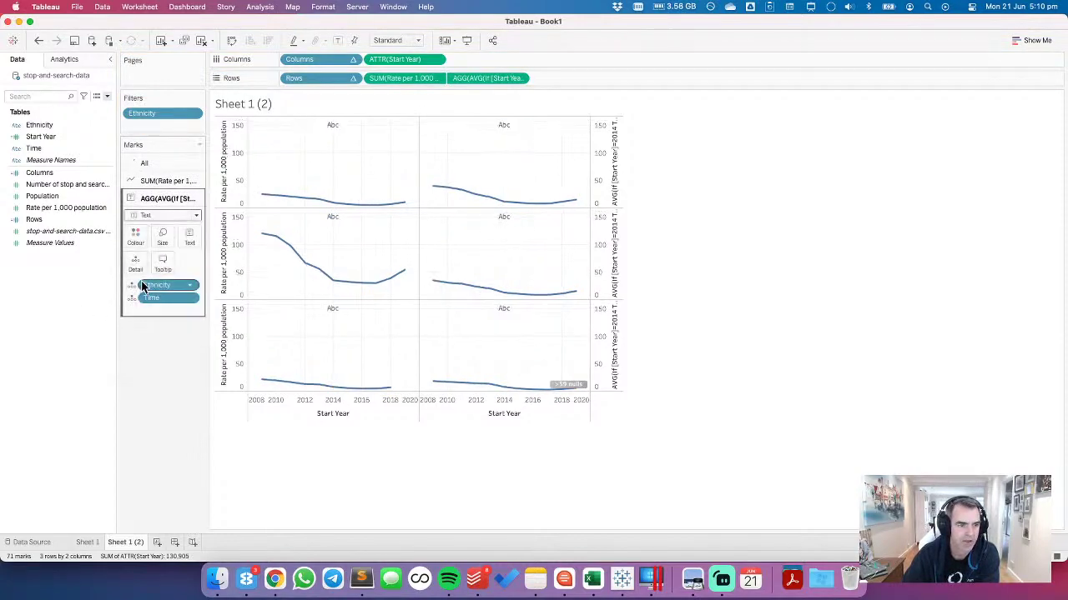
pyautogui.click(131, 286)
pyautogui.click(156, 311)
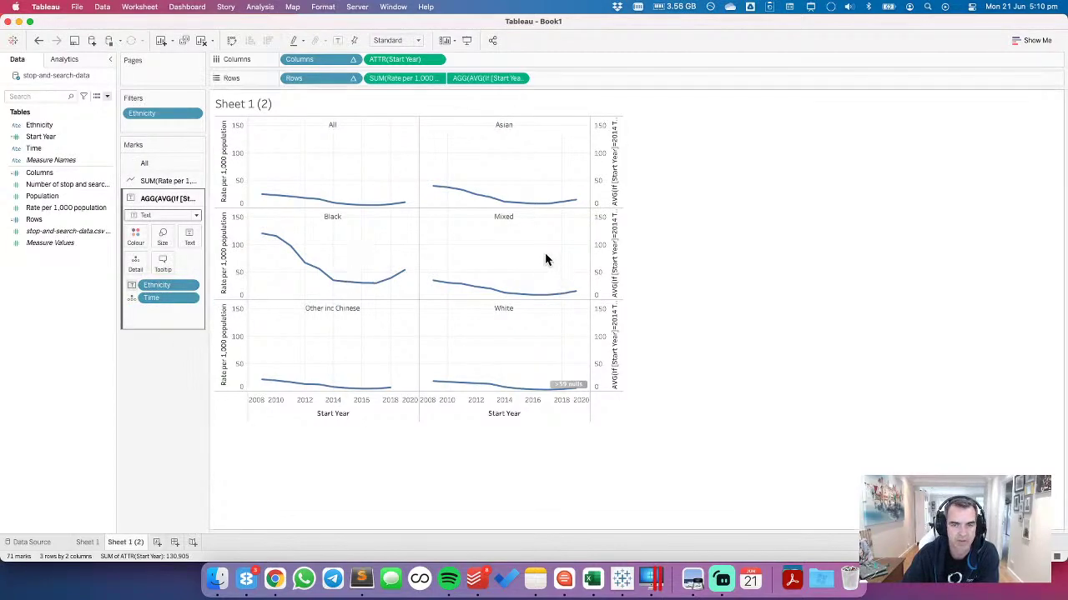
# Step: Hide the AVG calculation's axis header and exclude the calculation from the tooltip
pyautogui.rightClick(593, 172)
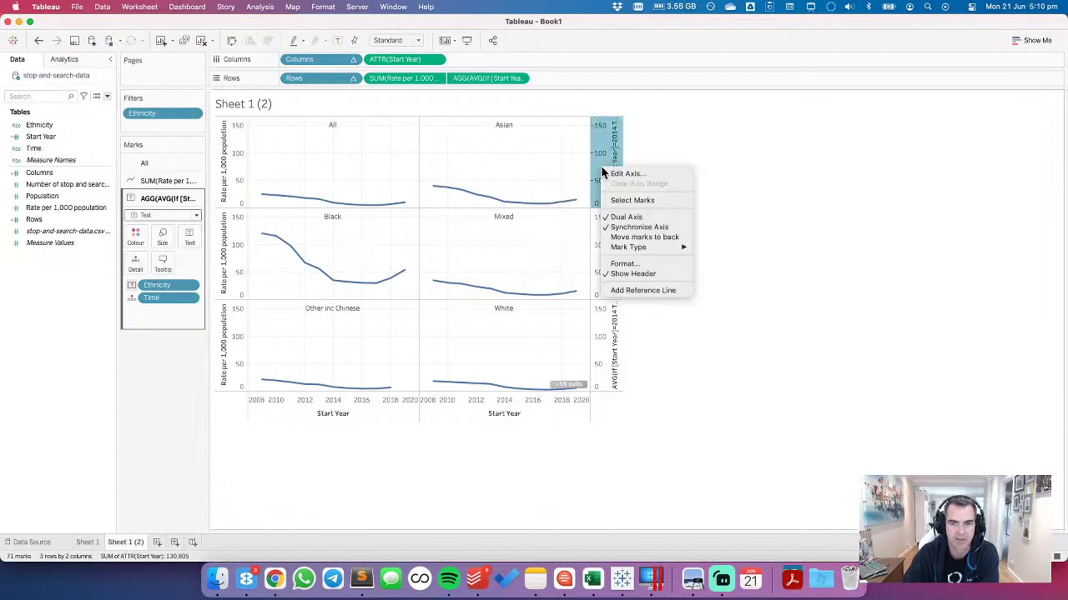
pyautogui.click(627, 275)
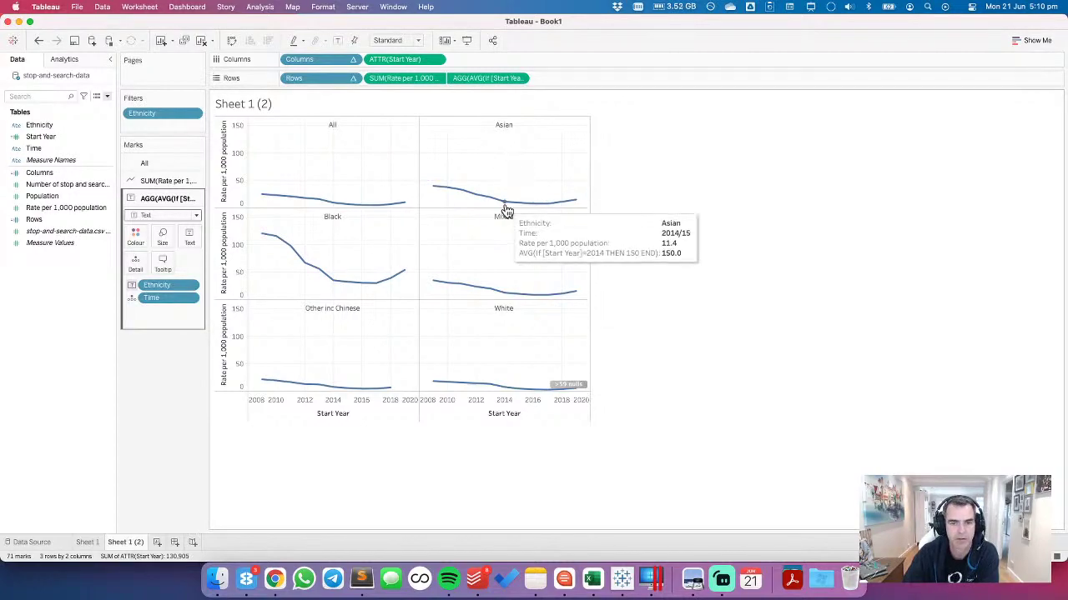
pyautogui.click(520, 78)
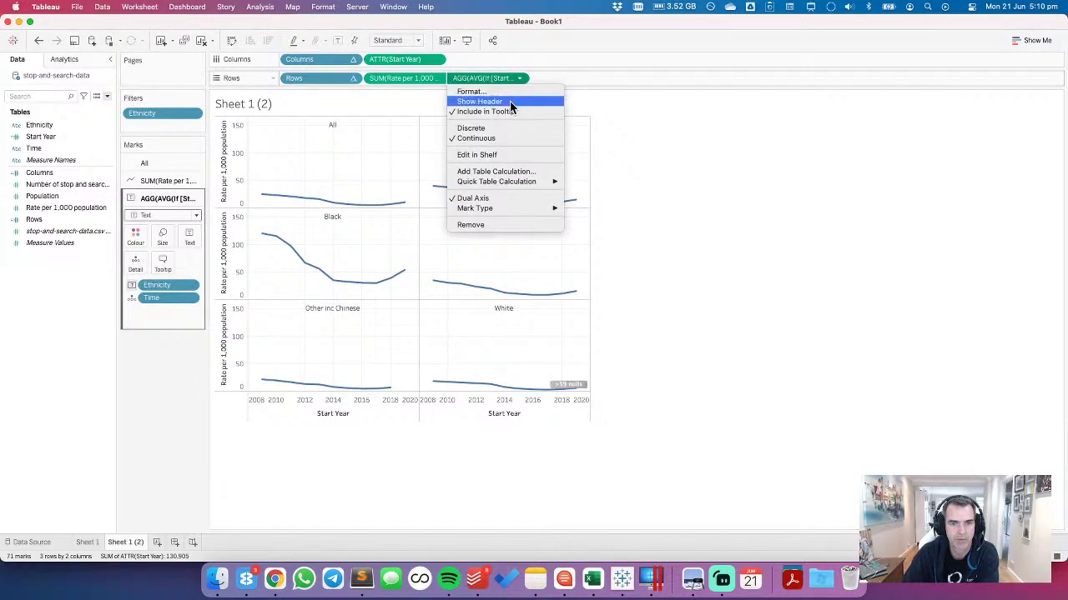
pyautogui.click(510, 102)
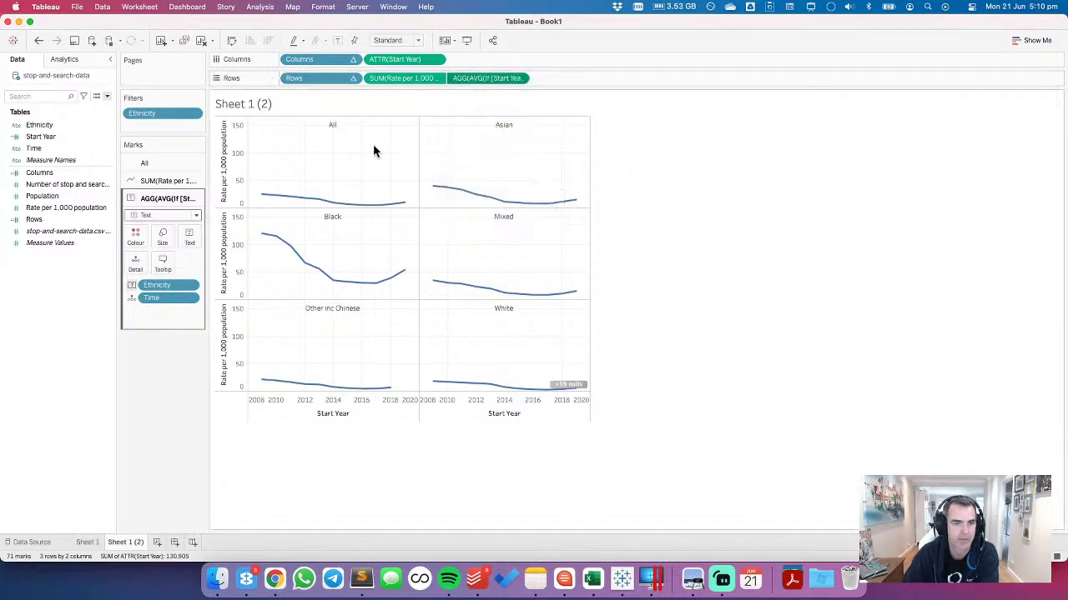
# Step: Hide the nulls indicator in the chart grid
pyautogui.click(584, 387)
pyautogui.click(591, 388)
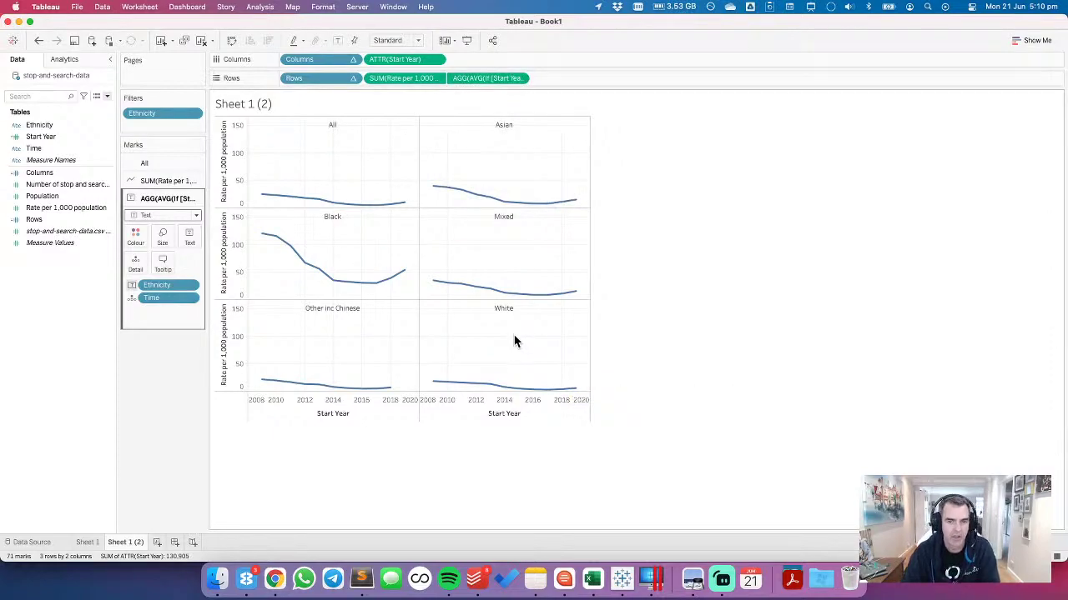
# Step: Switch to Chrome to compare the grid with the GOV.UK stop and search charts, and return to Tableau
pyautogui.press('super+Tab')
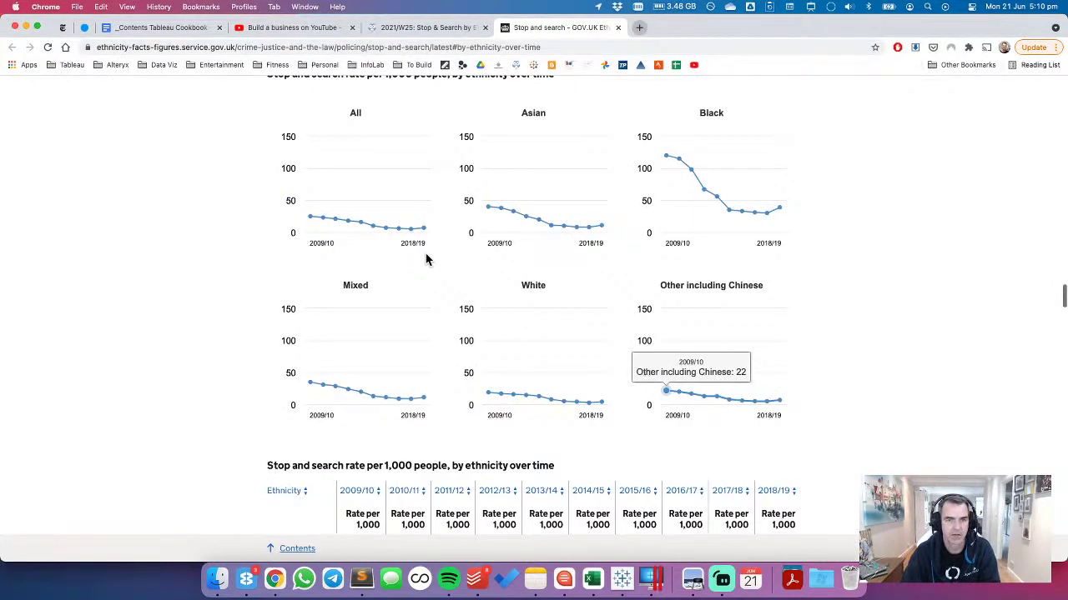
pyautogui.press('super+Tab')
pyautogui.press('super+Tab')
pyautogui.press('super+Tab')
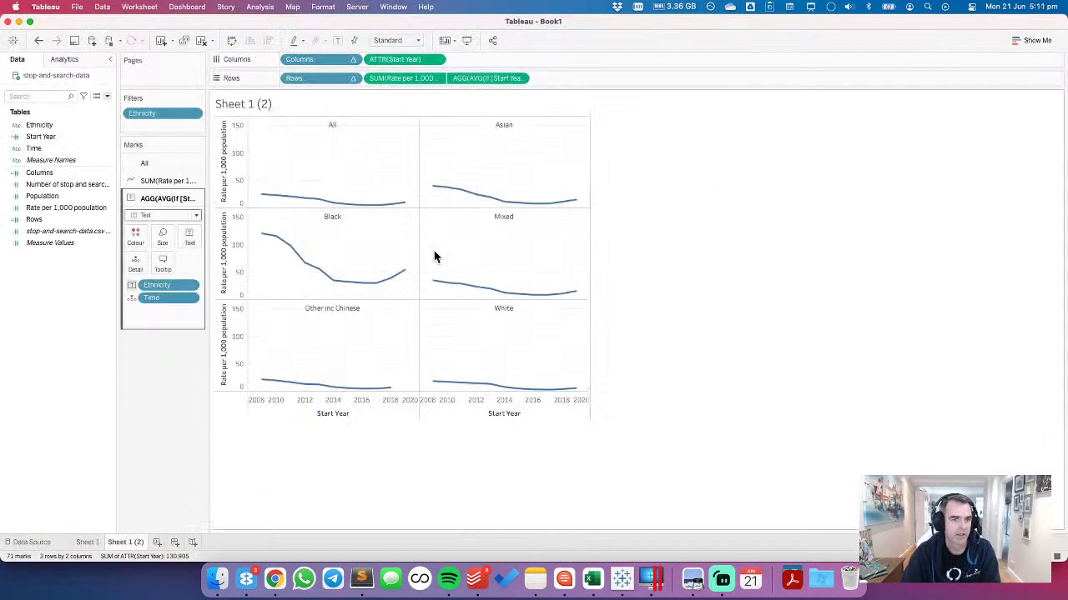
pyautogui.moveTo(404, 206)
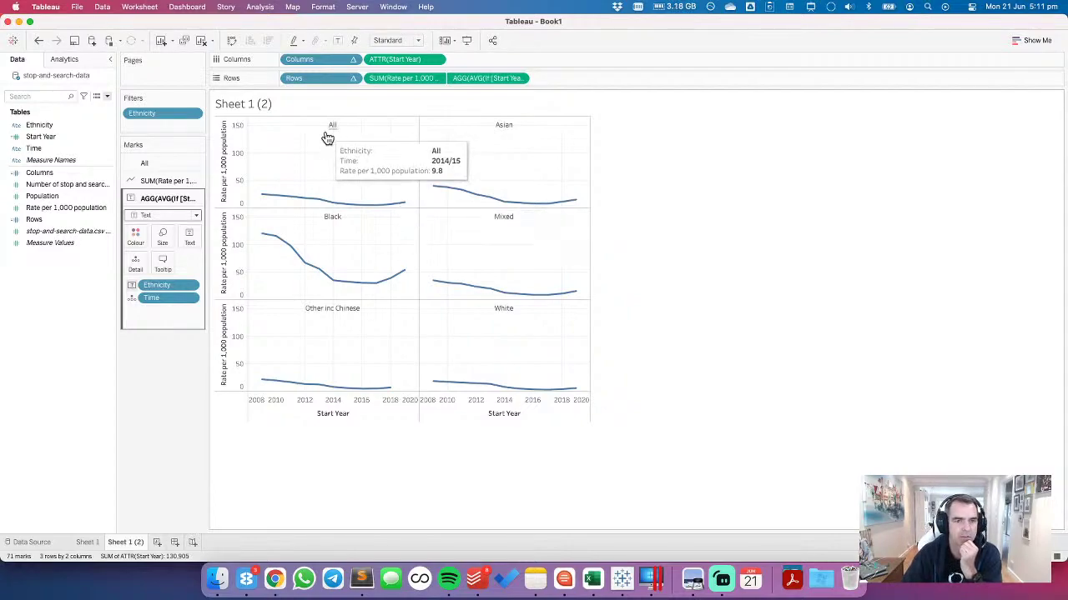
# Step: Create a calculated field named Latest Rate
pyautogui.rightClick(46, 315)
pyautogui.click(81, 320)
pyautogui.write('Latest Rate')
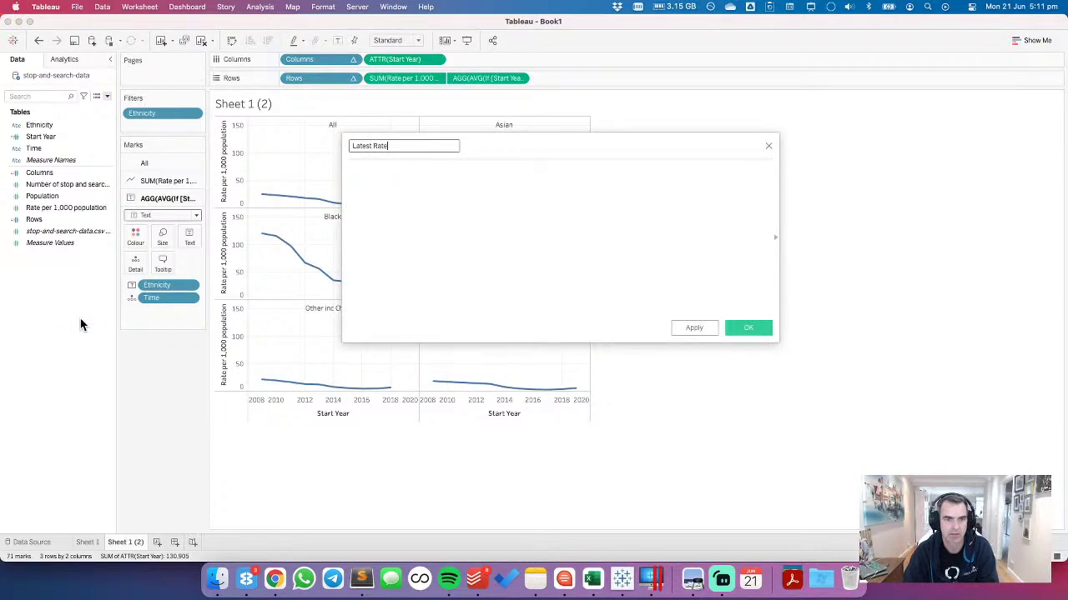
pyautogui.press('Tab')
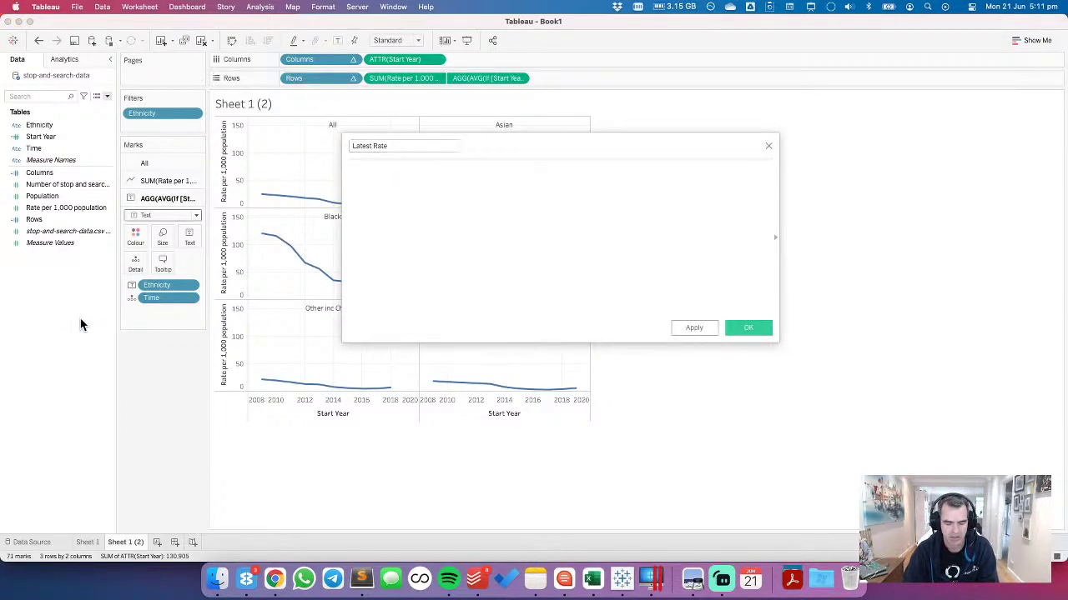
# Step: Enter the level-of-detail expression { FIXED [Ethnicity] : MAX([Start Year]) } as the Latest Rate formula
pyautogui.write('{ FIXED [Ethnicity]')
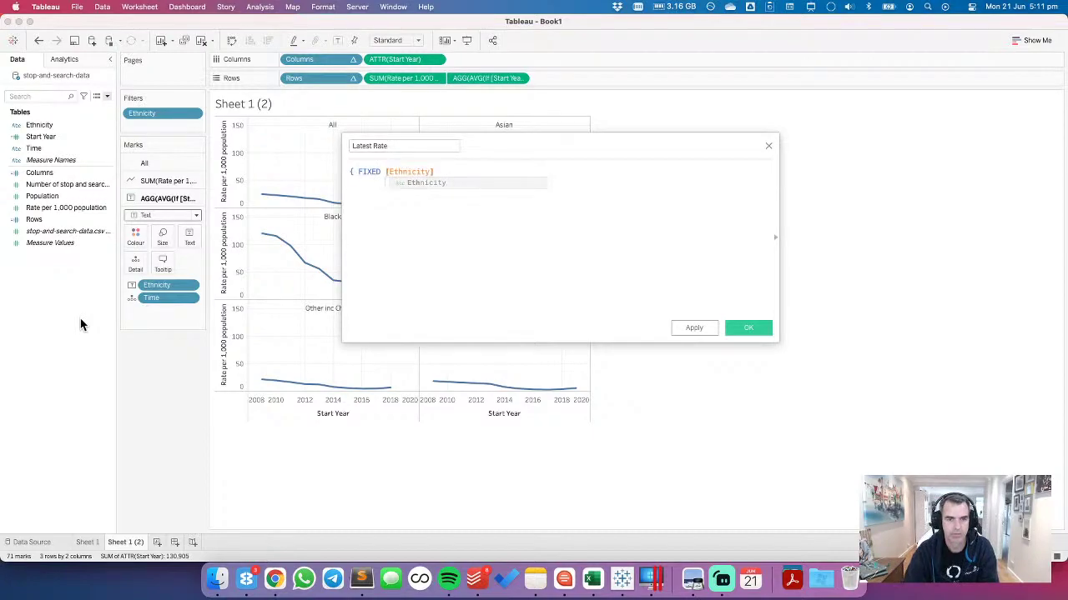
pyautogui.write(' : MA')
pyautogui.press('Down')
pyautogui.press('Down')
pyautogui.press('Down')
pyautogui.press('Down')
pyautogui.press('Down')
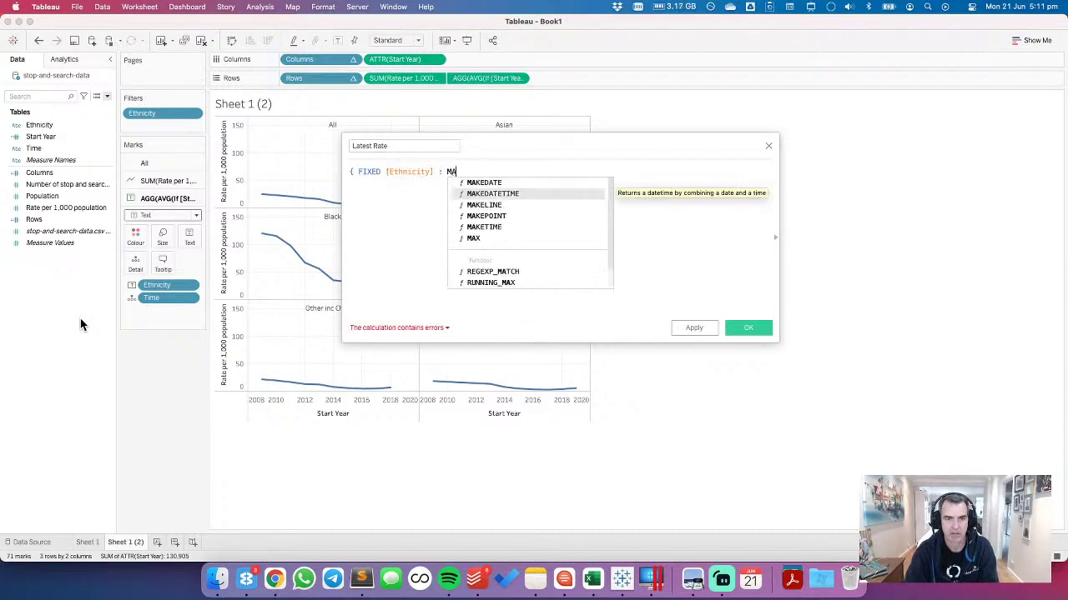
pyautogui.press('Return')
pyautogui.write('[Sta')
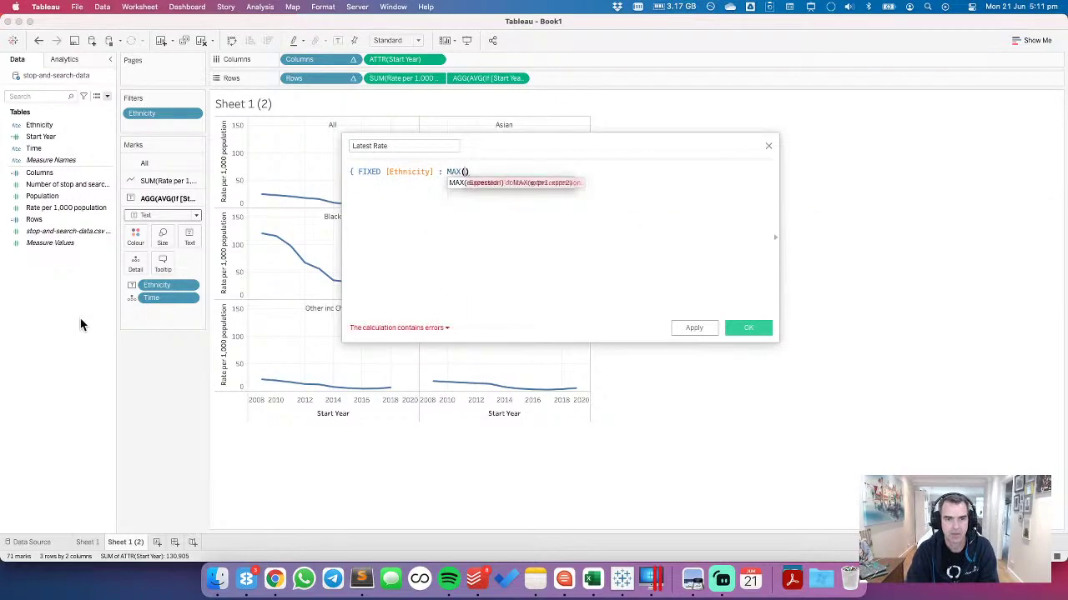
pyautogui.press('Return')
pyautogui.press('Right')
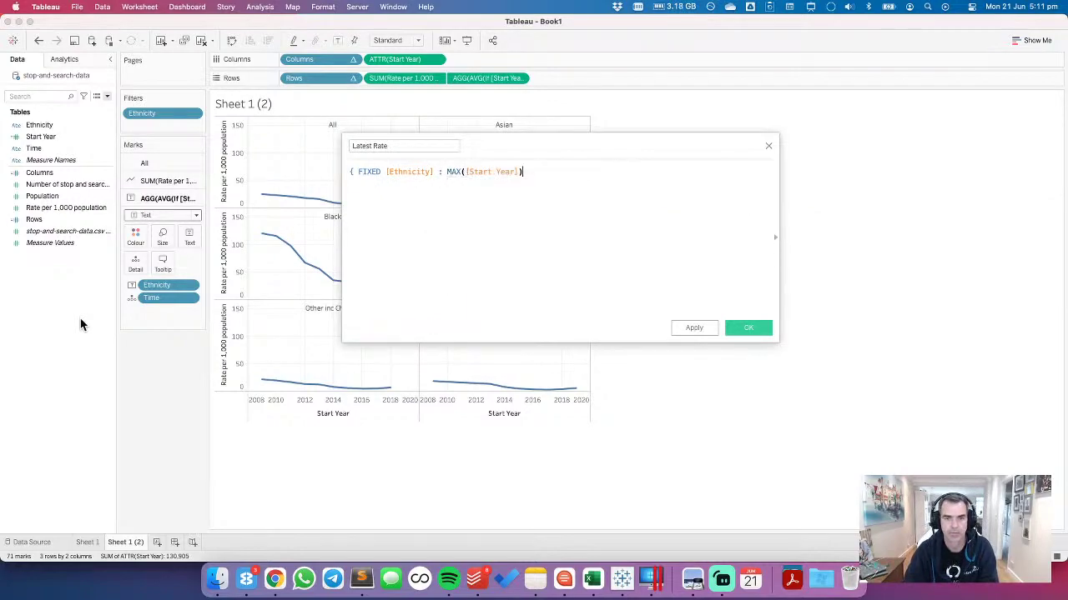
# Step: Put IF [Start Year] = in front of the FIXED expression so both form a single condition line
pyautogui.press('Return')
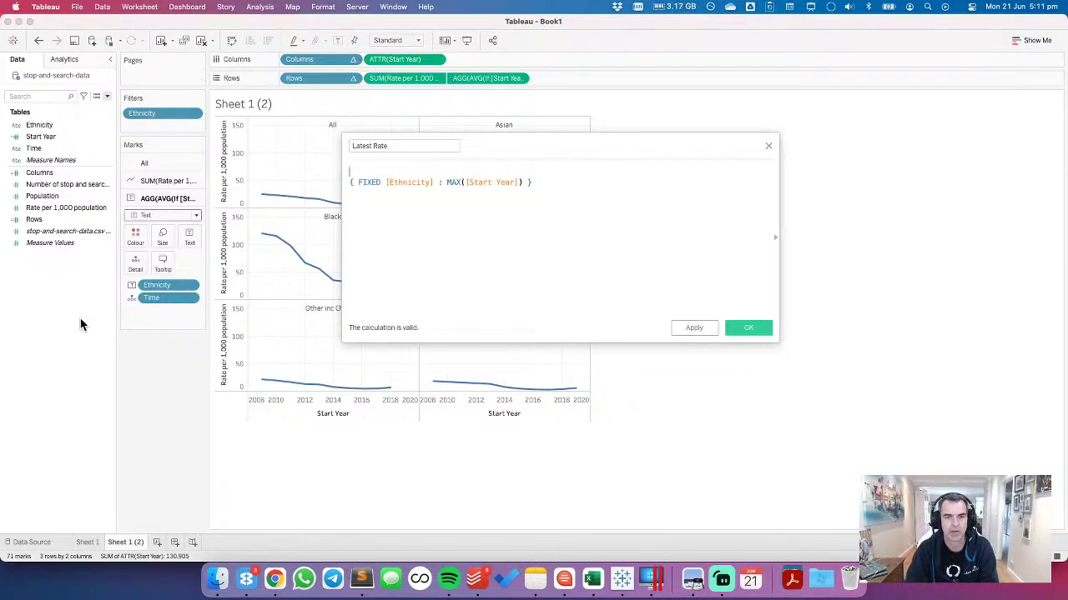
pyautogui.write('IF ie')
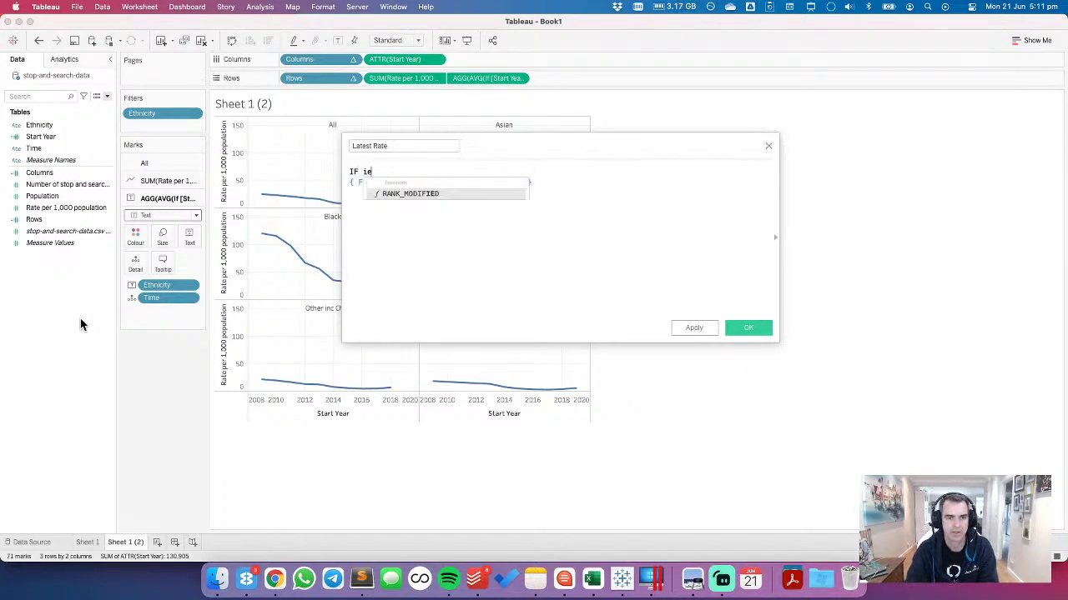
pyautogui.press('BackSpace')
pyautogui.press('BackSpace')
pyautogui.write('yea')
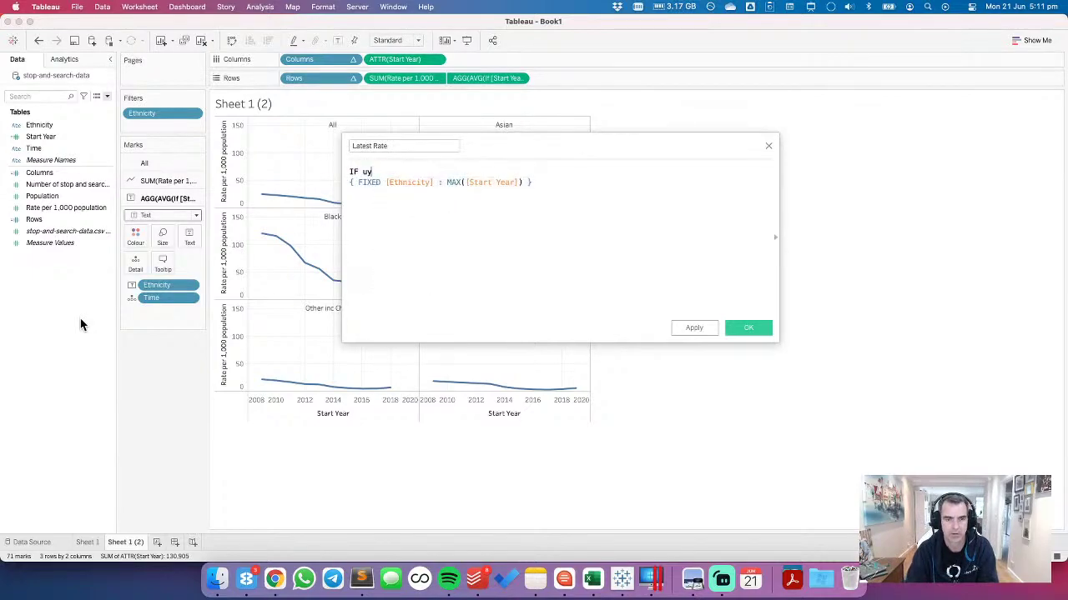
pyautogui.press('Return')
pyautogui.press('BackSpace')
pyautogui.press('BackSpace')
pyautogui.press('BackSpace')
pyautogui.press('BackSpace')
pyautogui.press('BackSpace')
pyautogui.press('BackSpace')
pyautogui.write('star')
pyautogui.press('Return')
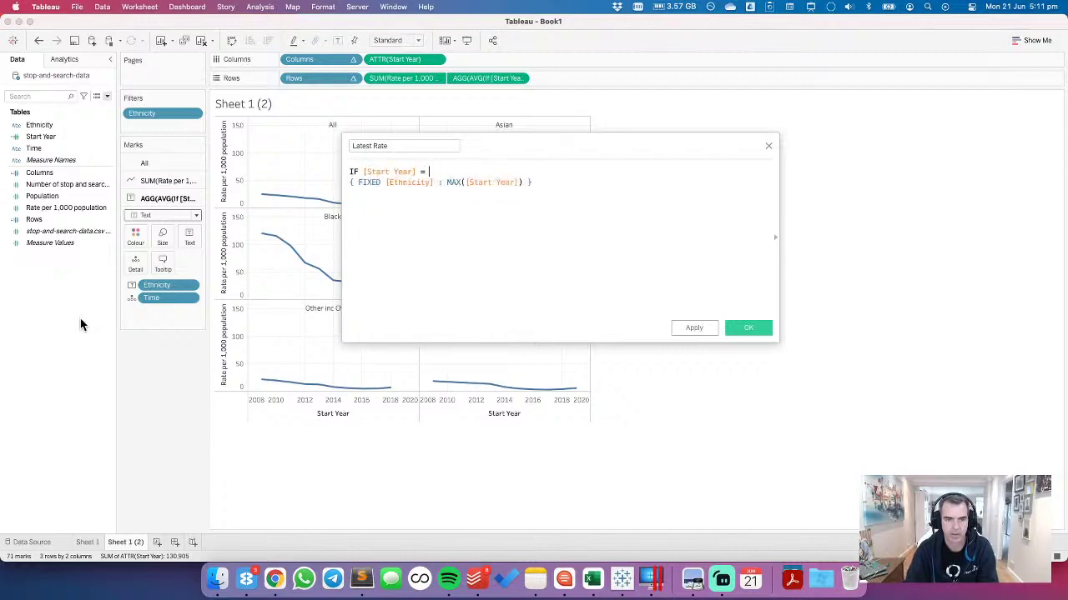
pyautogui.press('BackSpace')
pyautogui.write('} ')
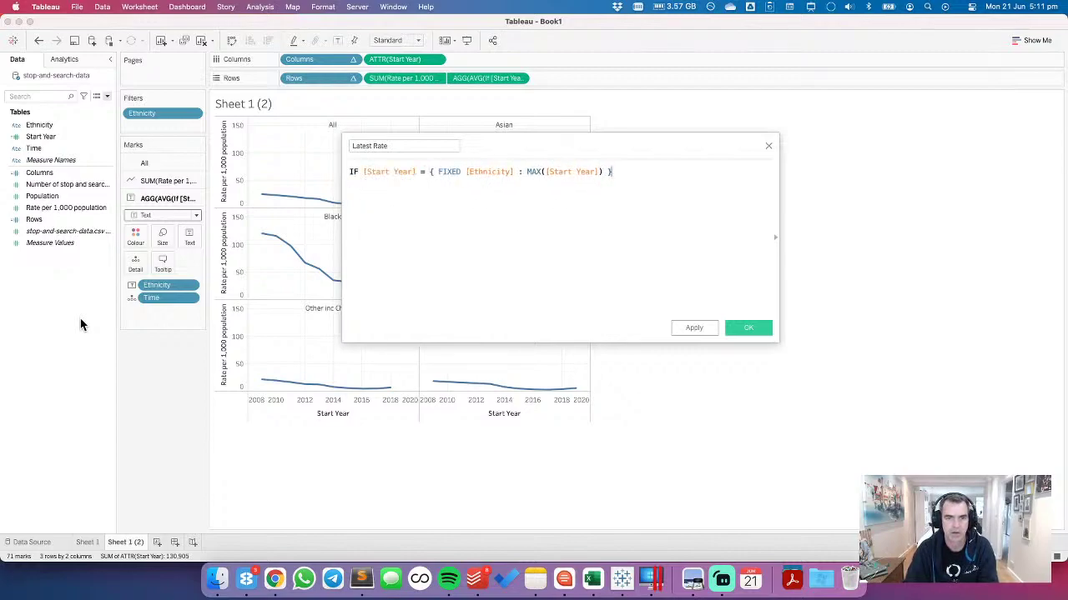
# Step: Complete the IF statement with THEN [Rate per 1,000 population] and END on separate lines
pyautogui.write('THEN ')
pyautogui.write('[Rate per 1,000 population]')
pyautogui.press('Return')
pyautogui.write('END')
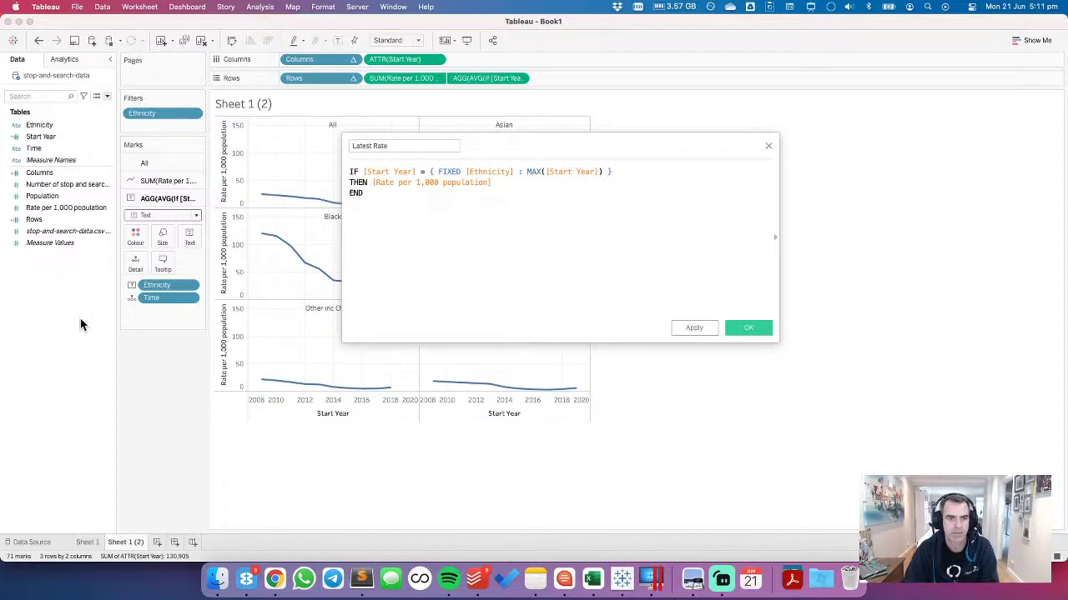
pyautogui.press('super+Up')
pyautogui.press('Return')
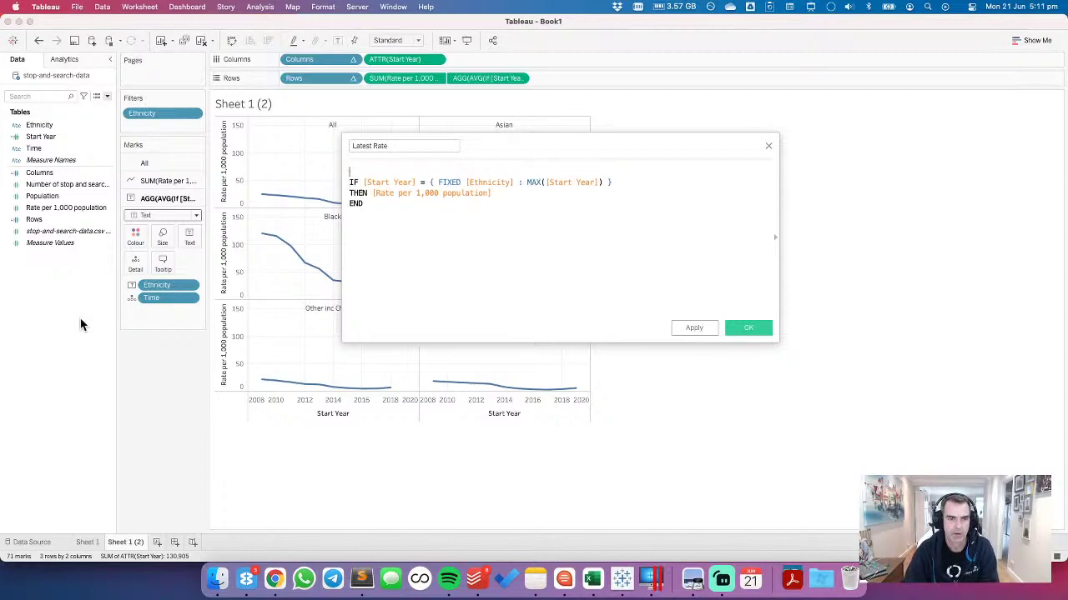
pyautogui.write('{ SUM(')
pyautogui.press('super+Down')
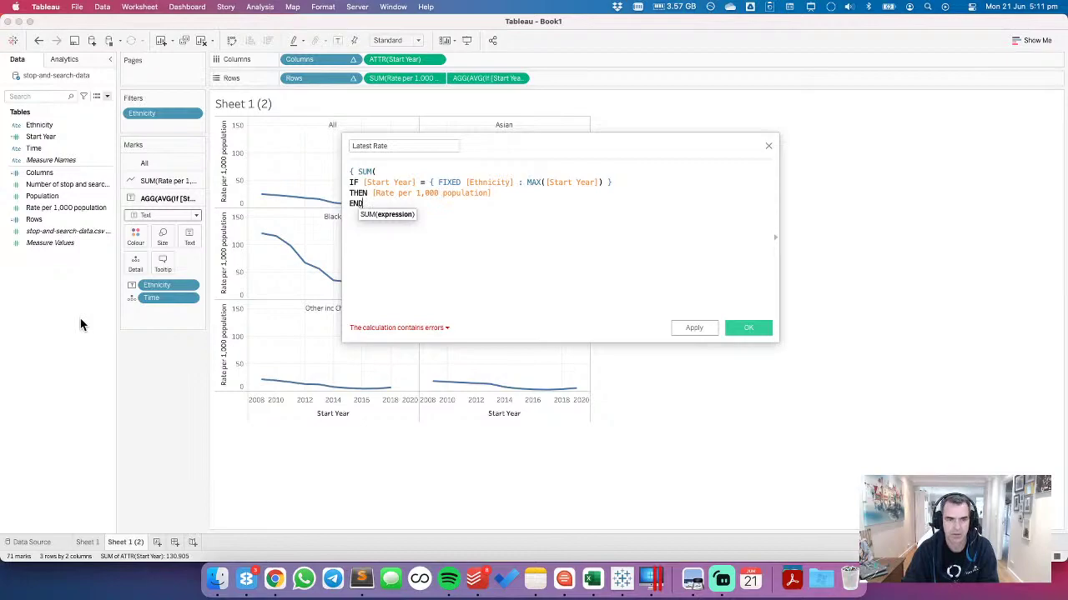
pyautogui.press('Up')
pyautogui.press('Up')
pyautogui.press('Up')
pyautogui.press('super+Left')
pyautogui.hotkey('shift', 'Down')
pyautogui.press('BackSpace')
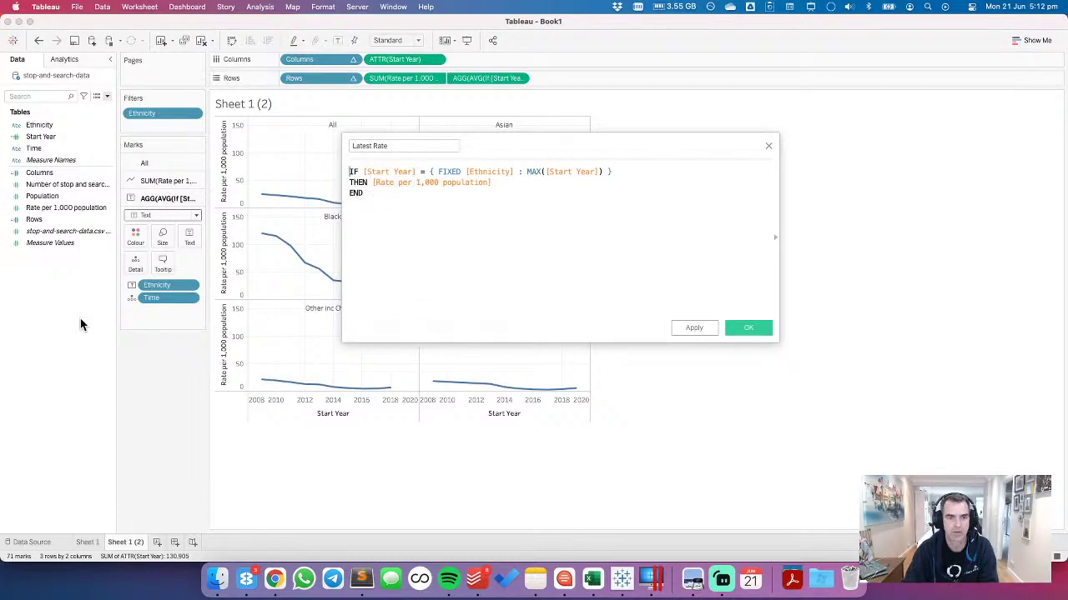
# Step: Save the Latest Rate calculation and add Latest Rate to the text label of the second axis's marks
pyautogui.click(761, 332)
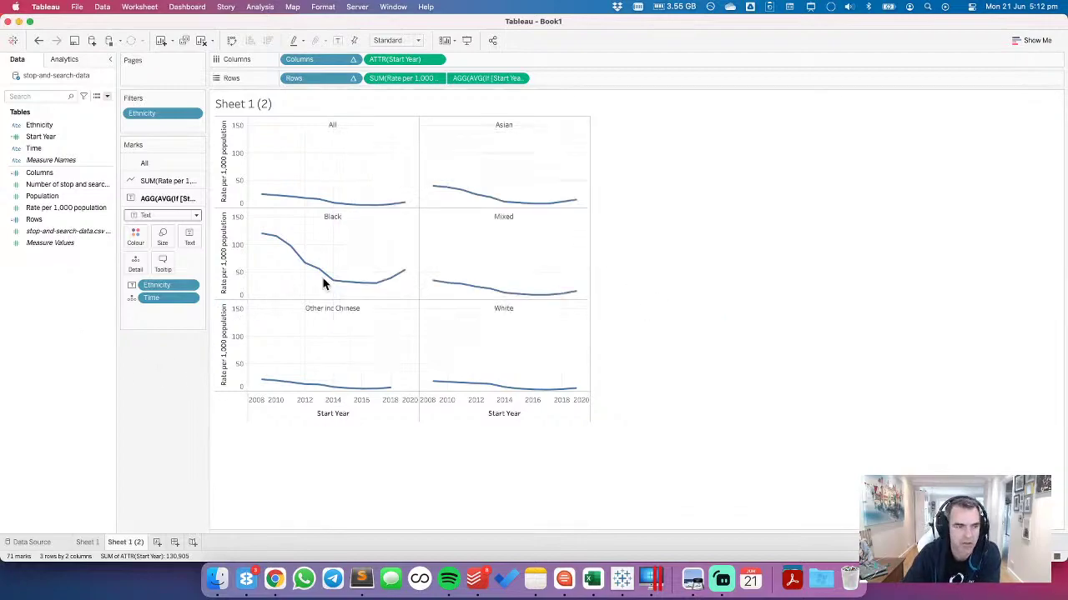
pyautogui.moveTo(43, 183); pyautogui.dragTo(189, 240)
pyautogui.click(190, 240)
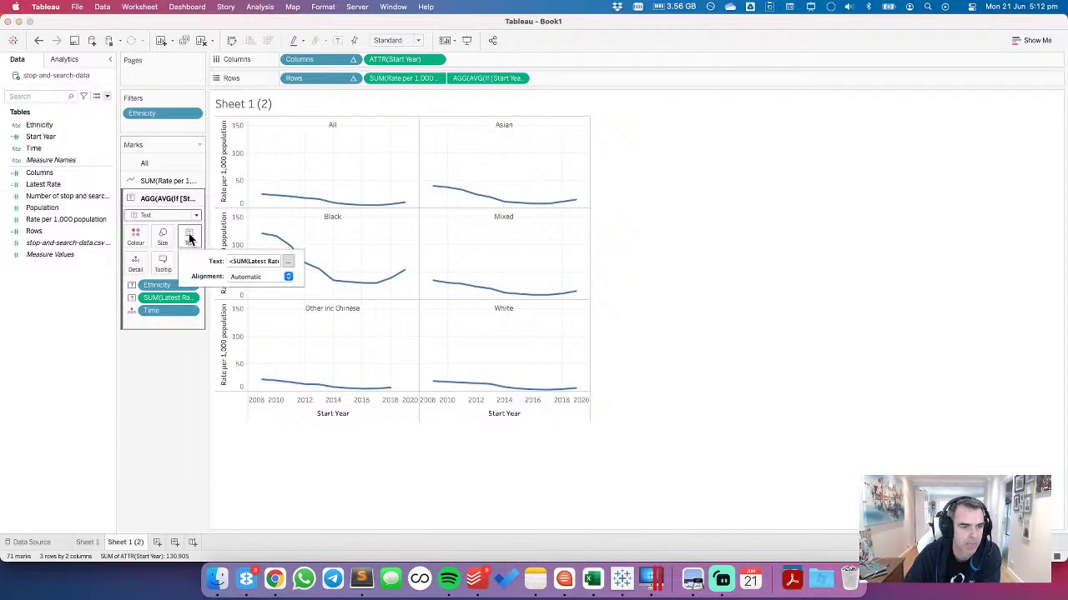
pyautogui.click(335, 133)
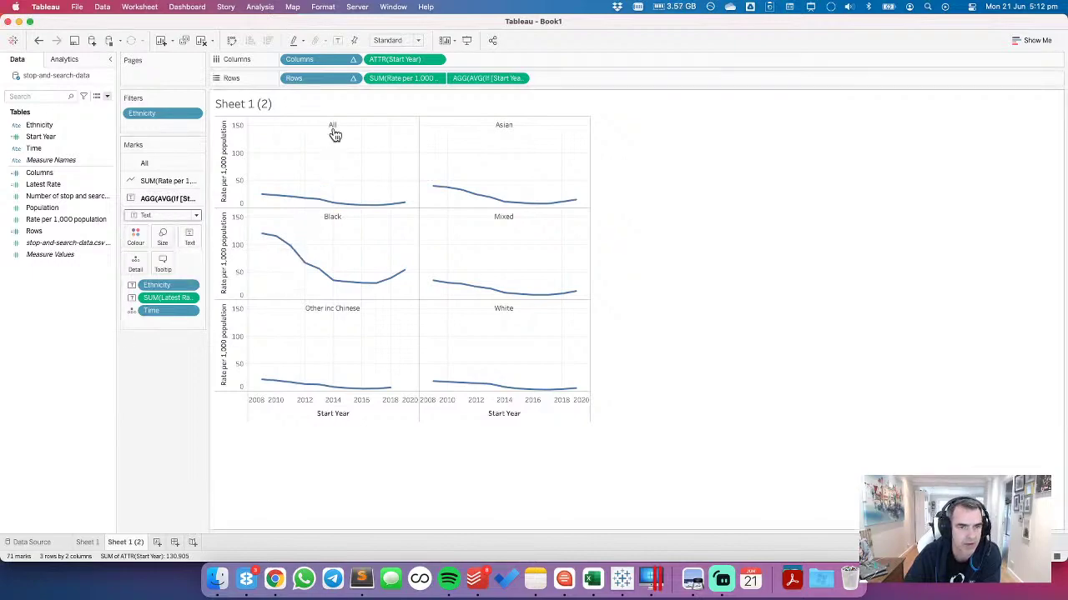
# Step: Reopen the Latest Rate calculation and insert { FIXED [Ethnicity] on a new line above the IF statement
pyautogui.rightClick(48, 183)
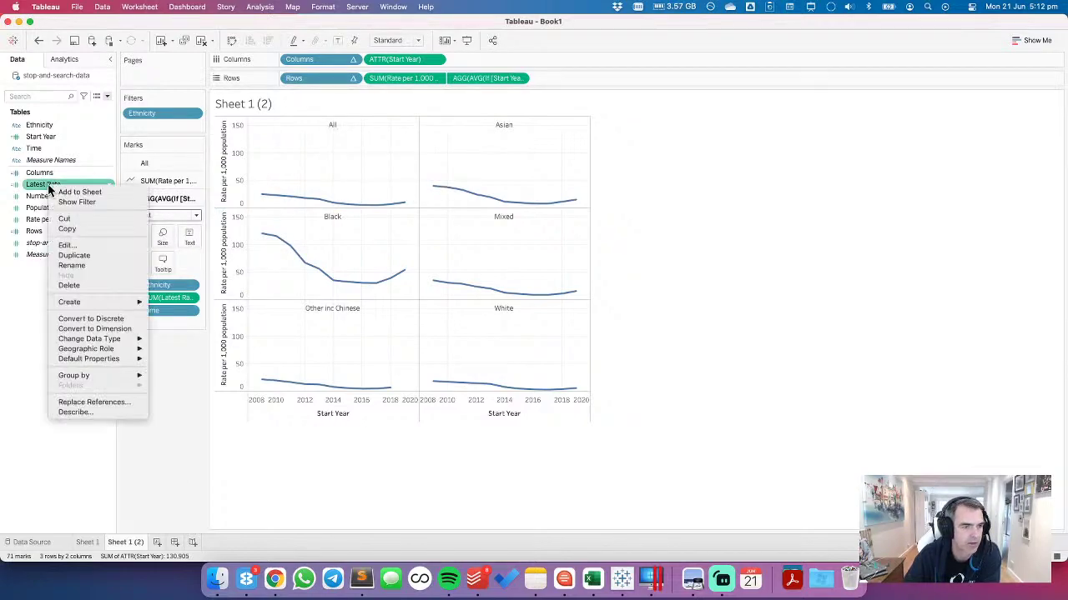
pyautogui.click(65, 246)
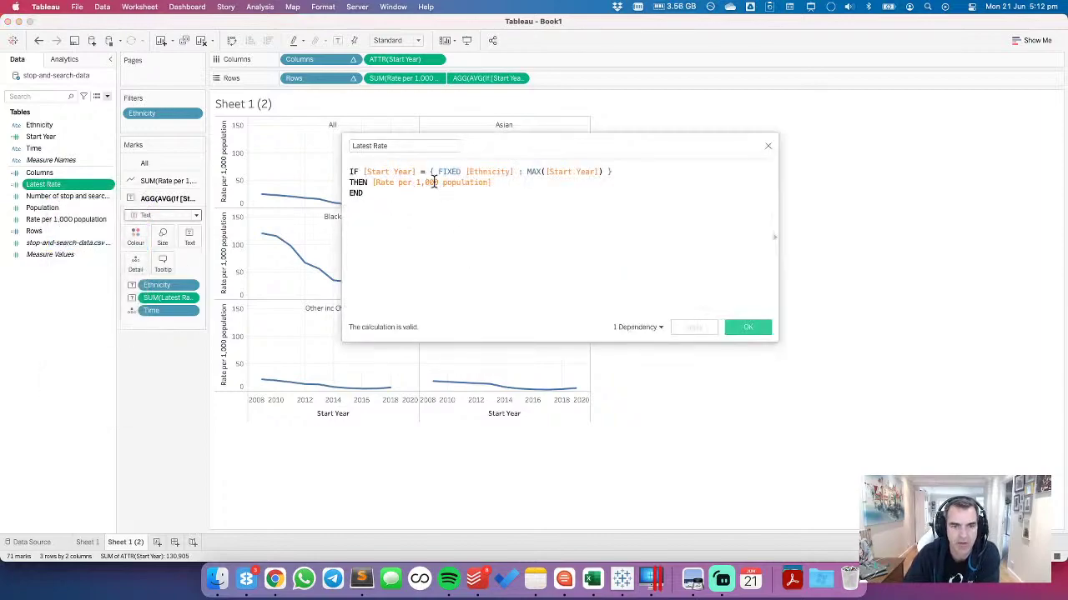
pyautogui.click(351, 172)
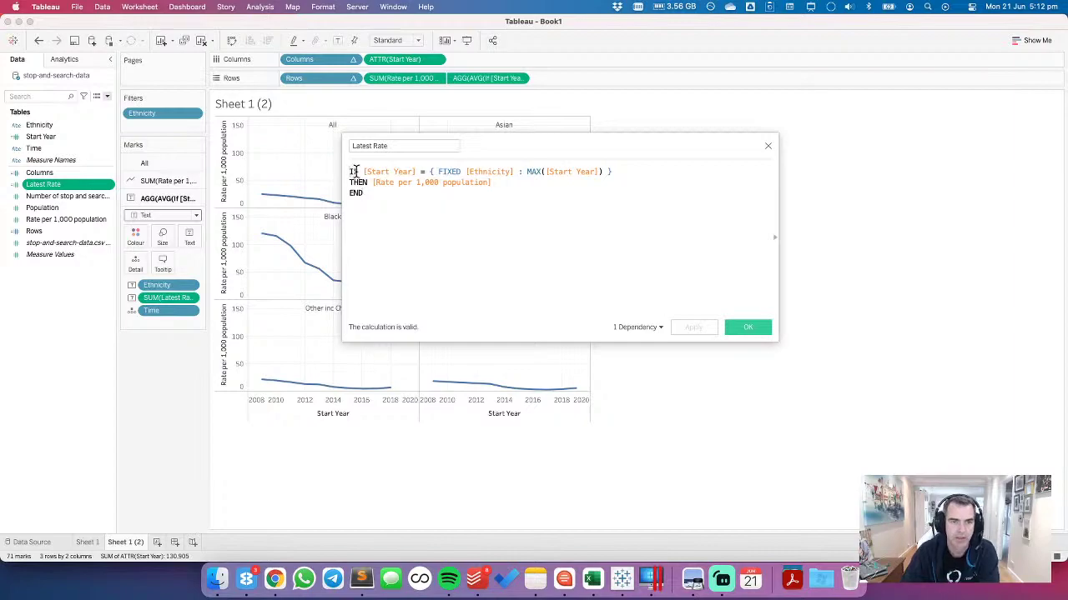
pyautogui.press('Return')
pyautogui.write('{FIXED ')
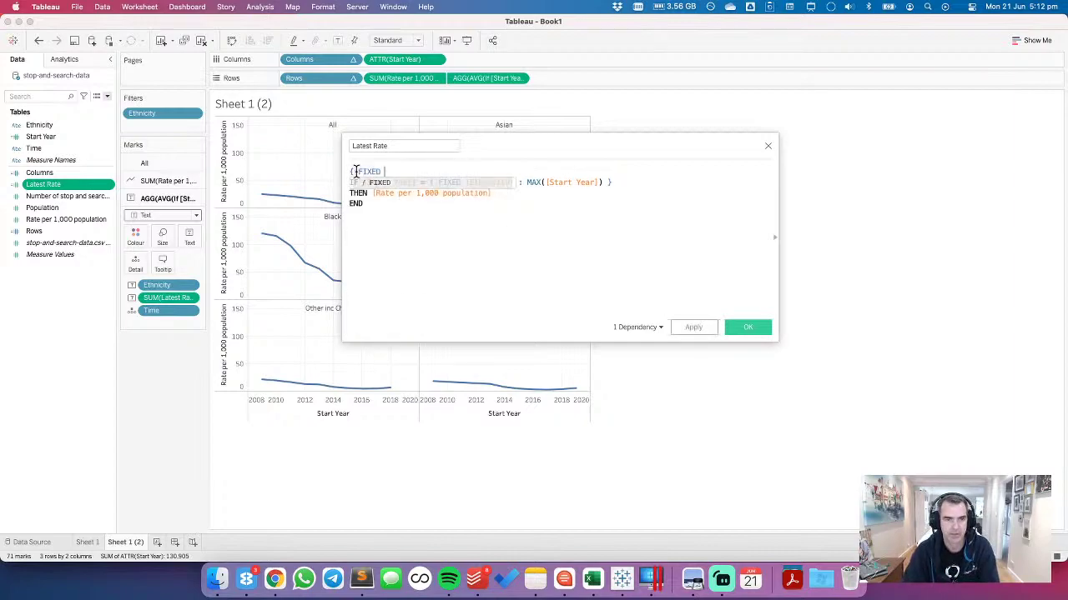
pyautogui.write('et')
pyautogui.press('Return')
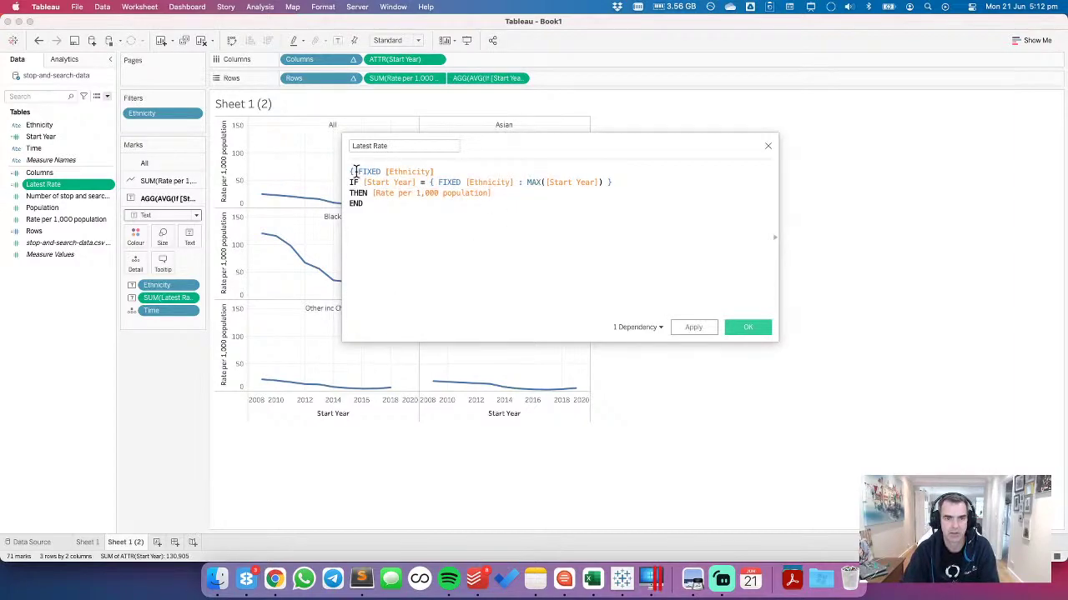
# Step: Complete the outer expression with : SUM( after [Ethnicity] and )} after END, and save the Latest Rate calculation
pyautogui.write(': SUM(')
pyautogui.press('Down')
pyautogui.press('Down')
pyautogui.press('Down')
pyautogui.write(')}')
pyautogui.click(355, 172)
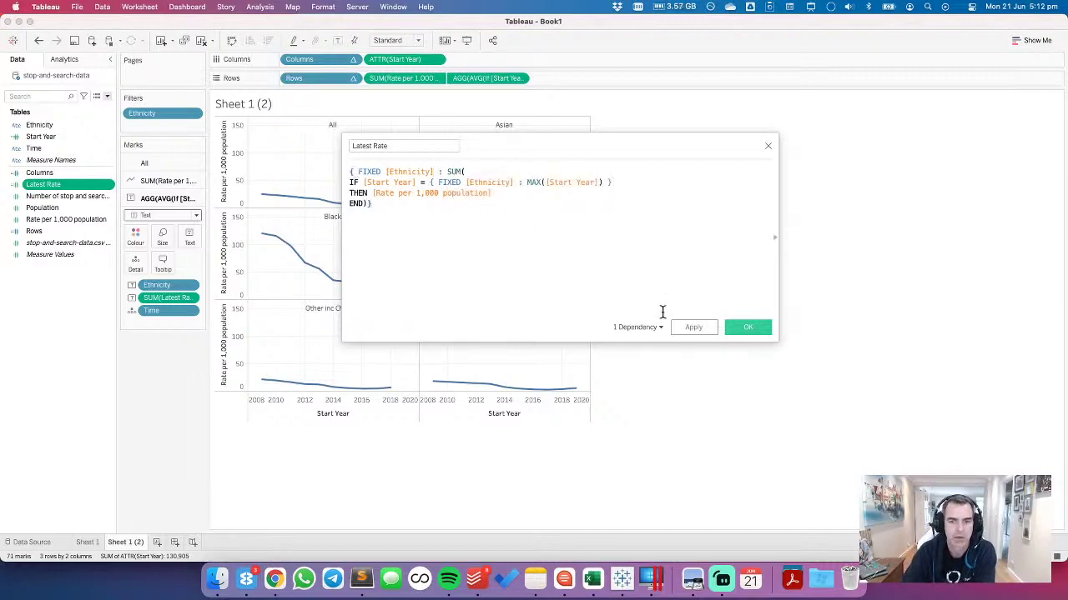
pyautogui.click(749, 327)
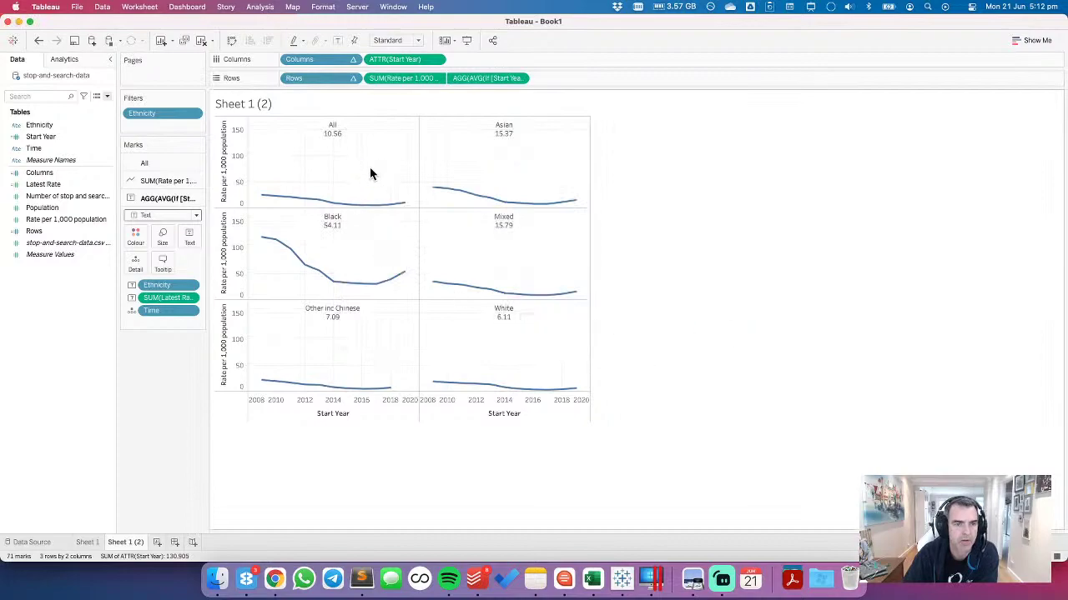
# Step: Set the default number format of Latest Rate to Number (Custom) with 1 decimal place
pyautogui.moveTo(403, 207)
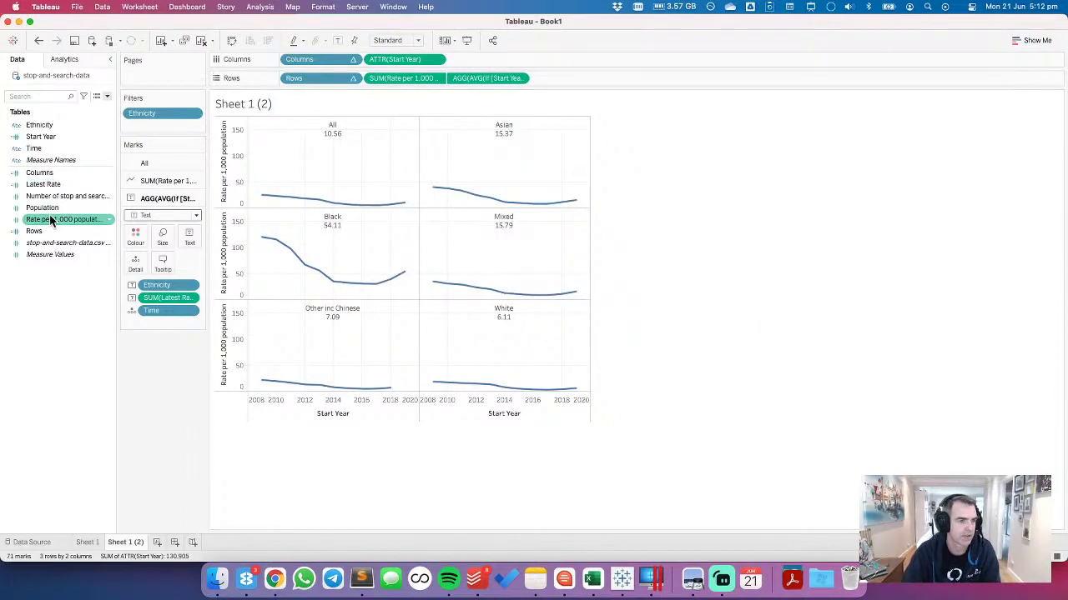
pyautogui.rightClick(41, 185)
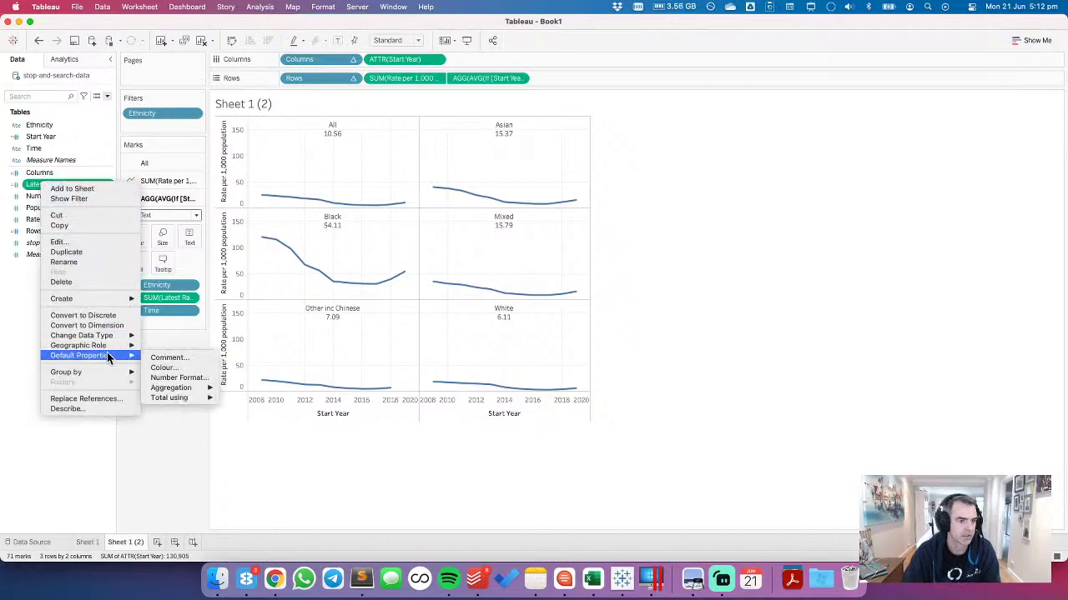
pyautogui.click(298, 367)
pyautogui.click(466, 246)
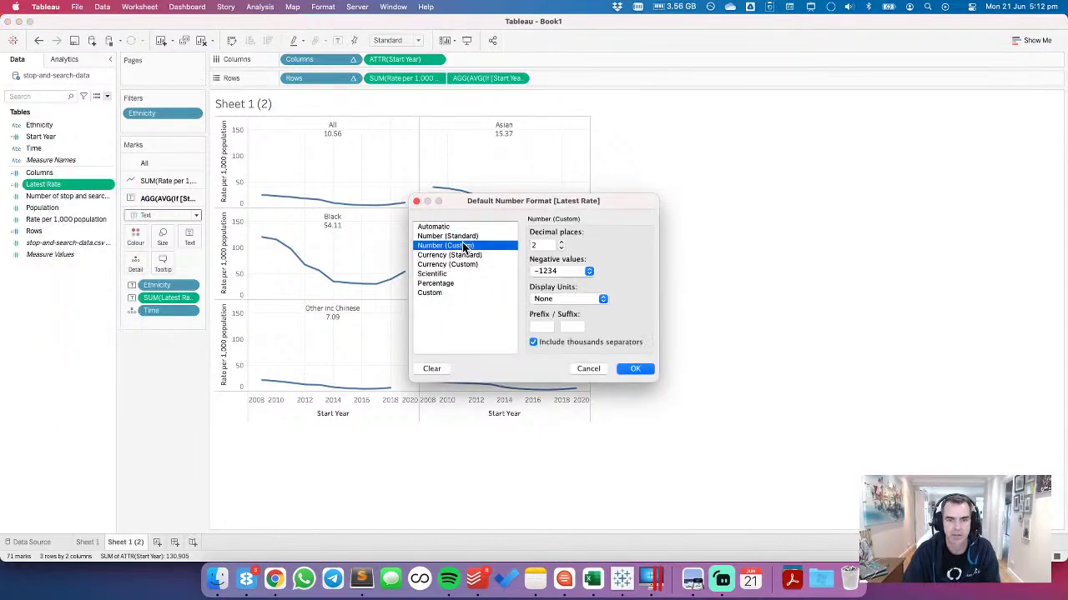
pyautogui.click(562, 248)
pyautogui.click(632, 369)
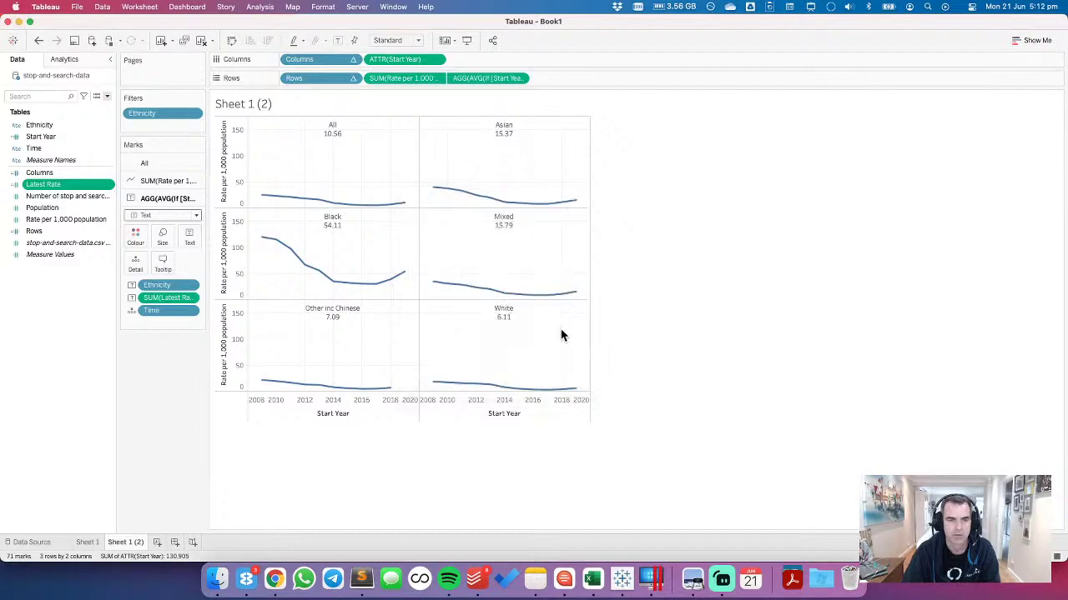
# Step: Rearrange the label text so Ethnicity stands above SUM(Latest Rate), with both lines centred
pyautogui.click(190, 240)
pyautogui.click(288, 264)
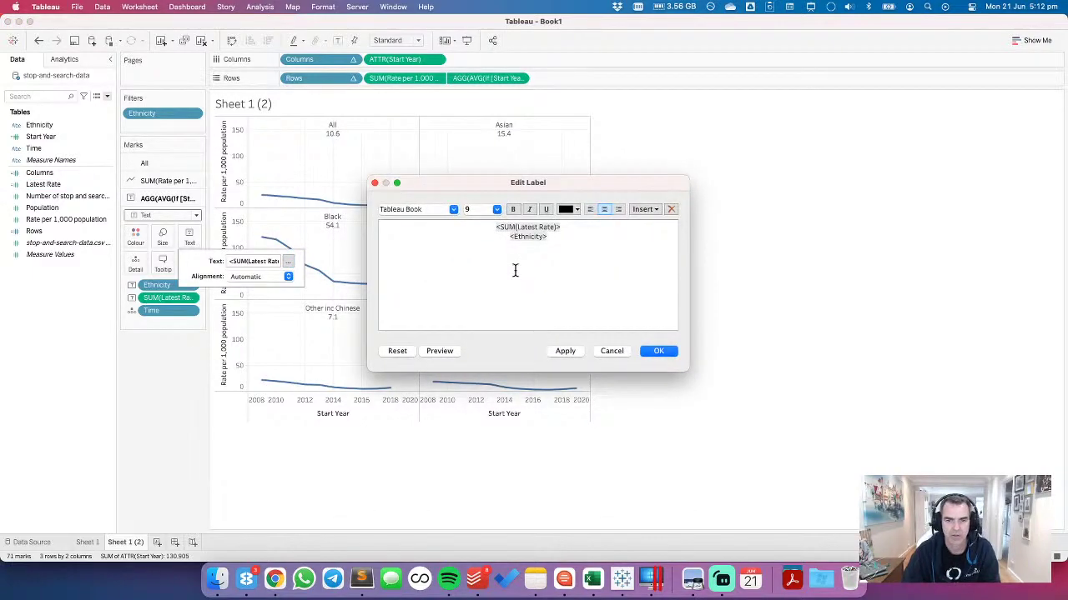
pyautogui.click(516, 271)
pyautogui.press('BackSpace')
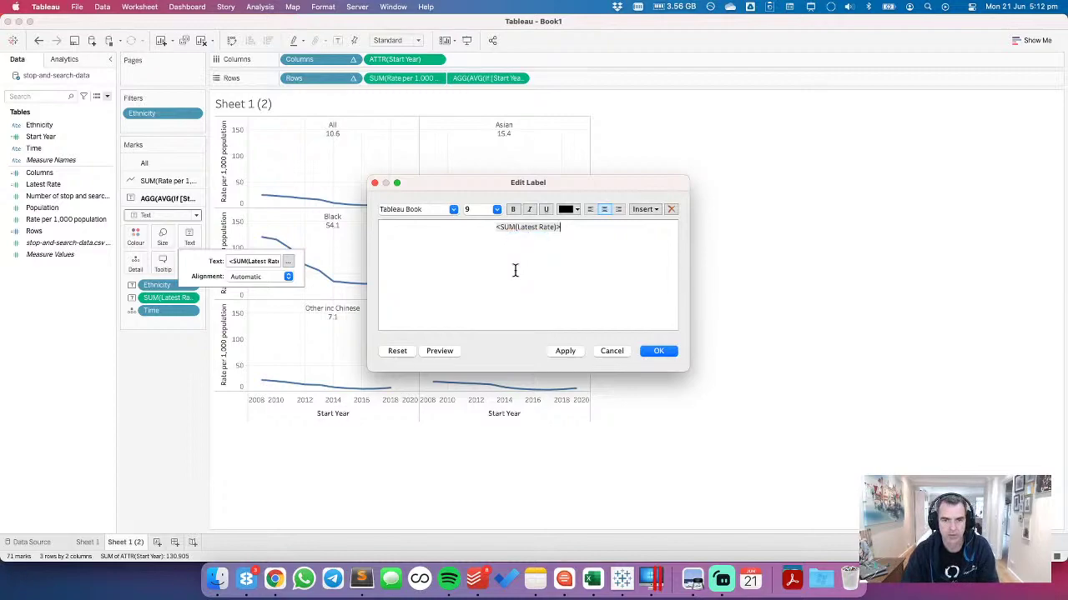
pyautogui.press('super+z')
pyautogui.press('super+z')
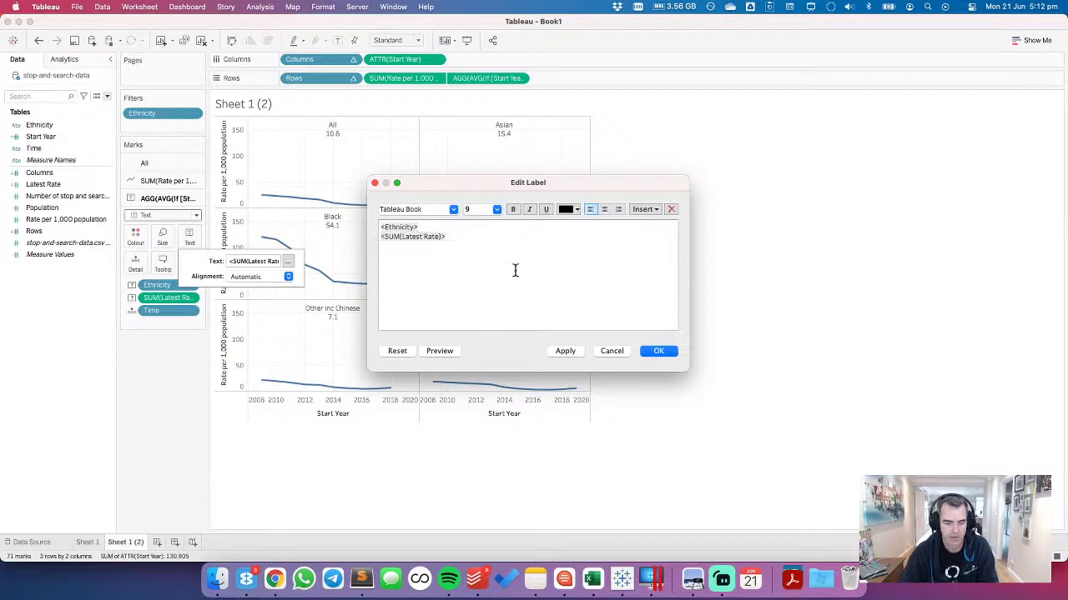
pyautogui.press('super+a')
pyautogui.click(605, 209)
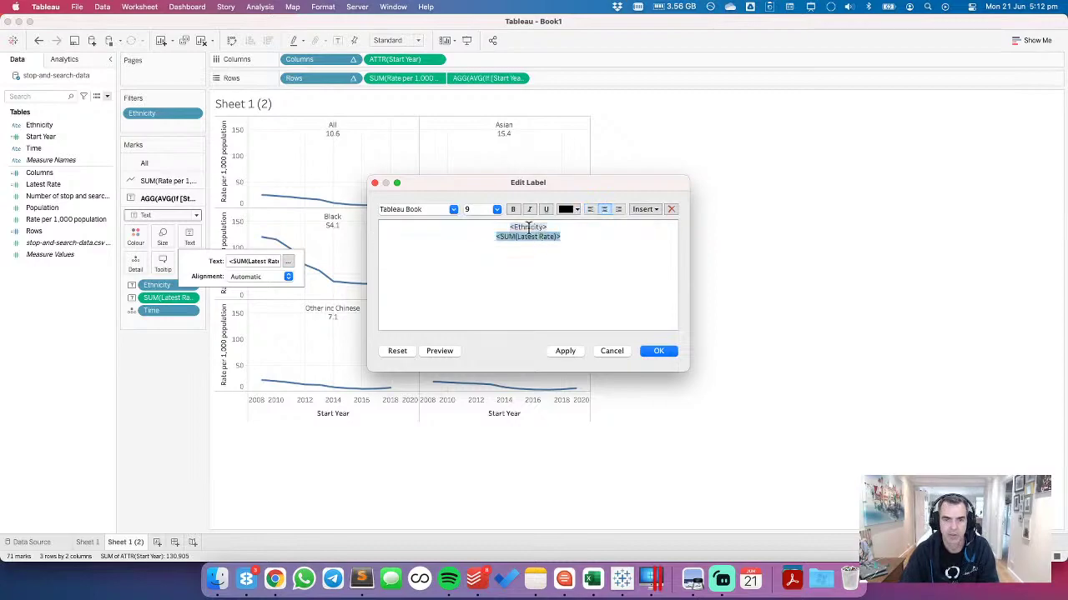
# Step: Format the SUM(Latest Rate) line as 14 pt bold and the Ethnicity line as 11 pt, and apply the label changes
pyautogui.click(497, 209)
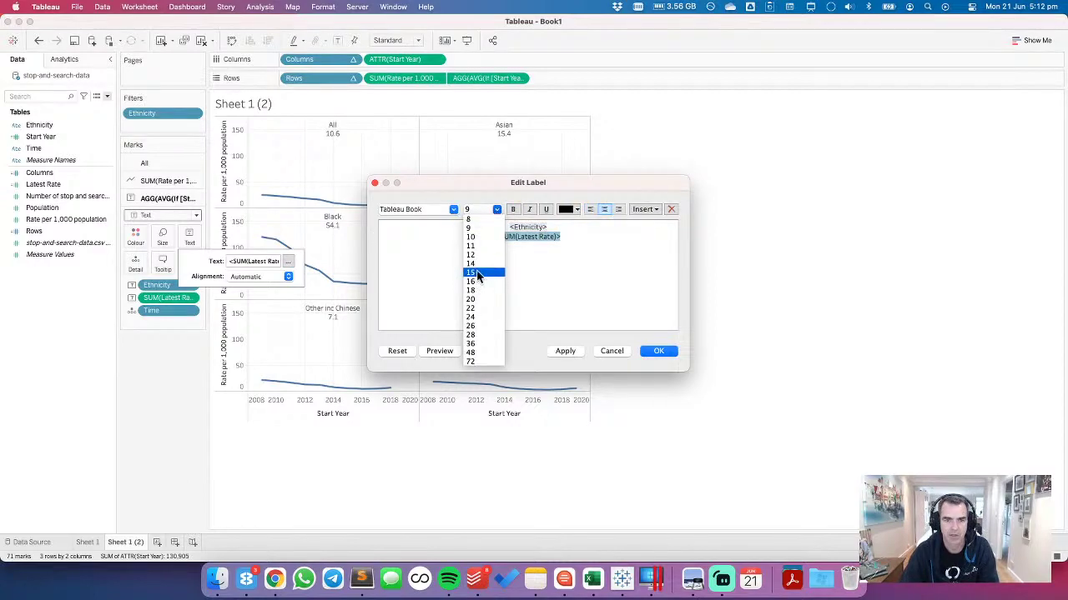
pyautogui.click(471, 264)
pyautogui.click(513, 209)
pyautogui.click(497, 210)
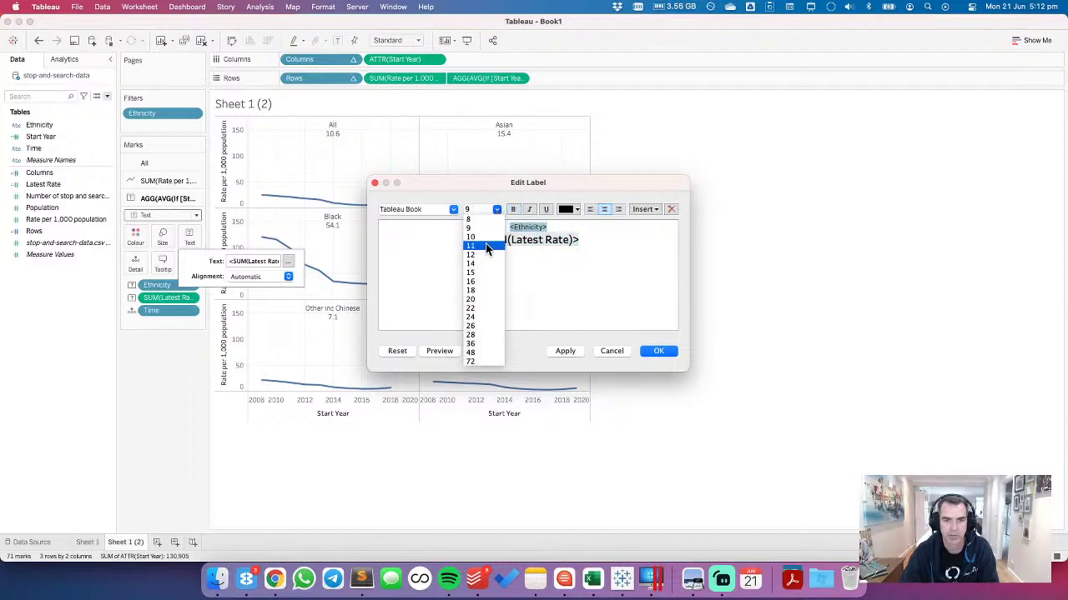
pyautogui.click(487, 246)
pyautogui.click(566, 352)
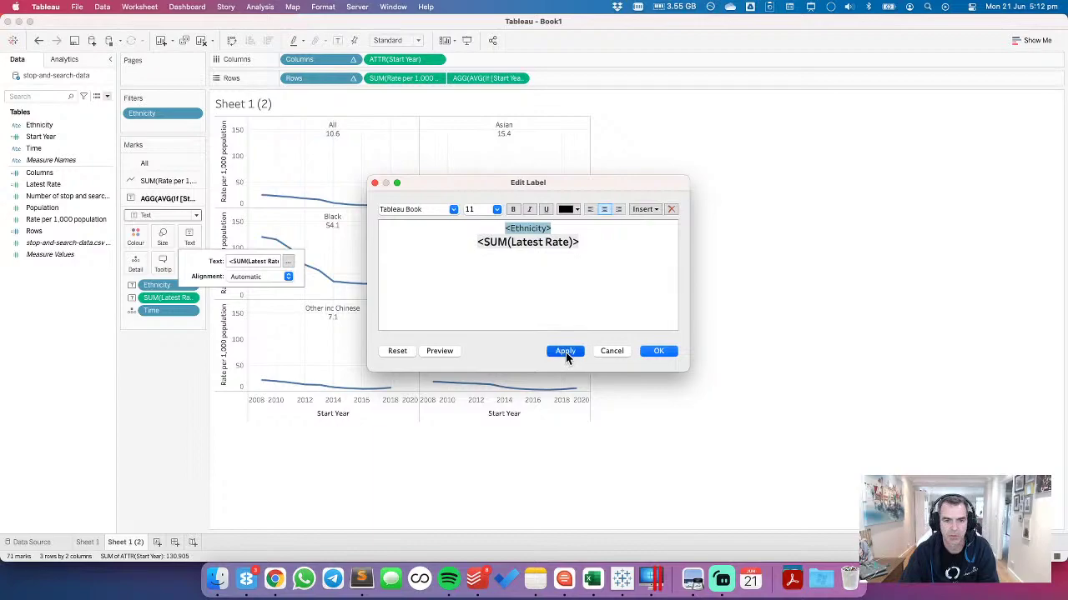
pyautogui.click(659, 352)
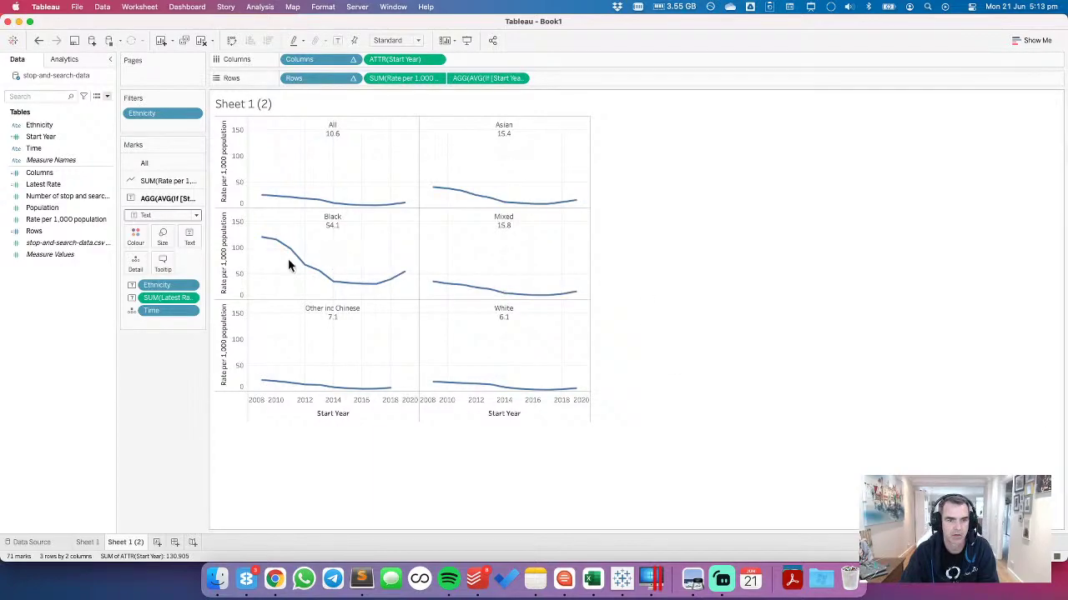
# Step: Try adjusting the mark size of the text labels
pyautogui.click(189, 237)
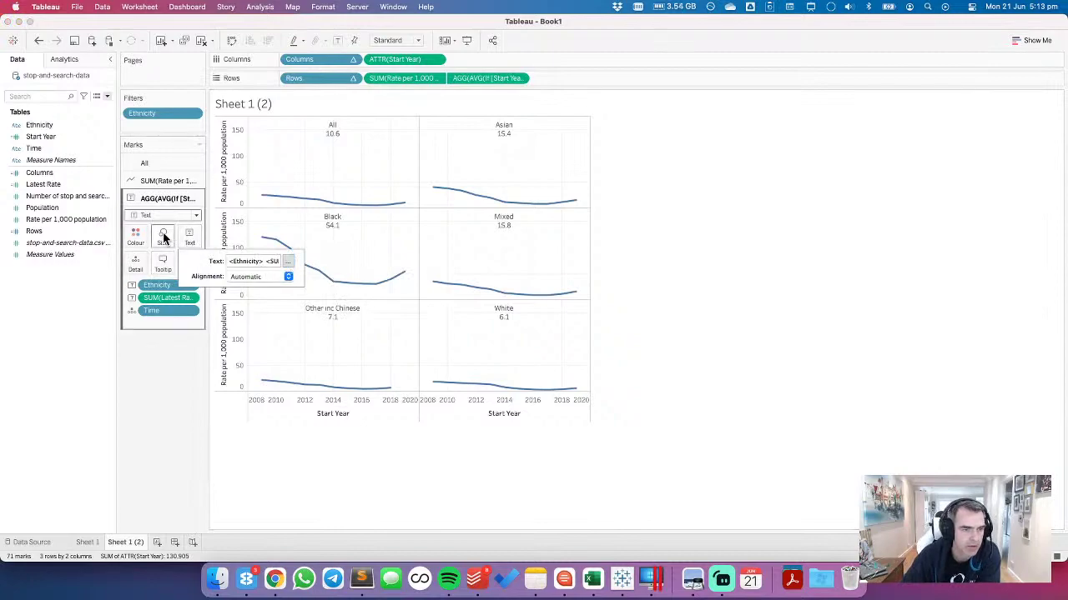
pyautogui.click(165, 238)
pyautogui.moveTo(203, 264); pyautogui.dragTo(182, 264)
pyautogui.click(306, 248)
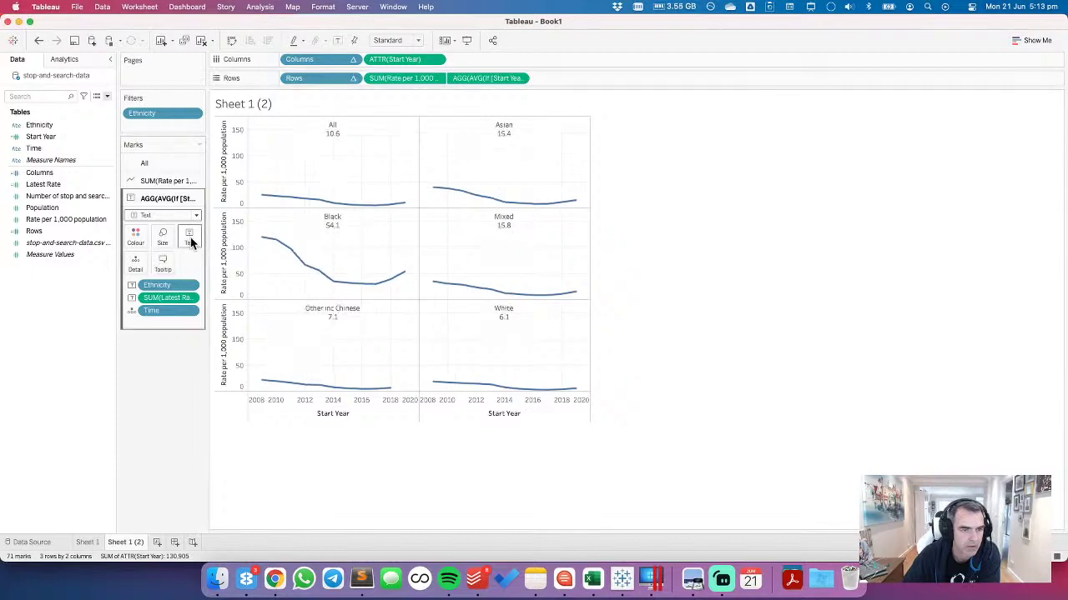
# Step: Reopen the label text editor, preview the formatted Ethnicity and Latest Rate lines, and accept the label
pyautogui.click(190, 240)
pyautogui.click(288, 261)
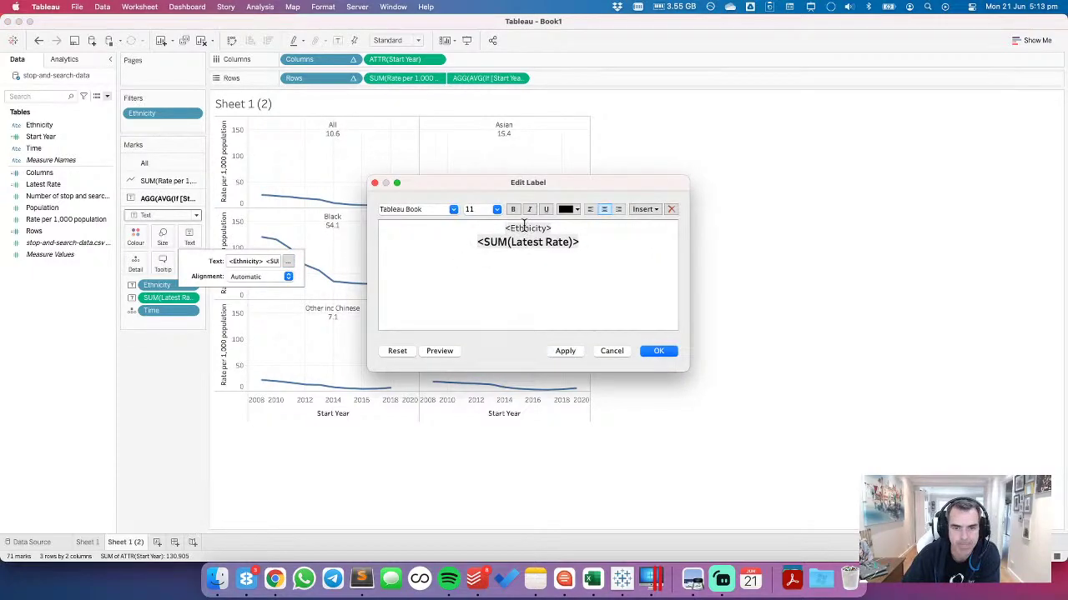
pyautogui.tripleClick(524, 229)
pyautogui.click(449, 352)
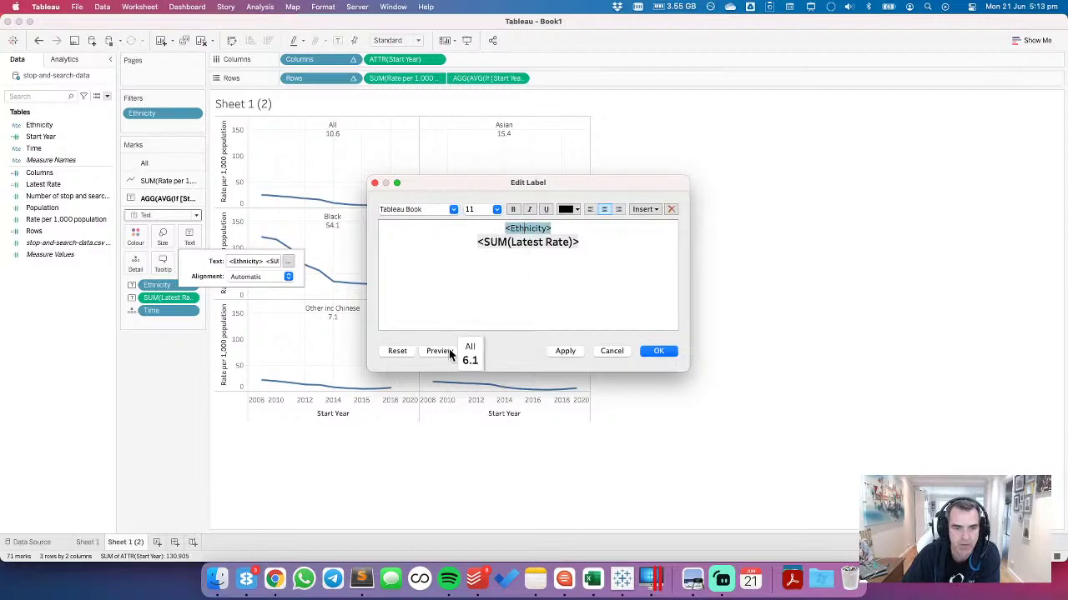
pyautogui.click(660, 352)
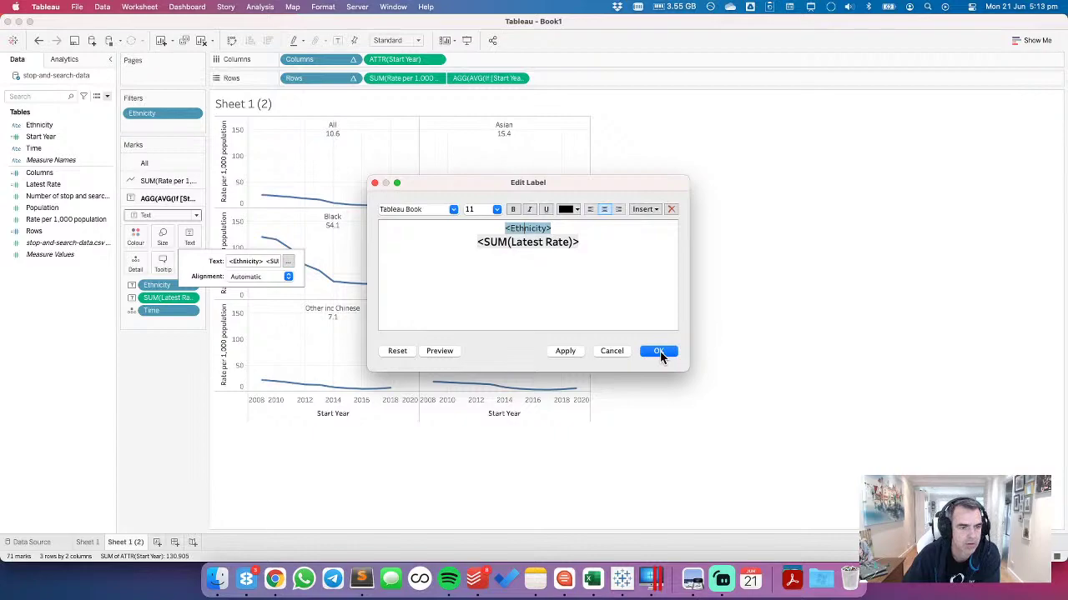
pyautogui.click(660, 353)
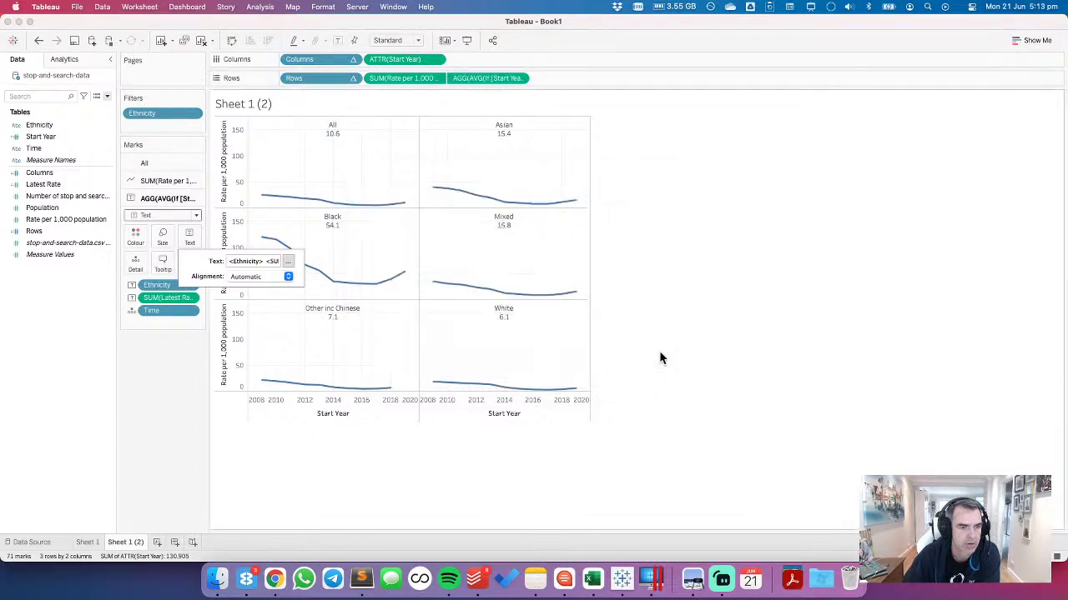
# Step: Switch the label marks to Circle, turn on their mark labels, and return the mark type to Text
pyautogui.click(165, 215)
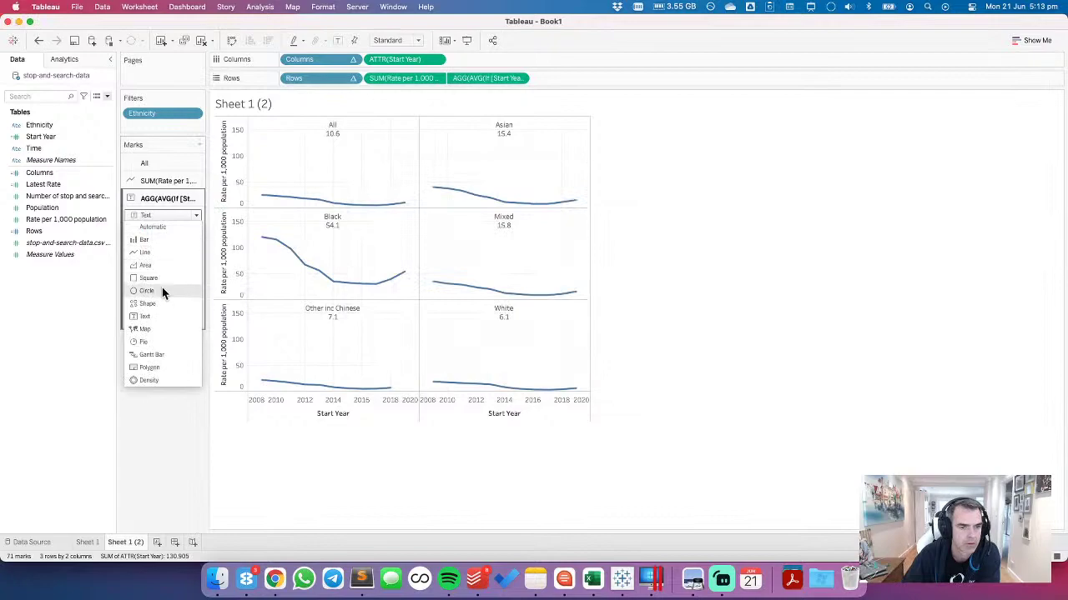
pyautogui.click(162, 289)
pyautogui.click(189, 239)
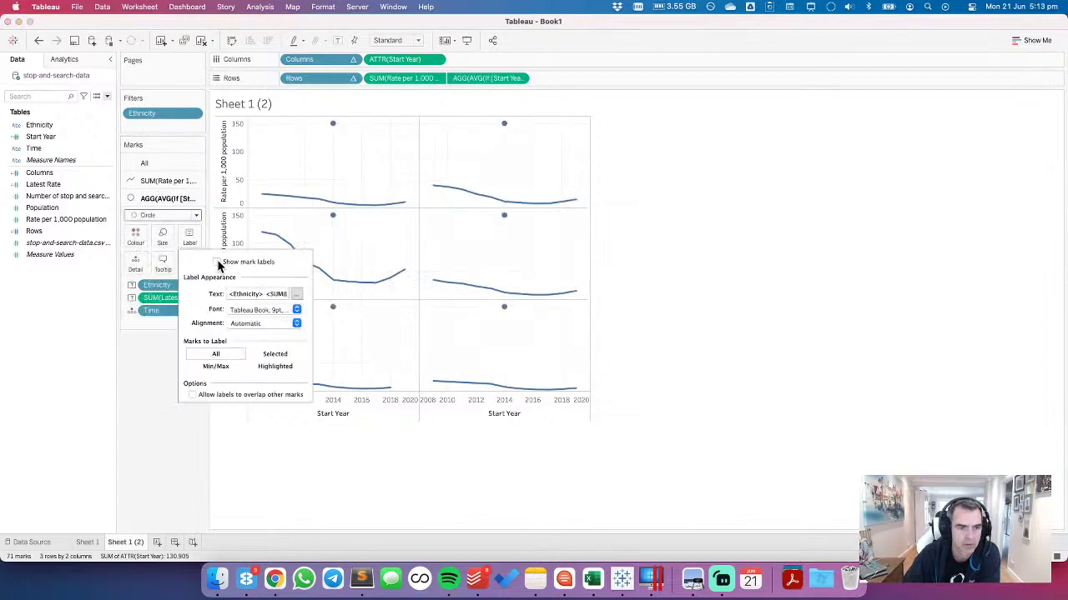
pyautogui.click(217, 263)
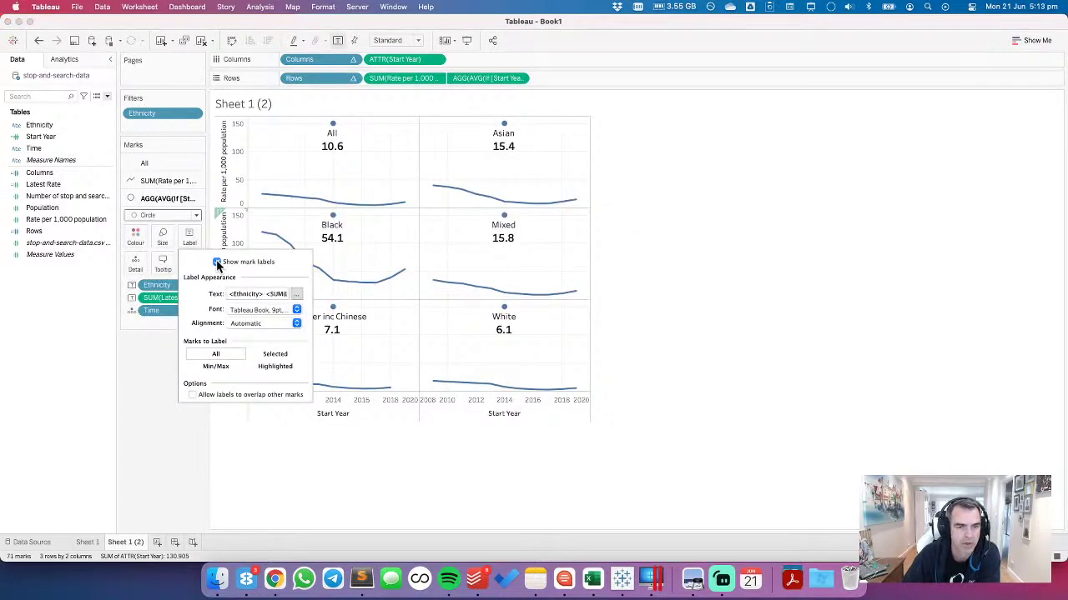
pyautogui.click(162, 215)
pyautogui.click(155, 316)
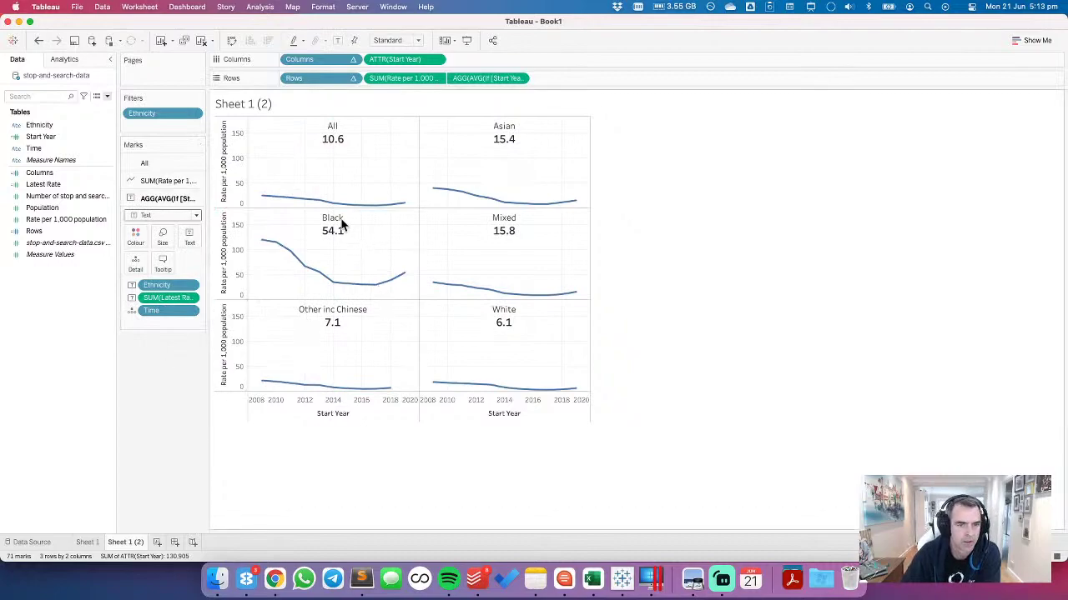
# Step: Delete all tooltip text for the label marks, turn off their command buttons, and accept the tooltip changes
pyautogui.click(168, 265)
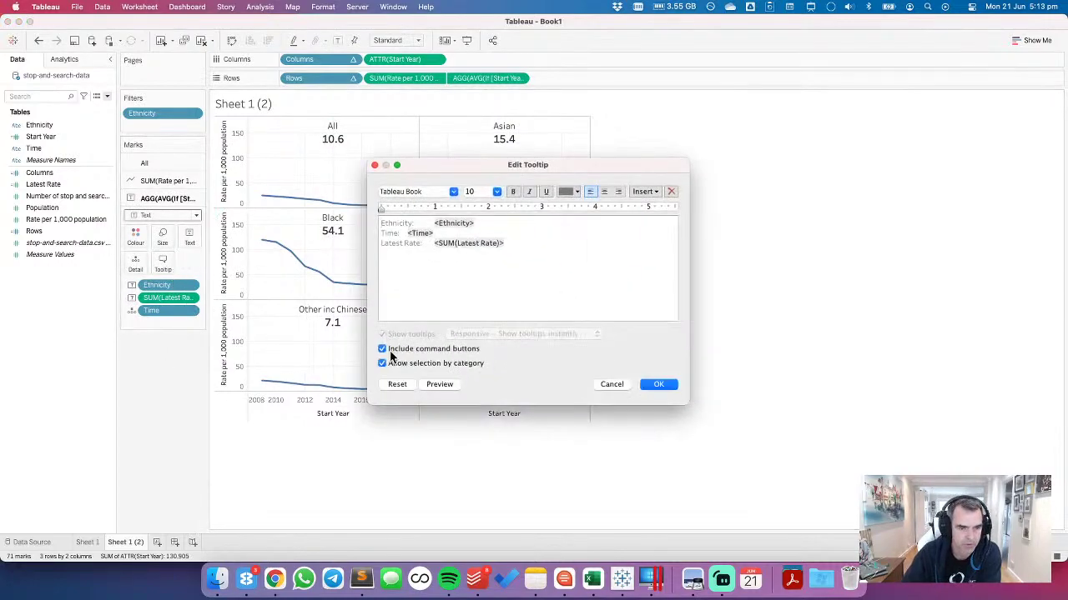
pyautogui.moveTo(562, 237); pyautogui.dragTo(310, 215)
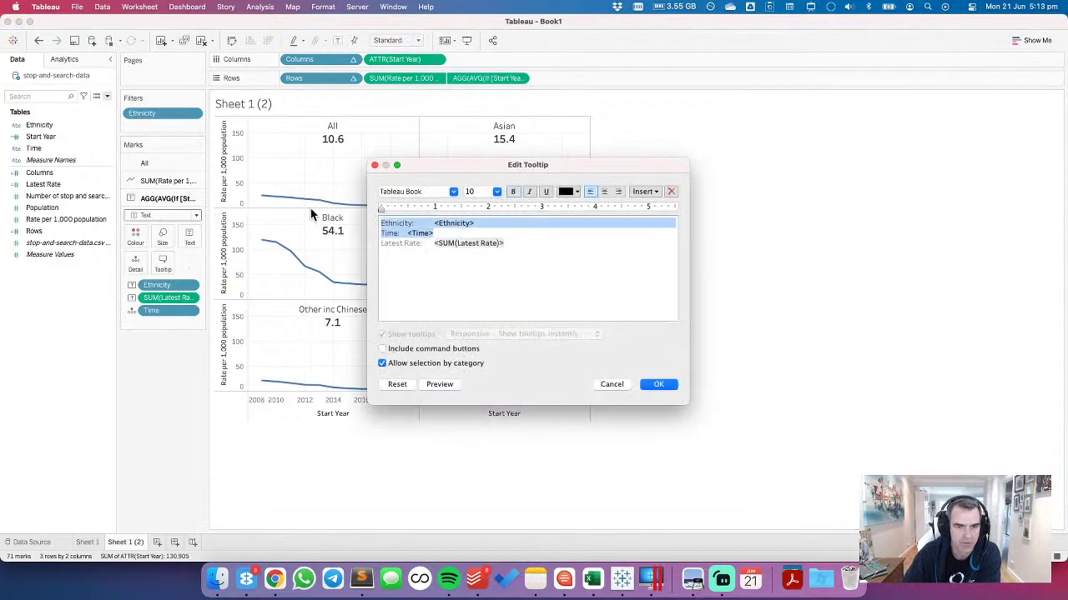
pyautogui.press('super+a')
pyautogui.press('BackSpace')
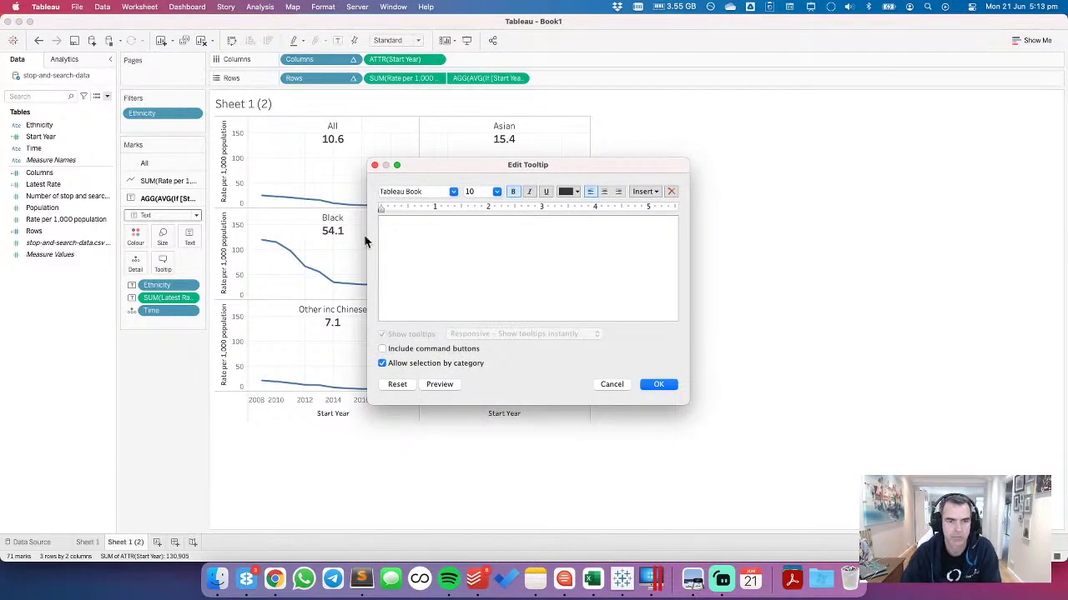
pyautogui.click(658, 385)
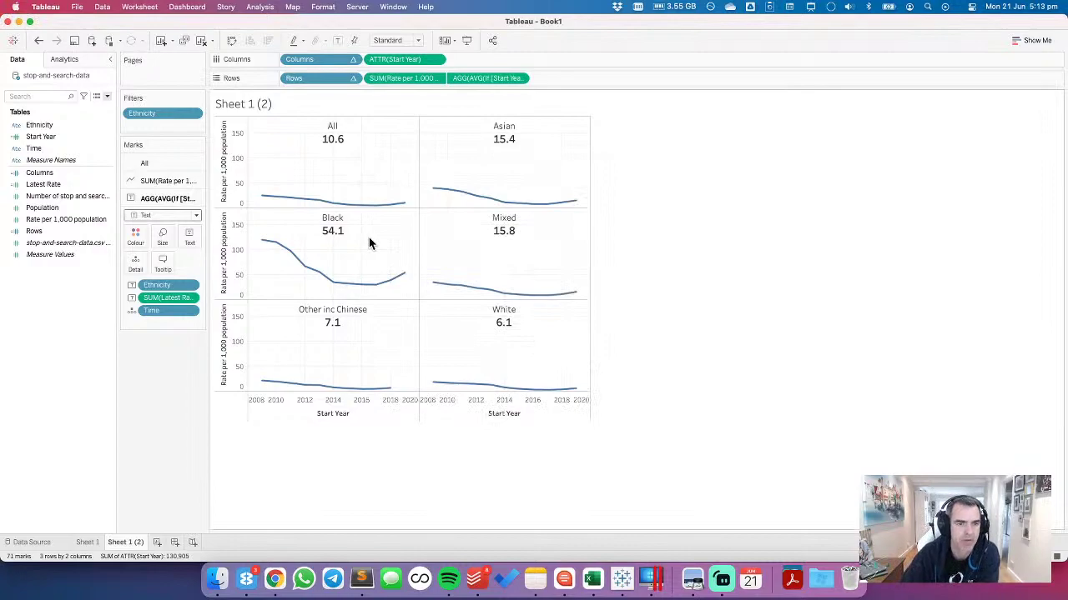
# Step: Format the sheet's lines so that both the grid lines and the zero lines are set to None
pyautogui.rightClick(358, 148)
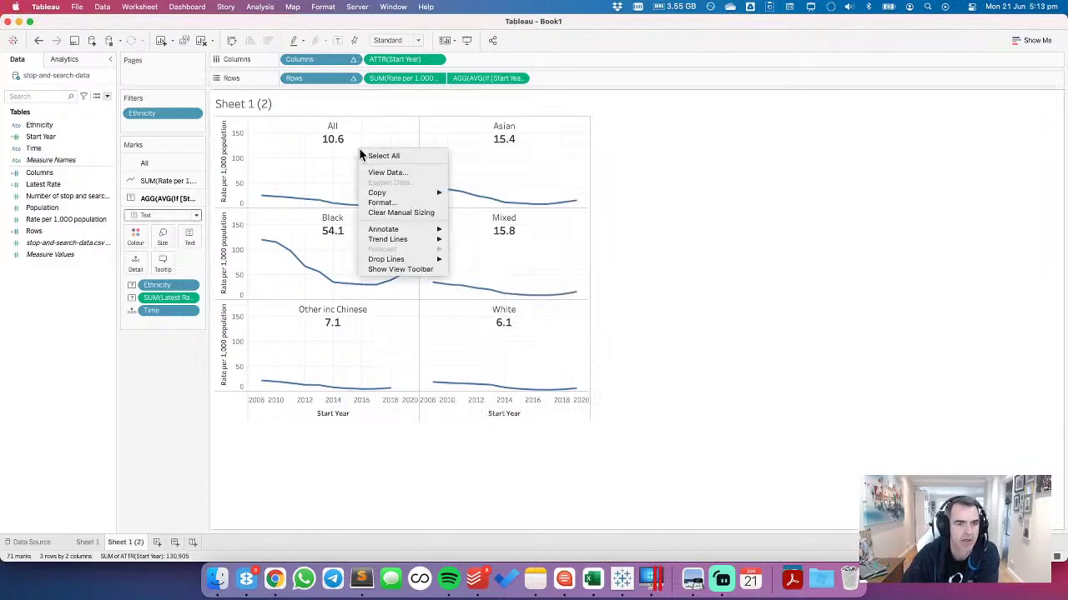
pyautogui.click(381, 204)
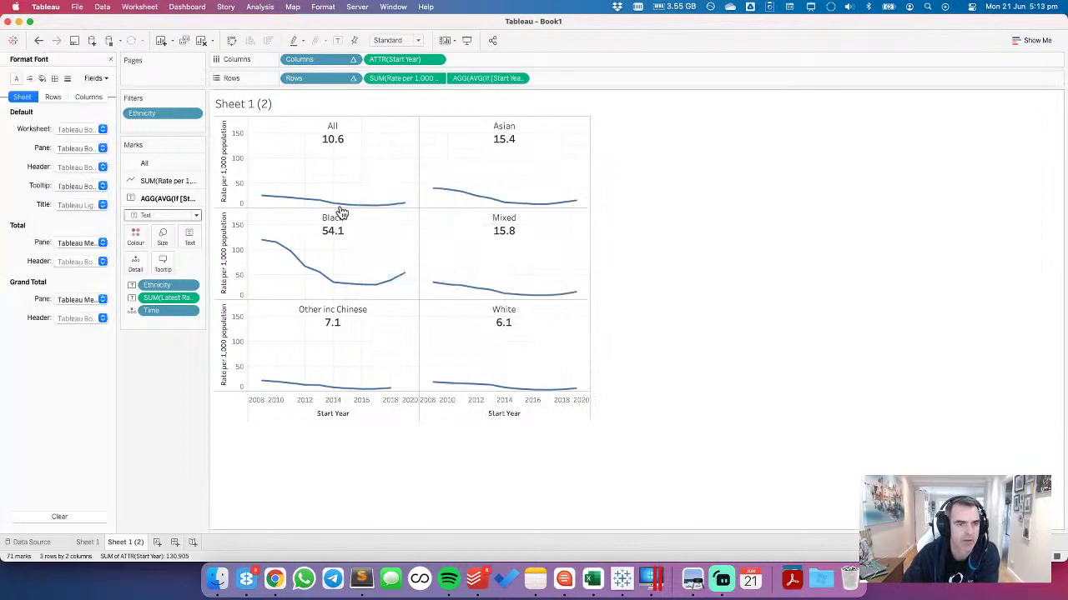
pyautogui.click(66, 80)
pyautogui.click(70, 129)
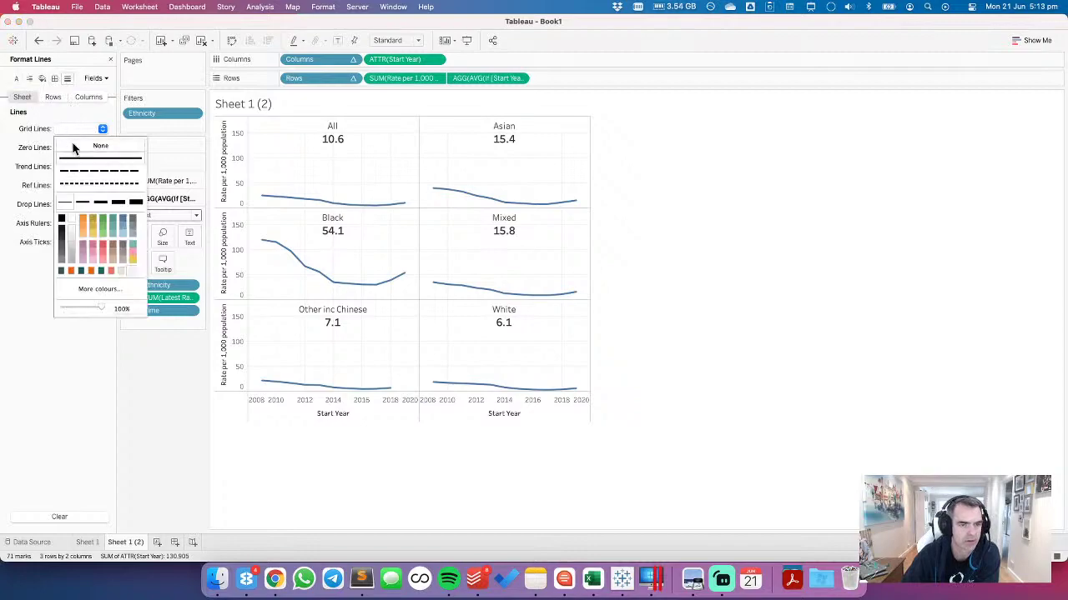
pyautogui.click(73, 148)
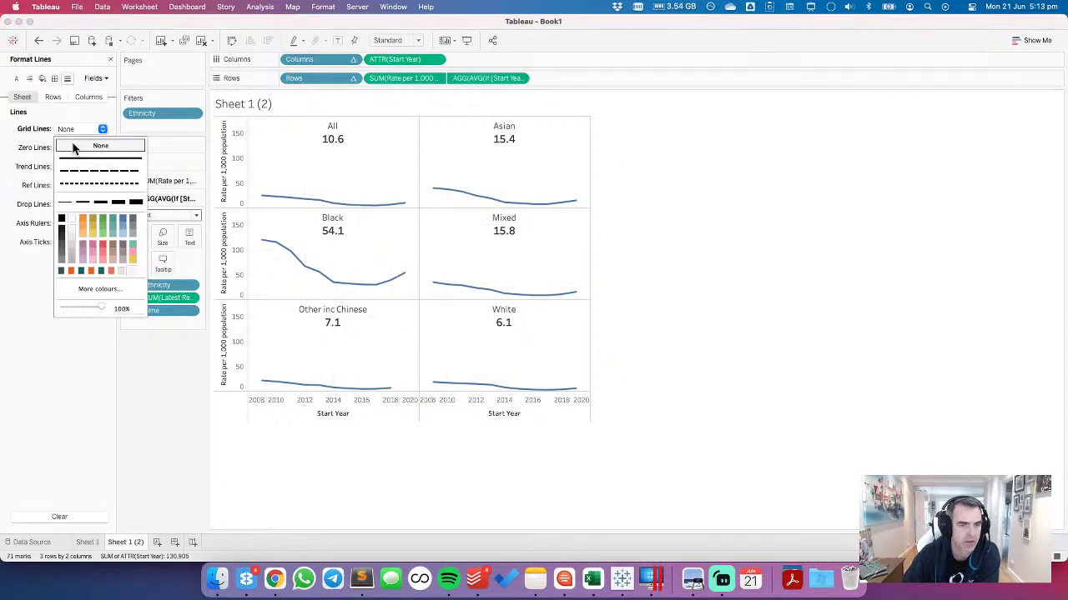
pyautogui.click(74, 147)
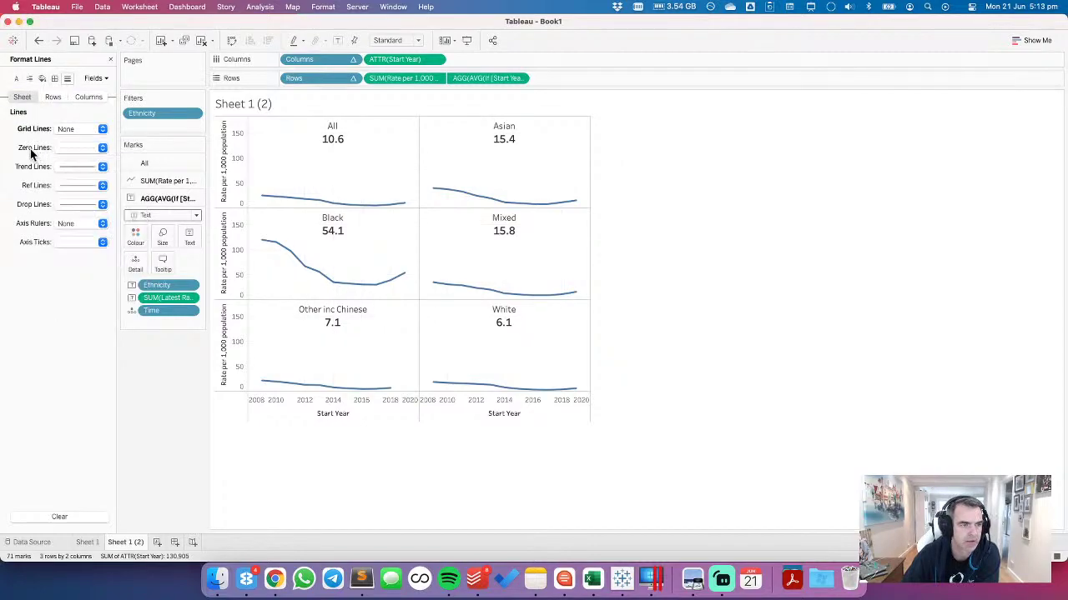
pyautogui.click(73, 147)
pyautogui.click(91, 164)
# Step: Set the pane borders of the row divider and the column divider to None
pyautogui.click(60, 98)
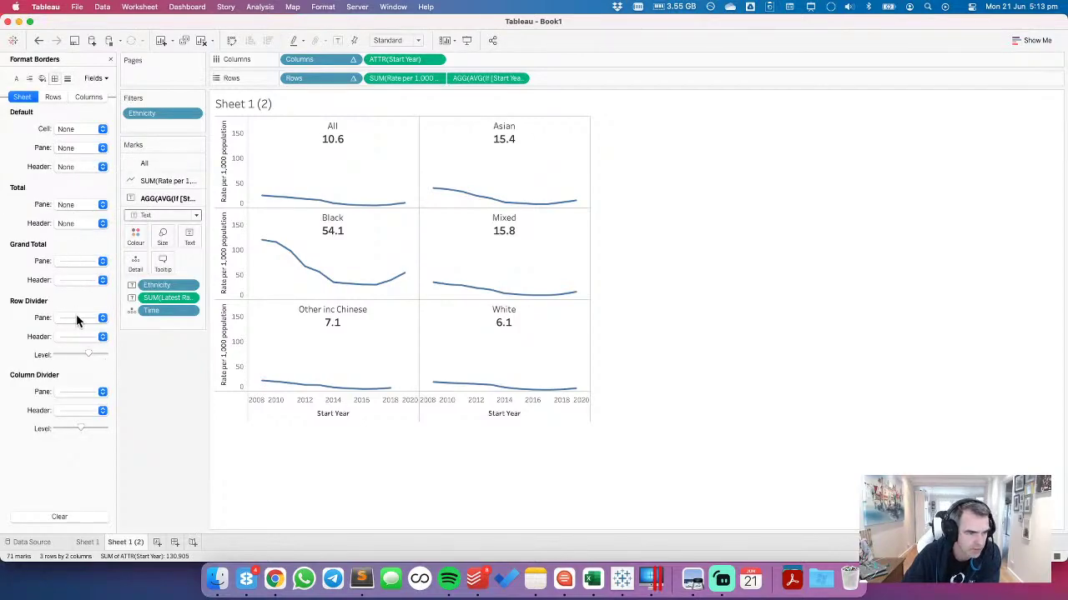
pyautogui.click(79, 318)
pyautogui.click(46, 333)
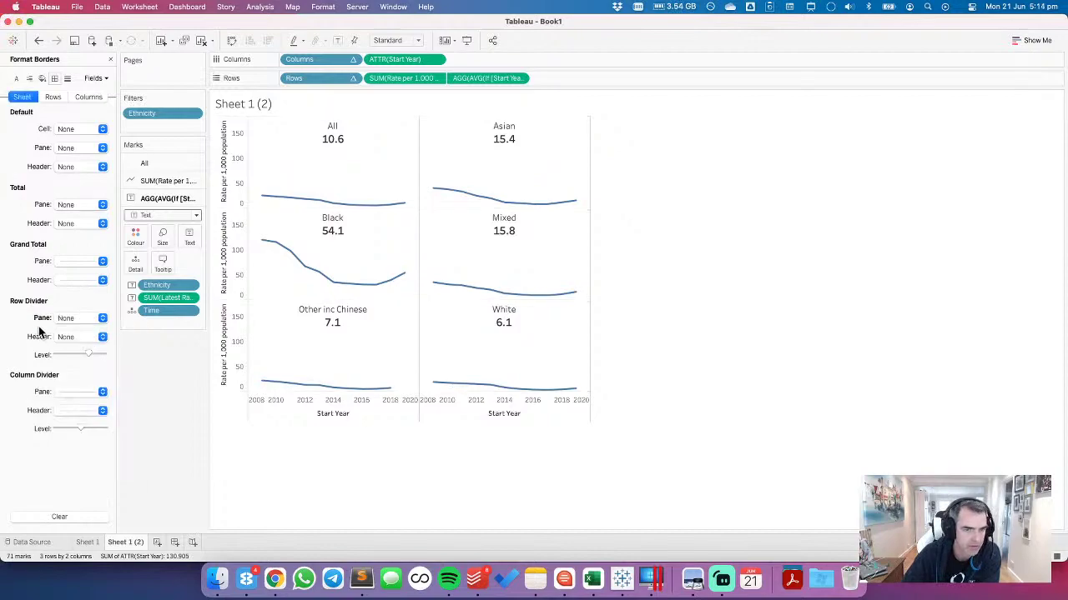
pyautogui.click(84, 391)
pyautogui.click(87, 232)
pyautogui.click(293, 214)
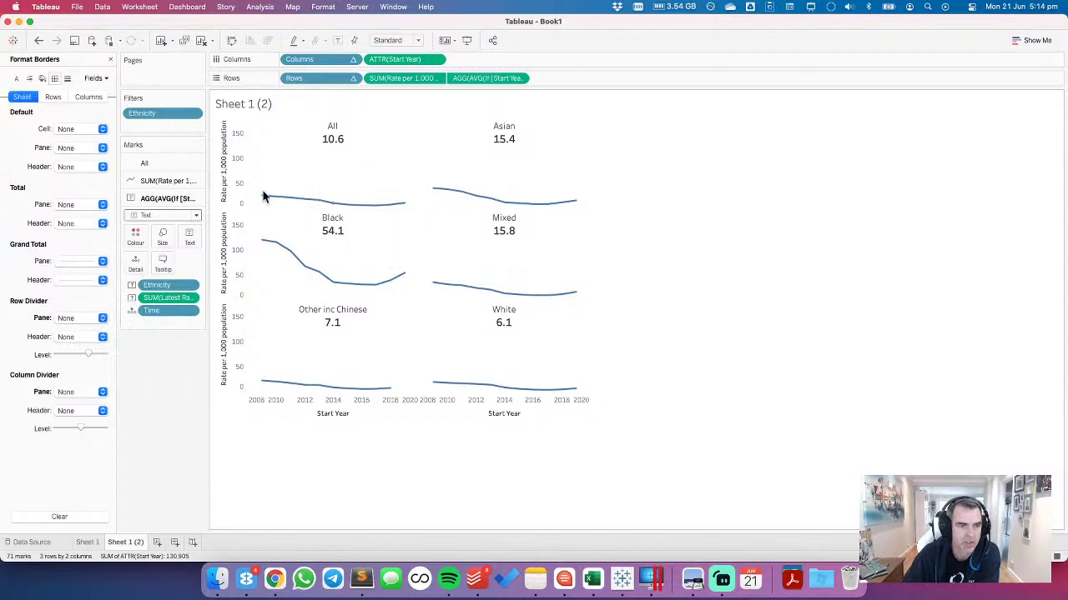
# Step: Try giving the Rate per 1,000 population axis a fixed start of -25 with an automatic end
pyautogui.click(237, 156)
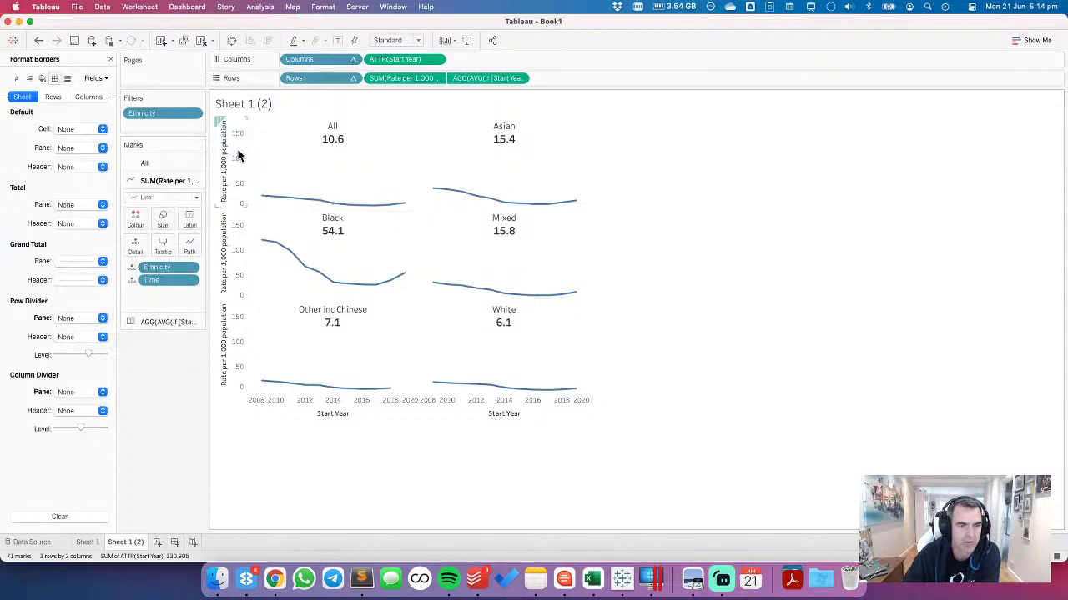
pyautogui.doubleClick(238, 156)
pyautogui.click(428, 226)
pyautogui.click(431, 264)
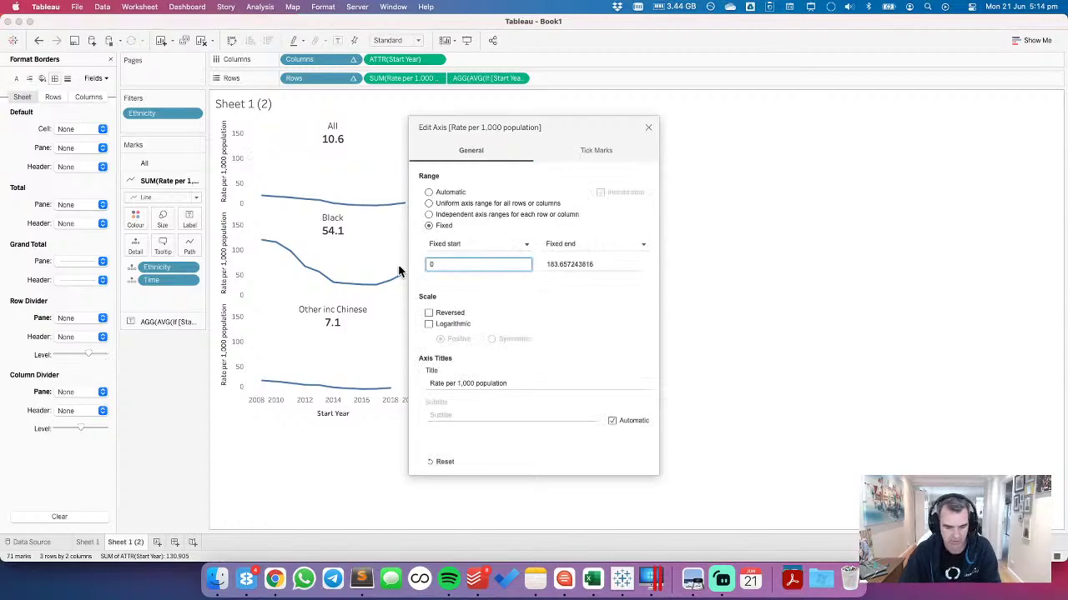
pyautogui.write('-25')
pyautogui.press('Tab')
pyautogui.press('Tab')
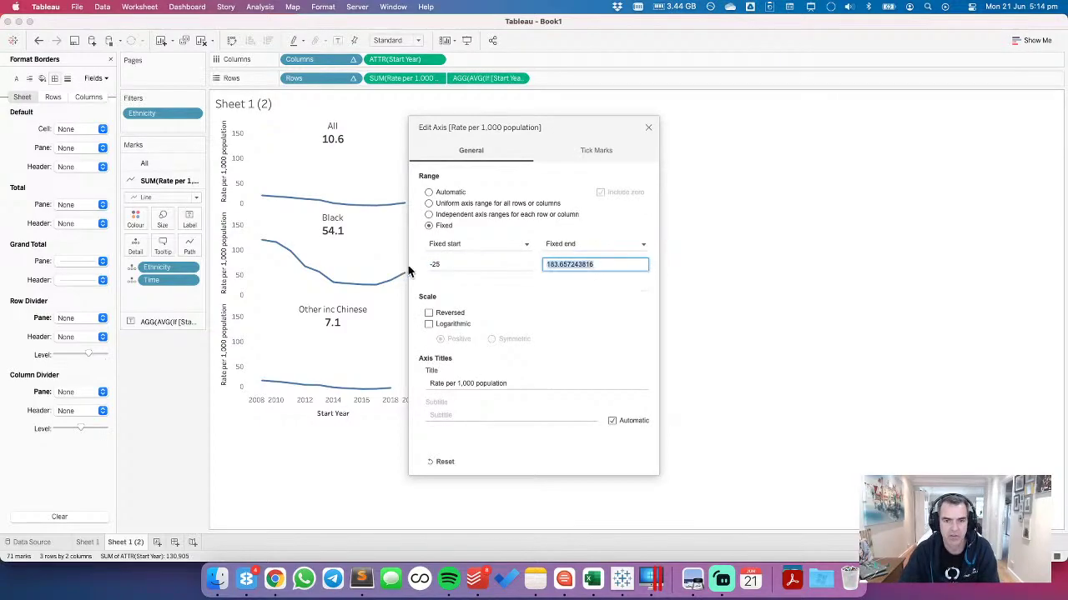
pyautogui.click(560, 242)
pyautogui.click(562, 260)
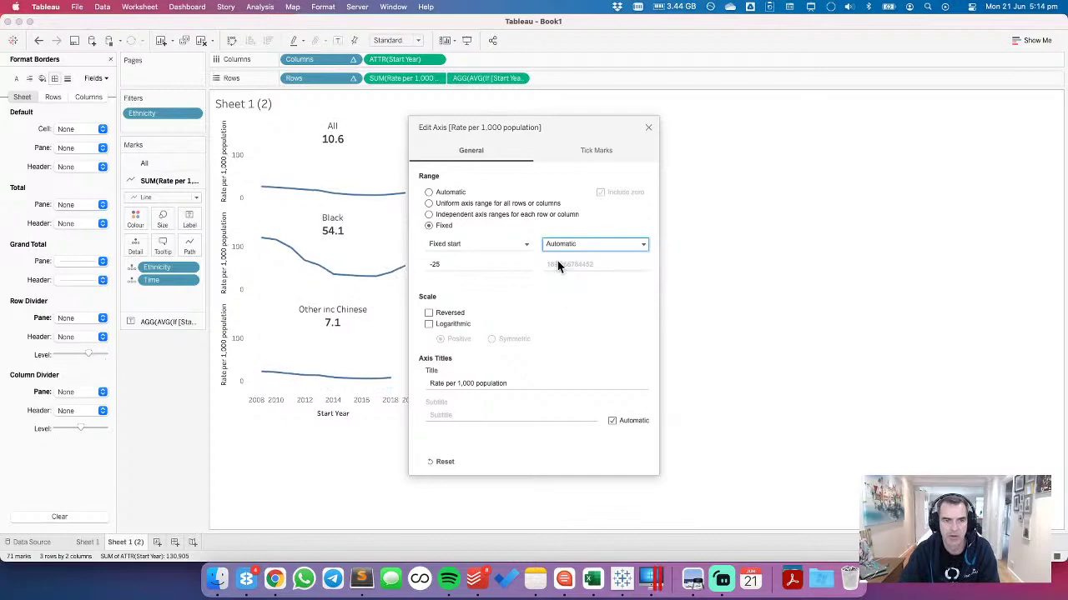
# Step: Set the axis's major tick marks to a fixed interval of 50 and close the axis settings
pyautogui.click(597, 151)
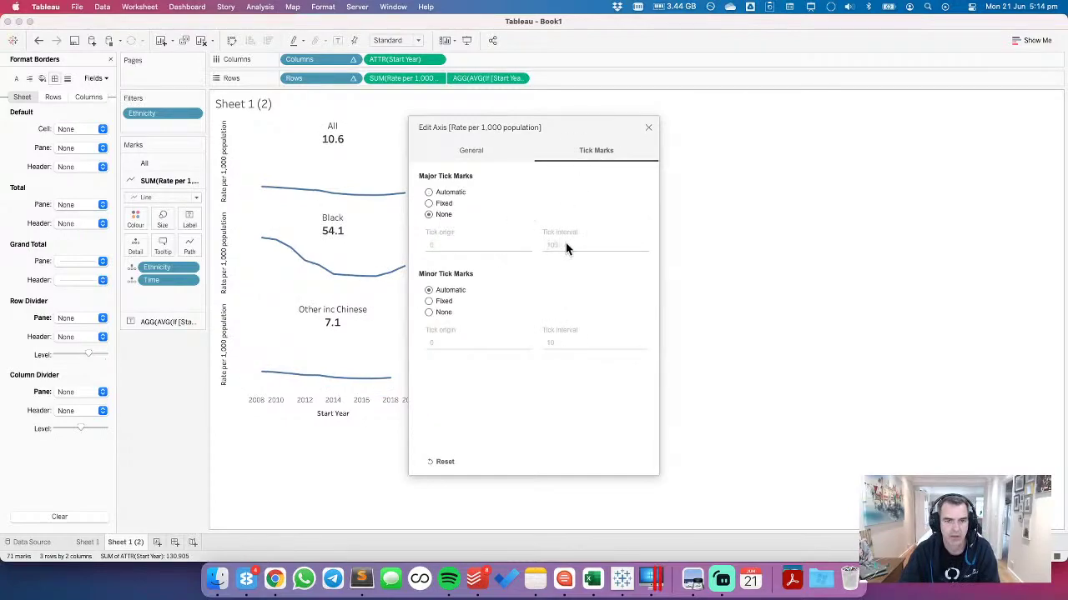
pyautogui.click(429, 204)
pyautogui.click(567, 245)
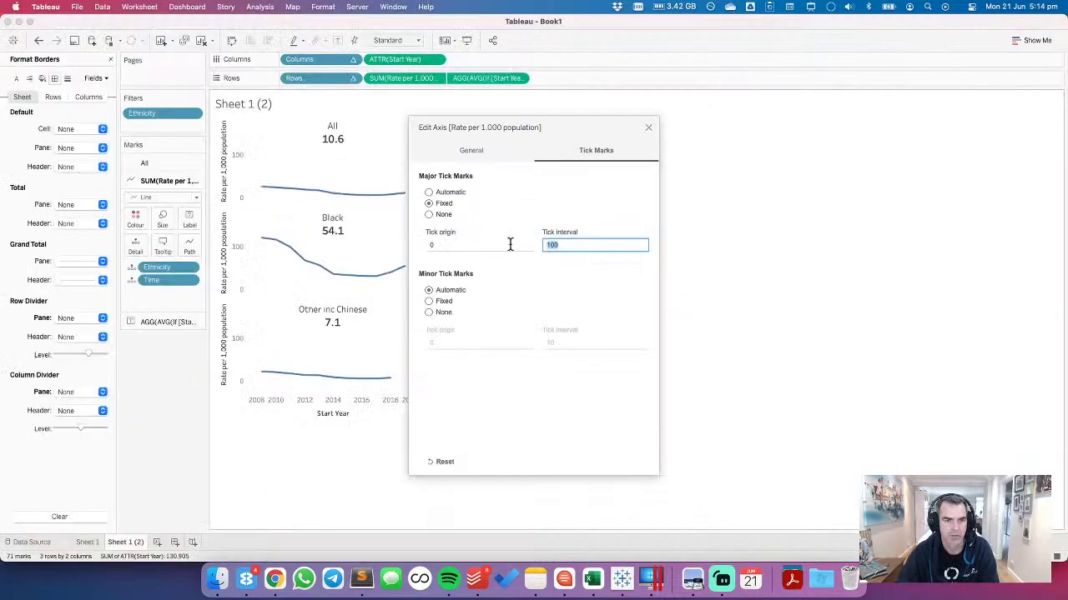
pyautogui.write('50')
pyautogui.press('Return')
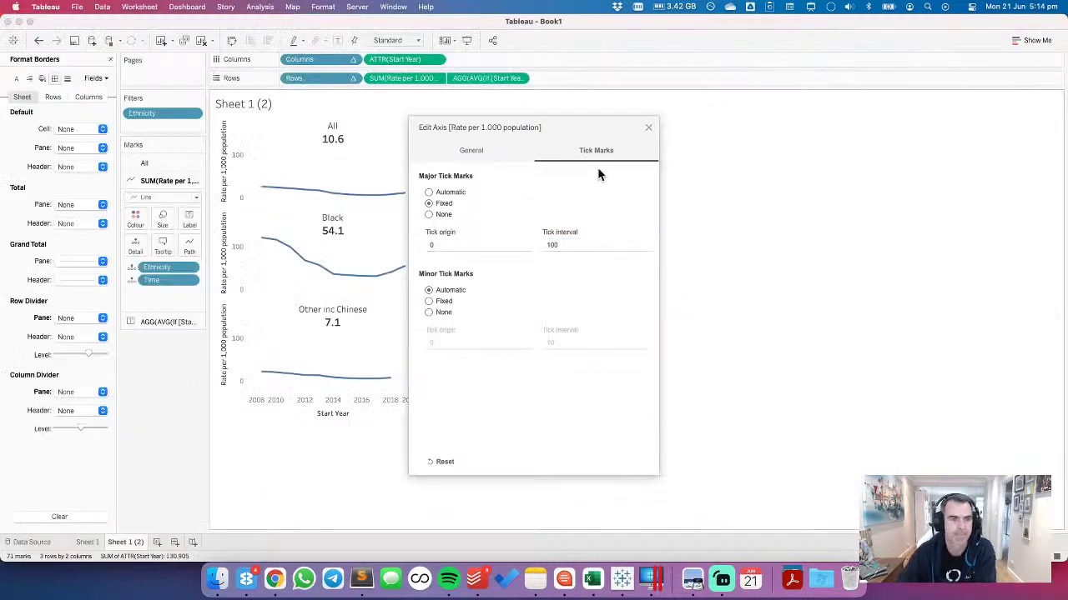
pyautogui.click(648, 127)
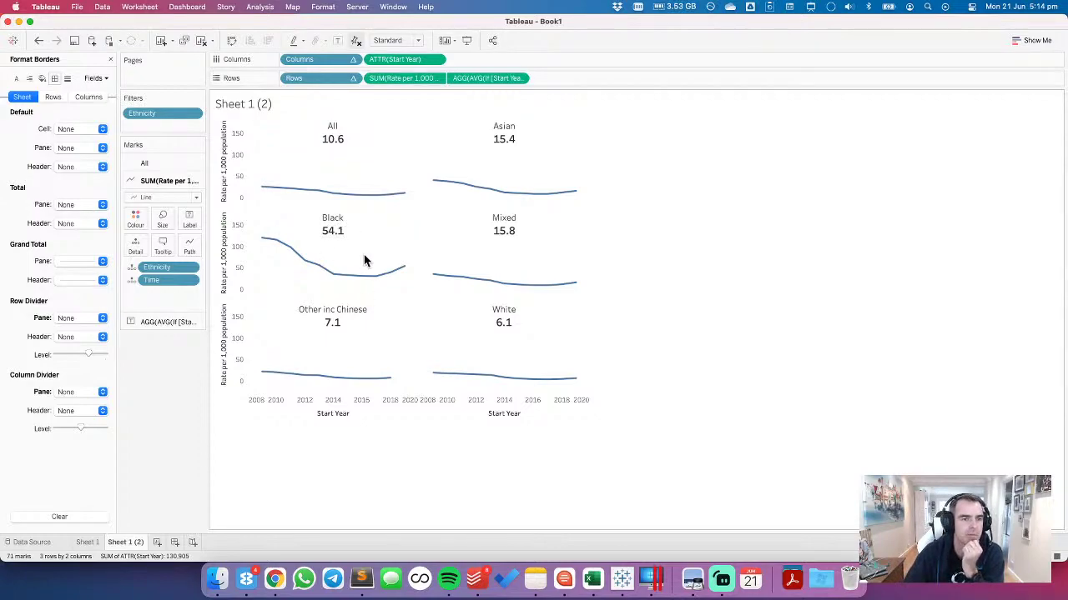
# Step: Undo the axis range and tick mark changes, keeping the row and column dividers removed
pyautogui.click(39, 41)
pyautogui.click(39, 41)
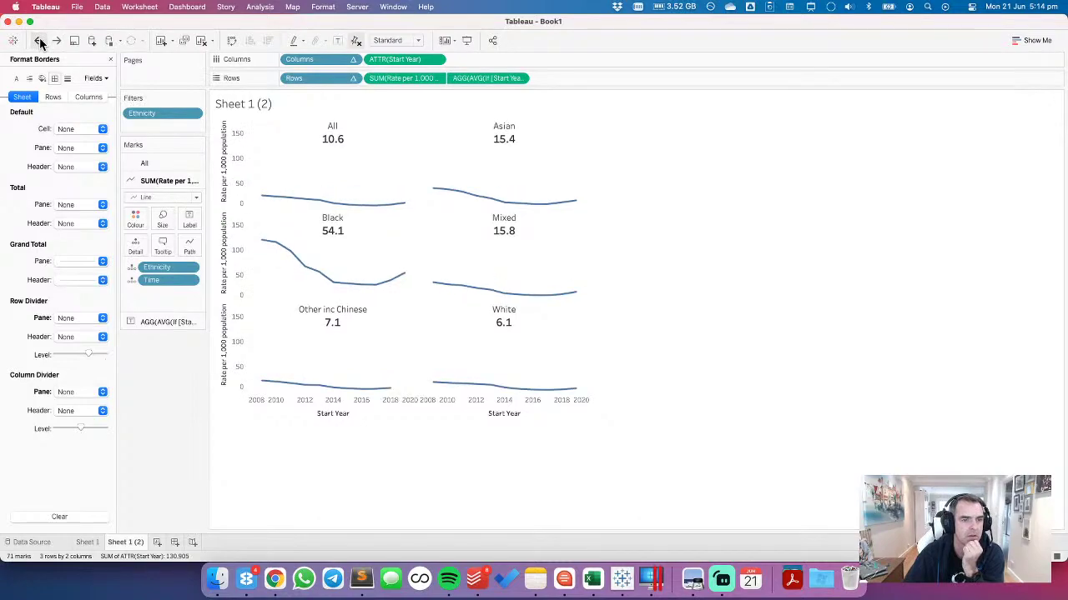
pyautogui.click(39, 41)
pyautogui.click(56, 42)
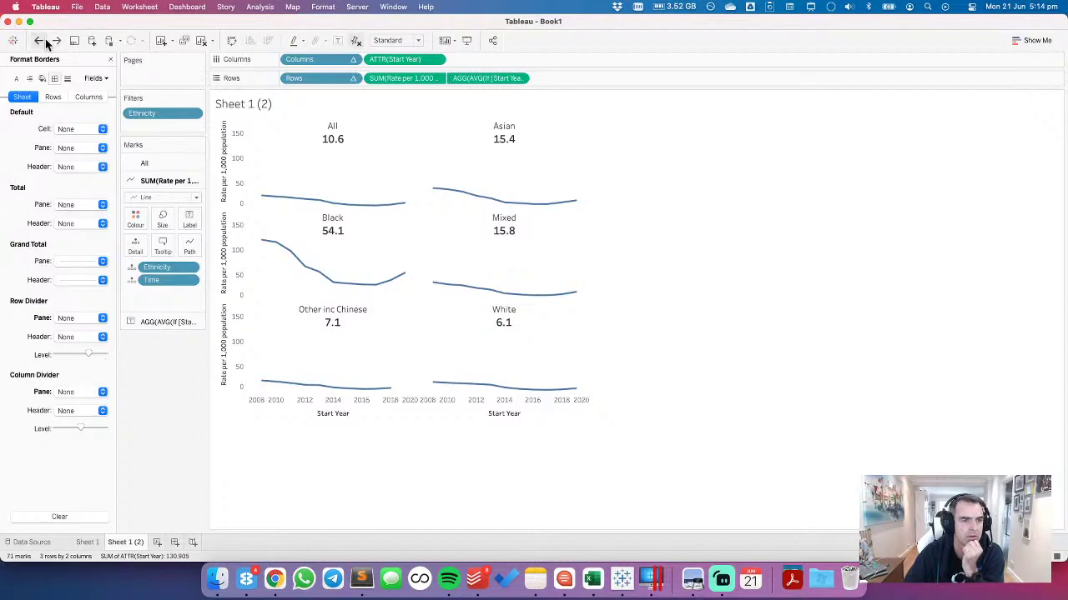
pyautogui.click(39, 42)
pyautogui.click(39, 42)
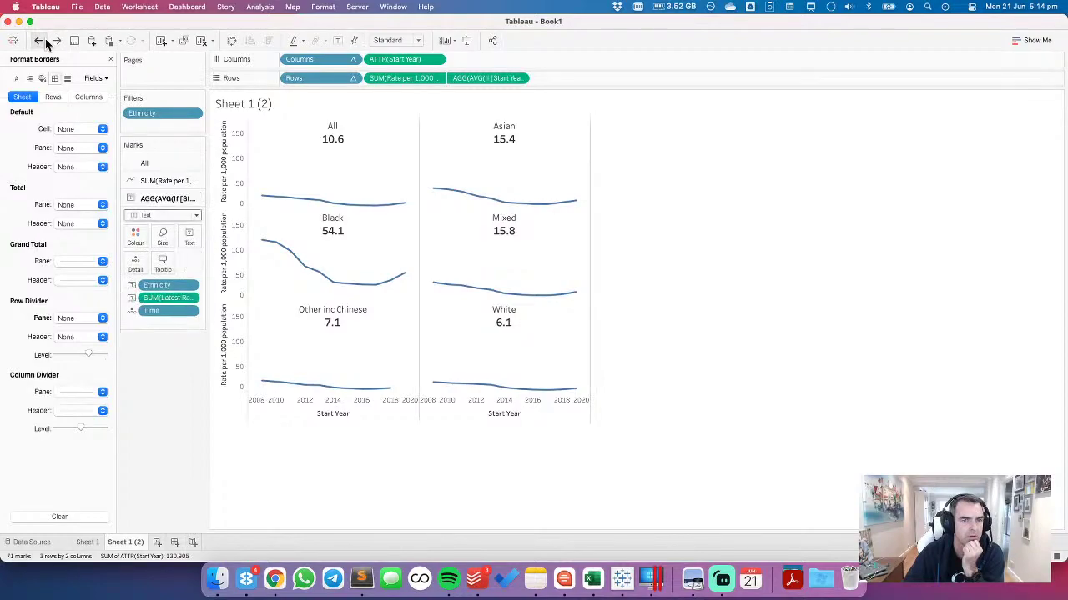
pyautogui.click(56, 41)
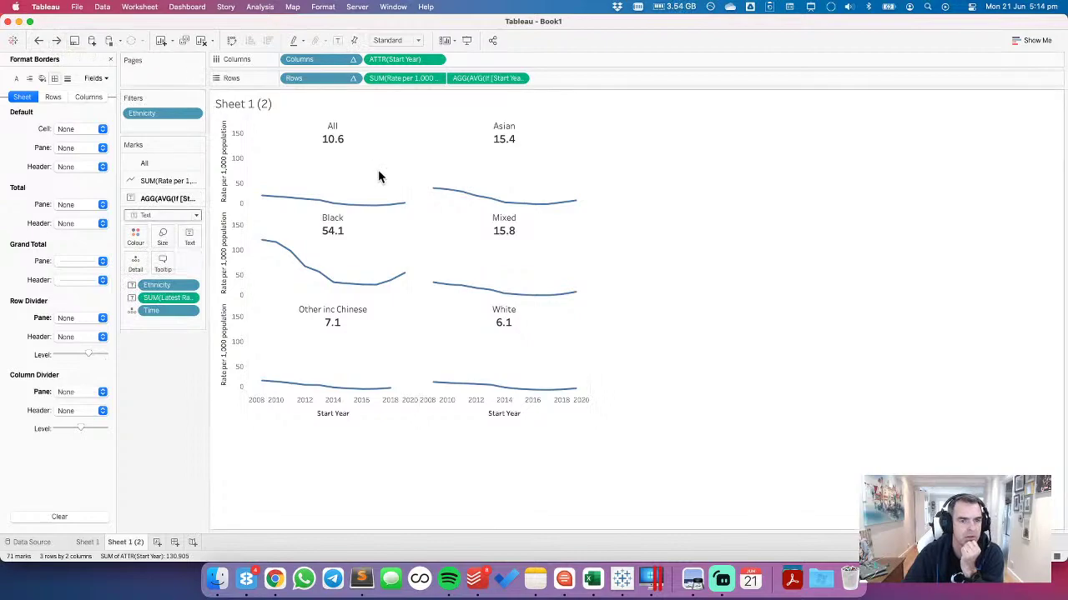
# Step: Try placing the labels below the lines by changing the 2014 value in the label position calculation to -25, and undo it
pyautogui.doubleClick(511, 80)
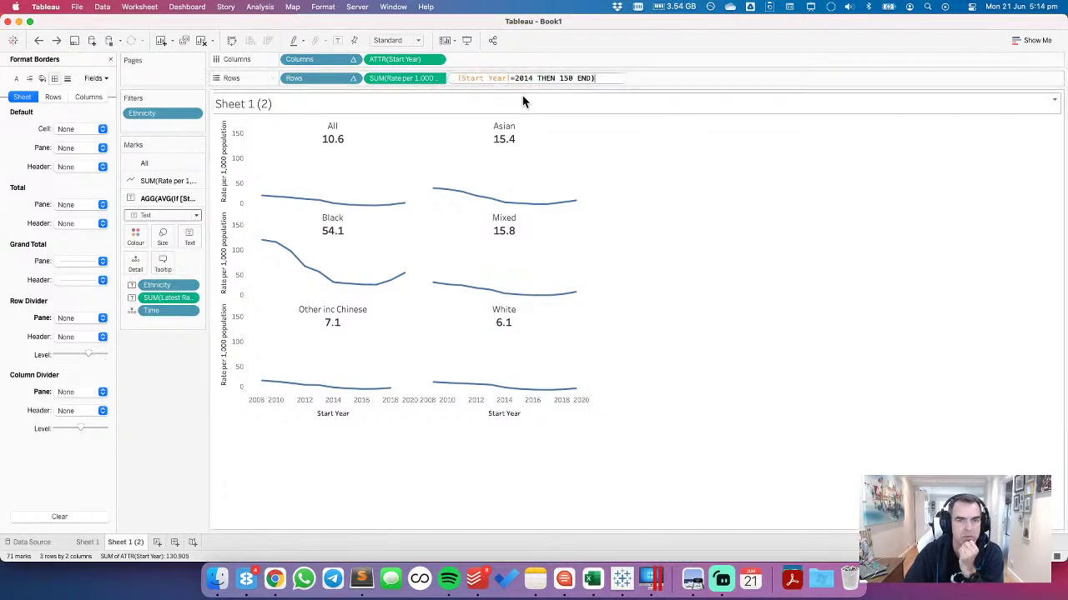
pyautogui.click(561, 78)
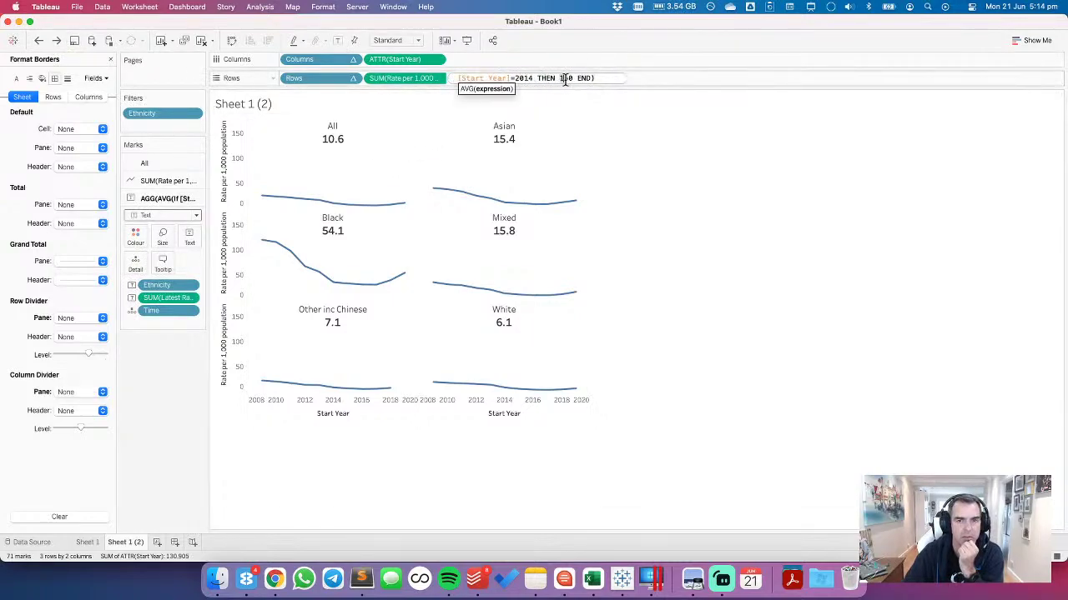
pyautogui.press('BackSpace')
pyautogui.write('-5')
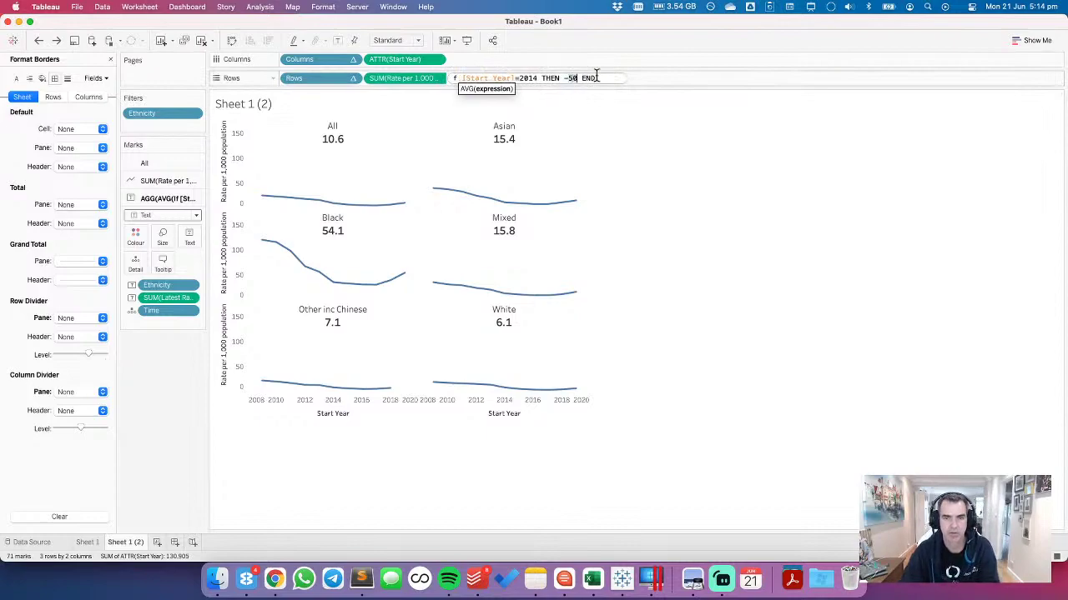
pyautogui.press('Delete')
pyautogui.press('Delete')
pyautogui.write('25')
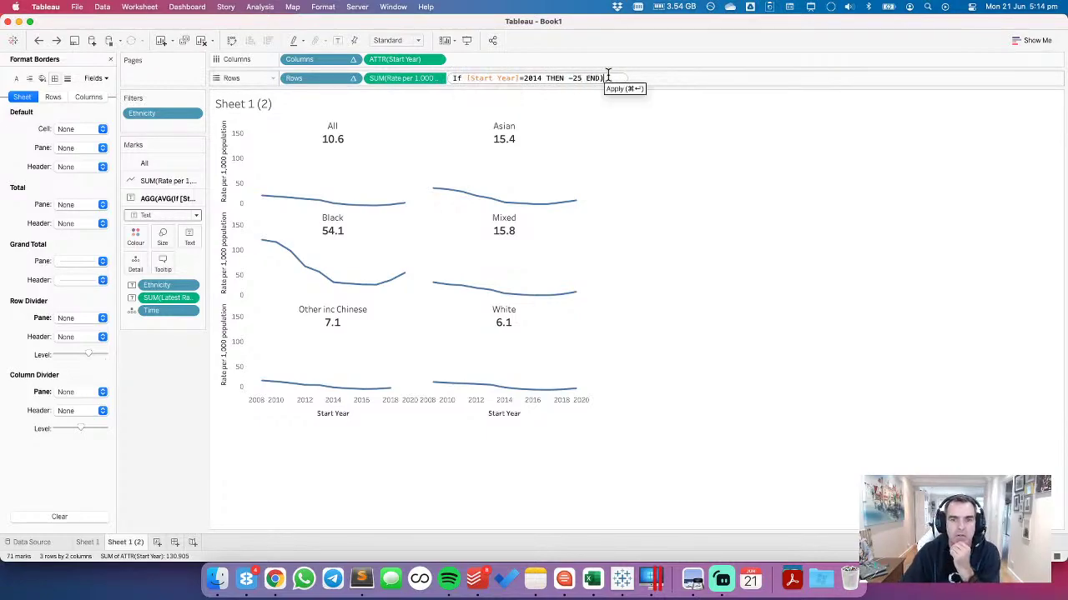
pyautogui.click(608, 75)
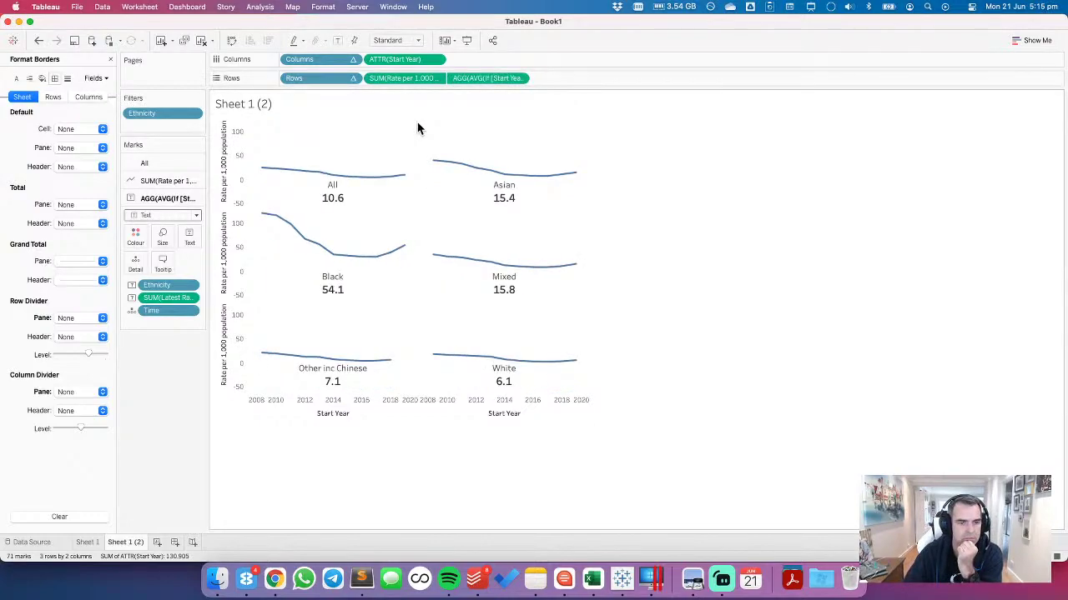
pyautogui.click(39, 41)
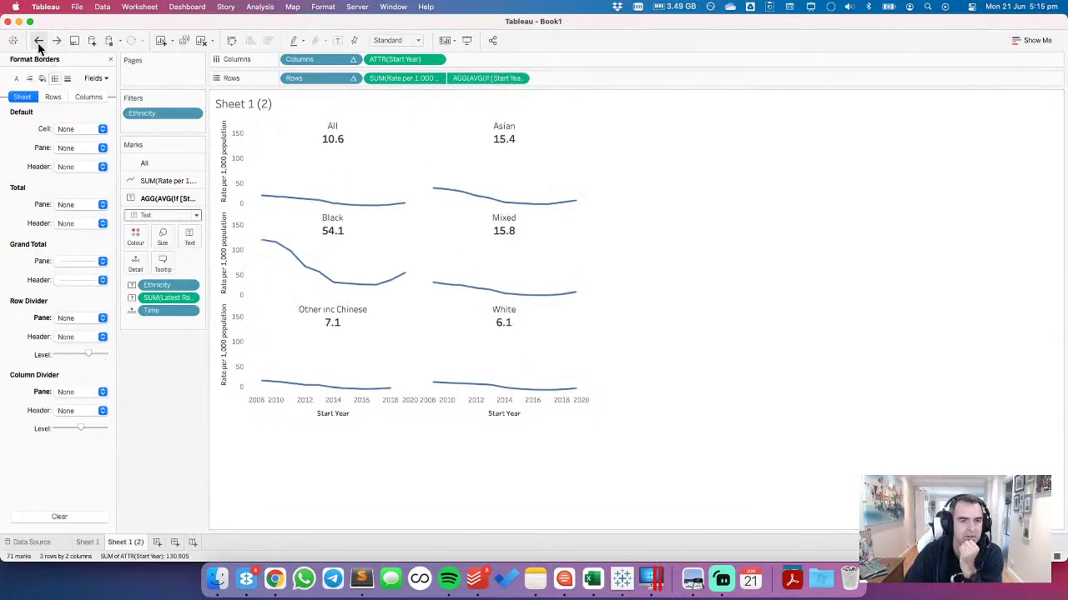
# Step: Clear the row divider and column divider pane settings to restore their default lines
pyautogui.click(50, 324)
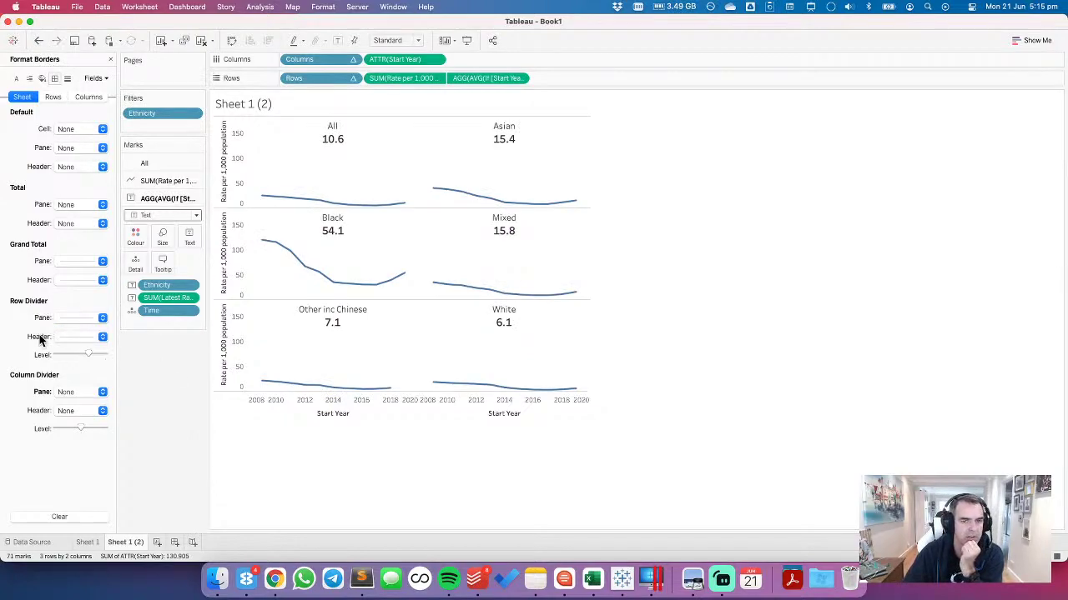
pyautogui.rightClick(42, 392)
pyautogui.click(50, 398)
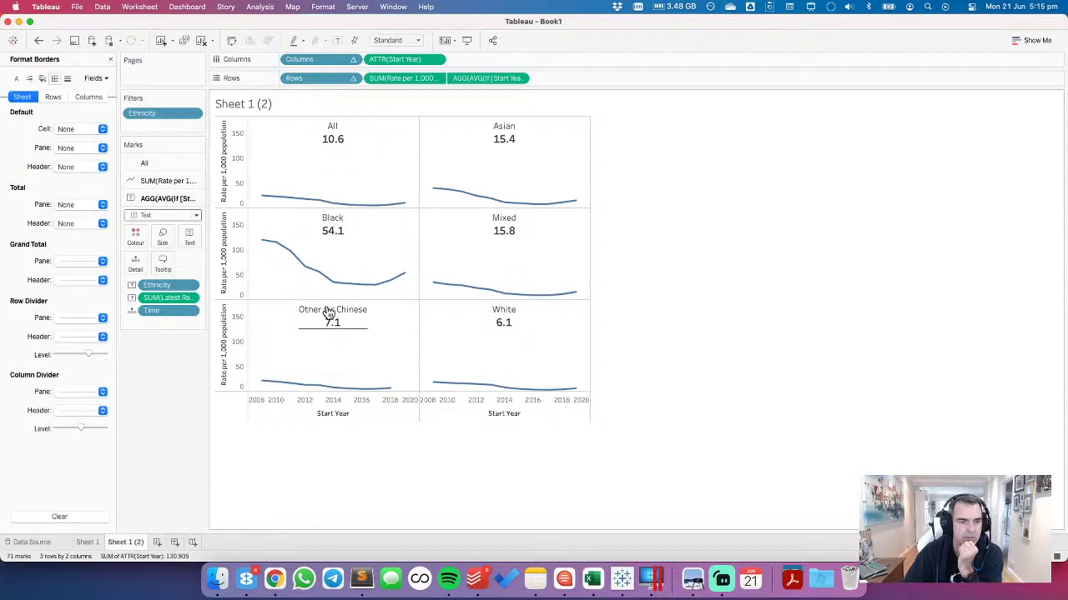
# Step: Change the value returned for Start Year 2014 in the label position calculation to 100
pyautogui.doubleClick(494, 78)
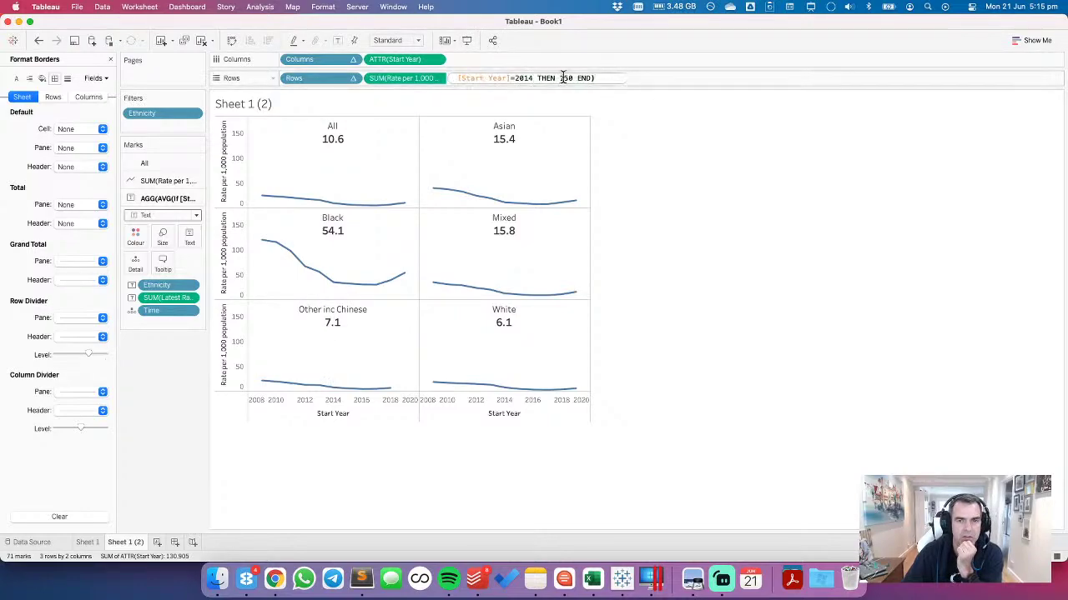
pyautogui.click(571, 78)
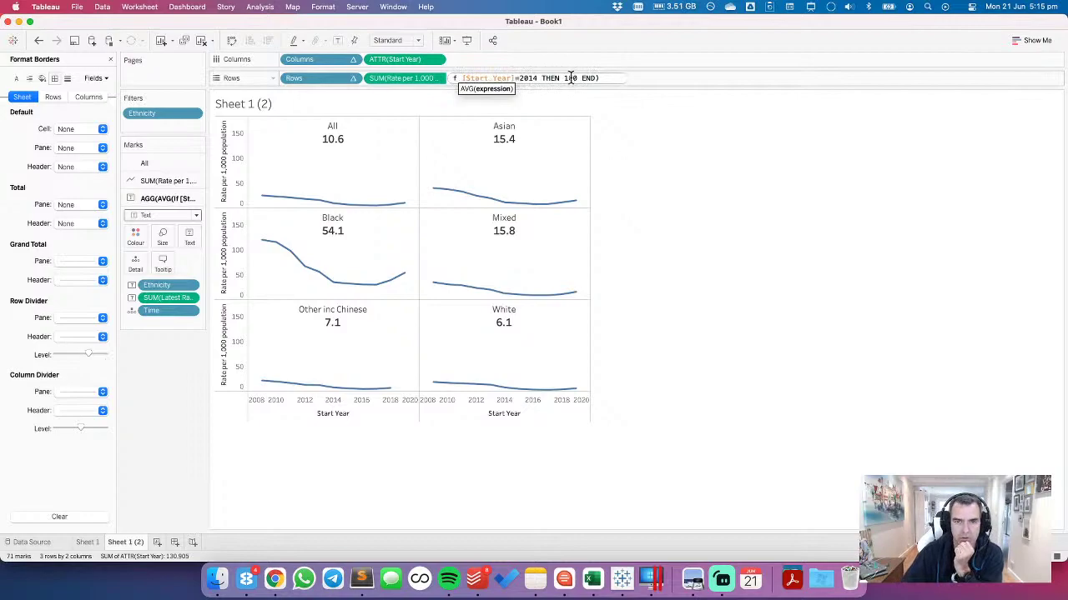
pyautogui.click(612, 77)
pyautogui.press('Return')
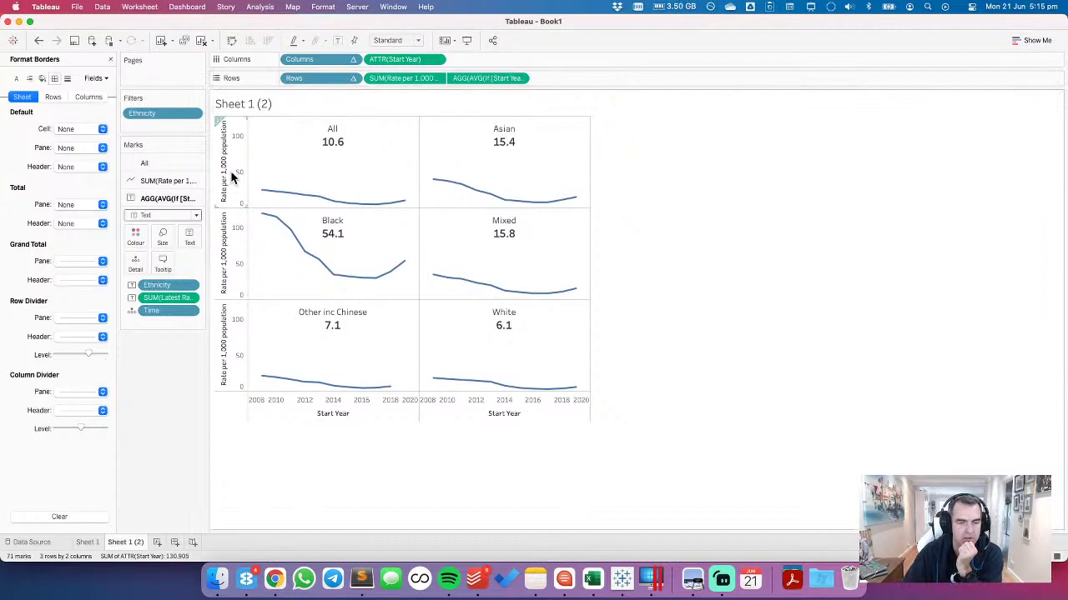
# Step: Close the border formatting and colour all marks by Measure Names
pyautogui.click(110, 59)
pyautogui.click(145, 163)
pyautogui.moveTo(41, 159); pyautogui.dragTo(135, 200)
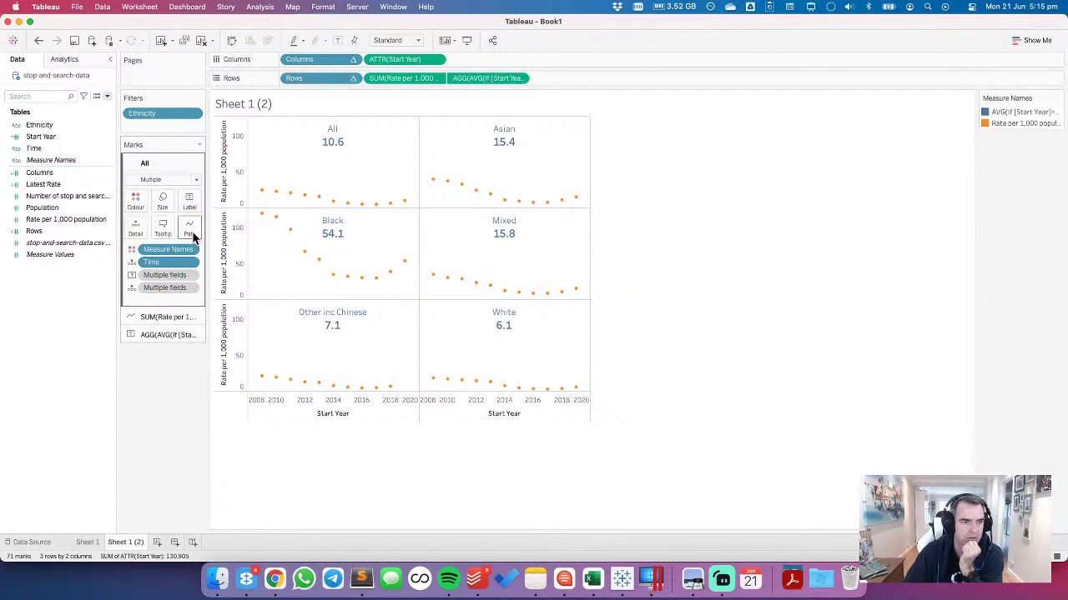
pyautogui.moveTo(166, 249); pyautogui.dragTo(162, 272)
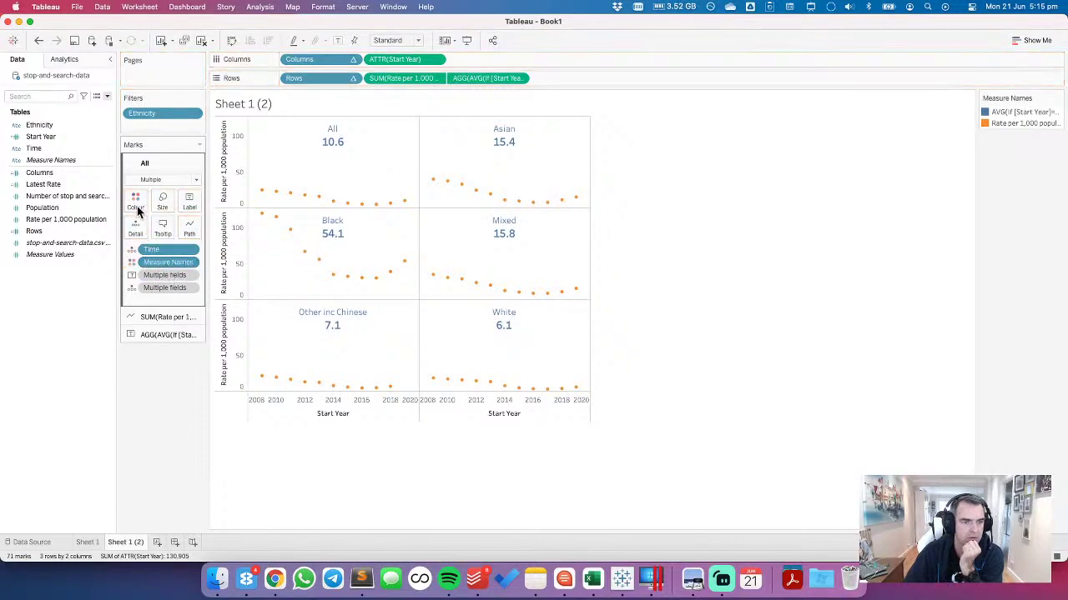
# Step: Assign Time to the path of the rate line marks so each panel's points connect as a line
pyautogui.click(157, 317)
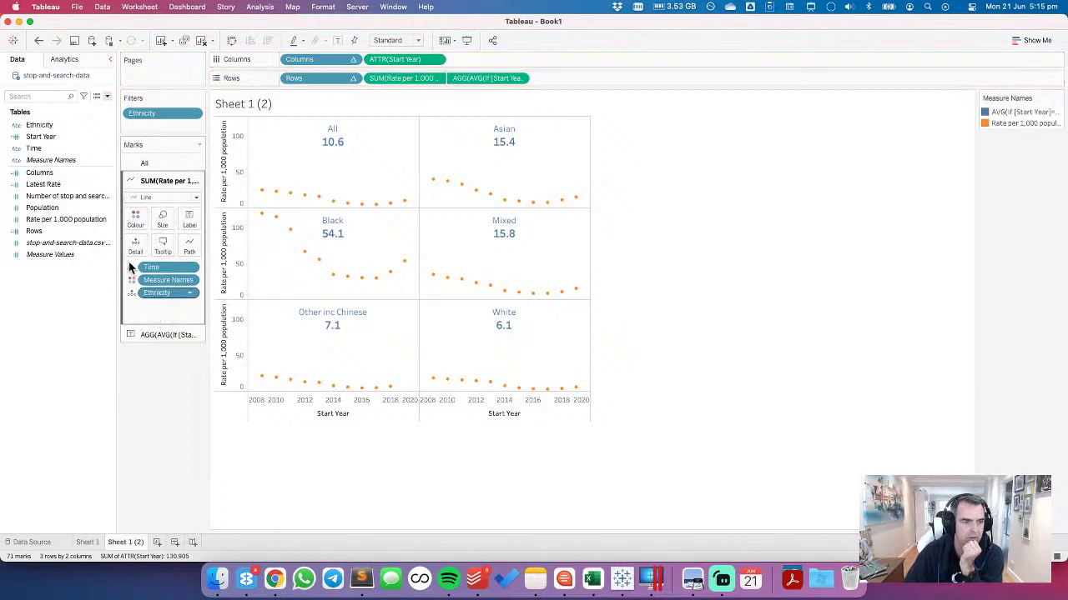
pyautogui.moveTo(174, 282); pyautogui.dragTo(169, 298)
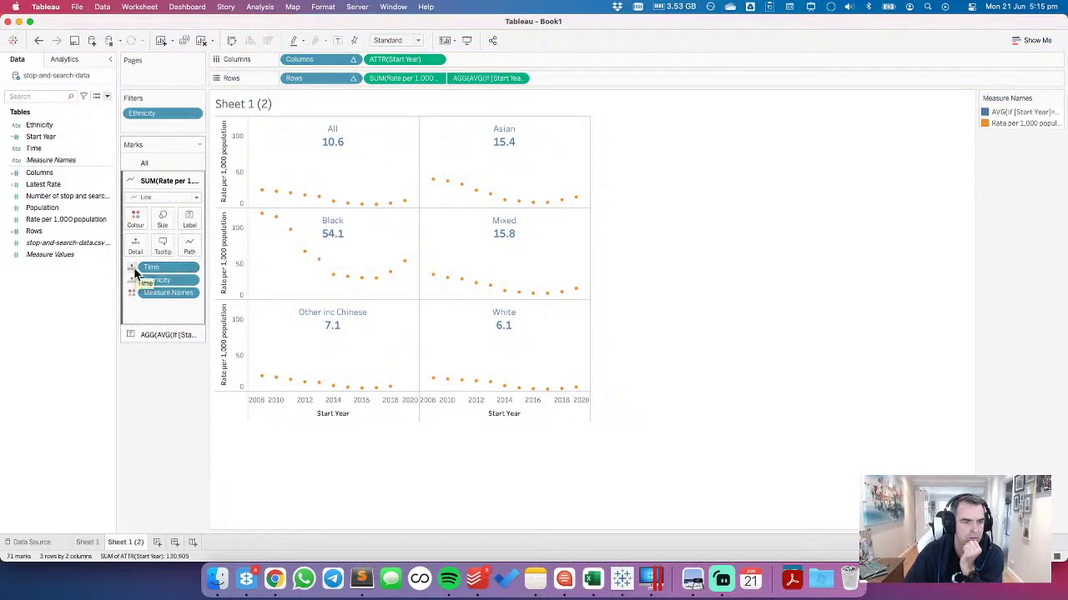
pyautogui.click(132, 281)
pyautogui.click(157, 315)
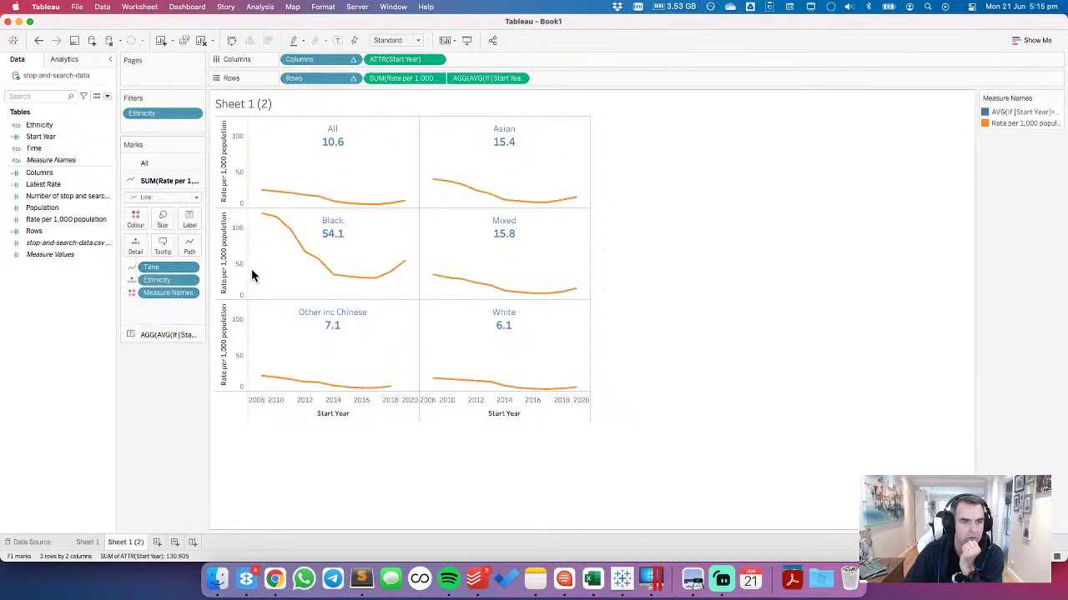
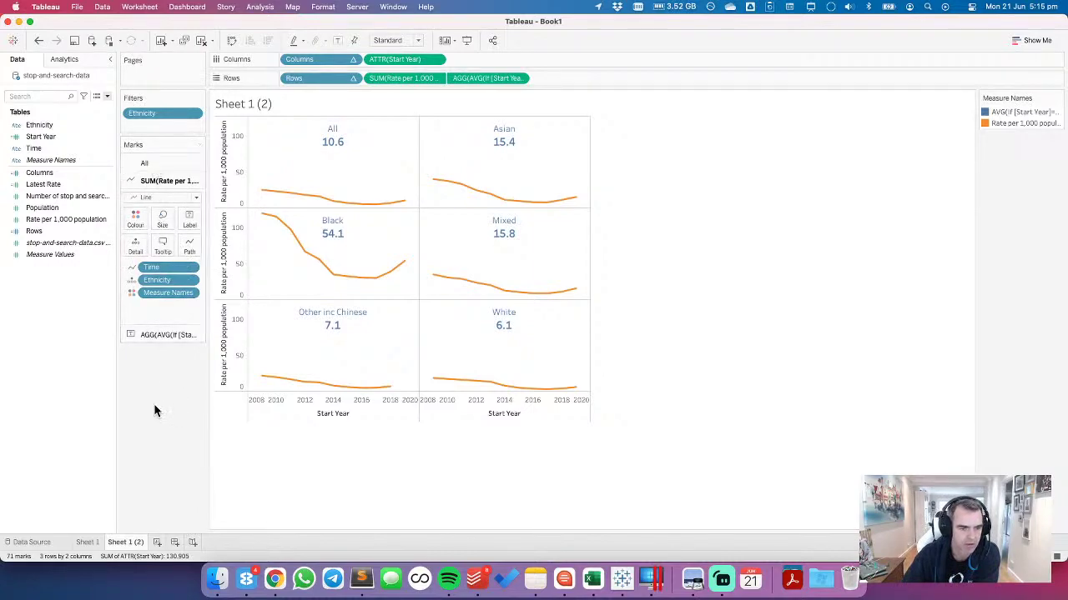
# Step: Duplicate Sheet 1 (2) and, in the copy, replace Start Year on the columns with Time
pyautogui.rightClick(128, 543)
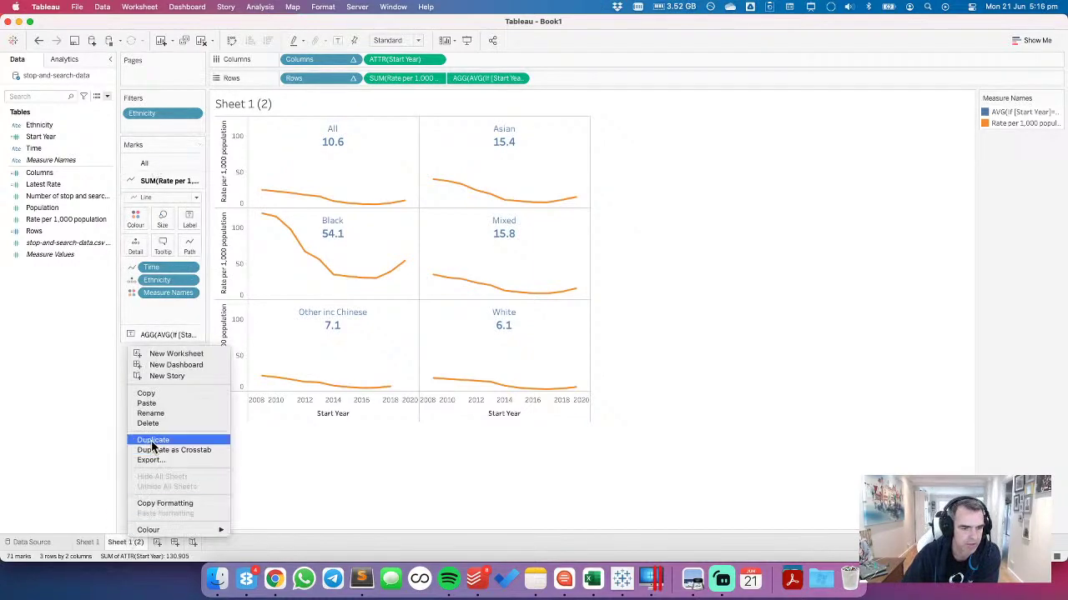
pyautogui.press('Escape')
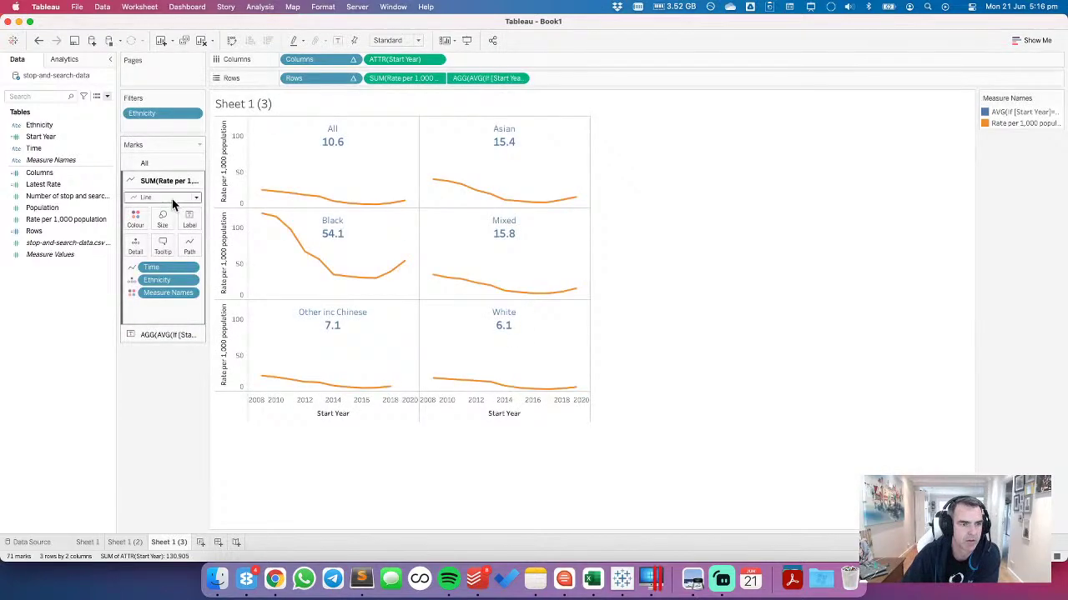
pyautogui.moveTo(396, 60); pyautogui.dragTo(84, 321)
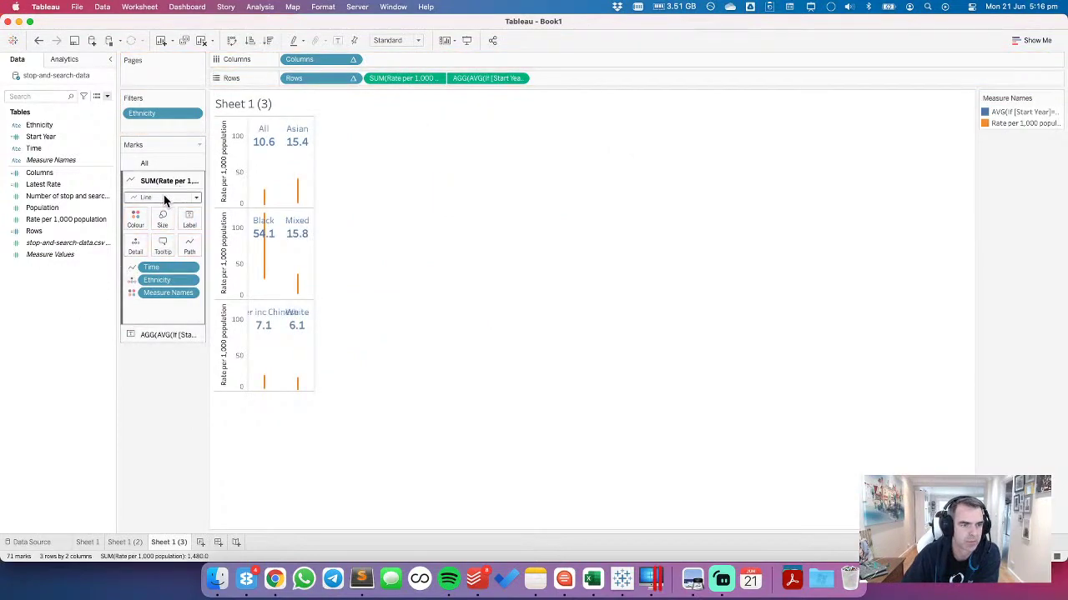
pyautogui.moveTo(159, 269); pyautogui.dragTo(386, 56)
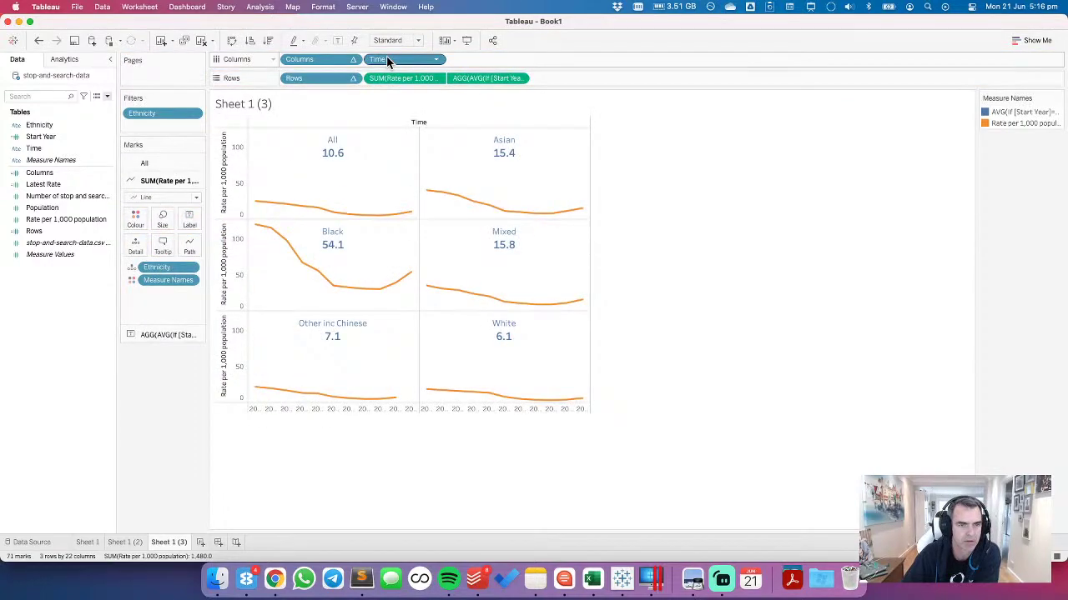
# Step: Change the rate marks to bars and remove the Measure Names colouring from all marks
pyautogui.click(155, 196)
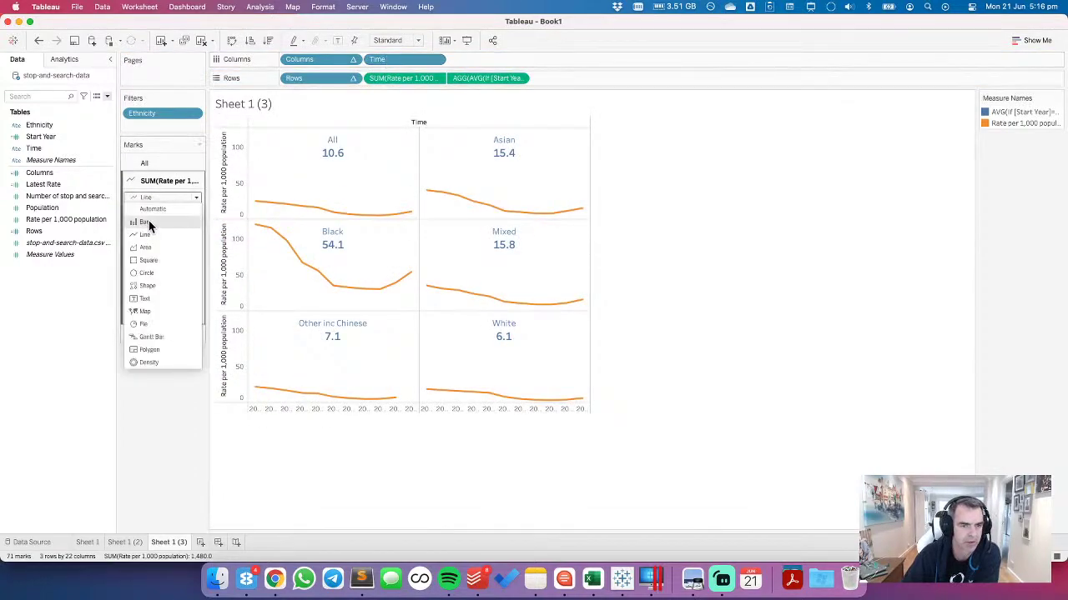
pyautogui.click(148, 221)
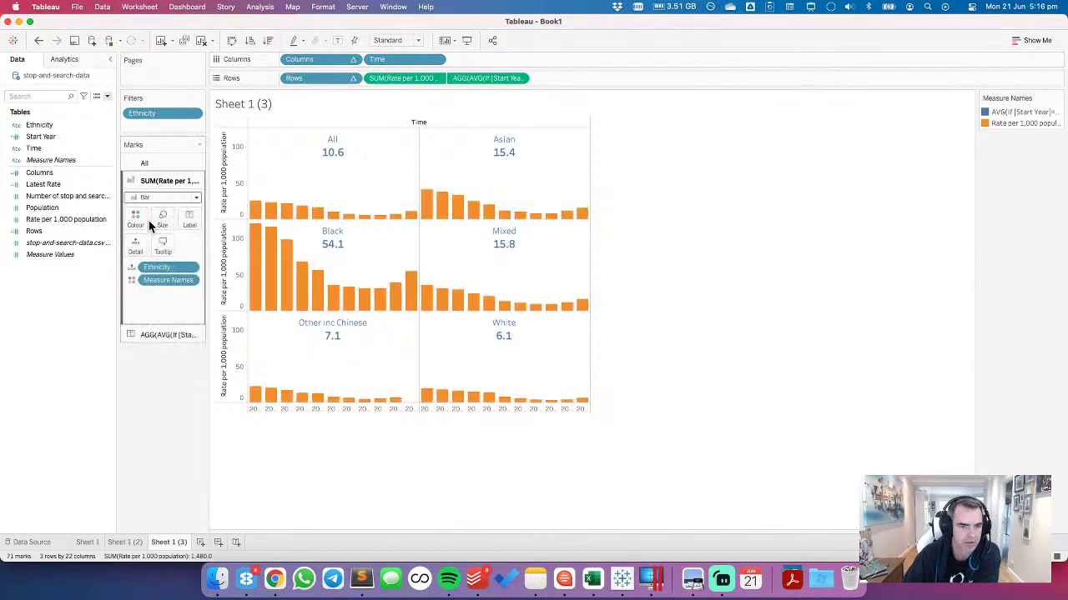
pyautogui.click(151, 165)
pyautogui.moveTo(155, 266); pyautogui.dragTo(154, 348)
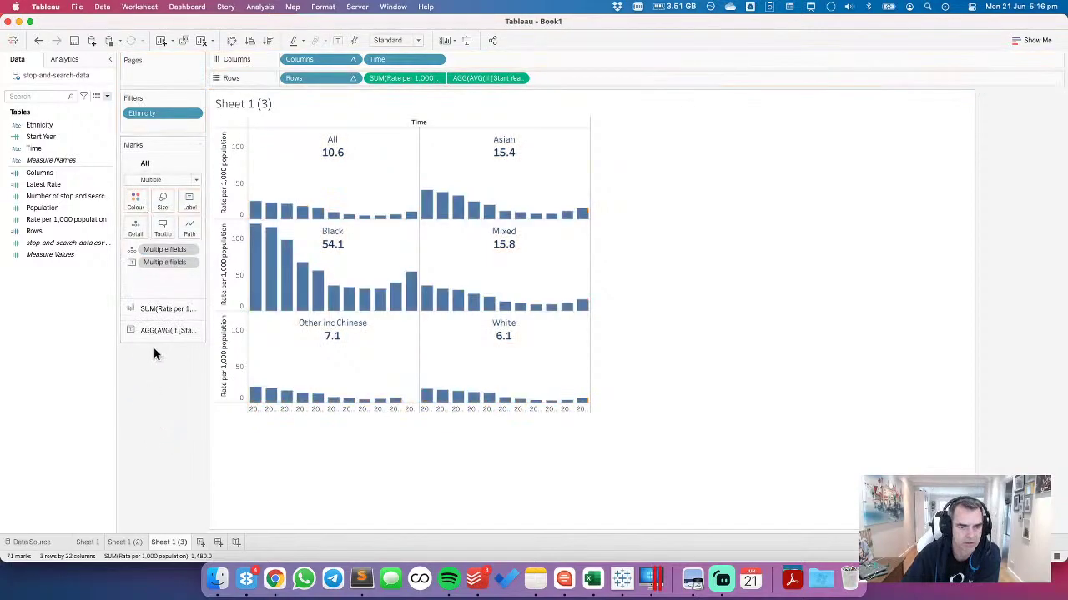
# Step: Set the border of the rate bars to None
pyautogui.click(156, 306)
pyautogui.click(135, 218)
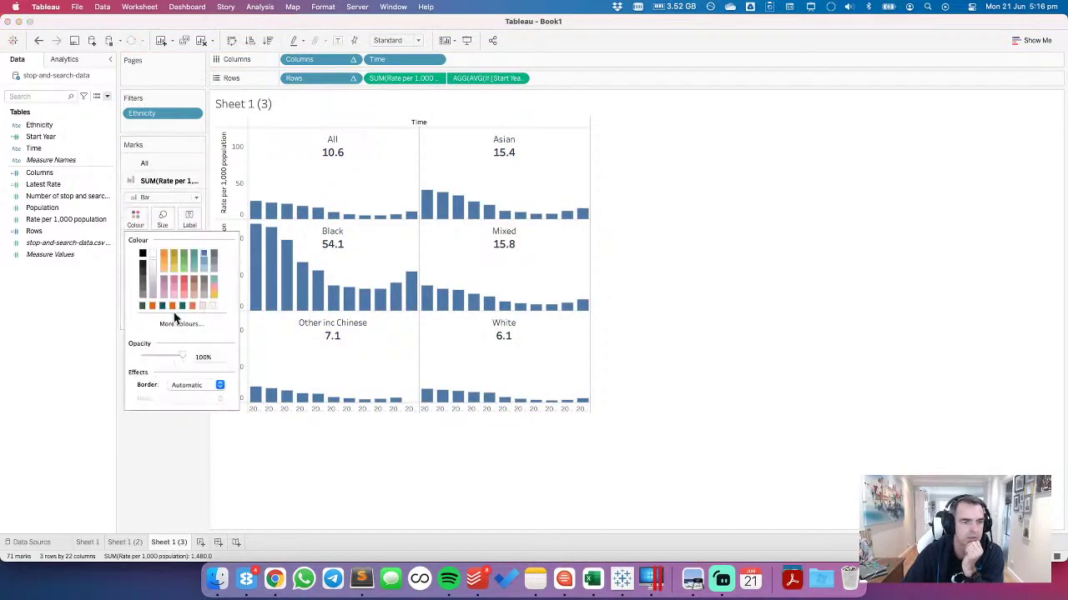
pyautogui.click(196, 385)
pyautogui.click(211, 423)
pyautogui.click(361, 360)
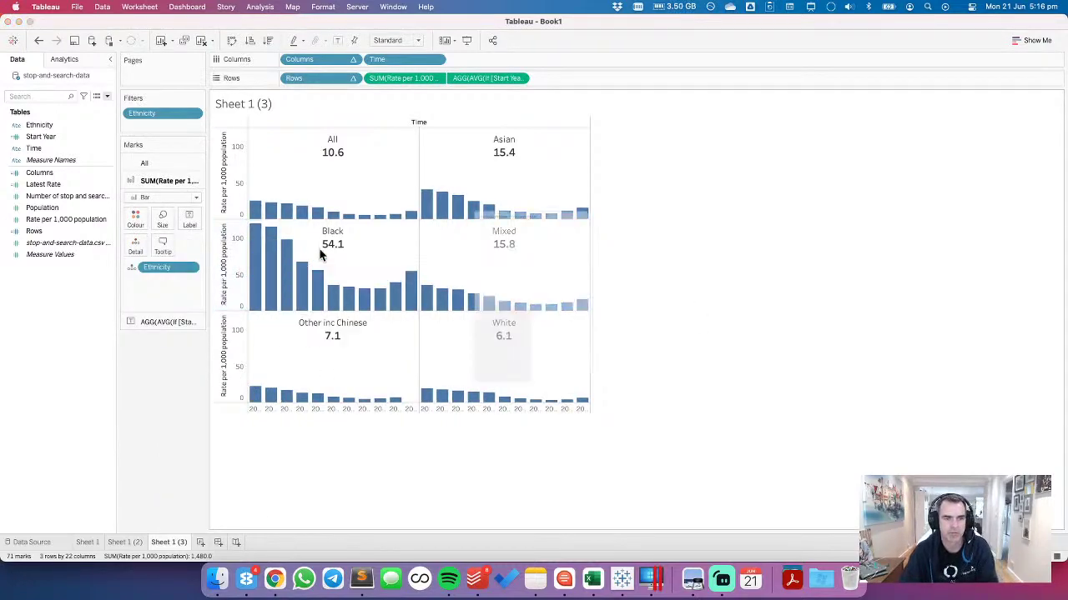
# Step: Set the fixed end of the Rate per 1,000 population axis to 175 on Sheet 1 (3)
pyautogui.click(429, 225)
pyautogui.doubleClick(584, 263)
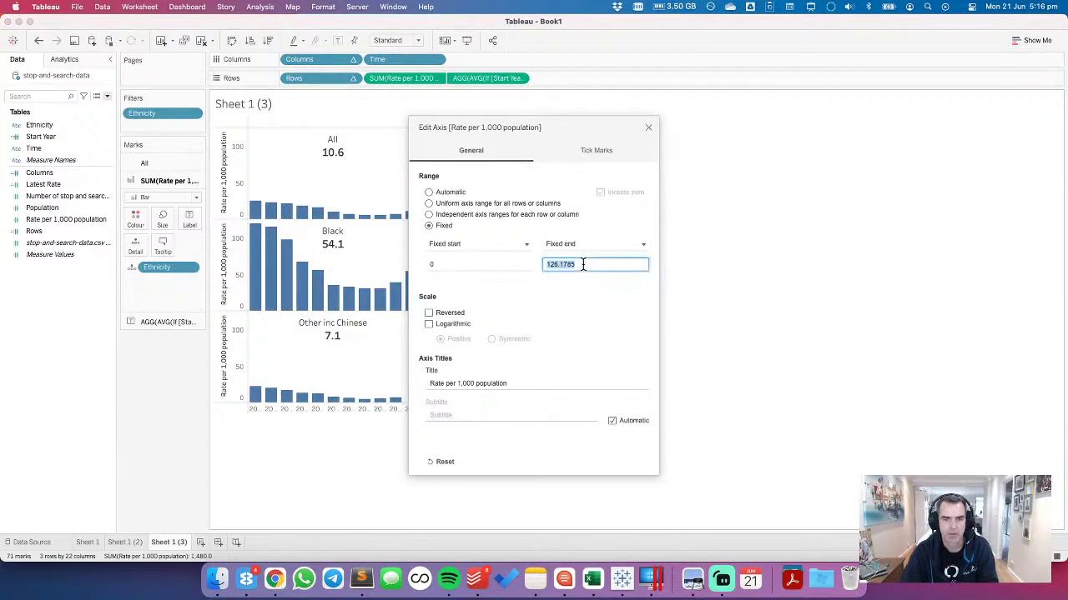
pyautogui.write('175')
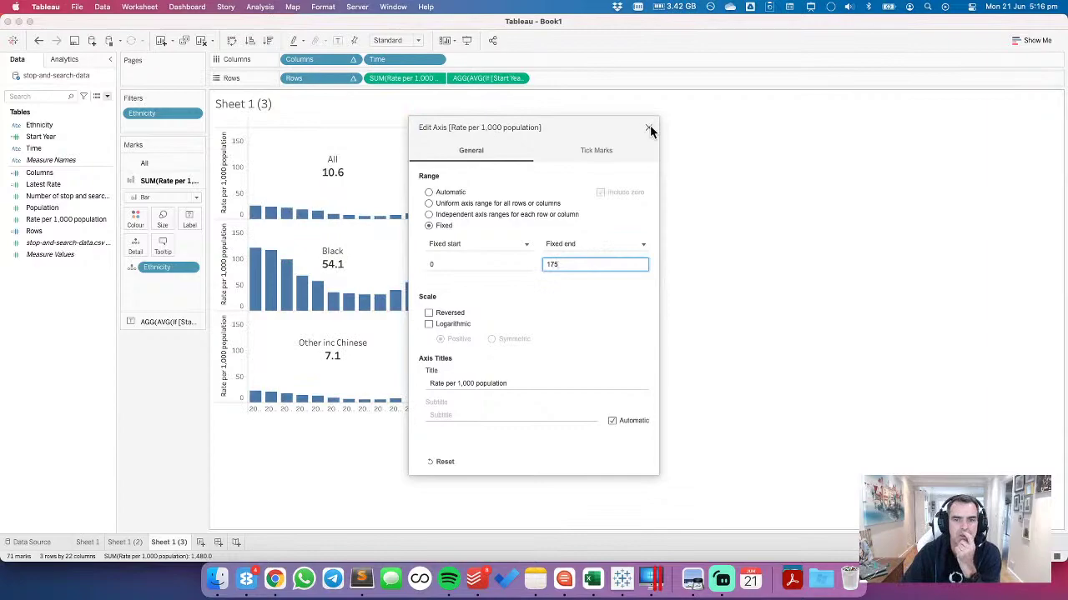
pyautogui.click(649, 129)
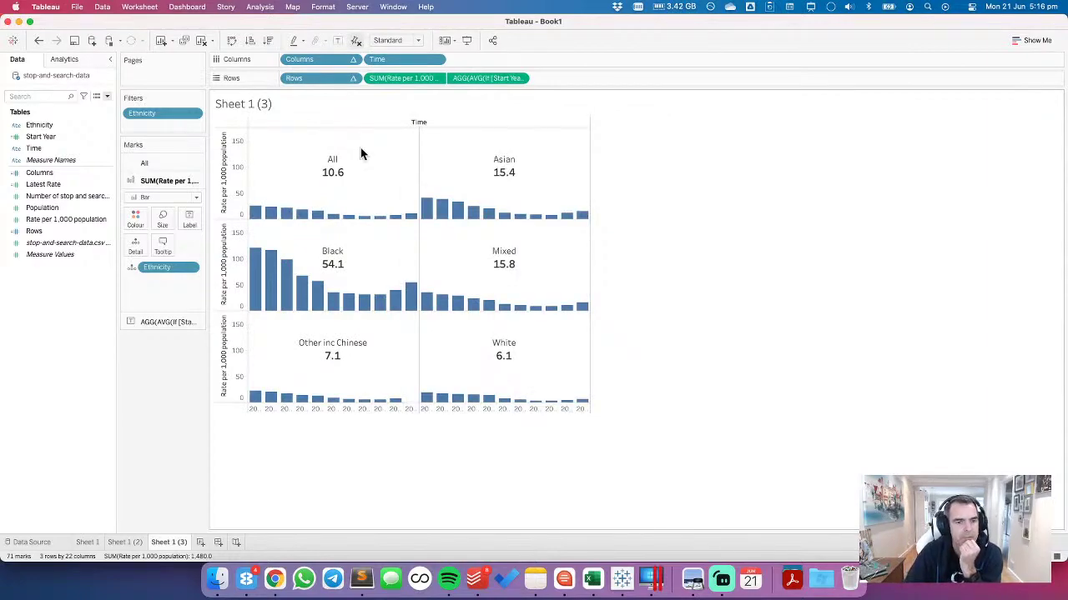
# Step: Try showing the rates as lines instead of bars, and undo it
pyautogui.click(148, 198)
pyautogui.click(146, 233)
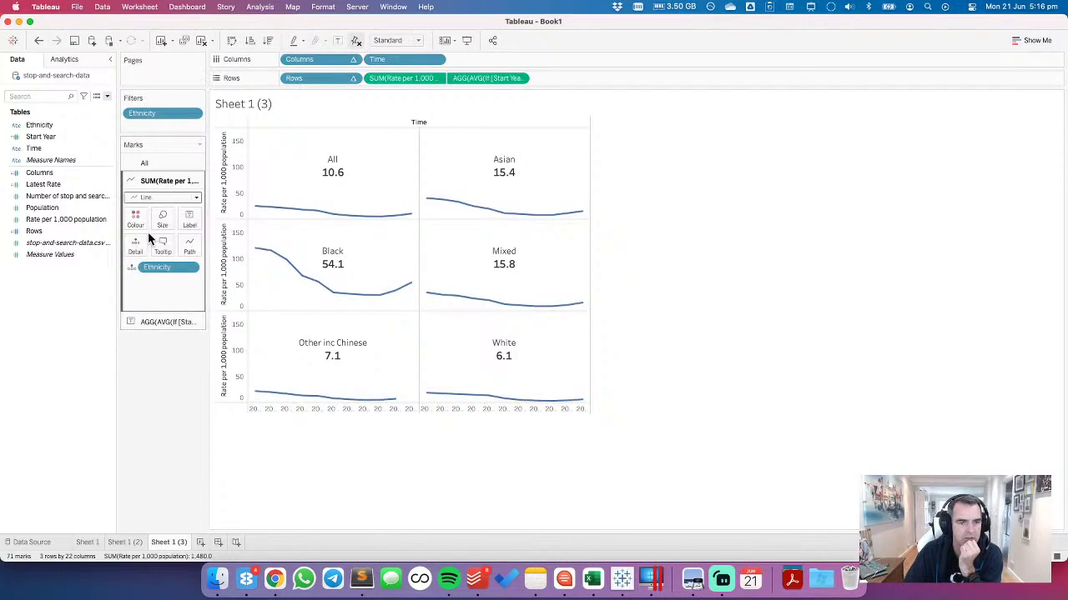
pyautogui.click(38, 40)
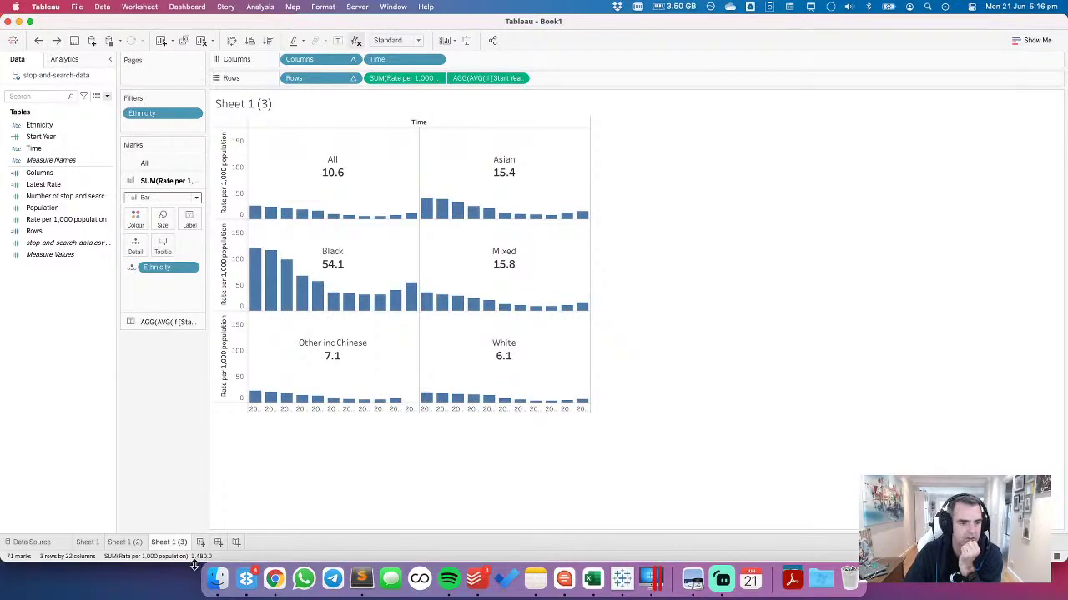
# Step: On Sheet 1 (2), fix the Rate per 1,000 population axis range with an end of 175
pyautogui.click(135, 543)
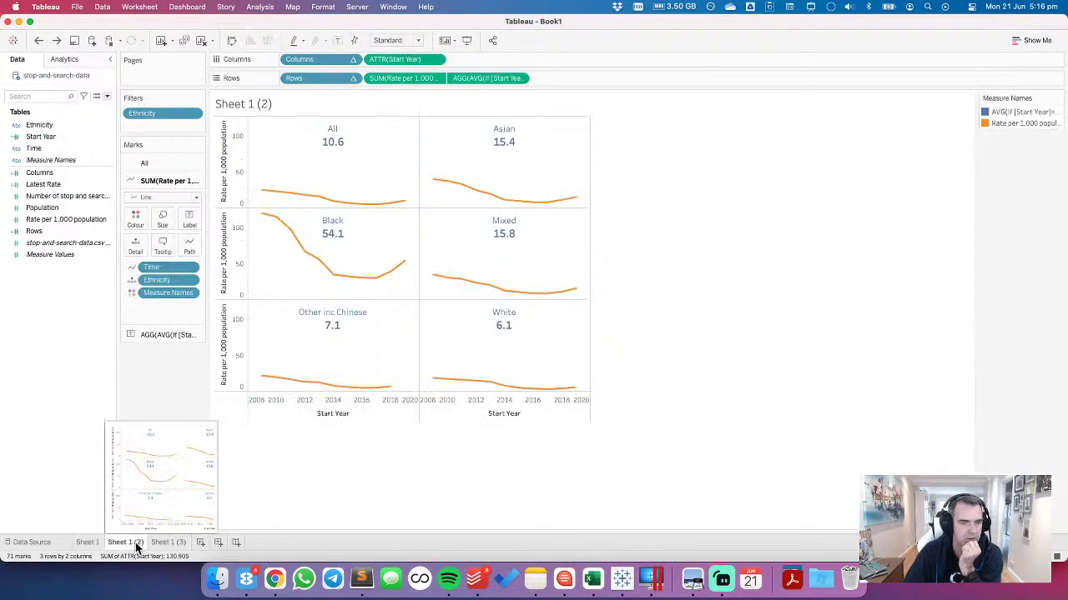
pyautogui.doubleClick(241, 196)
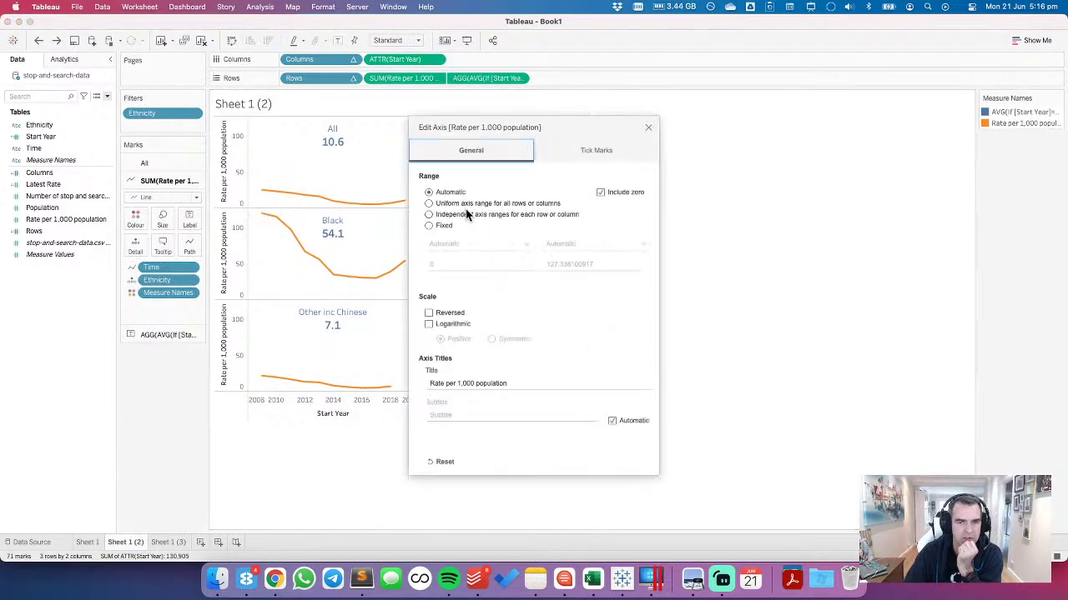
pyautogui.click(443, 225)
pyautogui.click(579, 265)
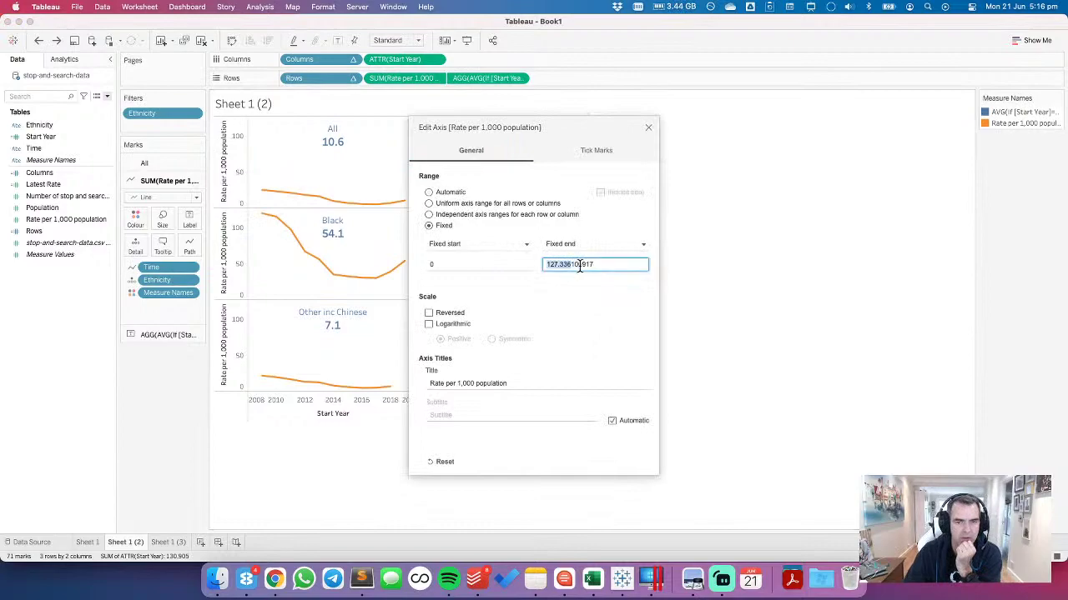
pyautogui.doubleClick(579, 265)
pyautogui.write('17')
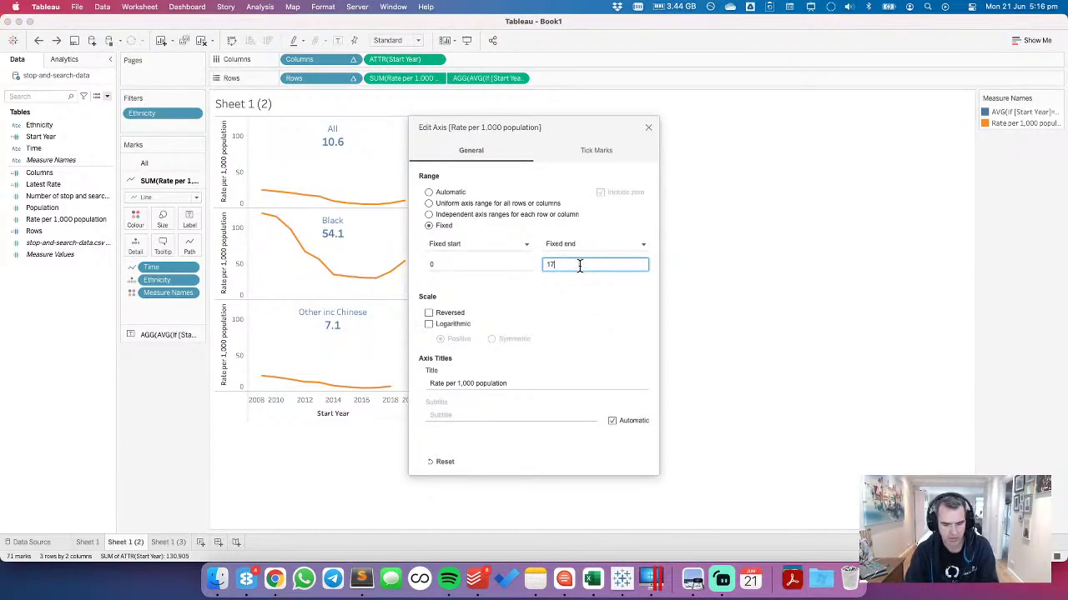
pyautogui.write('5')
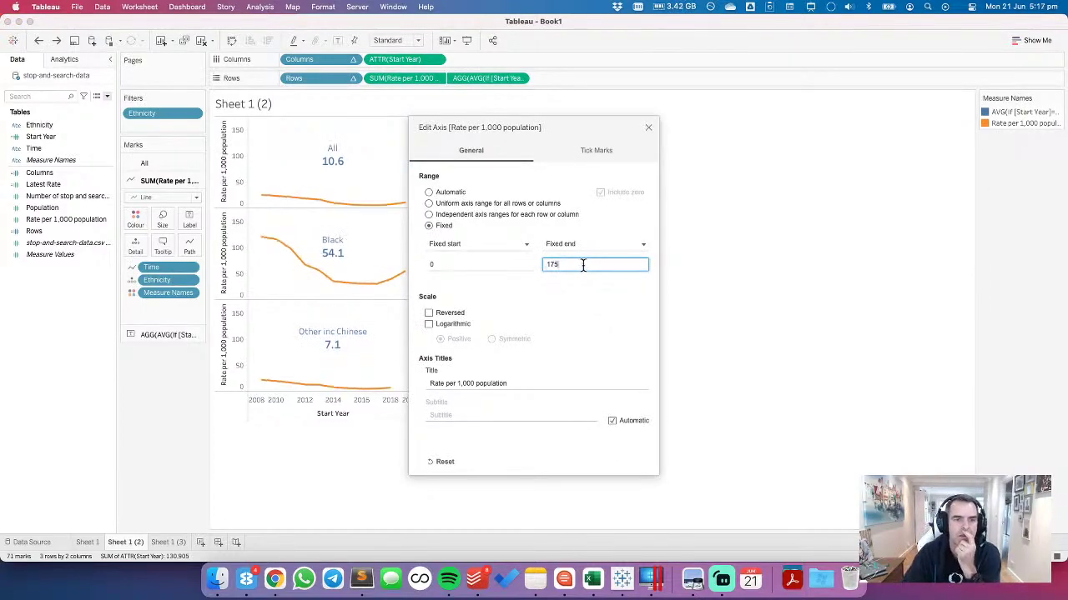
pyautogui.click(648, 129)
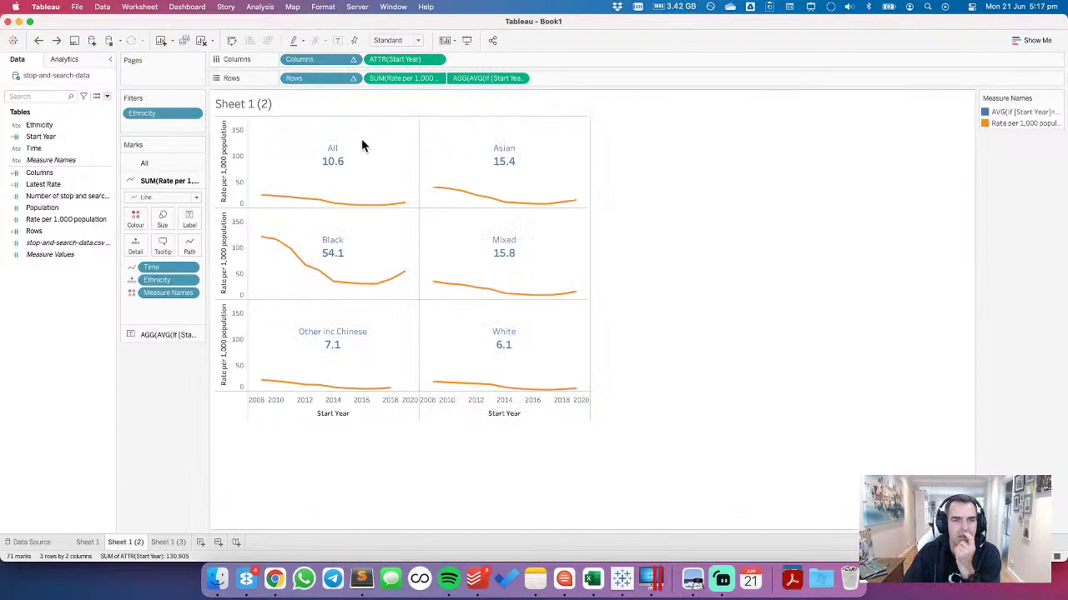
# Step: Remove the Measure Names colouring from all marks on Sheet 1 (2) and colour them dark grey
pyautogui.click(144, 163)
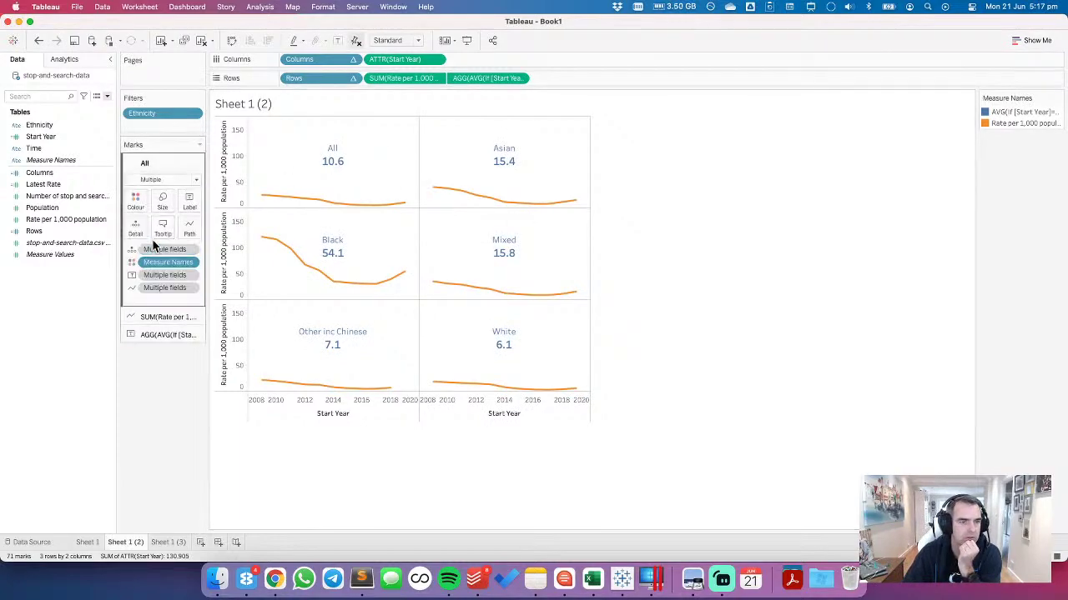
pyautogui.moveTo(164, 262); pyautogui.dragTo(161, 375)
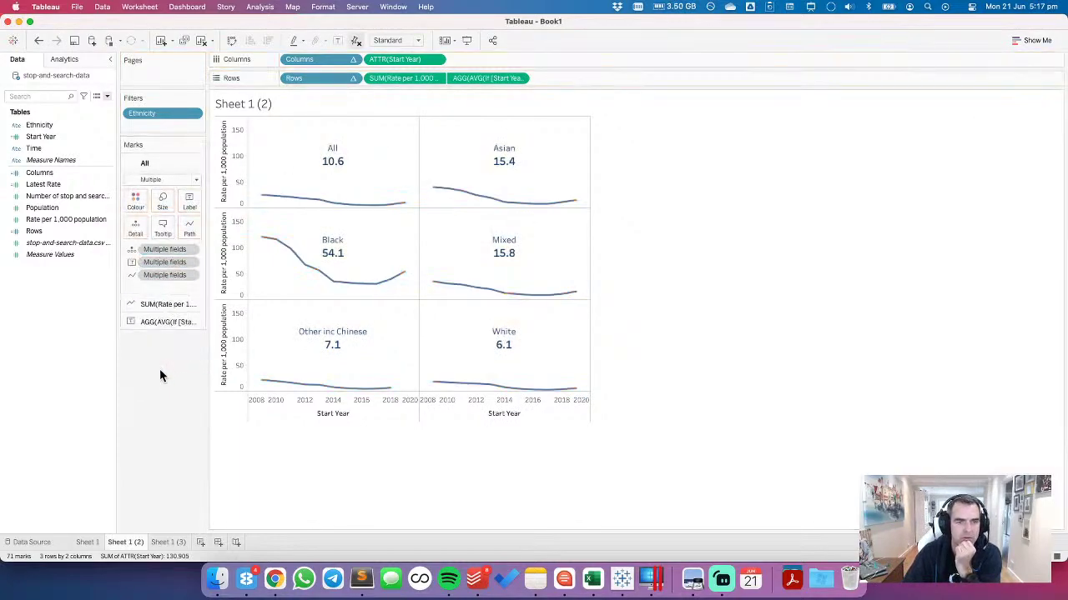
pyautogui.click(135, 200)
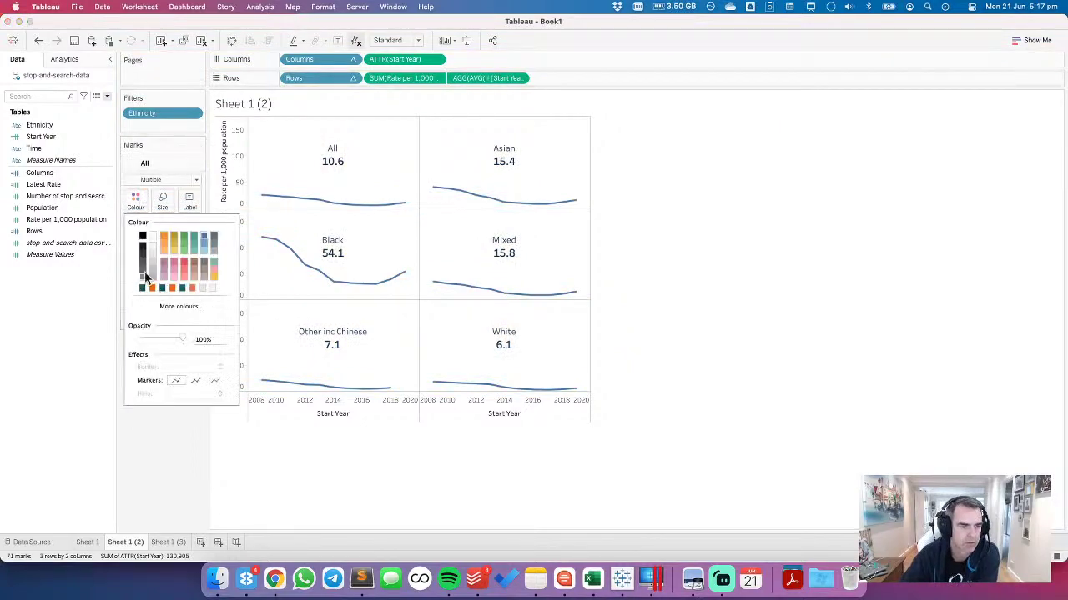
pyautogui.click(144, 264)
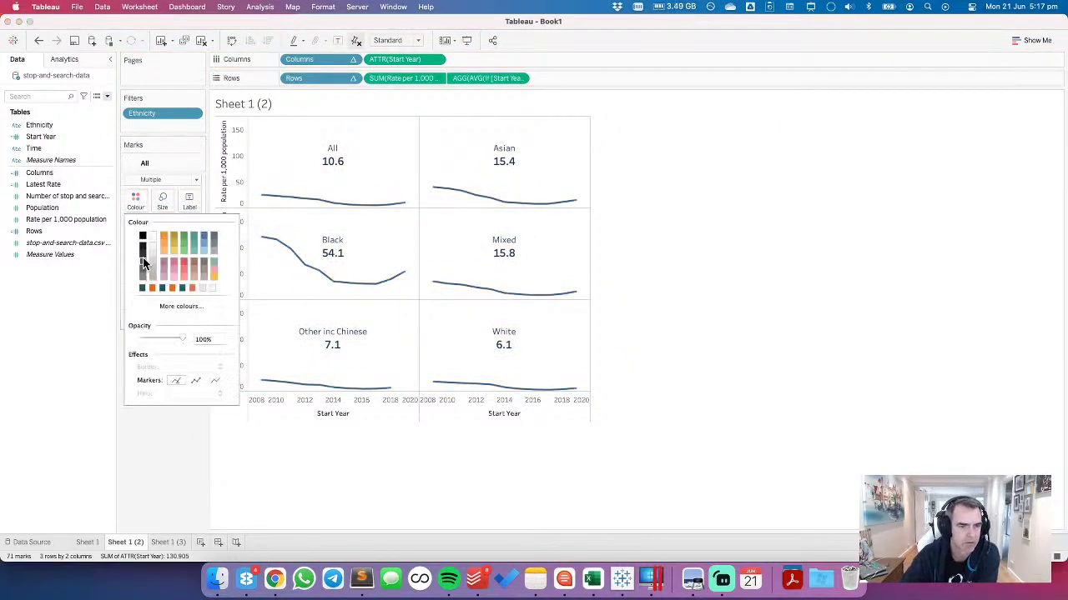
pyautogui.click(155, 459)
# Step: Recolour the rate bars on Sheet 1 (3) to dark grey
pyautogui.click(169, 542)
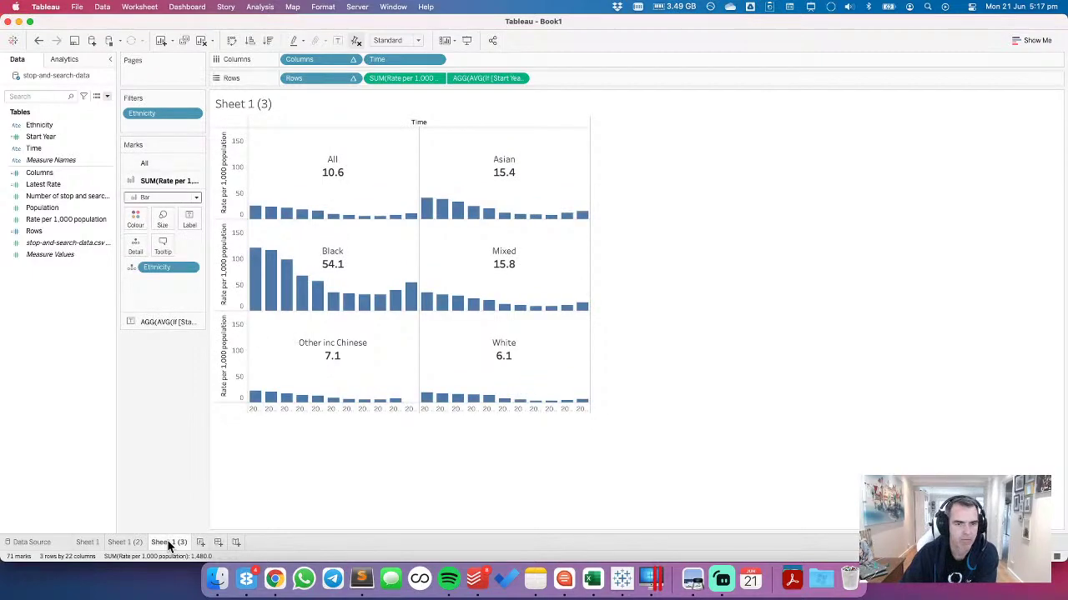
pyautogui.click(136, 219)
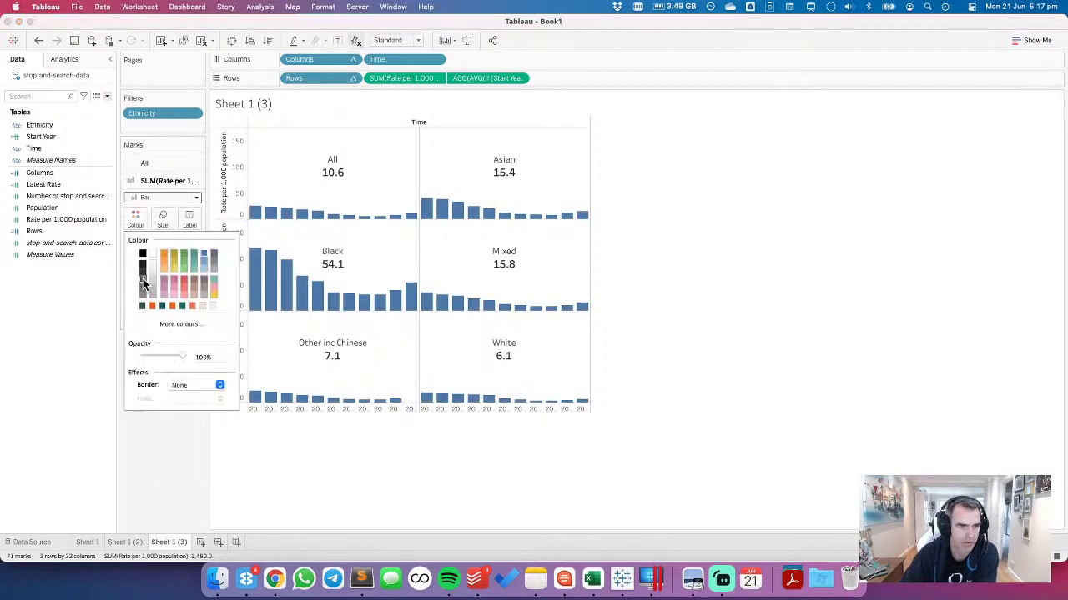
pyautogui.click(142, 281)
pyautogui.click(143, 307)
pyautogui.click(141, 427)
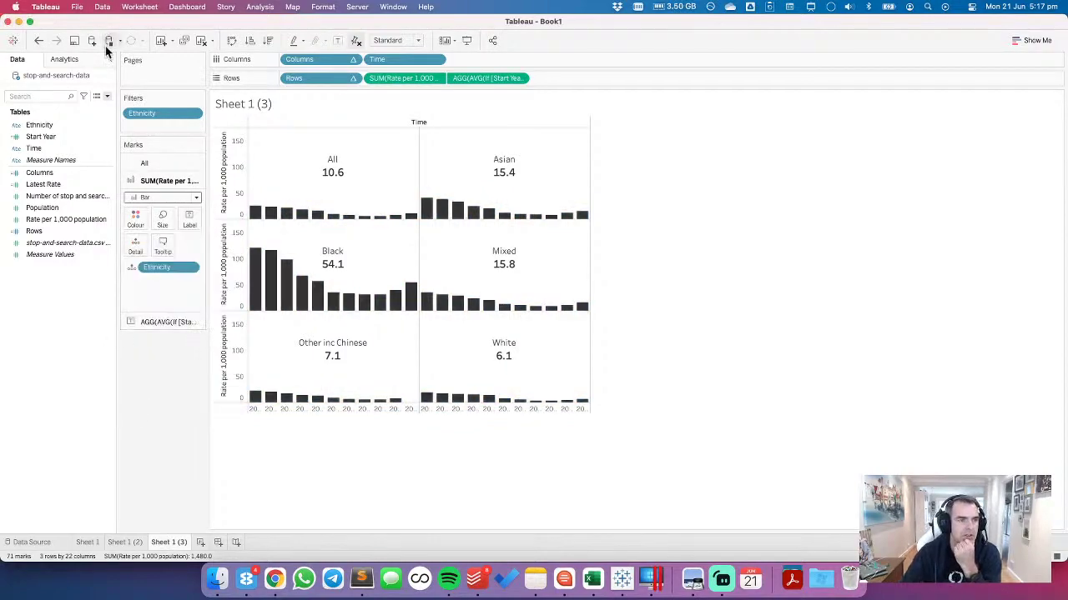
# Step: Remove the Ethnicity filter from Sheet 1 (3) to include every ethnic group
pyautogui.moveTo(152, 116); pyautogui.dragTo(59, 367)
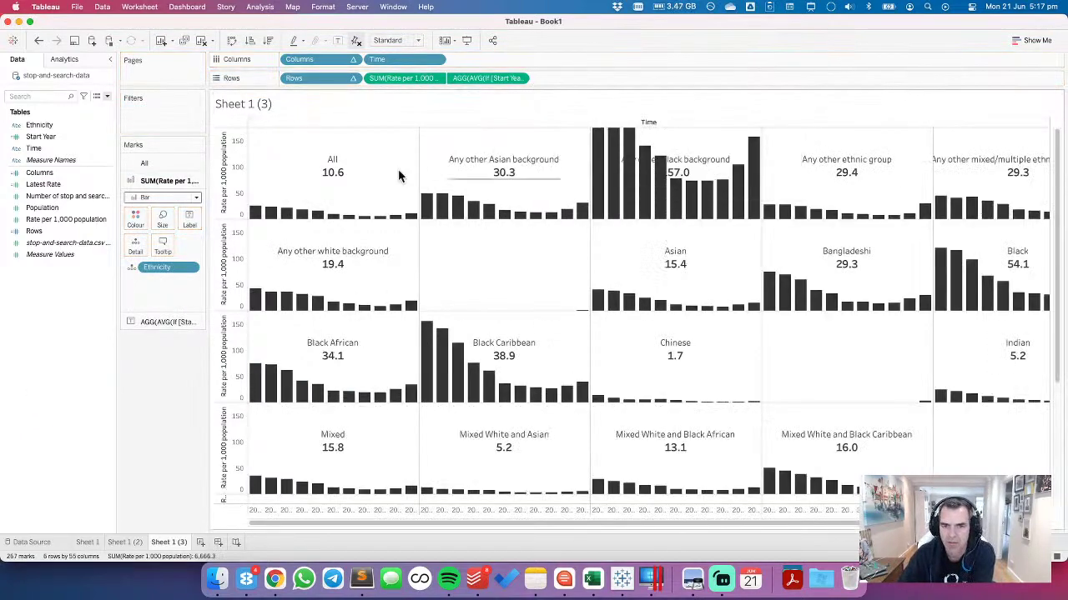
pyautogui.moveTo(605, 166)
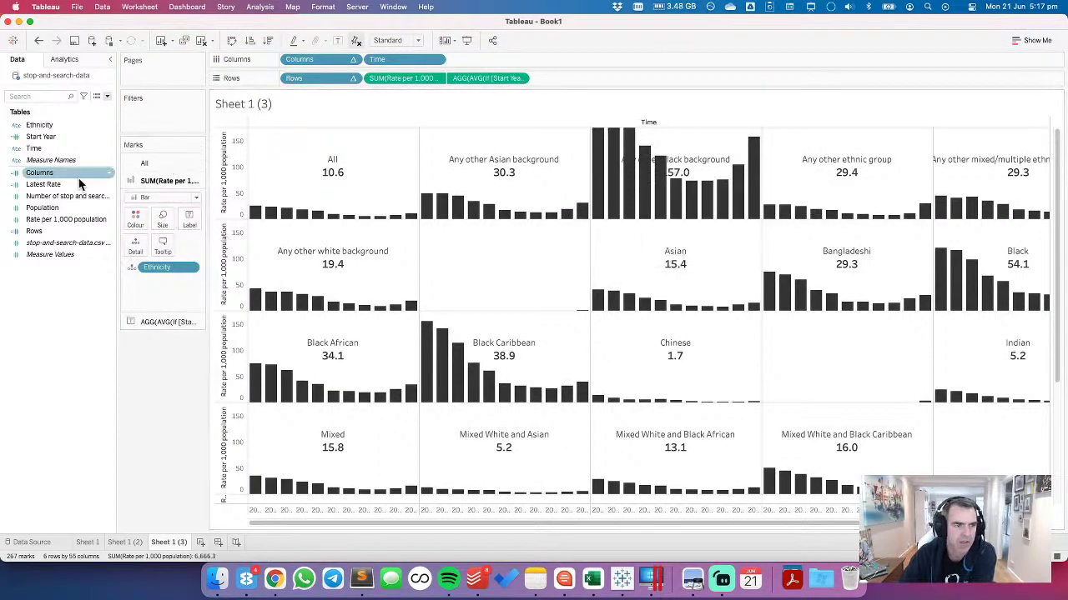
# Step: Undo the Ethnicity filter removal on Sheet 1 (3) and look over the ethnic groups in the GOV.UK rate table in Chrome
pyautogui.click(38, 40)
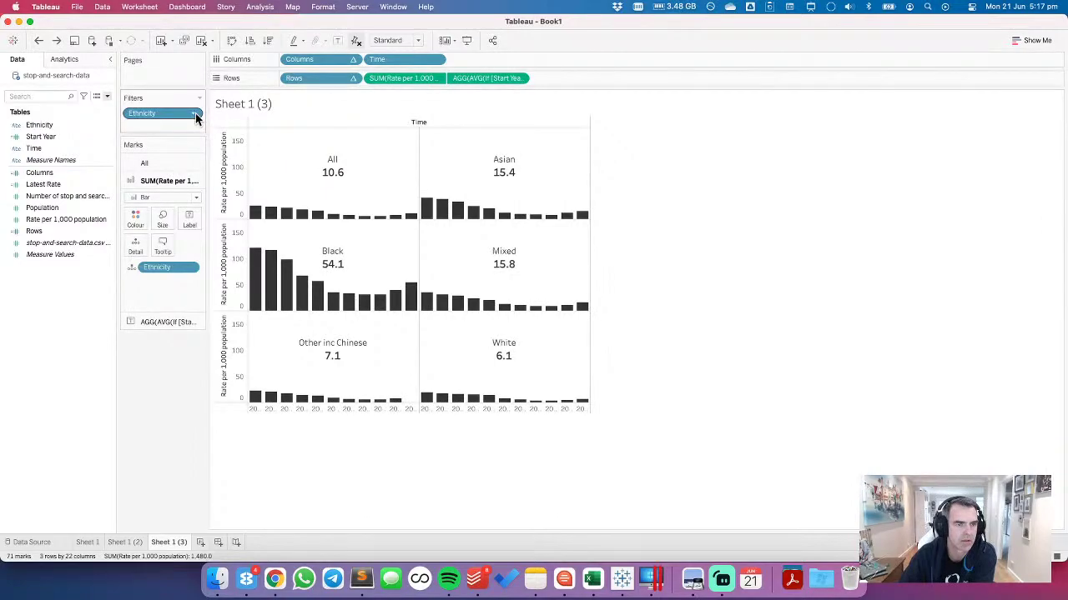
pyautogui.click(274, 578)
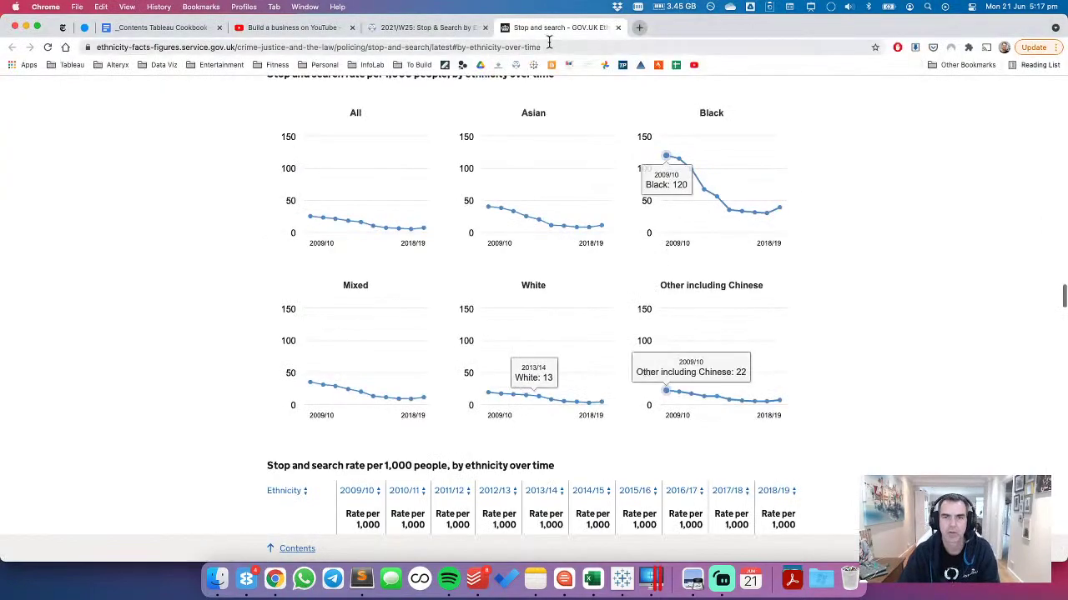
pyautogui.scroll(-10, 562, 367)
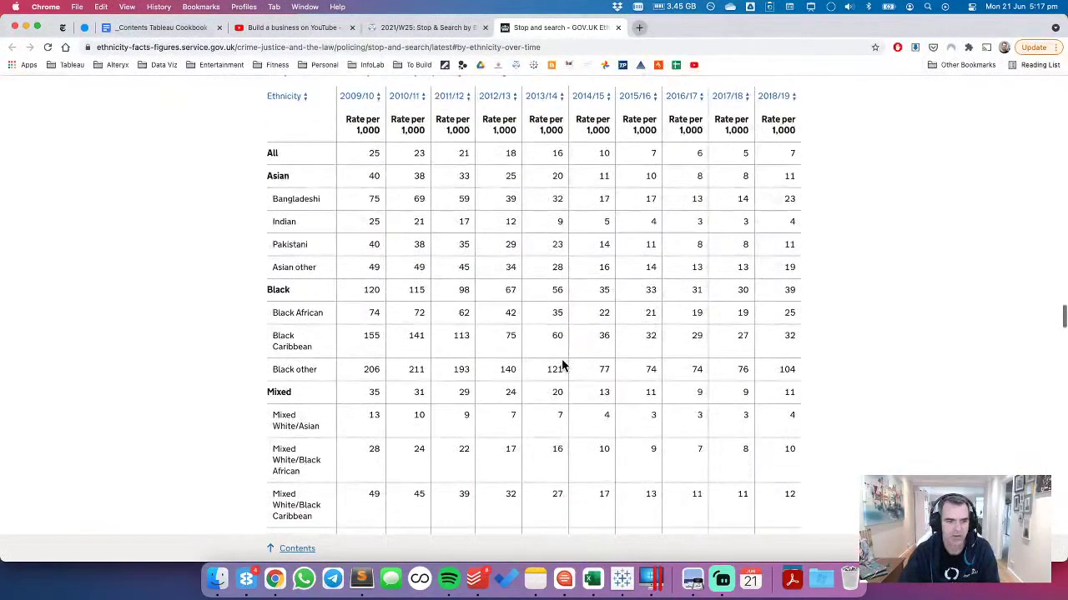
pyautogui.scroll(3, 563, 367)
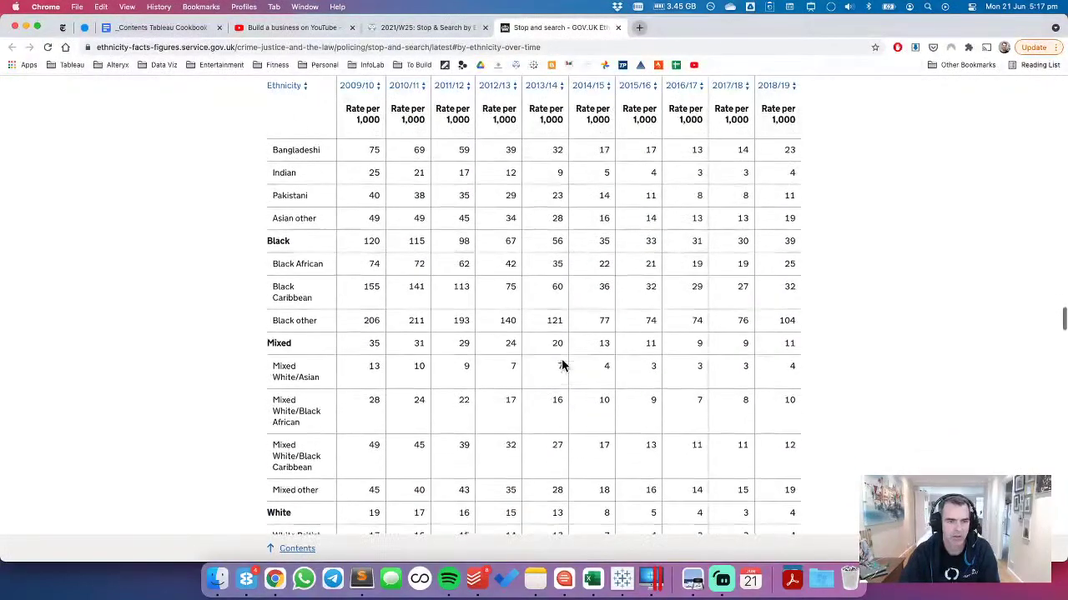
pyautogui.press('super+Tab')
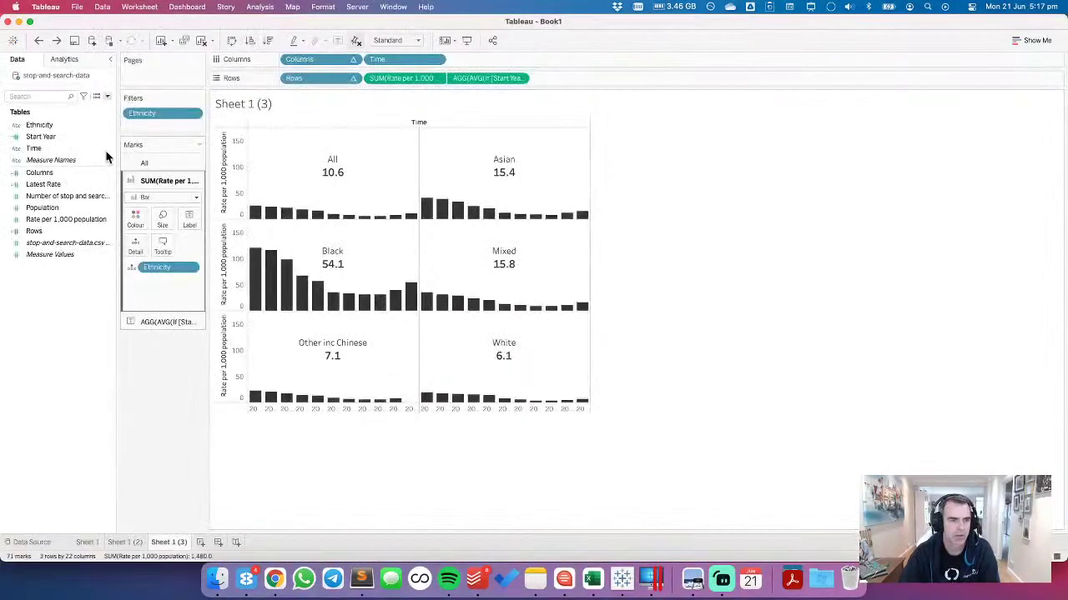
# Step: Compare the value list in the Ethnicity filter with the ethnic groups in the GOV.UK table, leaving the filter selection as it is
pyautogui.click(194, 117)
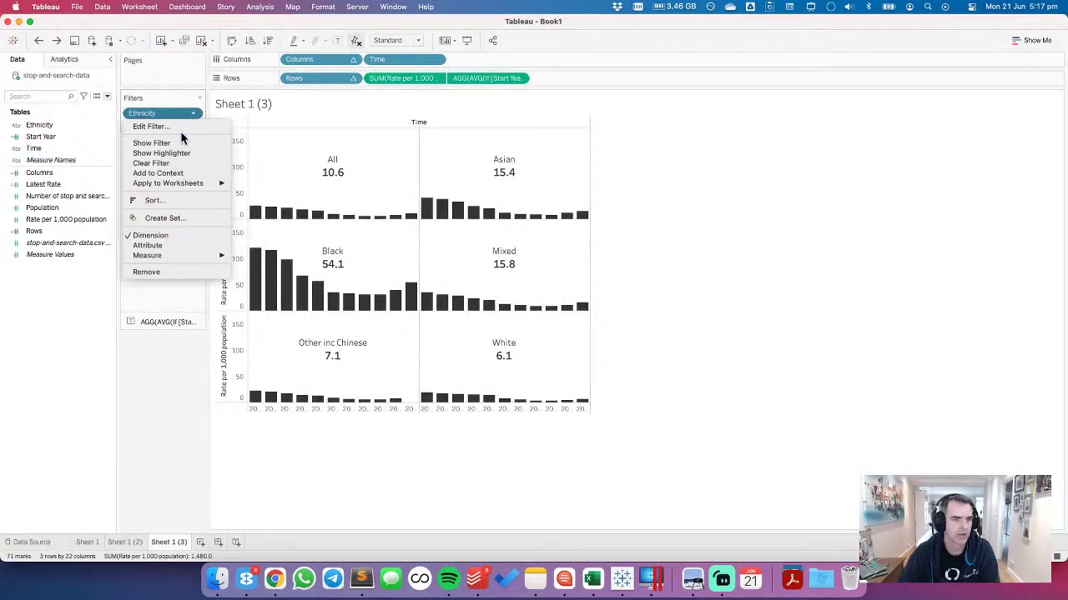
pyautogui.click(180, 126)
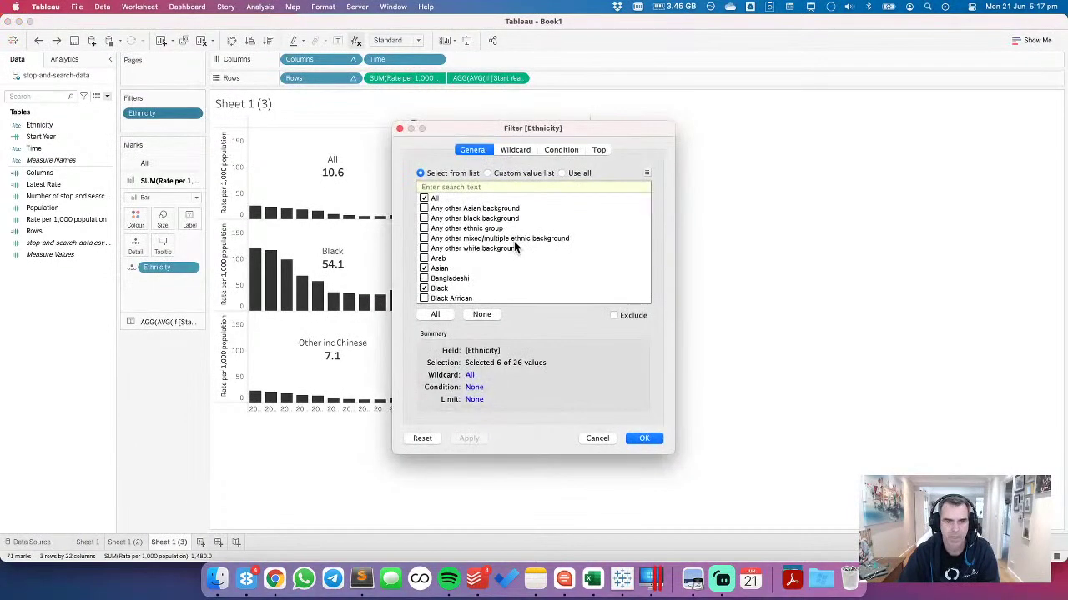
pyautogui.press('super+Tab')
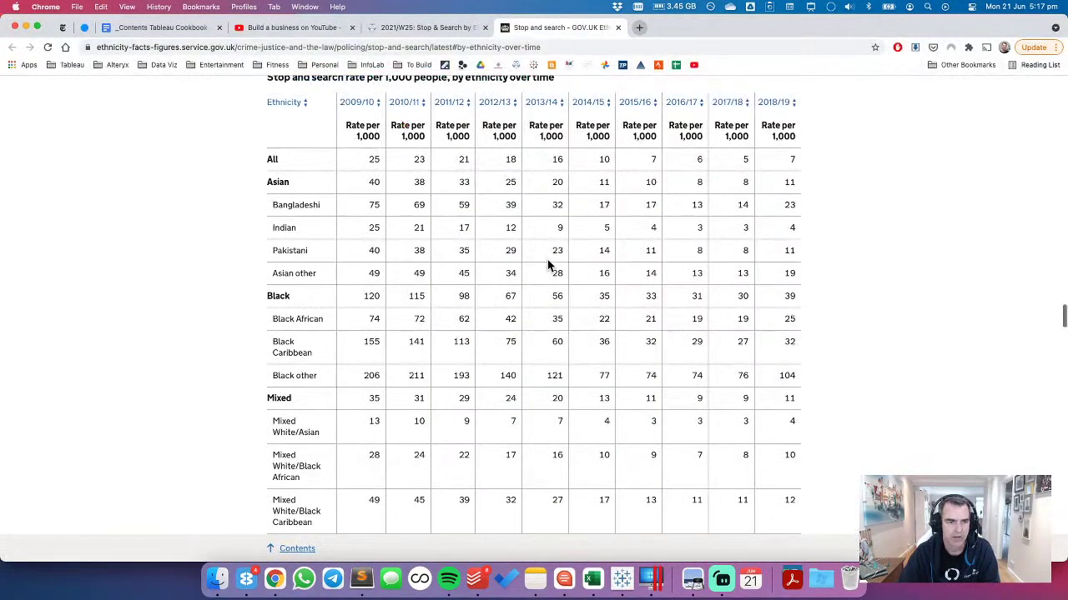
pyautogui.press('super+Tab')
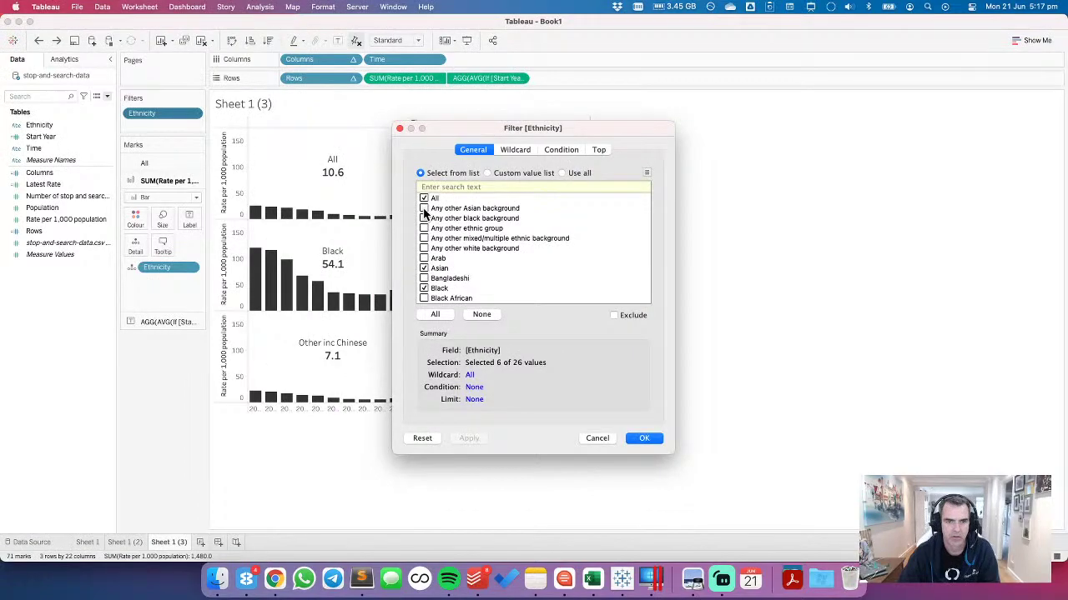
pyautogui.scroll(-2, 467, 280)
pyautogui.scroll(-3, 468, 280)
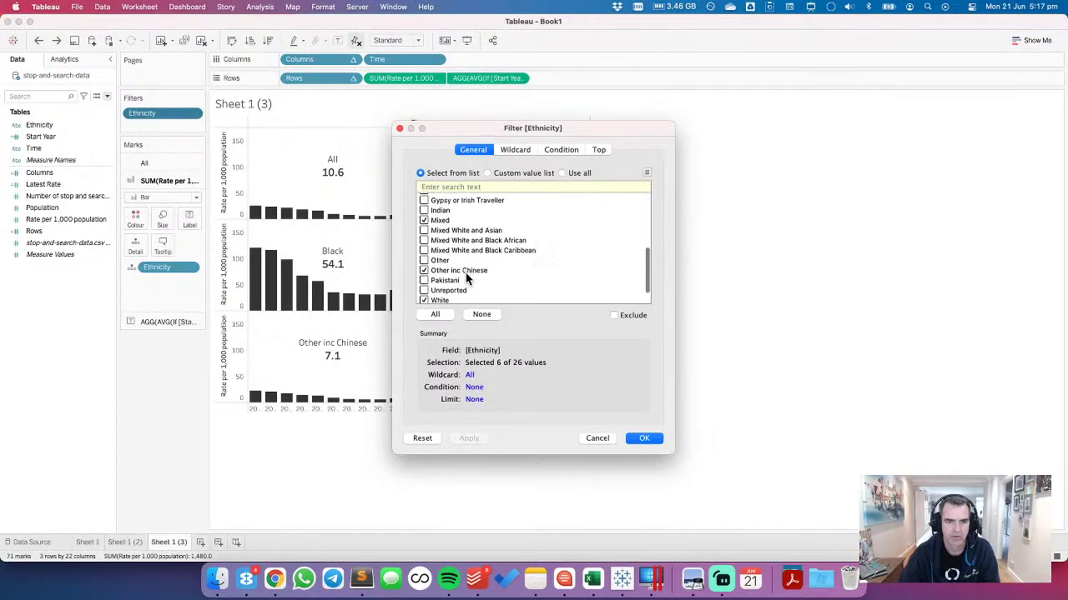
pyautogui.scroll(-2, 466, 281)
pyautogui.press('super+Tab')
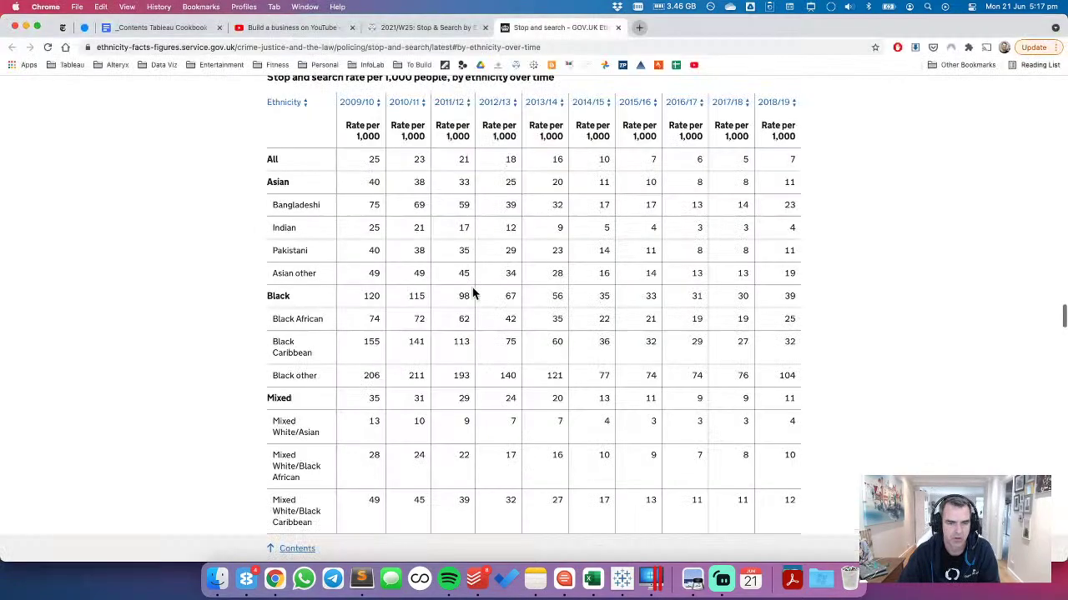
pyautogui.scroll(-5, 476, 295)
pyautogui.scroll(-2, 475, 296)
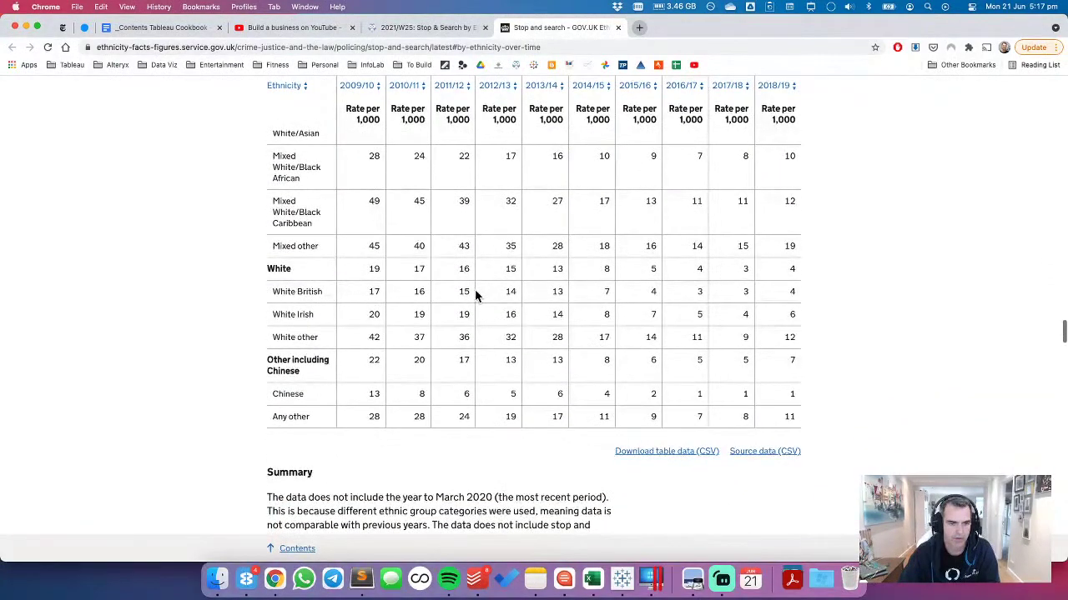
pyautogui.press('super+Tab')
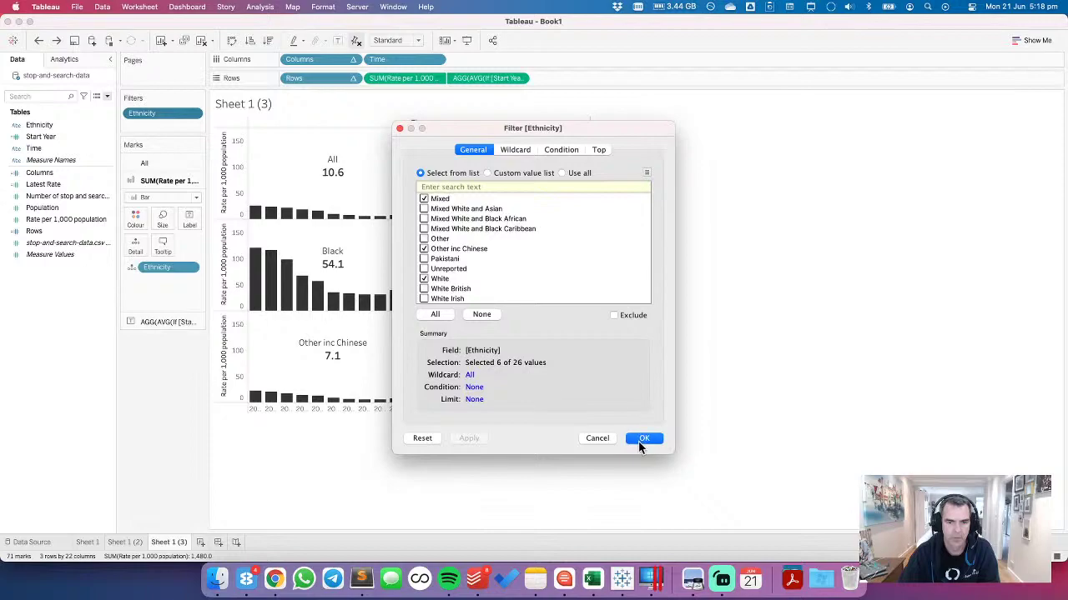
pyautogui.click(591, 443)
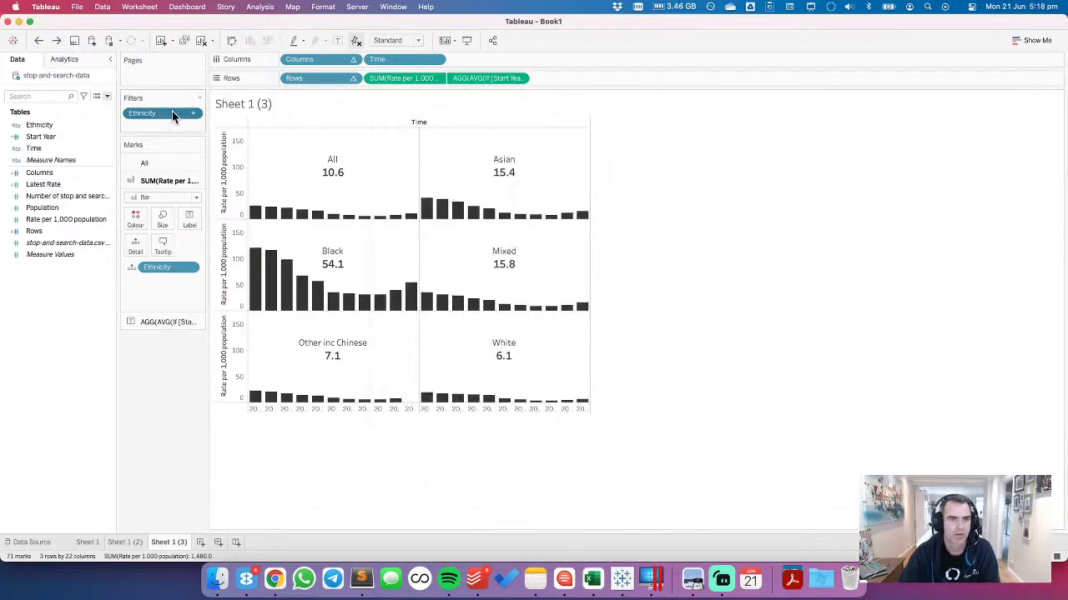
# Step: Remove the Ethnicity filter from Sheet 1 (3) and set the Ethnicity field's default sort to Manual
pyautogui.moveTo(170, 117); pyautogui.dragTo(55, 302)
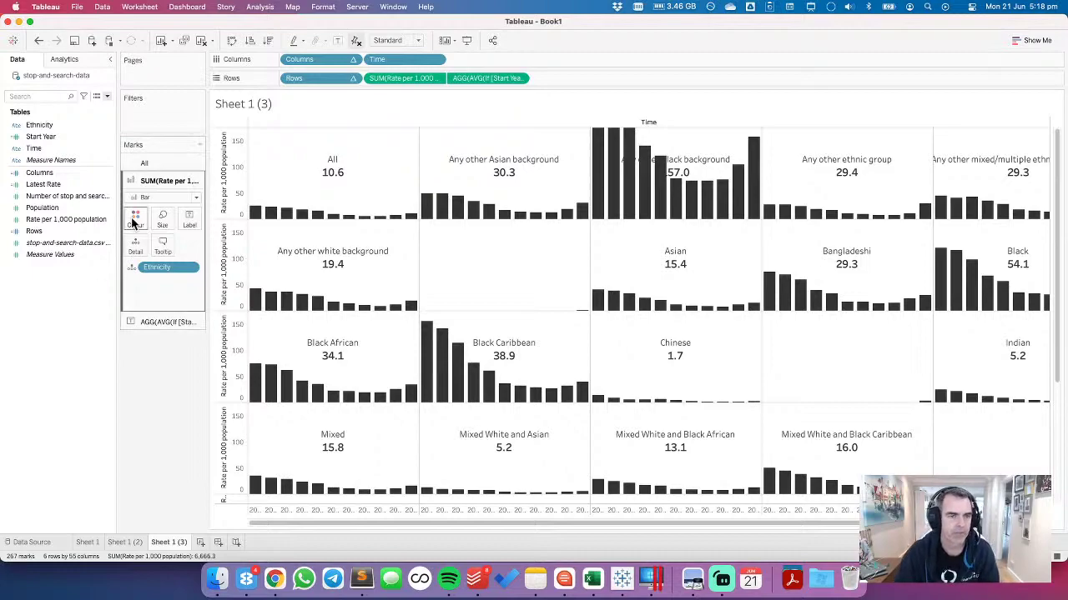
pyautogui.click(67, 160)
pyautogui.click(50, 124)
pyautogui.rightClick(59, 124)
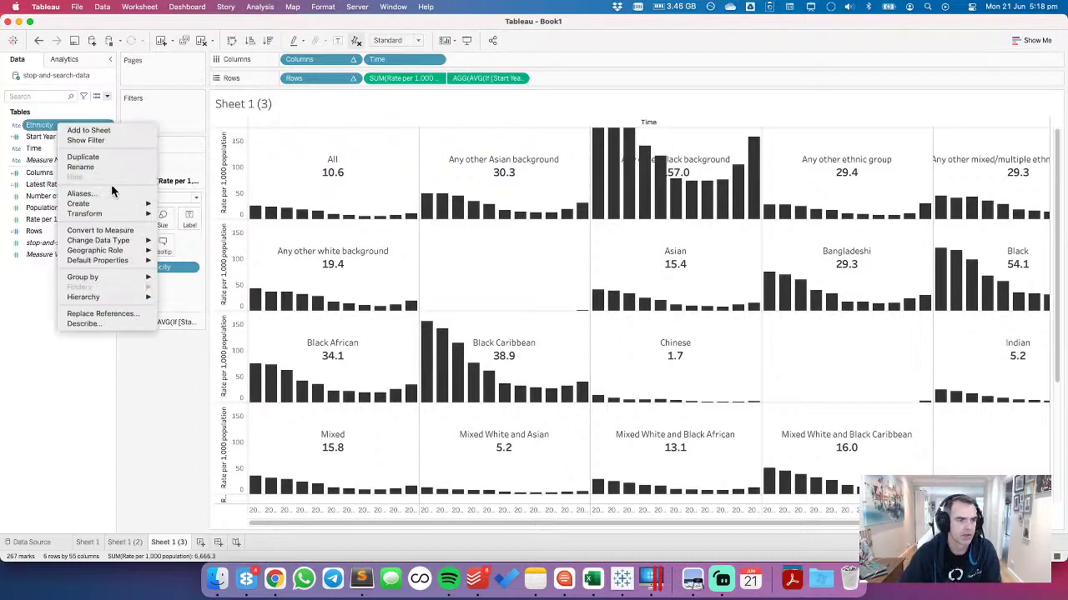
pyautogui.moveTo(116, 219)
pyautogui.moveTo(117, 261)
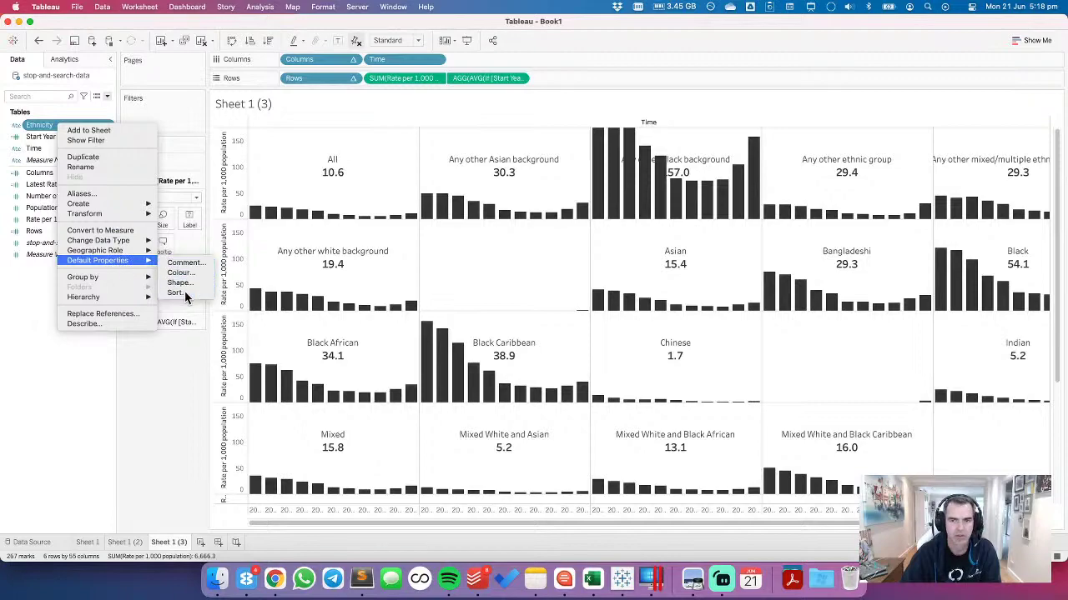
pyautogui.click(177, 292)
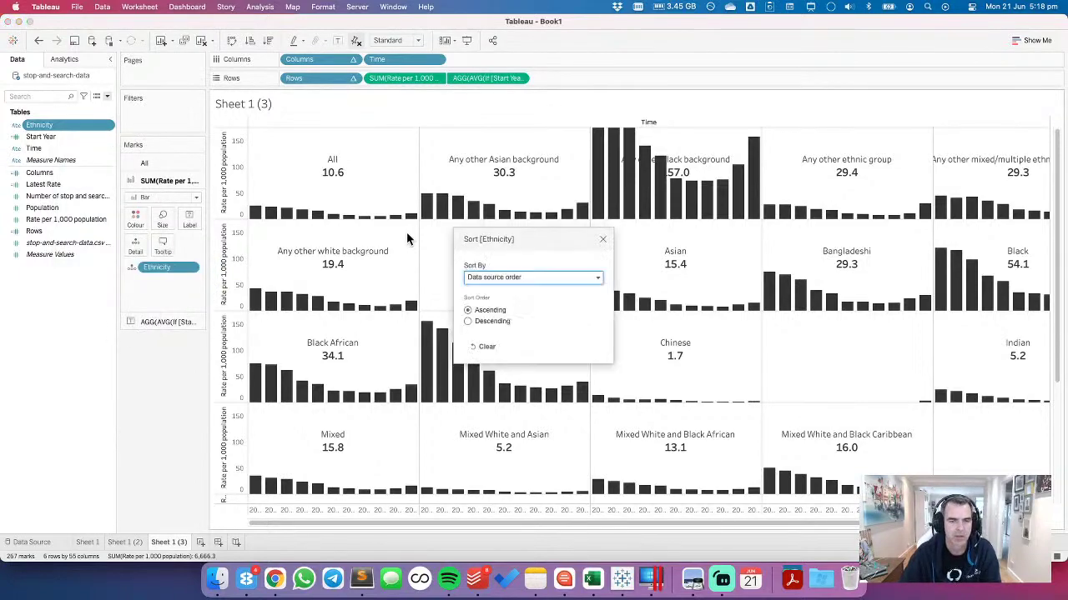
pyautogui.click(503, 281)
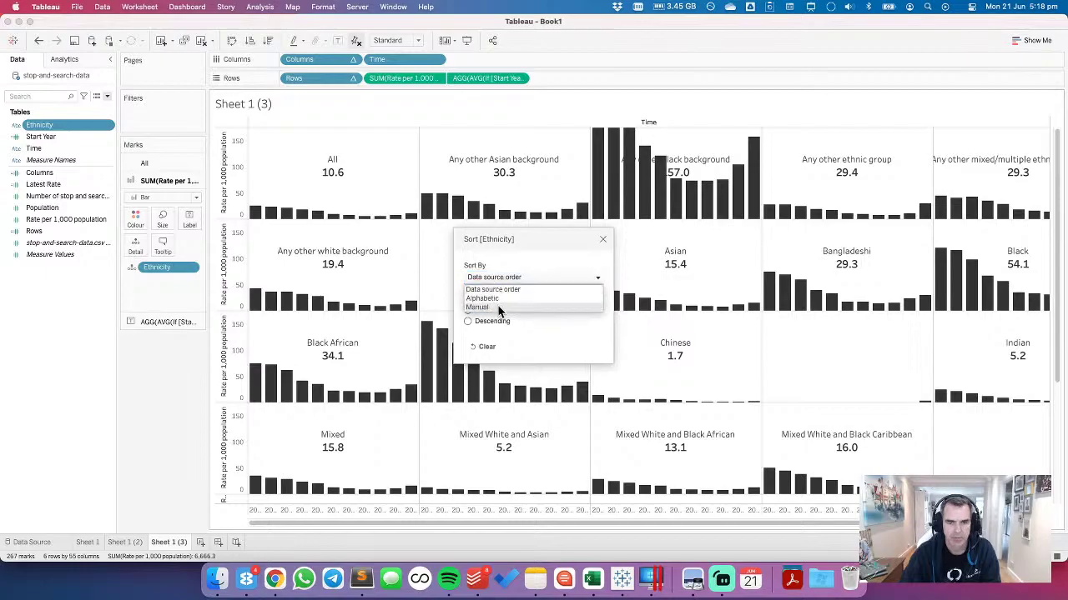
pyautogui.click(501, 305)
# Step: Review the order of the main ethnic groups and their subgroups in the GOV.UK rate table in Chrome
pyautogui.press('super+Tab')
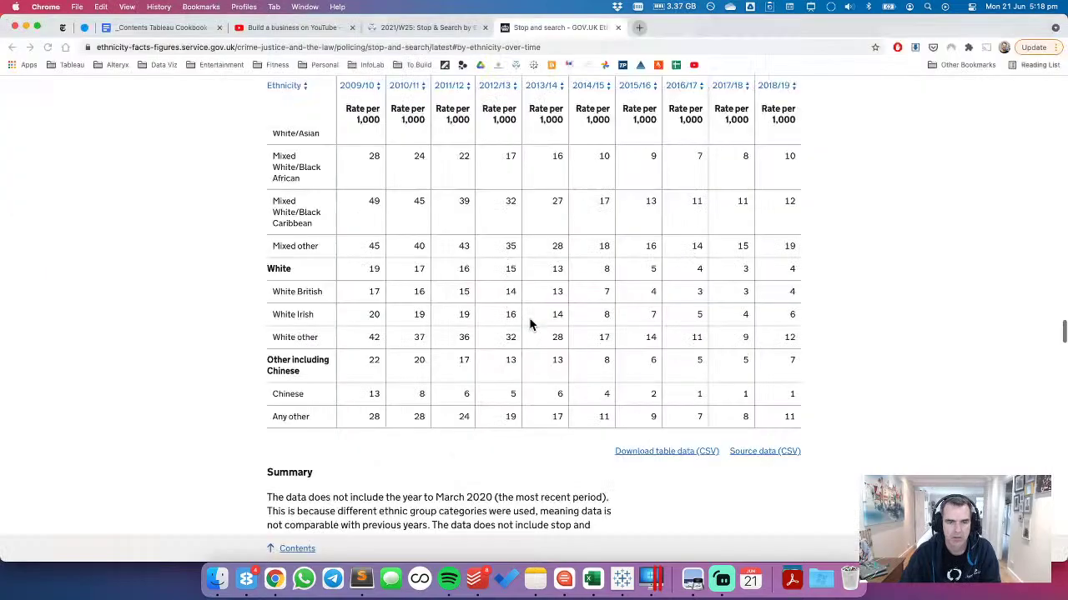
pyautogui.scroll(5, 482, 307)
pyautogui.scroll(-4, 481, 307)
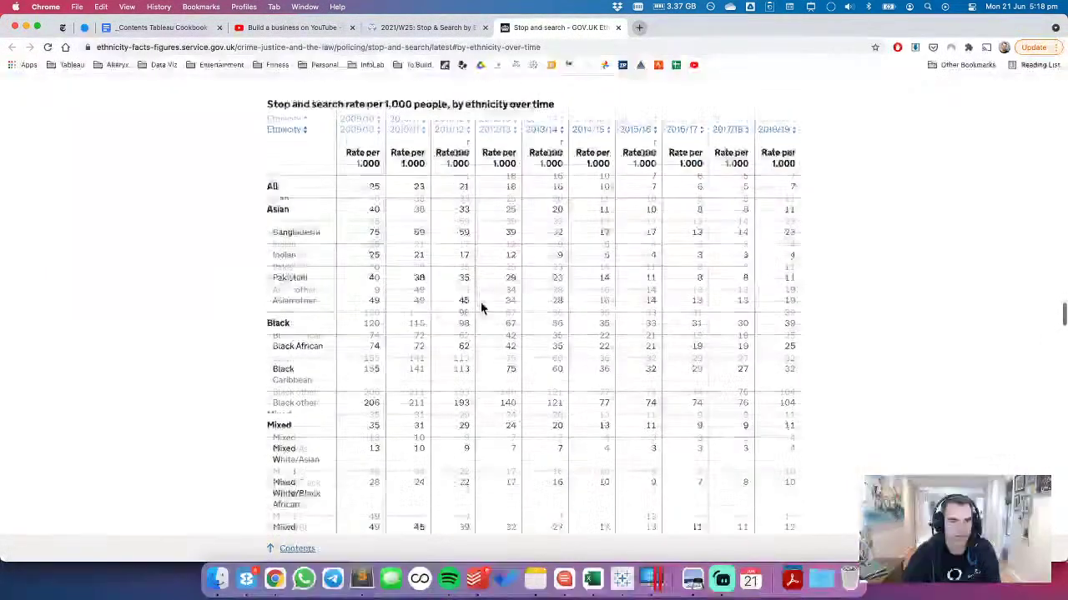
pyautogui.press('super+Tab')
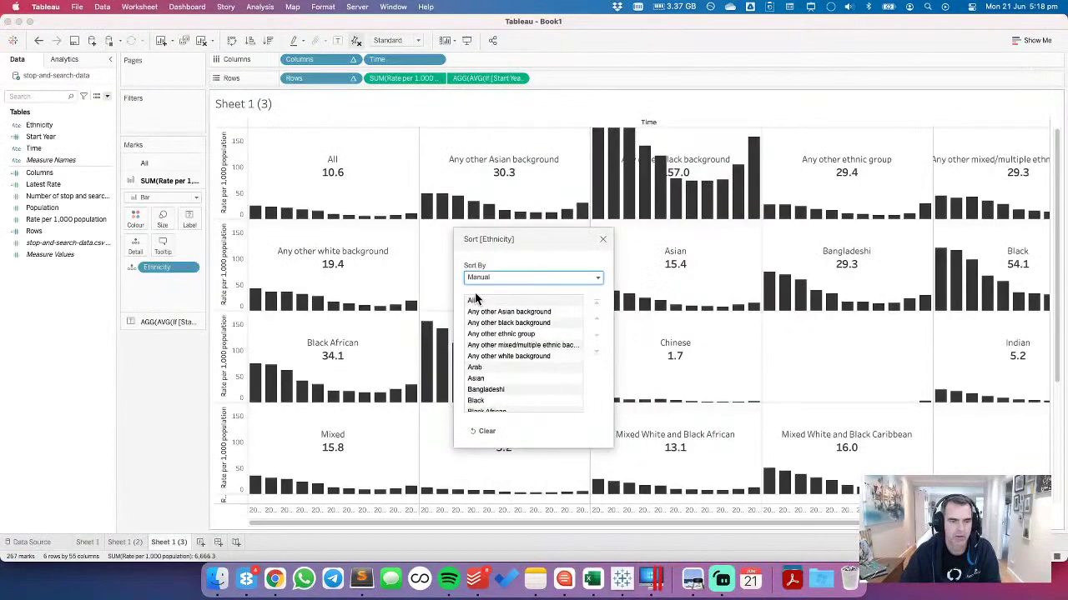
pyautogui.click(493, 380)
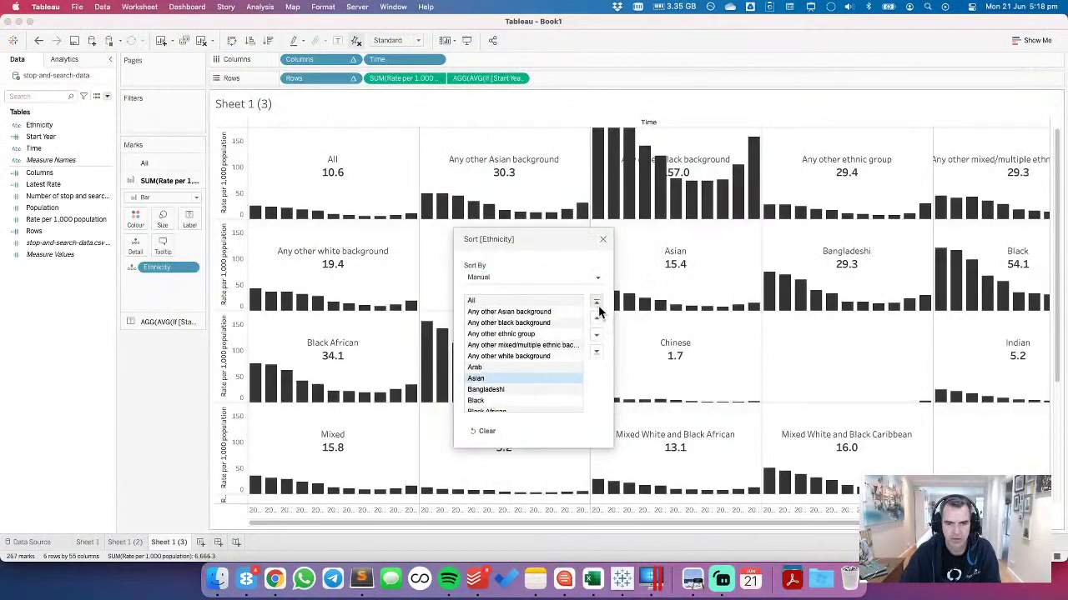
pyautogui.press('super+Tab')
pyautogui.scroll(-10, 337, 388)
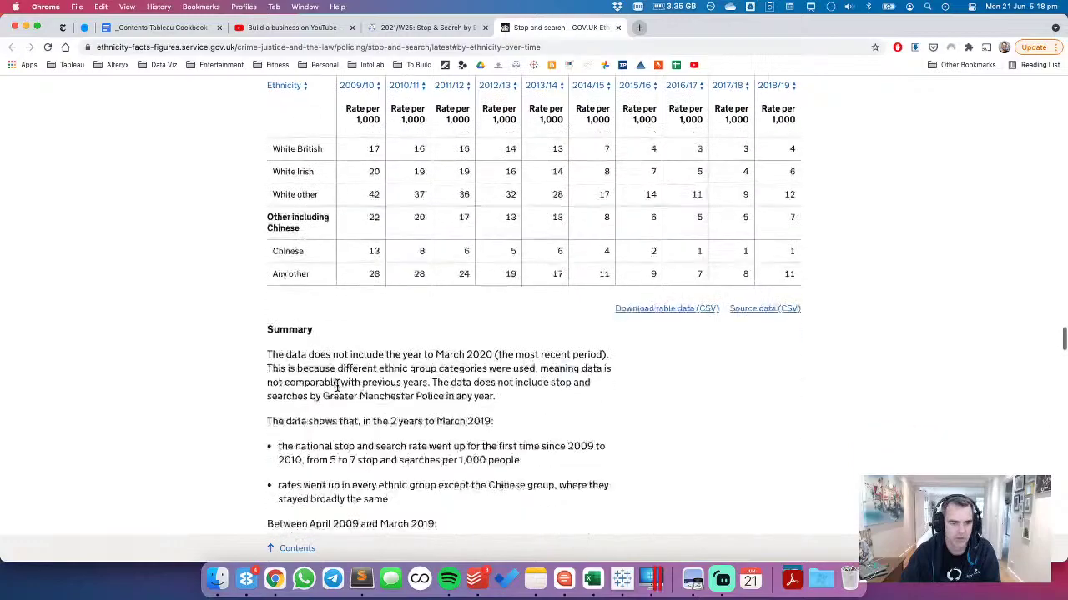
pyautogui.scroll(2, 337, 385)
pyautogui.press('super+Tab')
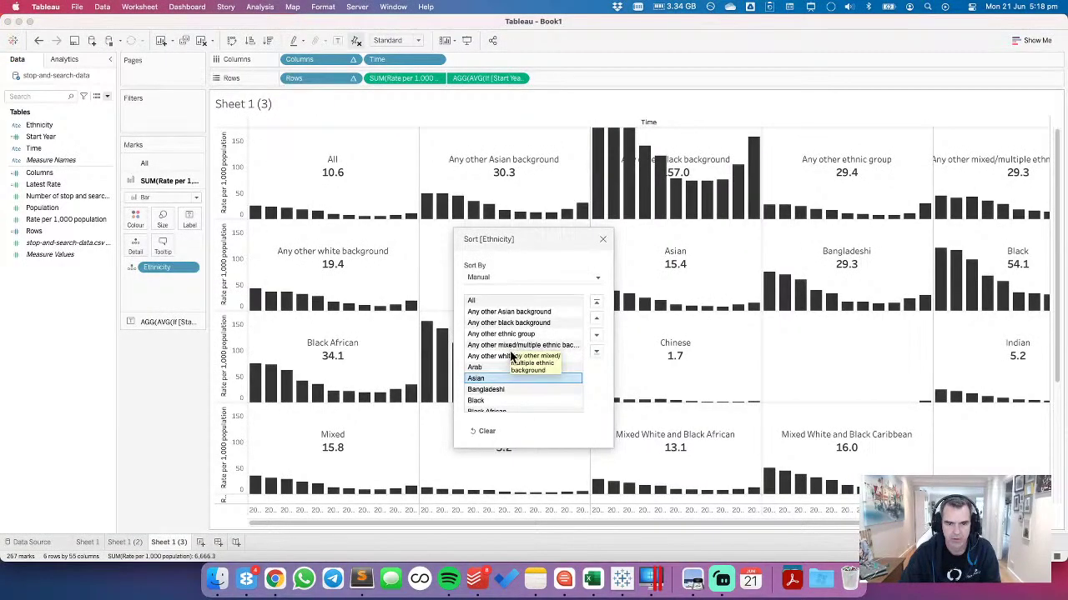
# Step: In the manual Ethnicity sort, move Other to the start of the order and place Other inc Chinese above it
pyautogui.scroll(-5, 517, 377)
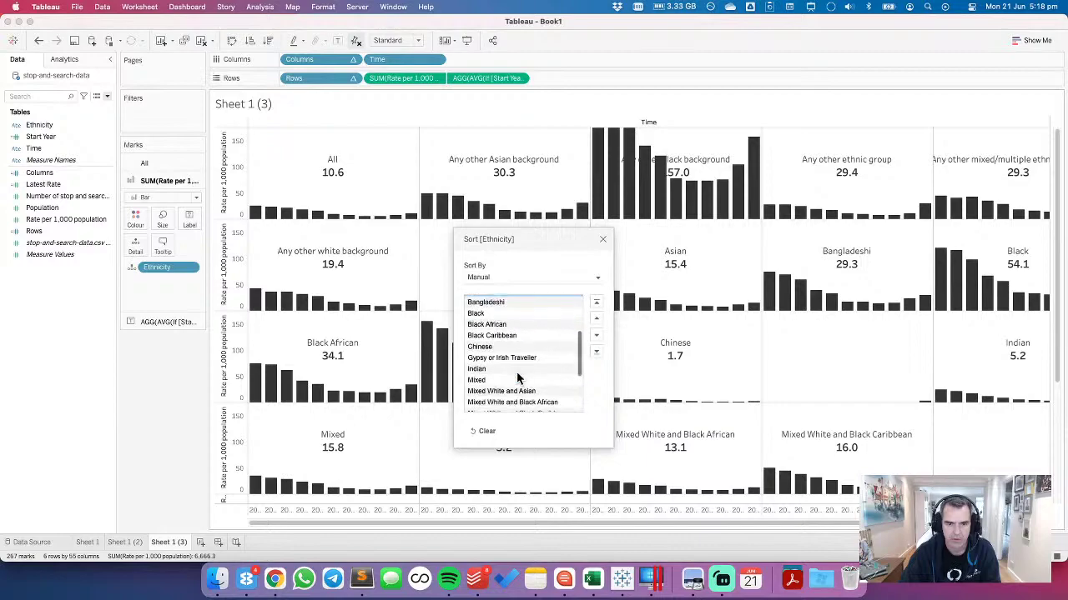
pyautogui.scroll(-2, 517, 377)
pyautogui.click(517, 374)
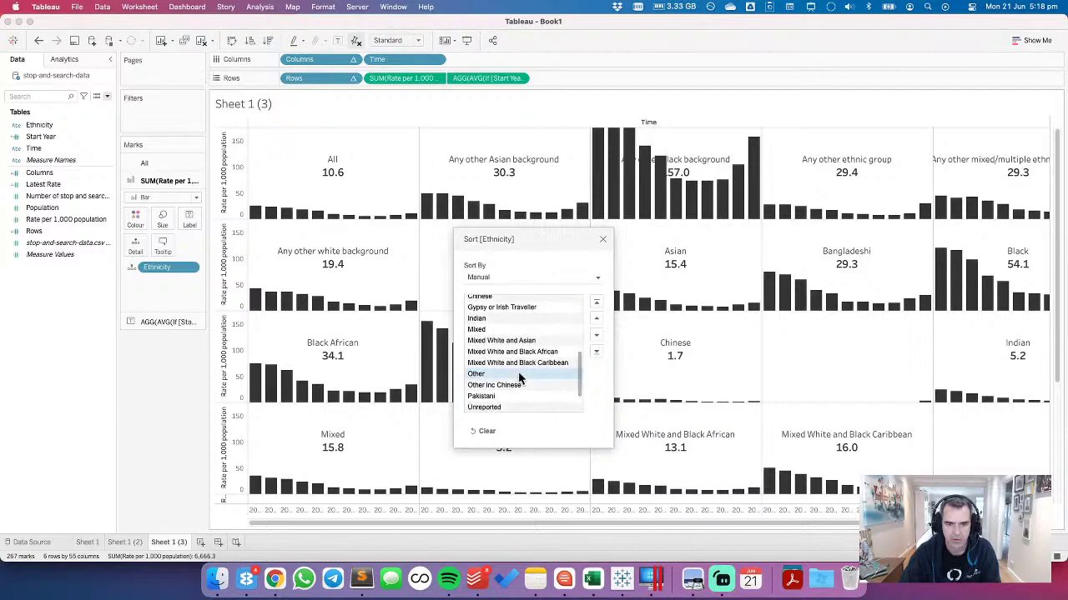
pyautogui.click(596, 307)
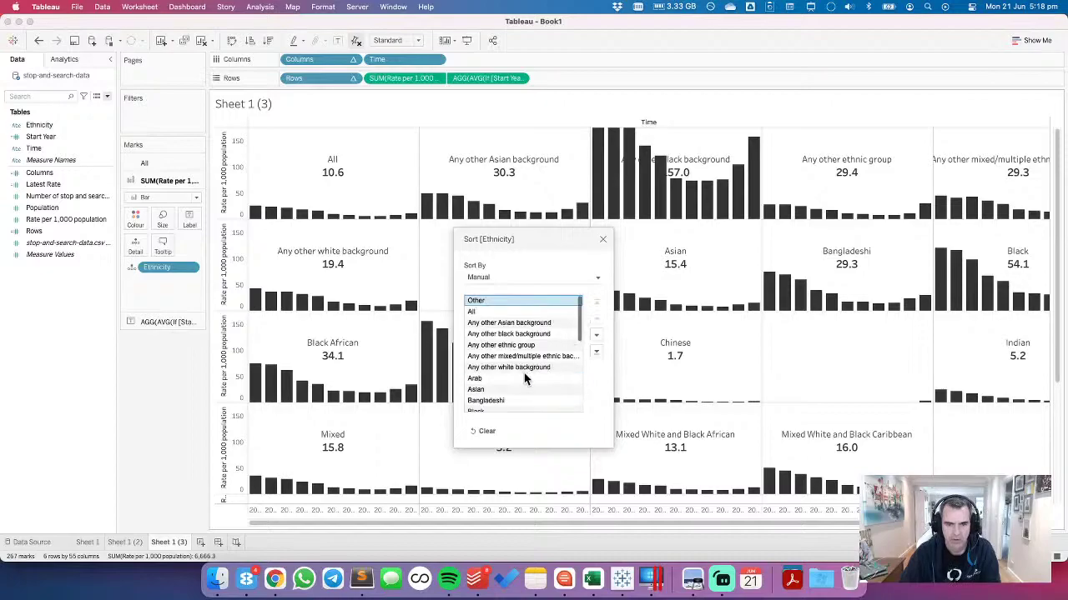
pyautogui.scroll(-10, 522, 371)
pyautogui.click(512, 351)
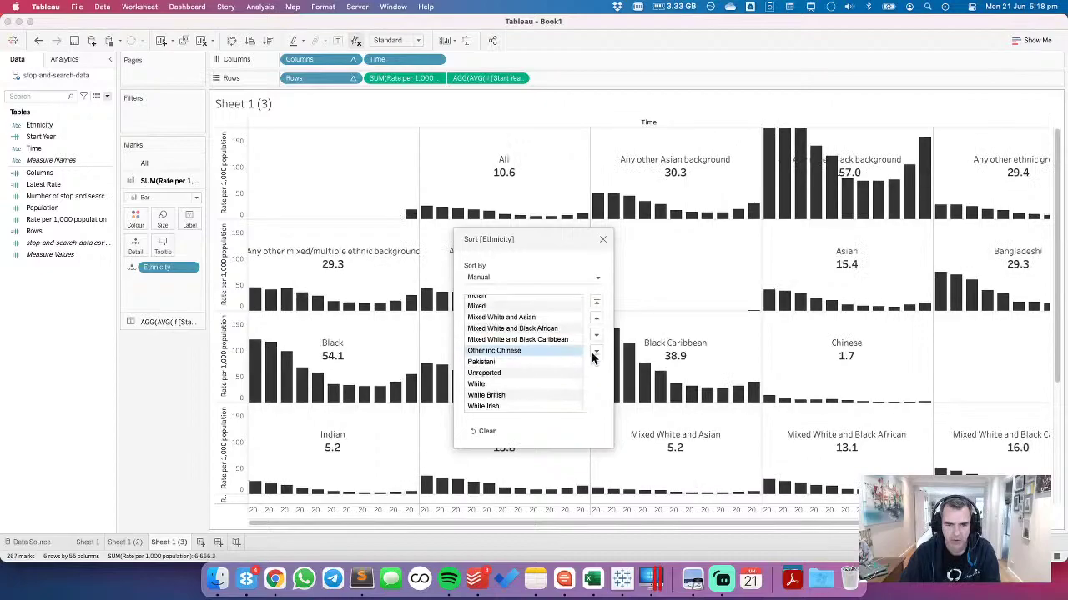
pyautogui.click(596, 302)
# Step: Check the GOV.UK table order and place Chinese directly below Other inc Chinese in the manual Ethnicity sort
pyautogui.press('super+Tab')
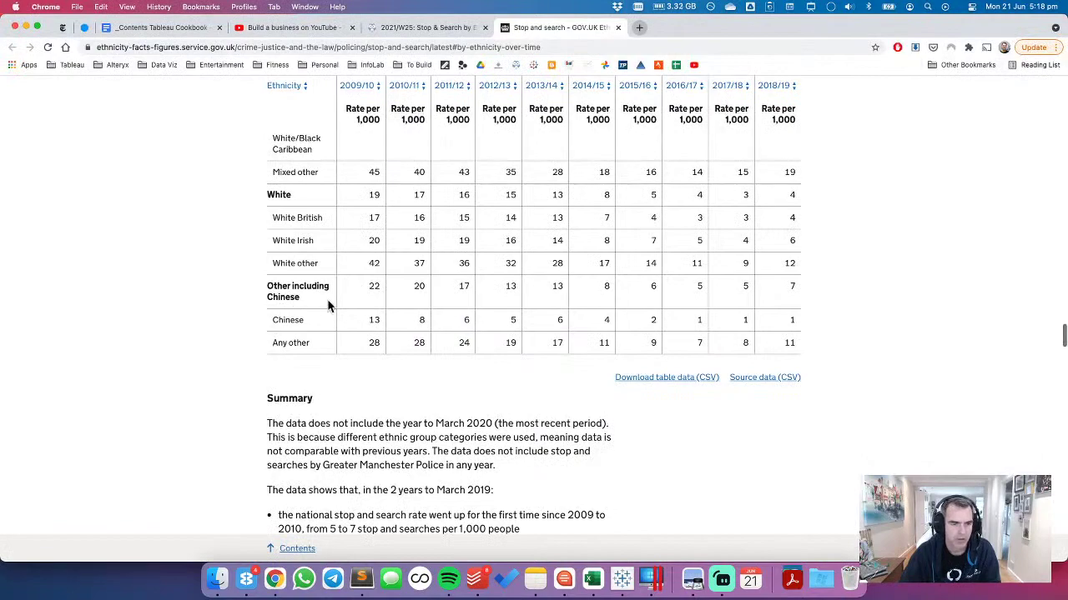
pyautogui.press('super+Tab')
pyautogui.scroll(-4, 517, 388)
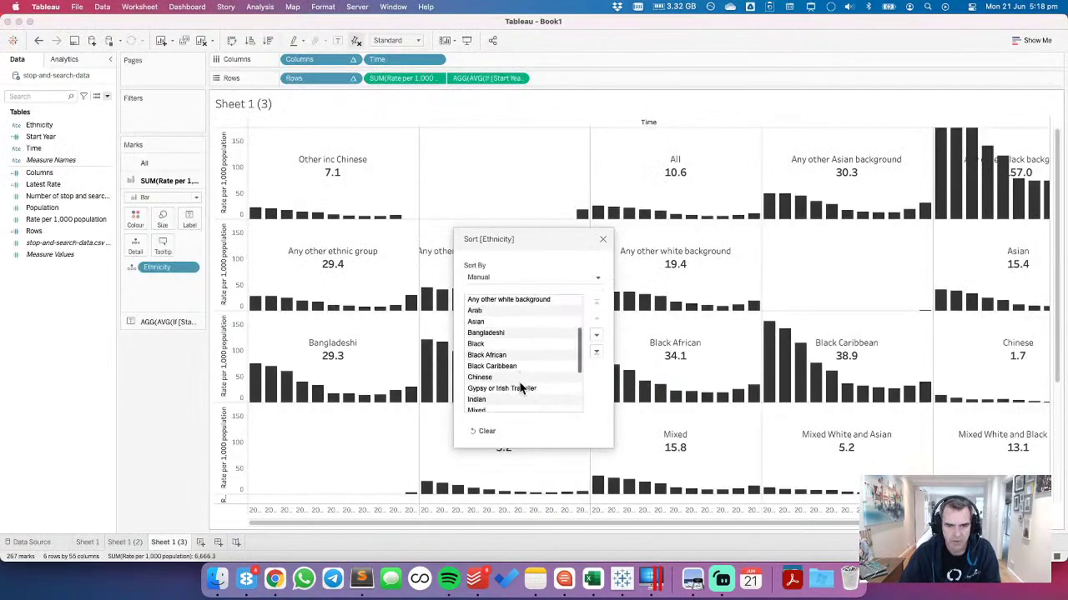
pyautogui.click(504, 341)
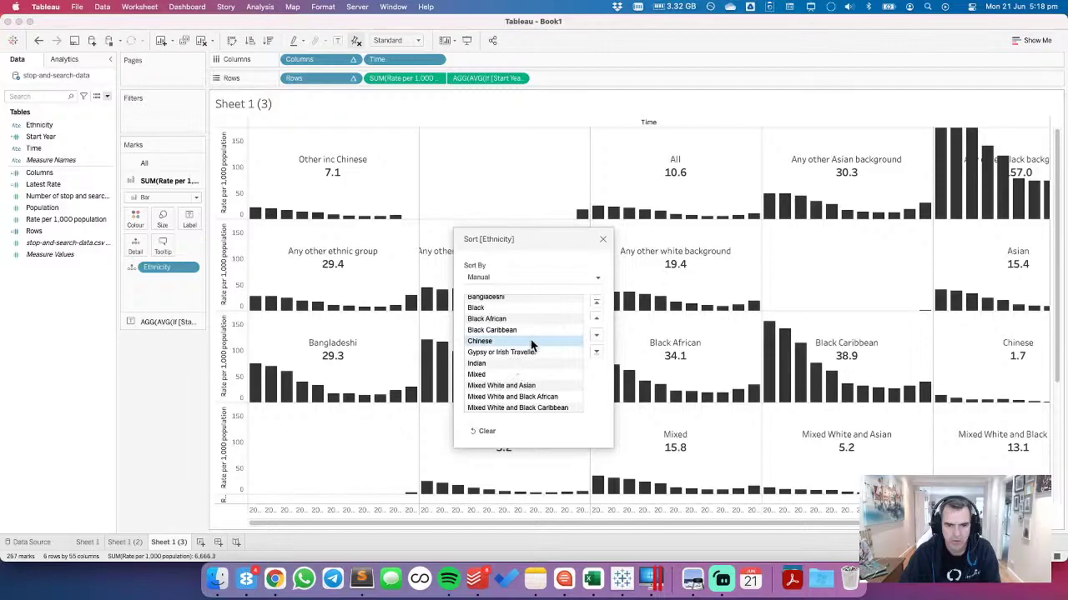
pyautogui.click(597, 305)
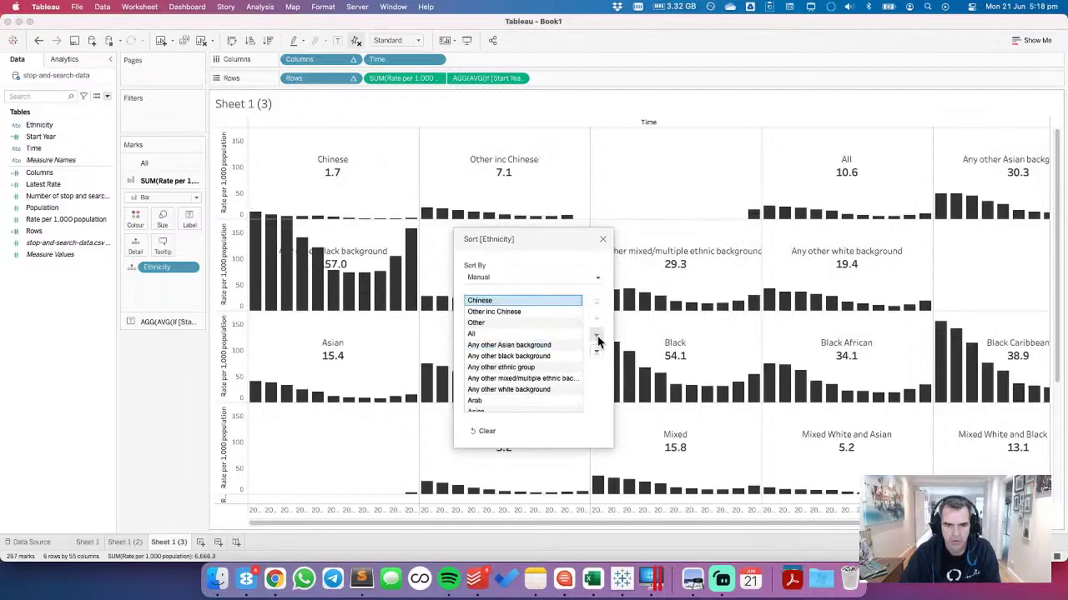
pyautogui.press('super+Tab')
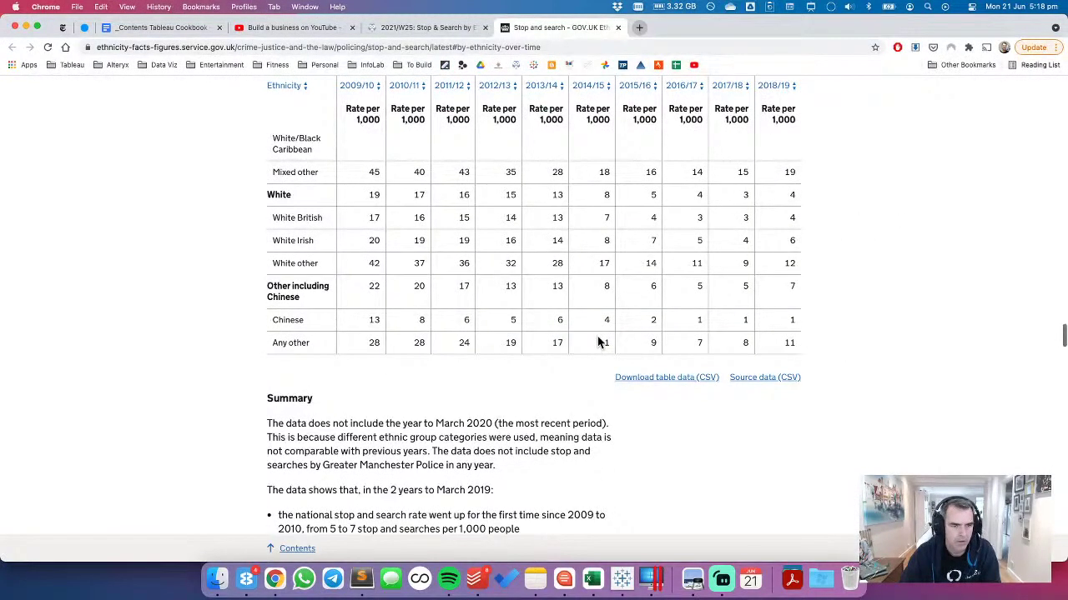
pyautogui.press('super+Tab')
pyautogui.click(597, 336)
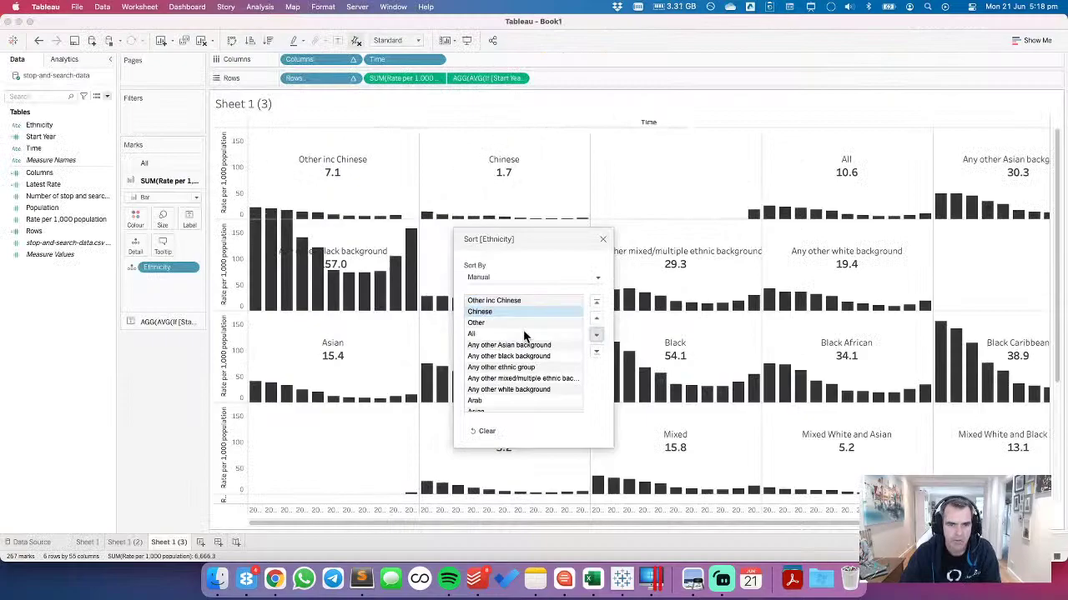
# Step: Check the GOV.UK table order, move Any other white background to the start of the manual Ethnicity sort, and place White Irish above it
pyautogui.press('super+Tab')
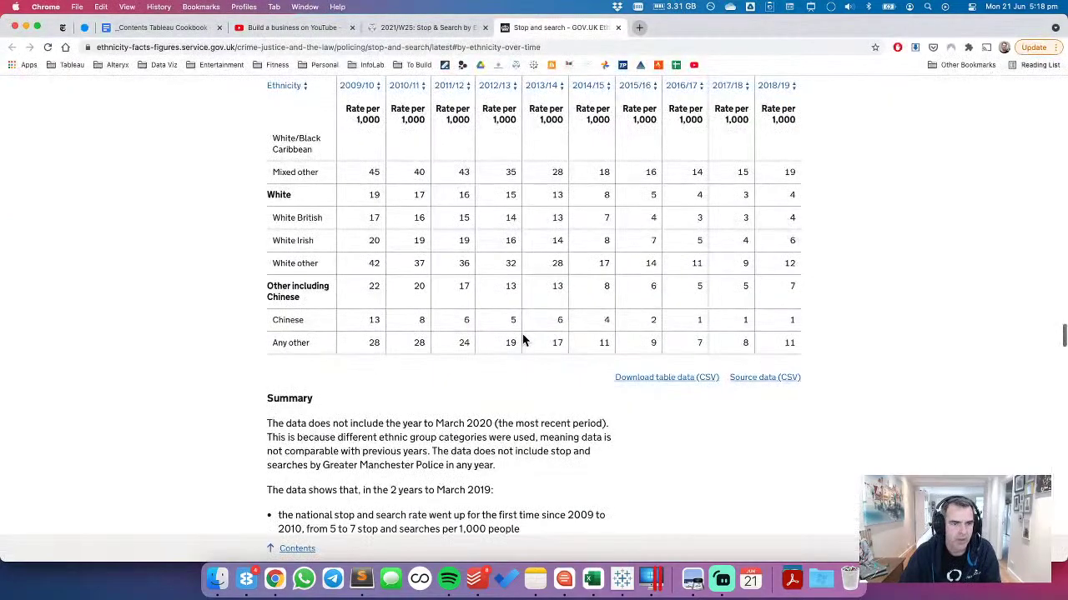
pyautogui.press('super+Tab')
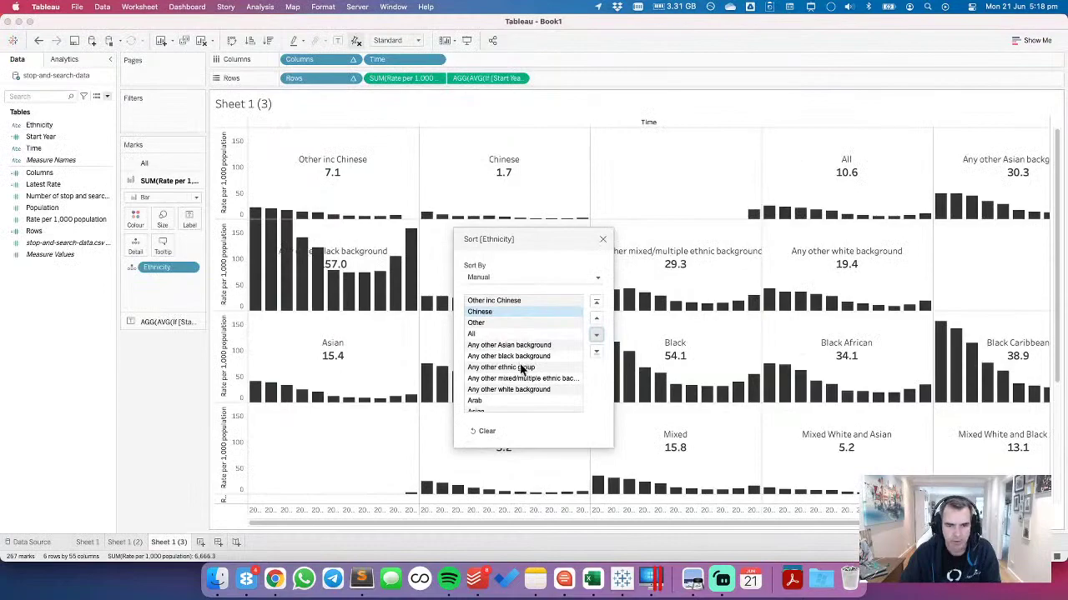
pyautogui.scroll(-3, 520, 365)
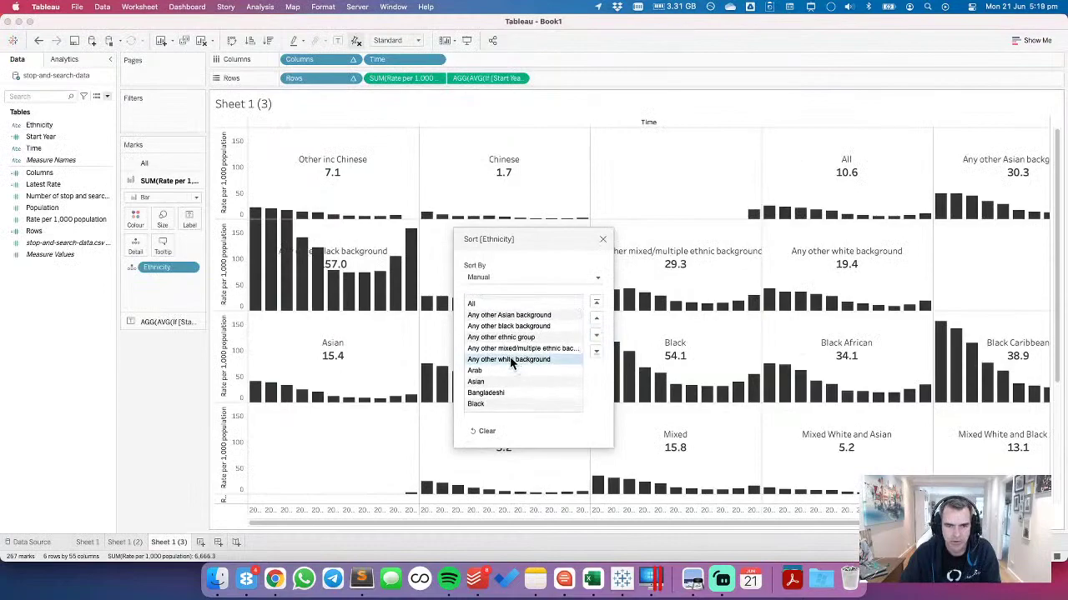
pyautogui.click(596, 307)
pyautogui.scroll(-5, 517, 380)
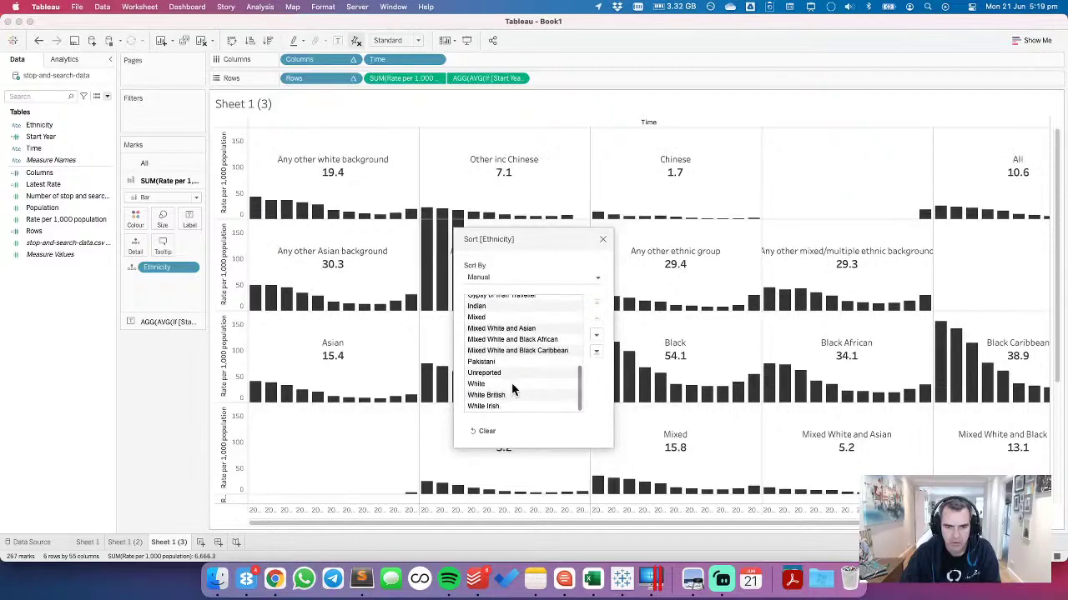
pyautogui.click(503, 407)
pyautogui.click(596, 307)
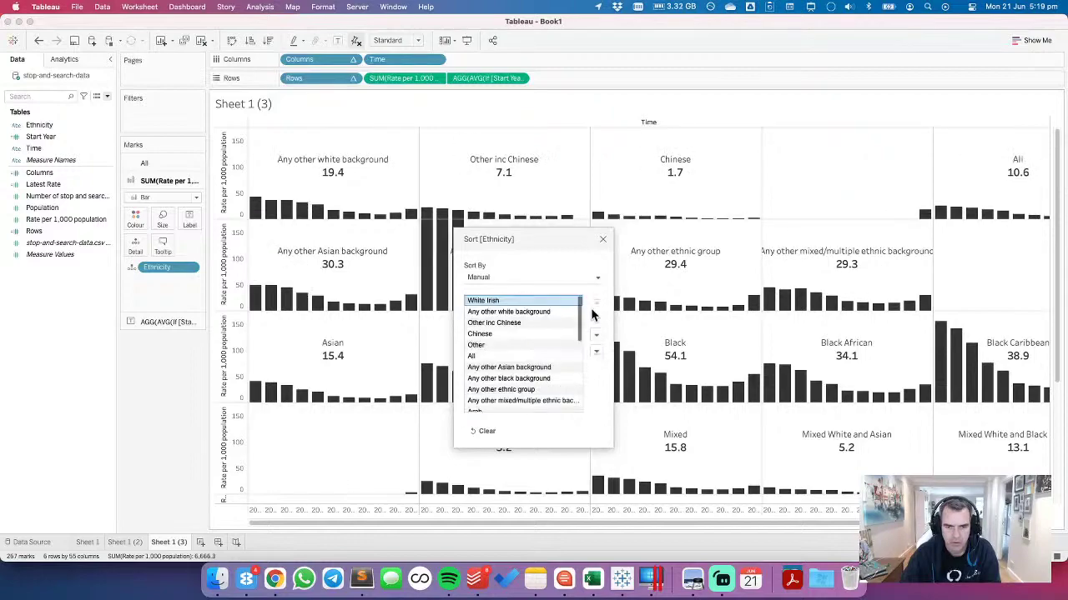
# Step: Place White British directly above White Irish in the manual Ethnicity sort, with White above it at the start
pyautogui.scroll(-5, 517, 392)
pyautogui.click(507, 403)
pyautogui.click(595, 304)
pyautogui.scroll(-5, 512, 374)
pyautogui.click(490, 406)
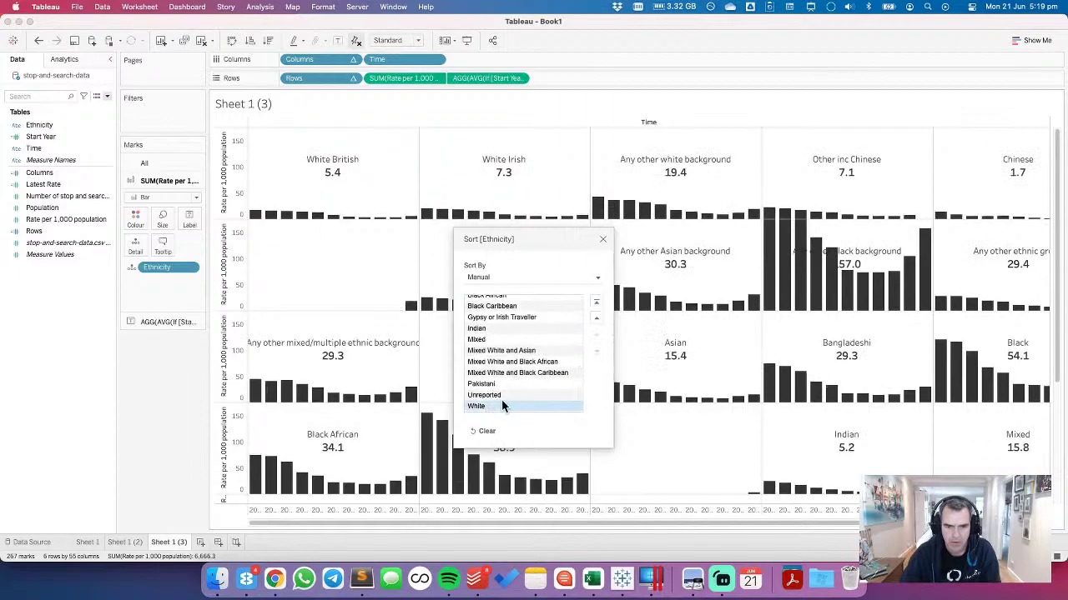
pyautogui.click(596, 304)
# Step: Check the Mixed subgroups in the GOV.UK table and move Mixed through Mixed White and Black Caribbean together to the start of the Ethnicity sort
pyautogui.press('super+Tab')
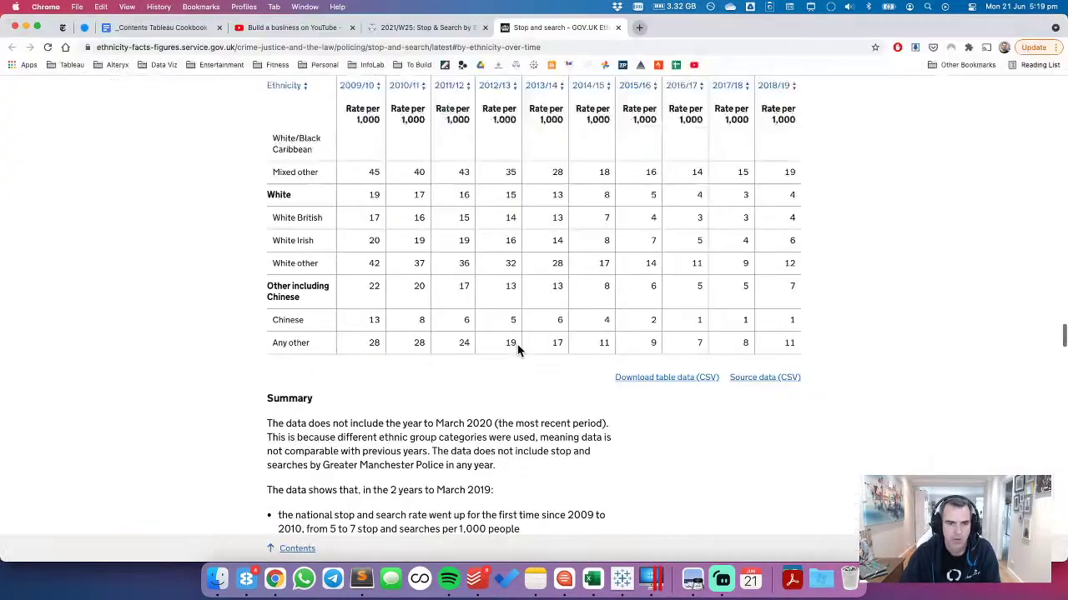
pyautogui.scroll(5, 517, 344)
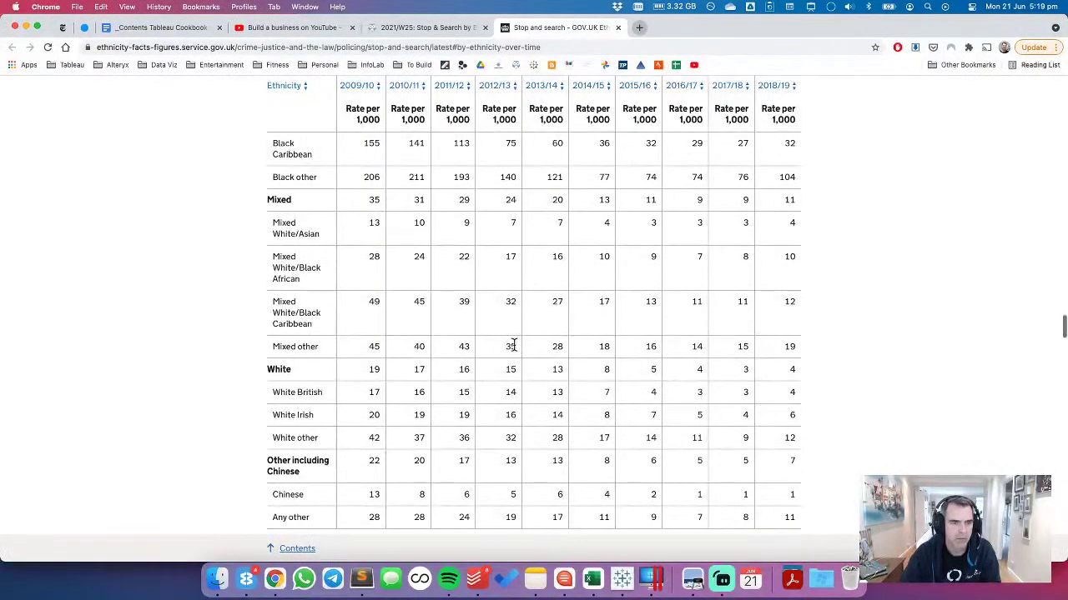
pyautogui.press('super+Tab')
pyautogui.scroll(-10, 540, 365)
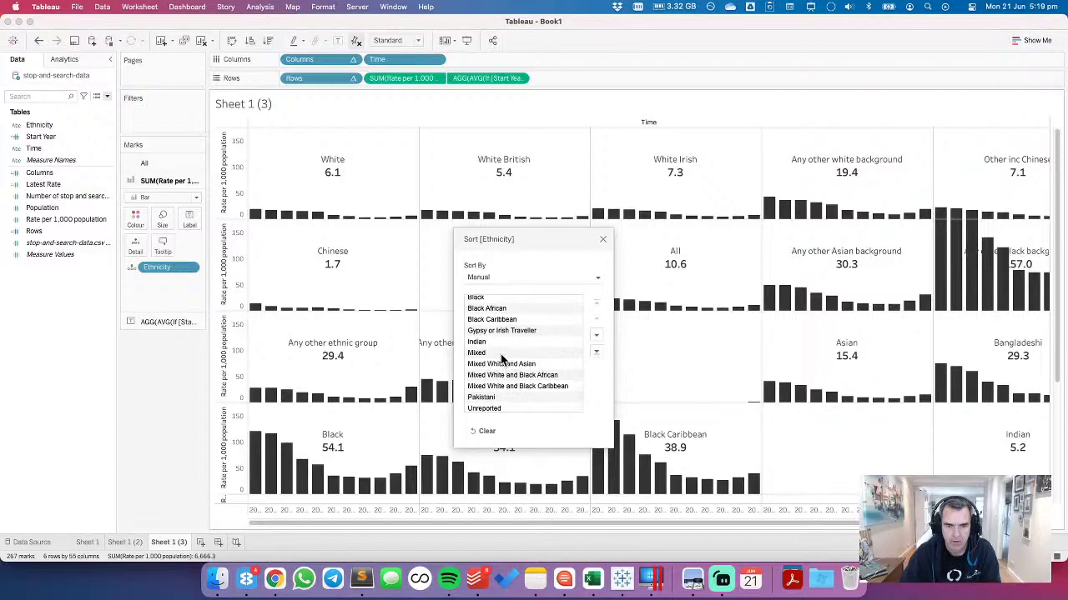
pyautogui.click(501, 355)
pyautogui.keyDown('shift'); pyautogui.click(505, 388); pyautogui.keyUp('shift')
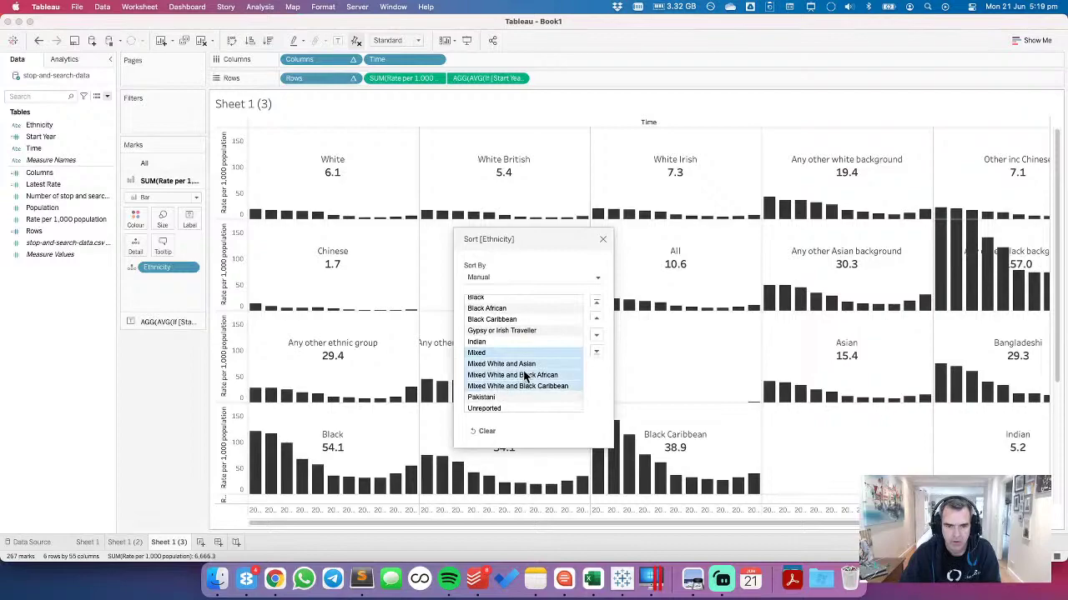
# Step: Place Any other mixed/multiple ethnic background directly below Mixed White and Black Caribbean in the Ethnicity sort and check the order against the GOV.UK table
pyautogui.scroll(8, 524, 377)
pyautogui.scroll(-1, 525, 401)
pyautogui.click(524, 404)
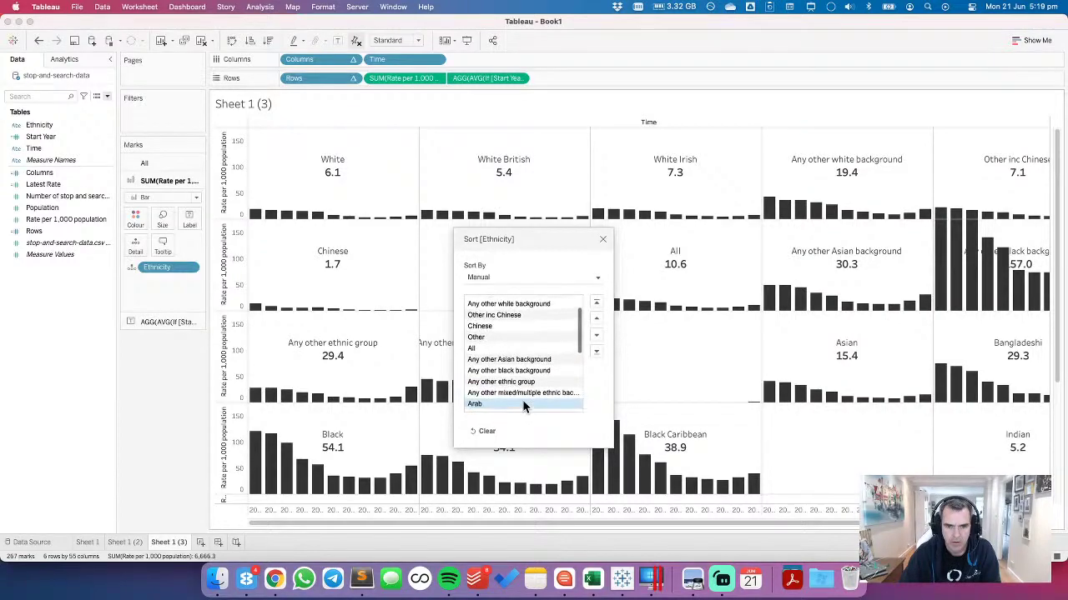
pyautogui.scroll(-1, 518, 400)
pyautogui.click(517, 388)
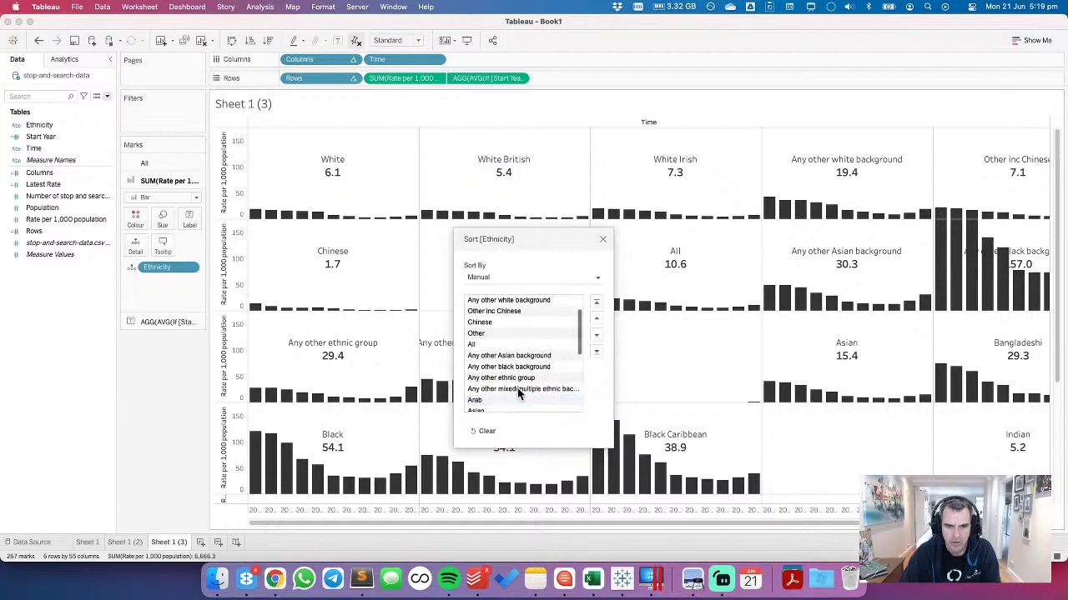
pyautogui.click(596, 302)
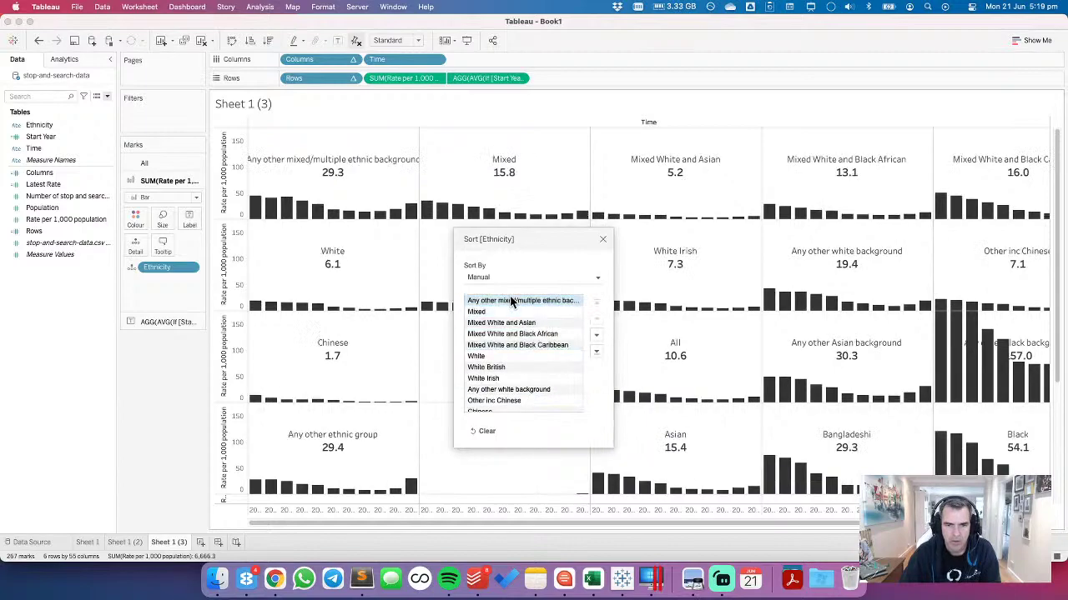
pyautogui.click(595, 335)
pyautogui.click(596, 335)
pyautogui.click(595, 335)
pyautogui.click(595, 335)
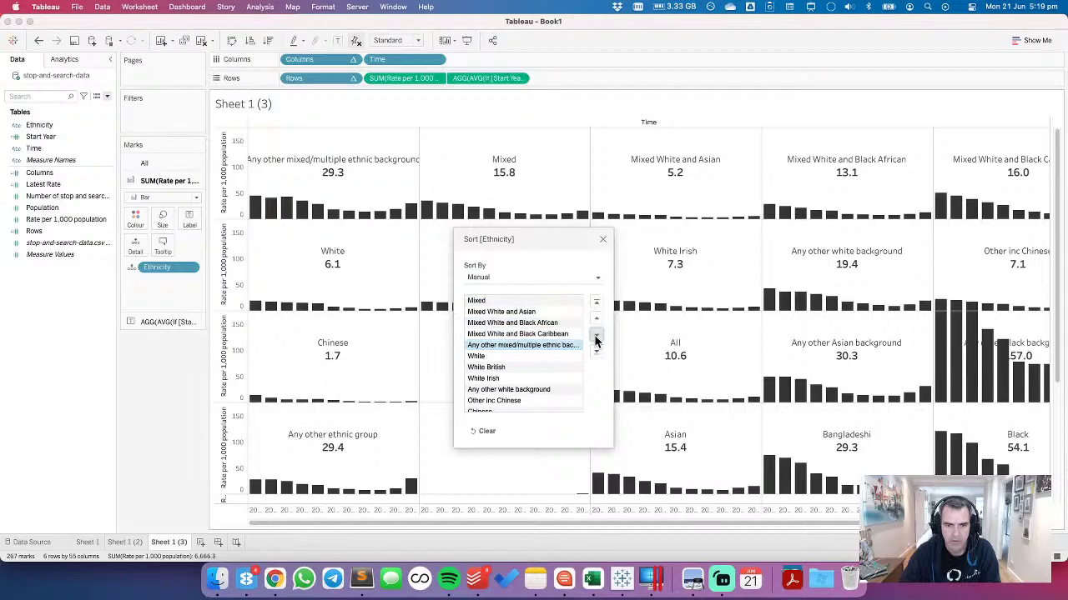
pyautogui.press('super+Tab')
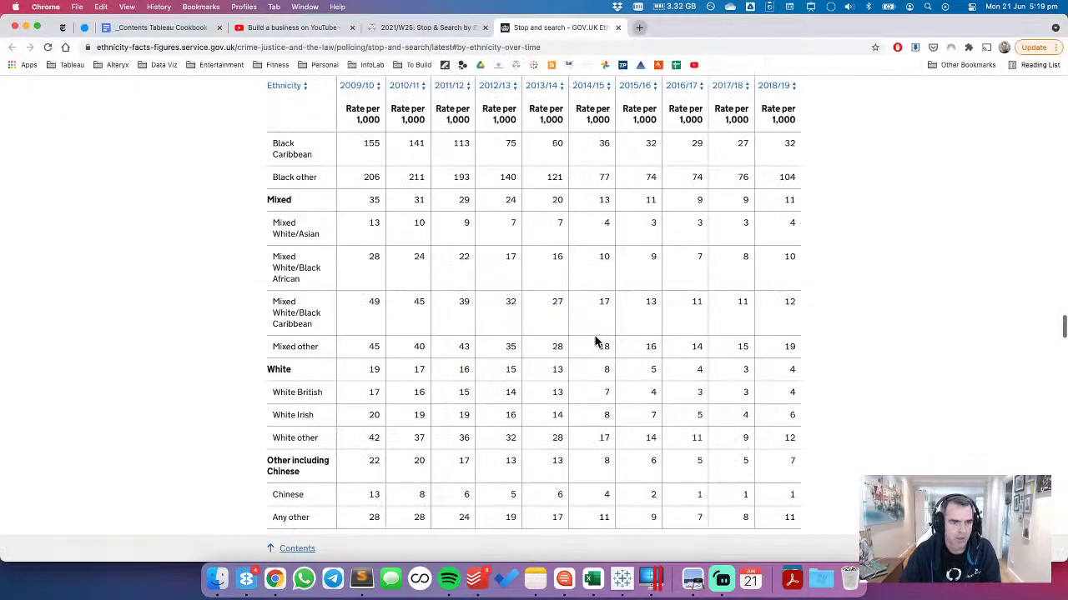
pyautogui.press('super+Tab')
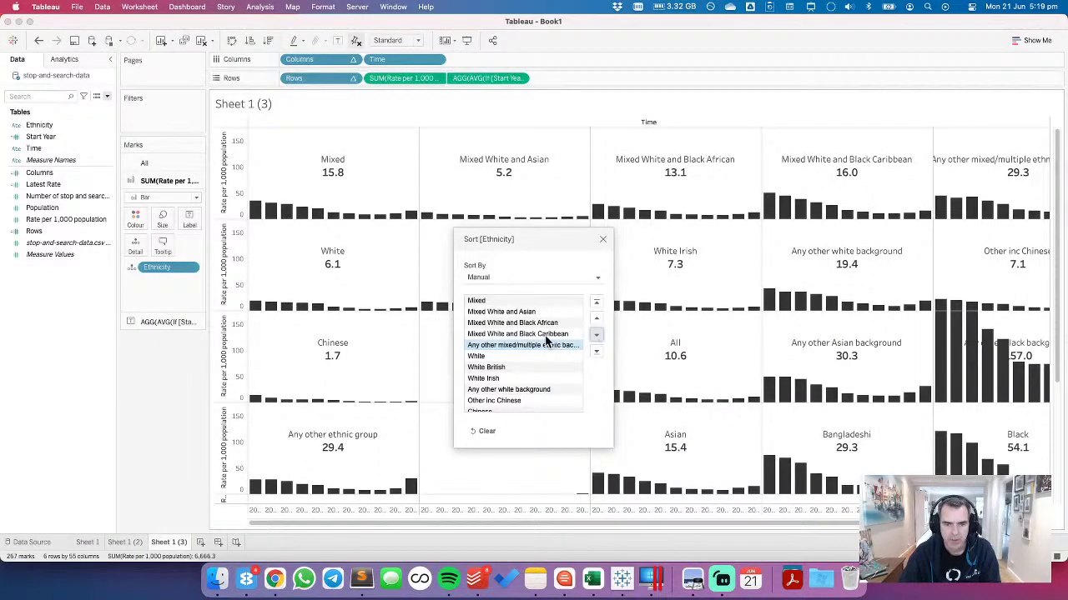
# Step: Move Any other black background, Black, Black African and Black Caribbean together to the start of the manual Ethnicity sort order
pyautogui.press('super+Tab')
pyautogui.press('super+Tab')
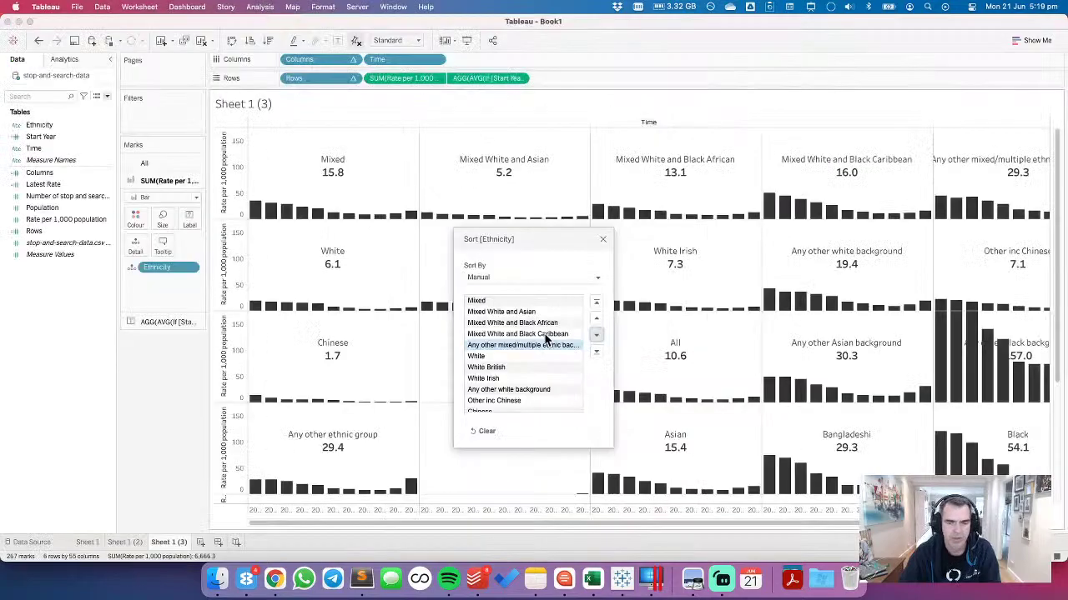
pyautogui.press('super+Tab')
pyautogui.scroll(4, 545, 342)
pyautogui.press('super+Tab')
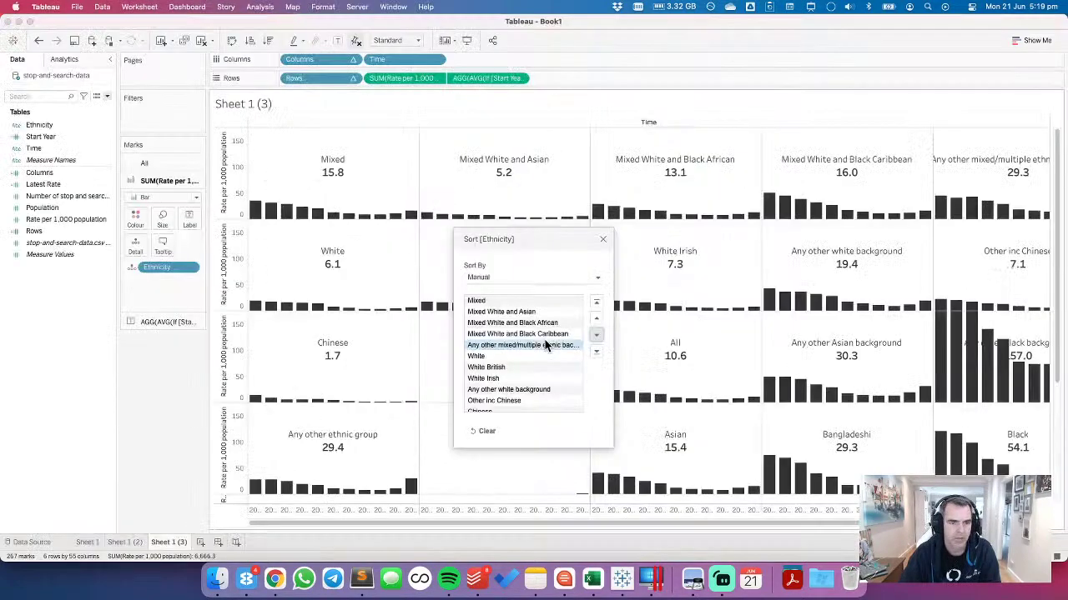
pyautogui.scroll(-3, 545, 367)
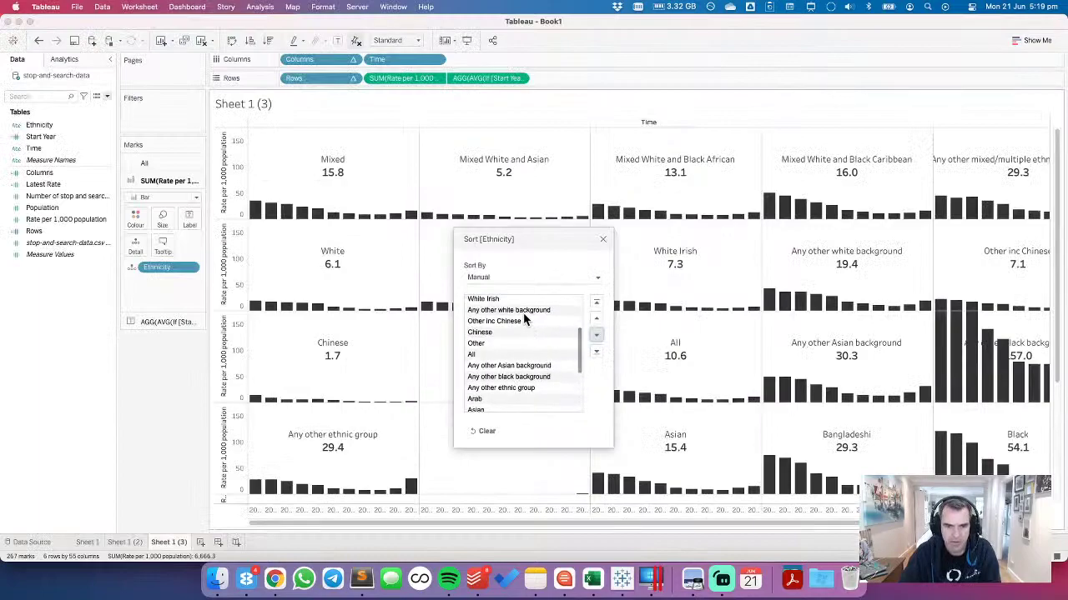
pyautogui.click(523, 379)
pyautogui.scroll(-3, 519, 373)
pyautogui.keyDown('super'); pyautogui.click(511, 359); pyautogui.keyUp('super')
pyautogui.keyDown('super'); pyautogui.click(512, 371); pyautogui.keyUp('super')
pyautogui.keyDown('super'); pyautogui.click(512, 382); pyautogui.keyUp('super')
pyautogui.click(597, 306)
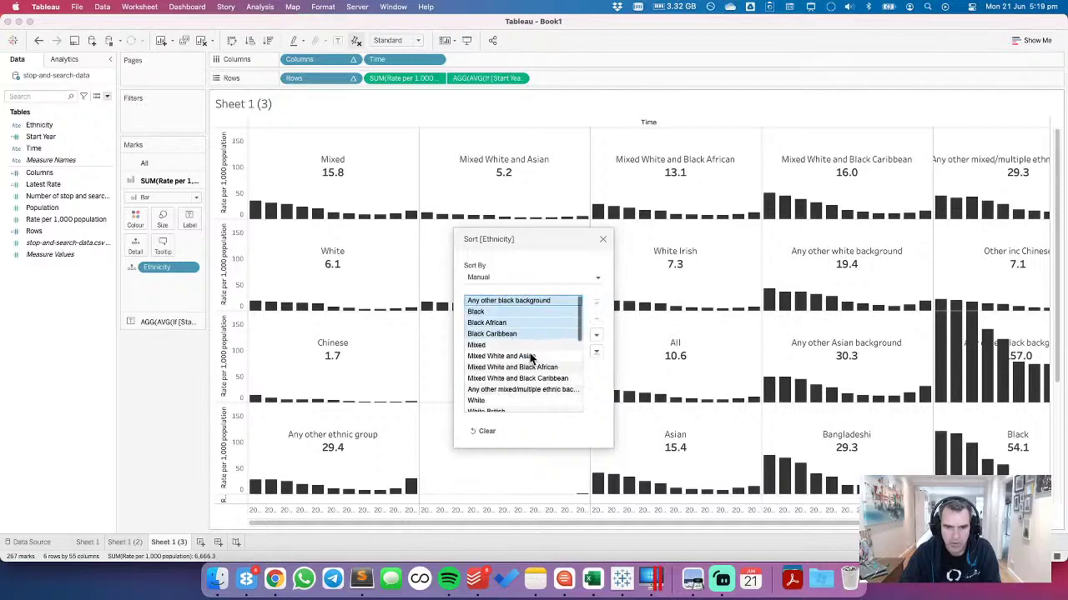
# Step: Place Any other black background directly after Black Caribbean in the Ethnicity sort order
pyautogui.click(517, 302)
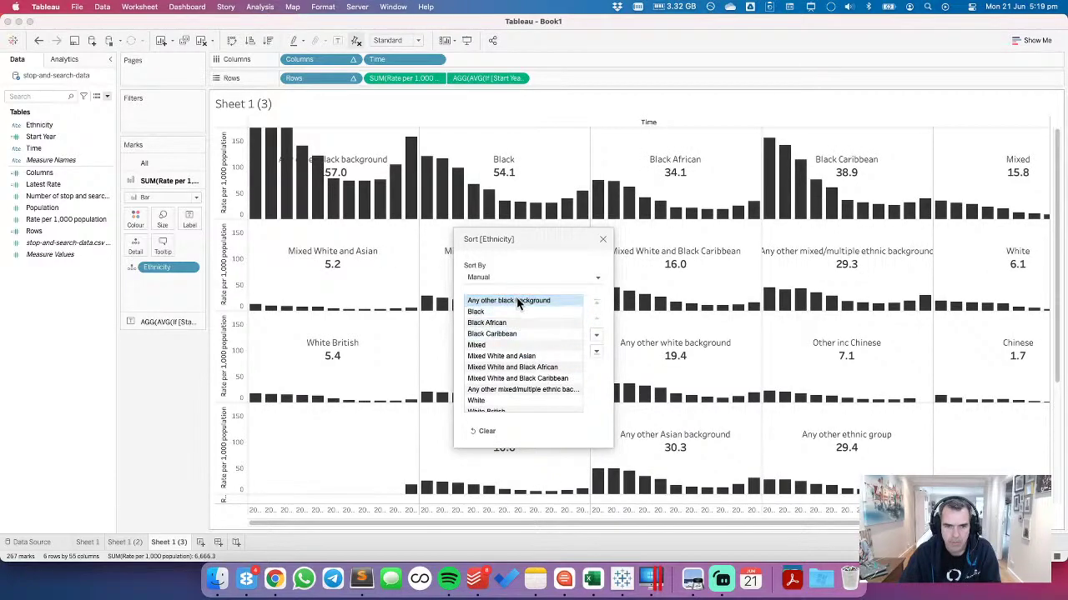
pyautogui.click(596, 336)
pyautogui.click(596, 336)
pyautogui.click(595, 336)
# Step: Compare the ethnicity order in the GOV.UK stop and search table in Chrome with Tableau's Ethnicity sort list
pyautogui.press('super+Tab')
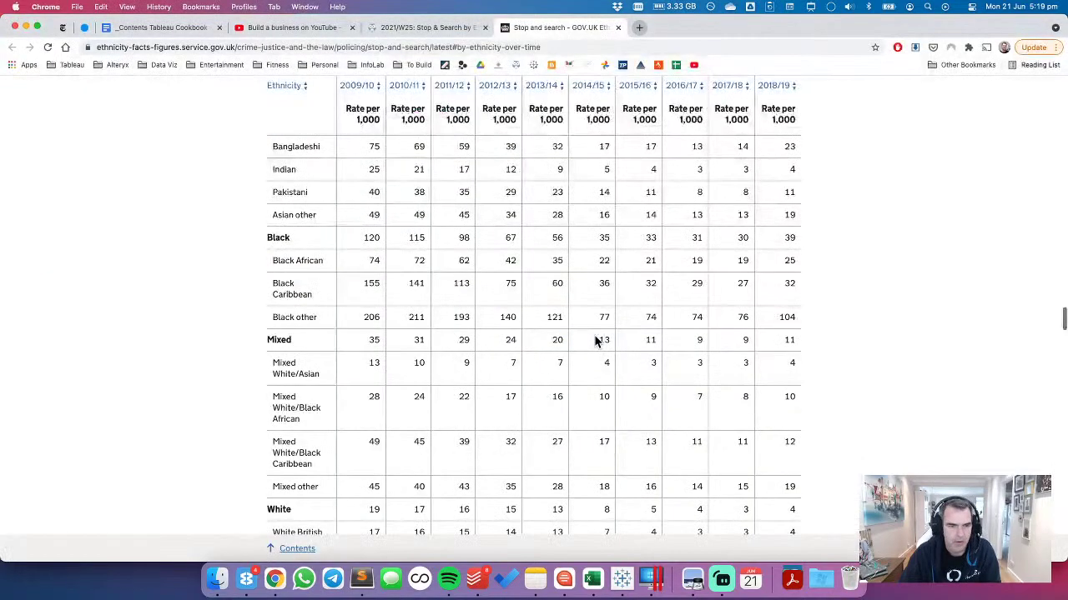
pyautogui.press('super+Tab')
pyautogui.press('super+Tab')
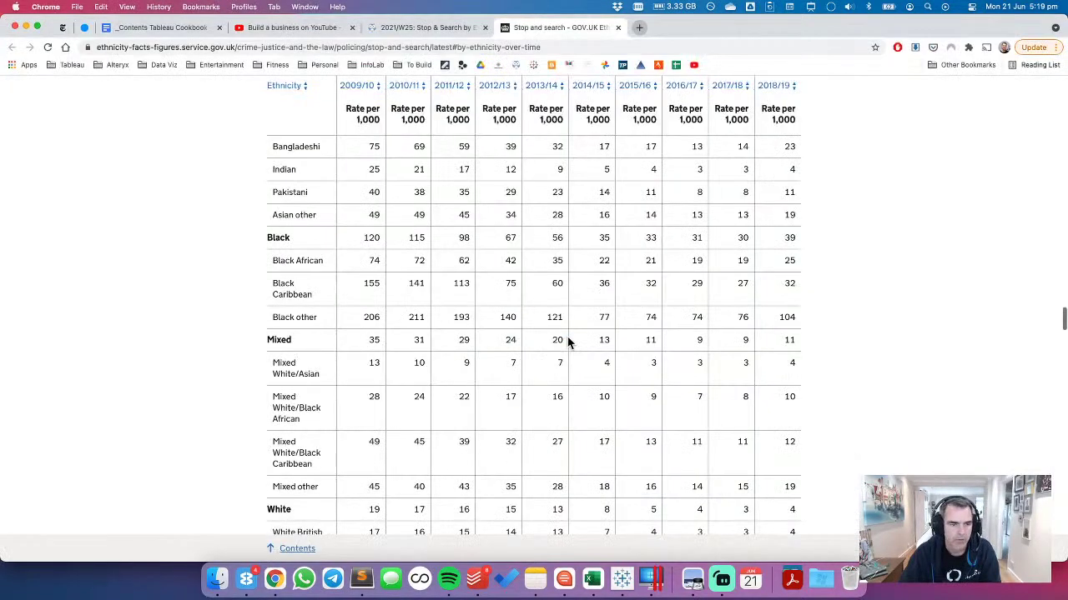
pyautogui.scroll(2, 386, 363)
pyautogui.scroll(2, 386, 365)
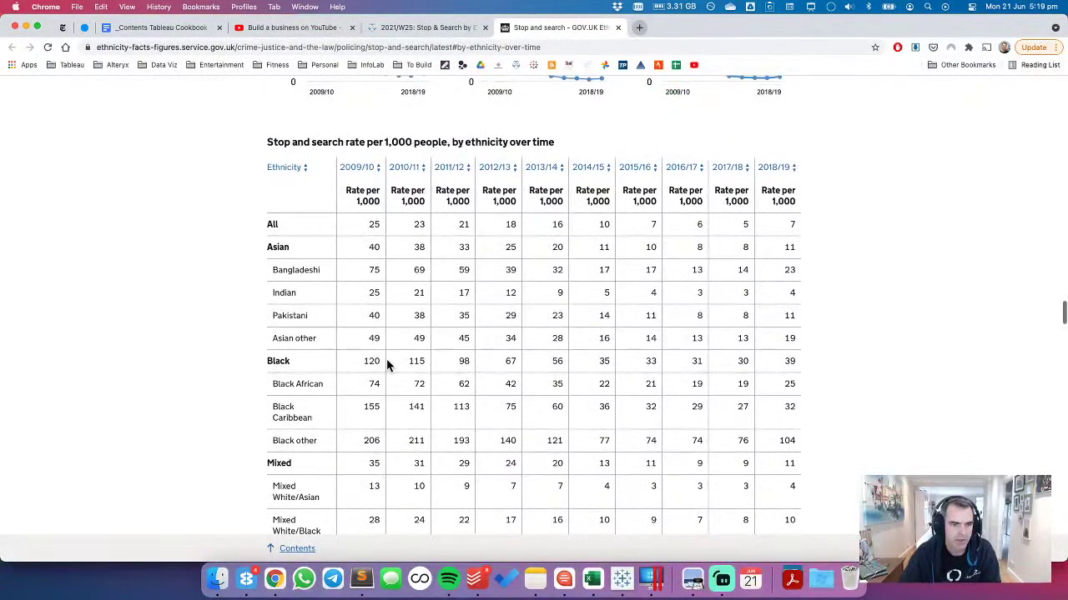
pyautogui.press('super+Tab')
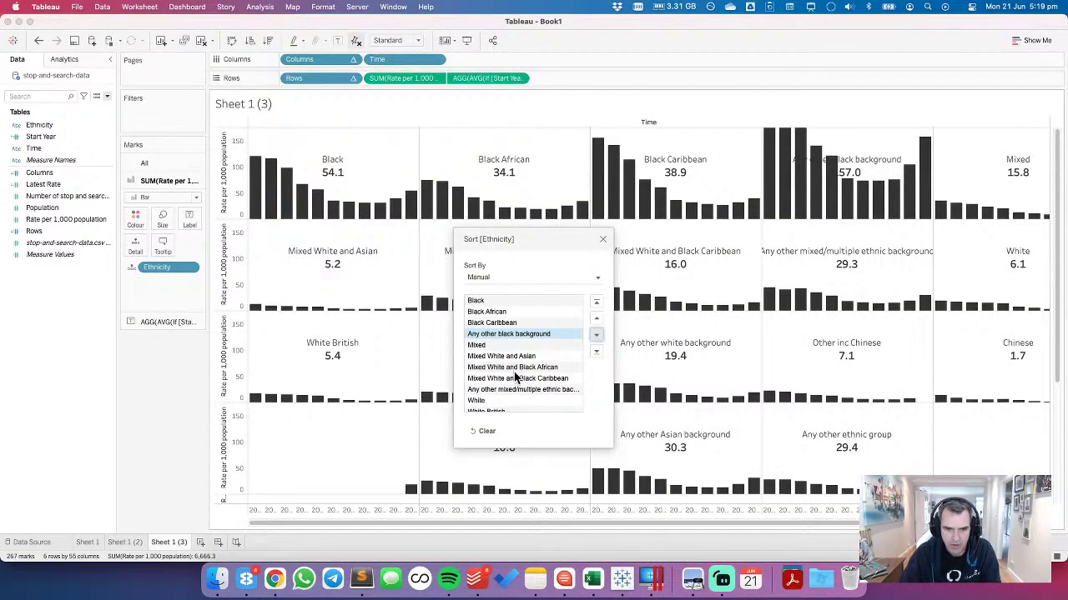
pyautogui.scroll(-4, 514, 375)
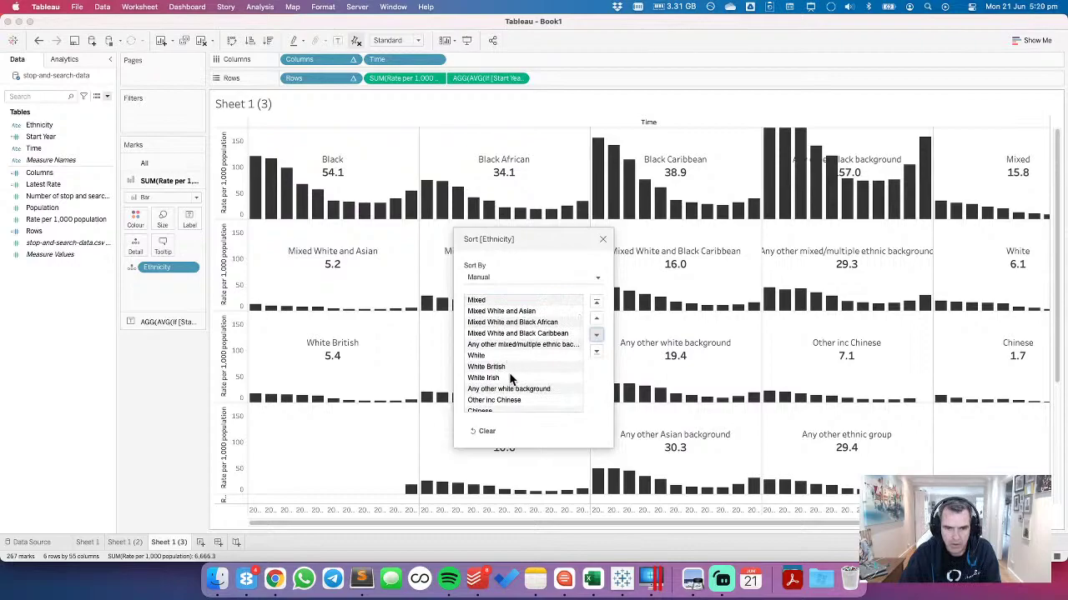
pyautogui.scroll(-5, 508, 392)
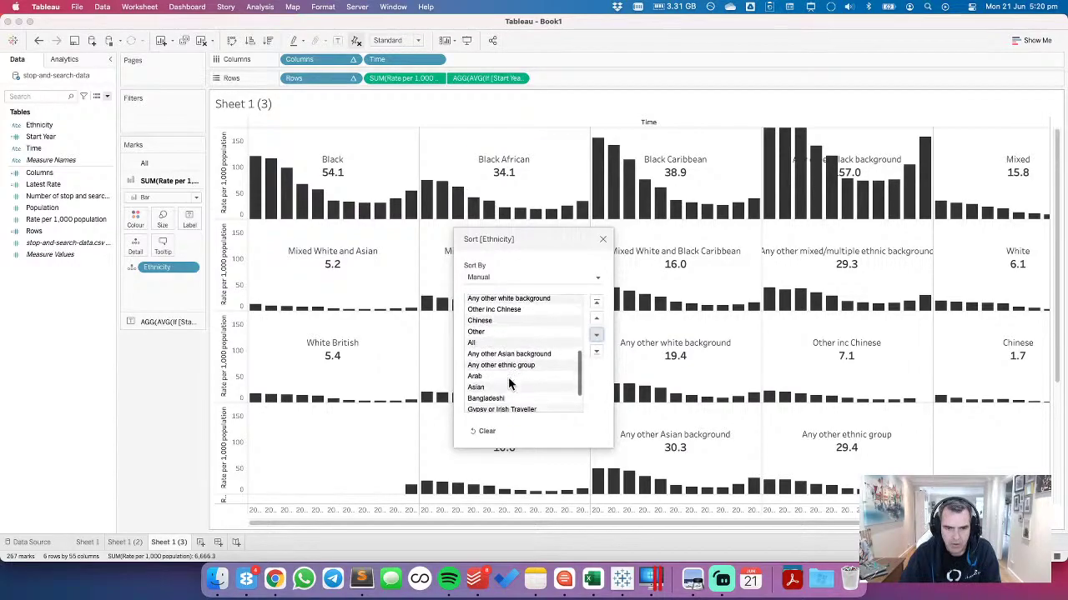
# Step: Move Any other Asian background, Asian, Bangladeshi, Indian and Pakistani together to the start of the Ethnicity sort order
pyautogui.click(497, 349)
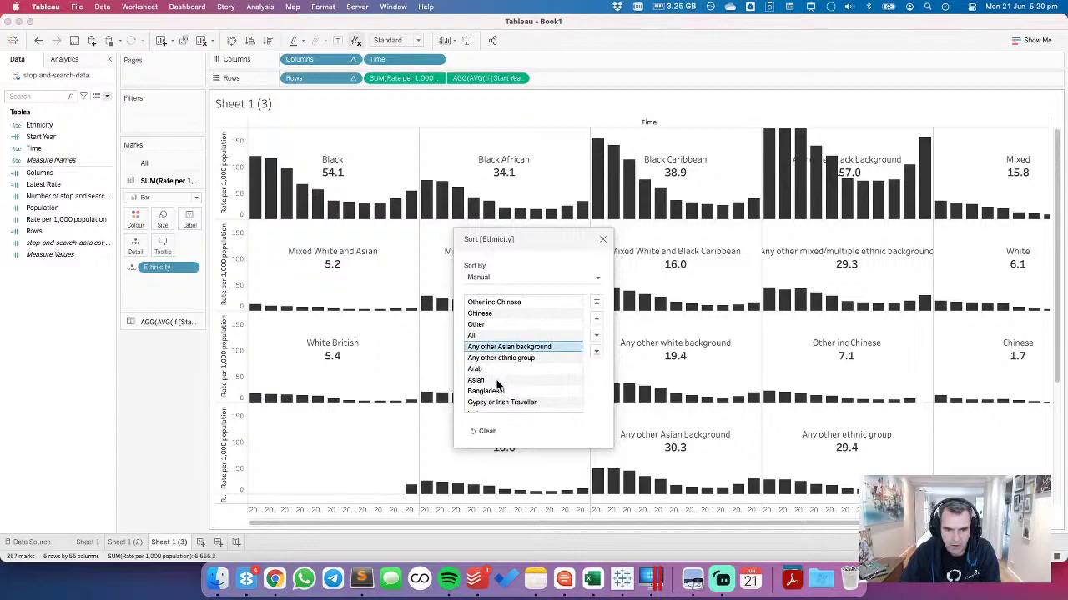
pyautogui.press('super+Tab')
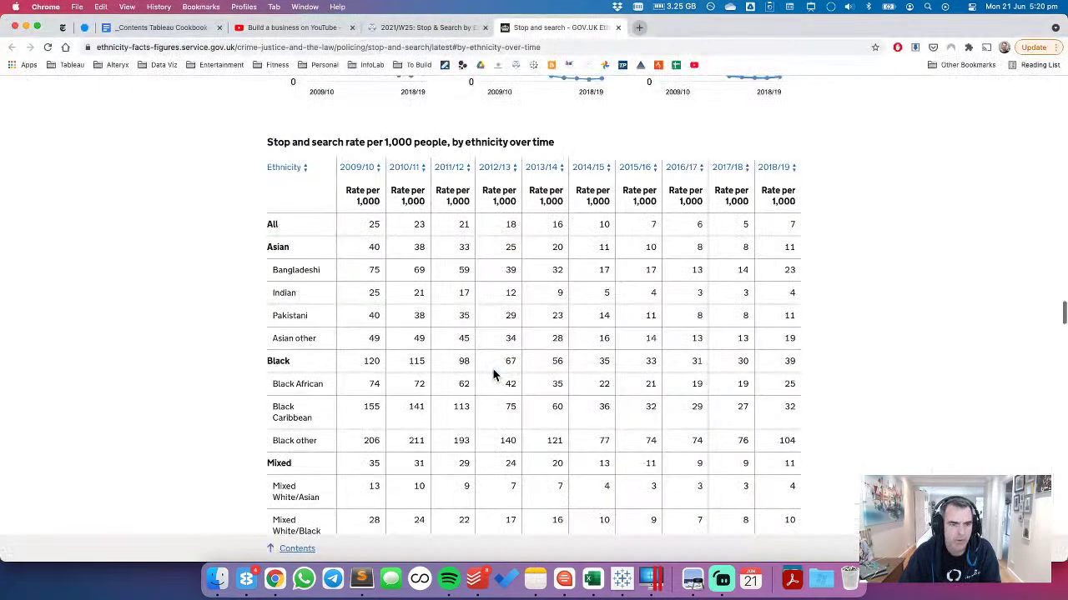
pyautogui.press('super+Tab')
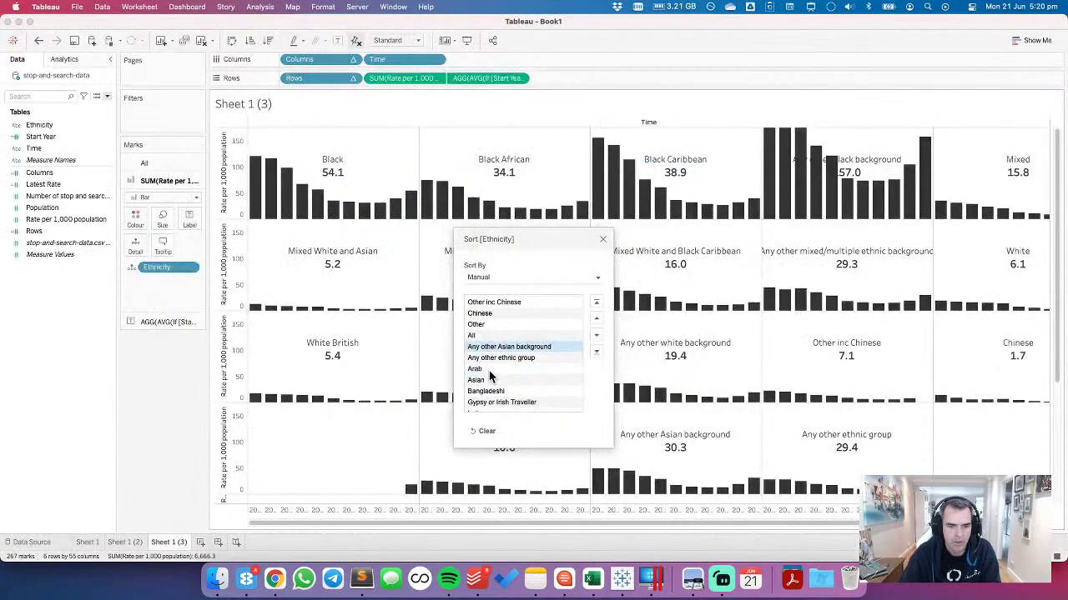
pyautogui.press('super+Tab')
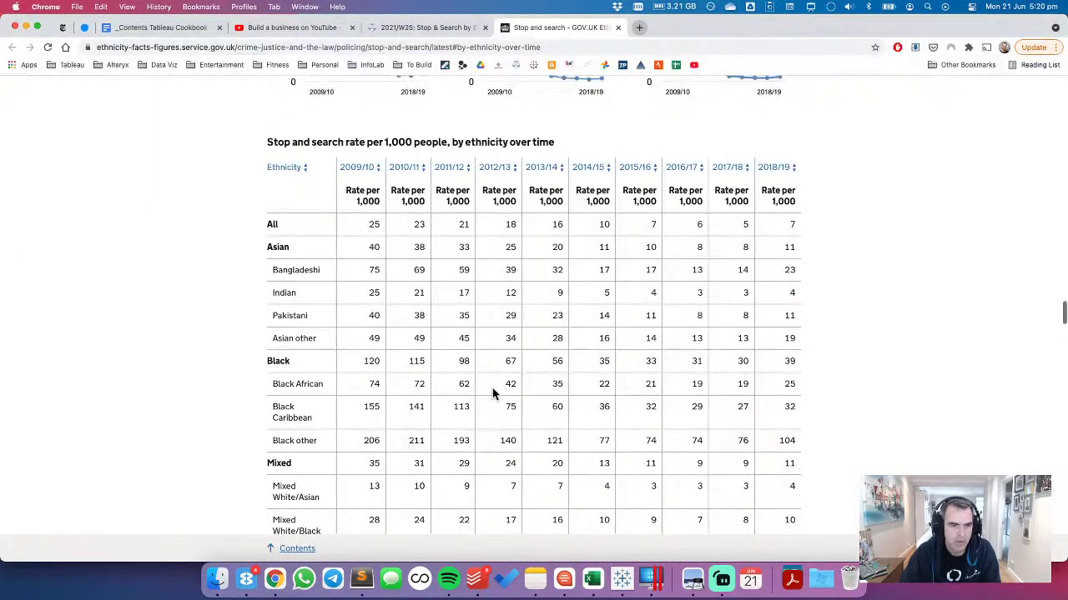
pyautogui.press('super+Tab')
pyautogui.scroll(-2, 524, 376)
pyautogui.keyDown('super'); pyautogui.click(499, 384); pyautogui.keyUp('super')
pyautogui.keyDown('super'); pyautogui.click(494, 396); pyautogui.keyUp('super')
pyautogui.press('super+Tab')
pyautogui.press('super+Tab')
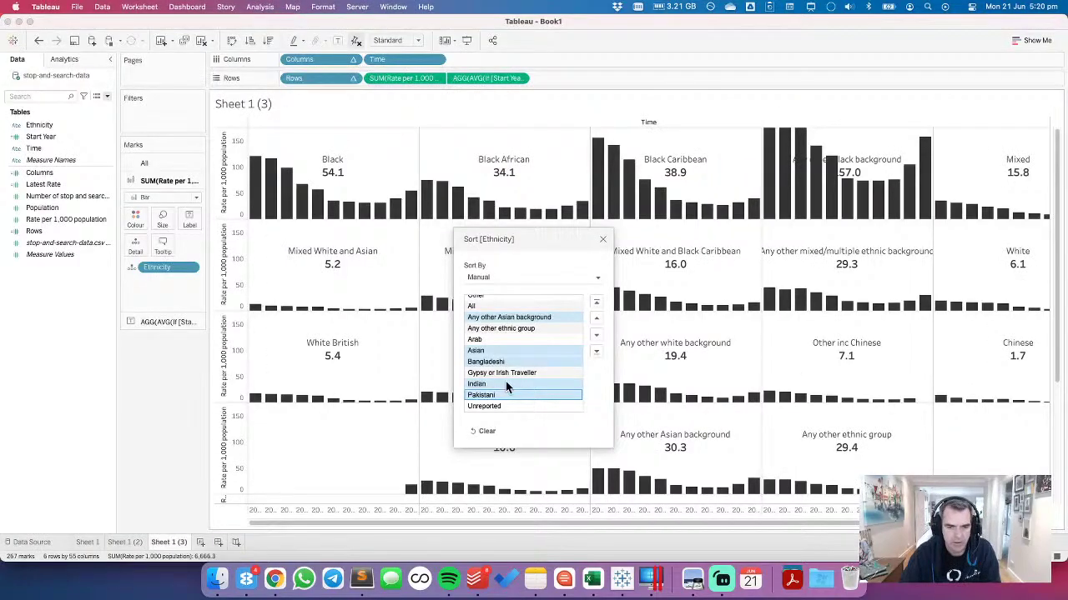
pyautogui.click(597, 302)
# Step: Reorder the Asian group so Asian comes first and Any other Asian background follows Pakistani
pyautogui.click(502, 311)
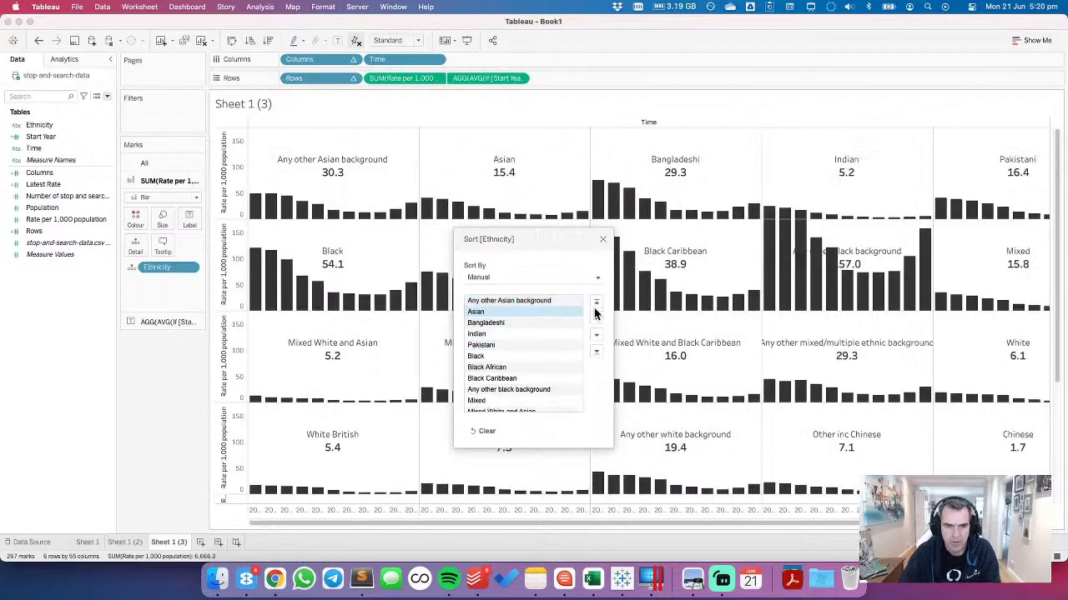
pyautogui.click(596, 317)
pyautogui.click(538, 313)
pyautogui.click(596, 337)
pyautogui.click(596, 337)
pyautogui.click(597, 337)
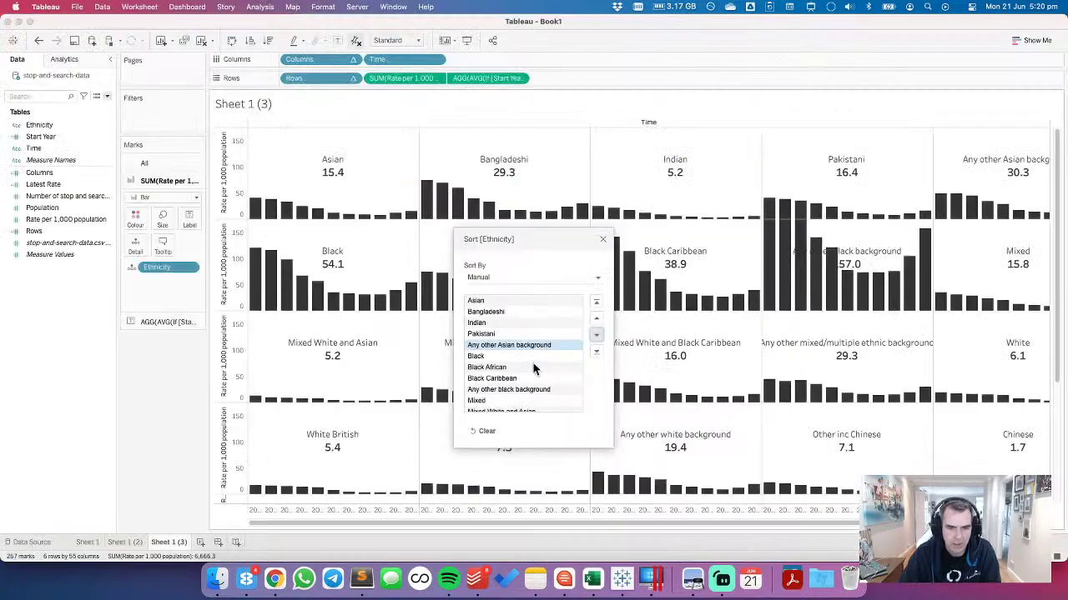
# Step: Move All to the first position in the Ethnicity sort order
pyautogui.scroll(-2, 533, 366)
pyautogui.scroll(-3, 534, 367)
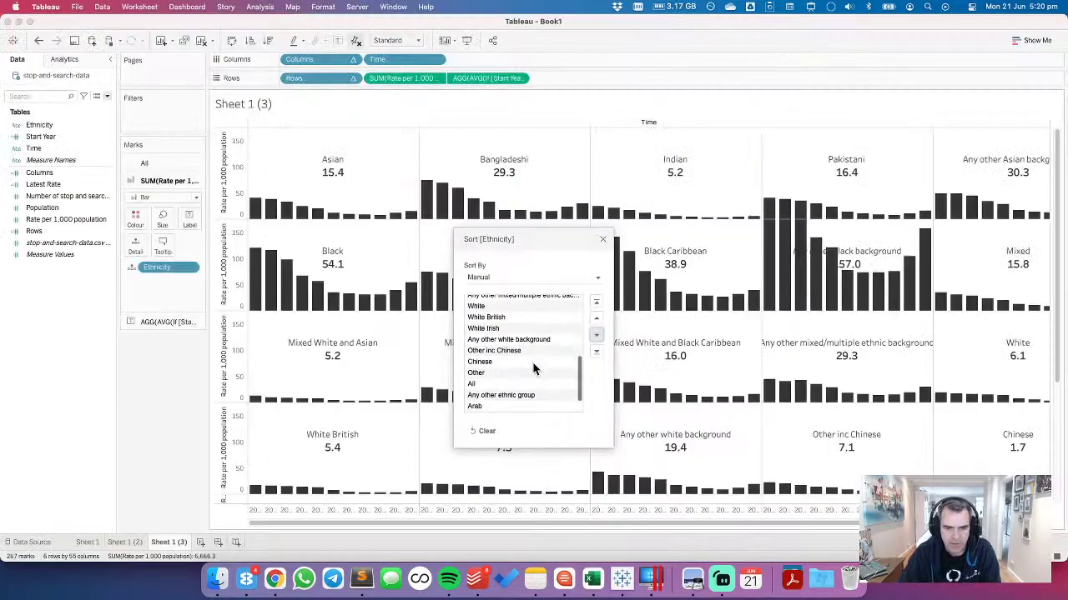
pyautogui.scroll(-2, 534, 369)
pyautogui.click(519, 364)
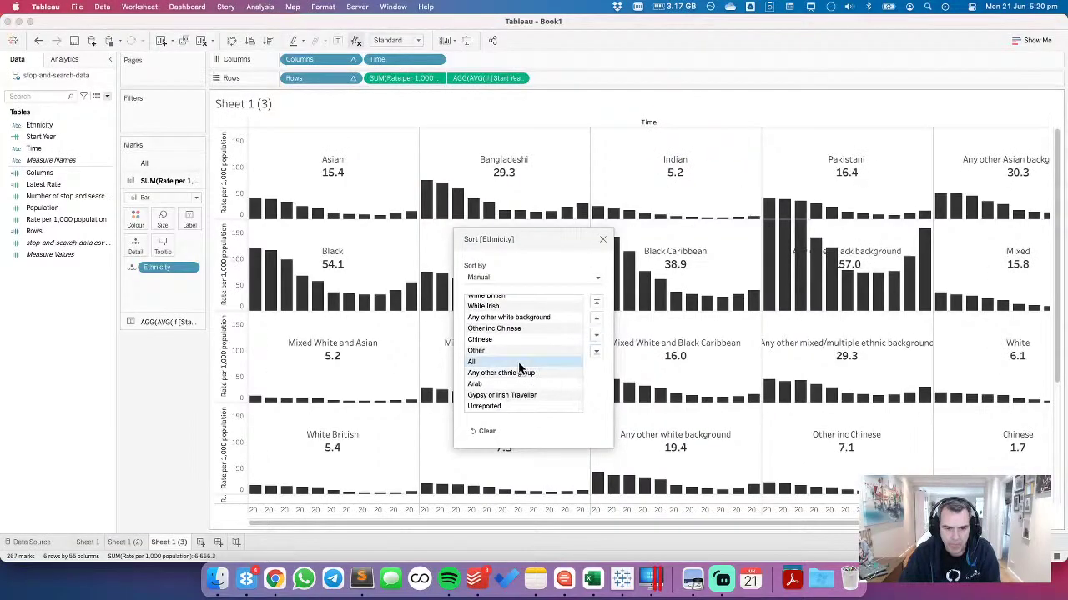
pyautogui.click(596, 303)
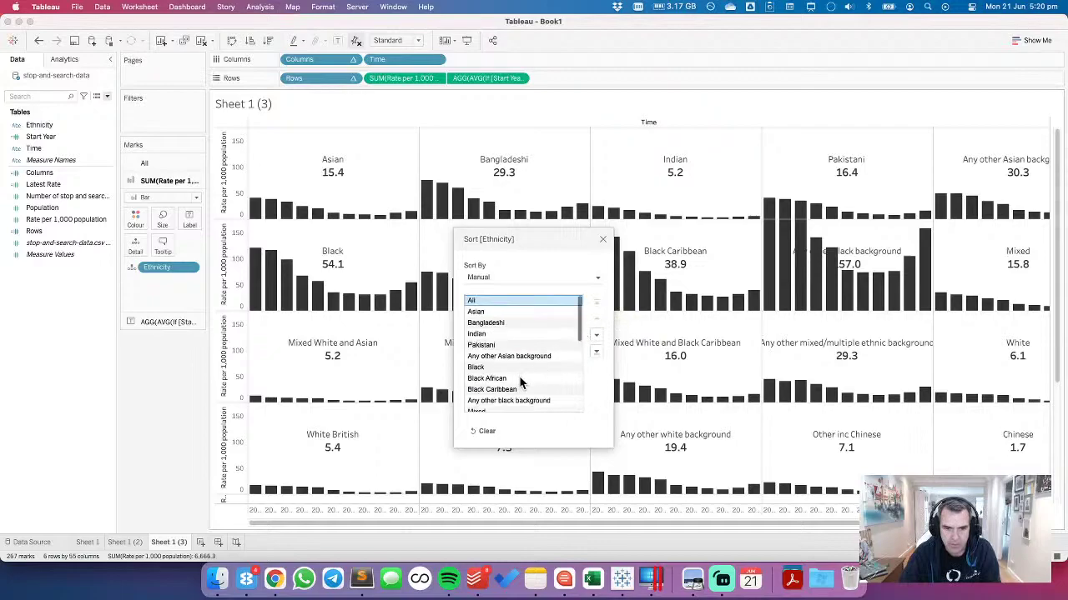
# Step: Check the GOV.UK ethnicity table in Chrome for Arab, and place Arab directly after All in Tableau's Ethnicity sort order
pyautogui.scroll(-5, 521, 380)
pyautogui.click(517, 386)
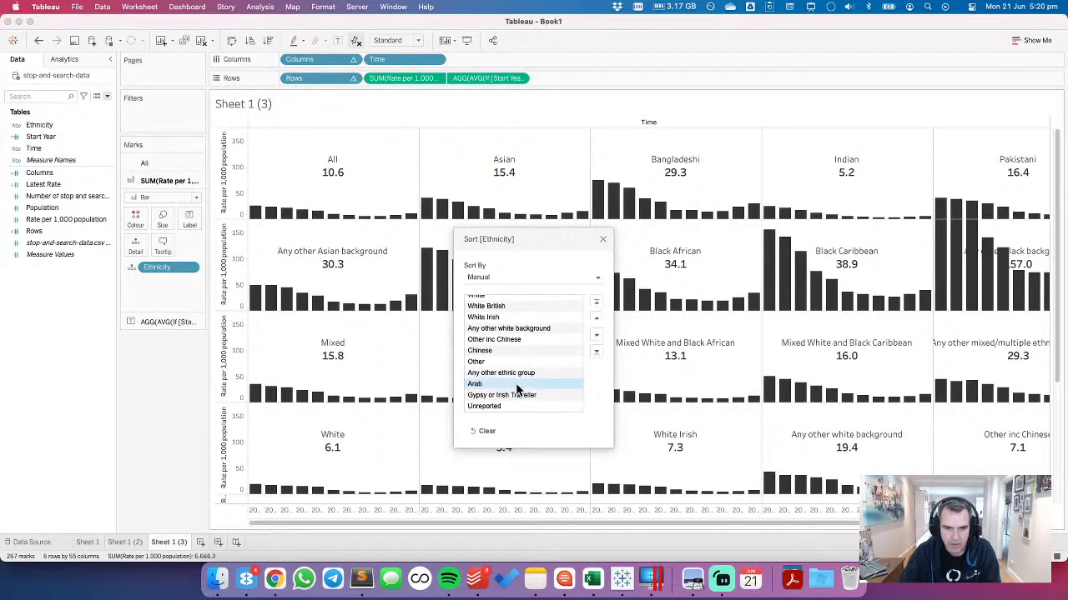
pyautogui.press('super+Tab')
pyautogui.scroll(-8, 301, 356)
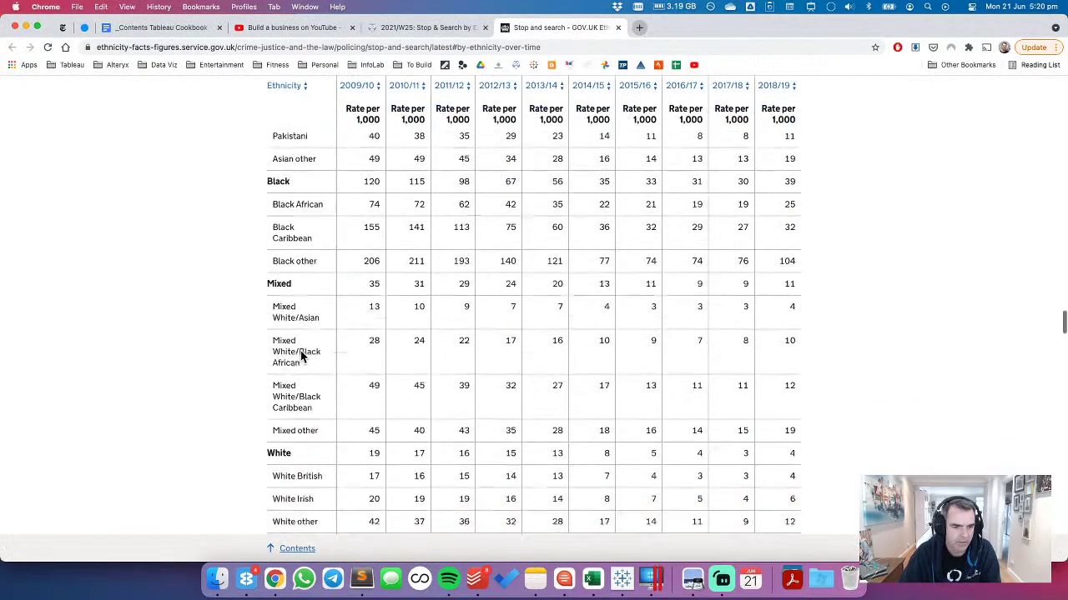
pyautogui.scroll(15, 301, 356)
pyautogui.scroll(-5, 301, 356)
pyautogui.scroll(-6, 301, 356)
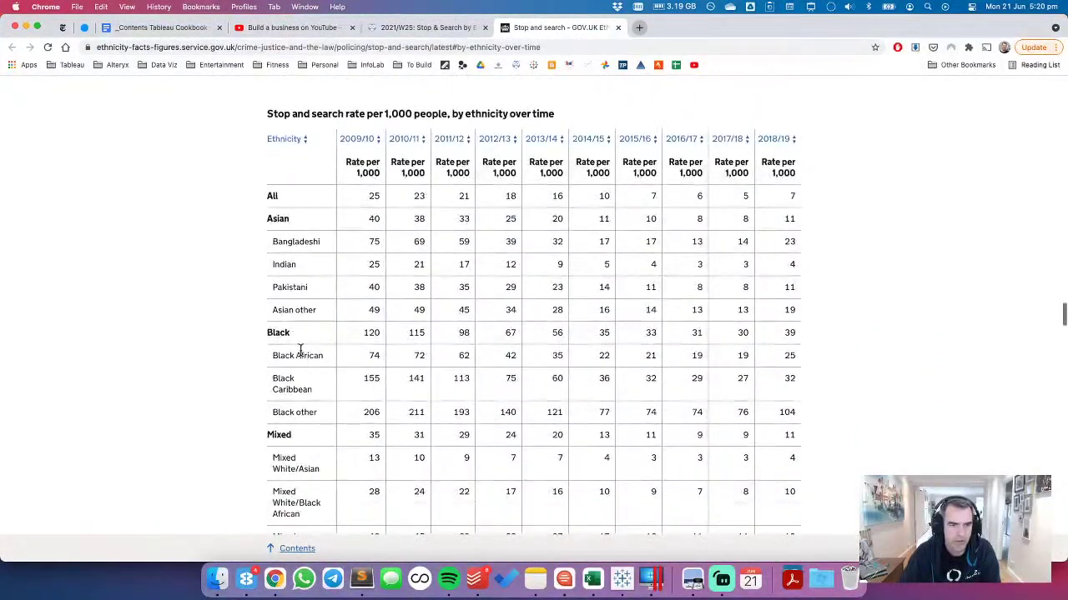
pyautogui.press('super+Tab')
pyautogui.press('super+Tab')
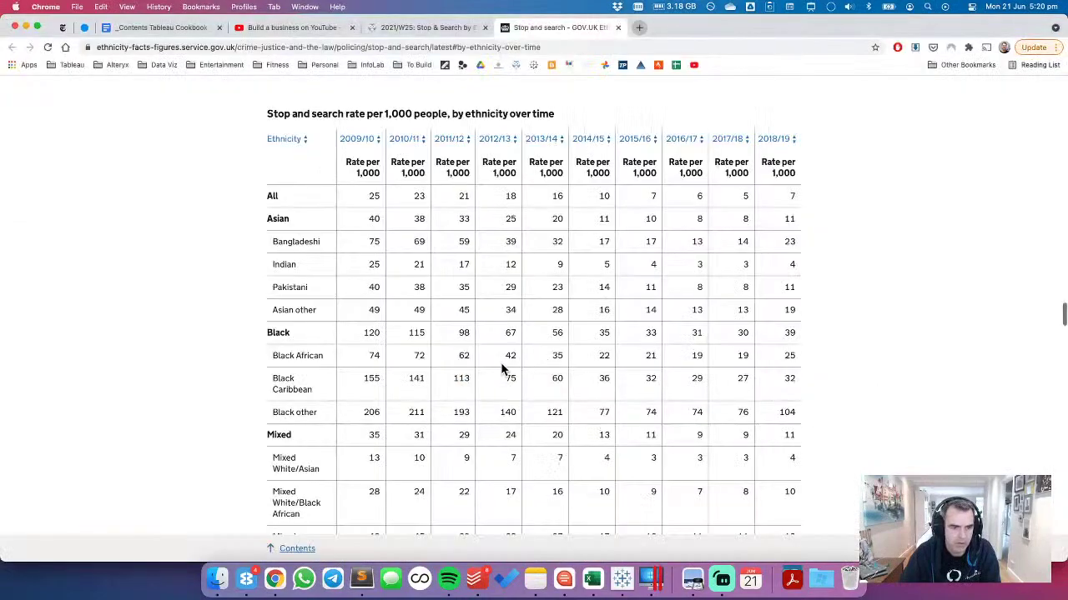
pyautogui.scroll(-3, 504, 369)
pyautogui.scroll(-3, 504, 369)
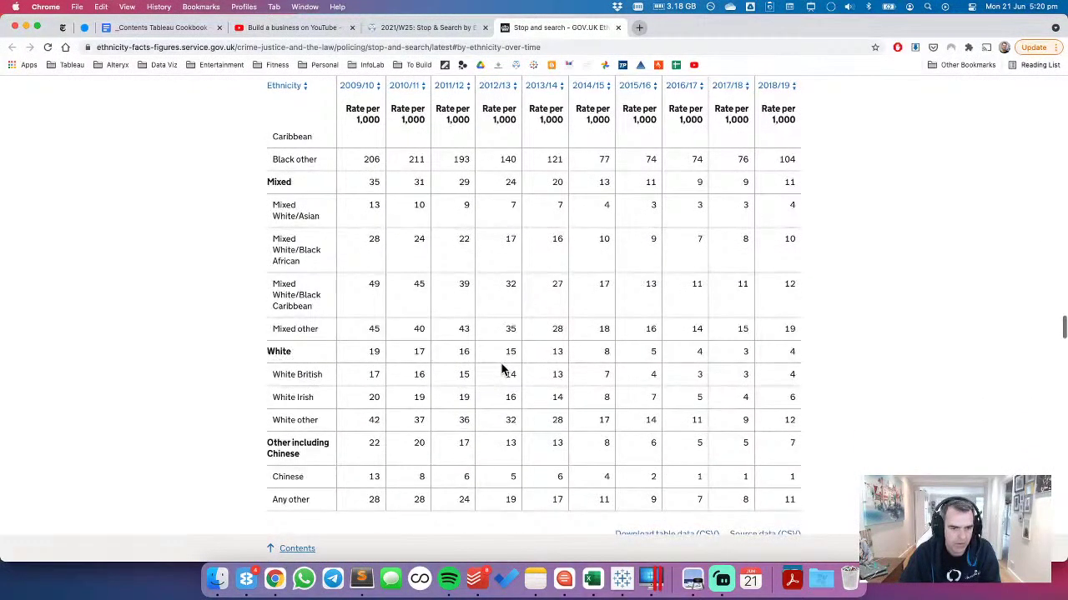
pyautogui.press('super+Tab')
pyautogui.click(596, 303)
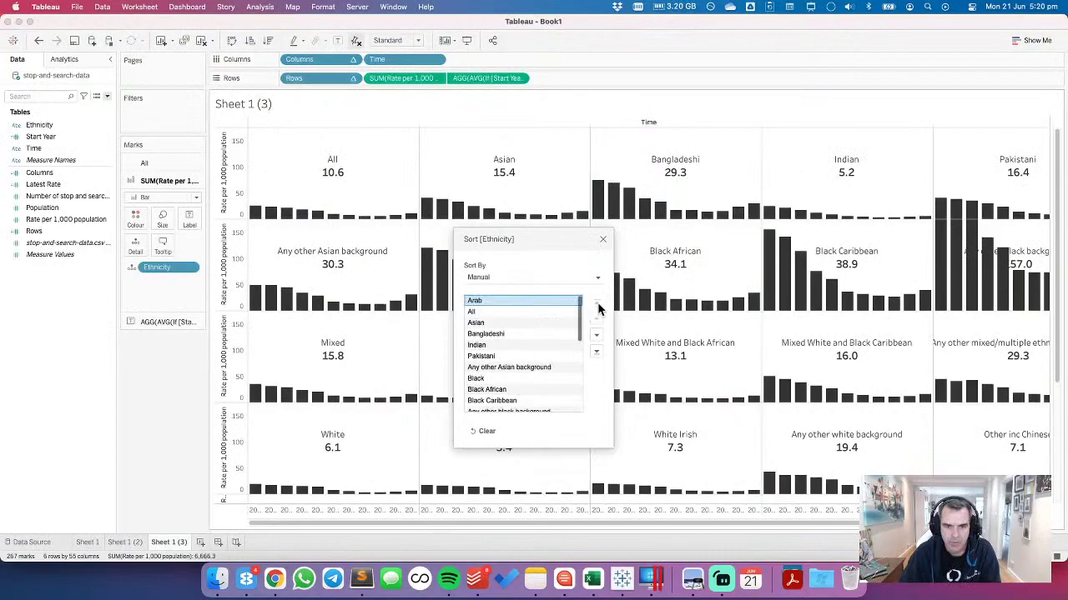
pyautogui.click(596, 337)
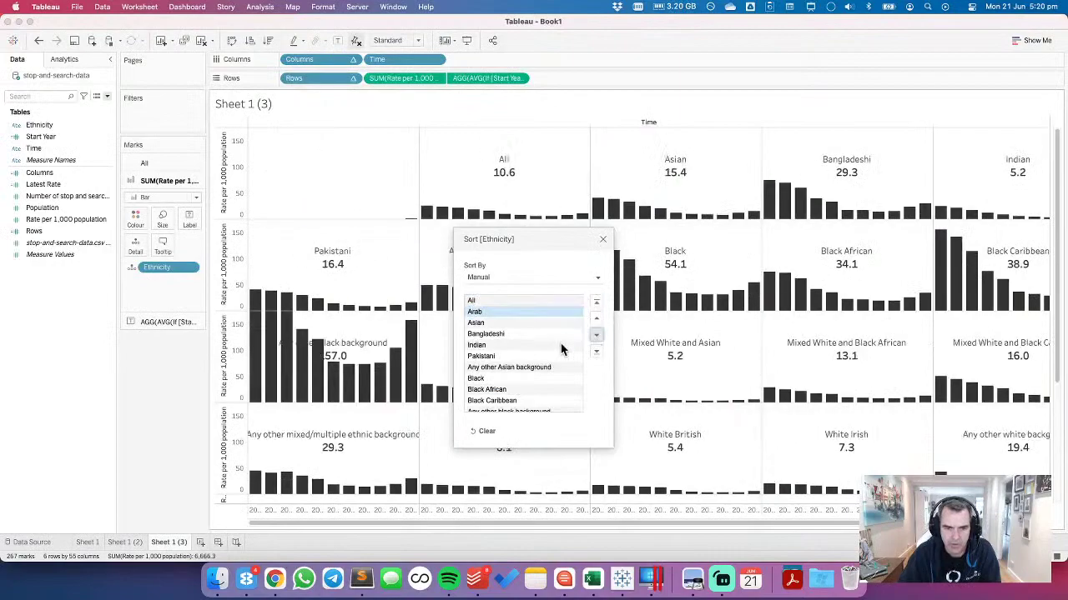
# Step: Place Any other ethnic group after Gypsy or Irish Traveller in the manual sort and close the Ethnicity sort settings
pyautogui.press('super+Tab')
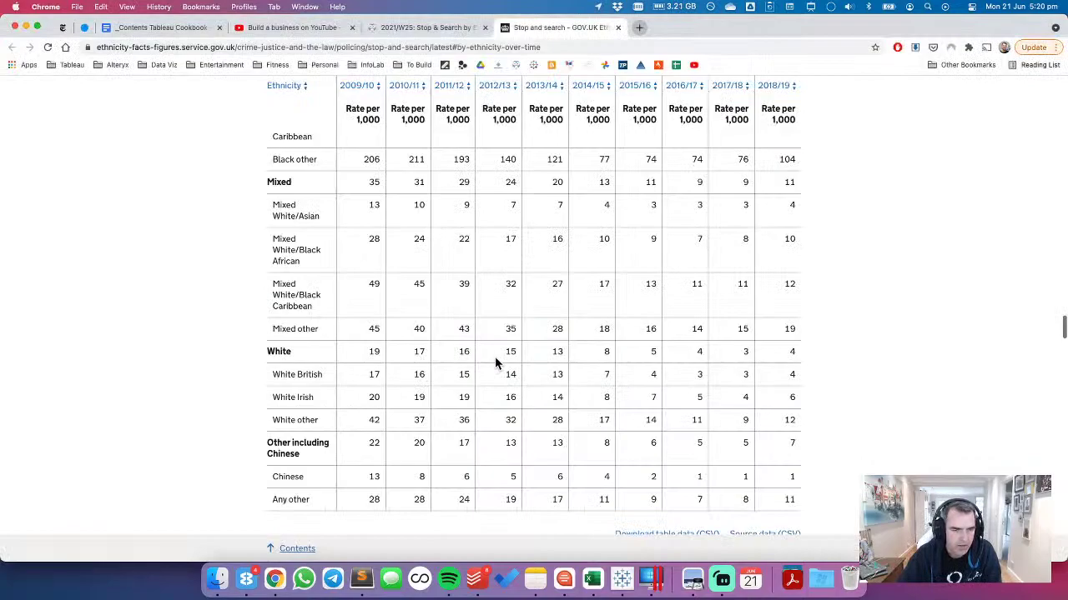
pyautogui.press('super+Tab')
pyautogui.scroll(-10, 509, 363)
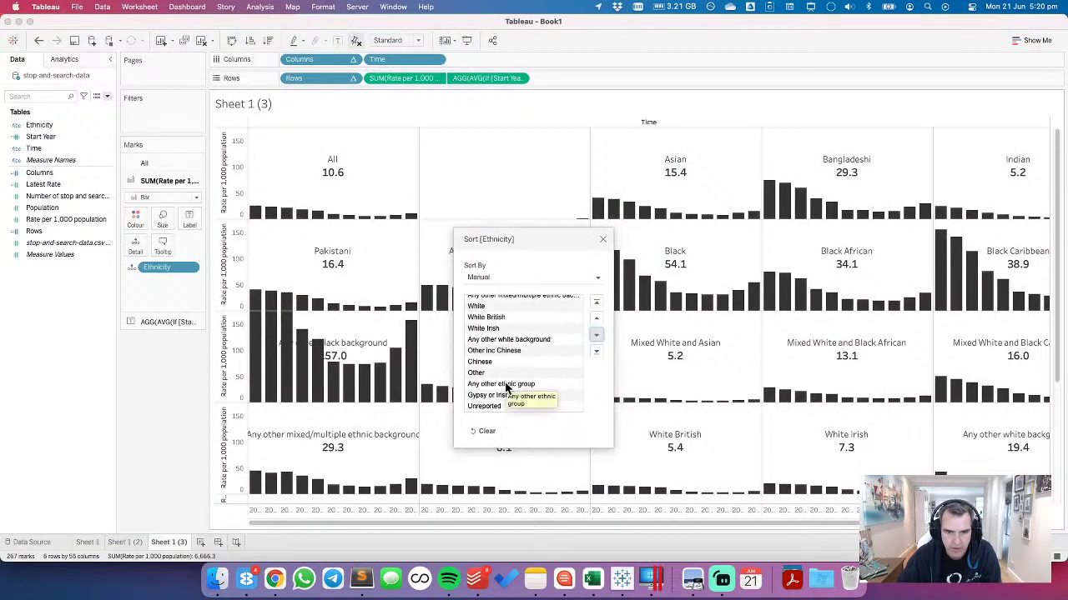
pyautogui.click(507, 384)
pyautogui.click(597, 335)
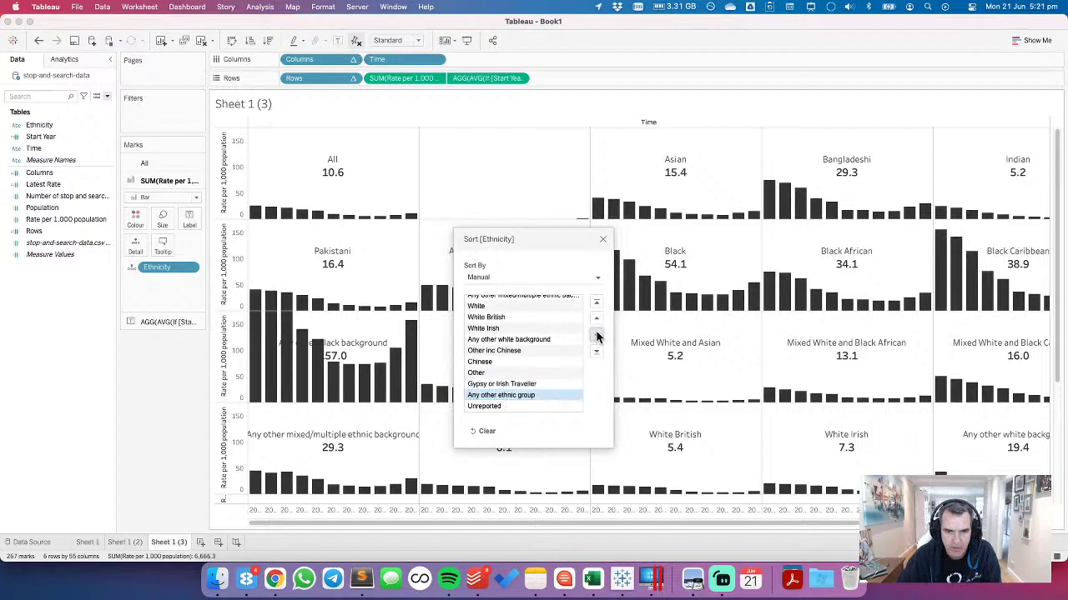
pyautogui.click(603, 240)
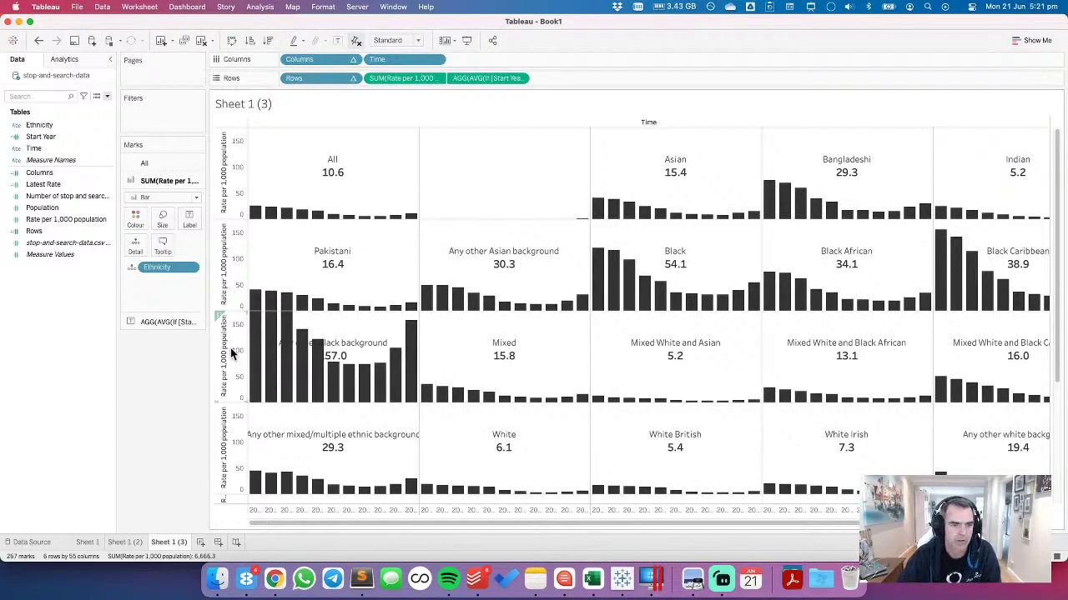
# Step: Turn off the fixed axes for the chart grid so the axis ranges adjust automatically
pyautogui.click(355, 41)
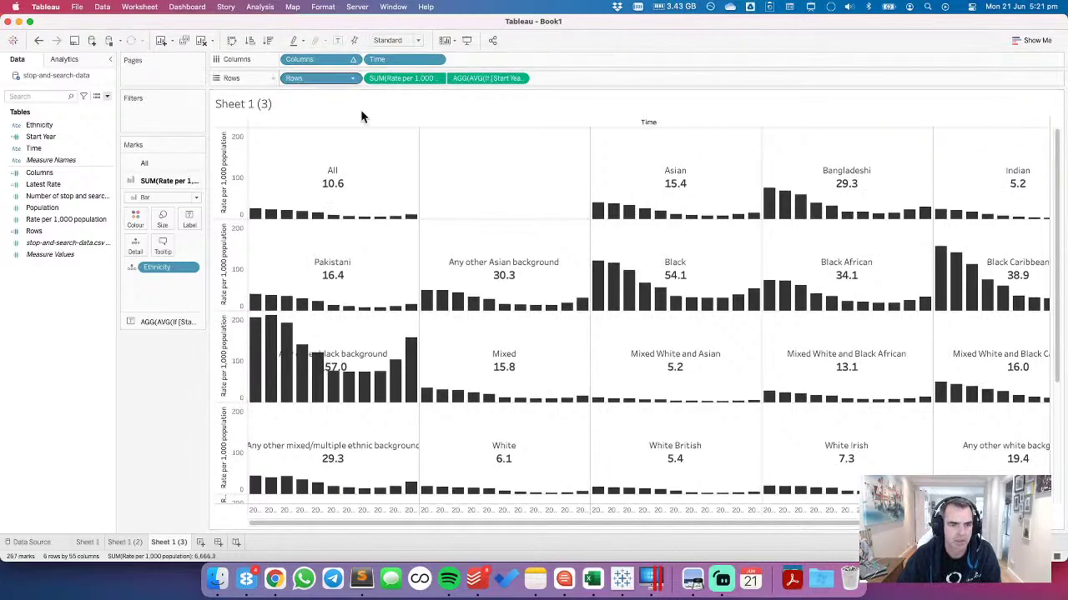
# Step: Set the label-position calculation on Rows to return 200 for Start Year 2014, and check the labels across the whole grid
pyautogui.doubleClick(486, 77)
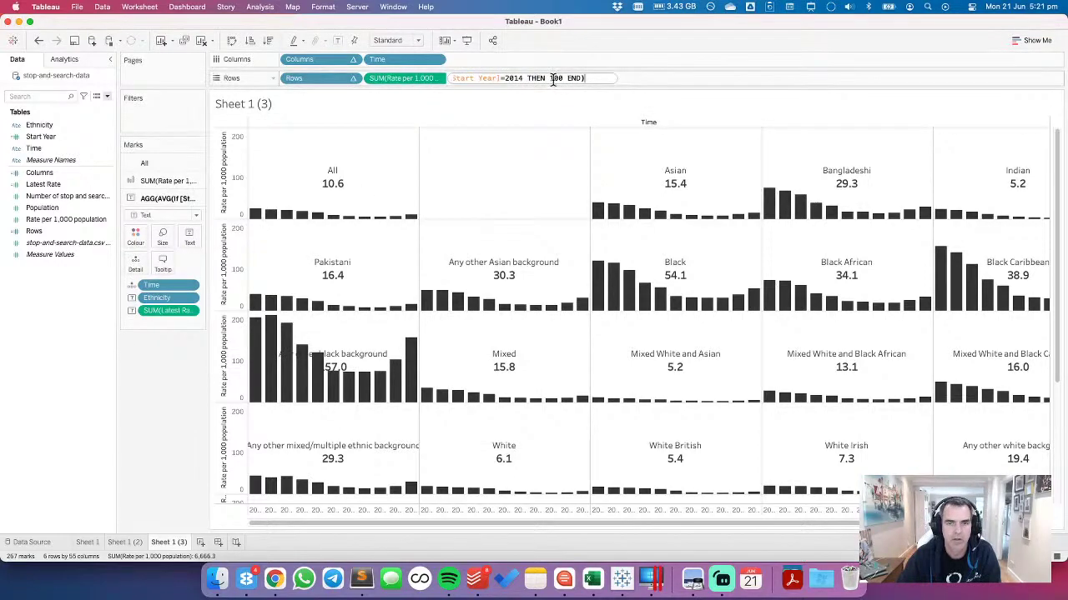
pyautogui.click(553, 79)
pyautogui.press('Left')
pyautogui.press('Left')
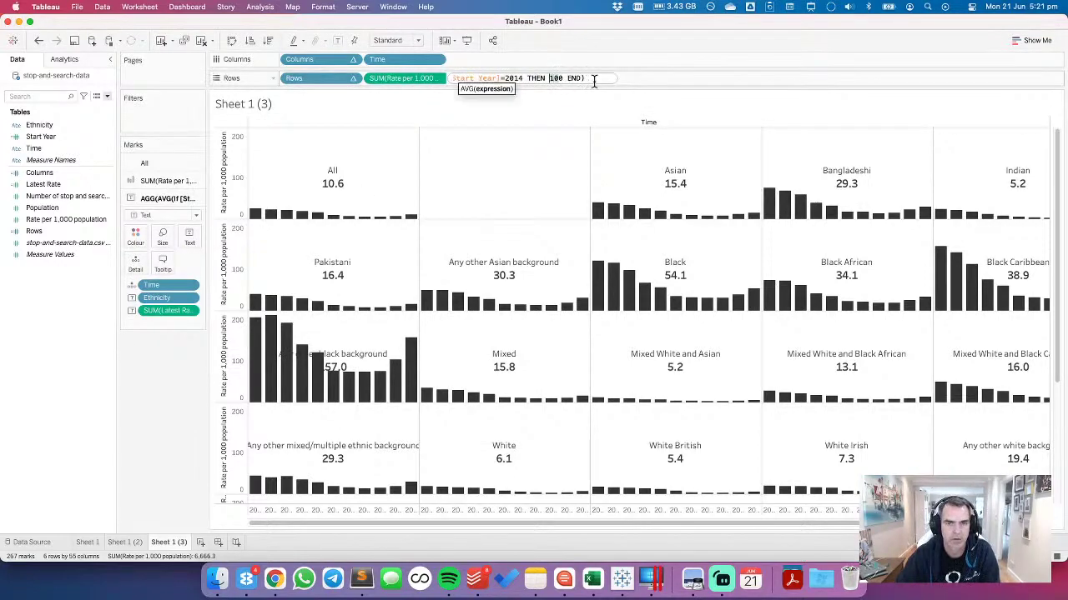
pyautogui.press('Delete')
pyautogui.write('2')
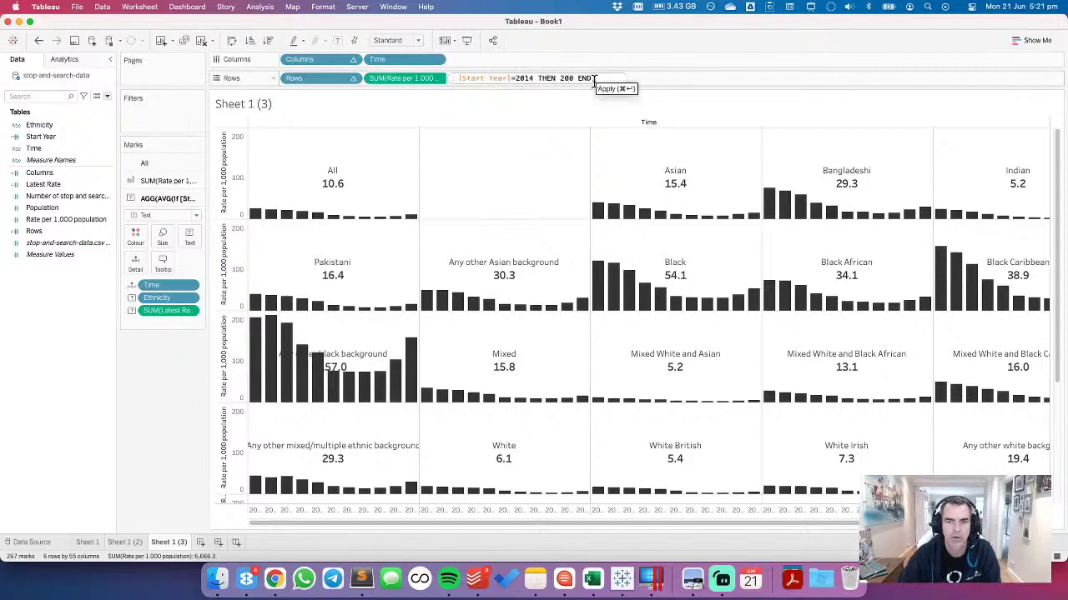
pyautogui.click(593, 79)
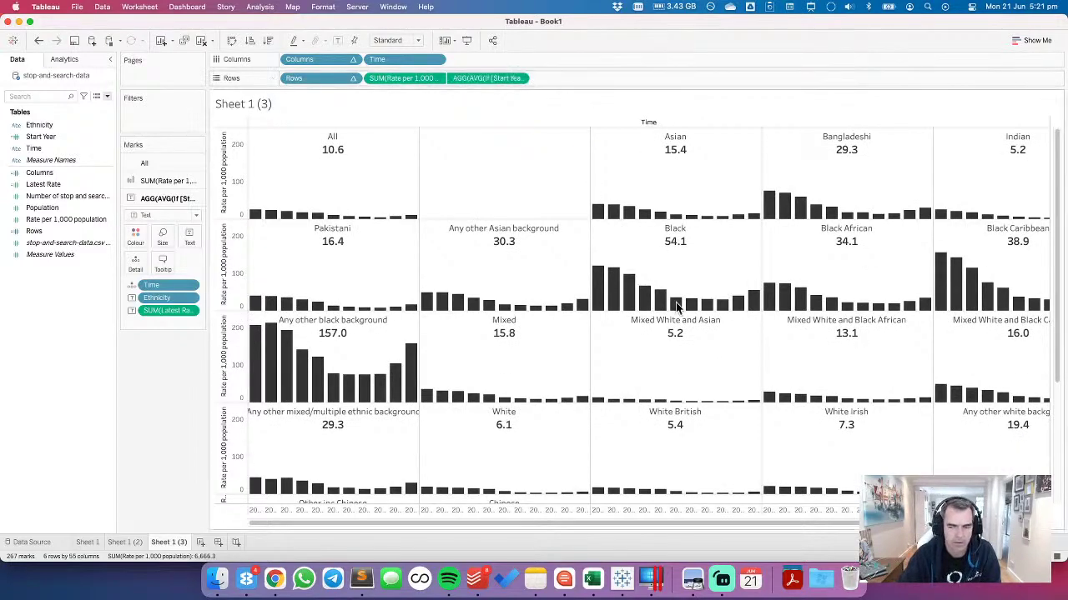
pyautogui.hscroll(2, 787, 342)
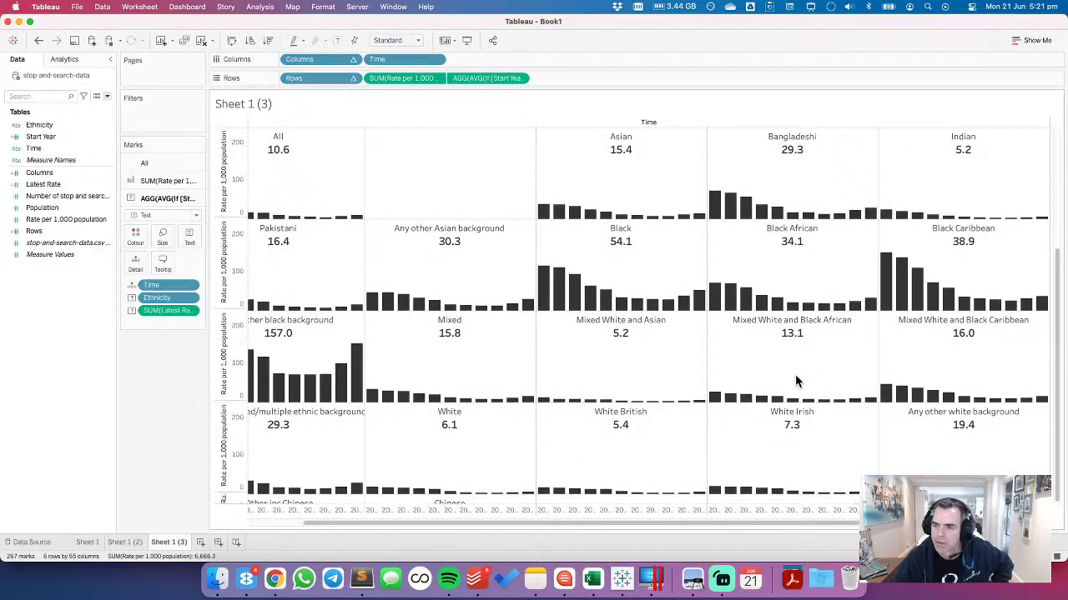
pyautogui.scroll(-3, 796, 381)
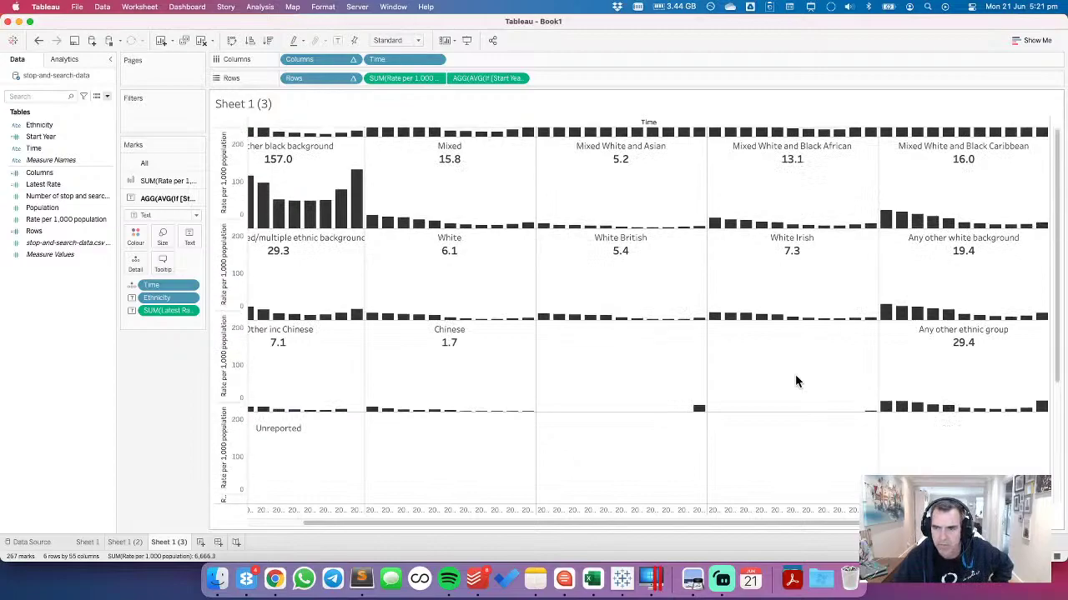
pyautogui.scroll(3, 794, 380)
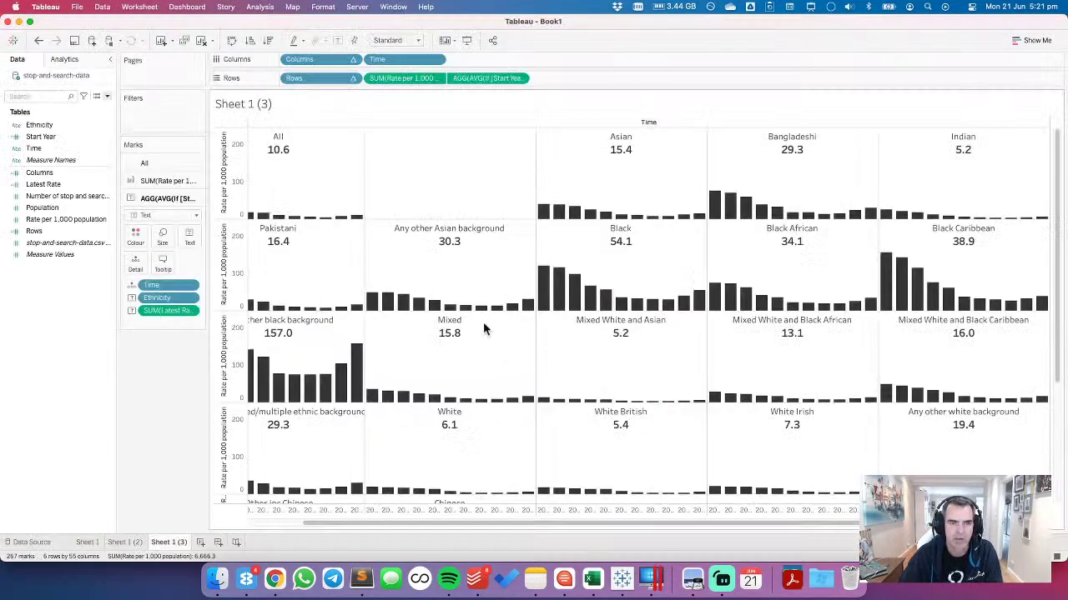
# Step: Create a new worksheet with Time across the columns, Ethnicity down the rows, and Rate per 1,000 population encoded as colour
pyautogui.click(200, 542)
pyautogui.moveTo(53, 159); pyautogui.dragTo(354, 78)
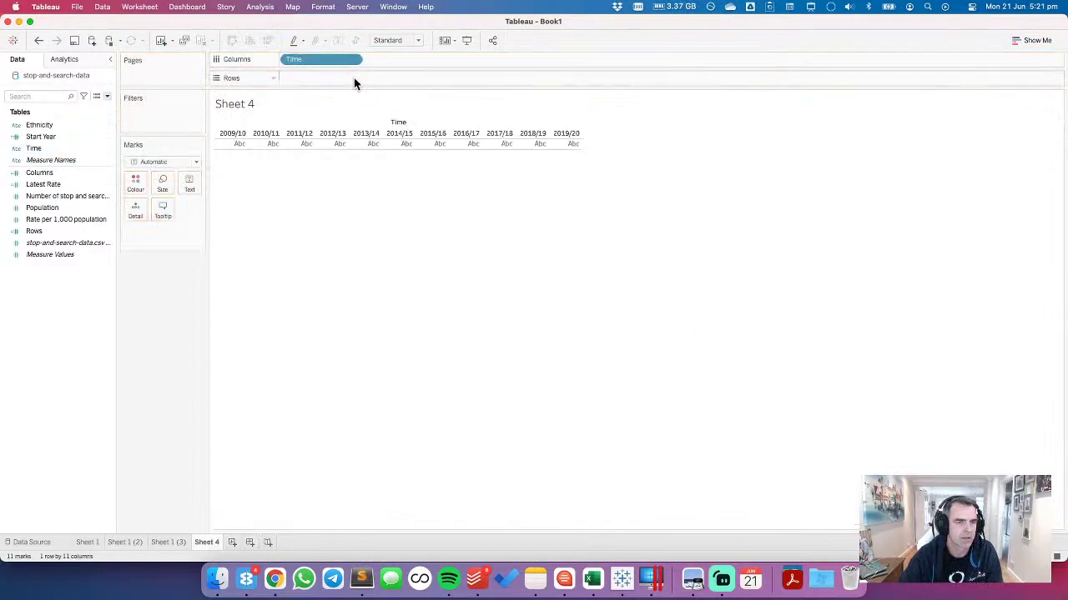
pyautogui.moveTo(40, 125); pyautogui.dragTo(289, 78)
pyautogui.moveTo(45, 220); pyautogui.dragTo(139, 185)
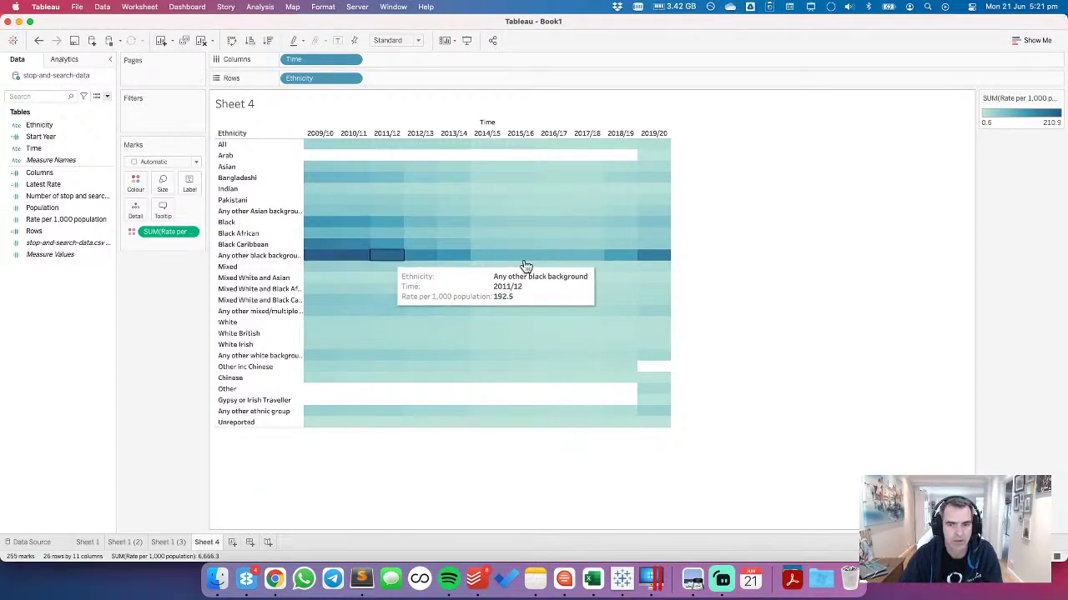
# Step: Give the heatmap cells a white border
pyautogui.click(143, 162)
pyautogui.click(88, 293)
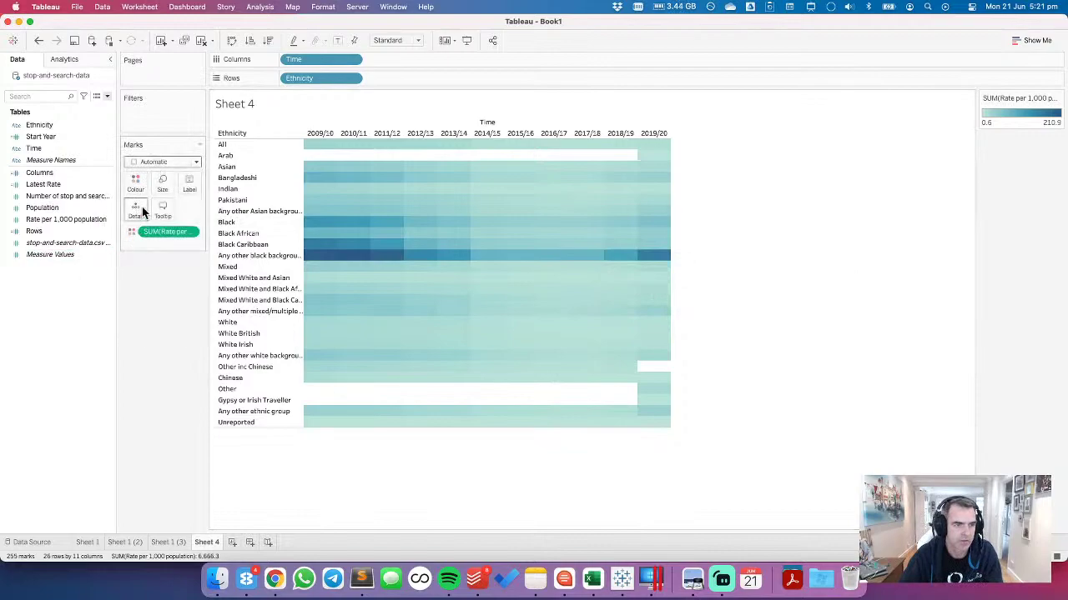
pyautogui.click(137, 188)
pyautogui.click(184, 276)
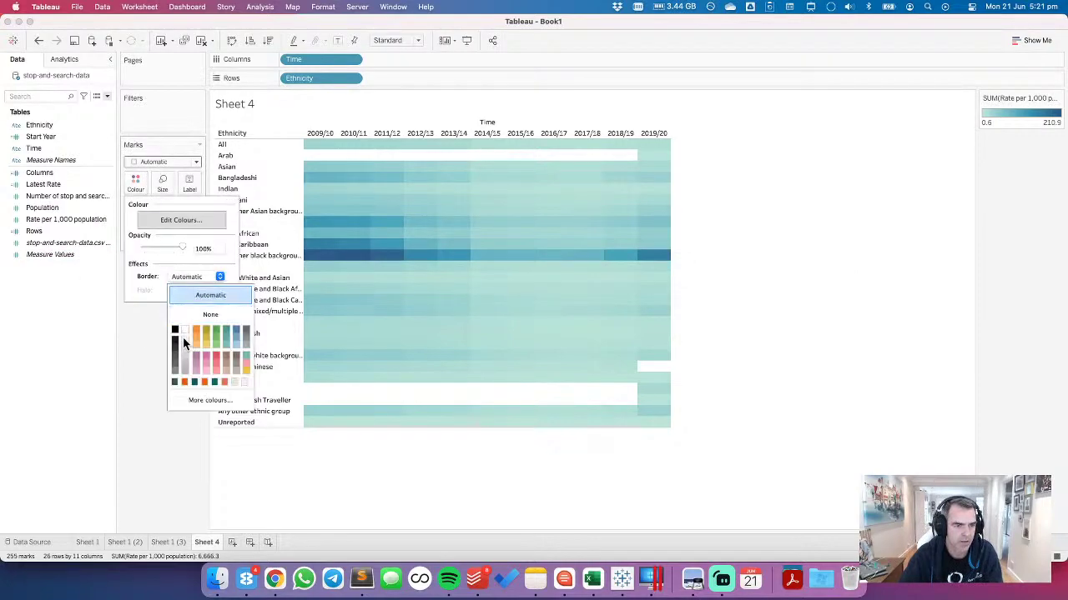
pyautogui.click(125, 342)
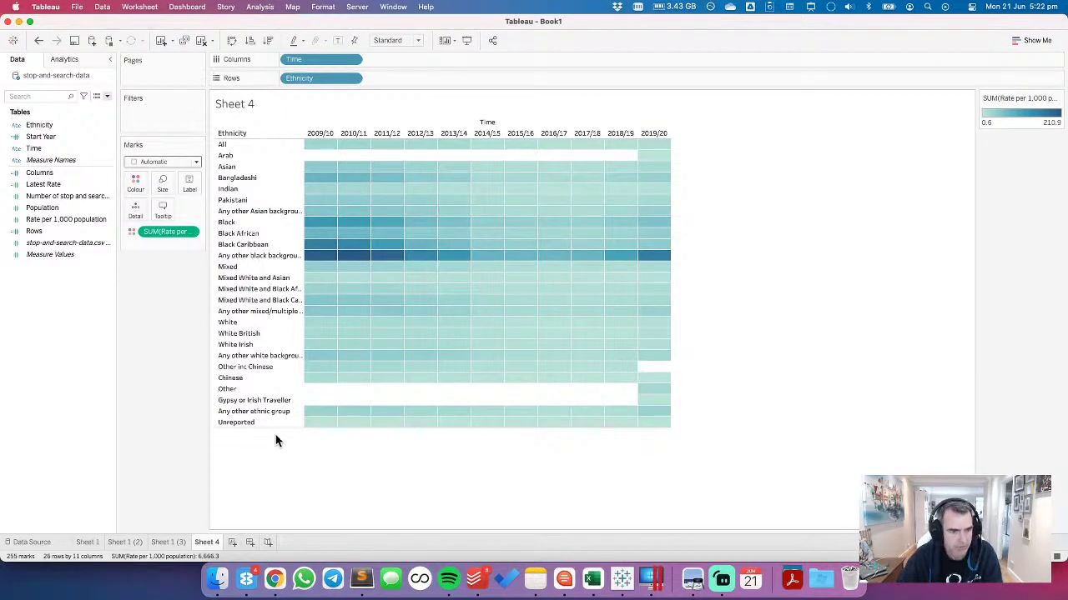
# Step: Exclude Gypsy or Irish Traveller, Any other ethnic group, Unreported and Other from the heatmap's Ethnicity rows
pyautogui.click(254, 401)
pyautogui.keyDown('shift'); pyautogui.click(236, 423); pyautogui.keyUp('shift')
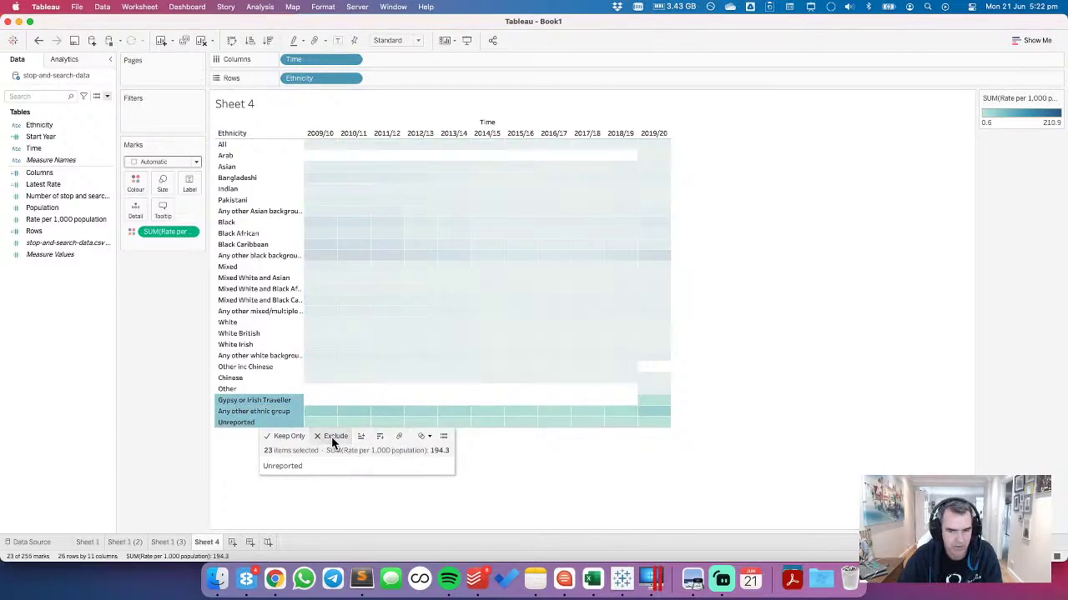
pyautogui.click(331, 436)
pyautogui.rightClick(234, 389)
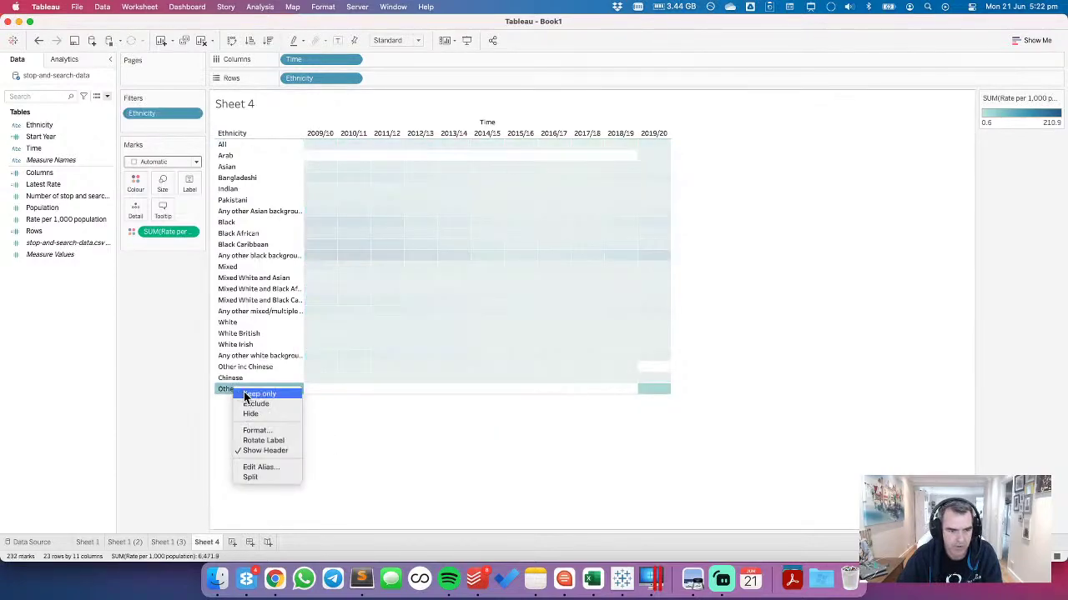
pyautogui.click(248, 404)
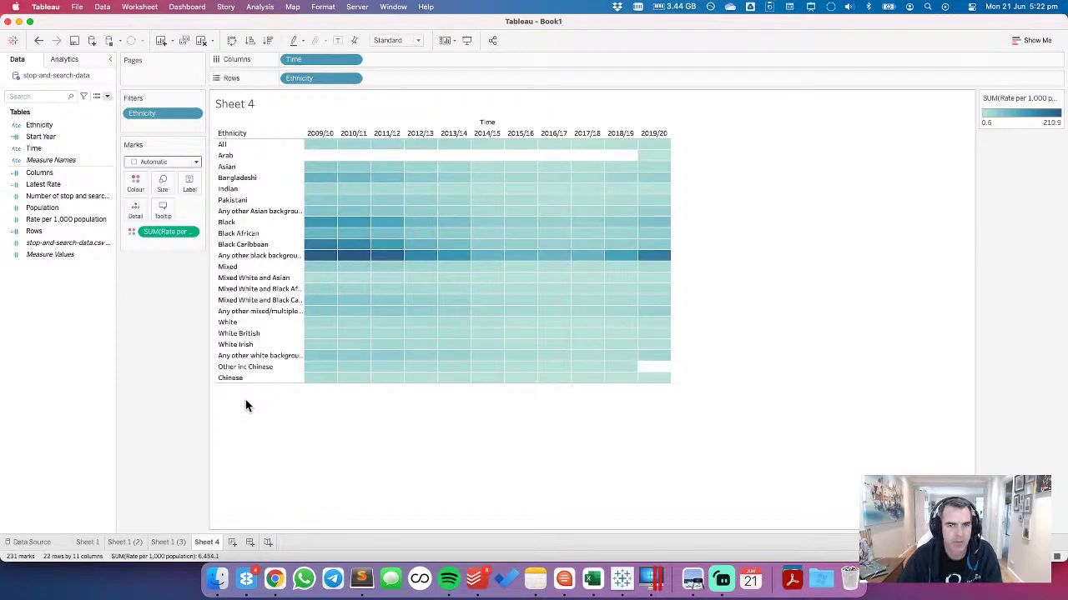
# Step: Apply the Magma 20 diverging palette to the heatmap's Rate per 1,000 population colours
pyautogui.doubleClick(1007, 132)
pyautogui.click(513, 233)
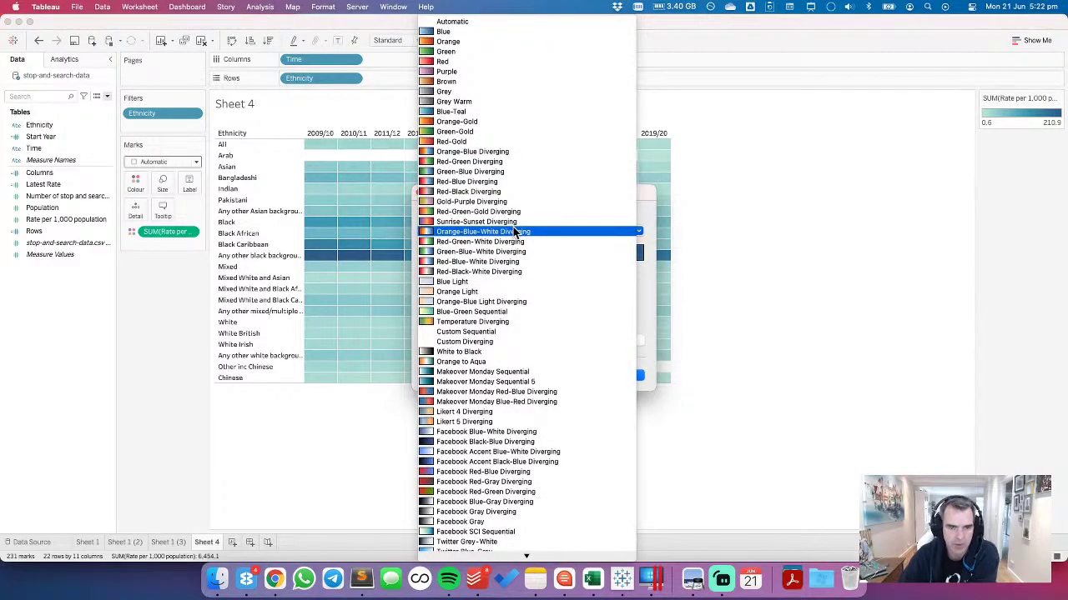
pyautogui.scroll(-3, 547, 304)
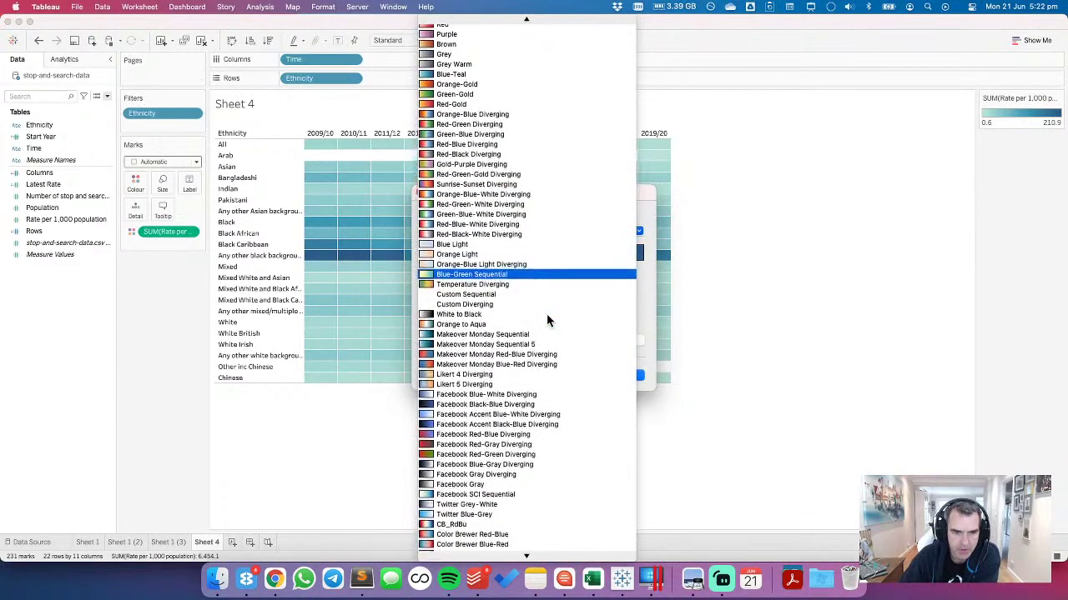
pyautogui.scroll(-8, 546, 301)
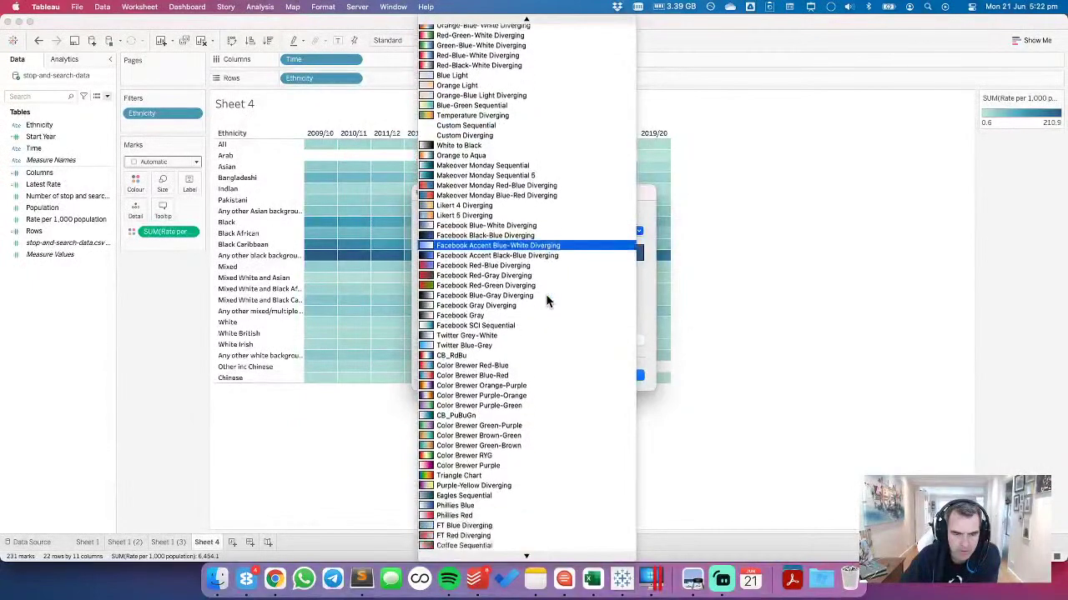
pyautogui.scroll(-5, 546, 301)
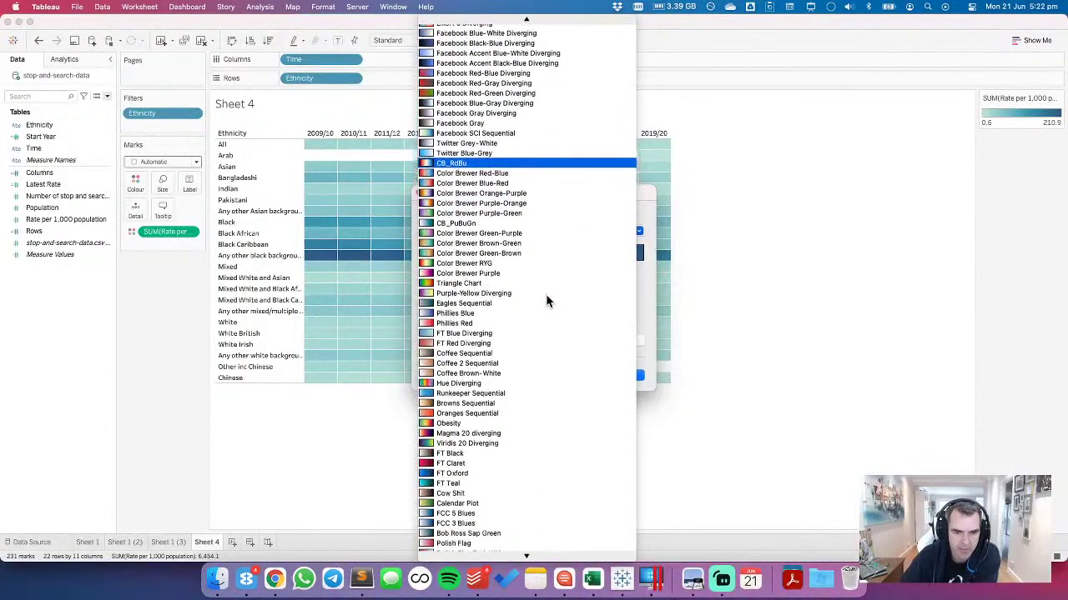
pyautogui.click(487, 425)
pyautogui.click(489, 375)
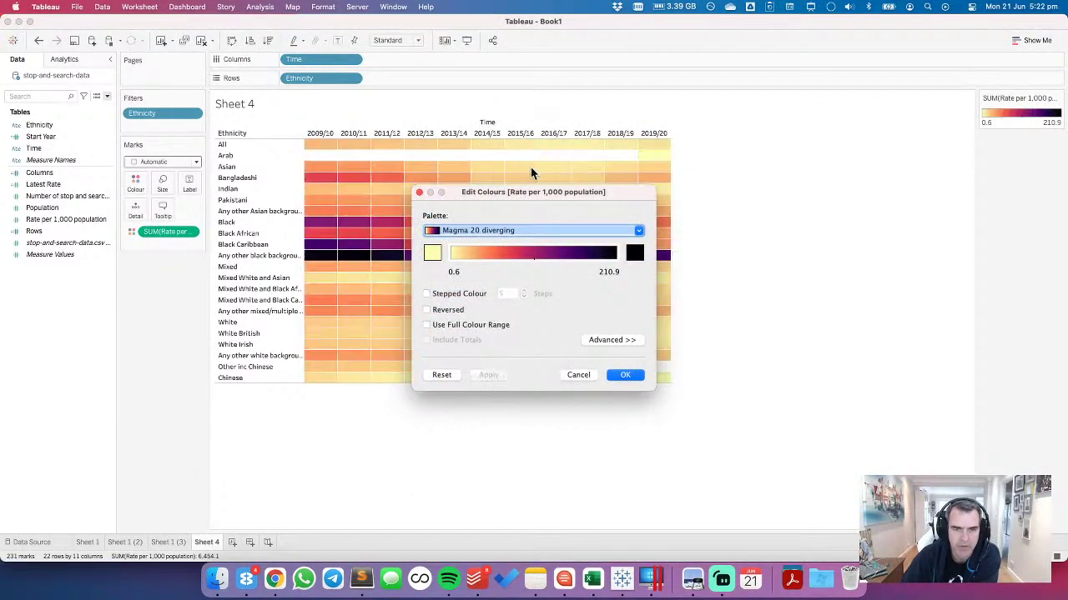
# Step: Try the Magma 20 diverging palette reversed with the heatmap in view, and turn the reversal off again
pyautogui.moveTo(521, 191); pyautogui.dragTo(822, 209)
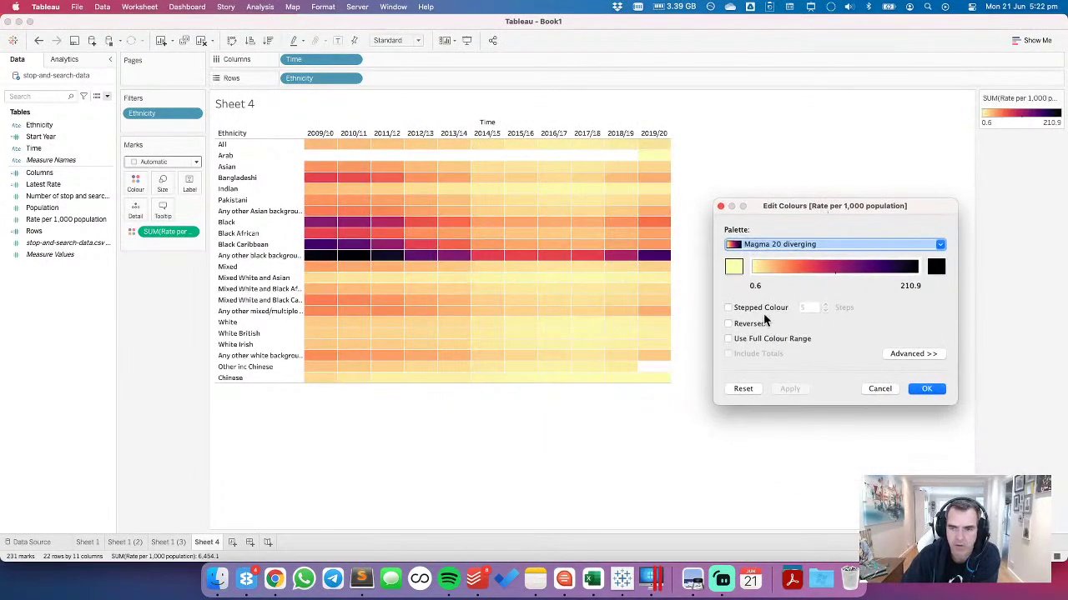
pyautogui.click(728, 323)
pyautogui.click(789, 389)
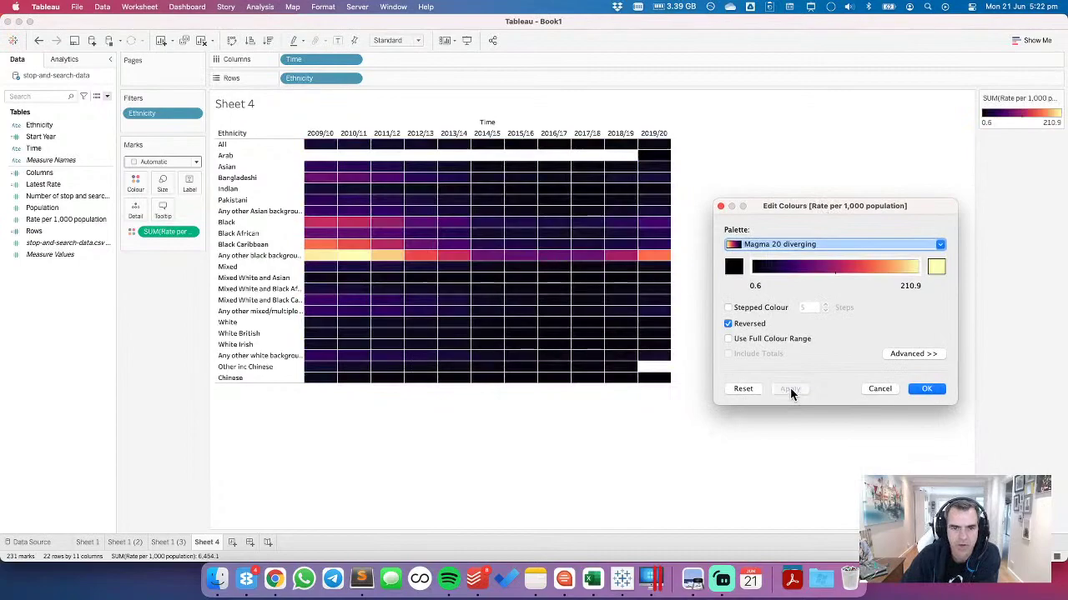
pyautogui.click(728, 323)
pyautogui.click(786, 388)
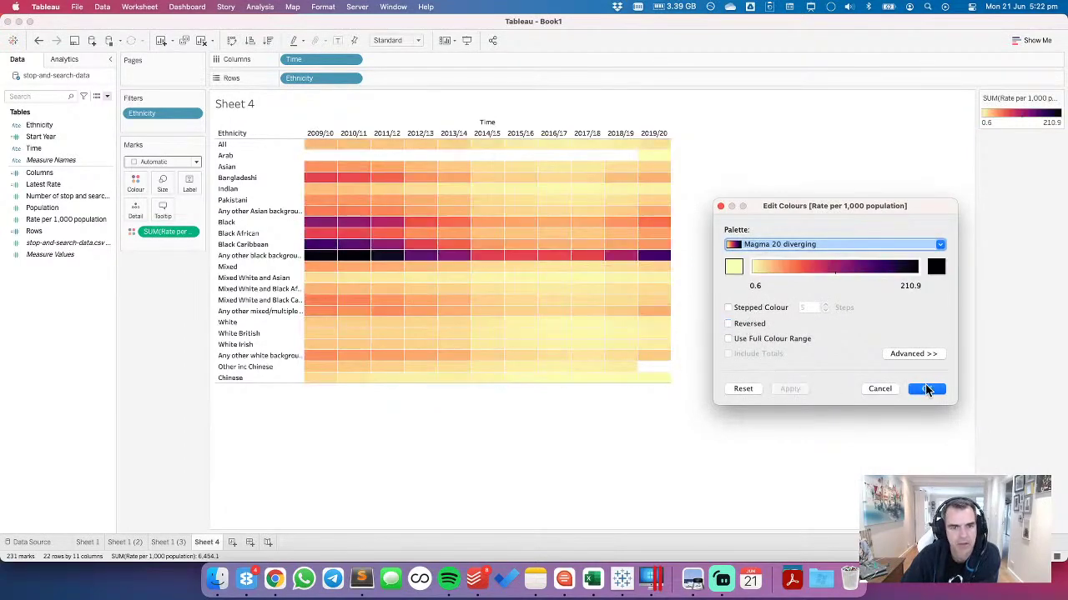
# Step: Try the Viridis 20 Diverging palette on the heatmap, in both normal and reversed order
pyautogui.click(834, 244)
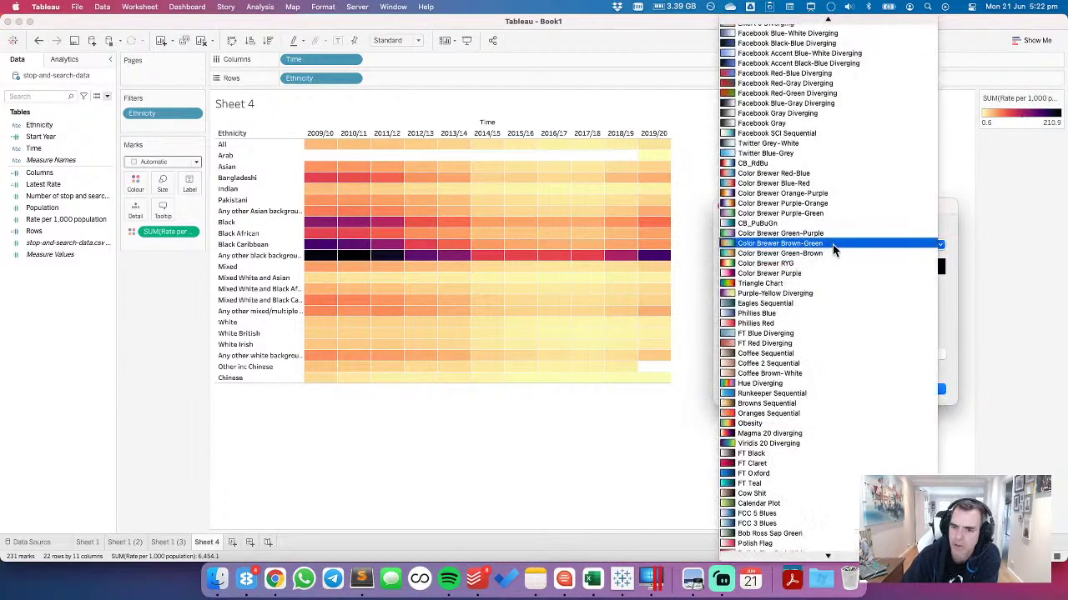
pyautogui.click(800, 444)
pyautogui.click(791, 388)
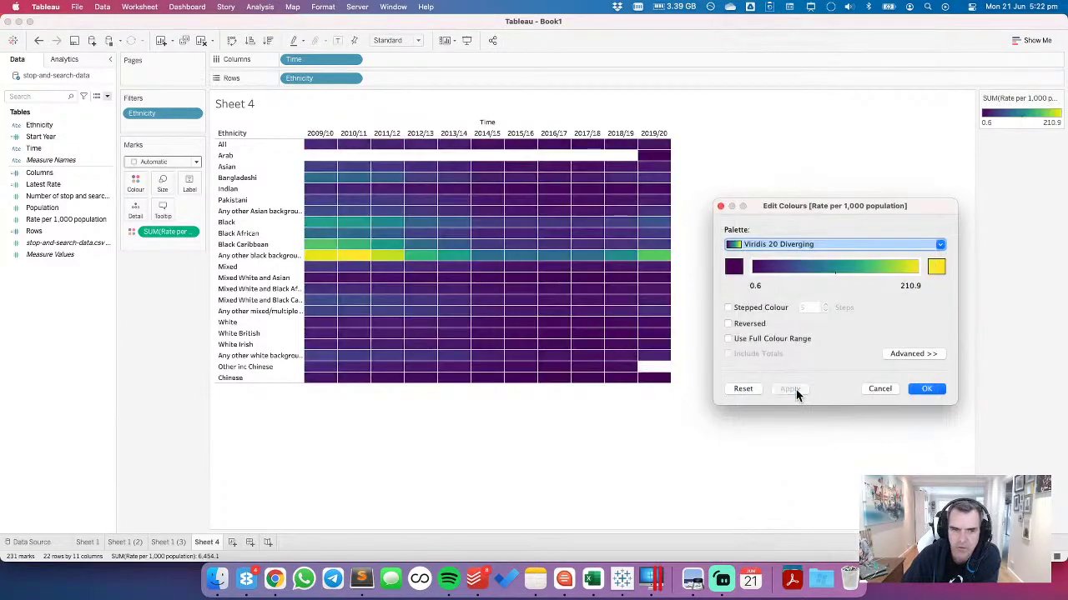
pyautogui.click(737, 327)
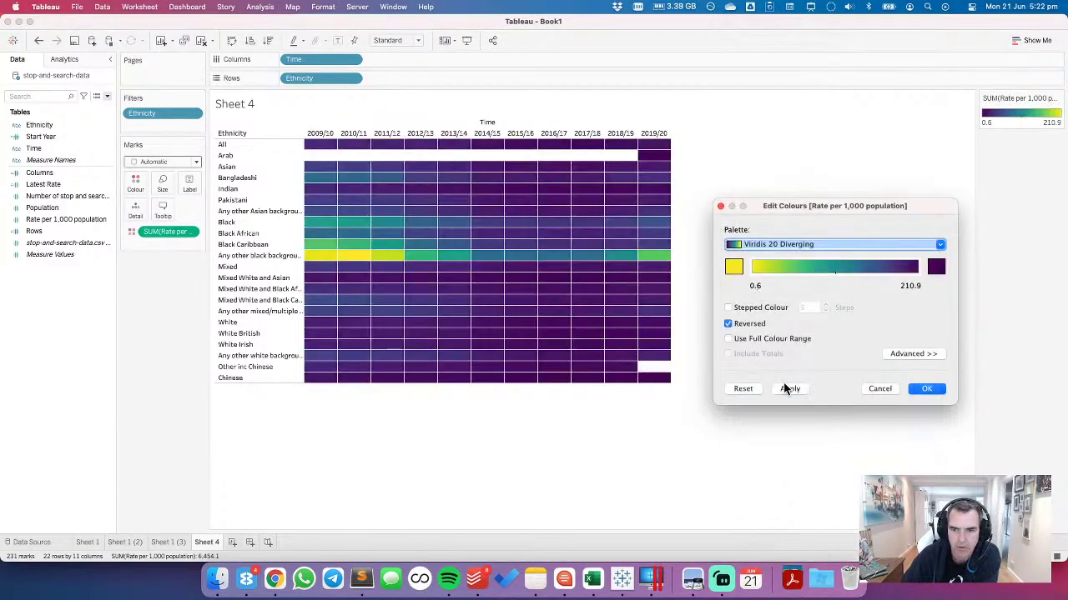
pyautogui.click(789, 389)
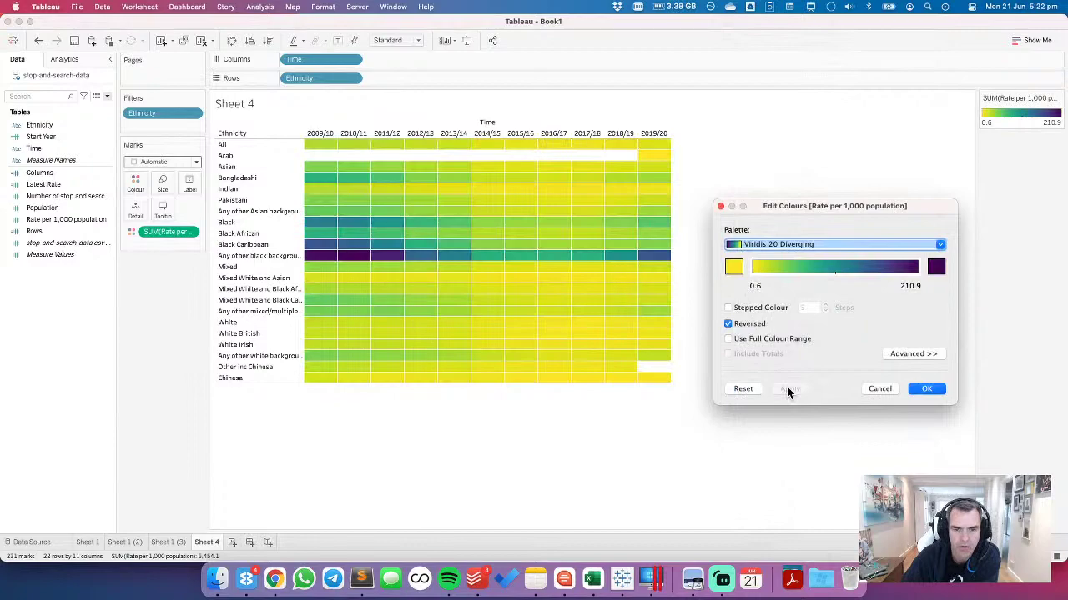
# Step: Switch the heatmap's palette back to Magma 20 diverging without reversal and accept the colour settings
pyautogui.click(760, 244)
pyautogui.scroll(-1, 807, 337)
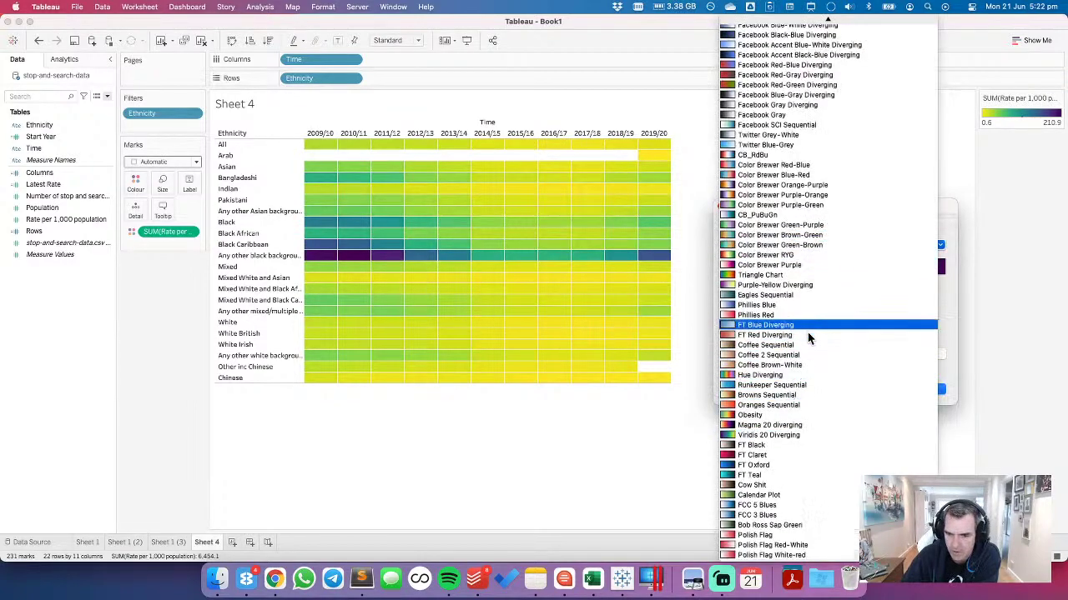
pyautogui.click(785, 426)
pyautogui.click(727, 323)
pyautogui.click(789, 388)
pyautogui.click(923, 390)
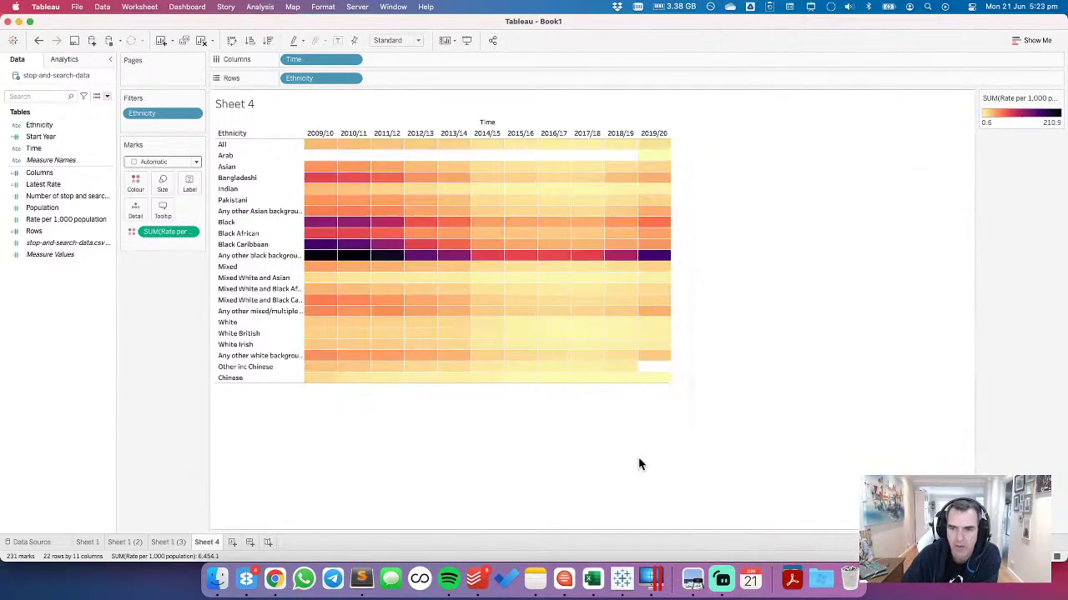
# Step: Rename the Sheet 4 worksheet to Heatmap
pyautogui.doubleClick(206, 542)
pyautogui.write('Heat')
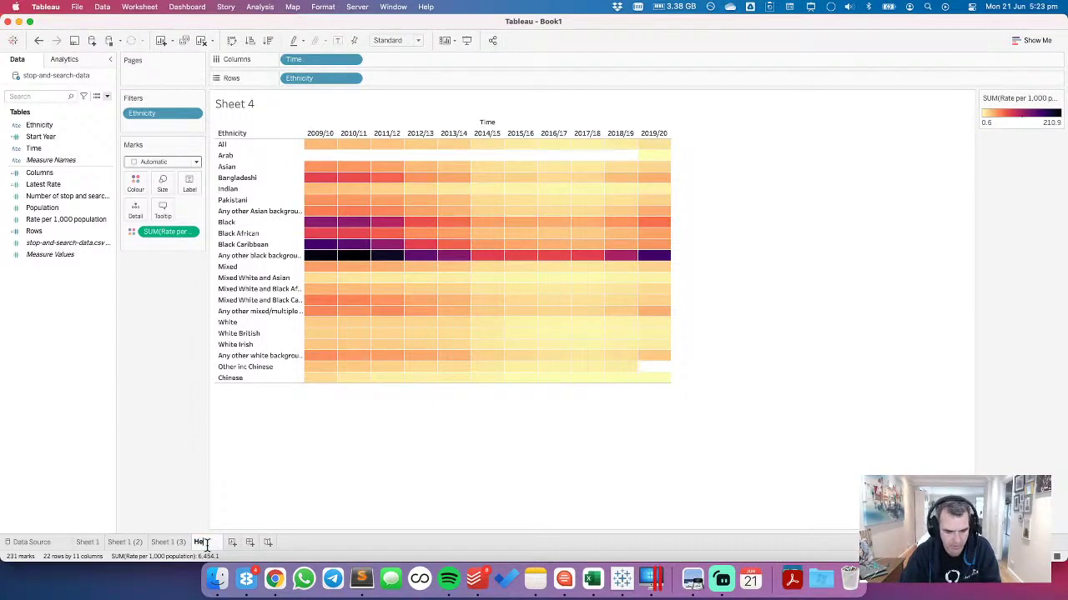
pyautogui.write('map')
pyautogui.press('Return')
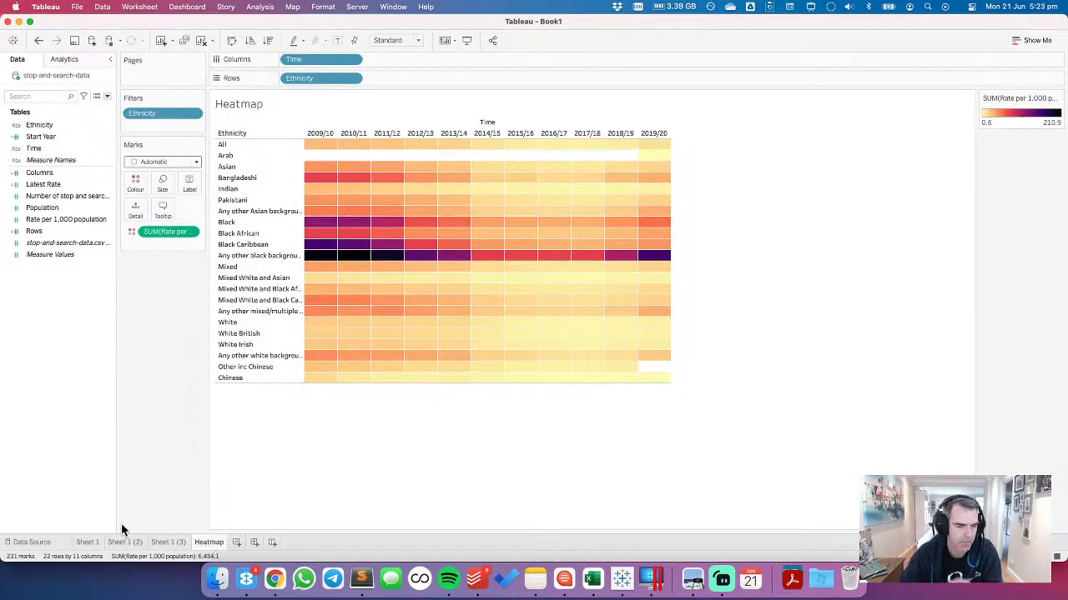
# Step: Review Sheet 1, Sheet 1 (2) and Sheet 1 (3) in turn, and return to the Heatmap worksheet
pyautogui.click(87, 543)
pyautogui.click(134, 543)
pyautogui.click(169, 543)
pyautogui.click(208, 543)
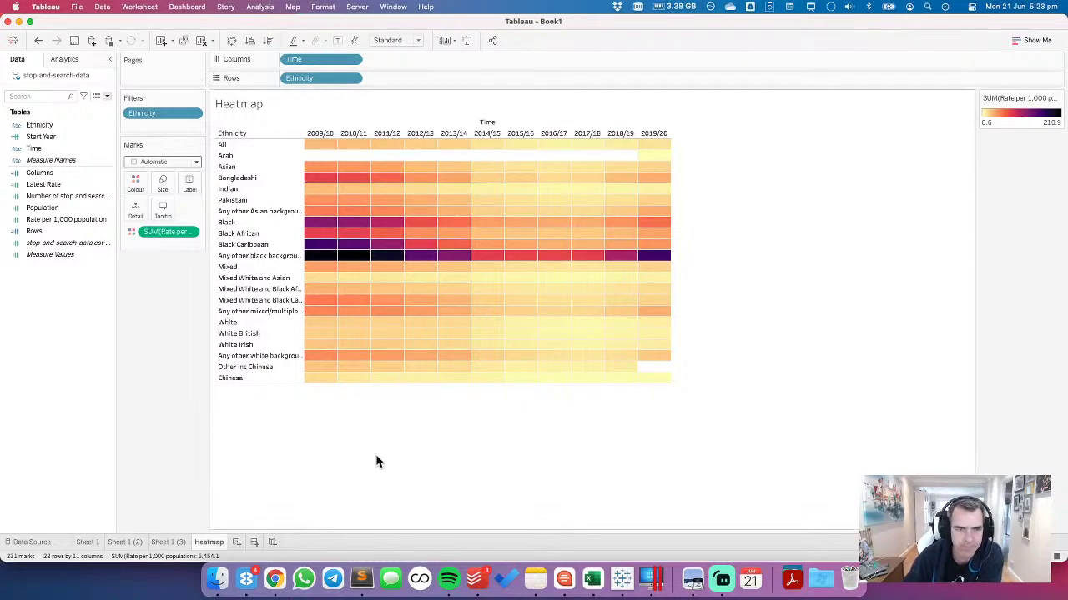
# Step: Switch to Chrome, open the bookmarked Data Visualisation Catalogue in a new tab, and browse its charts by function
pyautogui.click(275, 578)
pyautogui.click(639, 29)
pyautogui.click(221, 65)
pyautogui.moveTo(169, 65)
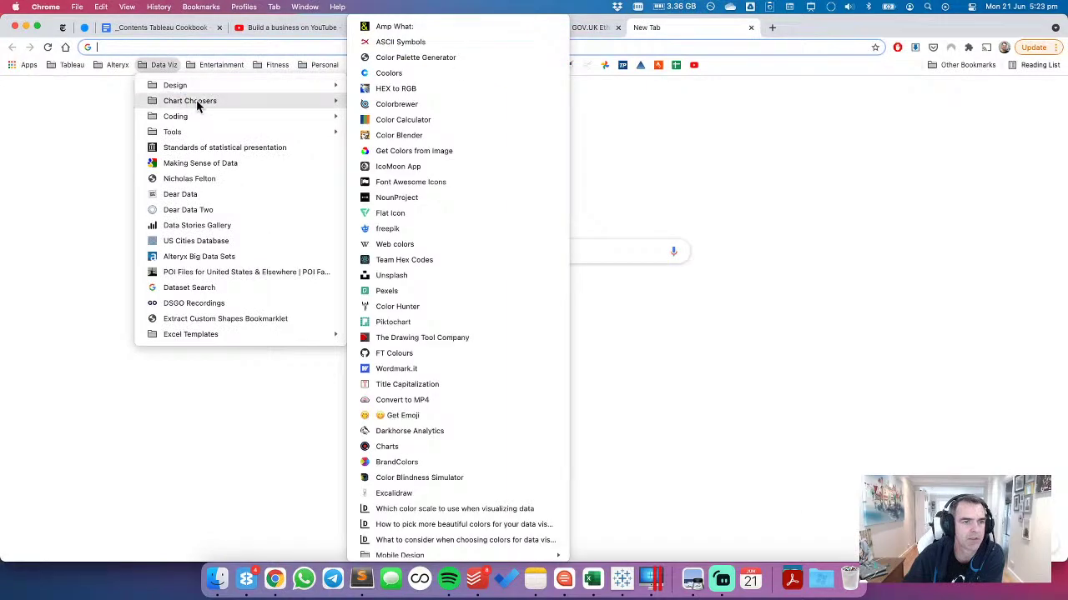
pyautogui.moveTo(202, 101)
pyautogui.click(453, 118)
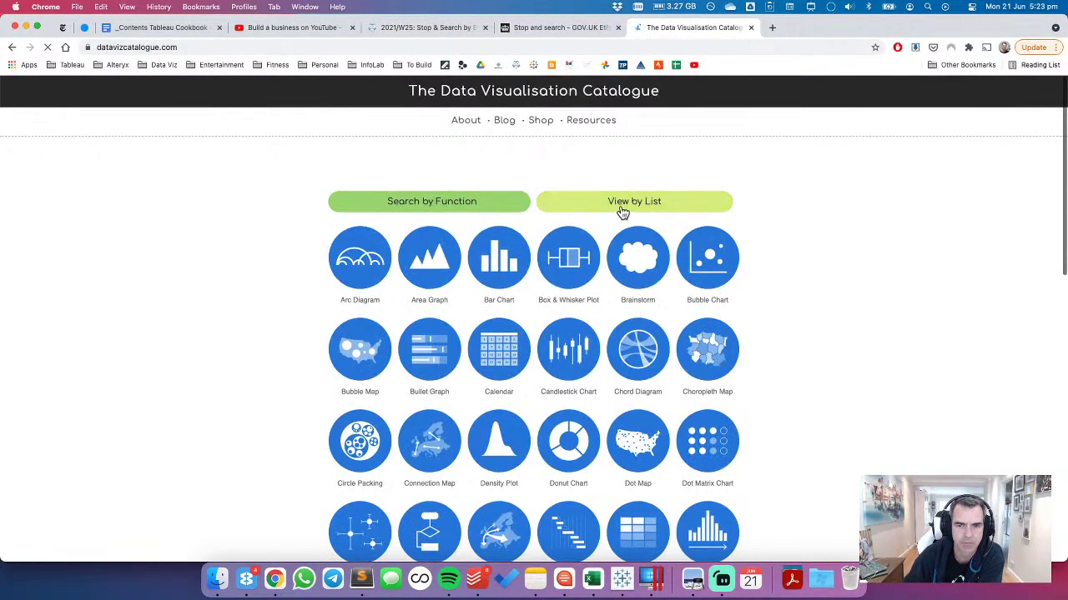
pyautogui.click(456, 206)
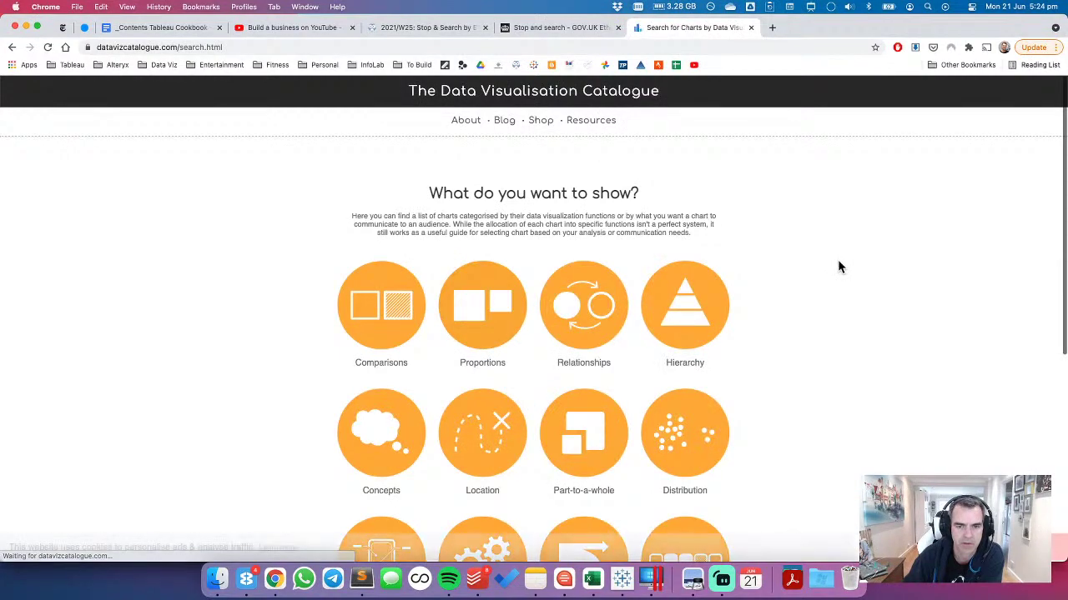
# Step: Open the catalogue's Comparisons category and look through its chart types
pyautogui.scroll(-2, 837, 266)
pyautogui.click(381, 255)
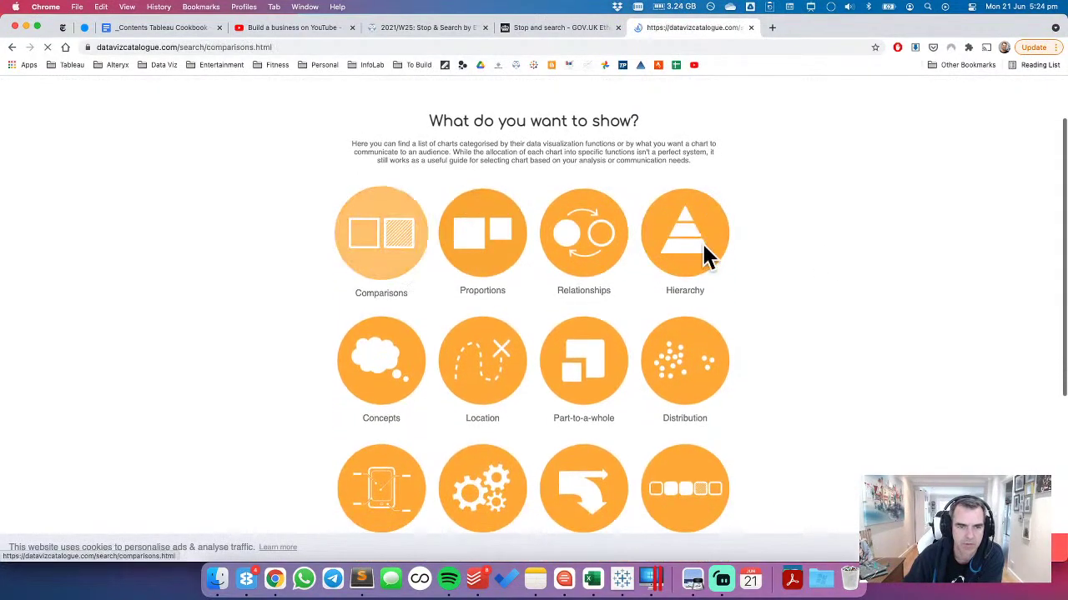
pyautogui.scroll(-2, 861, 262)
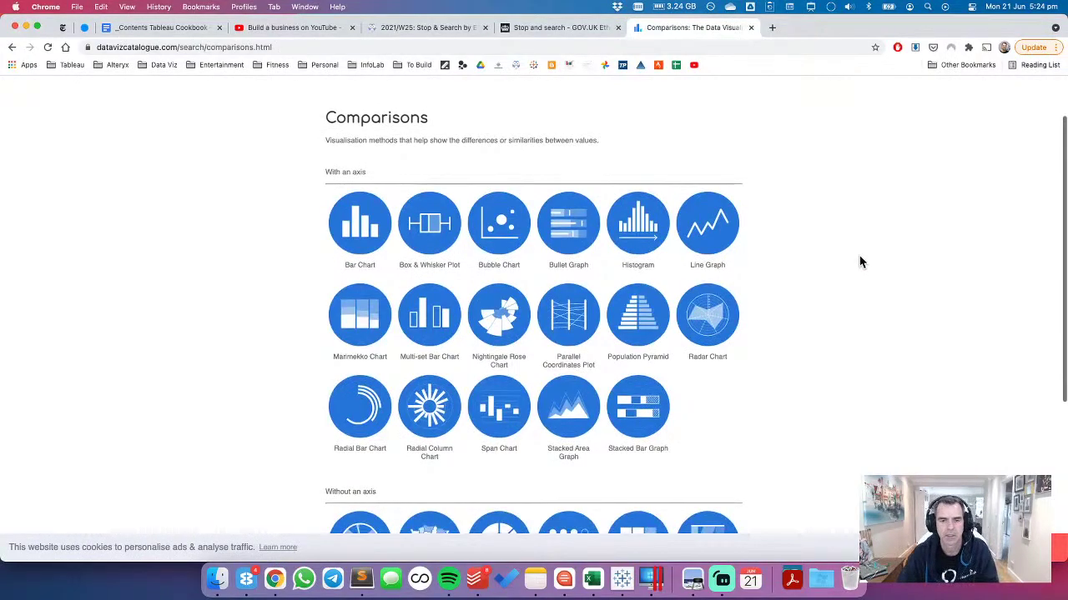
# Step: Switch to Tableau and plot Population against Number of stop and searches on a new worksheet, with Ethnicity as detail
pyautogui.press('super+Tab')
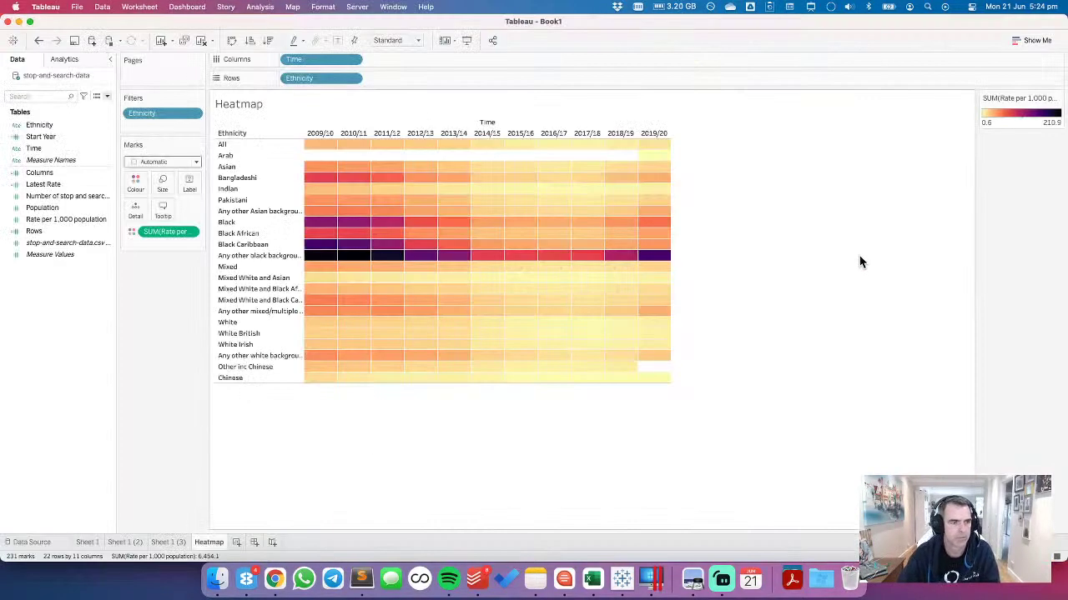
pyautogui.click(234, 542)
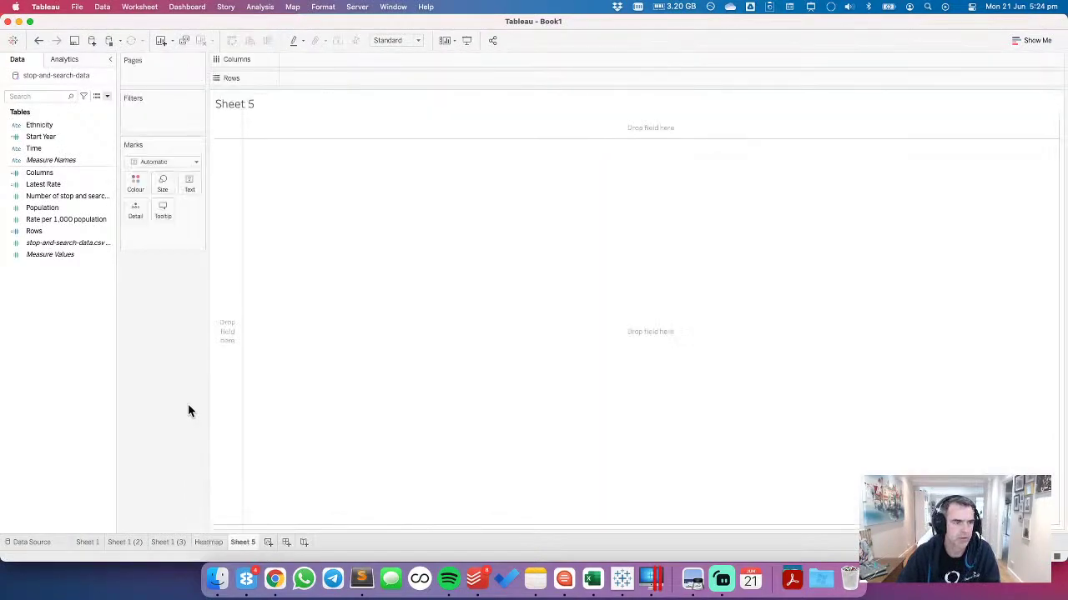
pyautogui.doubleClick(51, 208)
pyautogui.click(55, 196)
pyautogui.doubleClick(55, 197)
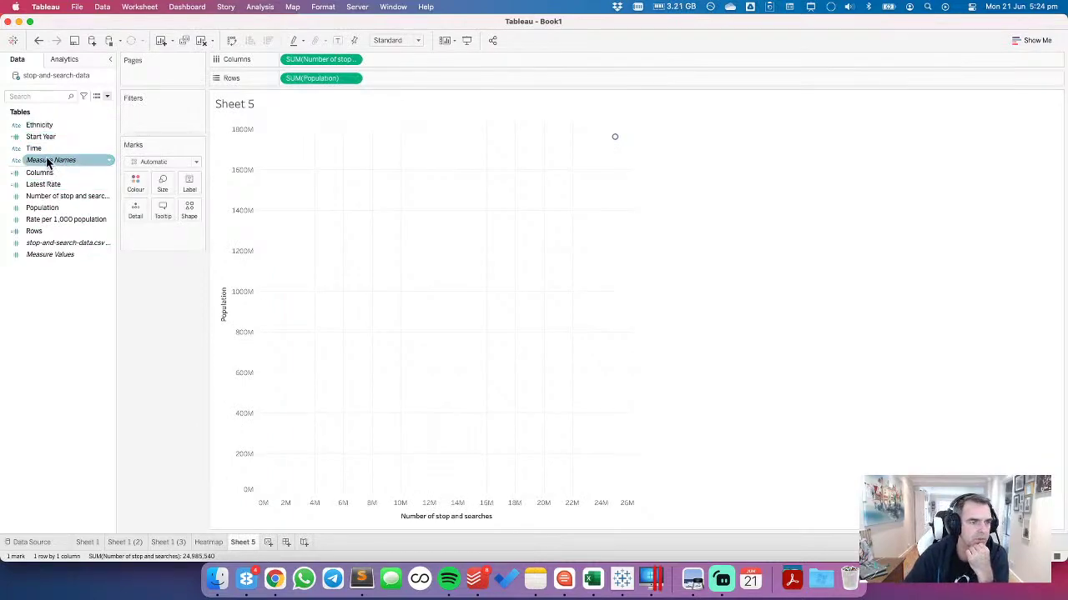
pyautogui.moveTo(46, 130); pyautogui.dragTo(134, 211)
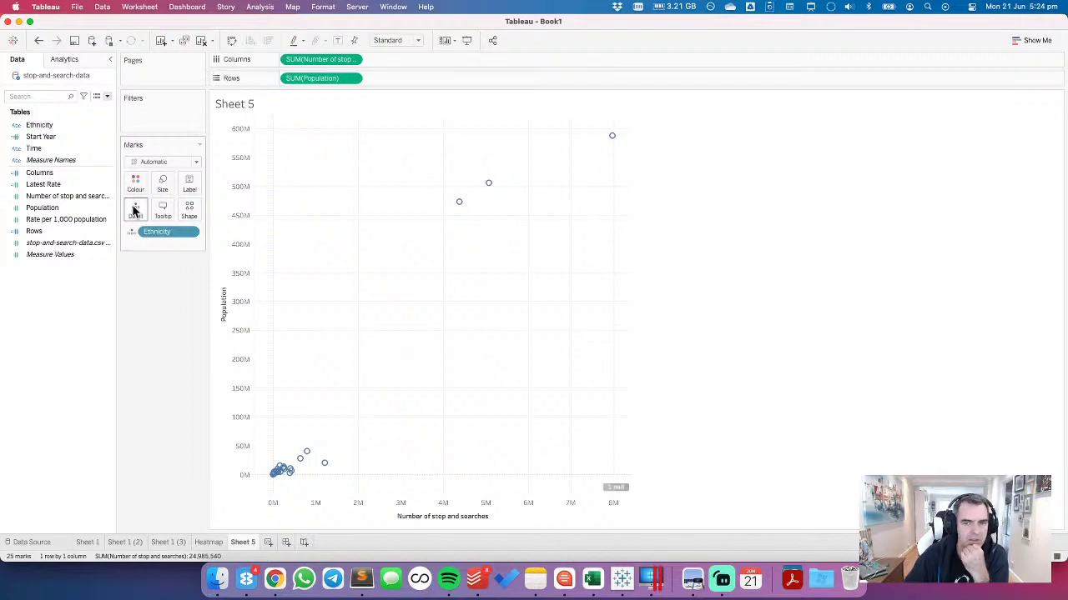
# Step: Aggregate Population and Number of stop and searches as averages and inspect the outlying ethnicity points
pyautogui.click(355, 78)
pyautogui.moveTo(354, 177)
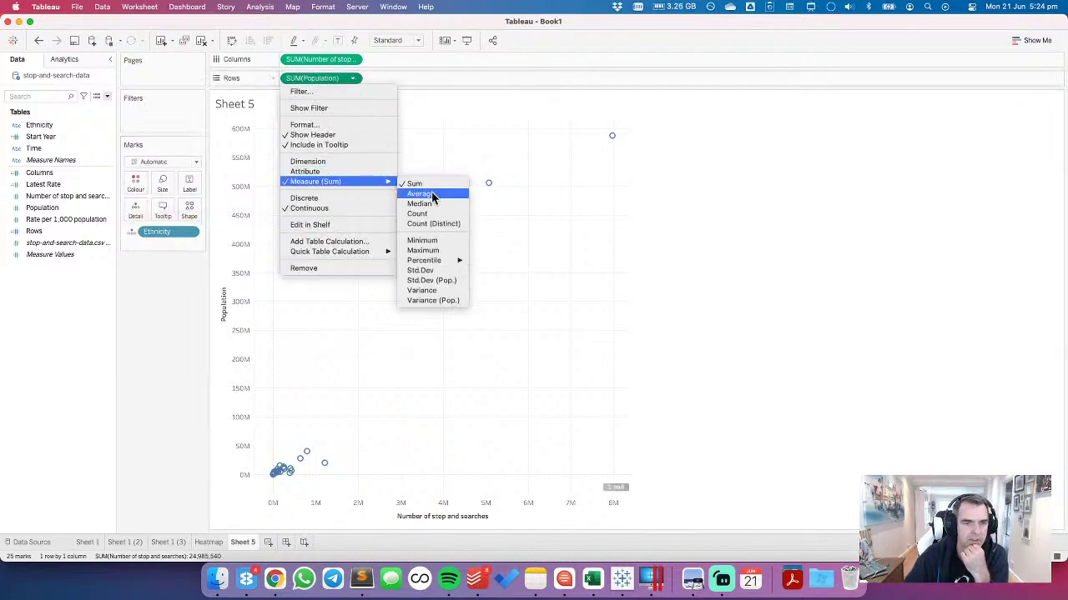
pyautogui.click(417, 193)
pyautogui.click(353, 60)
pyautogui.moveTo(376, 162)
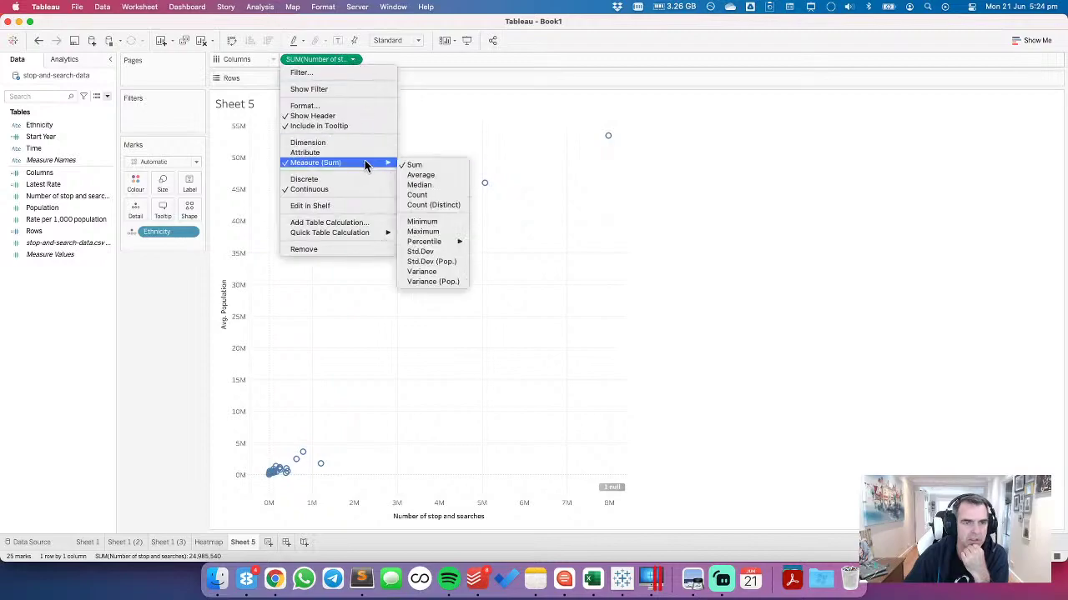
pyautogui.click(415, 176)
pyautogui.moveTo(609, 142)
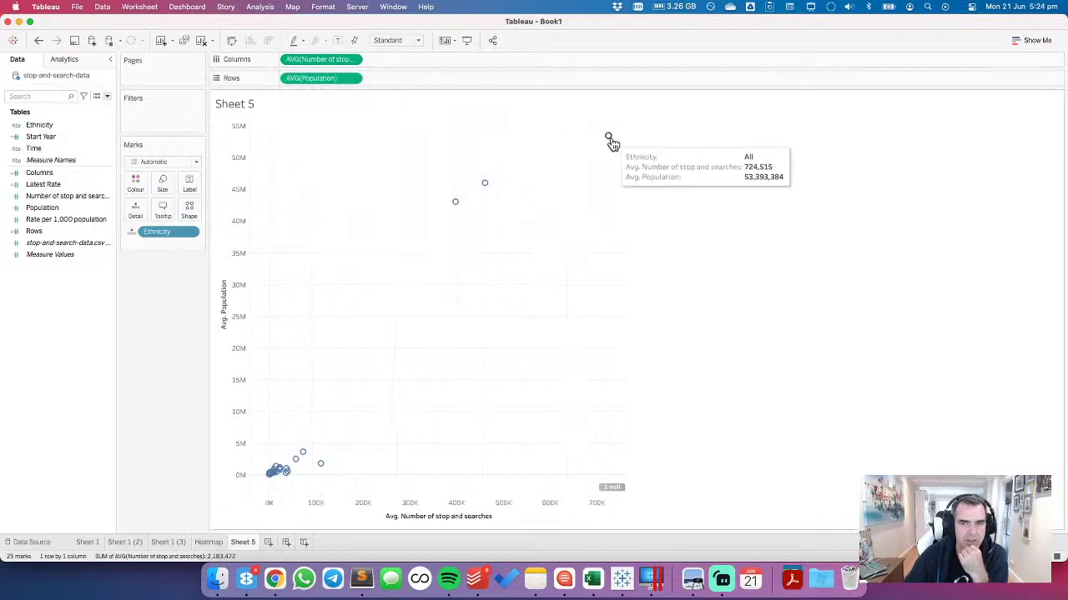
pyautogui.moveTo(458, 208)
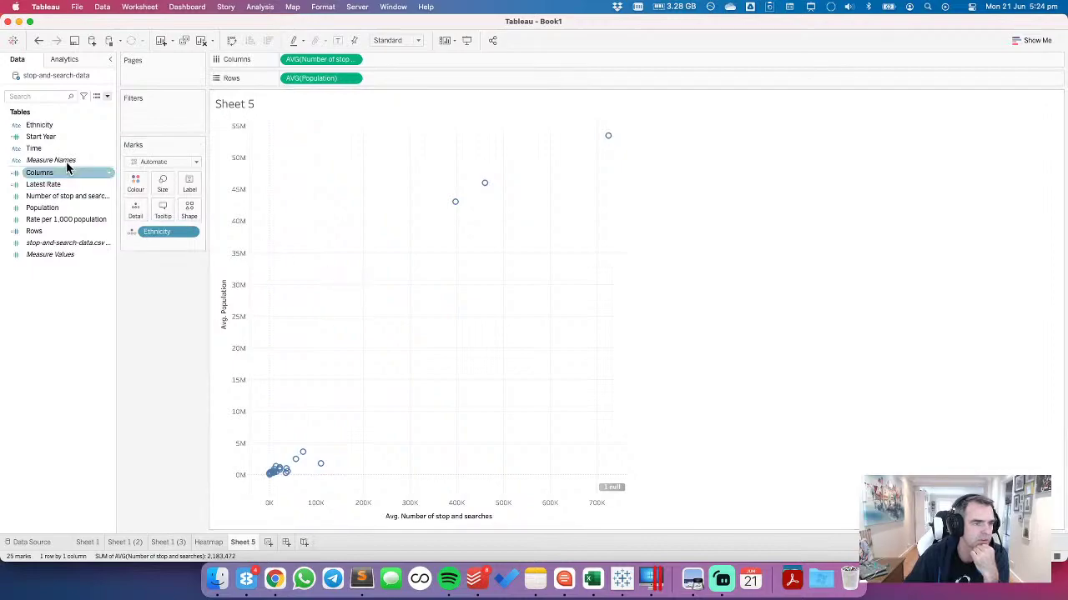
# Step: Colour the scatter plot's marks by Time and inspect the points in the highest-population row
pyautogui.click(50, 137)
pyautogui.moveTo(51, 158); pyautogui.dragTo(373, 248)
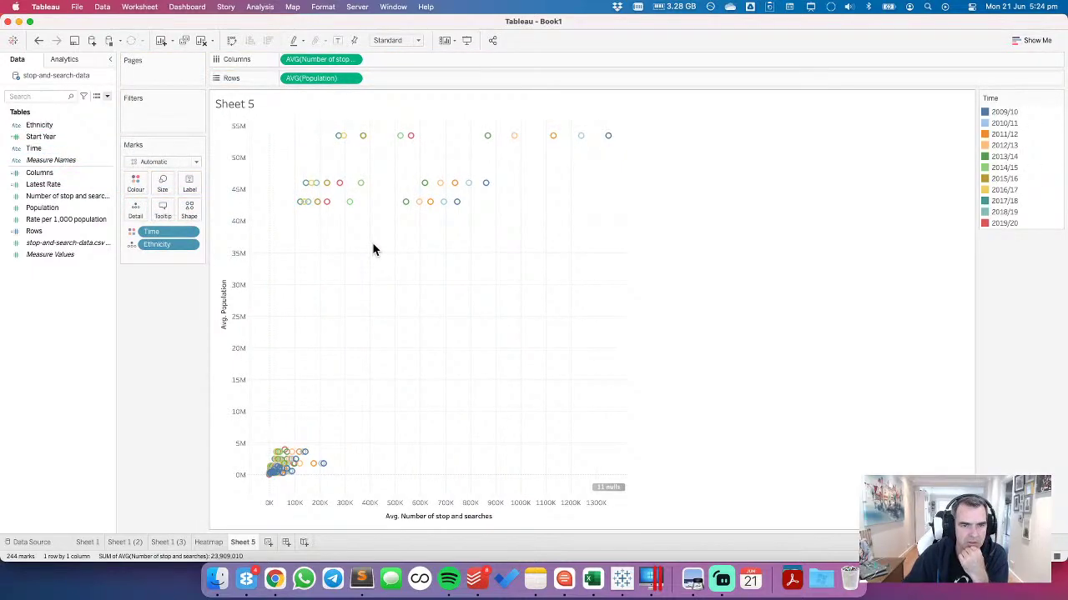
pyautogui.moveTo(340, 140)
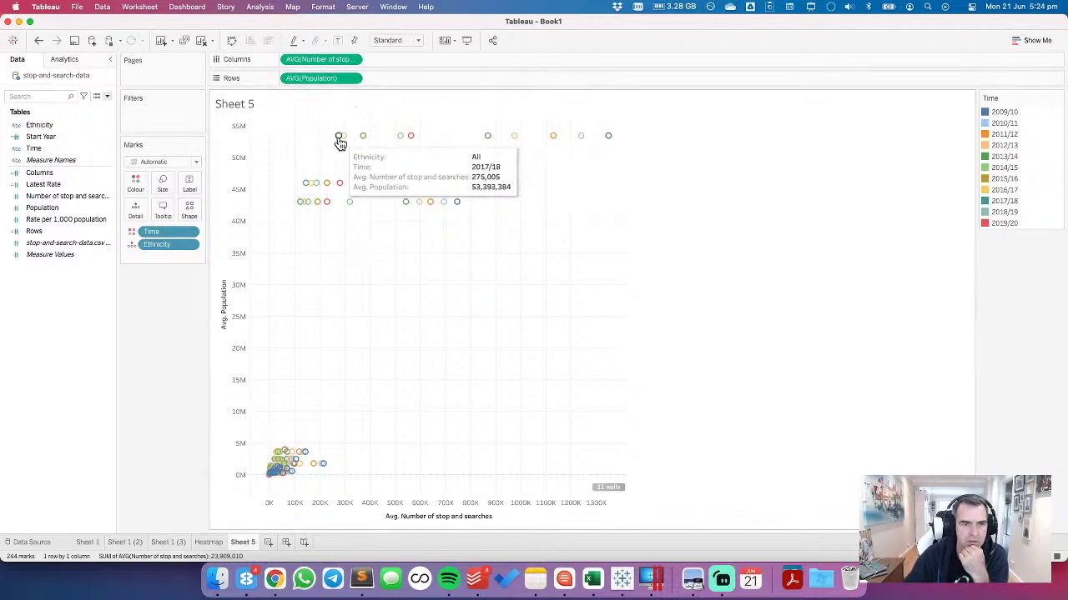
pyautogui.moveTo(562, 147)
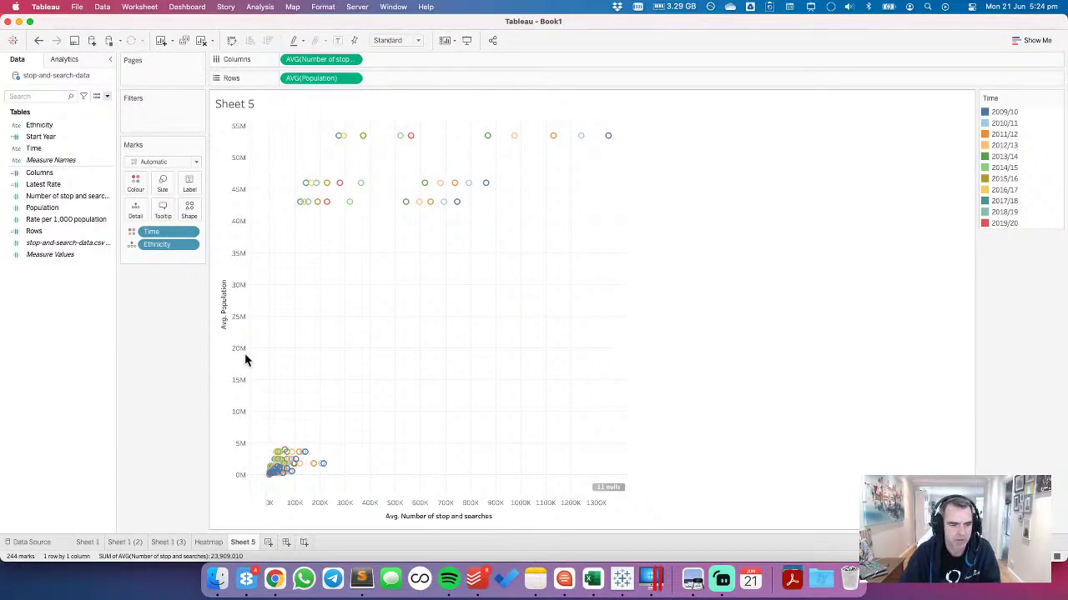
# Step: Set the aggregation of both Population and Number of stop and searches back to Sum
pyautogui.click(352, 79)
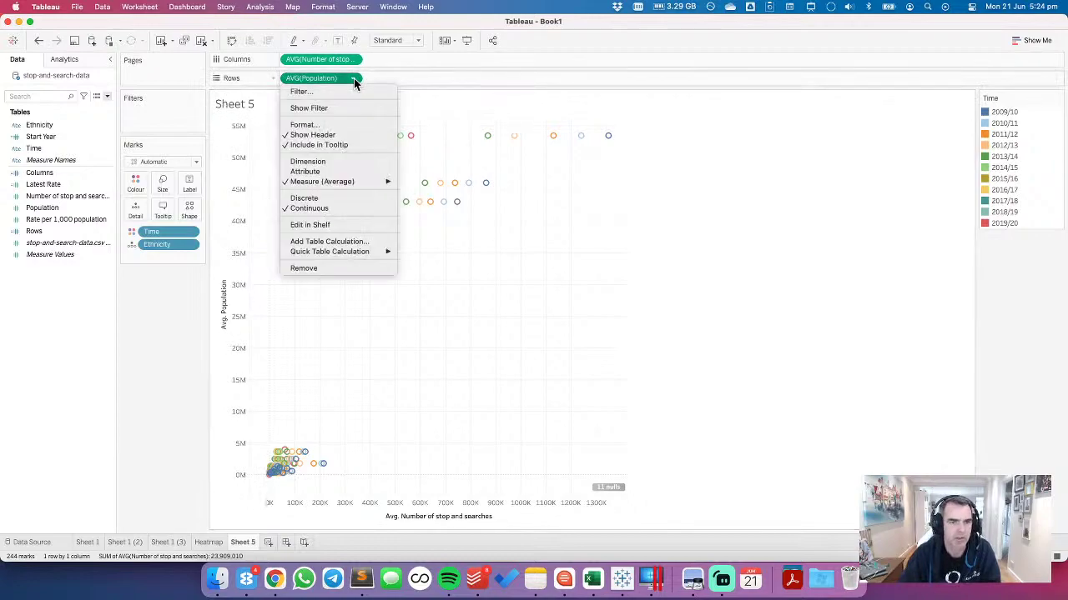
pyautogui.moveTo(361, 181)
pyautogui.click(432, 184)
pyautogui.click(352, 59)
pyautogui.moveTo(357, 161)
pyautogui.click(415, 166)
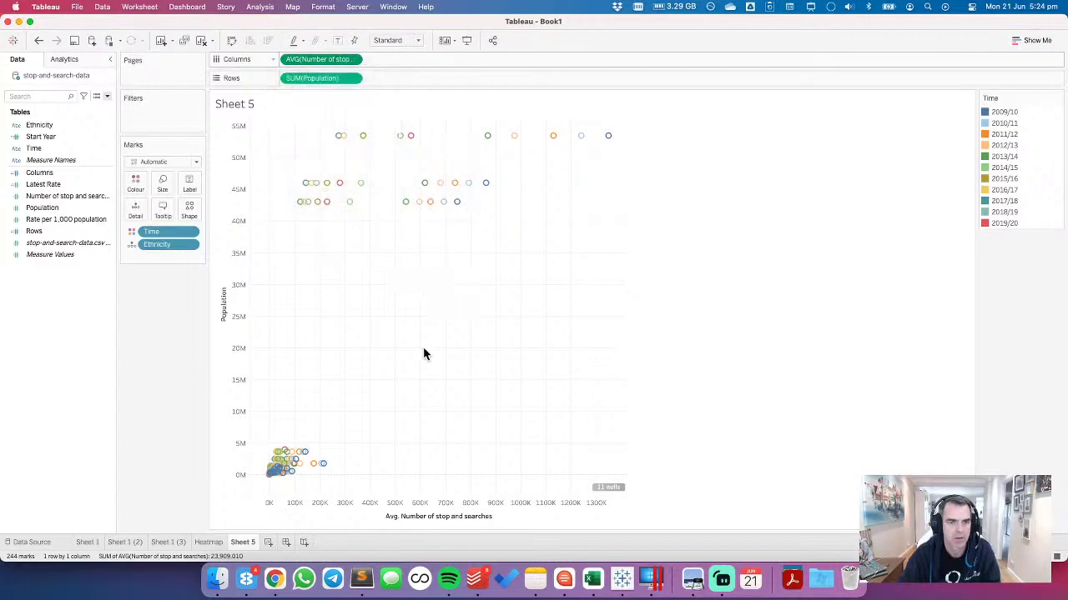
# Step: Rename the Sheet 5 worksheet to Scatter plot
pyautogui.doubleClick(245, 542)
pyautogui.write('Scatter plot')
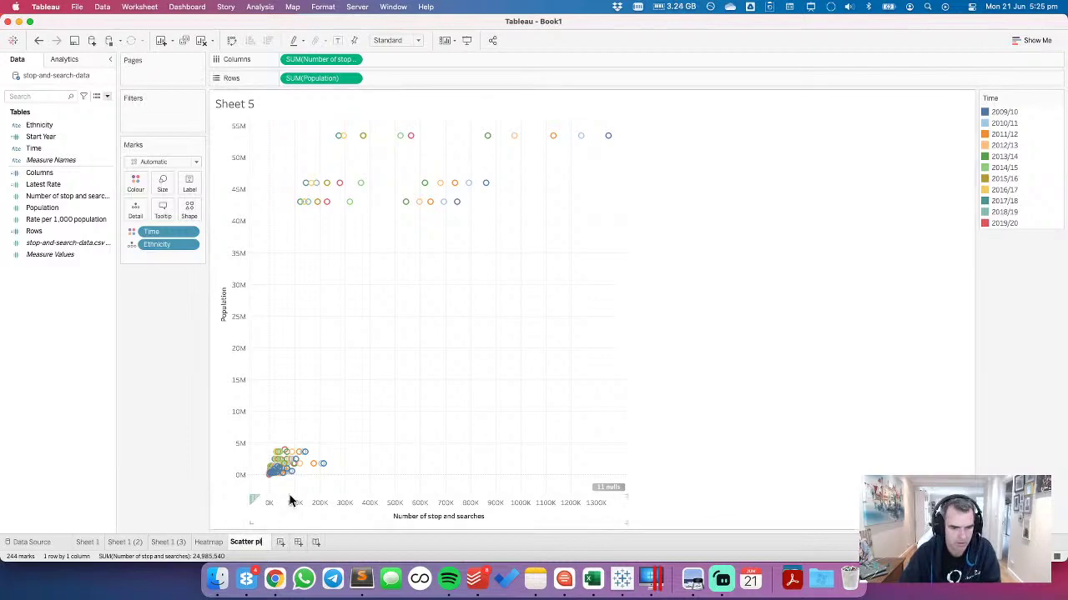
pyautogui.press('Return')
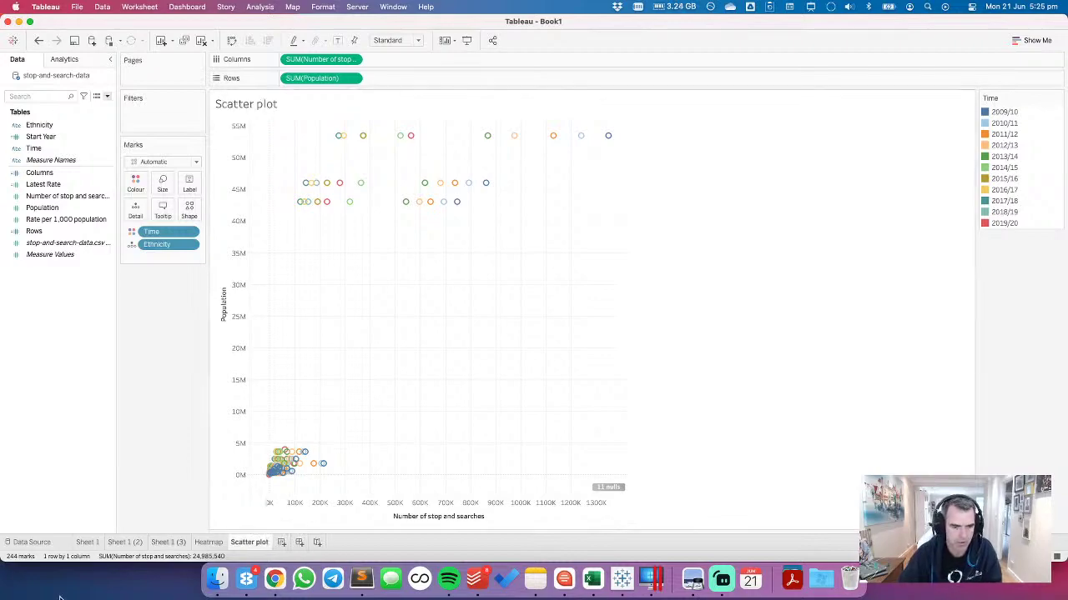
# Step: Colour the Scatter plot worksheet's tab red and the Heatmap worksheet's tab green
pyautogui.rightClick(262, 538)
pyautogui.moveTo(288, 529)
pyautogui.click(390, 497)
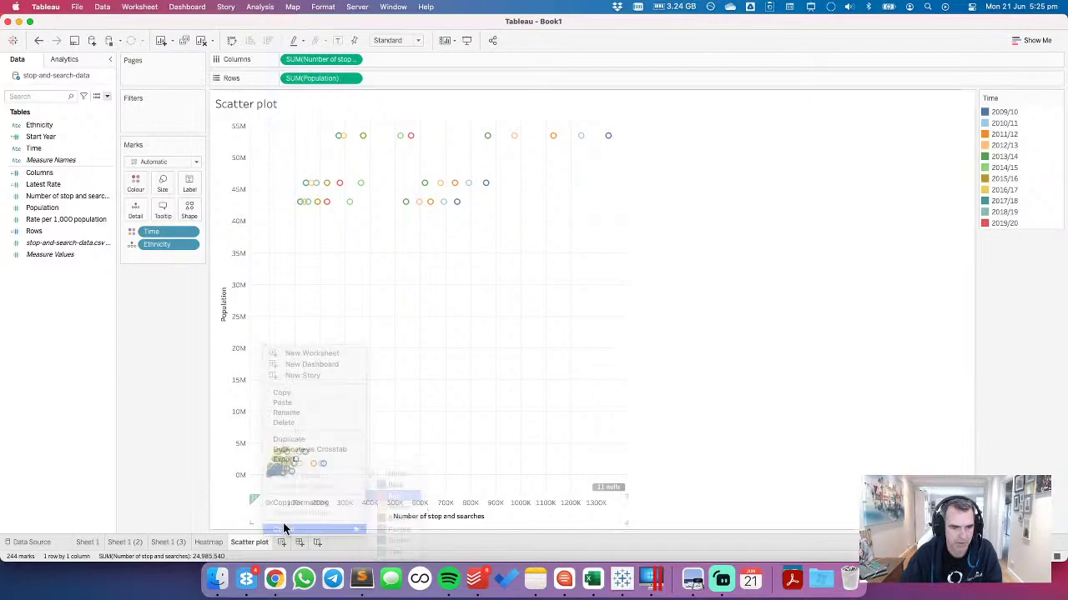
pyautogui.click(218, 542)
pyautogui.rightClick(218, 542)
pyautogui.moveTo(290, 533)
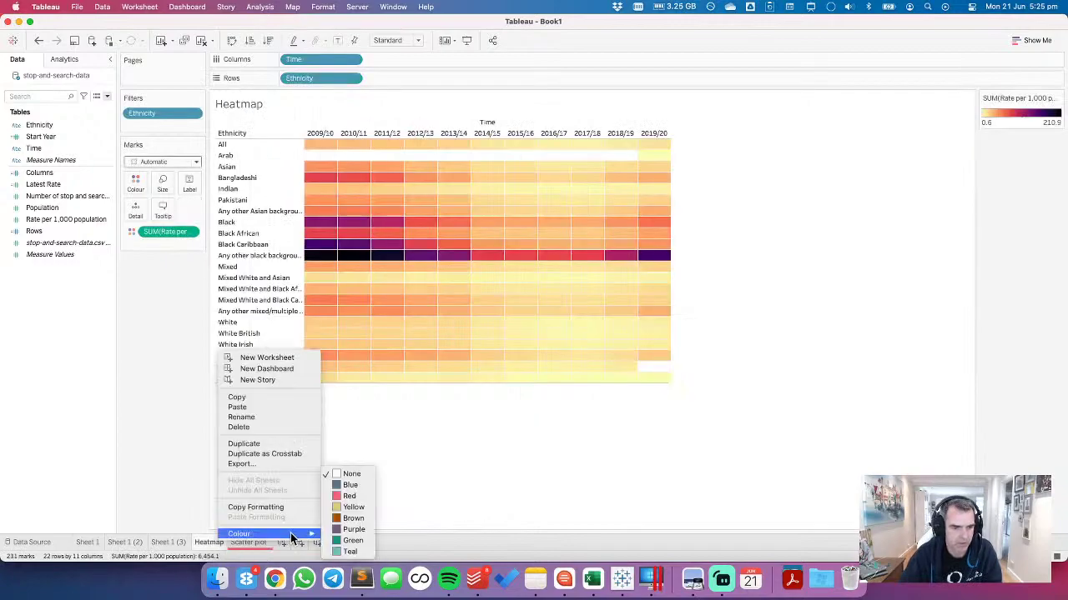
pyautogui.click(364, 547)
# Step: Recheck the Comparisons charts in Chrome, return to Tableau and chart Rate per 1,000 population by Time on a new worksheet
pyautogui.press('super+Tab')
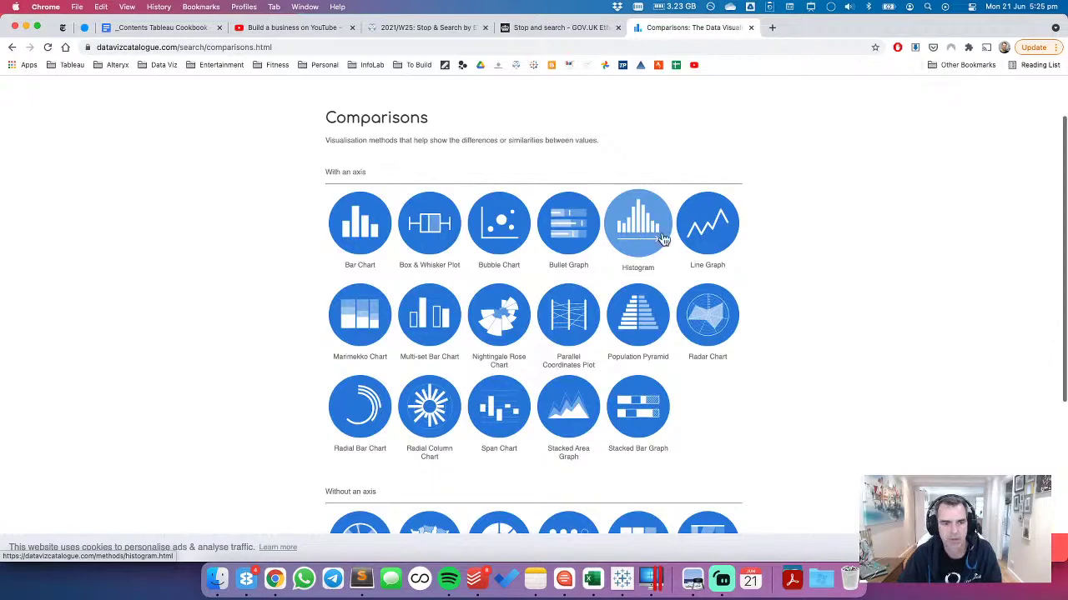
pyautogui.press('super+Tab')
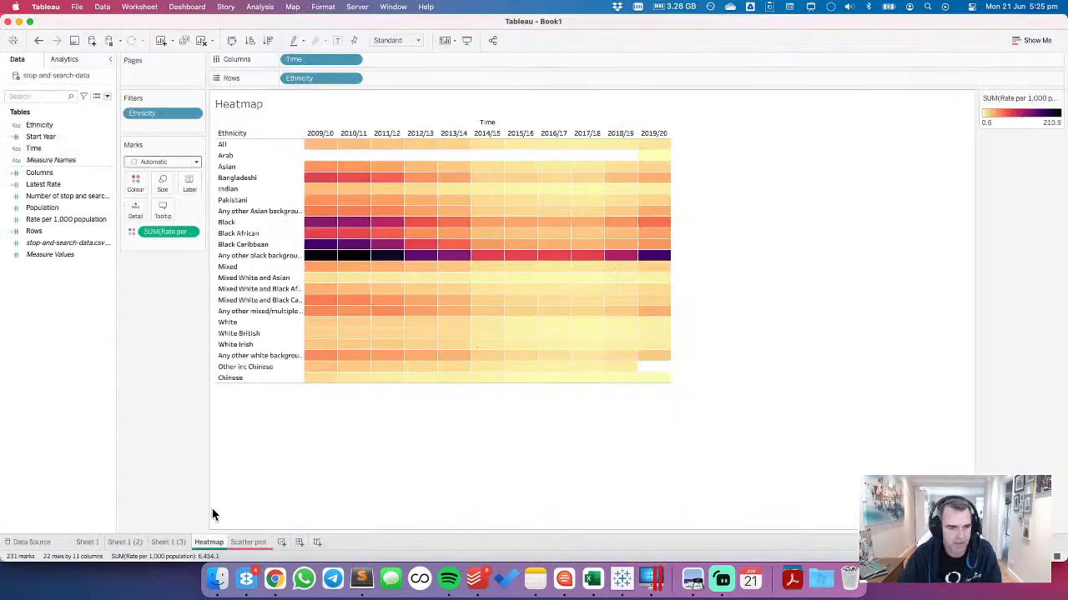
pyautogui.click(279, 542)
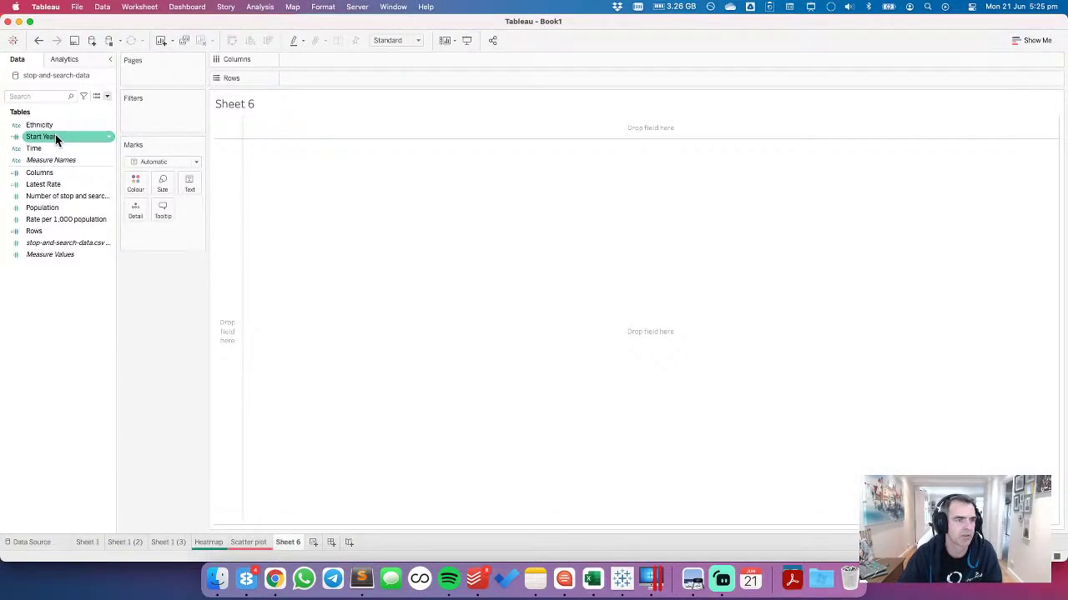
pyautogui.moveTo(55, 137); pyautogui.dragTo(348, 62)
pyautogui.moveTo(64, 219); pyautogui.dragTo(327, 80)
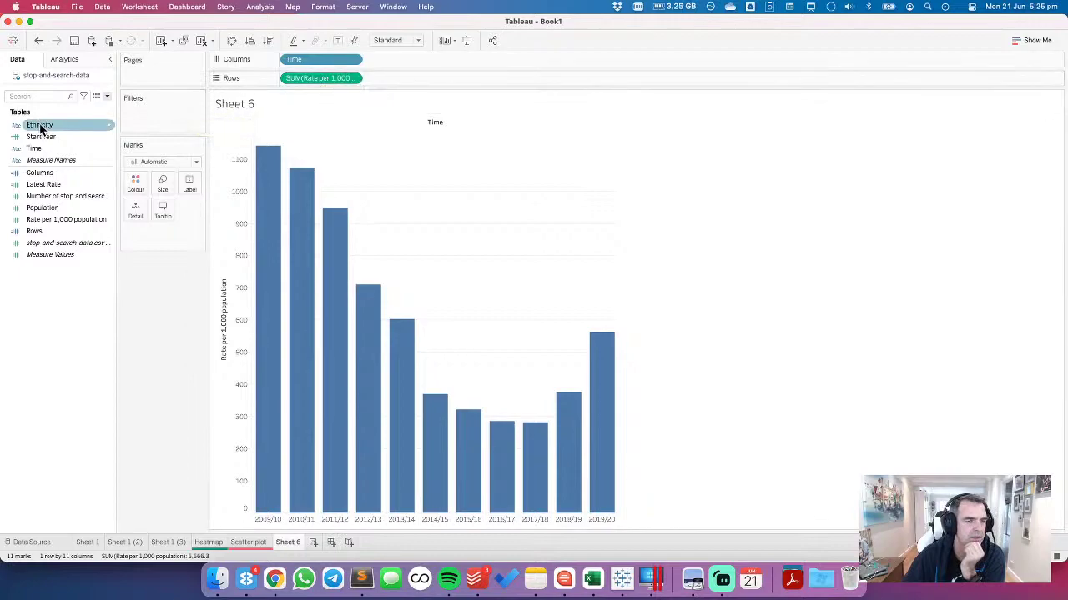
# Step: In Sheet 1, move Ethnicity from the detail of all marks to the start of the rows
pyautogui.click(86, 542)
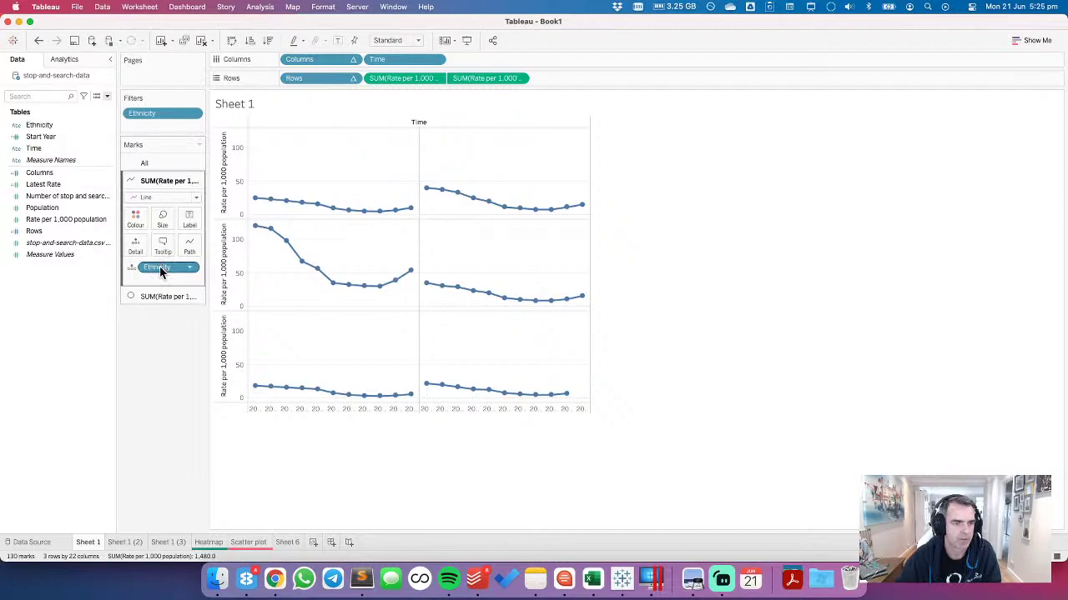
pyautogui.click(146, 163)
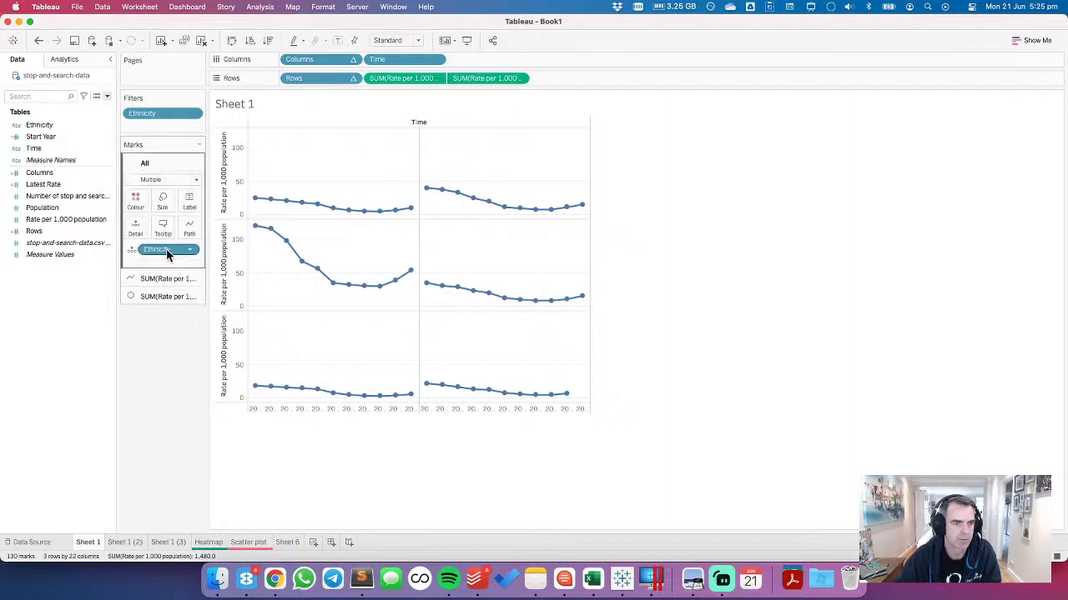
pyautogui.moveTo(166, 254); pyautogui.dragTo(289, 82)
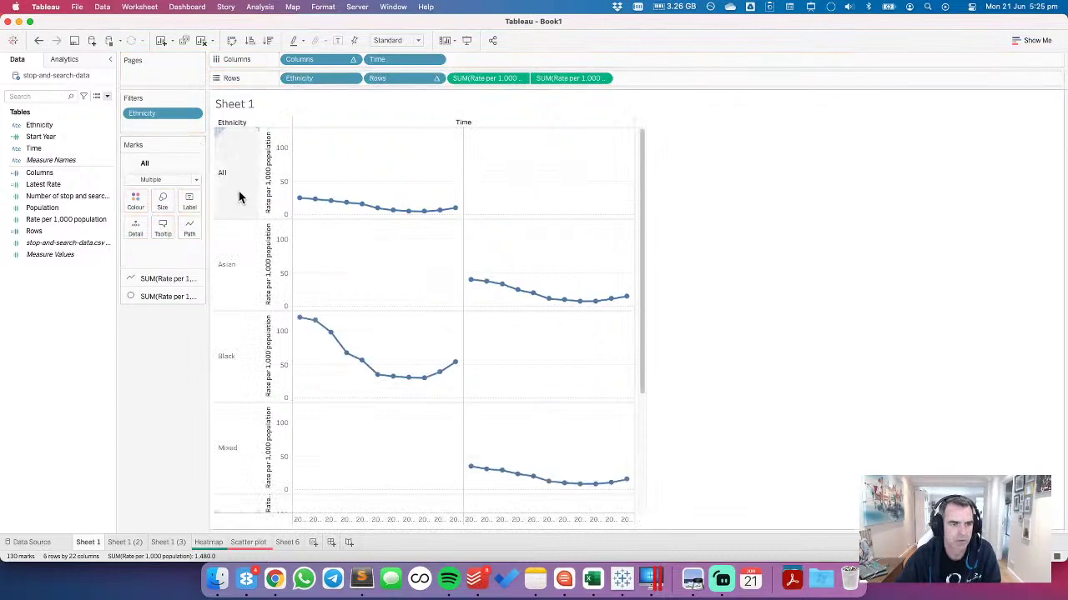
# Step: Create a set named Main Ethnicities from all the ethnicity headers, without Time, and return Ethnicity to the marks' detail
pyautogui.moveTo(233, 197); pyautogui.dragTo(230, 459)
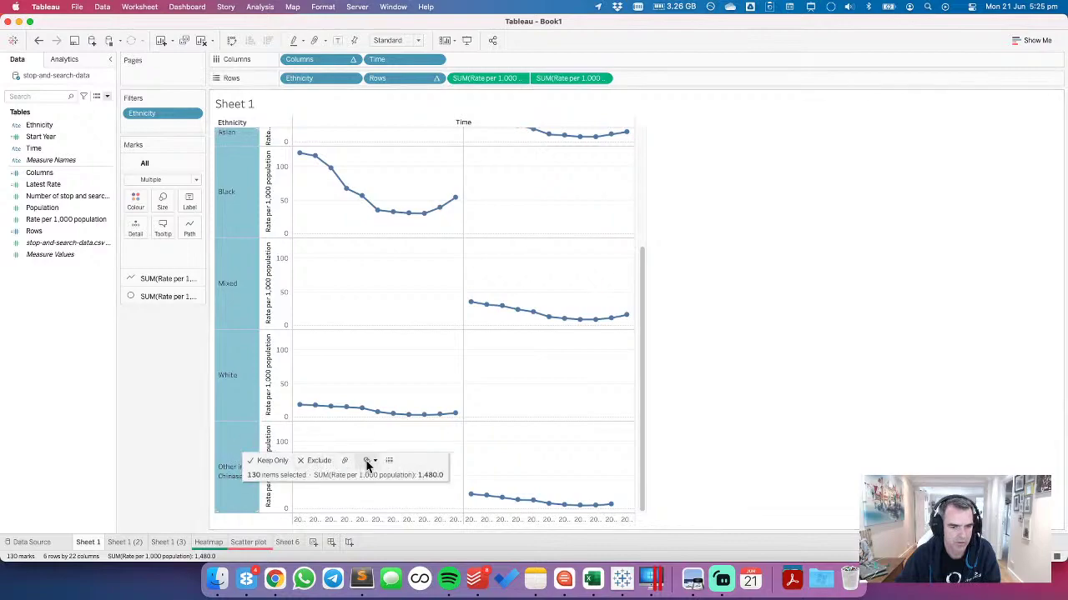
pyautogui.click(371, 464)
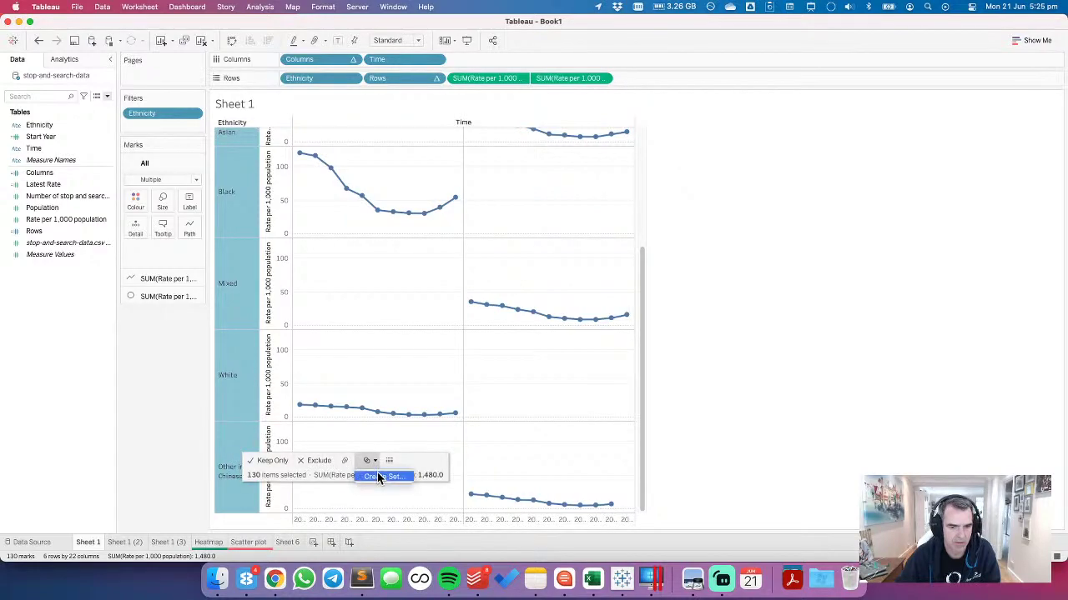
pyautogui.click(380, 474)
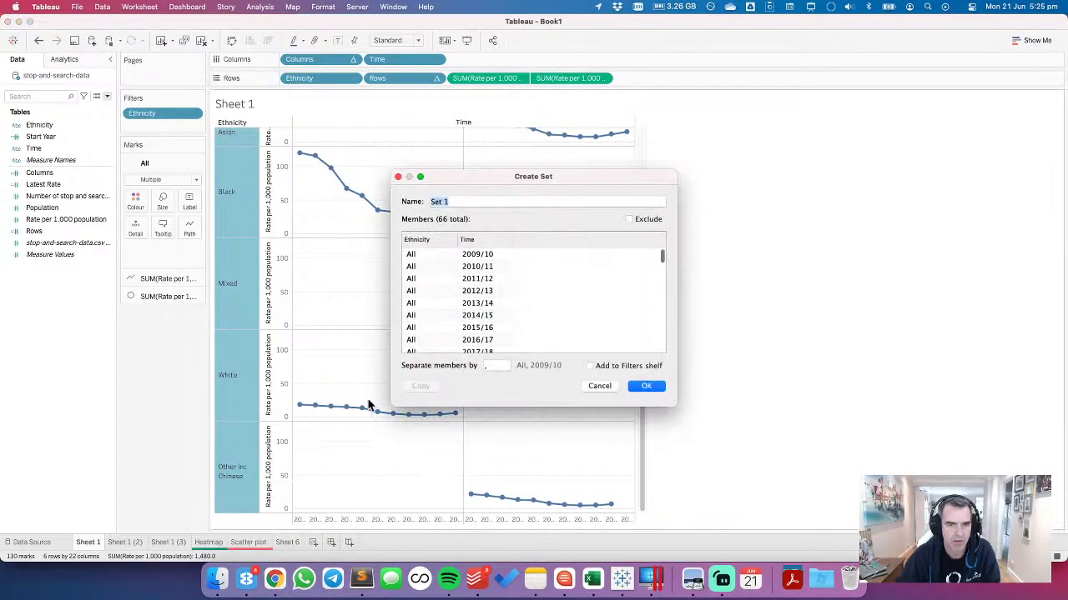
pyautogui.click(507, 242)
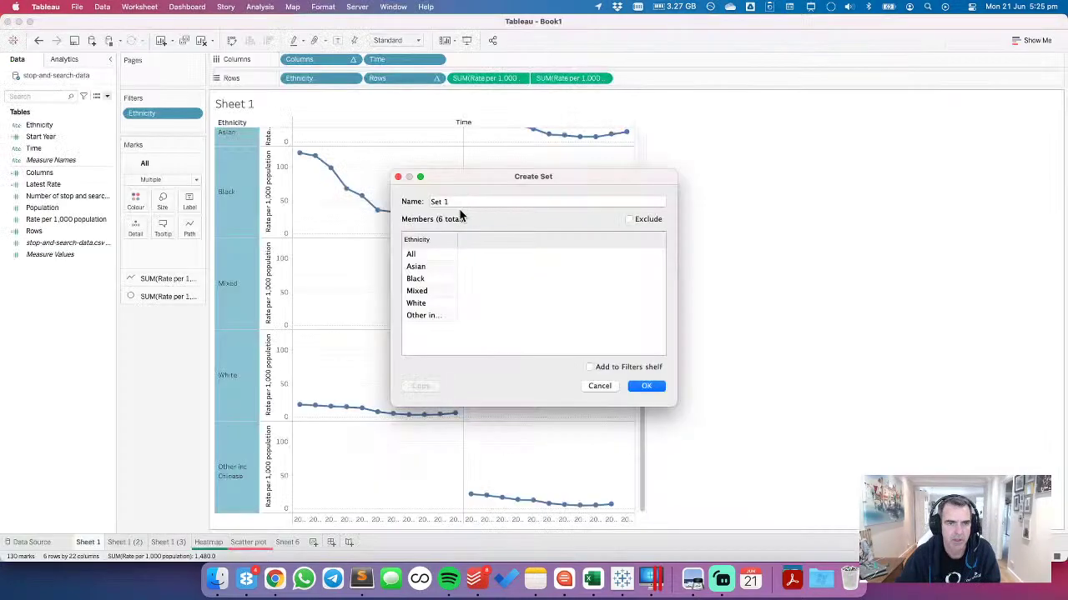
pyautogui.click(414, 200)
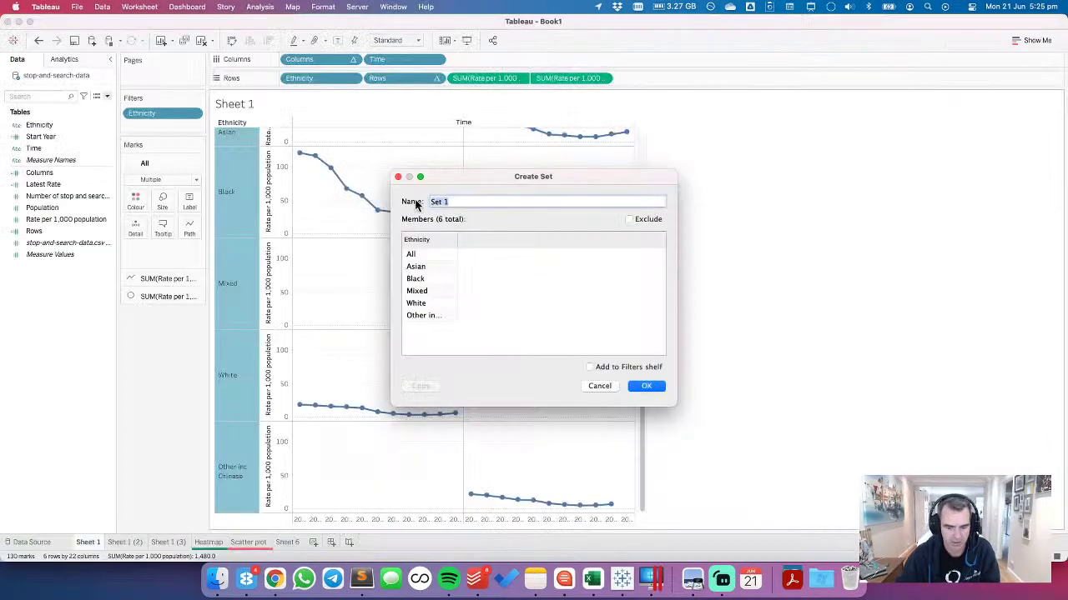
pyautogui.write('ain Ethnicities')
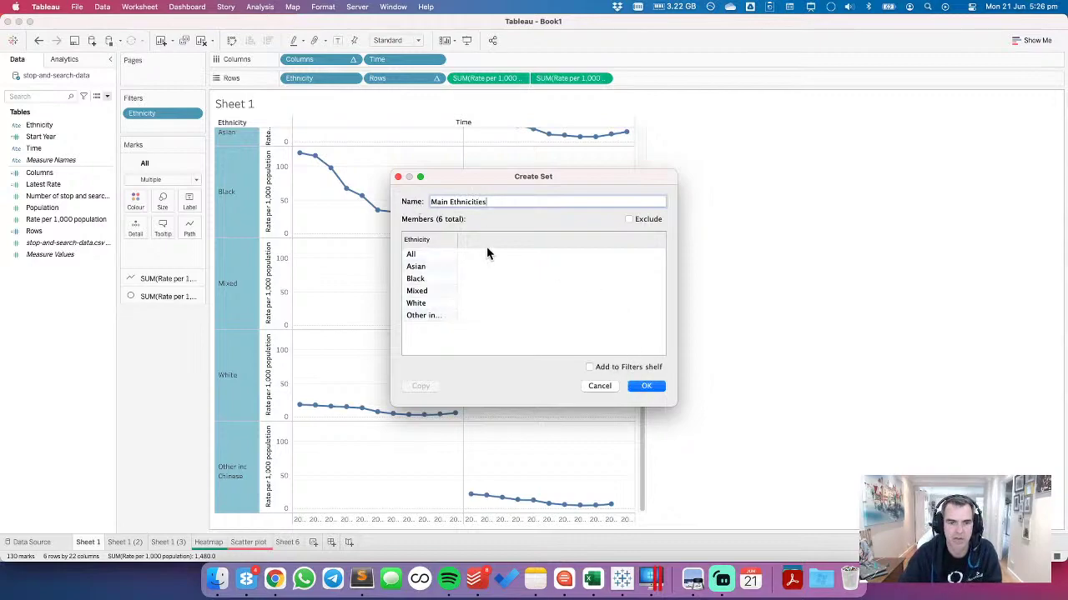
pyautogui.click(643, 388)
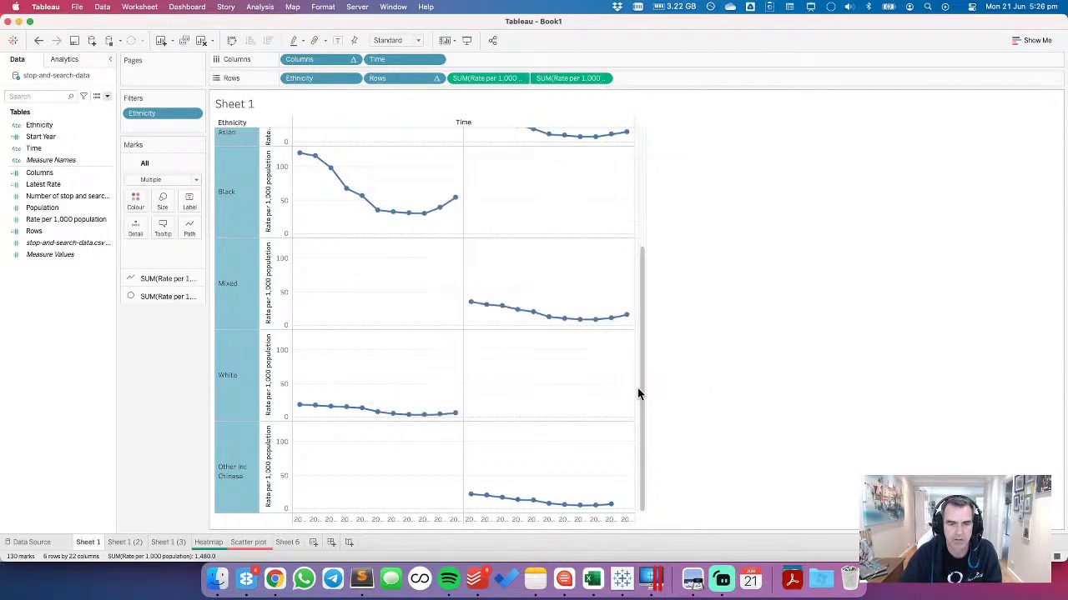
pyautogui.moveTo(307, 77); pyautogui.dragTo(135, 229)
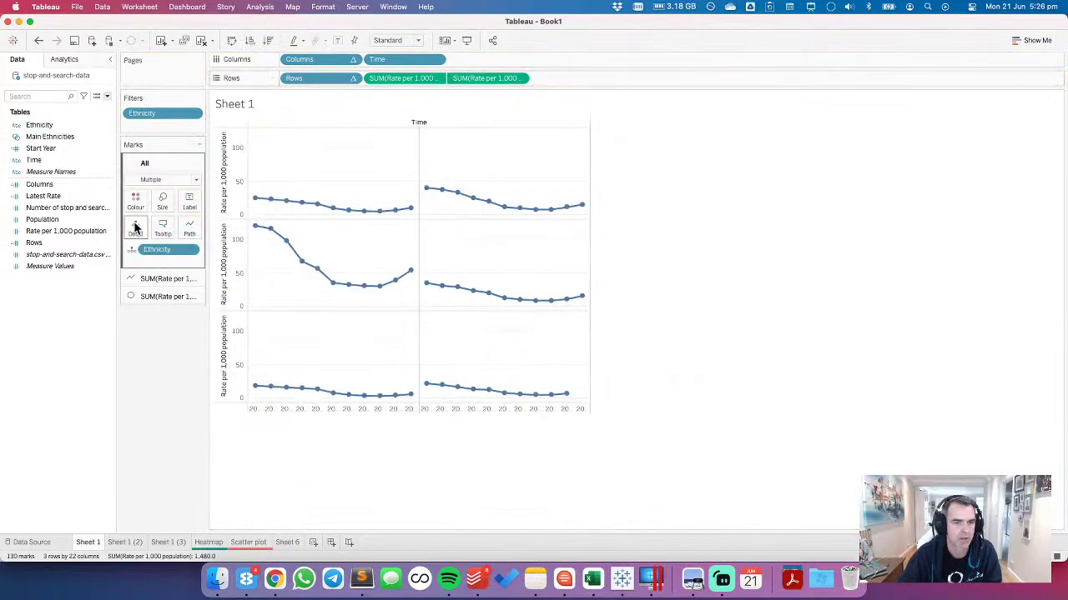
# Step: Filter the Sheet 6 bar chart by the Main Ethnicities set
pyautogui.click(287, 542)
pyautogui.click(46, 138)
pyautogui.moveTo(44, 137); pyautogui.dragTo(151, 120)
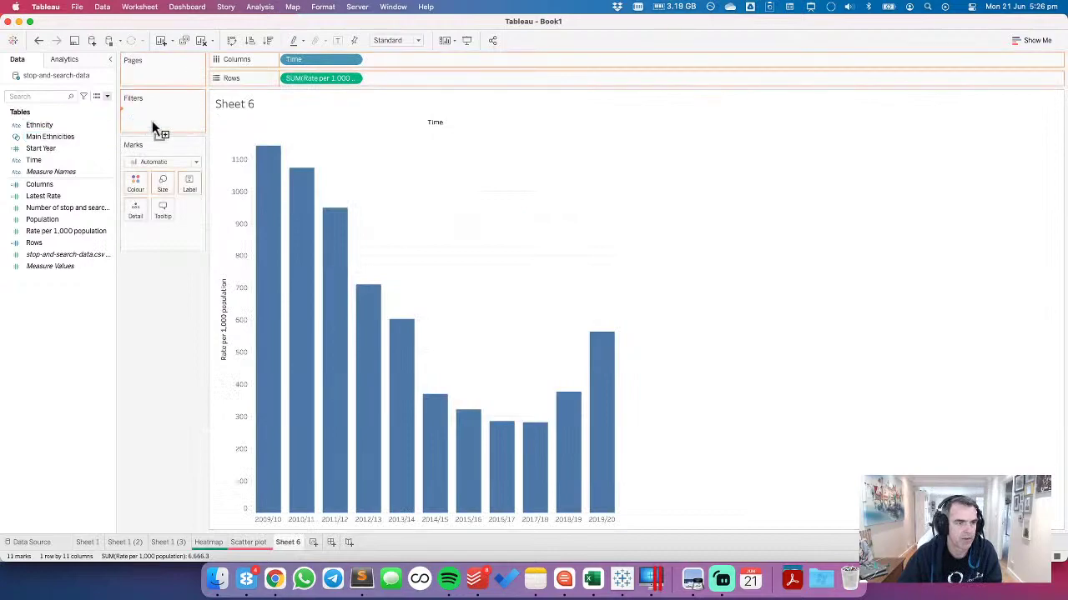
# Step: Add Ethnicity to the marks' detail in the Sheet 6 chart and set the mark type to Line
pyautogui.moveTo(40, 125); pyautogui.dragTo(137, 219)
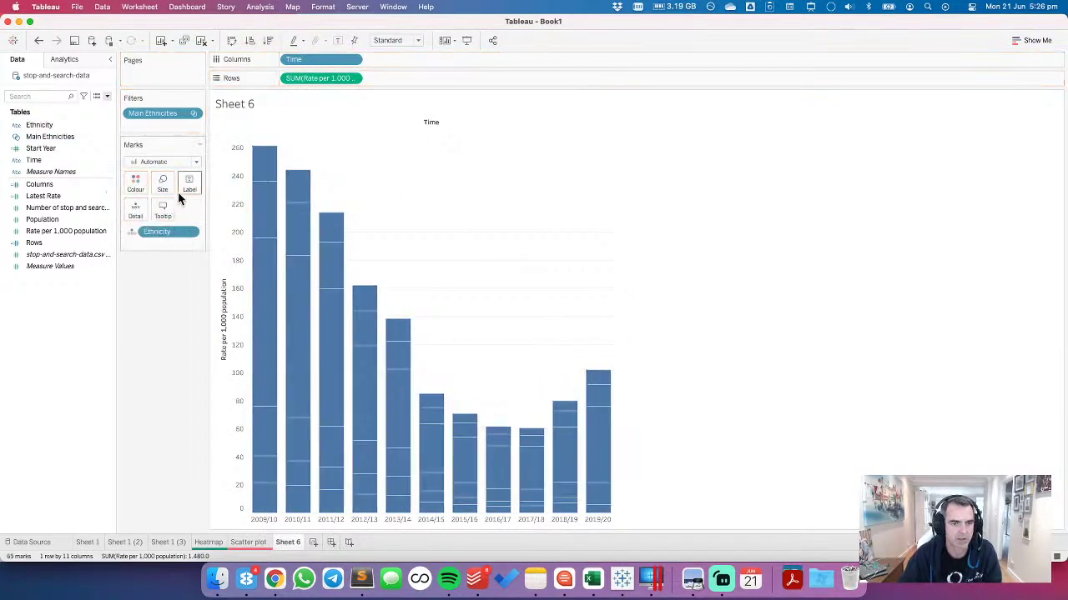
pyautogui.click(151, 163)
pyautogui.click(165, 200)
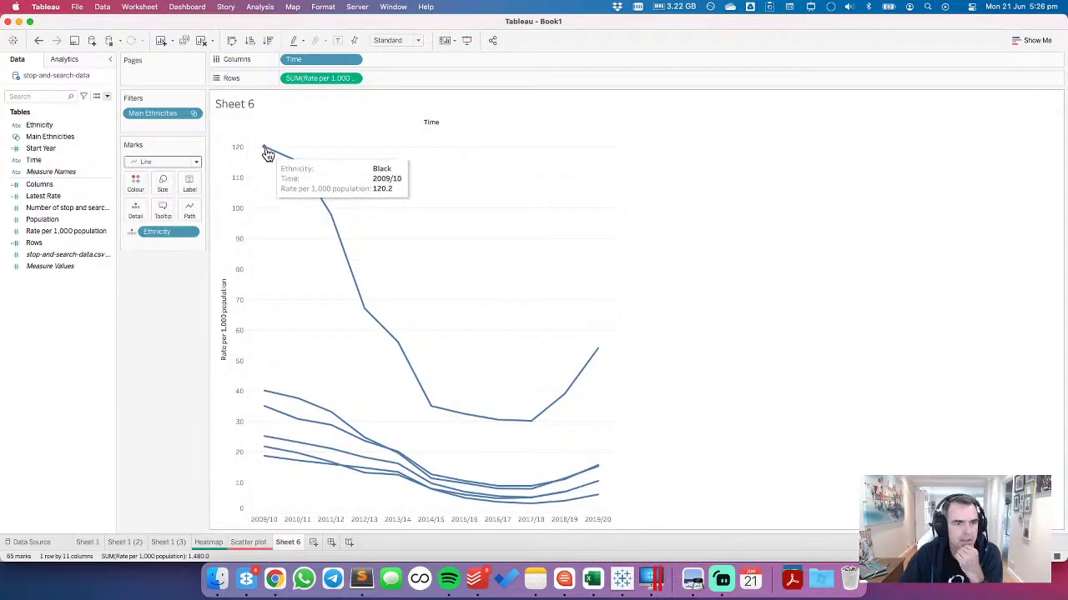
# Step: Apply a Rank quick table calculation to Rate per 1,000 population and compute it using Ethnicity
pyautogui.click(353, 79)
pyautogui.moveTo(333, 251)
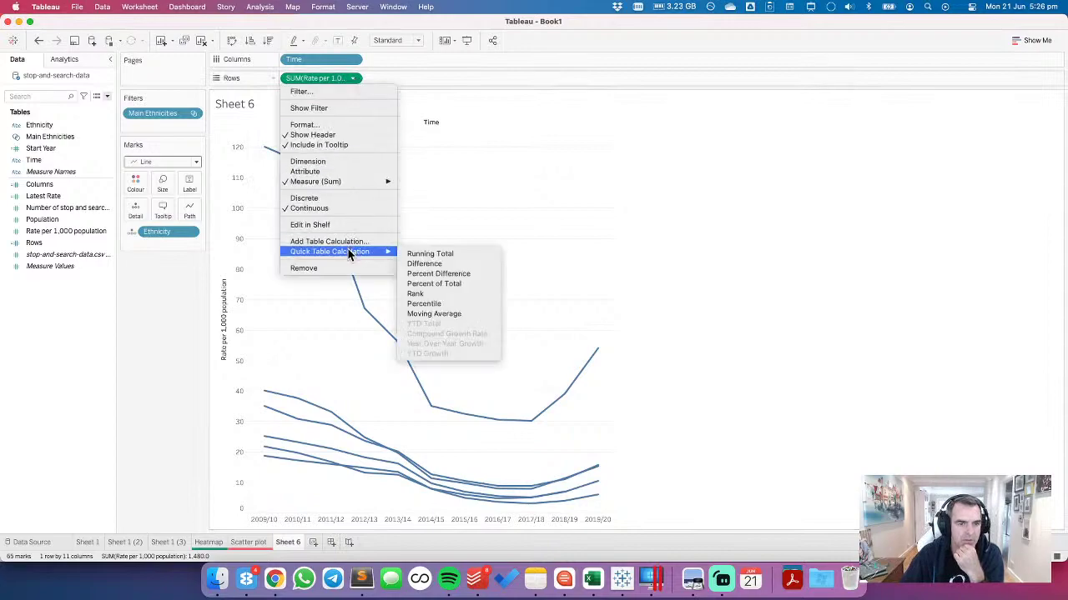
pyautogui.click(425, 294)
pyautogui.click(355, 78)
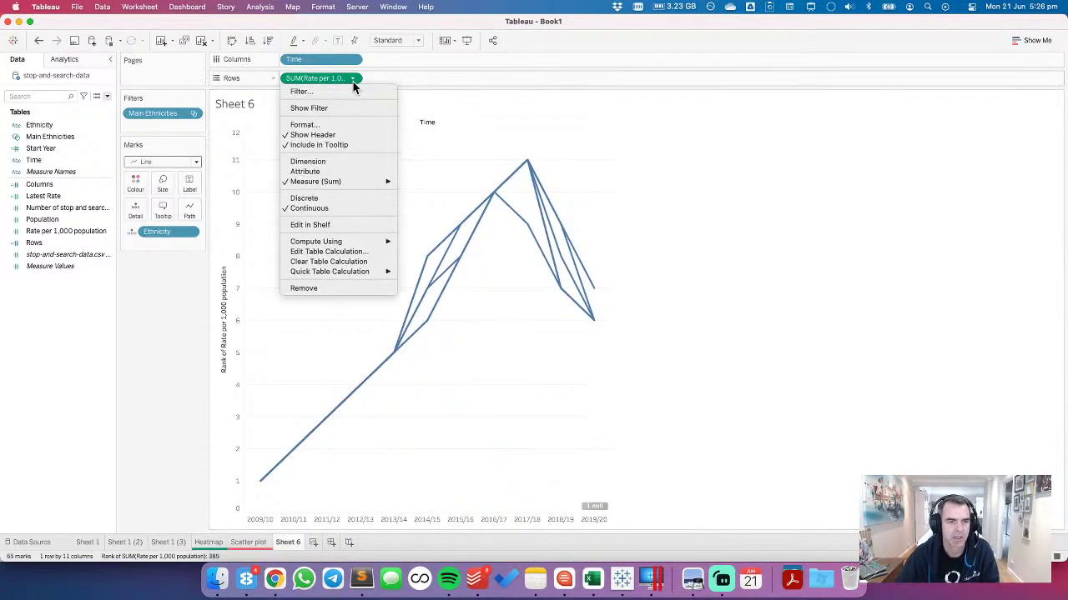
pyautogui.moveTo(350, 242)
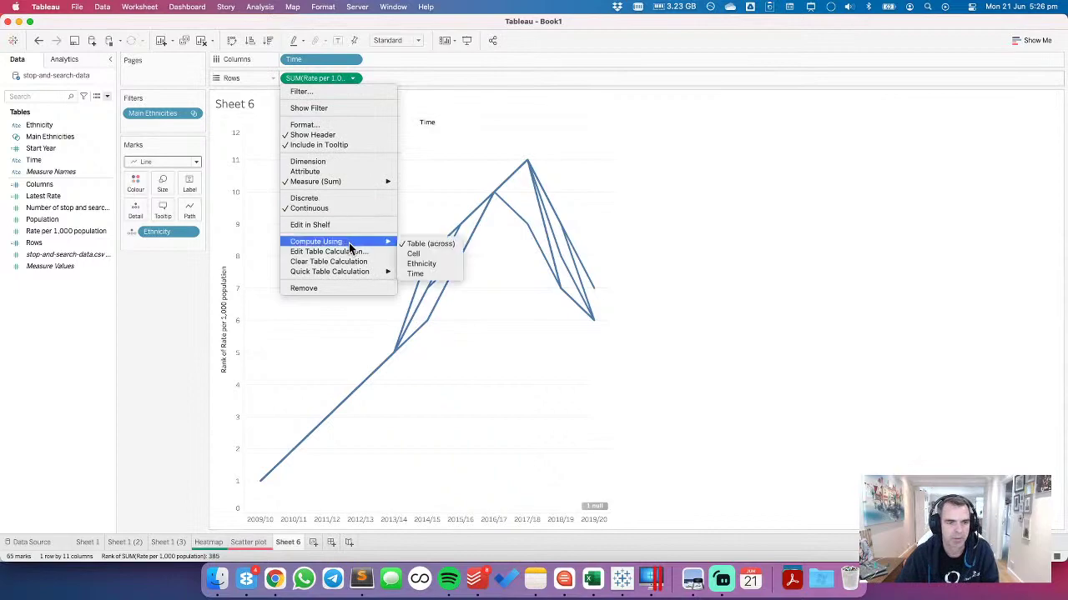
pyautogui.click(421, 264)
# Step: Reverse the scale of the Rank of Rate per 1,000 population axis
pyautogui.rightClick(226, 273)
pyautogui.click(242, 283)
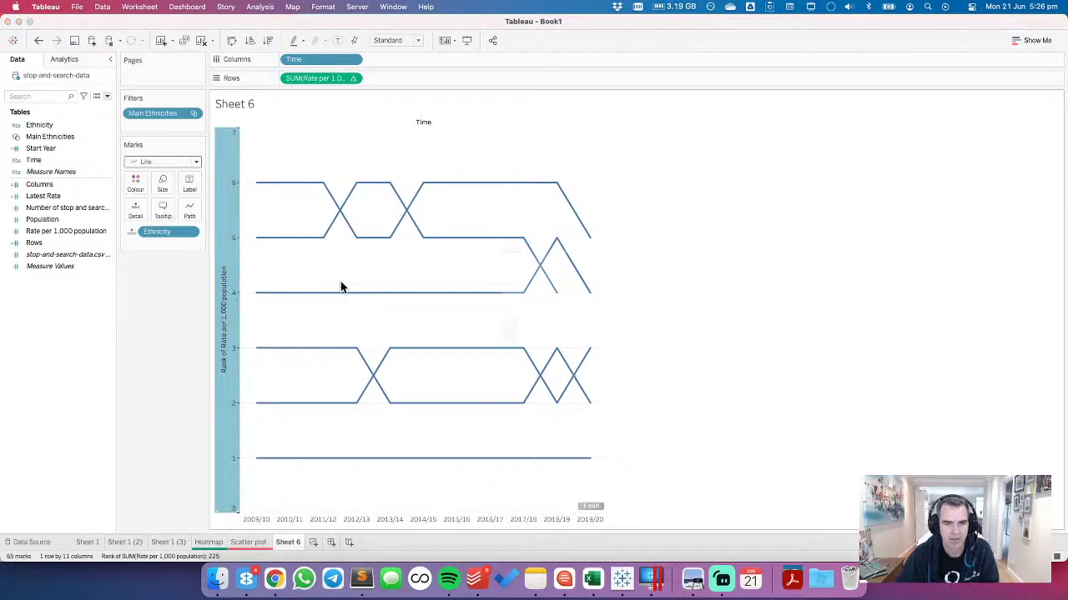
pyautogui.click(428, 312)
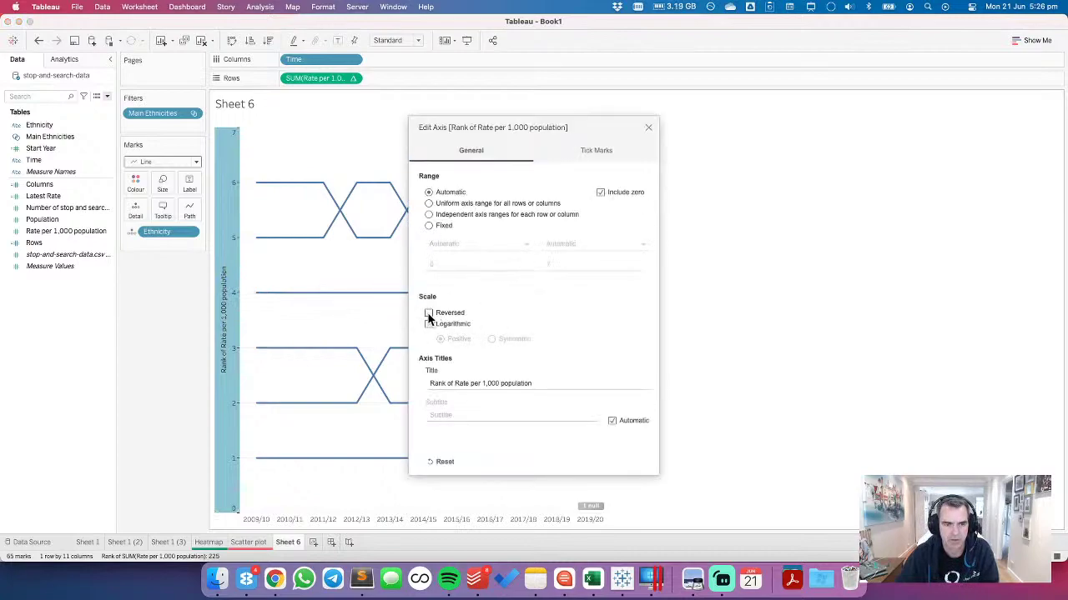
pyautogui.click(648, 128)
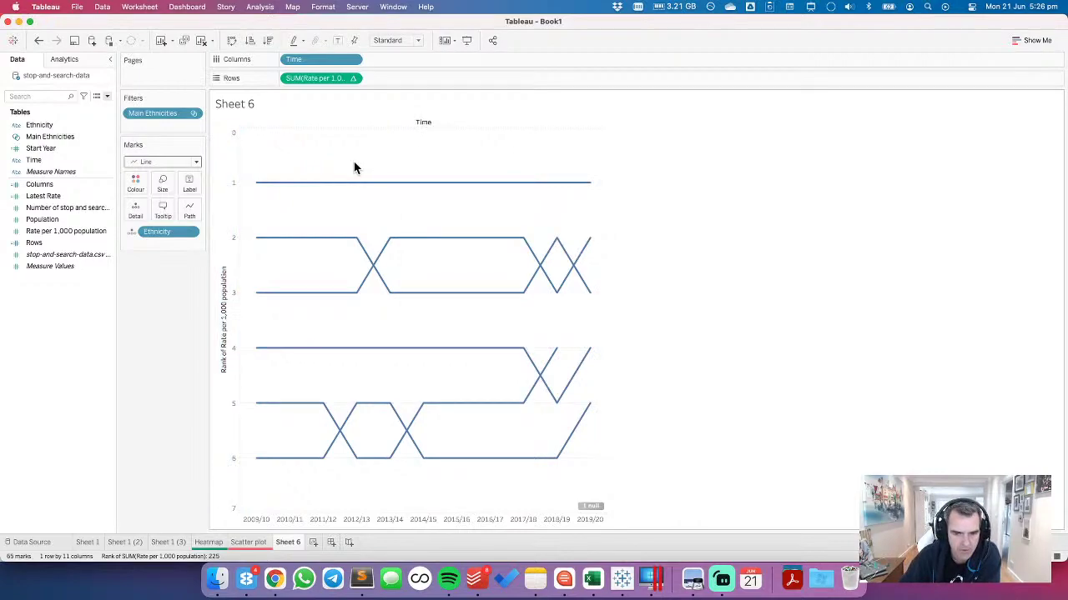
# Step: Edit the rank expression on the rows to multiply it by 1.0
pyautogui.doubleClick(334, 78)
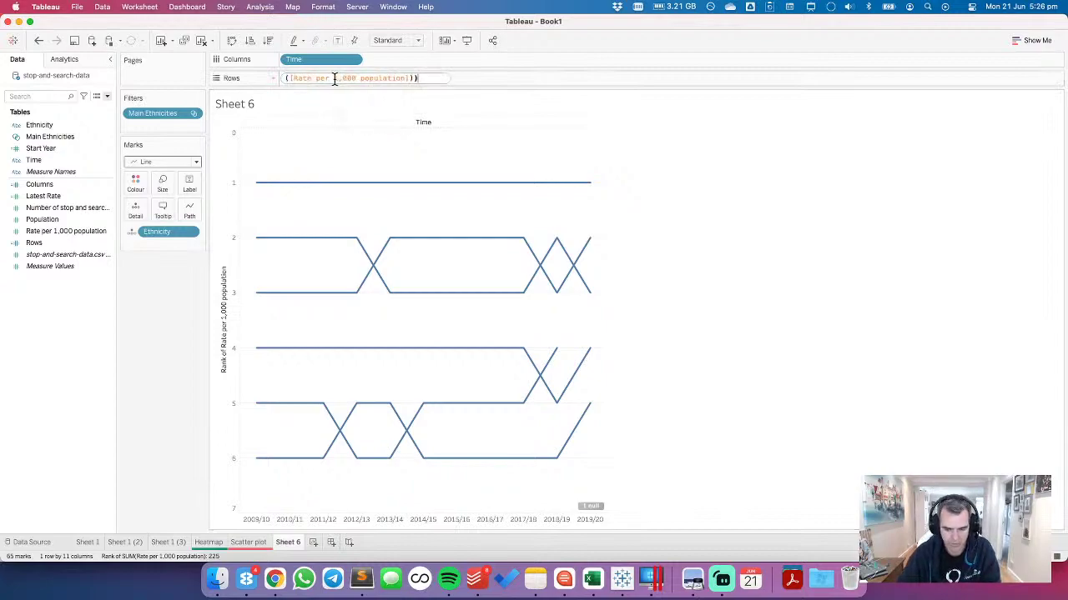
pyautogui.write('*1.0')
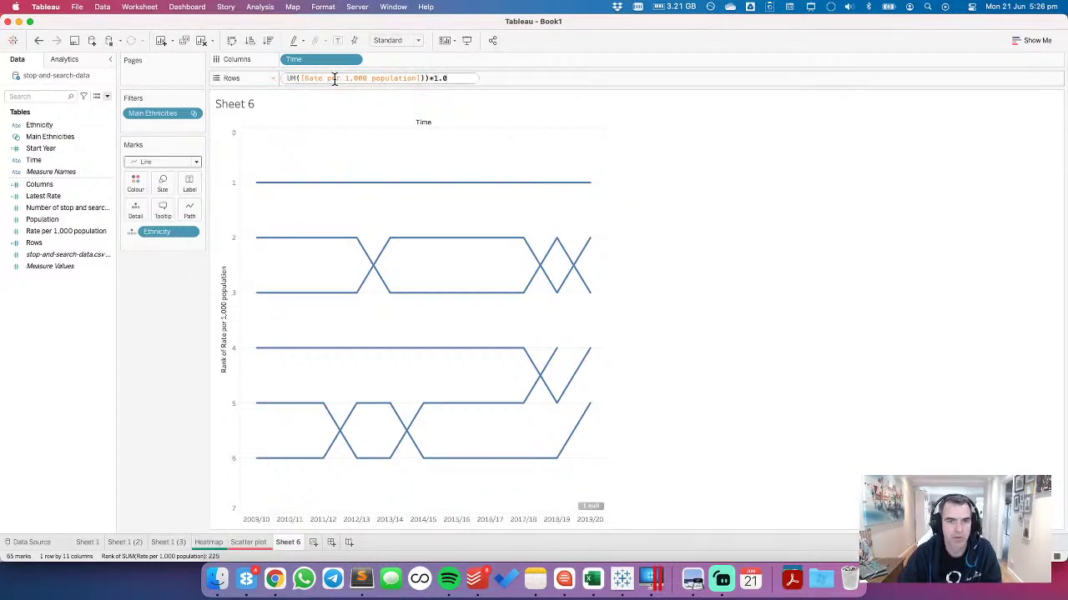
pyautogui.press('Return')
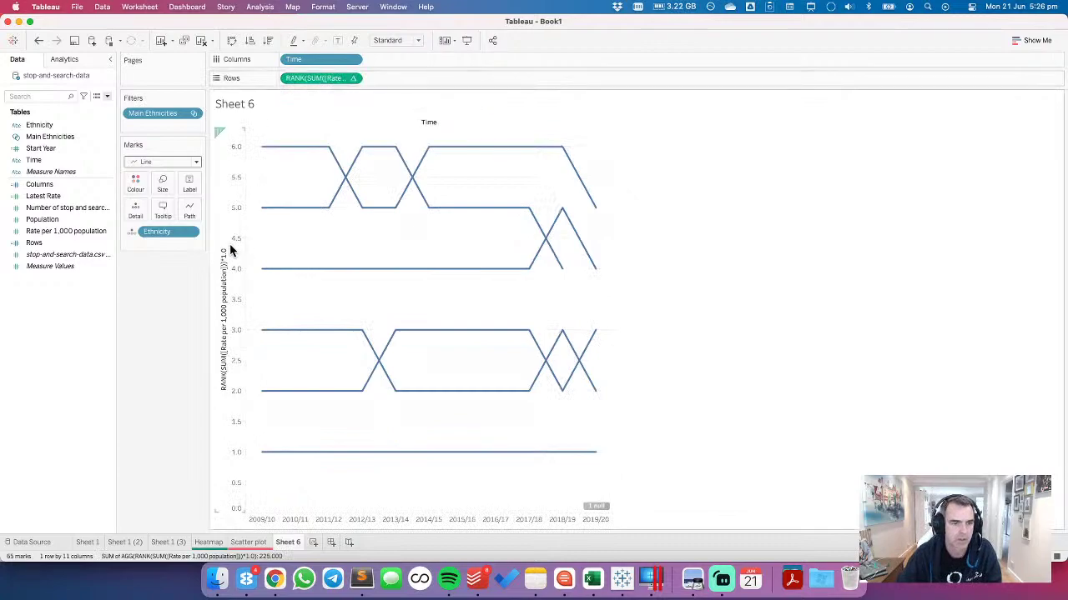
# Step: Reverse the scale of the axis for the multiplied rank
pyautogui.rightClick(229, 244)
pyautogui.click(256, 252)
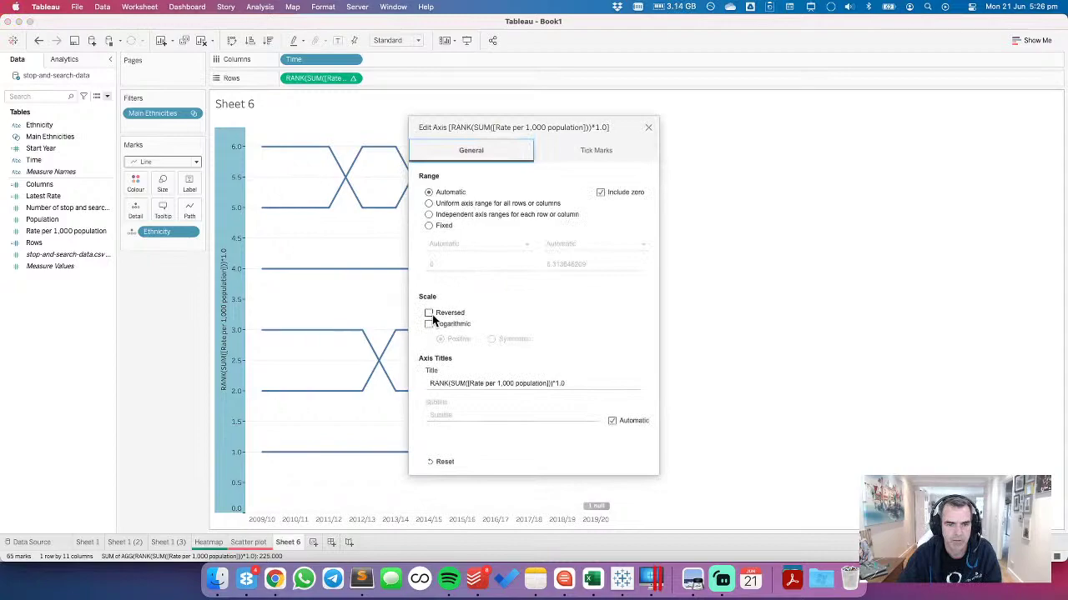
pyautogui.click(428, 314)
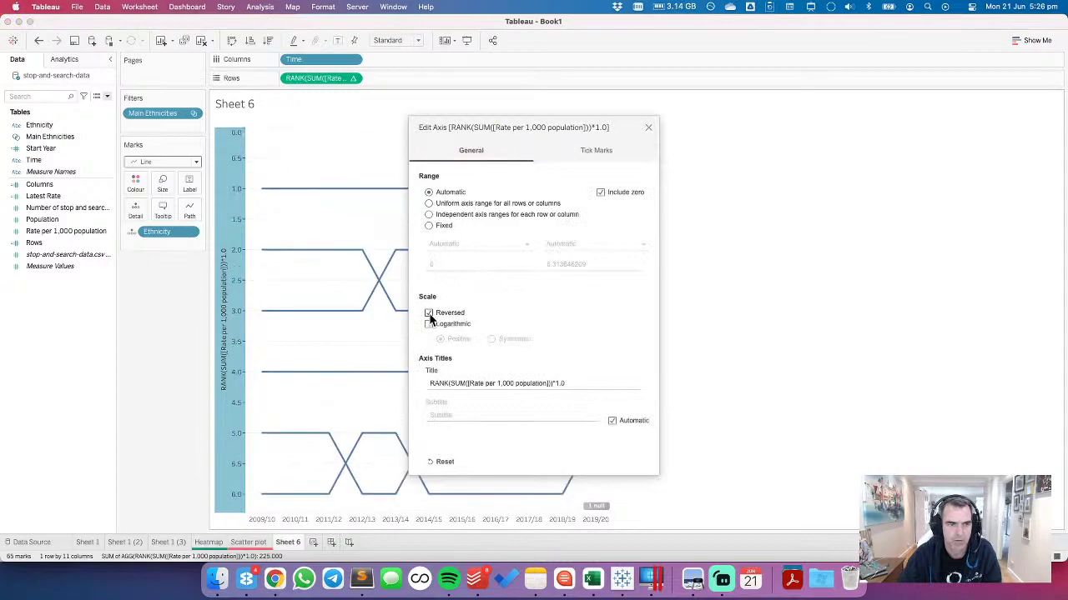
pyautogui.click(648, 128)
pyautogui.click(260, 203)
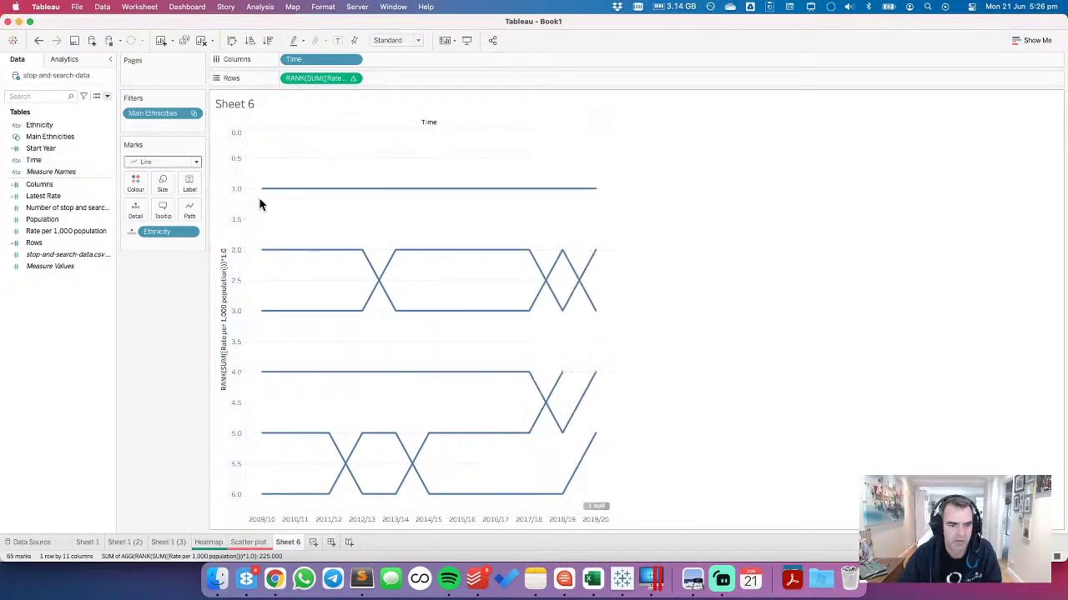
# Step: Fix the range of the rank axis with a start of .75 and an end of 6.25
pyautogui.rightClick(235, 196)
pyautogui.click(243, 201)
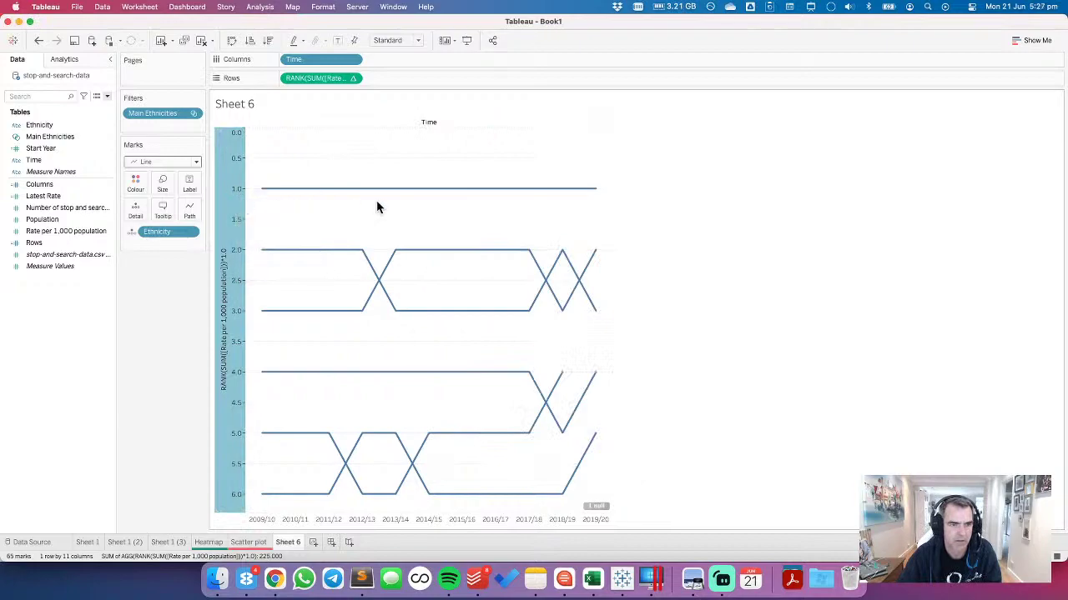
pyautogui.click(429, 226)
pyautogui.click(443, 263)
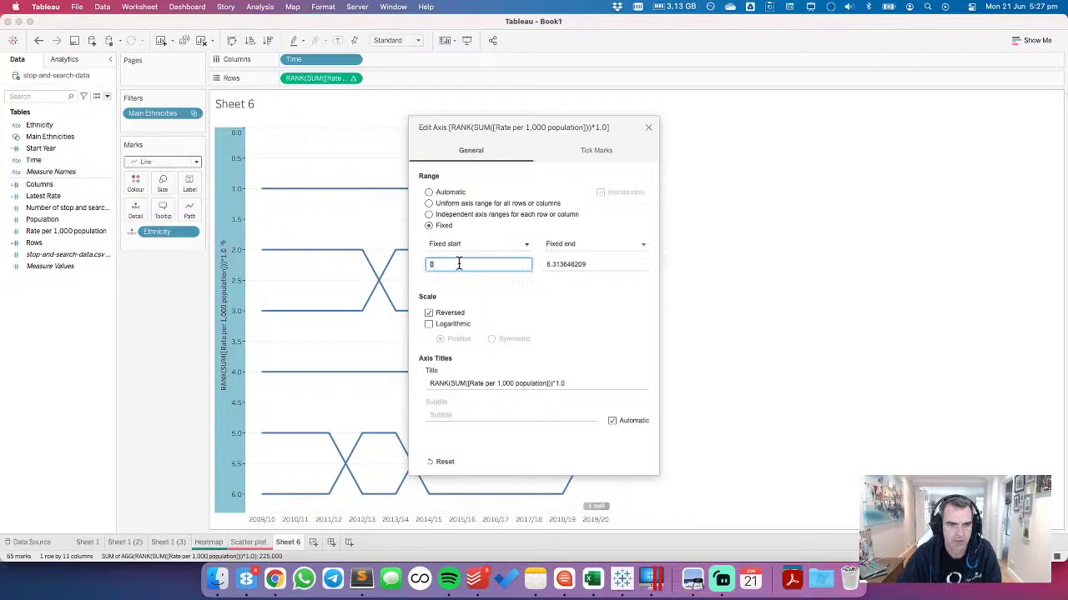
pyautogui.press('Tab')
pyautogui.press('Tab')
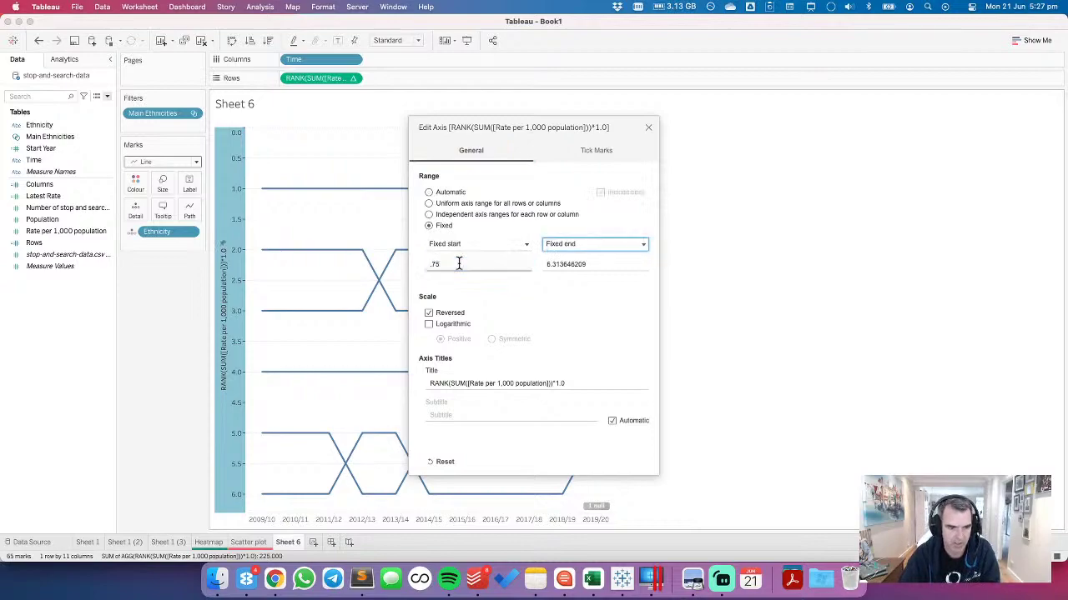
pyautogui.write('6.20')
pyautogui.press('Tab')
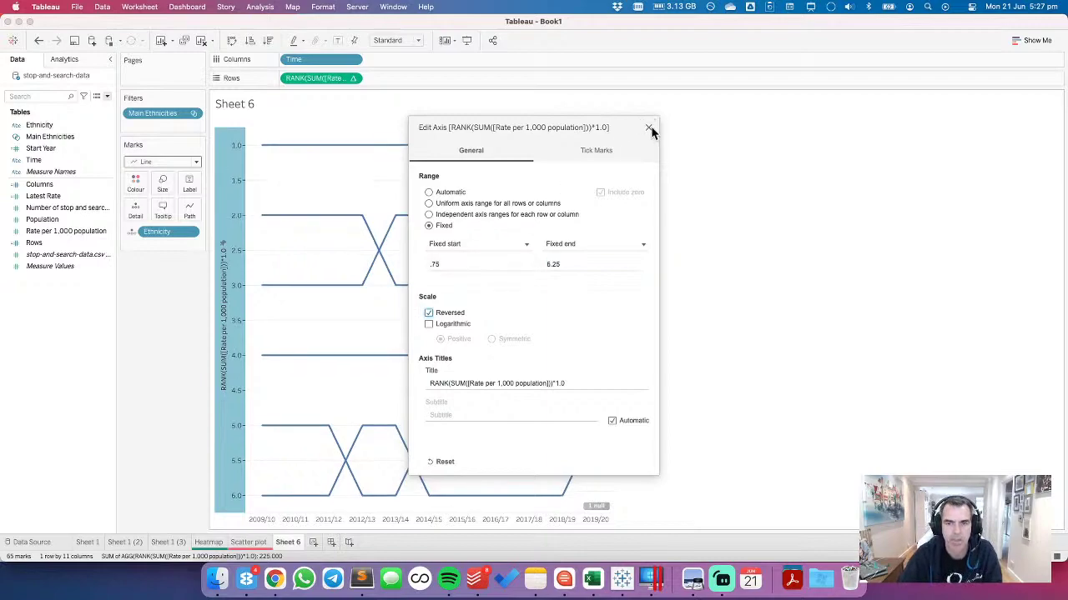
pyautogui.click(648, 127)
pyautogui.click(494, 339)
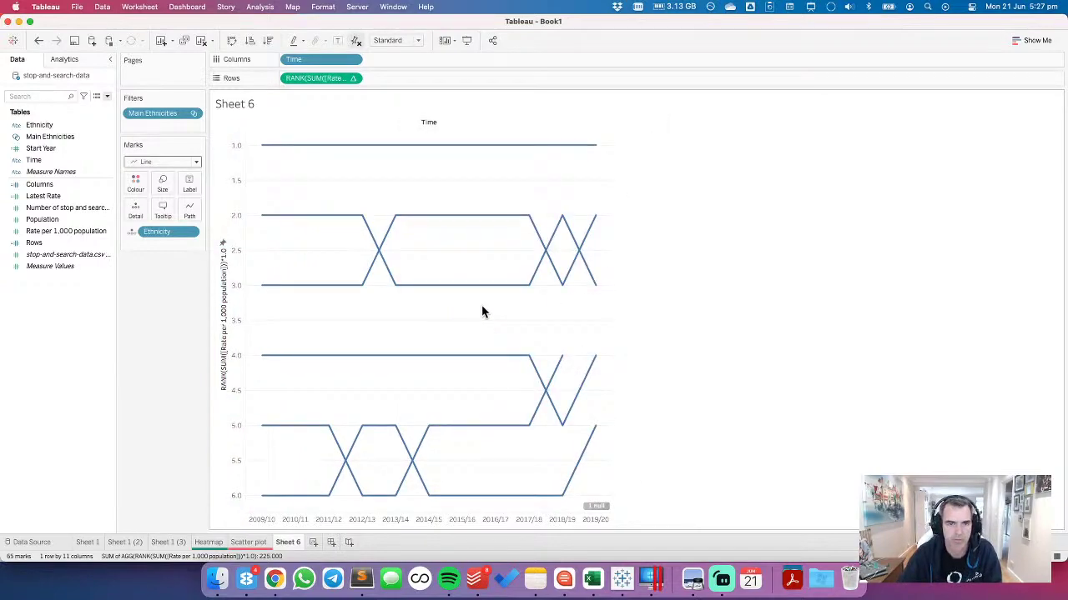
# Step: Colour the ranking lines by Ethnicity
pyautogui.click(130, 234)
pyautogui.click(158, 246)
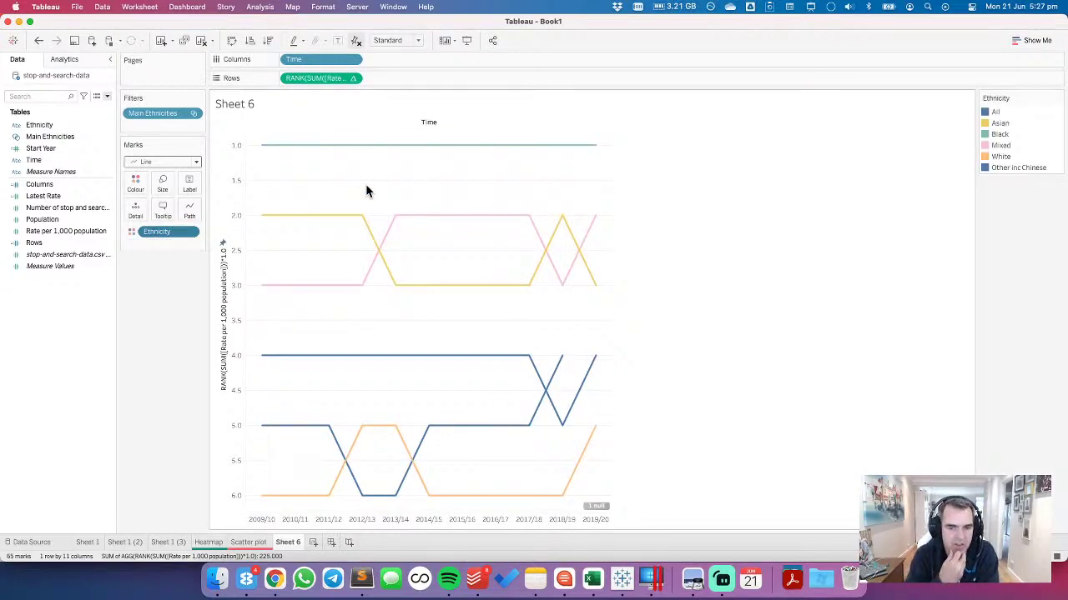
# Step: Clear the fixed axis range and remove the Main Ethnicities filter from Sheet 6
pyautogui.click(355, 40)
pyautogui.moveTo(155, 112); pyautogui.dragTo(79, 322)
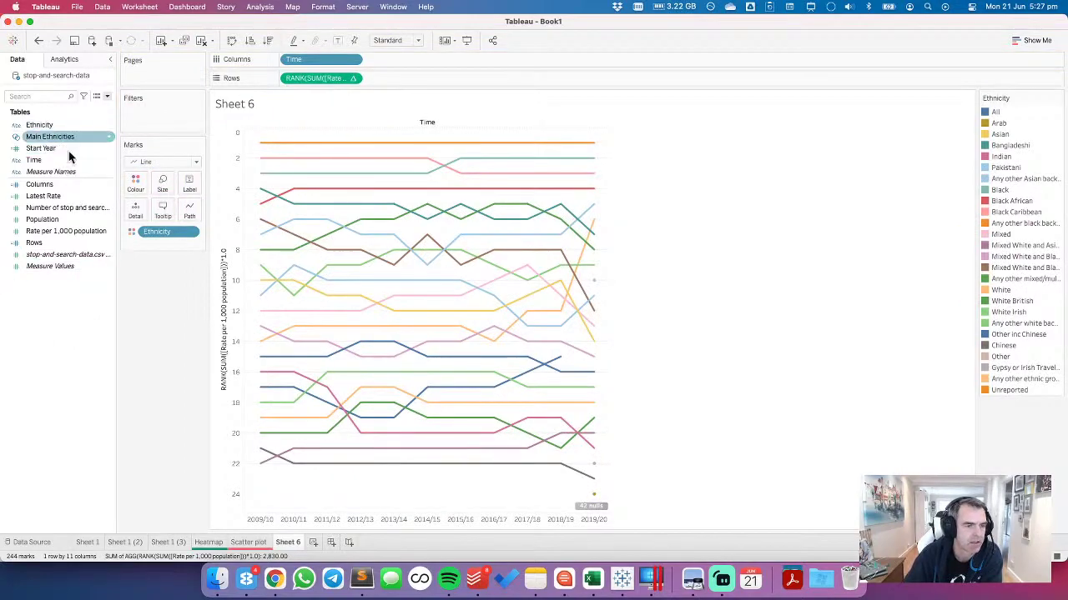
# Step: Lay out Time as columns and Ethnicity as rows on a new worksheet
pyautogui.click(263, 542)
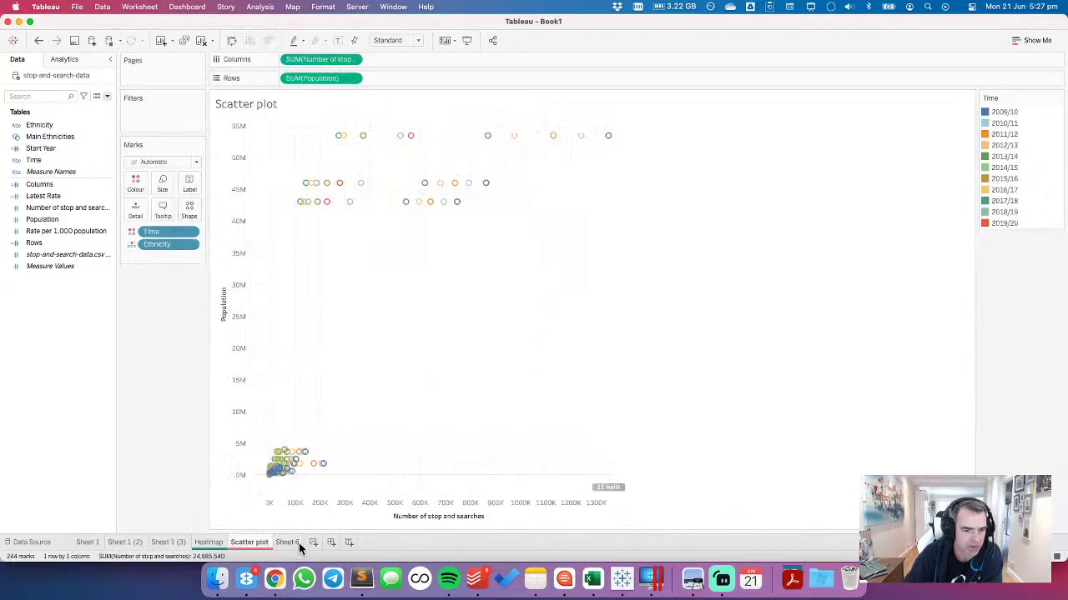
pyautogui.click(286, 542)
pyautogui.click(313, 543)
pyautogui.moveTo(39, 125); pyautogui.dragTo(333, 61)
pyautogui.moveTo(39, 127); pyautogui.dragTo(330, 80)
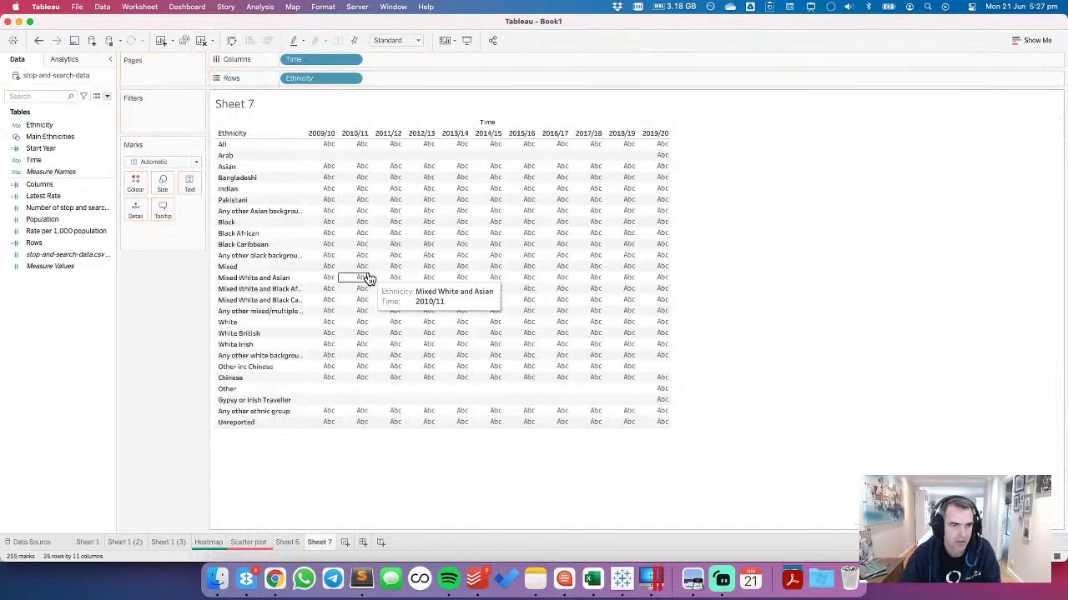
# Step: Create a set named Ethnicities to Exclude, without Time, that excludes Arab, Other, Gypsy or Irish Traveller, Any other ethnic group and Unreported
pyautogui.click(245, 155)
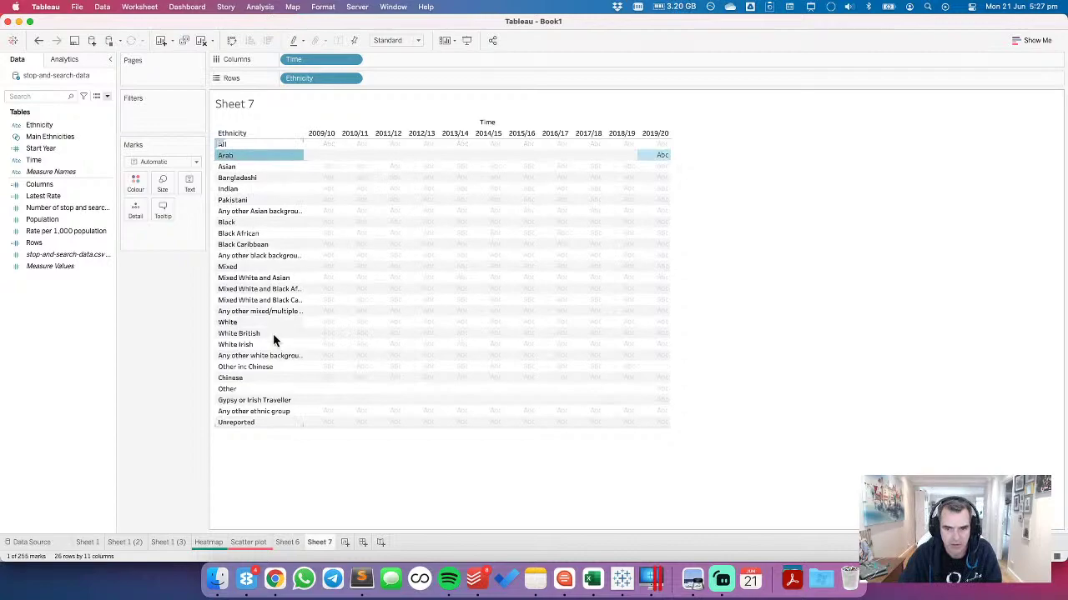
pyautogui.keyDown('super'); pyautogui.click(246, 390); pyautogui.keyUp('super')
pyautogui.keyDown('super'); pyautogui.click(245, 402); pyautogui.keyUp('super')
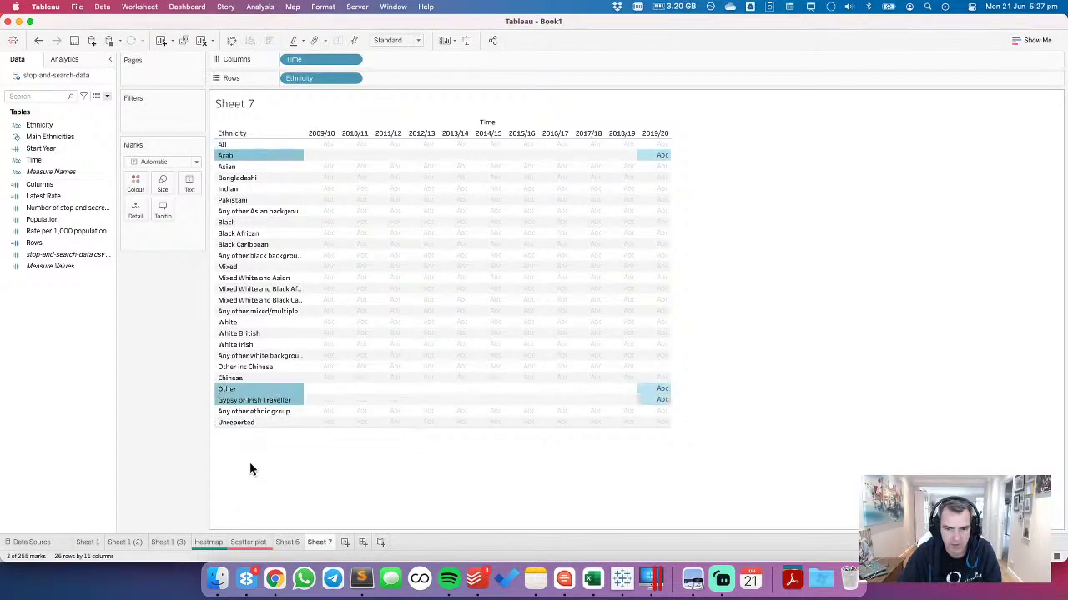
pyautogui.keyDown('super'); pyautogui.click(248, 415); pyautogui.keyUp('super')
pyautogui.keyDown('super'); pyautogui.click(247, 423); pyautogui.keyUp('super')
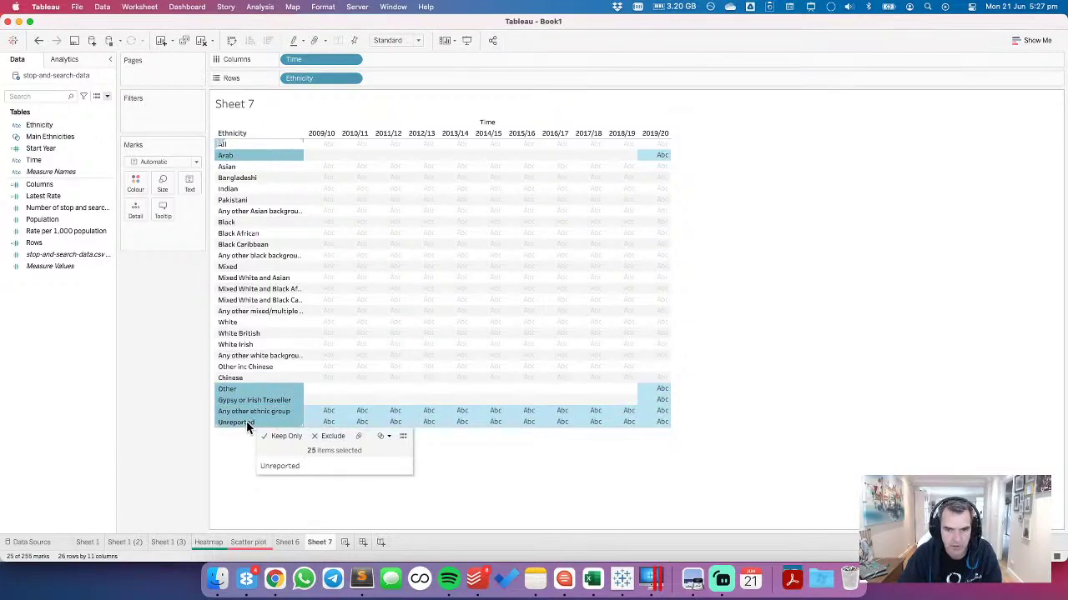
pyautogui.moveTo(251, 388)
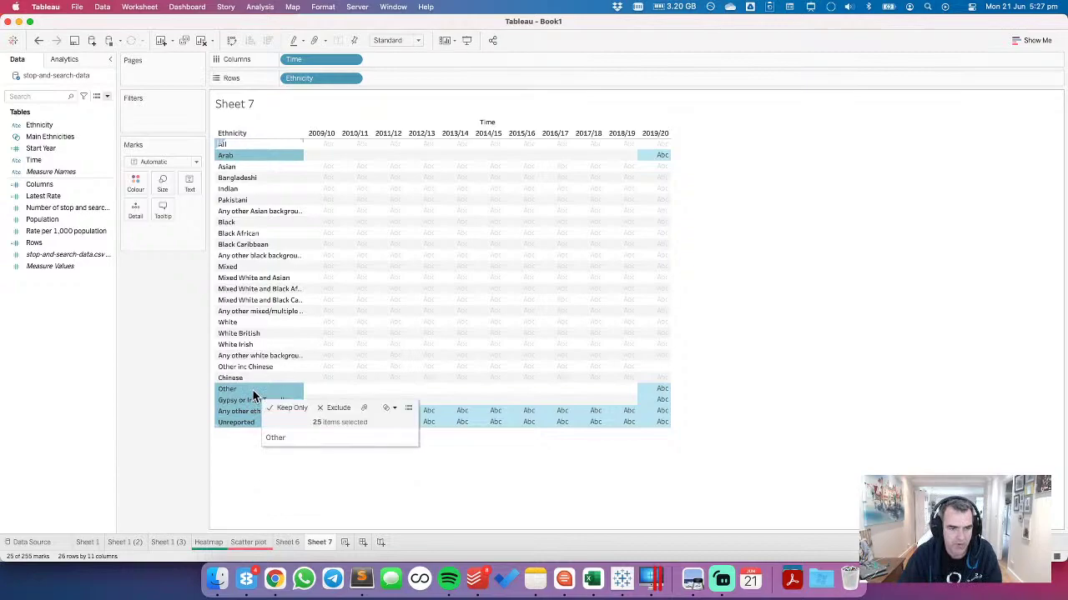
pyautogui.click(389, 408)
pyautogui.click(401, 423)
pyautogui.click(505, 241)
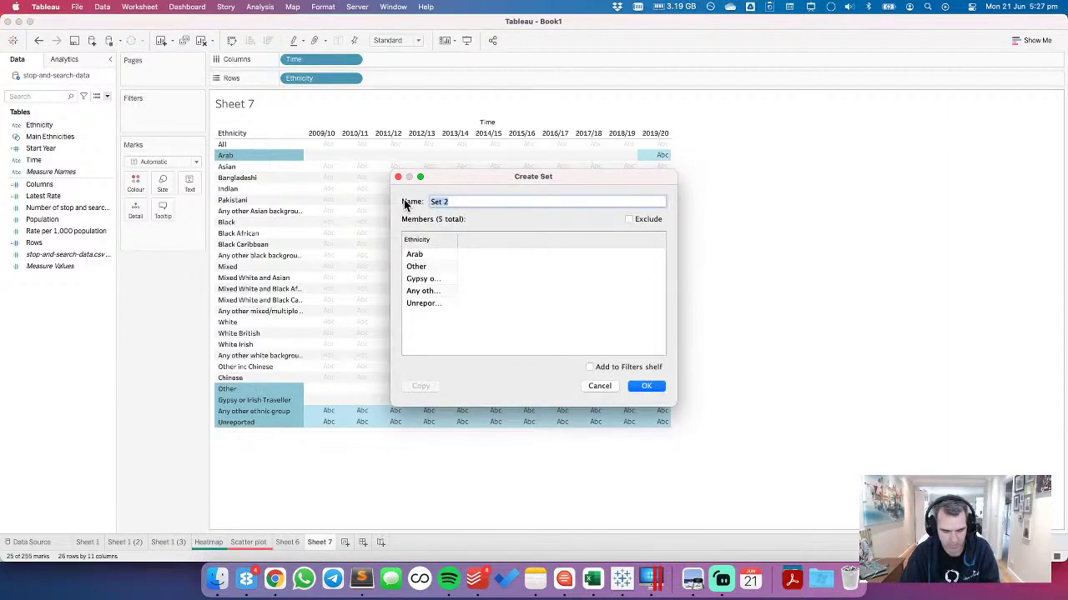
pyautogui.write('Ethnicit')
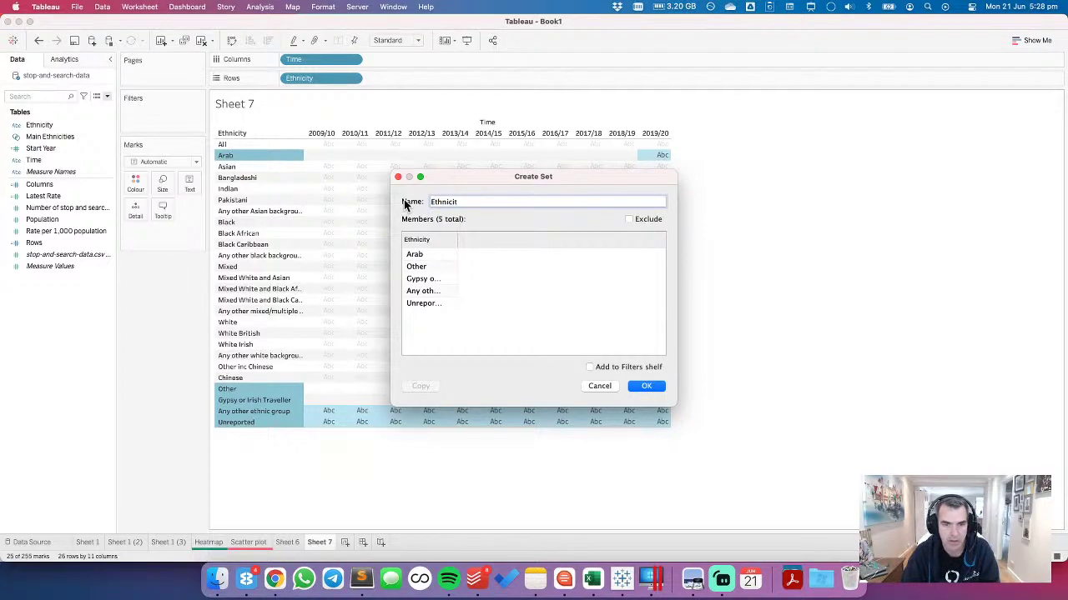
pyautogui.write('ies to')
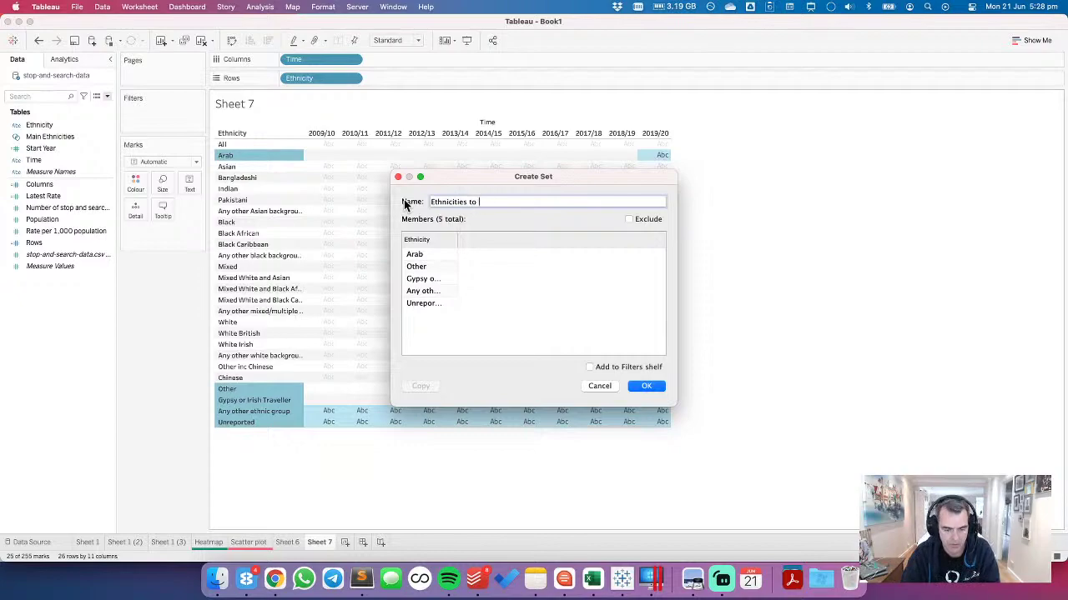
pyautogui.write(' Exclude')
pyautogui.click(629, 219)
pyautogui.click(641, 384)
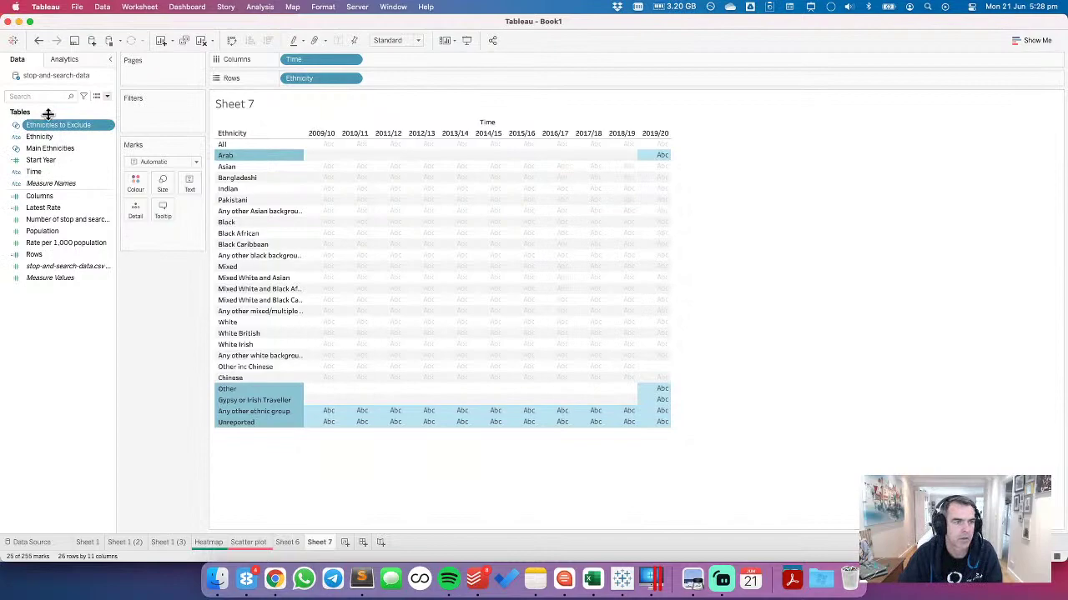
# Step: Filter the Sheet 6 rank chart by the Ethnicities to Exclude set
pyautogui.click(287, 542)
pyautogui.moveTo(64, 125); pyautogui.dragTo(167, 113)
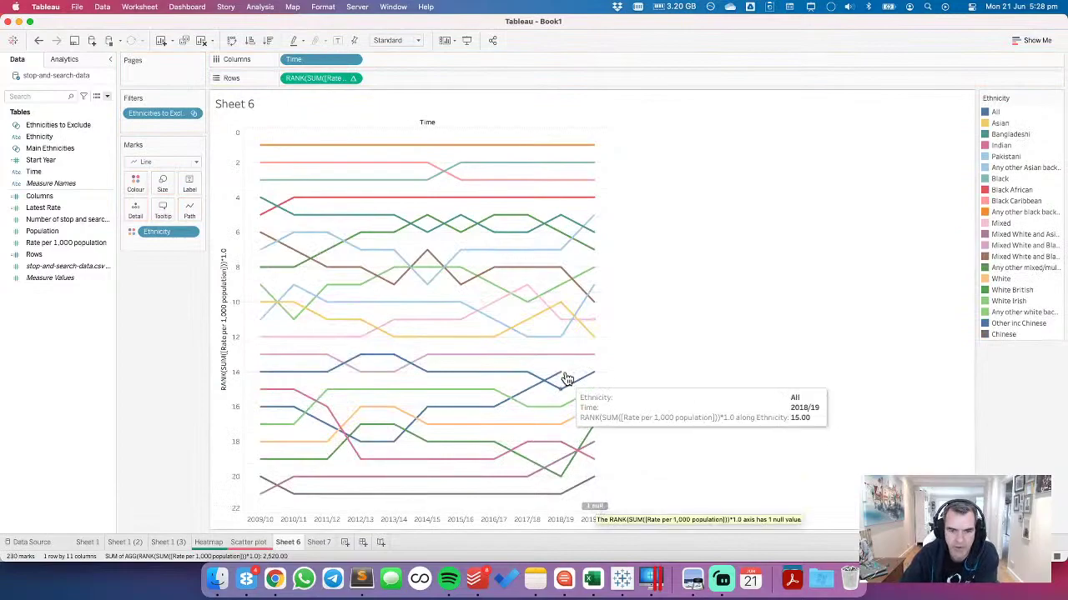
pyautogui.moveTo(565, 378)
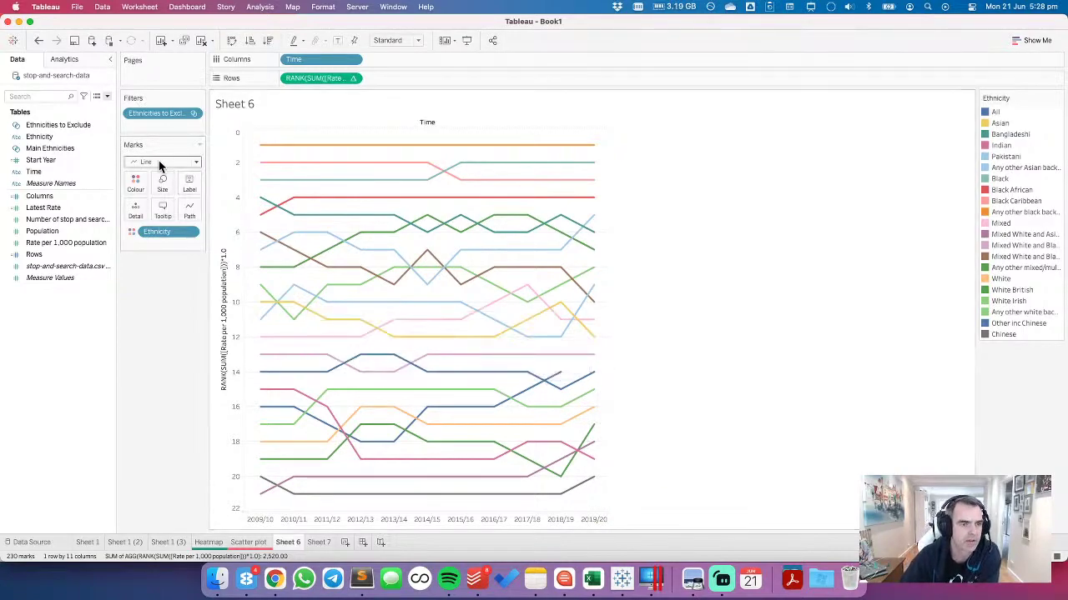
# Step: Move Ethnicity from colour to detail on the rank chart and show an Ethnicity highlighter
pyautogui.moveTo(159, 232); pyautogui.dragTo(137, 212)
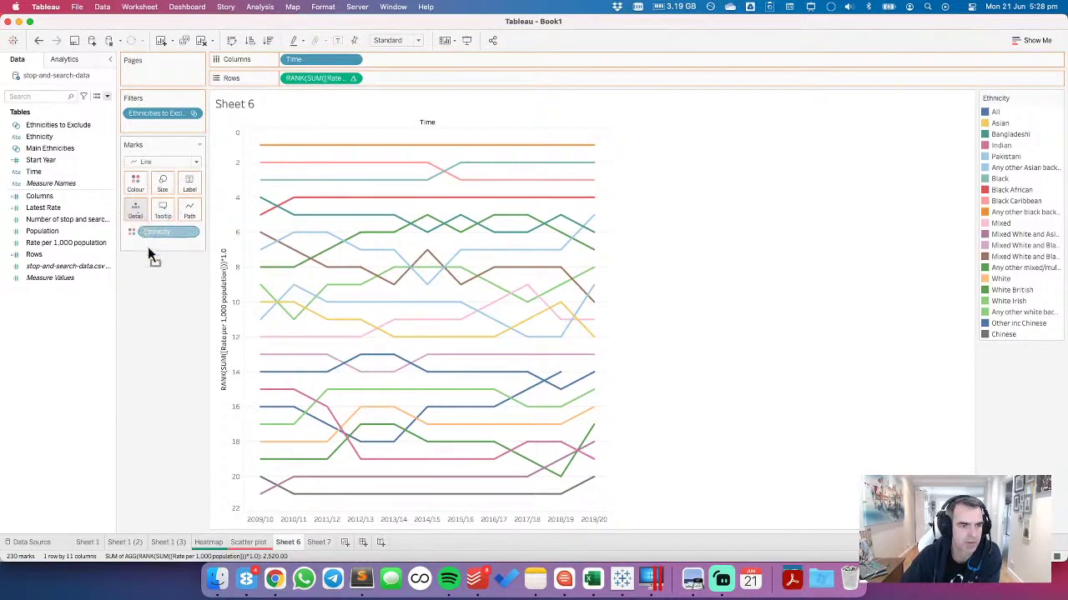
pyautogui.click(190, 232)
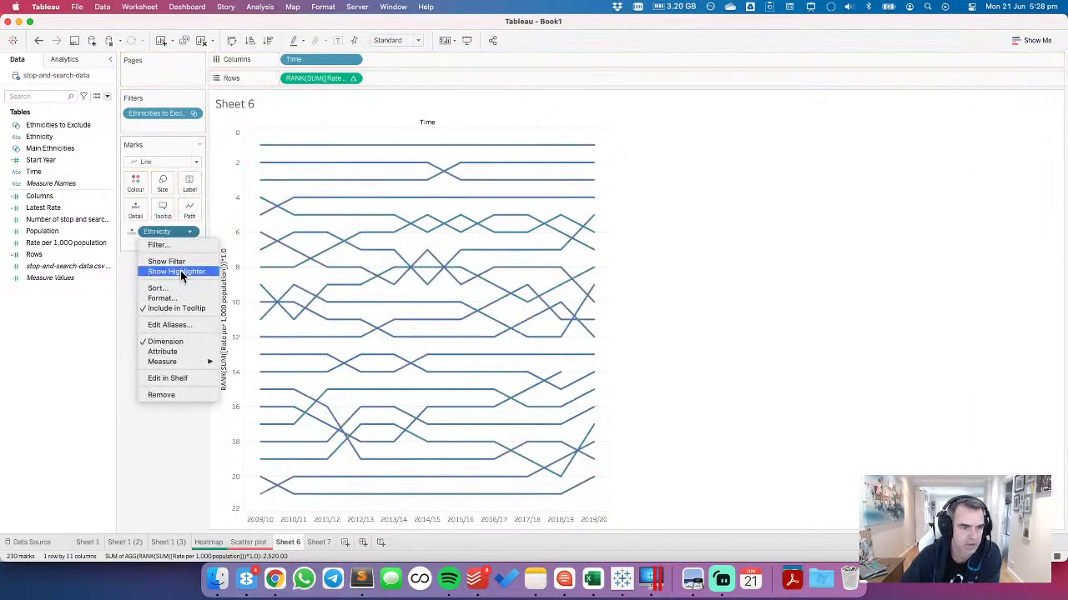
pyautogui.click(180, 271)
# Step: Highlight the Pakistani line and hide the Time field label above the chart
pyautogui.click(998, 112)
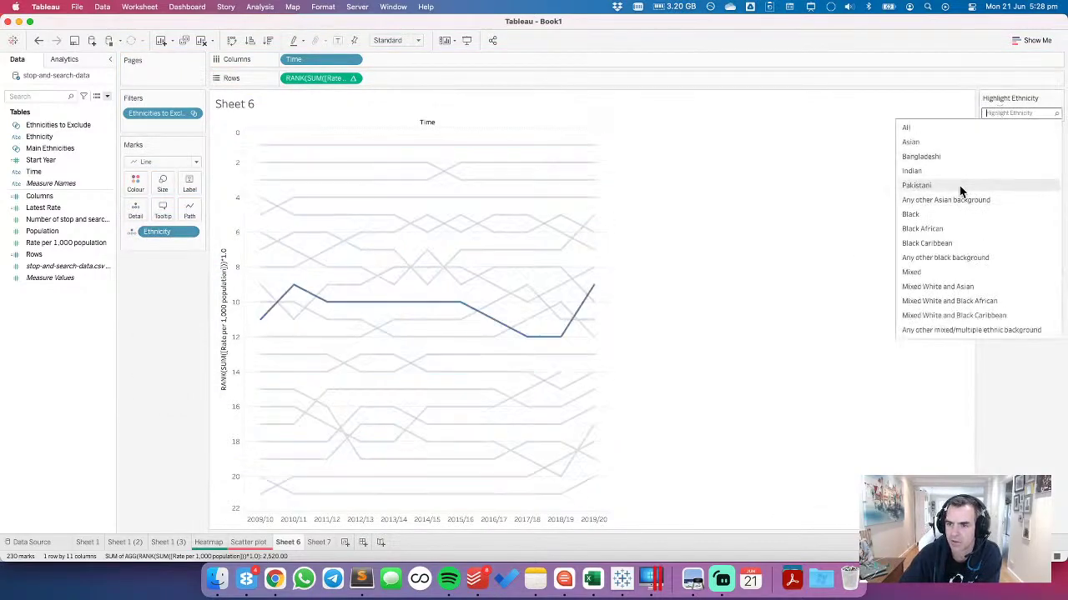
pyautogui.click(959, 189)
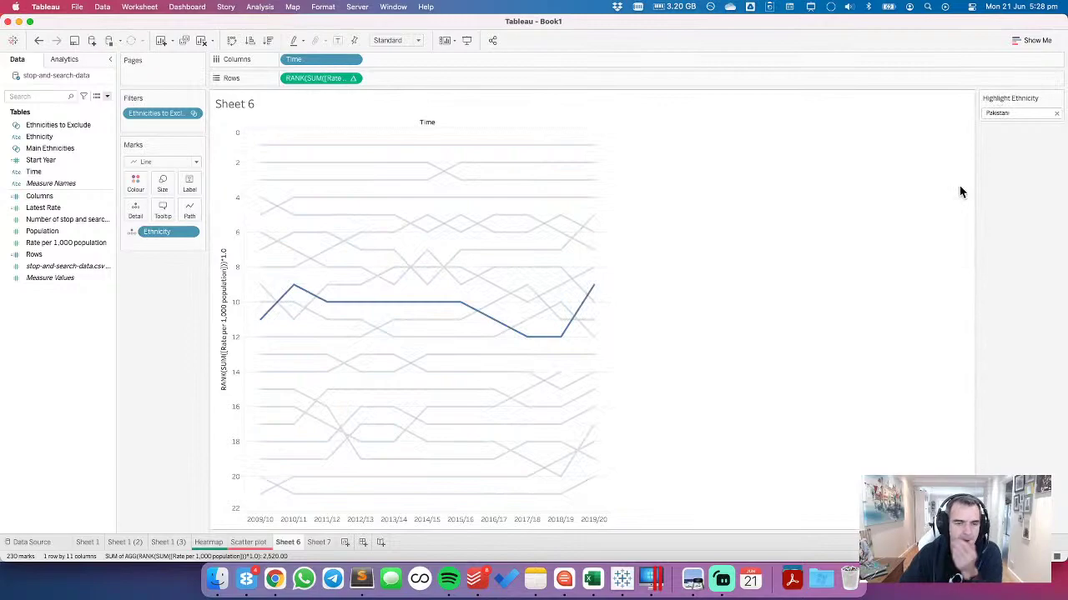
pyautogui.rightClick(424, 123)
pyautogui.click(439, 165)
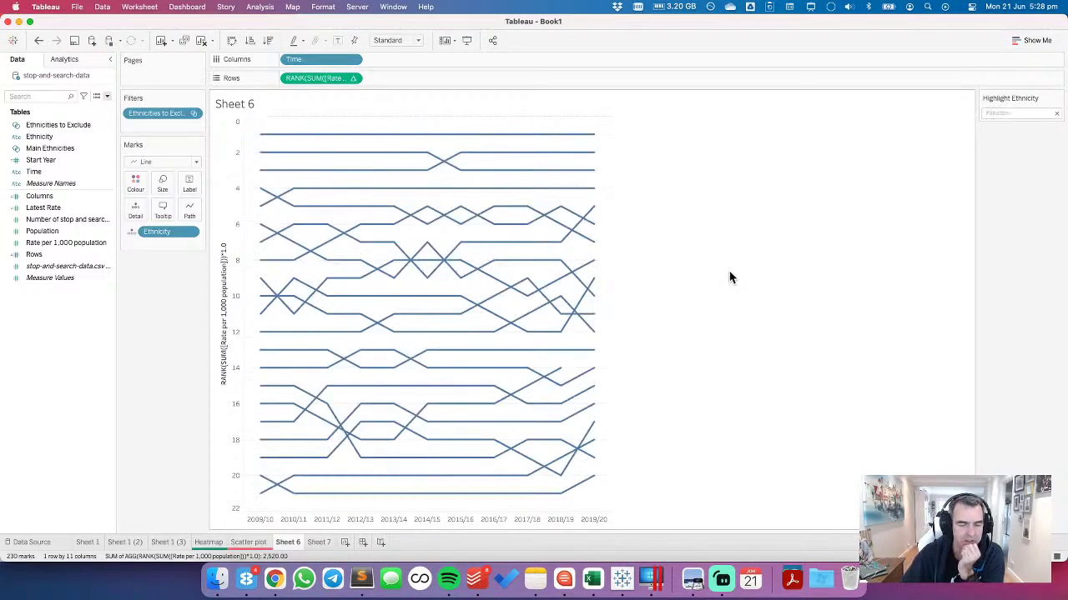
# Step: Create a string parameter named Ethnicity Parameter from the Ethnicity field, with all values allowed
pyautogui.rightClick(52, 139)
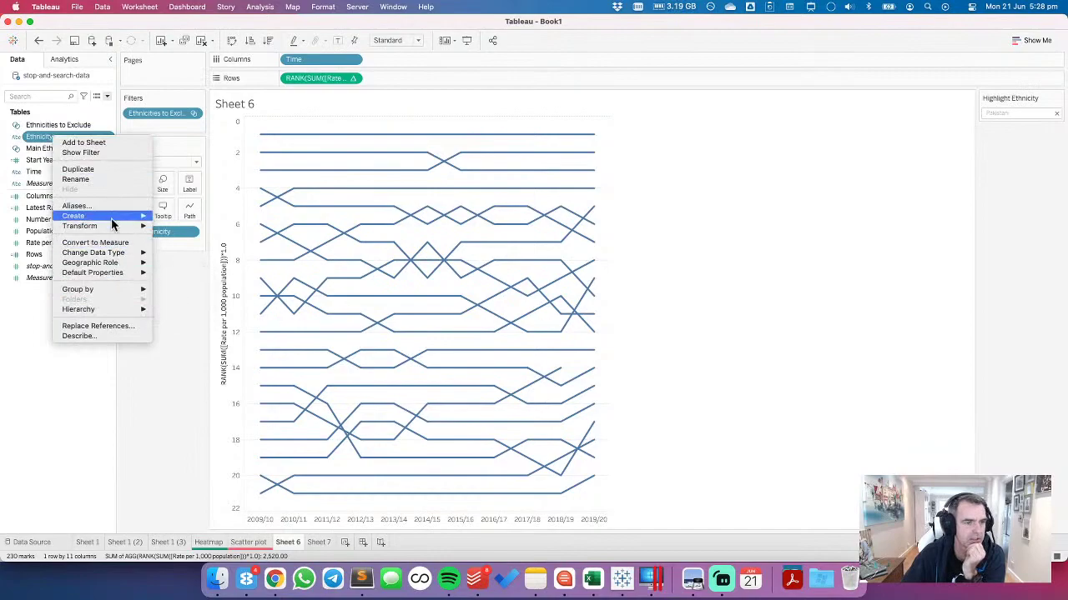
pyautogui.rightClick(40, 363)
pyautogui.rightClick(39, 361)
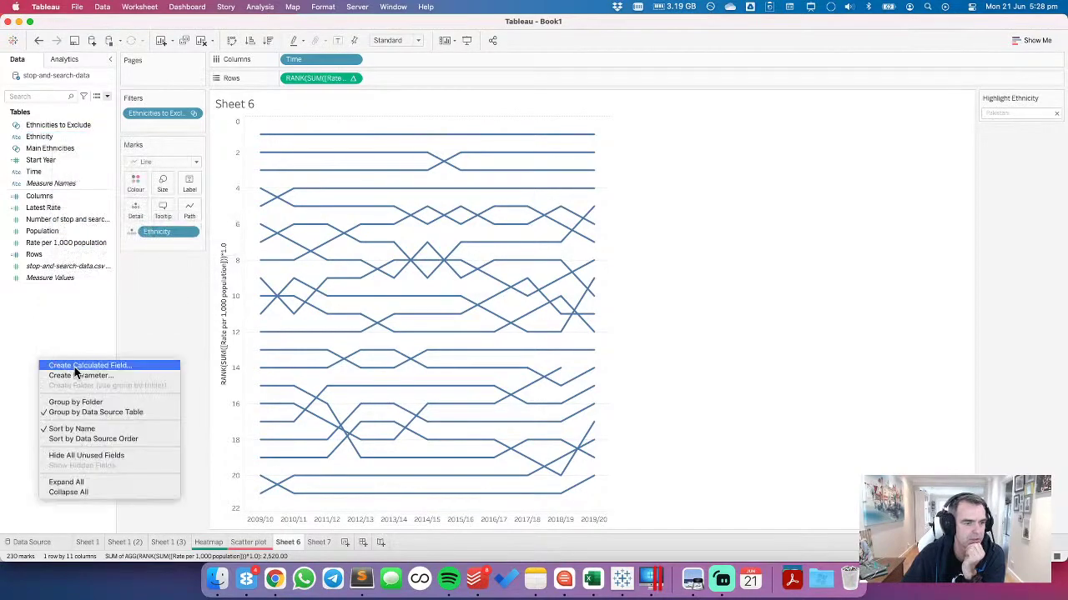
pyautogui.rightClick(55, 139)
pyautogui.moveTo(101, 220)
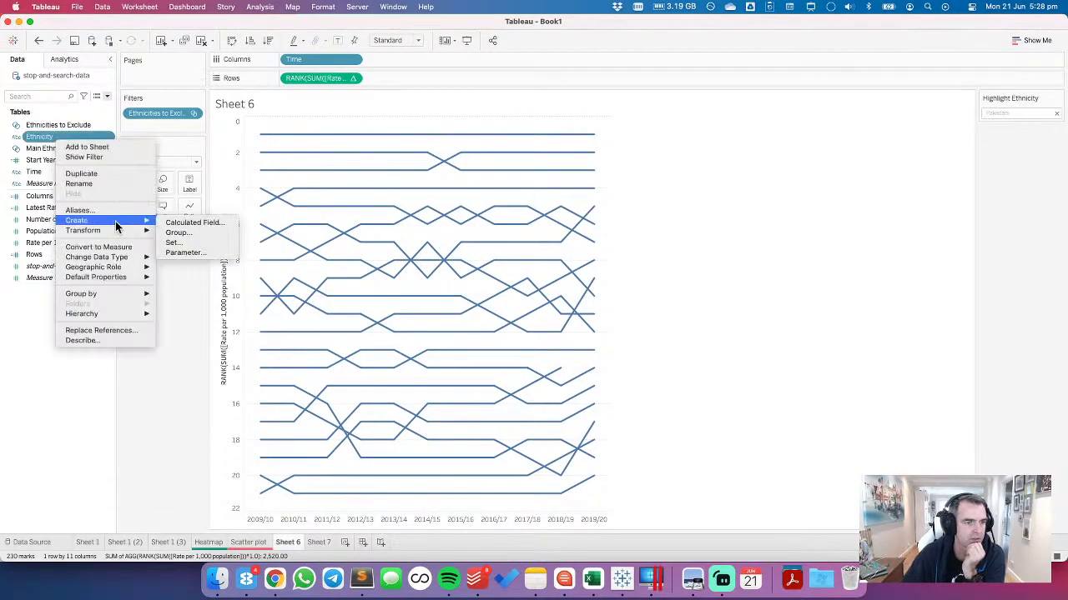
pyautogui.click(175, 253)
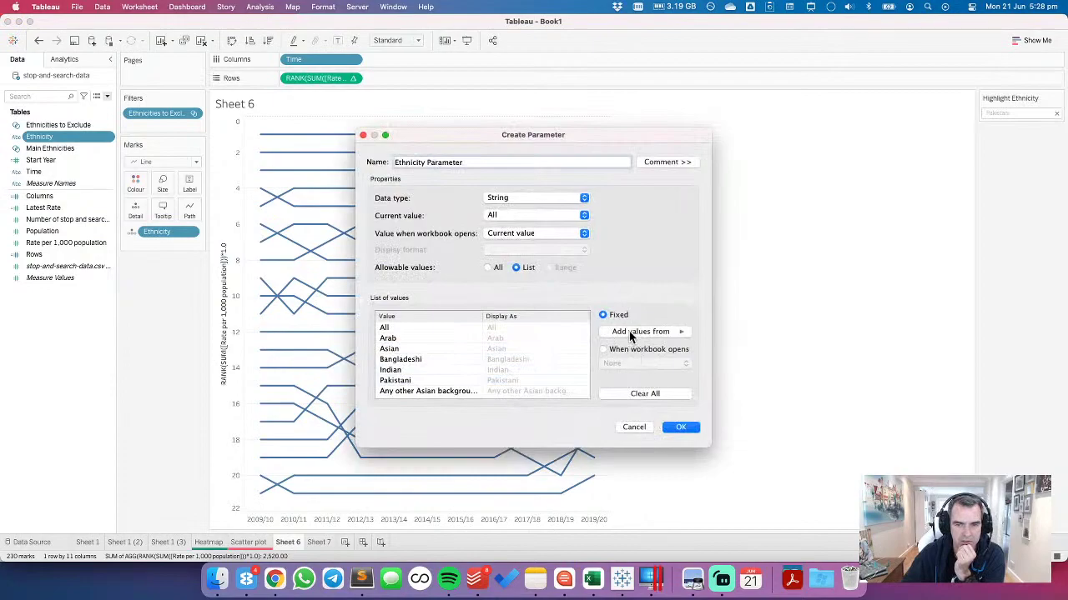
pyautogui.click(488, 267)
pyautogui.click(687, 427)
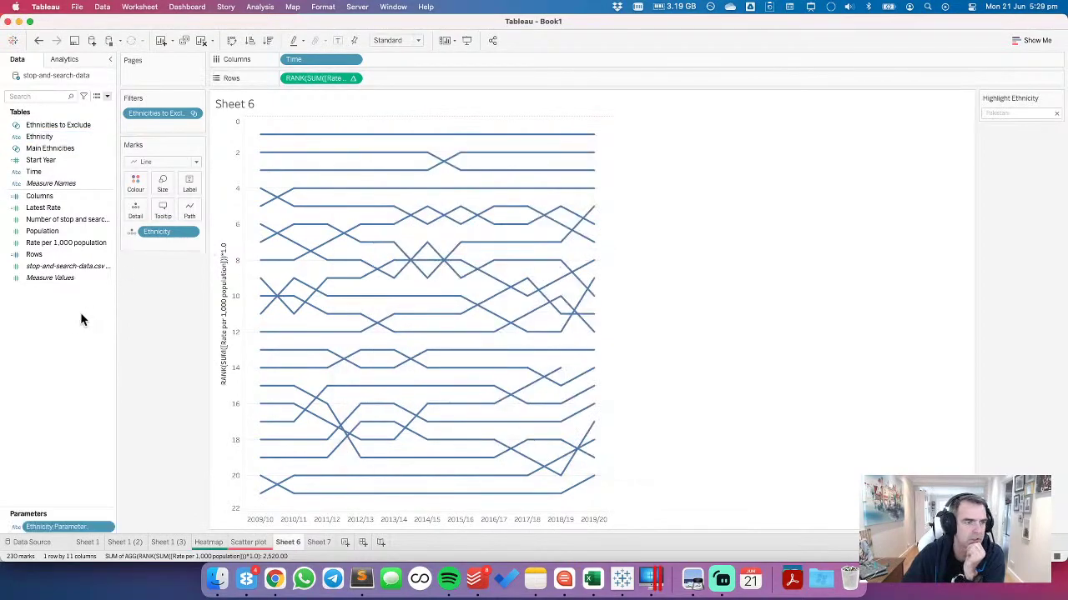
# Step: Start a new calculated field named Ethnicity Selected
pyautogui.rightClick(62, 326)
pyautogui.click(98, 334)
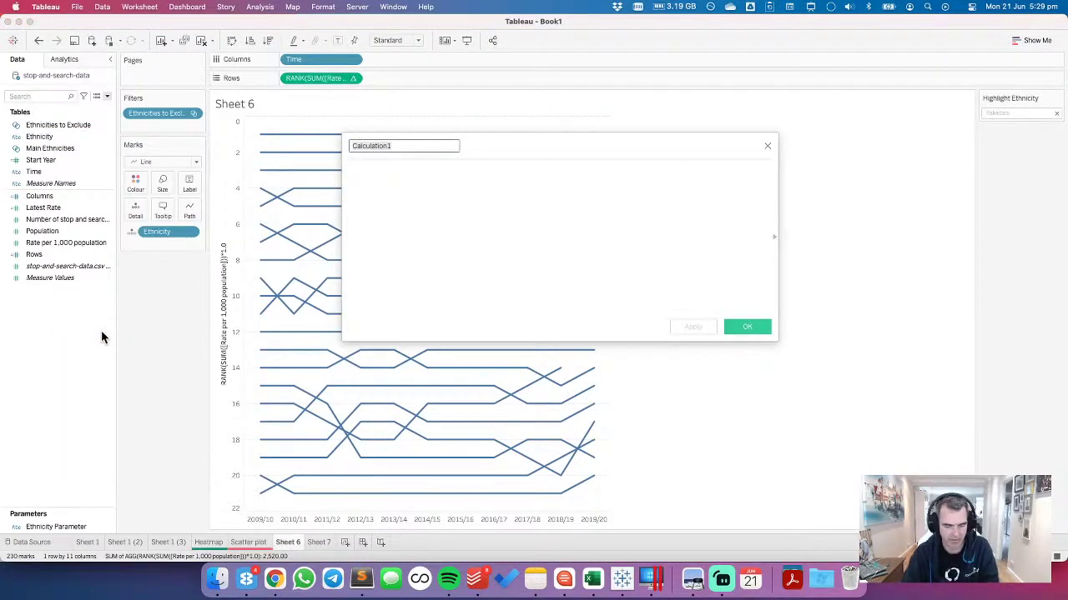
pyautogui.write('Ethnicity Selected')
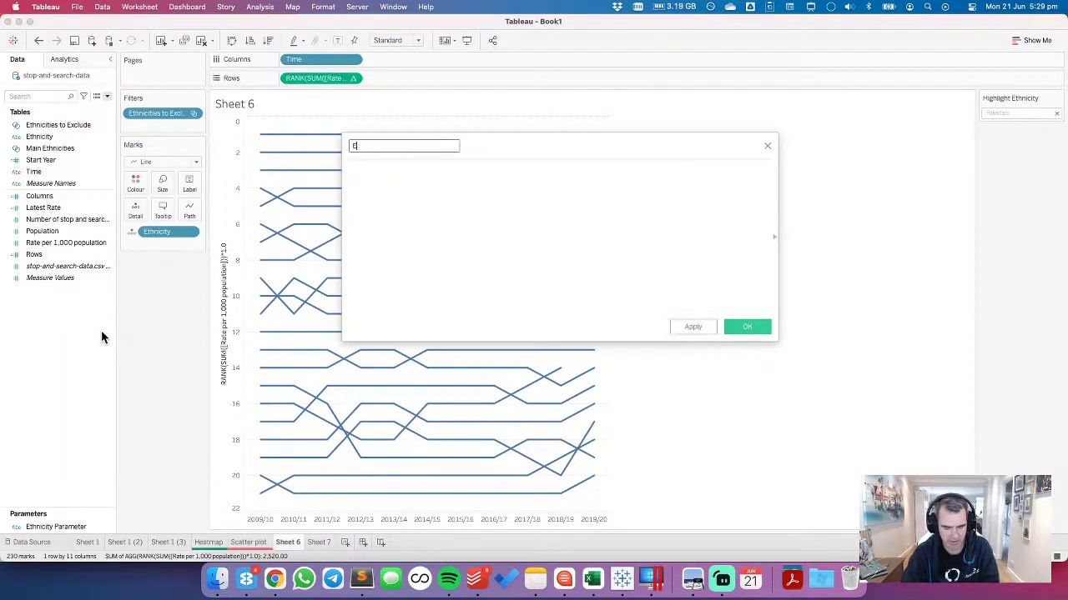
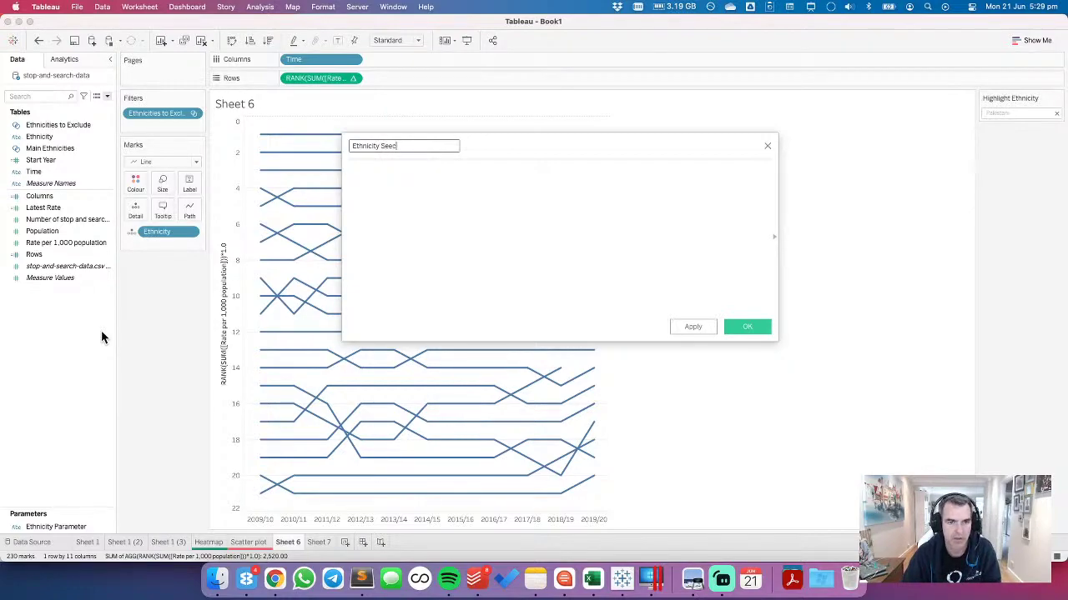
# Step: Define the Ethnicity Selected calculation as [Ethnicity]=[Ethnicity Parameter] and save it
pyautogui.click(422, 251)
pyautogui.write('eht')
pyautogui.press('BackSpace')
pyautogui.press('BackSpace')
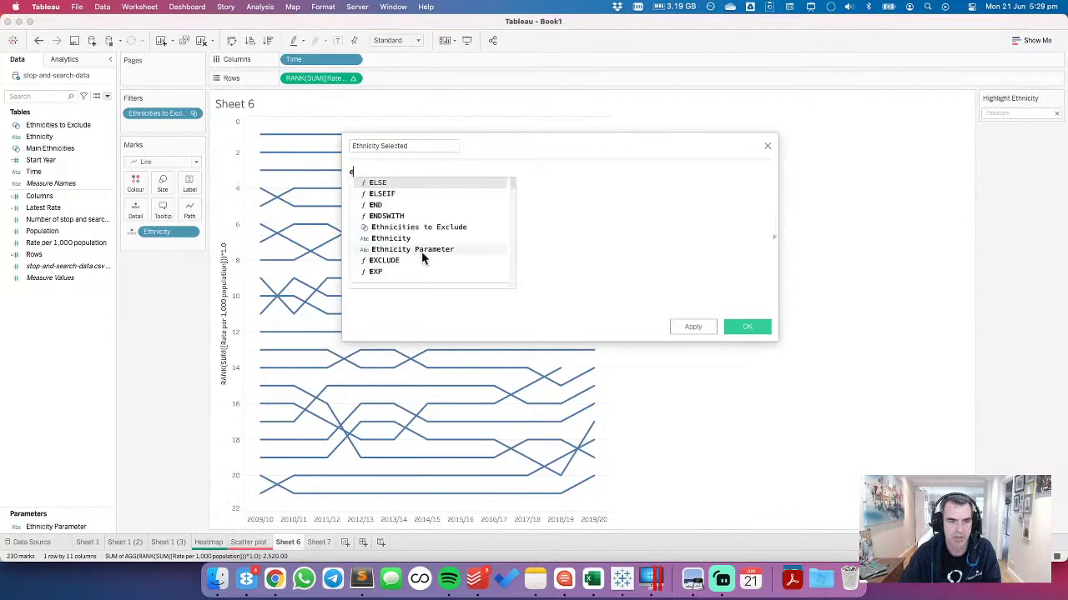
pyautogui.write('th')
pyautogui.press('Down')
pyautogui.press('Return')
pyautogui.write('=')
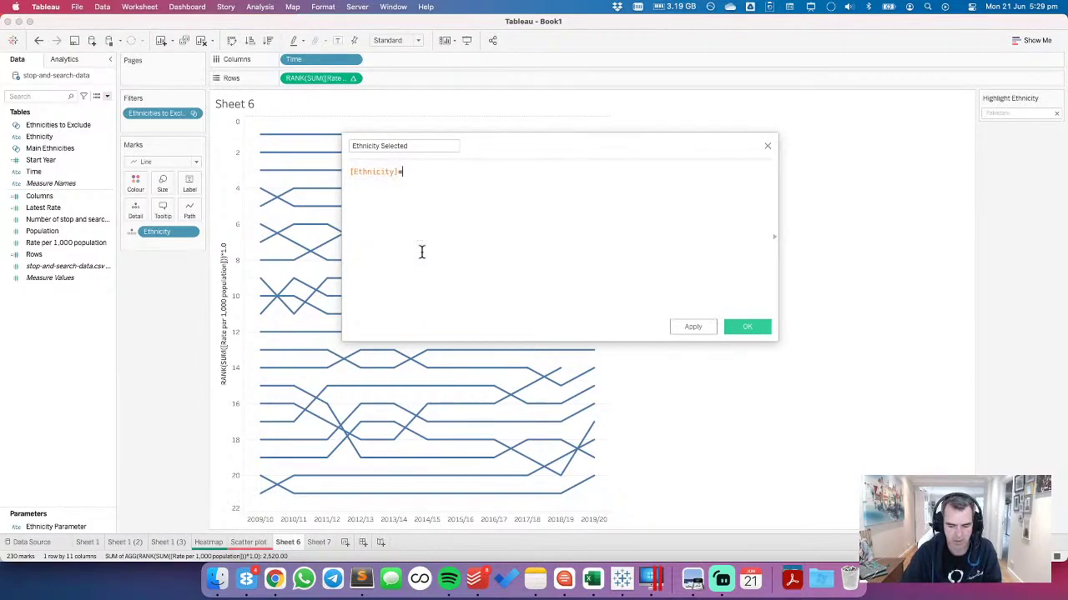
pyautogui.write('par')
pyautogui.press('Down')
pyautogui.press('Down')
pyautogui.press('Return')
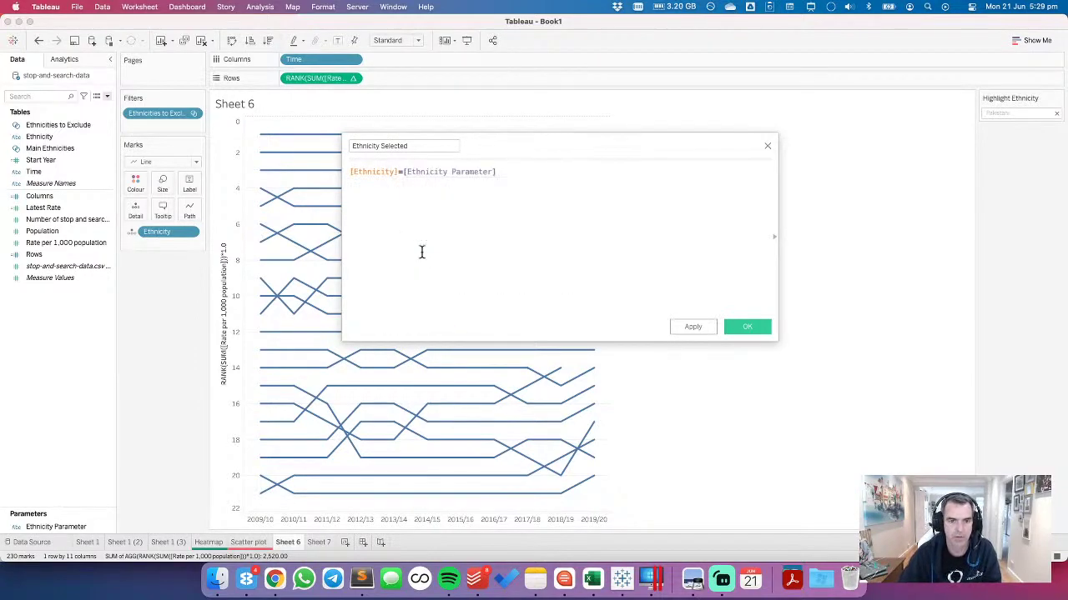
pyautogui.click(745, 326)
# Step: Colour the rank lines by Ethnicity Selected and include that field in the rank table calculation's specific dimensions
pyautogui.moveTo(46, 148); pyautogui.dragTo(133, 183)
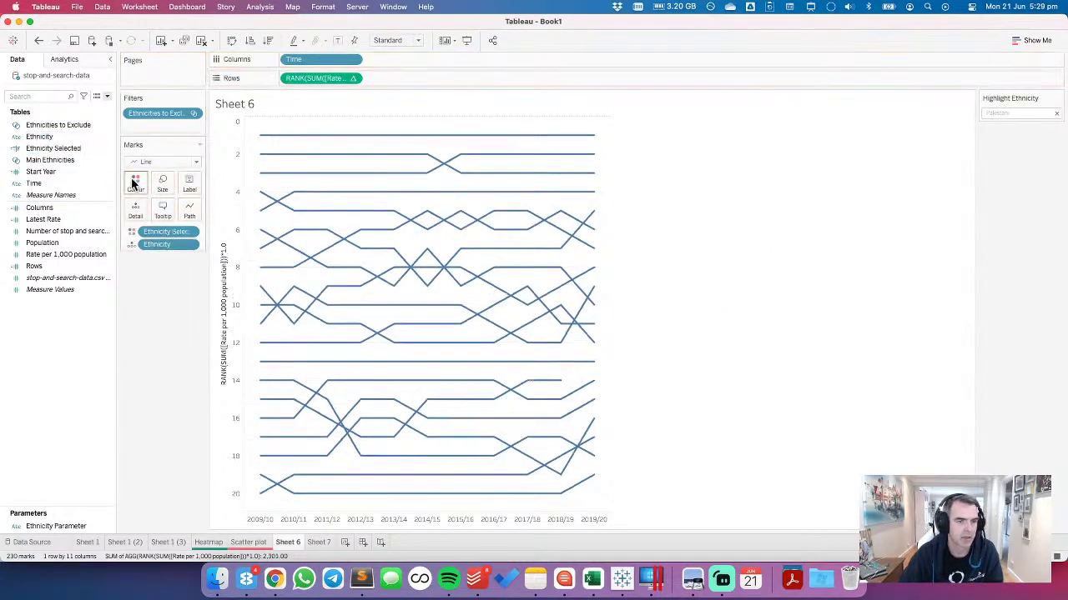
pyautogui.click(352, 79)
pyautogui.click(336, 181)
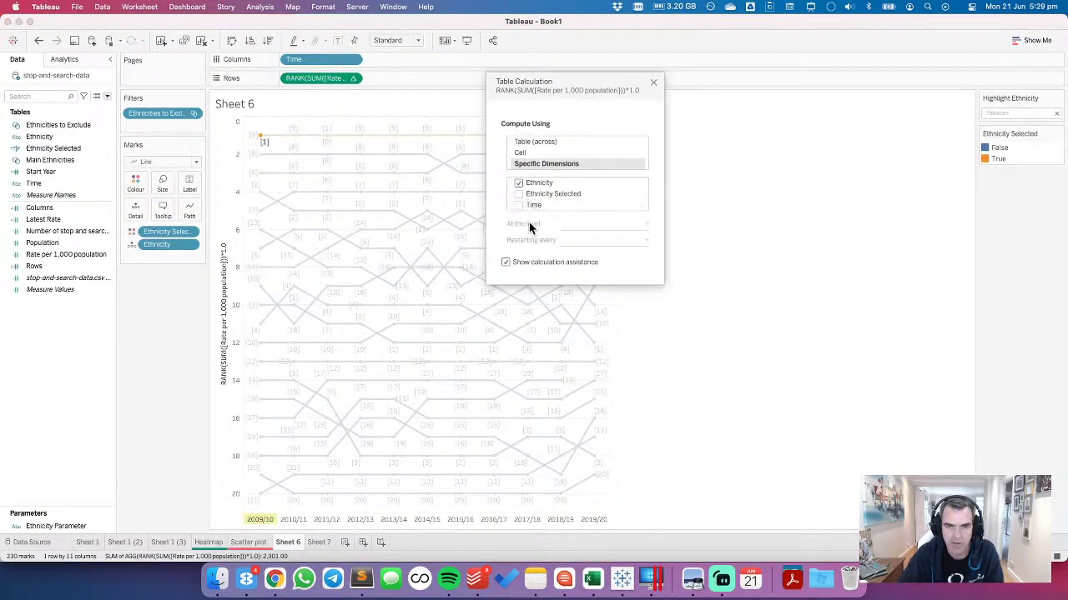
pyautogui.click(519, 194)
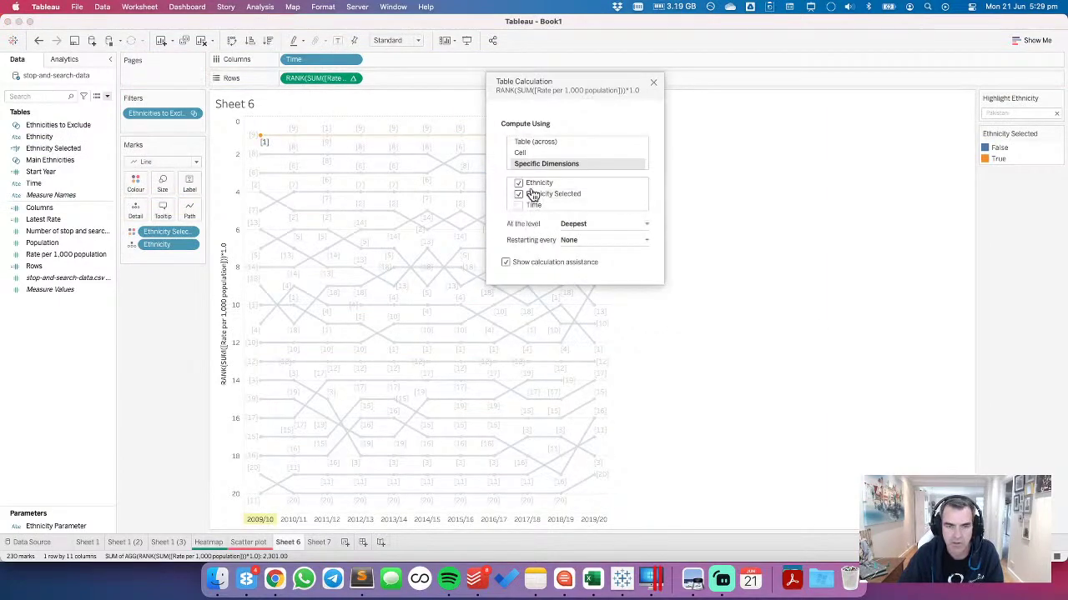
pyautogui.click(654, 84)
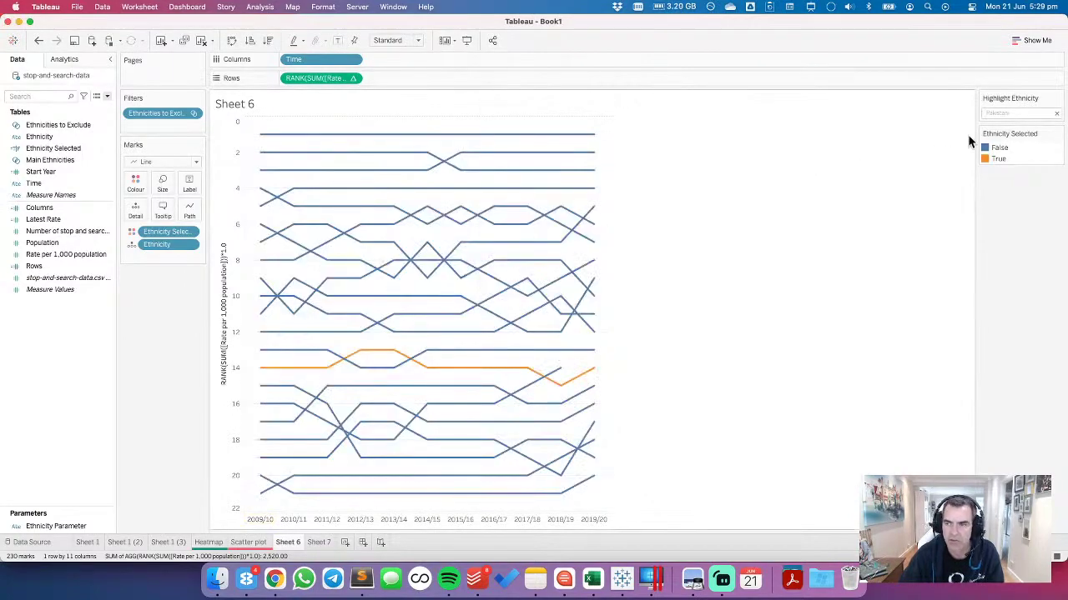
# Step: Hide the Highlight Ethnicity card from Sheet 6
pyautogui.click(1057, 99)
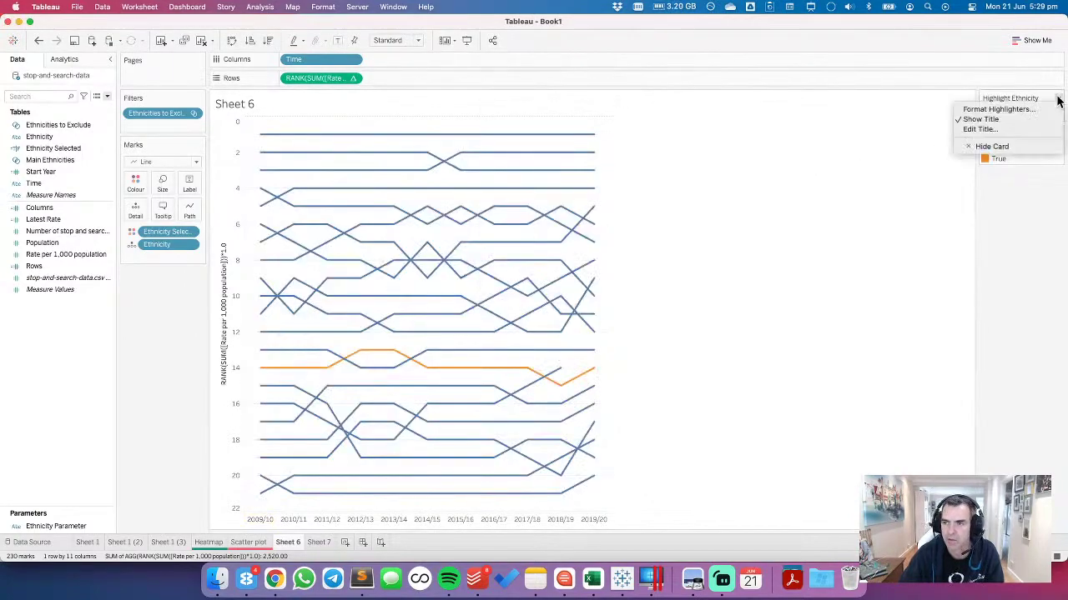
pyautogui.click(992, 147)
pyautogui.click(189, 245)
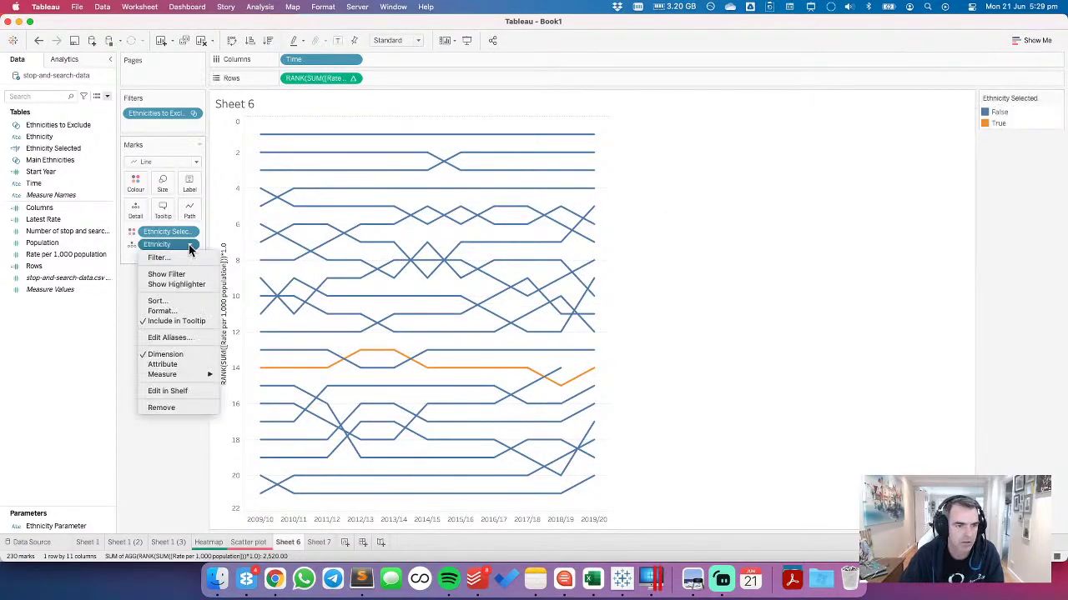
pyautogui.click(130, 272)
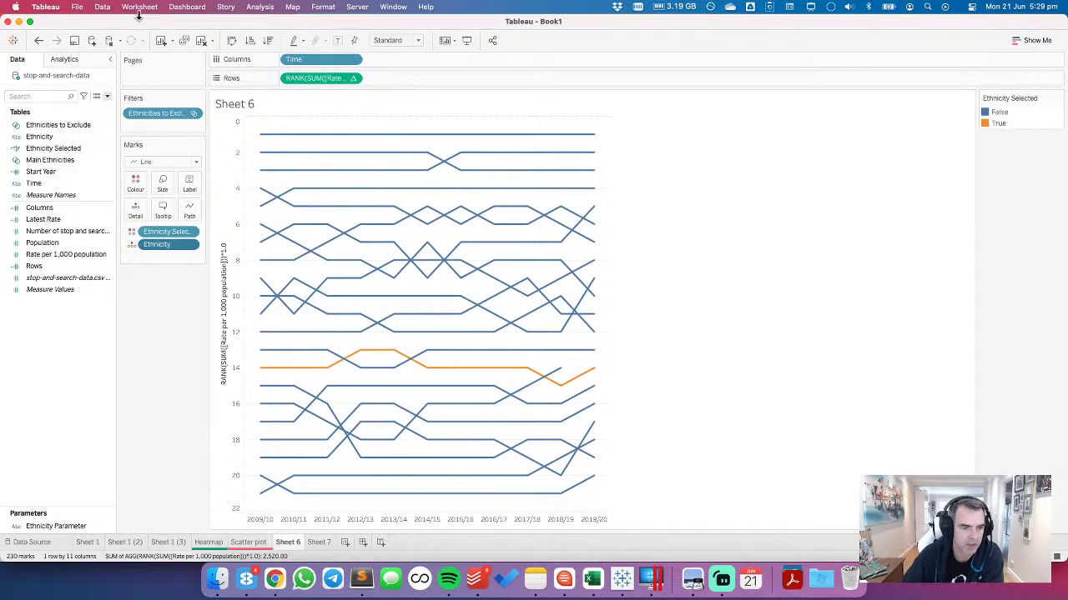
# Step: Try the rank chart without Ethnicity Selected on colour and restore the colouring
pyautogui.moveTo(263, 376)
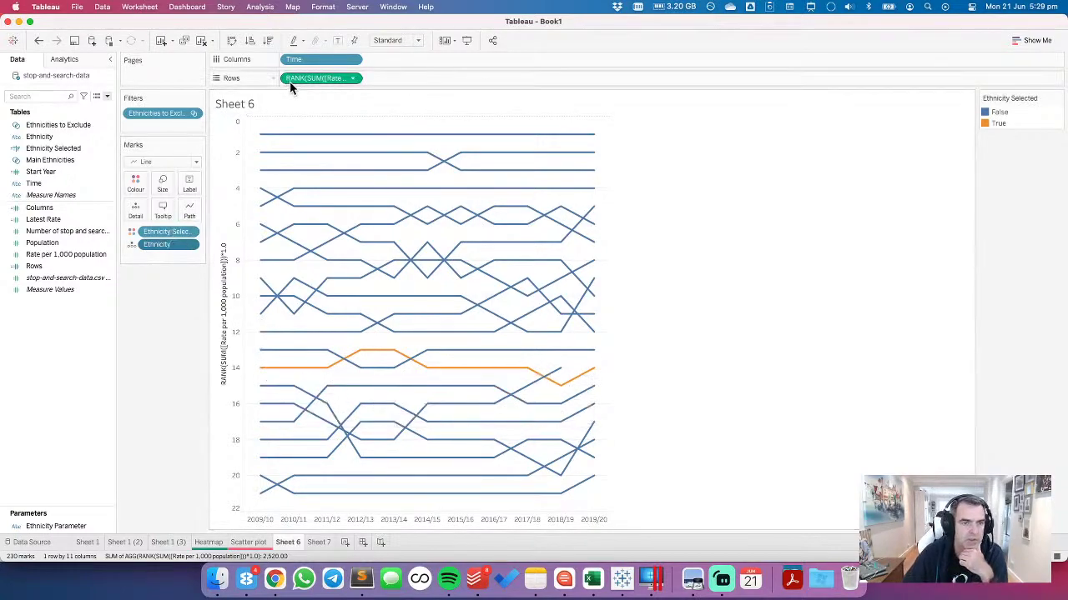
pyautogui.moveTo(164, 239); pyautogui.dragTo(162, 408)
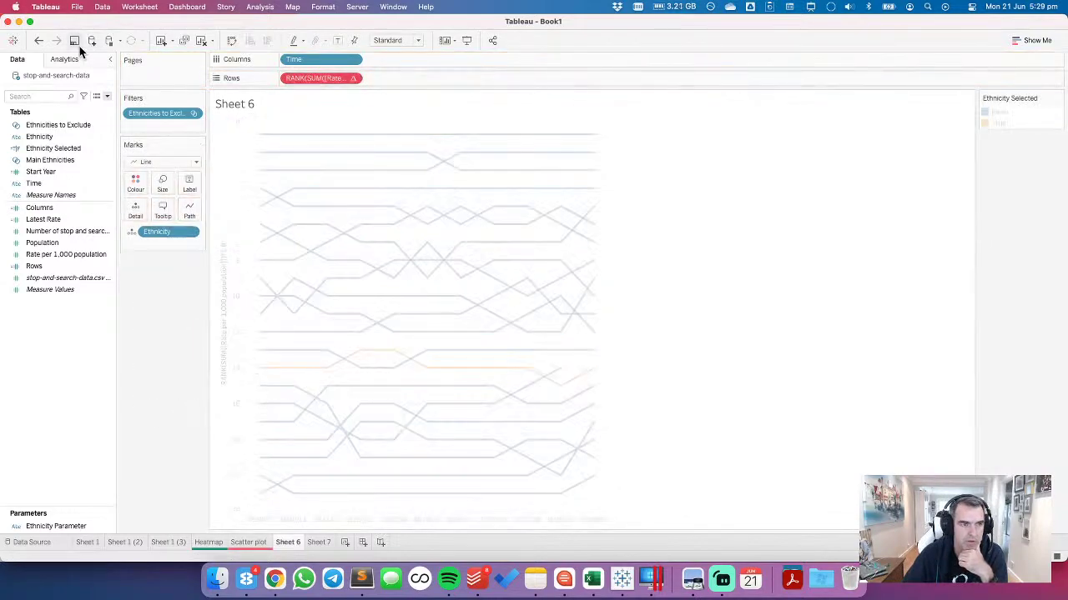
pyautogui.click(38, 41)
pyautogui.click(39, 41)
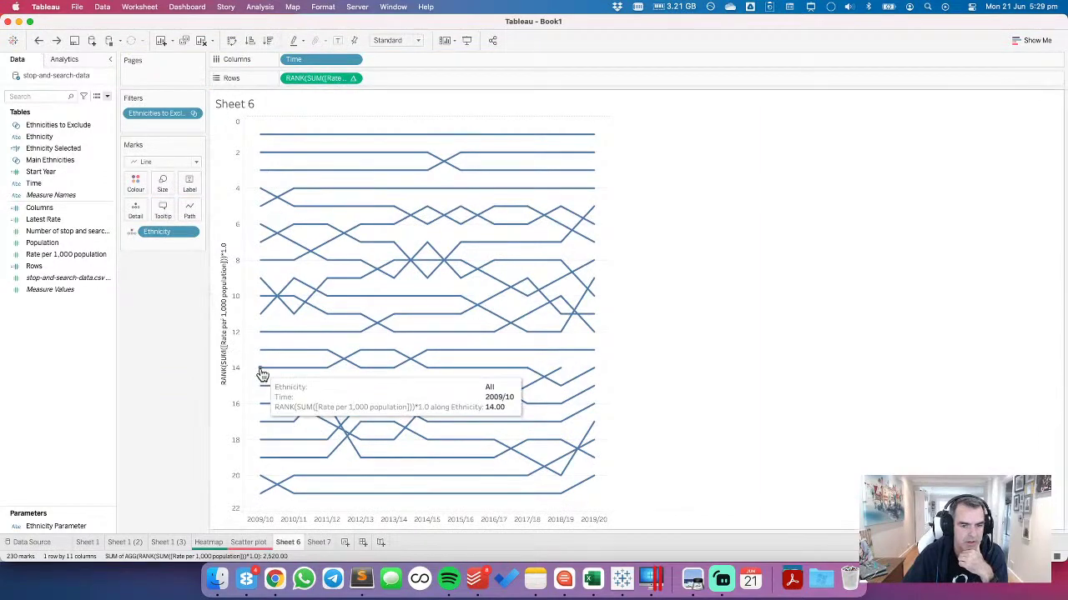
pyautogui.click(56, 40)
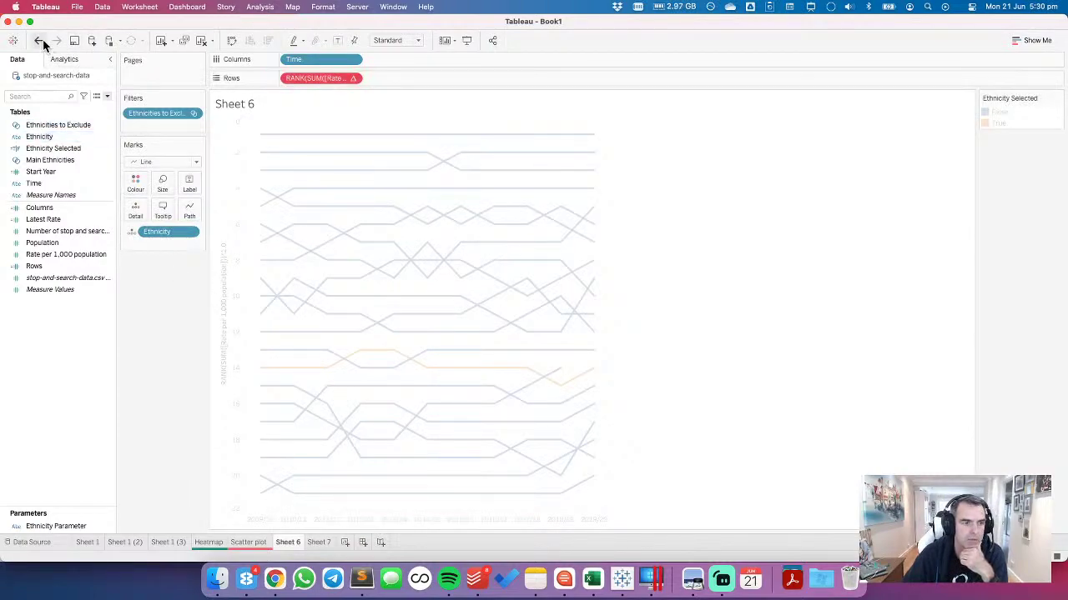
pyautogui.click(59, 148)
pyautogui.moveTo(70, 158); pyautogui.dragTo(135, 181)
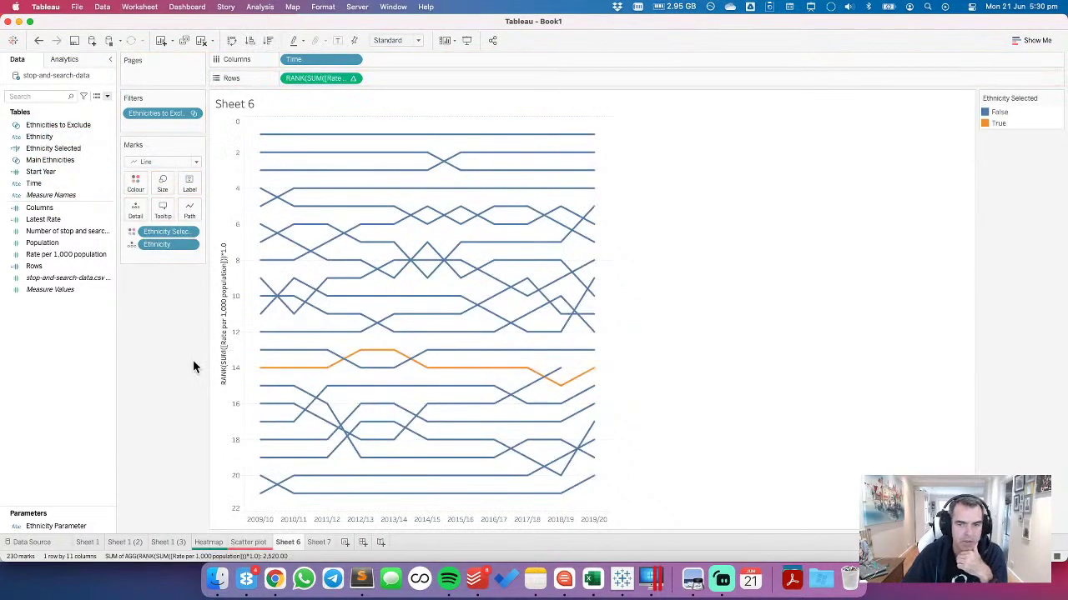
# Step: Order True ahead of False in the Ethnicity Selected colour legend
pyautogui.moveTo(998, 123); pyautogui.dragTo(1000, 111)
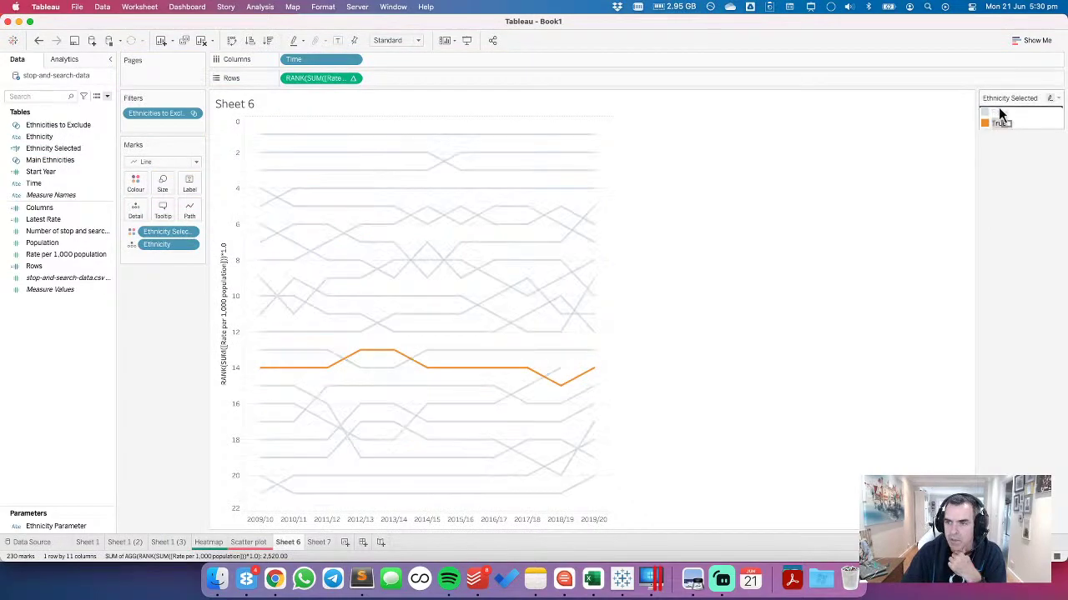
pyautogui.click(1025, 121)
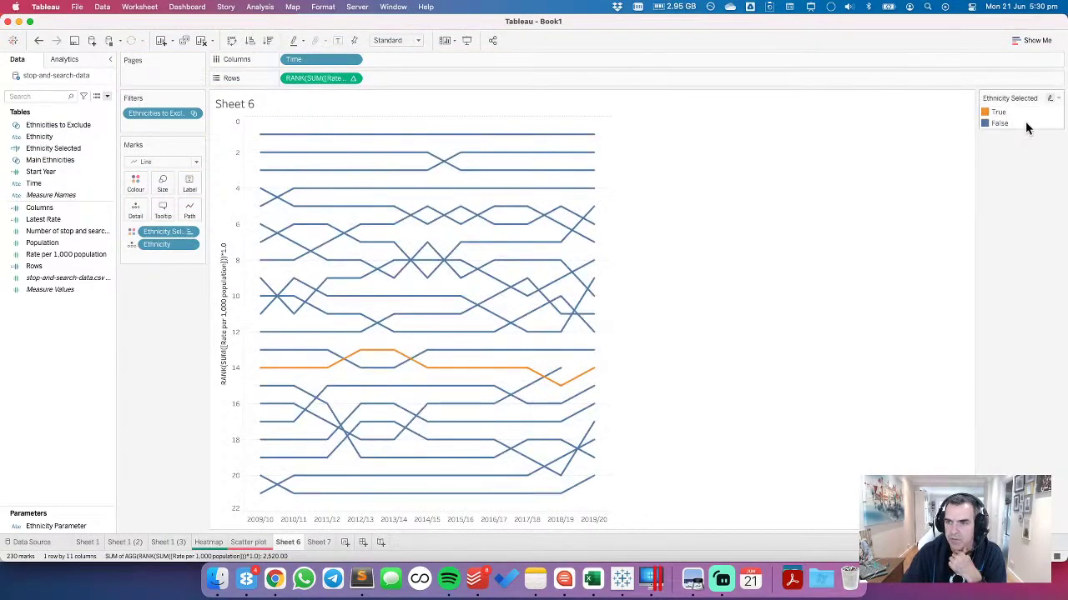
# Step: Recolour the True value of Ethnicity Selected with the orange from the Watch Me Viz palette
pyautogui.click(136, 184)
pyautogui.click(179, 220)
pyautogui.click(404, 208)
pyautogui.click(554, 285)
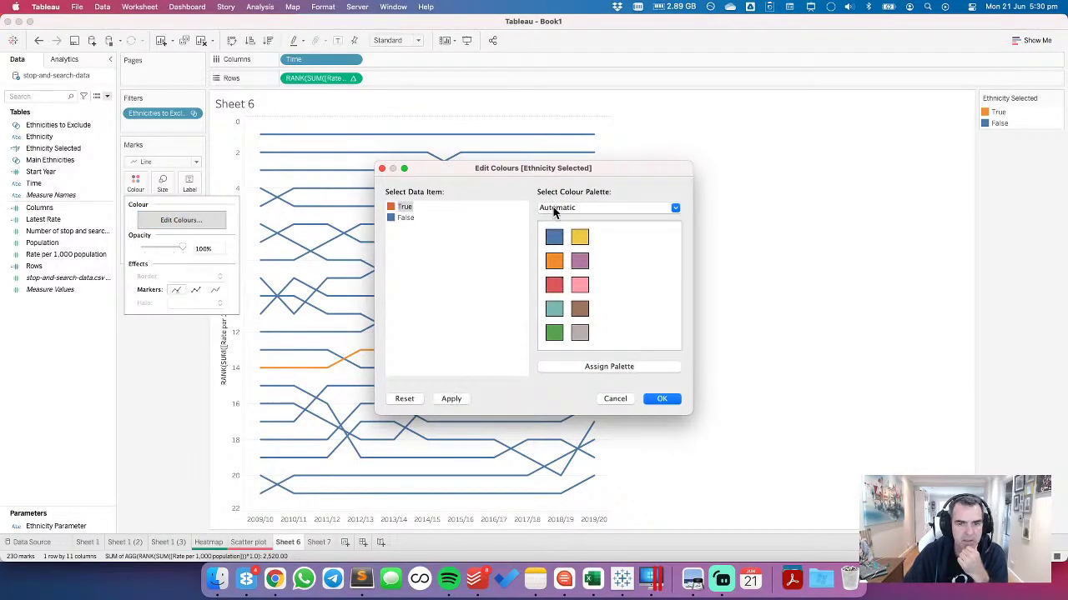
pyautogui.click(557, 210)
pyautogui.click(577, 81)
pyautogui.click(406, 217)
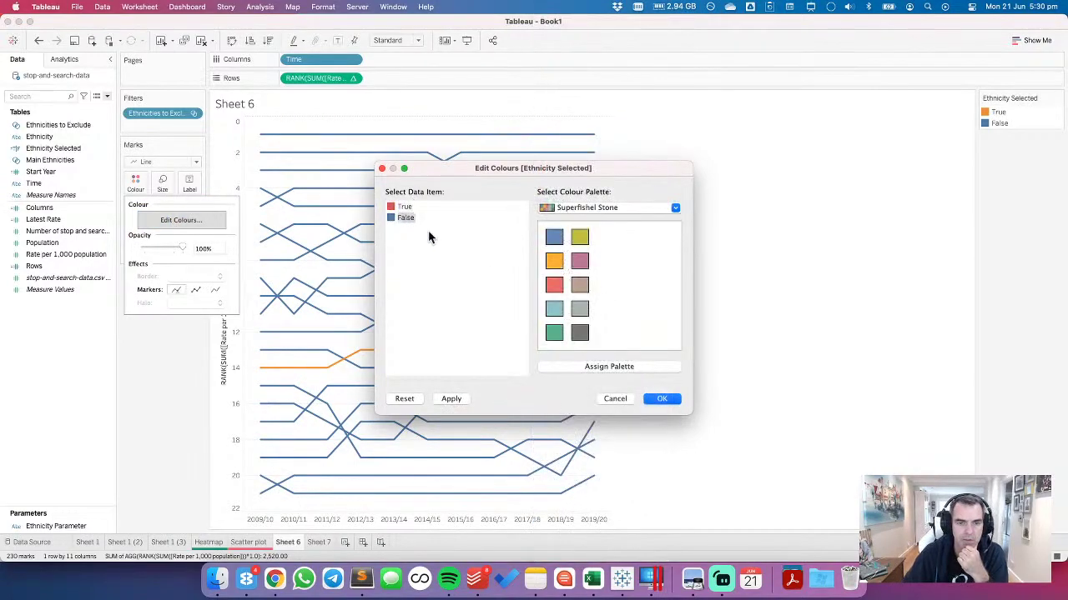
pyautogui.click(581, 210)
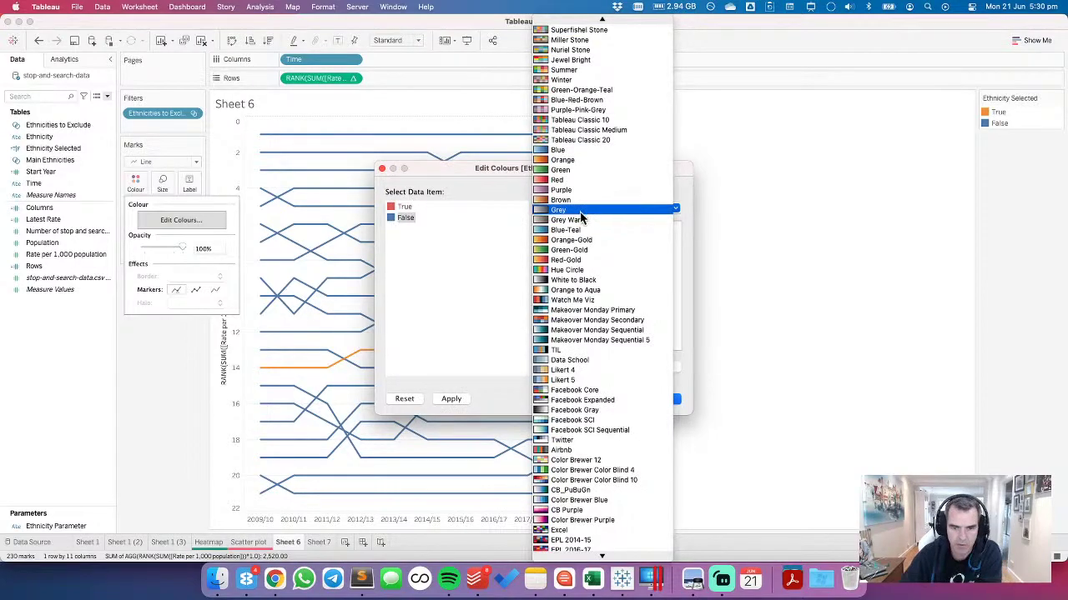
pyautogui.click(571, 299)
pyautogui.click(405, 206)
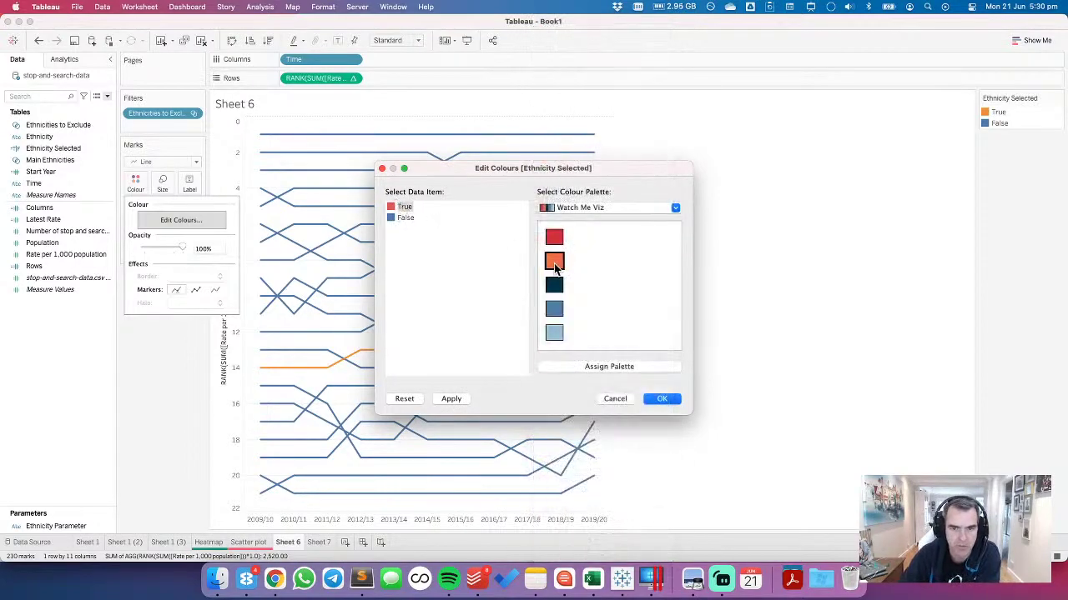
pyautogui.click(554, 263)
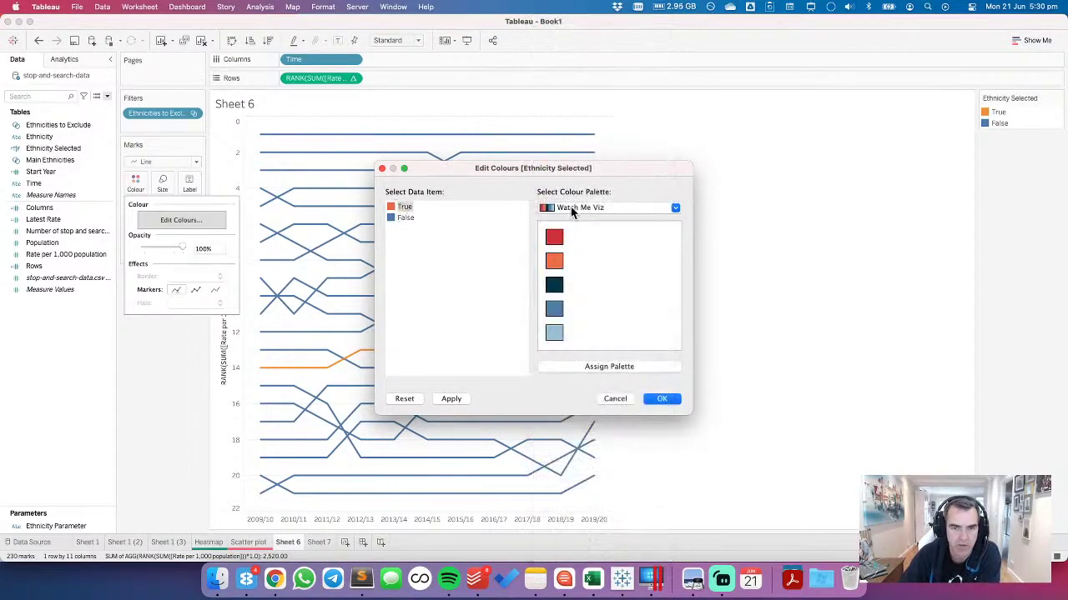
# Step: Recolour the False value of Ethnicity Selected with the light grey from the 76ers palette and apply the colours
pyautogui.click(572, 211)
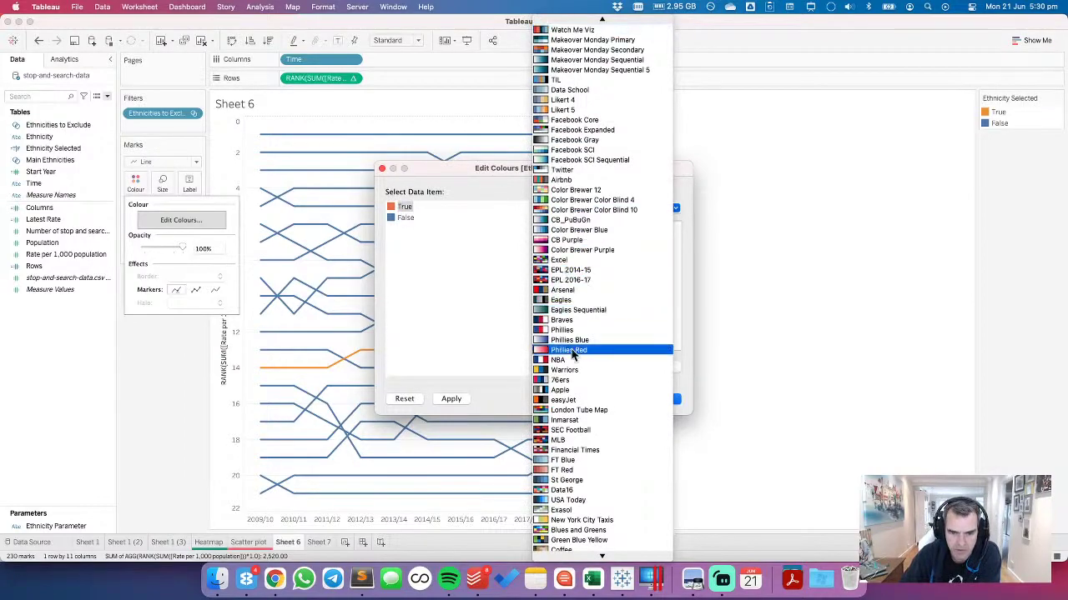
pyautogui.click(569, 381)
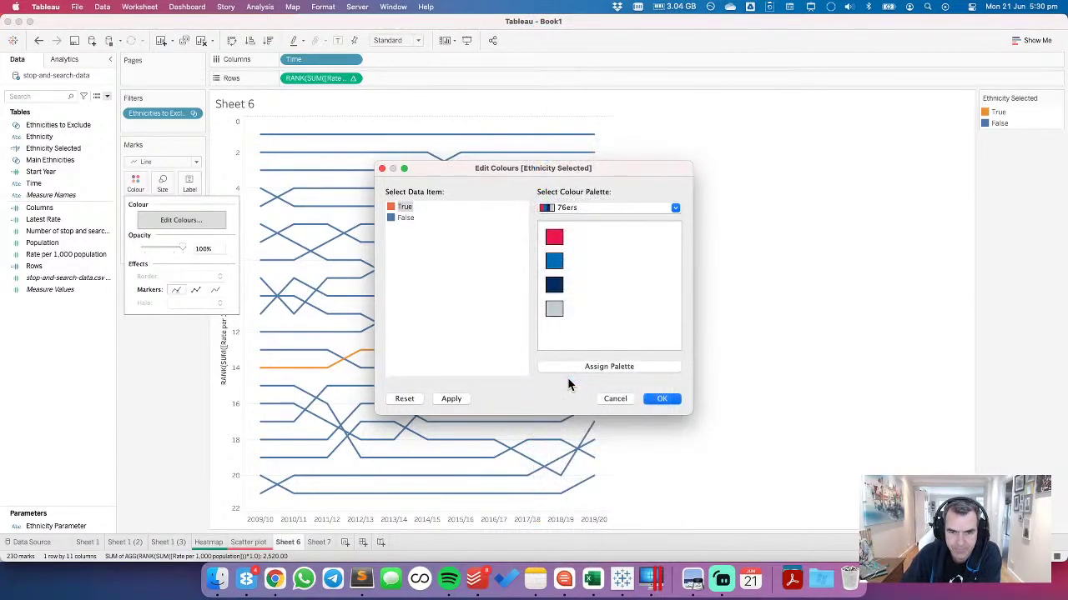
pyautogui.click(554, 309)
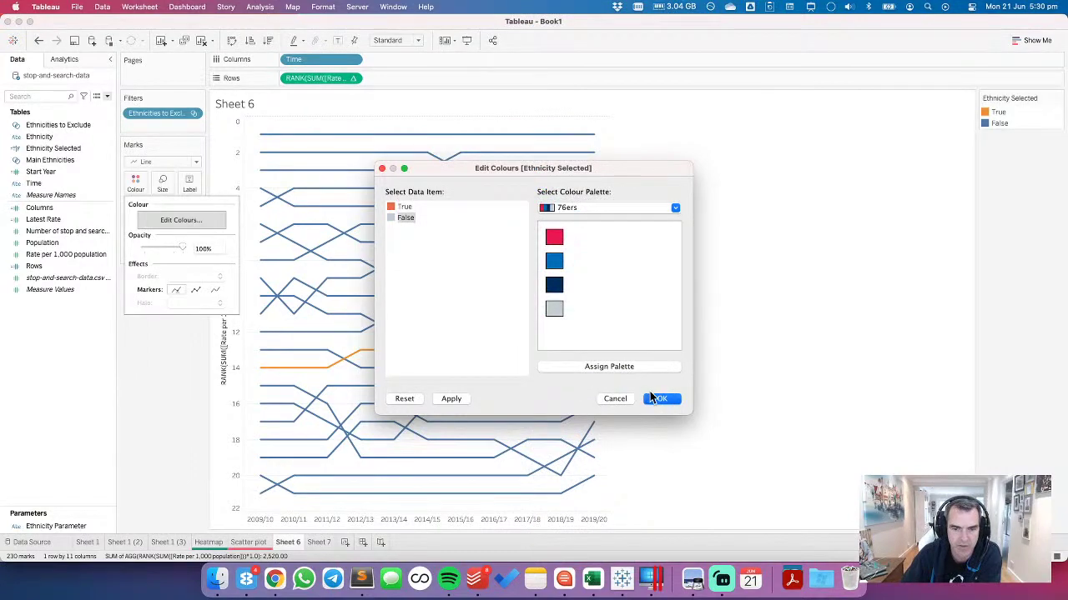
pyautogui.click(651, 396)
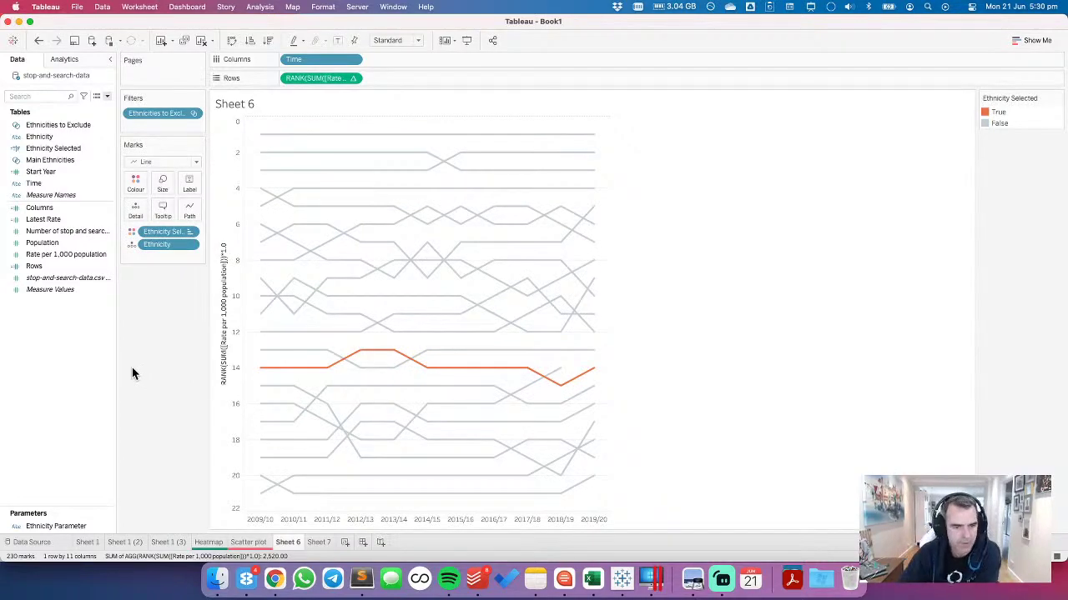
# Step: Add a change-parameter action named Update Ethnicity Parameter on Sheet 6 that passes the Ethnicity field to Ethnicity Parameter on select
pyautogui.click(143, 7)
pyautogui.click(143, 86)
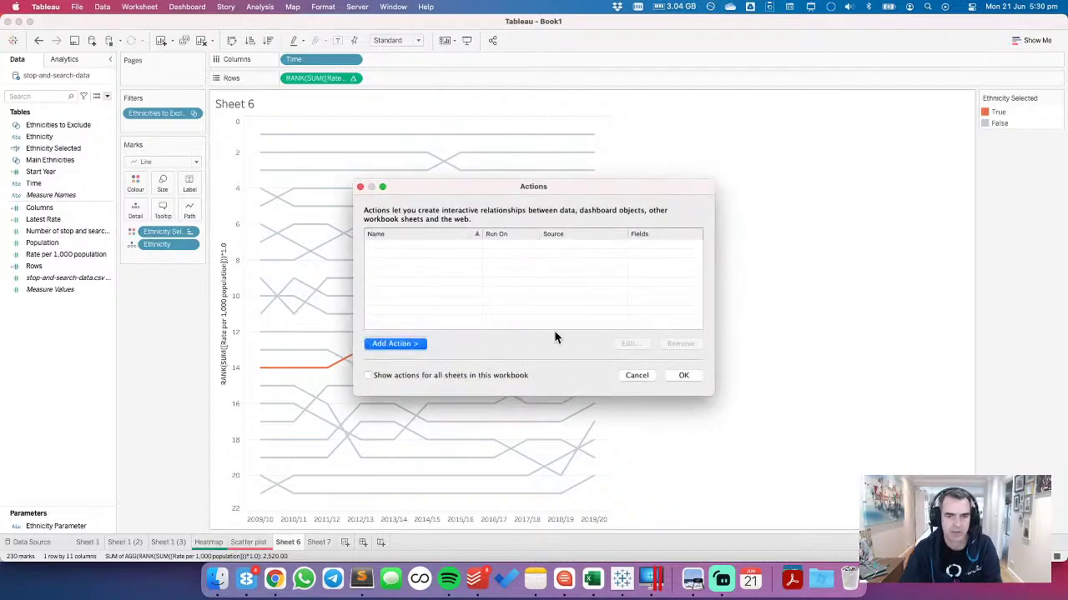
pyautogui.click(407, 344)
pyautogui.click(482, 388)
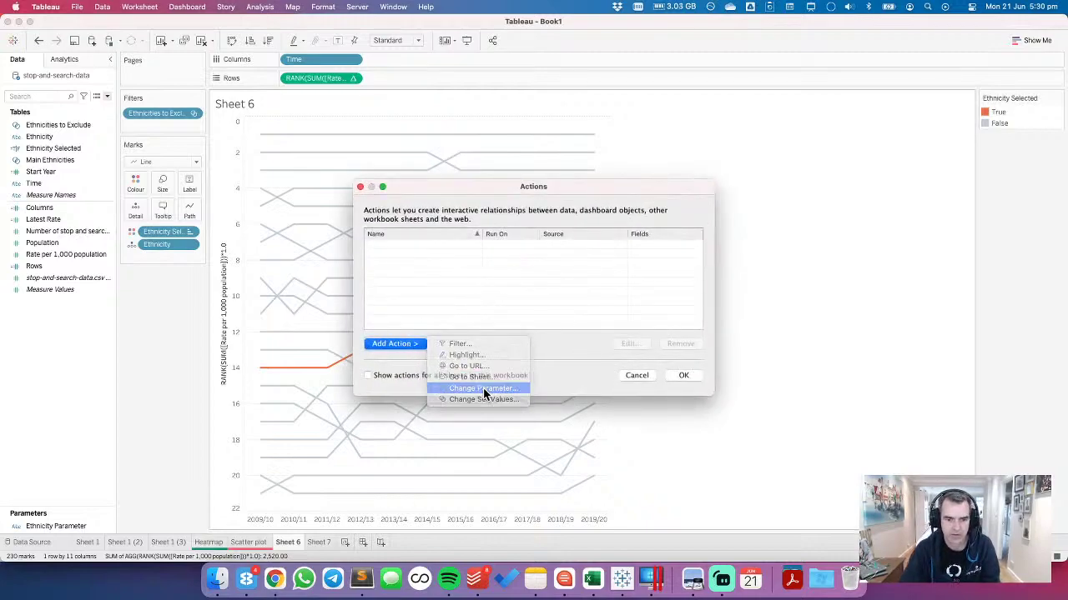
pyautogui.write('Update Ethnicity Param')
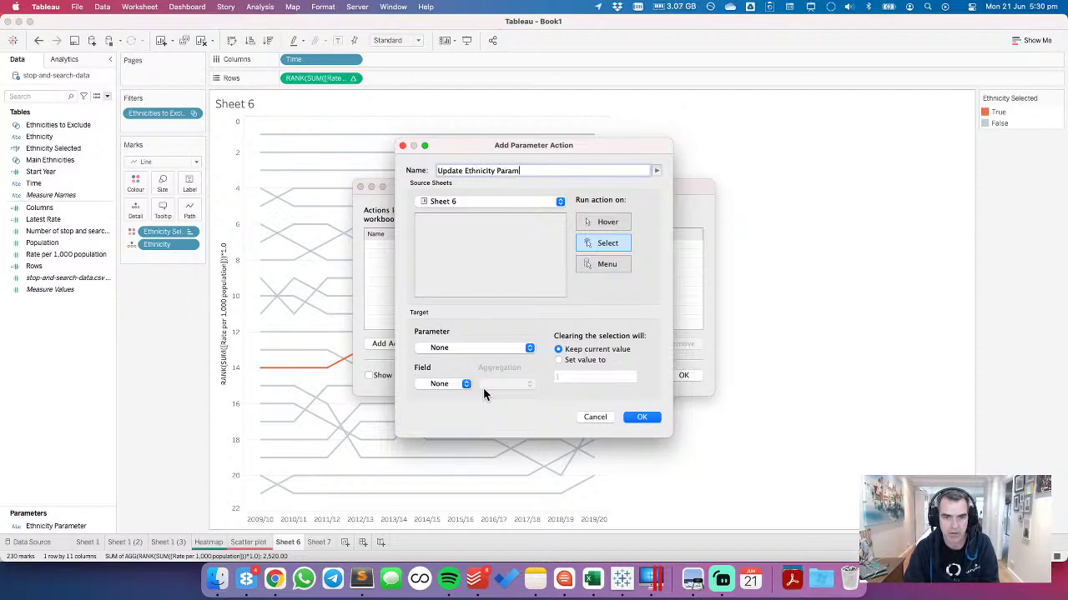
pyautogui.click(465, 349)
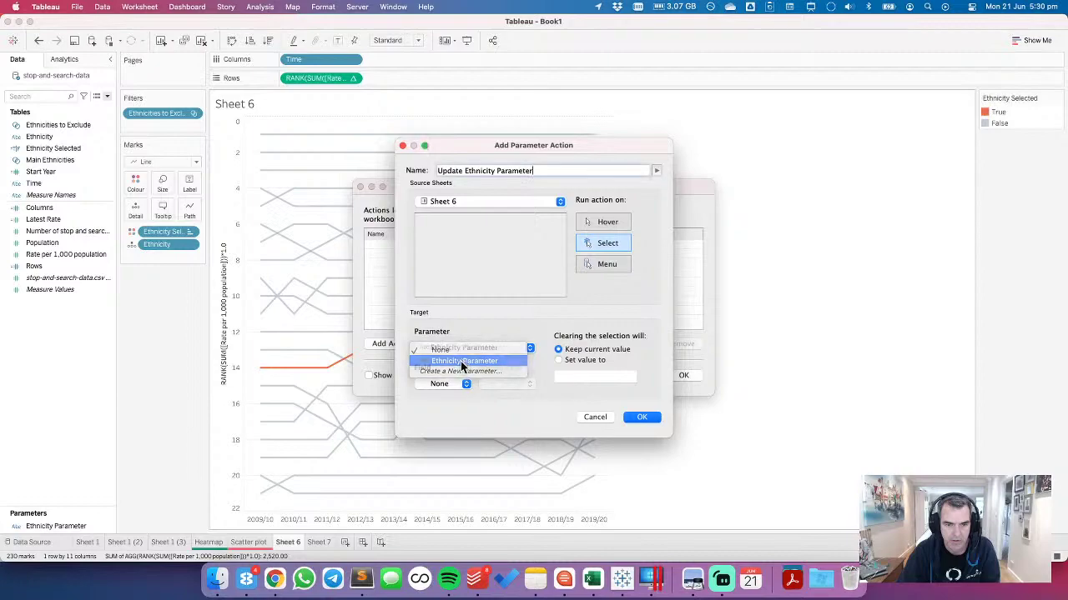
pyautogui.click(464, 359)
pyautogui.click(450, 385)
pyautogui.click(451, 398)
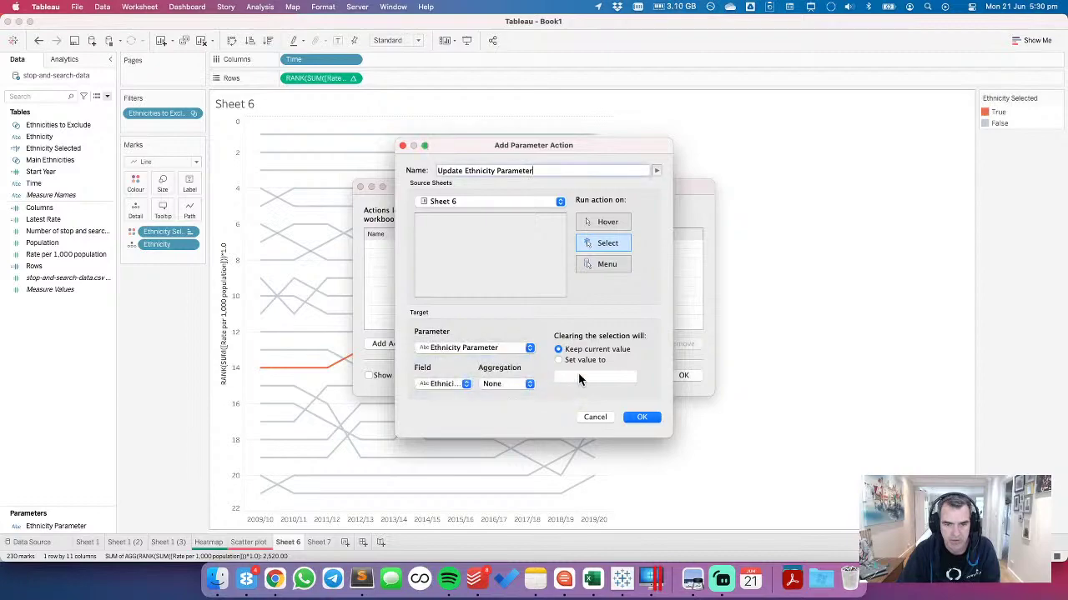
pyautogui.click(639, 415)
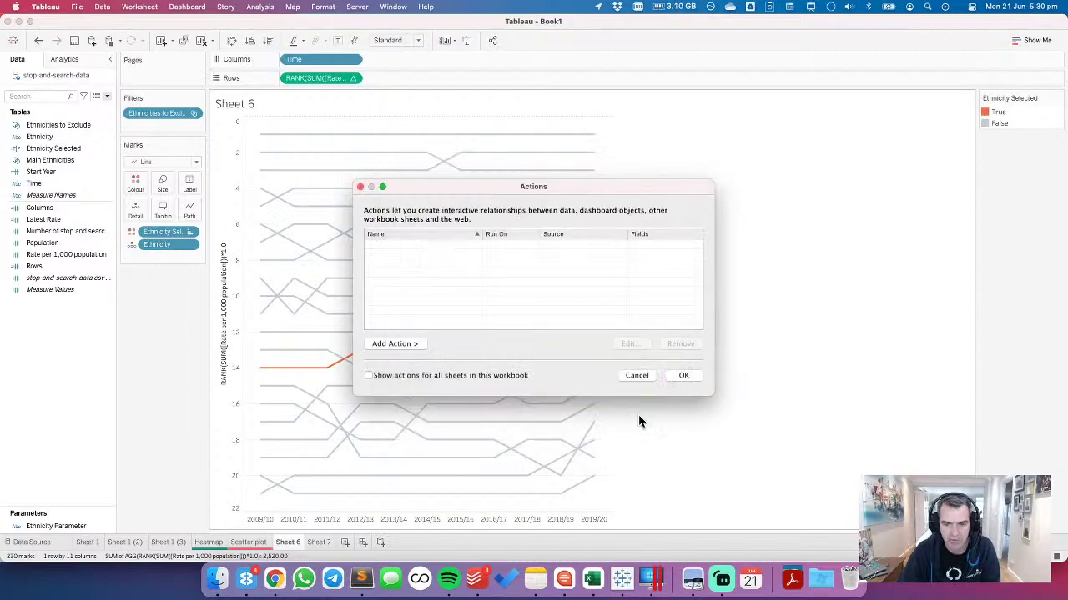
pyautogui.click(681, 376)
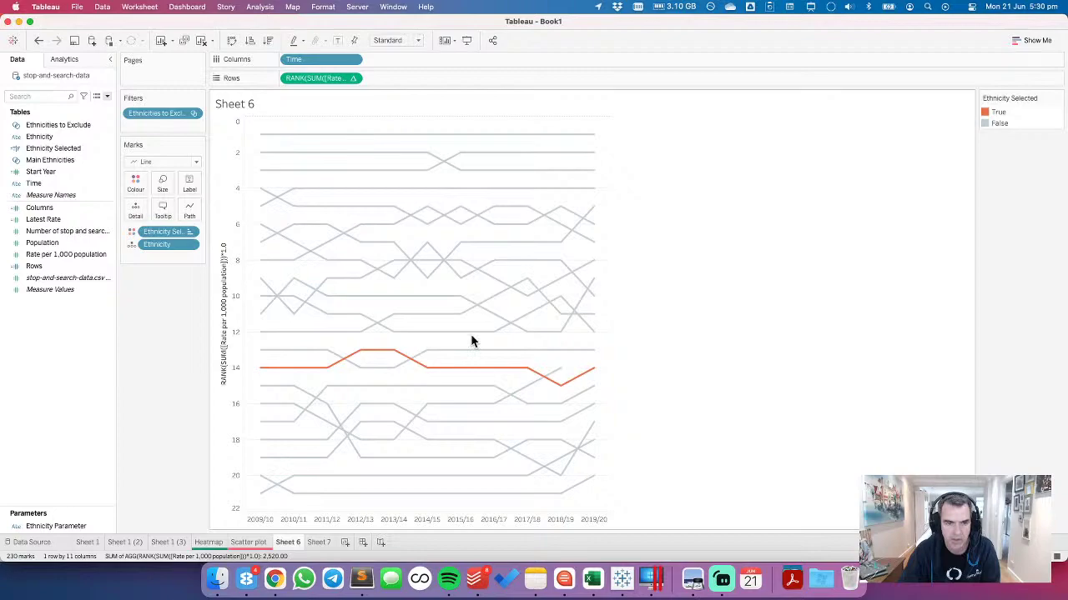
# Step: Test the parameter action by selecting several different ethnicity lines in the rank chart
pyautogui.click(340, 288)
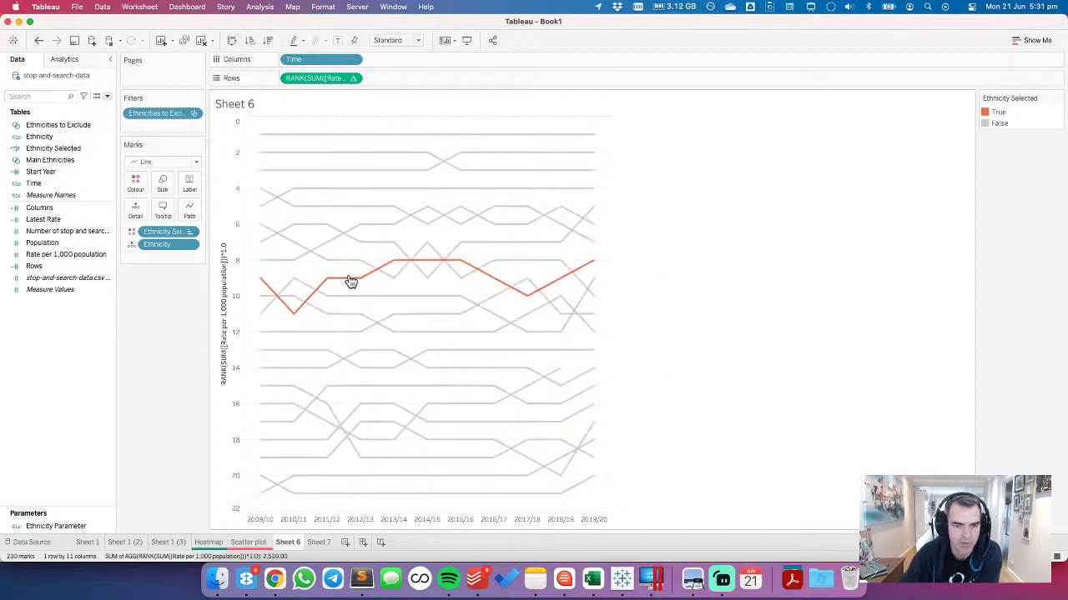
pyautogui.click(361, 262)
pyautogui.click(298, 273)
pyautogui.click(360, 226)
pyautogui.click(322, 273)
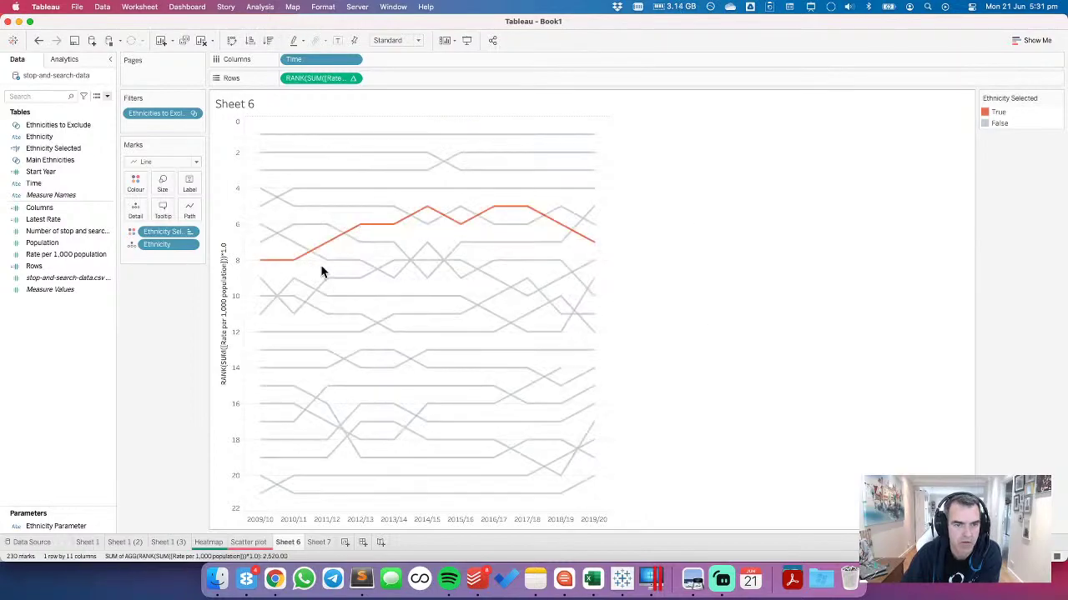
# Step: Create a calculated field named Dummy that returns the text string Dummy
pyautogui.rightClick(56, 332)
pyautogui.click(83, 339)
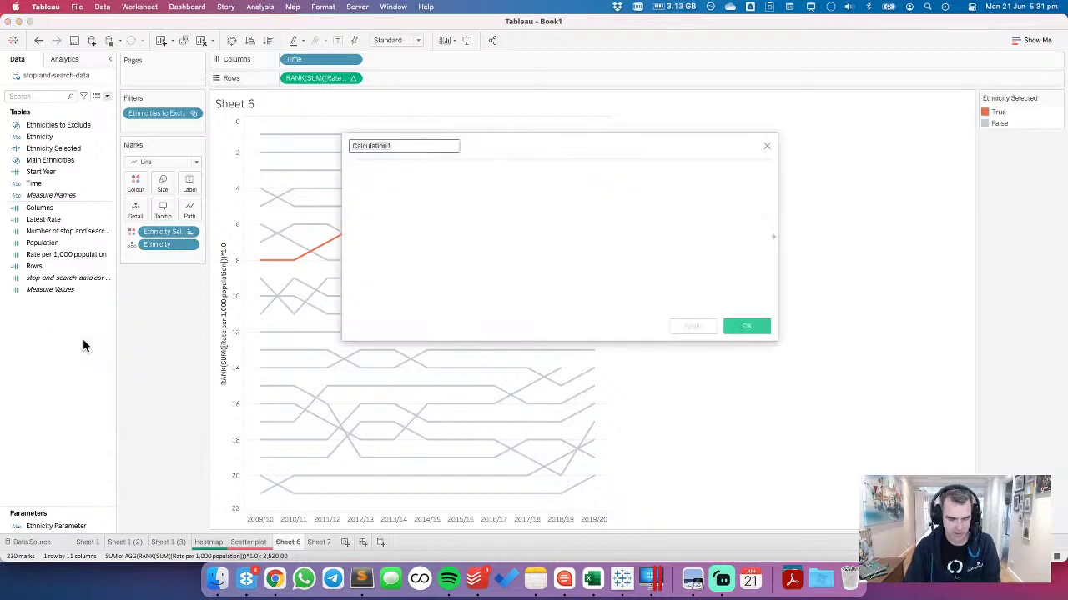
pyautogui.write('Dummy')
pyautogui.press('Tab')
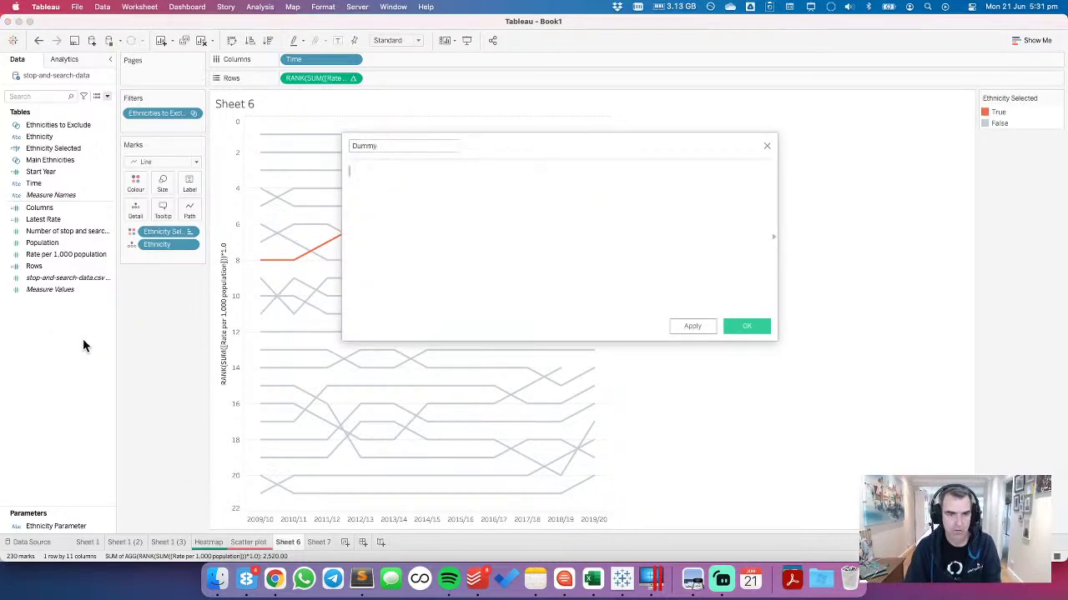
pyautogui.write('0')
pyautogui.write('unmmy"')
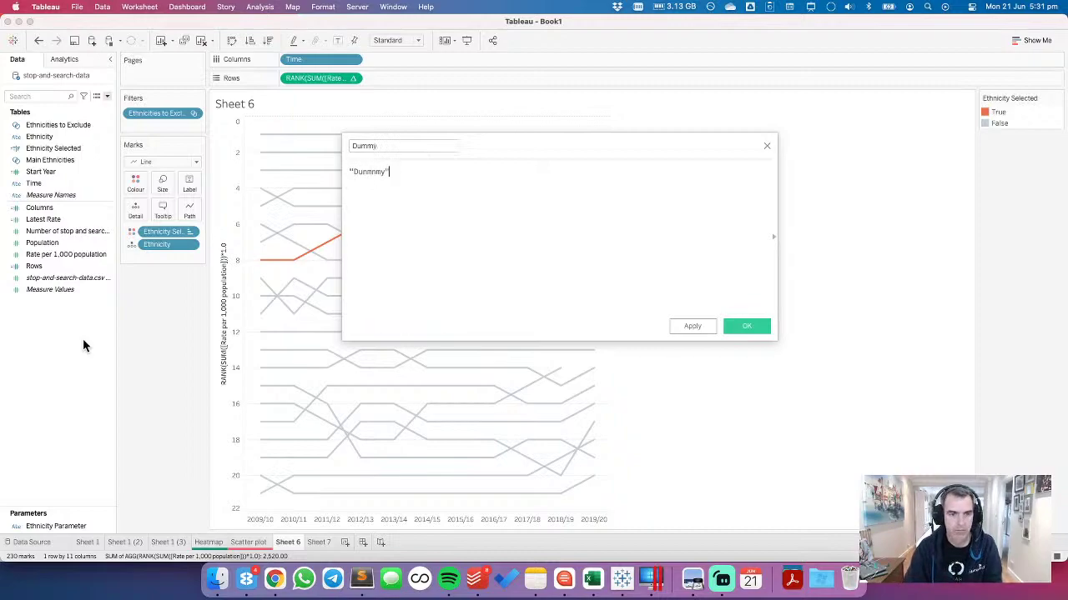
pyautogui.press('Left')
pyautogui.press('Left')
pyautogui.press('Left')
pyautogui.press('Left')
pyautogui.press('BackSpace')
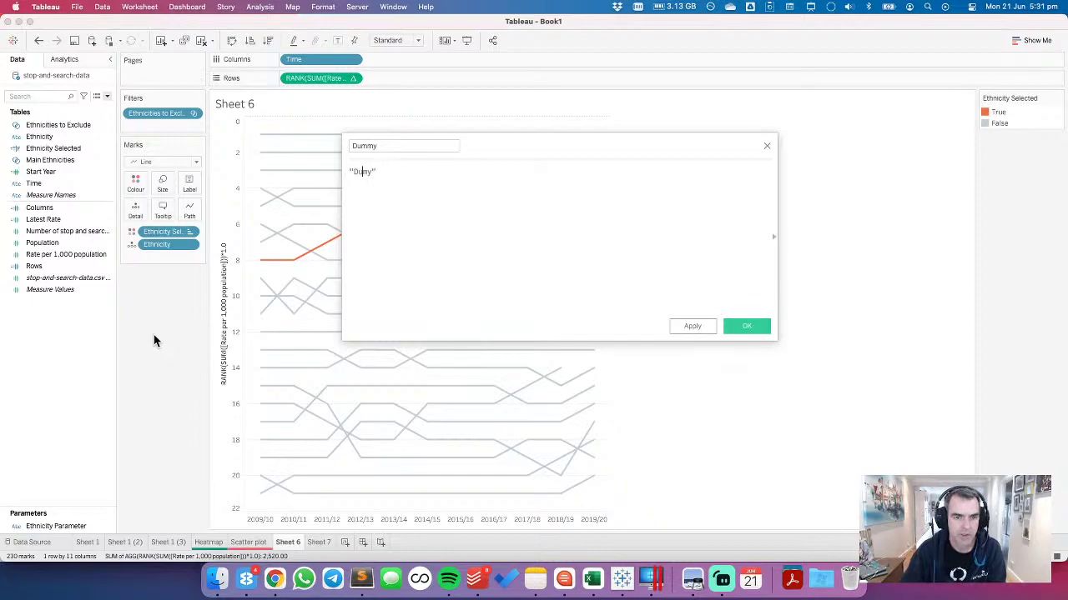
pyautogui.write('m')
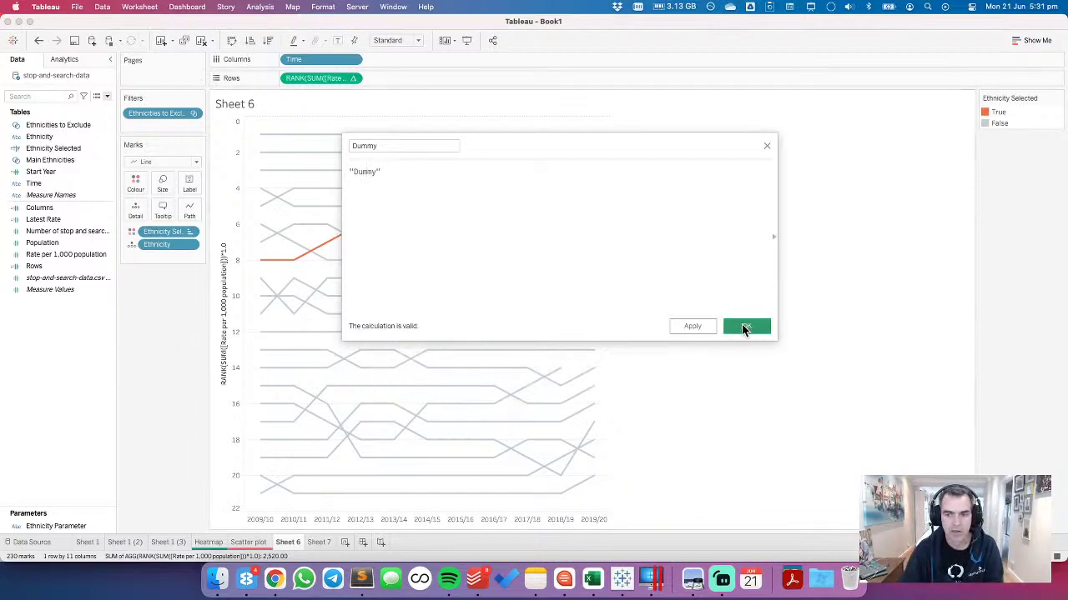
pyautogui.click(747, 326)
# Step: Add the Dummy field to the rank chart's detail and exclude it from the tooltip
pyautogui.moveTo(46, 125); pyautogui.dragTo(190, 259)
pyautogui.click(191, 260)
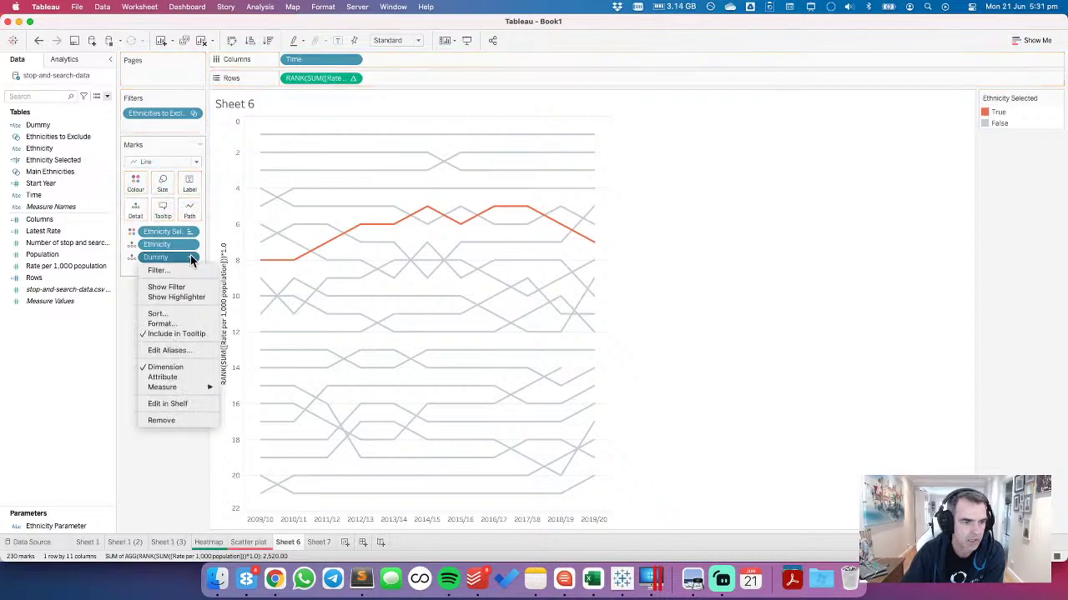
pyautogui.click(182, 334)
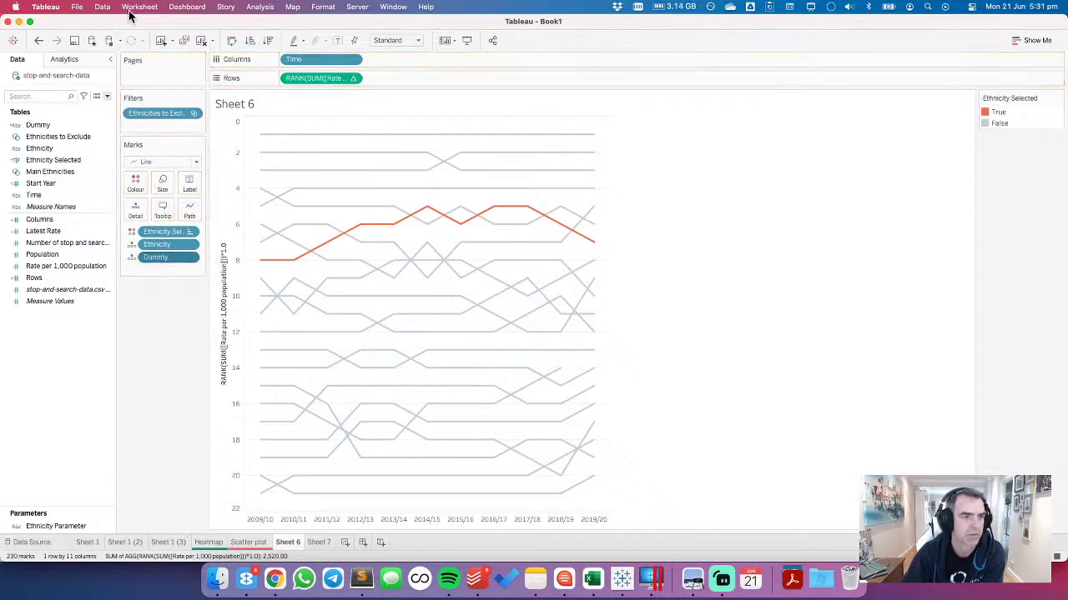
# Step: Check the tooltip and selection highlighting by selecting lines near the upper part of the rank chart
pyautogui.moveTo(299, 266)
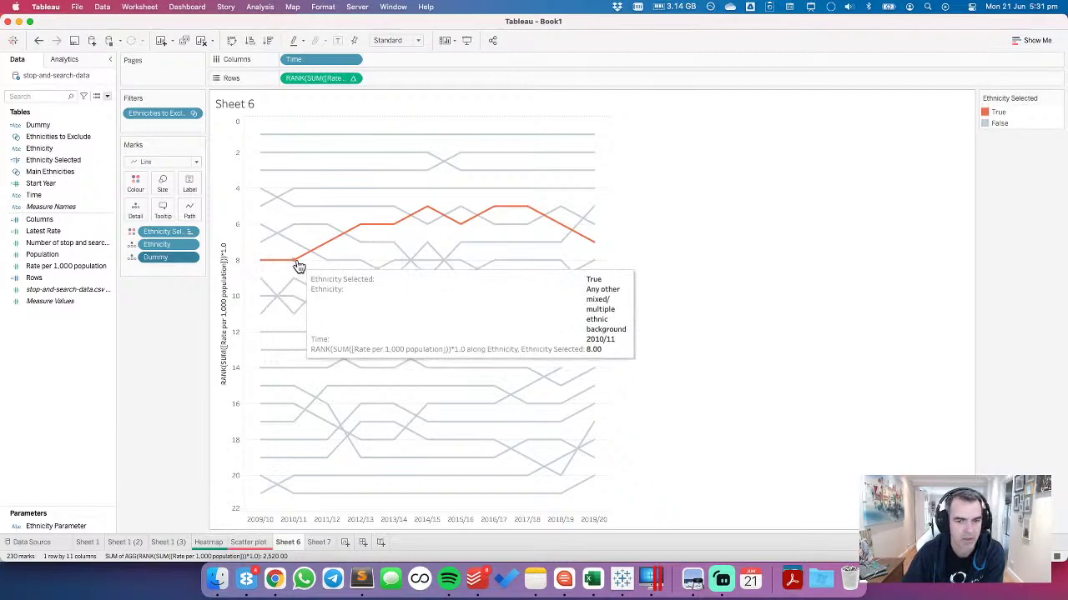
pyautogui.click(295, 228)
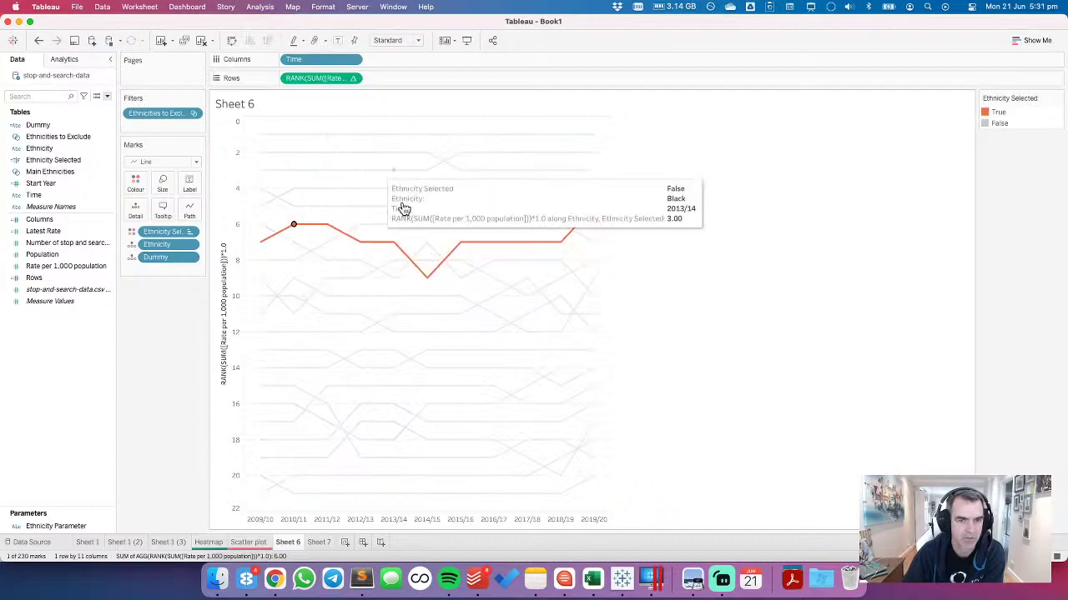
pyautogui.click(283, 230)
pyautogui.click(293, 208)
pyautogui.click(284, 214)
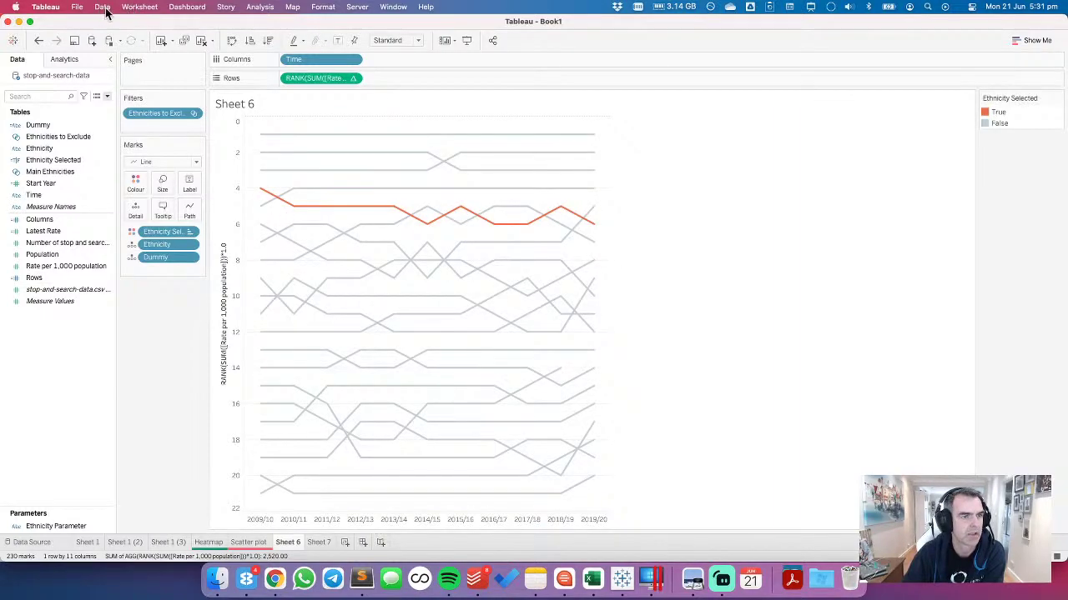
# Step: Start a new filter action for the worksheet and name it Dehighlight Filter
pyautogui.click(140, 8)
pyautogui.click(156, 84)
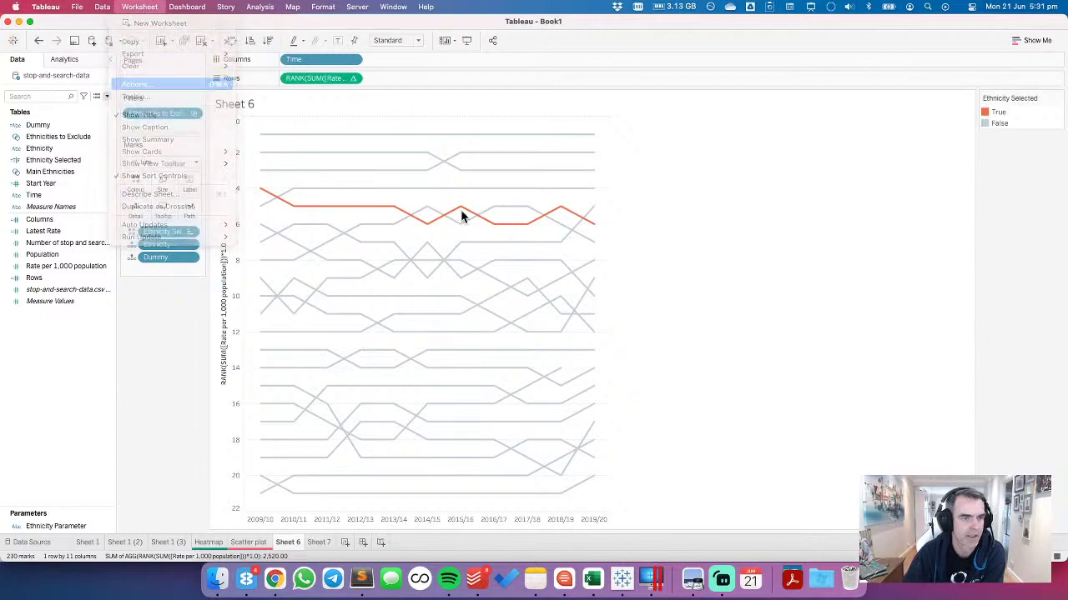
pyautogui.click(417, 345)
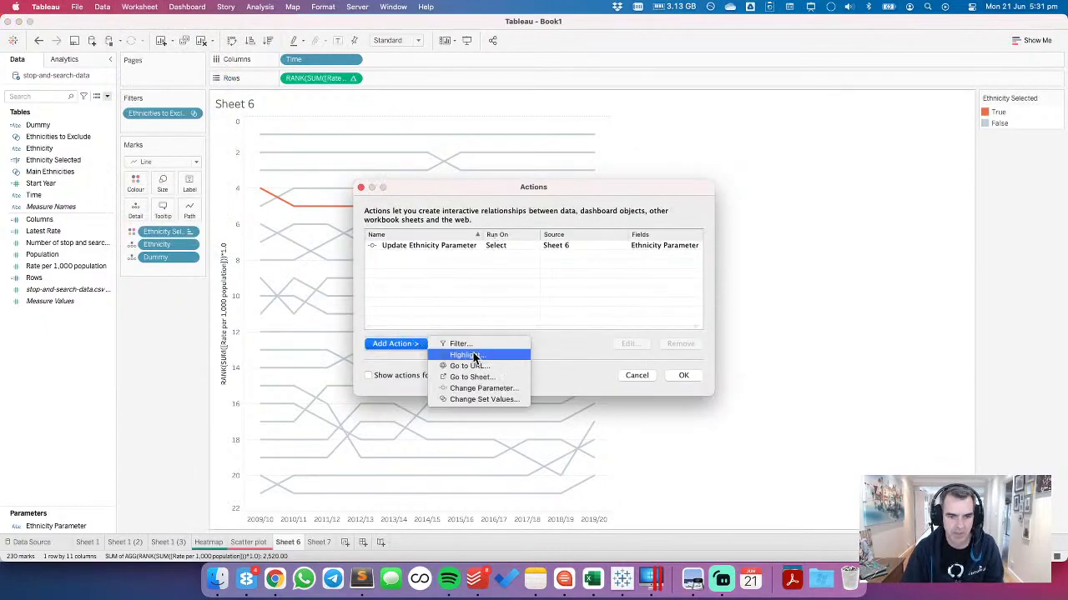
pyautogui.click(467, 346)
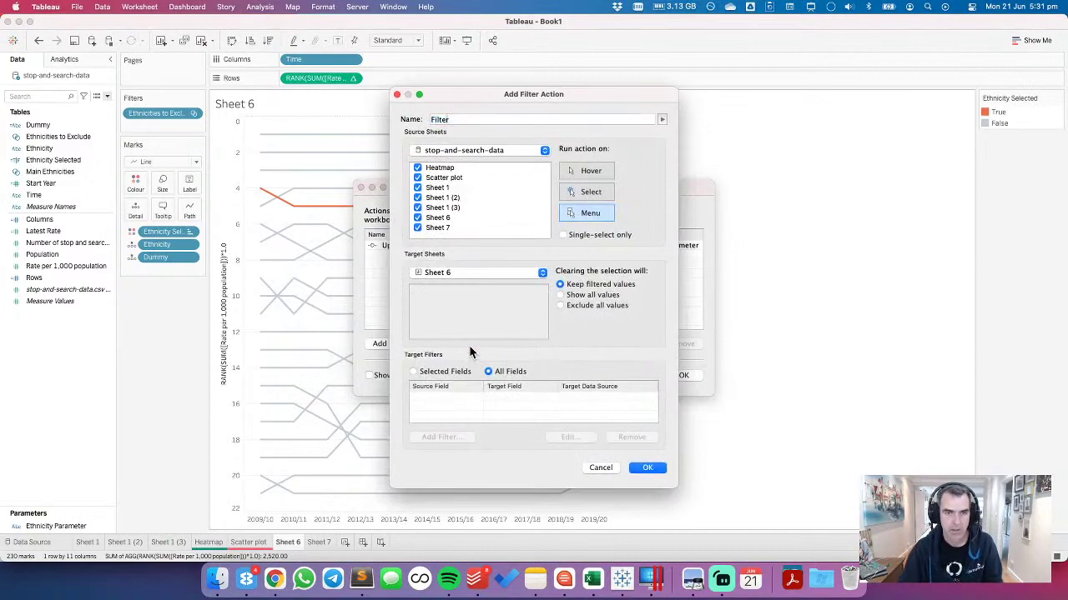
pyautogui.write('Dehighlight')
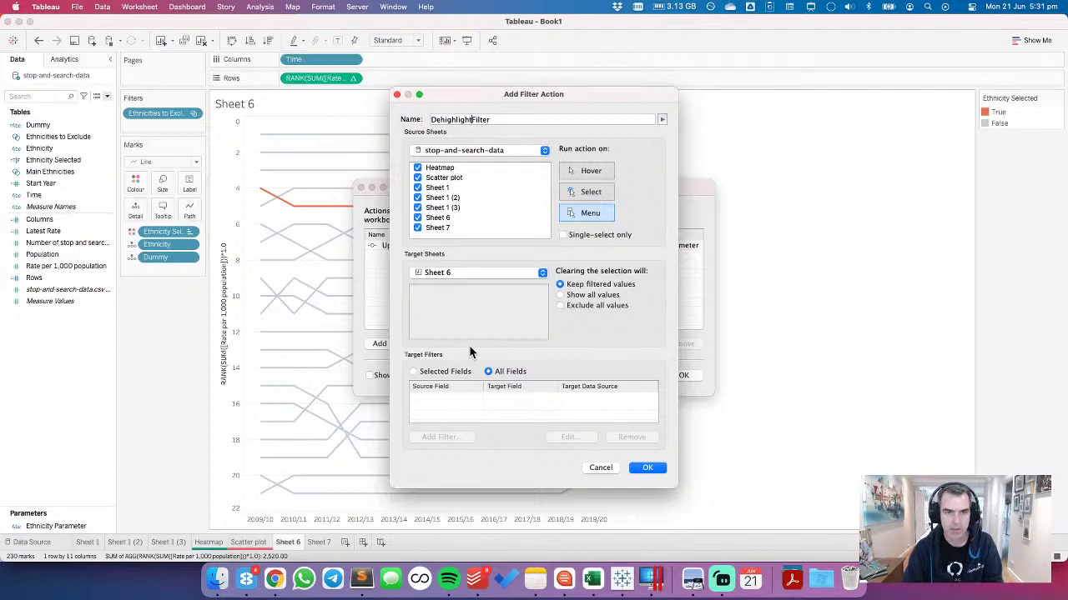
# Step: Limit the filter action's source sheets to Sheet 6 only
pyautogui.click(417, 167)
pyautogui.click(418, 178)
pyautogui.click(418, 188)
pyautogui.click(418, 198)
pyautogui.click(417, 207)
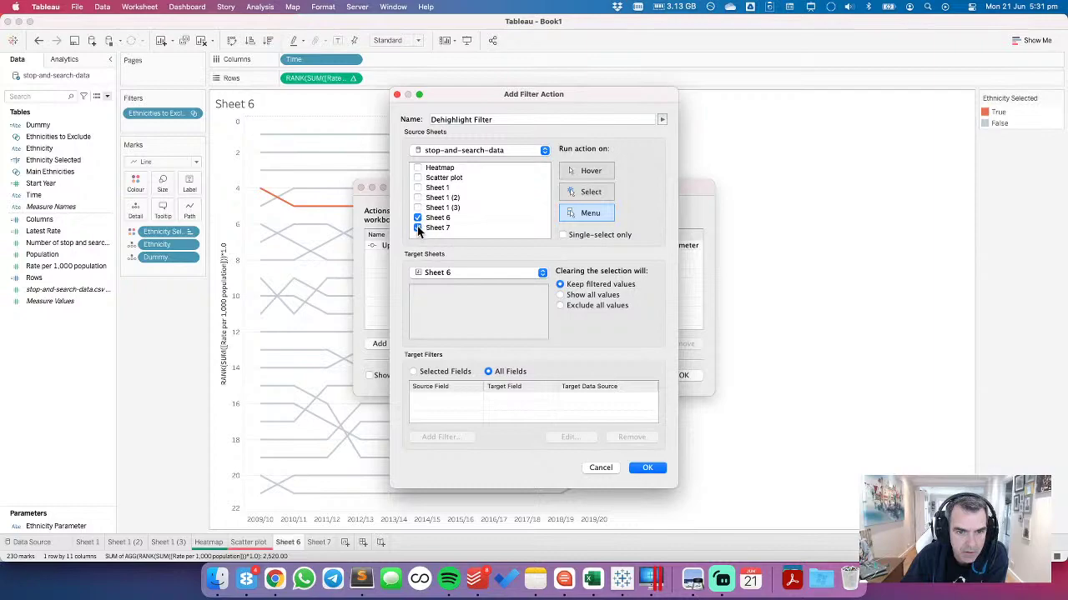
# Step: Run the filter action on select, show all values when the selection is cleared, and restrict it to single-select only
pyautogui.click(599, 193)
pyautogui.click(594, 294)
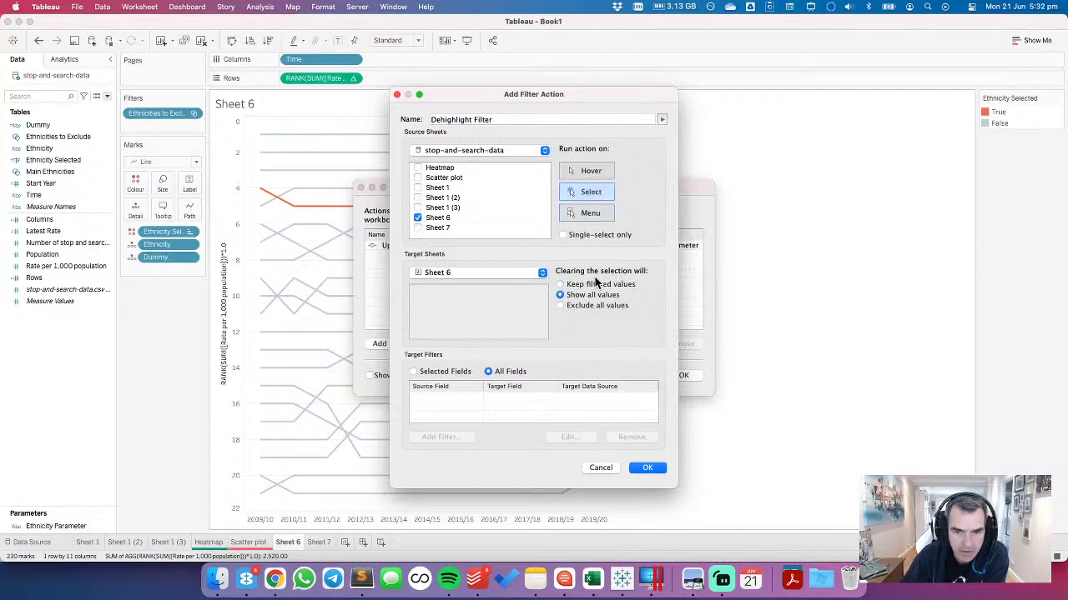
pyautogui.click(577, 235)
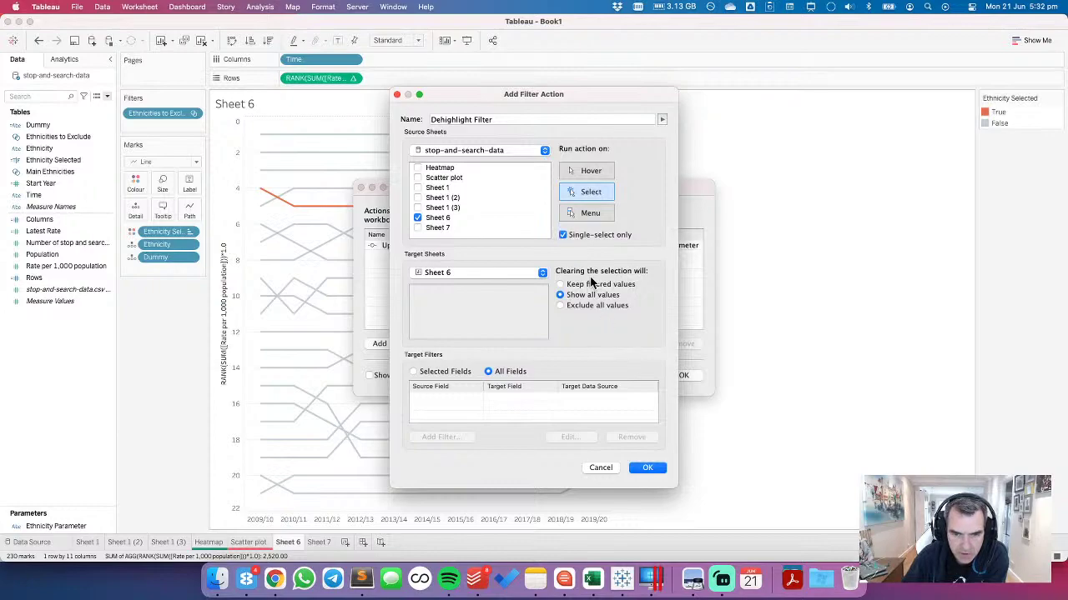
# Step: Limit the filter action to selected fields, mapping source field Dummy to target field Time, and save the sheet's actions
pyautogui.click(575, 235)
pyautogui.click(448, 373)
pyautogui.click(441, 437)
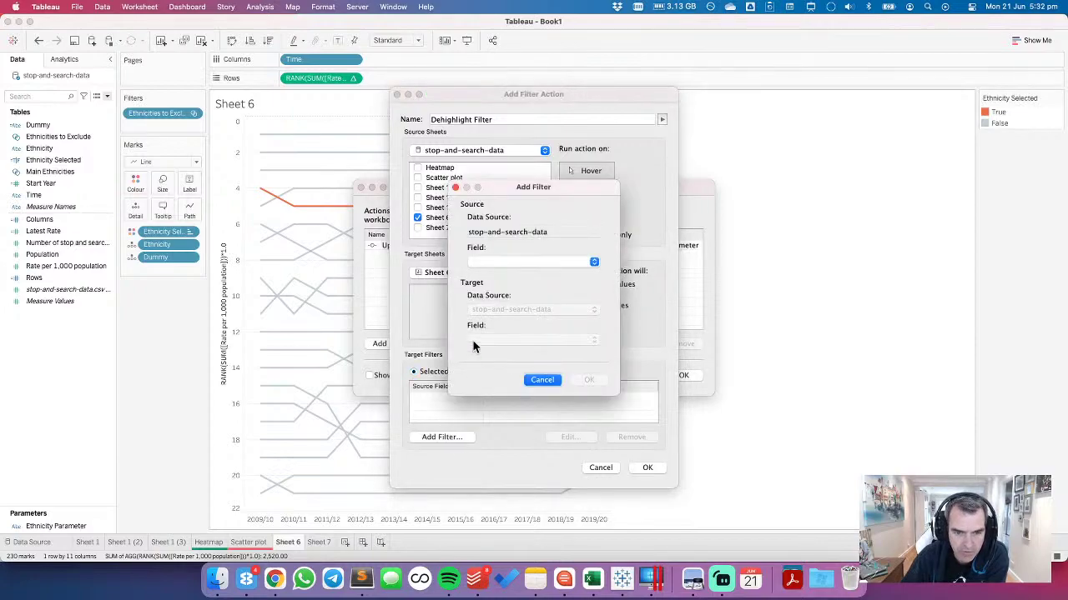
pyautogui.click(482, 262)
pyautogui.click(495, 299)
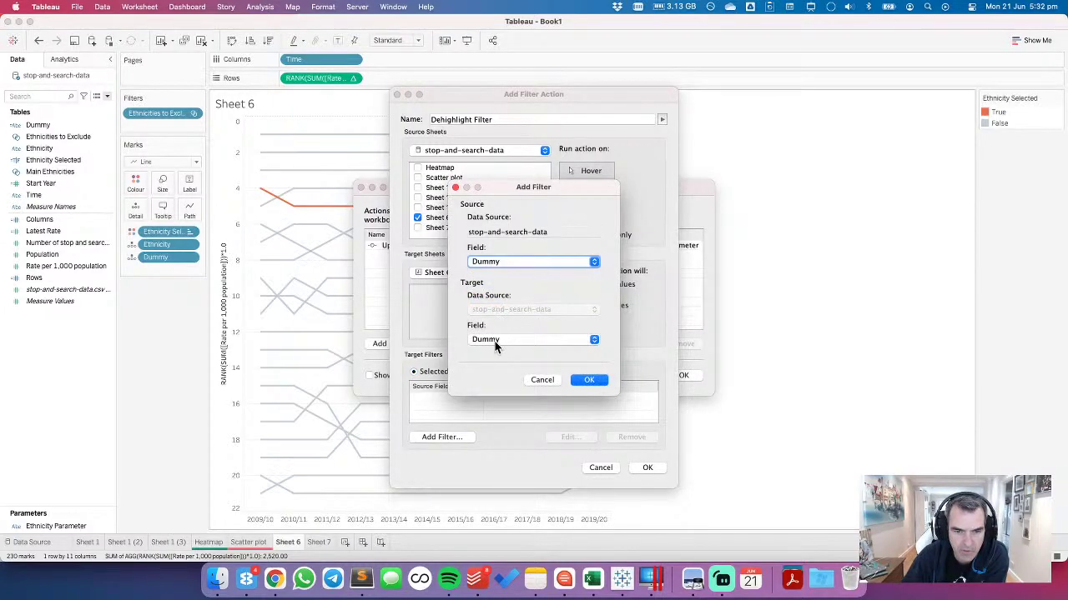
pyautogui.click(495, 341)
pyautogui.click(498, 388)
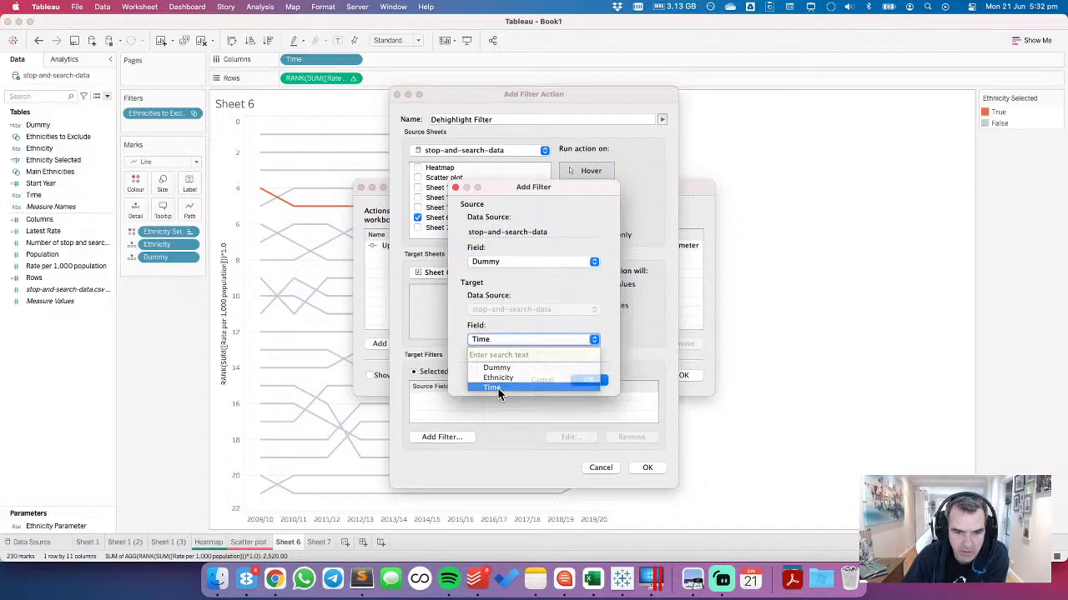
pyautogui.click(590, 381)
pyautogui.click(647, 467)
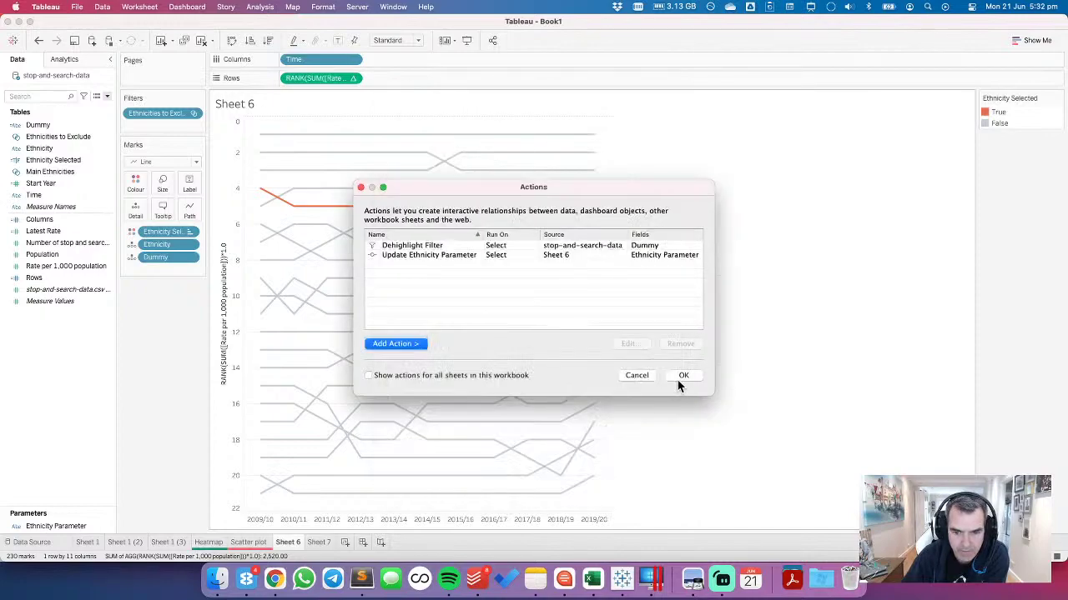
pyautogui.click(682, 378)
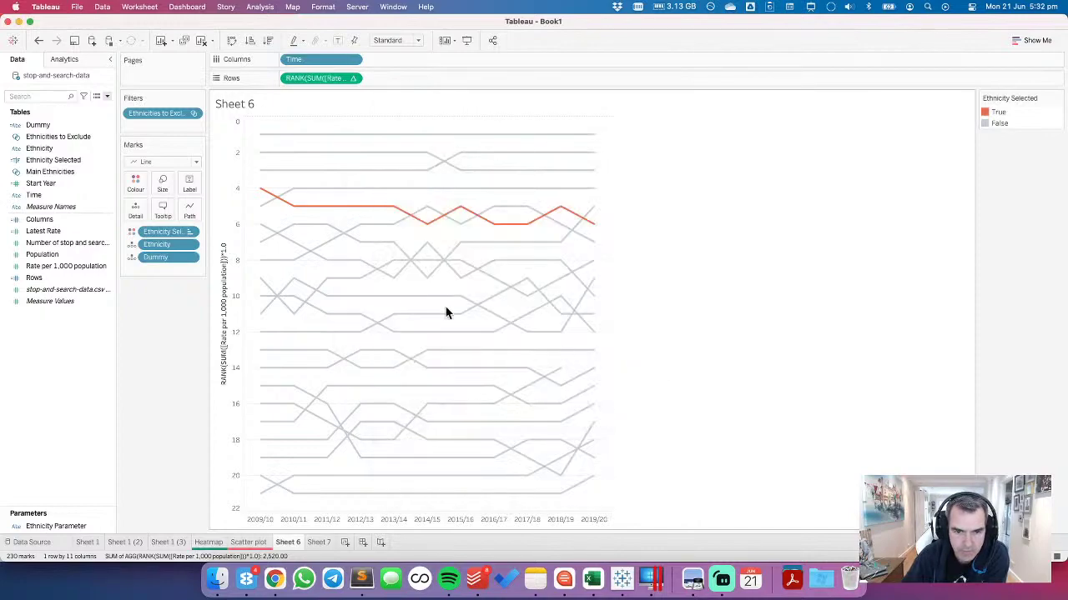
# Step: Test the colour highlighting by selecting several different lines in the rank chart
pyautogui.click(356, 174)
pyautogui.click(351, 155)
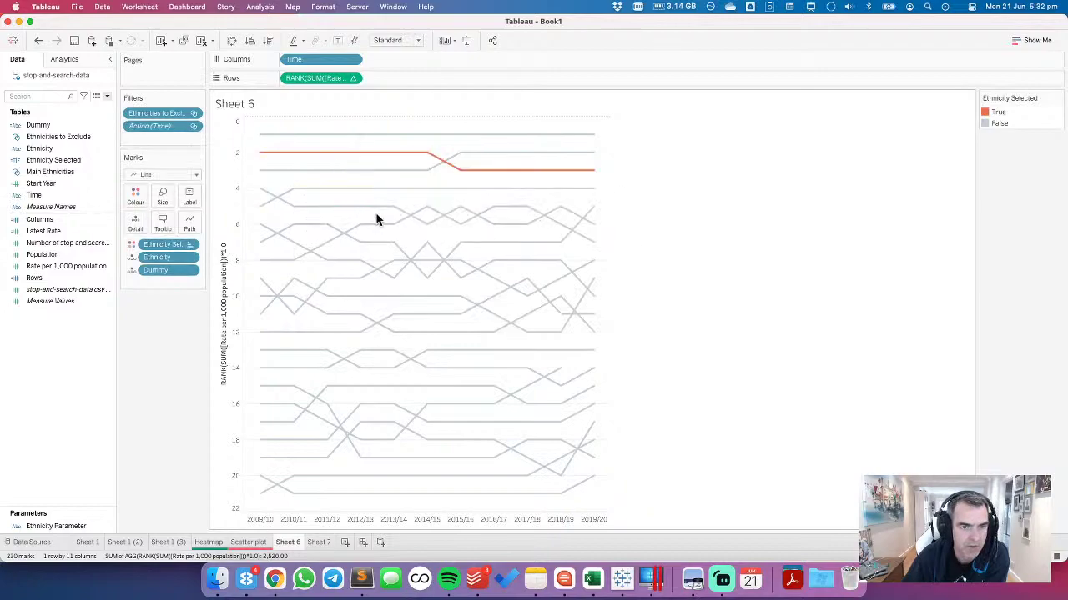
pyautogui.click(400, 319)
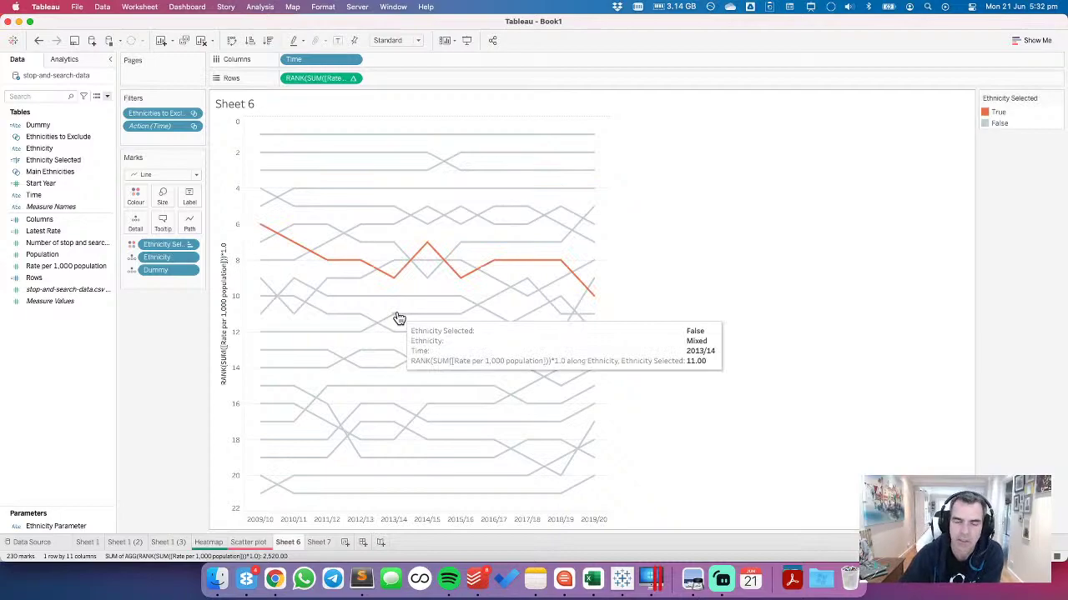
# Step: Hide the Ethnicity Selected colour legend and exclude the Ethnicity Selected field from the tooltip
pyautogui.click(1058, 98)
pyautogui.click(1001, 191)
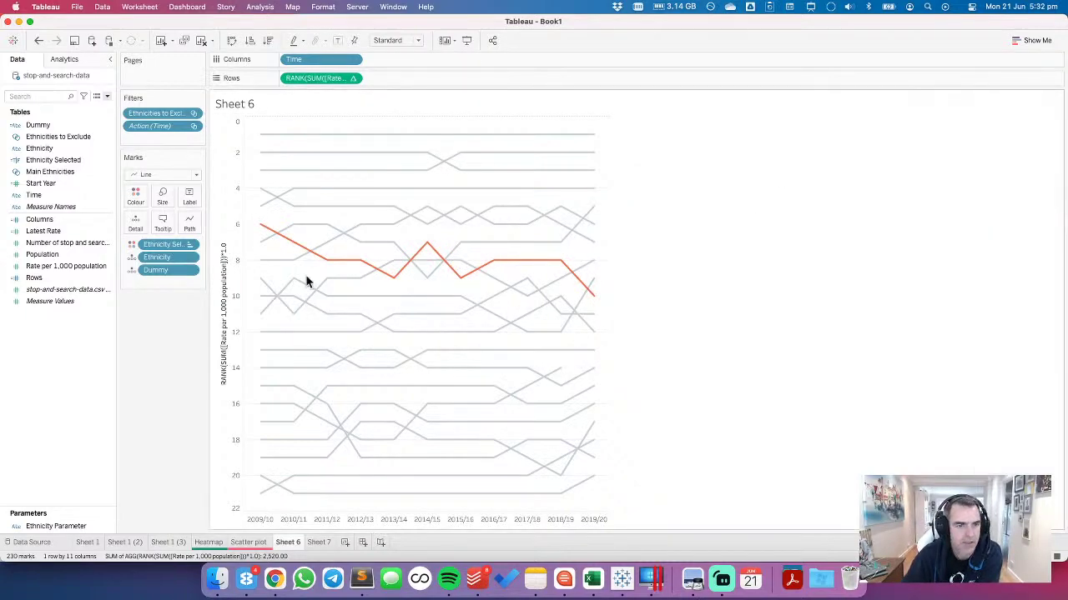
pyautogui.click(190, 244)
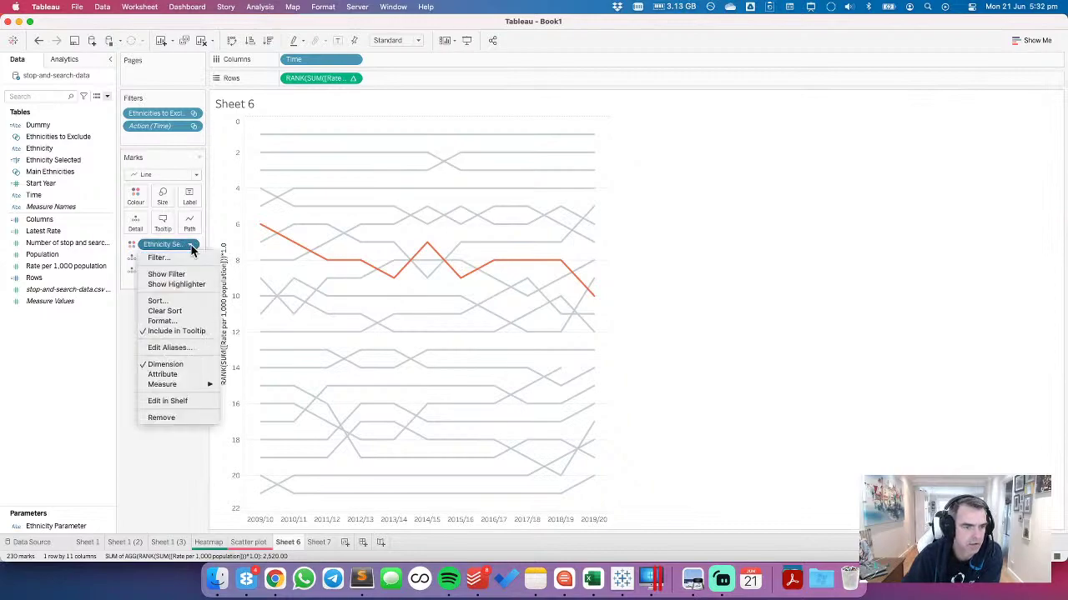
pyautogui.click(174, 328)
# Step: Save the rank calculation from the rows as a reusable data field named Rank
pyautogui.moveTo(309, 259)
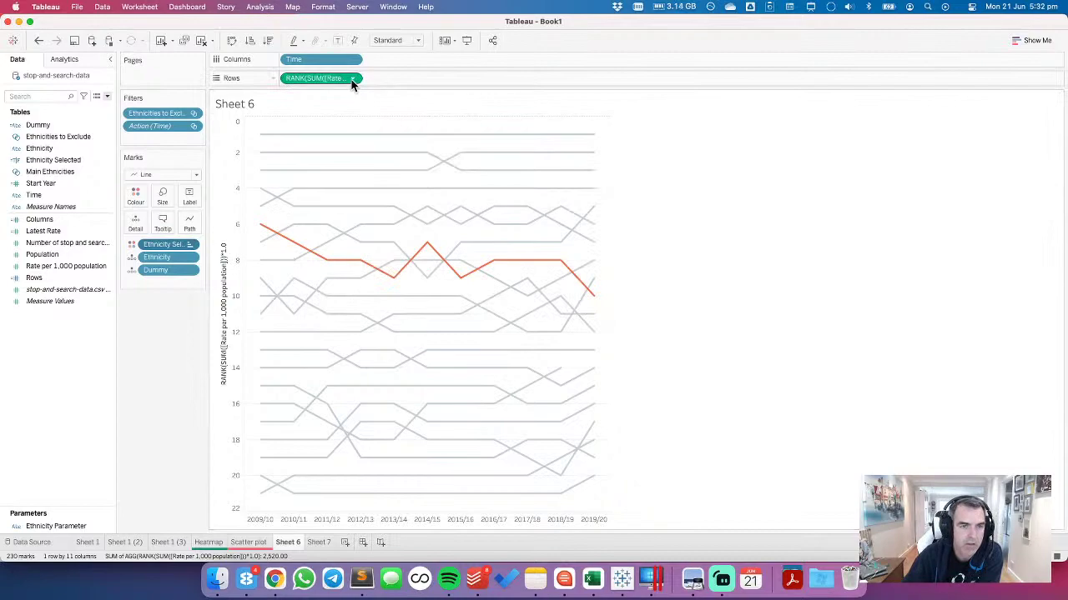
pyautogui.moveTo(328, 78); pyautogui.dragTo(75, 374)
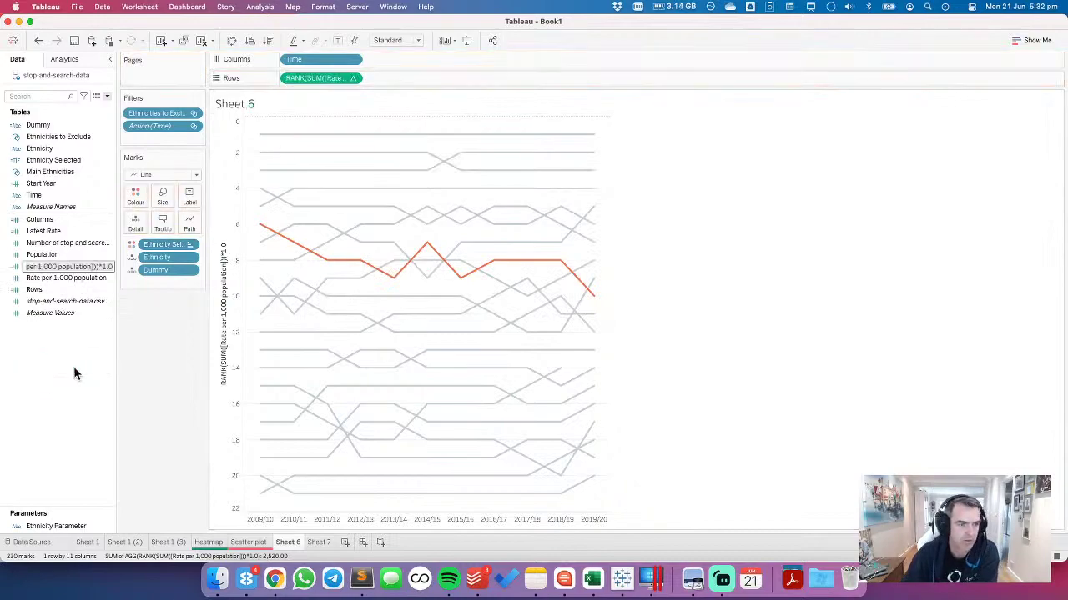
pyautogui.write('Rank')
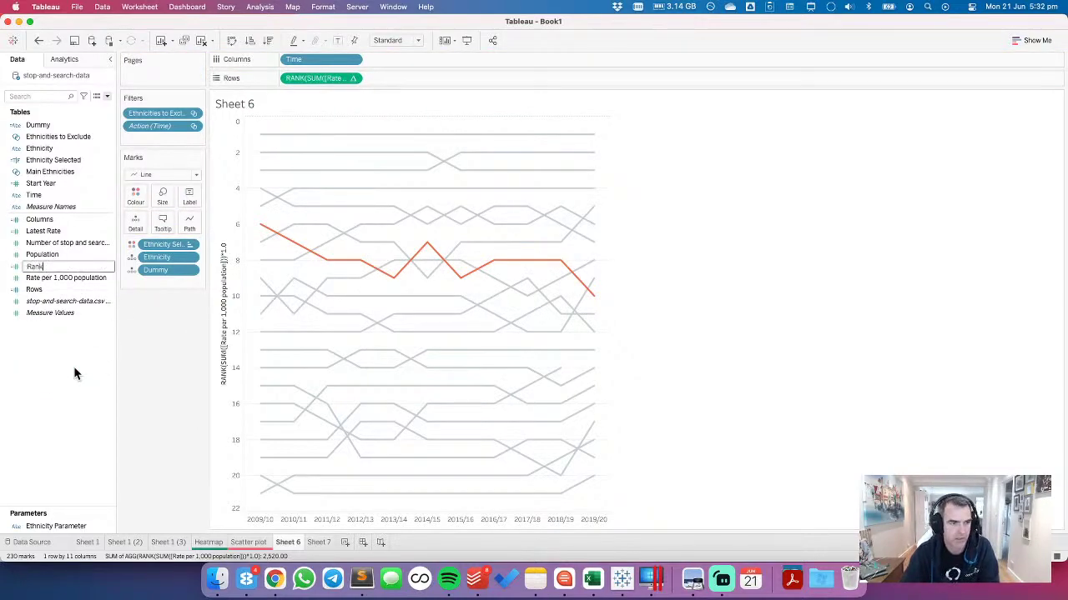
pyautogui.press('Return')
# Step: Edit the Rank field's default table calculation and set it to compute using the Advanced option
pyautogui.moveTo(346, 240)
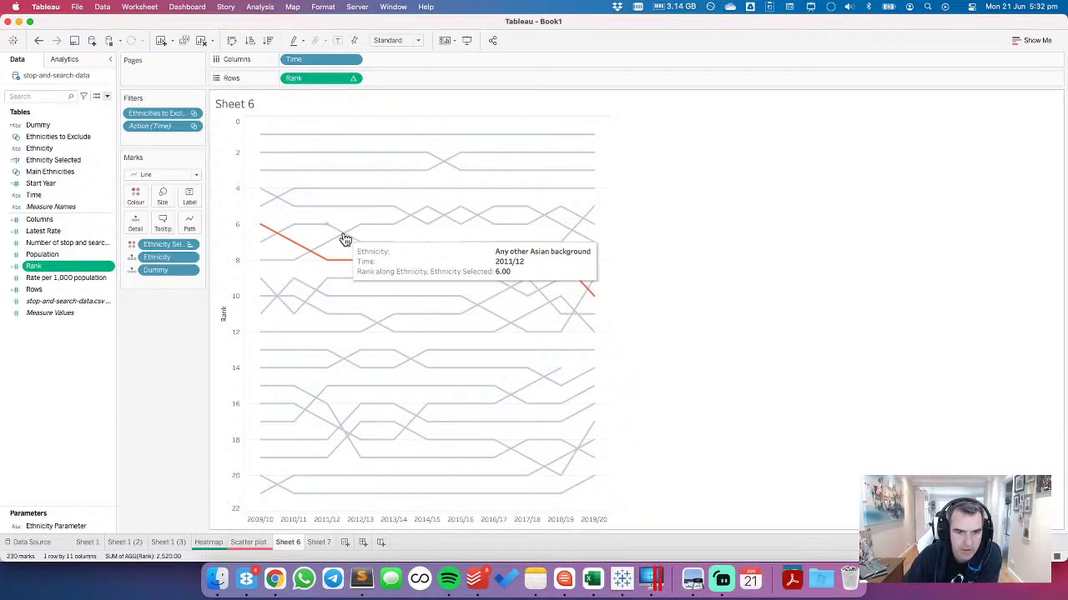
pyautogui.rightClick(79, 270)
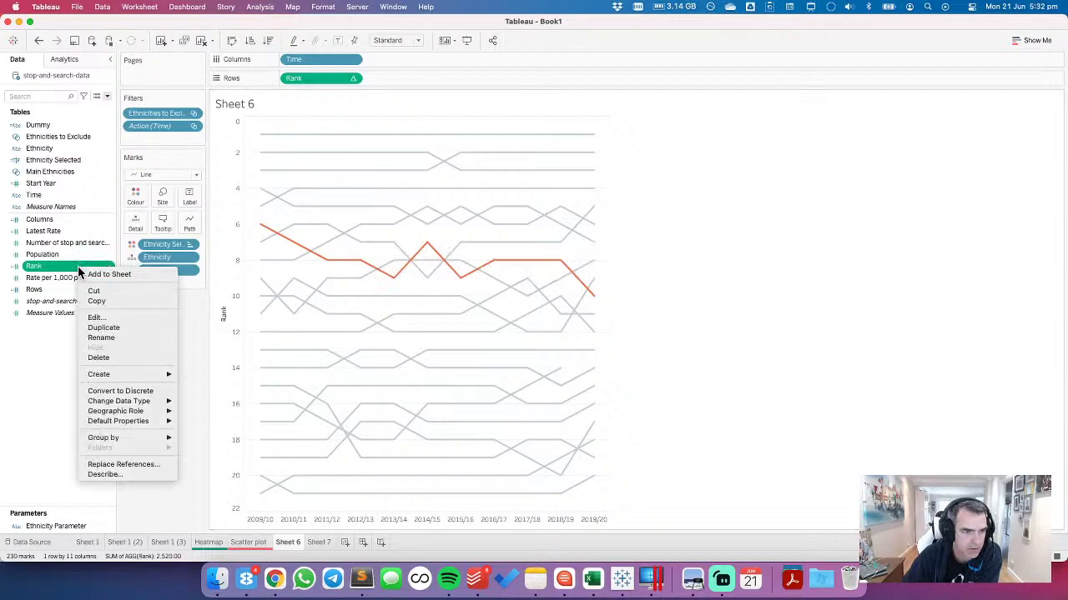
pyautogui.moveTo(140, 422)
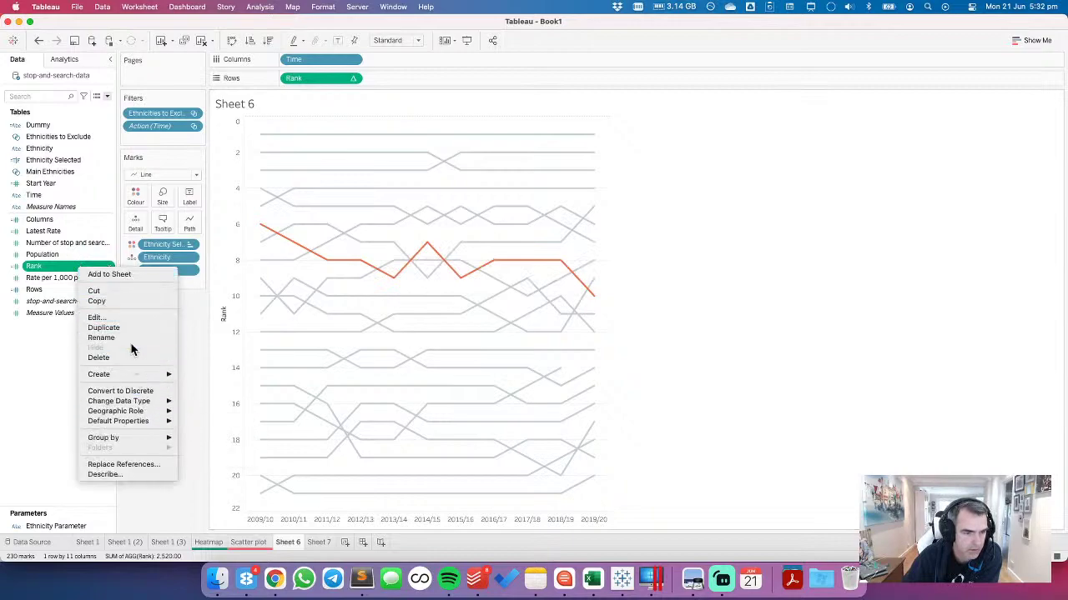
pyautogui.click(128, 318)
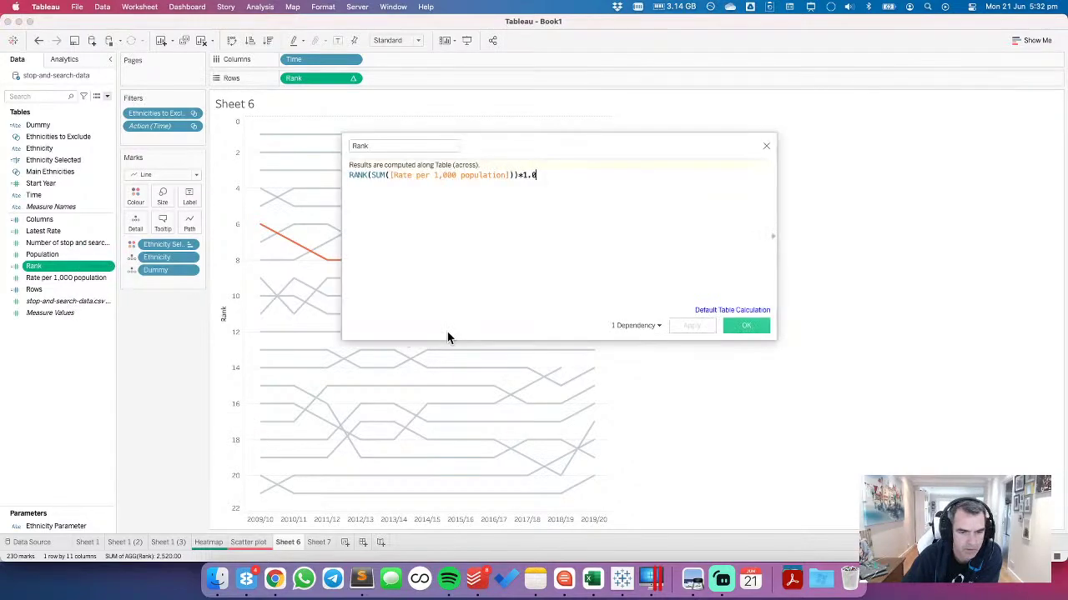
pyautogui.click(715, 310)
pyautogui.click(590, 249)
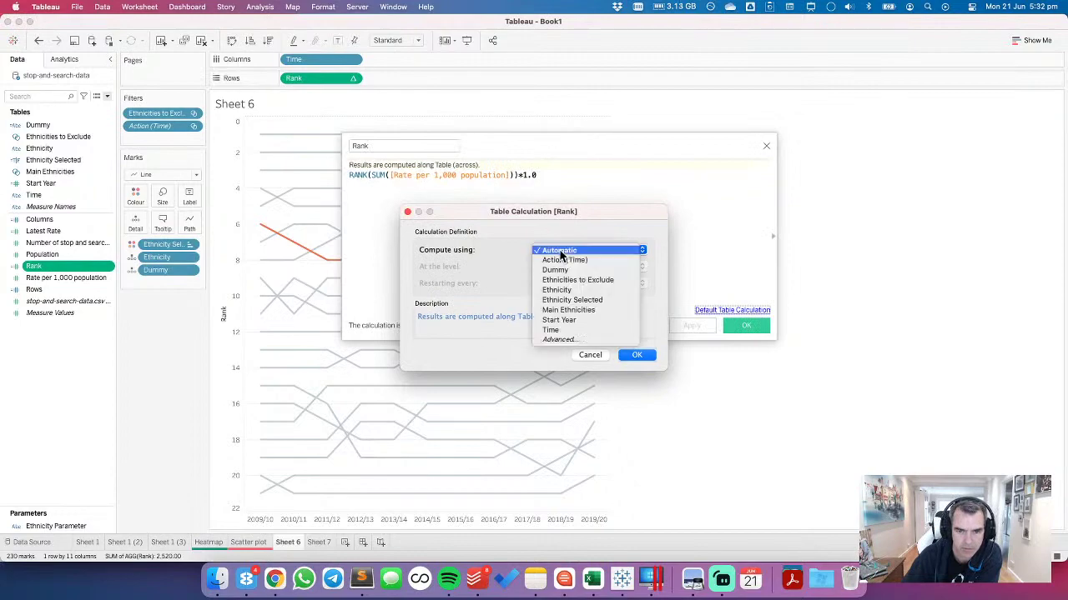
pyautogui.click(559, 339)
# Step: Address the default table calculation by Ethnicity and Ethnicity Selected, and save the Rank field
pyautogui.click(432, 222)
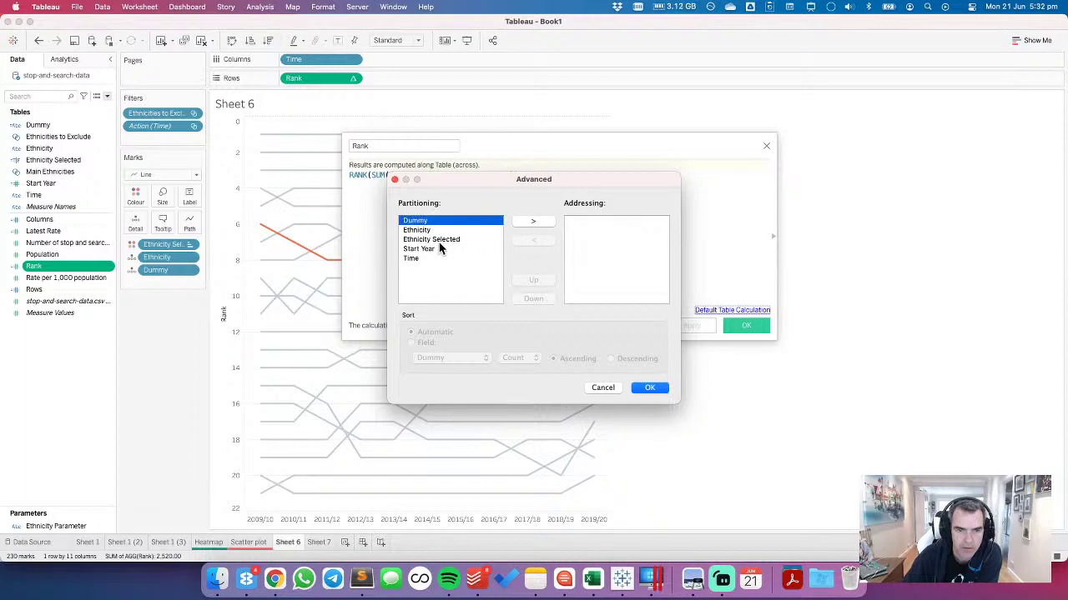
pyautogui.click(450, 240)
pyautogui.click(475, 230)
pyautogui.click(534, 221)
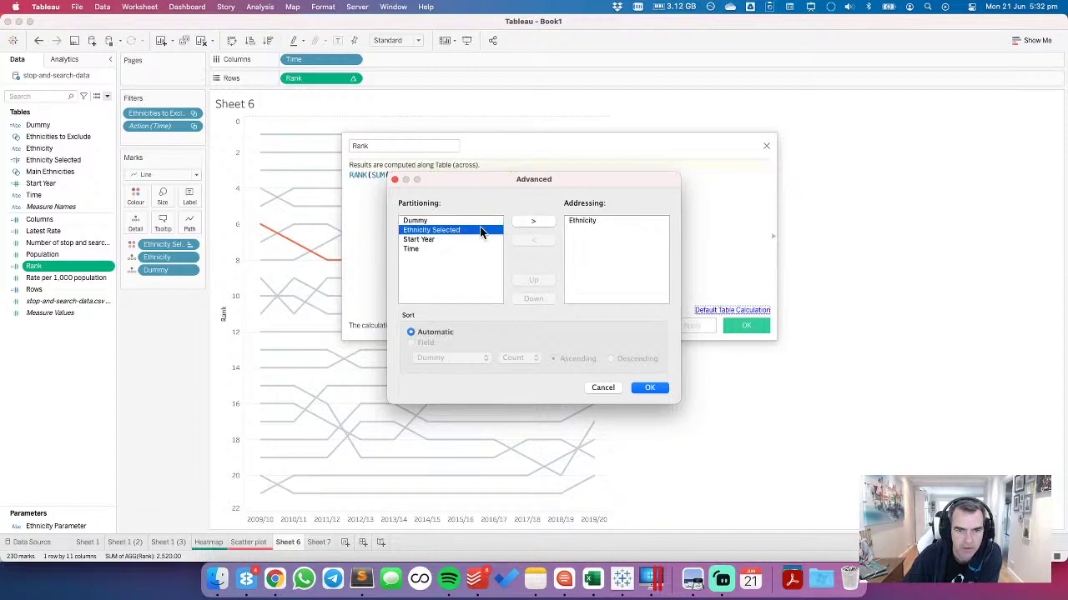
pyautogui.click(531, 221)
pyautogui.click(650, 388)
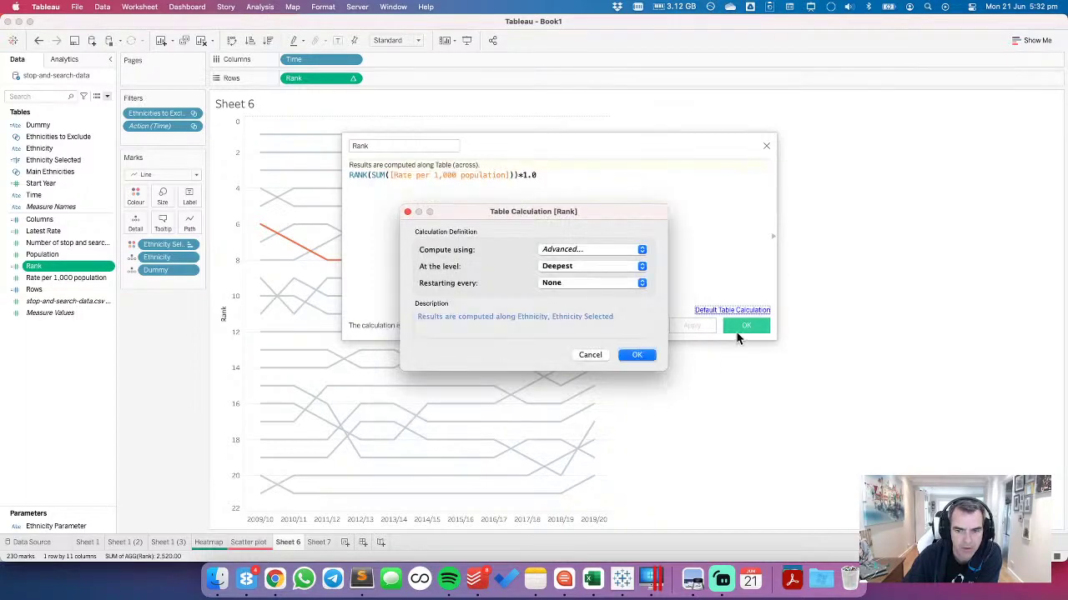
pyautogui.click(634, 356)
pyautogui.click(746, 325)
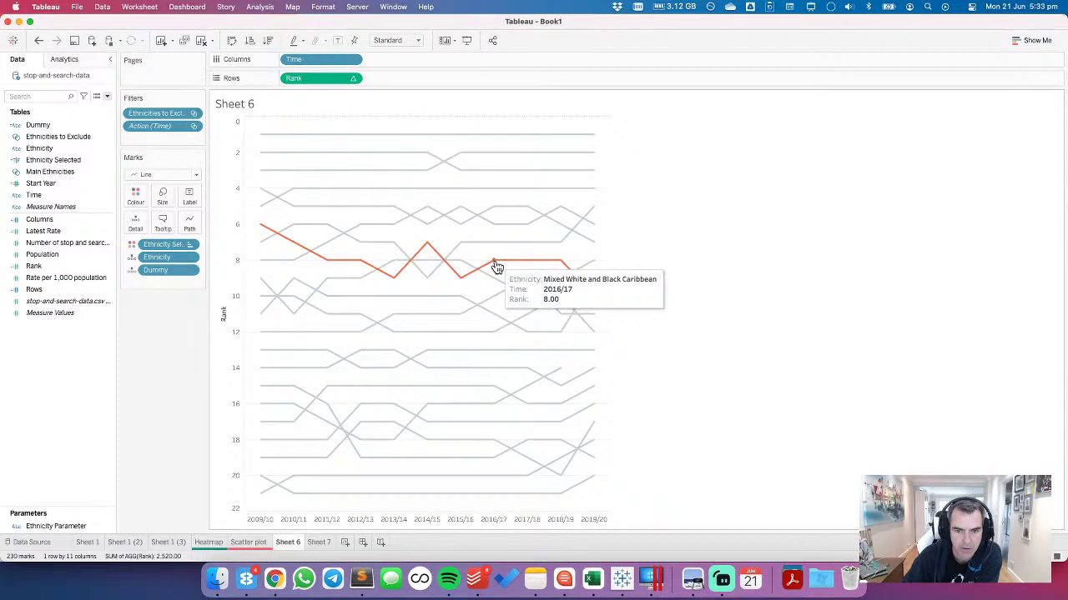
# Step: Set the Rank field's default number format to Number (Custom) with 0 decimal places
pyautogui.rightClick(52, 266)
pyautogui.moveTo(121, 417)
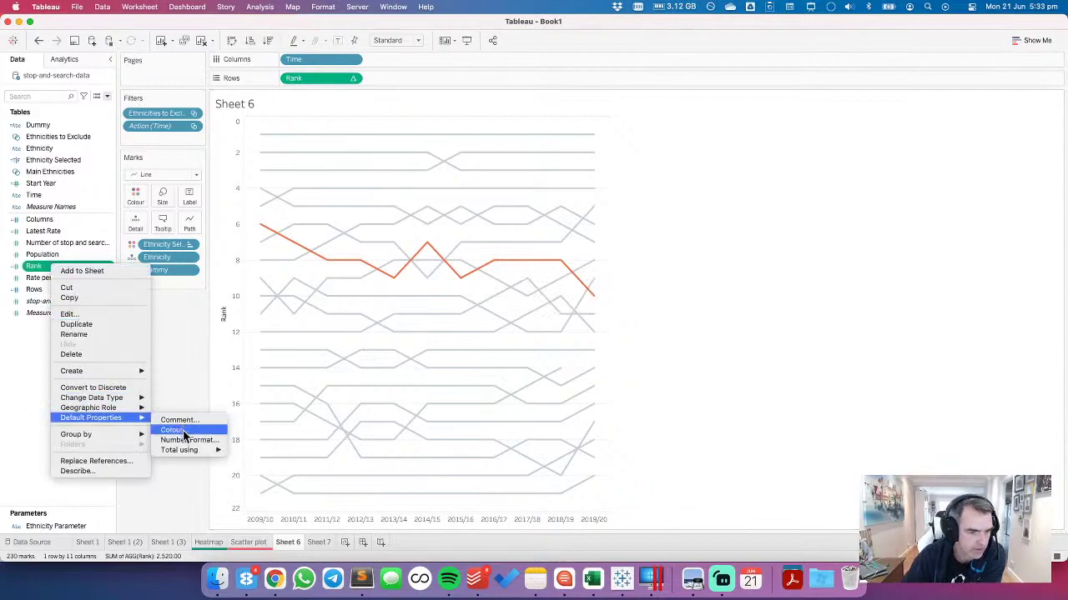
pyautogui.click(180, 429)
pyautogui.click(450, 245)
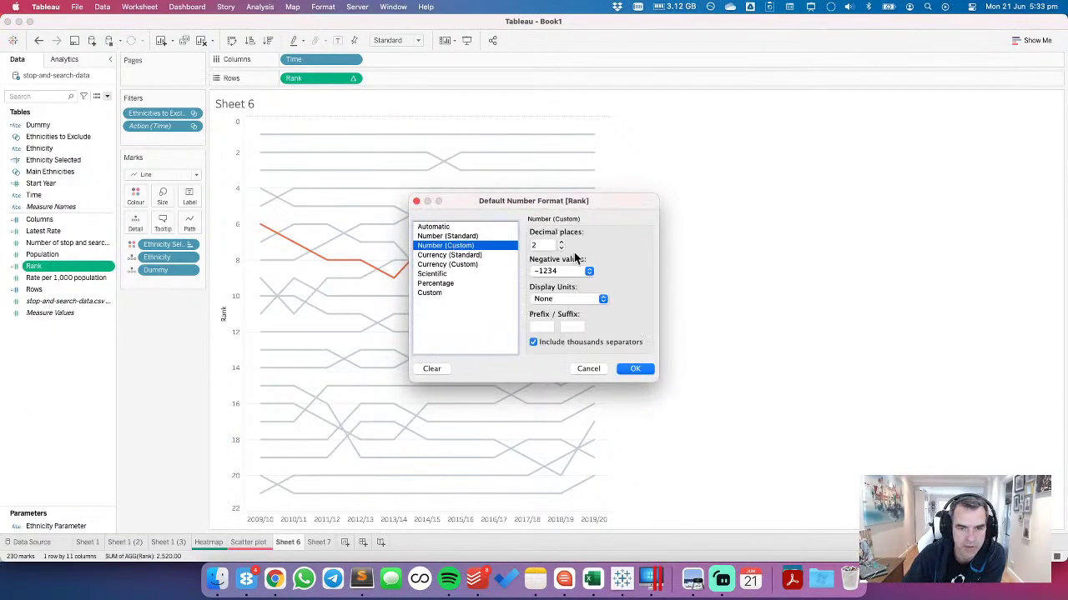
pyautogui.click(560, 248)
pyautogui.click(633, 369)
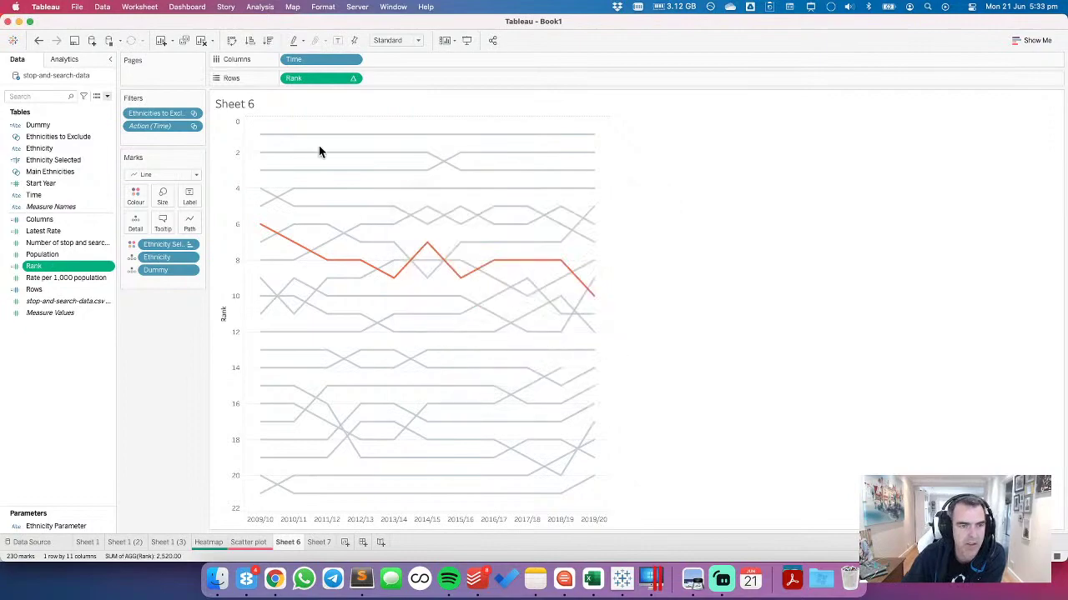
# Step: Review the formula of the Rank calculated field
pyautogui.rightClick(38, 267)
pyautogui.click(53, 318)
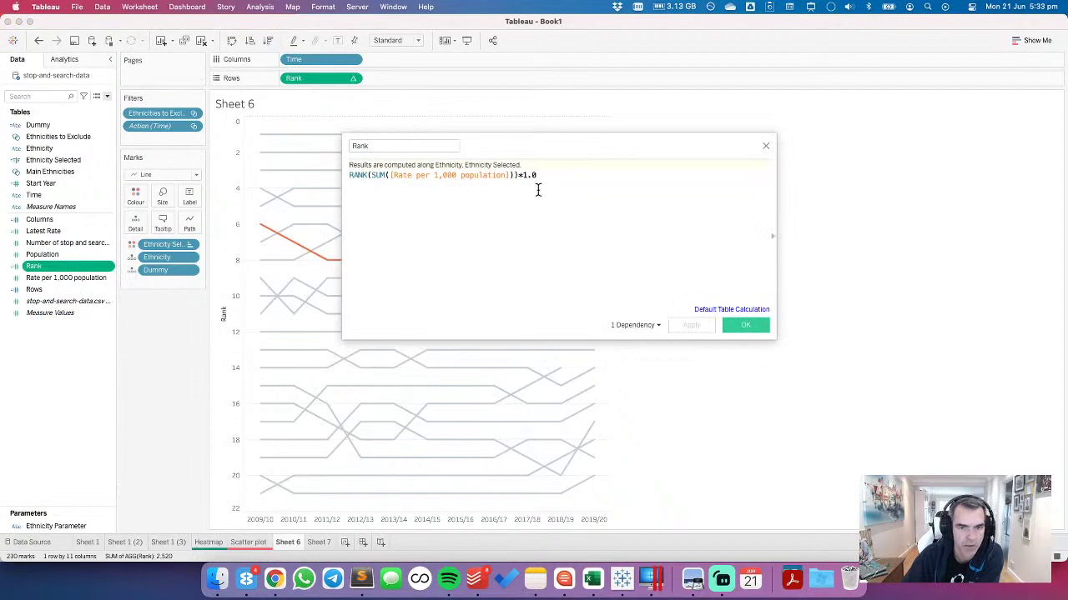
pyautogui.click(740, 322)
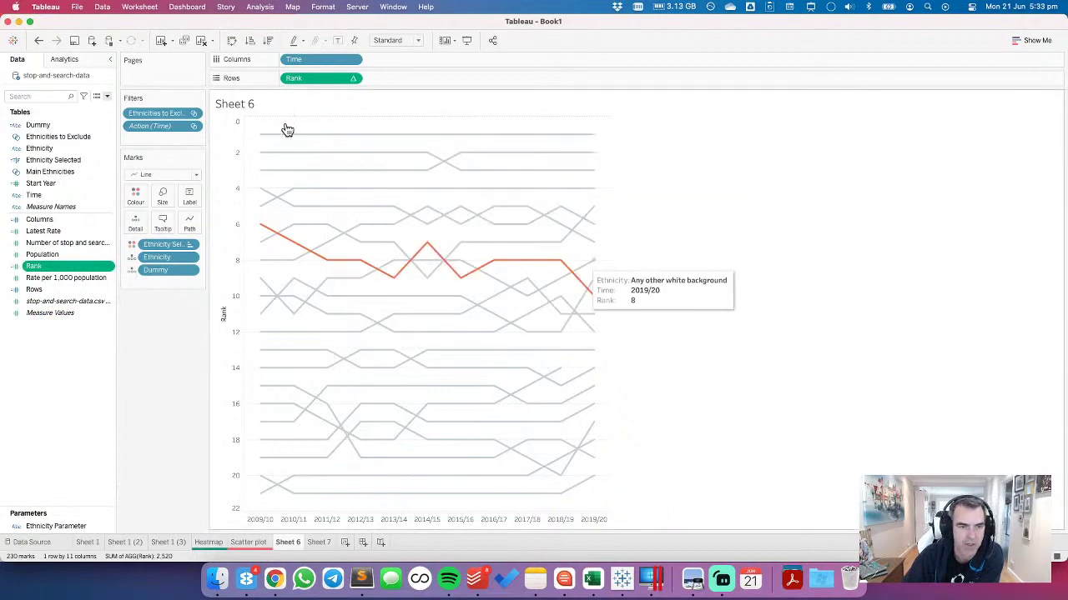
# Step: Give the Rank axis a fixed start of 0.25 and an automatic end
pyautogui.rightClick(238, 138)
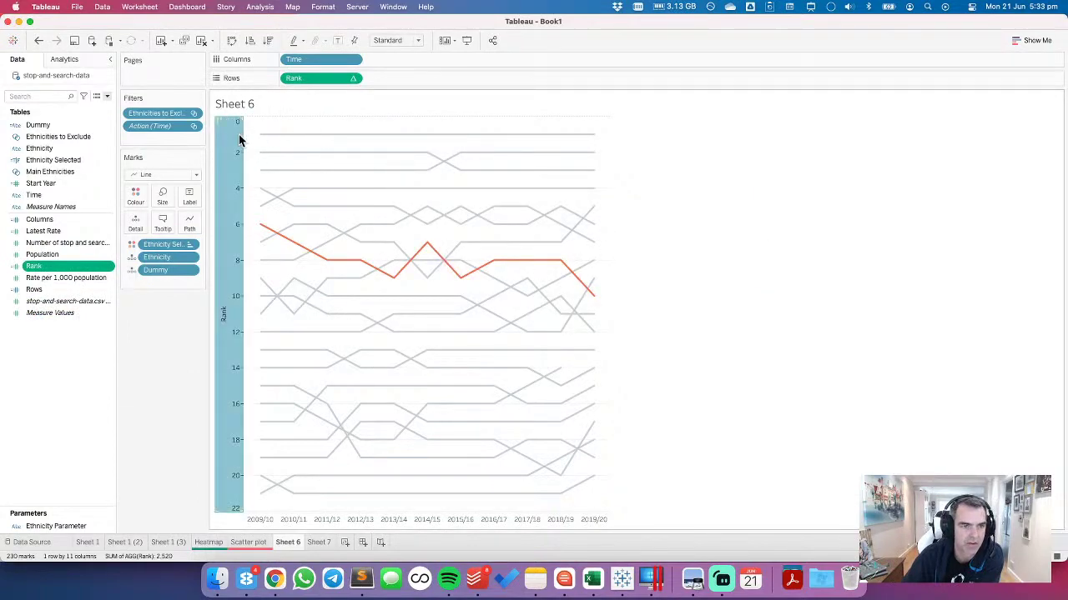
pyautogui.click(266, 152)
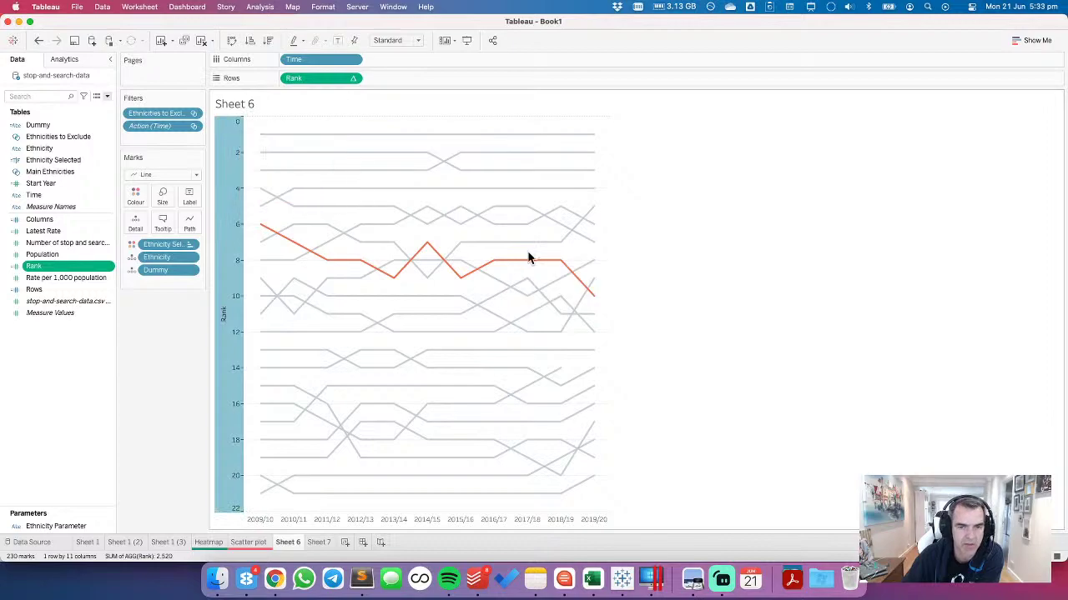
pyautogui.click(443, 225)
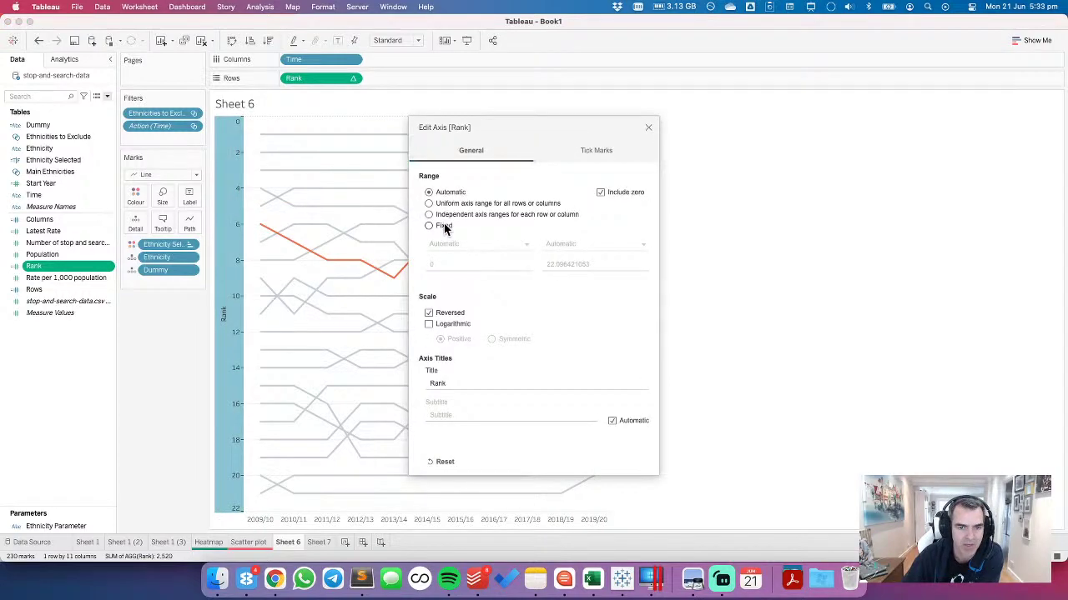
pyautogui.click(445, 266)
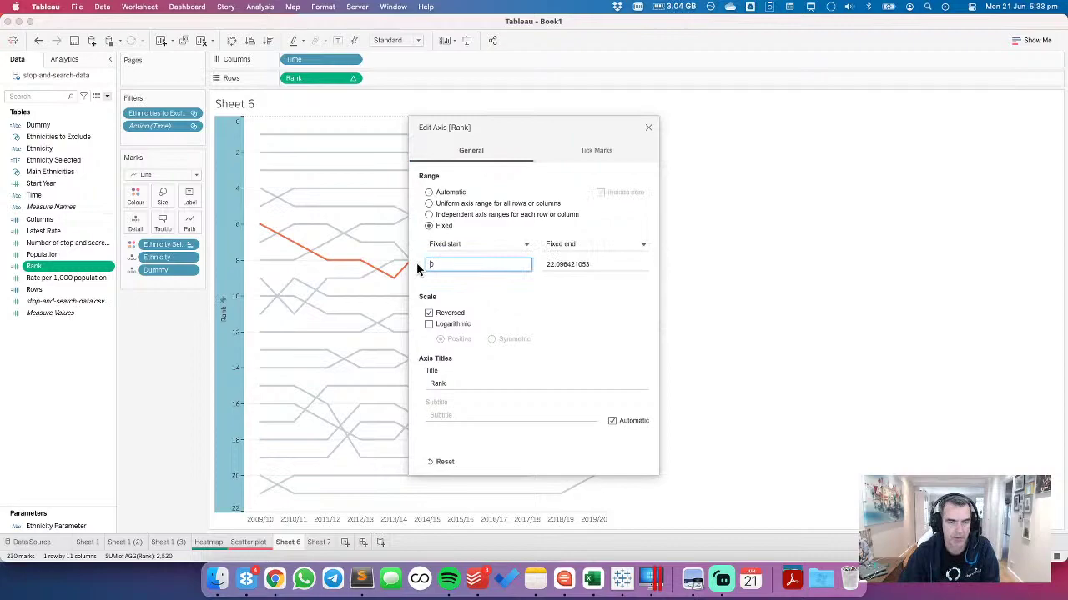
pyautogui.write('.25')
pyautogui.click(570, 244)
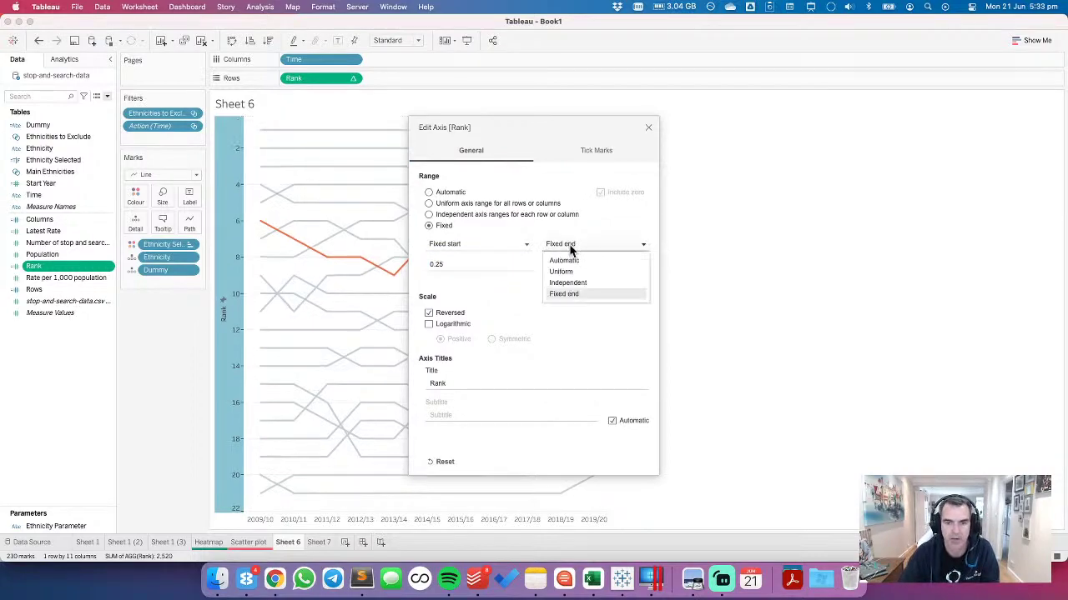
pyautogui.click(563, 260)
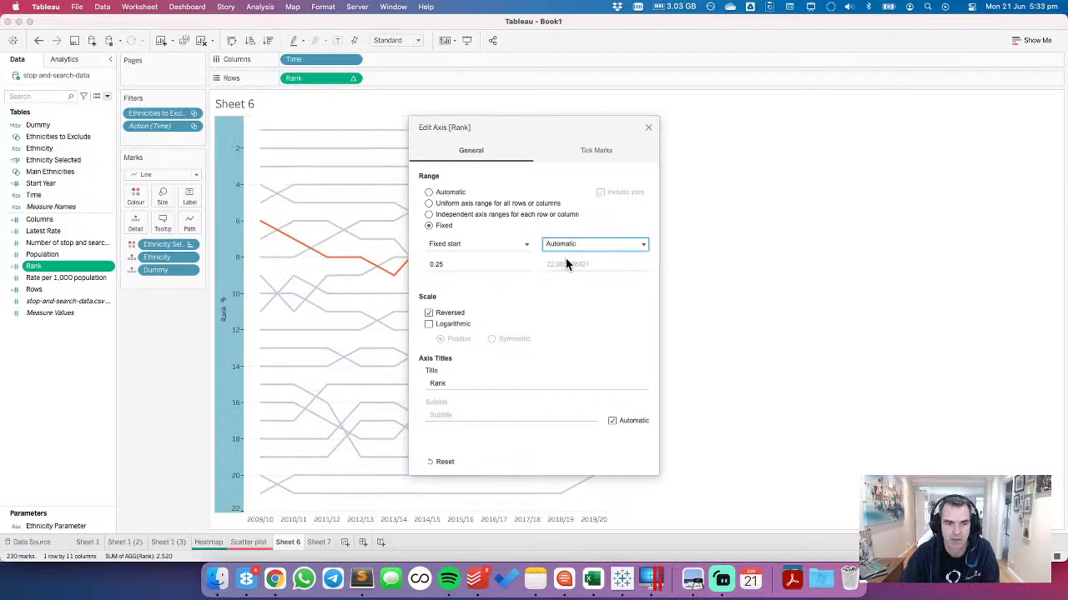
pyautogui.click(648, 129)
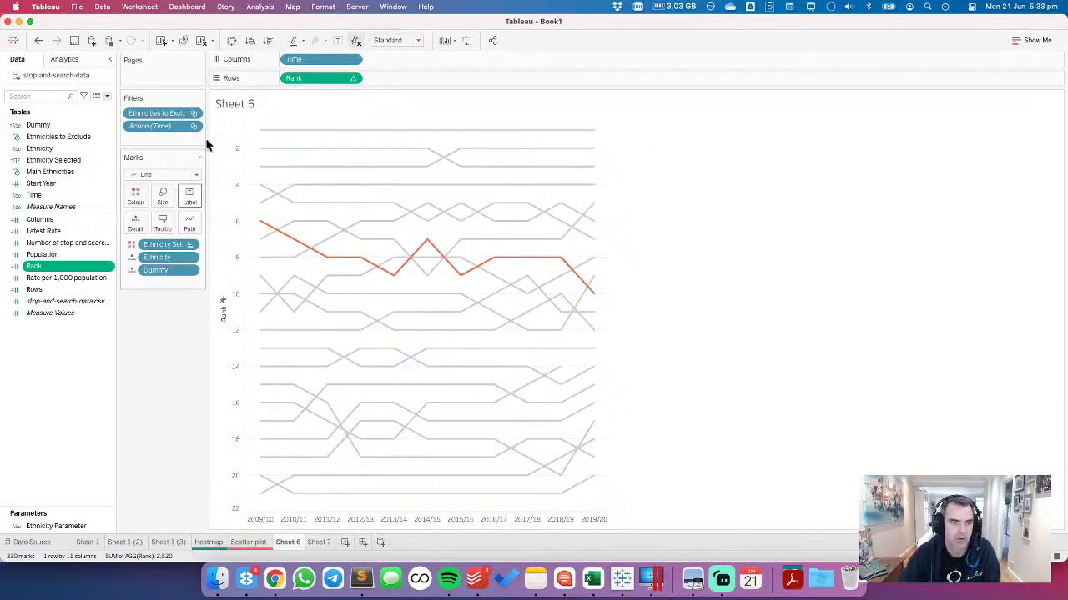
# Step: Give the Rank axis fixed major tick marks with a tick origin of 1 and a tick interval of 2
pyautogui.rightClick(235, 171)
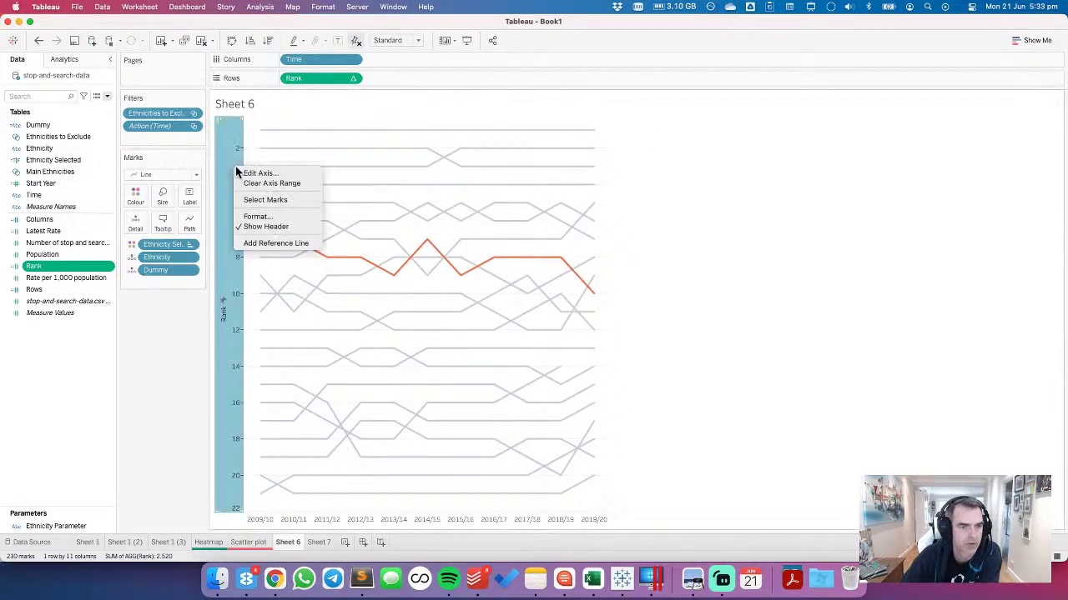
pyautogui.click(250, 175)
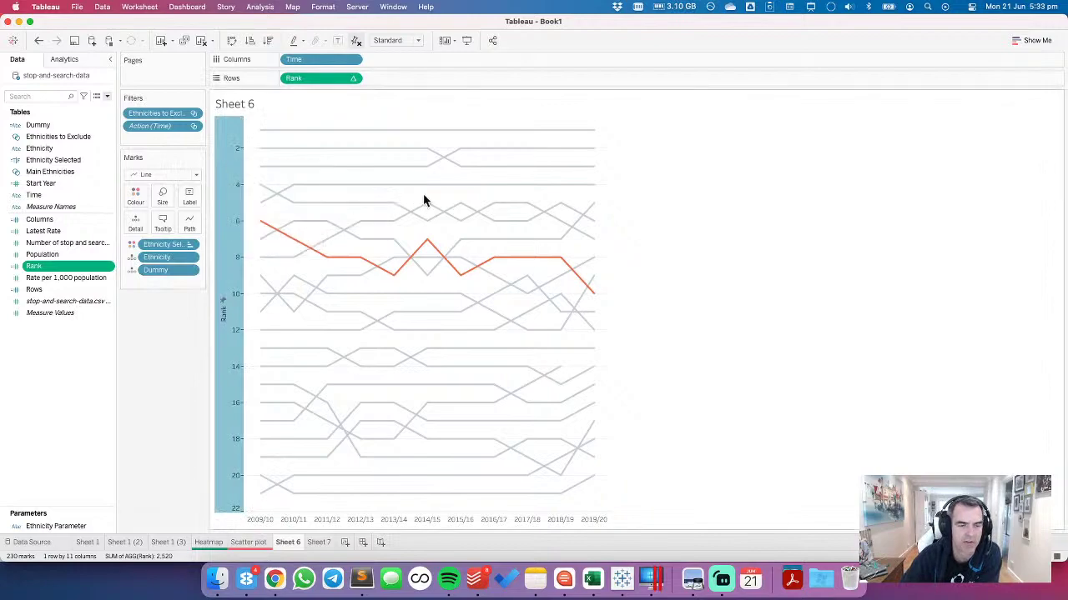
pyautogui.click(597, 153)
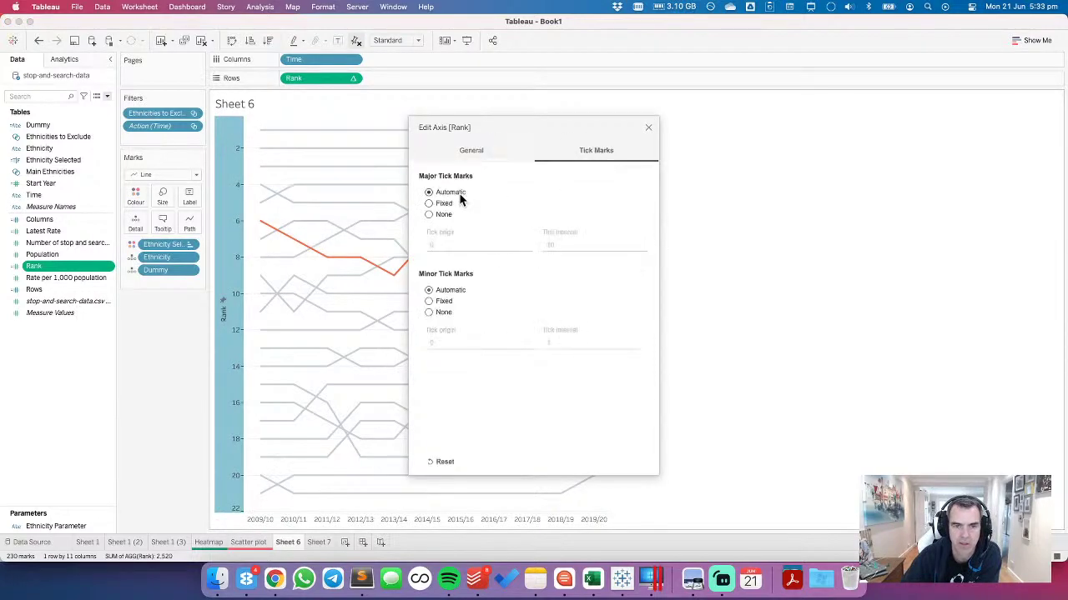
pyautogui.click(440, 214)
pyautogui.click(433, 203)
pyautogui.click(472, 243)
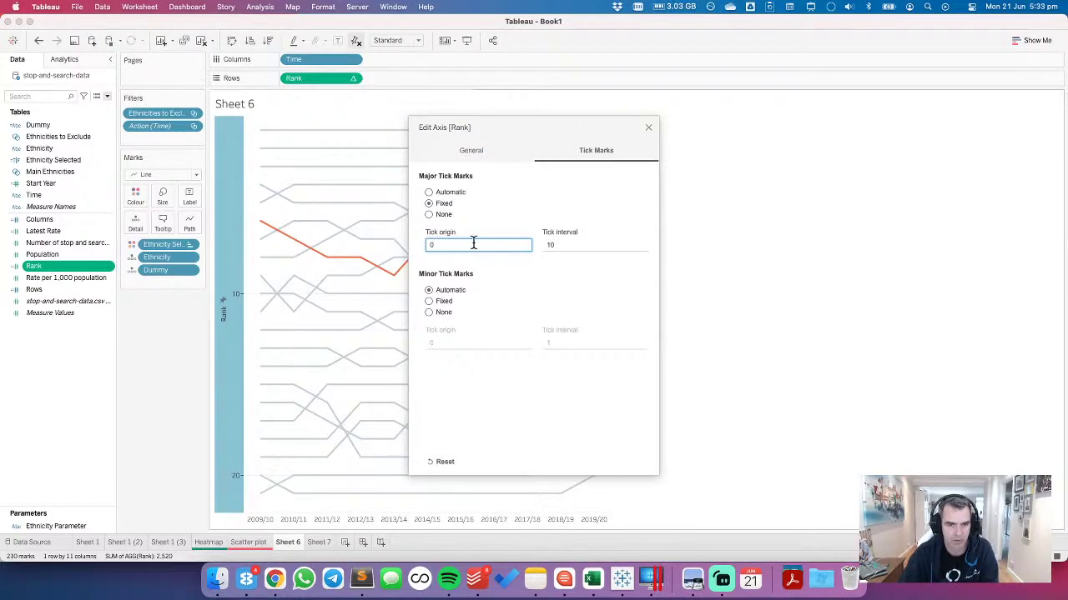
pyautogui.write('1')
pyautogui.press('Tab')
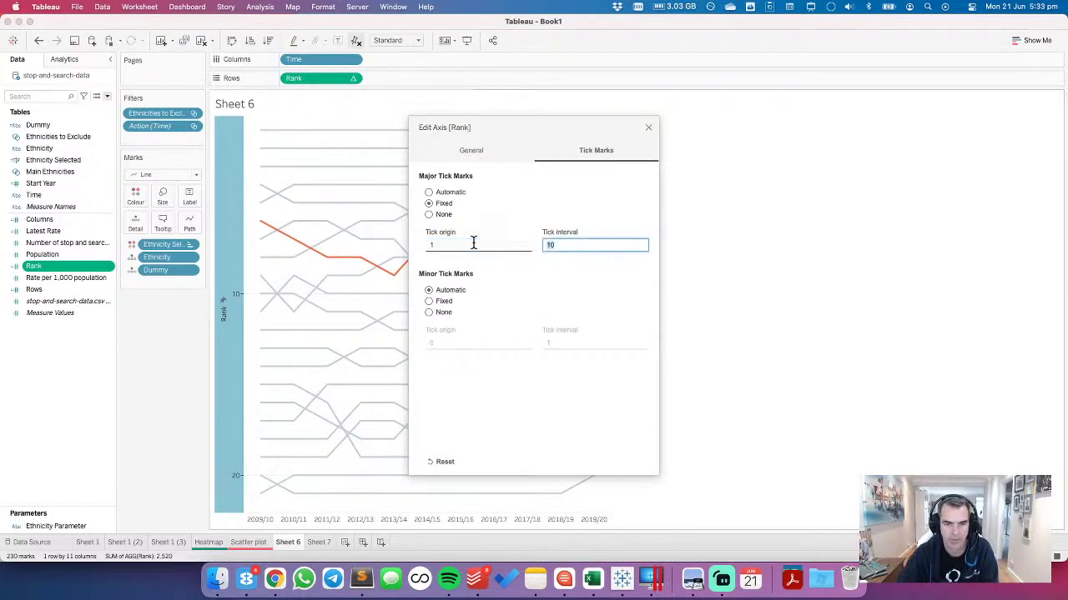
pyautogui.write('2')
pyautogui.press('Return')
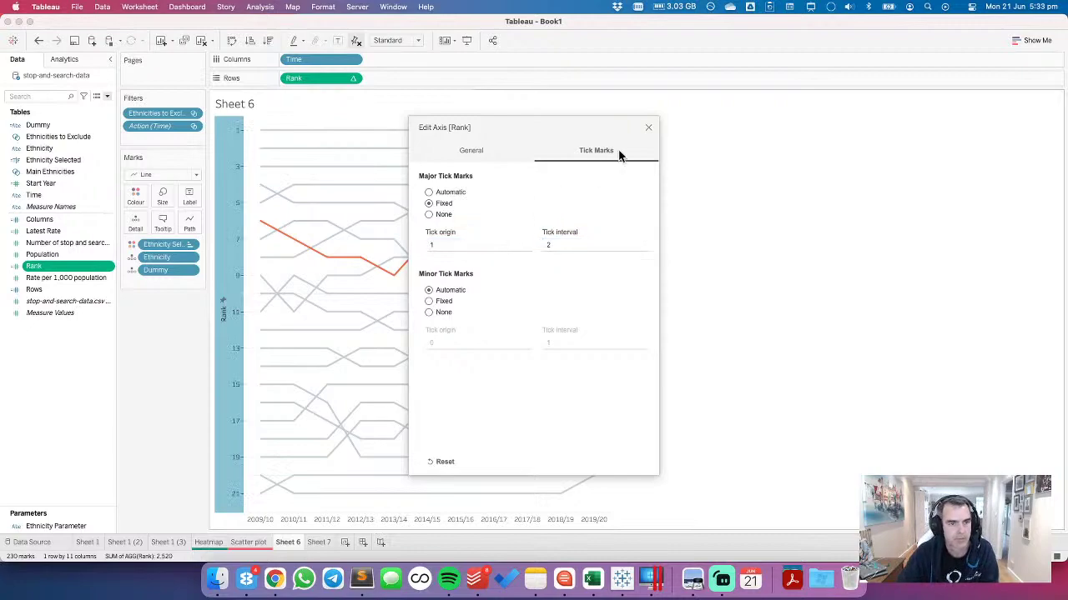
pyautogui.click(648, 130)
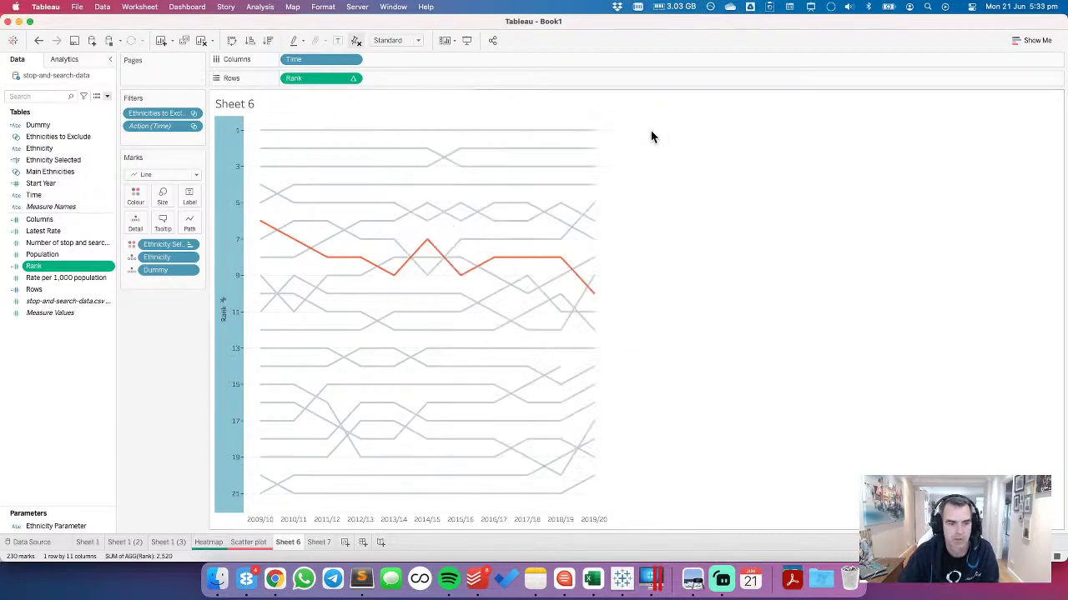
pyautogui.click(428, 308)
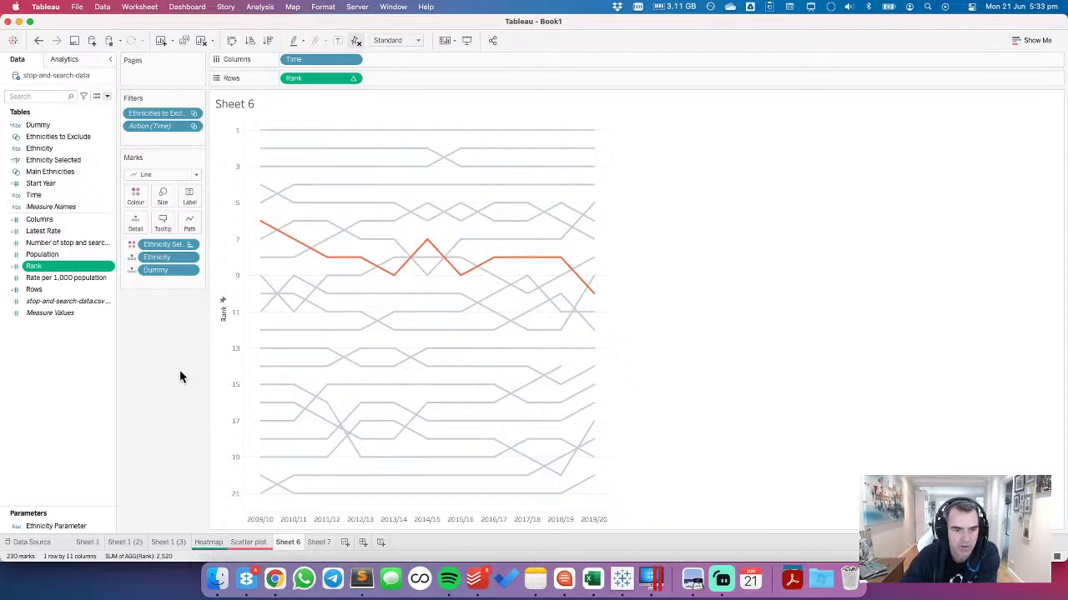
# Step: Rename the sheet as Bump Chart and assign a colour to its sheet tab
pyautogui.write('Bump Chart')
pyautogui.press('Return')
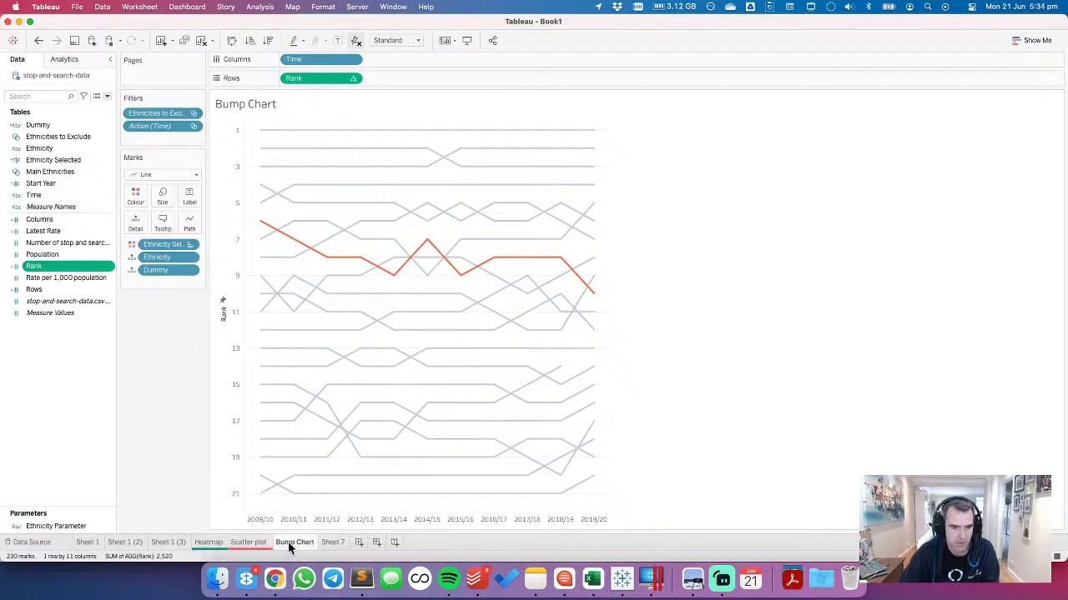
pyautogui.rightClick(288, 541)
pyautogui.moveTo(301, 534)
pyautogui.click(421, 540)
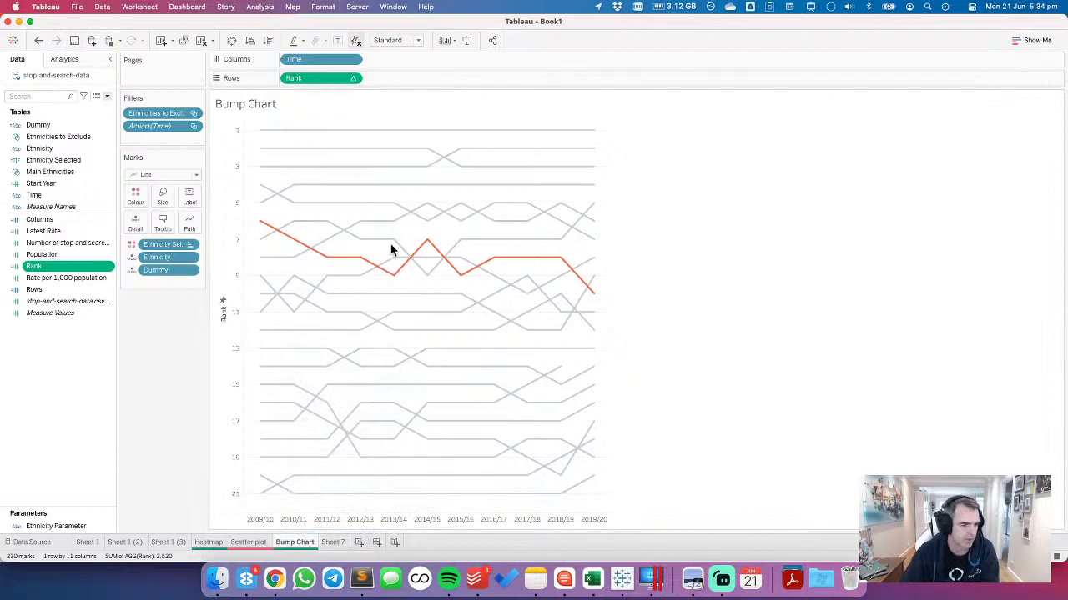
# Step: Save the workbook in the 2021 folder as "#MakeoverMonday 2021 Week 25 - Stop and Search in England and Wales"
pyautogui.press('super+s')
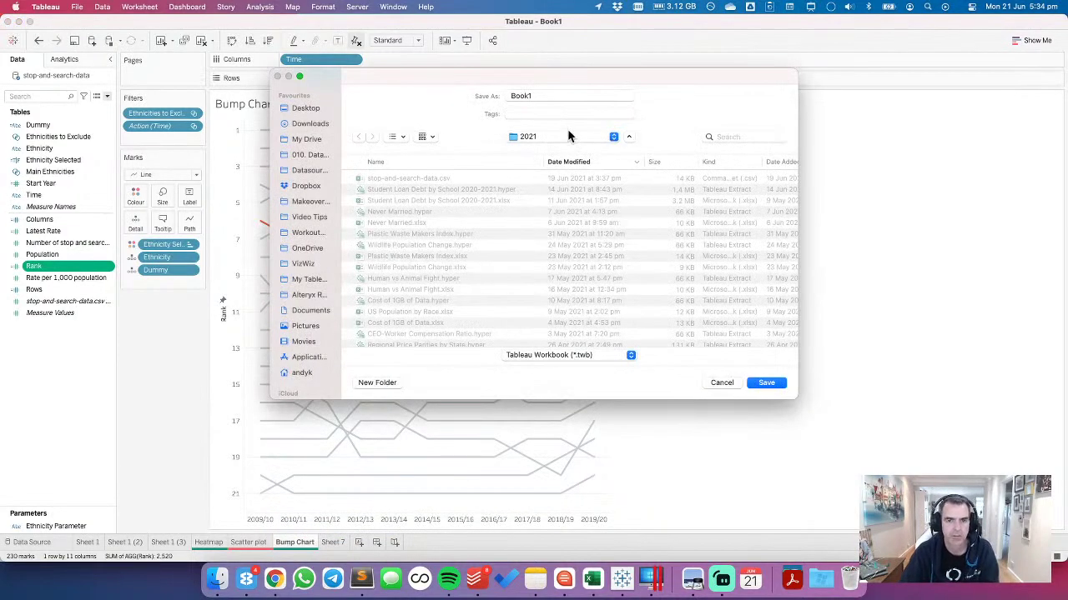
pyautogui.click(561, 137)
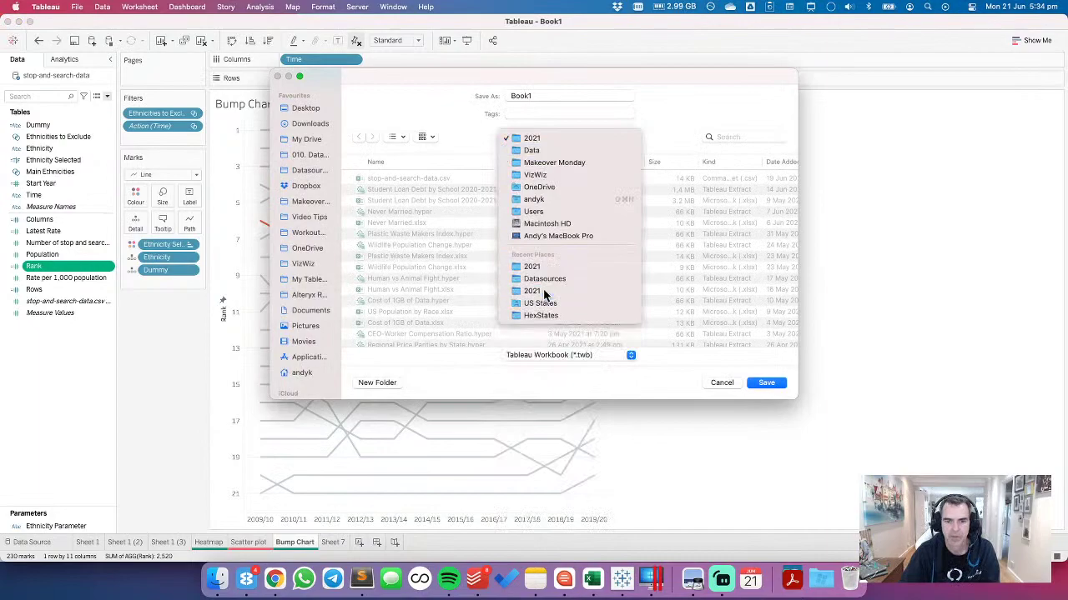
pyautogui.click(460, 200)
pyautogui.press('super+v')
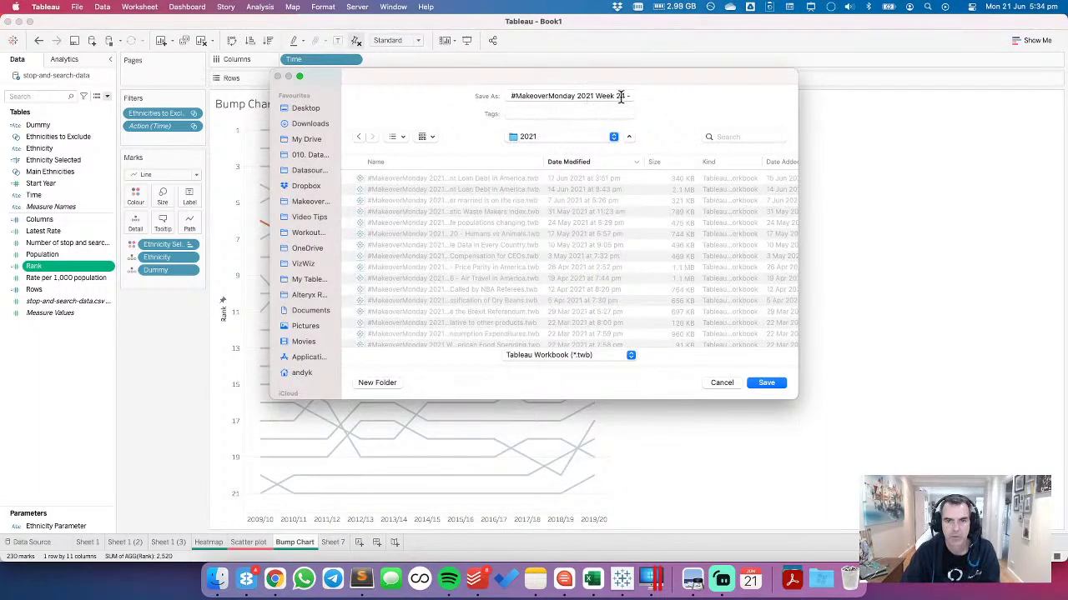
pyautogui.moveTo(621, 97); pyautogui.dragTo(722, 102)
pyautogui.write('5 - ')
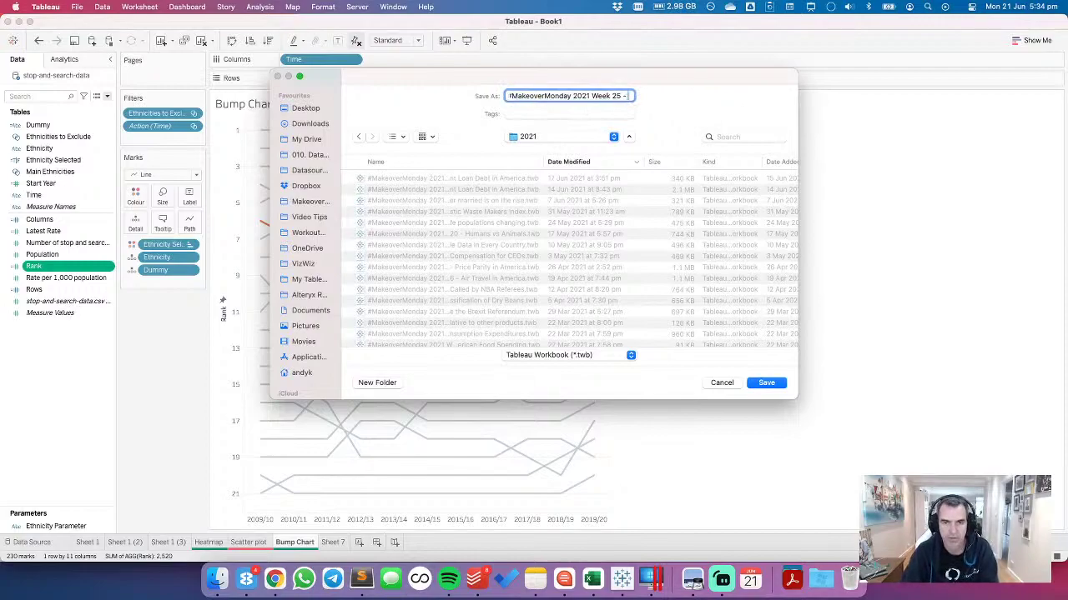
pyautogui.write('S')
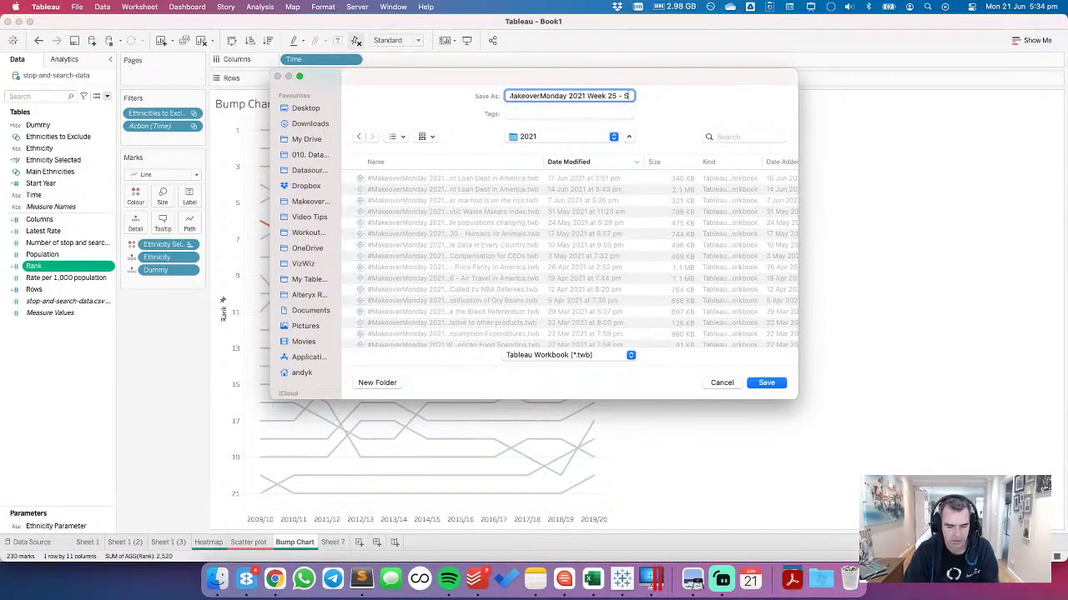
pyautogui.write('top and S')
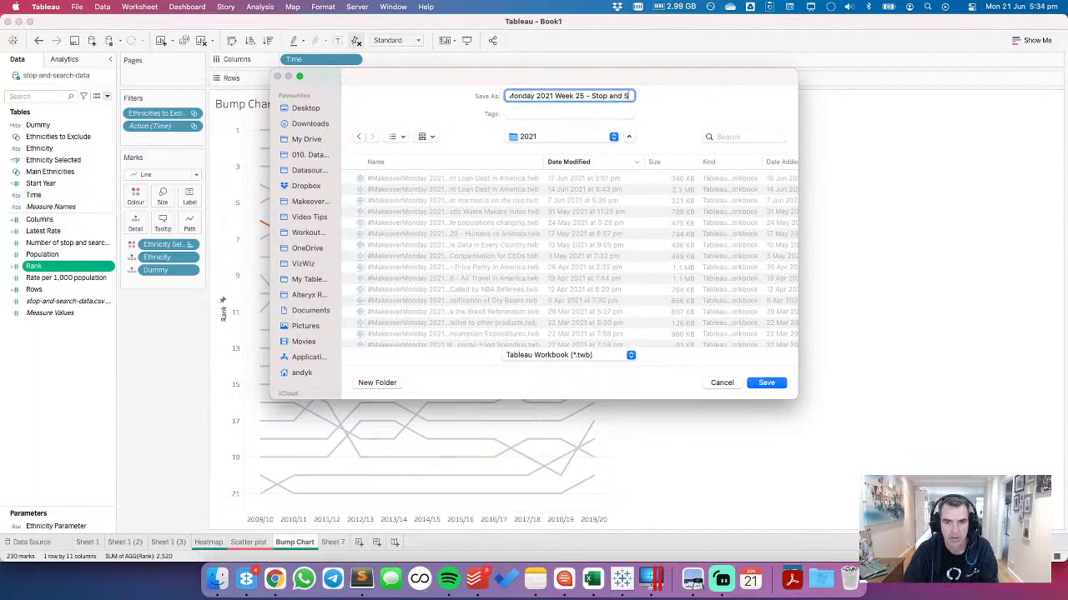
pyautogui.write('earch in the')
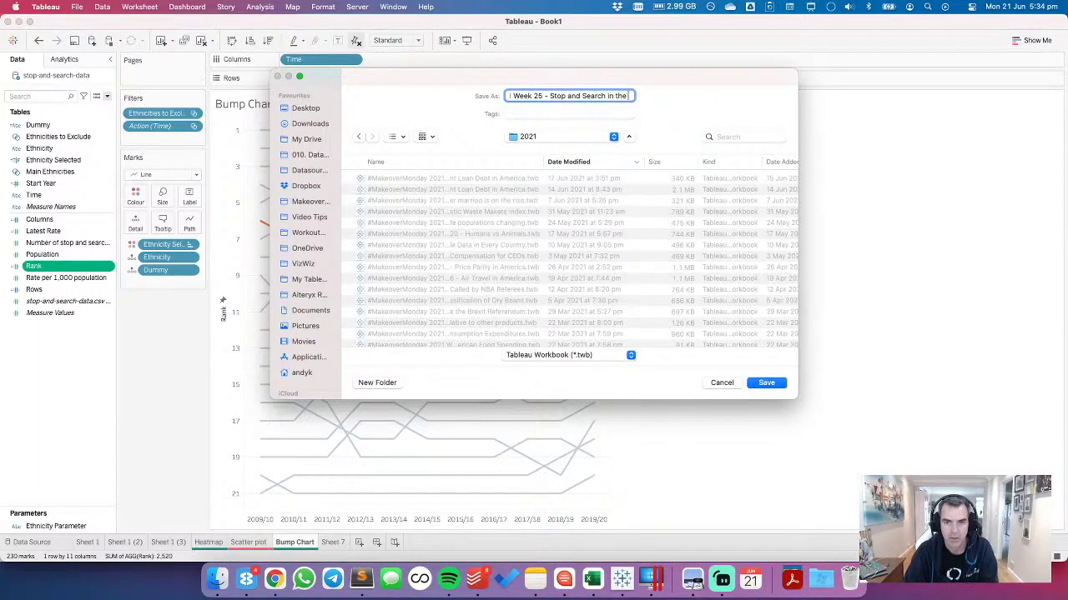
pyautogui.press('BackSpace')
pyautogui.press('BackSpace')
pyautogui.press('BackSpace')
pyautogui.write('En')
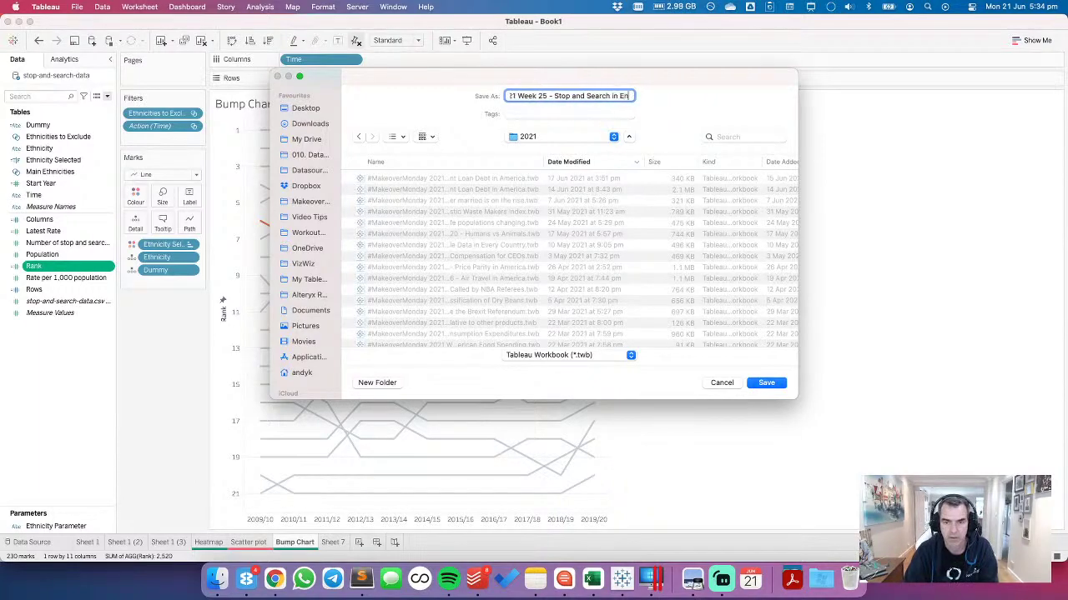
pyautogui.write('gland &')
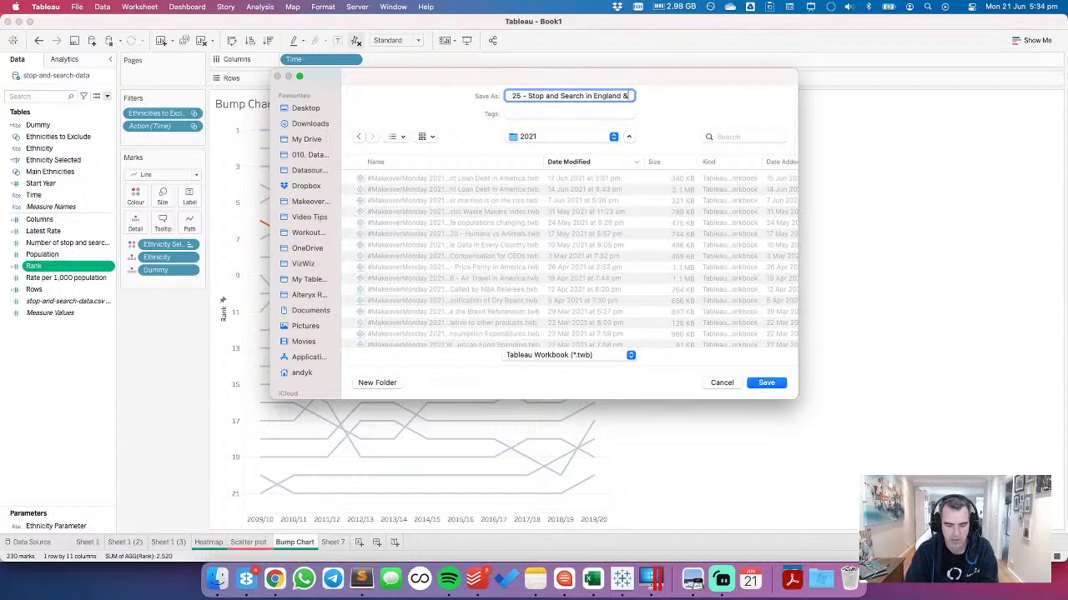
pyautogui.write(' Wales')
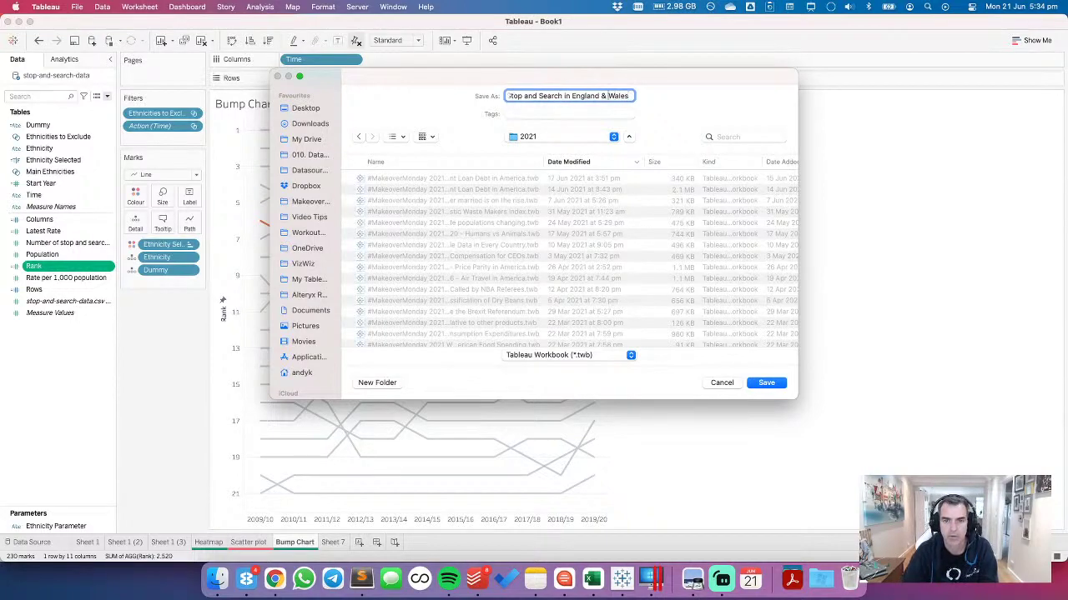
pyautogui.press('BackSpace')
pyautogui.write('and')
pyautogui.click(764, 382)
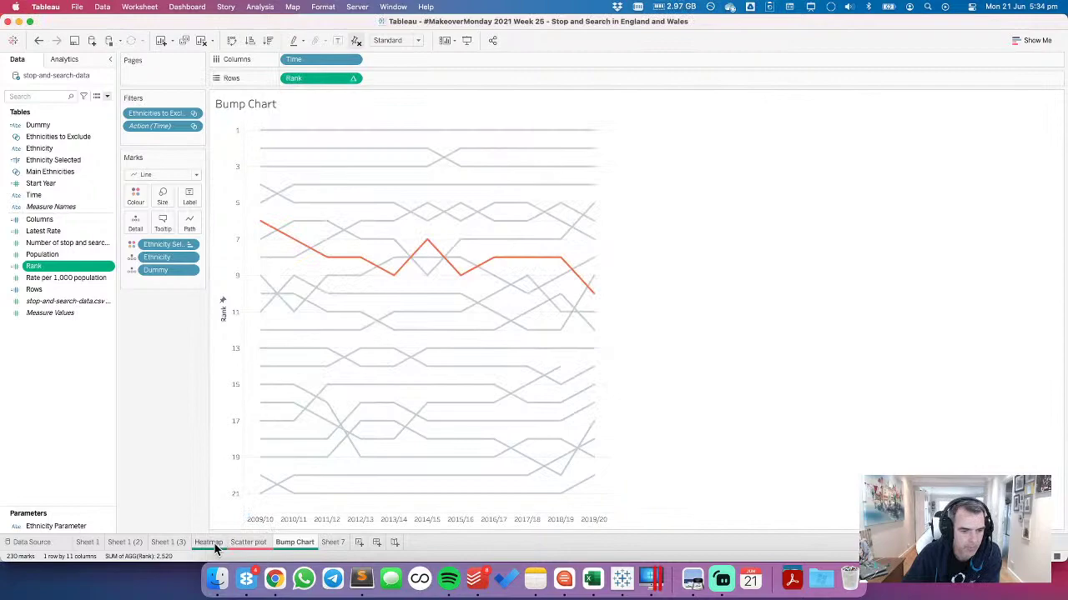
# Step: Duplicate the Bump Chart sheet, replace Rank with Rate per 1,000 population on Rows, and compare the two charts
pyautogui.rightClick(299, 544)
pyautogui.click(335, 442)
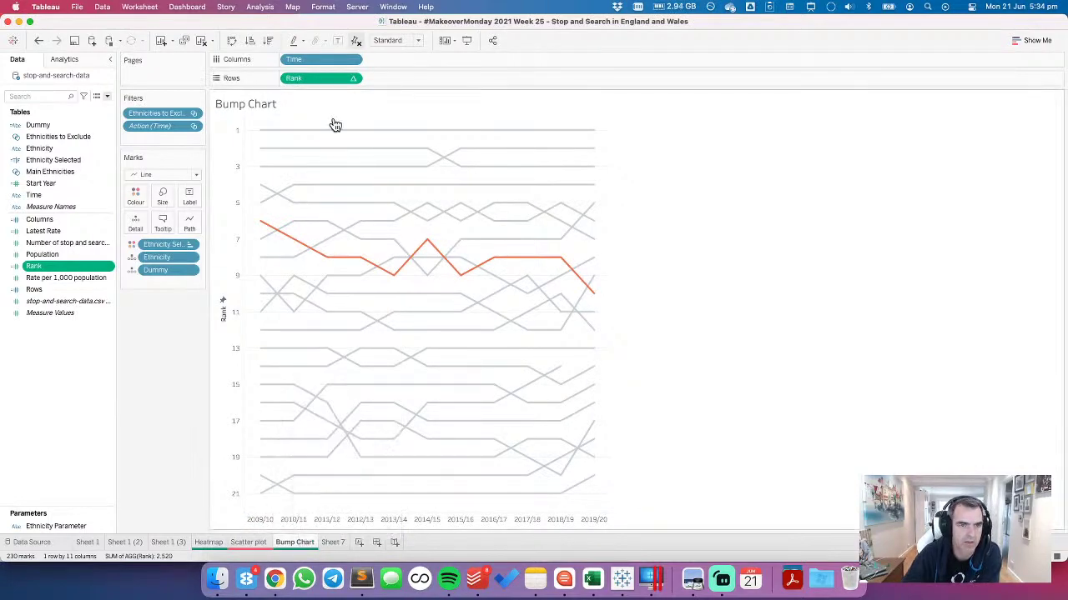
pyautogui.moveTo(84, 278); pyautogui.dragTo(317, 79)
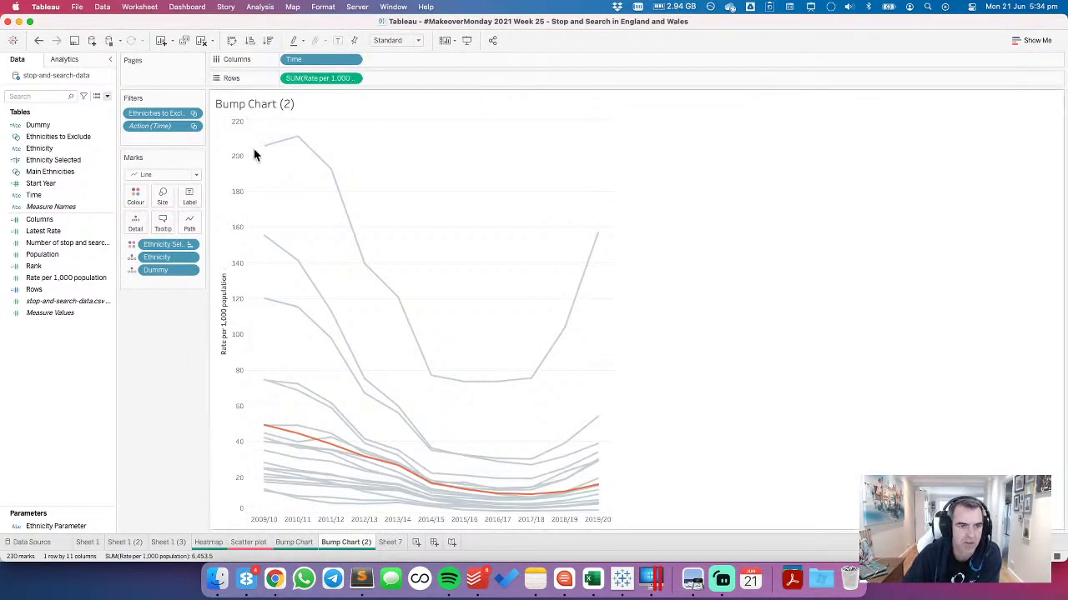
pyautogui.moveTo(266, 153)
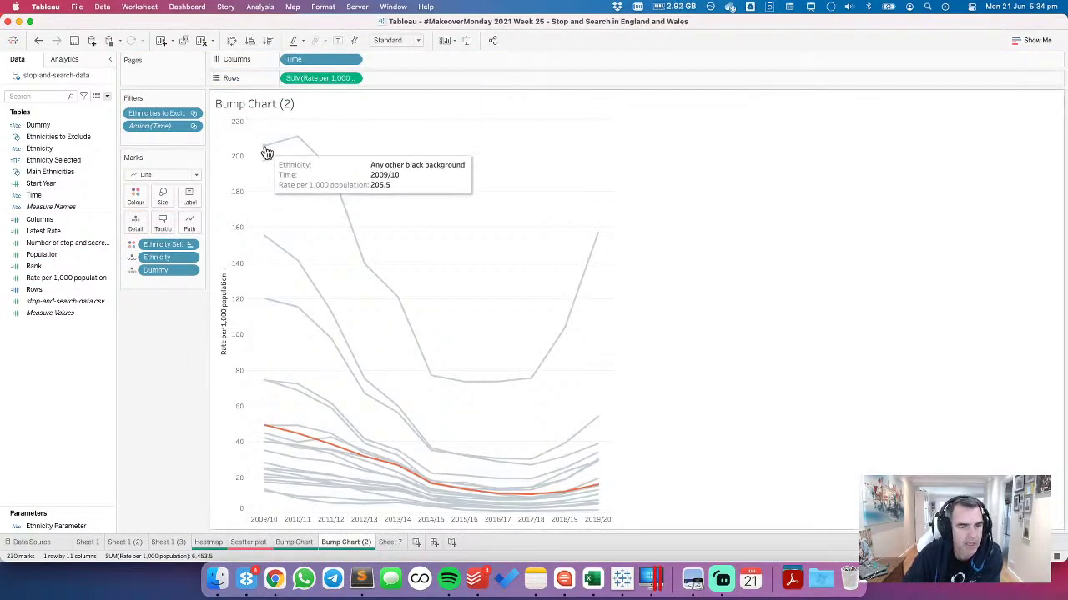
pyautogui.click(307, 542)
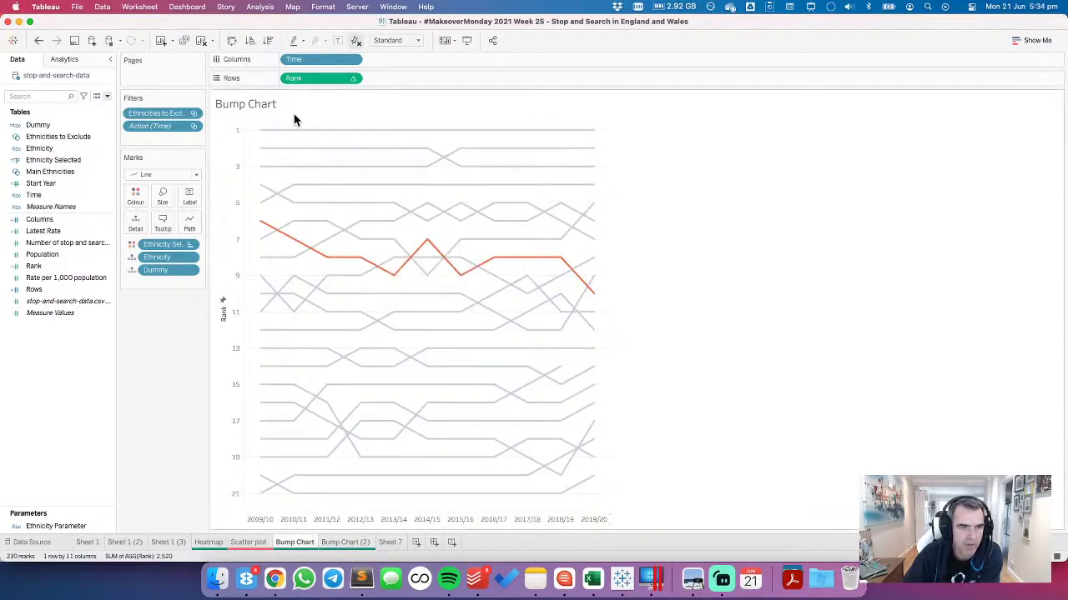
pyautogui.click(341, 543)
pyautogui.moveTo(334, 422)
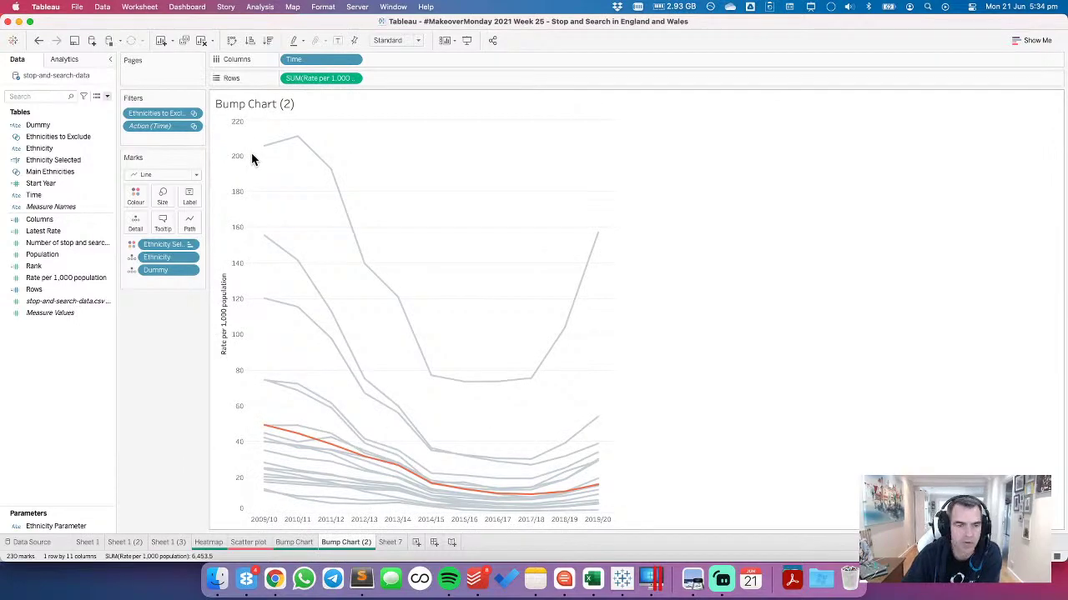
# Step: Create a calculated field named Parallel Coordinates and start its formula with SUM([Rate per 1,000 population])
pyautogui.rightClick(75, 385)
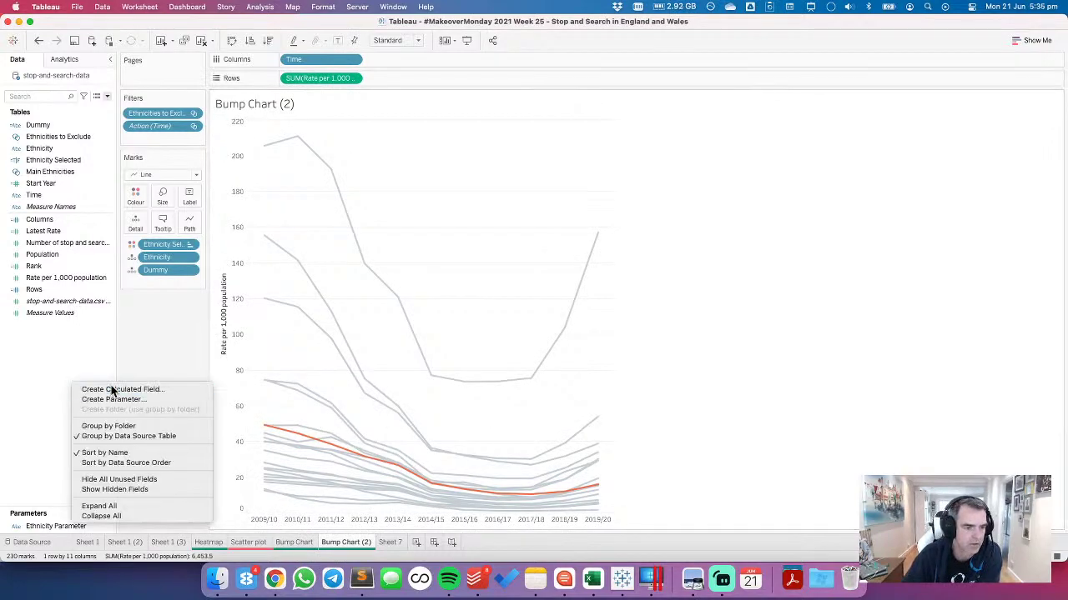
pyautogui.click(113, 389)
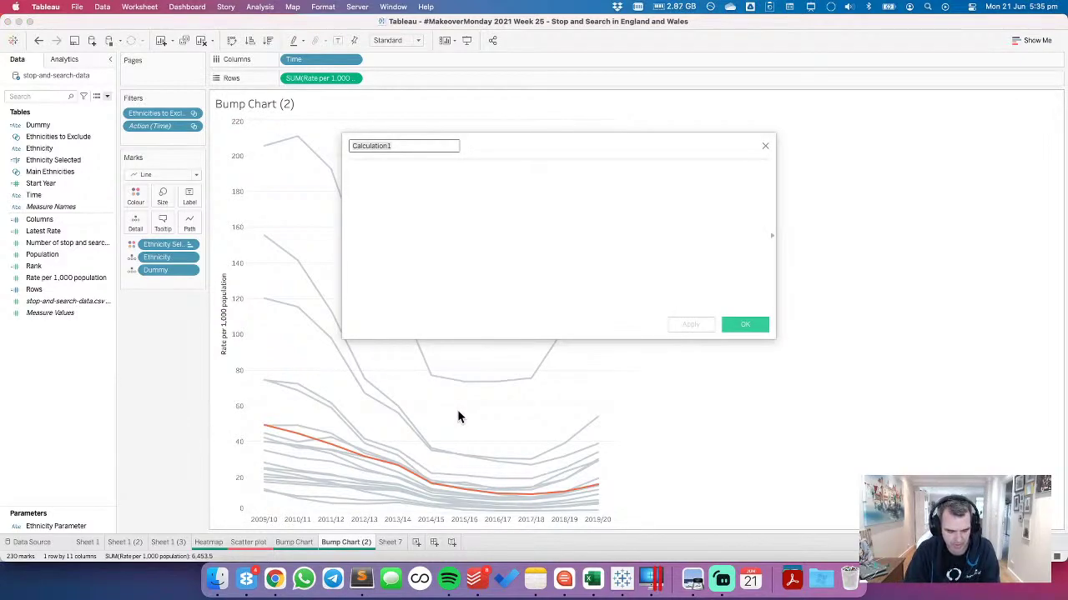
pyautogui.write('F')
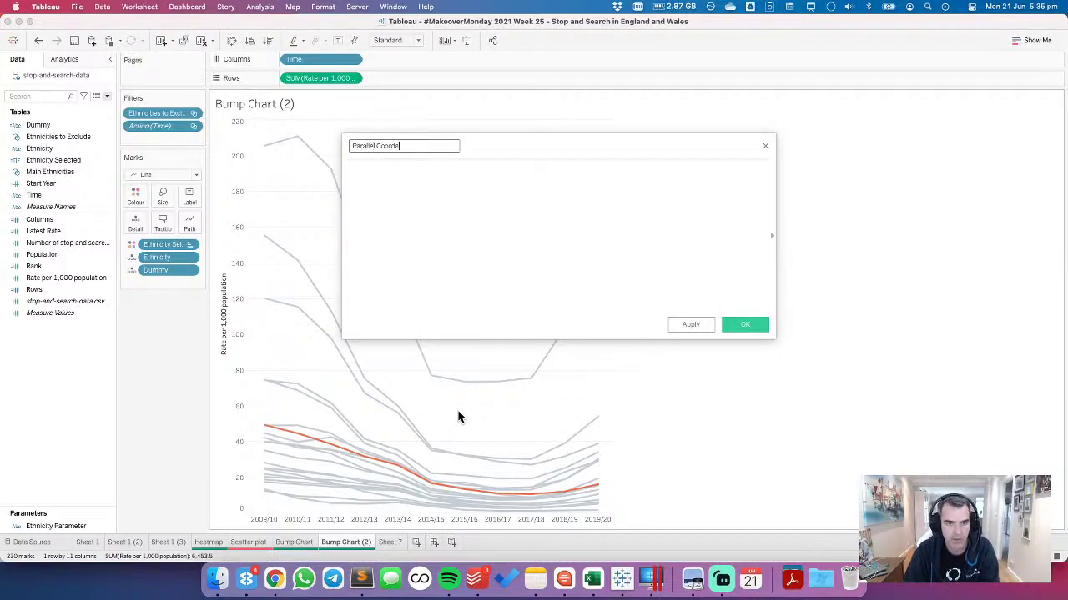
pyautogui.press('Tab')
pyautogui.moveTo(310, 77); pyautogui.dragTo(407, 194)
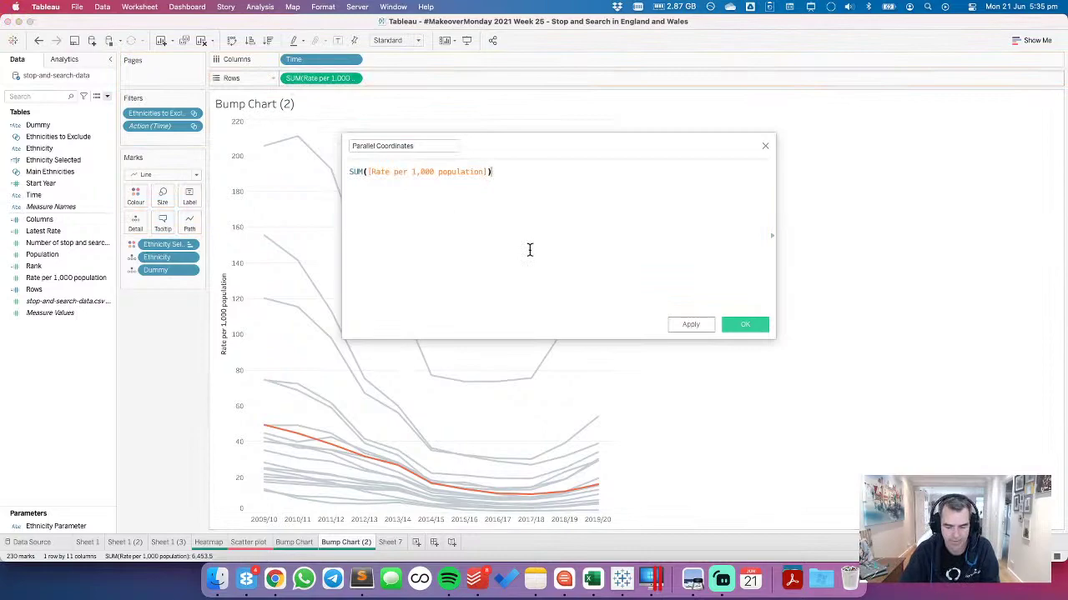
# Step: Subtract WINDOW_MIN(SUM([Rate per 1,000 population])) from the sum and enclose the whole difference in parentheses
pyautogui.write('-wind')
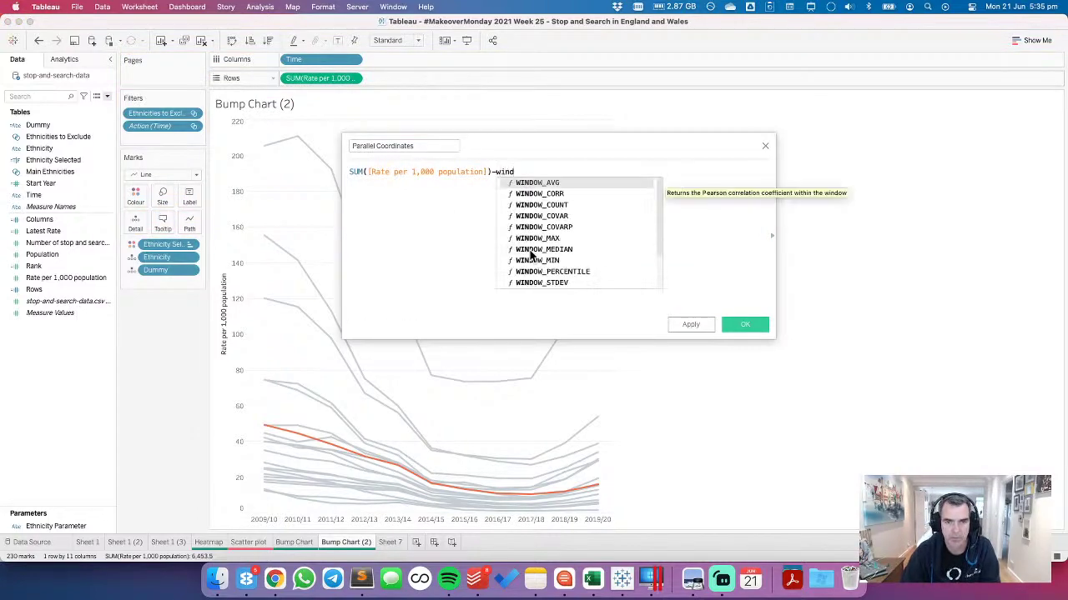
pyautogui.press('Down')
pyautogui.press('Down')
pyautogui.press('Down')
pyautogui.press('Down')
pyautogui.press('Down')
pyautogui.press('Down')
pyautogui.press('Down')
pyautogui.press('Return')
pyautogui.moveTo(338, 85); pyautogui.dragTo(555, 192)
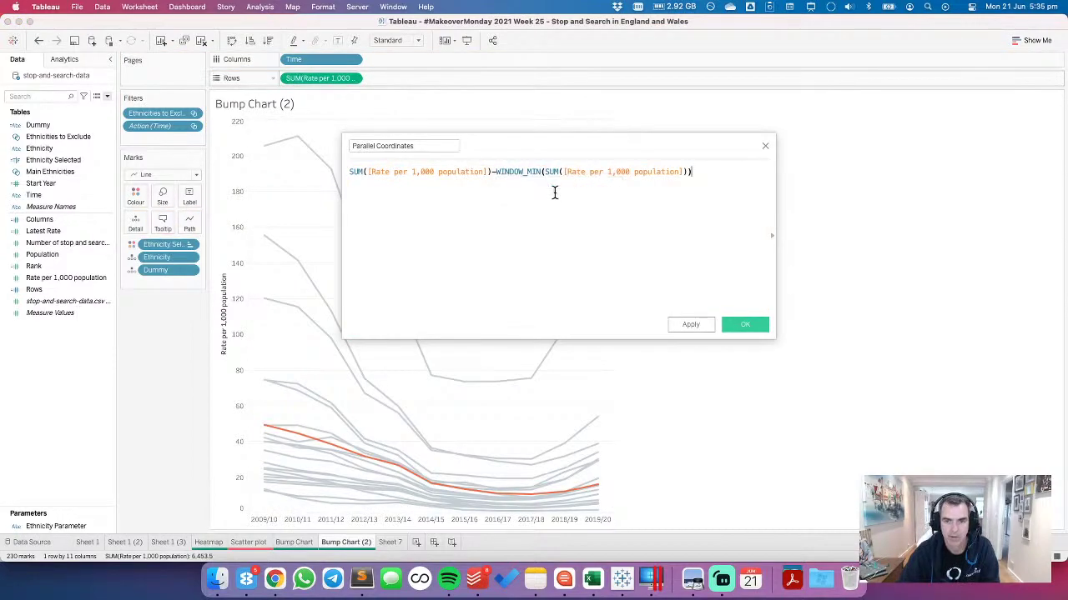
pyautogui.write(')')
pyautogui.press('super+Left')
pyautogui.write('(')
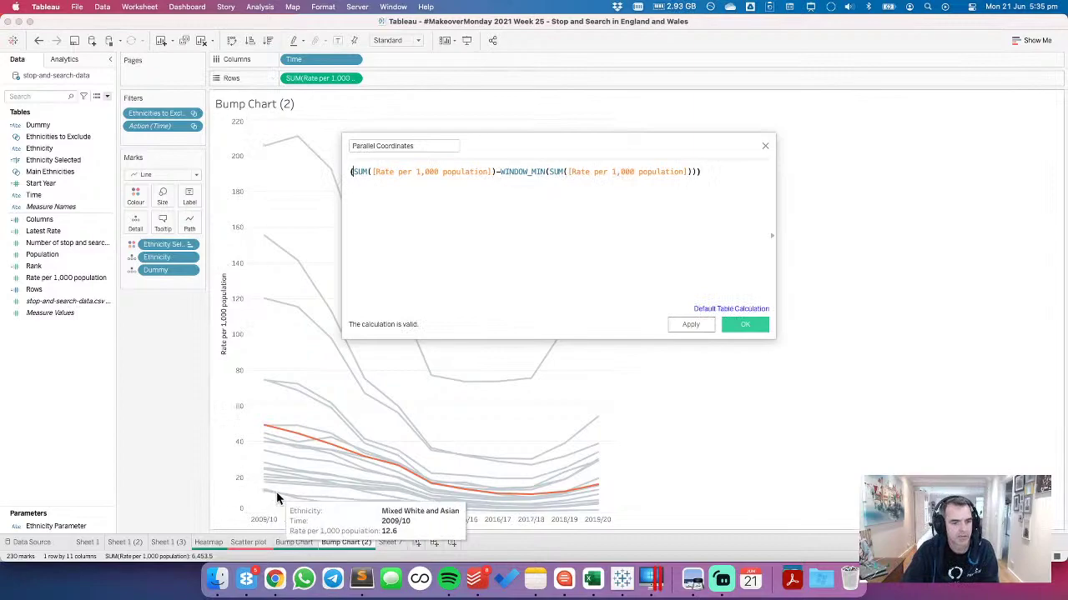
# Step: Add a division below the formula and open its parenthesised denominator with WINDOW_MAX(SUM([Rate per 1,000 population]))
pyautogui.click(734, 228)
pyautogui.press('Return')
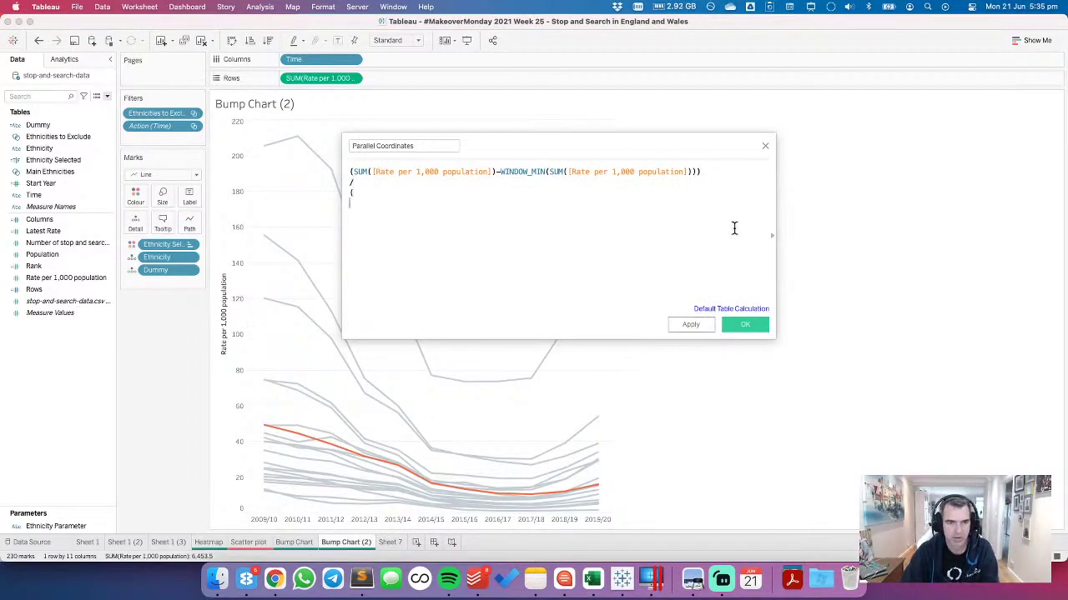
pyautogui.write('win')
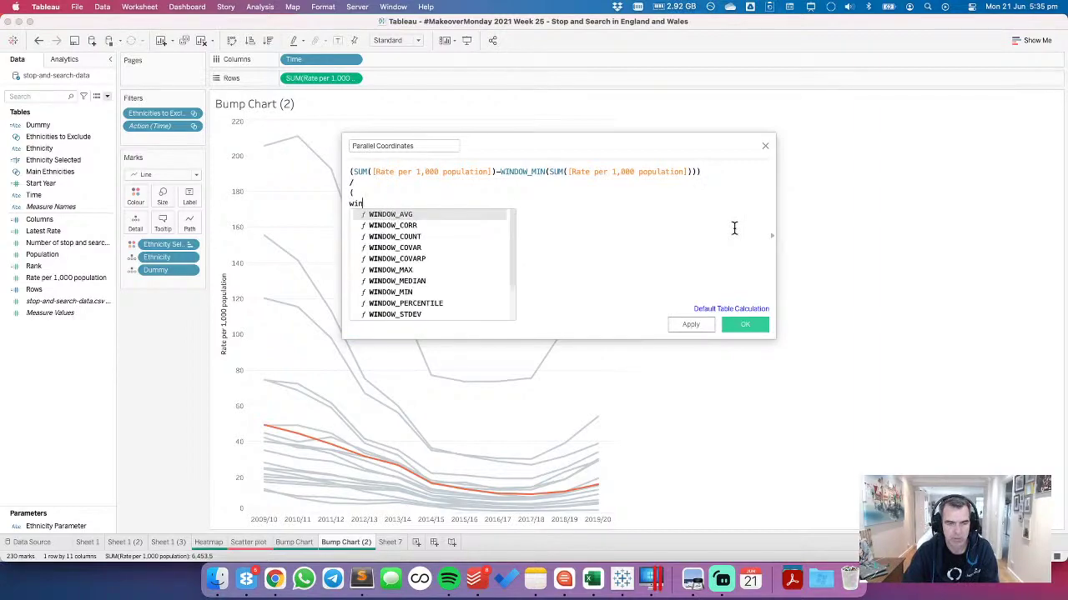
pyautogui.press('Down')
pyautogui.press('Down')
pyautogui.press('Down')
pyautogui.press('Down')
pyautogui.press('Down')
pyautogui.press('Return')
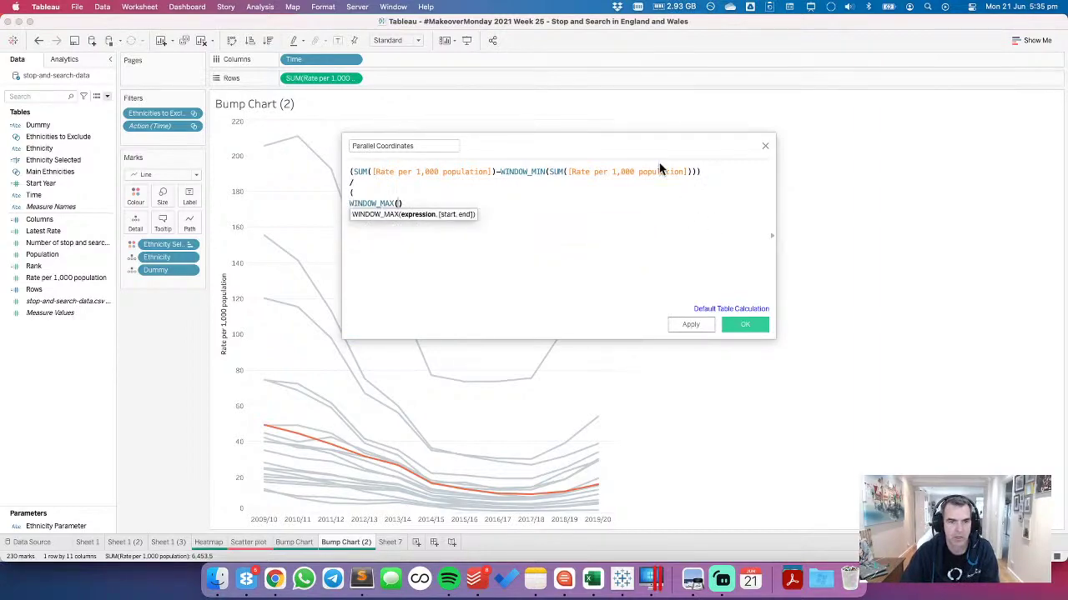
pyautogui.moveTo(341, 84); pyautogui.dragTo(400, 208)
# Step: Subtract WINDOW_MIN(SUM([Rate per 1,000 population])) from the WINDOW_MAX term in the denominator
pyautogui.write('- woindnd')
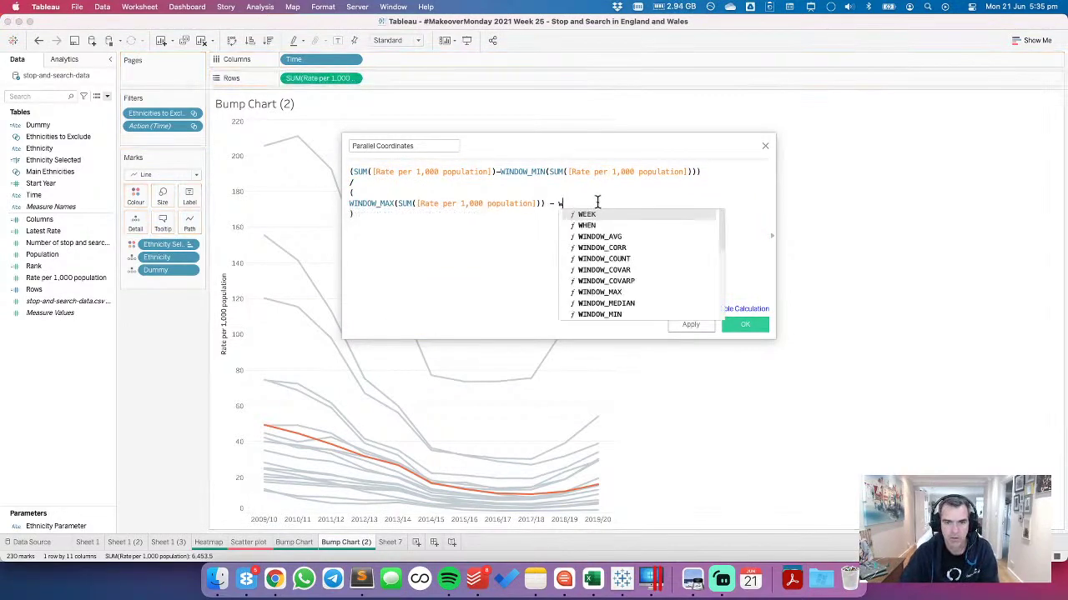
pyautogui.press('BackSpace')
pyautogui.press('BackSpace')
pyautogui.write('id')
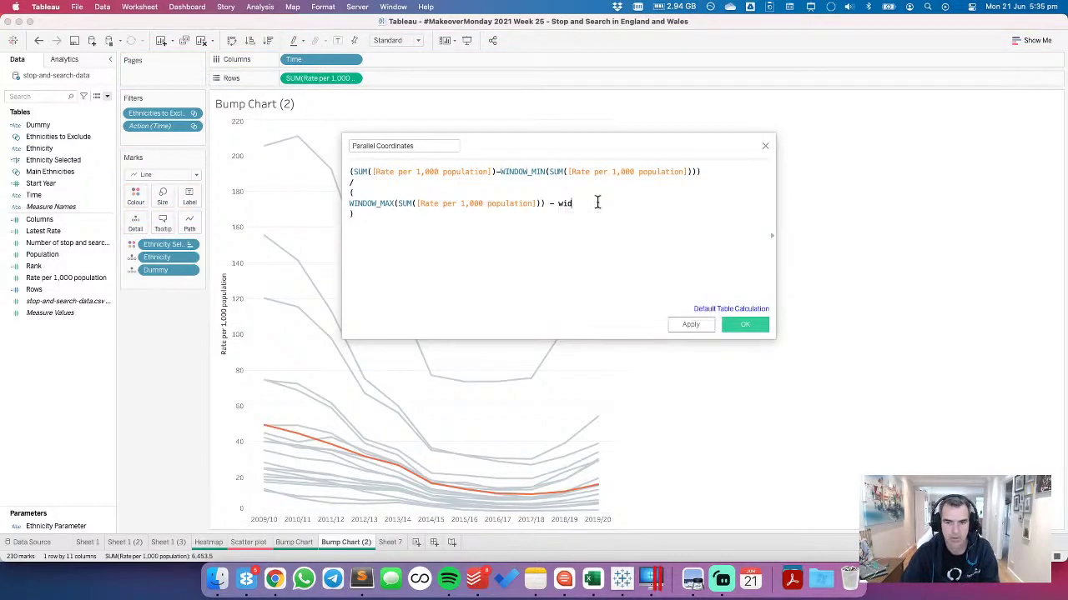
pyautogui.press('BackSpace')
pyautogui.write('nd')
pyautogui.scroll(-2, 603, 238)
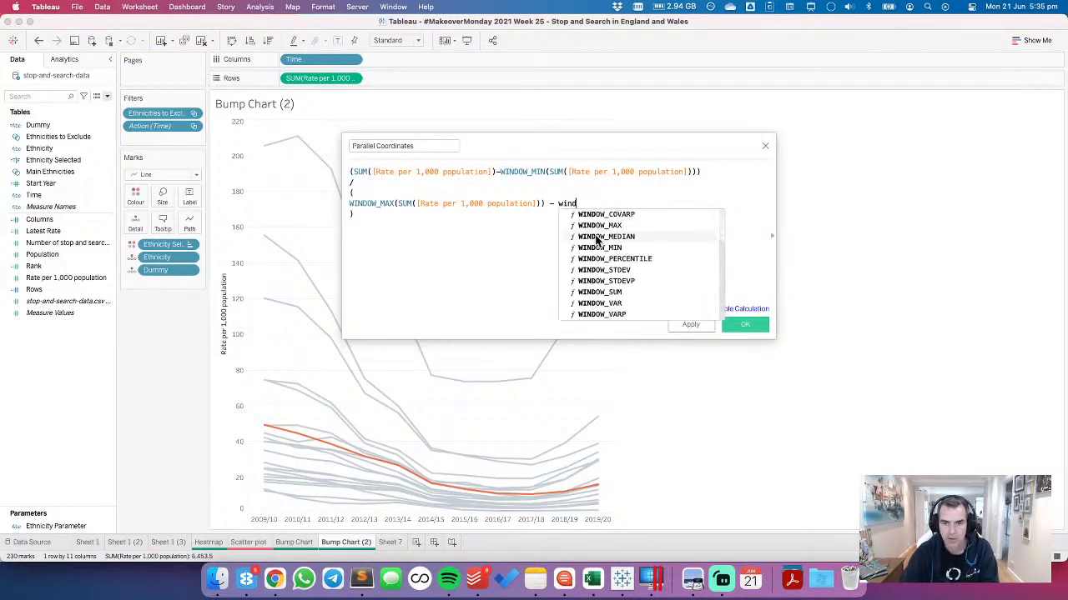
pyautogui.doubleClick(604, 247)
pyautogui.moveTo(316, 76); pyautogui.dragTo(607, 214)
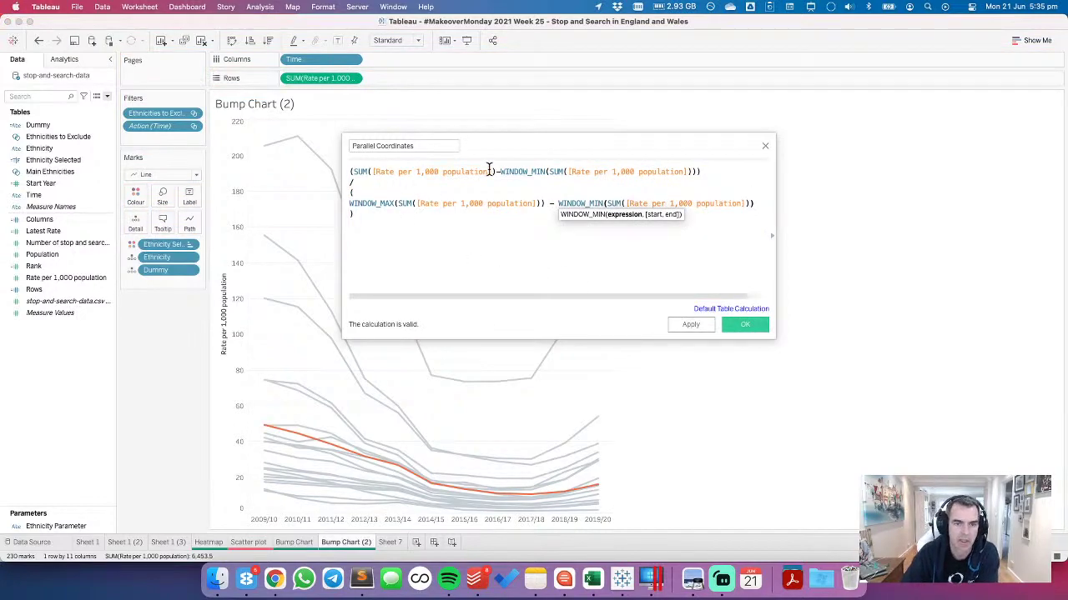
# Step: Put the numerator's opening and closing parentheses on separate lines to match the denominator's layout
pyautogui.click(353, 171)
pyautogui.write('(')
pyautogui.press('Return')
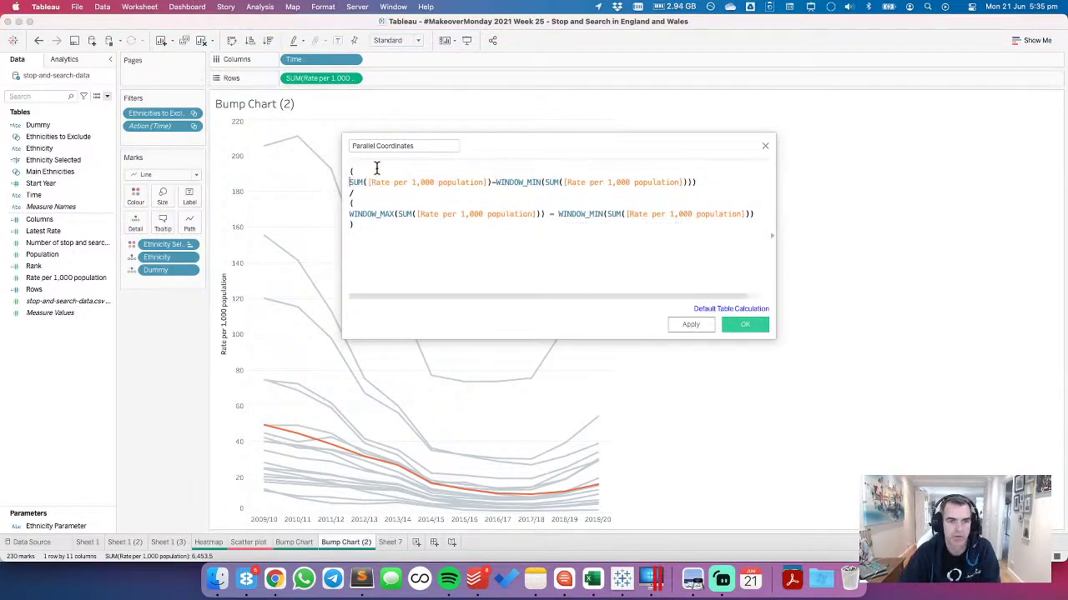
pyautogui.click(690, 182)
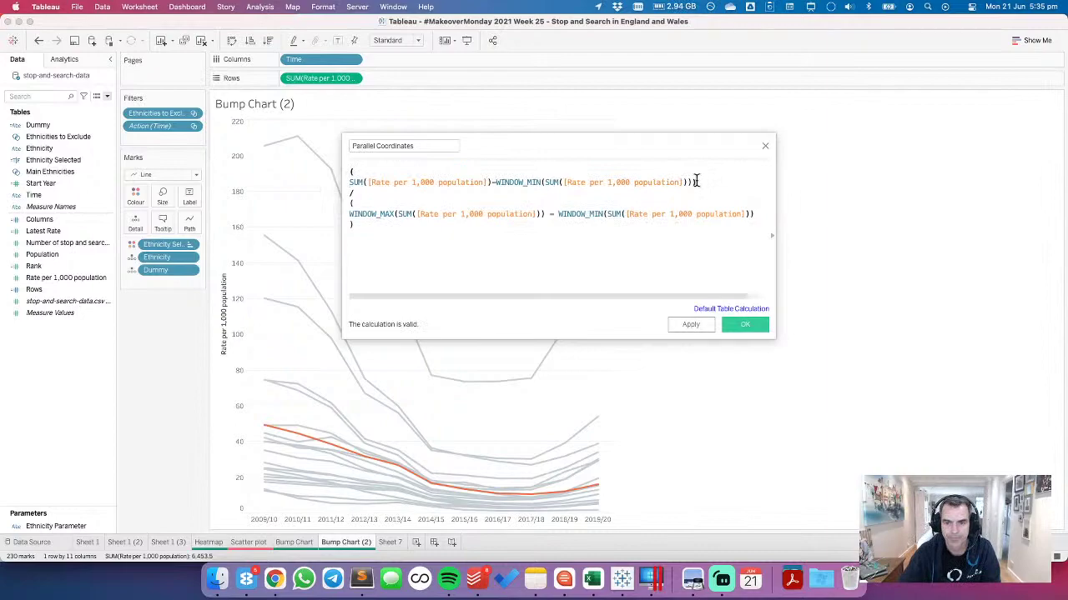
pyautogui.press('Return')
pyautogui.write(')')
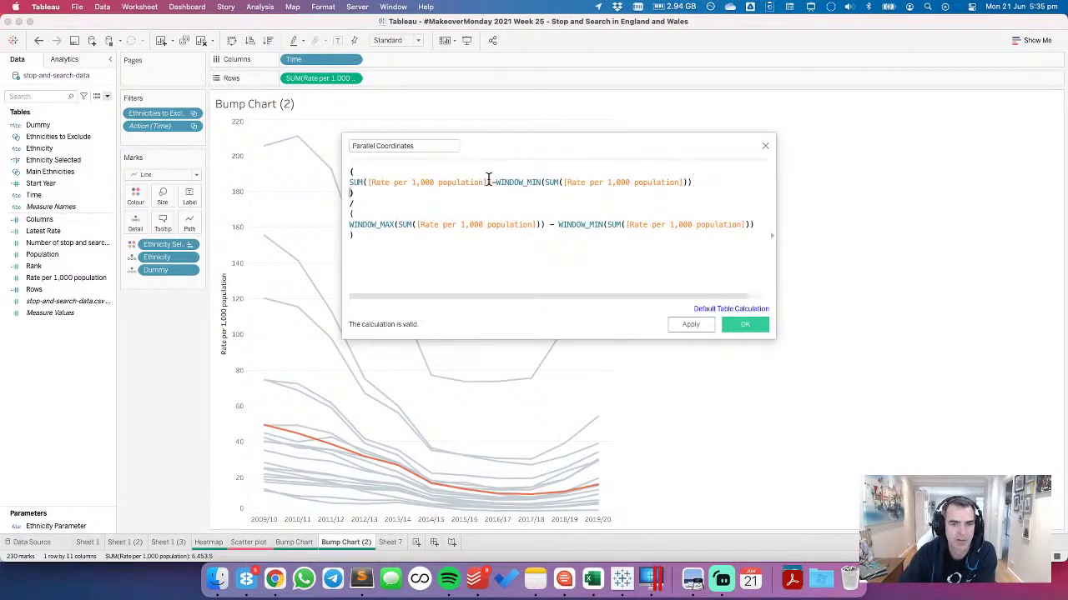
# Step: Review the formula's numerator and denominator against the line chart, and save the Parallel Coordinates calculated field
pyautogui.moveTo(492, 182); pyautogui.dragTo(350, 182)
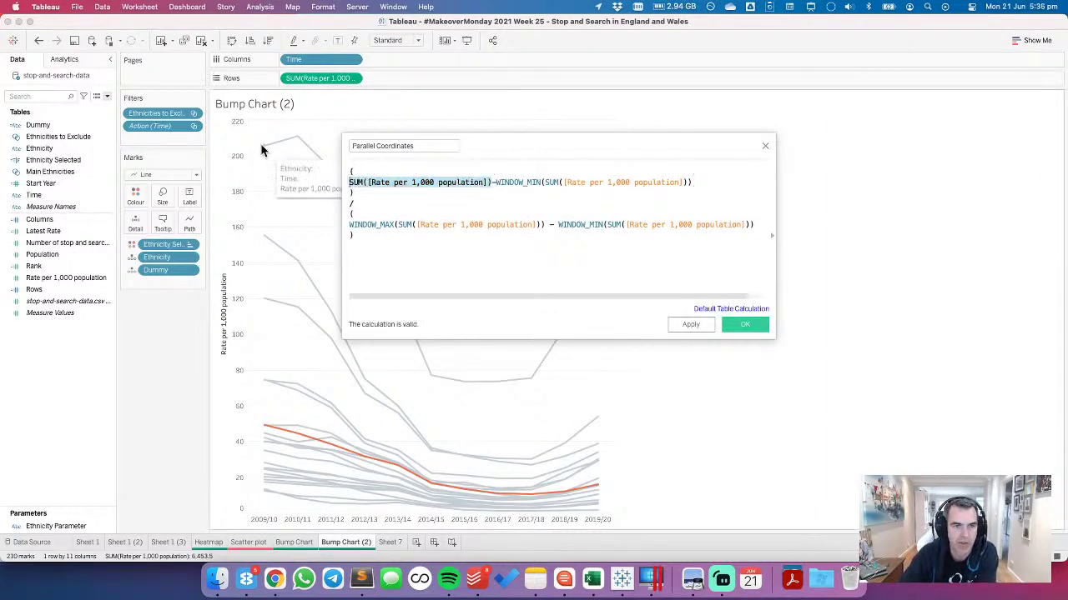
pyautogui.moveTo(519, 143); pyautogui.dragTo(659, 90)
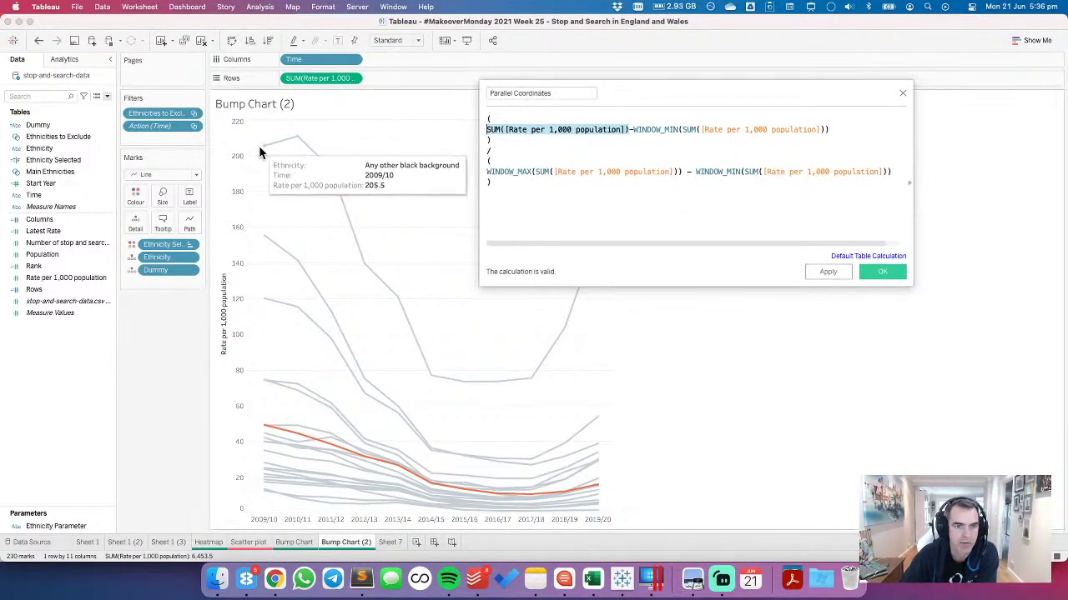
pyautogui.click(688, 148)
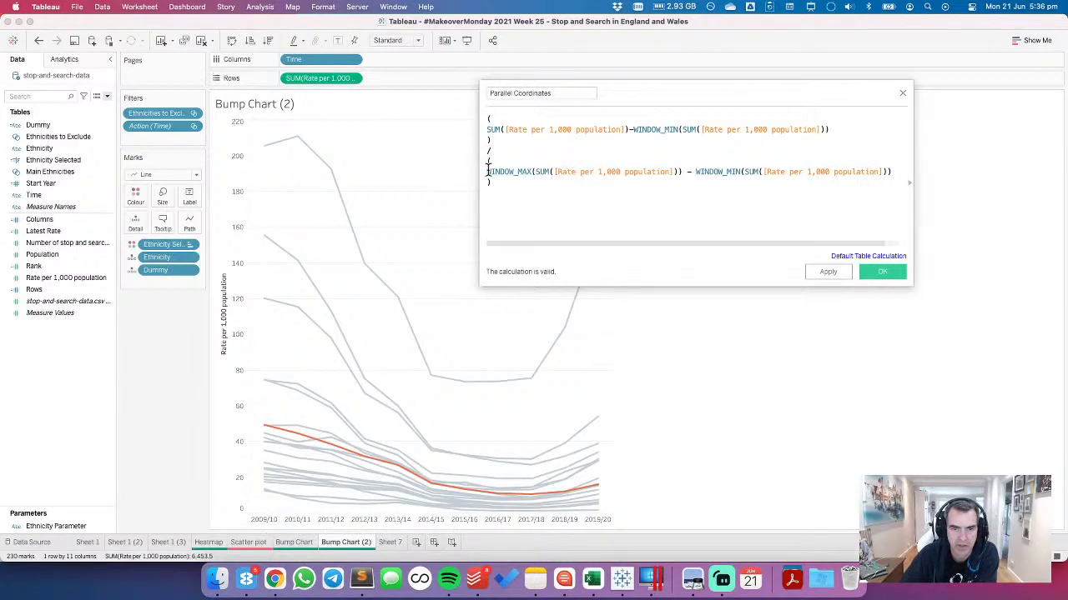
pyautogui.moveTo(487, 171); pyautogui.dragTo(889, 174)
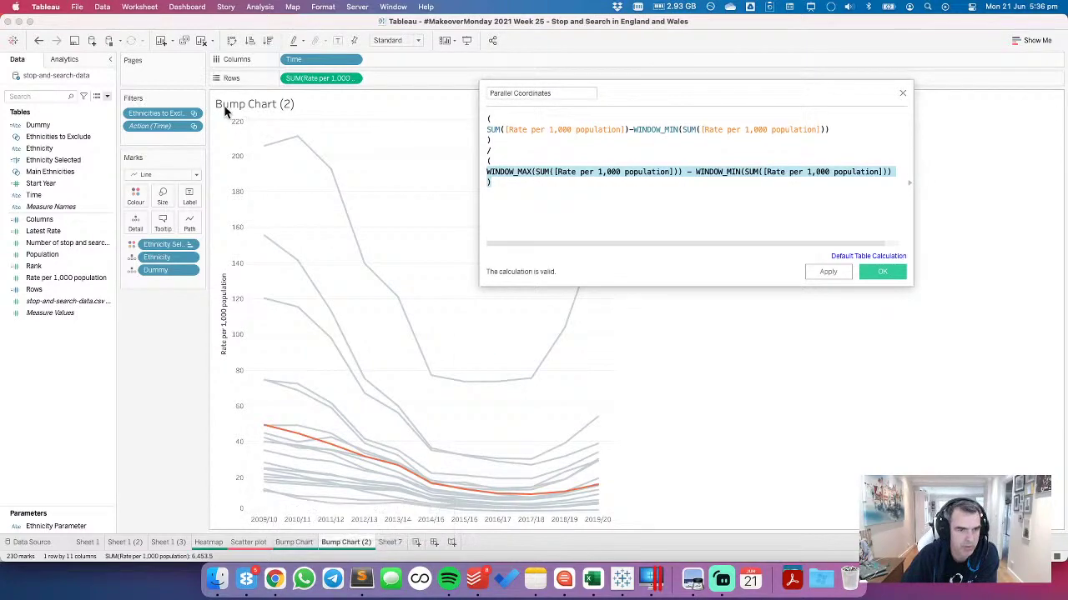
pyautogui.click(879, 272)
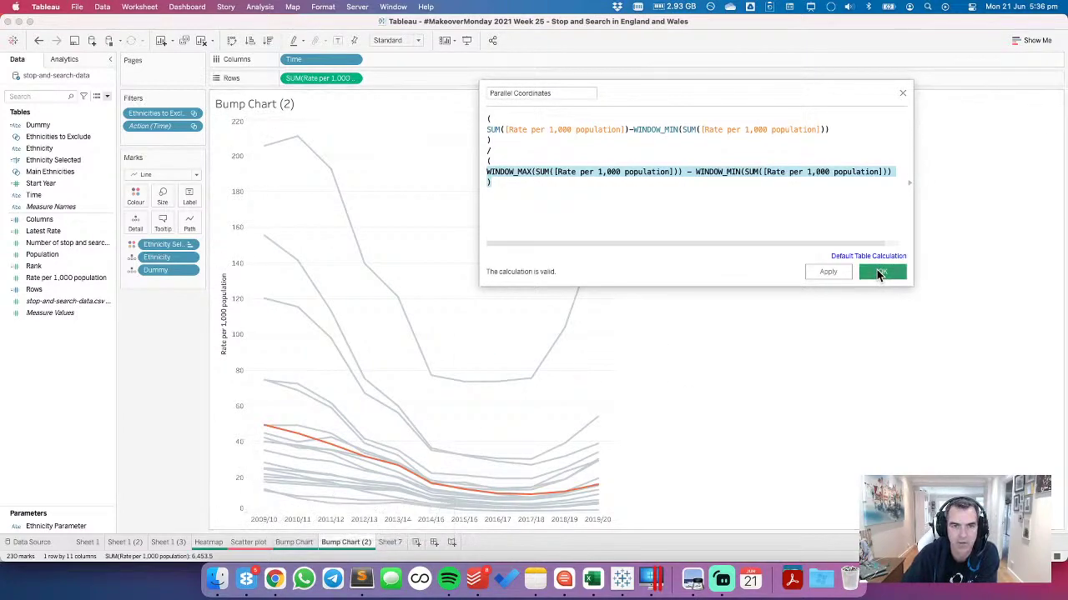
# Step: Move SUM(Rate per 1,000 population) from Rows to Detail and place Parallel Coordinates on Rows
pyautogui.moveTo(310, 92); pyautogui.dragTo(133, 223)
pyautogui.moveTo(56, 254); pyautogui.dragTo(317, 78)
# Step: Set the Parallel Coordinates table calculation to compute using only the specific dimensions Ethnicity and Ethnicity Selected
pyautogui.click(352, 78)
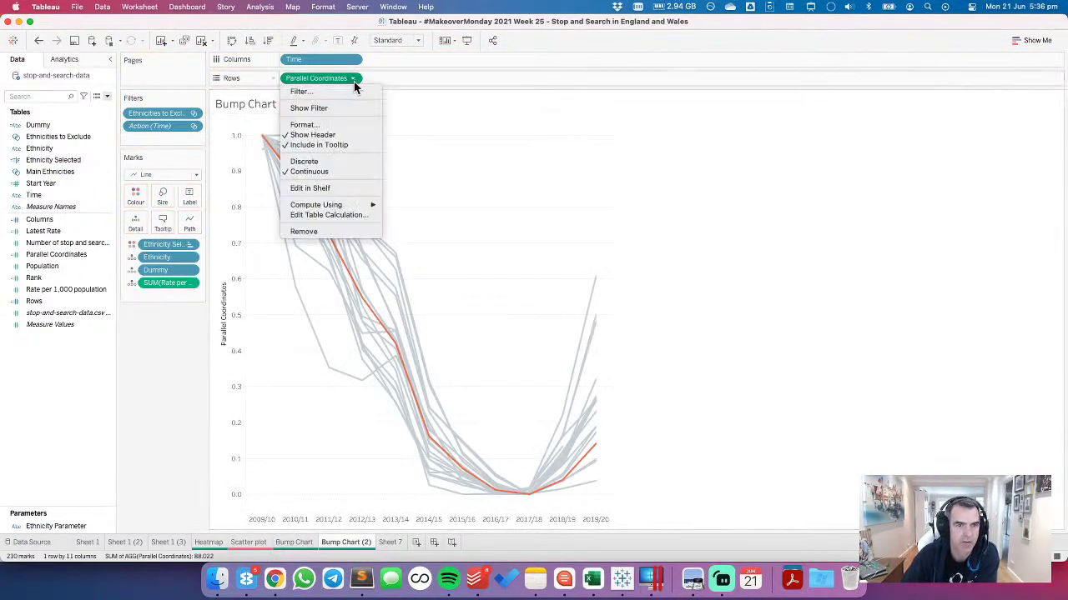
pyautogui.click(336, 215)
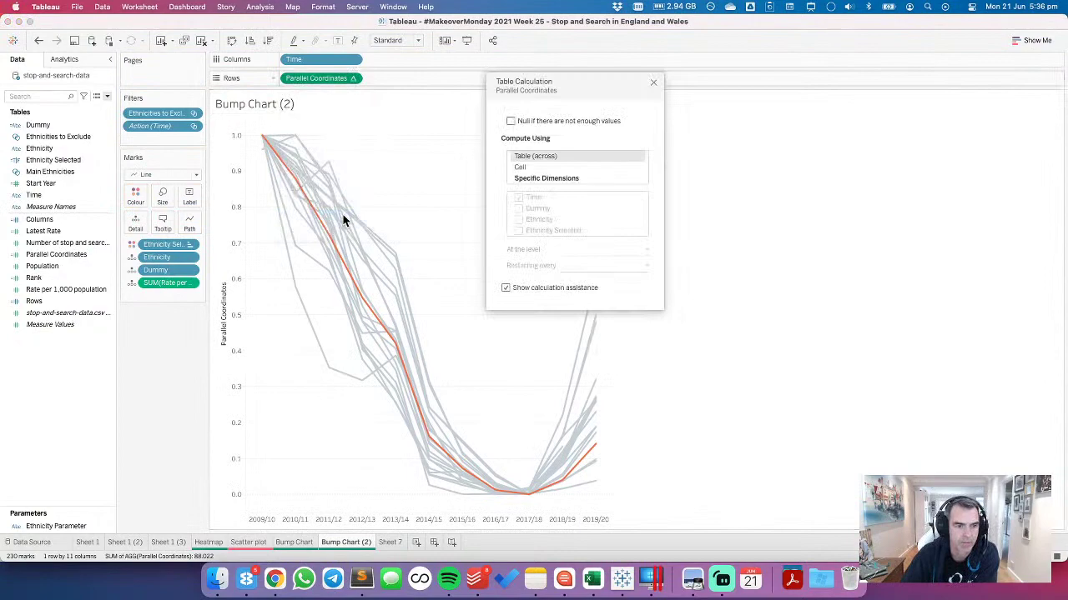
pyautogui.click(519, 197)
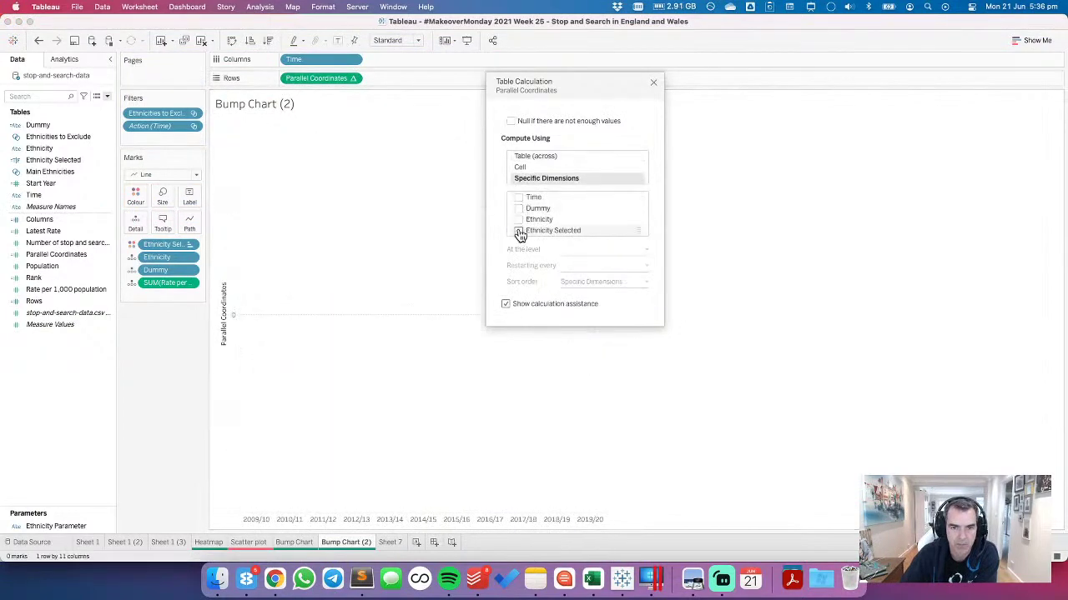
pyautogui.click(519, 219)
pyautogui.click(519, 231)
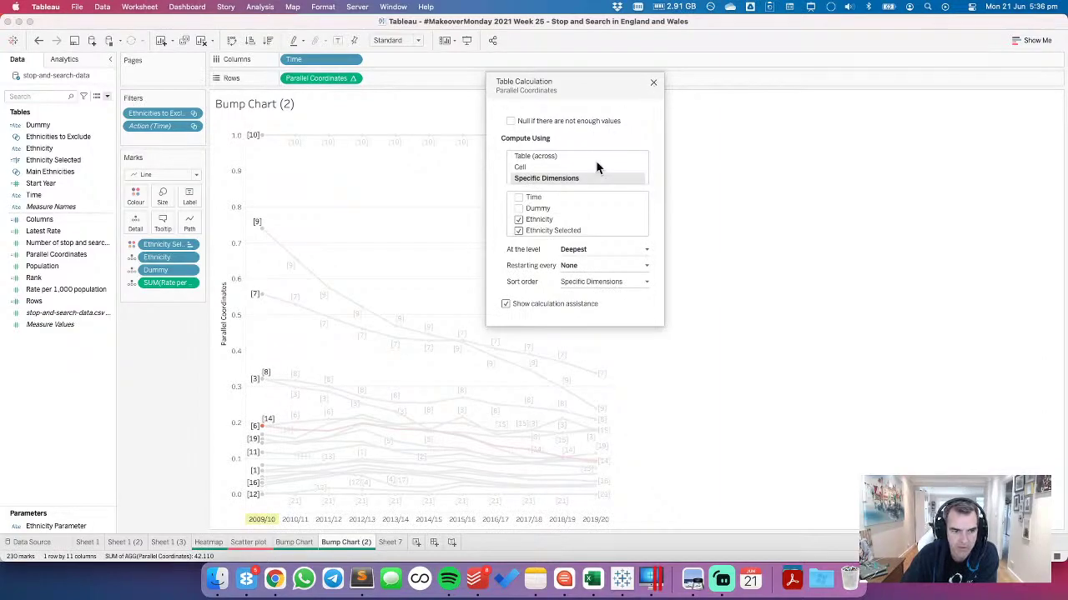
pyautogui.click(428, 281)
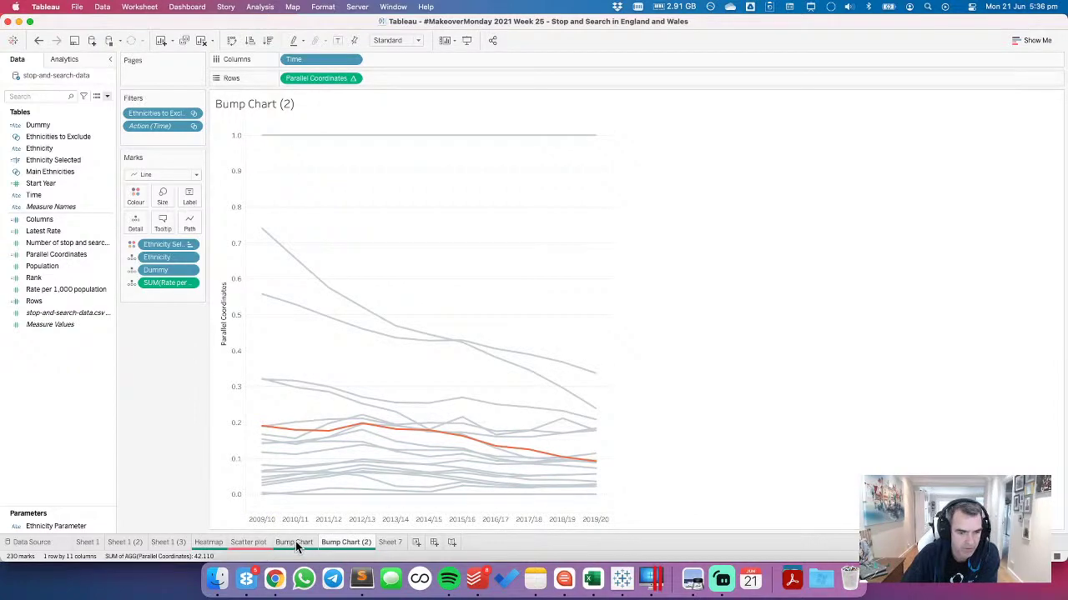
# Step: Replace the Ethnicities to Exclude filter on Bump Chart (2) with the Main Ethnicities set
pyautogui.moveTo(300, 540)
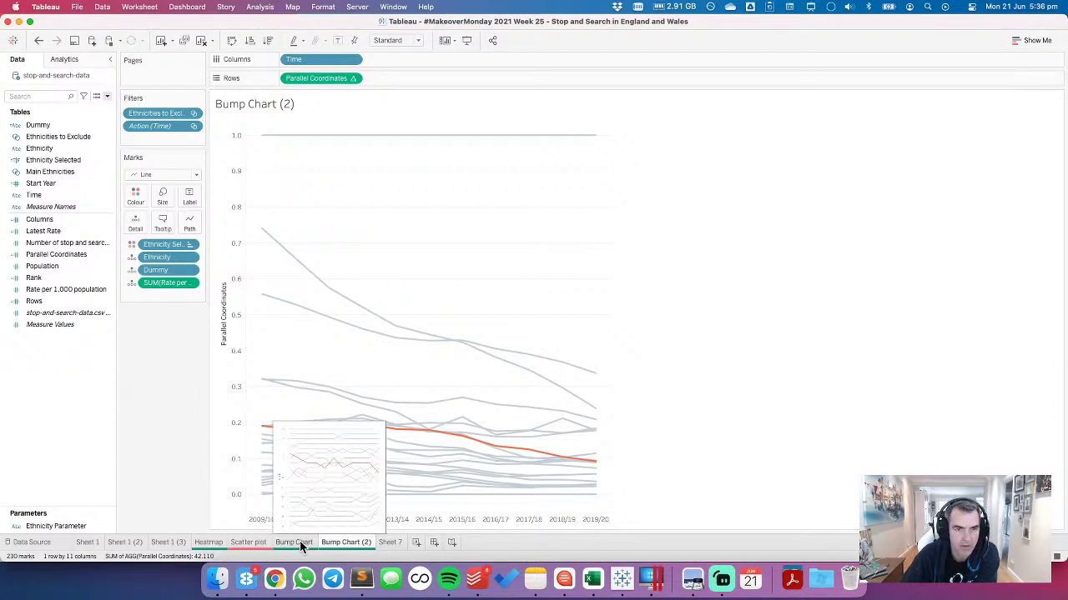
pyautogui.moveTo(592, 143)
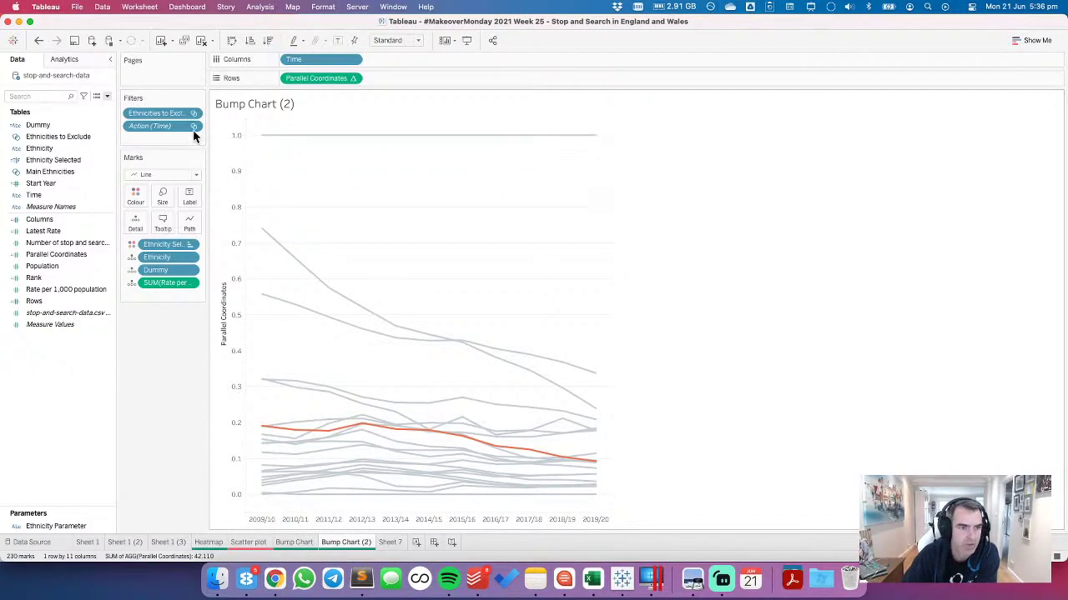
pyautogui.moveTo(48, 165); pyautogui.dragTo(152, 114)
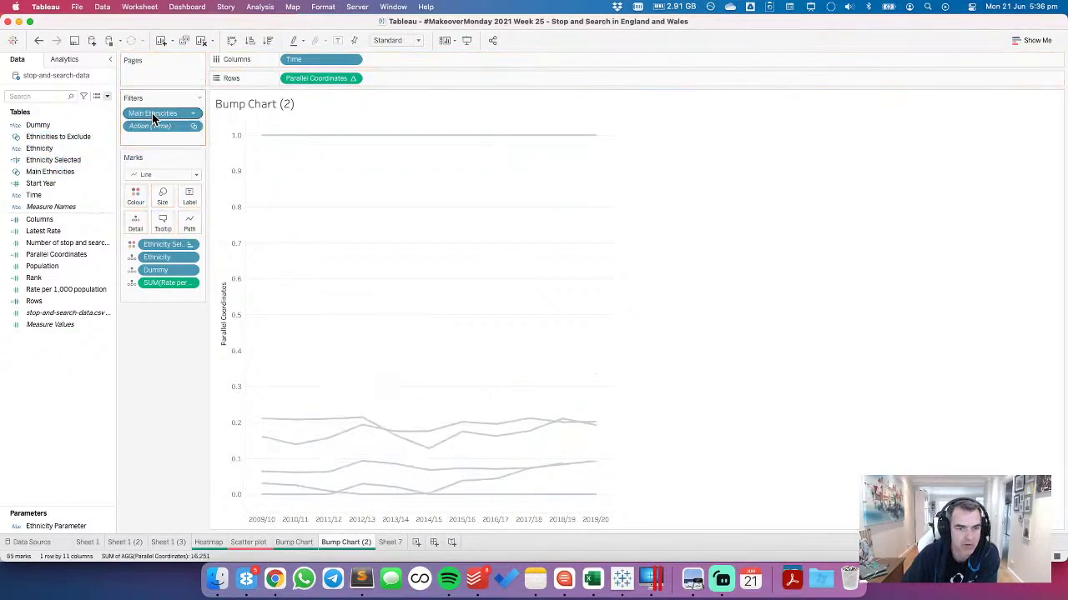
# Step: Check the Bump Chart sheet and undo the filter change triggered by selecting the 2009/10 mark
pyautogui.moveTo(263, 141)
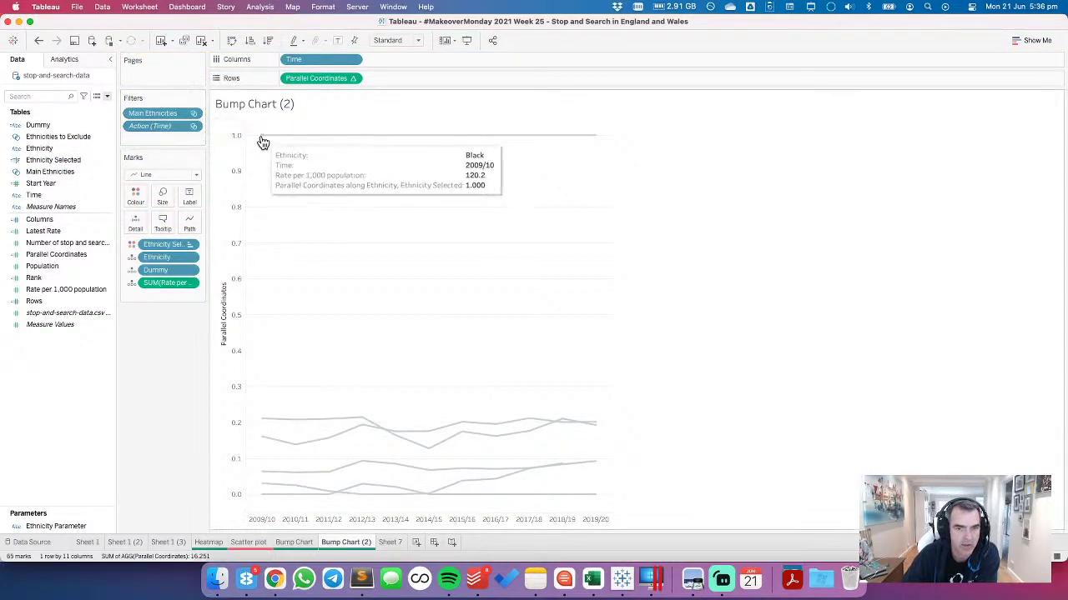
pyautogui.hotkey('ctrl', 'shift', 'Tab')
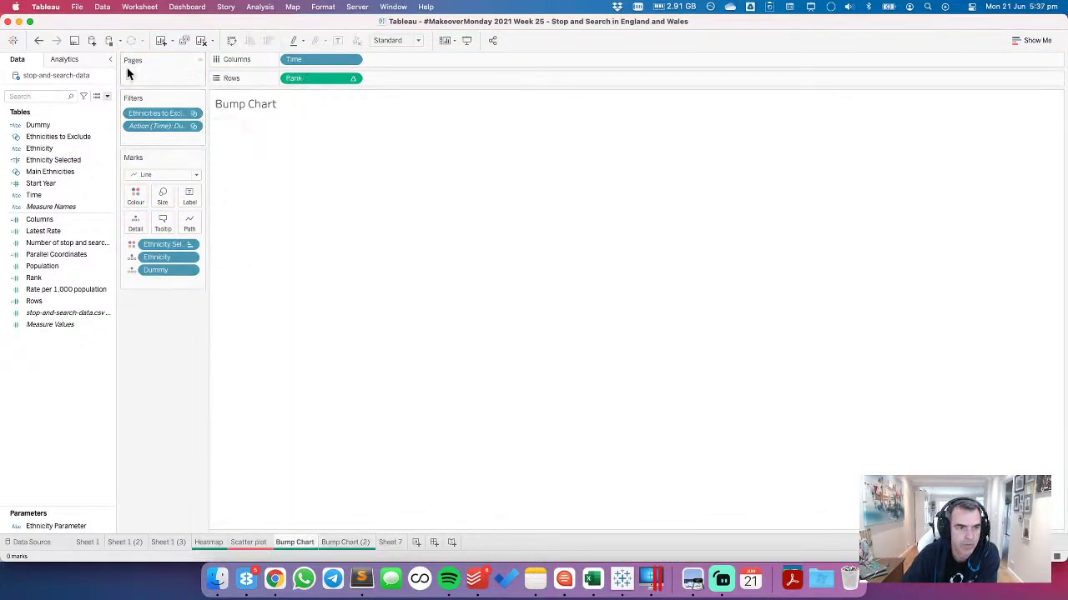
pyautogui.click(39, 41)
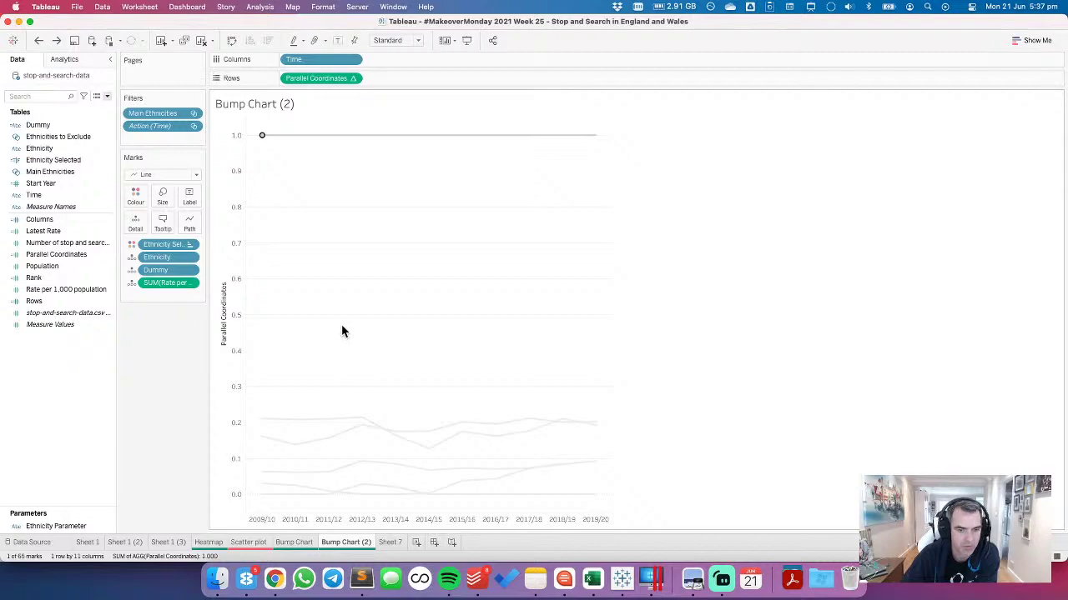
# Step: In the Bump Chart sheet's actions, remove Bump Chart (2) from the source sheets of the Dehighlight Filter
pyautogui.click(297, 543)
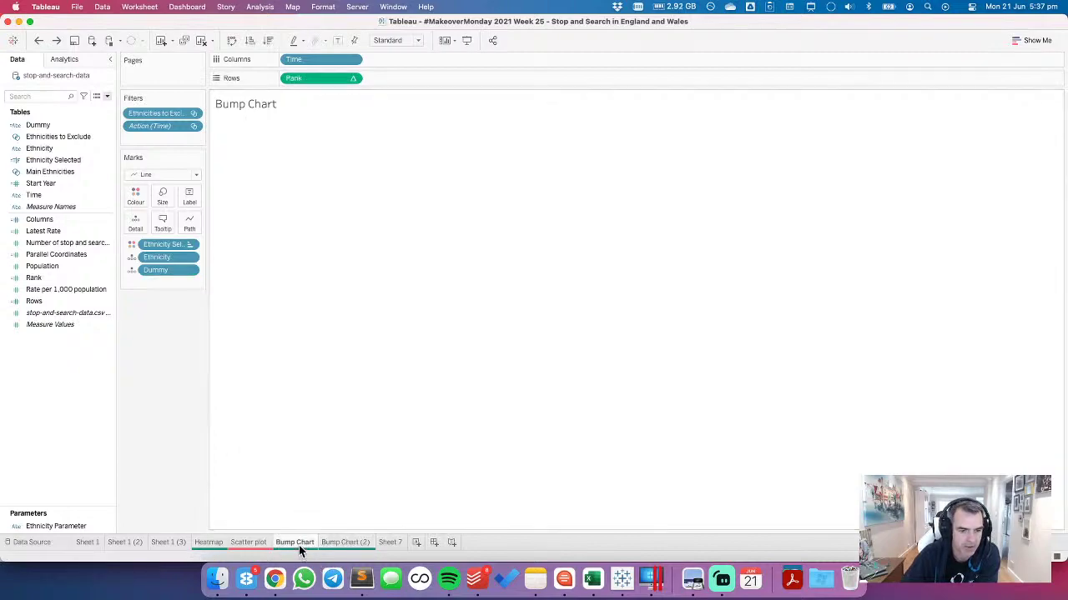
pyautogui.click(139, 7)
pyautogui.click(167, 95)
pyautogui.doubleClick(428, 255)
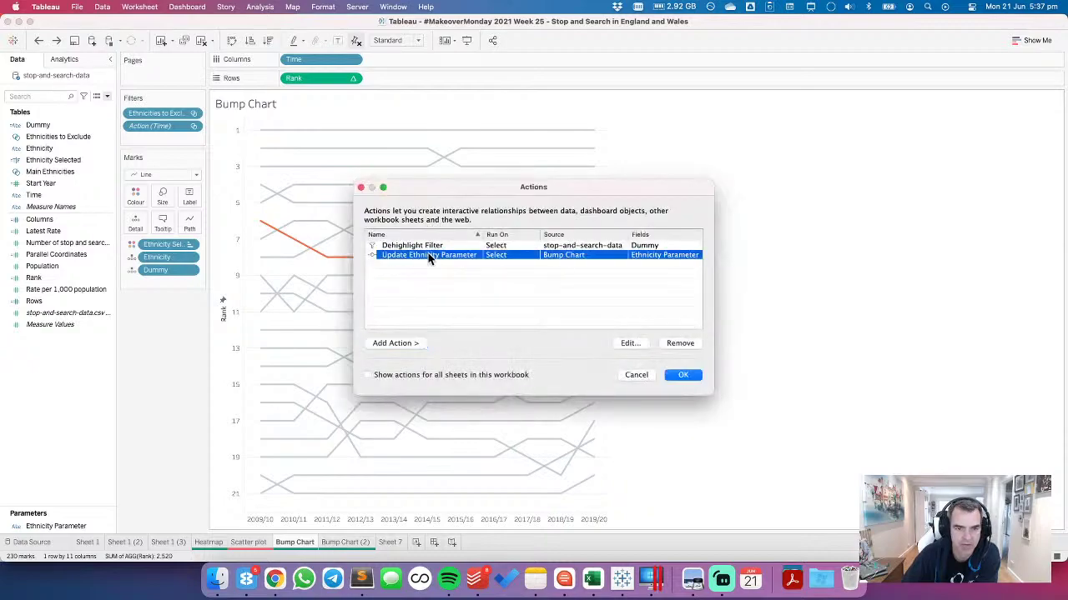
pyautogui.click(592, 417)
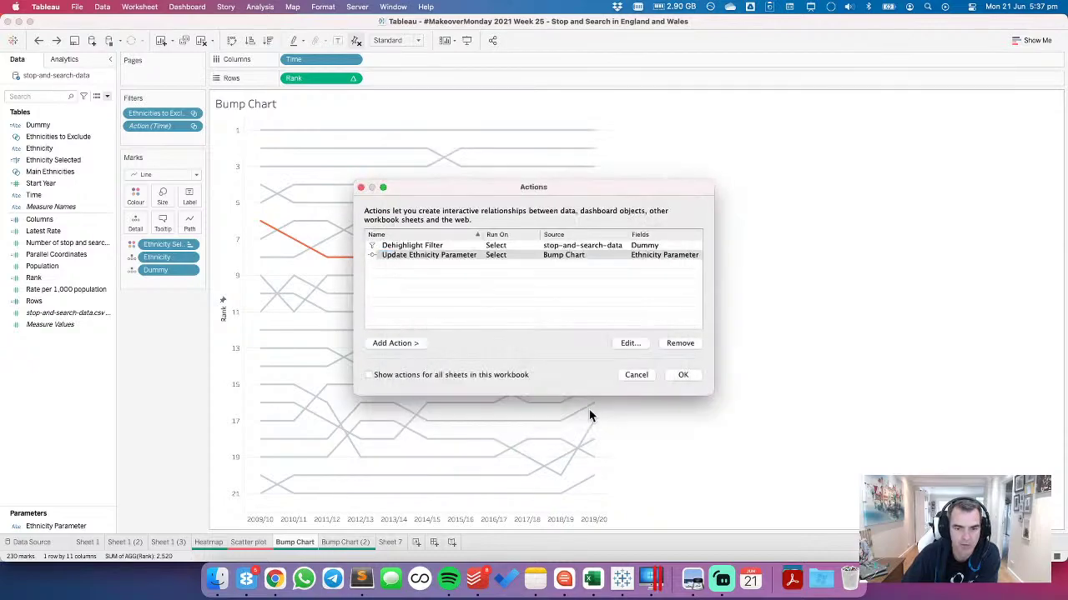
pyautogui.doubleClick(435, 247)
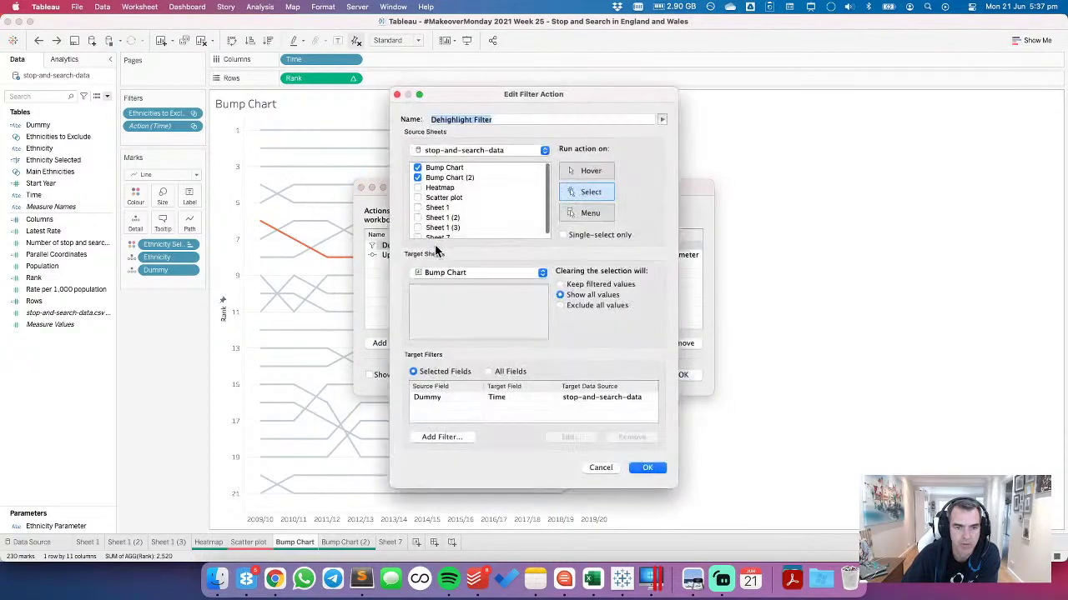
pyautogui.click(419, 178)
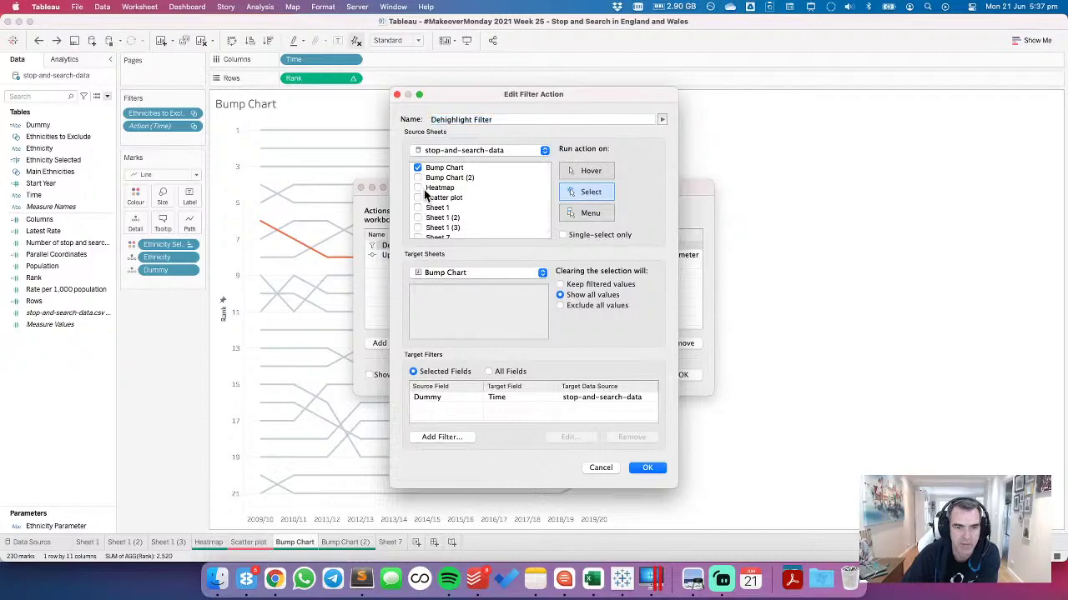
pyautogui.click(646, 466)
pyautogui.click(680, 374)
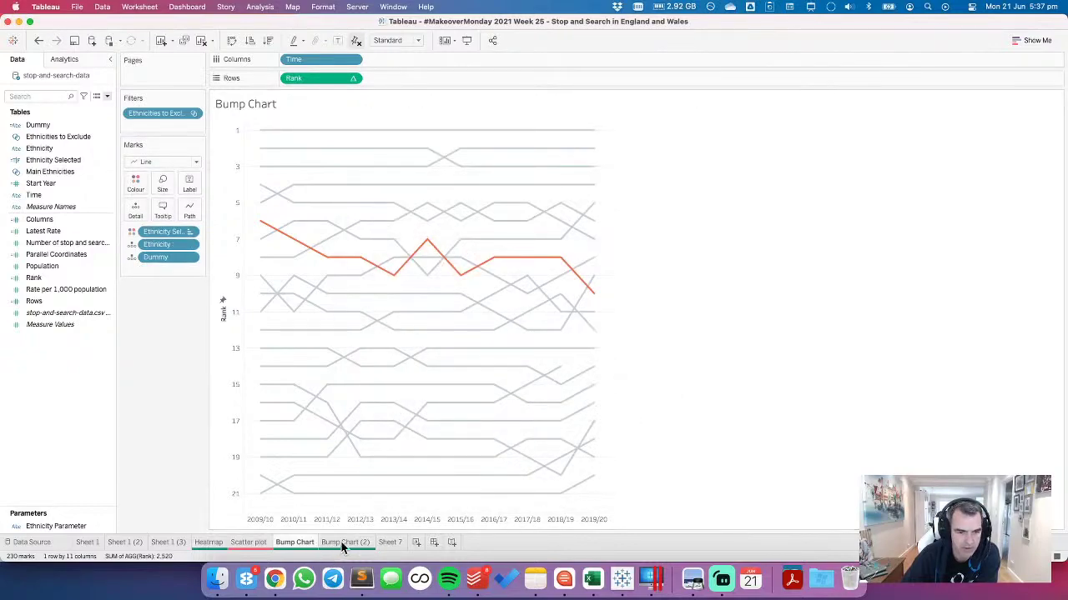
# Step: Return to Bump Chart (2) and examine the 2019/20 mark details and the highest line of the parallel coordinates chart
pyautogui.click(346, 543)
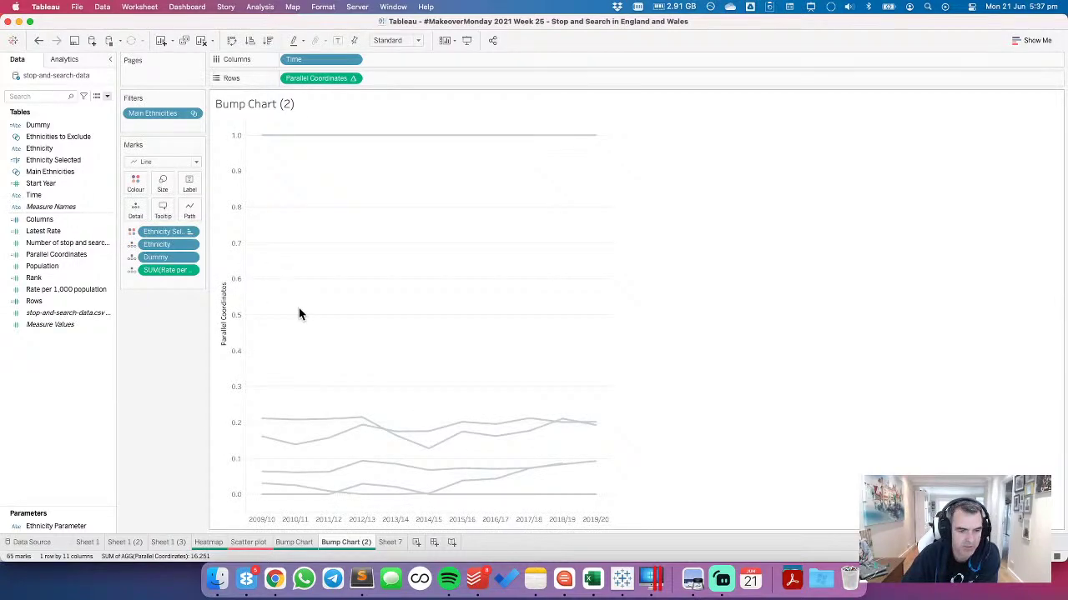
pyautogui.moveTo(593, 433)
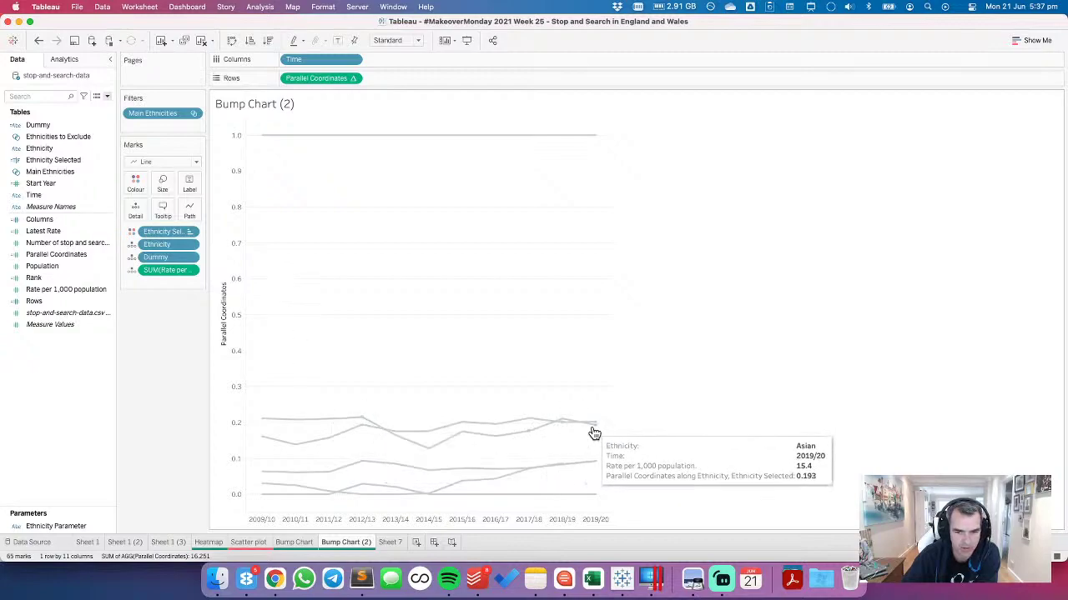
pyautogui.moveTo(334, 139)
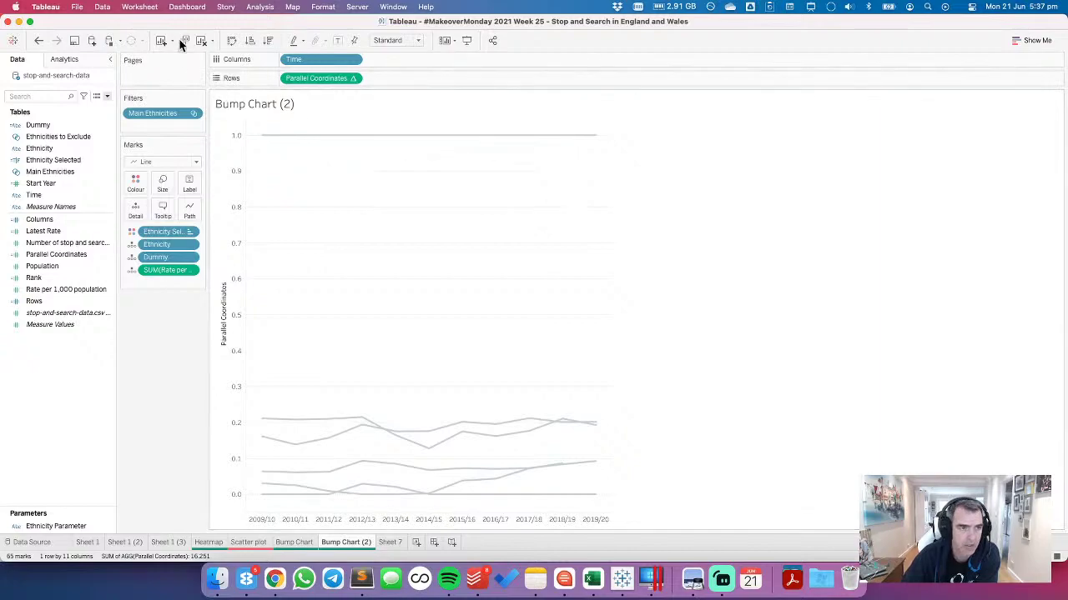
# Step: Highlight the Black line by selecting its 2010/11 mark on Bump Chart (2) and clear the mark selection
pyautogui.click(295, 135)
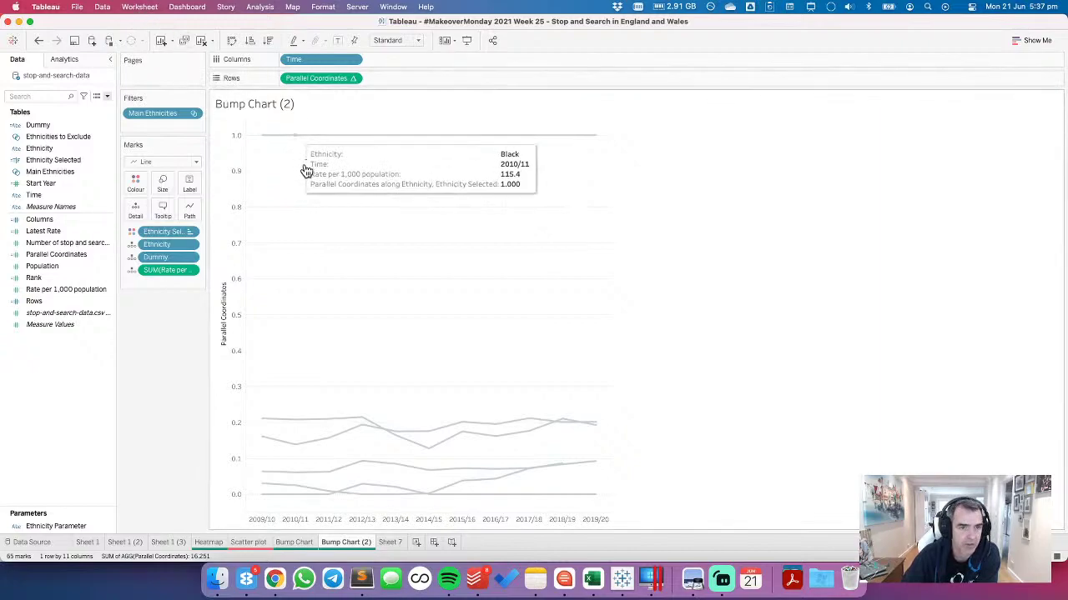
pyautogui.click(294, 171)
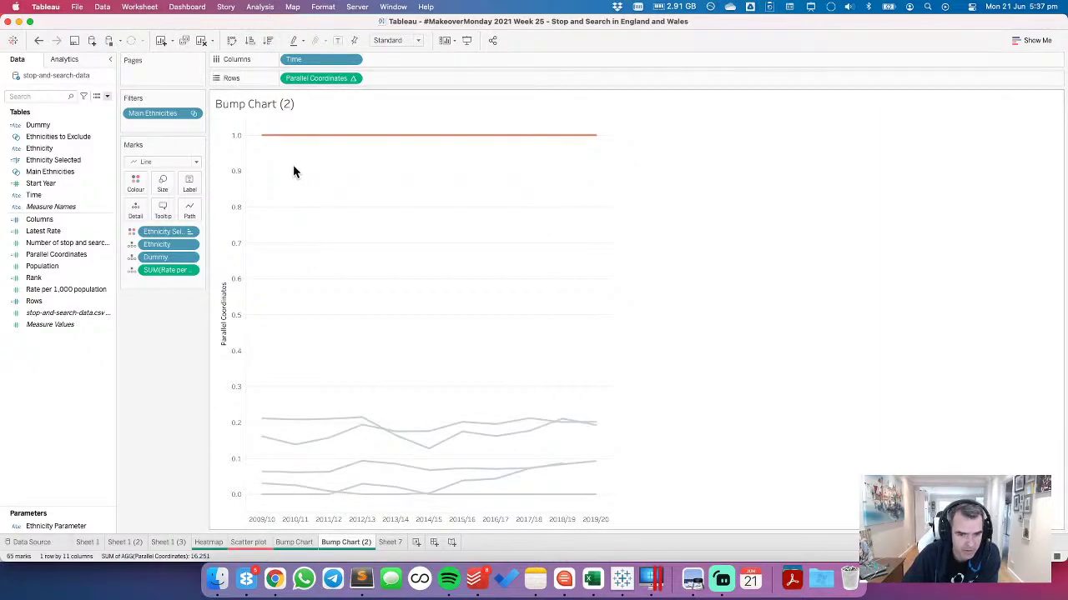
pyautogui.moveTo(263, 142)
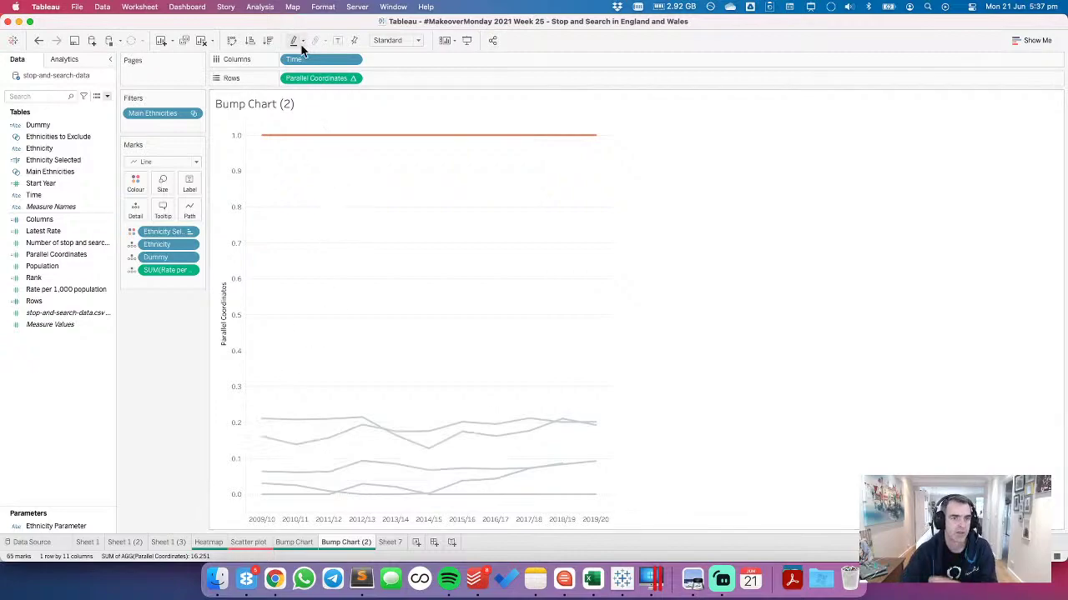
# Step: Move Time from Columns to Detail and place Start Year on Columns in its place
pyautogui.moveTo(301, 60); pyautogui.dragTo(133, 202)
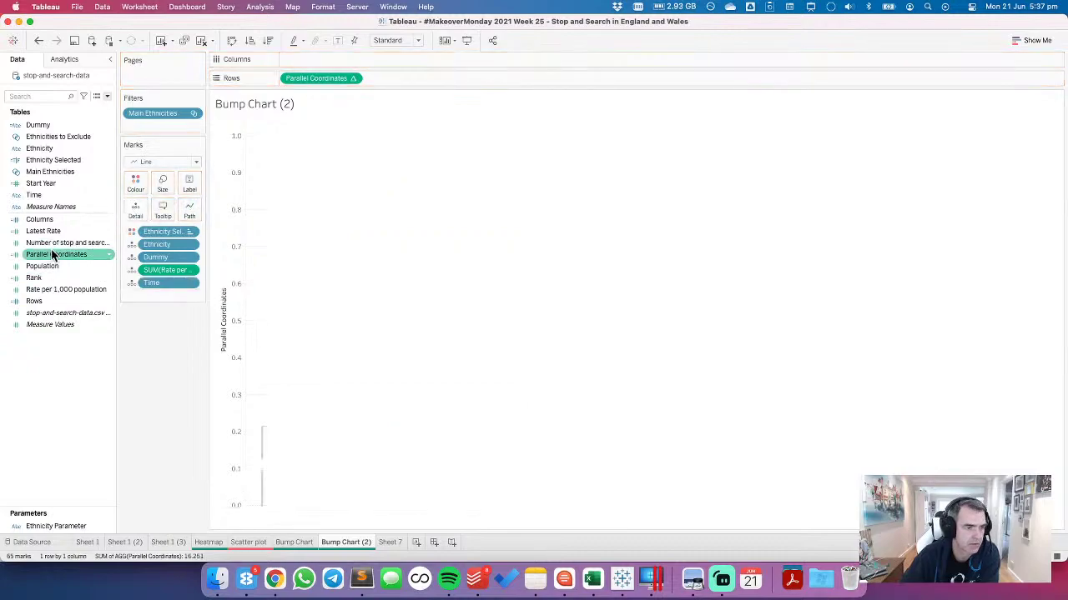
pyautogui.moveTo(53, 195); pyautogui.dragTo(340, 59)
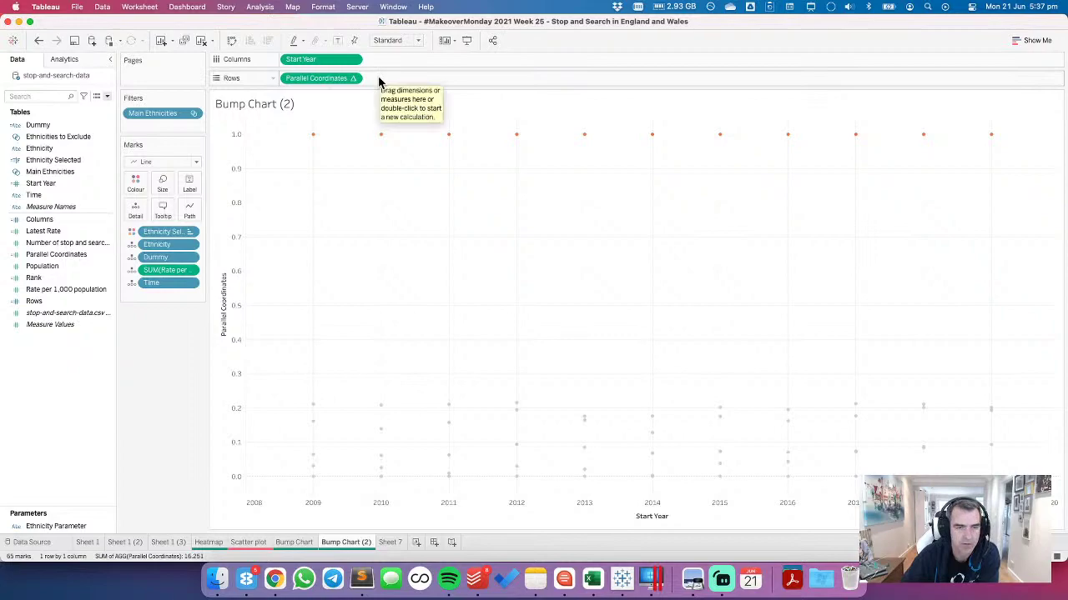
# Step: Check the specific dimensions and the level setting of the Parallel Coordinates table calculation
pyautogui.click(353, 79)
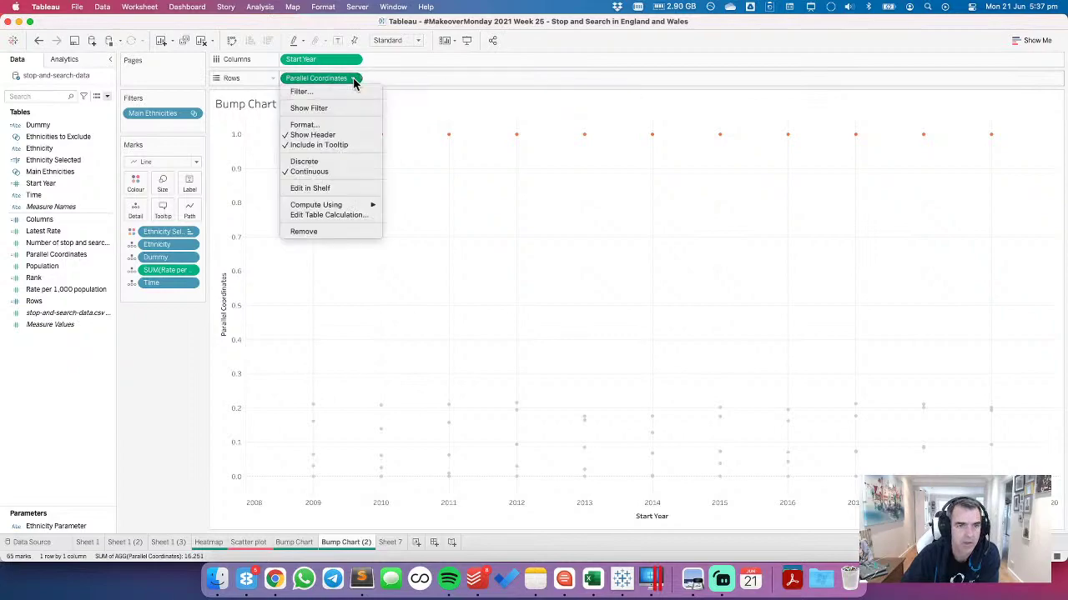
pyautogui.click(348, 214)
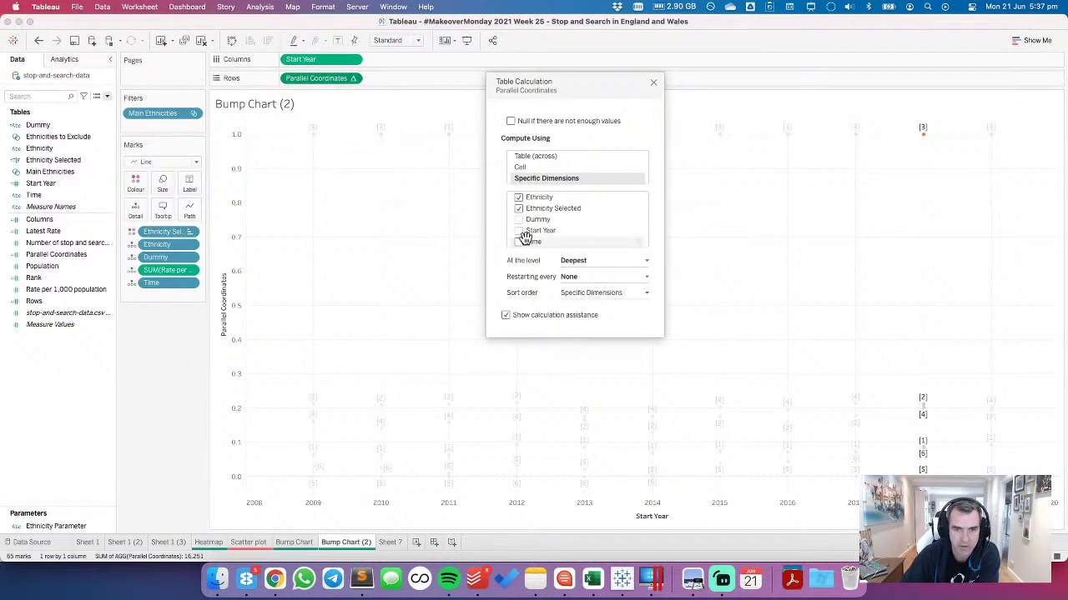
pyautogui.moveTo(519, 237)
pyautogui.mouseDown()
pyautogui.moveTo(517, 259)
pyautogui.moveTo(520, 237)
pyautogui.mouseUp()
pyautogui.click(519, 231)
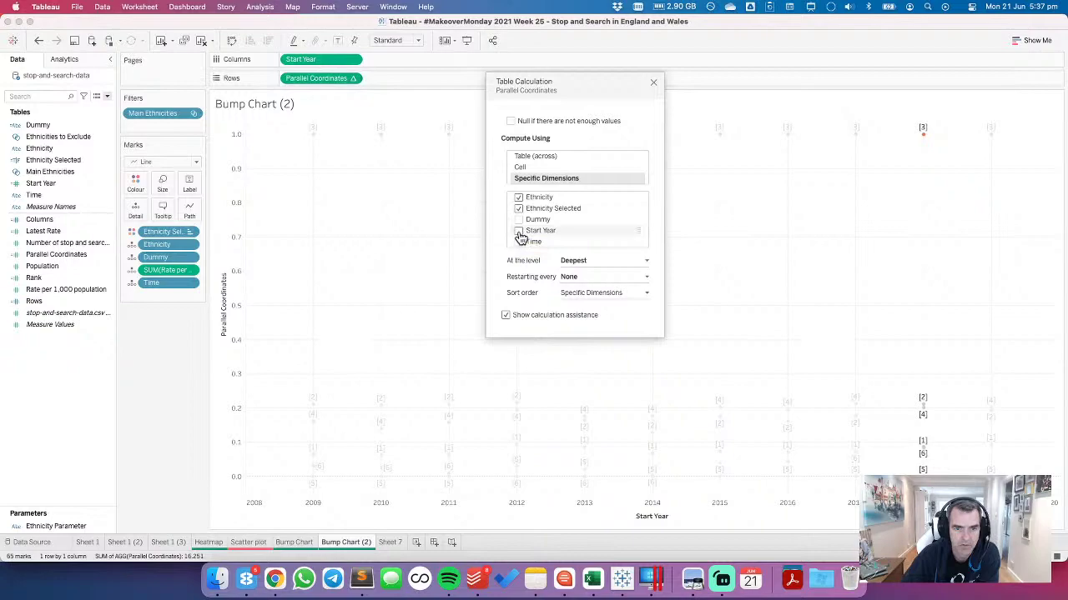
pyautogui.click(578, 263)
pyautogui.click(563, 267)
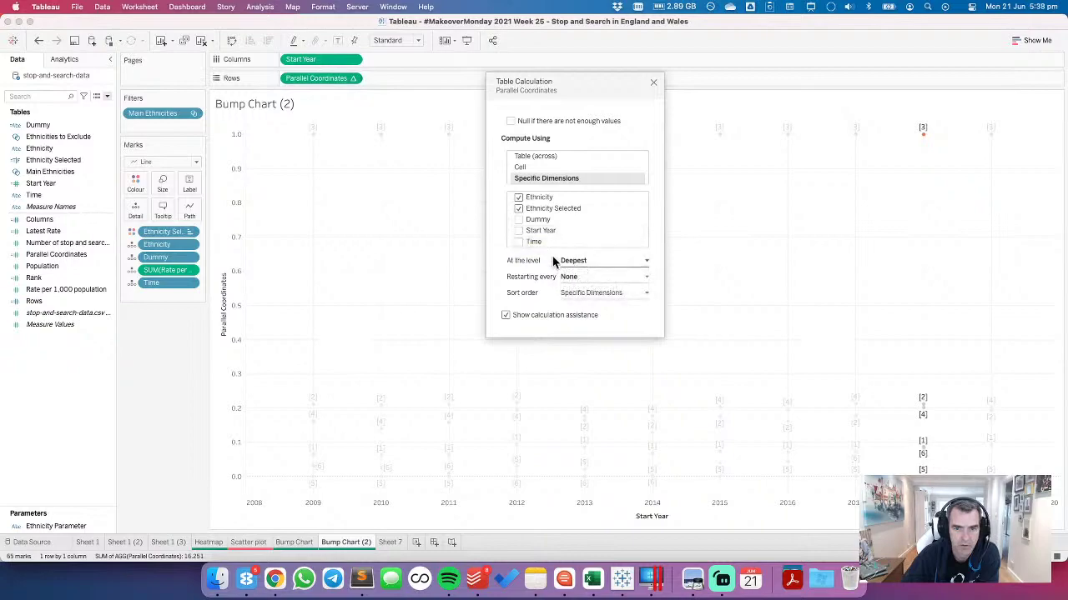
pyautogui.click(654, 84)
# Step: Convert Start Year on Columns to an attribute and exclude zero from its axis range
pyautogui.click(353, 59)
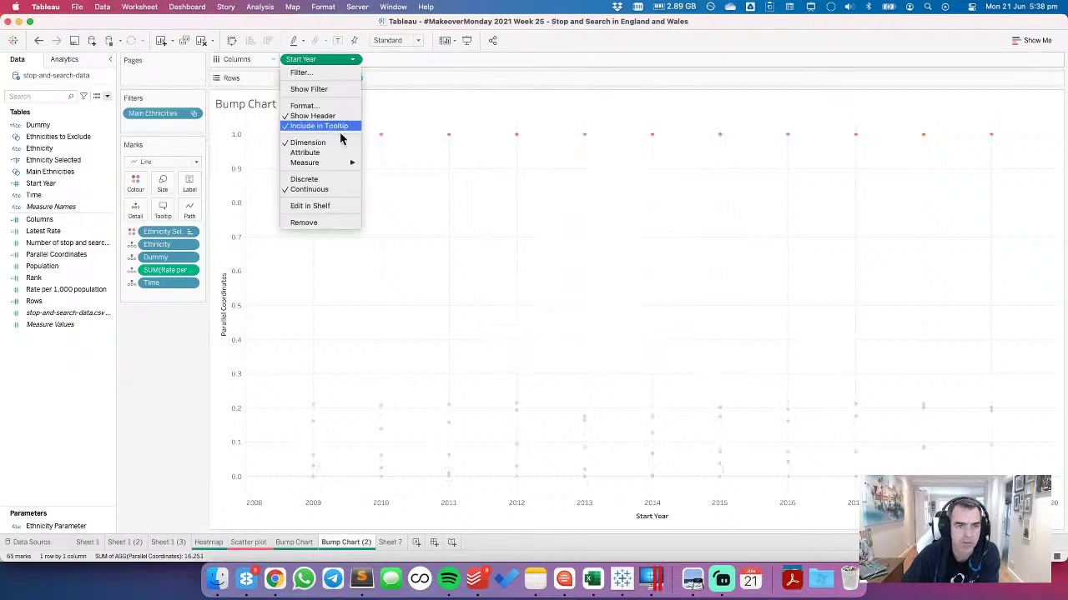
pyautogui.click(331, 154)
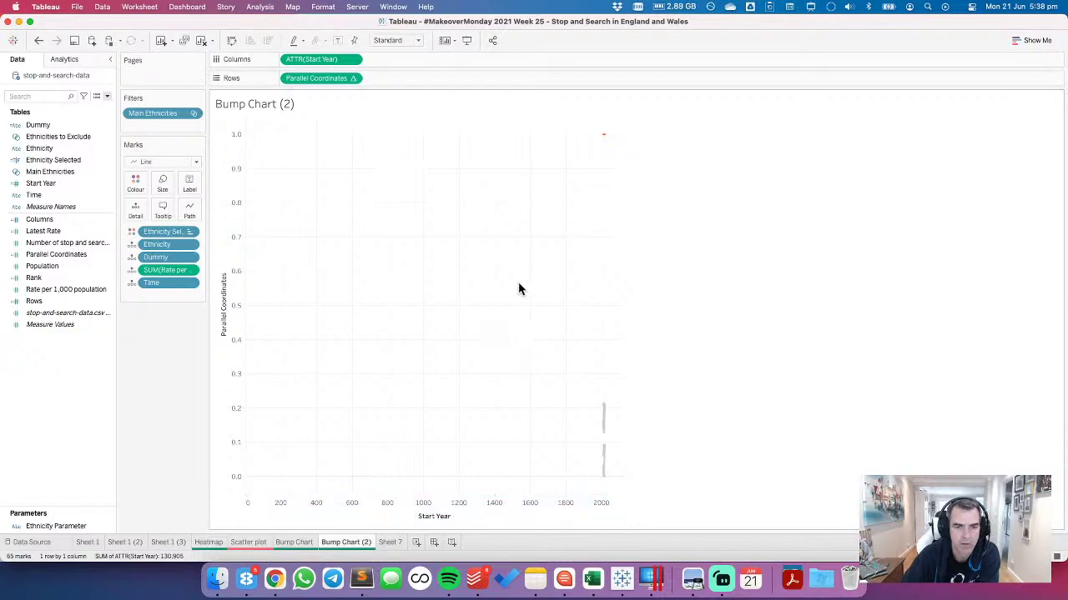
pyautogui.doubleClick(462, 497)
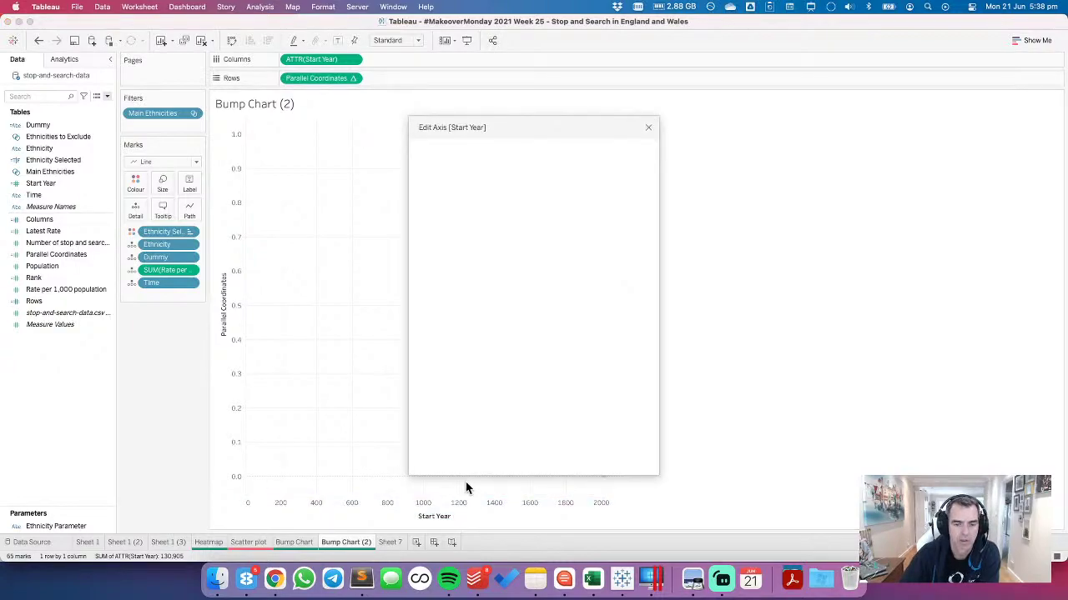
pyautogui.click(600, 192)
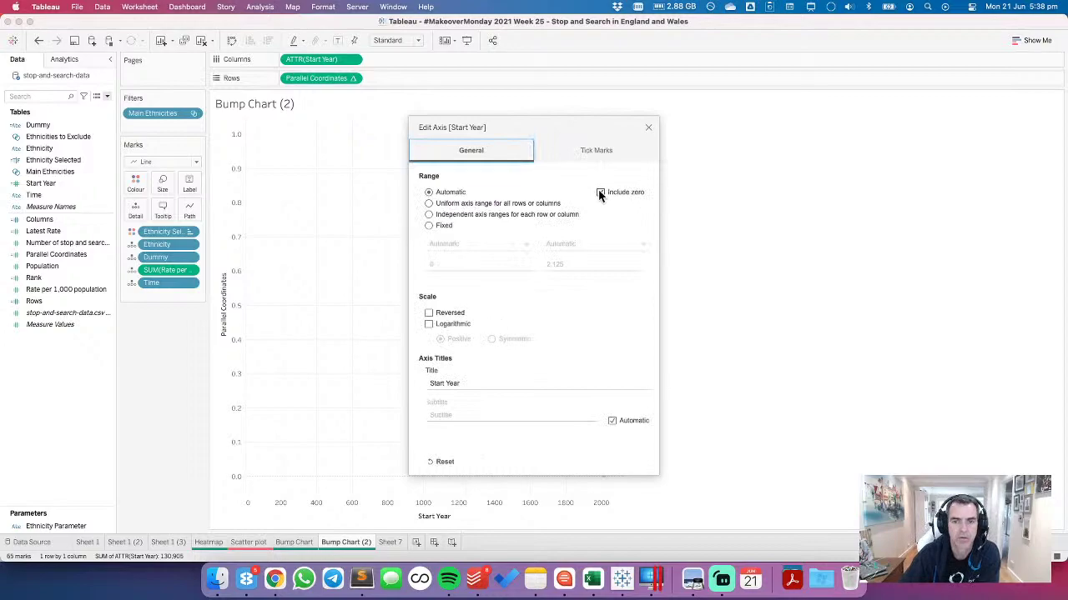
pyautogui.click(648, 131)
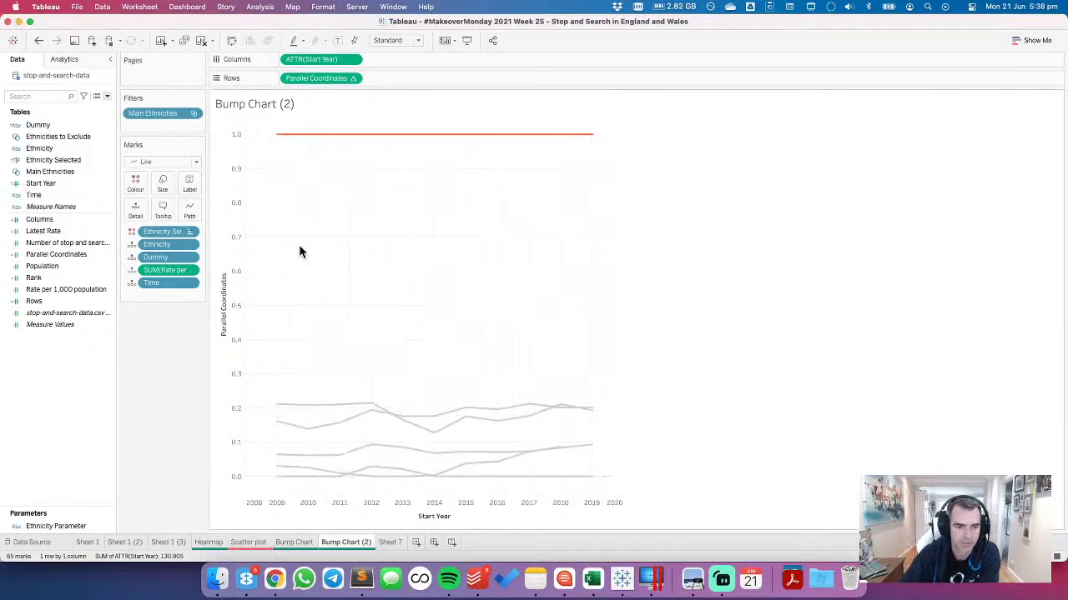
# Step: Exclude both Start Year and Parallel Coordinates from the chart's tooltip
pyautogui.click(352, 59)
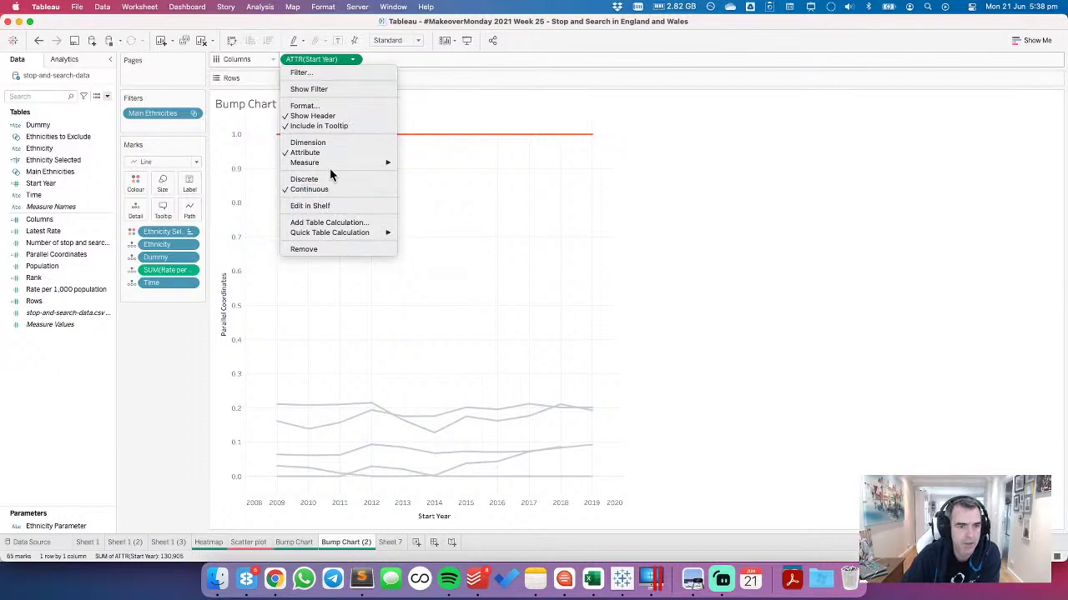
pyautogui.click(351, 189)
pyautogui.moveTo(338, 138)
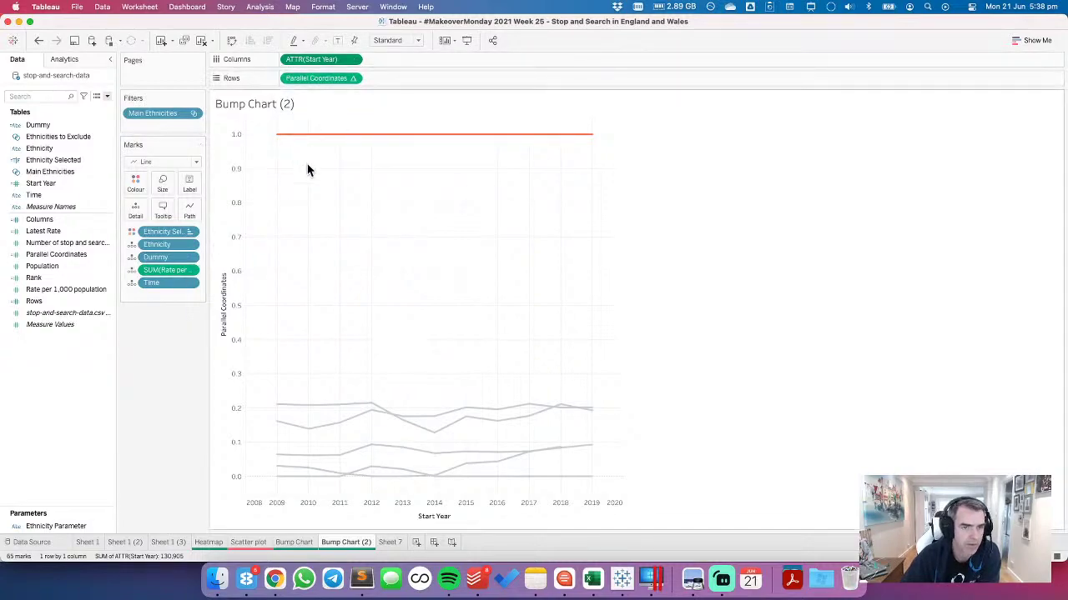
pyautogui.click(352, 80)
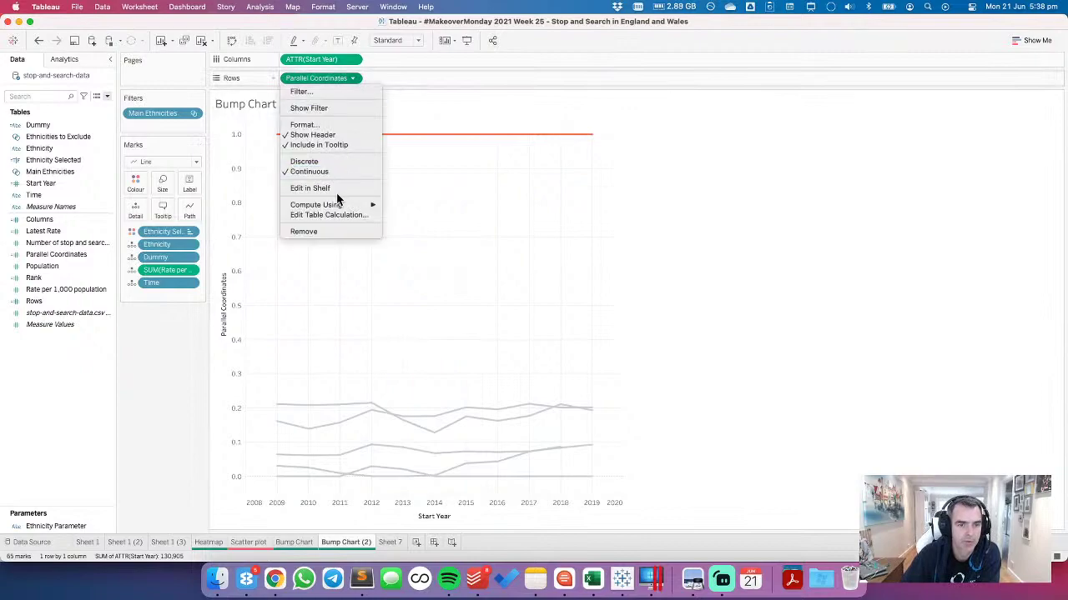
pyautogui.click(329, 145)
pyautogui.moveTo(342, 137)
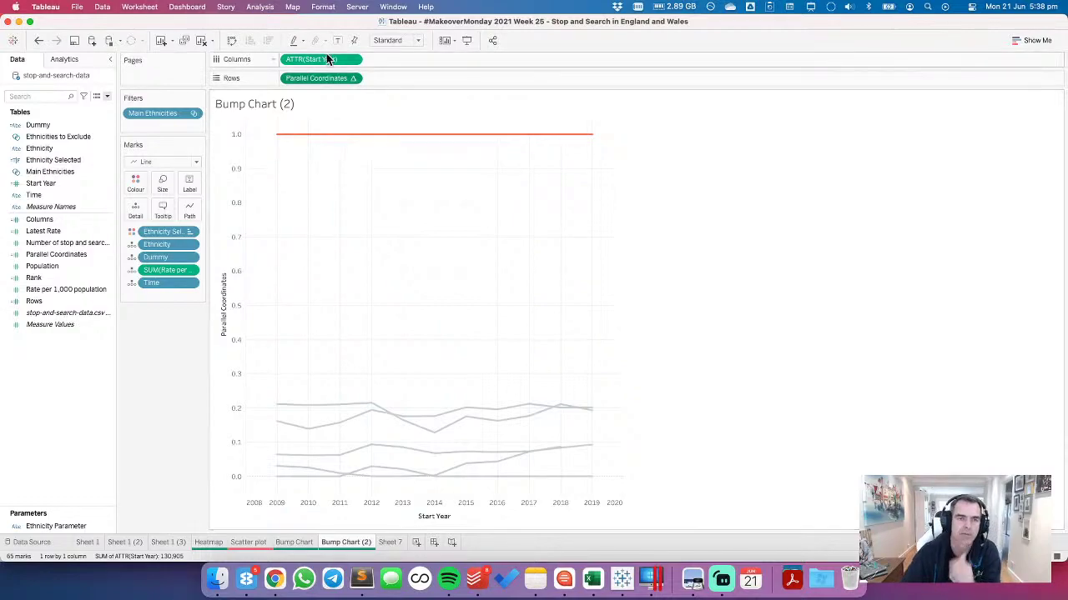
# Step: Duplicate the Start Year attribute on Columns and exclude zero from the second Start Year axis
pyautogui.moveTo(320, 62); pyautogui.dragTo(391, 60)
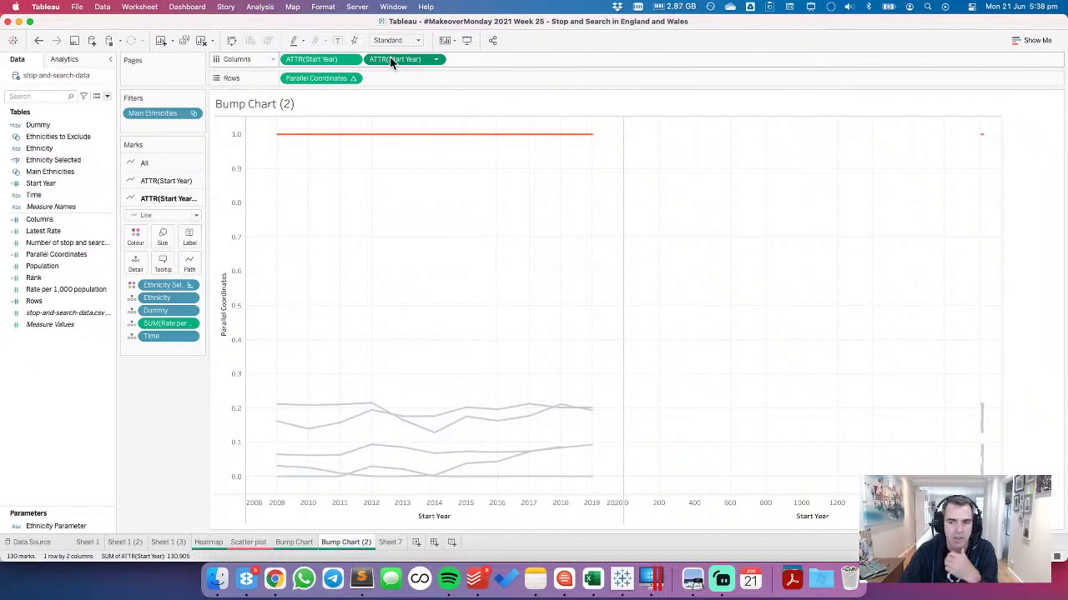
pyautogui.doubleClick(742, 512)
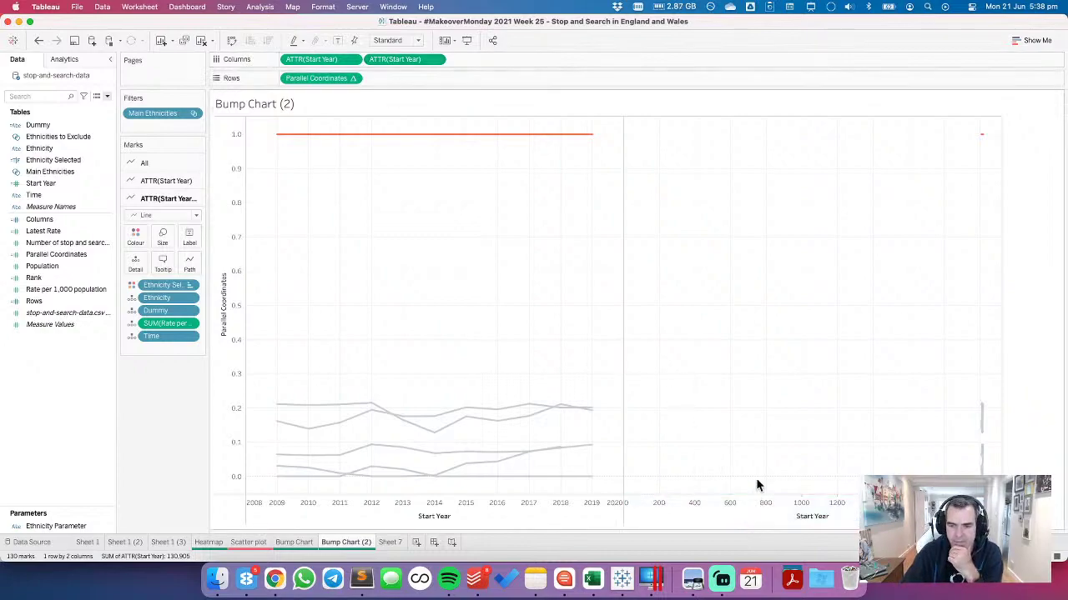
pyautogui.click(600, 192)
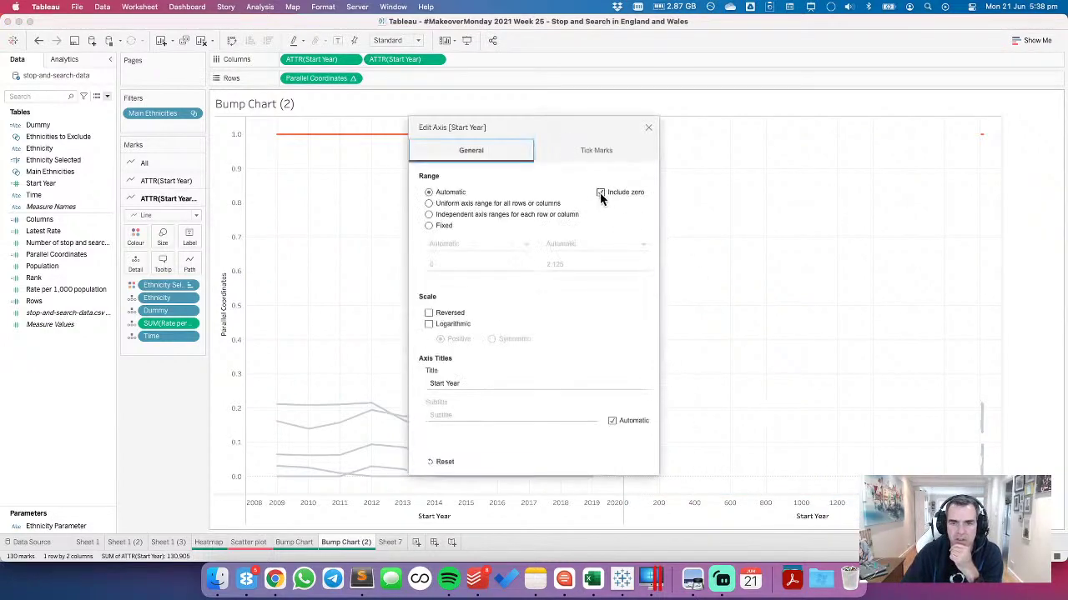
pyautogui.click(648, 127)
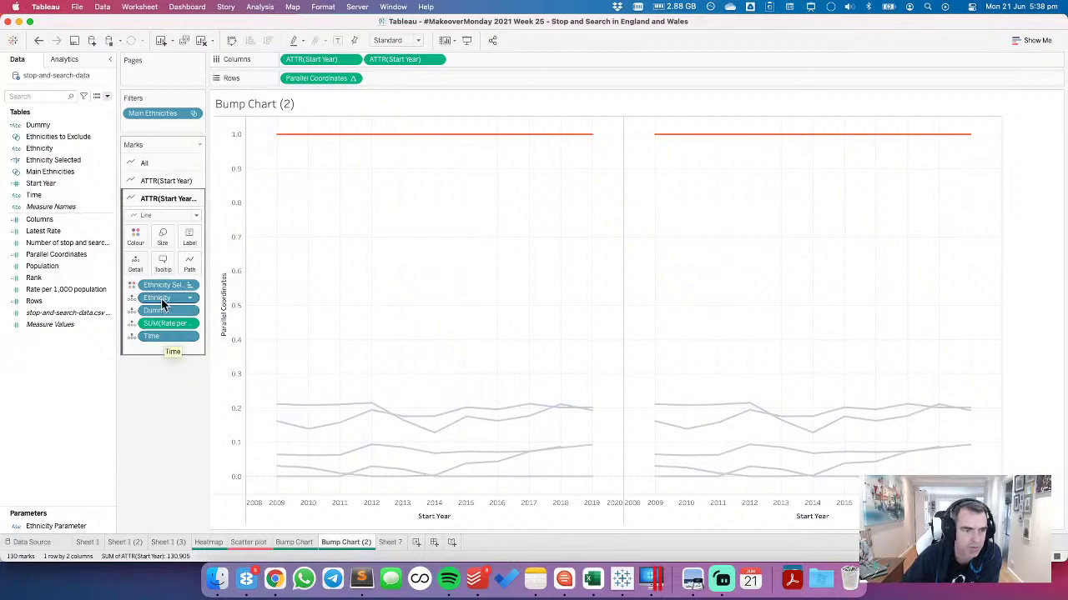
# Step: For the second Start Year marks, move Ethnicity to Path and remove Ethnicity Selected to draw vertical lines per year
pyautogui.moveTo(161, 298); pyautogui.dragTo(138, 265)
pyautogui.moveTo(159, 324); pyautogui.dragTo(159, 399)
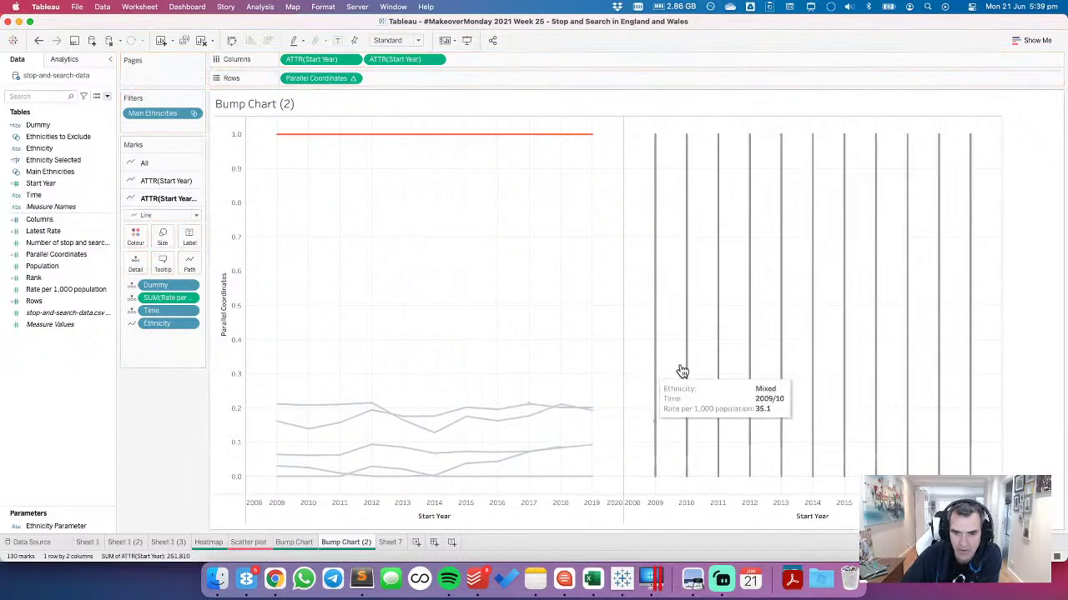
# Step: Reduce the grey vertical lines on the second Start Year axis to the thinnest size
pyautogui.click(168, 234)
pyautogui.moveTo(188, 264); pyautogui.dragTo(151, 265)
pyautogui.click(524, 263)
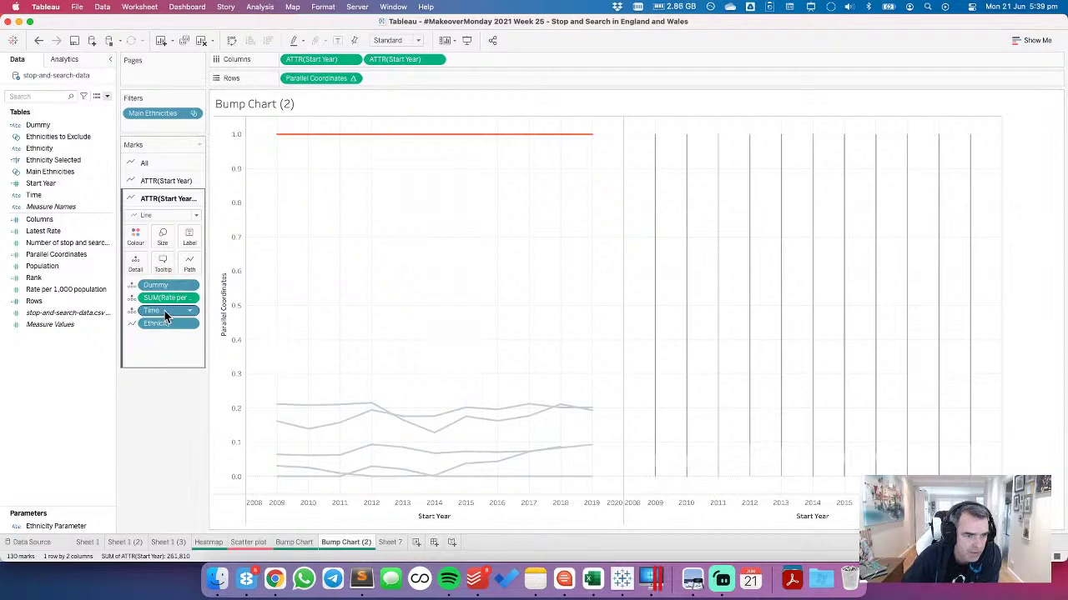
# Step: Remove Rate per 1,000 population and Dummy from the second Start Year marks, keeping Time, and thicken the vertical lines slightly
pyautogui.moveTo(165, 315); pyautogui.dragTo(155, 408)
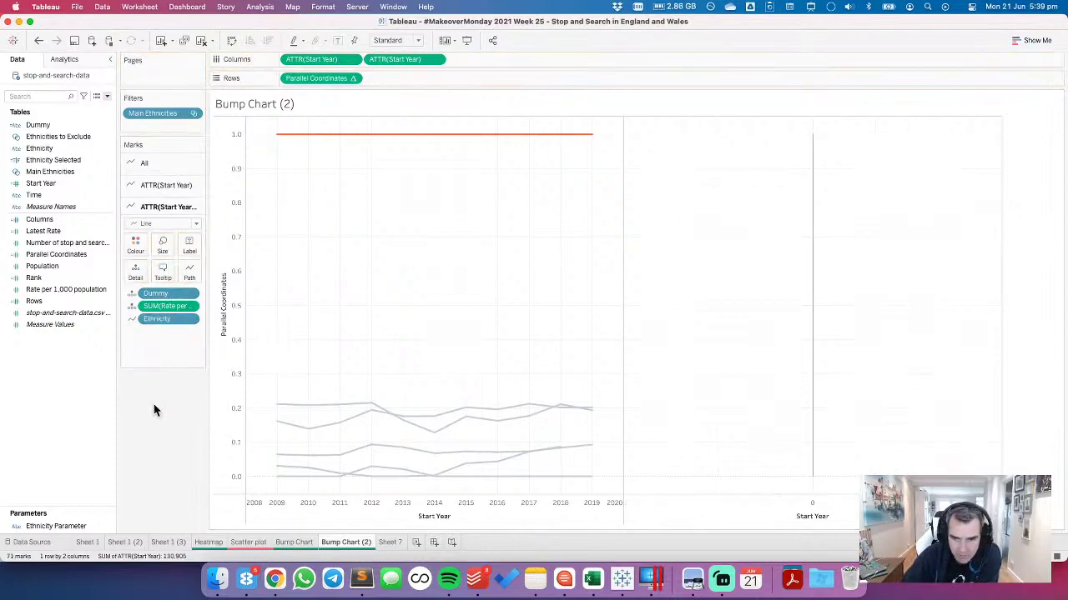
pyautogui.click(39, 40)
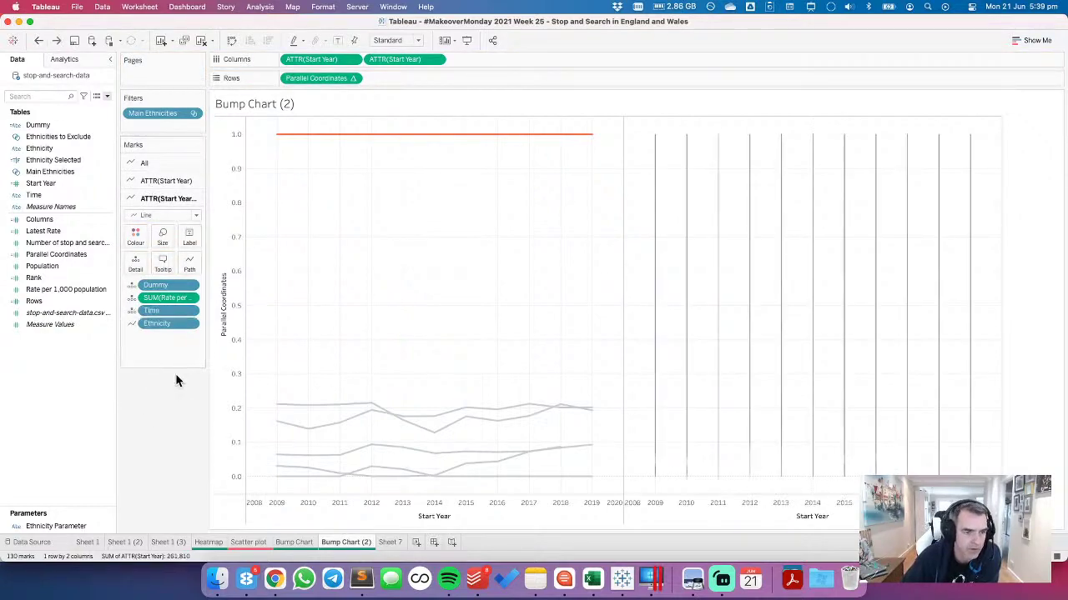
pyautogui.moveTo(164, 296); pyautogui.dragTo(162, 422)
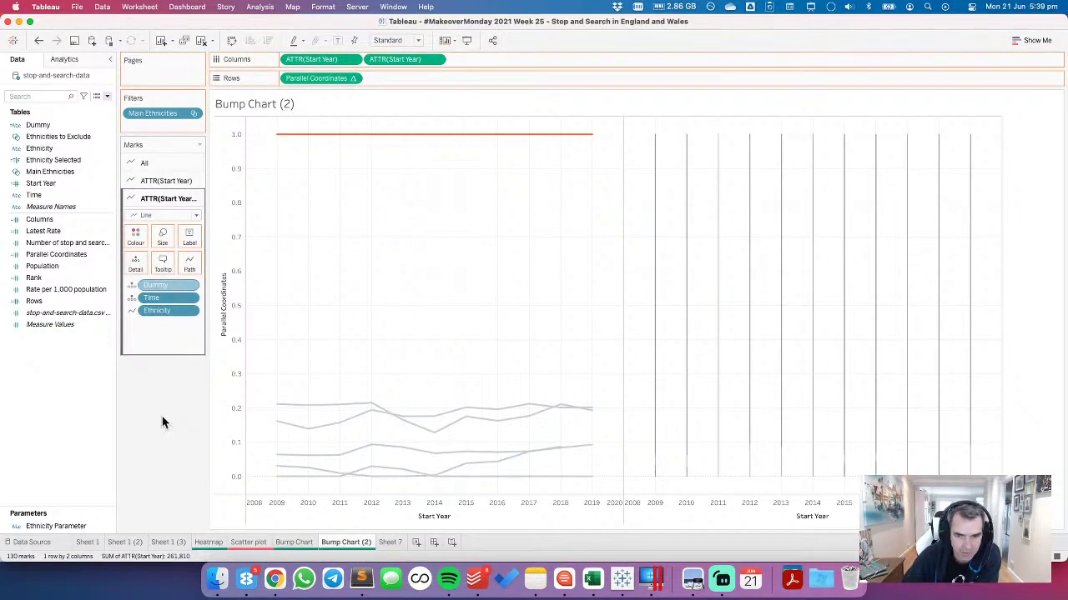
pyautogui.click(161, 239)
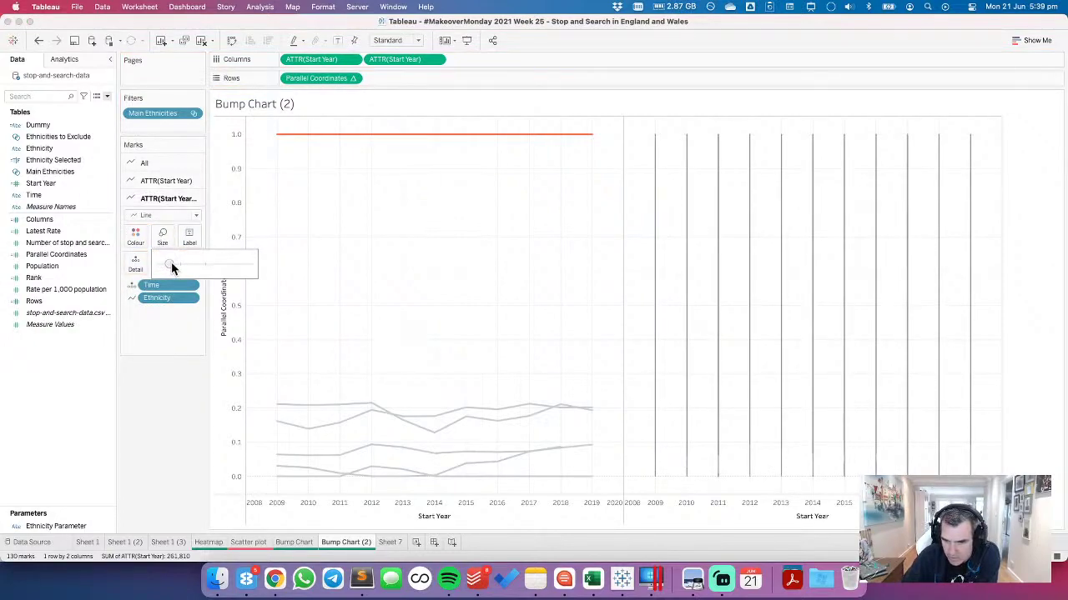
pyautogui.click(166, 397)
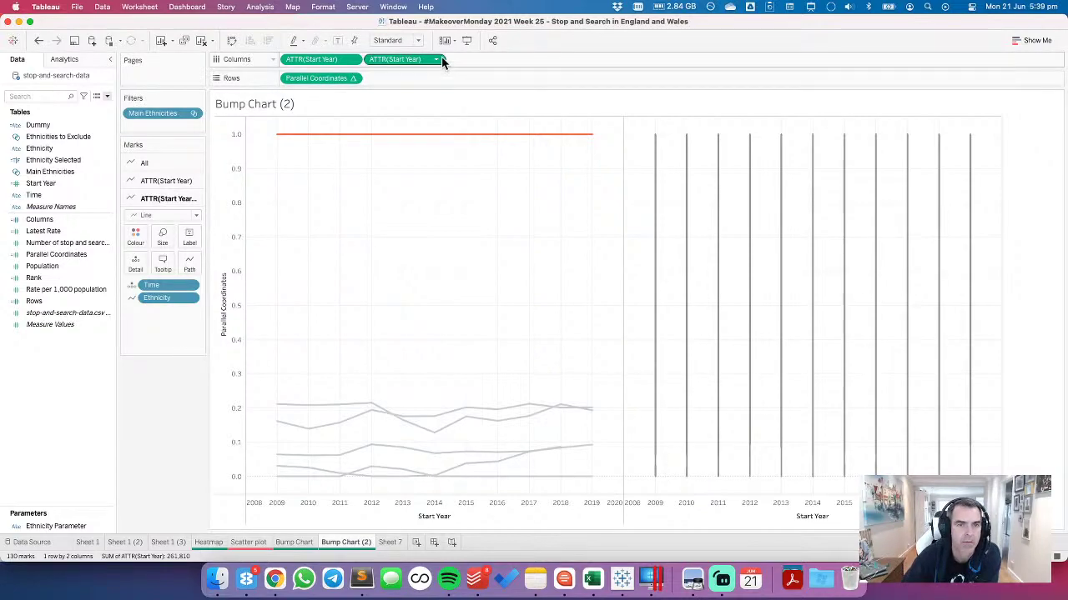
# Step: Try a table-wide distribution band on Start Year with a solid line, no fill and no recalculated band for selected points
pyautogui.click(66, 60)
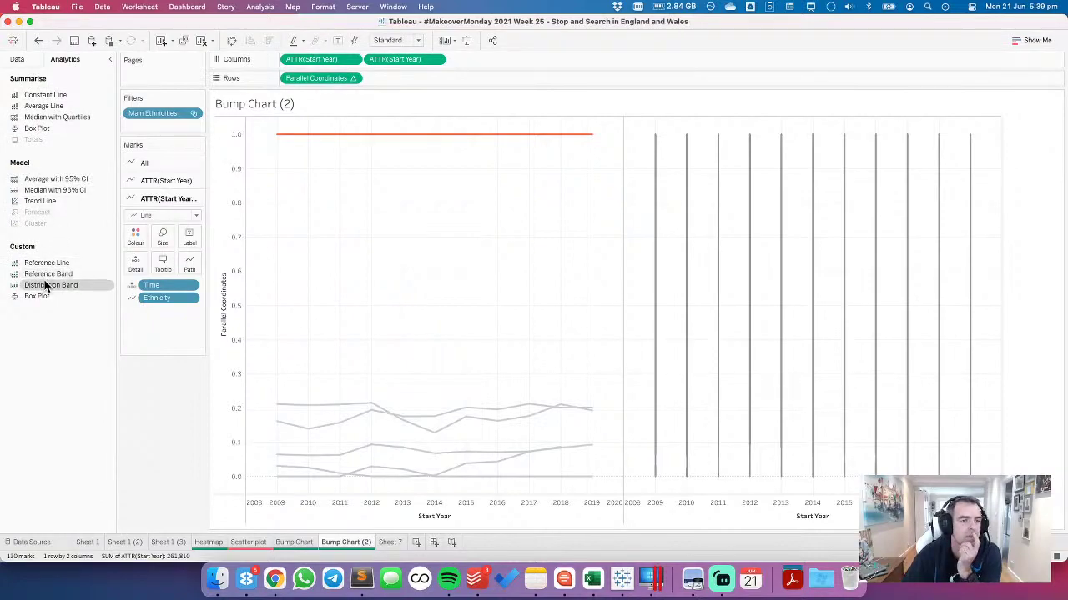
pyautogui.moveTo(67, 281); pyautogui.dragTo(305, 173)
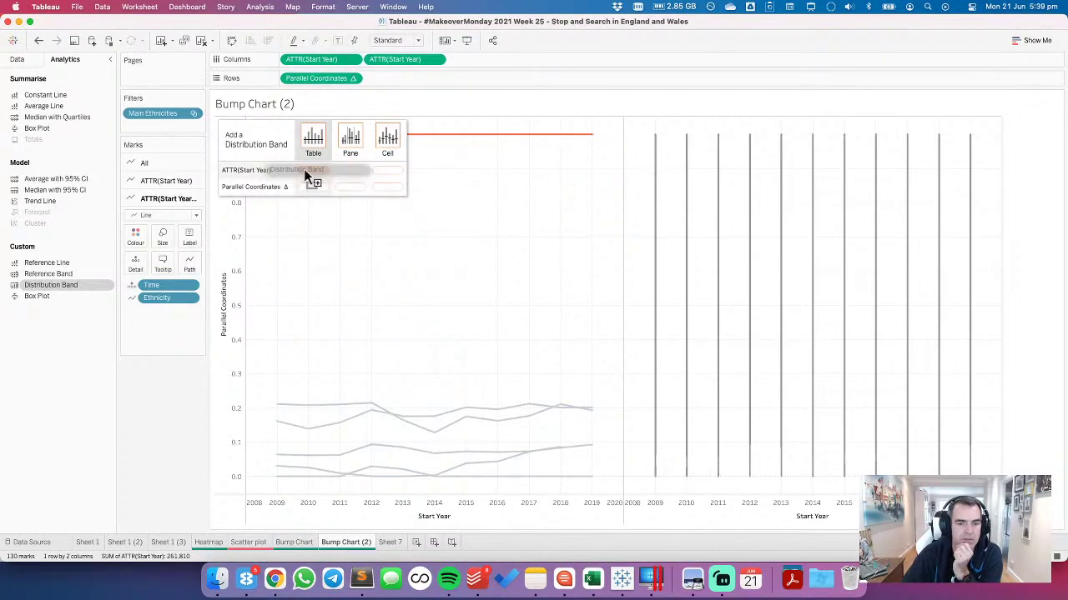
pyautogui.moveTo(306, 173); pyautogui.dragTo(303, 172)
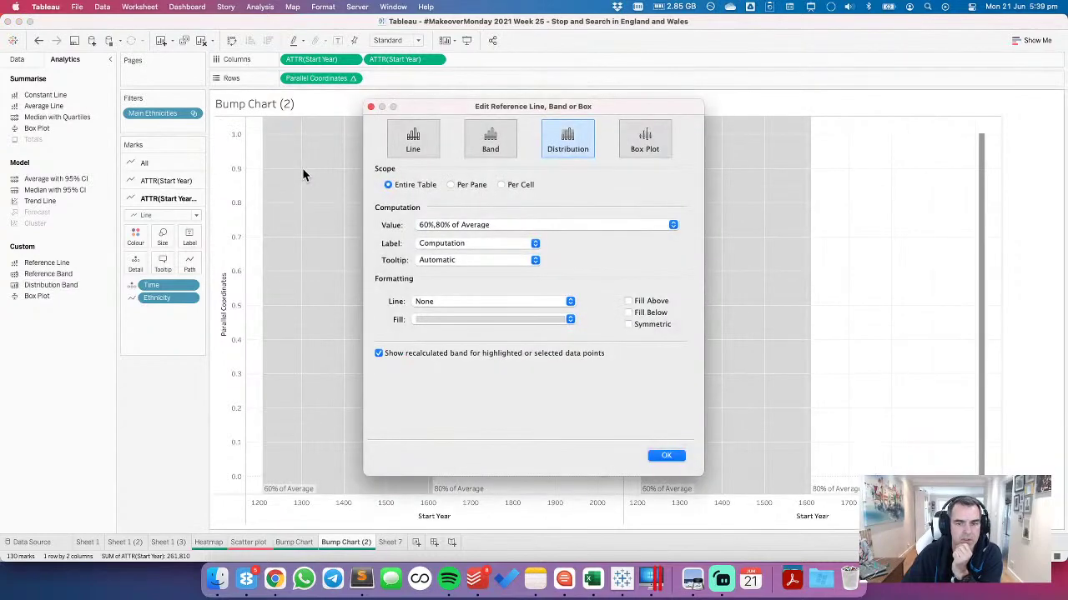
pyautogui.click(434, 302)
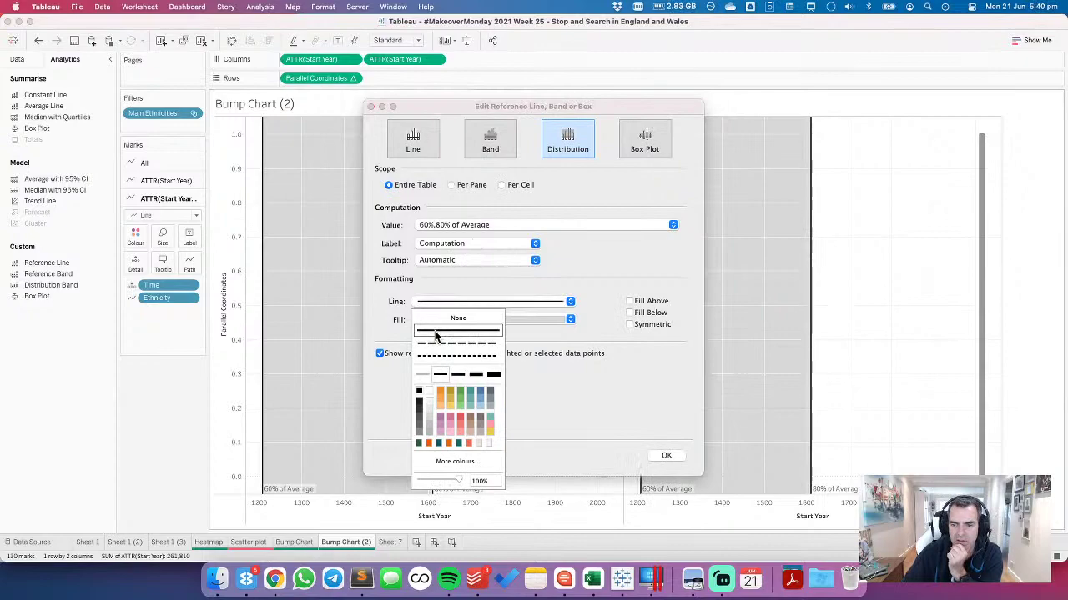
pyautogui.click(443, 280)
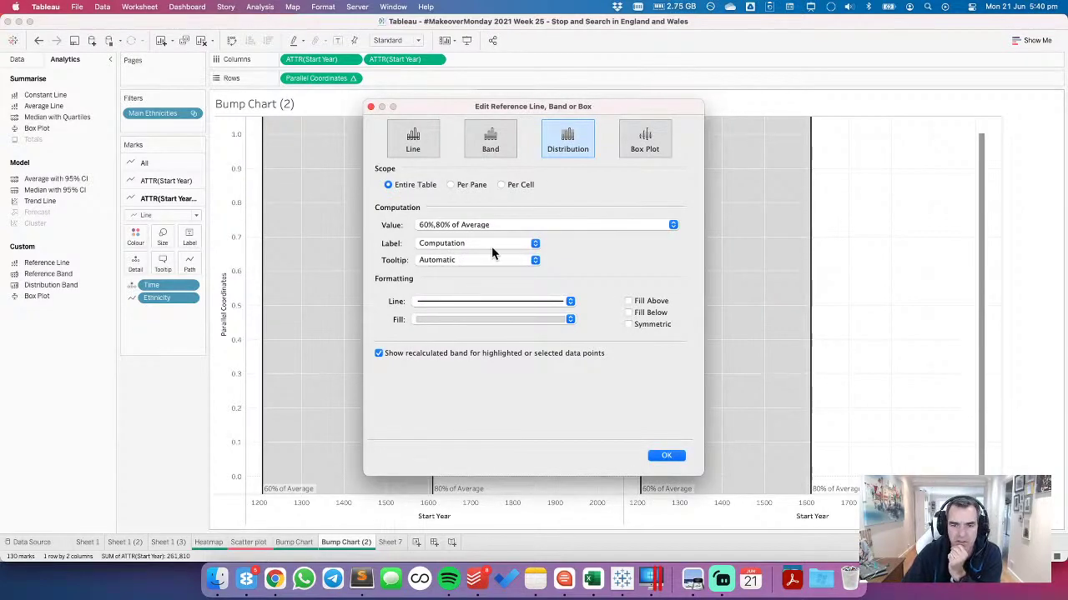
pyautogui.click(427, 355)
pyautogui.click(433, 319)
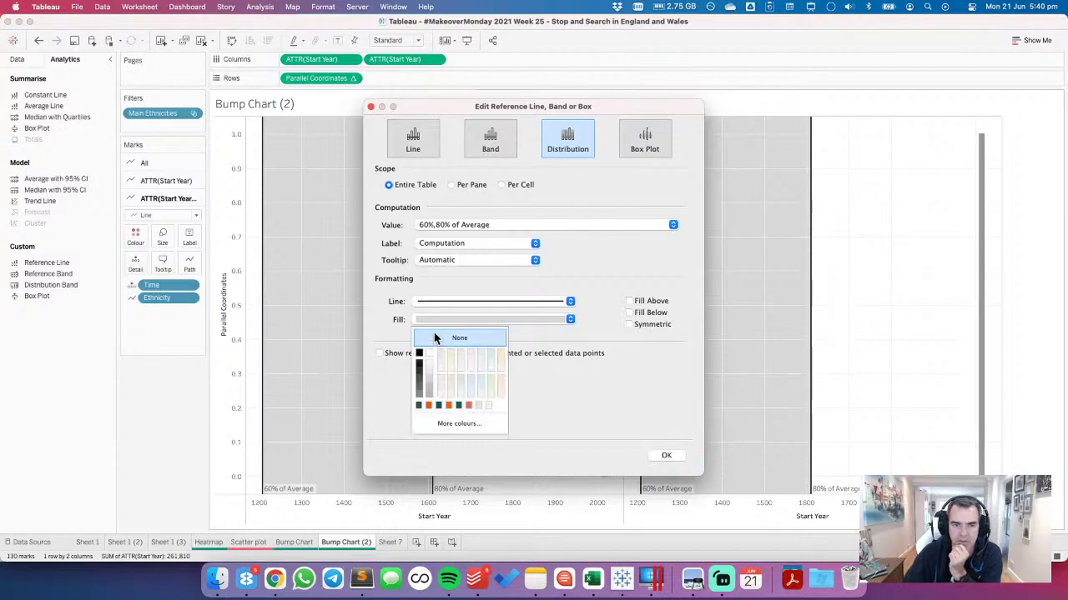
pyautogui.click(434, 338)
pyautogui.moveTo(492, 105); pyautogui.dragTo(323, 88)
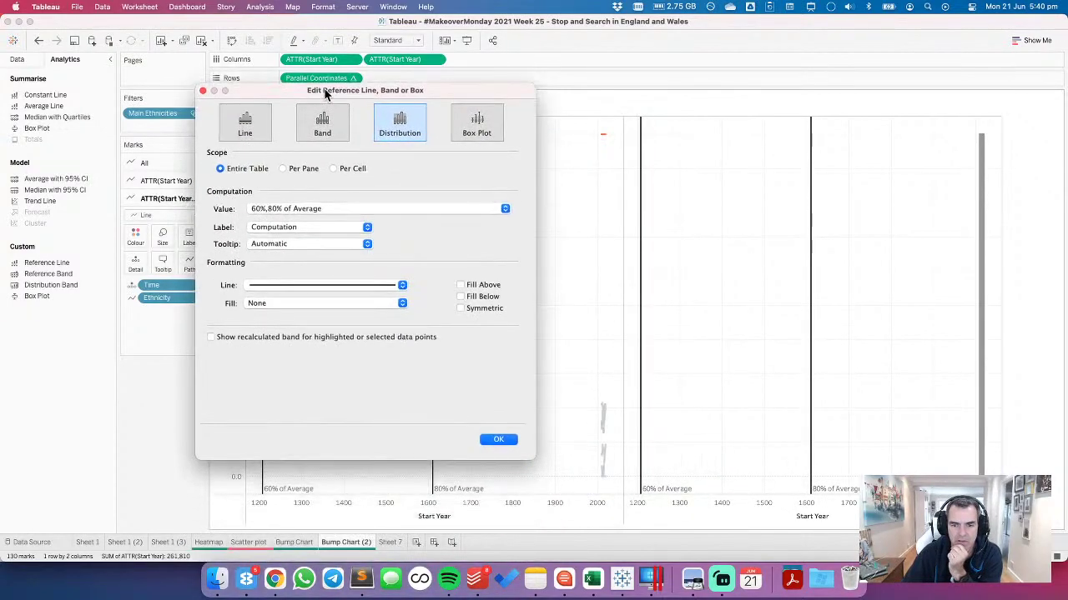
# Step: Try basing the distribution band on 60 and 80 percent of a constant, then of the minimum Start Year
pyautogui.click(303, 209)
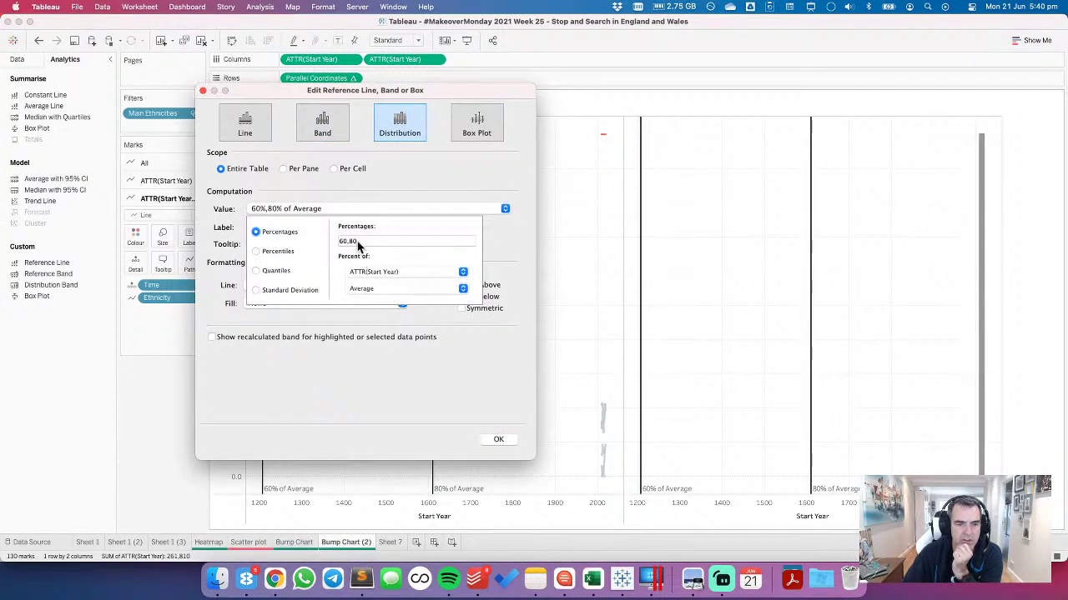
pyautogui.click(375, 289)
pyautogui.click(400, 264)
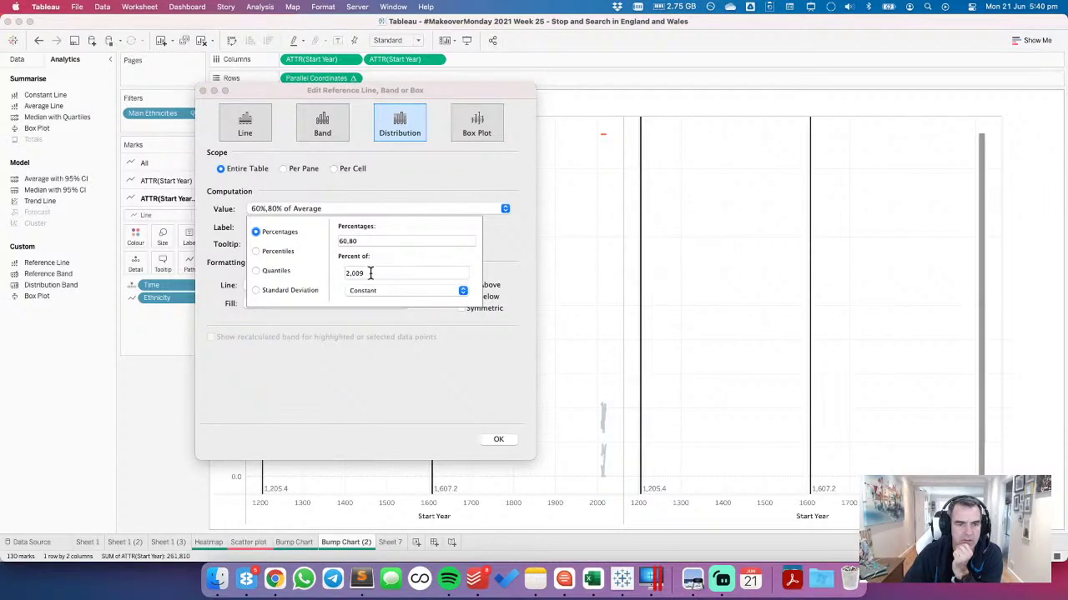
pyautogui.click(372, 288)
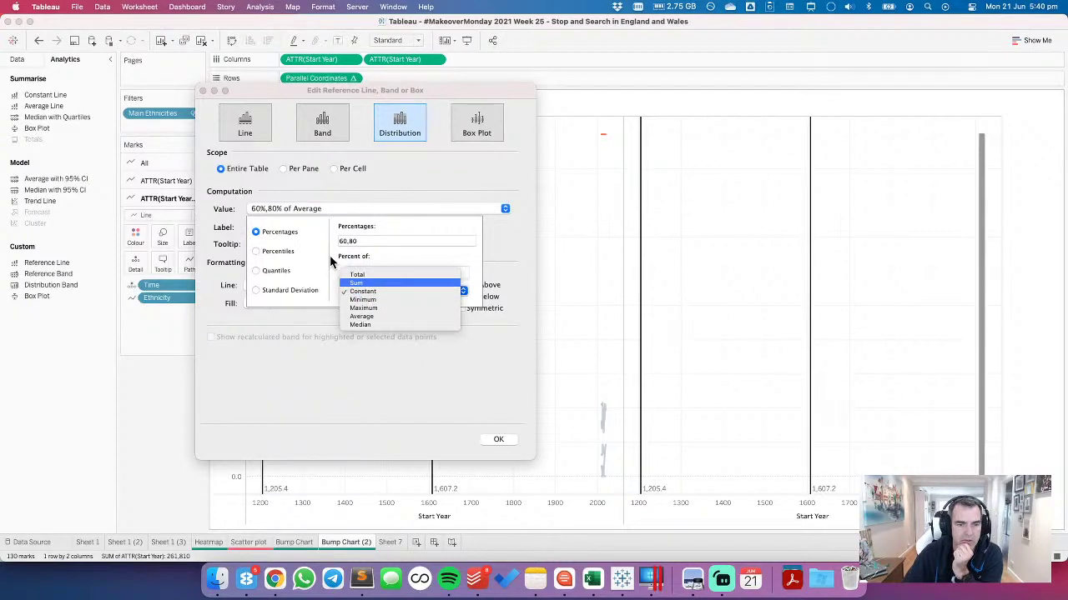
pyautogui.click(360, 299)
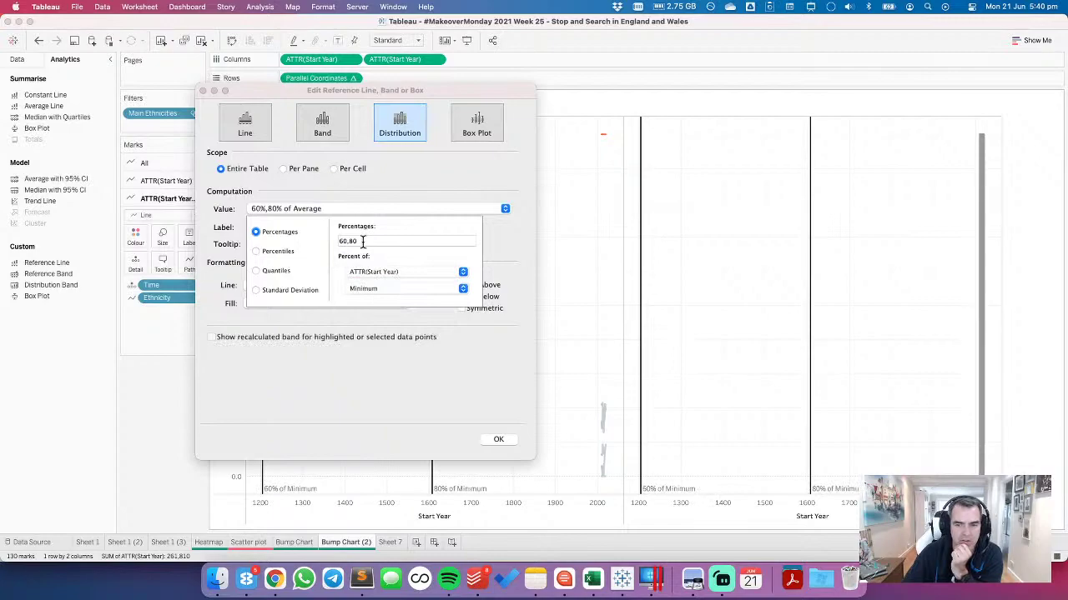
pyautogui.moveTo(363, 241); pyautogui.dragTo(325, 240)
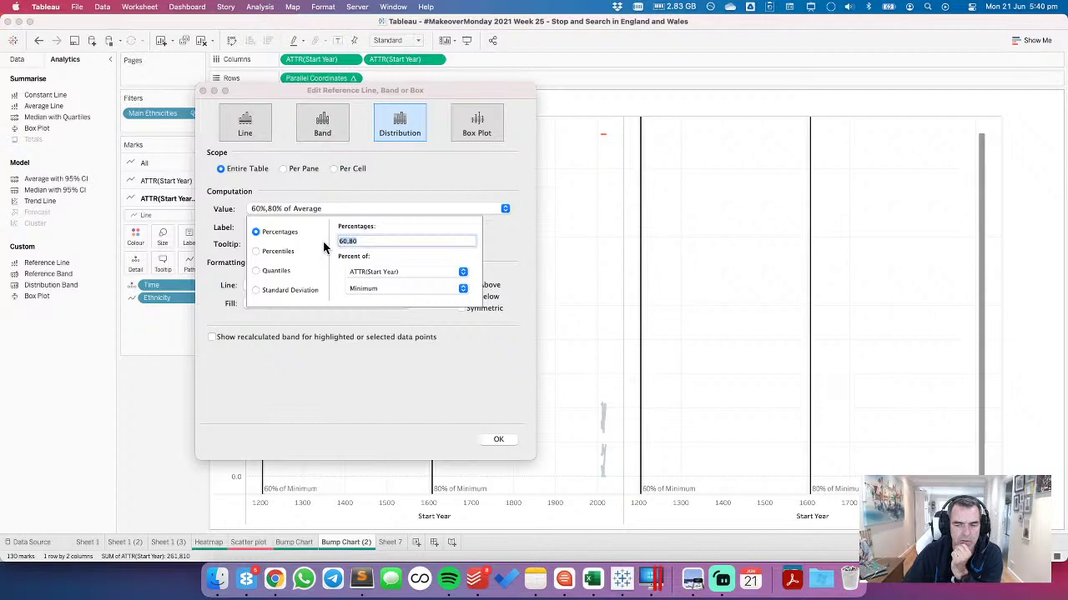
pyautogui.click(368, 291)
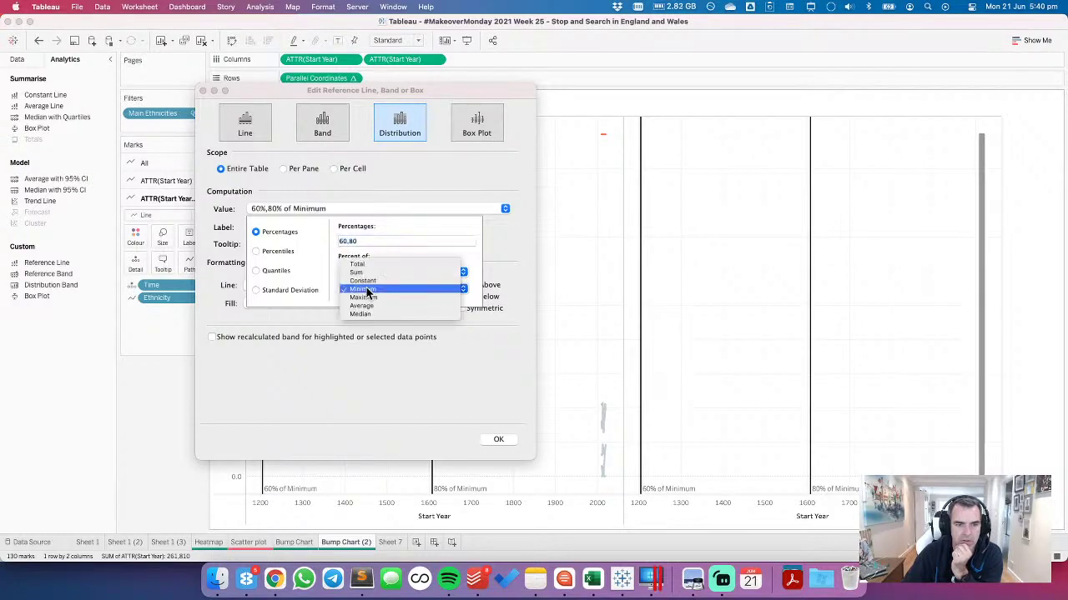
pyautogui.click(385, 227)
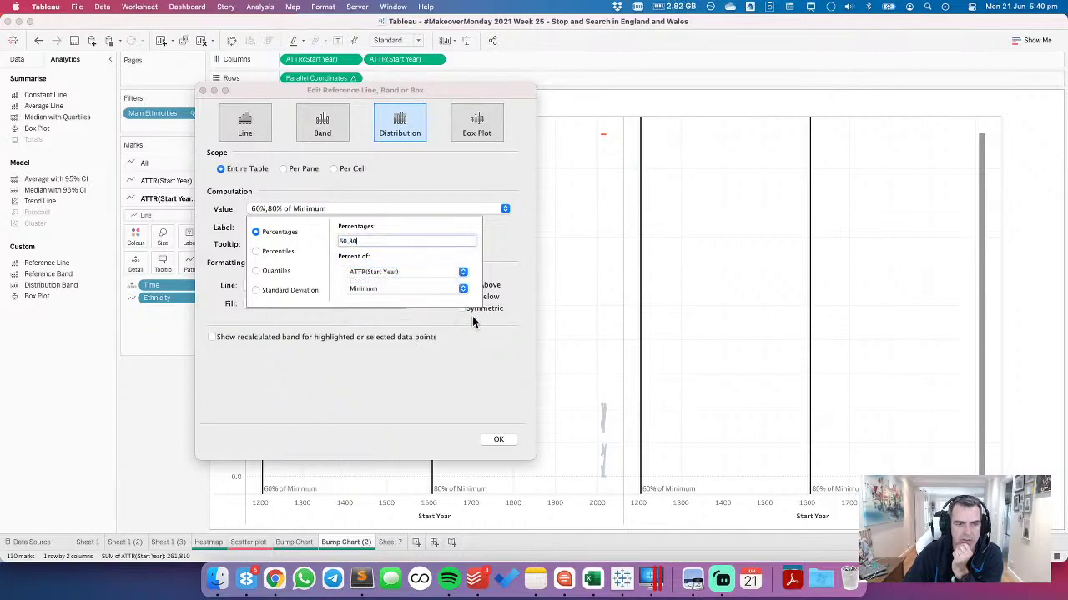
pyautogui.click(497, 439)
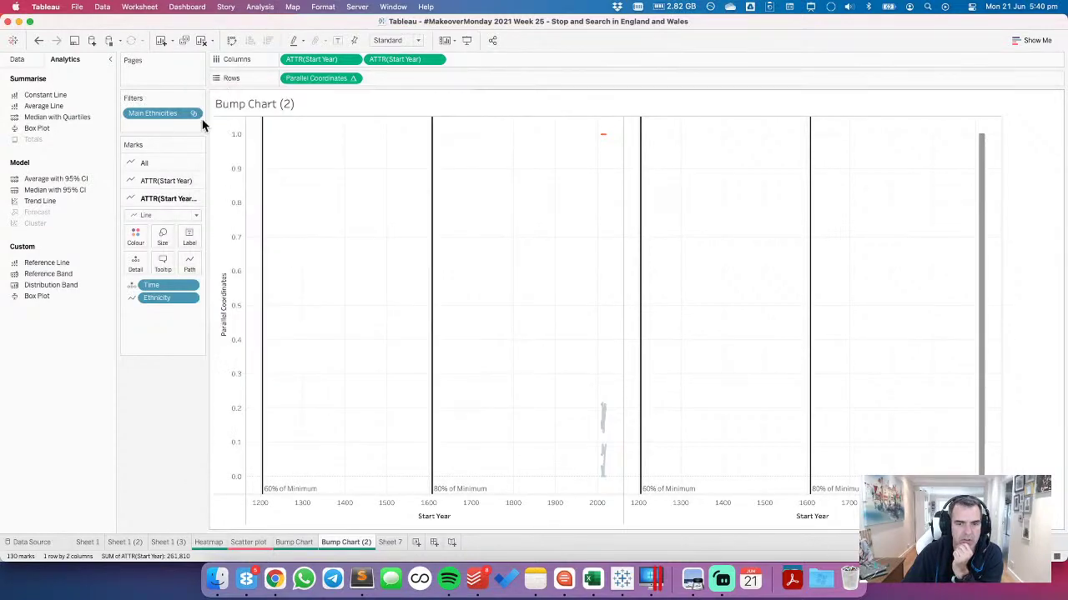
# Step: Undo all the distribution band changes to restore the plain Start Year charts
pyautogui.click(40, 44)
pyautogui.click(40, 44)
pyautogui.click(40, 44)
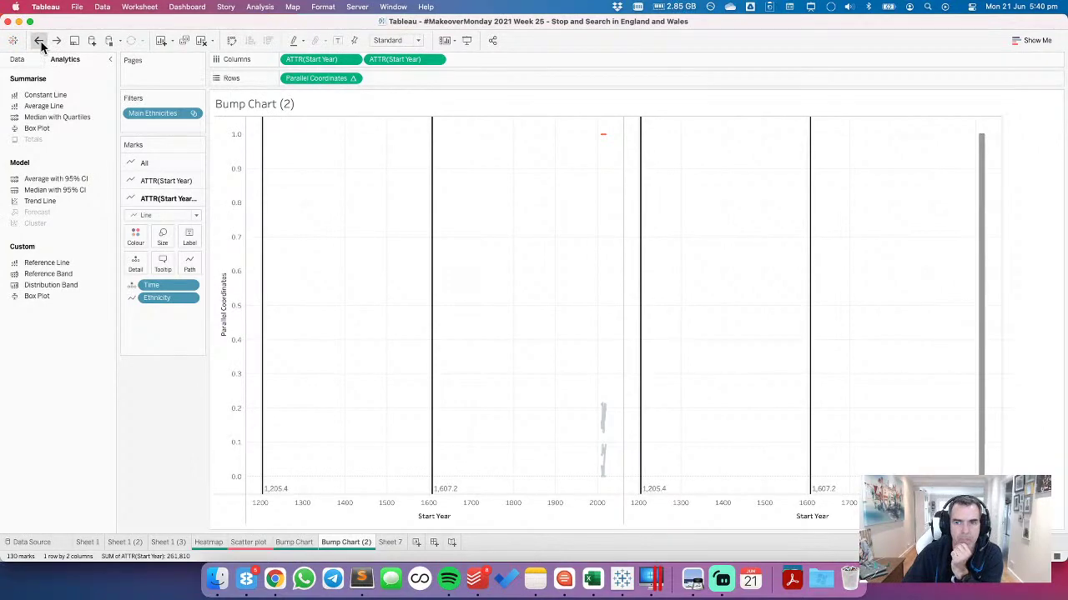
pyautogui.click(40, 44)
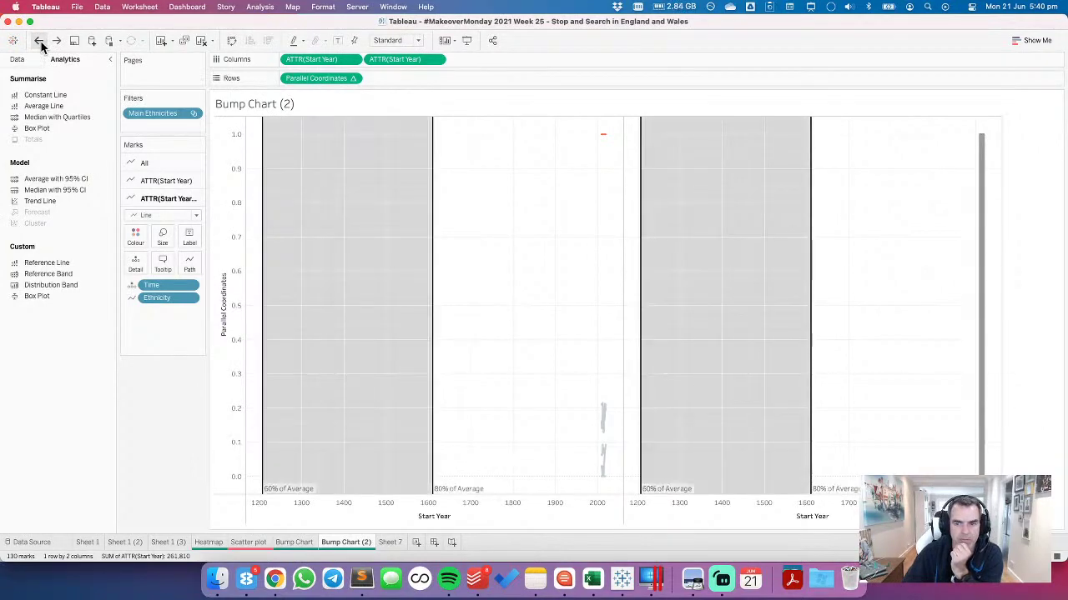
pyautogui.click(40, 44)
pyautogui.click(40, 44)
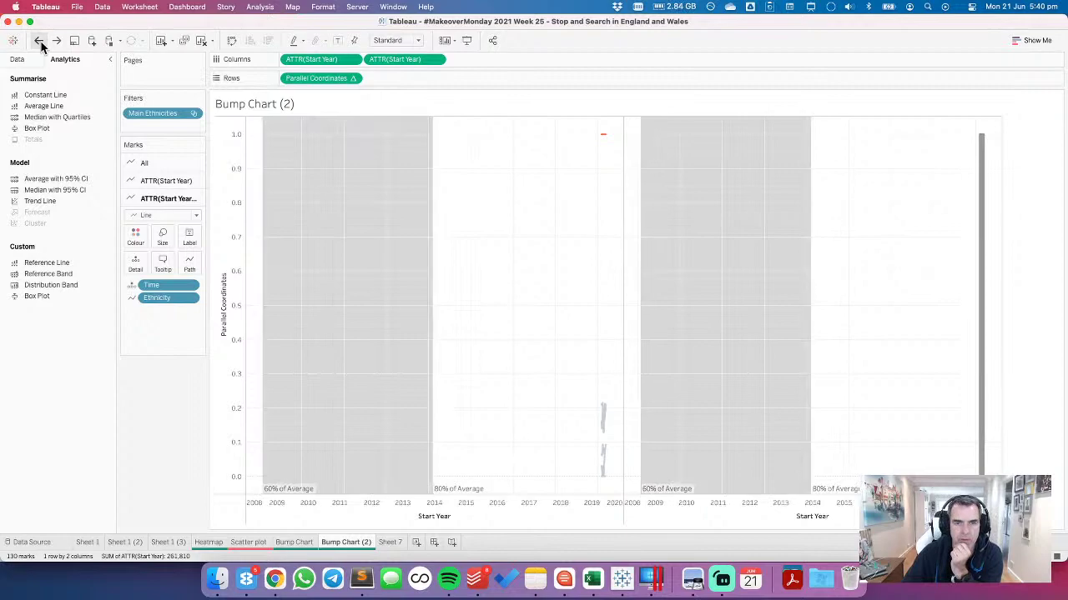
# Step: Combine the two Start Year charts into a synchronised dual axis with the vertical lines' marks moved to the back
pyautogui.click(435, 59)
pyautogui.click(416, 248)
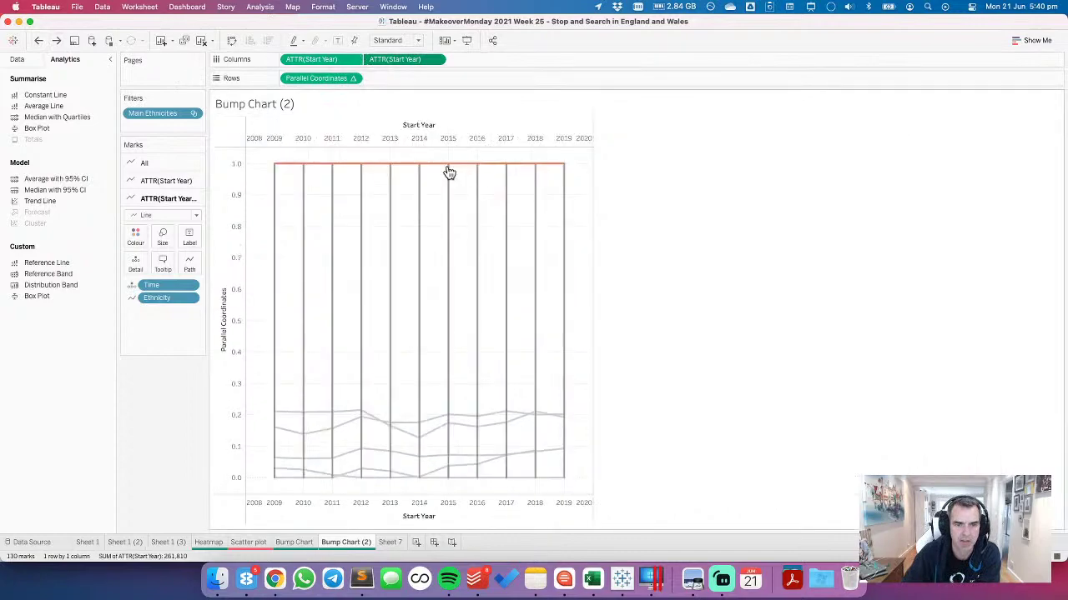
pyautogui.rightClick(404, 136)
pyautogui.click(426, 197)
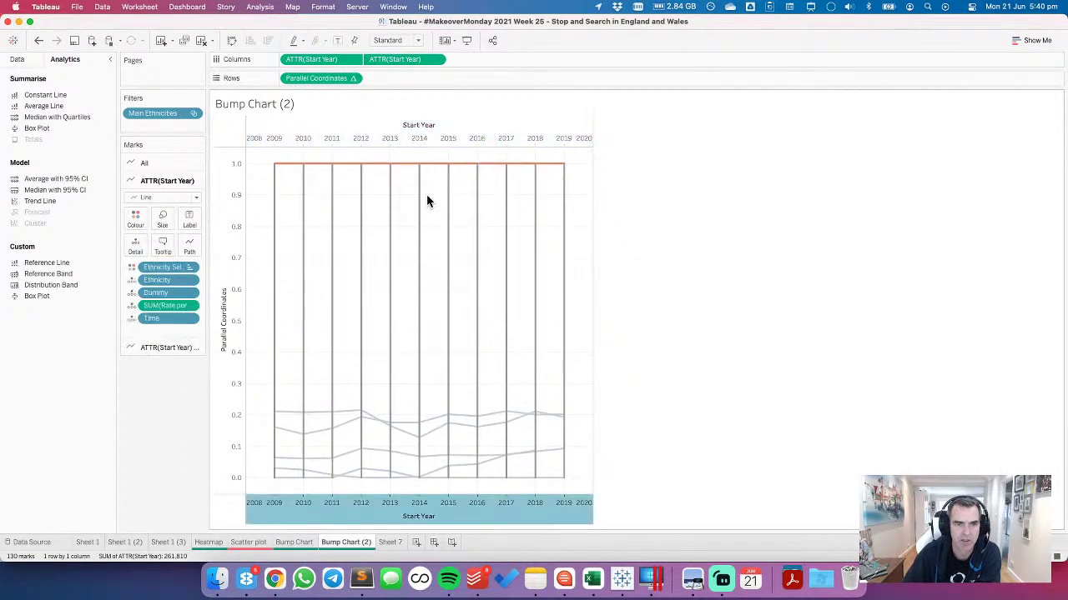
pyautogui.rightClick(365, 138)
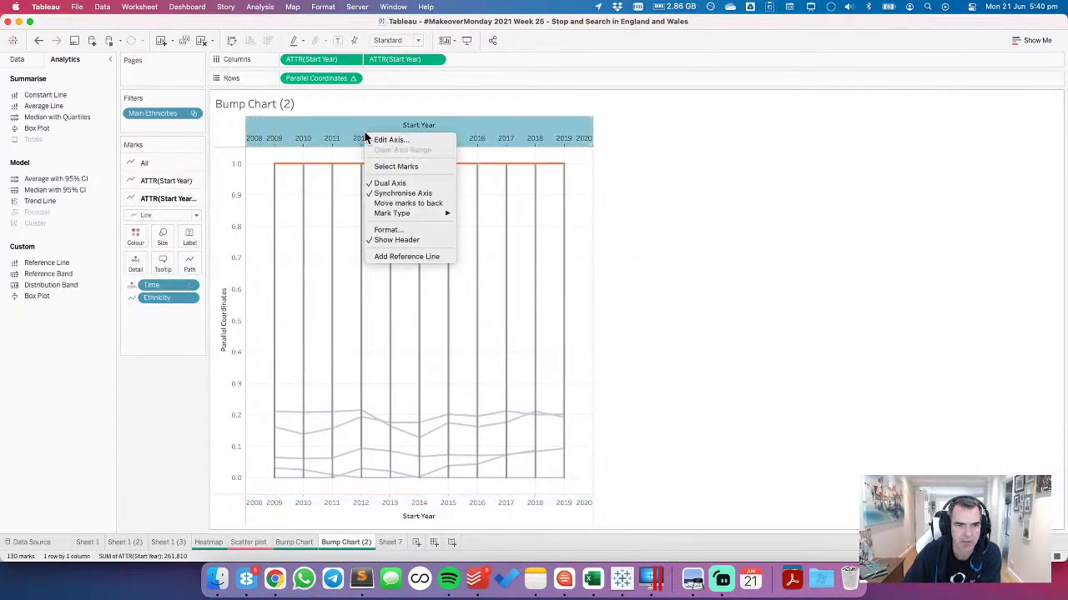
pyautogui.click(383, 204)
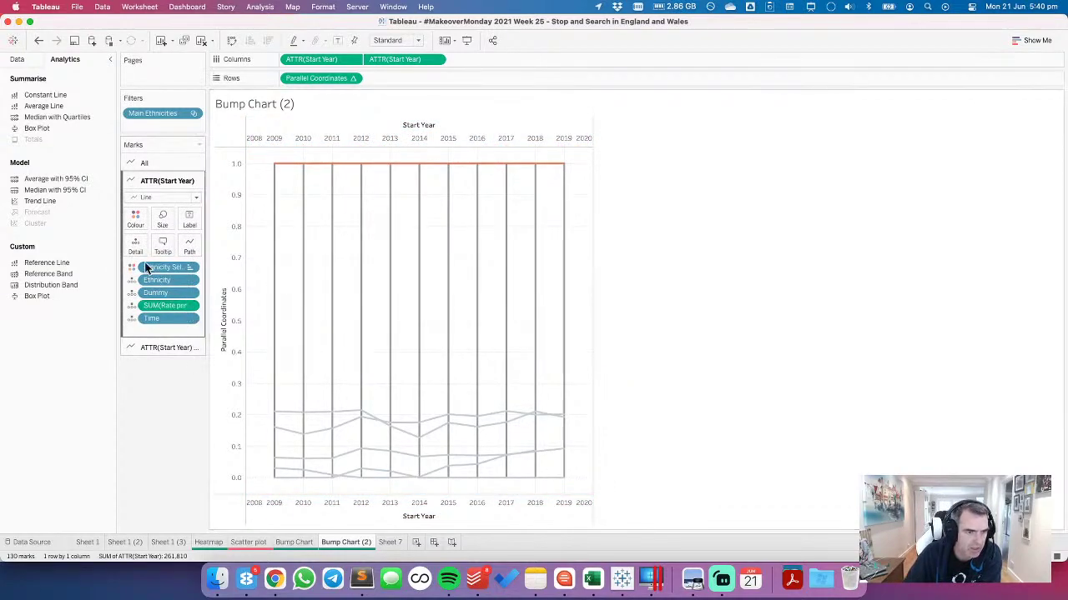
# Step: Colour the vertical year lines light grey and reduce them to the thinnest size
pyautogui.click(158, 348)
pyautogui.click(136, 237)
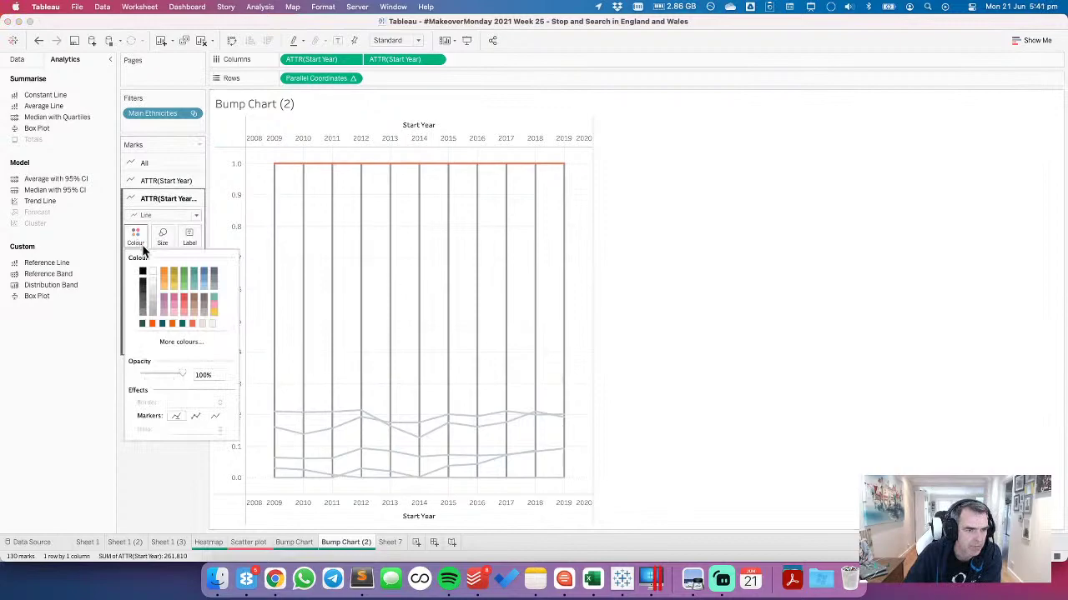
pyautogui.click(151, 287)
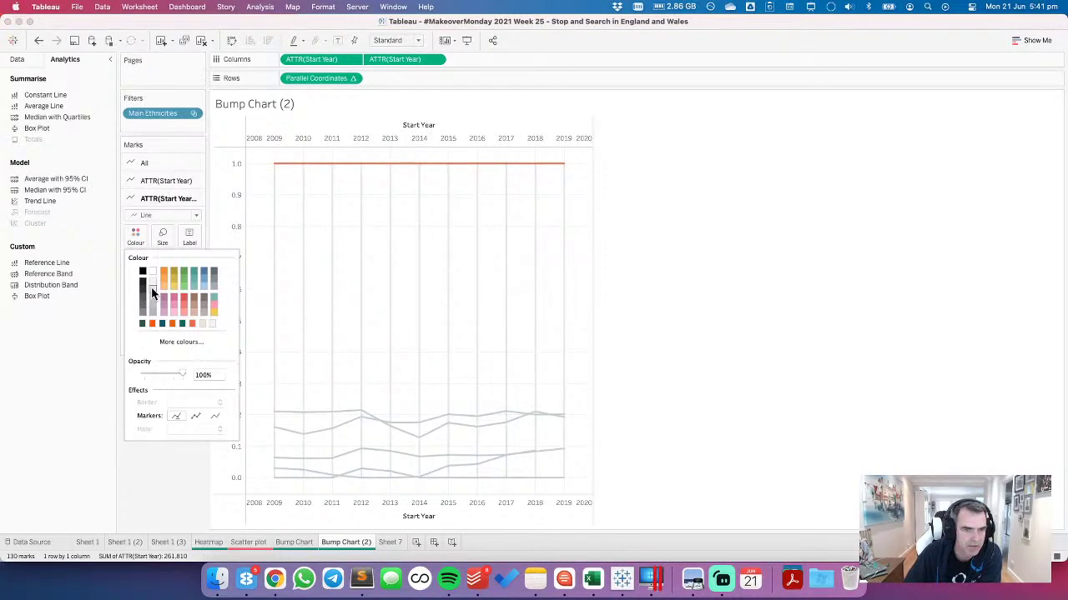
pyautogui.click(161, 240)
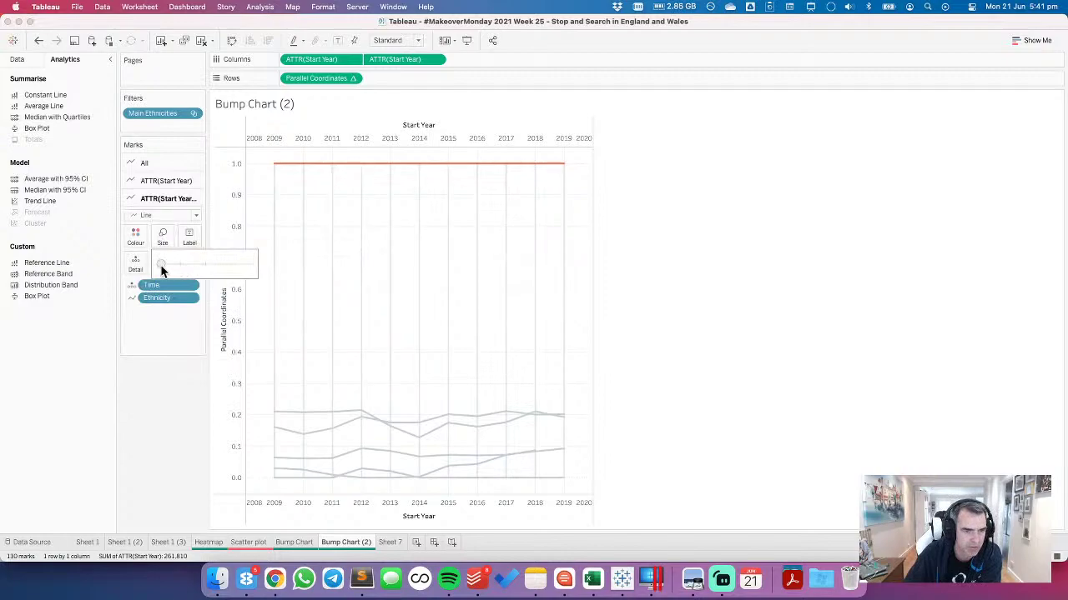
pyautogui.click(318, 269)
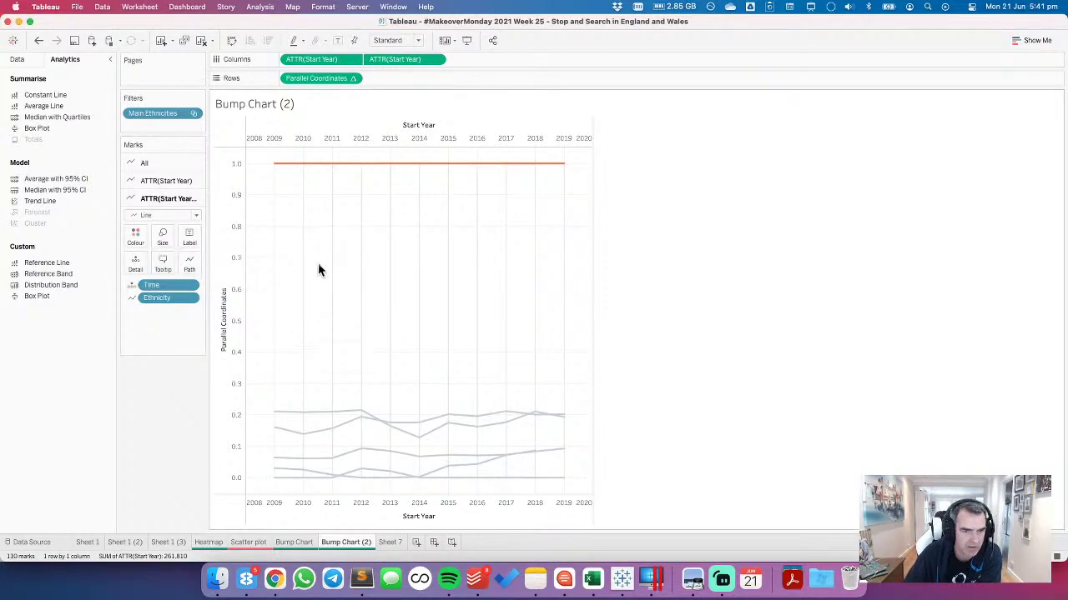
# Step: Set the worksheet's grid lines to None
pyautogui.rightClick(316, 339)
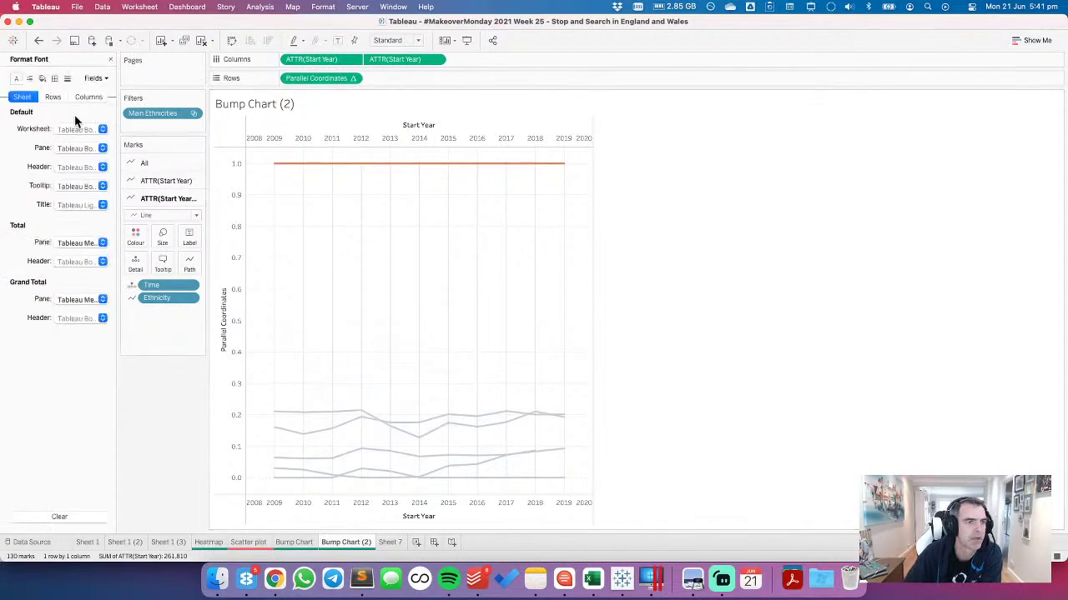
pyautogui.click(55, 78)
pyautogui.click(67, 78)
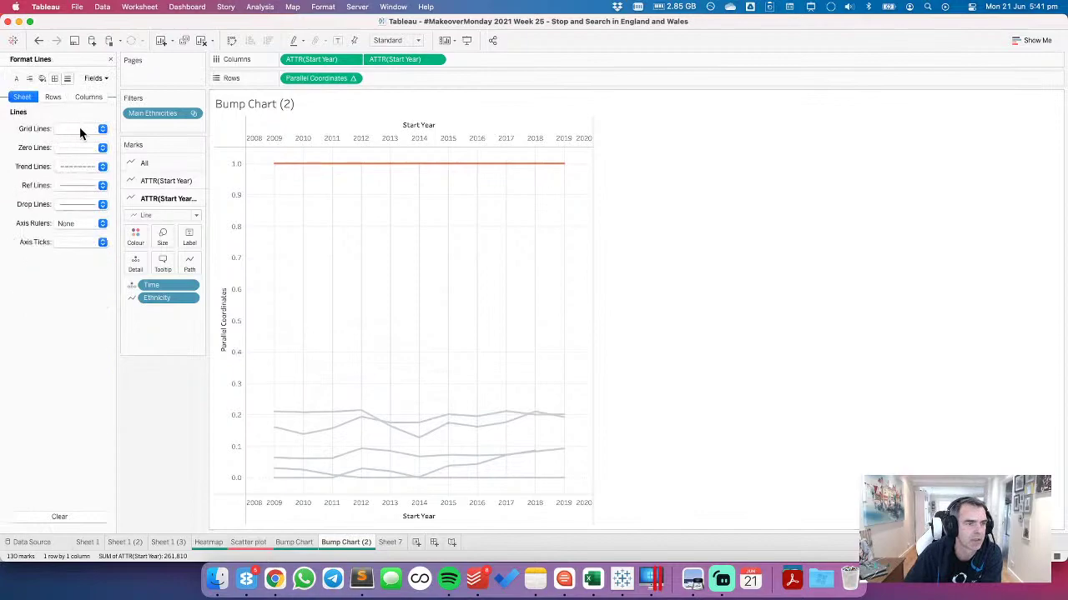
pyautogui.click(79, 129)
pyautogui.click(81, 149)
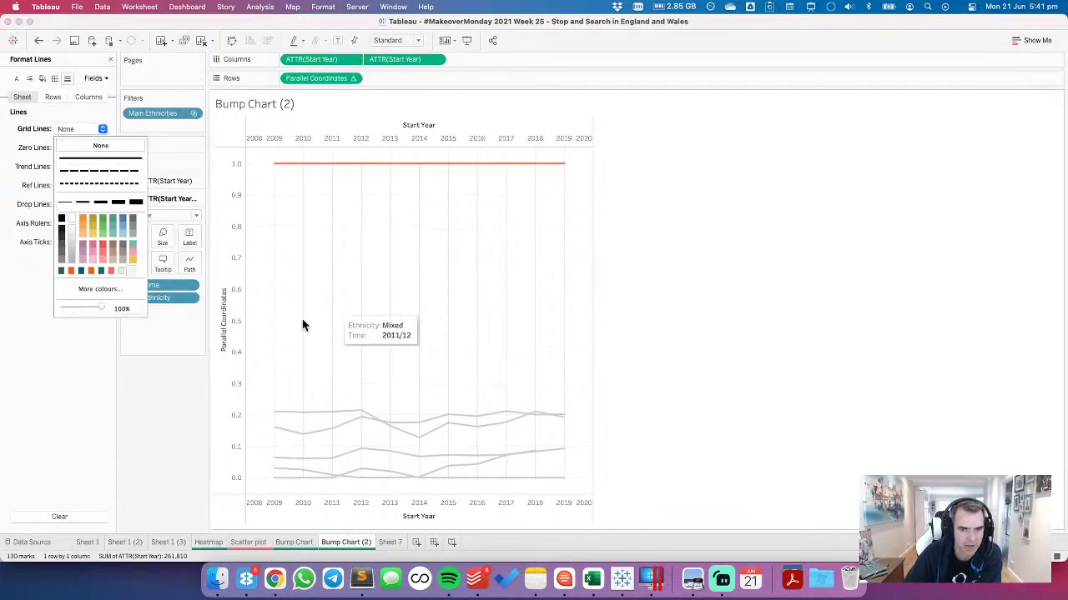
# Step: Close the line formatting and remove the second Start Year from the columns so only the ethnicity lines remain
pyautogui.click(18, 175)
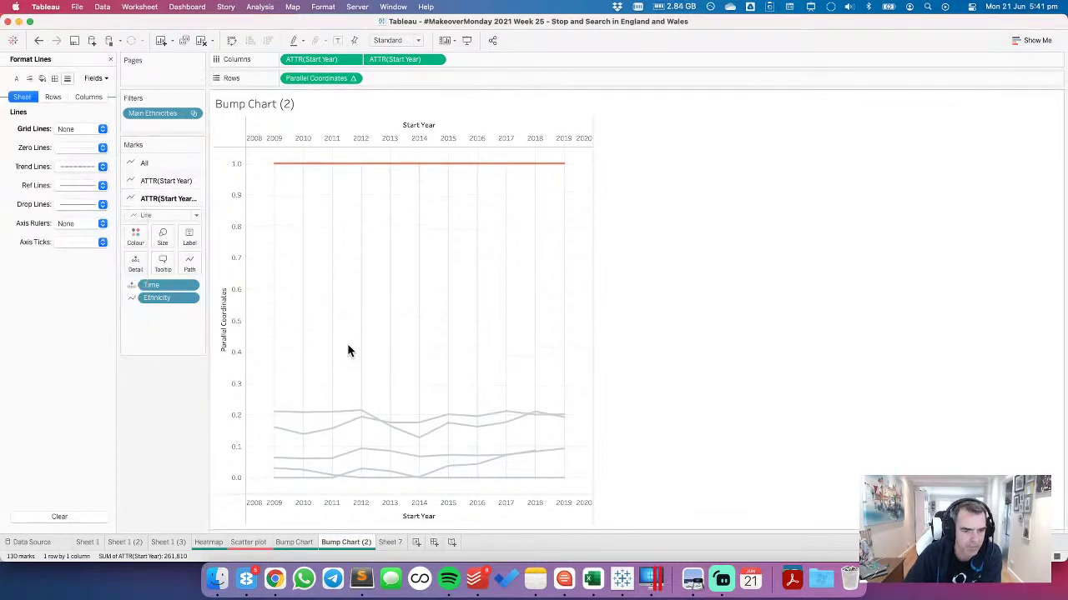
pyautogui.click(110, 60)
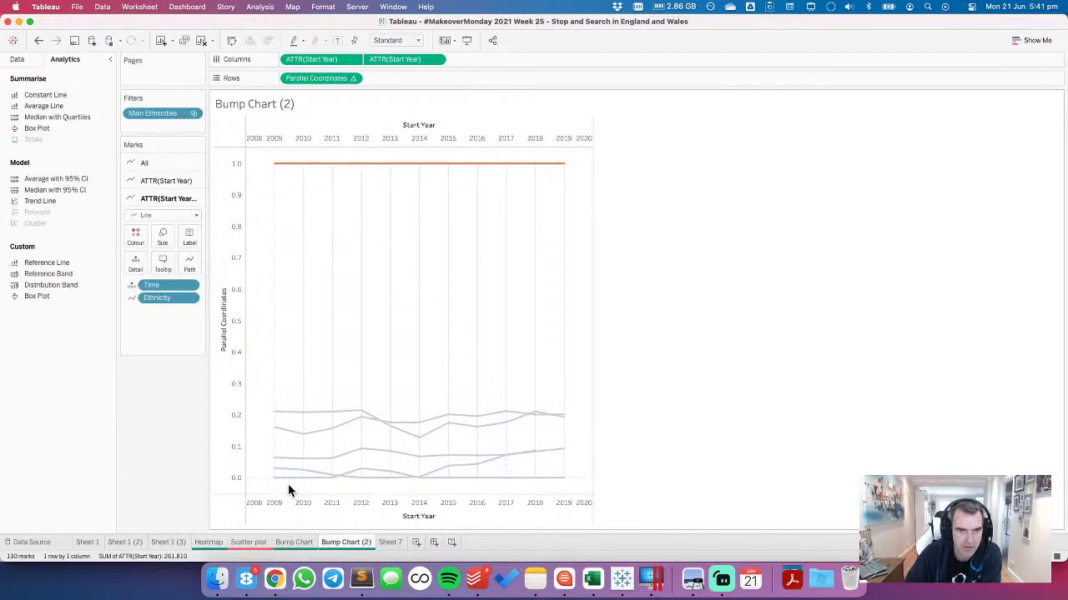
pyautogui.moveTo(395, 59); pyautogui.dragTo(392, 16)
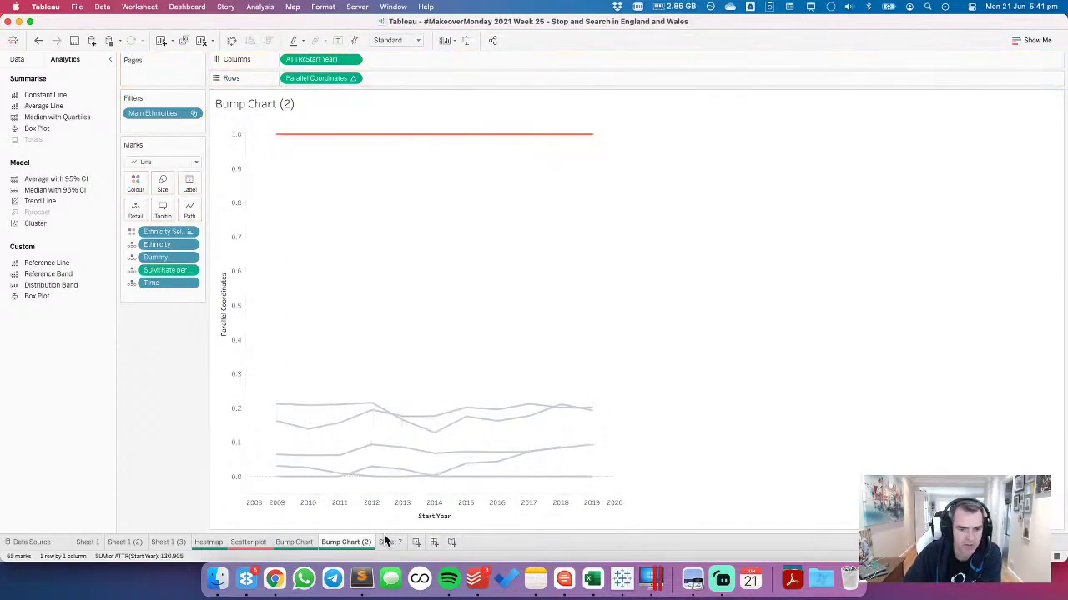
# Step: Rename the Bump Chart (2) worksheet as Parallel Coordinates
pyautogui.doubleClick(363, 544)
pyautogui.write('Paral')
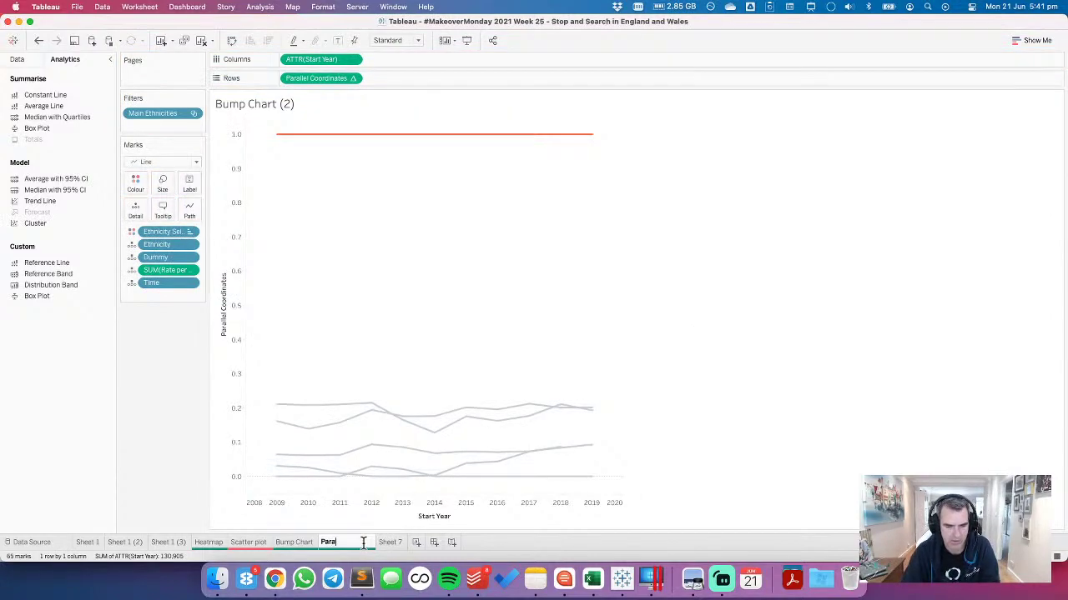
pyautogui.write('lel Coordinates')
pyautogui.press('Return')
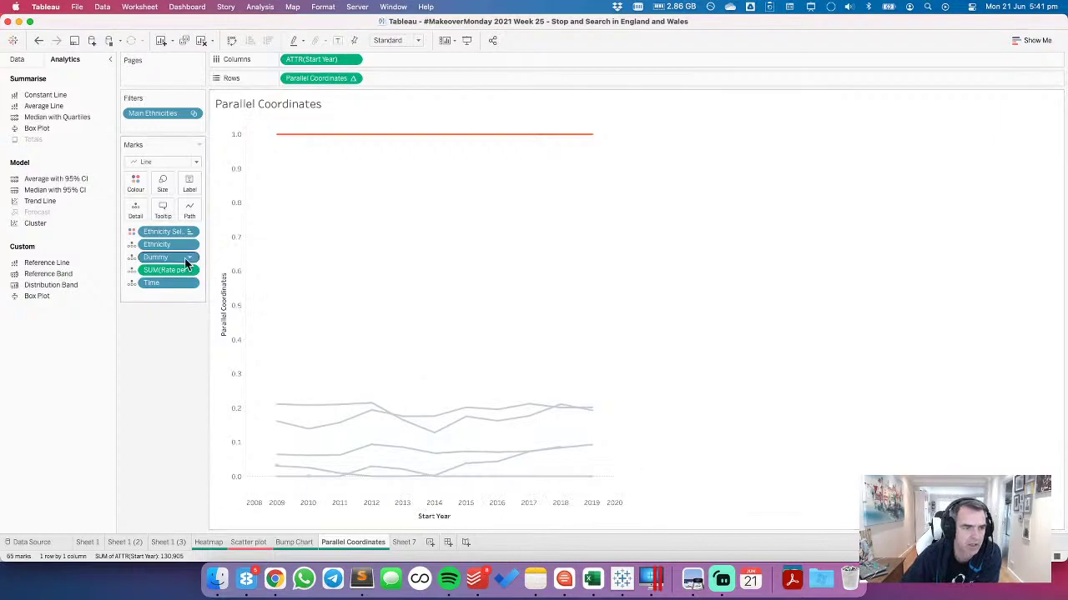
# Step: Replace Start Year with the Time field on the Parallel Coordinates chart's columns
pyautogui.moveTo(168, 285); pyautogui.dragTo(338, 64)
pyautogui.moveTo(407, 59); pyautogui.dragTo(333, 31)
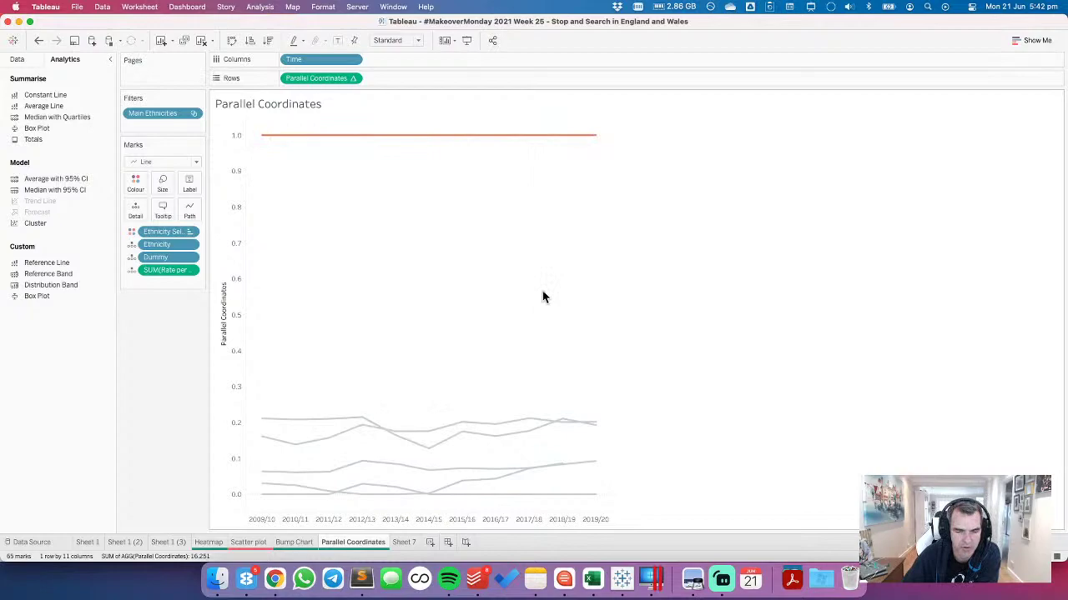
# Step: Test the line highlighting by selecting a lower ethnicity line in Parallel Coordinates and the top-ranked line in the Bump Chart
pyautogui.click(359, 421)
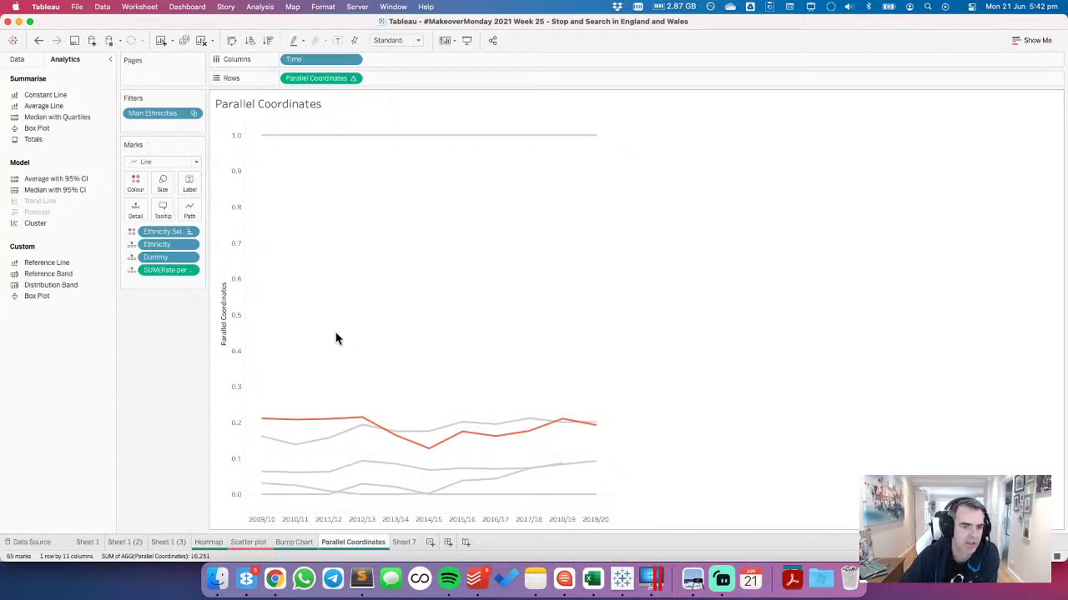
pyautogui.moveTo(264, 143)
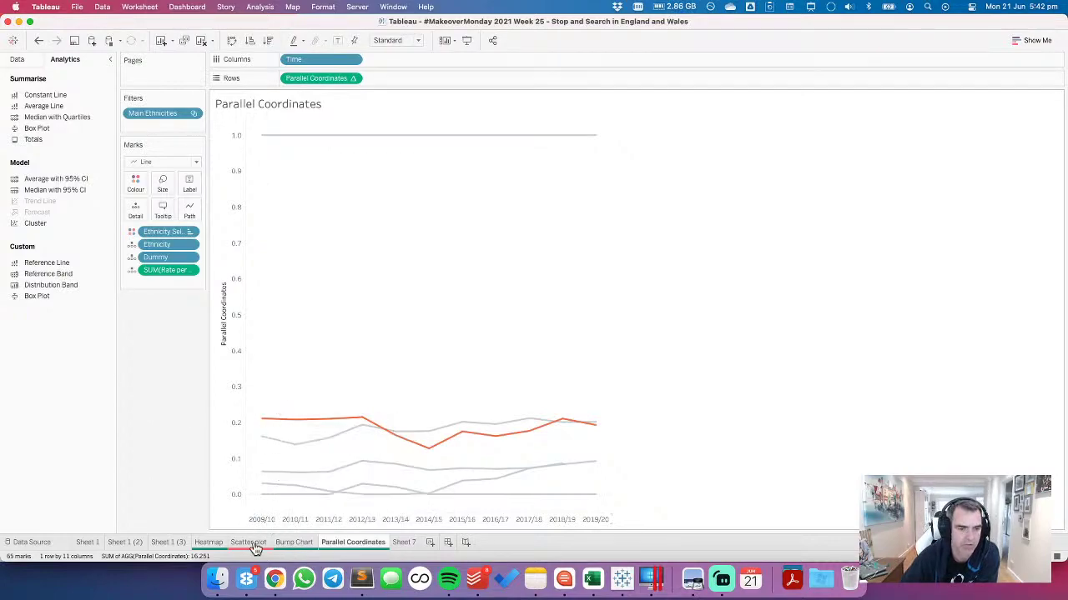
pyautogui.click(285, 543)
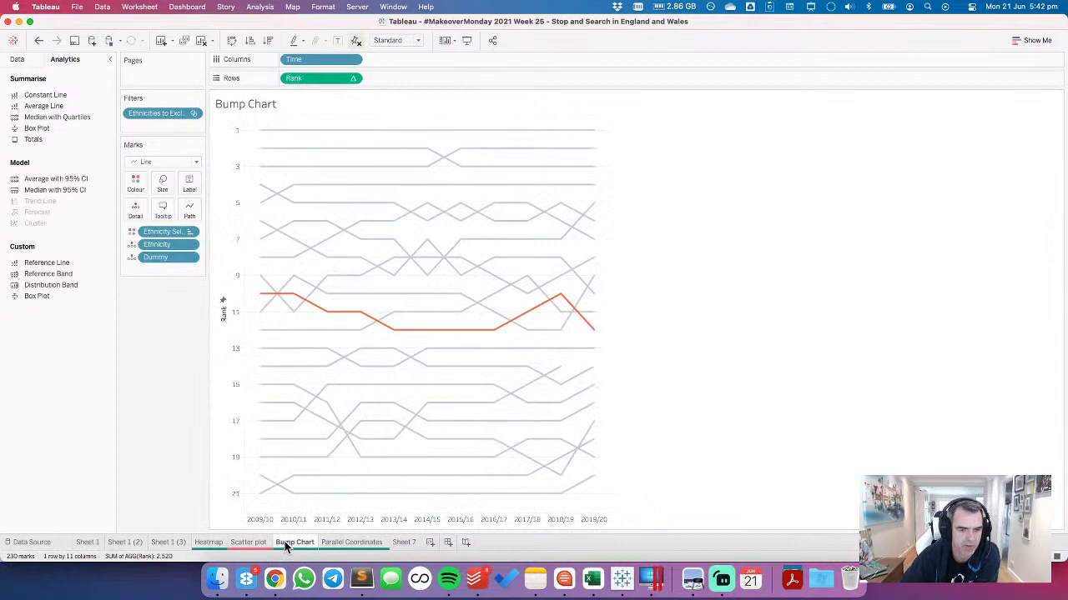
pyautogui.click(314, 136)
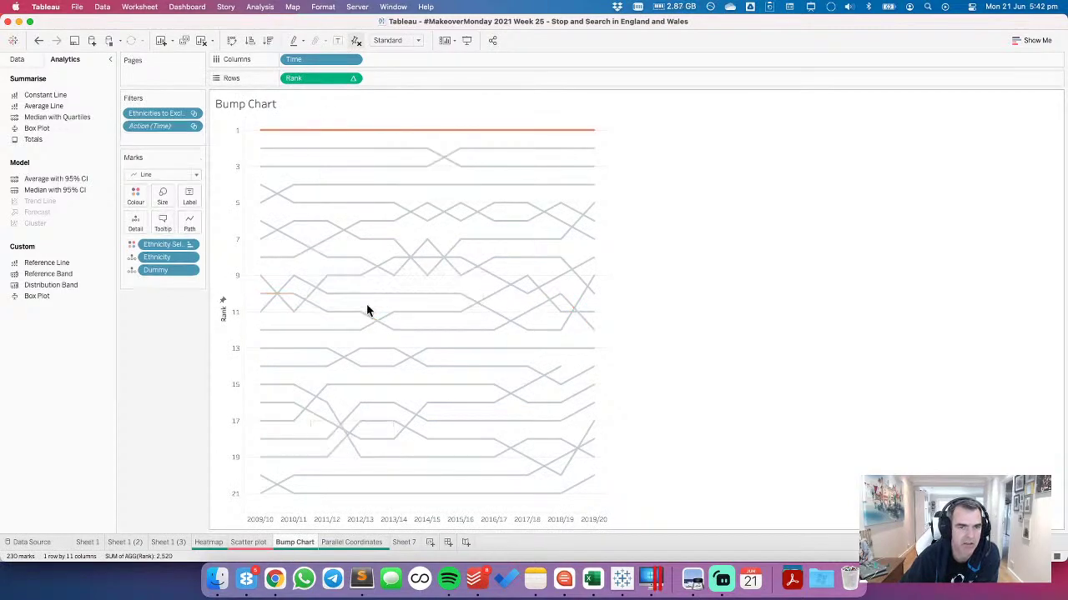
# Step: Try the Main Ethnicities filter in place of Ethnicities to Exclude on the Bump Chart, compare it with Parallel Coordinates, and undo the filter change
pyautogui.click(19, 61)
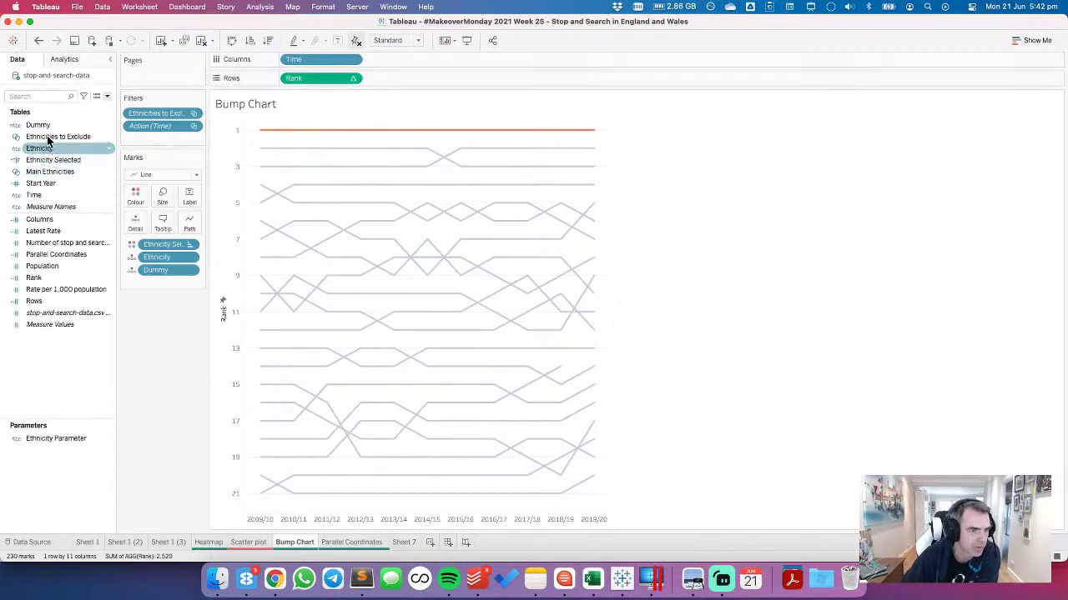
pyautogui.moveTo(46, 172); pyautogui.dragTo(148, 113)
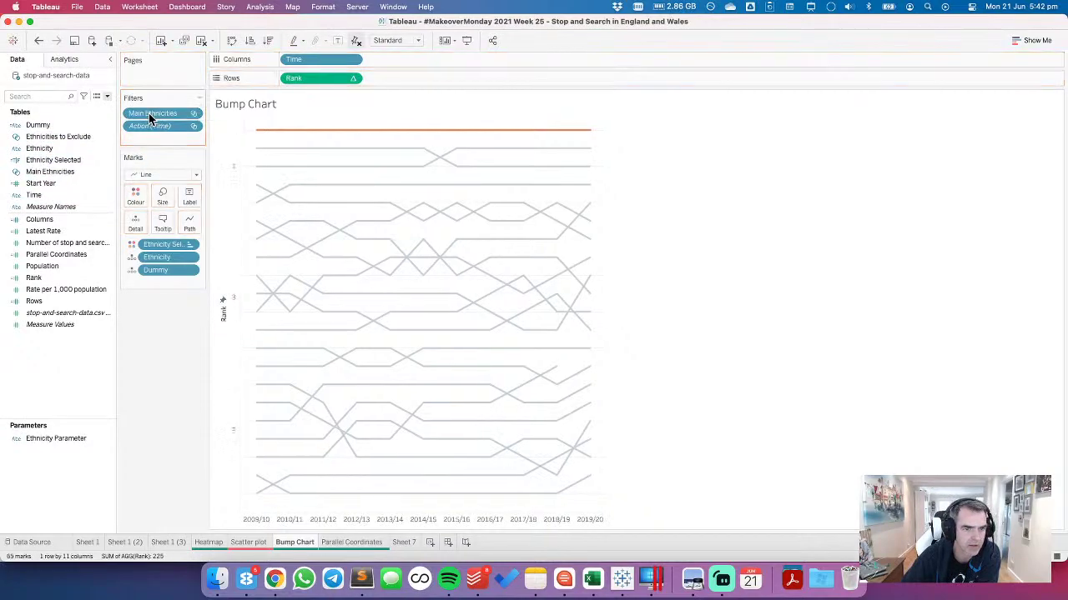
pyautogui.click(265, 166)
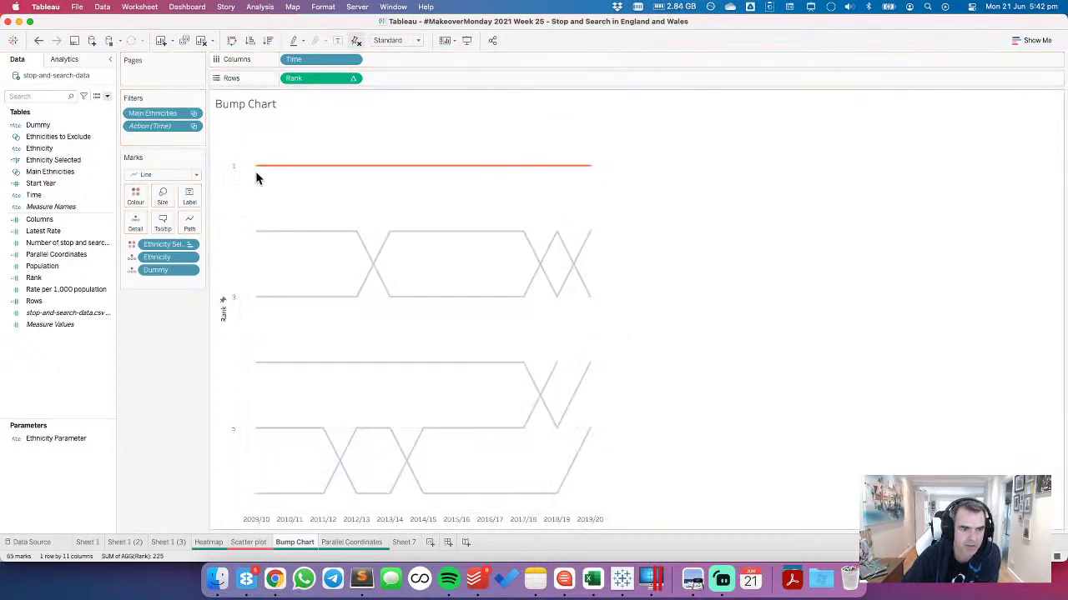
pyautogui.click(339, 542)
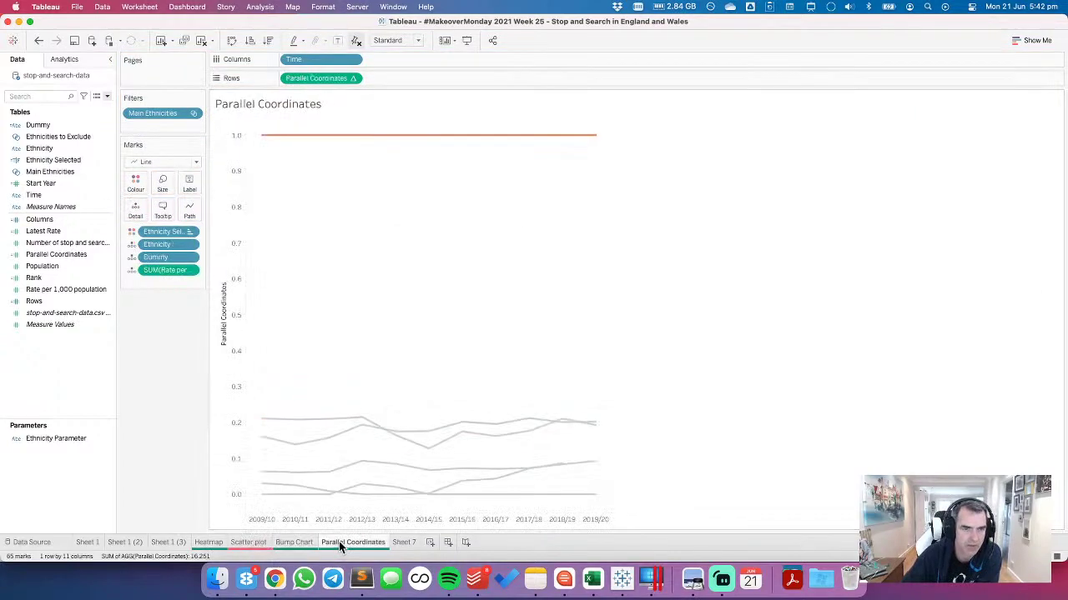
pyautogui.click(293, 543)
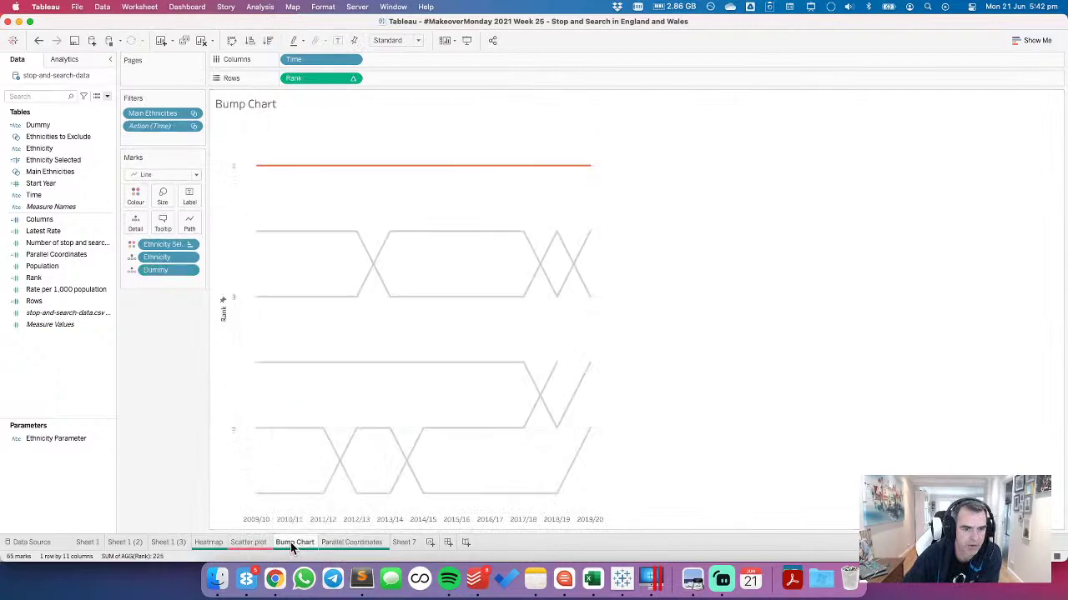
pyautogui.click(37, 42)
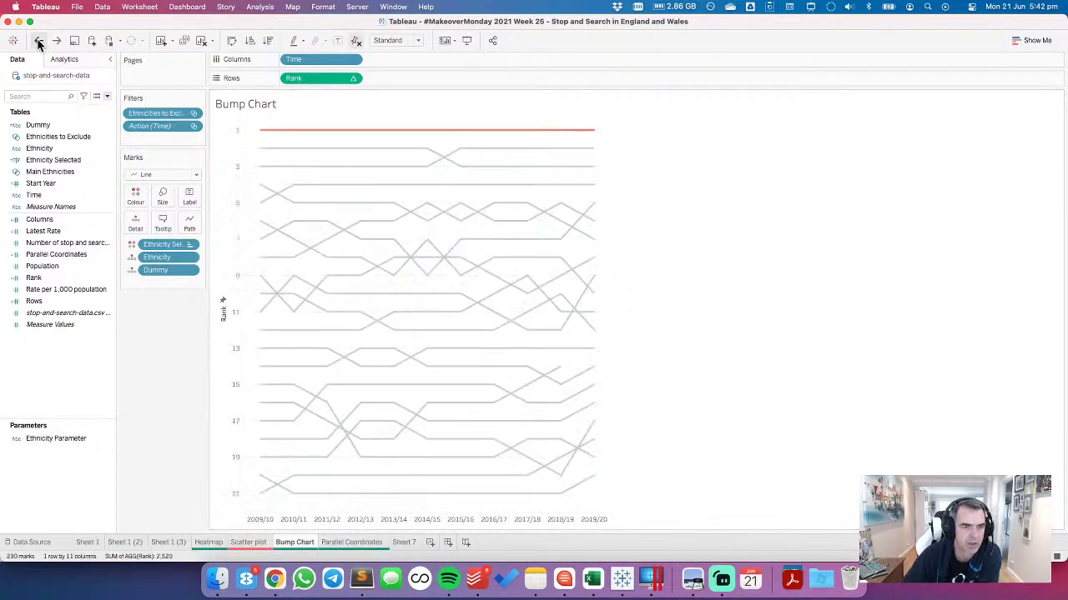
# Step: Return to the Parallel Coordinates worksheet and inspect the Black ethnicity line's 2011/12 point
pyautogui.click(348, 541)
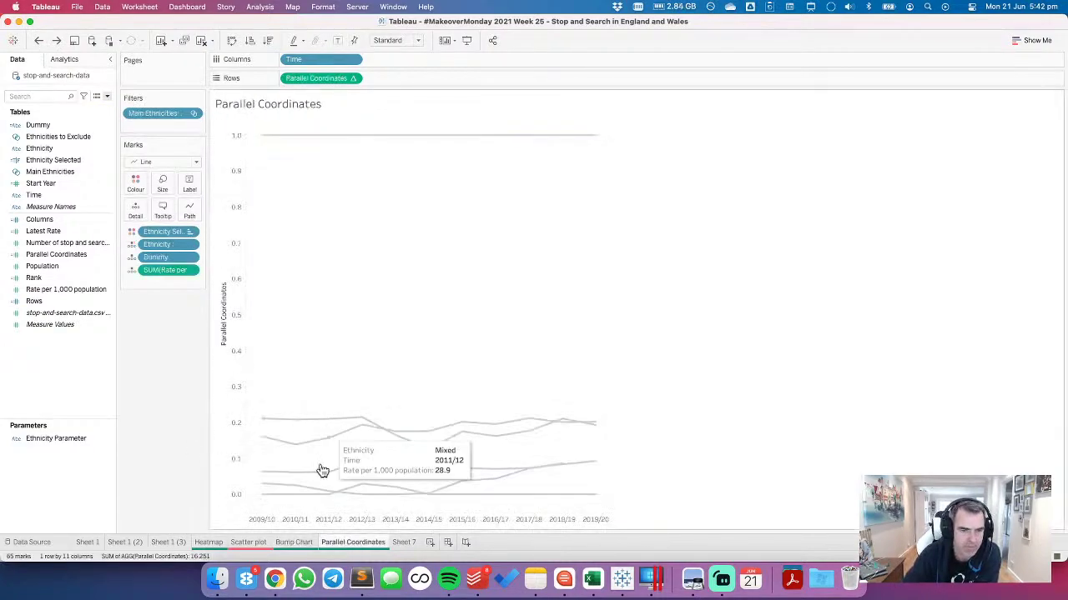
pyautogui.click(329, 137)
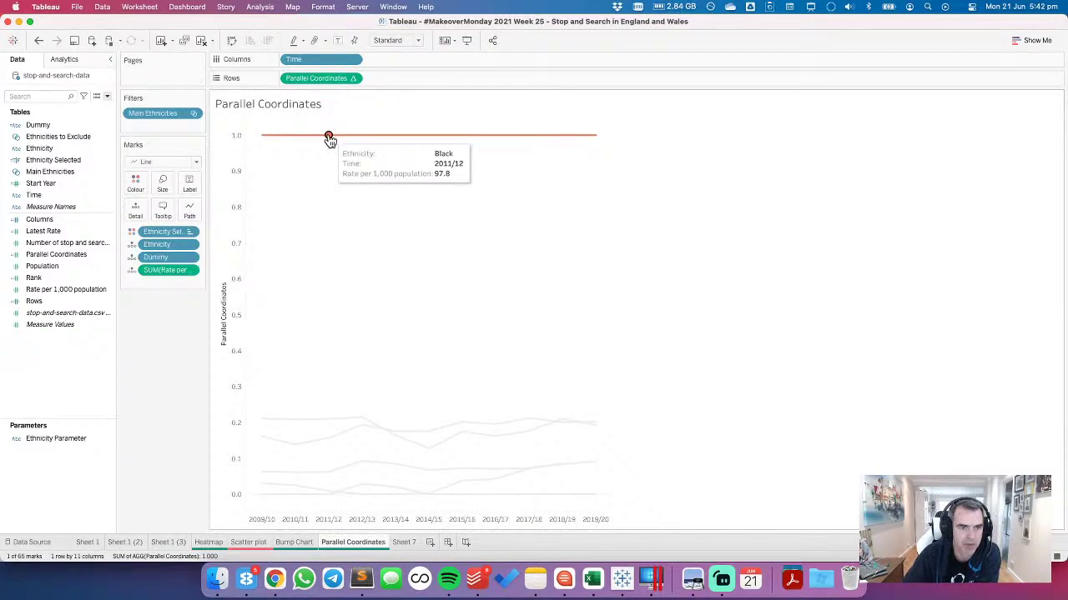
# Step: Switch to Chrome and examine the Comparisons chart types in The Data Visualisation Catalogue, then return to its function categories
pyautogui.click(274, 578)
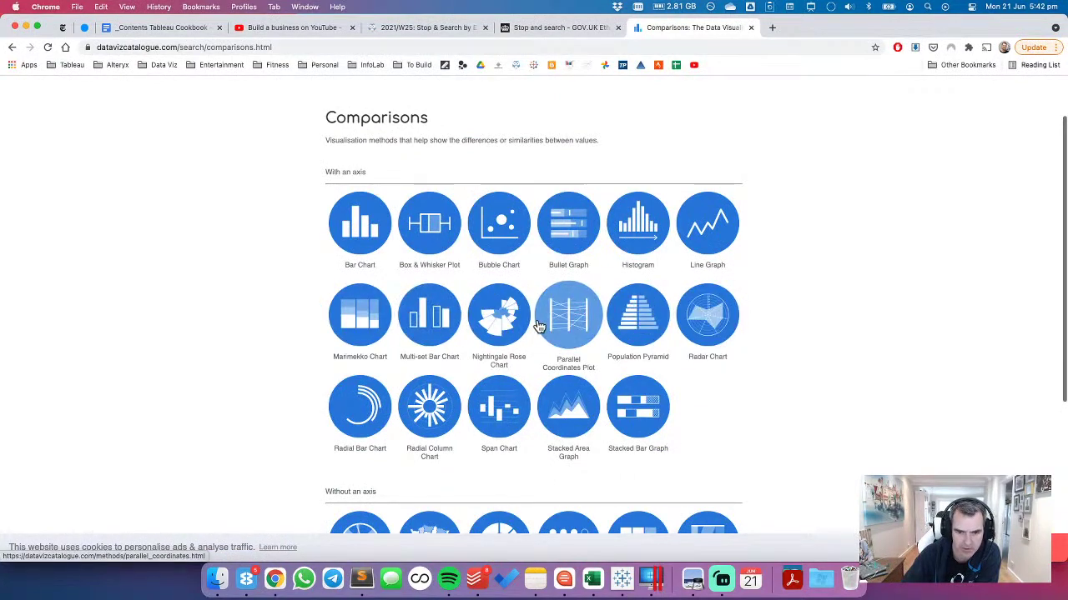
pyautogui.scroll(-2, 539, 326)
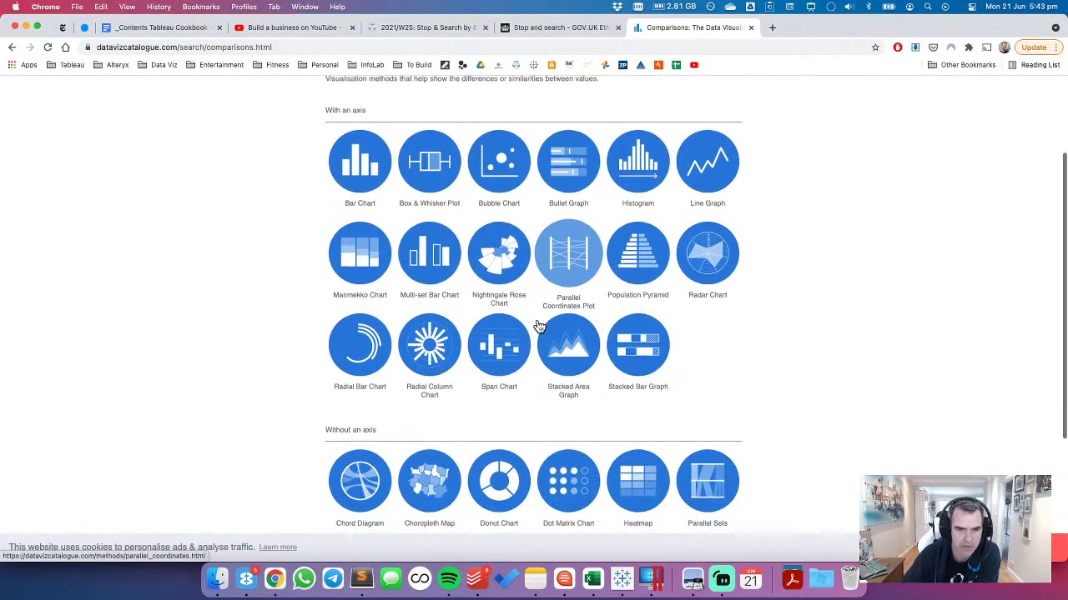
pyautogui.scroll(-5, 539, 326)
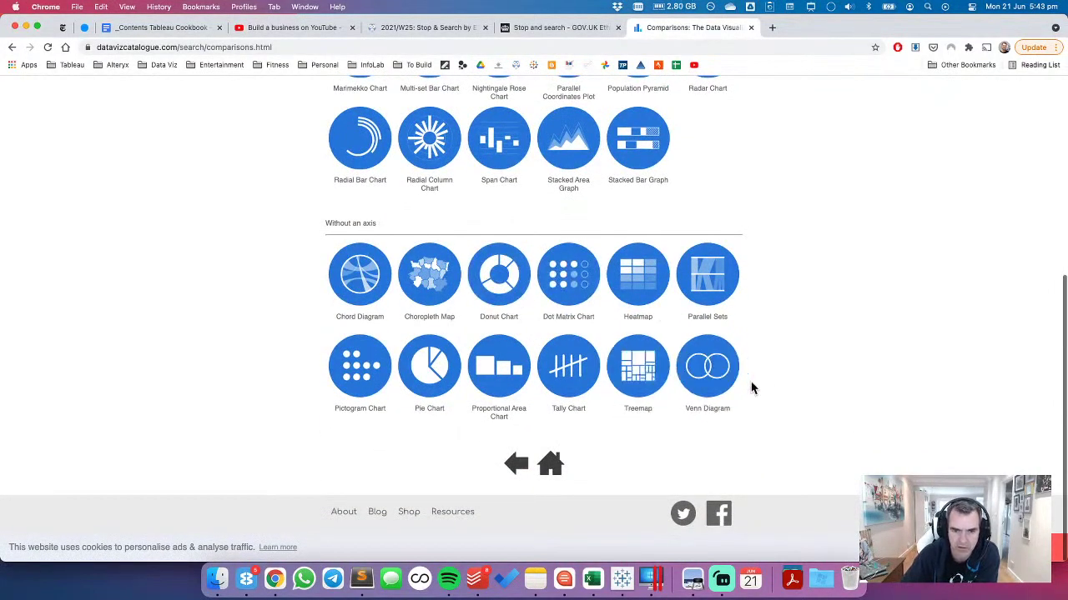
pyautogui.click(516, 463)
pyautogui.click(12, 47)
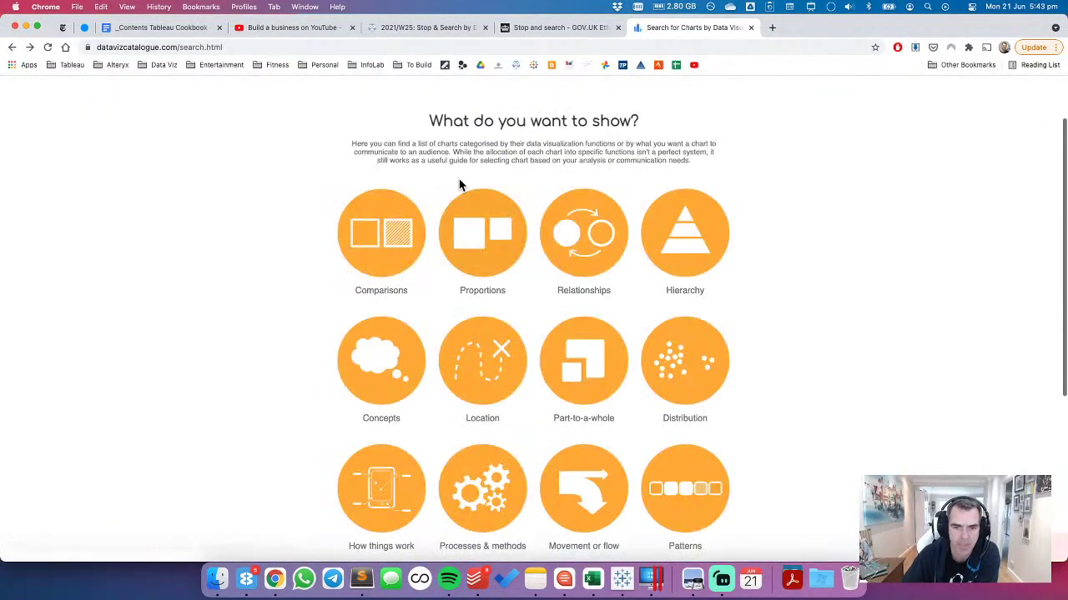
# Step: Examine the catalogue's Proportions chart types and the full set of function categories for another chart idea
pyautogui.click(470, 241)
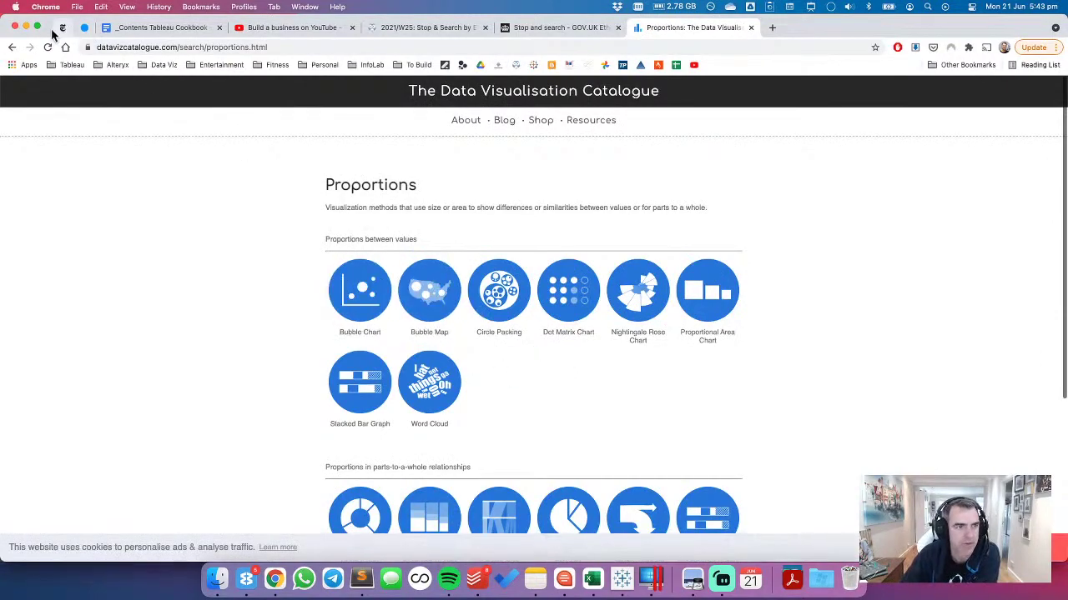
pyautogui.click(12, 46)
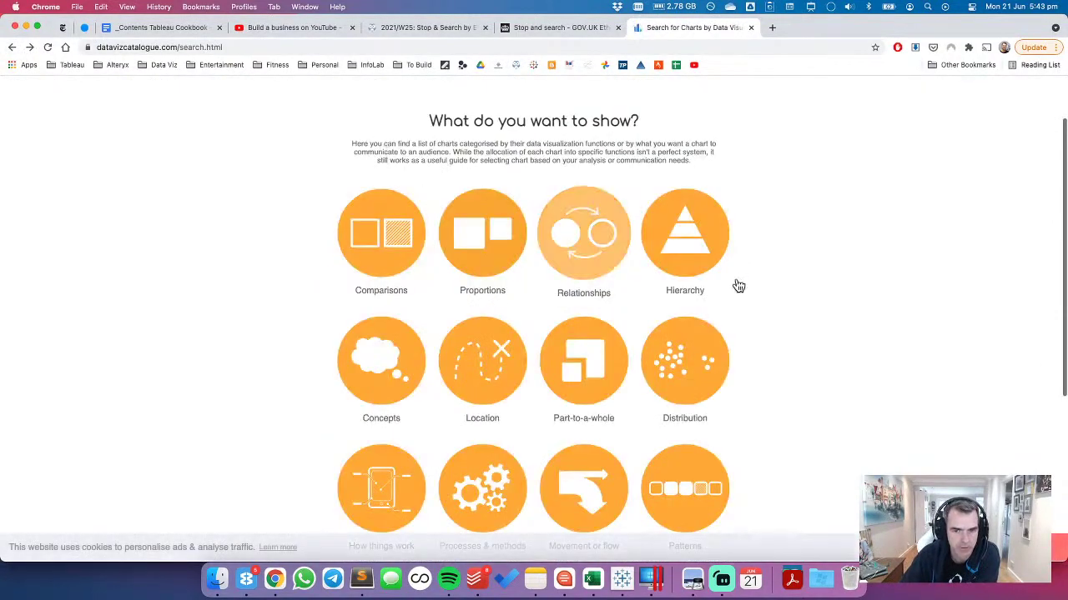
pyautogui.scroll(-5, 782, 279)
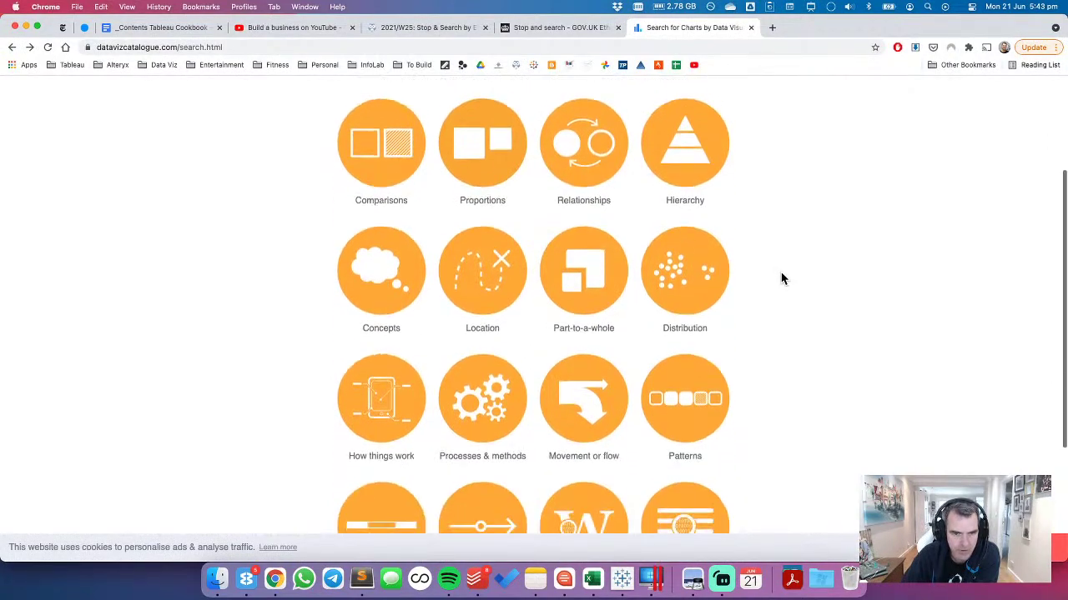
pyautogui.scroll(-1, 781, 278)
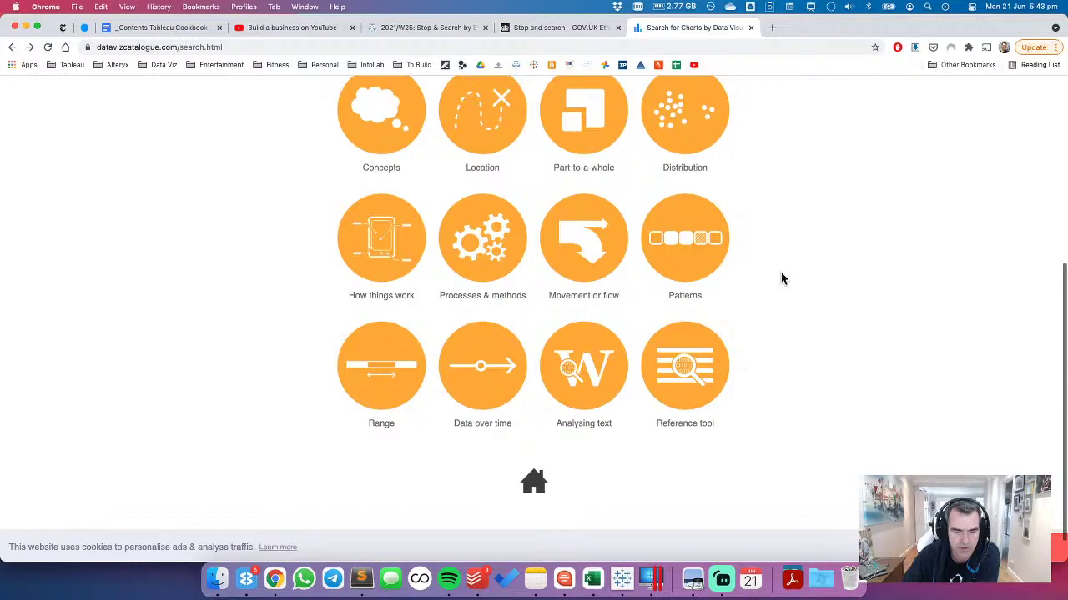
pyautogui.scroll(-1, 782, 278)
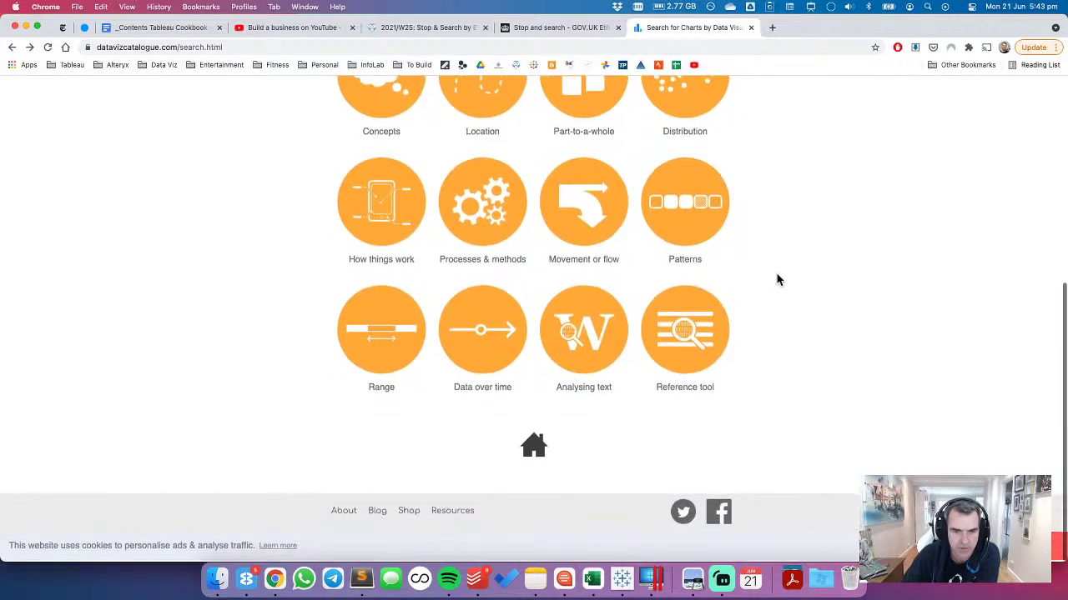
# Step: Look through the catalogue's home page of chart types, both as a list and as the icon overview
pyautogui.click(13, 51)
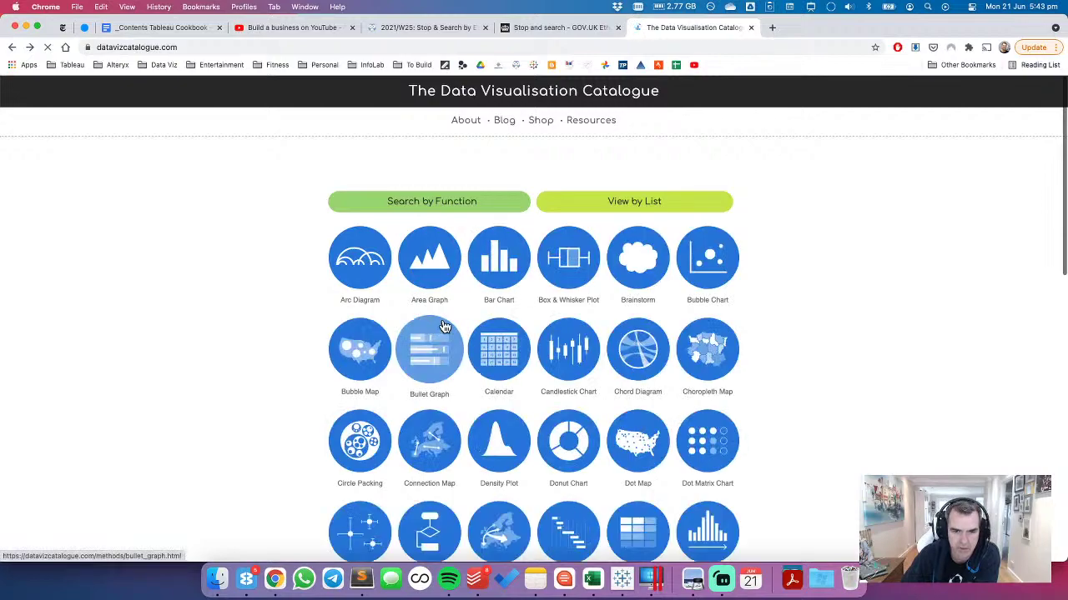
pyautogui.click(622, 204)
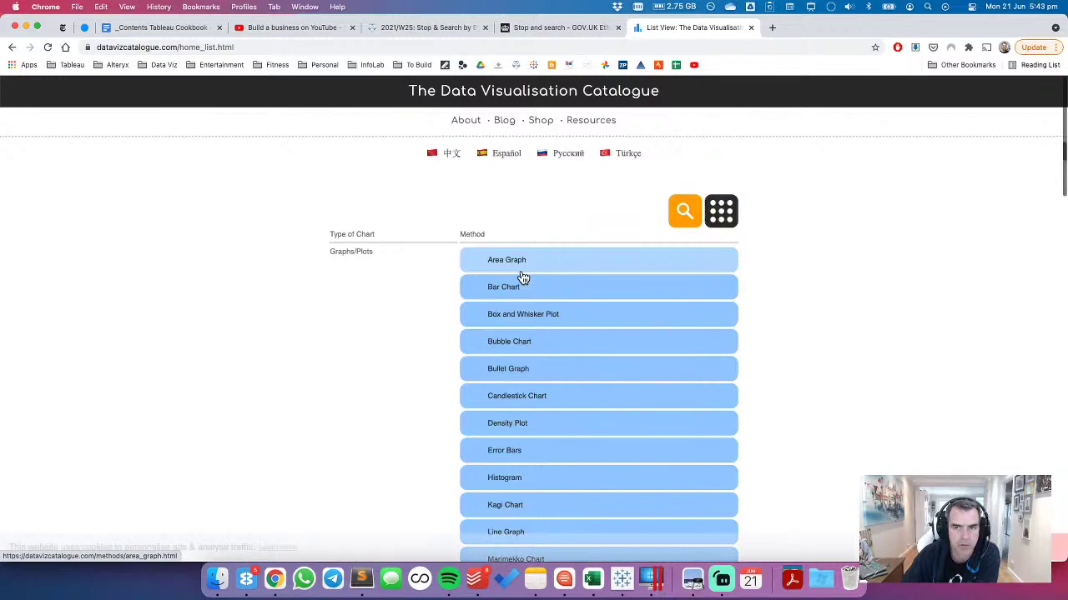
pyautogui.click(12, 48)
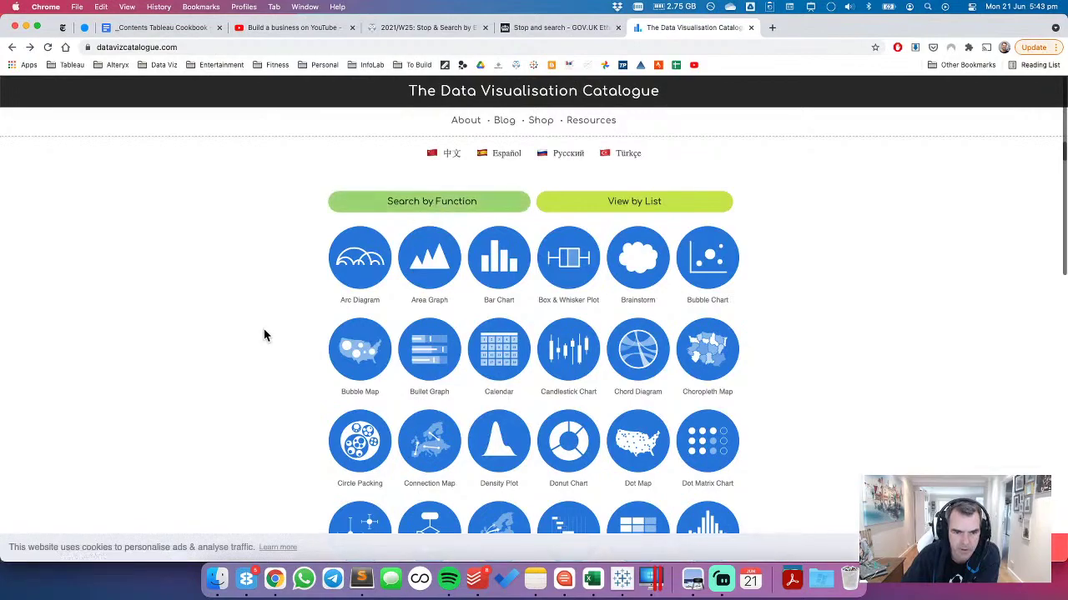
pyautogui.scroll(-1, 264, 334)
pyautogui.scroll(-2, 264, 334)
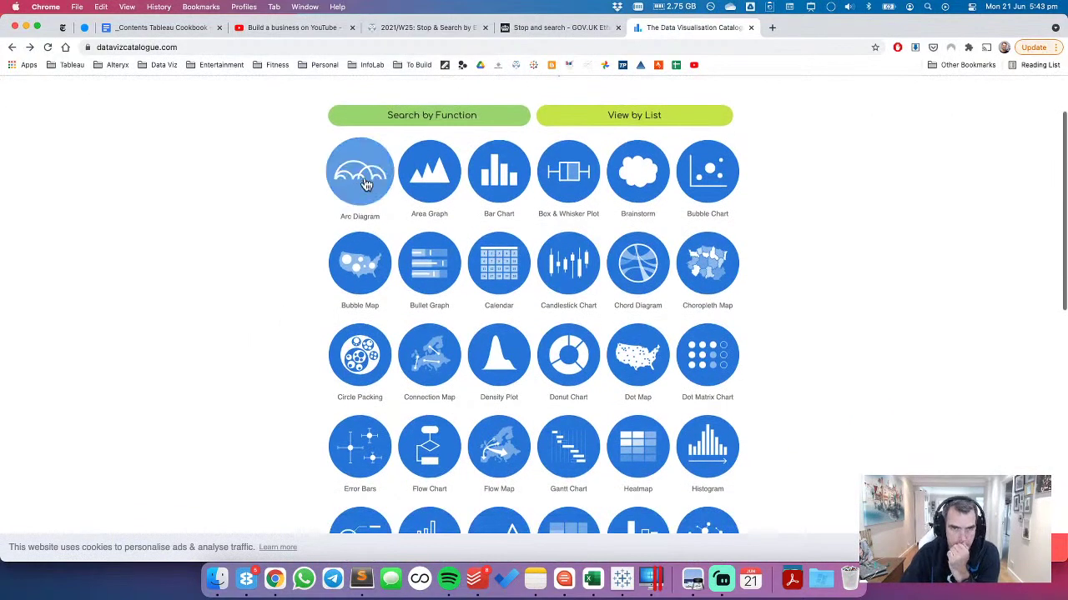
# Step: Look up the chart types for showing data over time by function, and switch back to Tableau
pyautogui.click(426, 122)
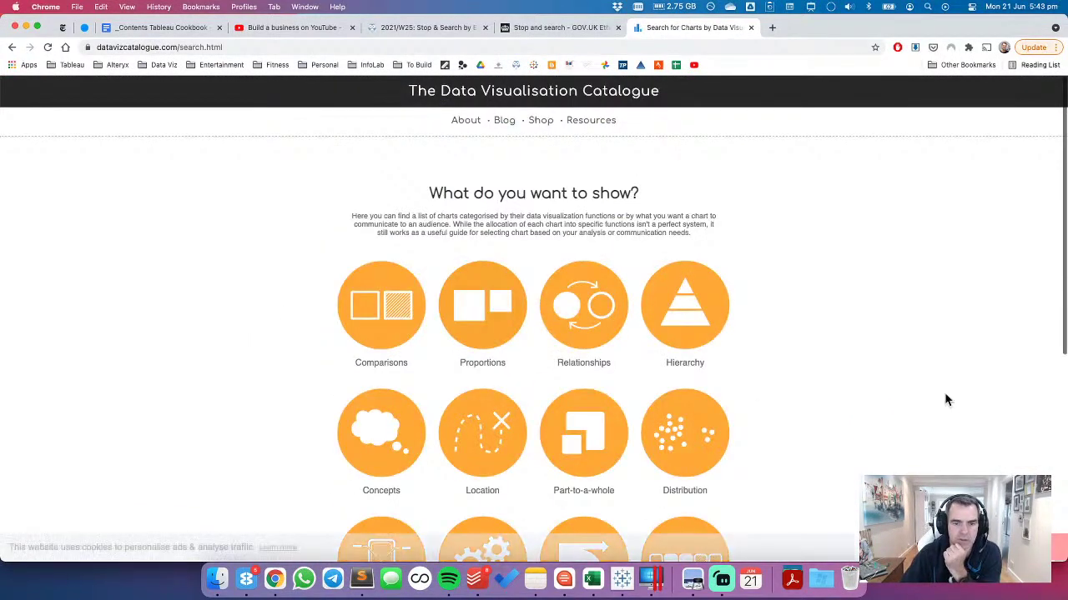
pyautogui.scroll(-5, 875, 384)
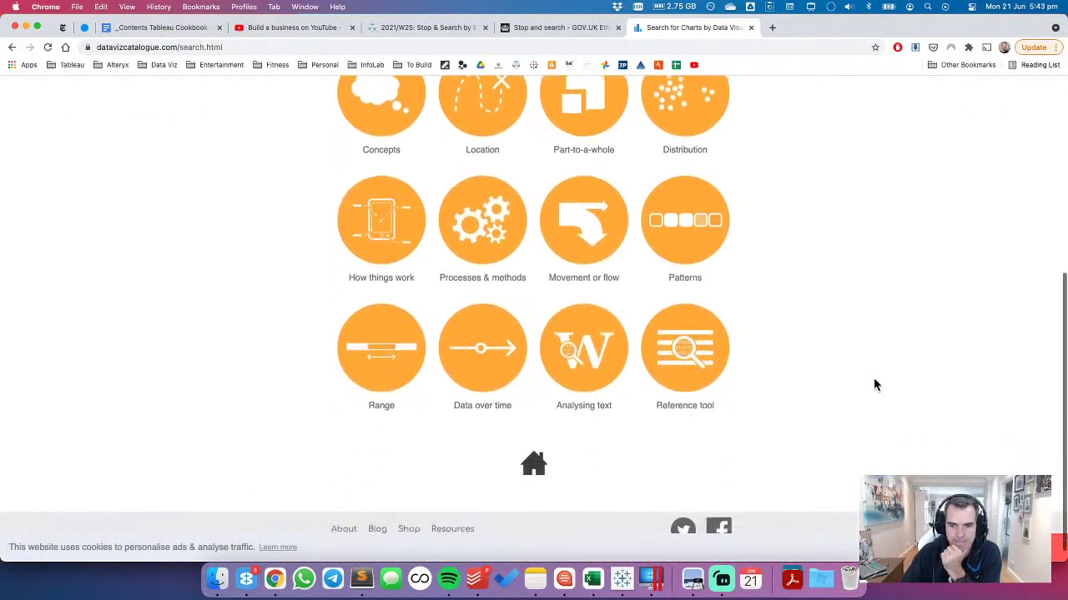
pyautogui.click(479, 351)
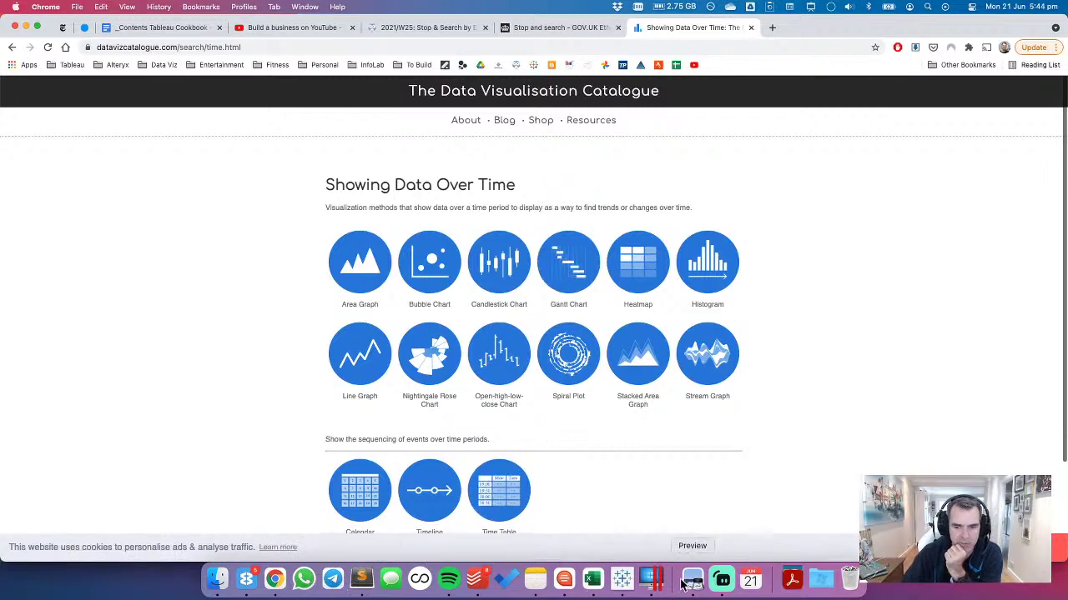
pyautogui.click(623, 578)
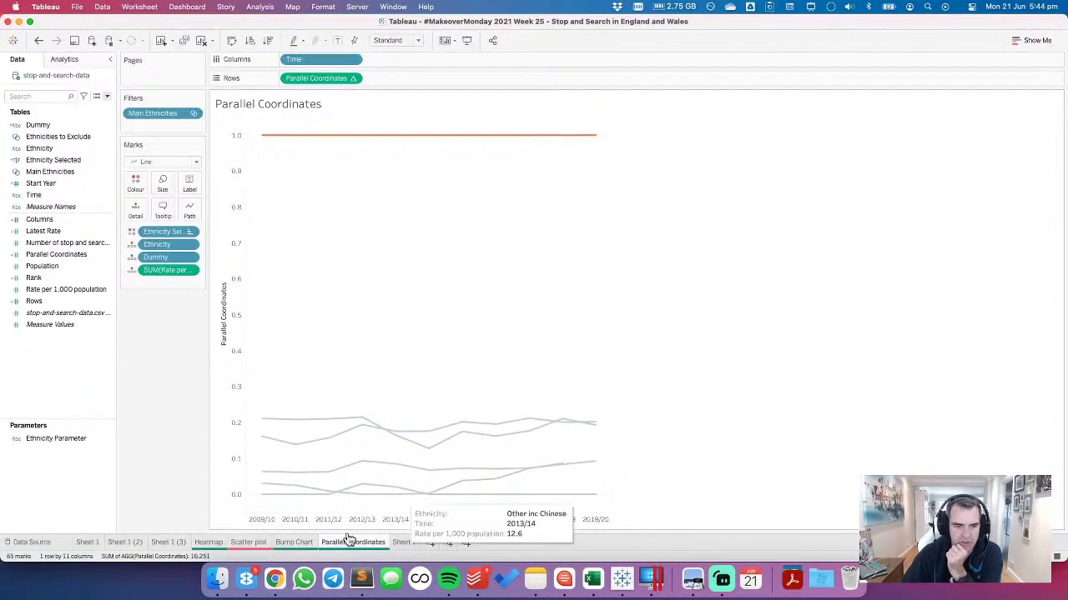
# Step: Clear Sheet 7 and plot Rate per 1,000 population by Time, filtered with the Ethnicities to Exclude set
pyautogui.click(406, 543)
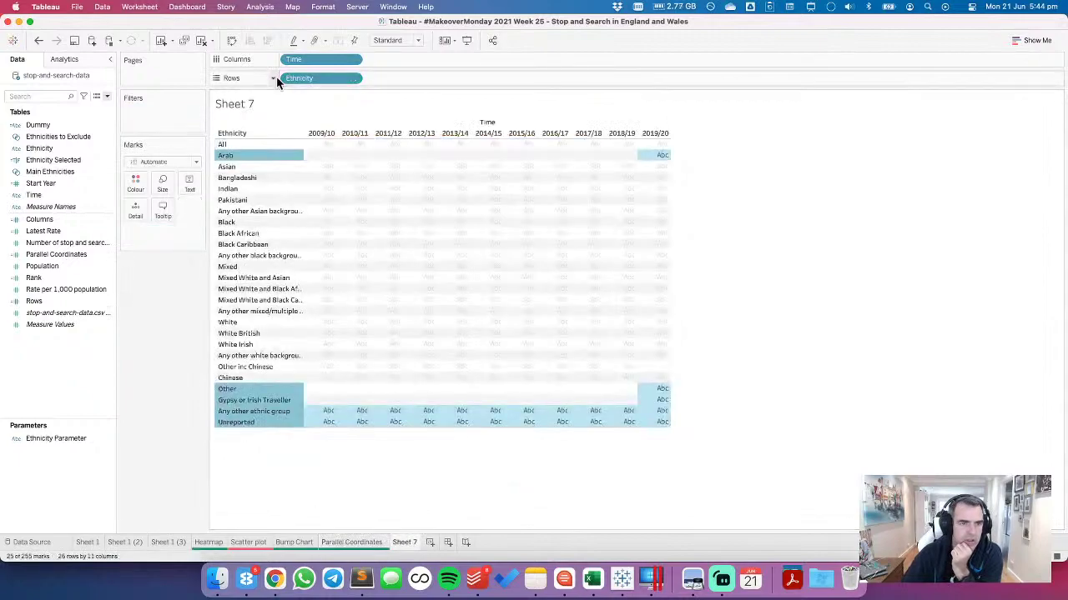
pyautogui.click(200, 41)
pyautogui.moveTo(72, 136); pyautogui.dragTo(180, 111)
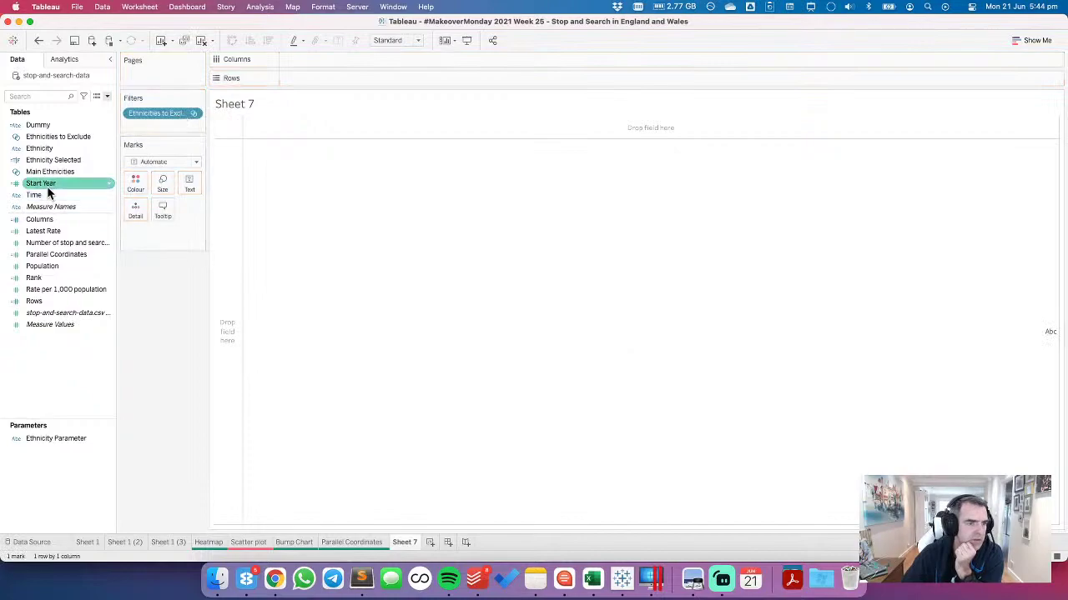
pyautogui.moveTo(29, 195); pyautogui.dragTo(346, 61)
pyautogui.moveTo(50, 290); pyautogui.dragTo(323, 84)
# Step: Change the marks to circles split by Ethnicity and add a box plot to the chart
pyautogui.click(152, 167)
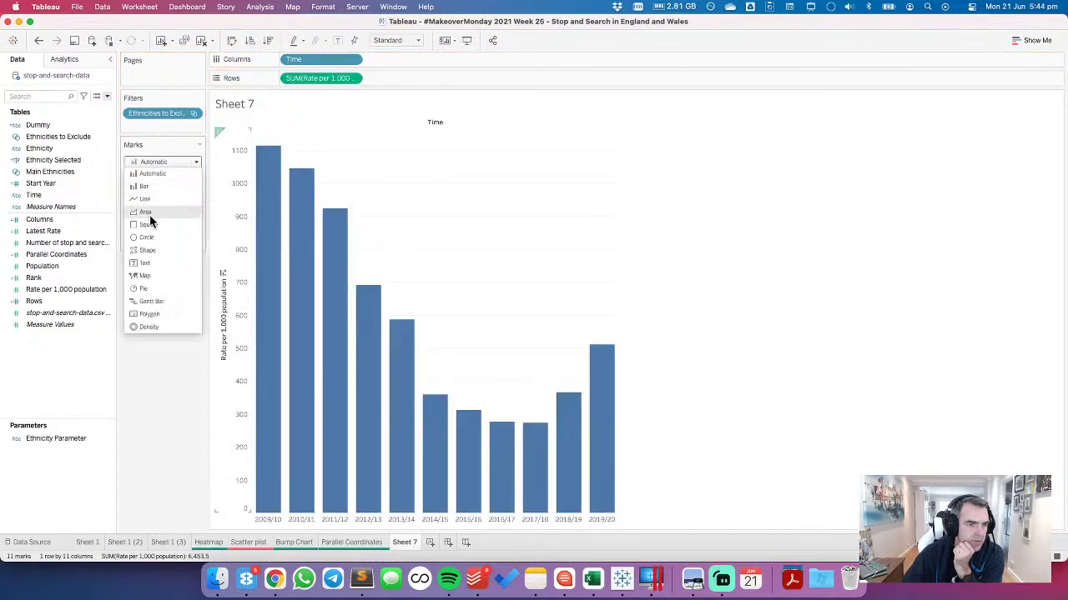
pyautogui.click(148, 239)
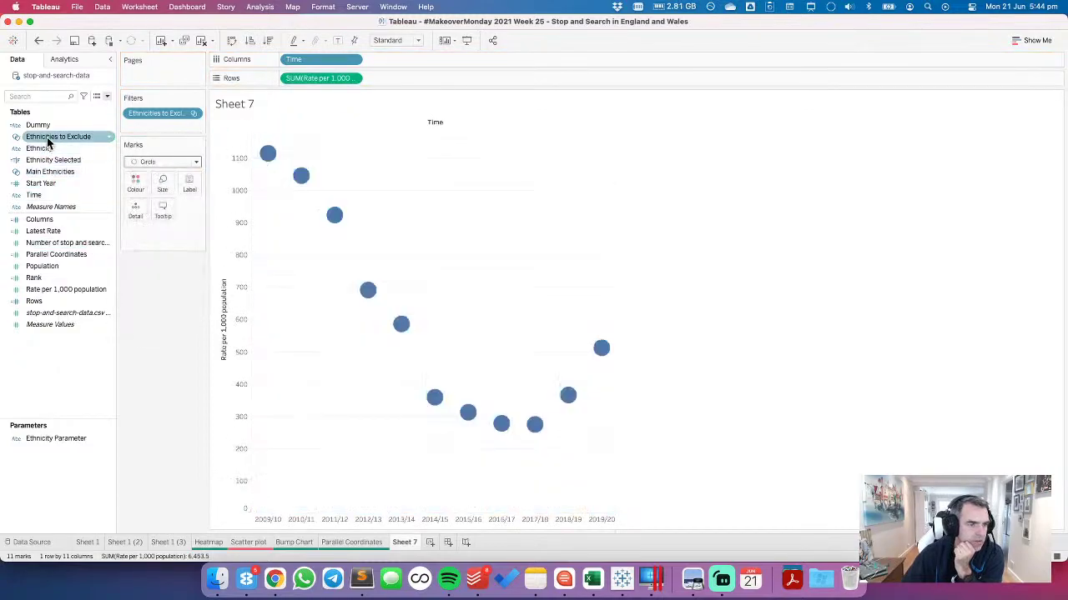
pyautogui.moveTo(47, 149); pyautogui.dragTo(135, 208)
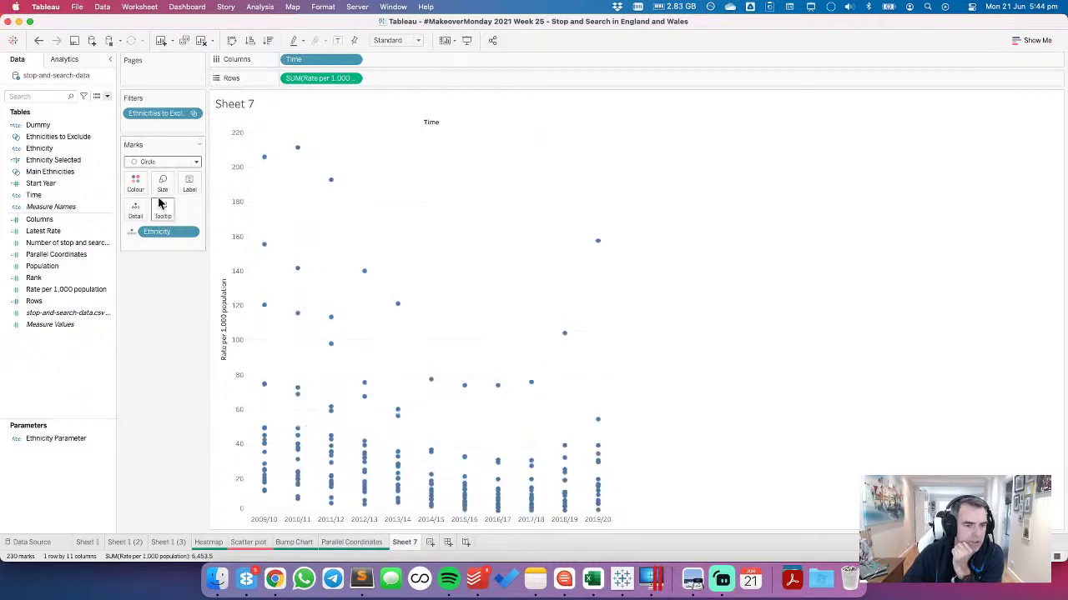
pyautogui.click(65, 59)
pyautogui.moveTo(50, 126); pyautogui.dragTo(310, 156)
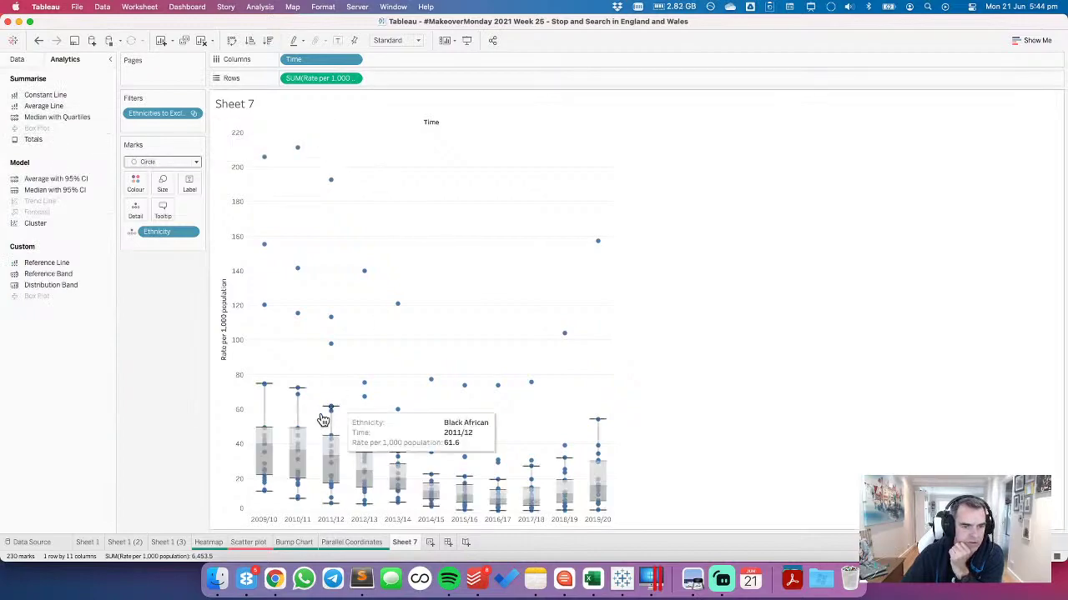
# Step: Format the box plot's whiskers as plain lines without end caps
pyautogui.click(265, 409)
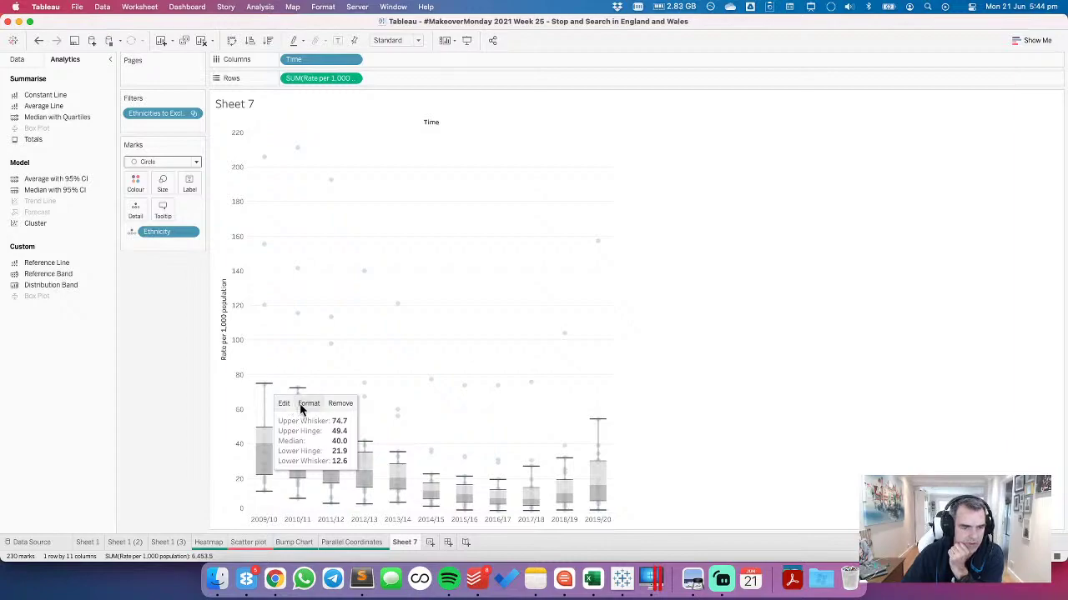
pyautogui.click(306, 404)
pyautogui.click(77, 153)
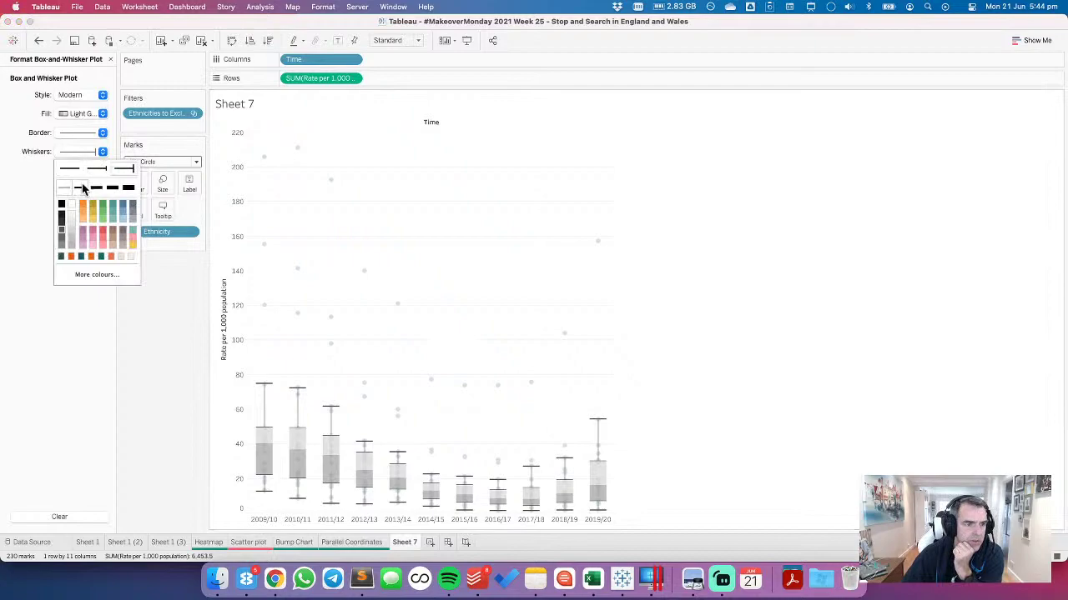
pyautogui.click(72, 169)
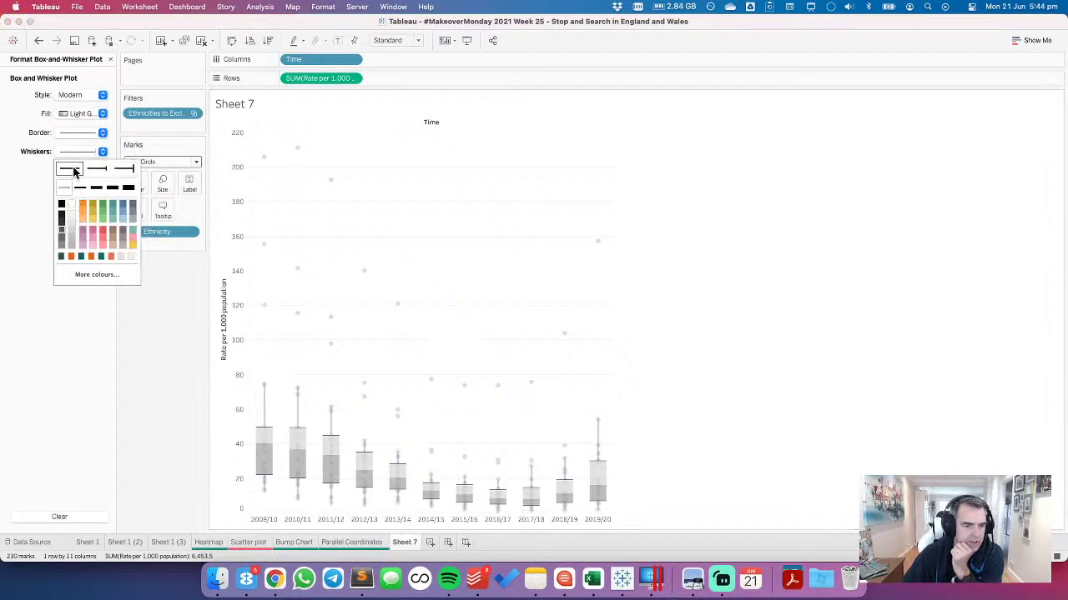
pyautogui.click(301, 343)
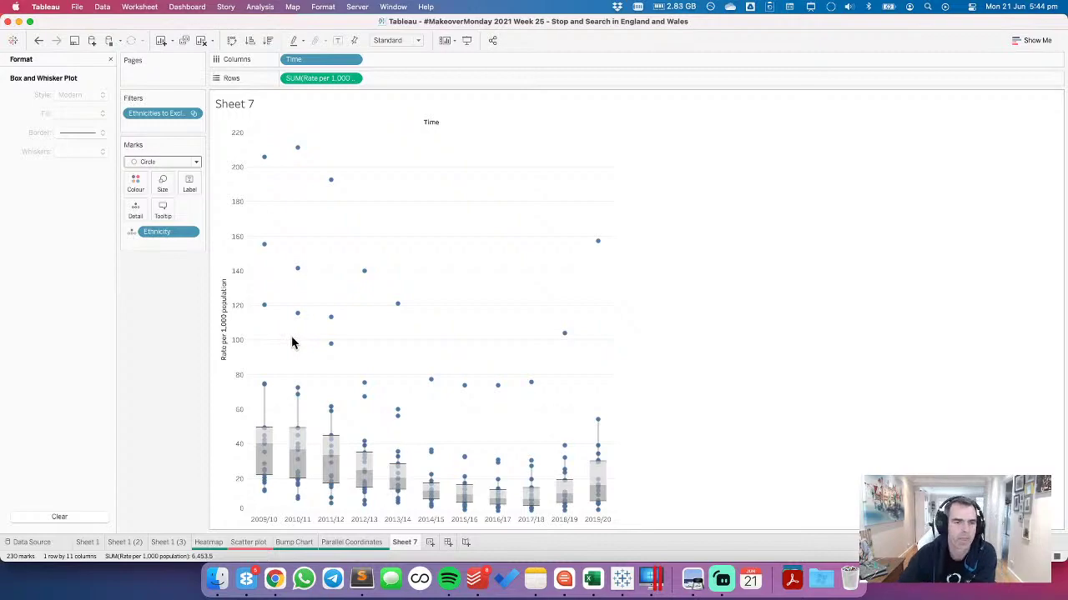
# Step: Try the box plot with rows and columns swapped and fitted to the entire view, and undo both changes
pyautogui.click(231, 41)
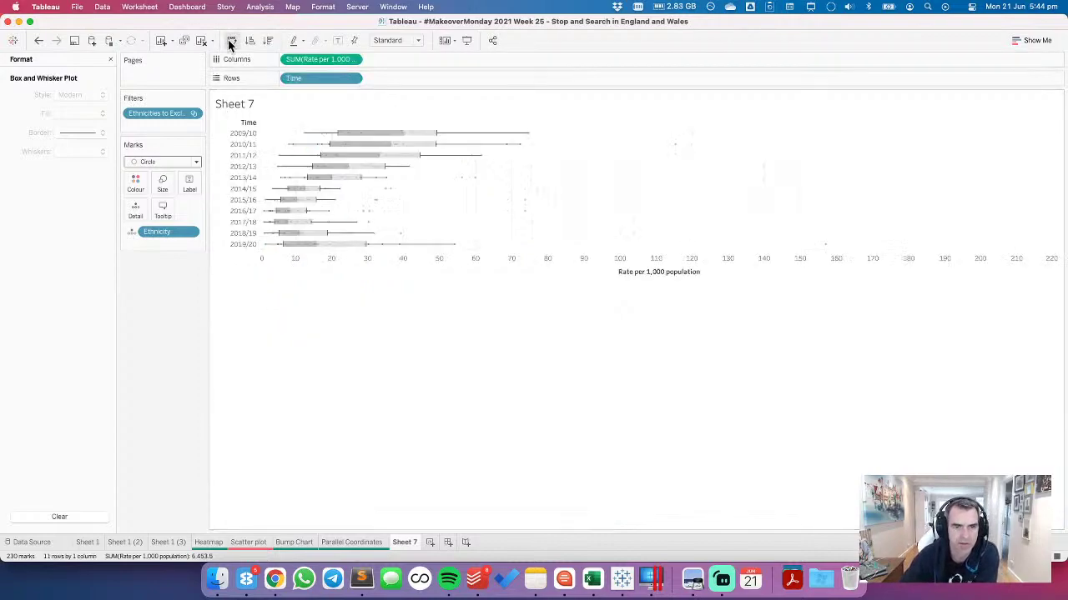
pyautogui.click(399, 40)
pyautogui.click(389, 76)
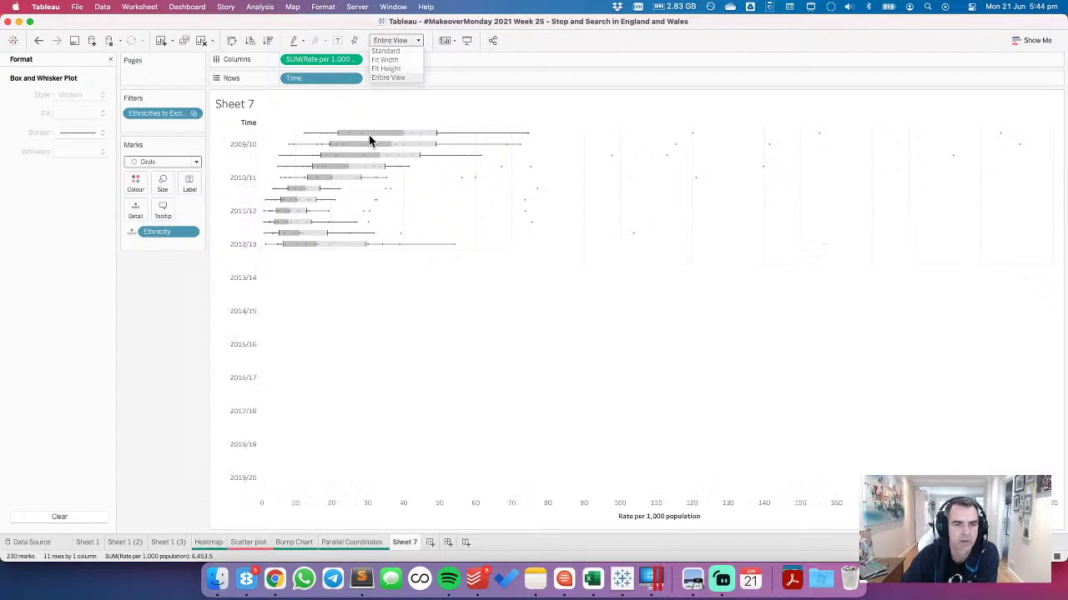
pyautogui.click(39, 41)
pyautogui.click(40, 42)
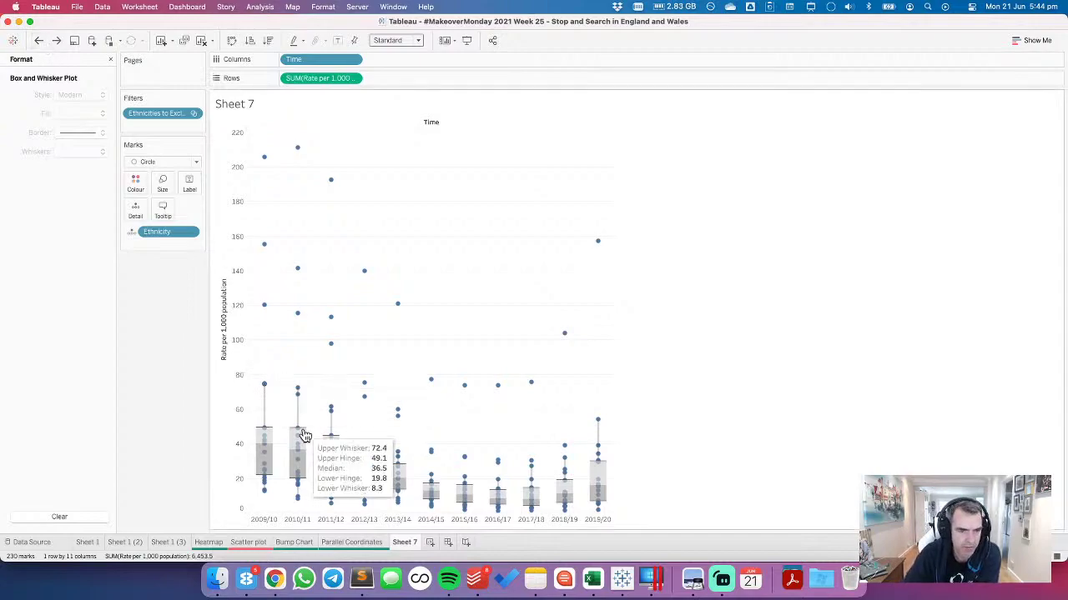
# Step: Try Number of stop and searches in place of the rate on Rows, and filter All out of Ethnicity
pyautogui.moveTo(267, 450)
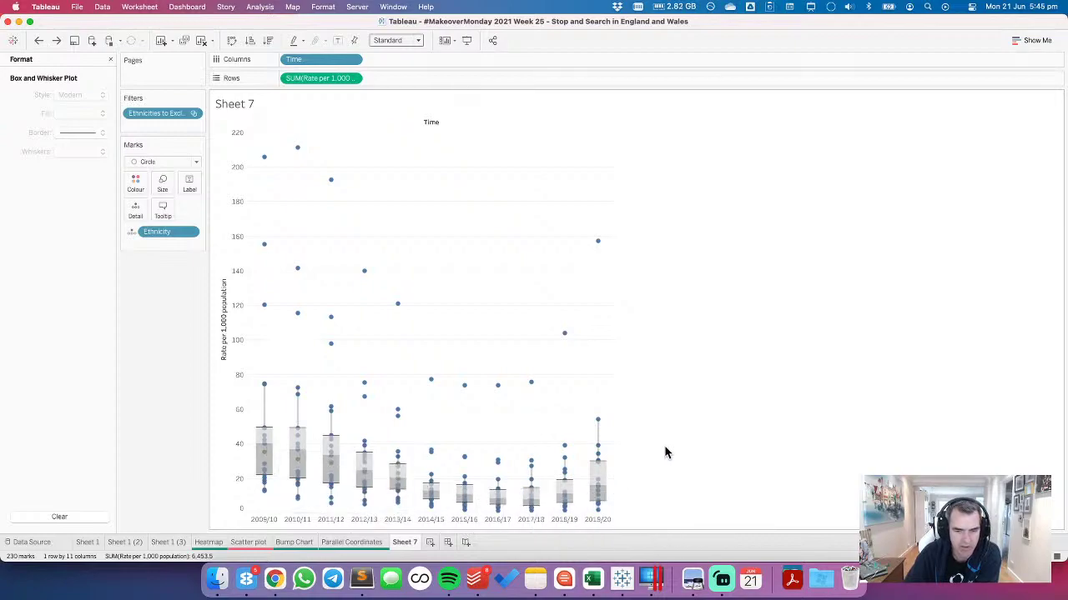
pyautogui.click(110, 60)
pyautogui.click(16, 59)
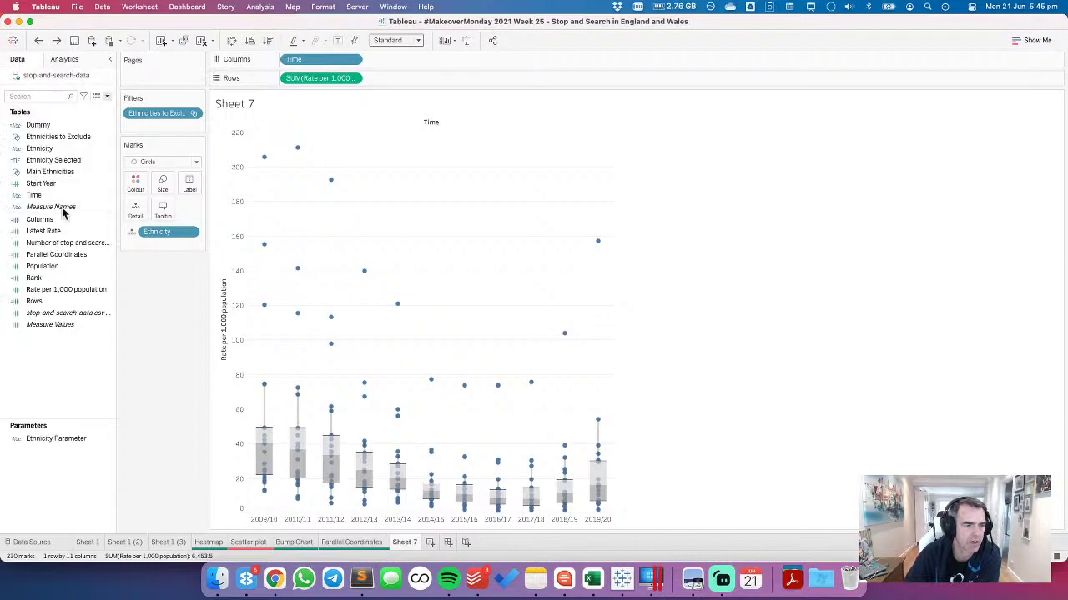
pyautogui.moveTo(77, 242); pyautogui.dragTo(320, 79)
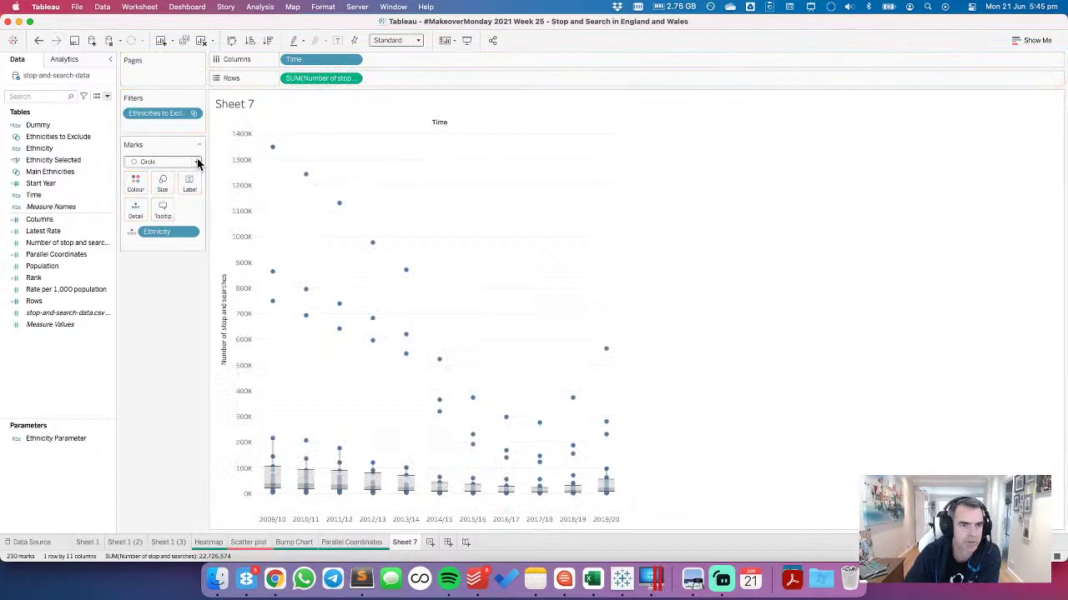
pyautogui.moveTo(58, 147); pyautogui.dragTo(336, 185)
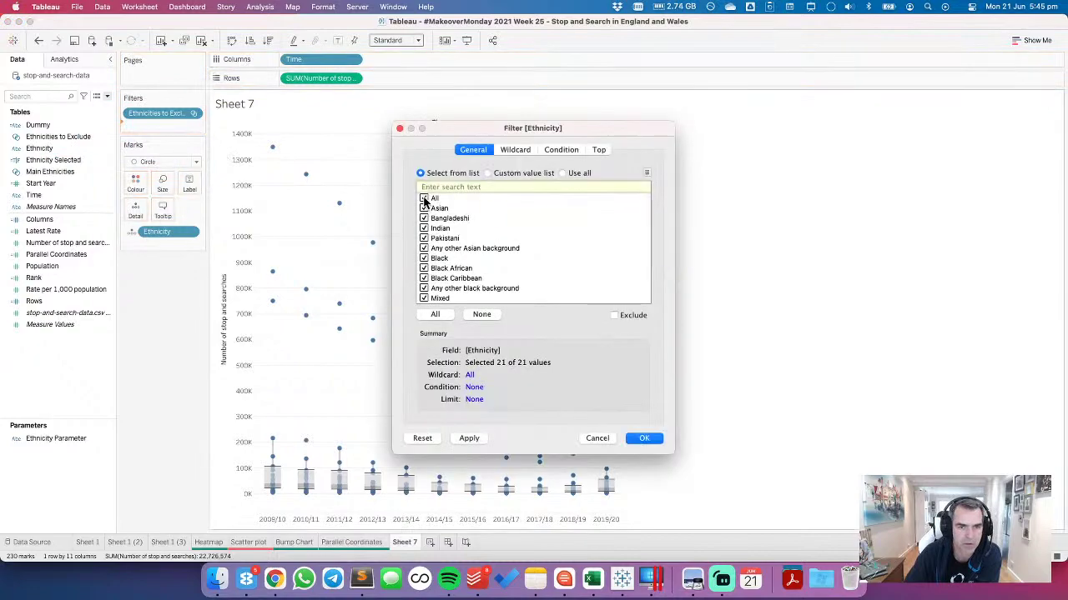
pyautogui.click(643, 438)
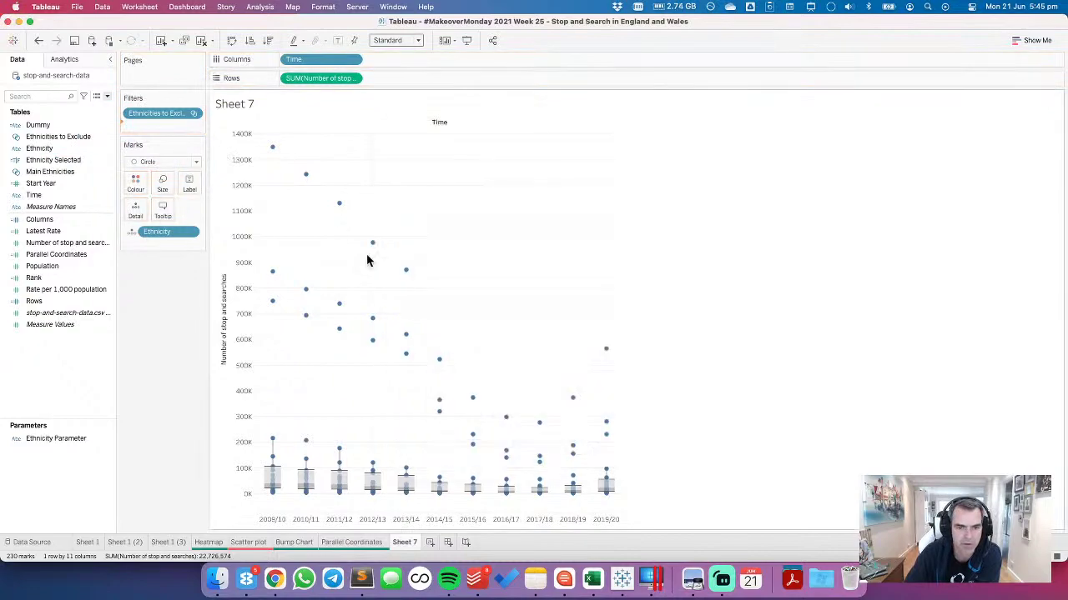
# Step: Put Rate per 1,000 population back on Rows and remove the Ethnicity filter
pyautogui.moveTo(273, 196)
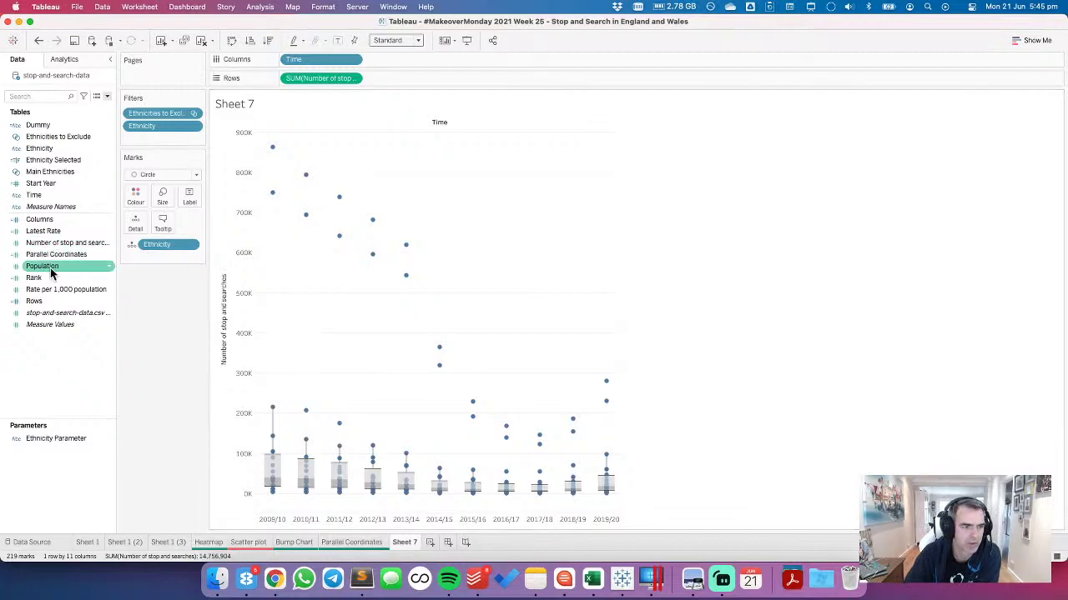
pyautogui.moveTo(46, 288); pyautogui.dragTo(307, 78)
pyautogui.moveTo(159, 131); pyautogui.dragTo(164, 359)
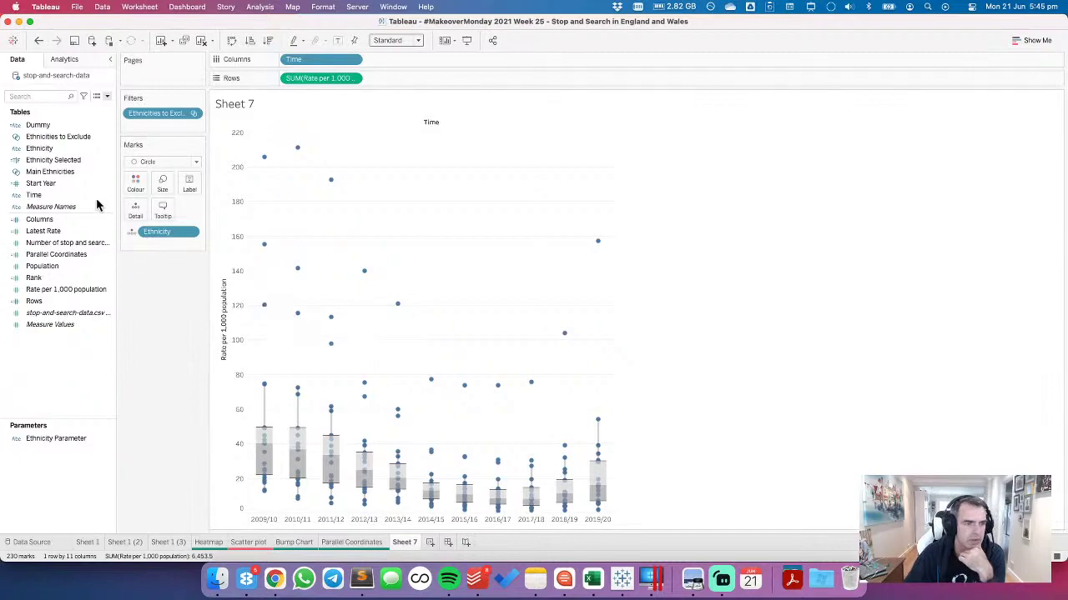
# Step: Start a new group based on the Ethnicity field and name it Black Ethnicity
pyautogui.click(48, 148)
pyautogui.rightClick(50, 148)
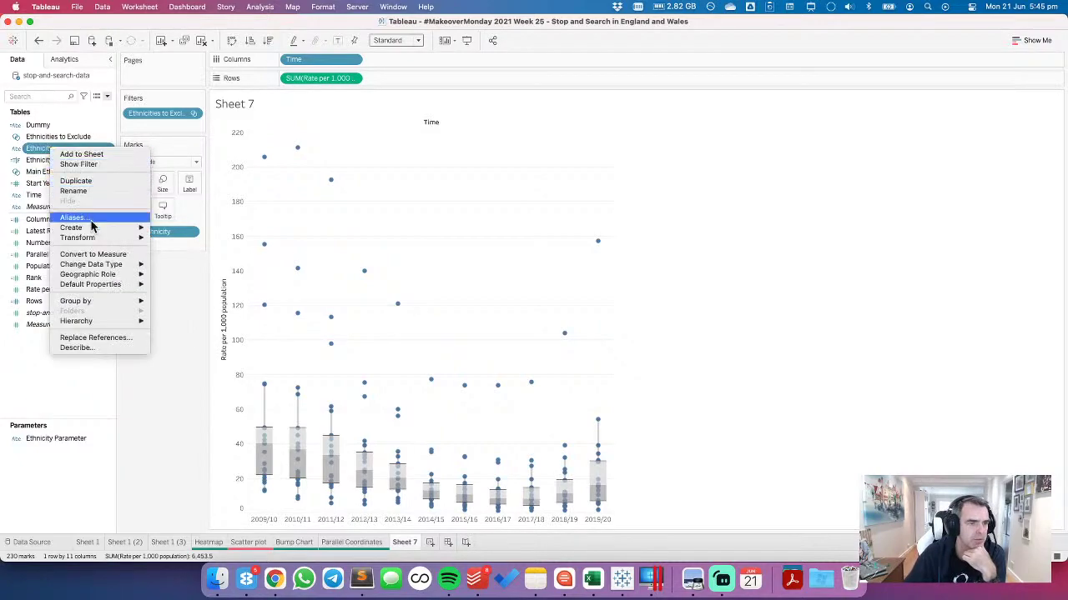
pyautogui.moveTo(93, 227)
pyautogui.click(171, 240)
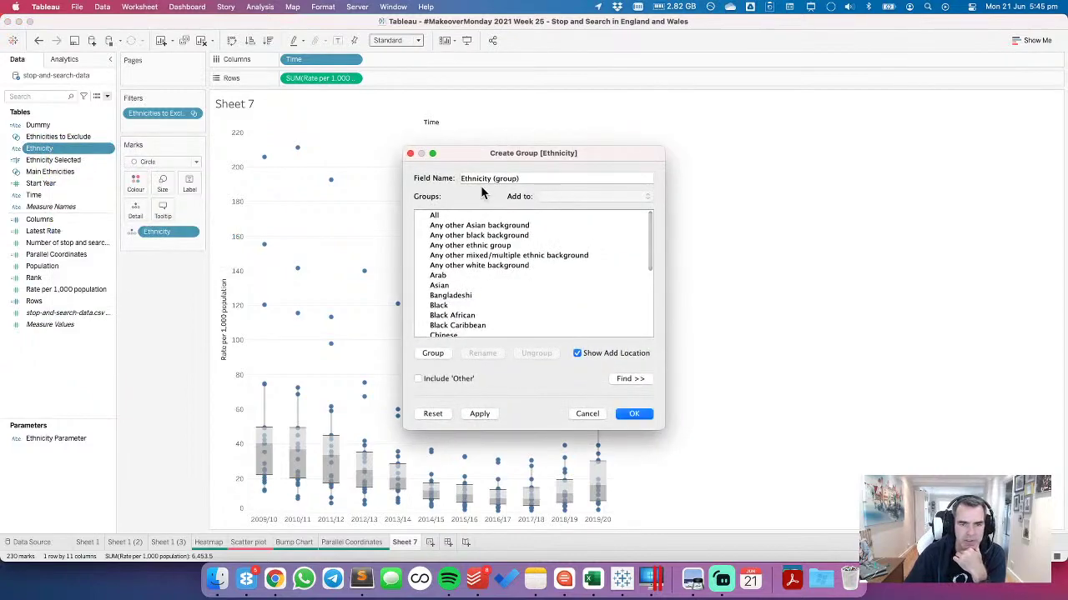
pyautogui.moveTo(533, 177); pyautogui.dragTo(423, 181)
pyautogui.write('Black Ethnicity')
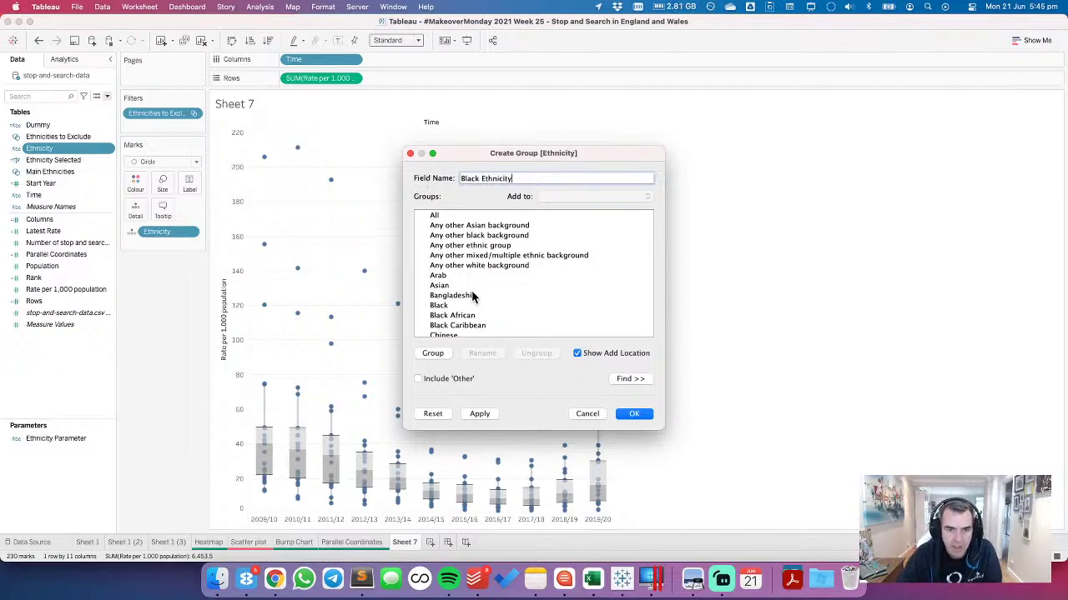
# Step: Group Any other black background, Black, Black African and Black Caribbean as "Black", put the remaining values in Other, and create the field
pyautogui.click(470, 236)
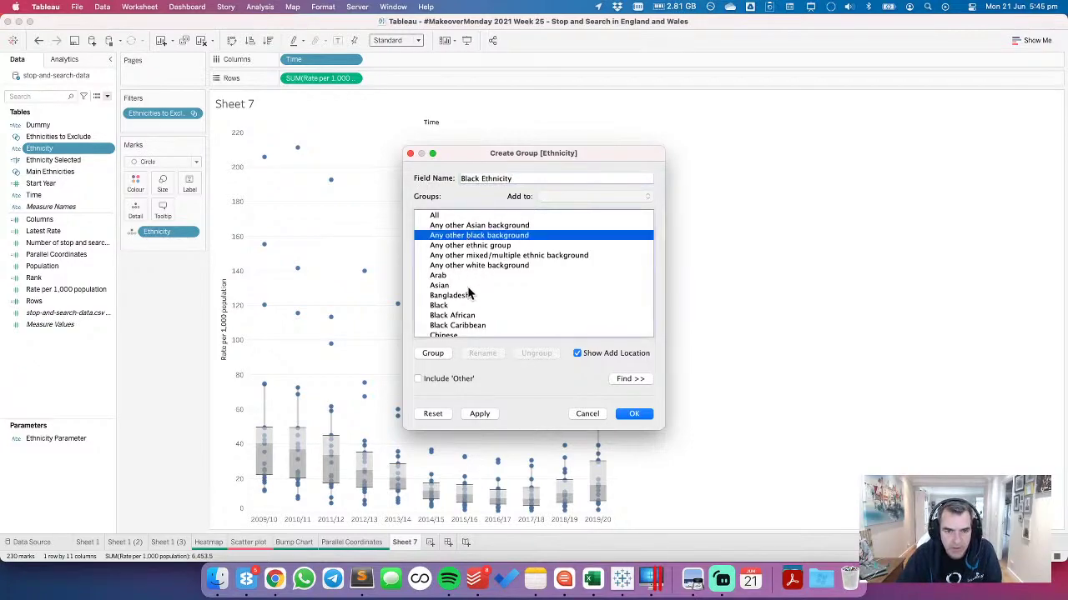
pyautogui.click(459, 307)
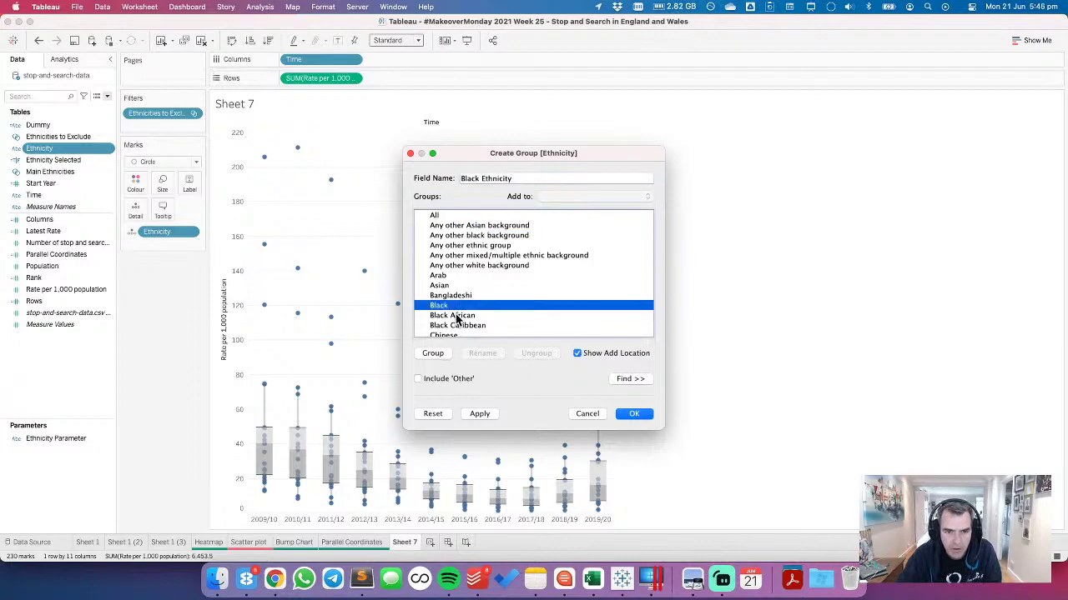
pyautogui.keyDown('shift'); pyautogui.click(457, 326); pyautogui.keyUp('shift')
pyautogui.keyDown('super'); pyautogui.click(478, 237); pyautogui.keyUp('super')
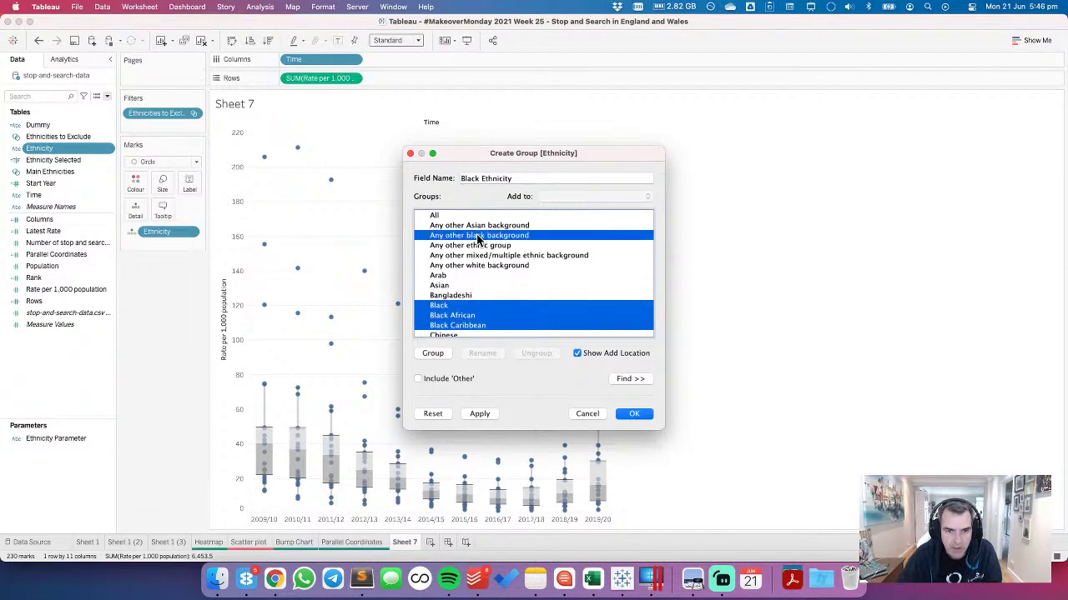
pyautogui.scroll(-5, 501, 296)
pyautogui.scroll(-3, 501, 297)
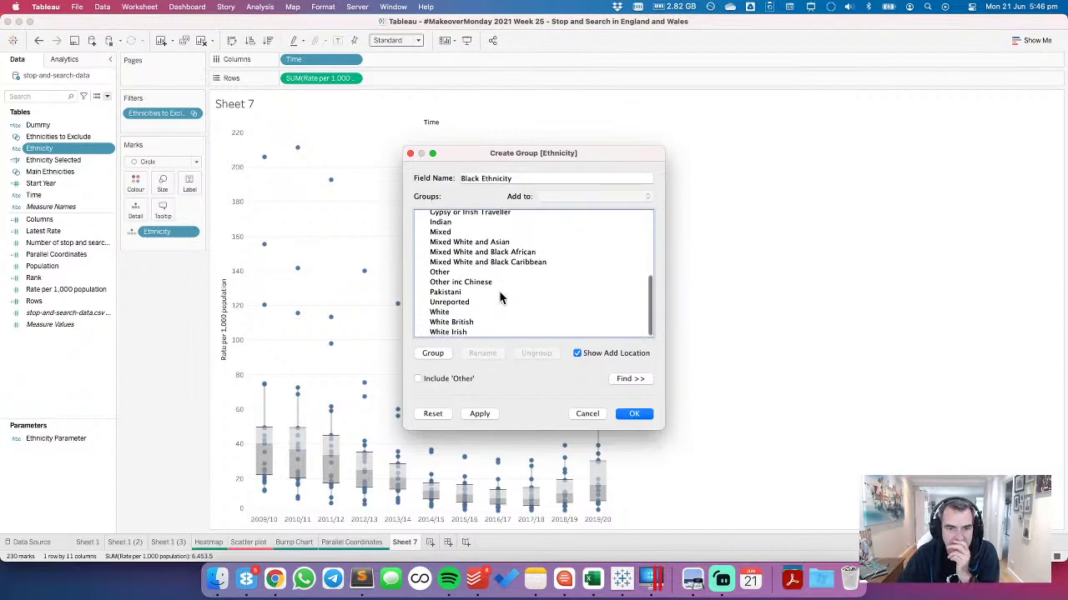
pyautogui.click(439, 356)
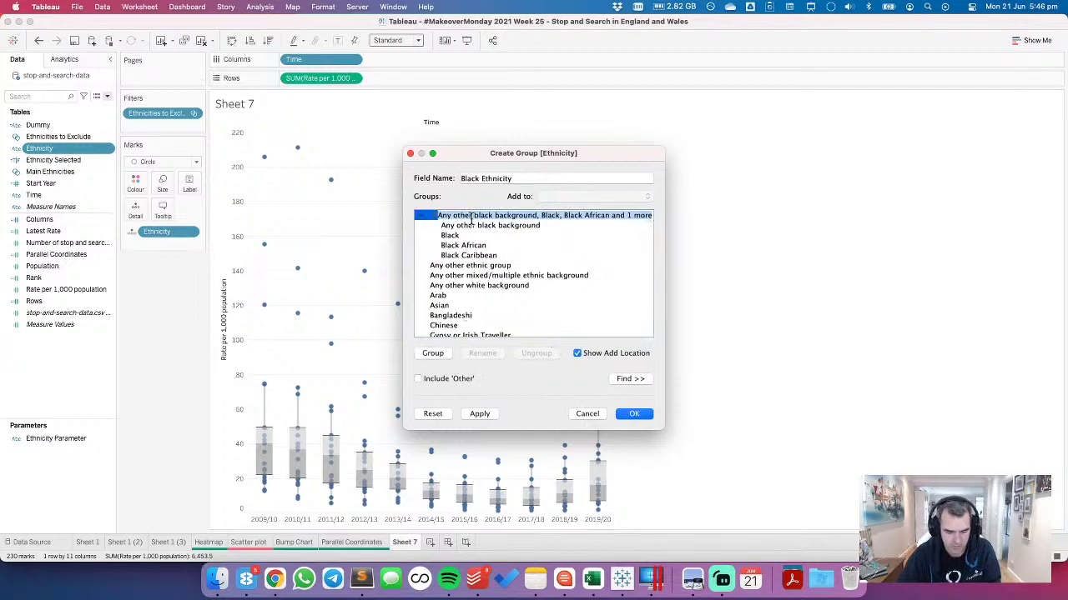
pyautogui.write('Black')
pyautogui.press('Return')
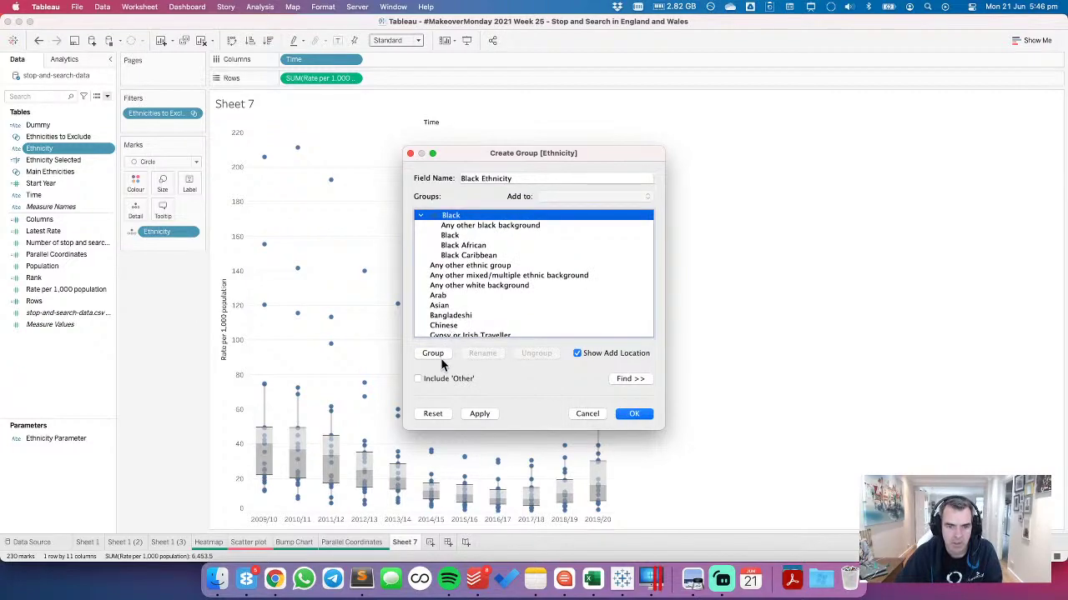
pyautogui.click(427, 379)
pyautogui.click(634, 413)
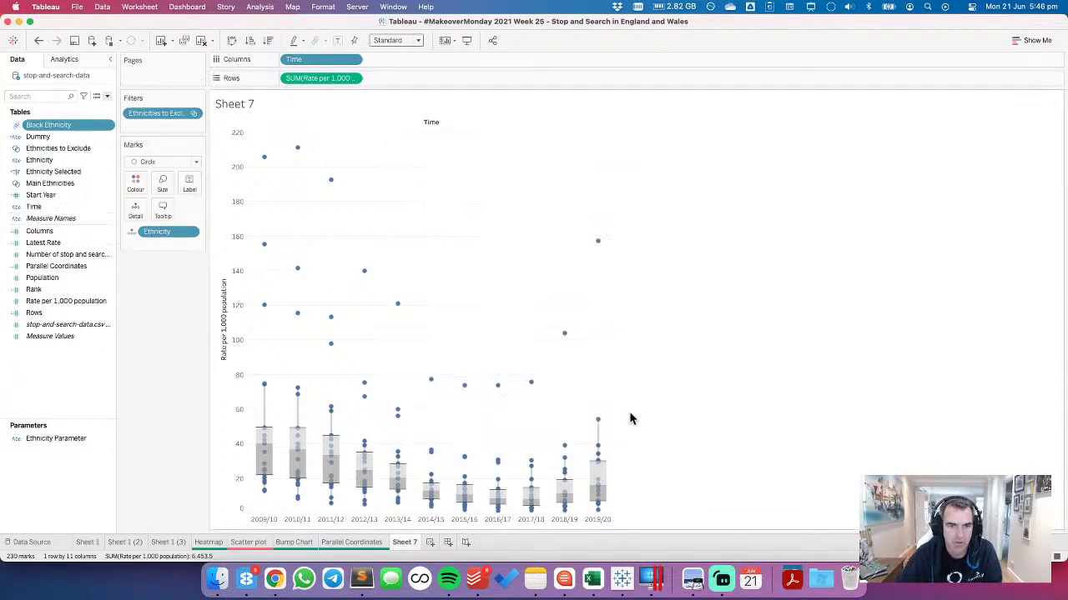
# Step: Colour the box plot's circles by Black Ethnicity and check individual marks just above the boxes
pyautogui.moveTo(47, 125); pyautogui.dragTo(135, 184)
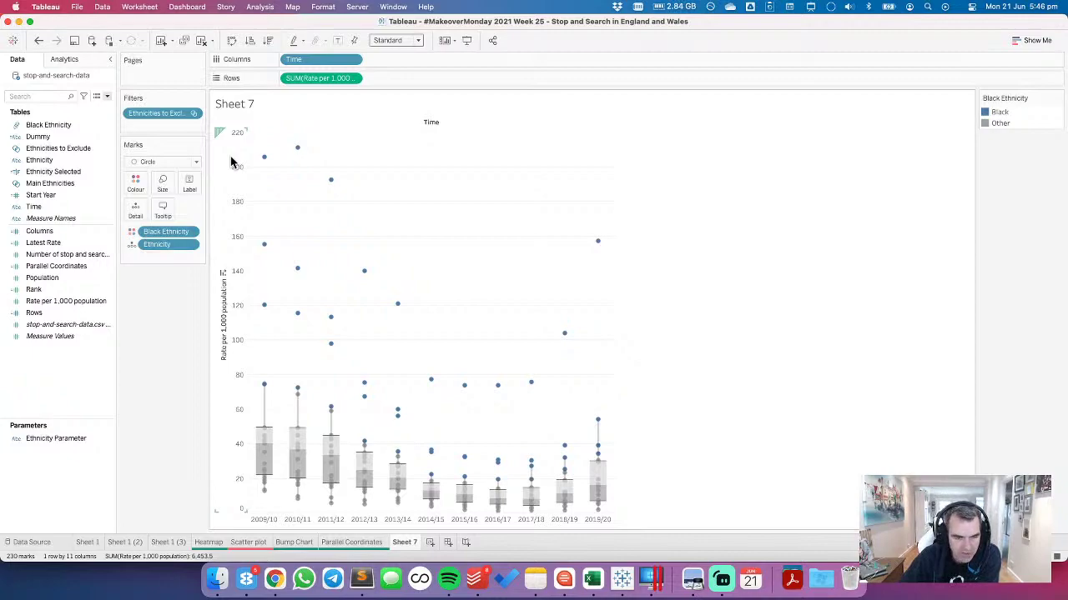
pyautogui.moveTo(300, 402)
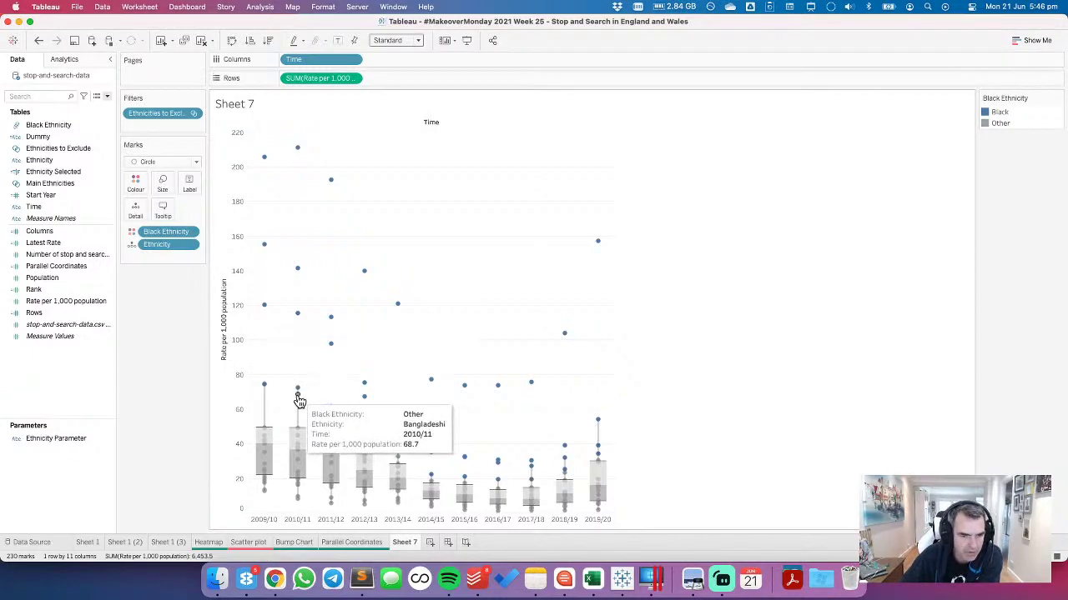
pyautogui.moveTo(332, 417)
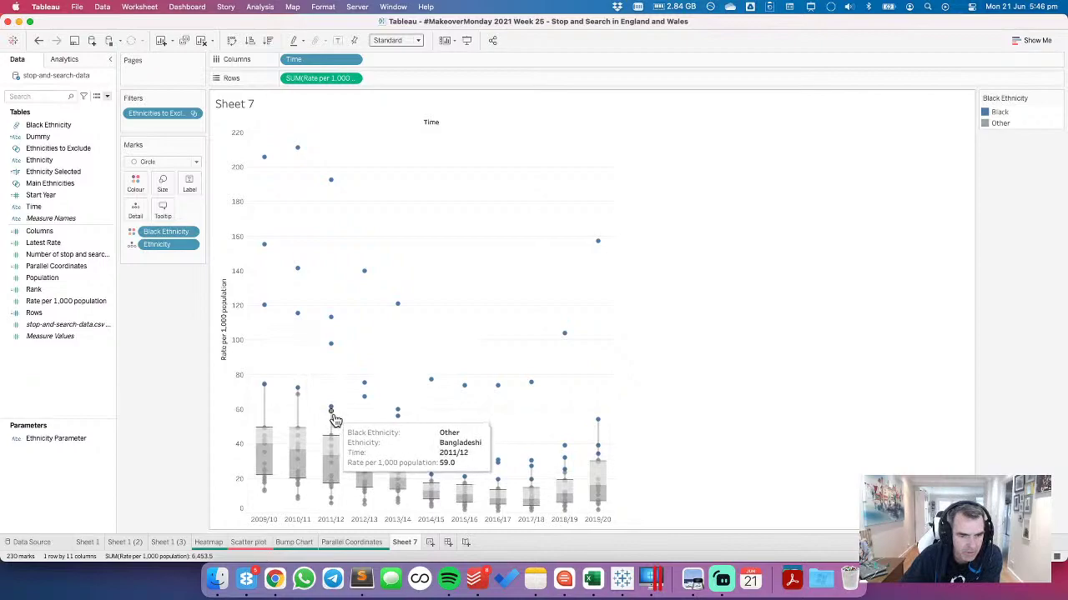
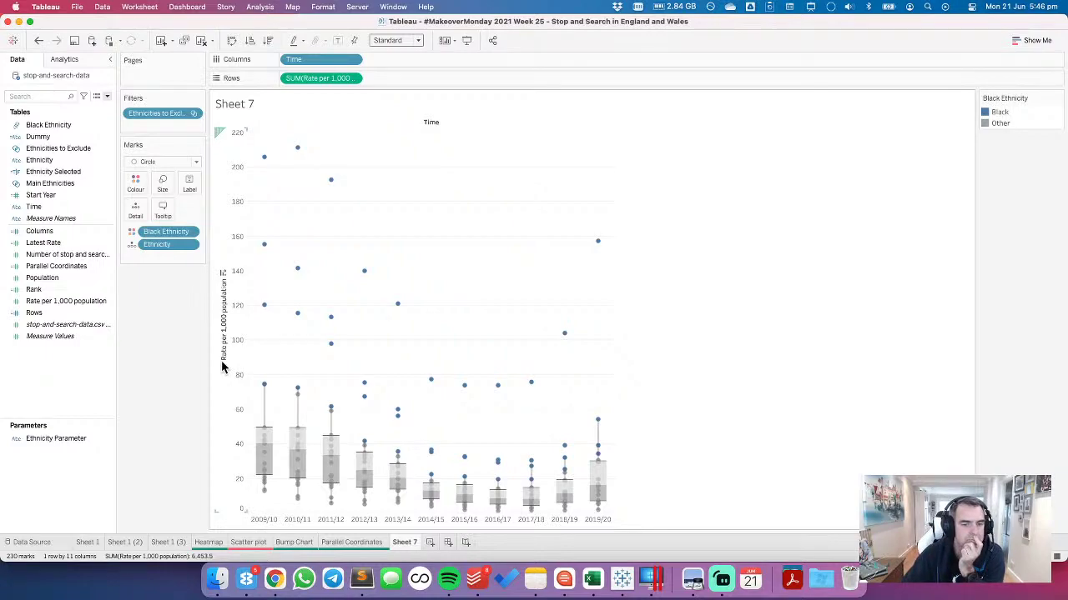
# Step: Add a new worksheet with Time on Rows and start a calculated field named Black Rate
pyautogui.click(431, 548)
pyautogui.moveTo(64, 210); pyautogui.dragTo(331, 78)
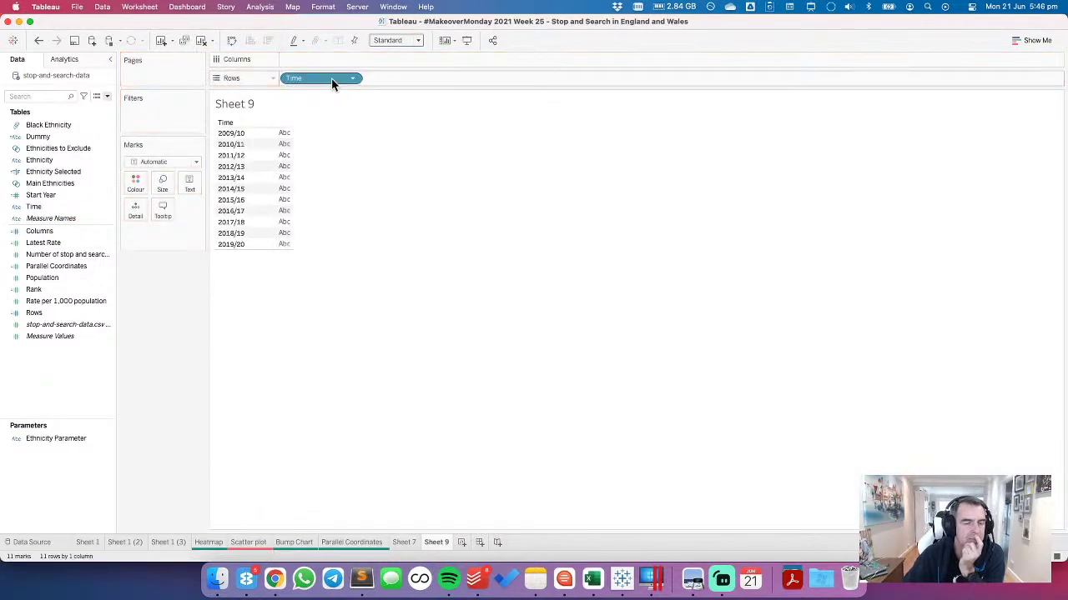
pyautogui.rightClick(62, 369)
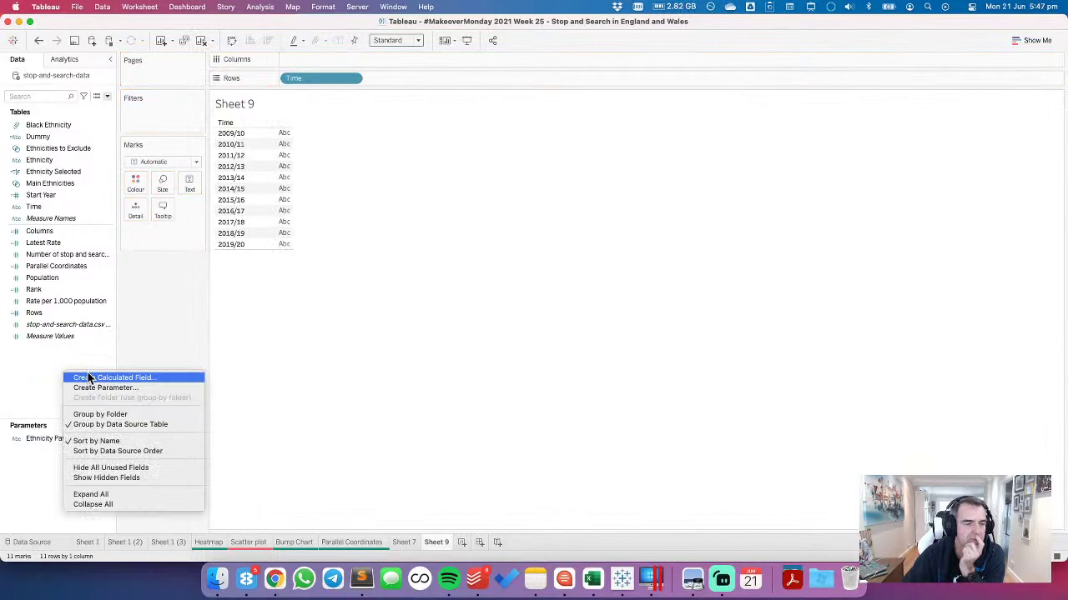
pyautogui.click(89, 378)
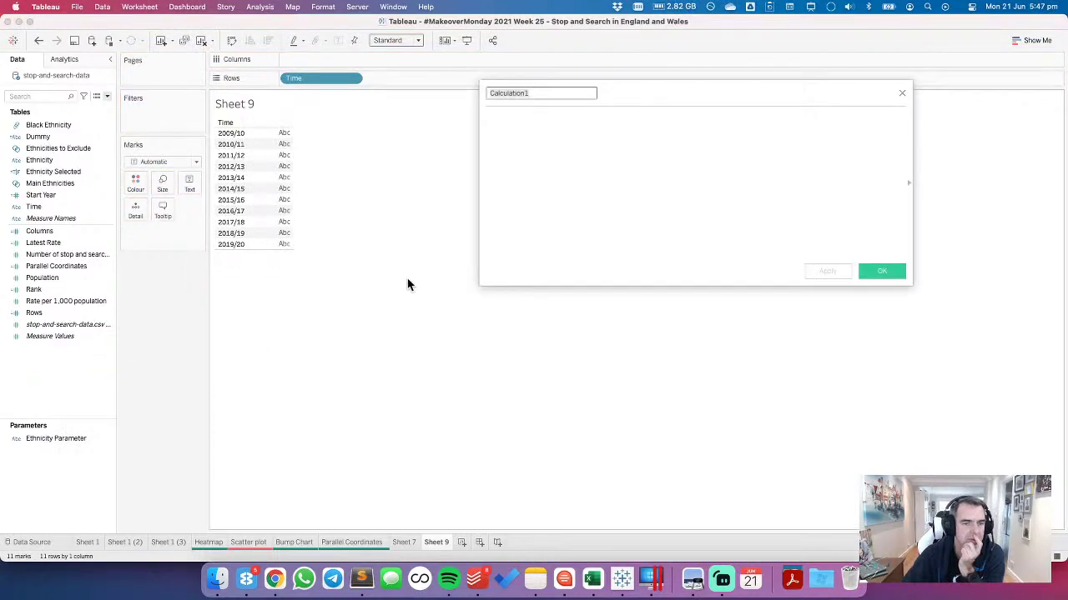
pyautogui.write('Black')
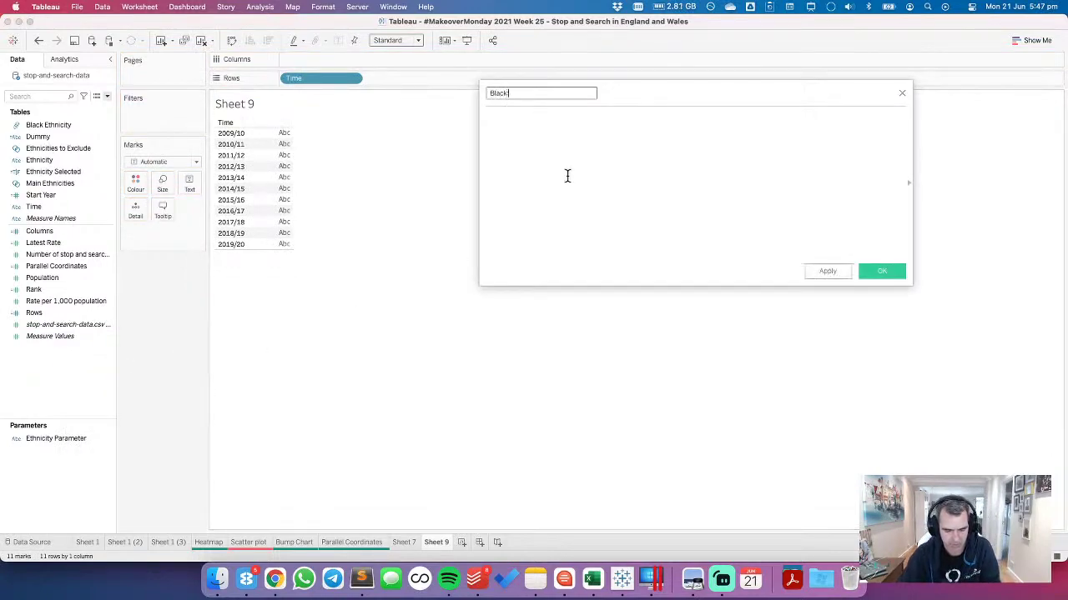
pyautogui.write(' Ra')
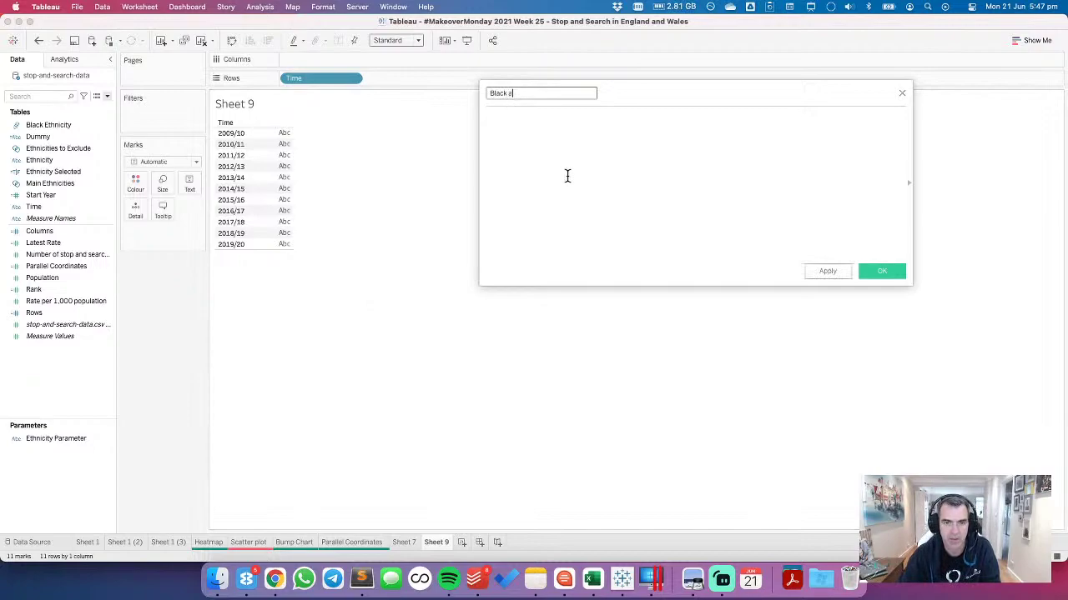
pyautogui.write('te')
pyautogui.moveTo(667, 83); pyautogui.dragTo(594, 173)
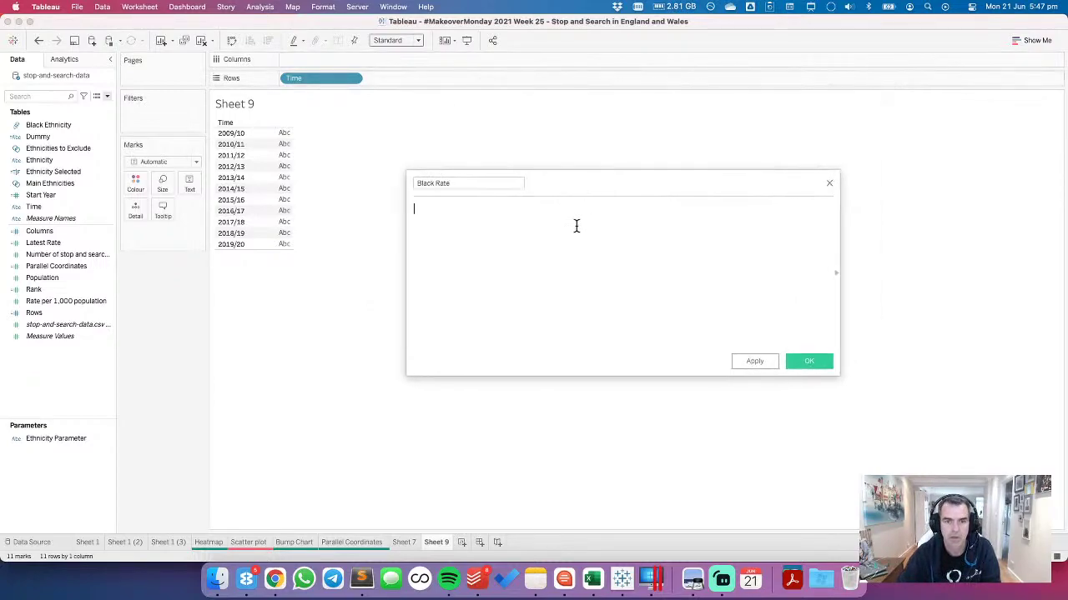
# Step: Define Black Rate as IF [Black Ethnicity] = 'Black' THEN [Rate per 1,000 population] END and save it
pyautogui.click(577, 228)
pyautogui.write('IF ')
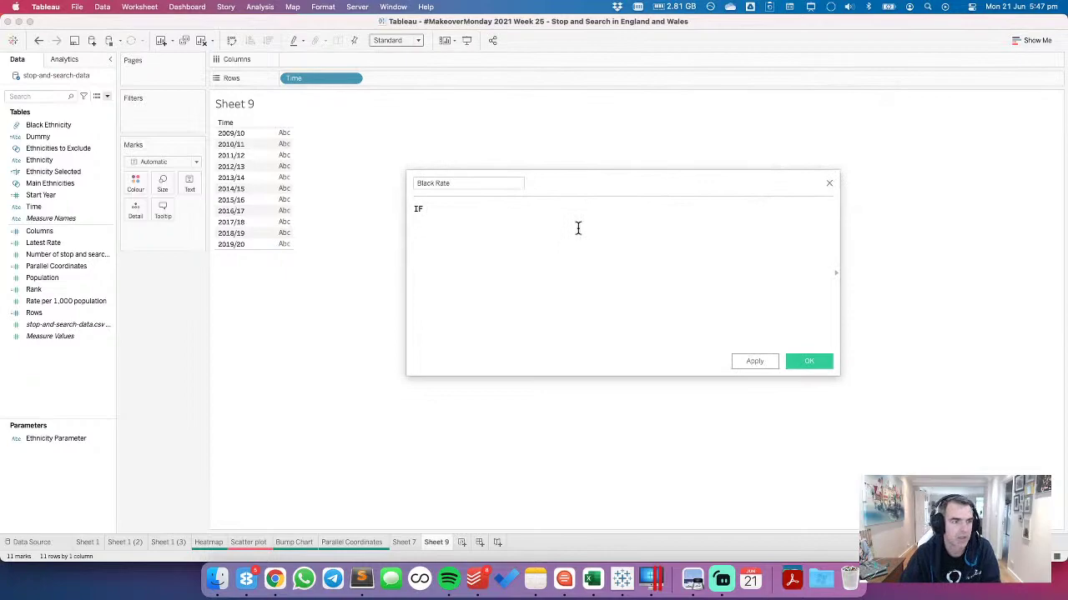
pyautogui.write('[Black Ethnicity]')
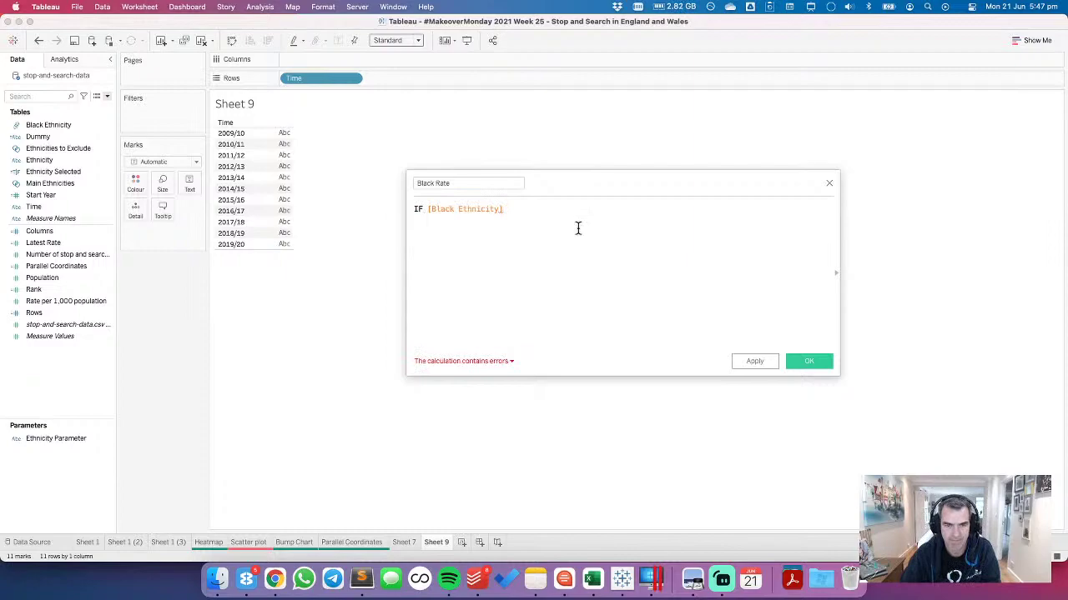
pyautogui.write("= 'Black' THEN ")
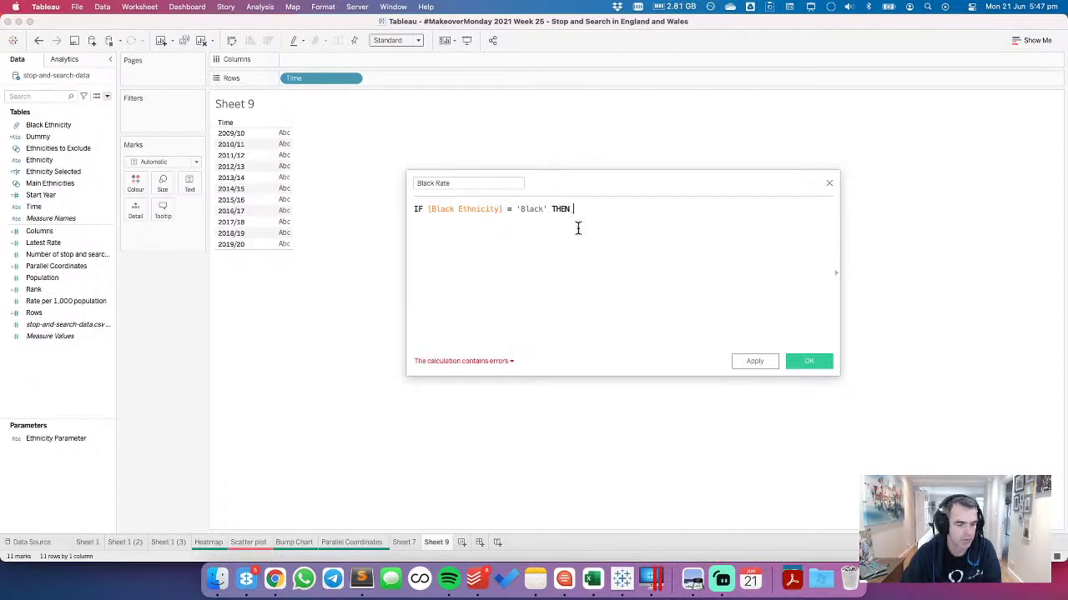
pyautogui.write('rate')
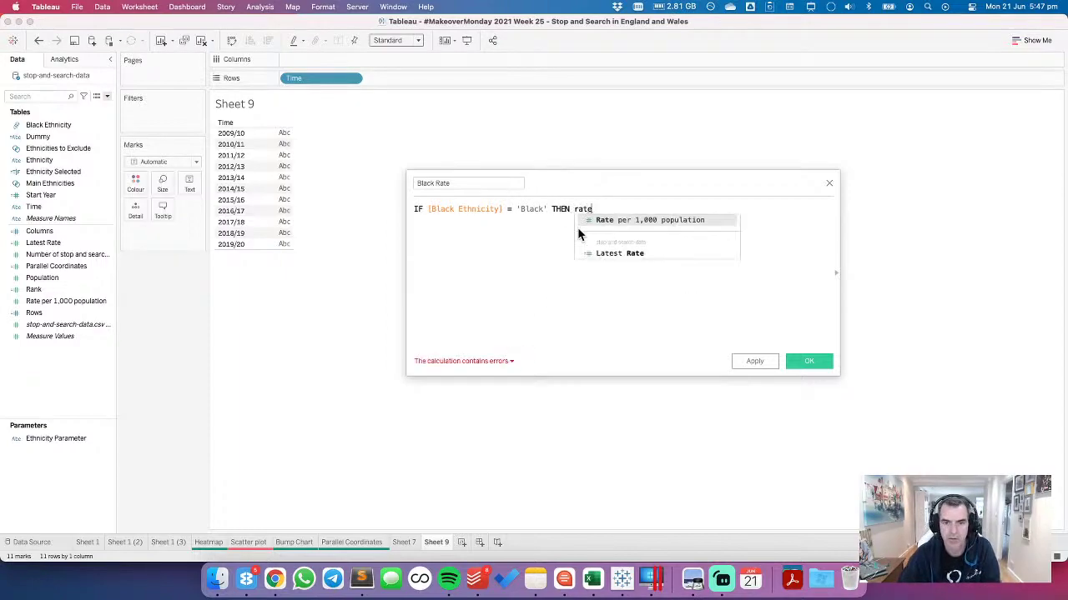
pyautogui.press('Return')
pyautogui.write('END')
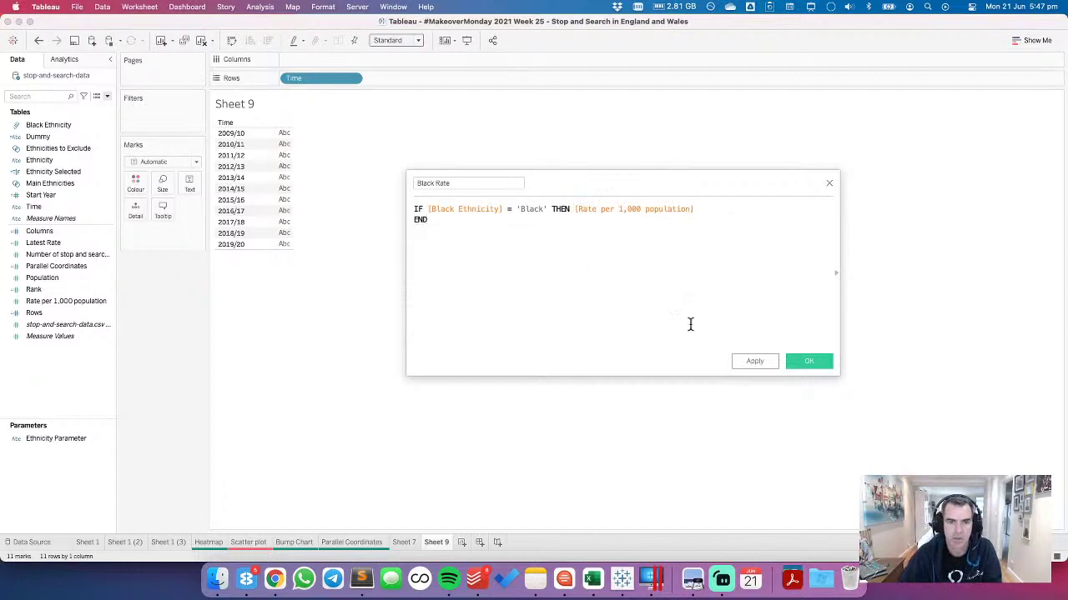
pyautogui.click(809, 361)
# Step: Plot Black Rate on Columns, split it by Ethnicity, and filter Black Ethnicity to Black only
pyautogui.moveTo(54, 231); pyautogui.dragTo(308, 63)
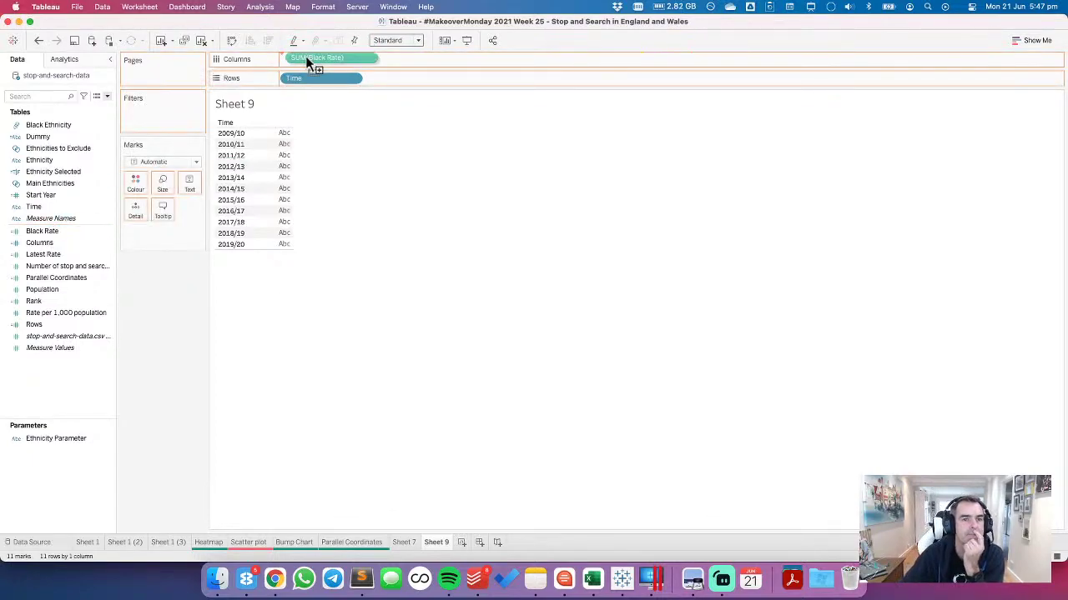
pyautogui.moveTo(309, 62); pyautogui.dragTo(308, 60)
pyautogui.moveTo(40, 125); pyautogui.dragTo(166, 115)
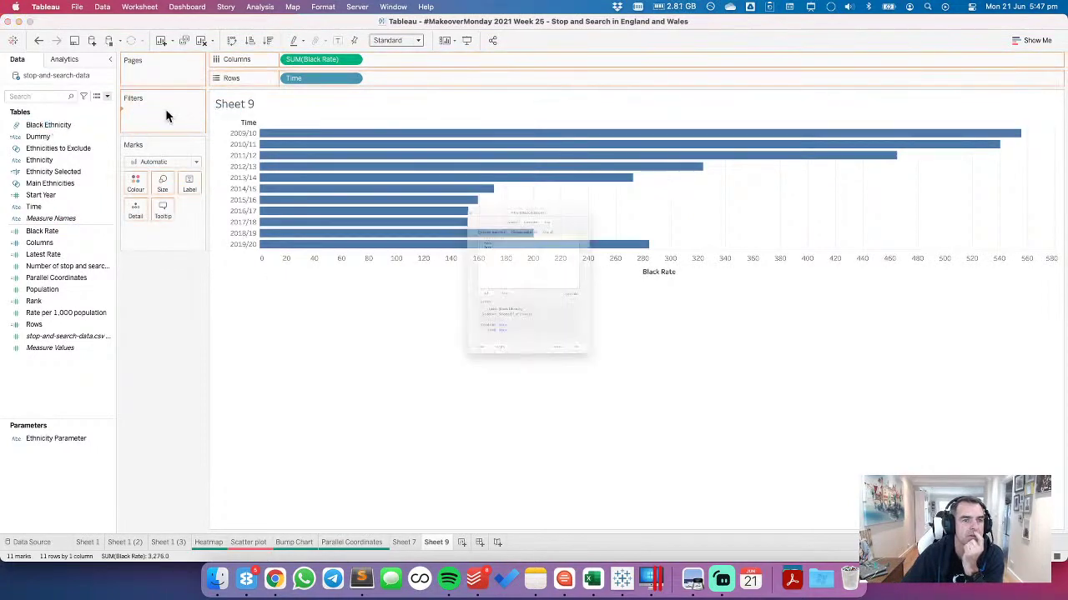
pyautogui.click(423, 199)
pyautogui.click(644, 439)
pyautogui.moveTo(51, 125); pyautogui.dragTo(283, 64)
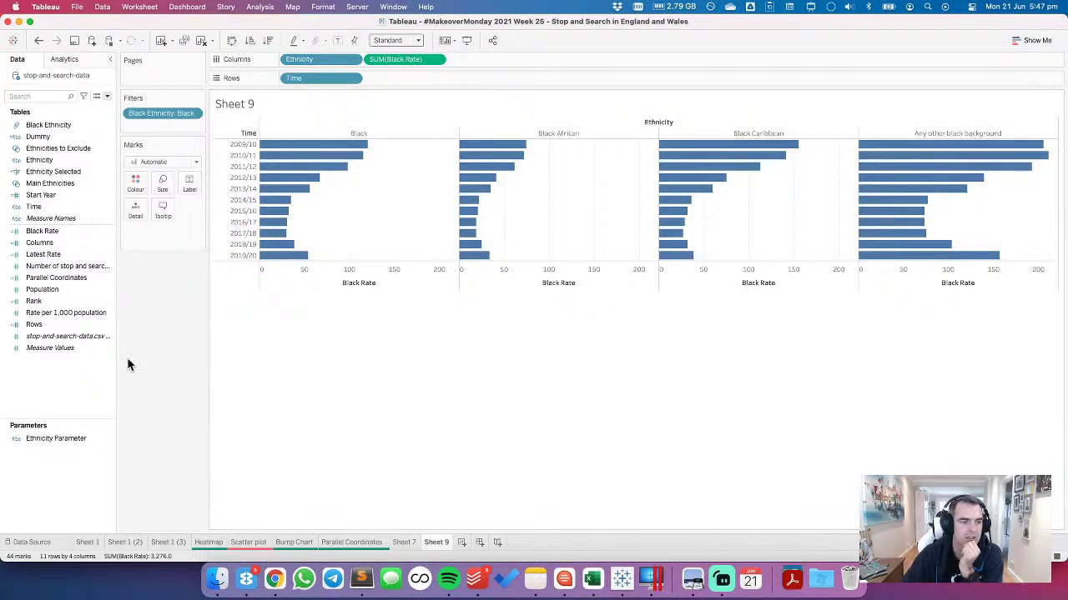
# Step: Start another calculated field and name it All Rate
pyautogui.rightClick(65, 394)
pyautogui.click(98, 402)
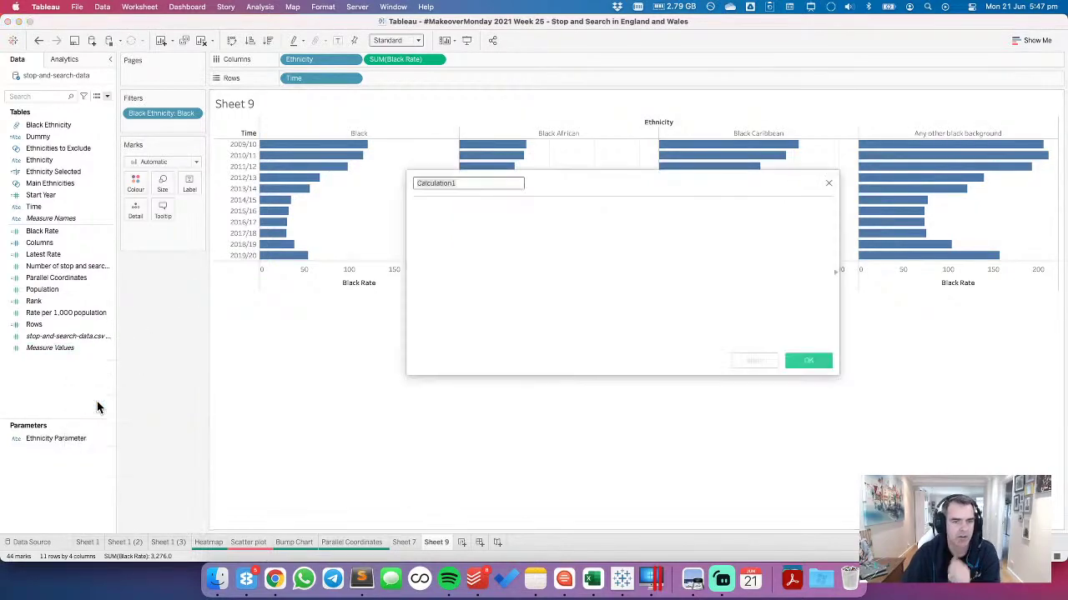
pyautogui.write('All')
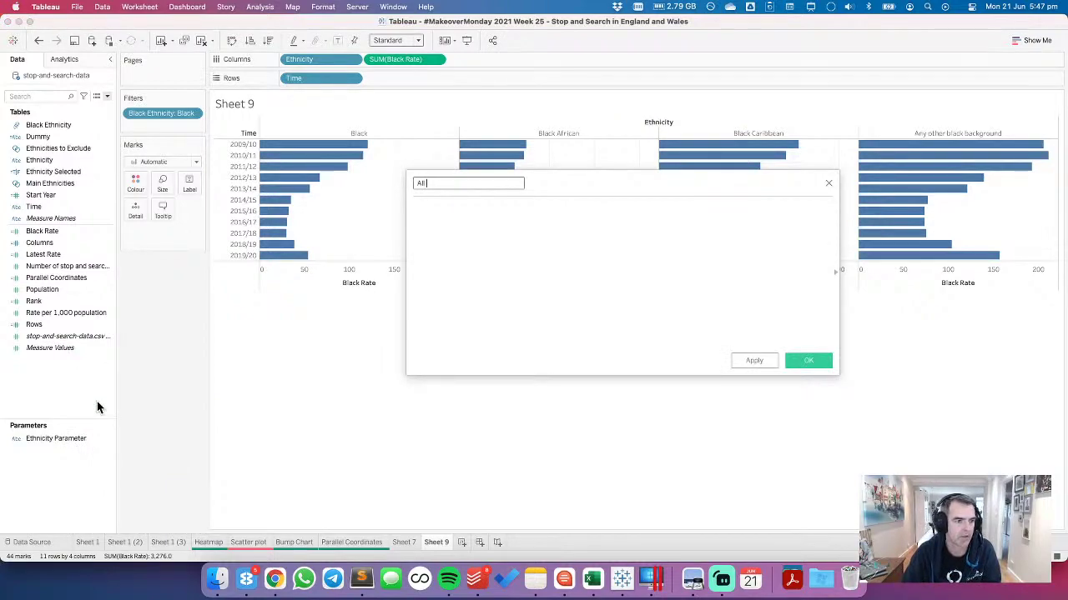
pyautogui.write(' Rate')
pyautogui.press('Tab')
# Step: Define All Rate as IF [Ethnicity]='All' THEN [Rate per 1,000 population] END, save it, and add it to Columns after Black Rate
pyautogui.write('IF ')
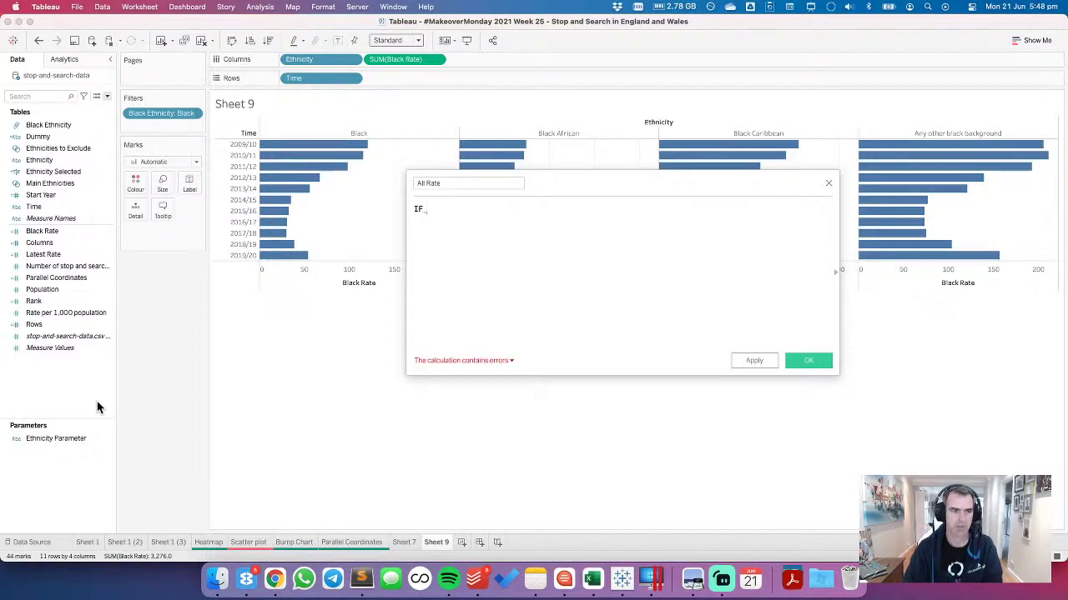
pyautogui.write('eth')
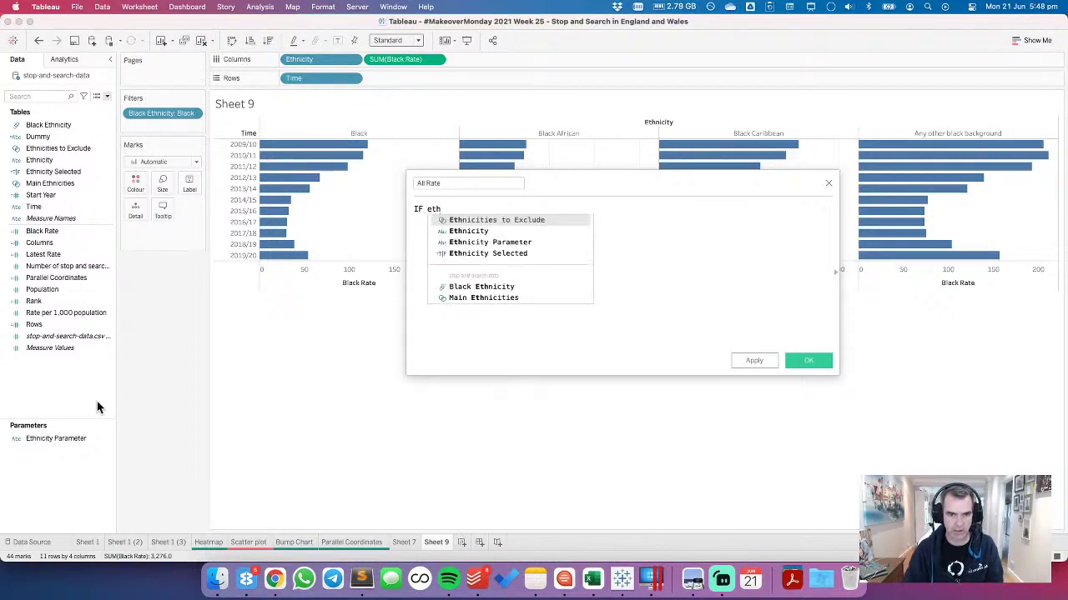
pyautogui.press('Down')
pyautogui.press('Return')
pyautogui.write("='All'")
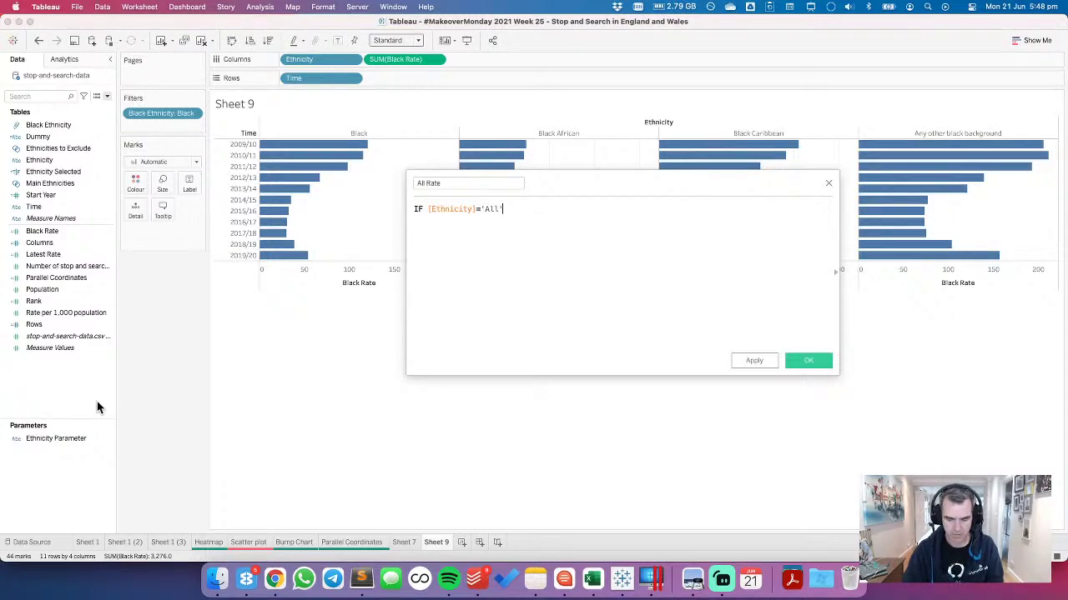
pyautogui.press('Return')
pyautogui.write('THEN rate')
pyautogui.press('Return')
pyautogui.press('Return')
pyautogui.write('END')
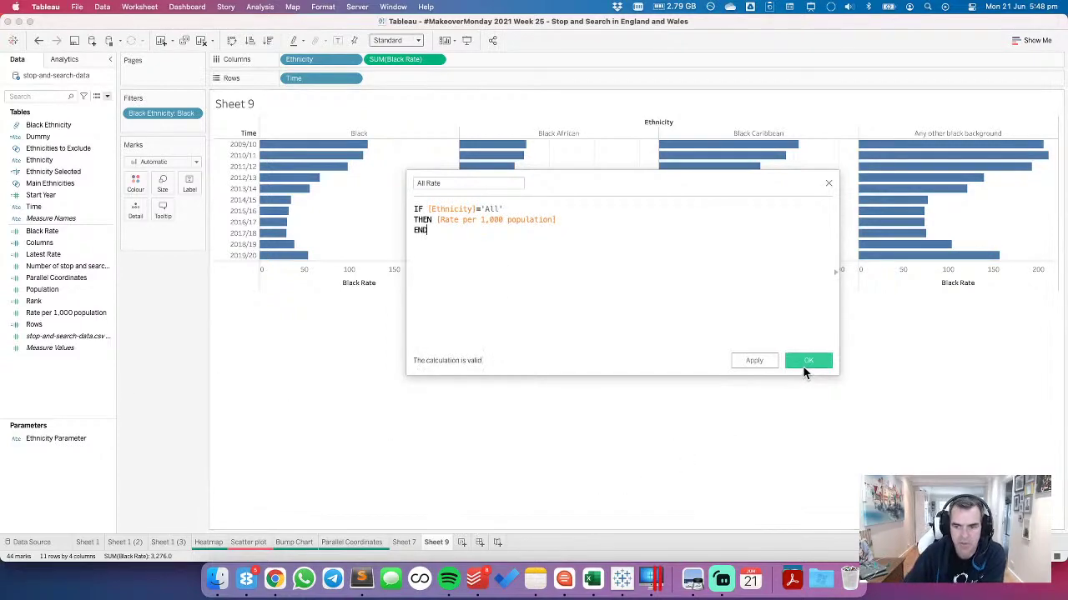
pyautogui.click(808, 361)
pyautogui.moveTo(50, 235); pyautogui.dragTo(518, 60)
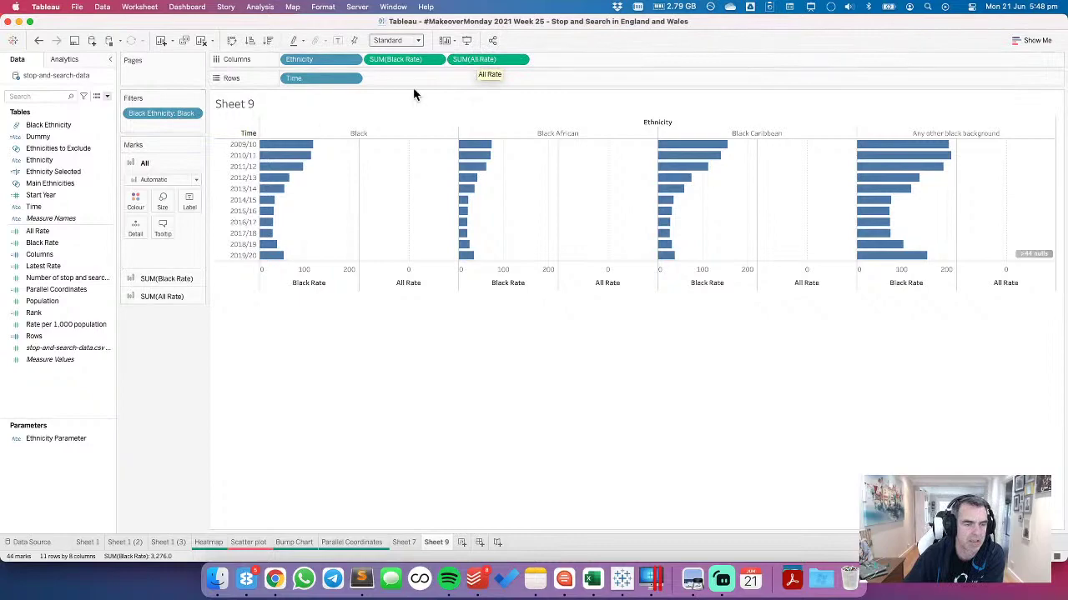
# Step: Edit the All Rate calculation and put { FIXED [Time] in front of the IF statement
pyautogui.rightClick(49, 232)
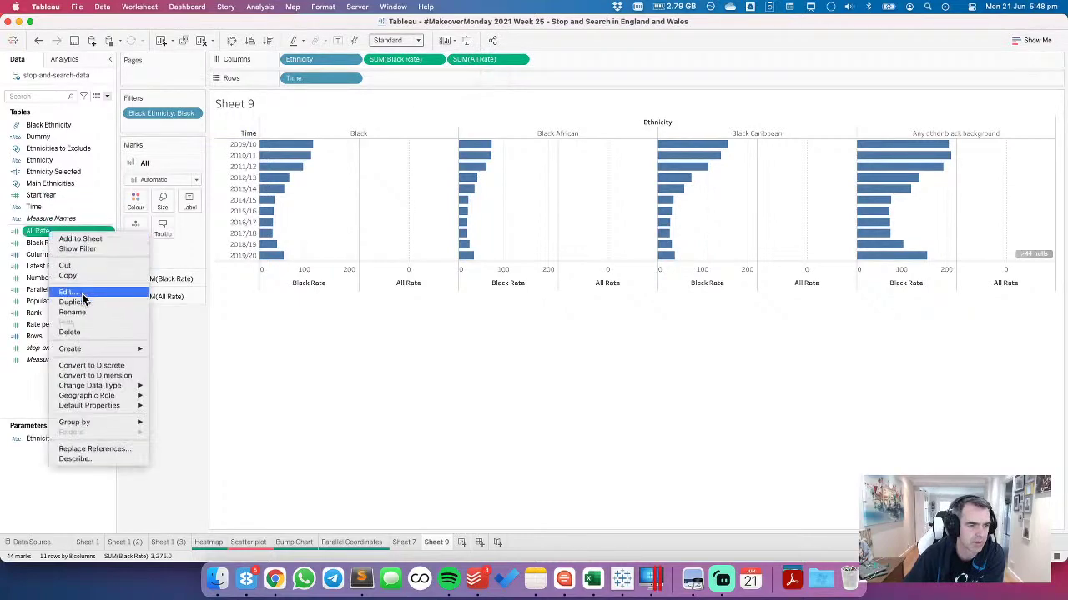
pyautogui.click(69, 292)
pyautogui.press('Return')
pyautogui.write('{ FIXED')
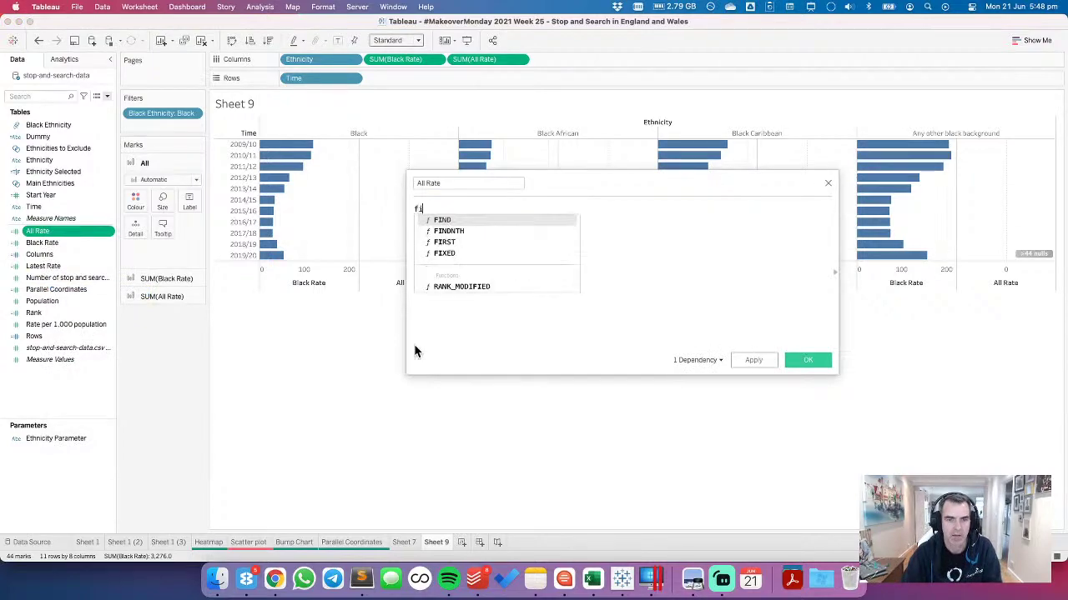
pyautogui.write(' year')
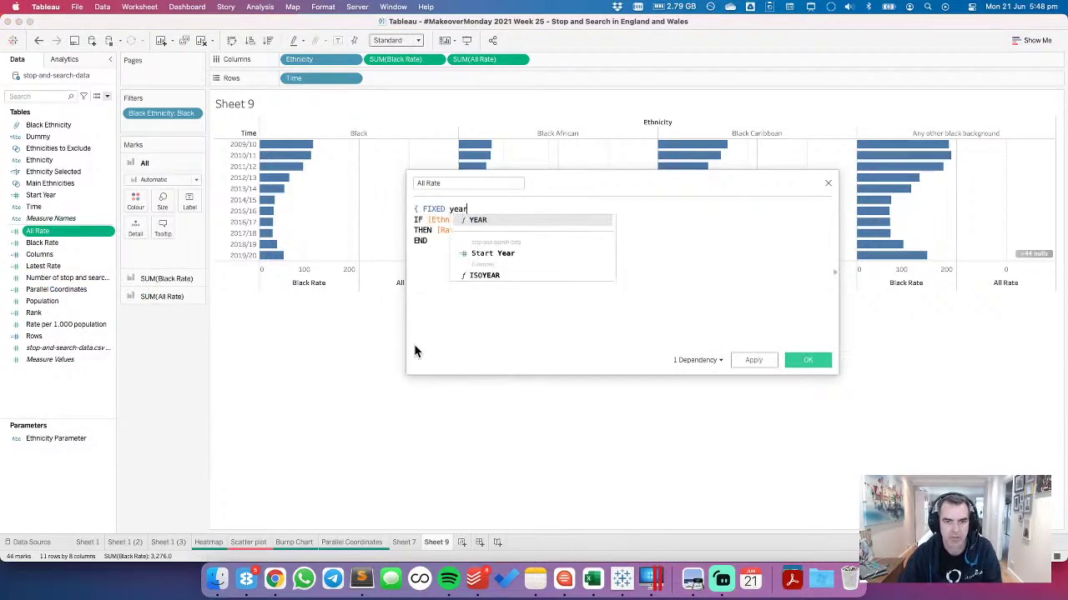
pyautogui.press('BackSpace')
pyautogui.press('BackSpace')
pyautogui.press('BackSpace')
pyautogui.press('BackSpace')
pyautogui.write('}')
pyautogui.press('BackSpace')
pyautogui.write('time')
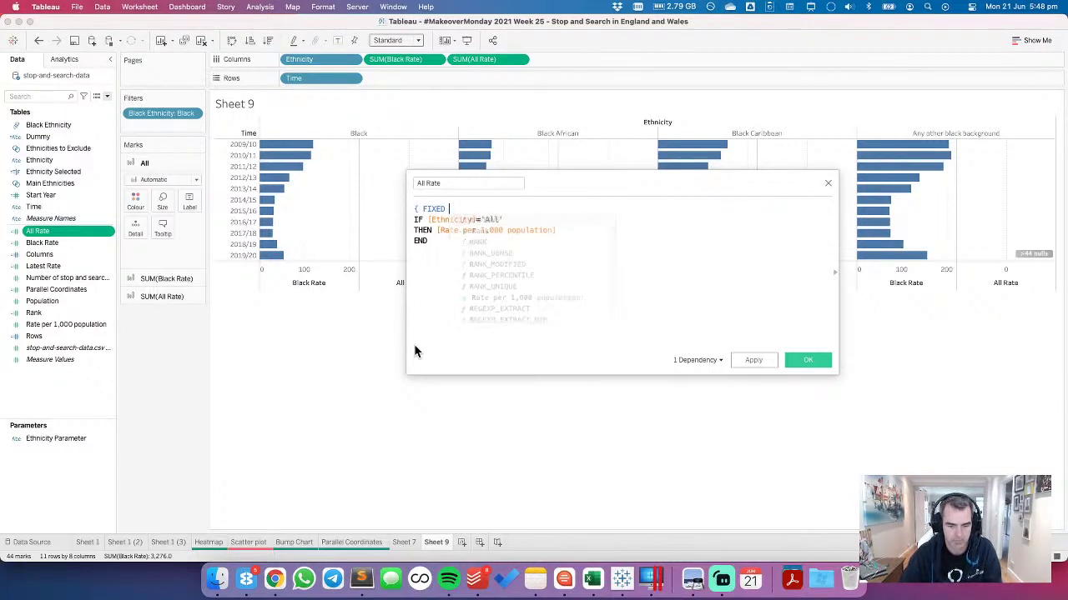
pyautogui.press('Return')
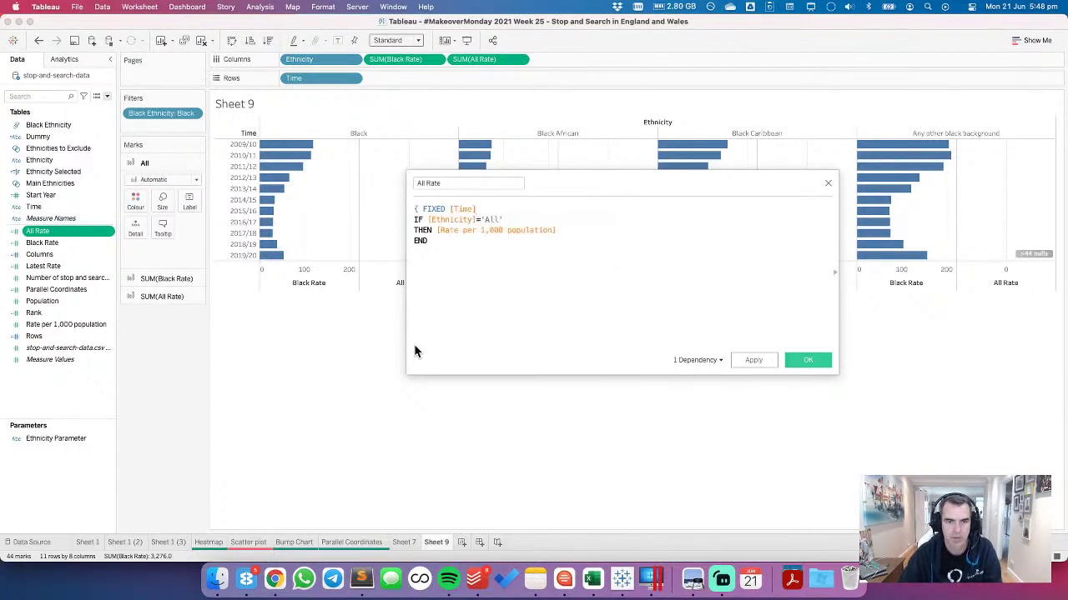
# Step: Wrap the IF statement in SUM( ) after a colon to complete the level-of-detail expression, and save All Rate
pyautogui.write(': sum')
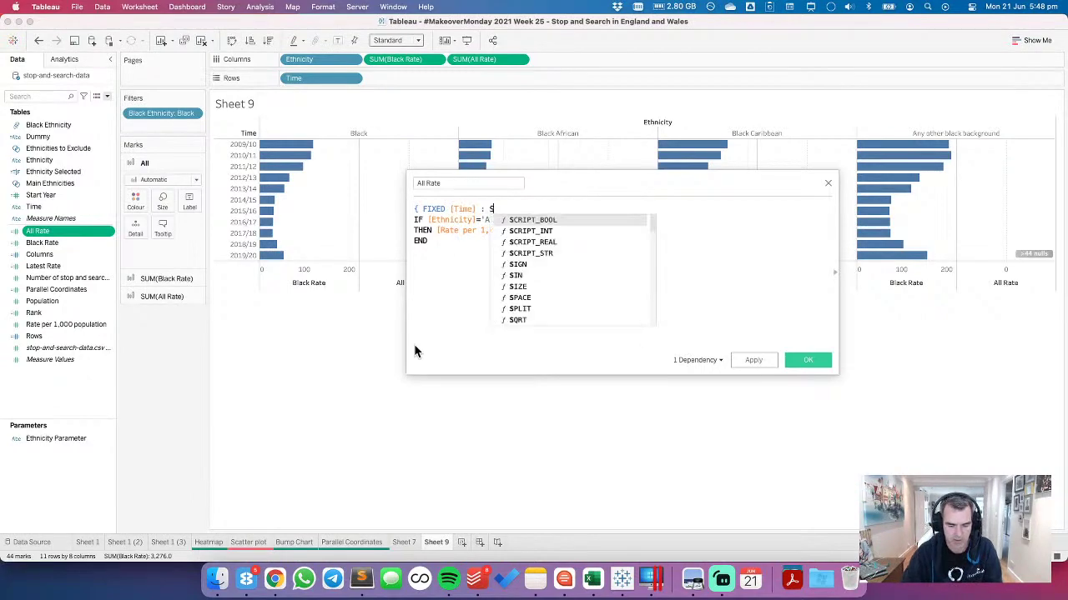
pyautogui.press('Return')
pyautogui.write(')')
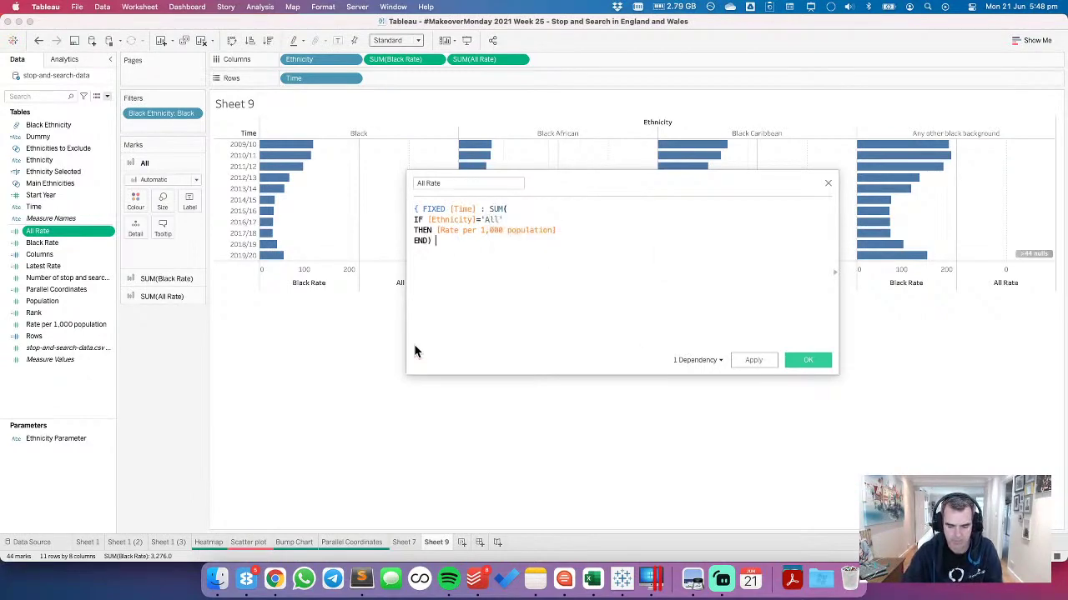
pyautogui.click(812, 358)
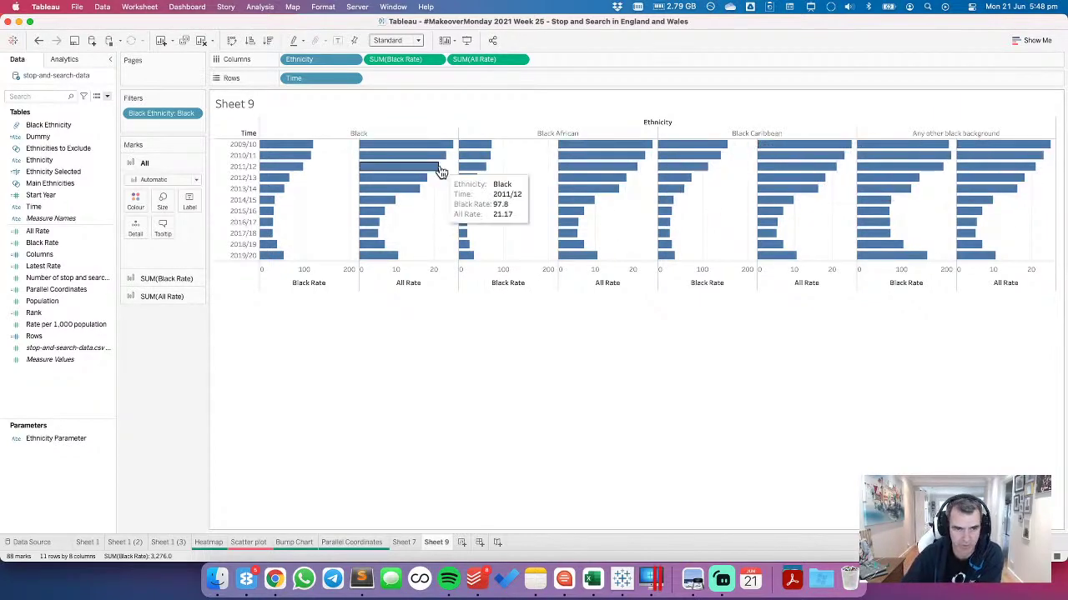
# Step: Move All Rate from Columns to Detail and add a per-cell reference line at the average of SUM(All Rate)
pyautogui.moveTo(484, 60); pyautogui.dragTo(136, 223)
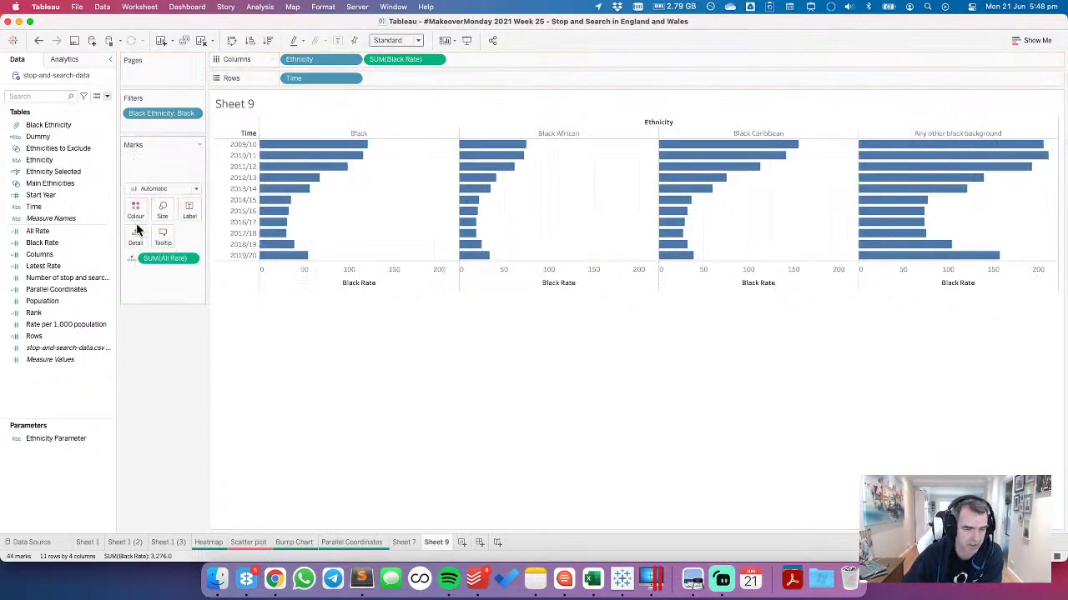
pyautogui.click(74, 60)
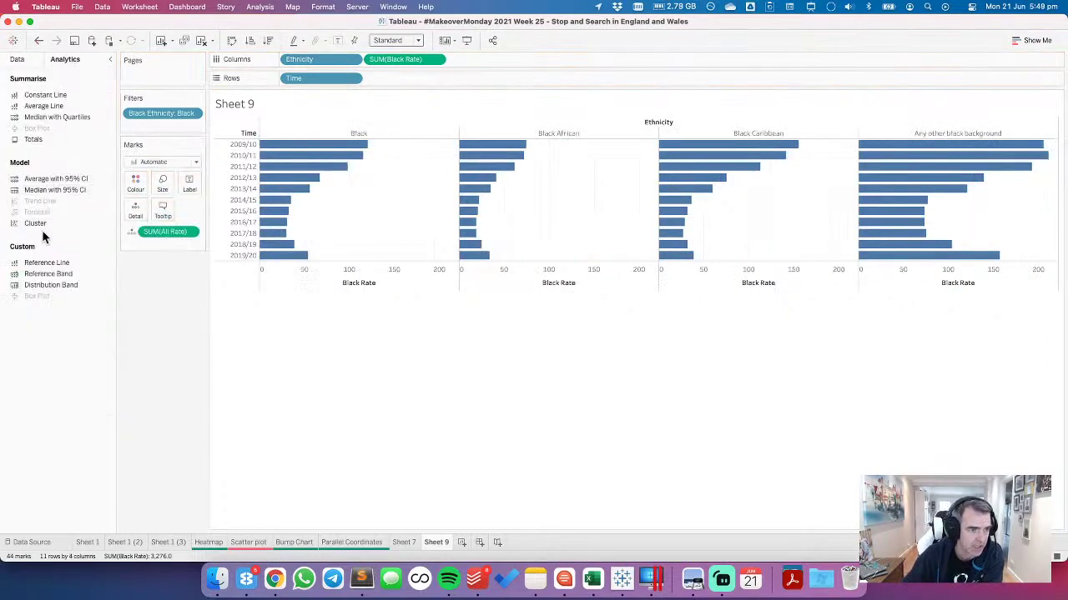
pyautogui.moveTo(45, 264); pyautogui.dragTo(384, 142)
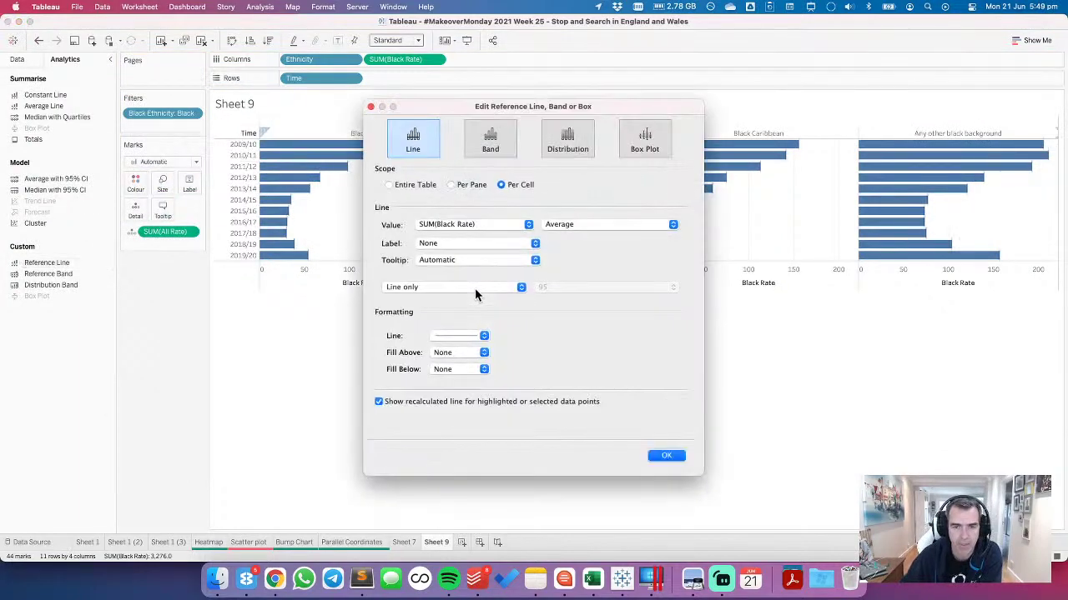
pyautogui.click(464, 226)
pyautogui.click(457, 215)
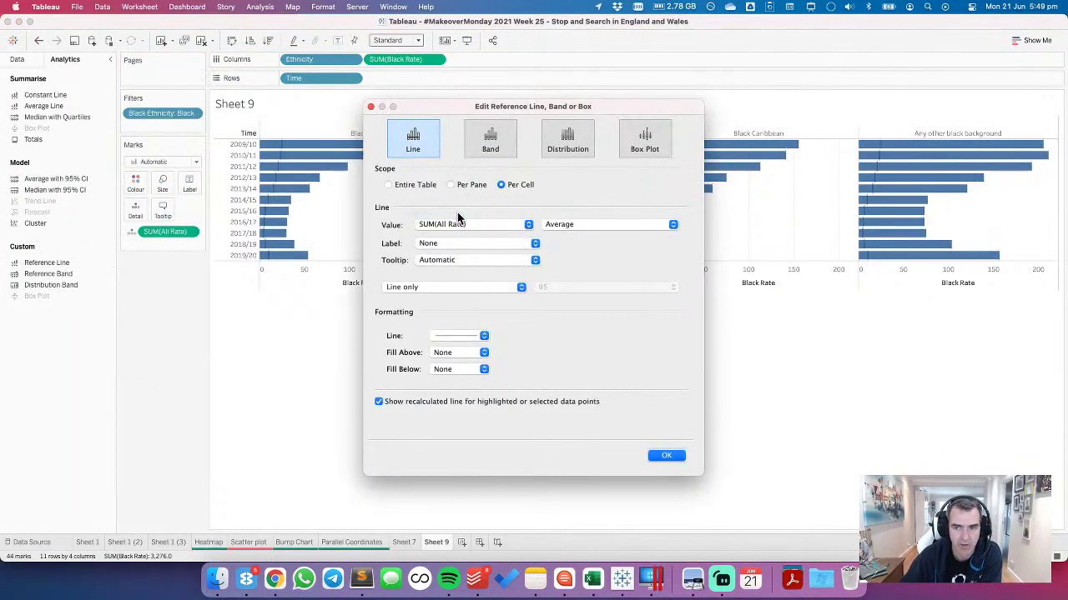
# Step: Colour the All Rate reference line black and turn off its recalculated line for highlighted or selected data points
pyautogui.click(447, 336)
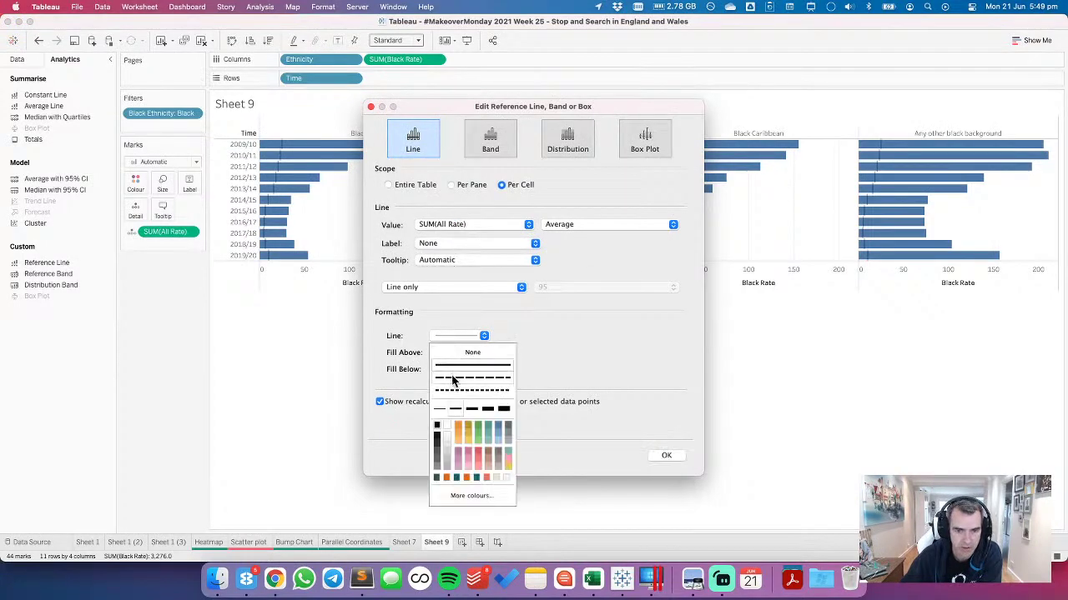
pyautogui.click(435, 429)
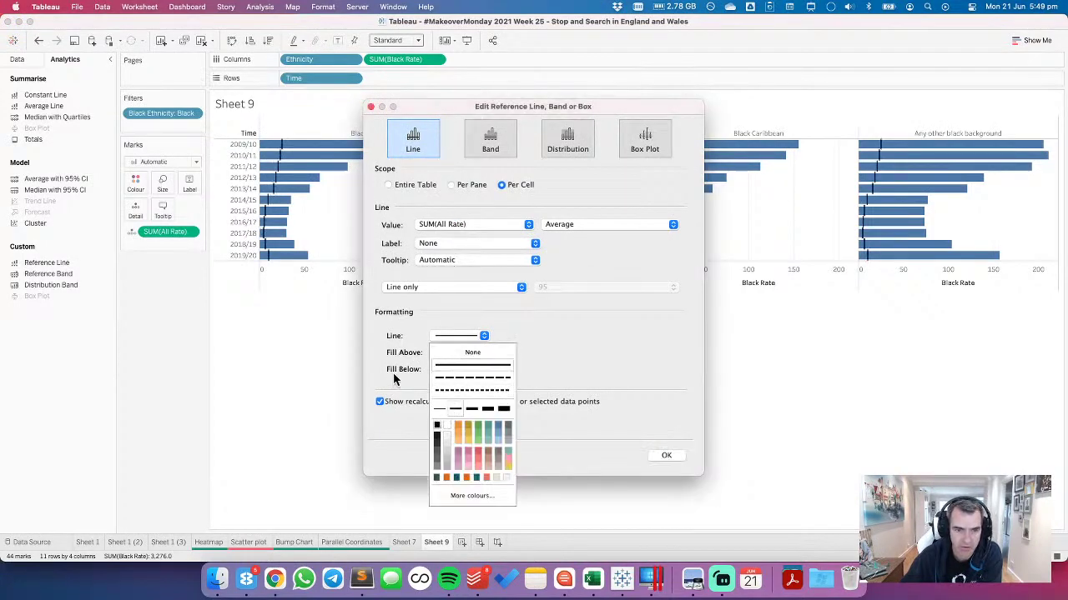
pyautogui.click(390, 366)
pyautogui.click(379, 401)
pyautogui.click(672, 458)
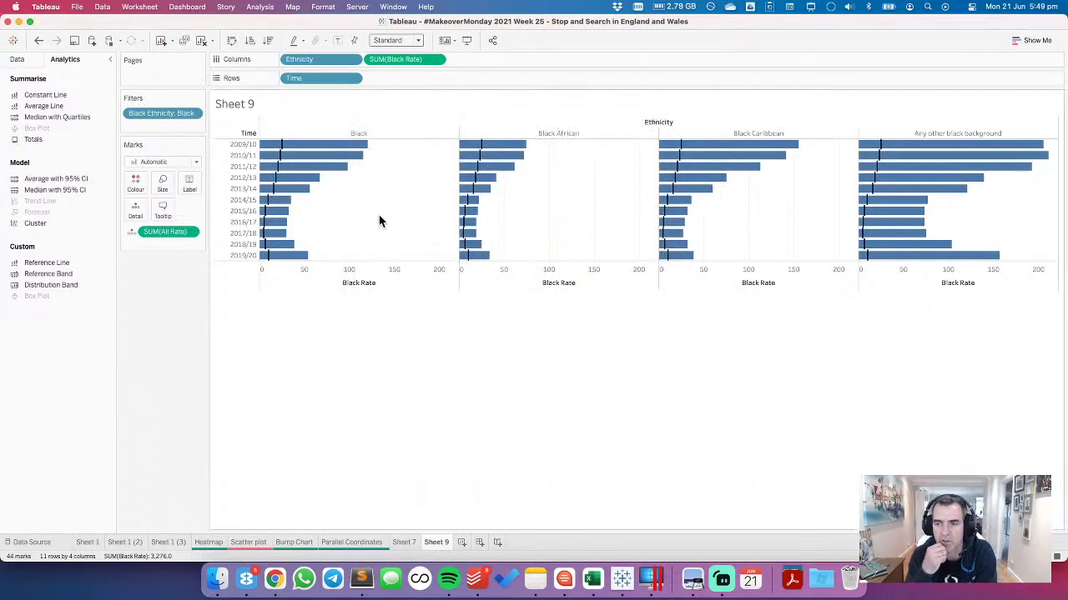
# Step: Rearrange the view into vertical bars, with Ethnicity and Time on Columns and SUM(Black Rate) on Rows
pyautogui.moveTo(322, 59); pyautogui.dragTo(300, 84)
pyautogui.moveTo(389, 79); pyautogui.dragTo(288, 62)
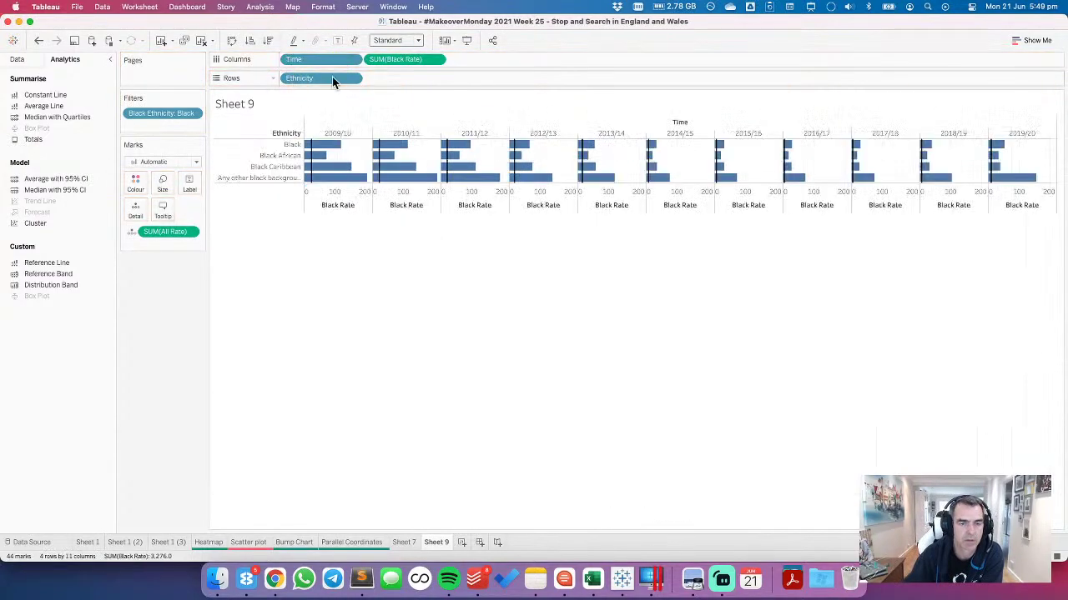
pyautogui.moveTo(392, 61); pyautogui.dragTo(398, 78)
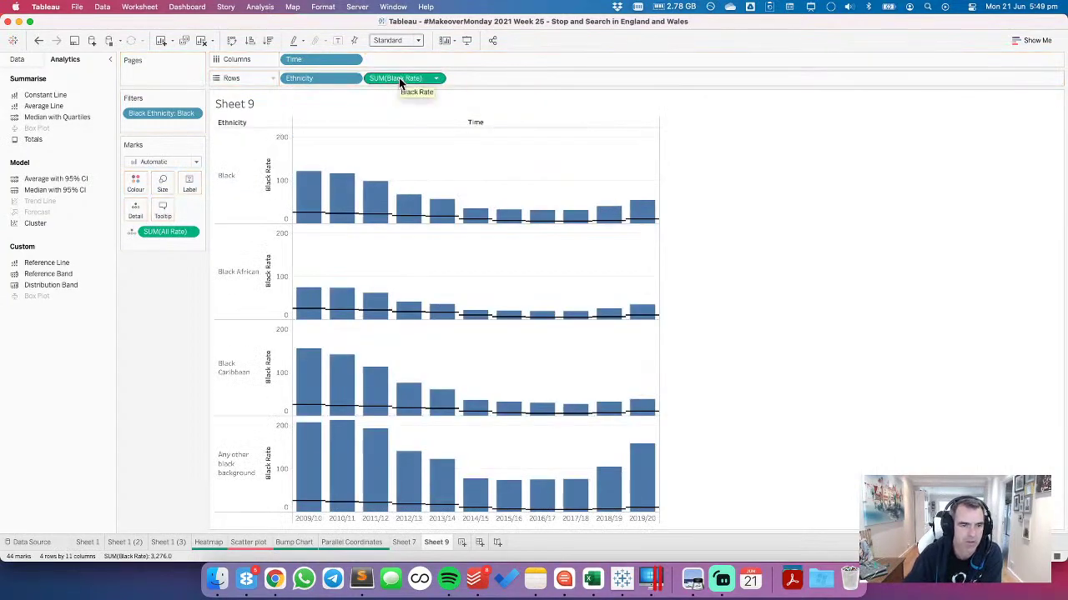
pyautogui.moveTo(313, 75); pyautogui.dragTo(287, 64)
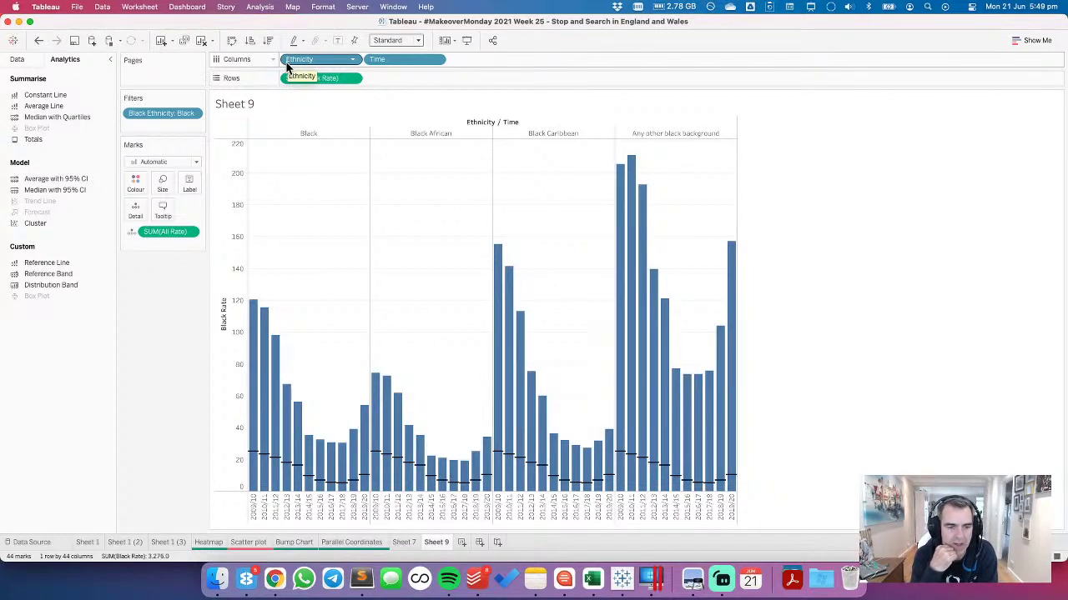
# Step: Duplicate Sheet 9 with its bar chart as a new worksheet
pyautogui.click(25, 61)
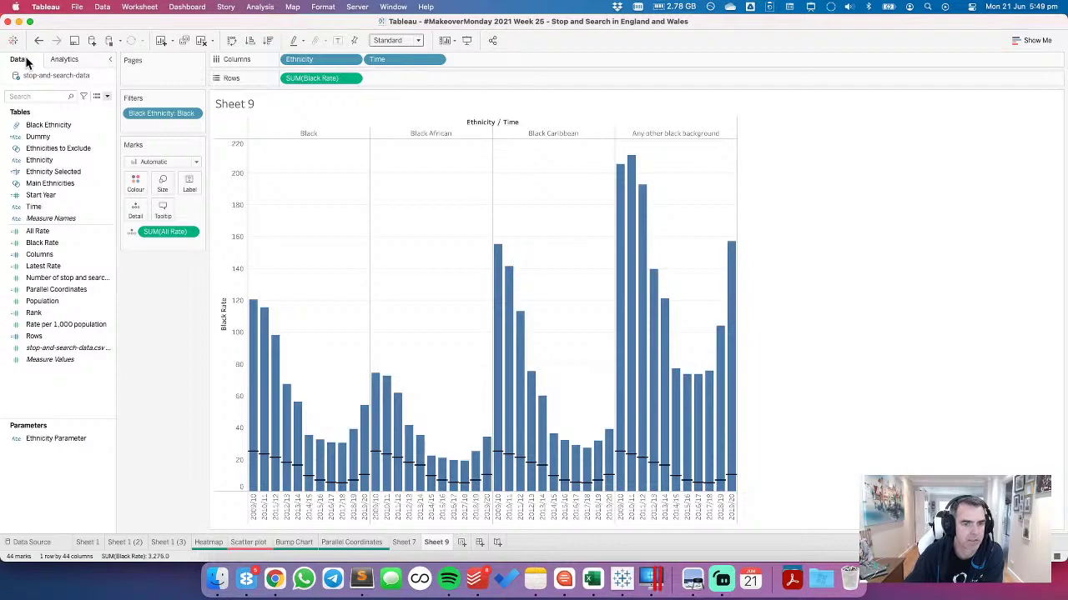
pyautogui.rightClick(440, 542)
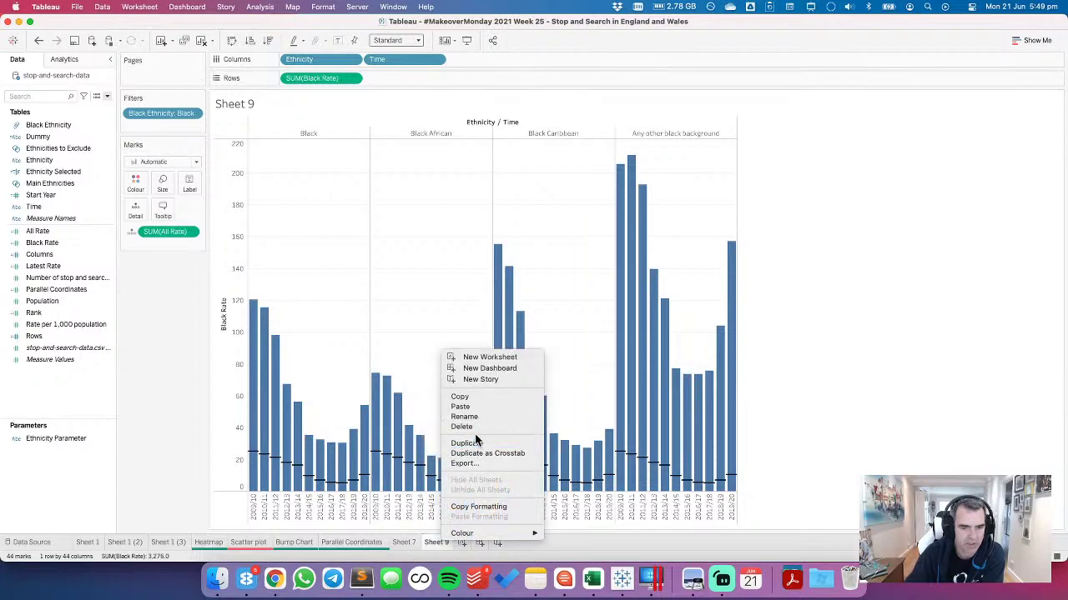
pyautogui.click(467, 443)
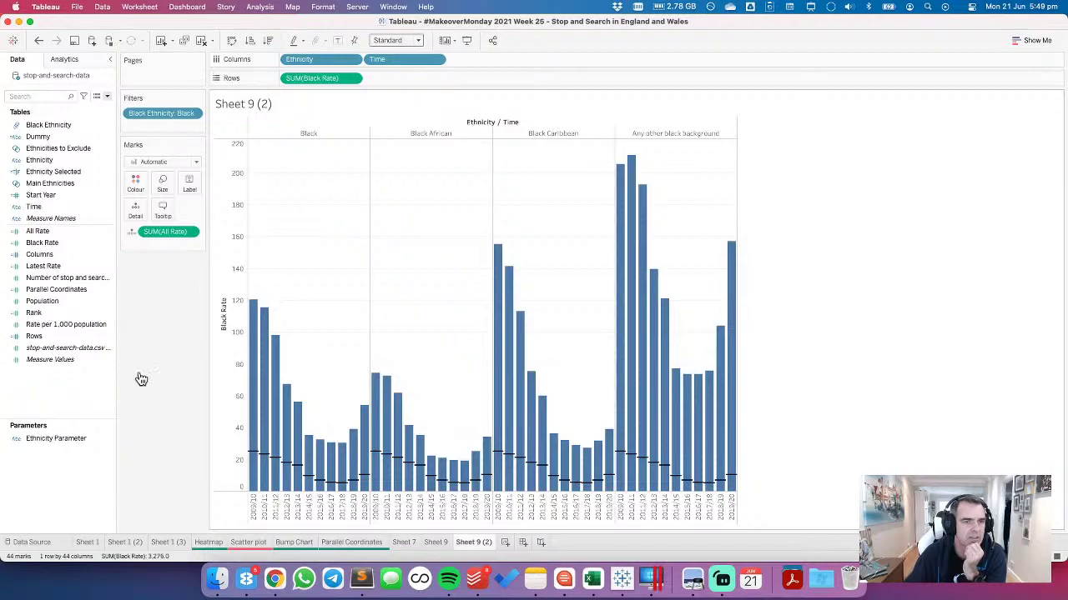
# Step: Create a calculated field named Black vs. All with the formula SUM([All Rate])-SUM([Black Rate])
pyautogui.rightClick(68, 395)
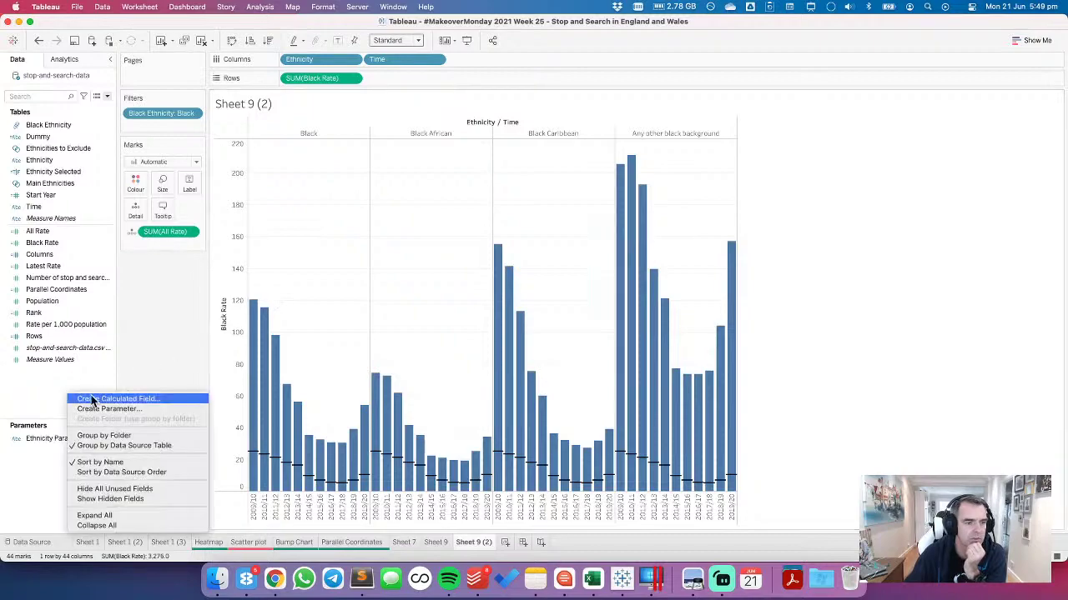
pyautogui.click(181, 337)
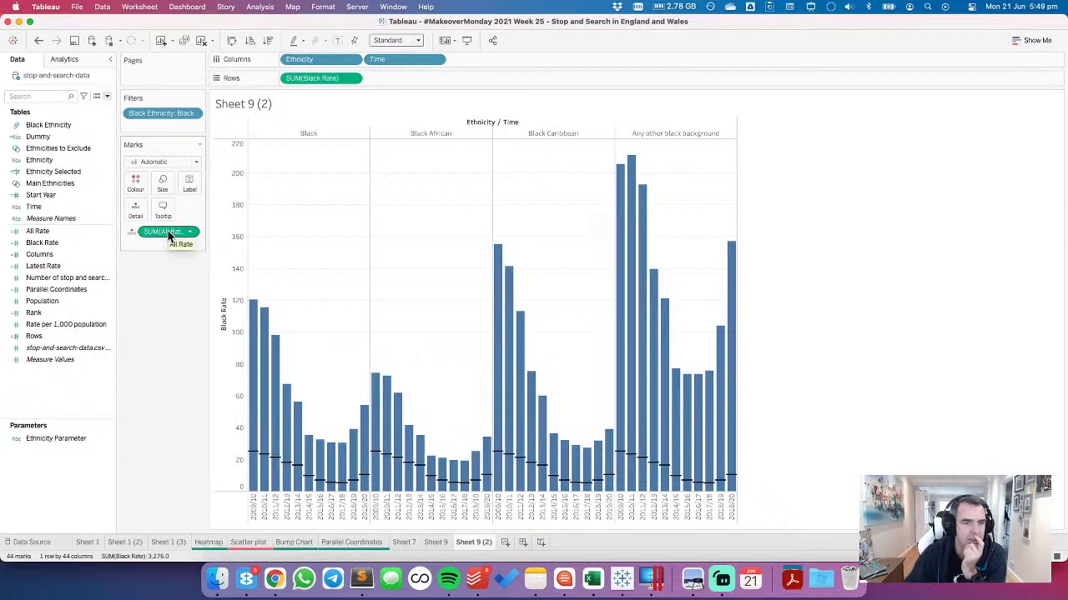
pyautogui.click(107, 97)
pyautogui.click(93, 107)
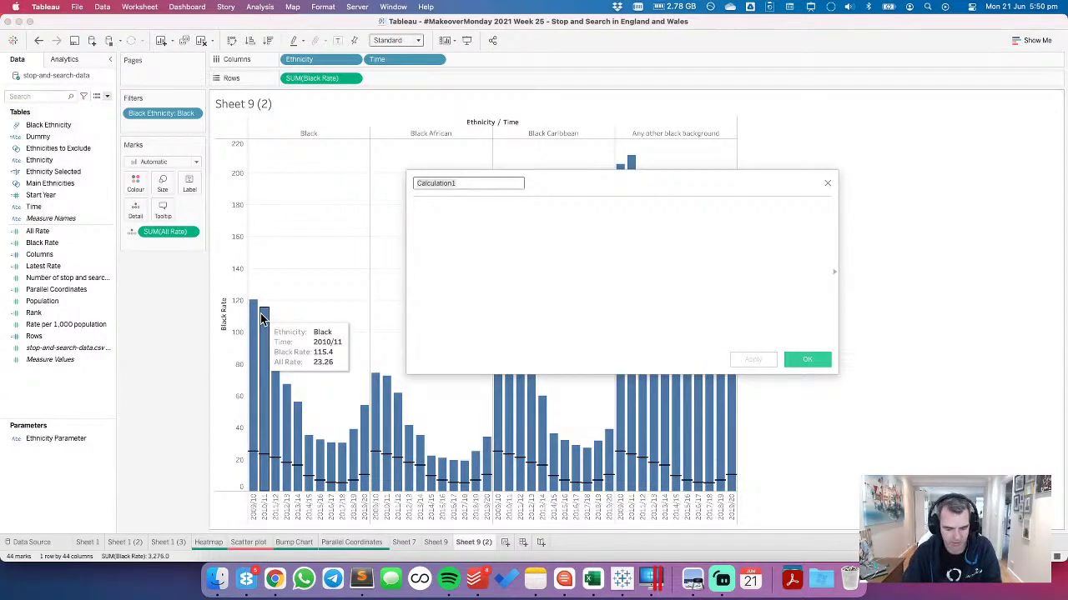
pyautogui.write('Black vs. All')
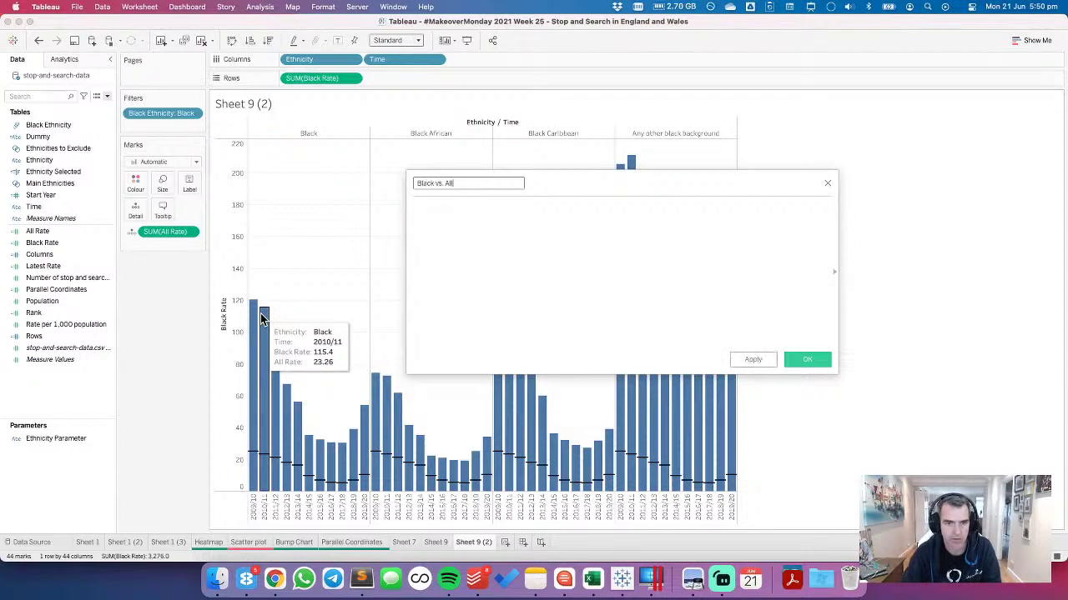
pyautogui.click(422, 267)
pyautogui.moveTo(165, 231); pyautogui.dragTo(493, 241)
pyautogui.write('-')
pyautogui.moveTo(336, 78); pyautogui.dragTo(579, 235)
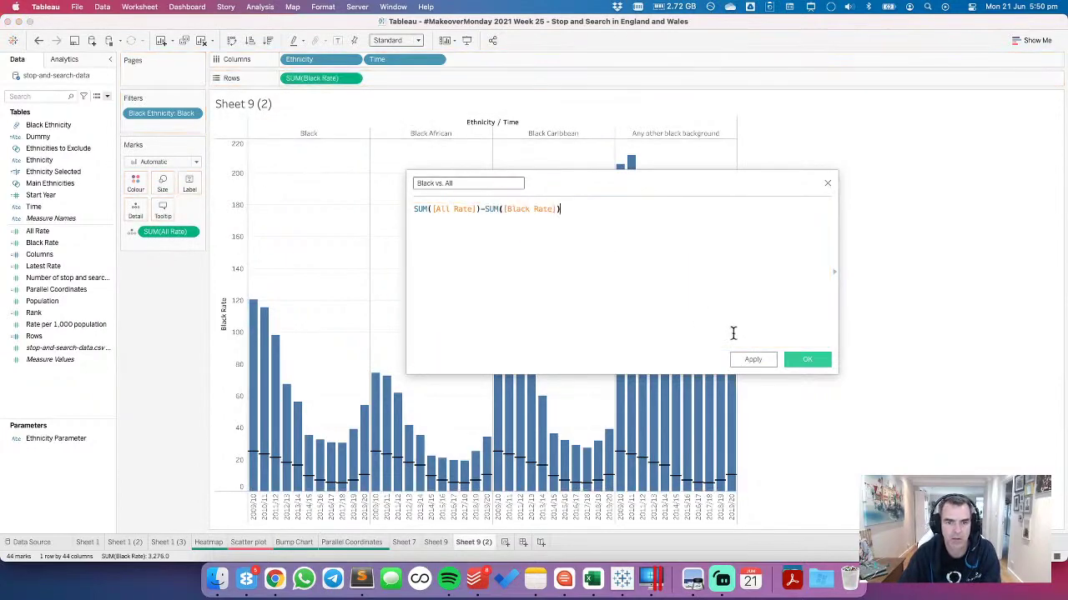
pyautogui.click(794, 359)
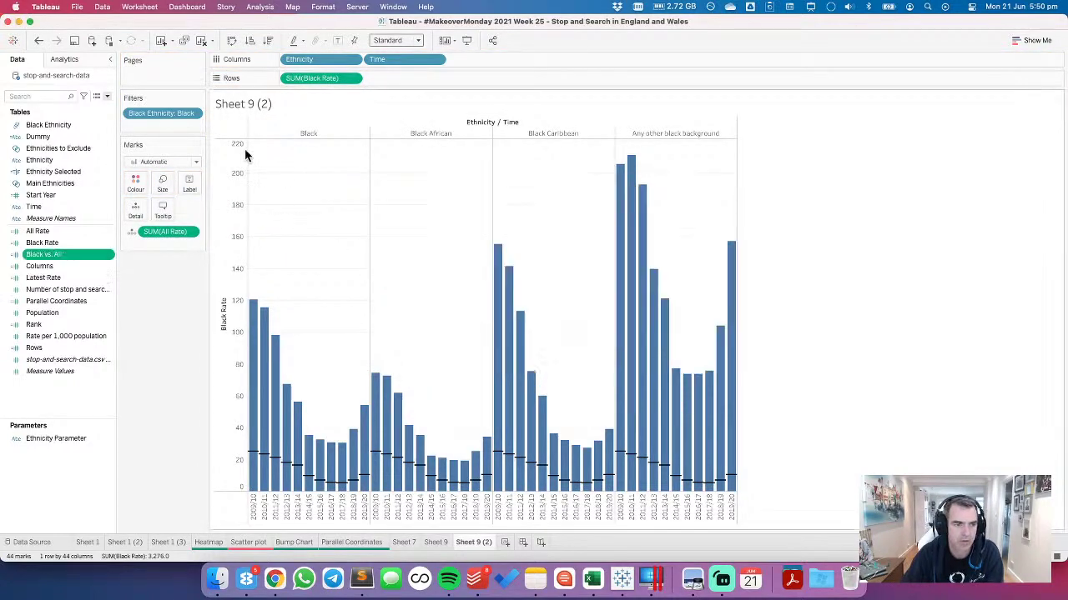
# Step: Remove All Rate from Detail, show the marks as Gantt bars sized by Black vs. All, and swap rows and columns
pyautogui.moveTo(163, 231); pyautogui.dragTo(165, 290)
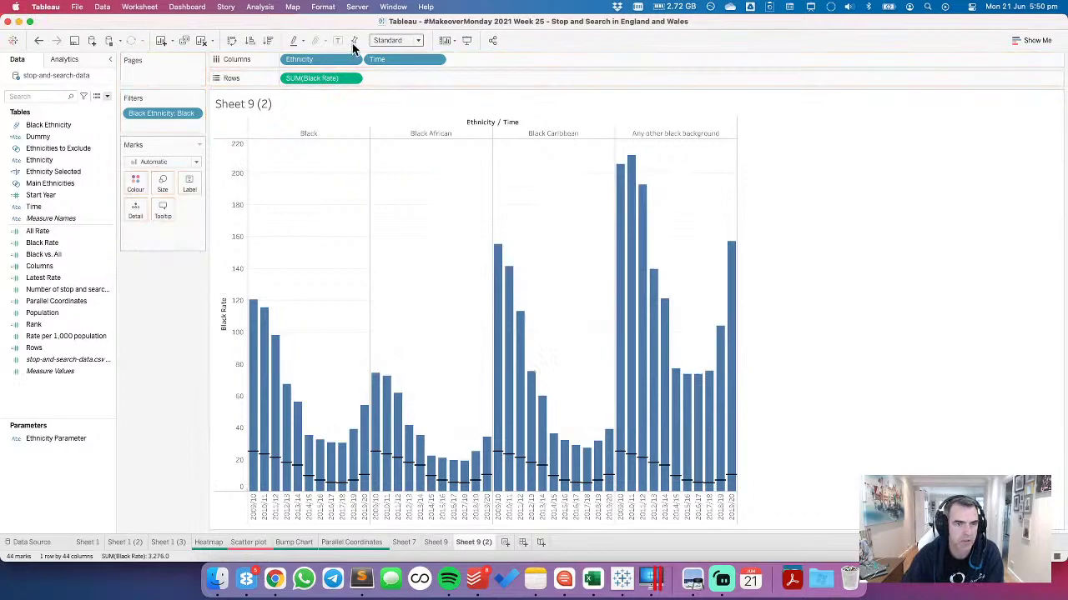
pyautogui.click(157, 162)
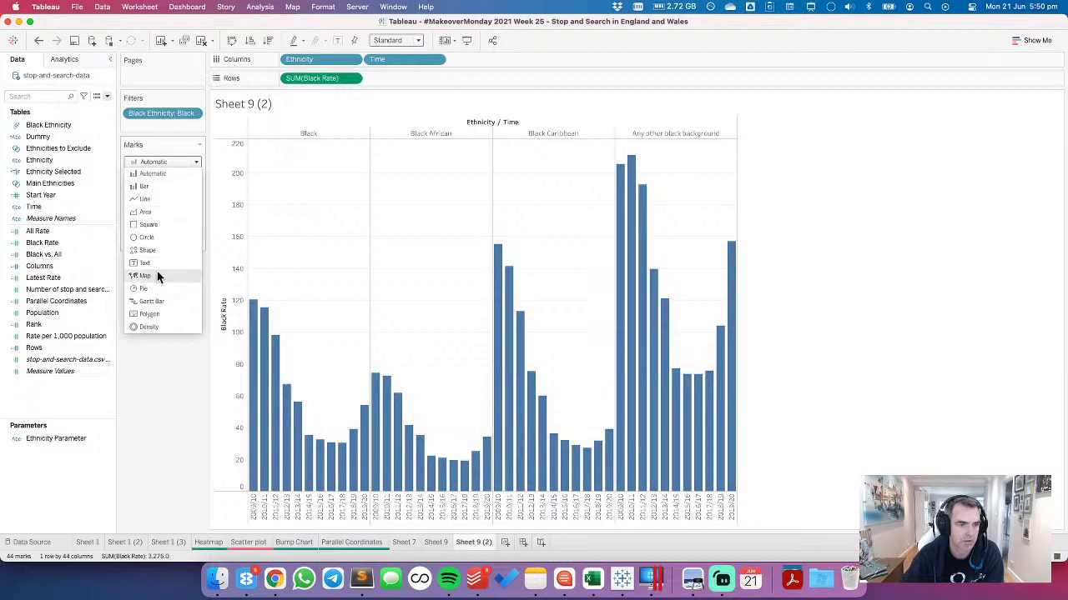
pyautogui.click(161, 301)
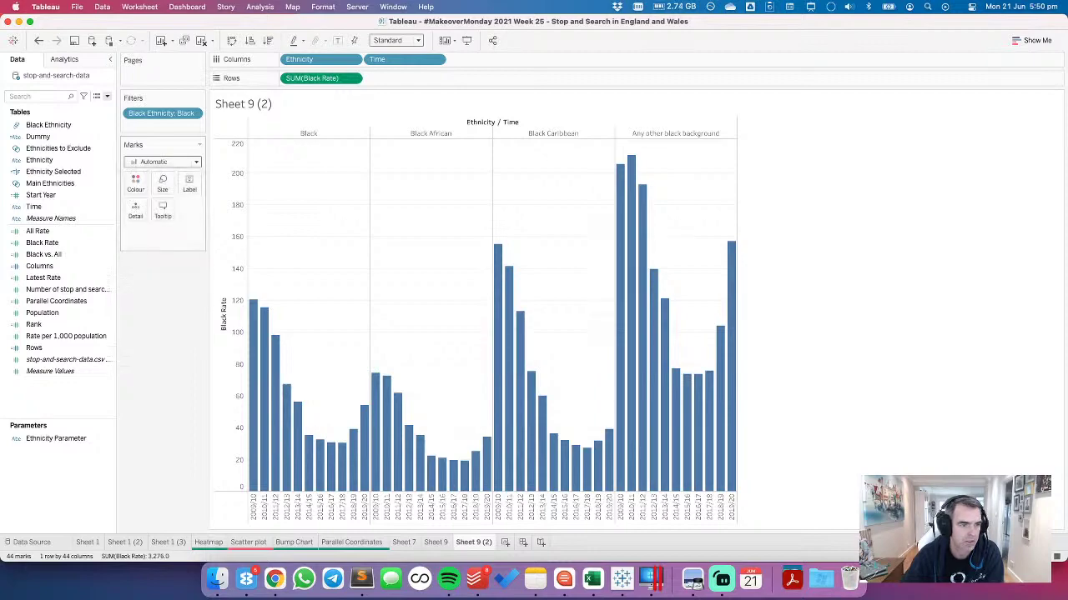
pyautogui.moveTo(42, 254); pyautogui.dragTo(163, 183)
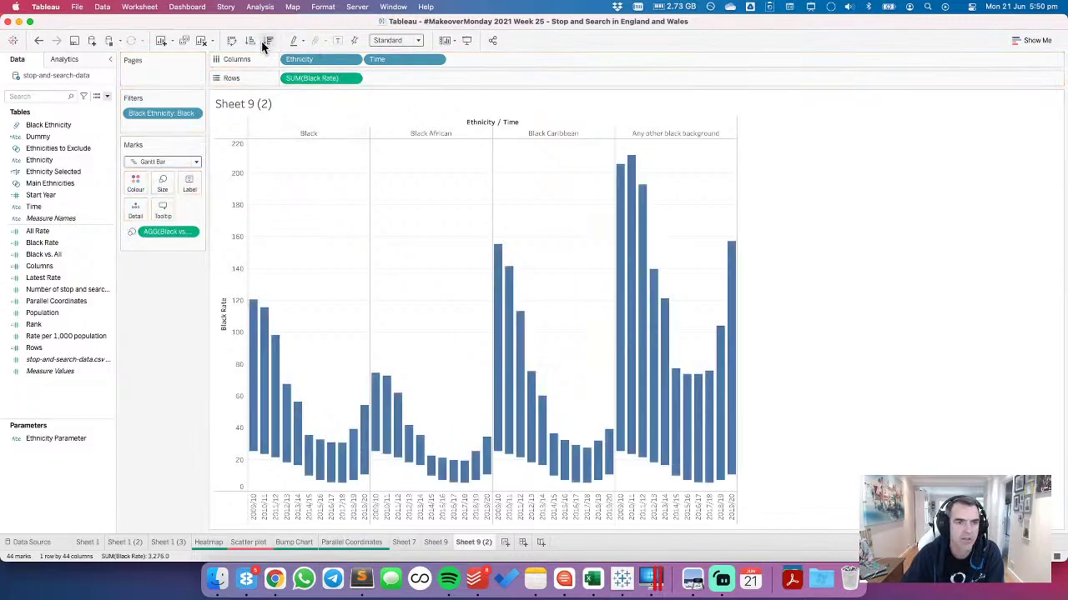
pyautogui.click(233, 42)
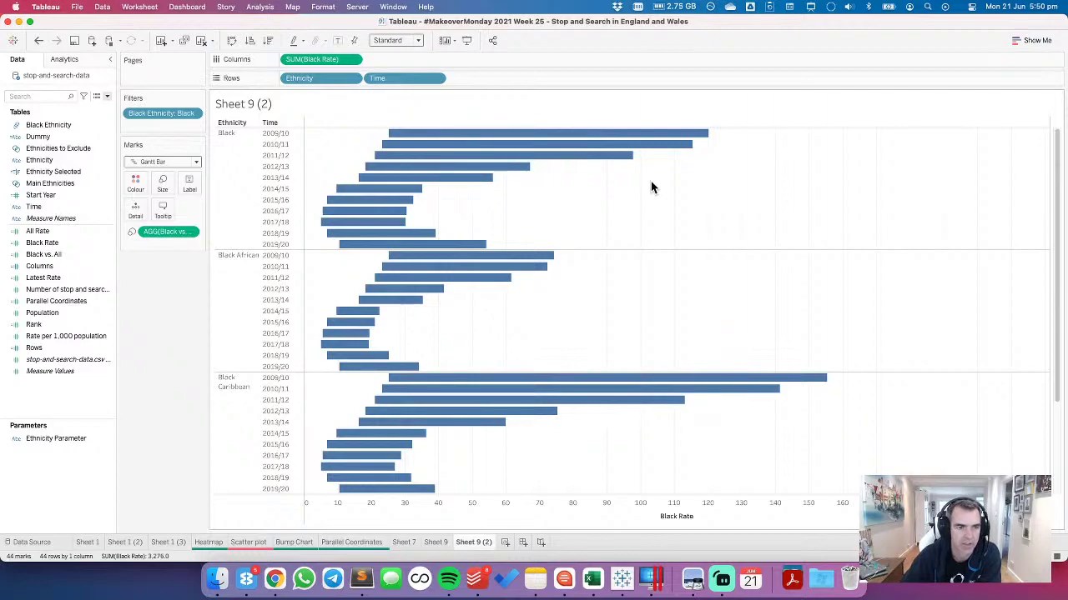
# Step: Remove the Dehighlight Filter action from the Sheet 9 (2) worksheet
pyautogui.click(294, 542)
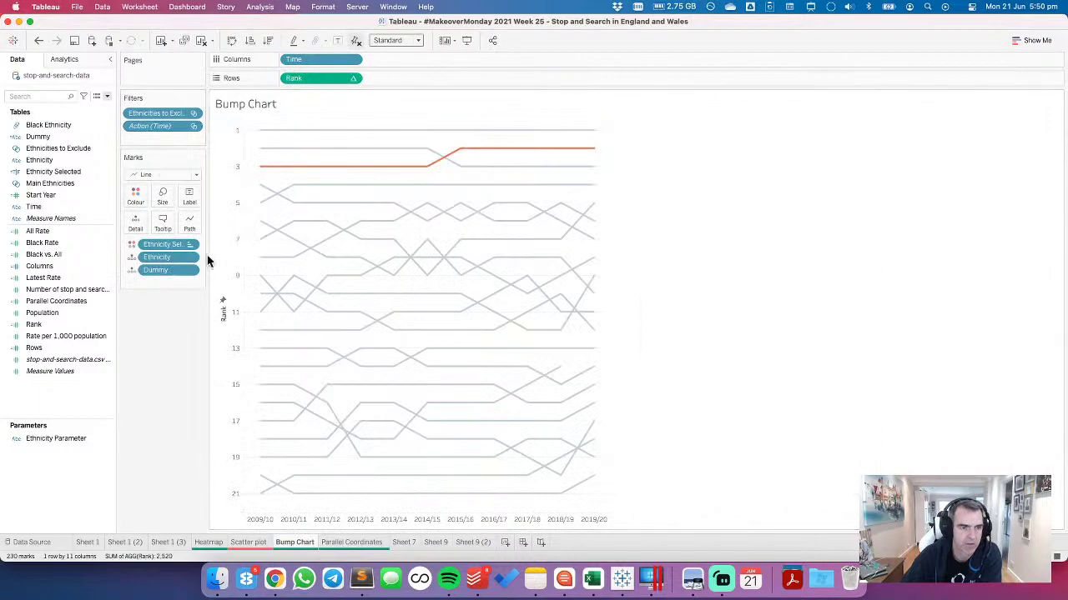
pyautogui.click(462, 539)
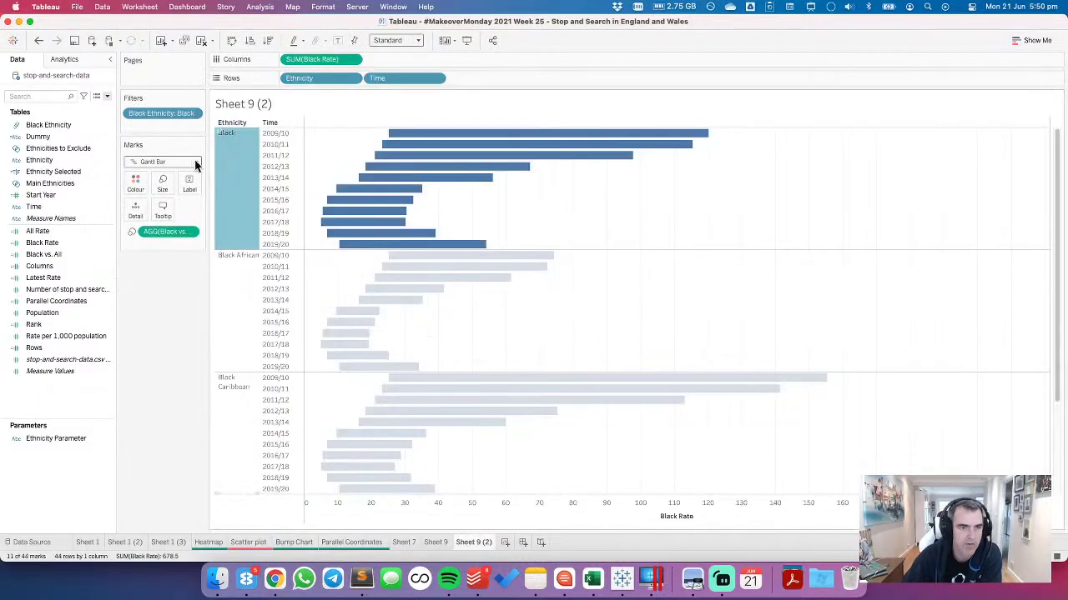
pyautogui.click(140, 7)
pyautogui.click(136, 85)
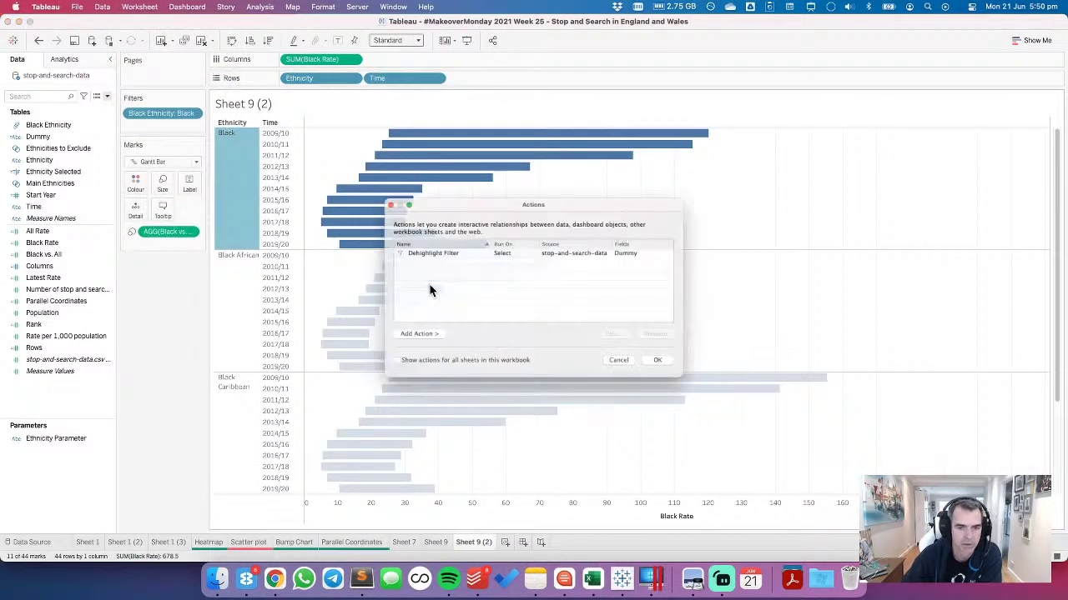
pyautogui.click(432, 250)
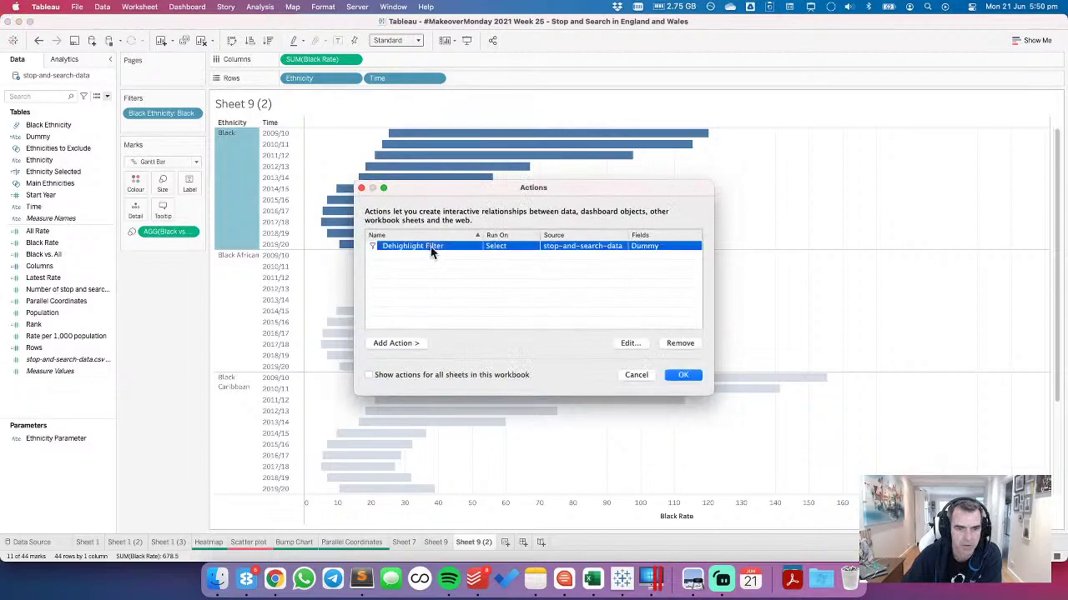
pyautogui.click(680, 343)
pyautogui.click(681, 375)
# Step: Review the Update Ethnicity Parameter action on the Bump Chart sheet and close it without changes
pyautogui.click(401, 543)
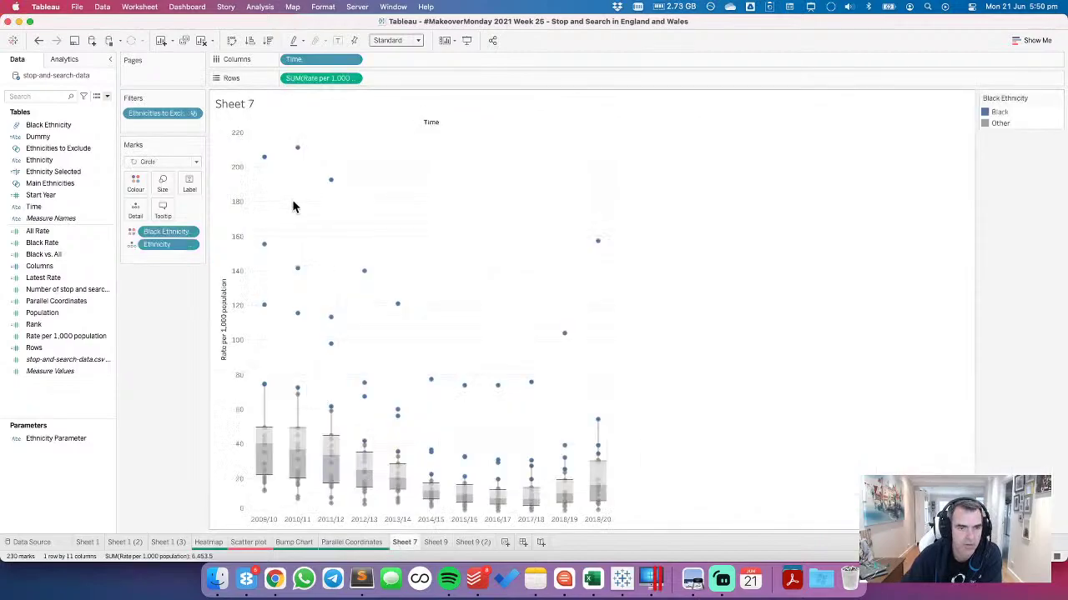
pyautogui.click(298, 543)
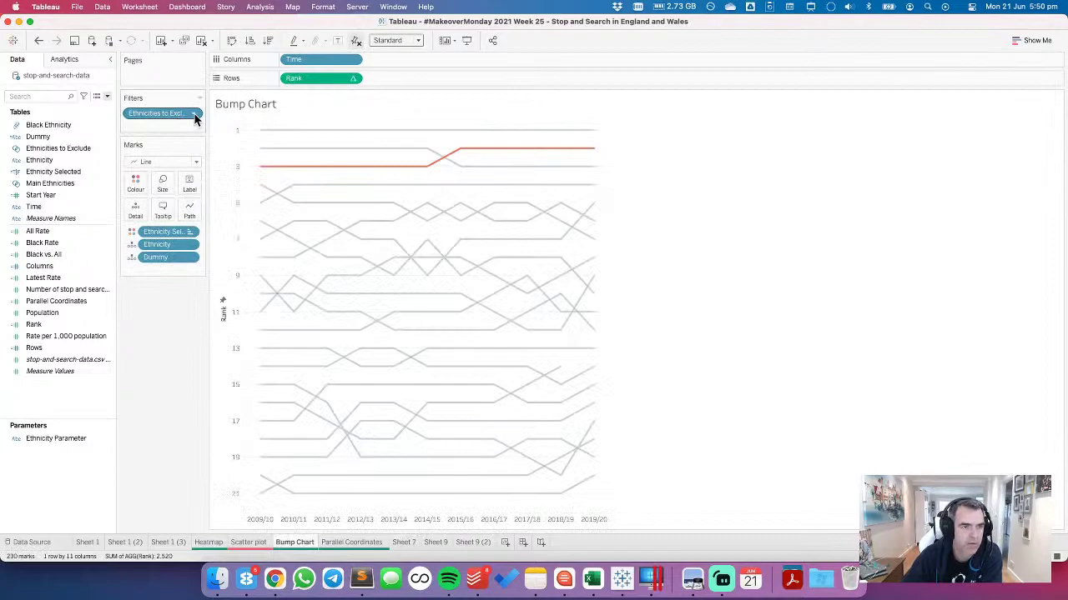
pyautogui.click(139, 8)
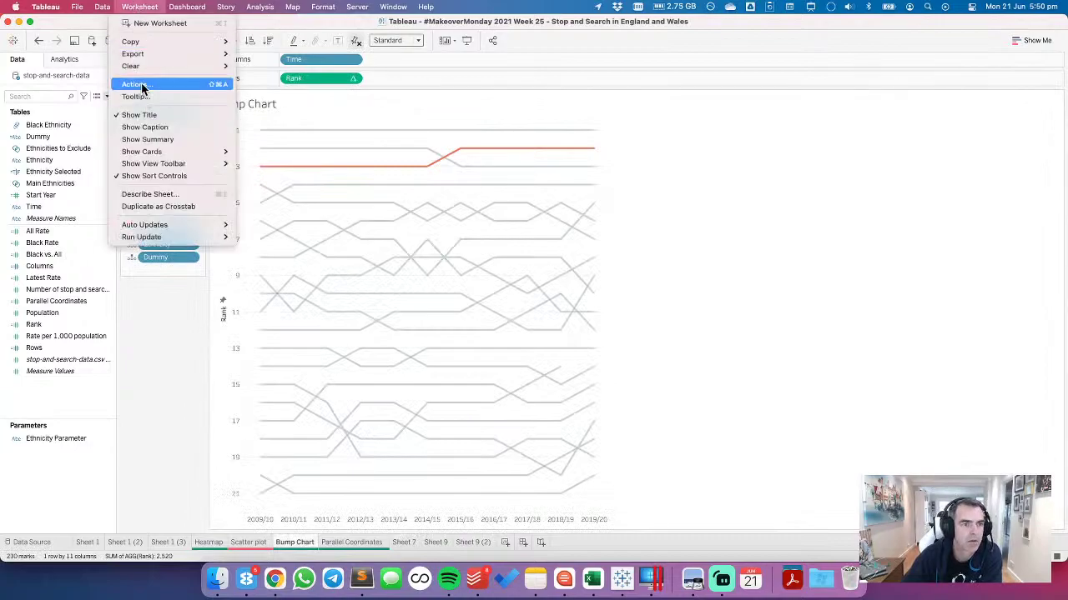
pyautogui.click(148, 83)
pyautogui.doubleClick(422, 247)
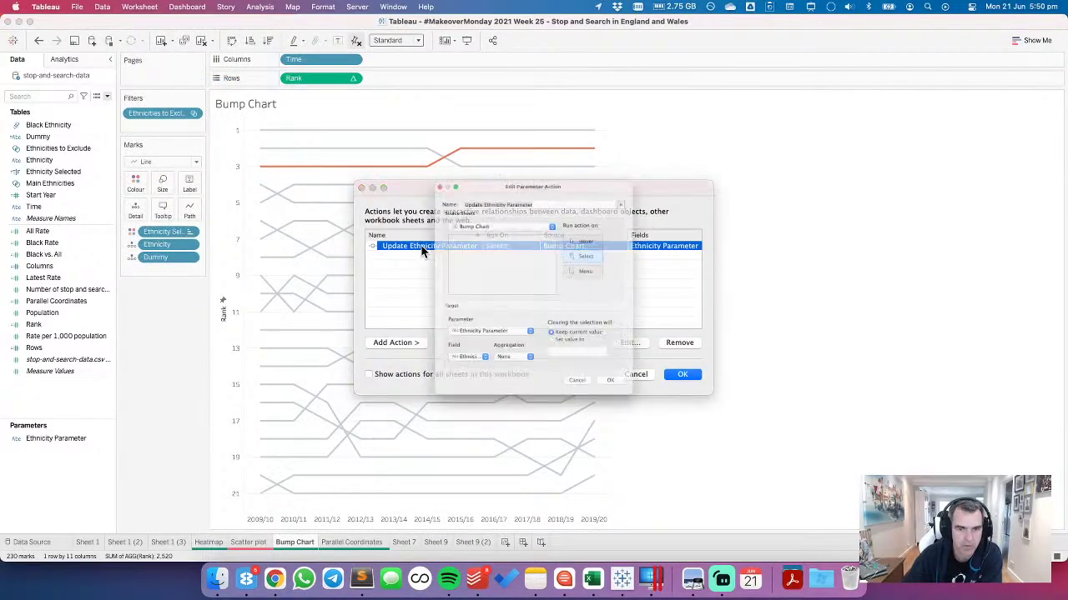
pyautogui.click(595, 417)
pyautogui.click(644, 374)
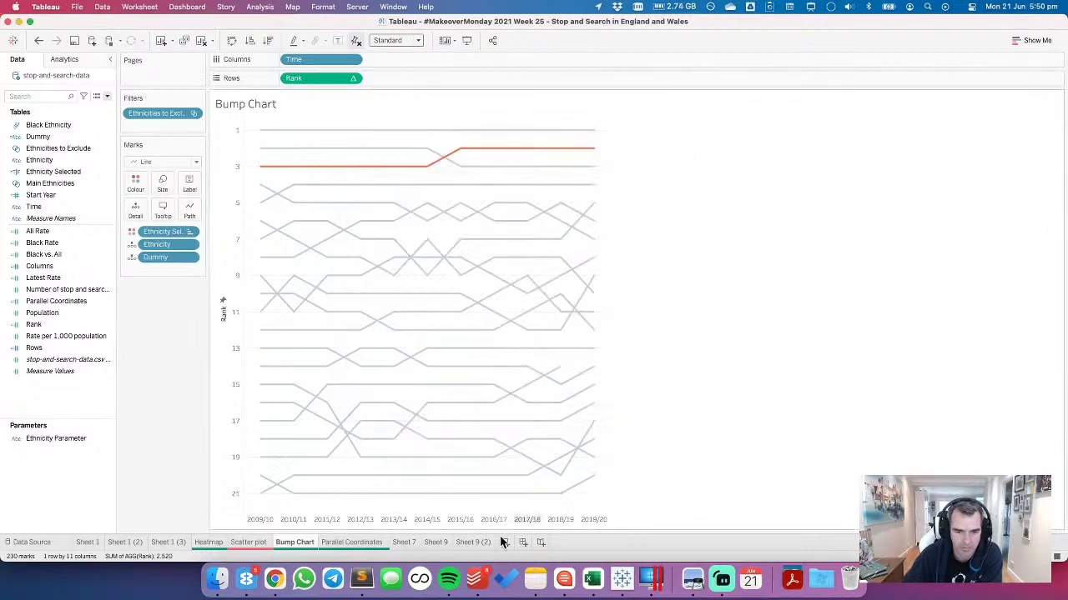
# Step: Return to Sheet 9 (2) and keep only the Black ethnicity in the Gantt chart
pyautogui.click(472, 542)
pyautogui.click(625, 304)
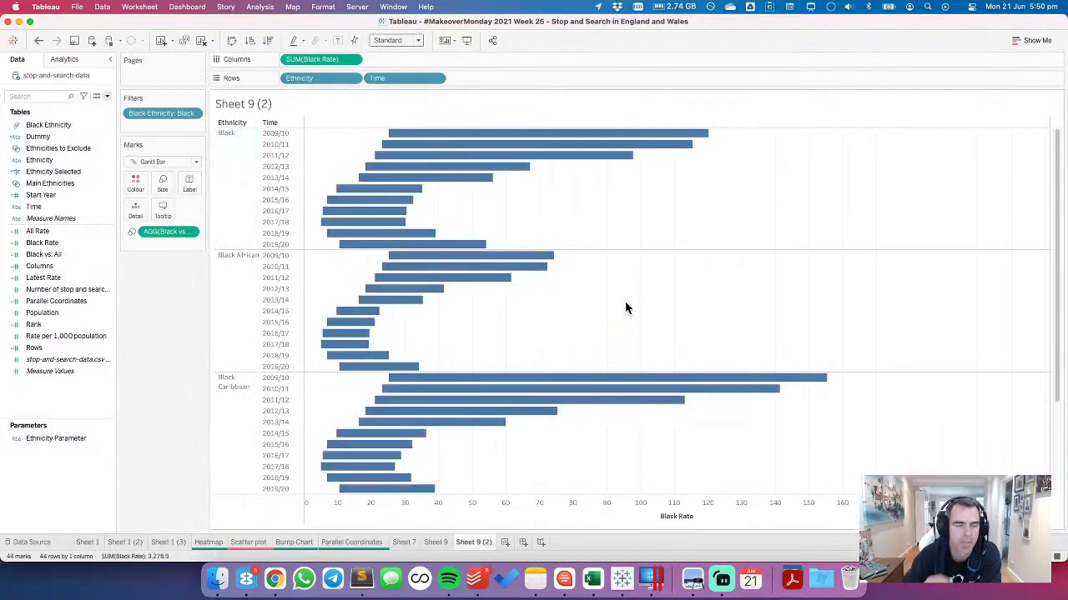
pyautogui.rightClick(234, 170)
pyautogui.click(250, 172)
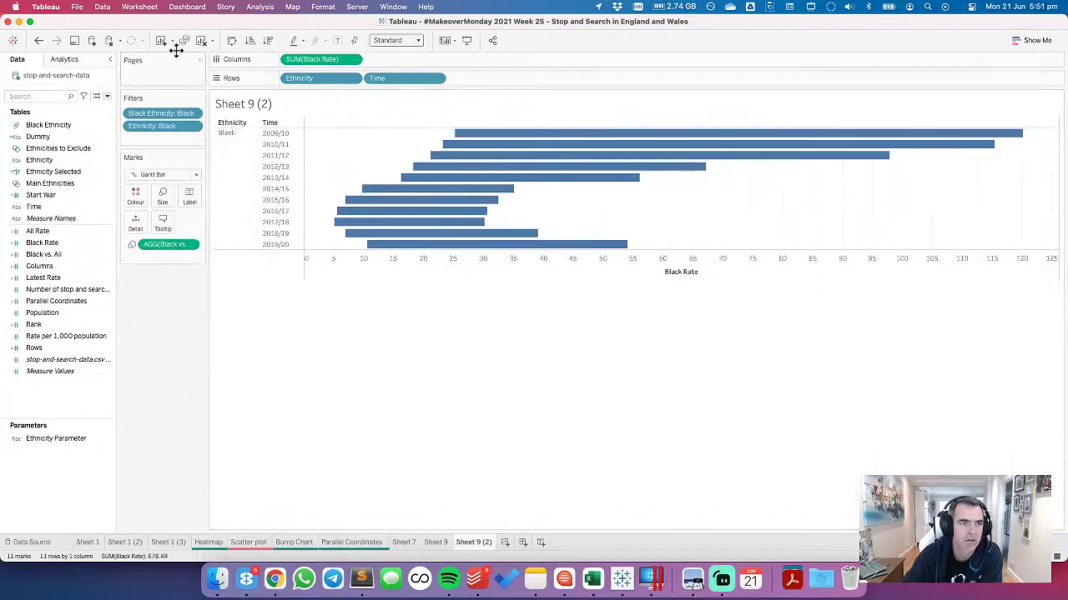
pyautogui.click(230, 41)
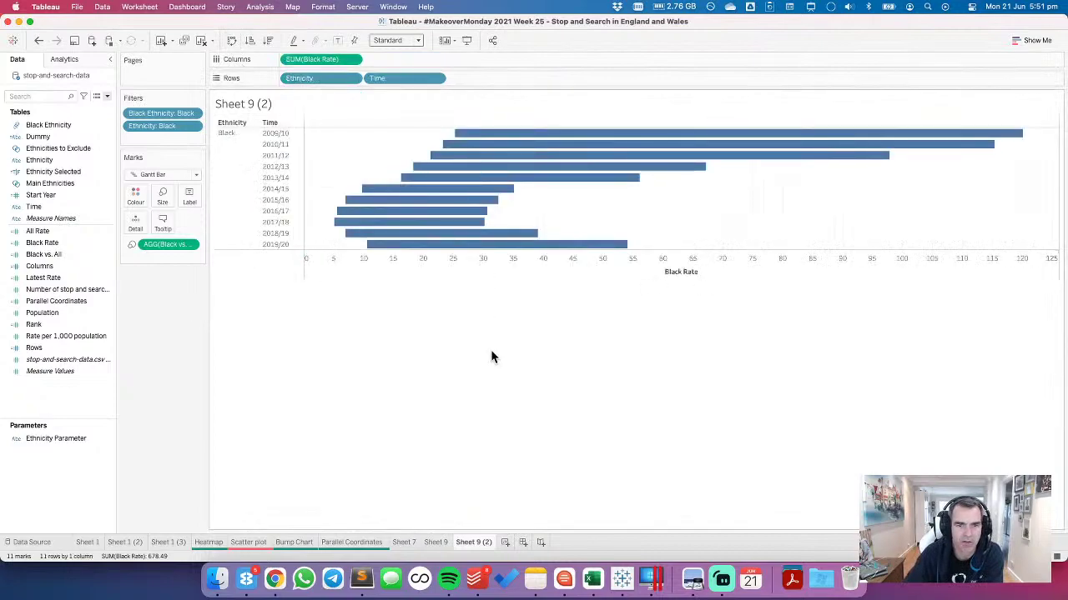
# Step: Switch to Chrome and look through the chart types on the Data Visualisation Catalogue's Showing Data Over Time page
pyautogui.click(274, 578)
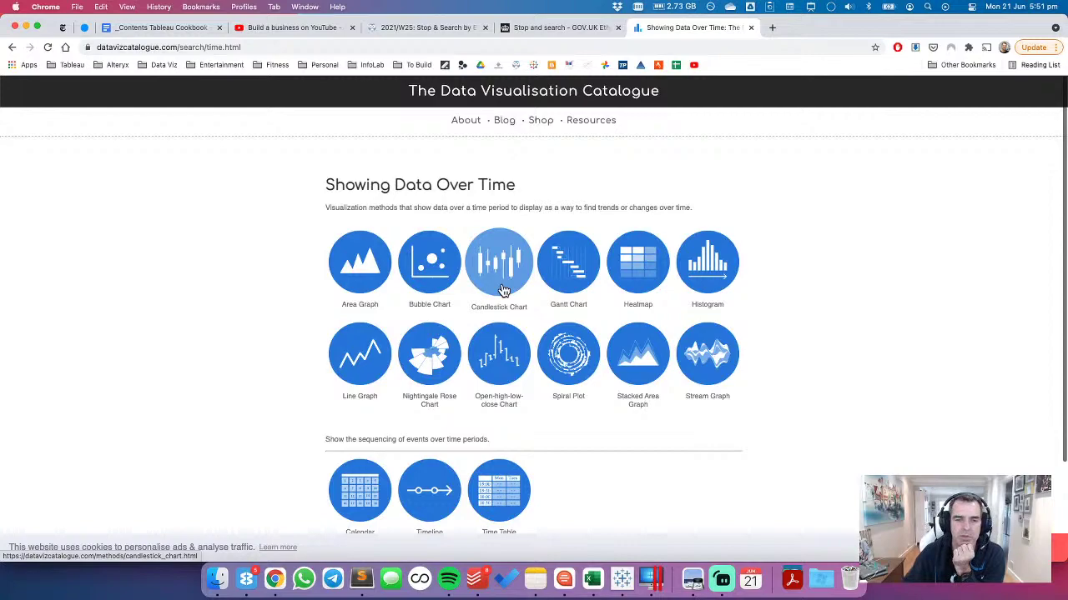
pyautogui.scroll(-2, 505, 292)
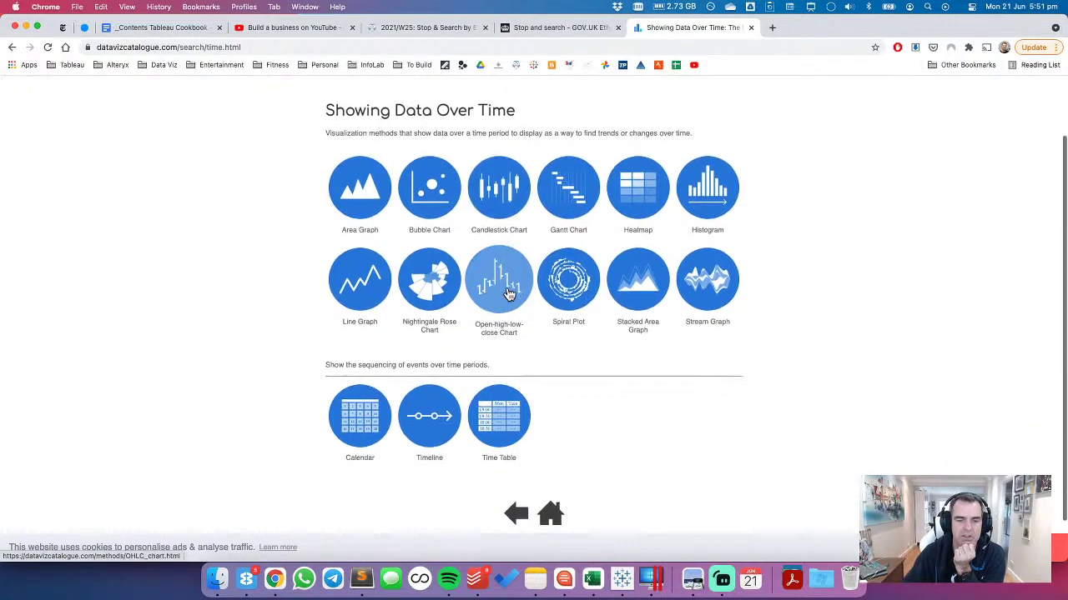
pyautogui.scroll(-2, 507, 295)
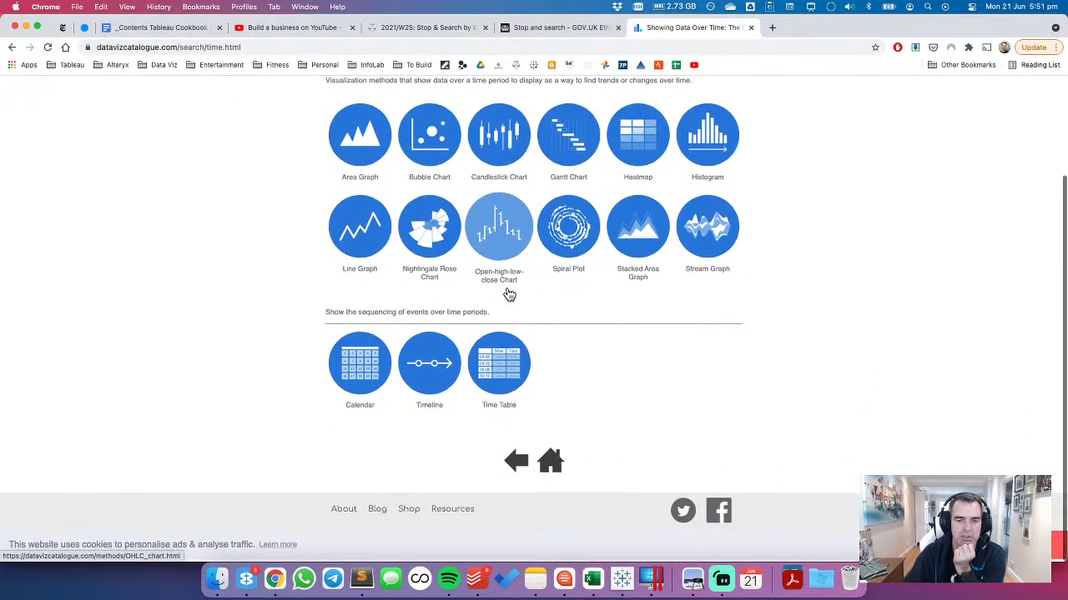
# Step: Read the Timeline chart page in the Data Visualisation Catalogue and return to the Showing Data Over Time list
pyautogui.click(431, 369)
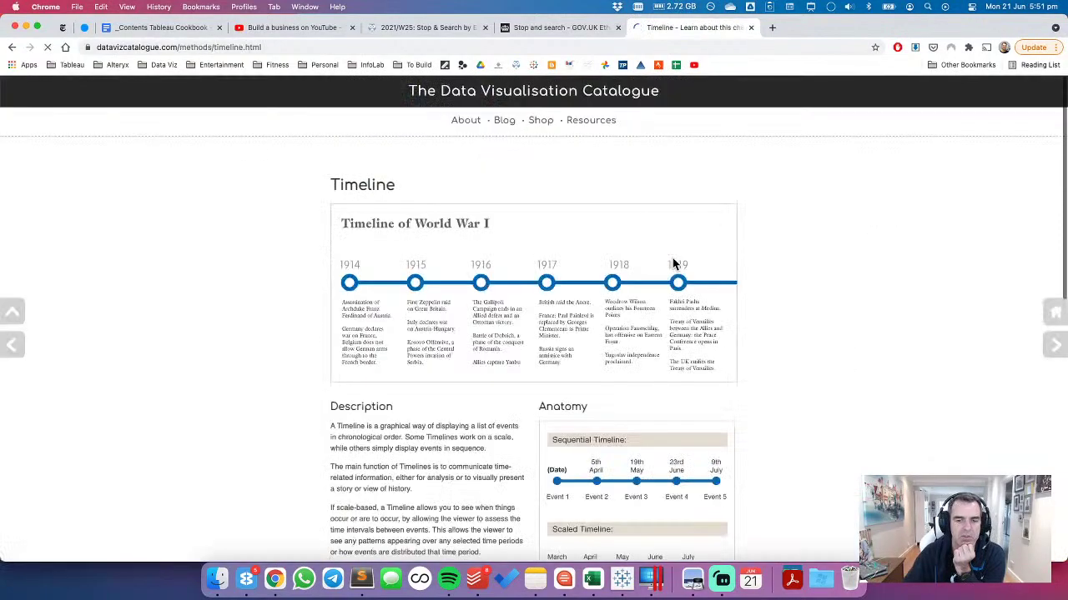
pyautogui.scroll(-5, 677, 261)
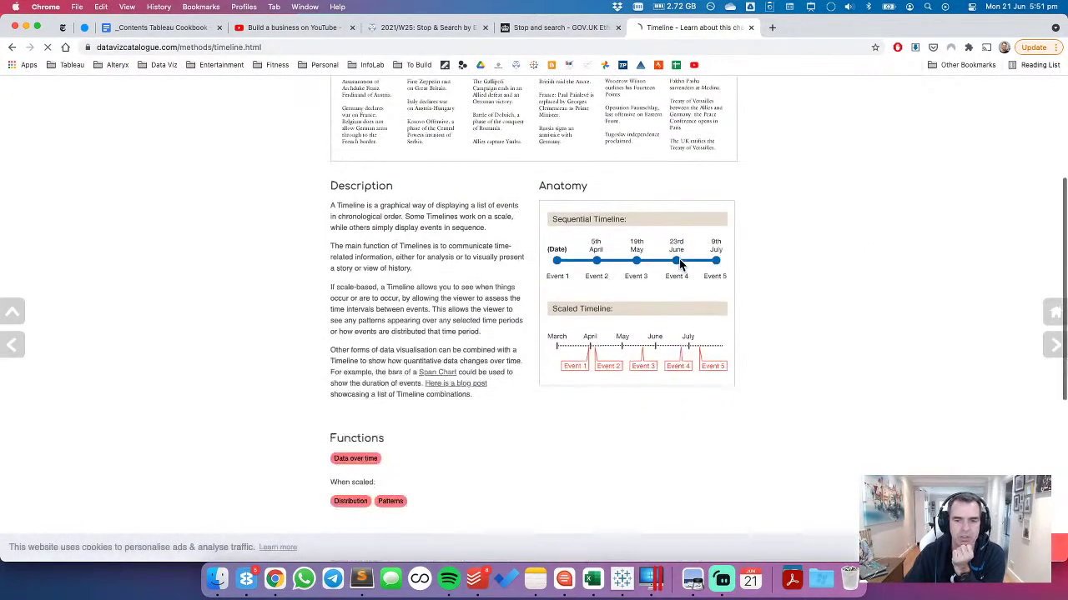
pyautogui.click(12, 47)
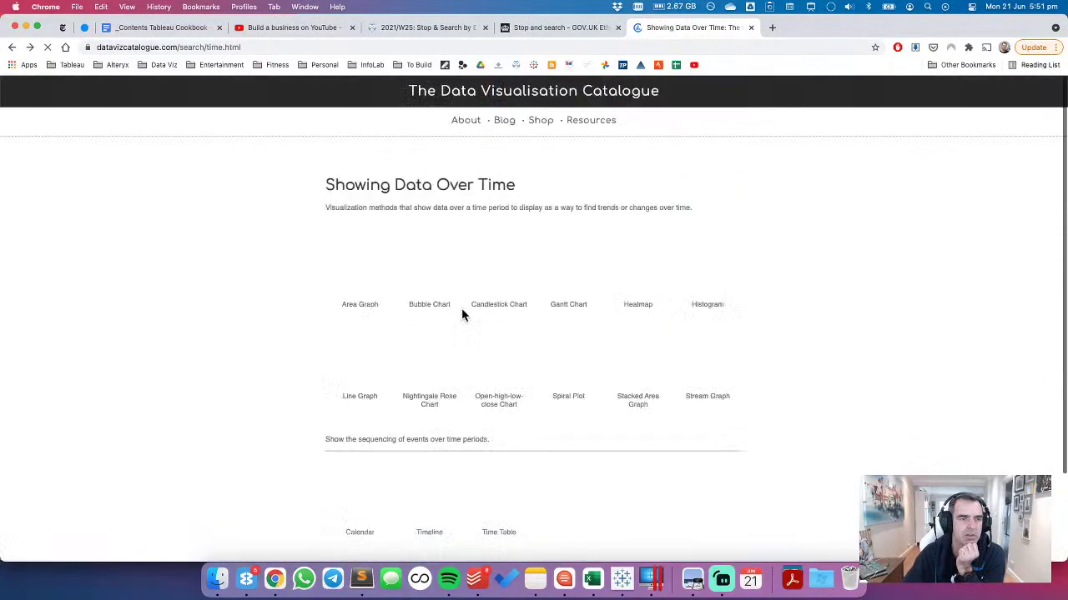
pyautogui.scroll(3, 583, 319)
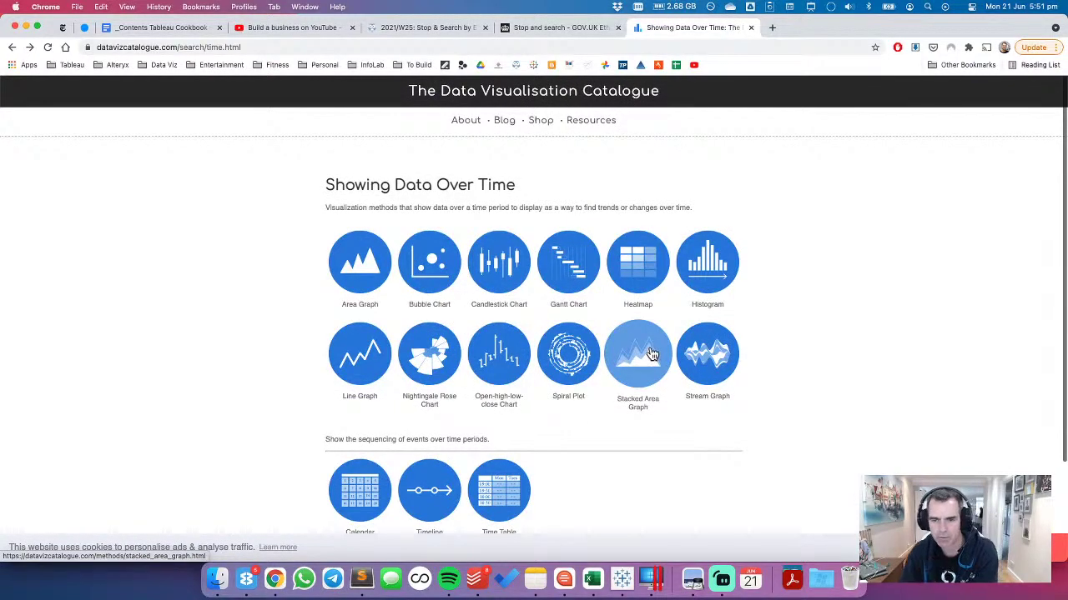
# Step: Switch to Tableau and compare the Bump Chart, Scatter plot and Heatmap sheets, checking the 2009/10 marks on the Bump Chart
pyautogui.click(622, 578)
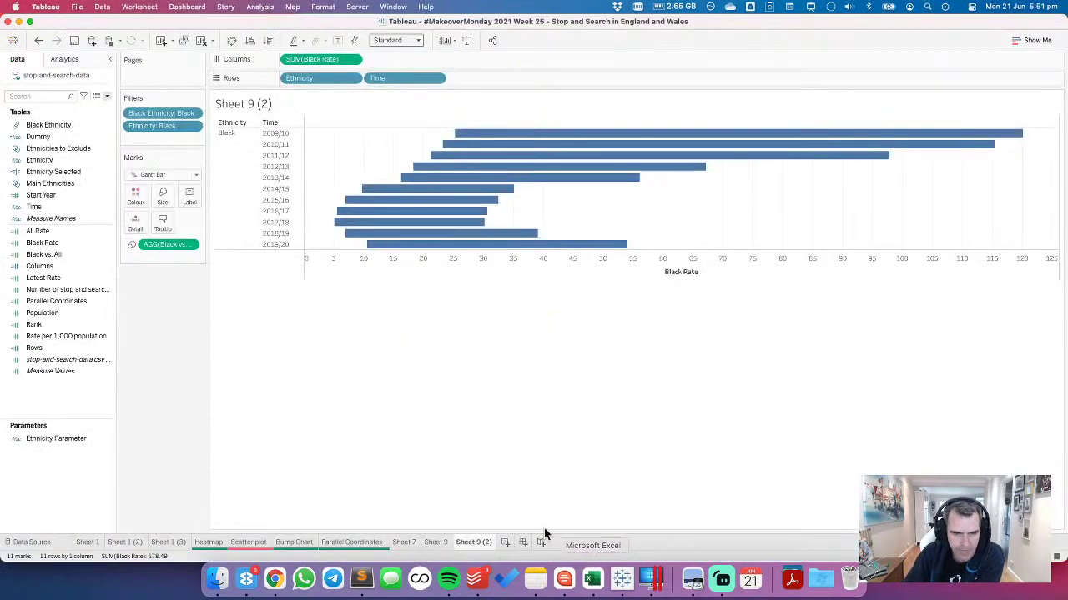
pyautogui.click(294, 542)
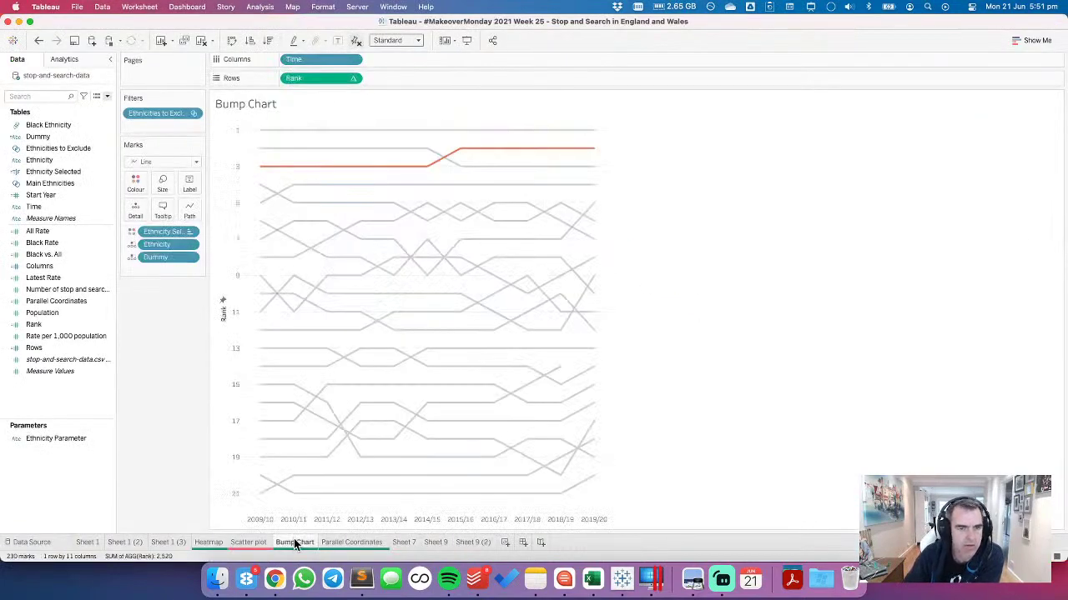
pyautogui.click(262, 543)
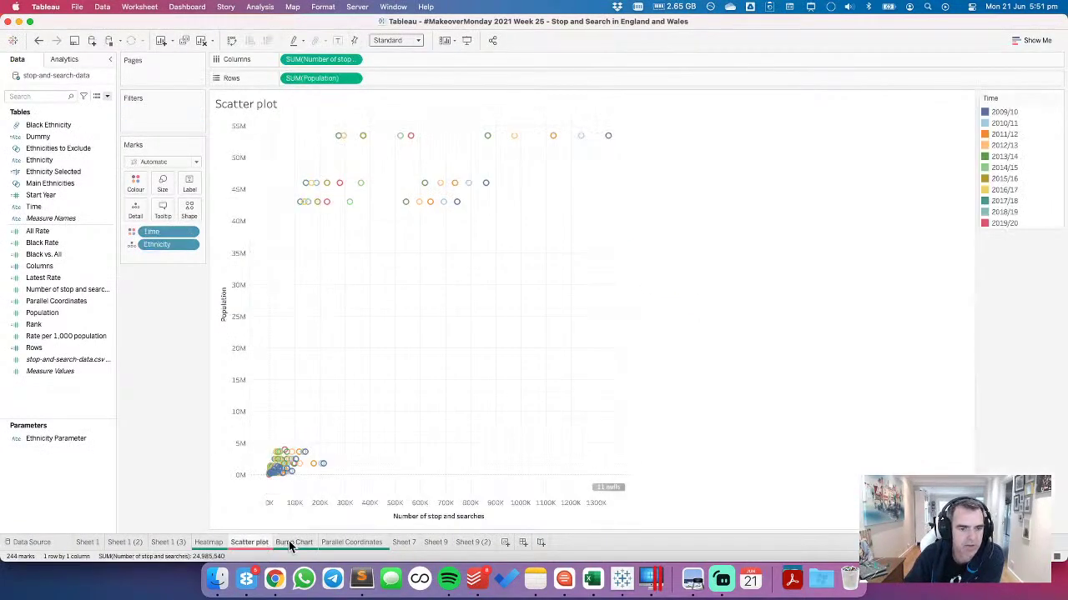
pyautogui.click(289, 541)
pyautogui.click(209, 542)
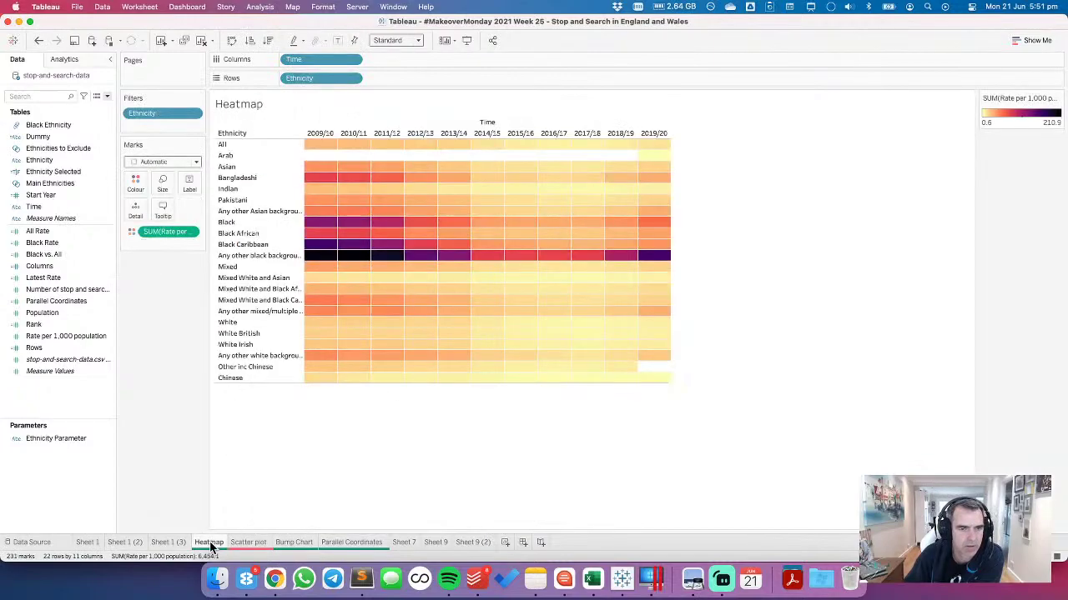
pyautogui.click(302, 544)
pyautogui.moveTo(249, 121); pyautogui.dragTo(267, 511)
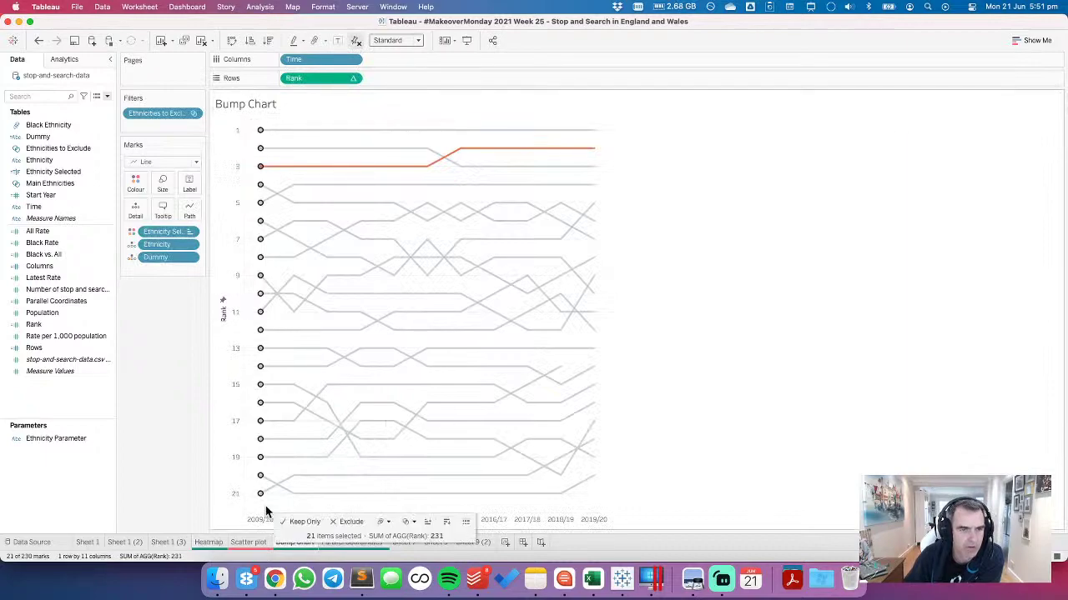
pyautogui.press('Escape')
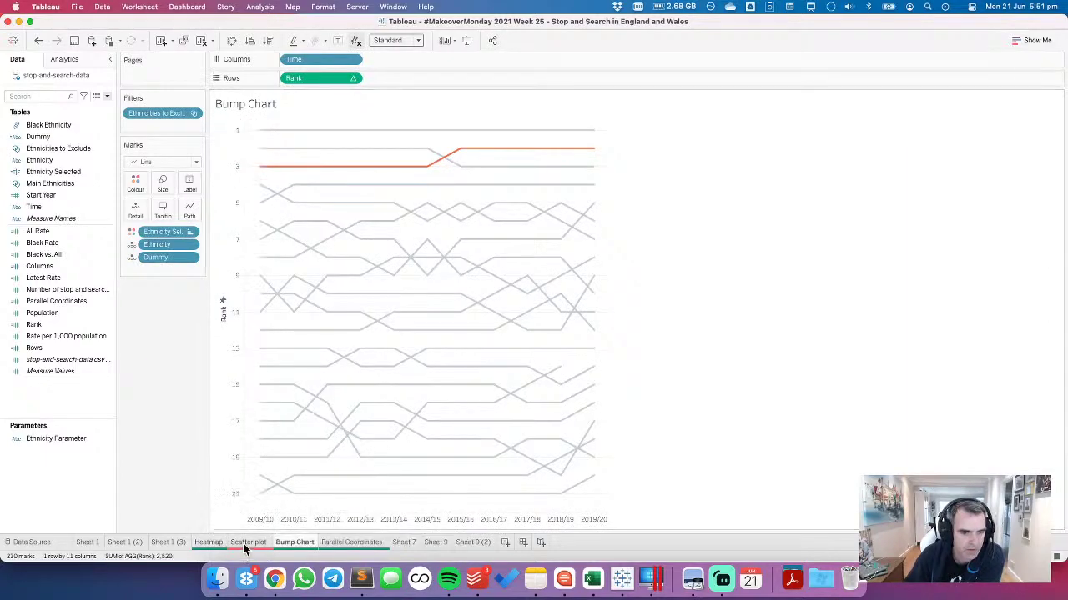
# Step: Replace the Ethnicity filter on the Heatmap sheet with the Ethnicities to Exclude set and check the All row
pyautogui.click(210, 543)
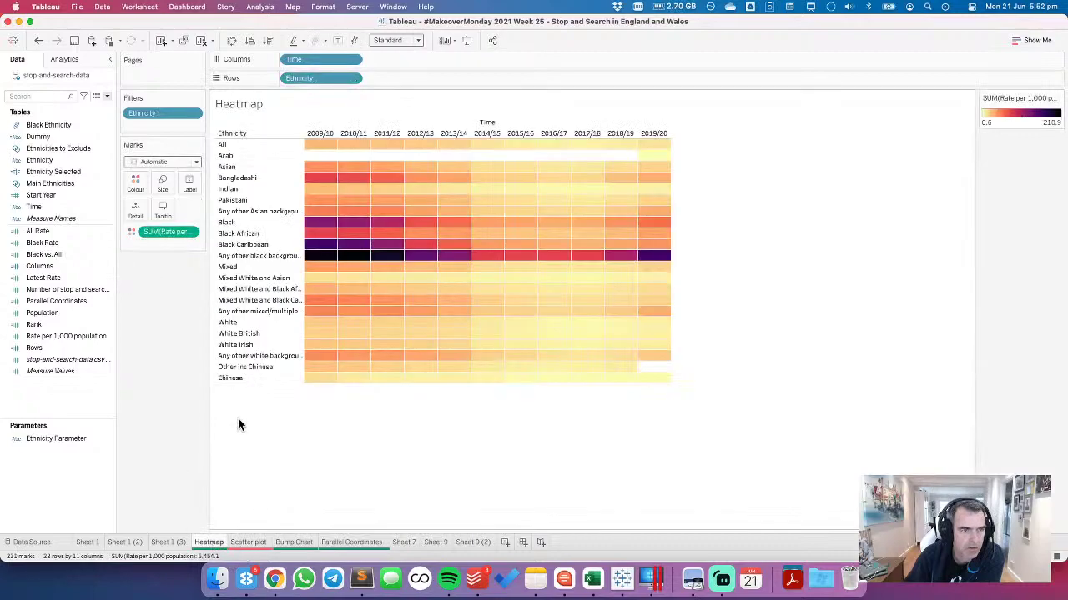
pyautogui.moveTo(46, 156); pyautogui.dragTo(154, 112)
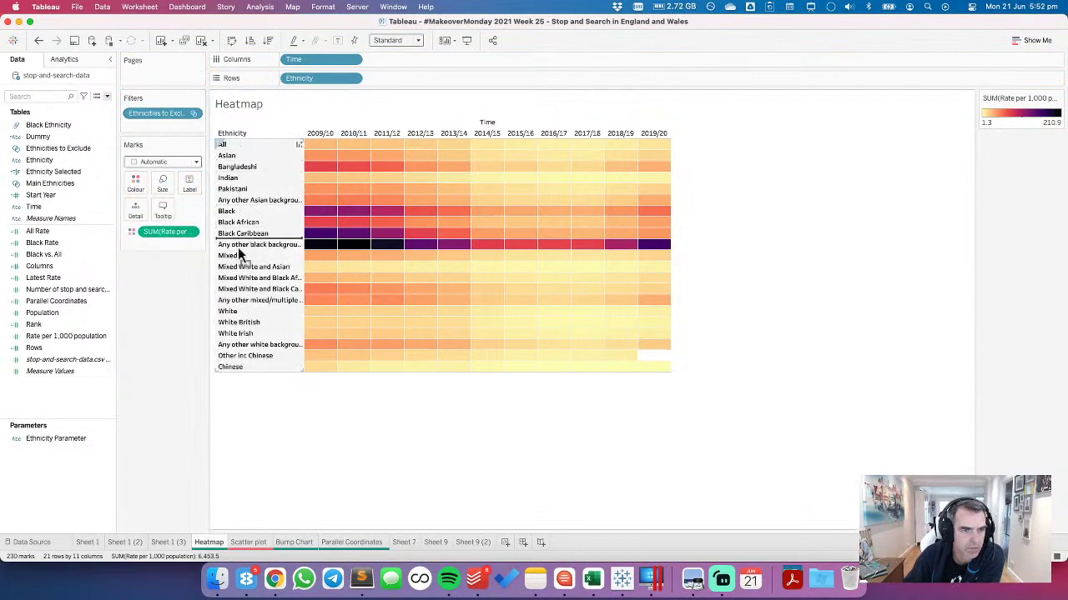
pyautogui.click(238, 145)
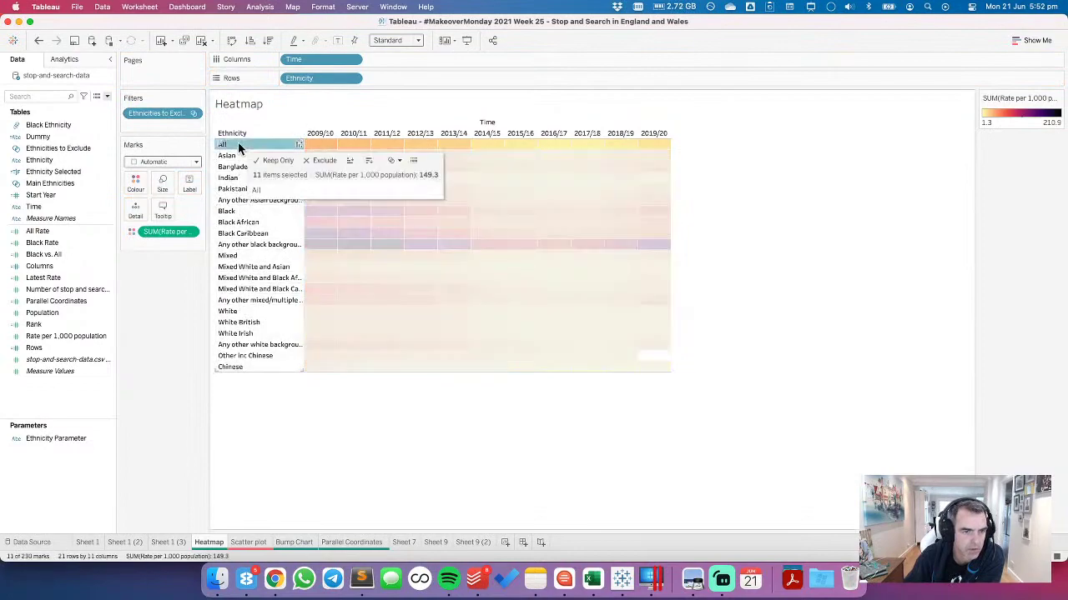
pyautogui.click(238, 145)
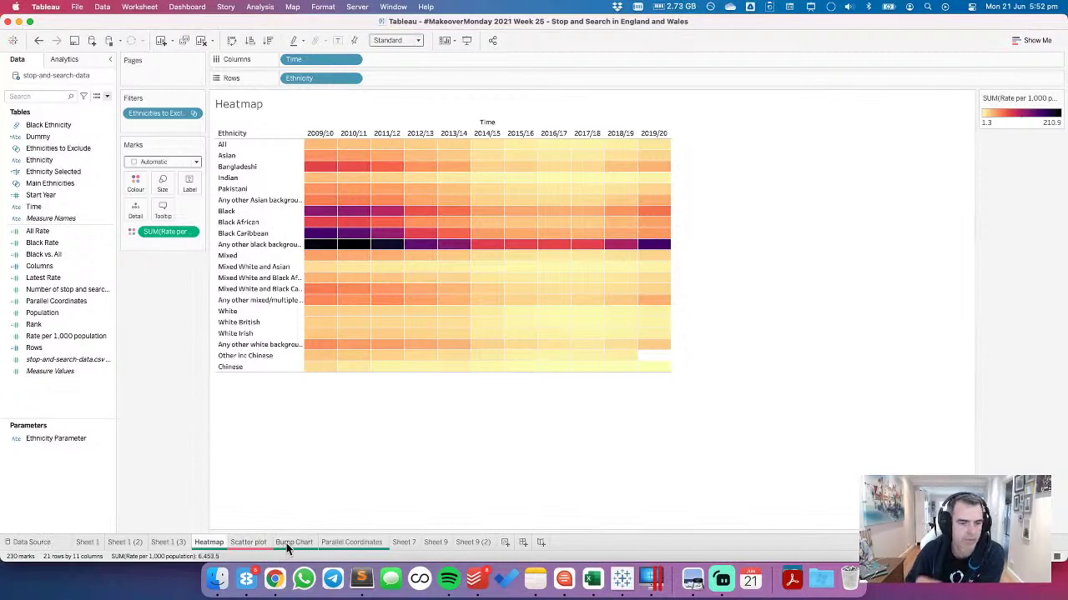
# Step: Move the Bump Chart sheet ahead of Scatter plot and review the Parallel Coordinates, Bump Chart and Heatmap sheets
pyautogui.click(264, 541)
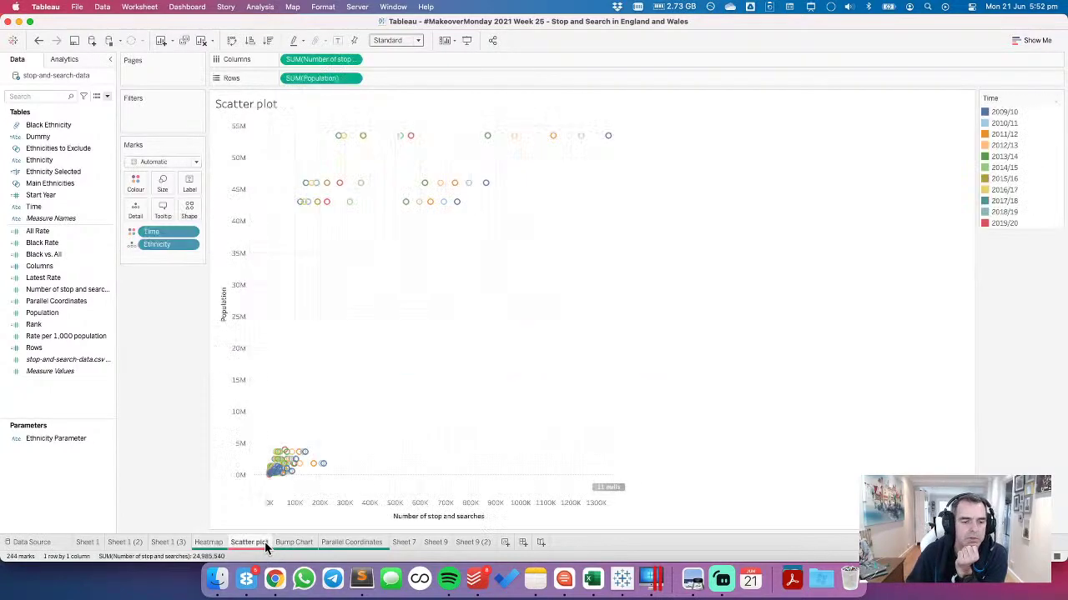
pyautogui.click(292, 541)
pyautogui.moveTo(286, 542); pyautogui.dragTo(238, 543)
pyautogui.click(345, 544)
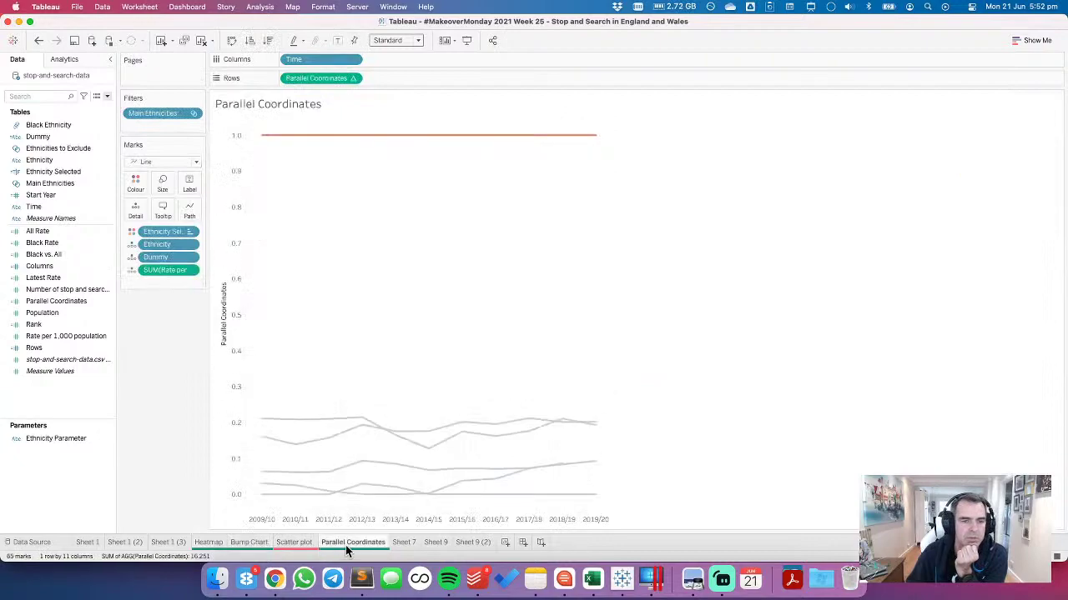
pyautogui.click(242, 543)
pyautogui.click(209, 543)
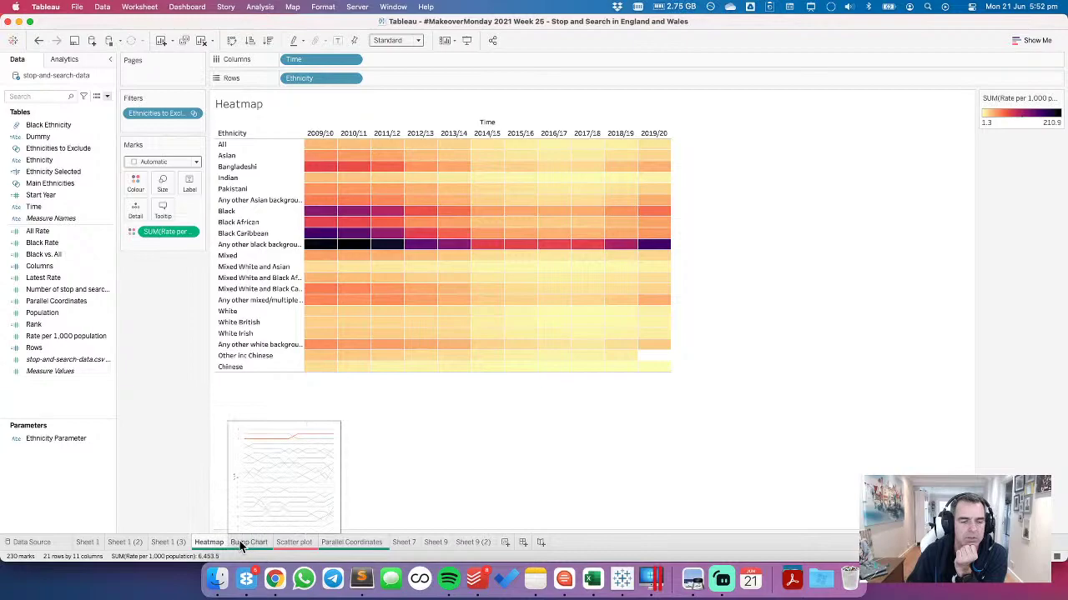
pyautogui.click(235, 544)
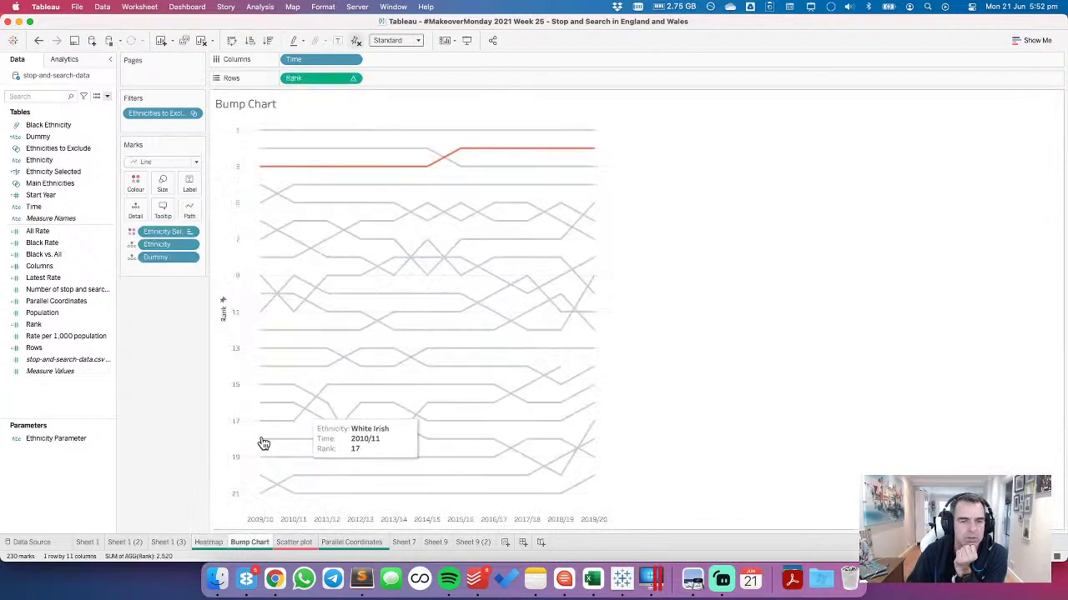
# Step: Fix the Heatmap's Rate per 1,000 population colour range to start at 0 and end at 200
pyautogui.click(208, 543)
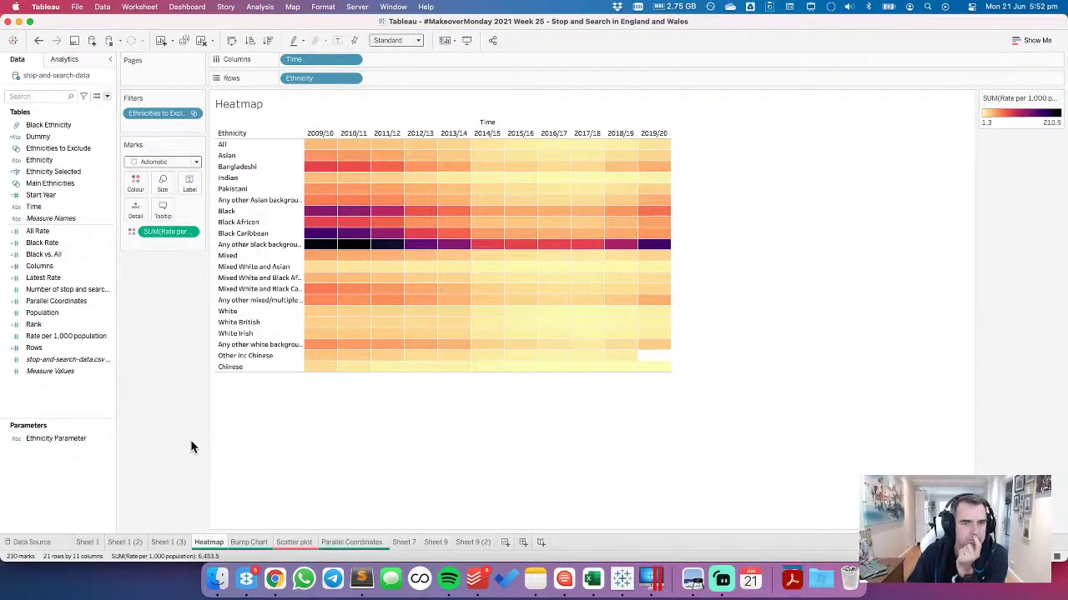
pyautogui.doubleClick(1016, 123)
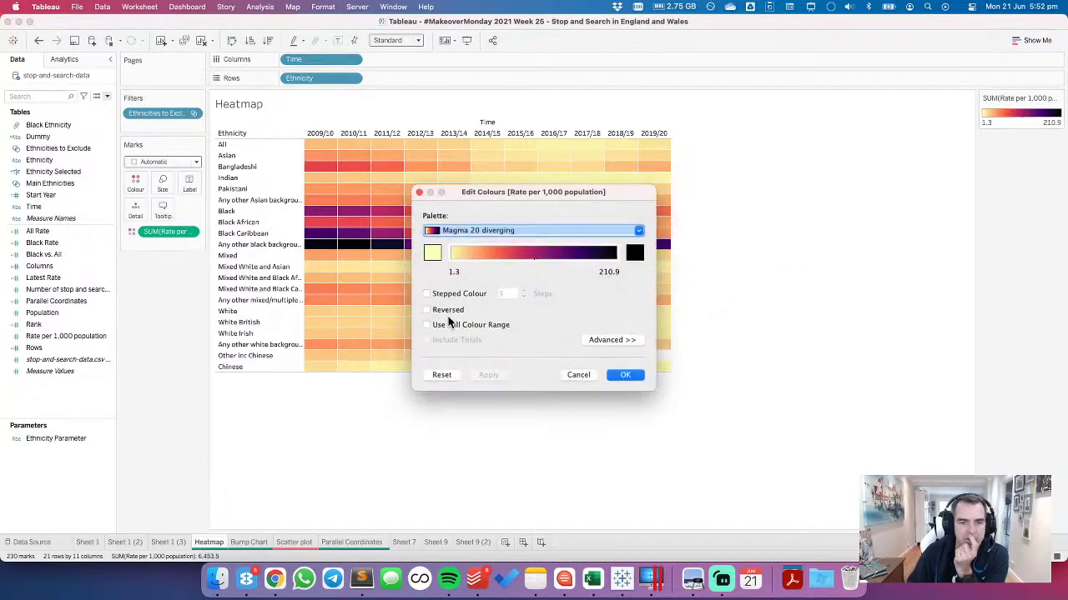
pyautogui.click(606, 340)
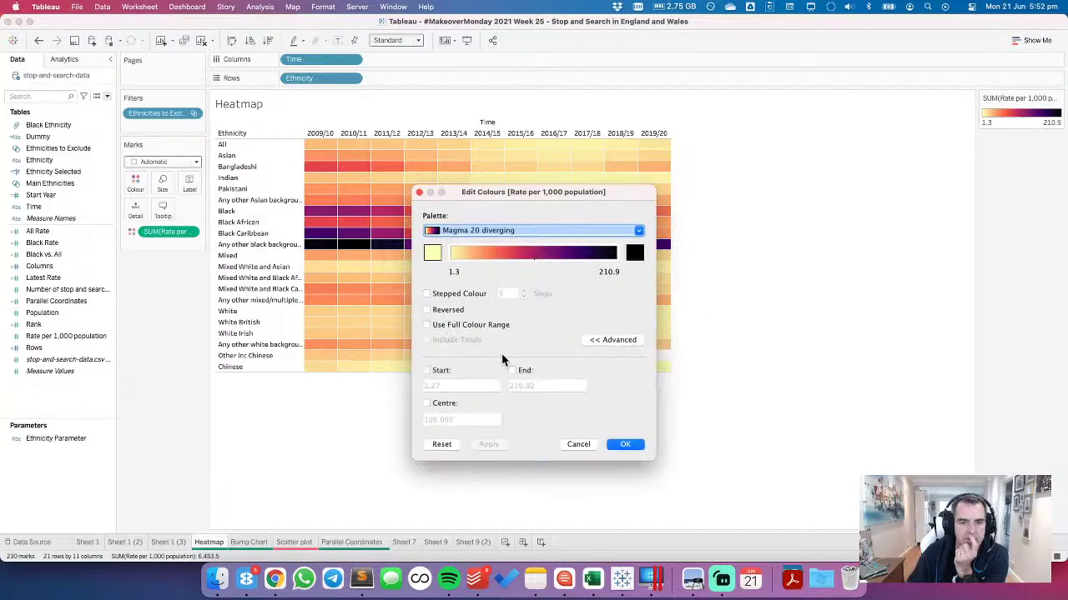
pyautogui.click(428, 370)
pyautogui.click(517, 373)
pyautogui.moveTo(454, 386); pyautogui.dragTo(419, 386)
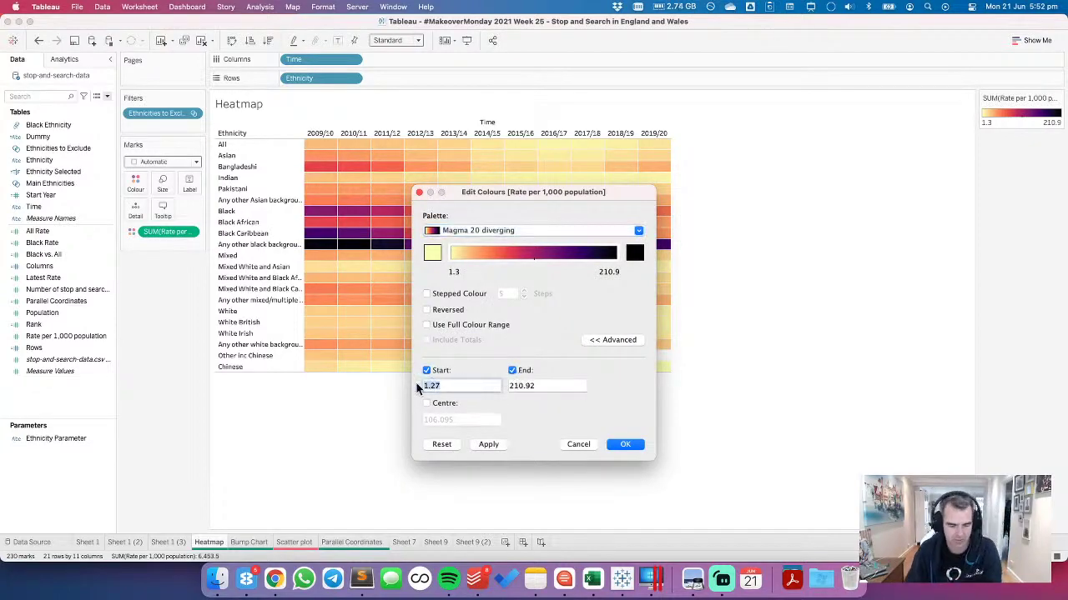
pyautogui.write('1')
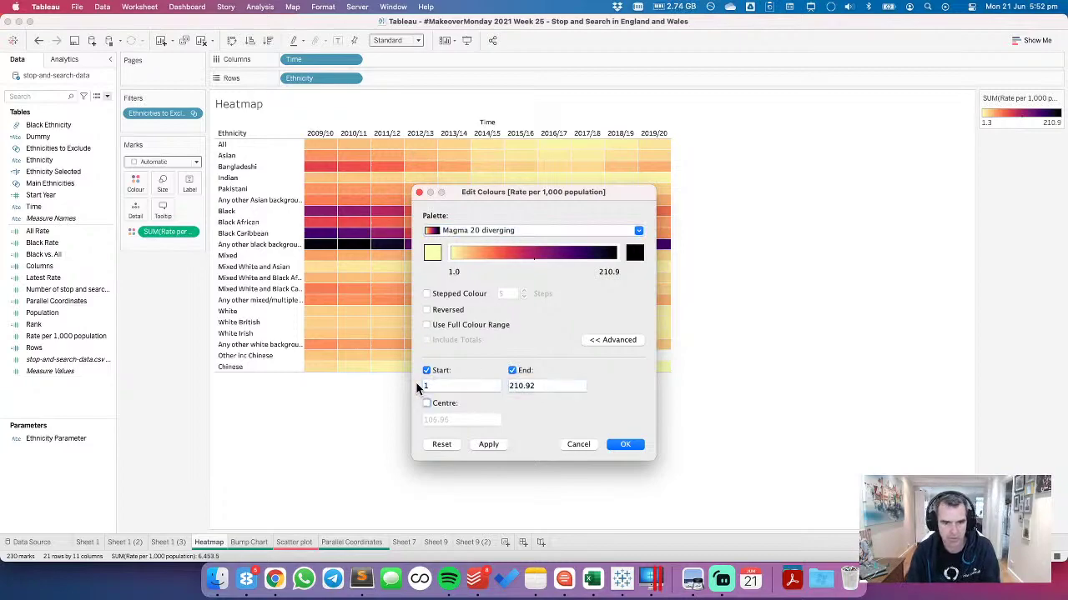
pyautogui.moveTo(432, 385); pyautogui.dragTo(403, 382)
pyautogui.write('0')
pyautogui.moveTo(576, 389); pyautogui.dragTo(449, 382)
pyautogui.write('200')
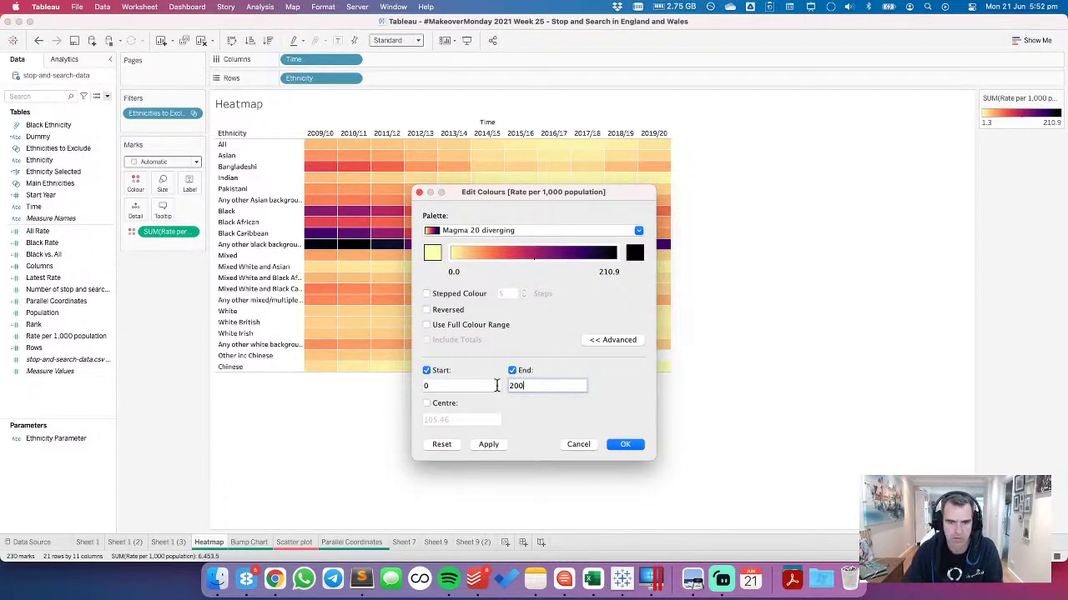
pyautogui.click(623, 444)
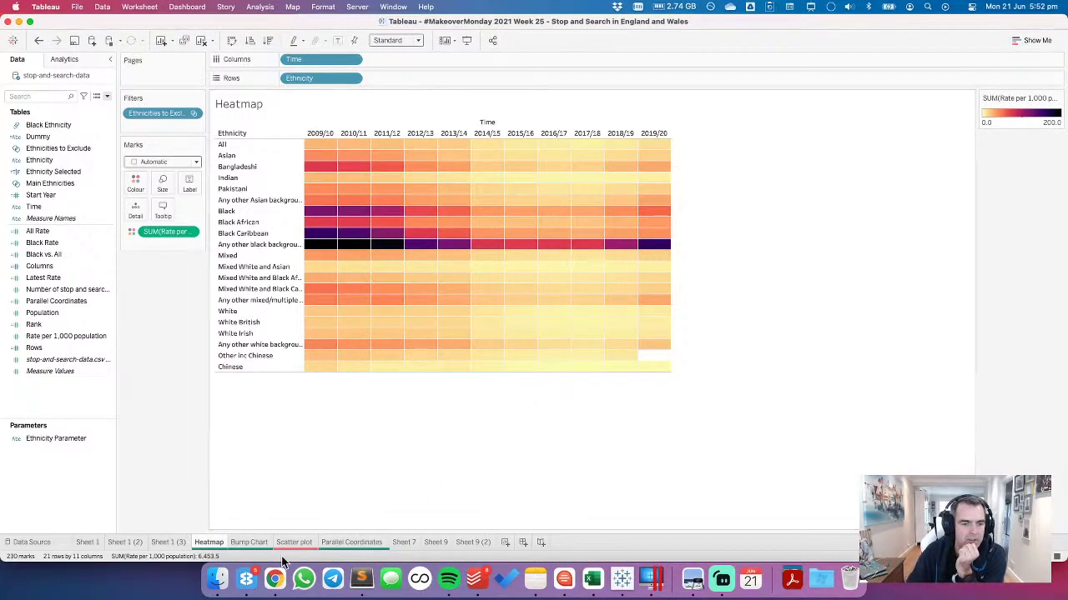
# Step: Review the Bump Chart, Heatmap and Sheet 9 (2) sheets and create a new dashboard
pyautogui.click(250, 542)
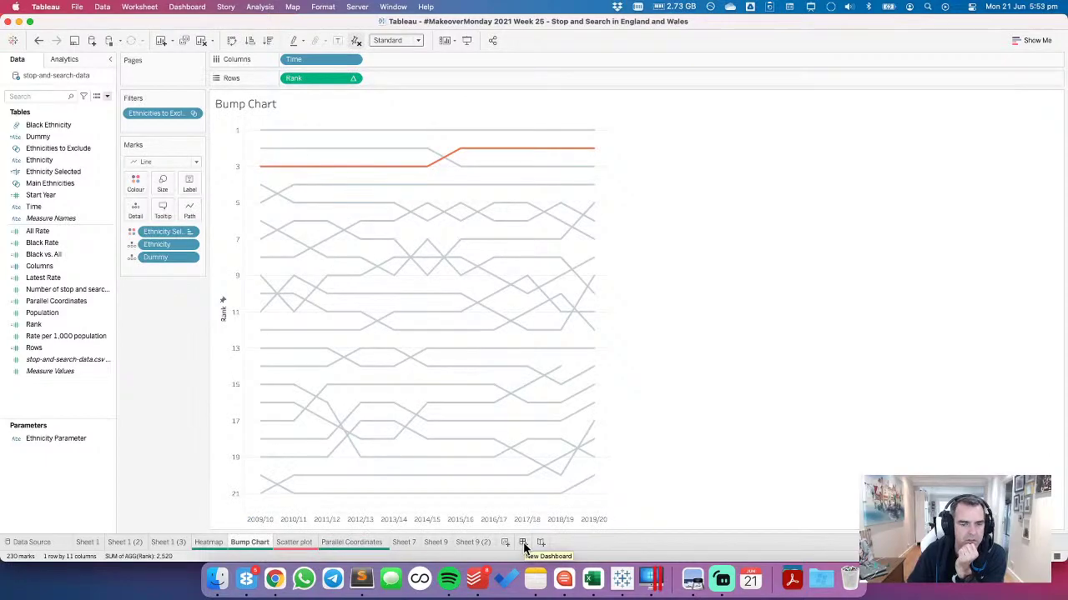
pyautogui.click(220, 543)
pyautogui.click(248, 542)
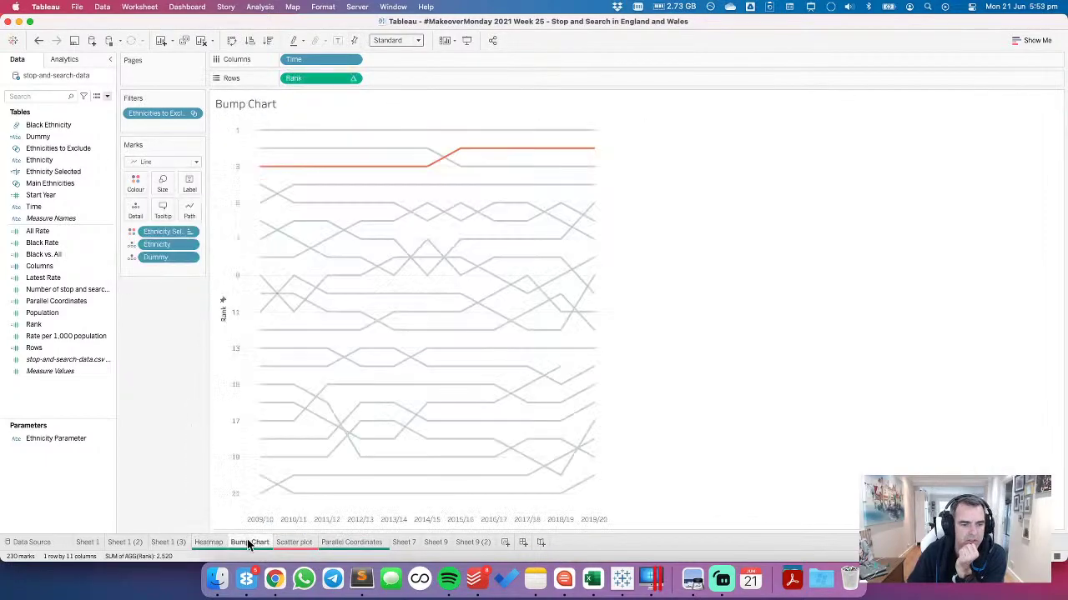
pyautogui.click(475, 543)
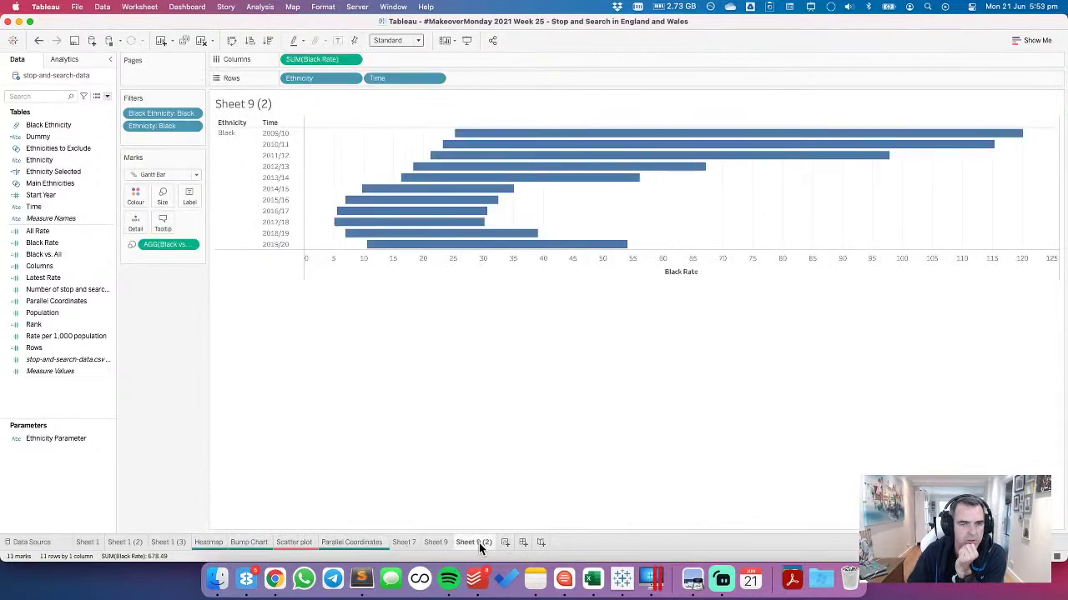
pyautogui.click(522, 543)
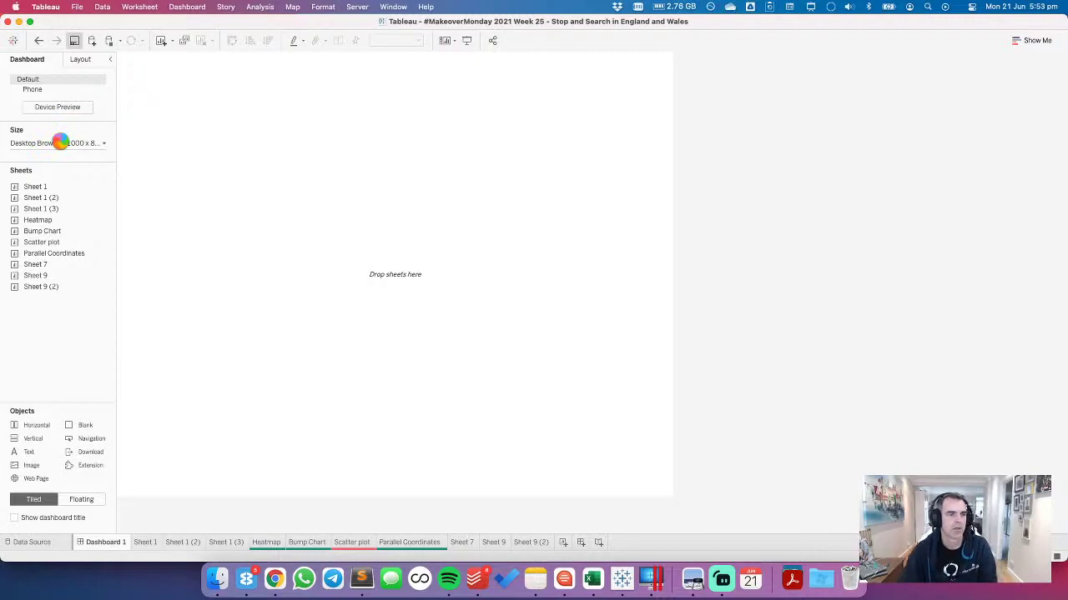
# Step: Place a floating vertical container on the new dashboard and show its layout settings
pyautogui.click(87, 59)
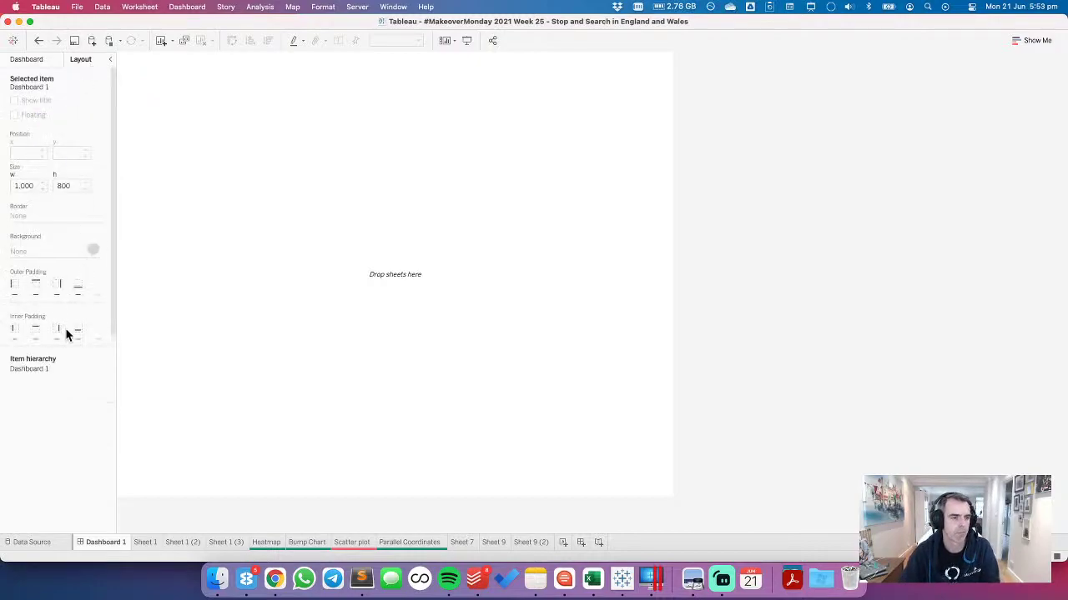
pyautogui.click(28, 60)
pyautogui.moveTo(33, 439); pyautogui.dragTo(172, 125)
pyautogui.click(81, 59)
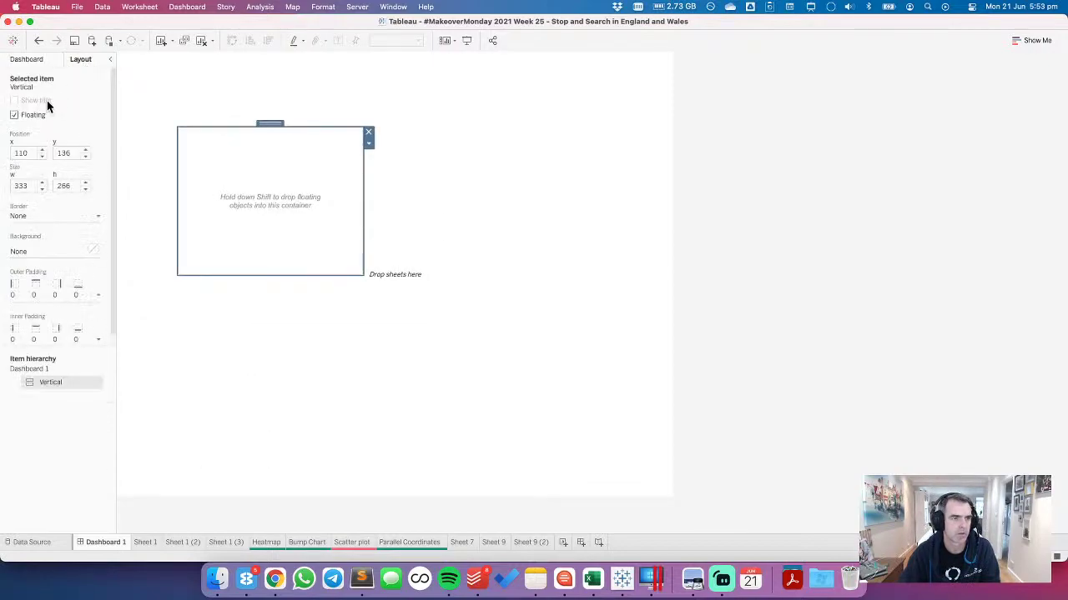
# Step: Position the vertical container at x 0, y 0 and size it to 1,000 by 800 to fill the dashboard
pyautogui.write('0')
pyautogui.press('Tab')
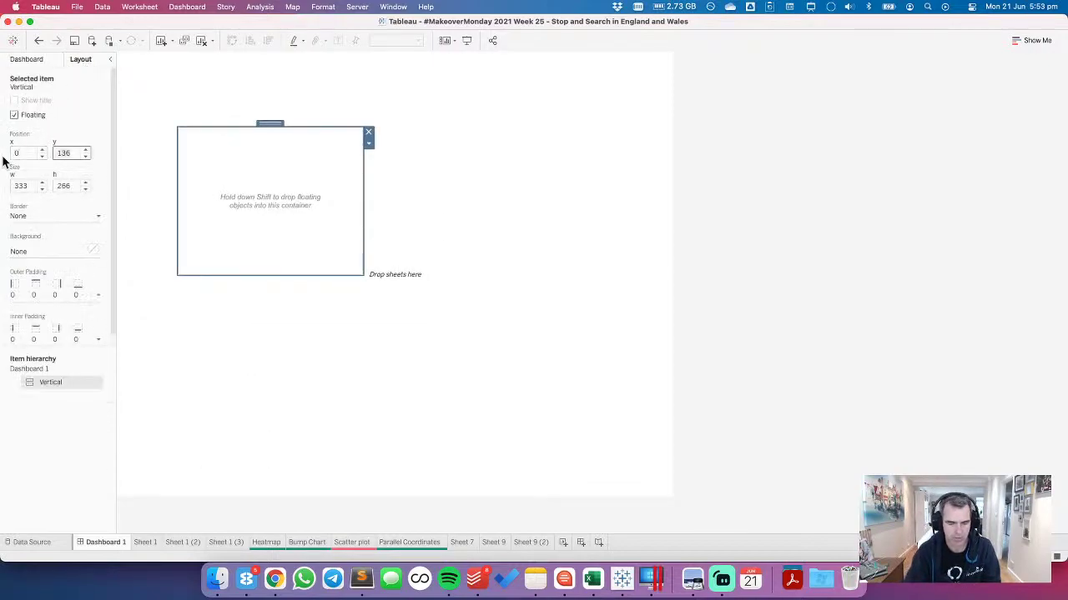
pyautogui.write('0')
pyautogui.press('Tab')
pyautogui.write('10')
pyautogui.press('Tab')
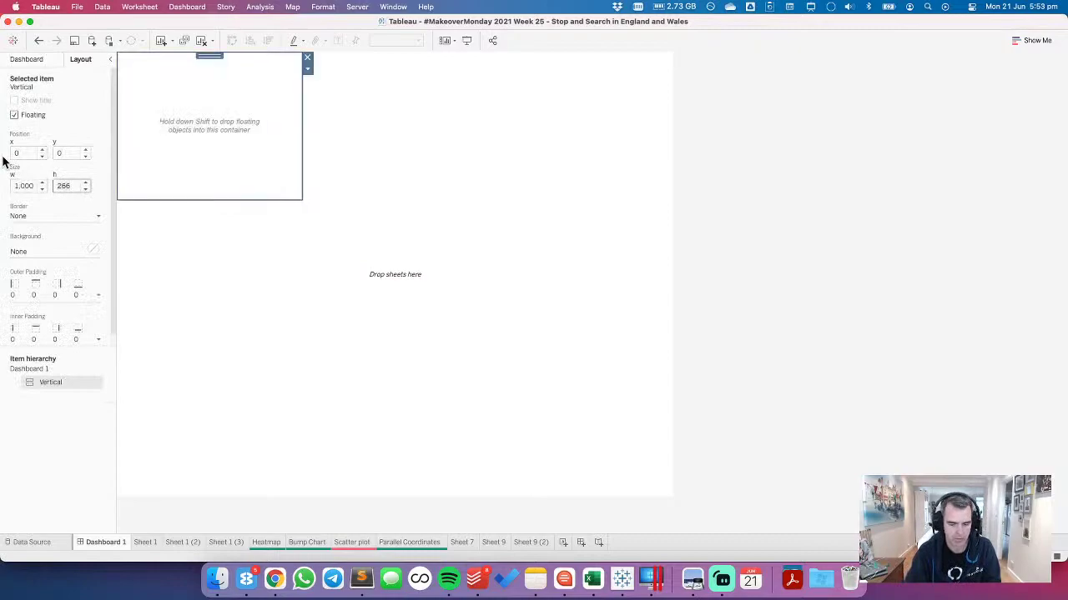
pyautogui.write('800')
pyautogui.press('Tab')
pyautogui.click(27, 336)
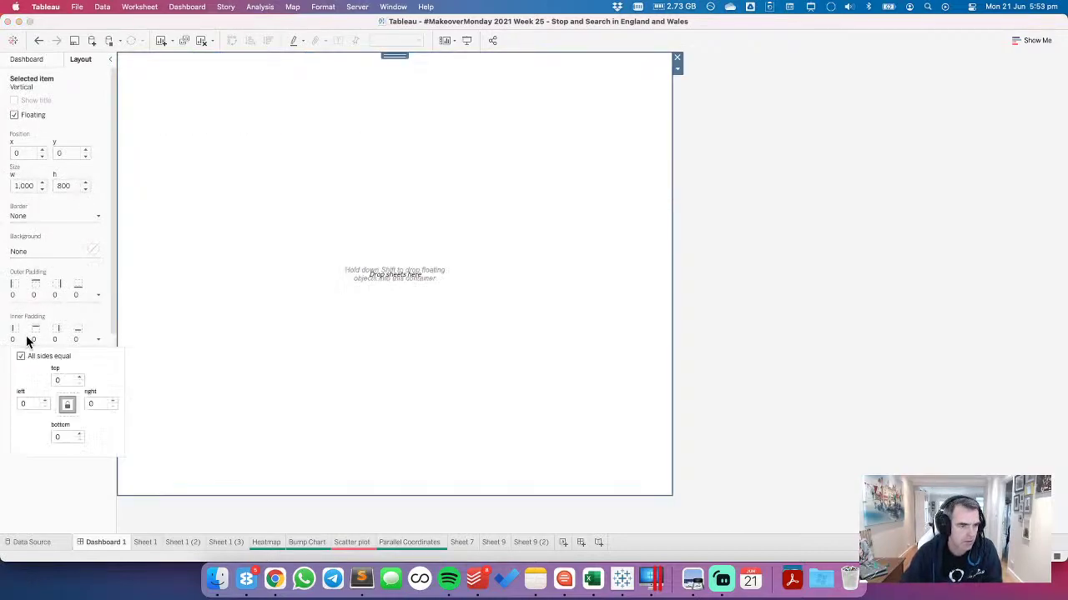
pyautogui.click(768, 291)
# Step: Add a text object reading TITLE at font size 28 to the dashboard's vertical container
pyautogui.click(26, 63)
pyautogui.moveTo(28, 452); pyautogui.dragTo(293, 152)
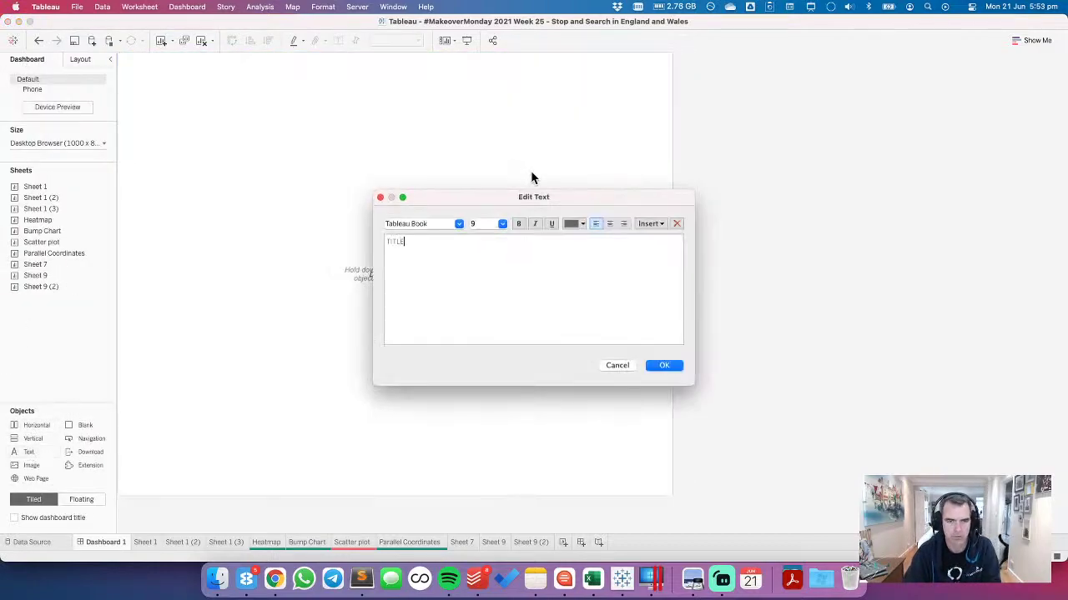
pyautogui.click(503, 224)
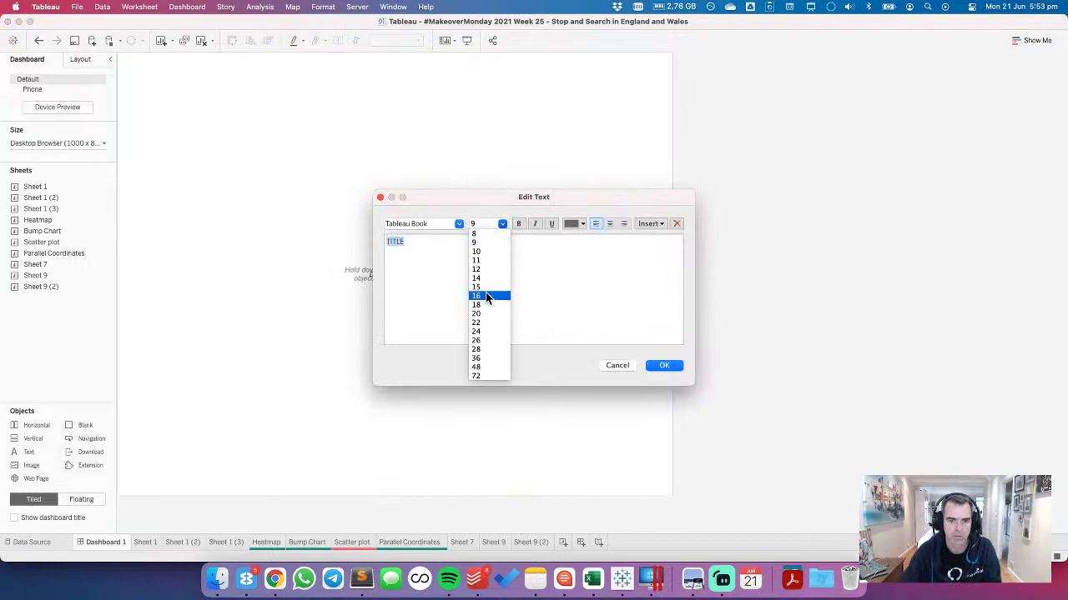
pyautogui.click(481, 349)
pyautogui.click(664, 366)
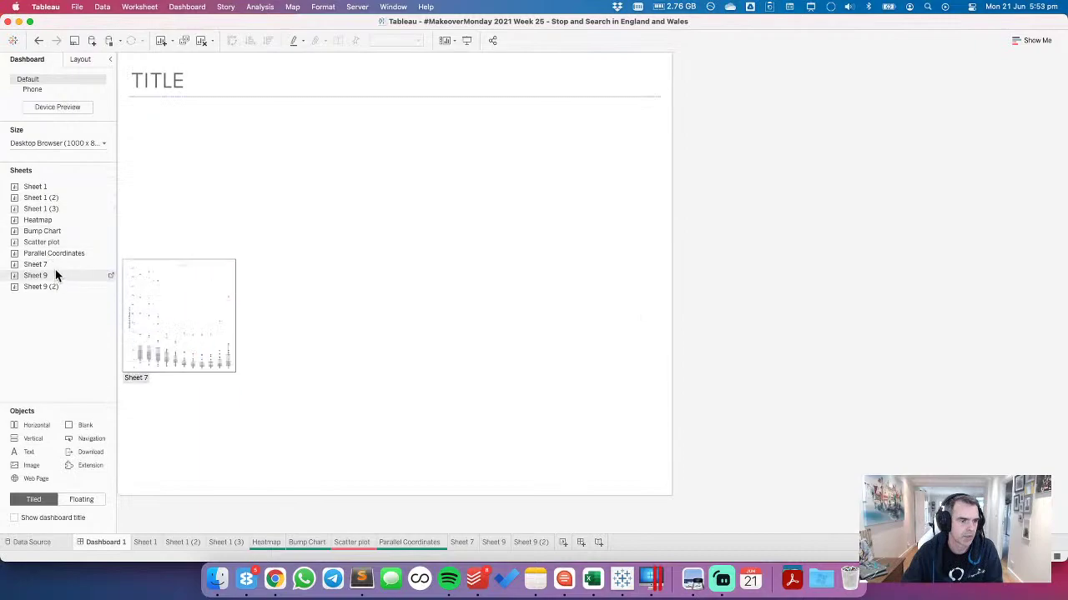
# Step: Place the Bump Chart and Heatmap sheets beneath the title text and hide the Heatmap's title
pyautogui.moveTo(52, 252); pyautogui.dragTo(235, 138)
pyautogui.moveTo(45, 220); pyautogui.dragTo(283, 450)
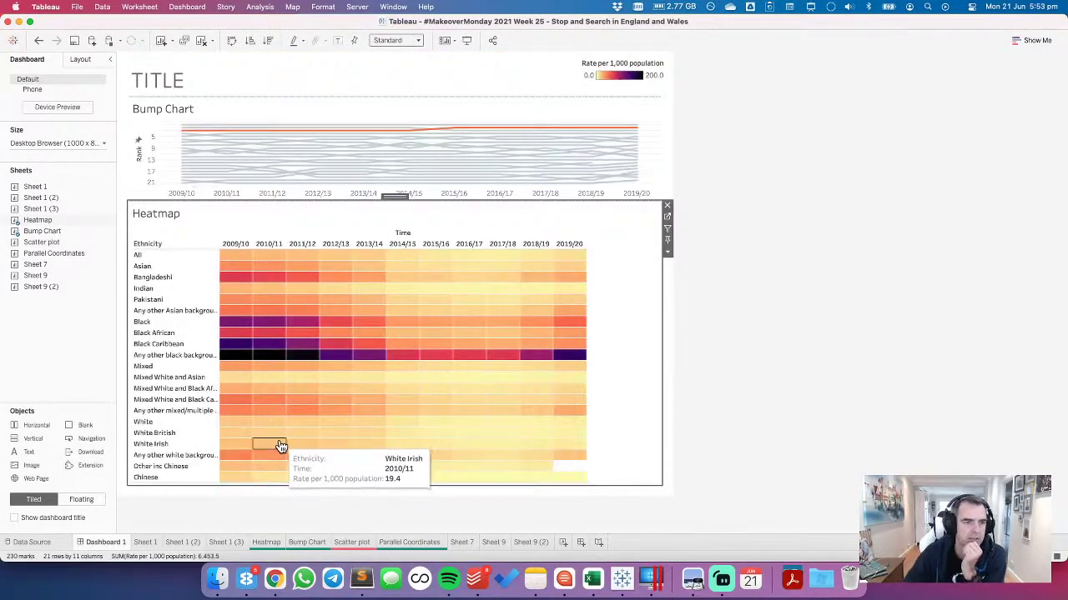
pyautogui.rightClick(163, 214)
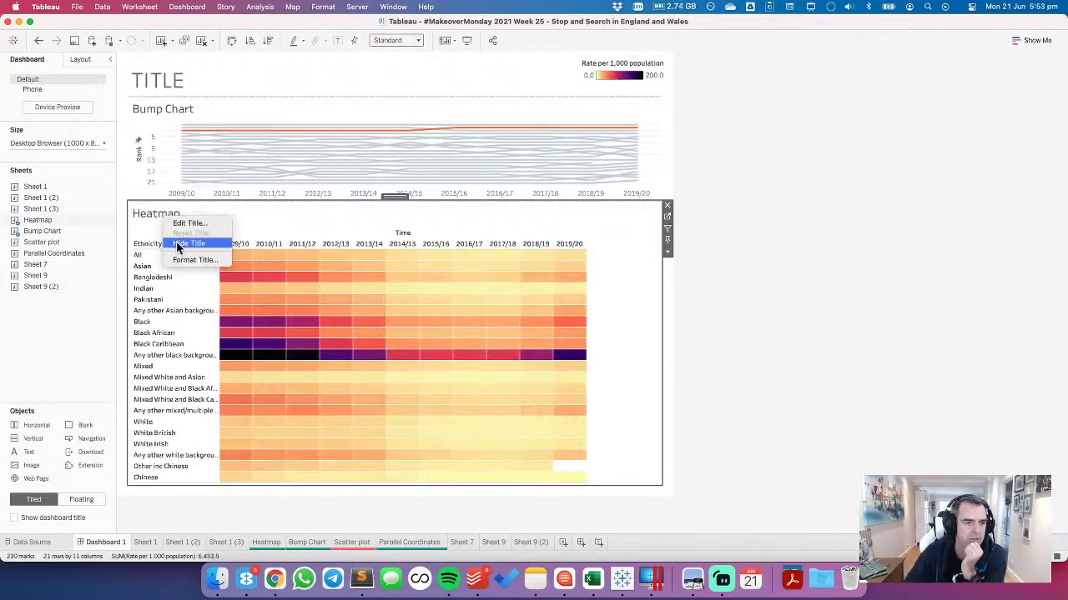
pyautogui.click(176, 243)
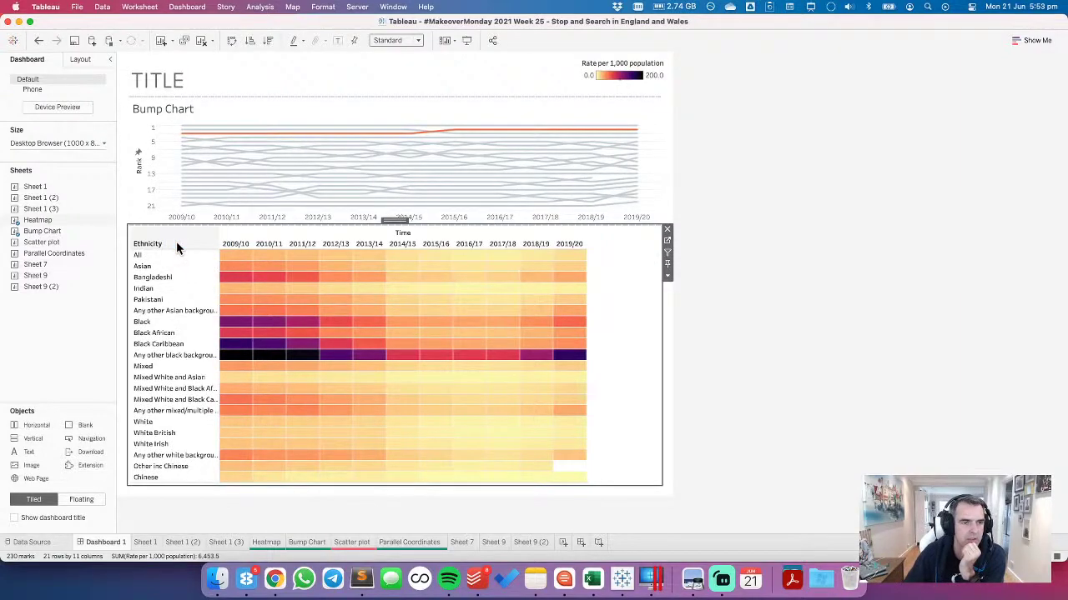
pyautogui.click(198, 109)
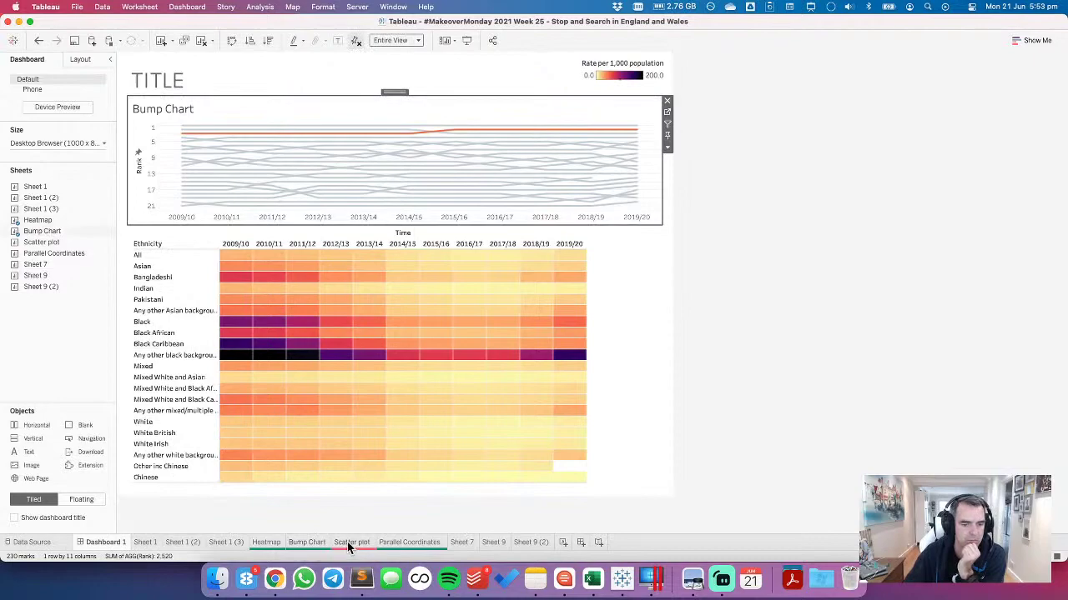
# Step: Filter the Heatmap sheet to Ethnicity Selected True and remove its Ethnicities to Exclude filter
pyautogui.click(268, 542)
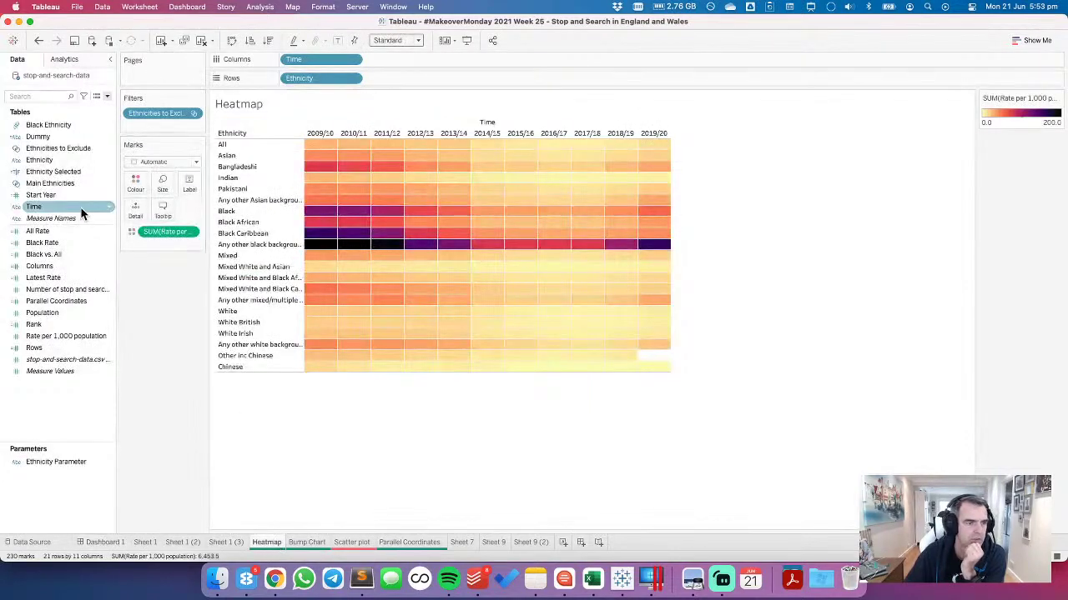
pyautogui.moveTo(51, 171); pyautogui.dragTo(178, 127)
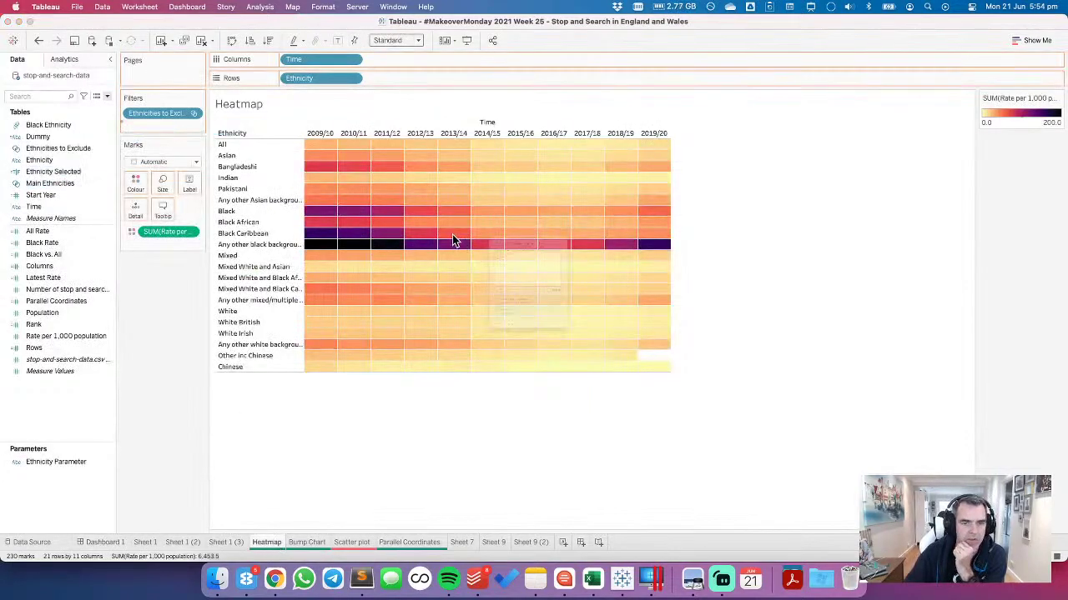
pyautogui.click(424, 209)
pyautogui.click(645, 440)
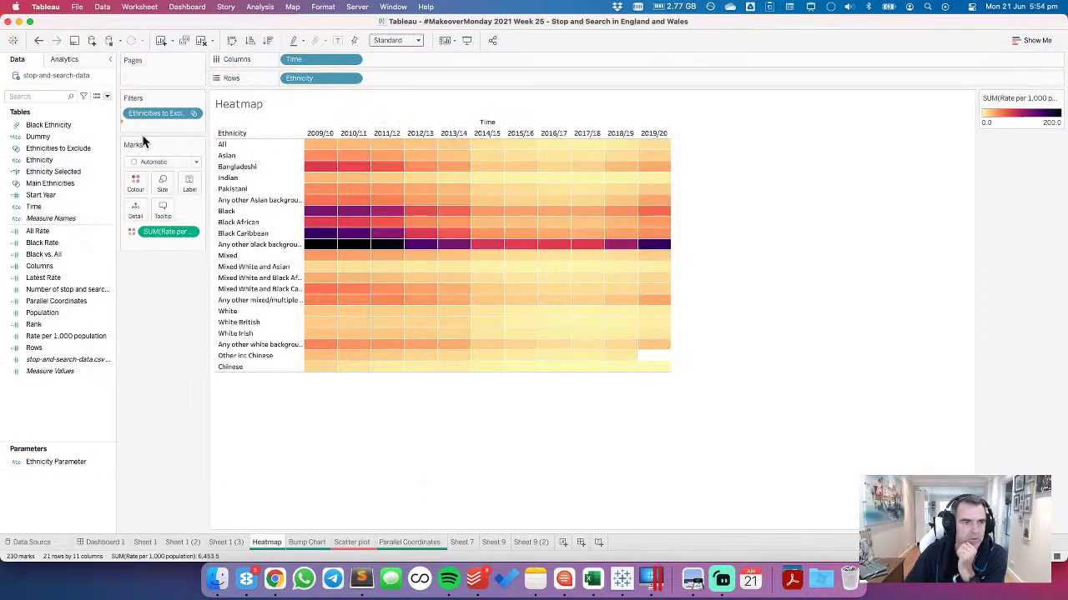
pyautogui.moveTo(149, 113); pyautogui.dragTo(147, 378)
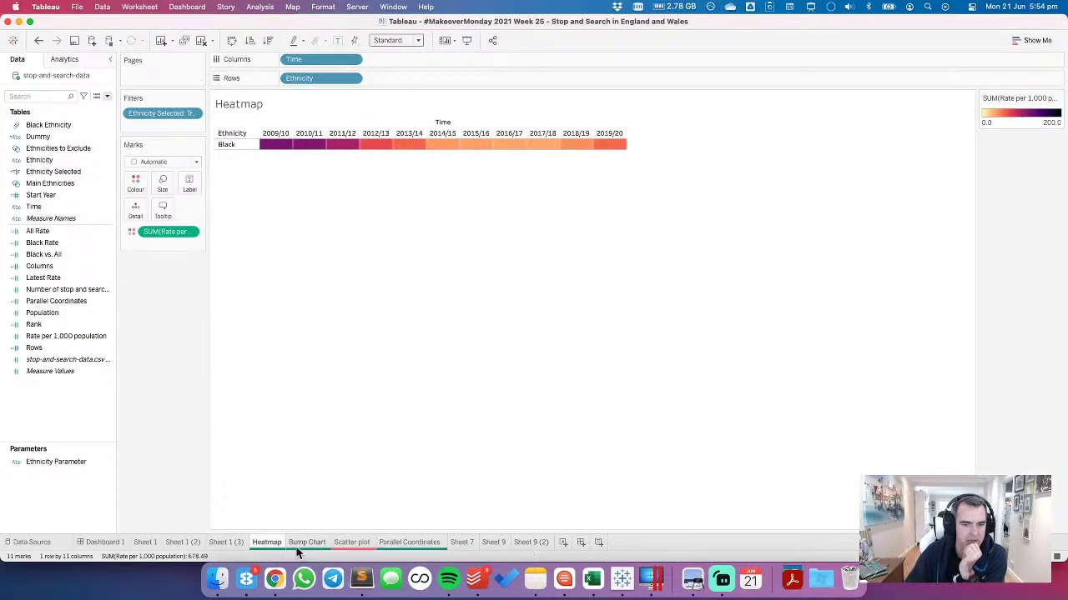
# Step: Return to Dashboard 1 and hide the Bump Chart's title
pyautogui.click(105, 543)
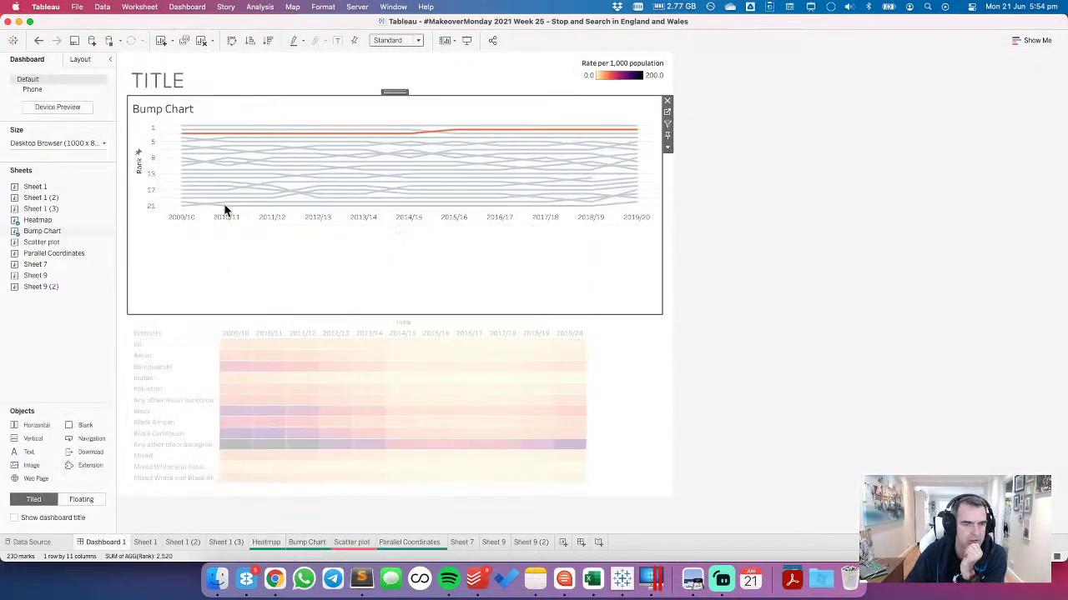
pyautogui.rightClick(179, 109)
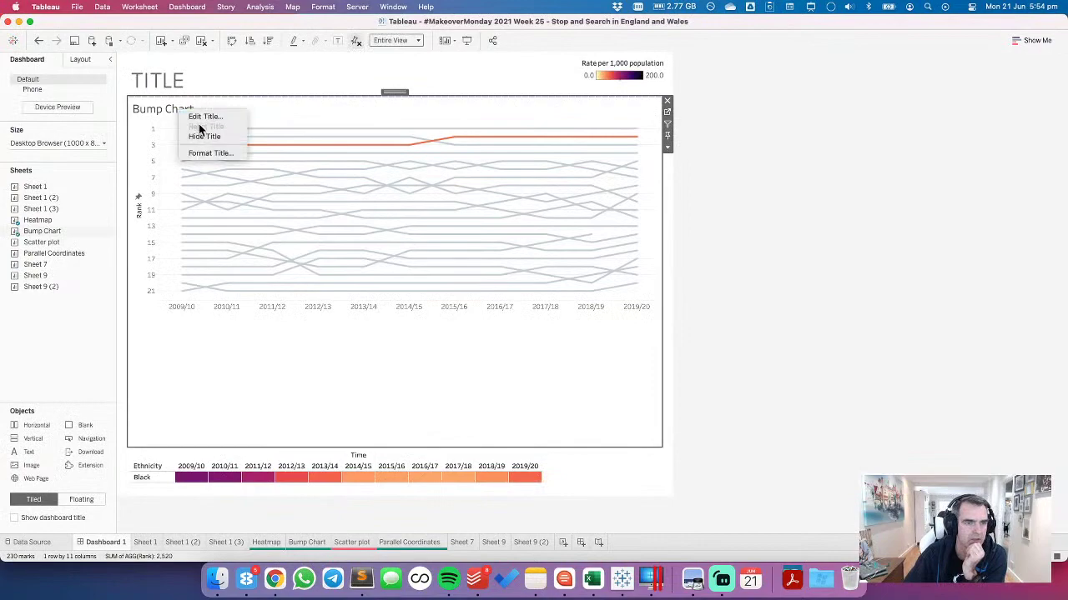
pyautogui.click(200, 131)
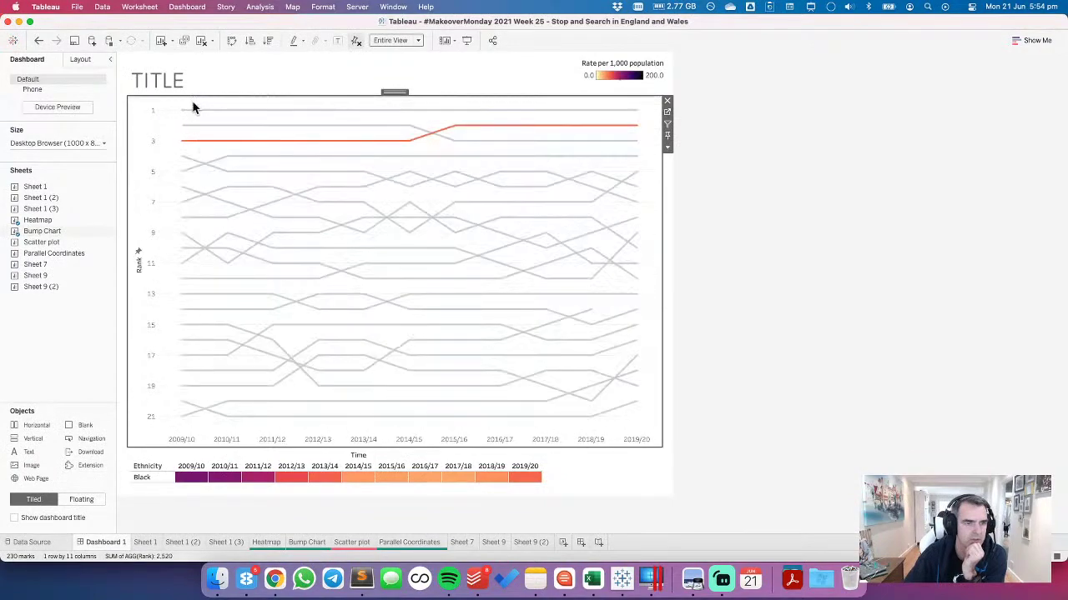
# Step: Change the Update Ethnicity Parameter action's source to Dashboard 1 with only the Bump Chart sheet included
pyautogui.click(142, 8)
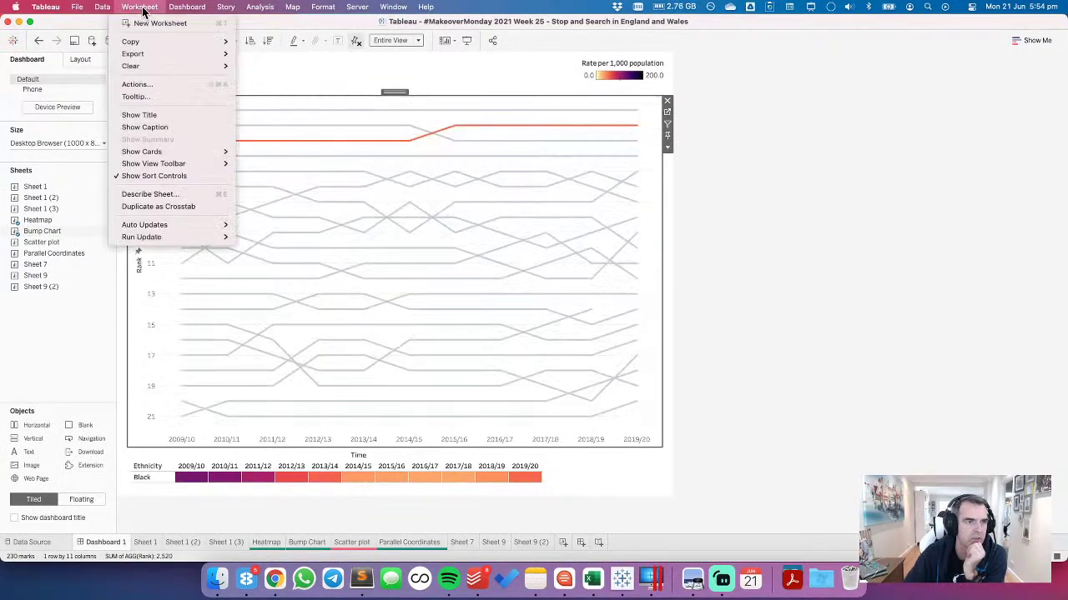
pyautogui.click(154, 84)
pyautogui.doubleClick(417, 250)
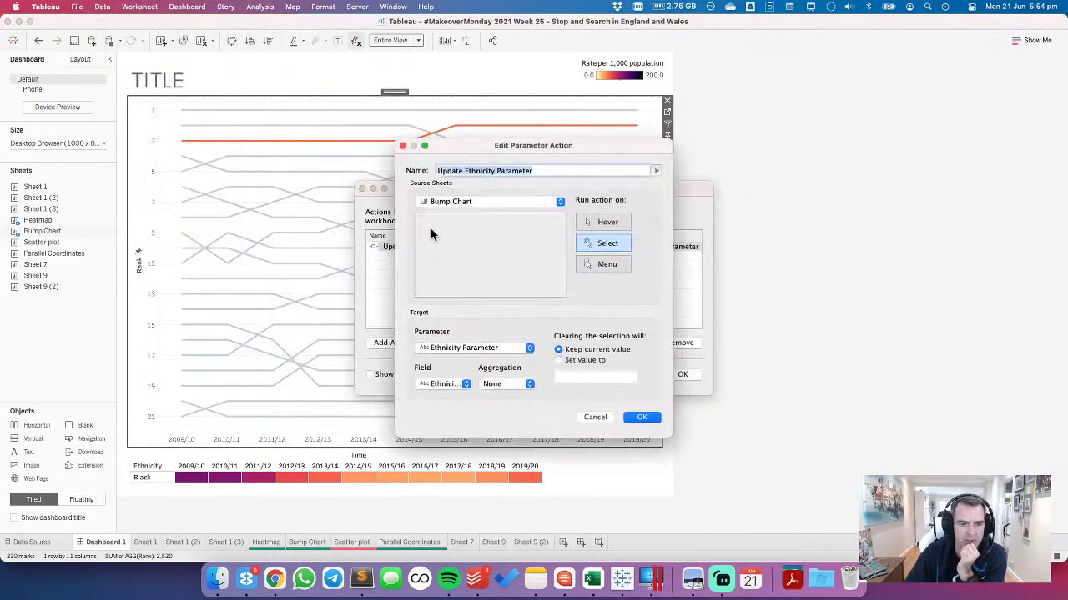
pyautogui.click(444, 202)
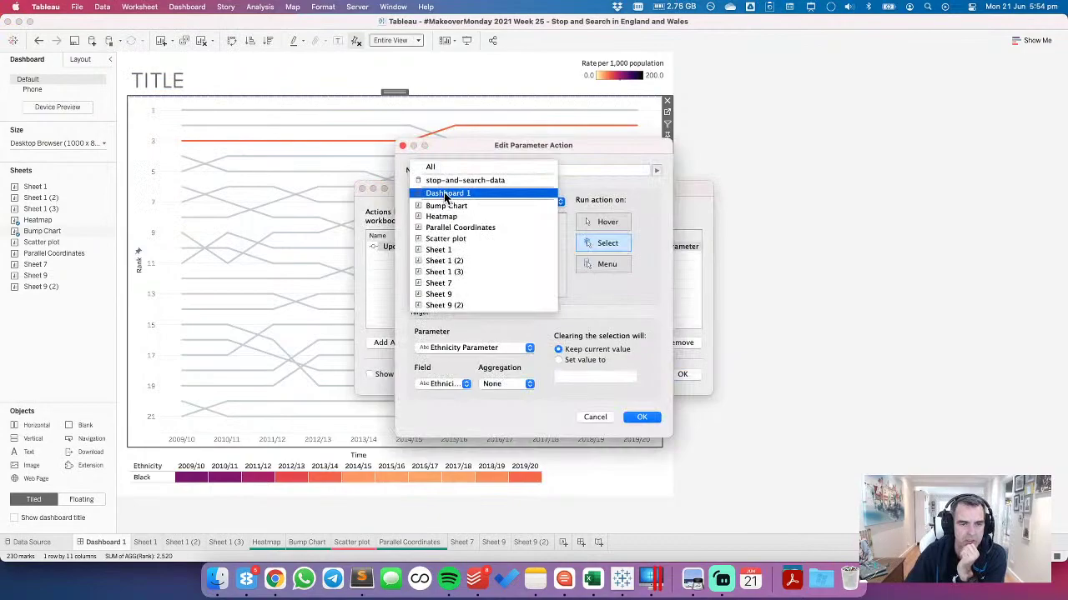
pyautogui.click(444, 195)
pyautogui.click(423, 228)
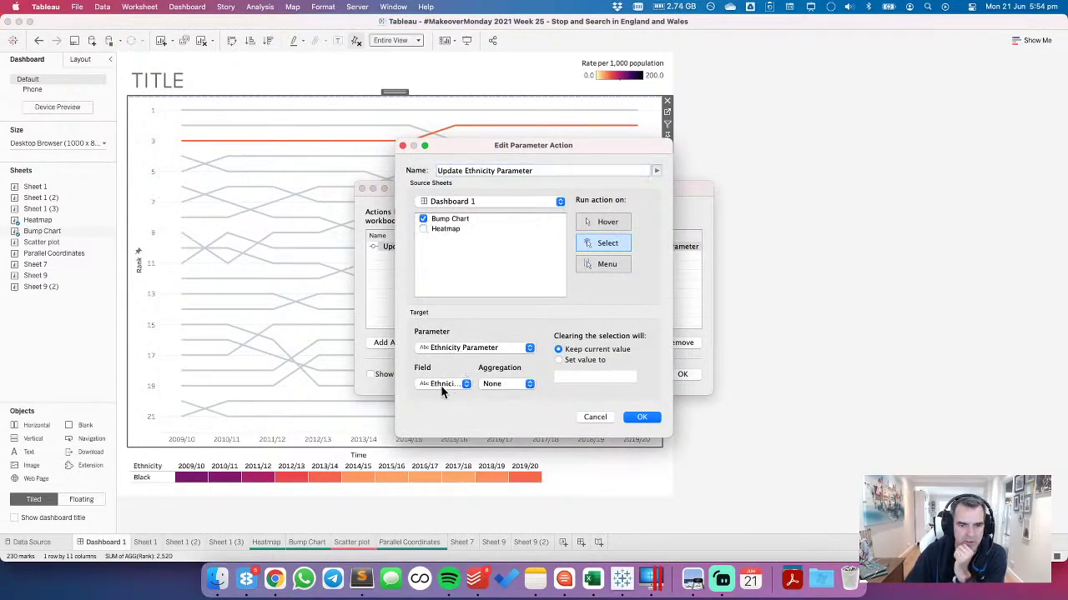
pyautogui.click(632, 417)
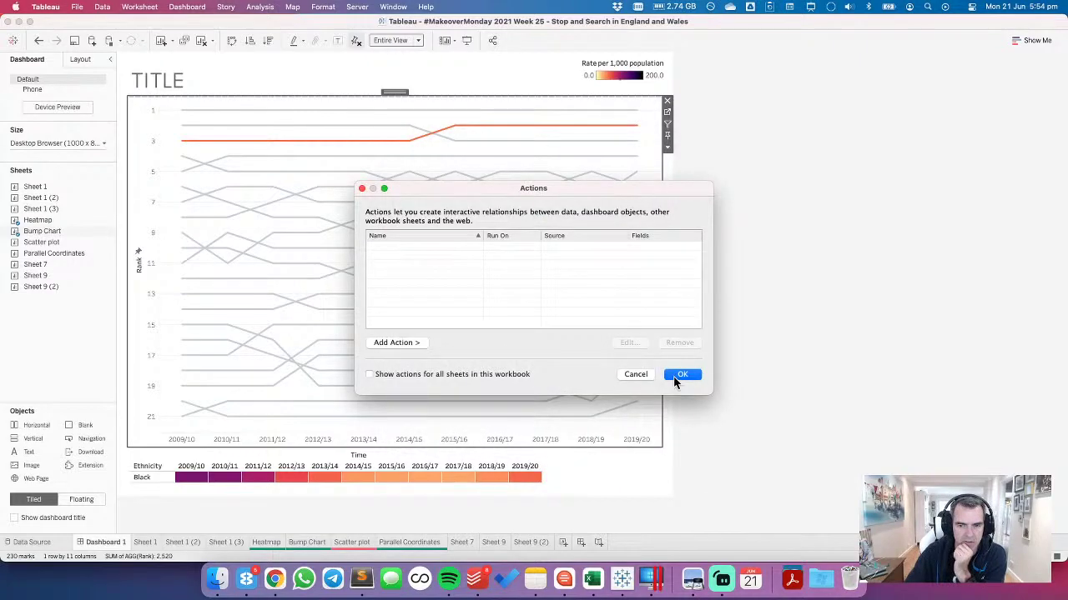
pyautogui.click(681, 375)
# Step: Fit the Heatmap to Entire View and widen the Bump Chart's rank axis so its years align with the Heatmap columns
pyautogui.click(593, 468)
pyautogui.click(374, 40)
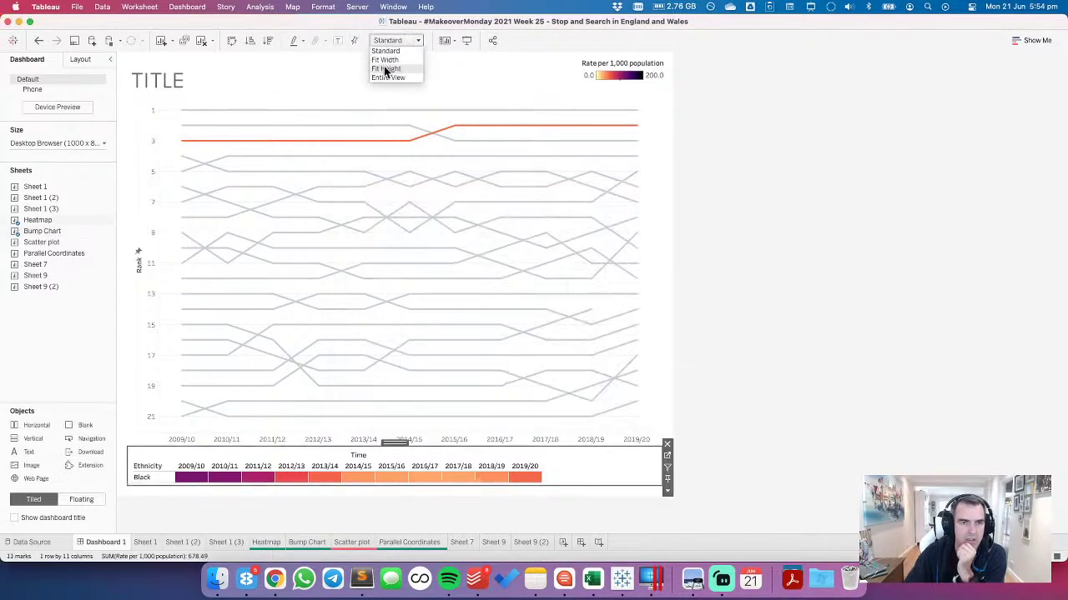
pyautogui.click(384, 76)
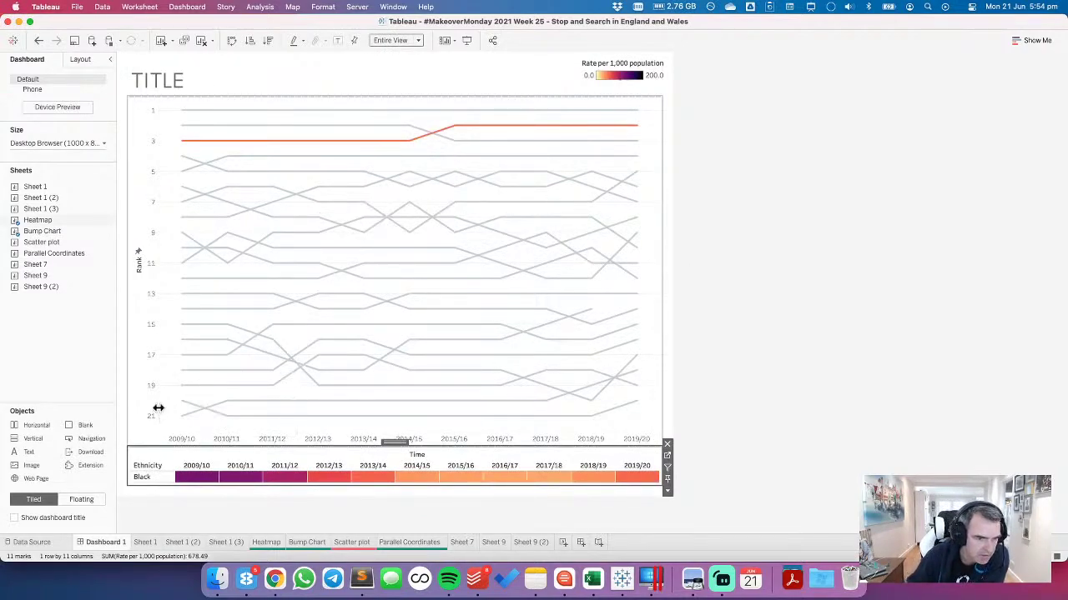
pyautogui.moveTo(158, 408); pyautogui.dragTo(177, 407)
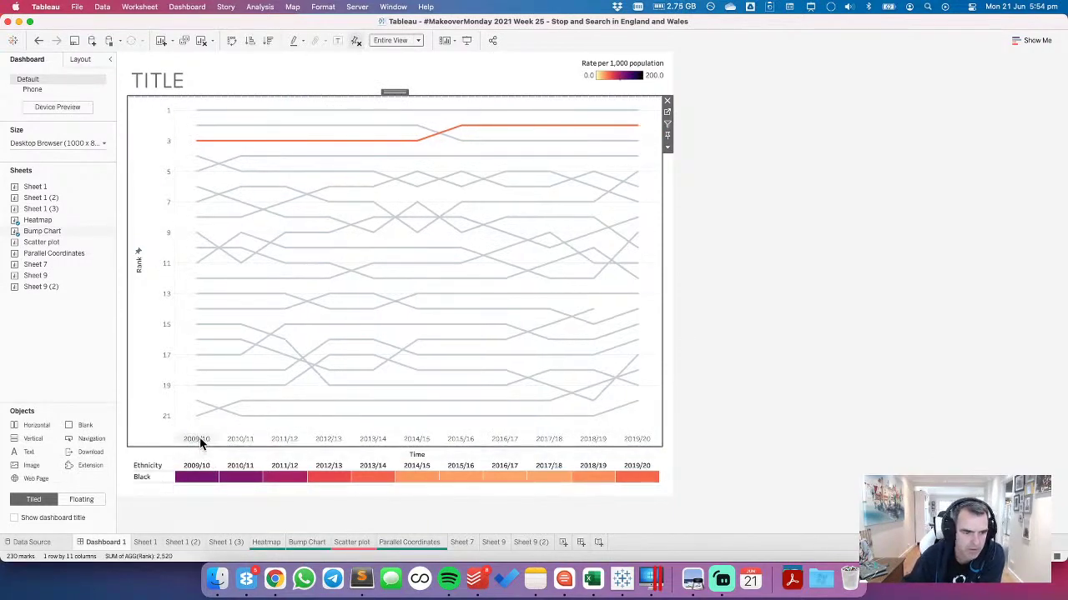
pyautogui.click(759, 389)
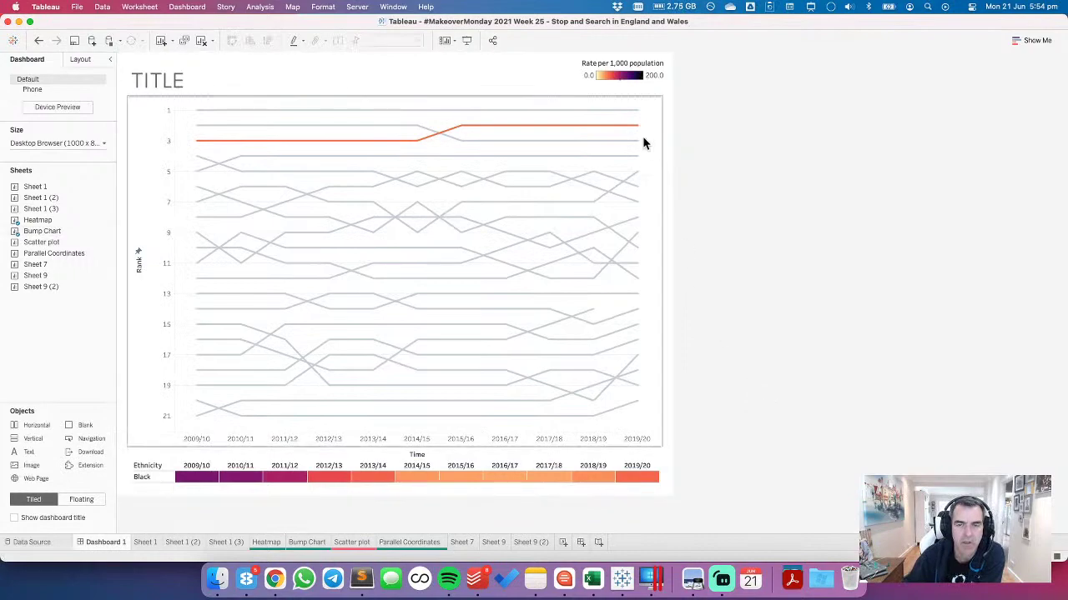
# Step: Remove the Tiled container and its contents from the dashboard's item hierarchy
pyautogui.click(73, 59)
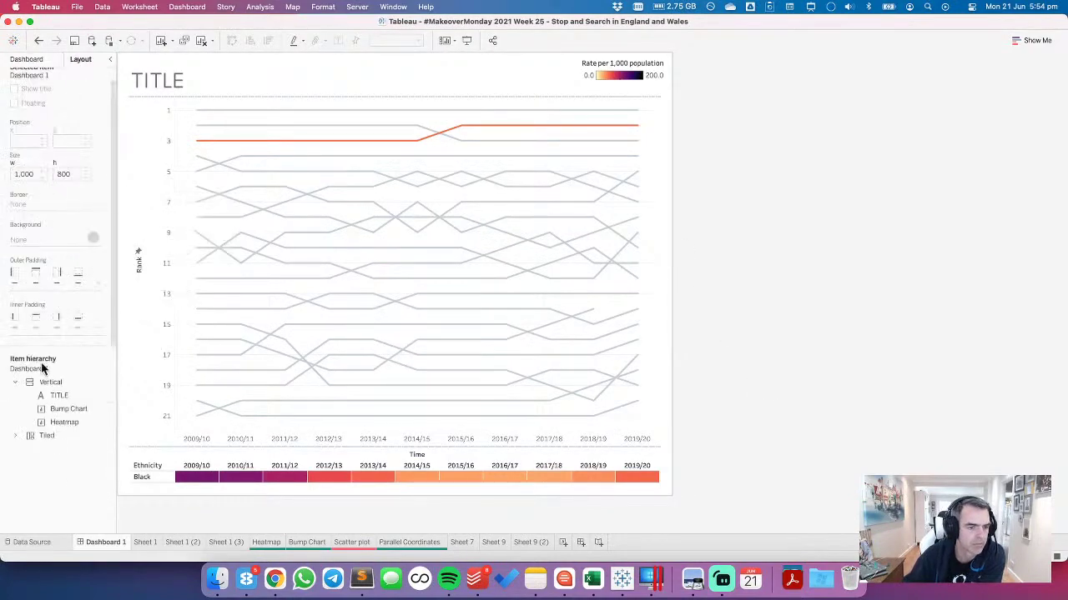
pyautogui.click(47, 436)
pyautogui.rightClick(57, 436)
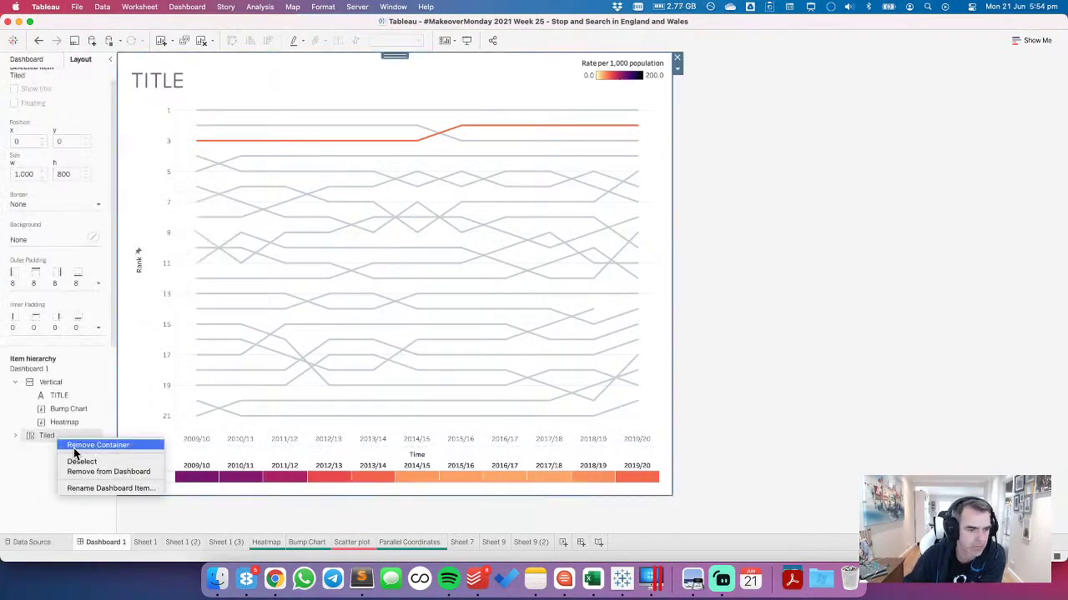
pyautogui.click(76, 470)
# Step: Select the top-ranked line in the Bump Chart to test the ethnicity parameter action
pyautogui.click(577, 309)
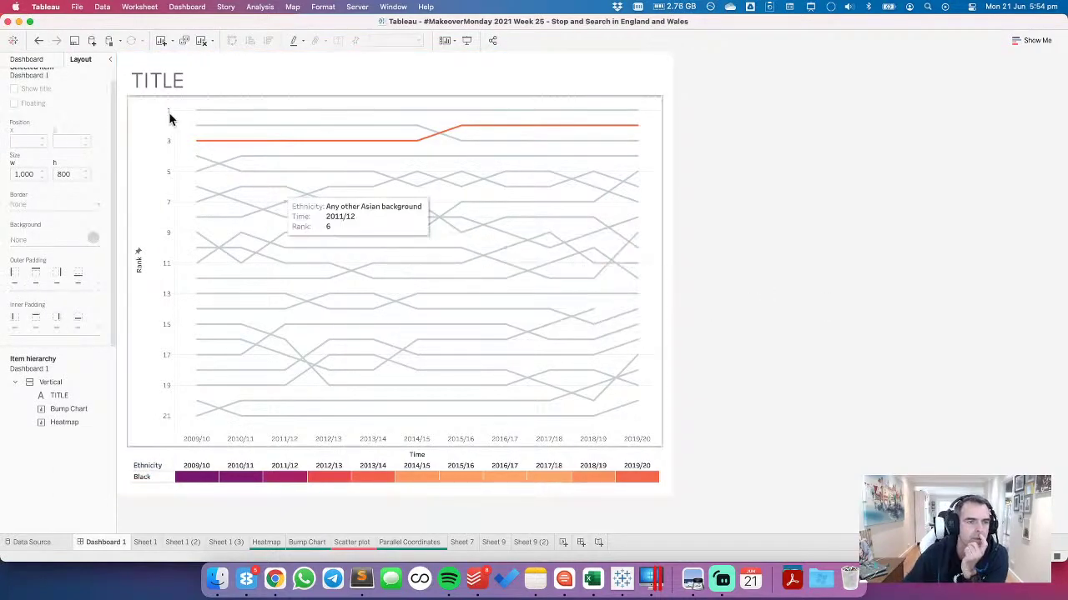
pyautogui.click(265, 115)
pyautogui.click(266, 115)
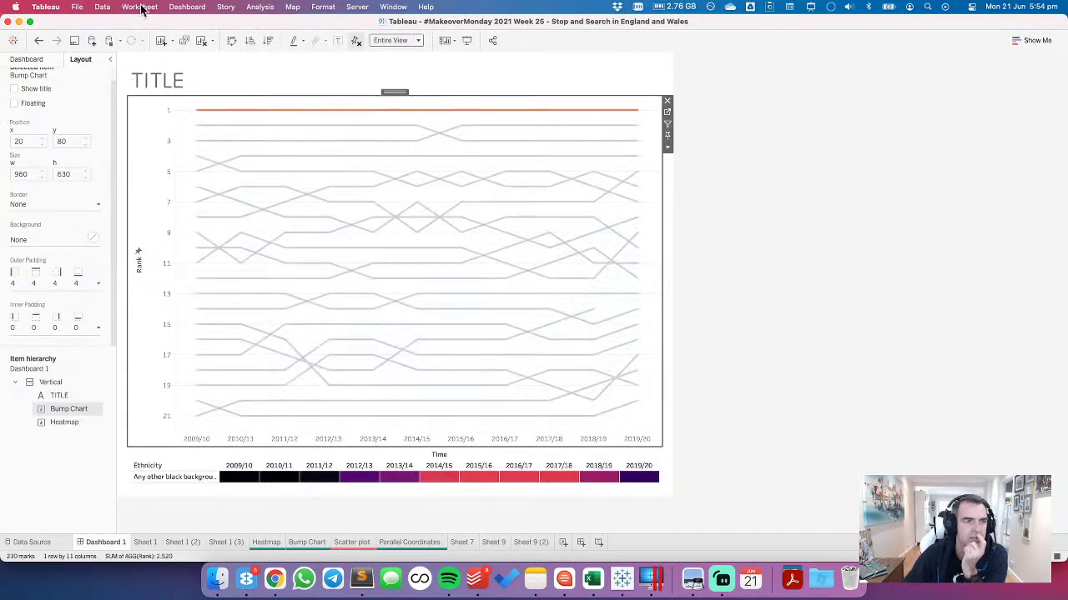
# Step: Create a dashboard filter action named Dummy Filter with Bump Chart and Heatmap as sources and the Bump Chart sheet as target
pyautogui.click(187, 7)
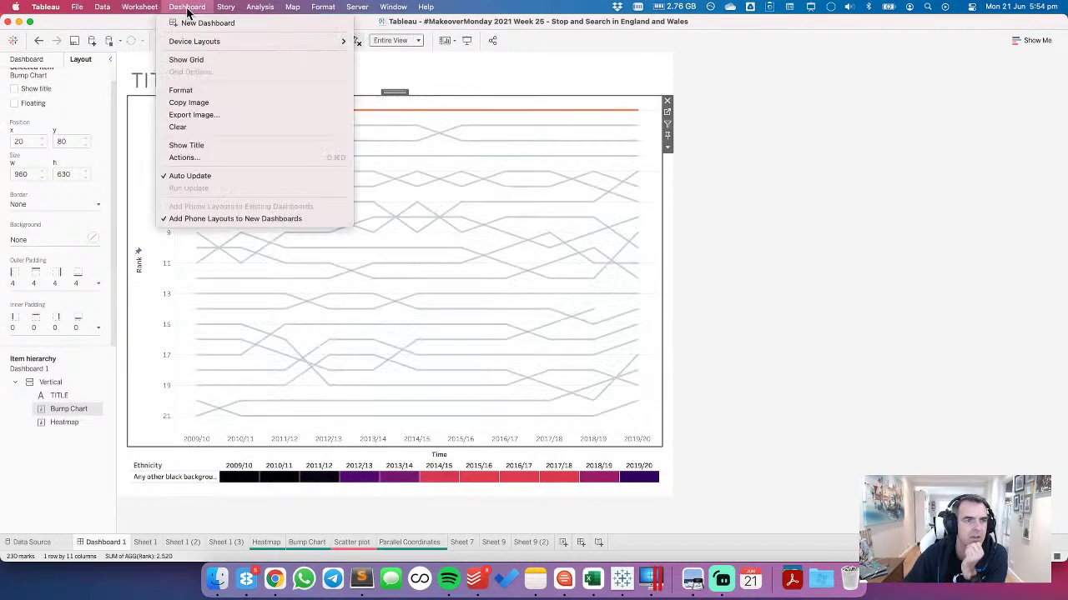
pyautogui.click(190, 157)
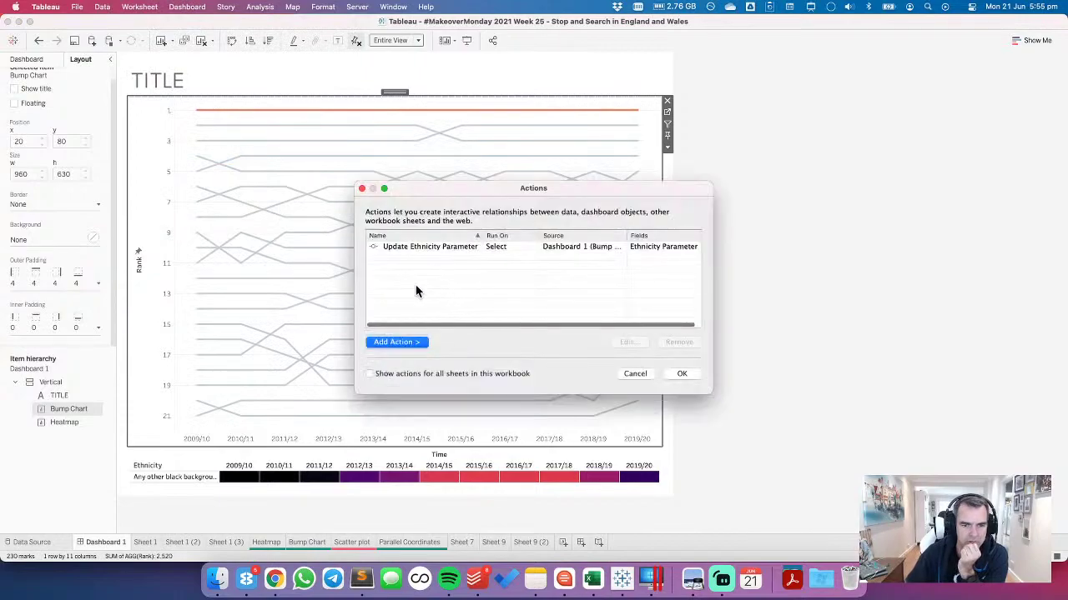
pyautogui.click(409, 341)
pyautogui.click(472, 341)
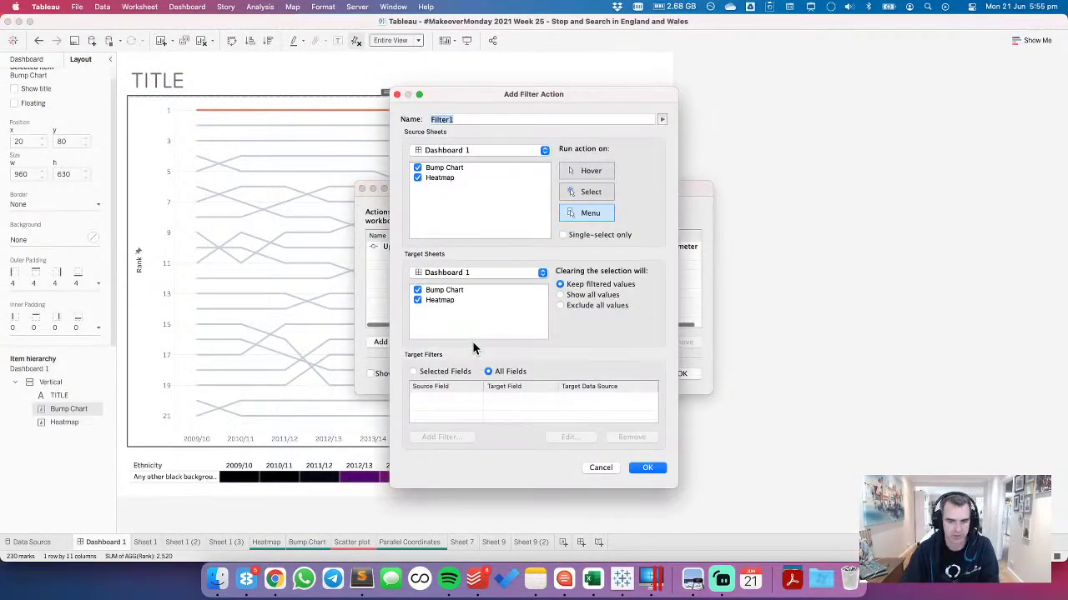
pyautogui.write('Dummy Filter')
pyautogui.click(417, 177)
pyautogui.click(418, 178)
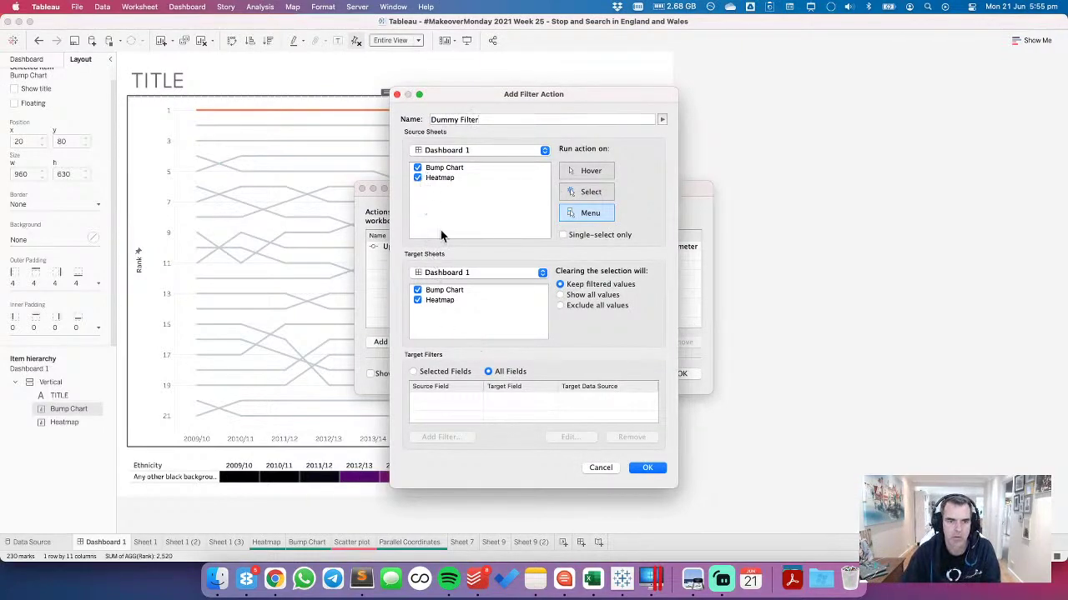
pyautogui.click(451, 277)
pyautogui.click(437, 289)
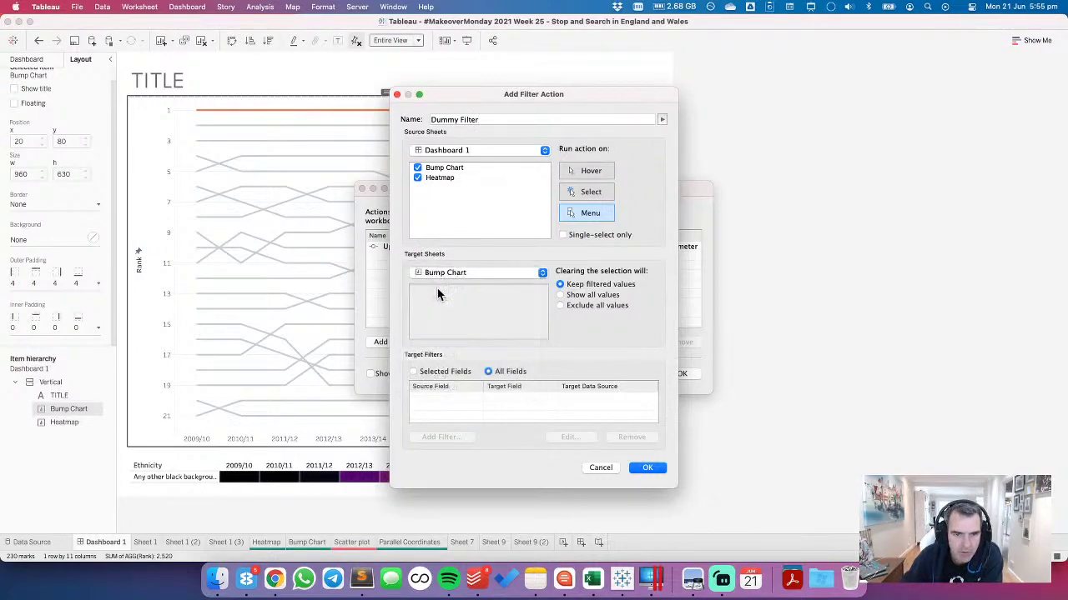
# Step: Set Dummy Filter to run on Select, show all values when cleared, map Dummy to the target field Time, and save the action
pyautogui.click(434, 373)
pyautogui.click(585, 191)
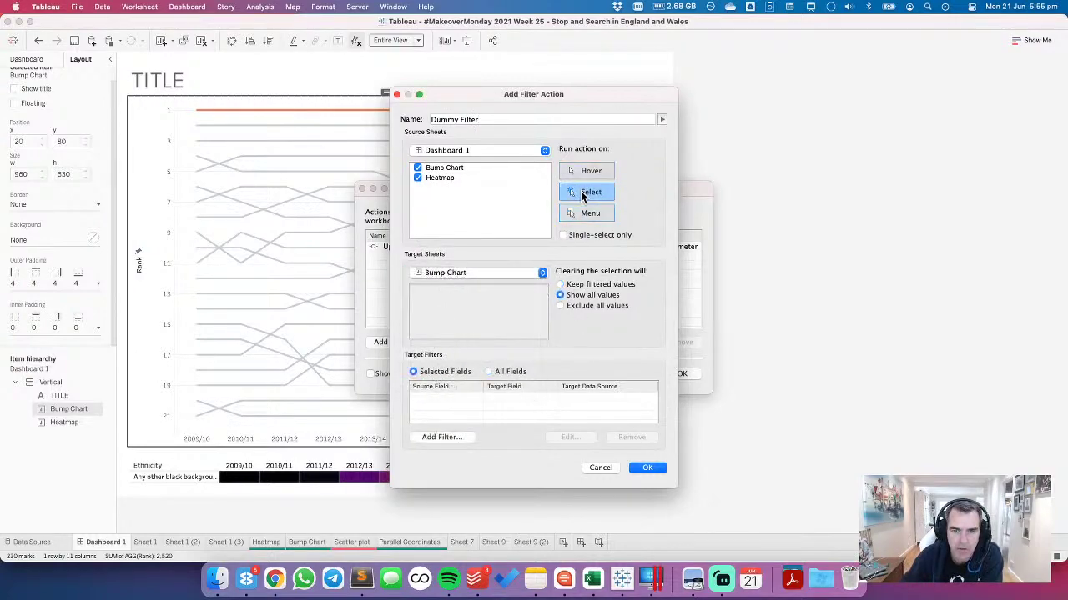
pyautogui.click(452, 437)
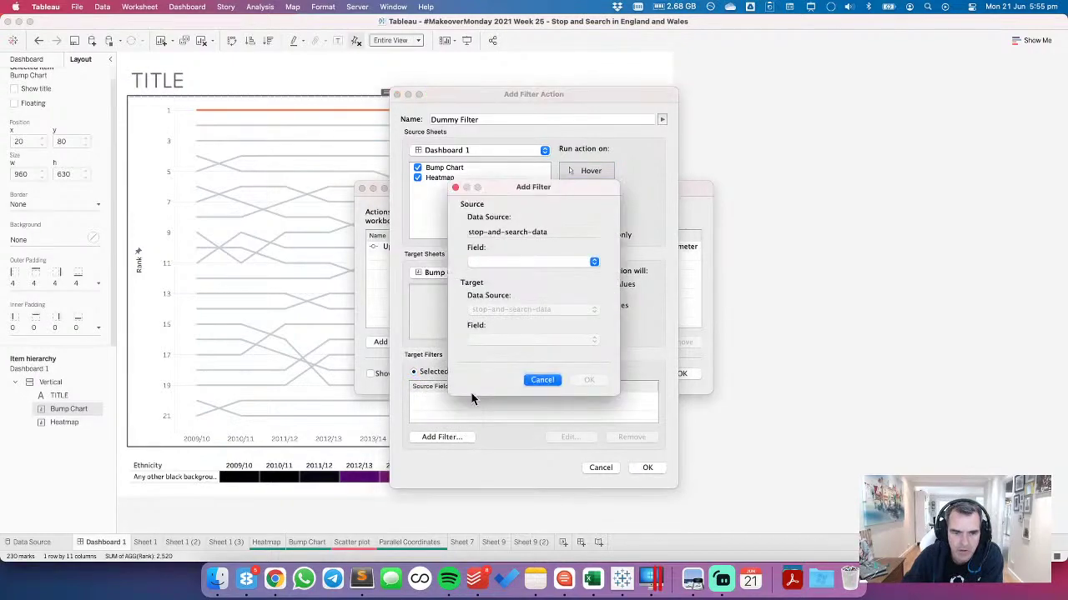
pyautogui.click(497, 261)
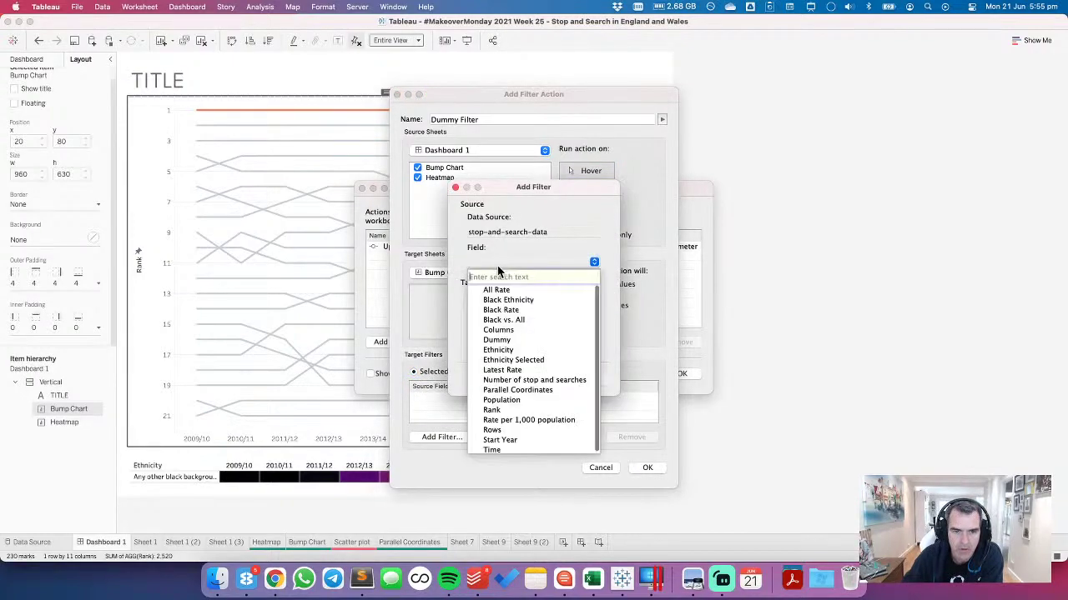
pyautogui.click(498, 339)
pyautogui.click(517, 338)
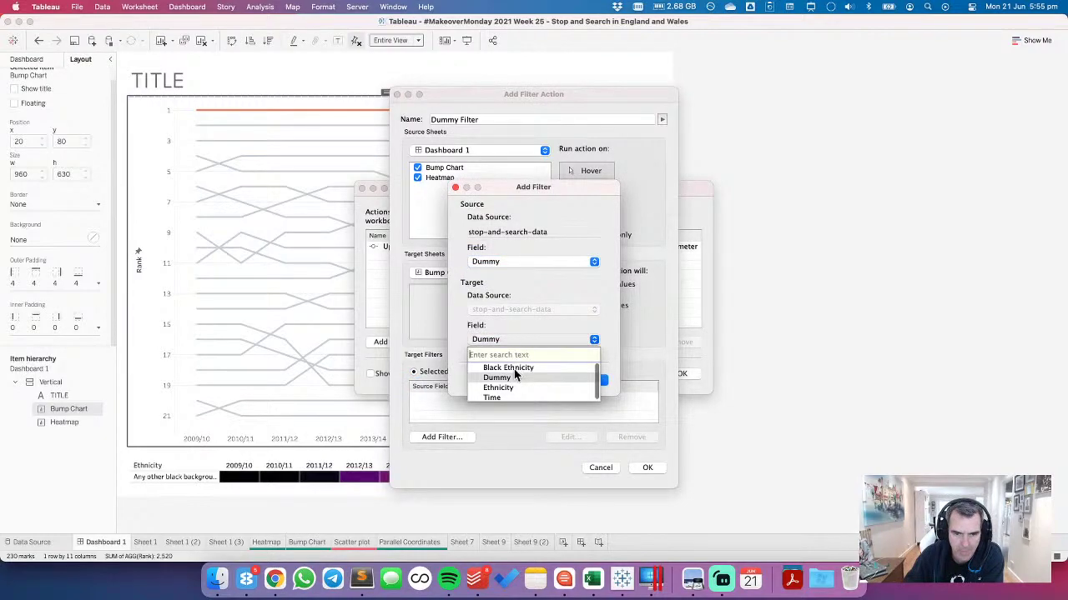
pyautogui.click(508, 396)
pyautogui.click(589, 379)
pyautogui.click(644, 472)
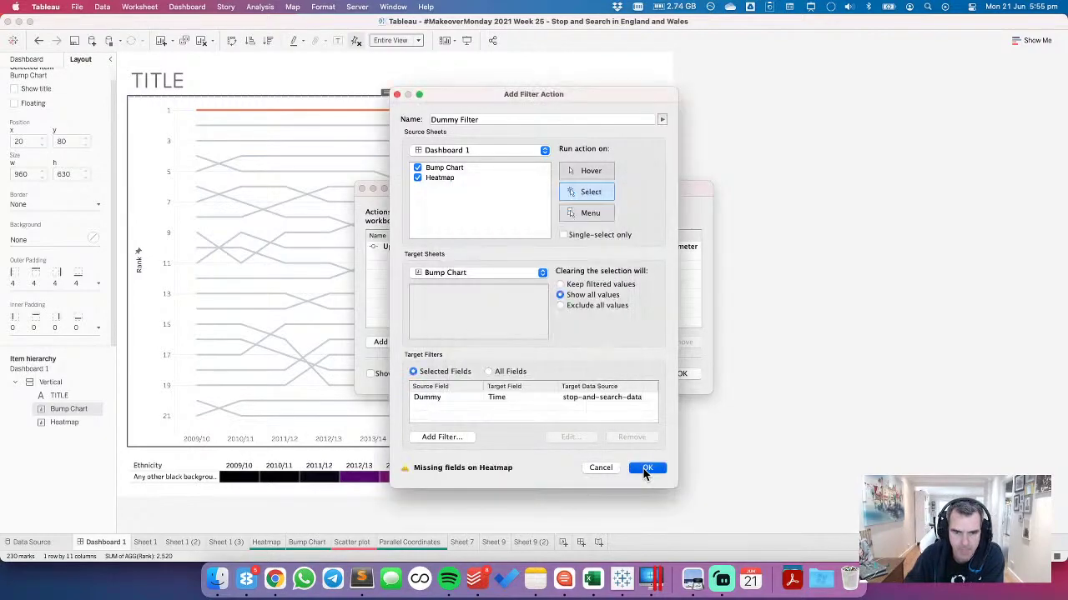
pyautogui.click(644, 471)
pyautogui.click(680, 374)
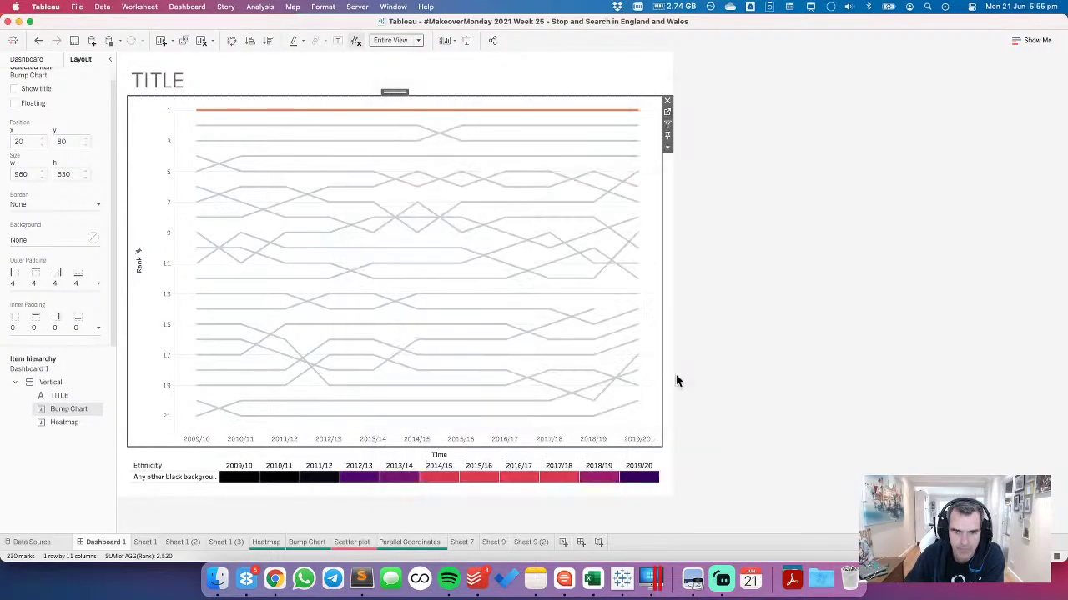
# Step: On the Heatmap sheet, add the Dummy field to Detail and exclude it from the tooltip
pyautogui.click(267, 543)
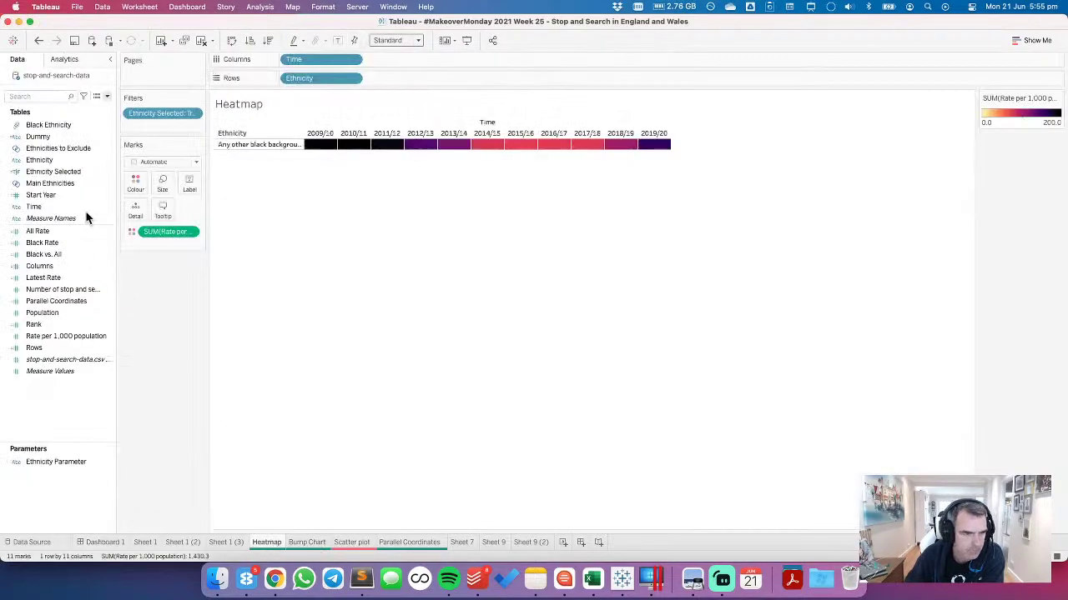
pyautogui.moveTo(38, 137); pyautogui.dragTo(132, 211)
pyautogui.click(191, 233)
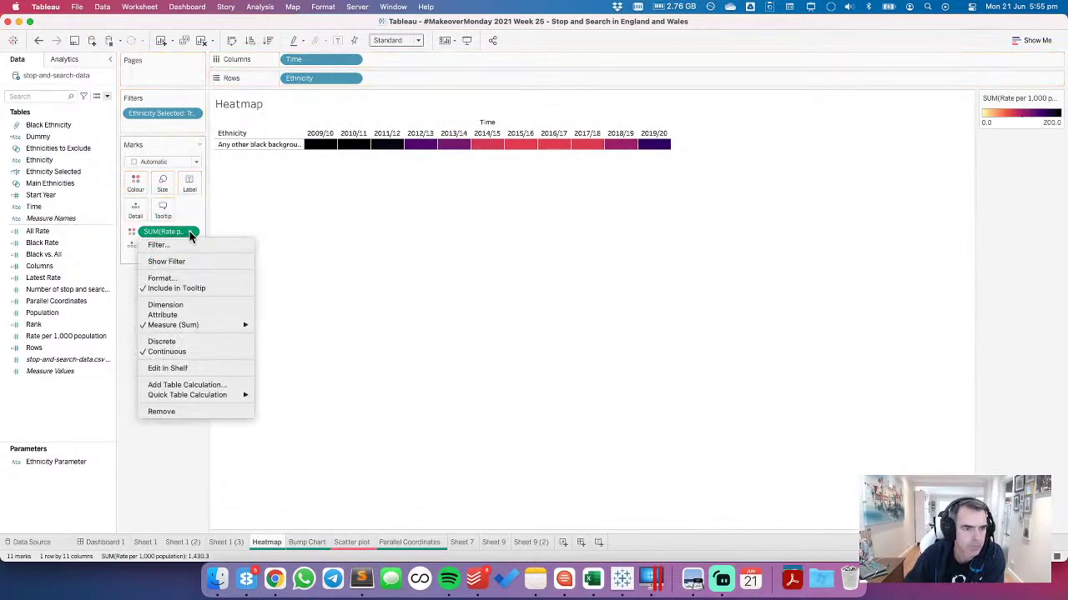
pyautogui.click(291, 235)
pyautogui.click(191, 244)
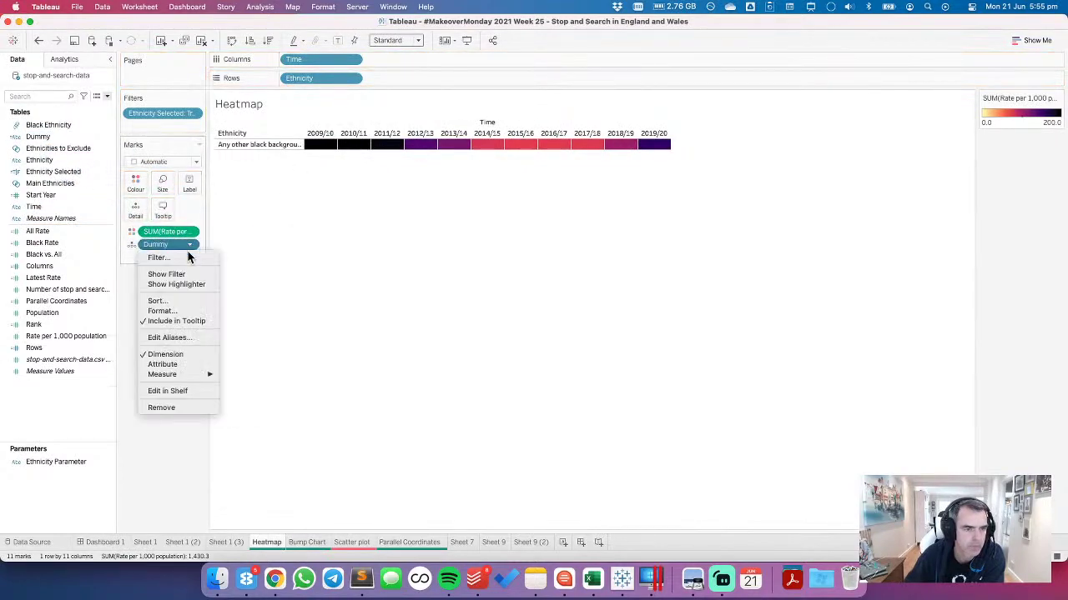
pyautogui.click(176, 318)
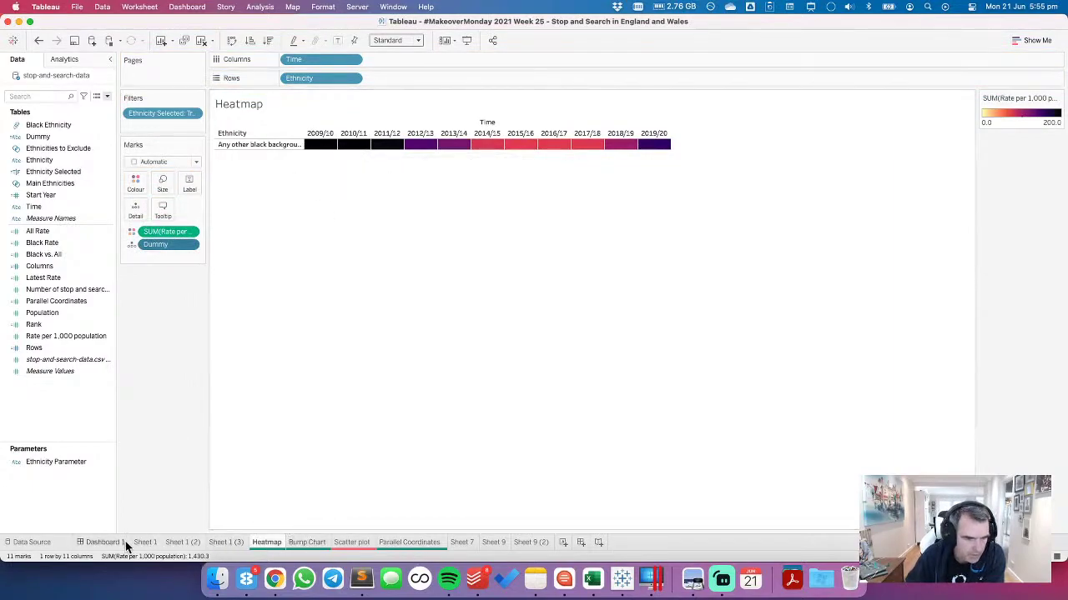
# Step: On Dashboard 1, heighten the Heatmap, narrow its ethnicity label column and align the Bump Chart's rank axis with that column
pyautogui.click(104, 543)
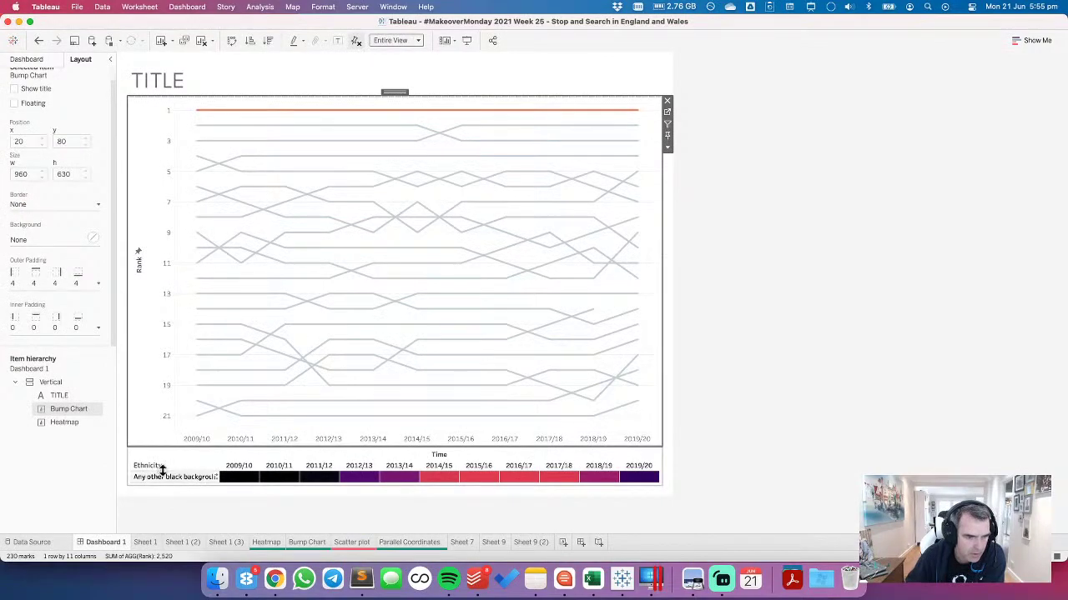
pyautogui.click(162, 470)
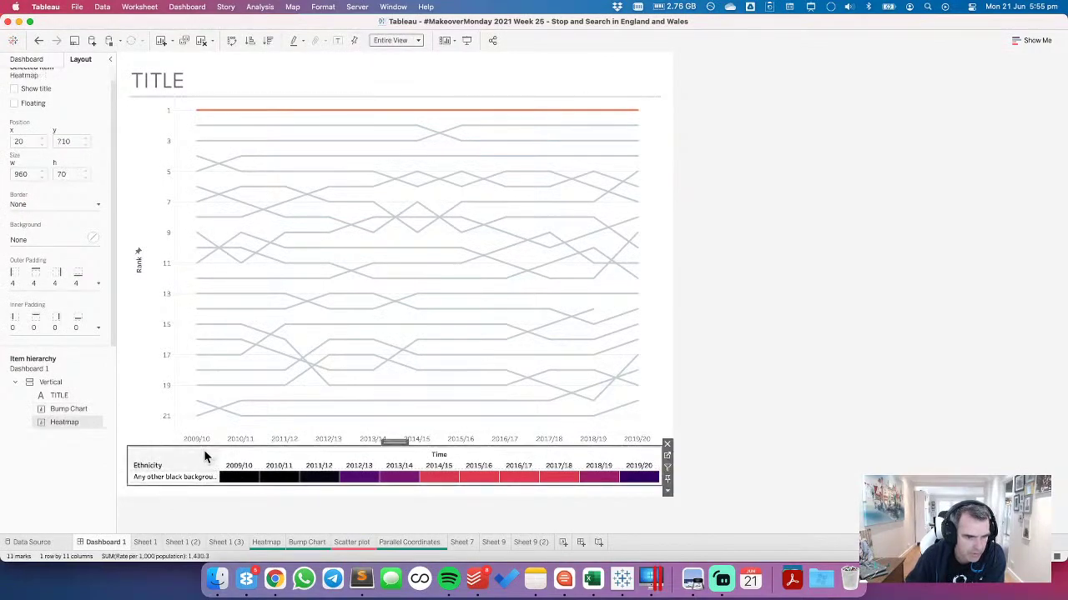
pyautogui.moveTo(258, 443); pyautogui.dragTo(256, 401)
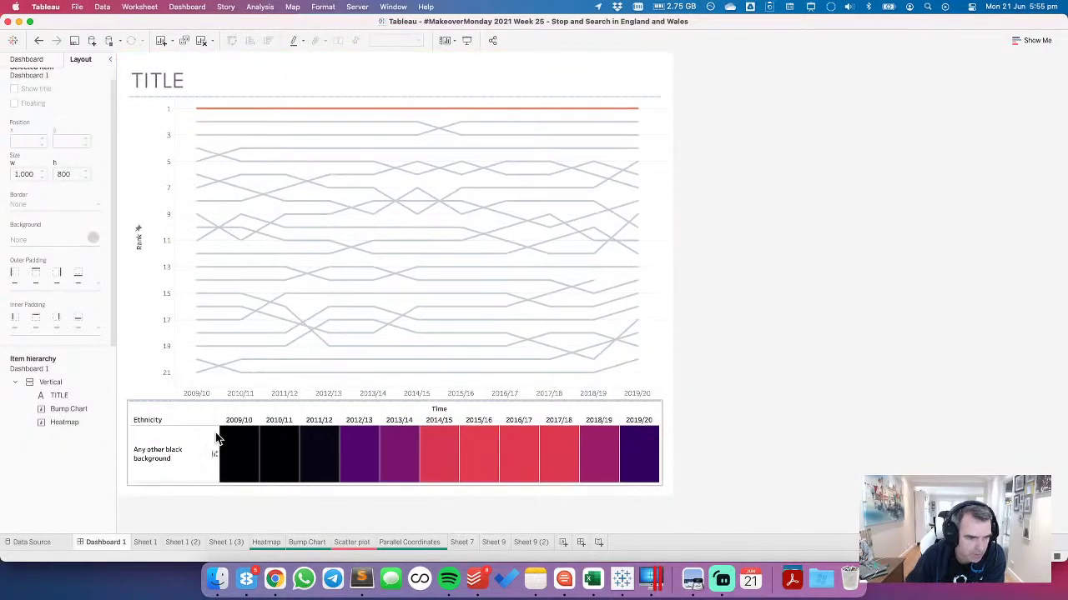
pyautogui.click(198, 441)
pyautogui.moveTo(198, 441); pyautogui.dragTo(188, 474)
pyautogui.moveTo(173, 370); pyautogui.dragTo(186, 371)
pyautogui.click(269, 427)
# Step: Hide the Heatmap's Time and Ethnicity field labels and its year header, and shrink it to a thin strip below the Bump Chart
pyautogui.rightClick(329, 417)
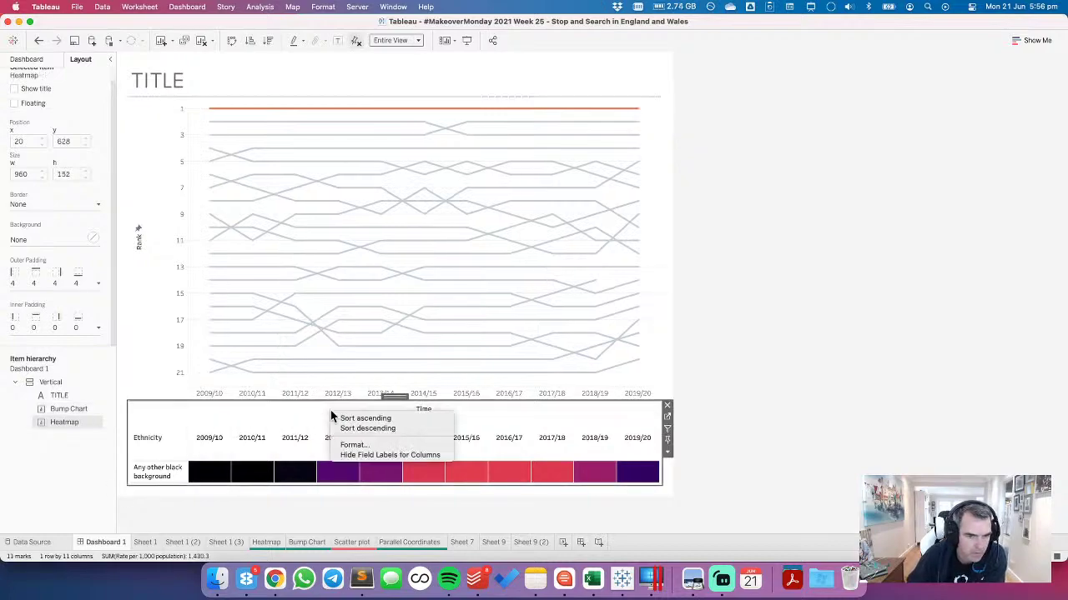
pyautogui.click(347, 454)
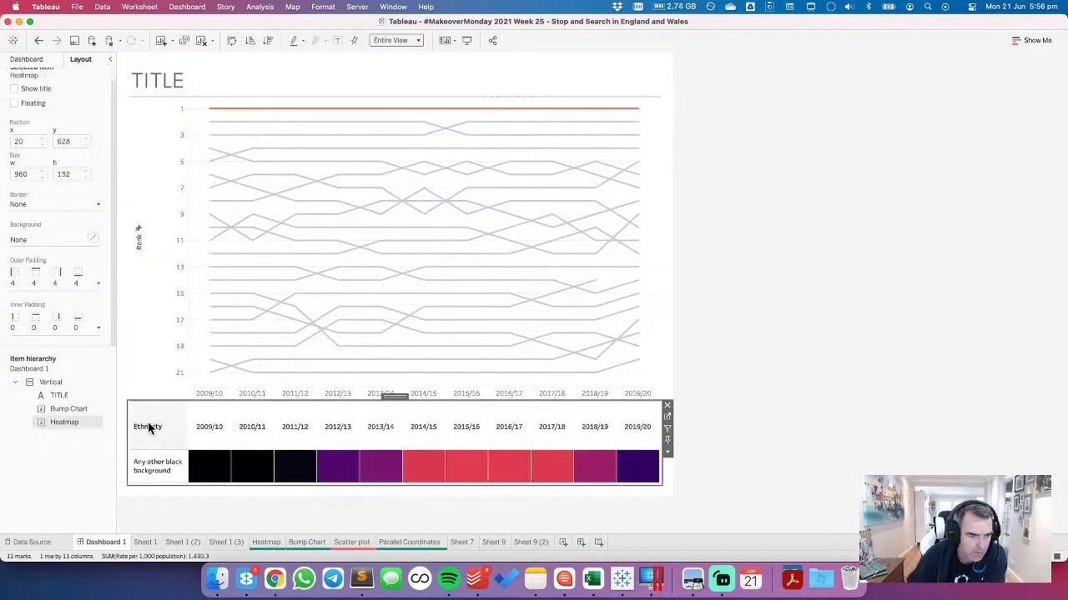
pyautogui.rightClick(209, 428)
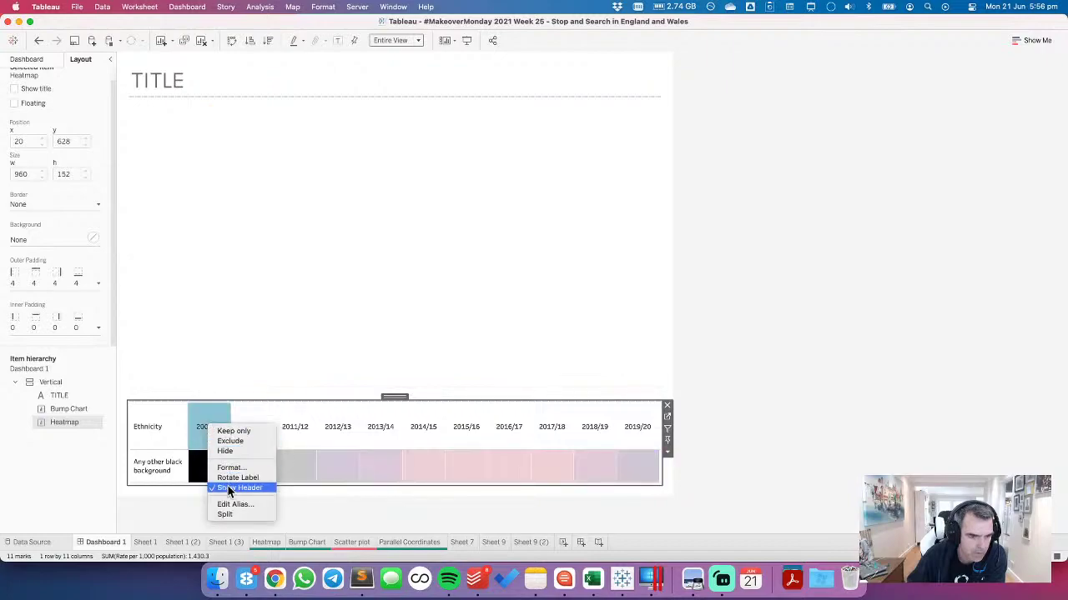
pyautogui.click(236, 488)
pyautogui.rightClick(155, 410)
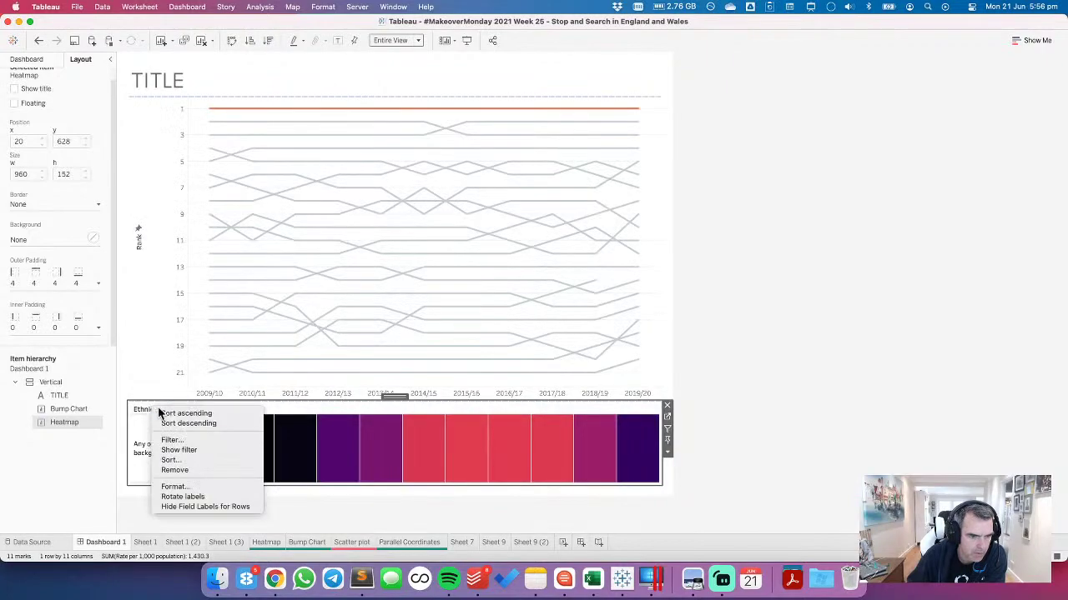
pyautogui.click(189, 505)
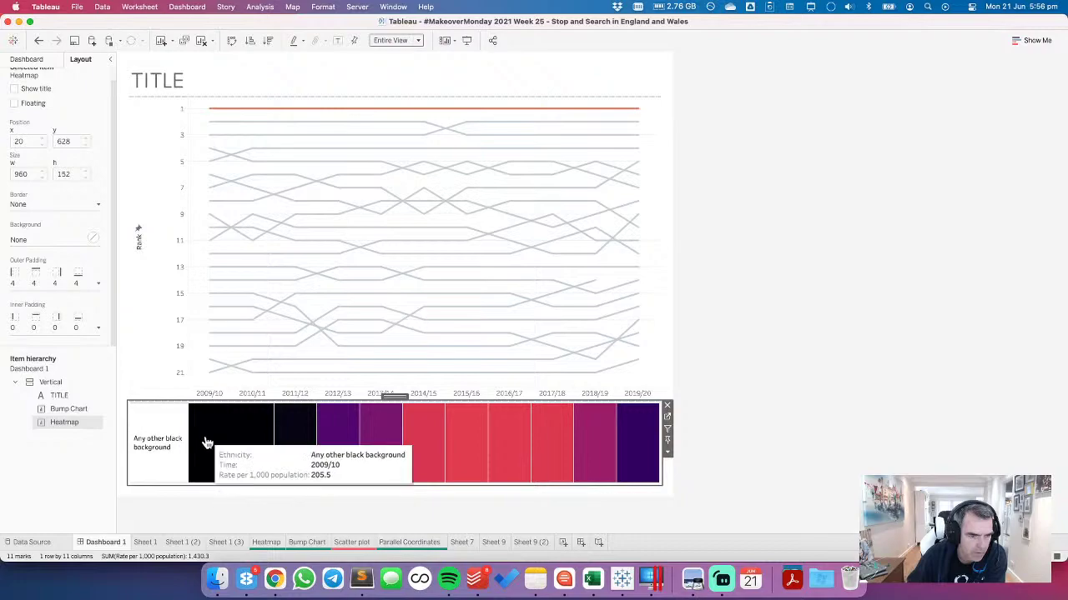
pyautogui.moveTo(217, 399); pyautogui.dragTo(218, 453)
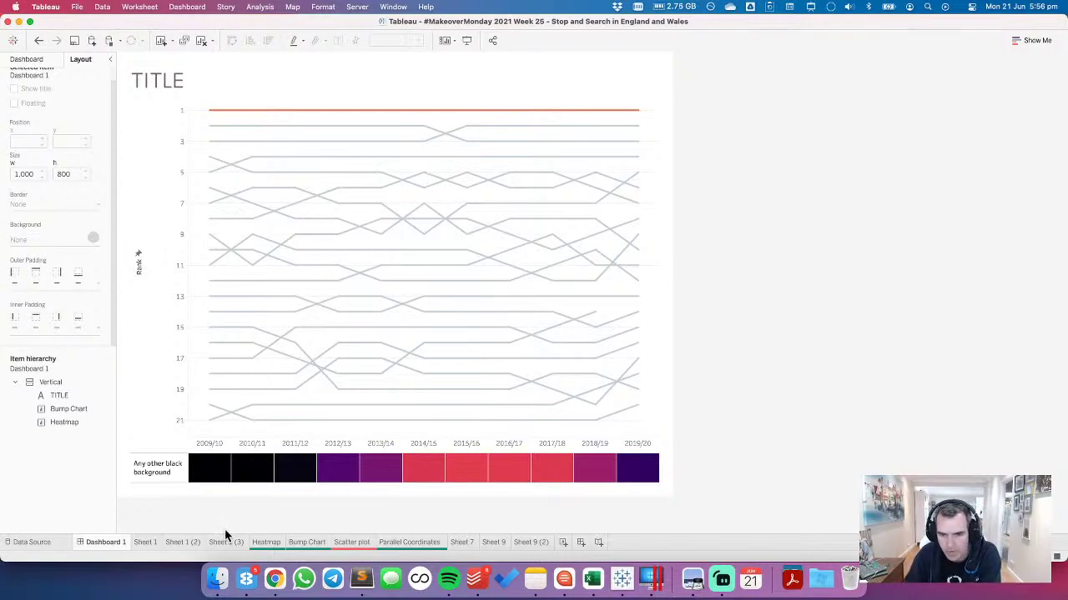
# Step: Test the dashboard actions by selecting the Black line in the Bump Chart and the Black row label in the Heatmap
pyautogui.click(255, 222)
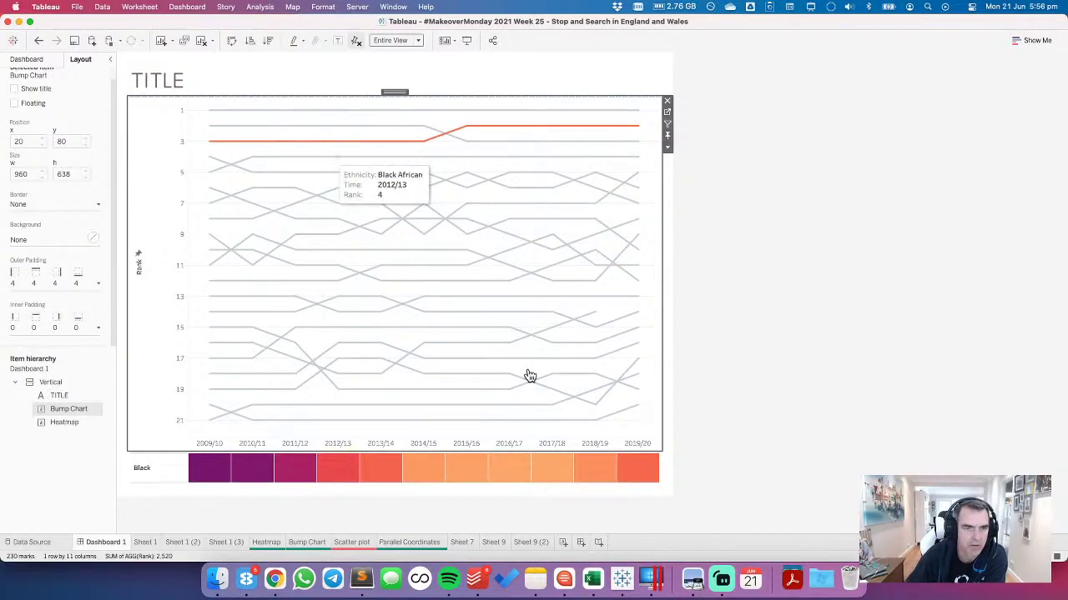
pyautogui.click(653, 496)
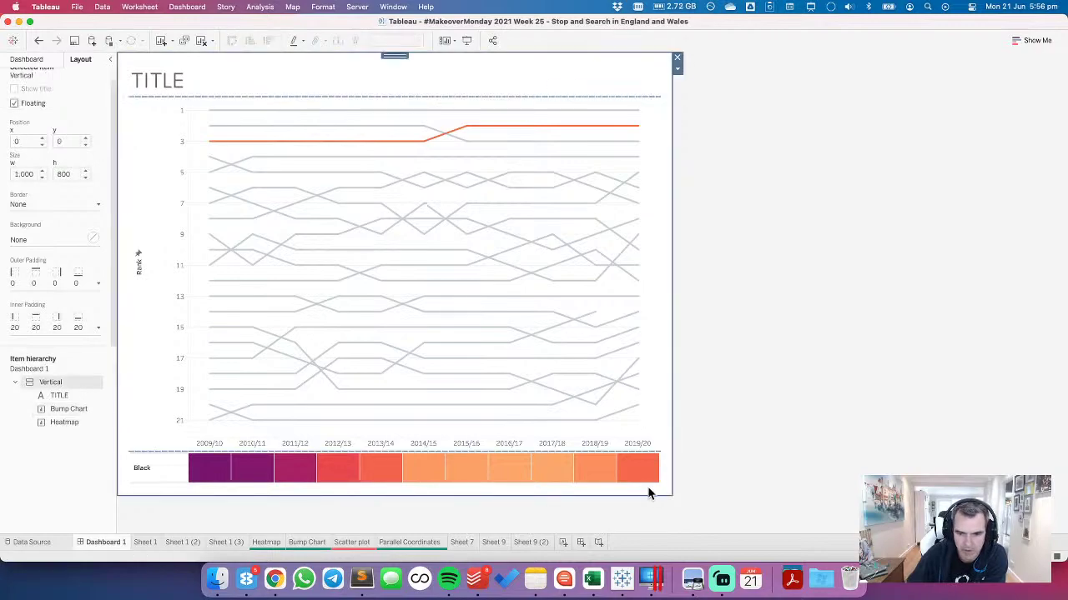
pyautogui.click(32, 60)
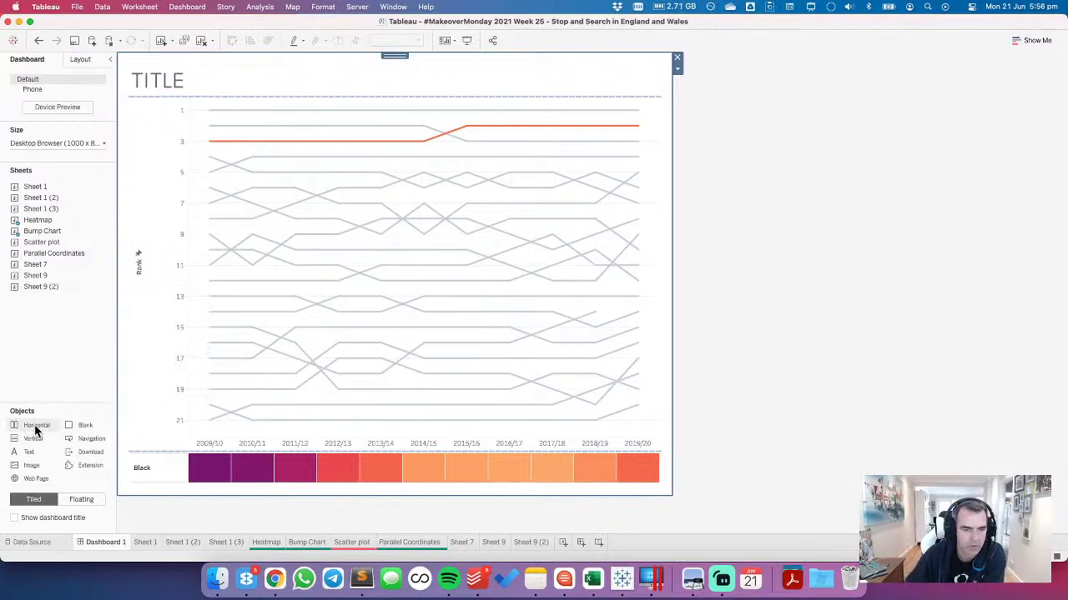
pyautogui.moveTo(35, 430); pyautogui.dragTo(169, 466)
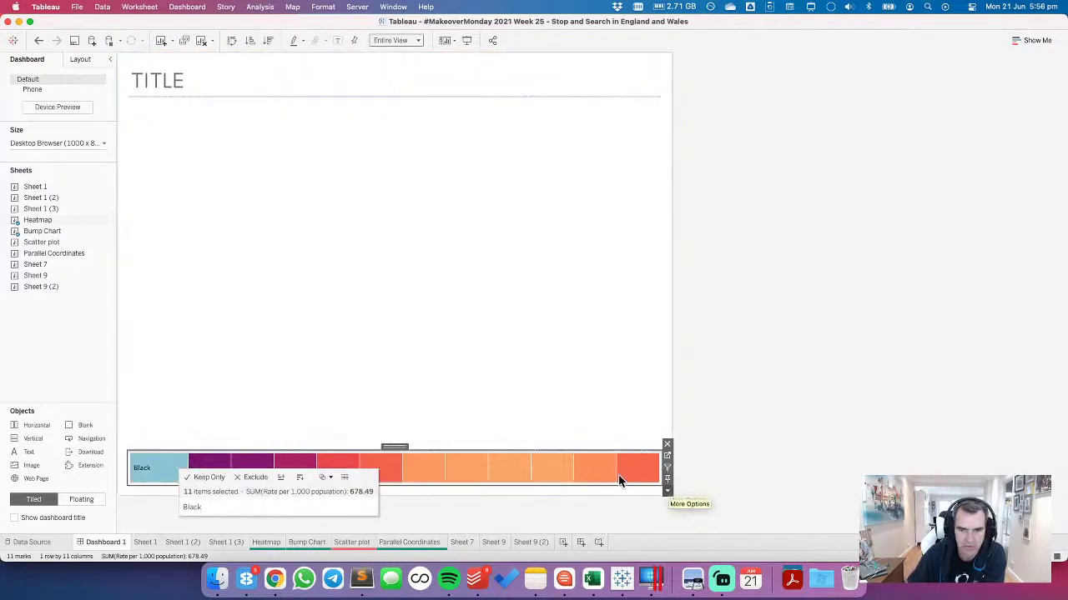
pyautogui.click(141, 465)
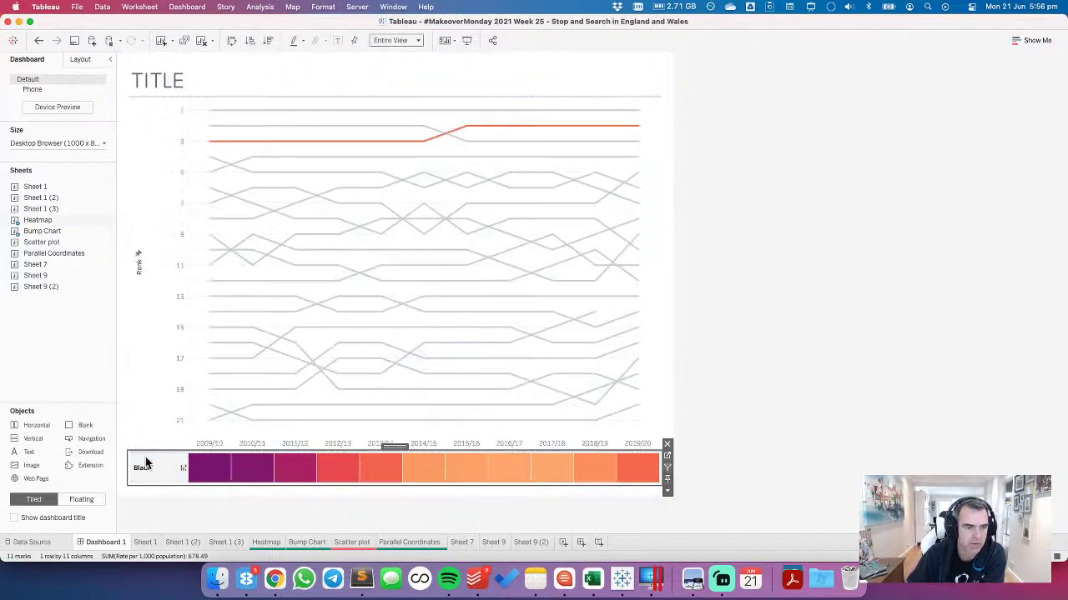
pyautogui.click(178, 7)
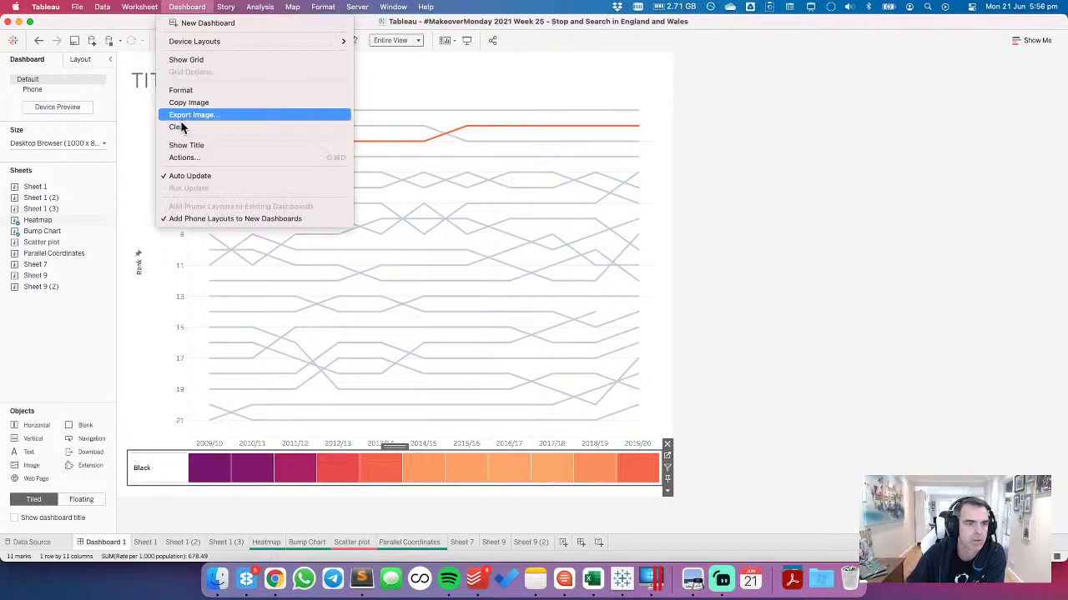
pyautogui.click(182, 156)
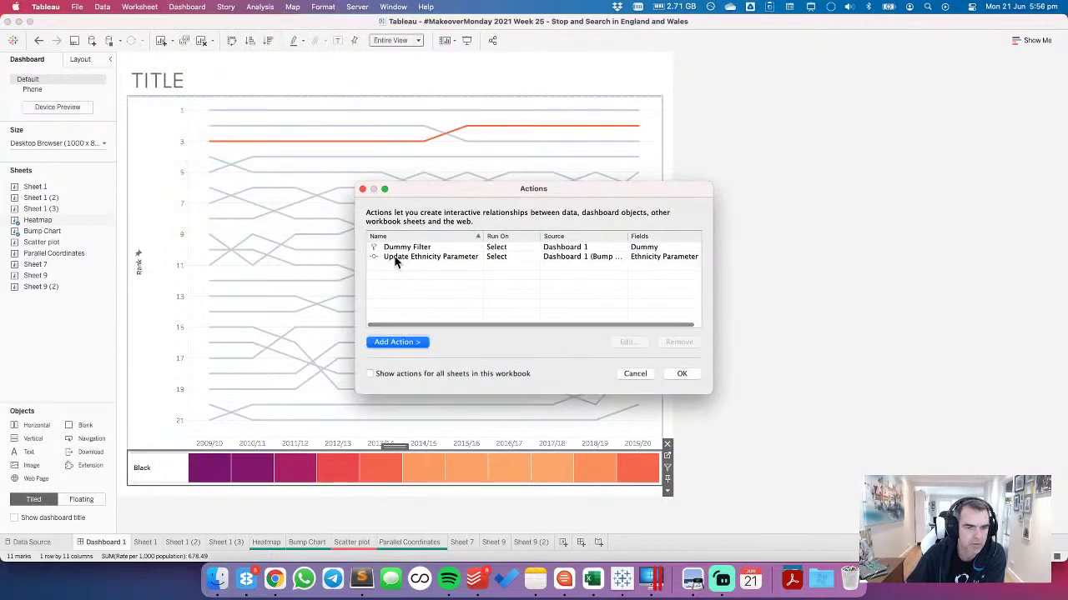
pyautogui.doubleClick(416, 258)
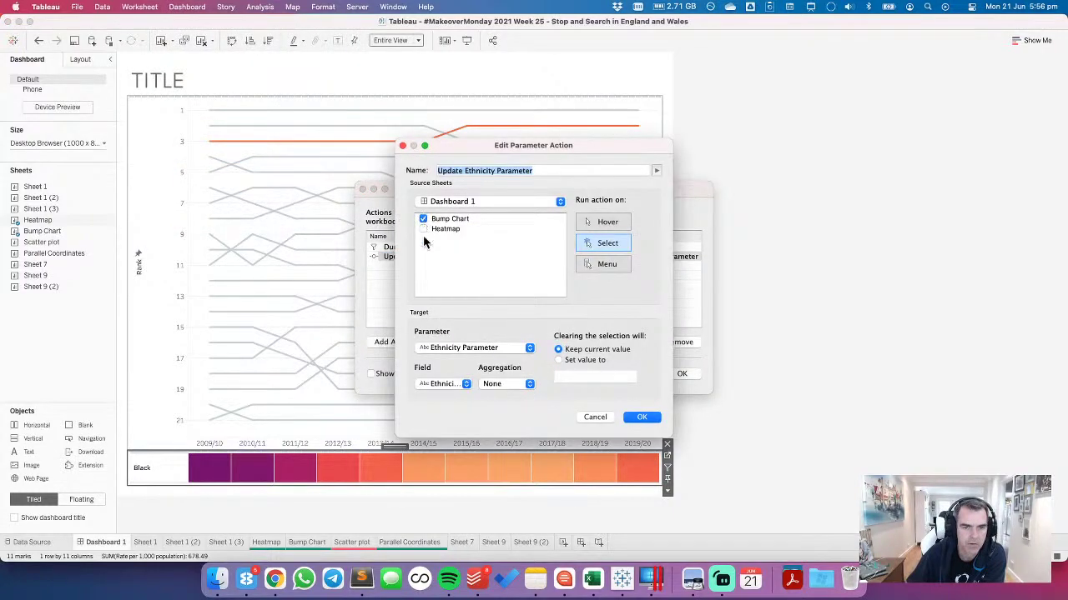
pyautogui.click(593, 418)
pyautogui.click(627, 377)
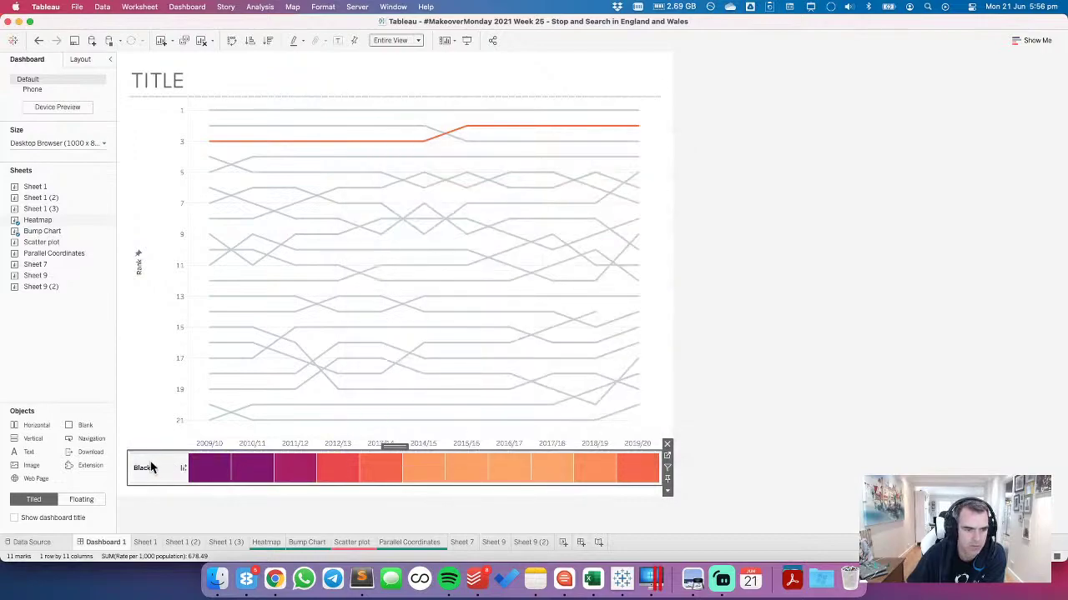
# Step: Remove Heatmap from the source sheets of the Dummy Filter action so that only Bump Chart triggers it
pyautogui.click(187, 7)
pyautogui.click(198, 156)
pyautogui.doubleClick(414, 247)
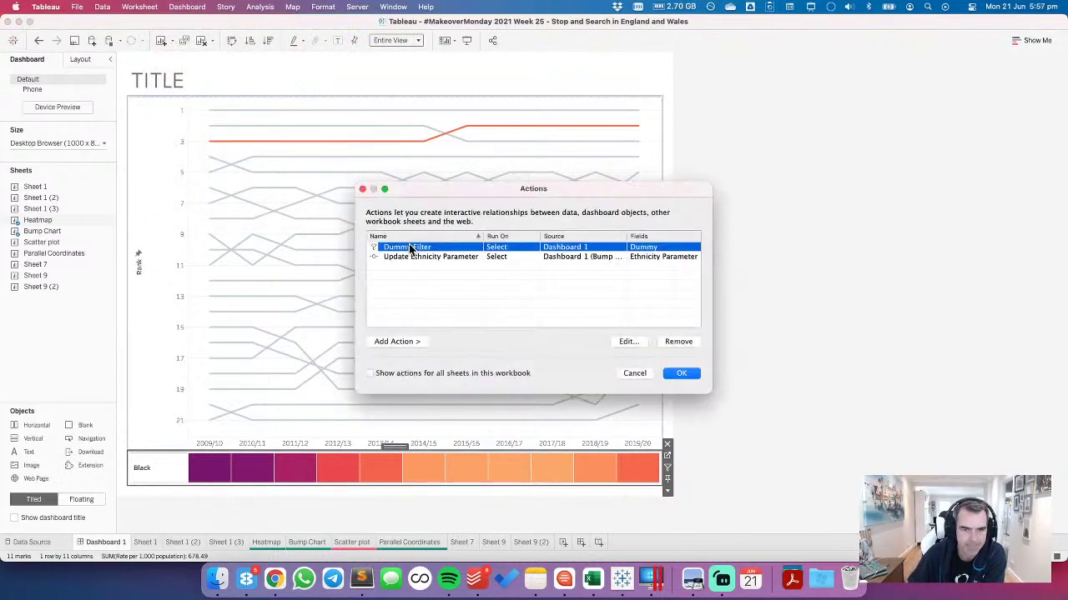
pyautogui.click(418, 178)
pyautogui.click(418, 179)
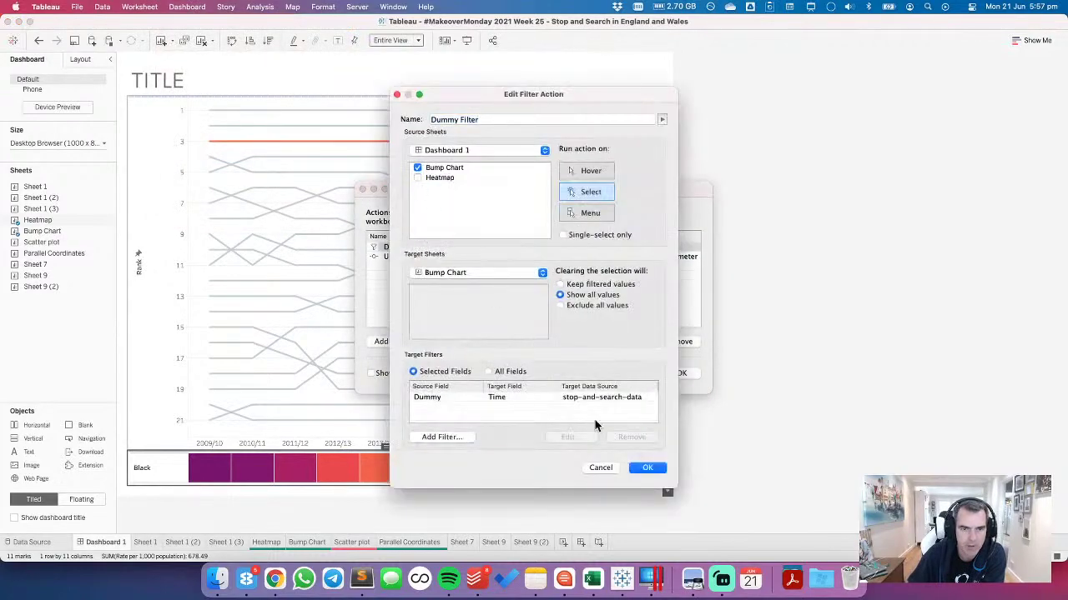
pyautogui.click(648, 469)
pyautogui.click(680, 374)
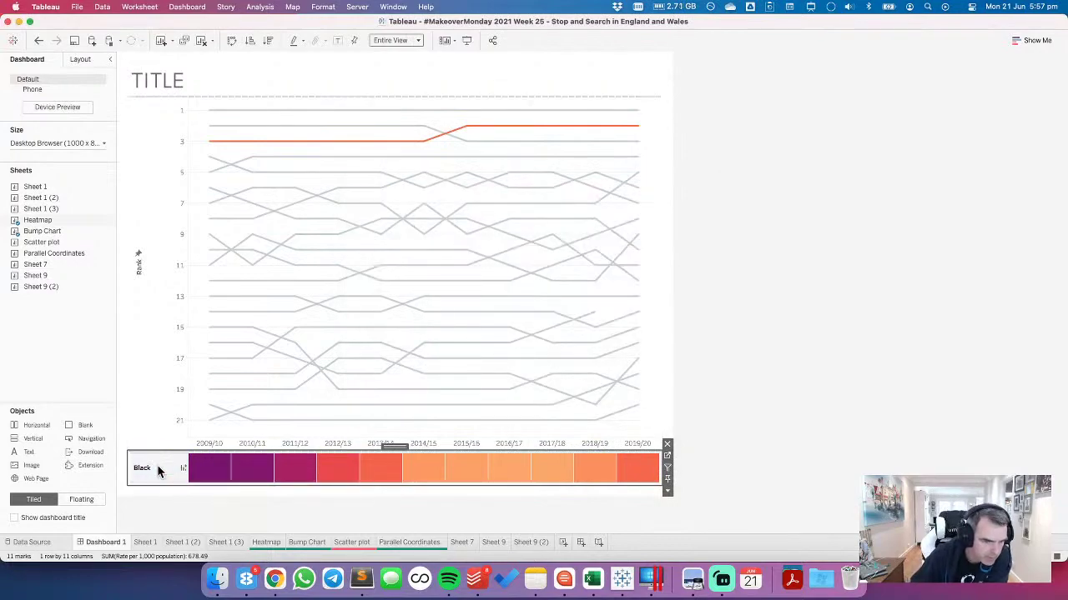
pyautogui.click(185, 428)
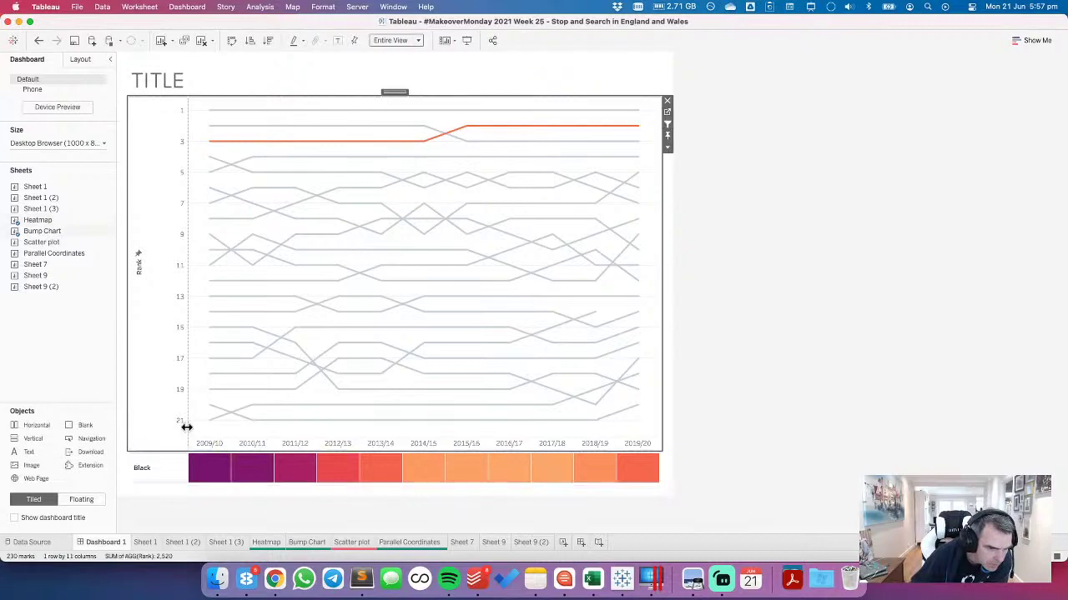
pyautogui.click(302, 521)
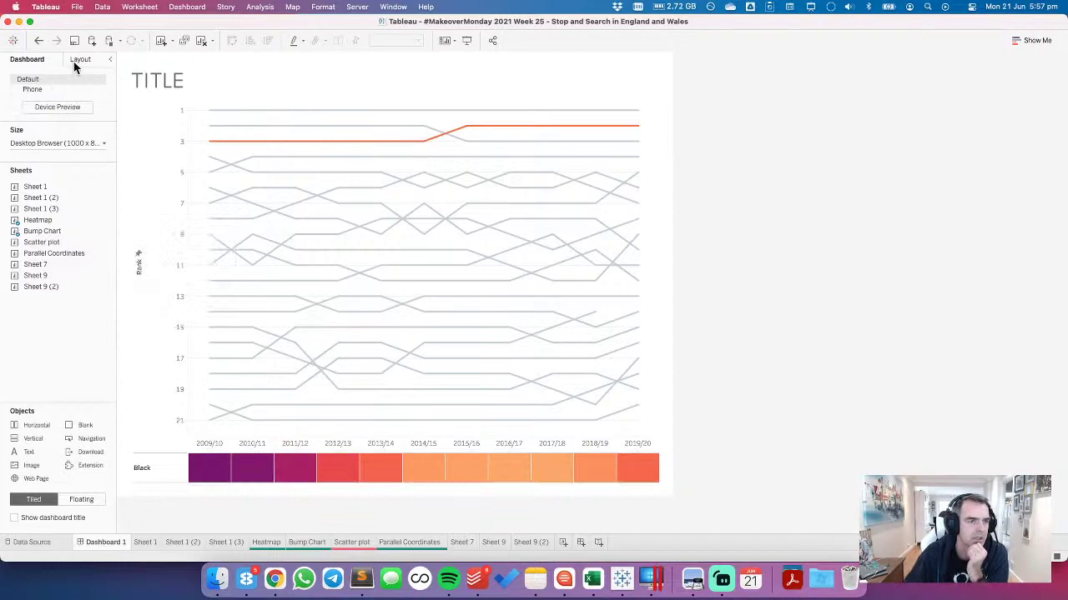
# Step: Try to place a horizontal container between the dashboard title and the Bump Chart
pyautogui.moveTo(37, 423); pyautogui.dragTo(259, 90)
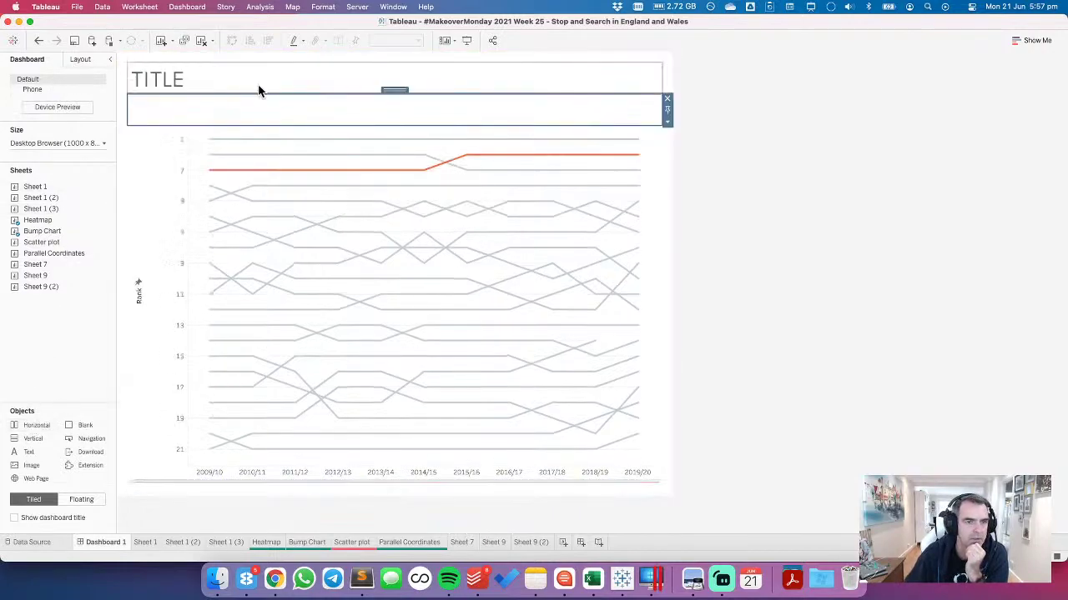
pyautogui.moveTo(395, 57); pyautogui.dragTo(395, 102)
pyautogui.click(146, 465)
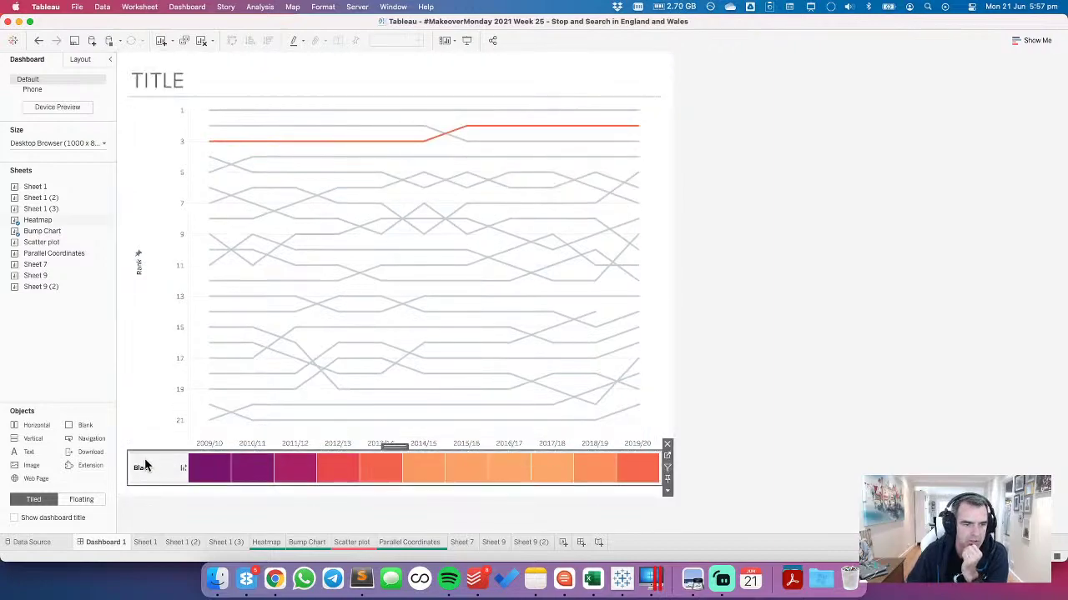
# Step: Try adding the Heatmap's Rate per 1,000 population filter to the dashboard, and undo it
pyautogui.click(146, 466)
pyautogui.click(666, 491)
pyautogui.moveTo(736, 408)
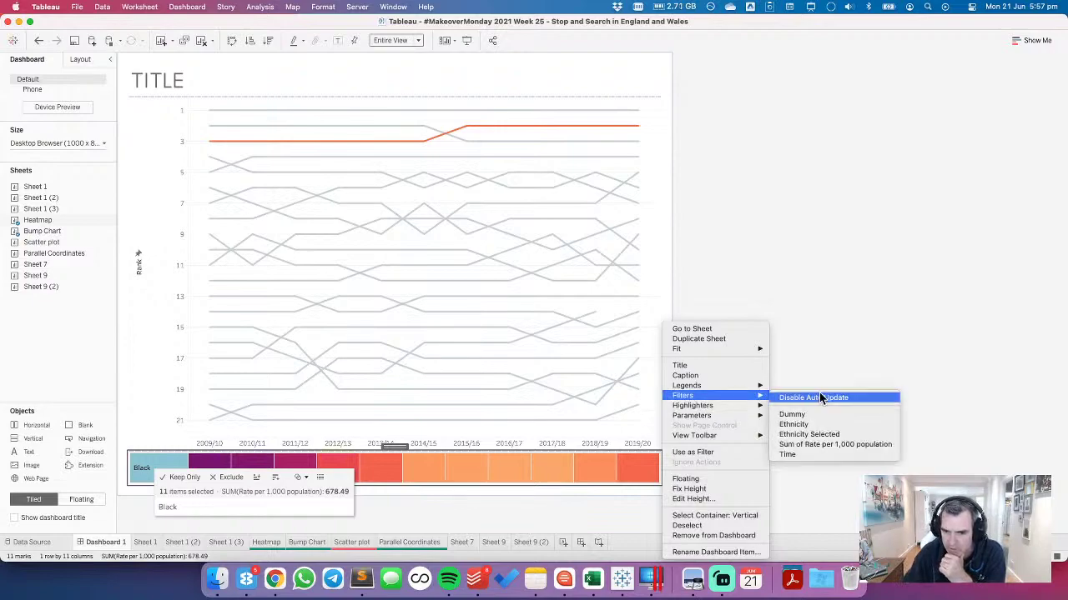
pyautogui.click(814, 445)
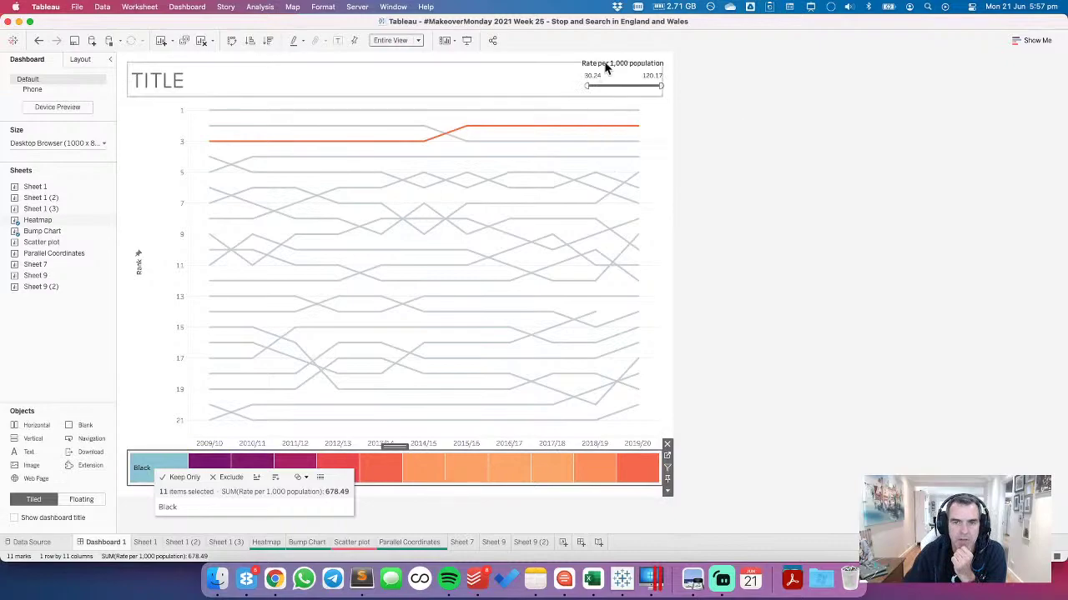
pyautogui.click(38, 40)
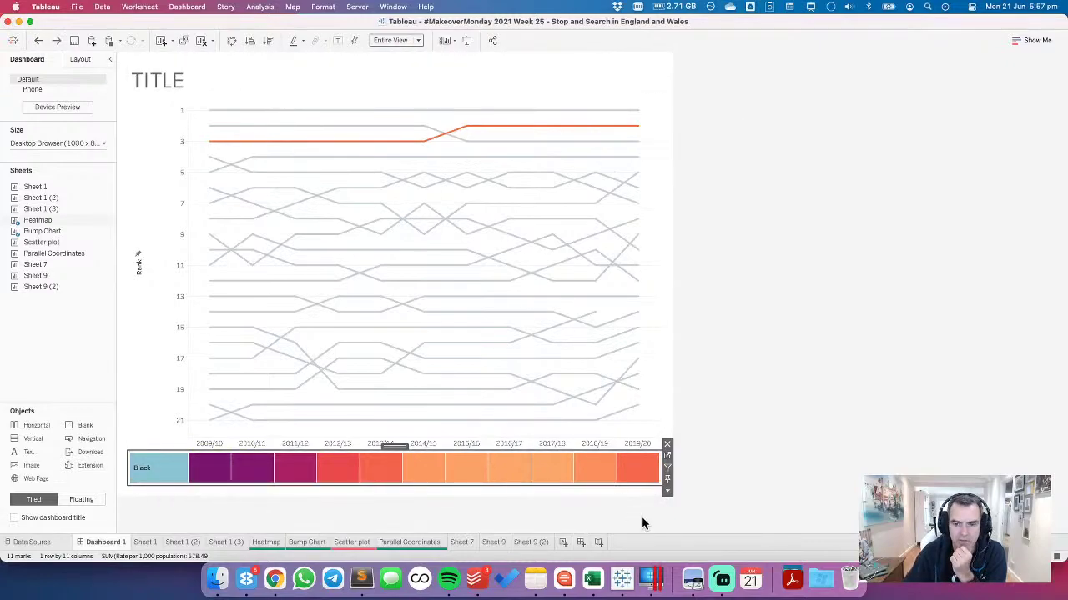
# Step: Show the Heatmap's Rate per 1,000 population colour legend on the dashboard
pyautogui.click(666, 492)
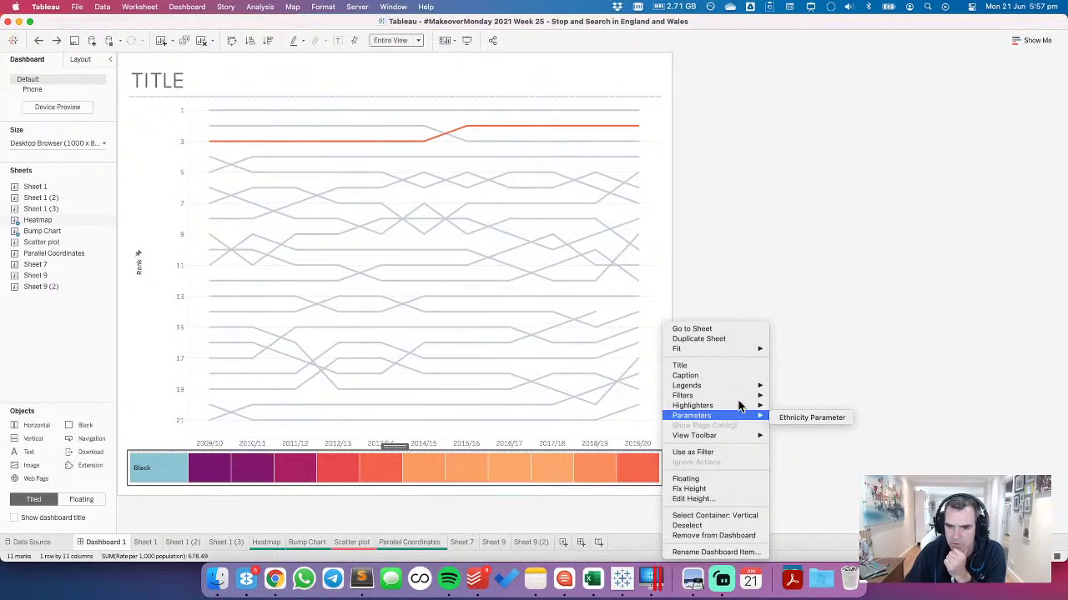
pyautogui.moveTo(738, 399)
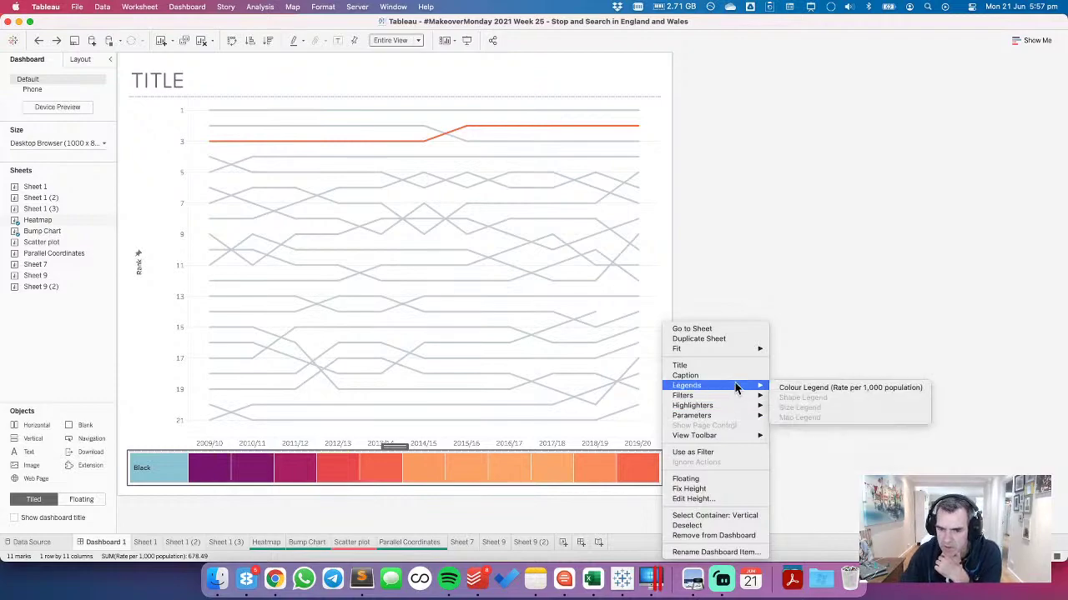
pyautogui.click(812, 387)
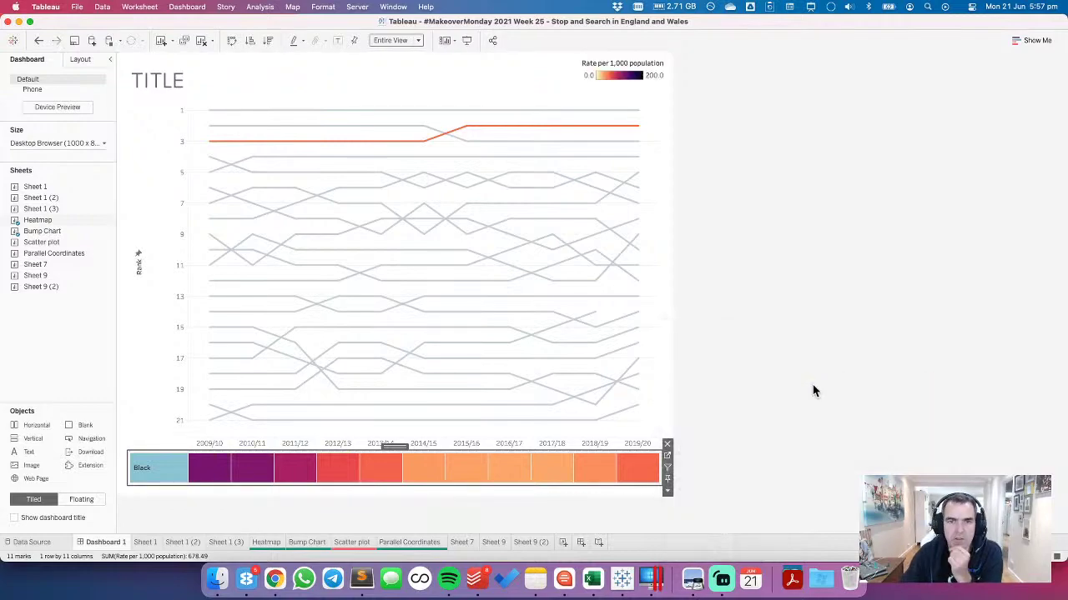
# Step: Select the Rate per 1,000 population legend in the item hierarchy and make it floating
pyautogui.click(627, 83)
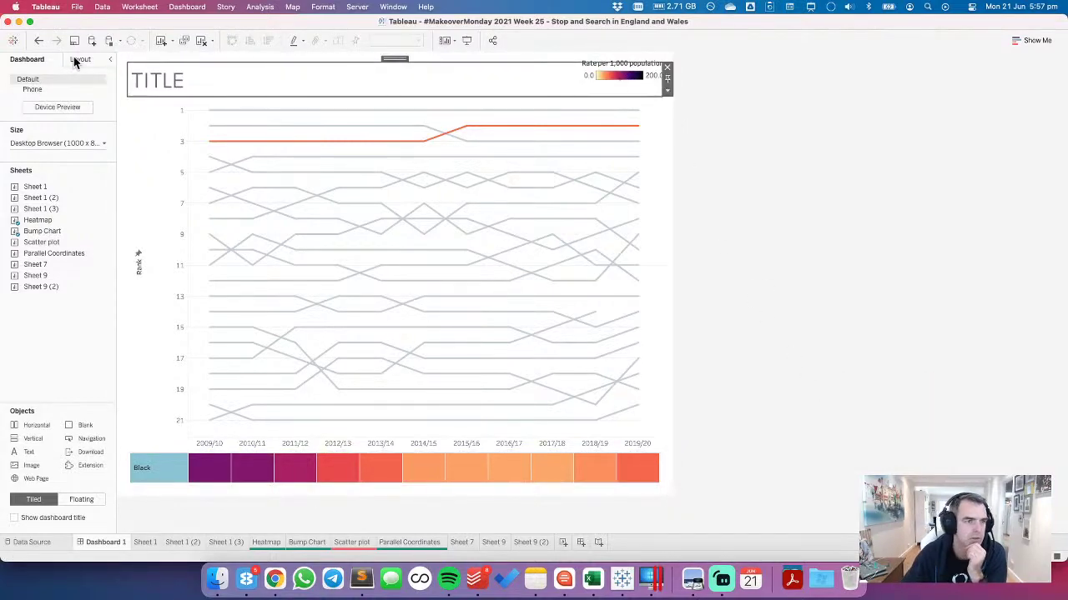
pyautogui.click(79, 59)
pyautogui.click(15, 449)
pyautogui.click(26, 462)
pyautogui.click(37, 489)
pyautogui.click(83, 503)
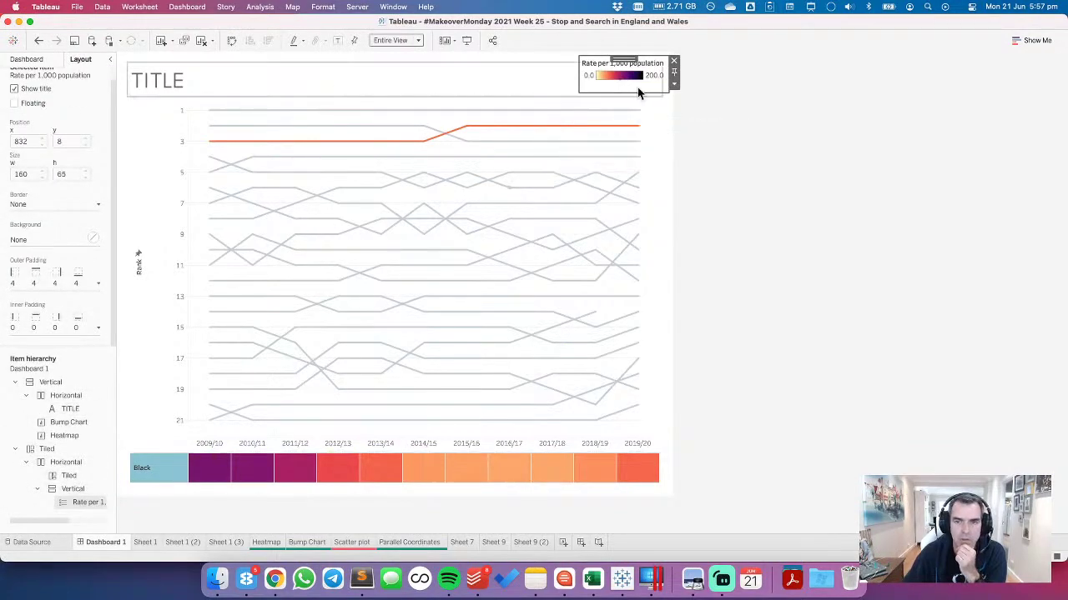
pyautogui.click(677, 87)
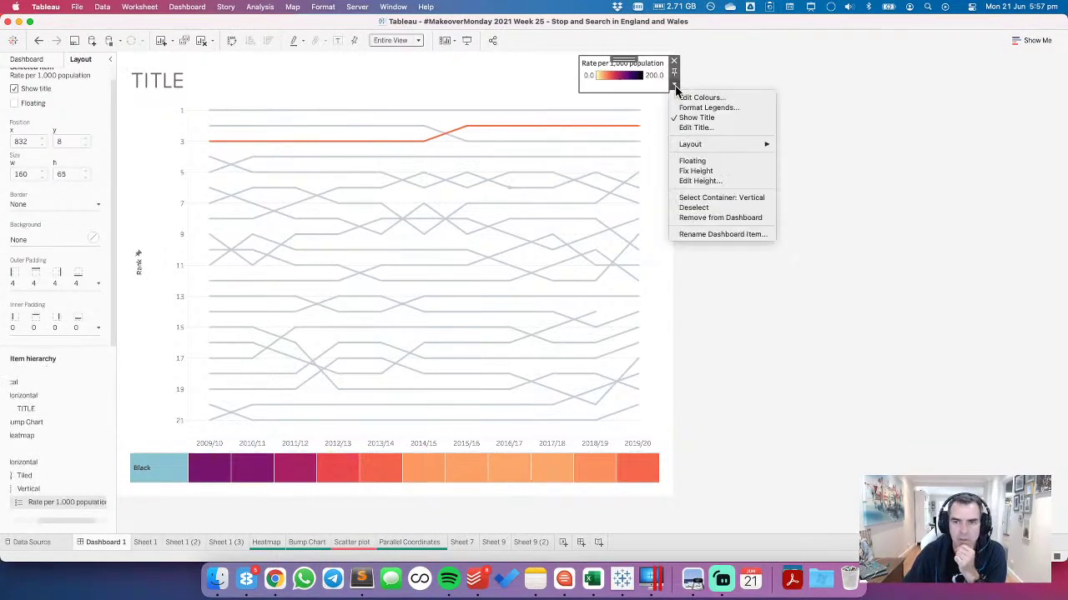
pyautogui.click(692, 161)
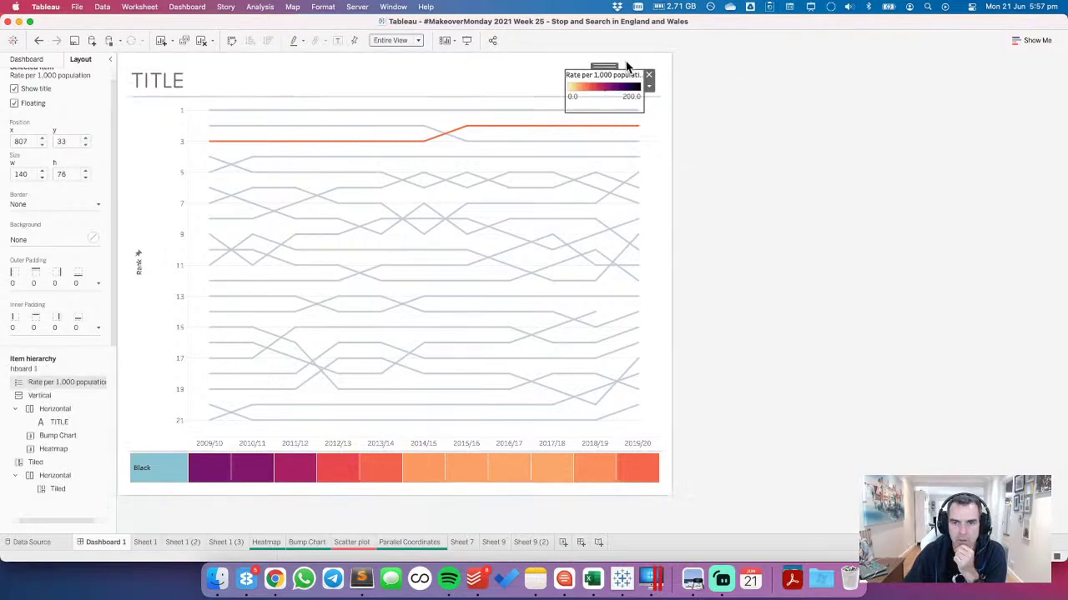
# Step: Place the colour legend beside the title inside its horizontal container and narrow it to about 154 px wide
pyautogui.moveTo(605, 65); pyautogui.dragTo(409, 111)
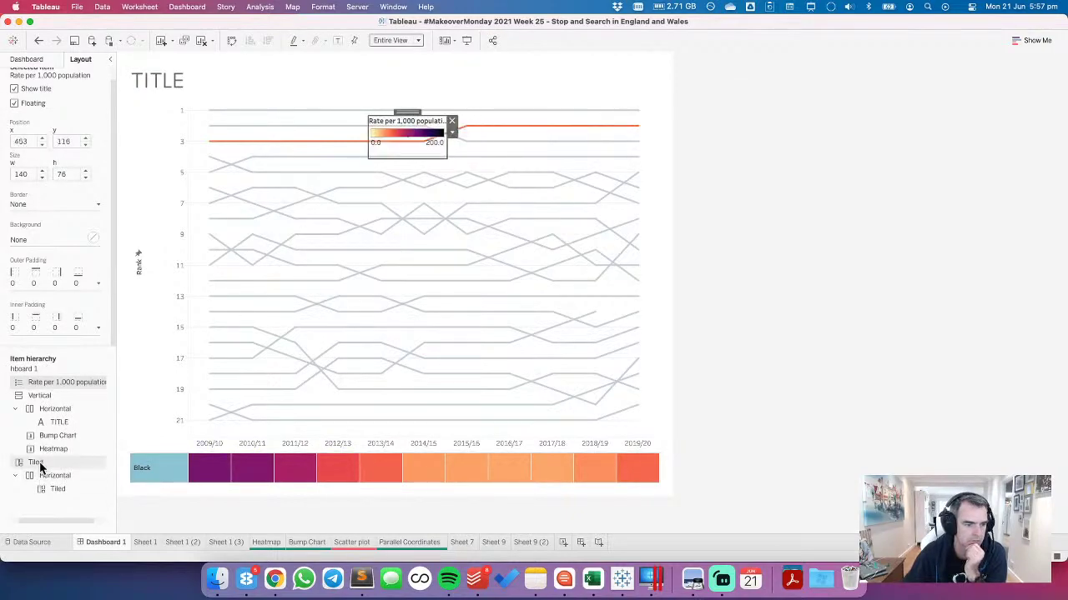
pyautogui.moveTo(411, 112); pyautogui.dragTo(597, 85)
pyautogui.moveTo(369, 86); pyautogui.dragTo(572, 86)
pyautogui.moveTo(576, 86); pyautogui.dragTo(574, 89)
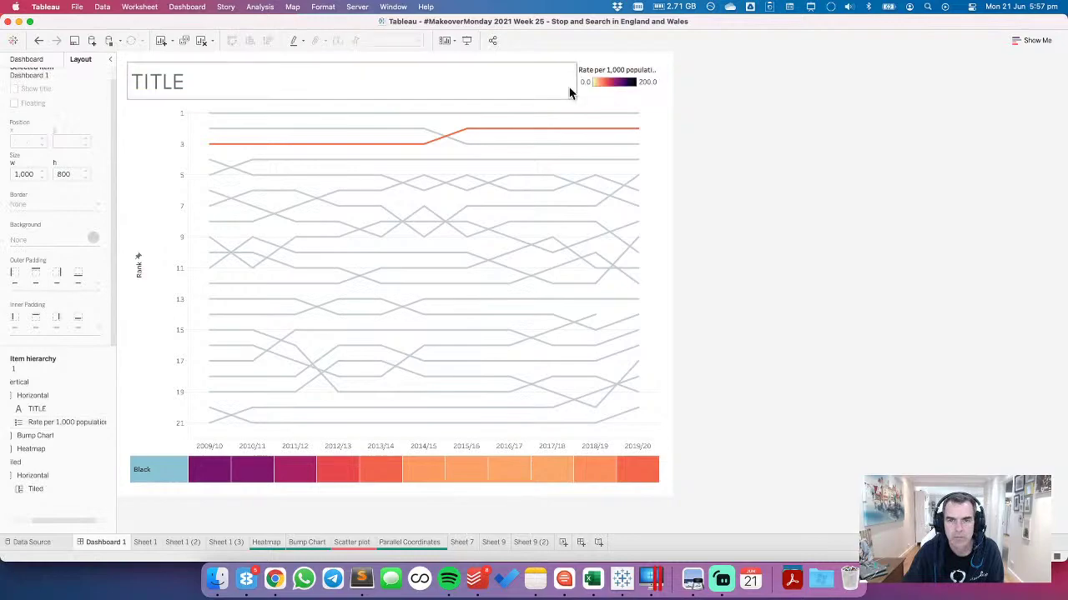
# Step: Change the legend title to "RATE per 1,000" and centre it
pyautogui.doubleClick(598, 75)
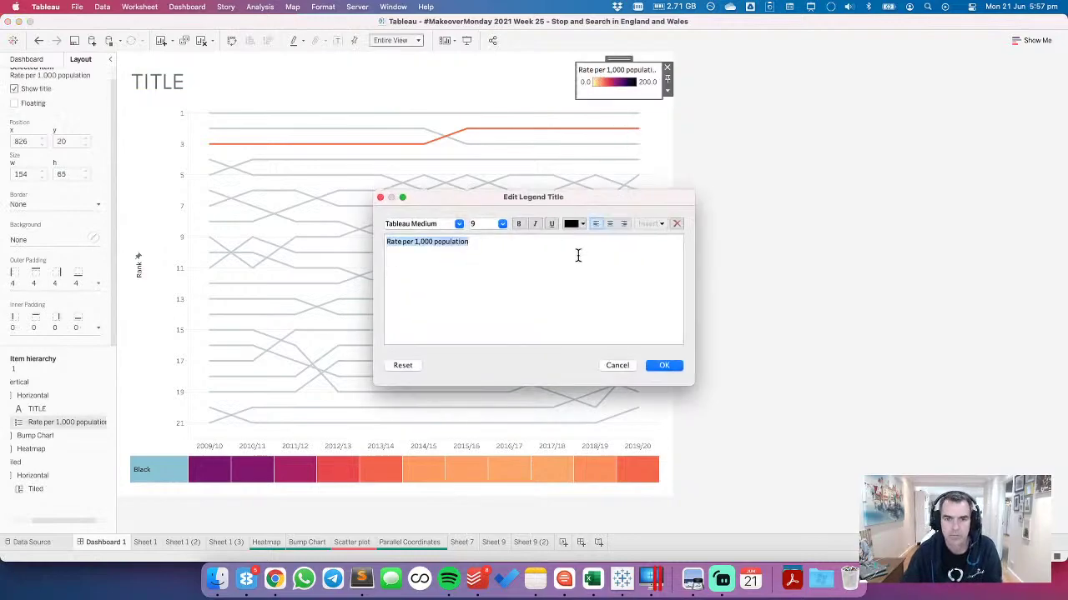
pyautogui.click(610, 223)
pyautogui.press('BackSpace')
pyautogui.write('RATE per ')
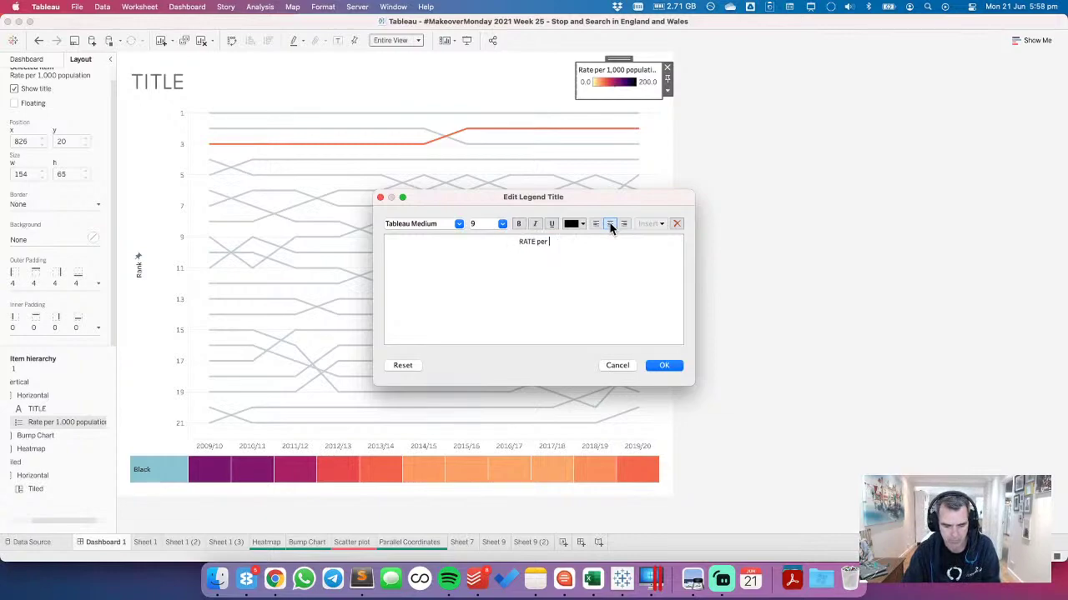
pyautogui.write('1,000')
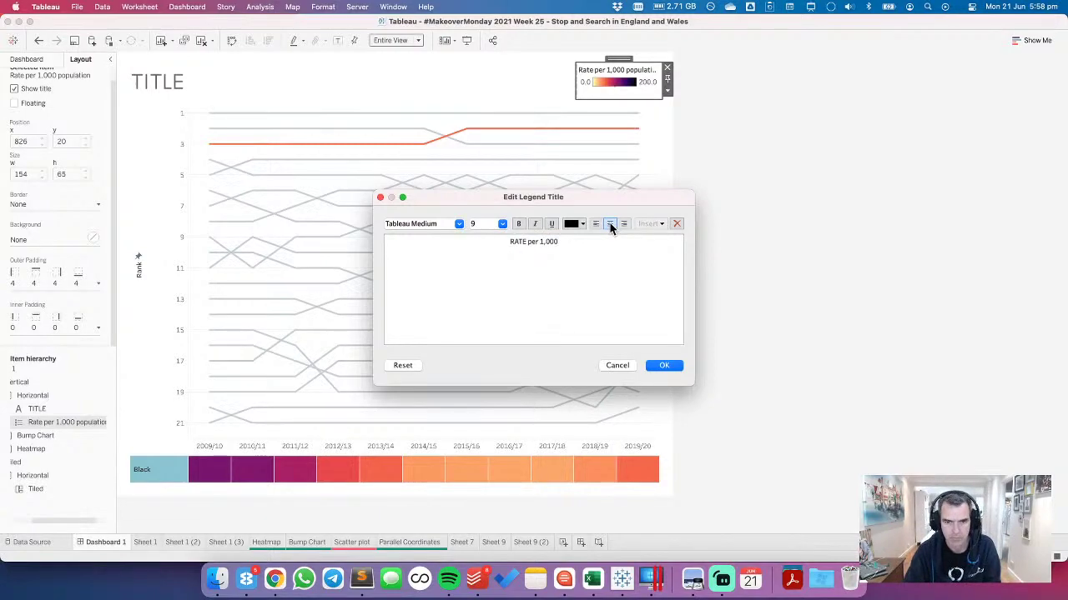
pyautogui.click(666, 366)
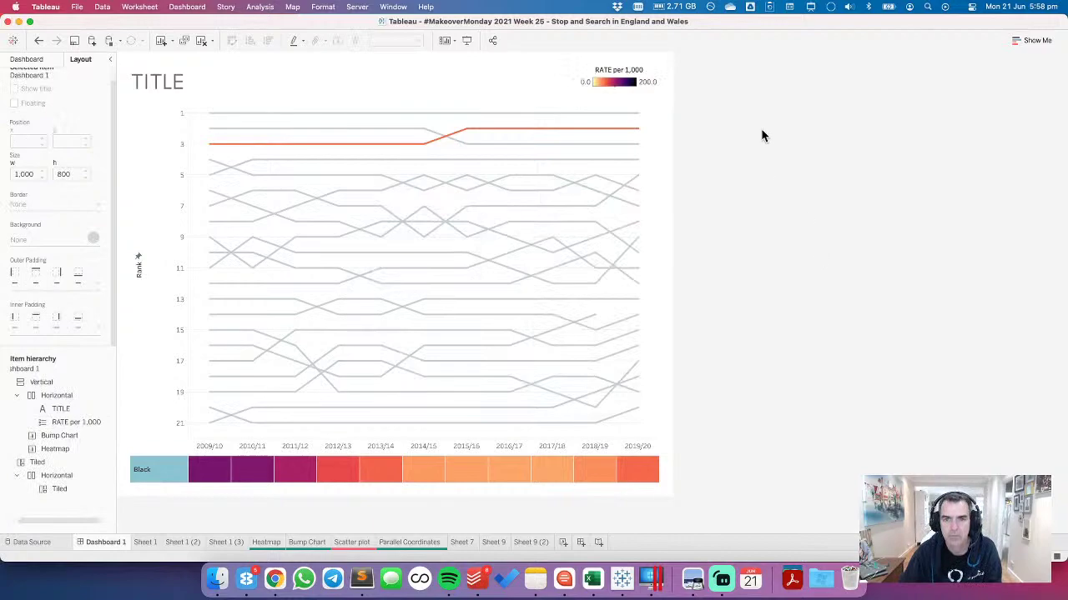
# Step: Set the colour legend's layout to multiple rows
pyautogui.rightClick(643, 89)
pyautogui.moveTo(689, 139)
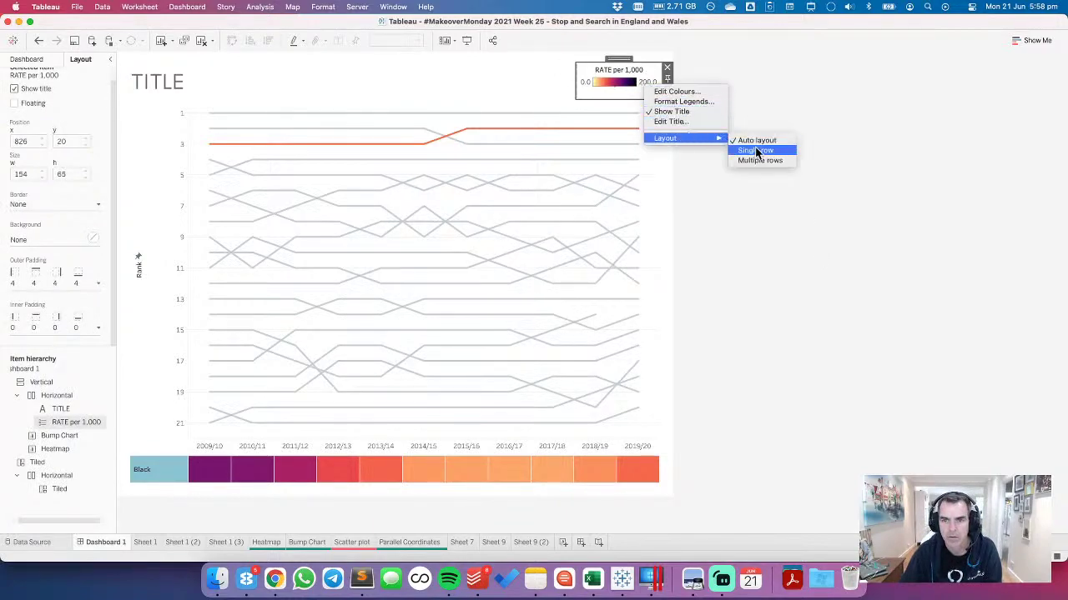
pyautogui.click(756, 158)
pyautogui.click(757, 101)
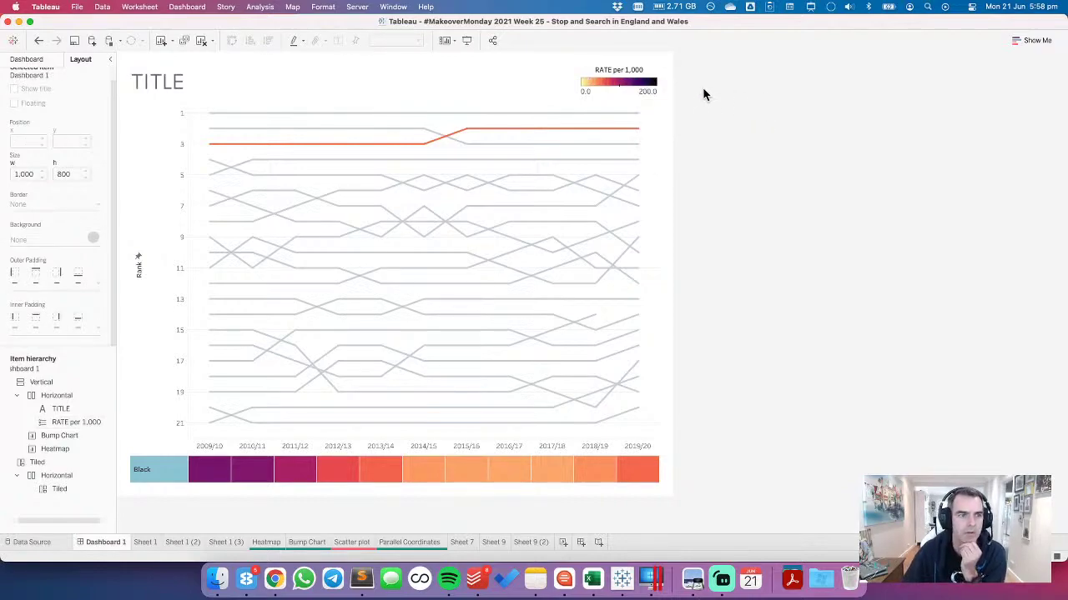
# Step: Clear the Rank axis title of the Bump Chart and save the workbook
pyautogui.click(160, 472)
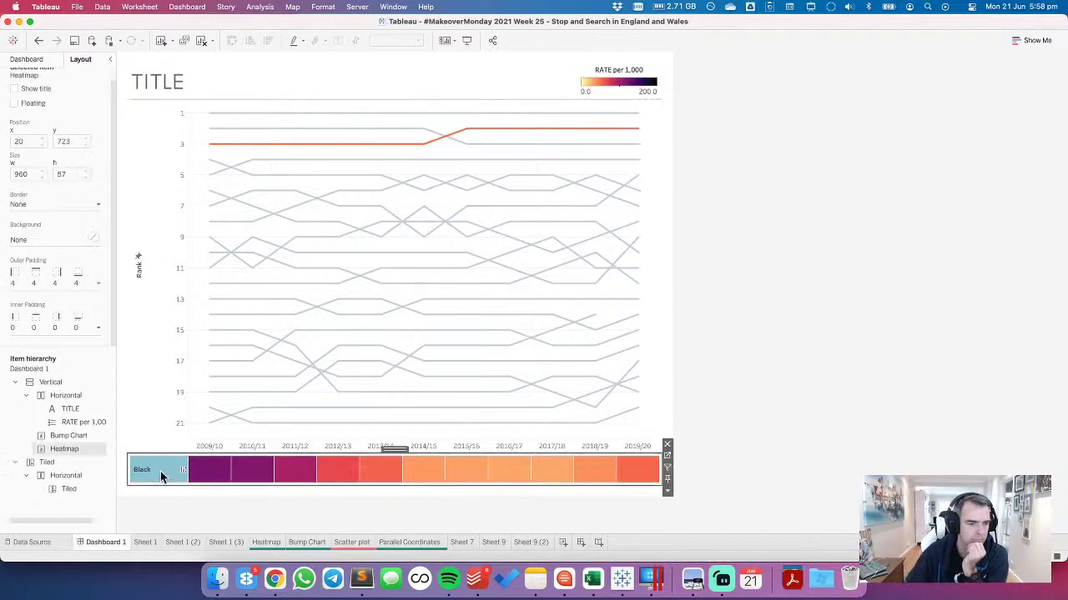
pyautogui.rightClick(142, 284)
pyautogui.click(160, 290)
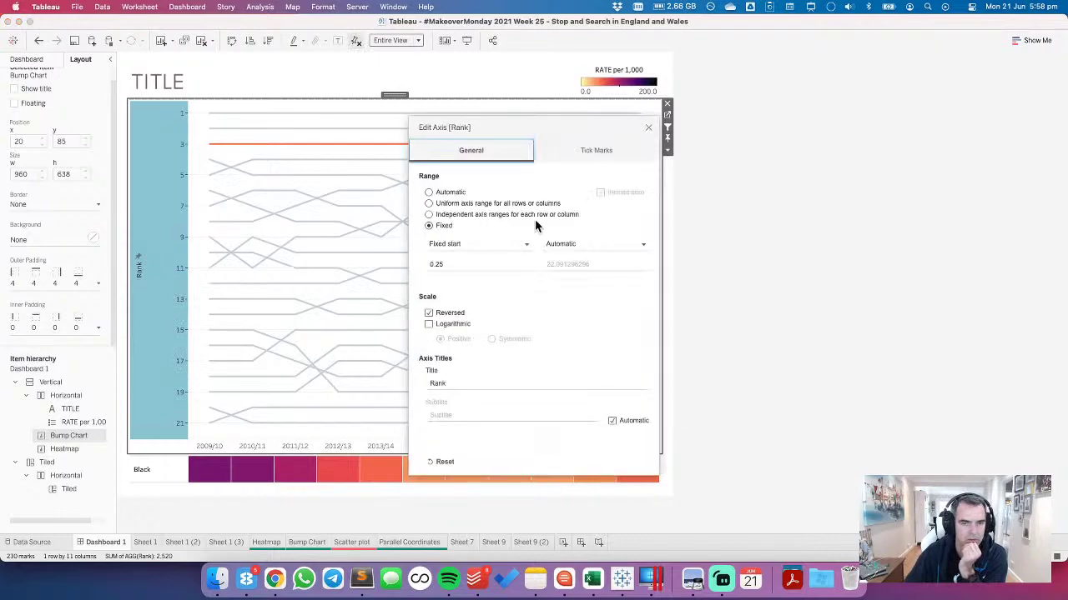
pyautogui.click(438, 380)
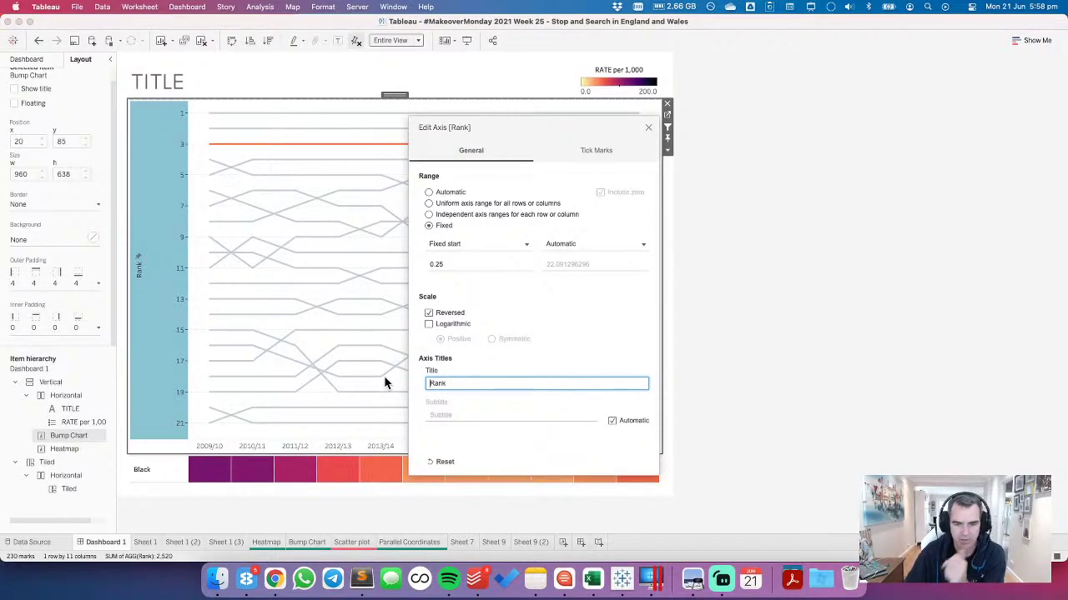
pyautogui.press('super+a')
pyautogui.press('BackSpace')
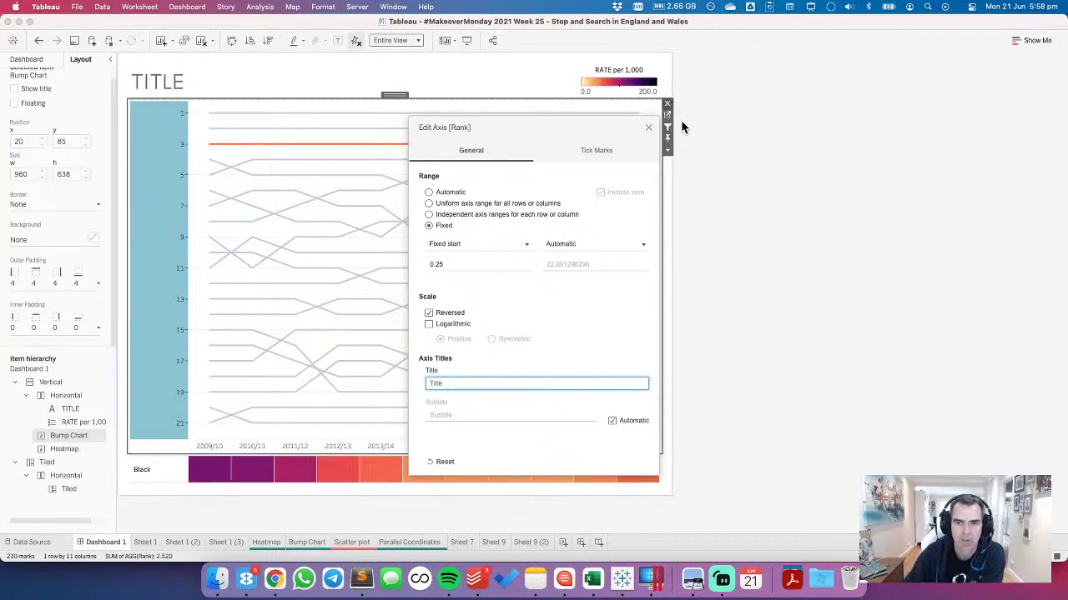
pyautogui.click(649, 126)
pyautogui.click(753, 148)
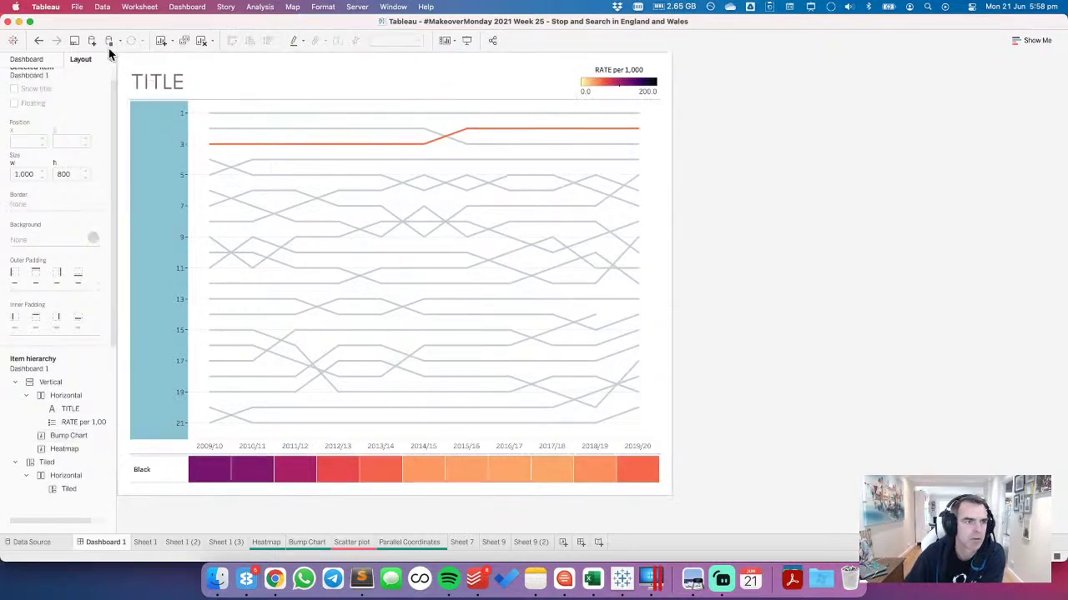
pyautogui.click(73, 42)
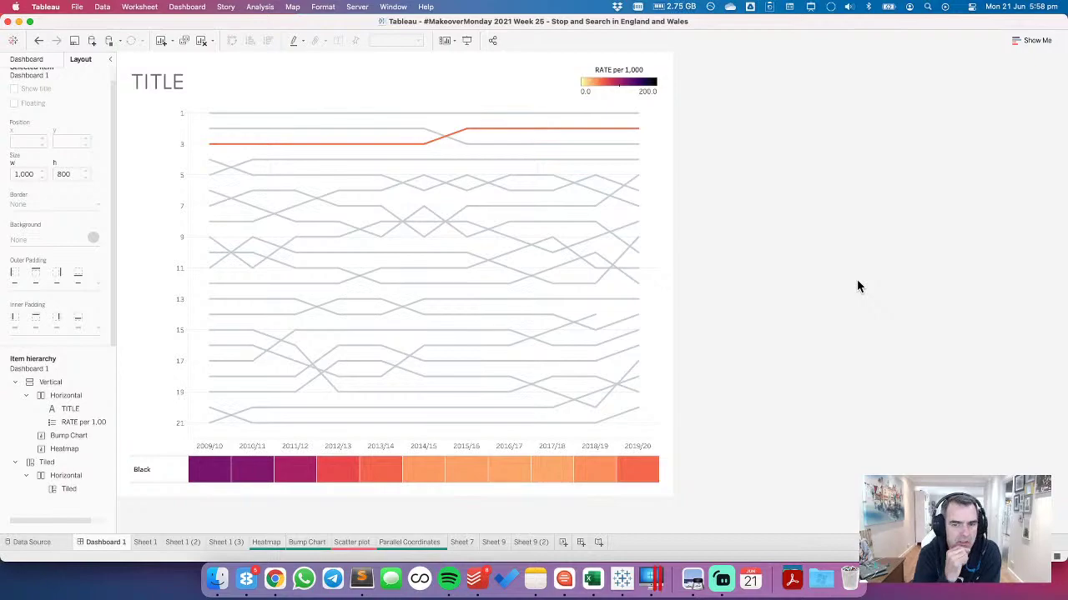
# Step: Open the Bump Chart worksheet from the dashboard
pyautogui.click(650, 187)
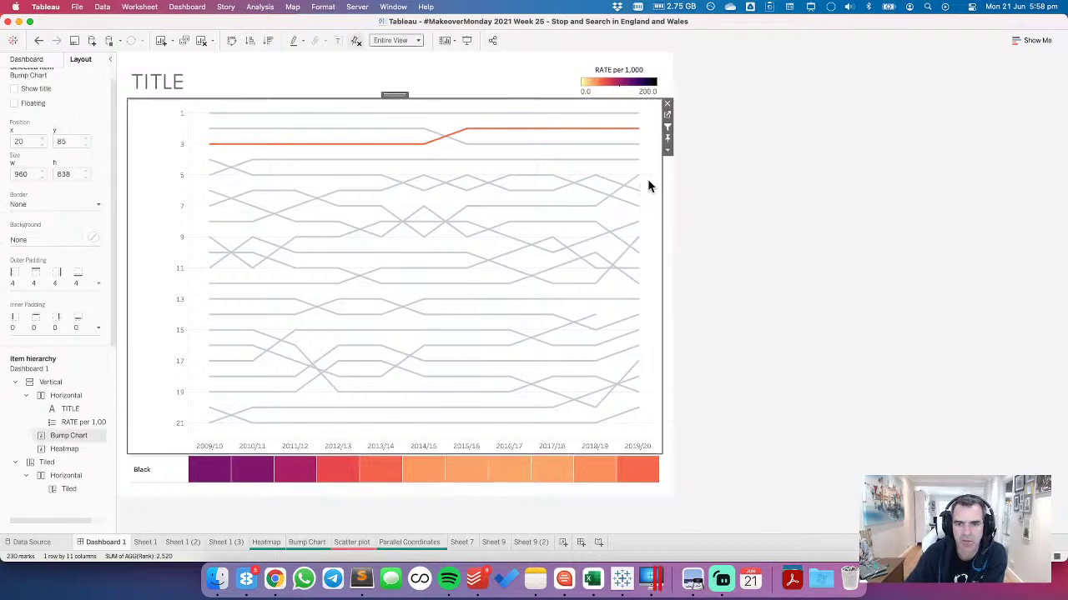
pyautogui.click(666, 115)
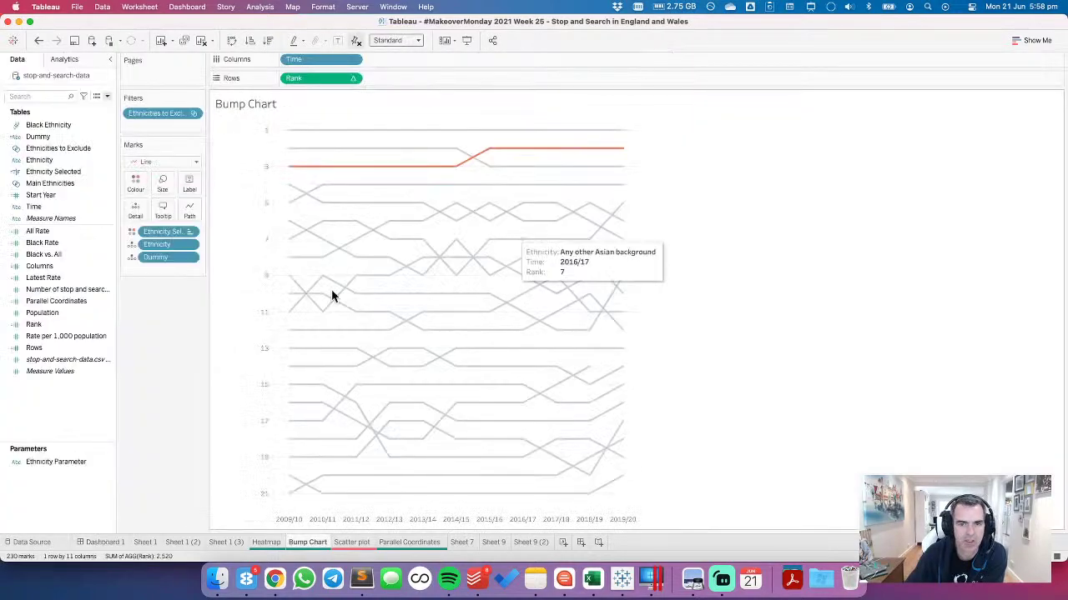
# Step: Try labelling the Bump Chart lines with Ethnicity at the line starts only, and undo the labelling
pyautogui.click(132, 245)
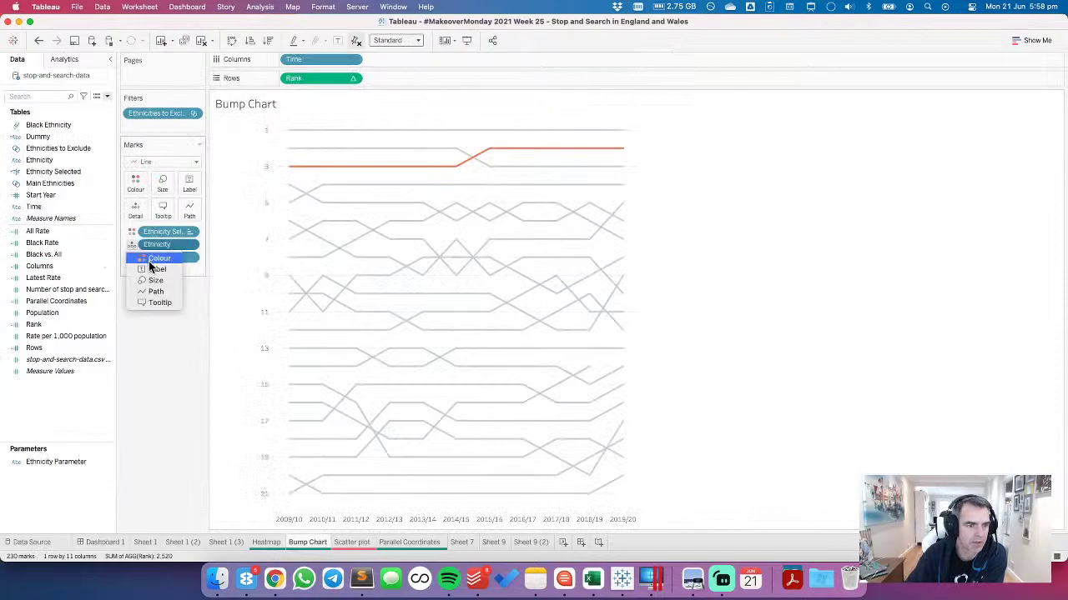
pyautogui.click(153, 268)
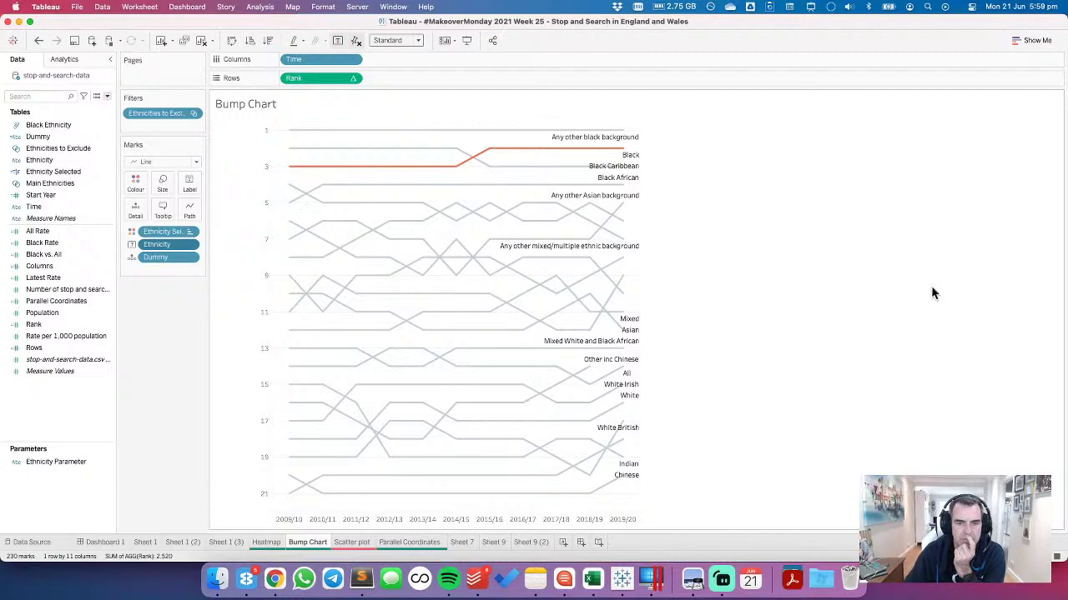
pyautogui.click(189, 186)
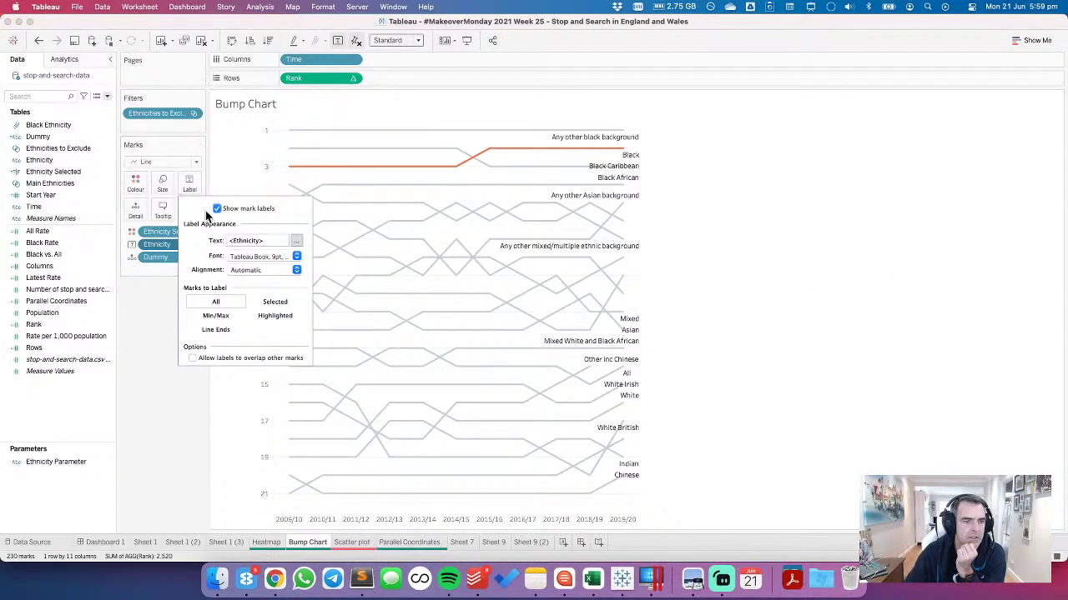
pyautogui.click(216, 329)
pyautogui.click(193, 380)
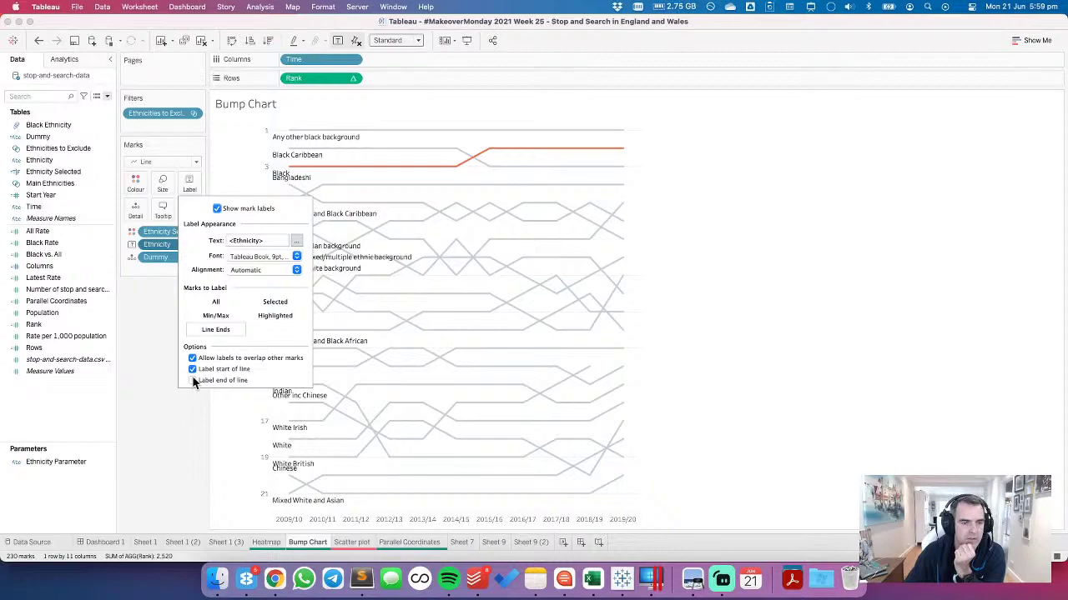
pyautogui.click(39, 41)
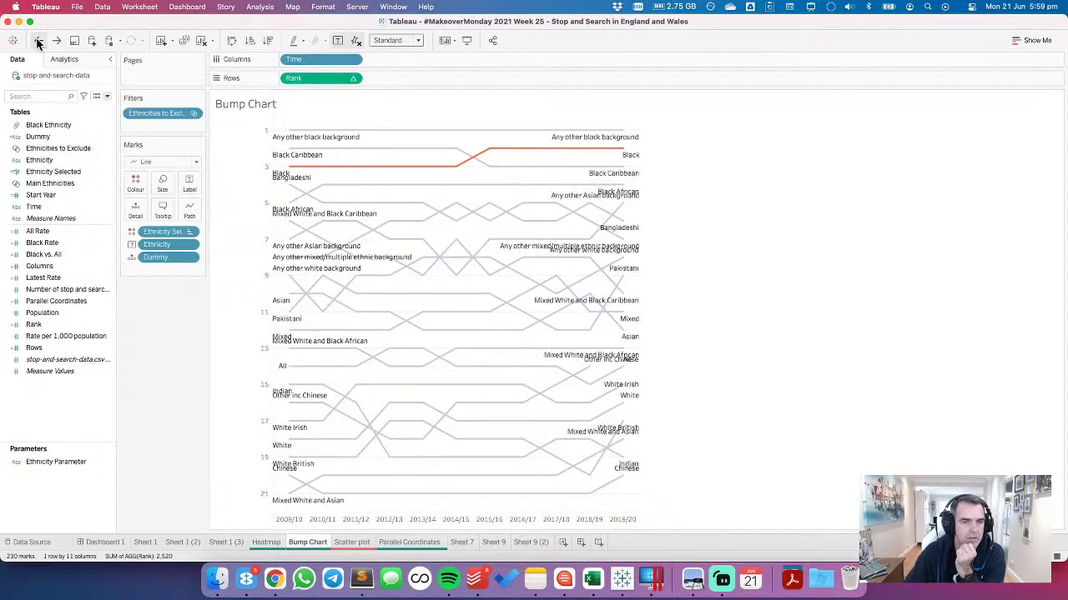
pyautogui.click(39, 41)
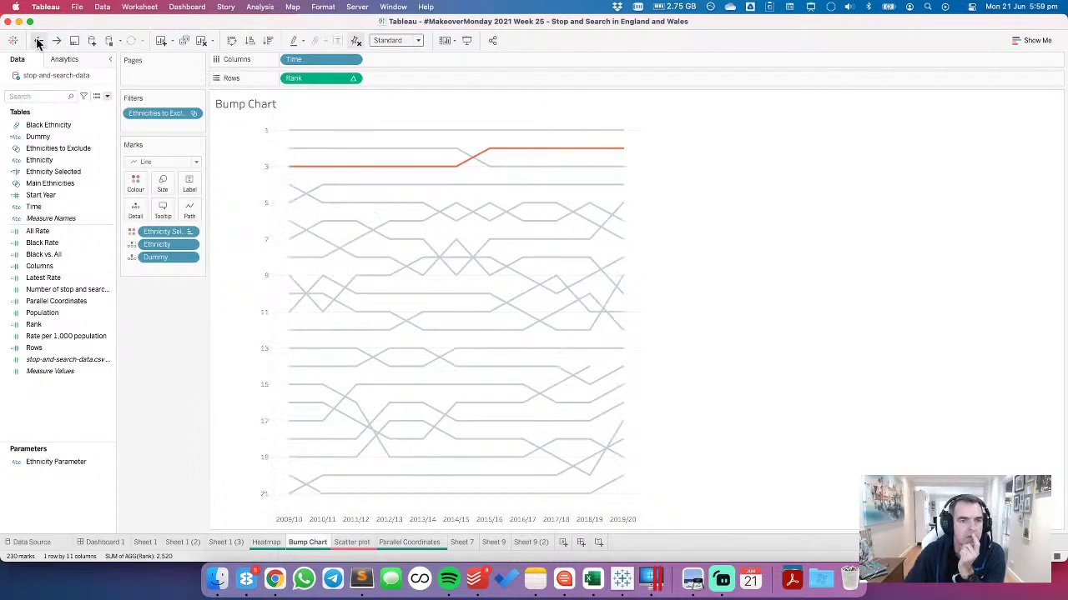
# Step: Add the calculation IF ATTR([Time])="2009/10" THEN [Rank] END to the rows, after Rank
pyautogui.doubleClick(404, 79)
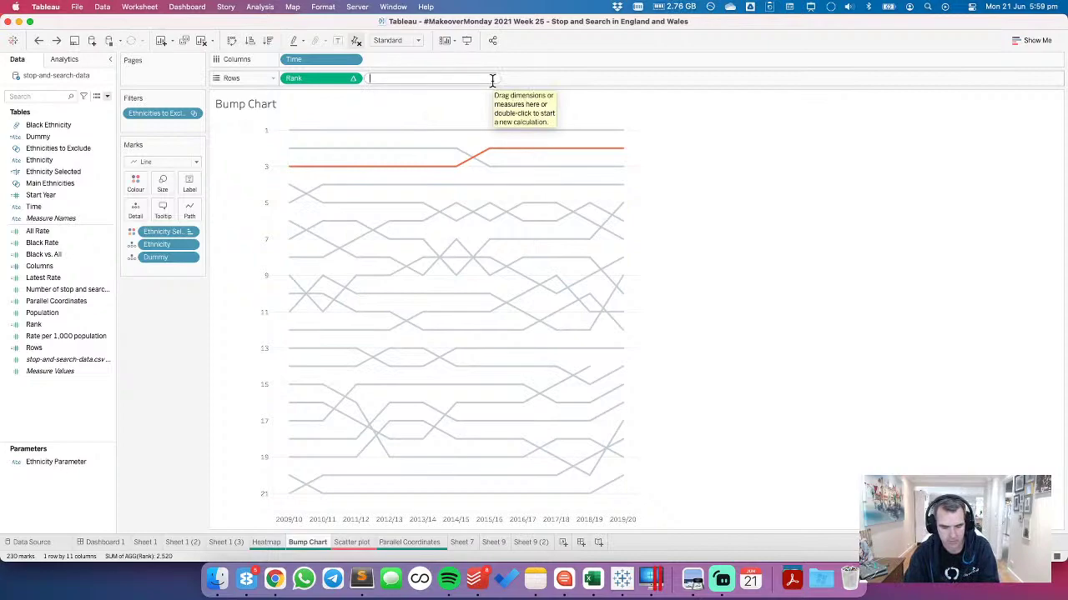
pyautogui.write('IF')
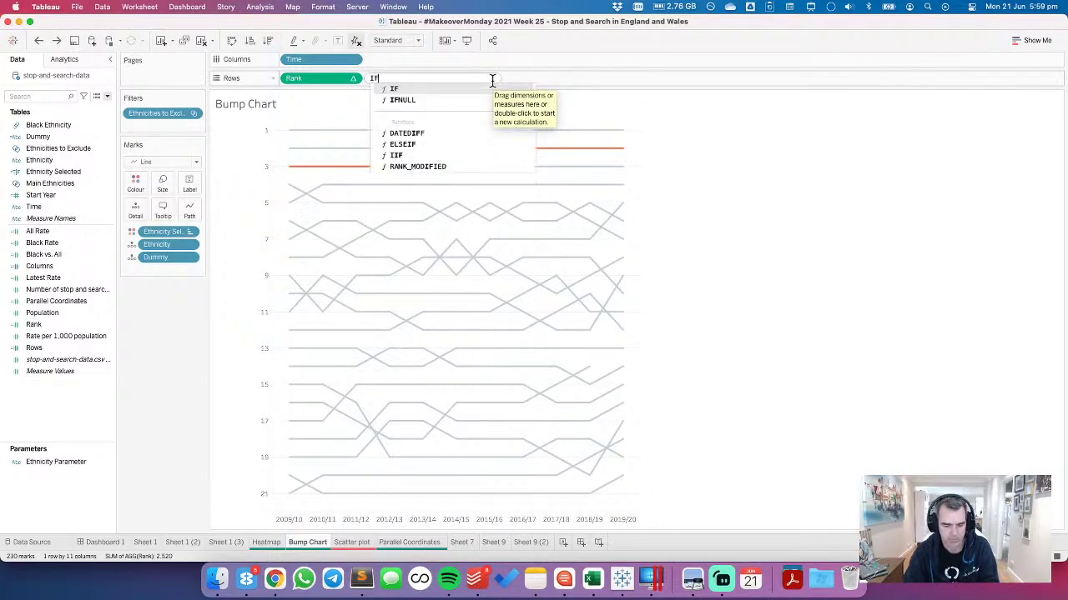
pyautogui.write(' ATTY')
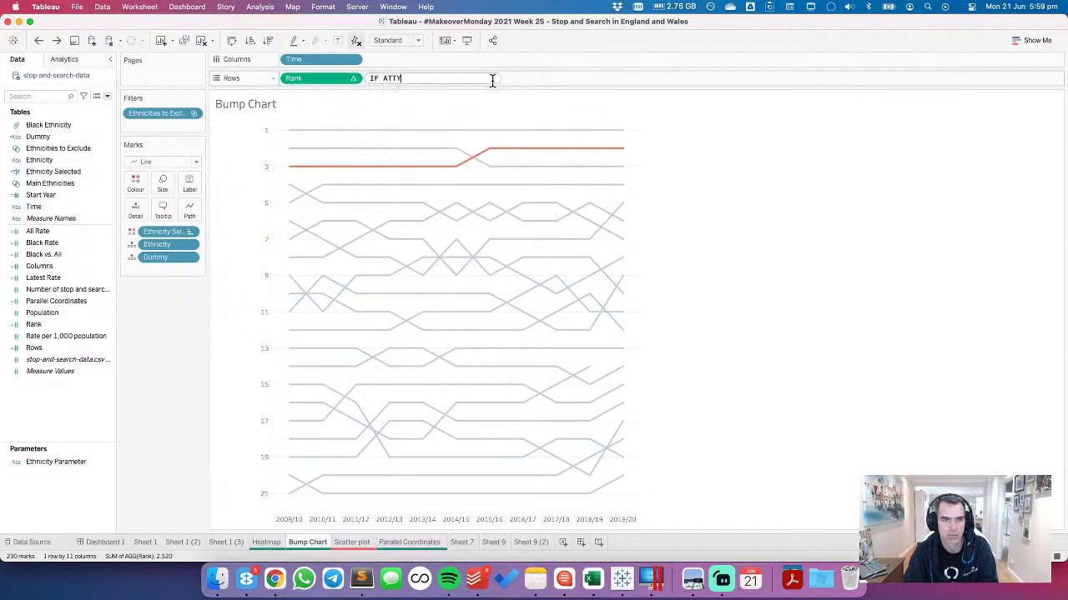
pyautogui.write('R')
pyautogui.press('BackSpace')
pyautogui.press('BackSpace')
pyautogui.write('R([Time])')
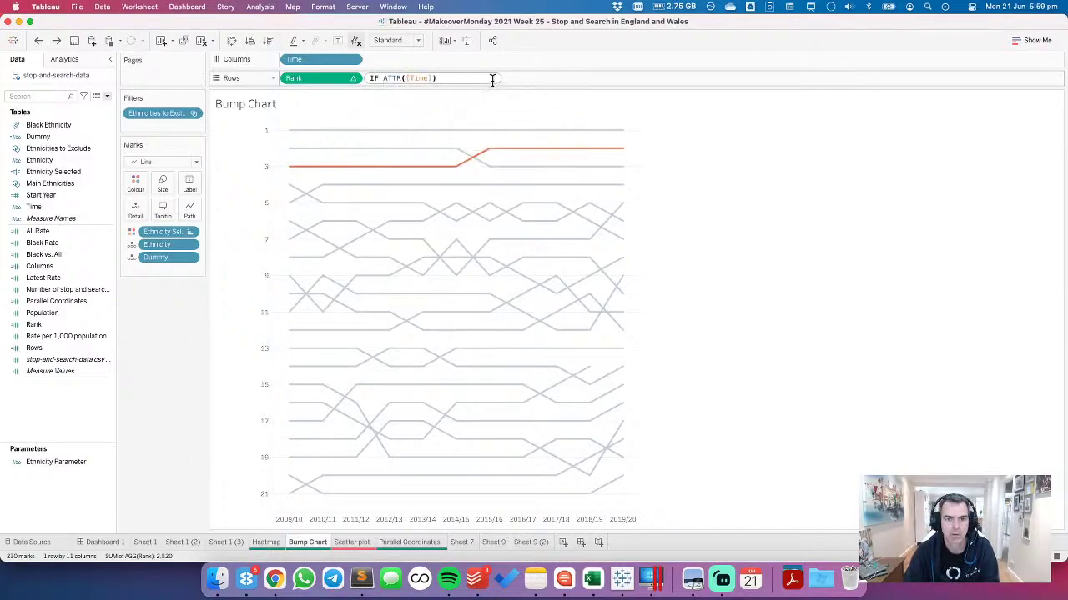
pyautogui.write('=2009/')
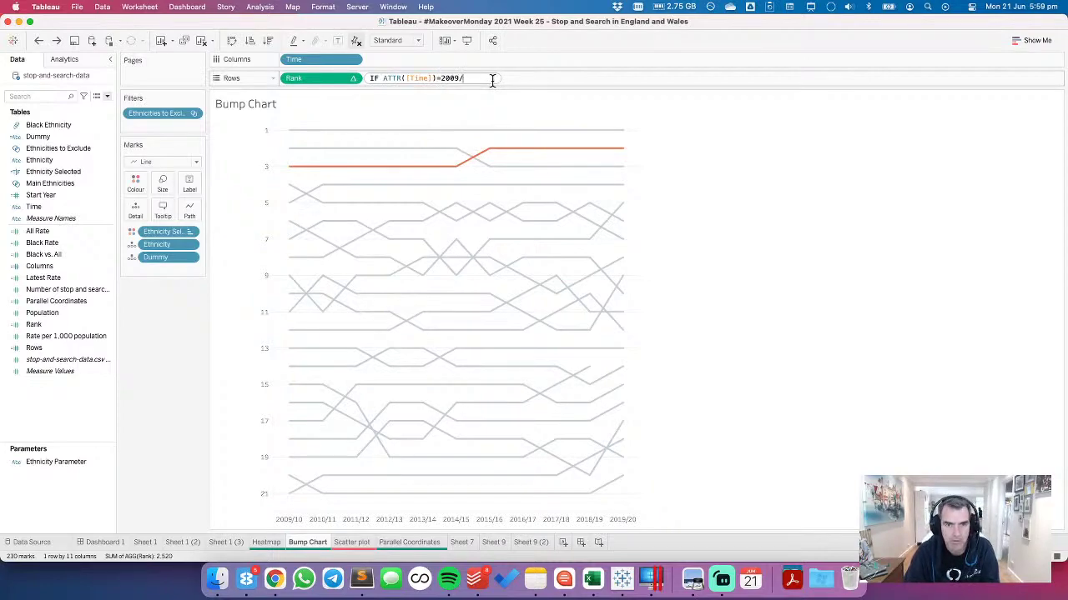
pyautogui.press('BackSpace')
pyautogui.press('BackSpace')
pyautogui.press('BackSpace')
pyautogui.press('BackSpace')
pyautogui.press('BackSpace')
pyautogui.write('"2009/10')
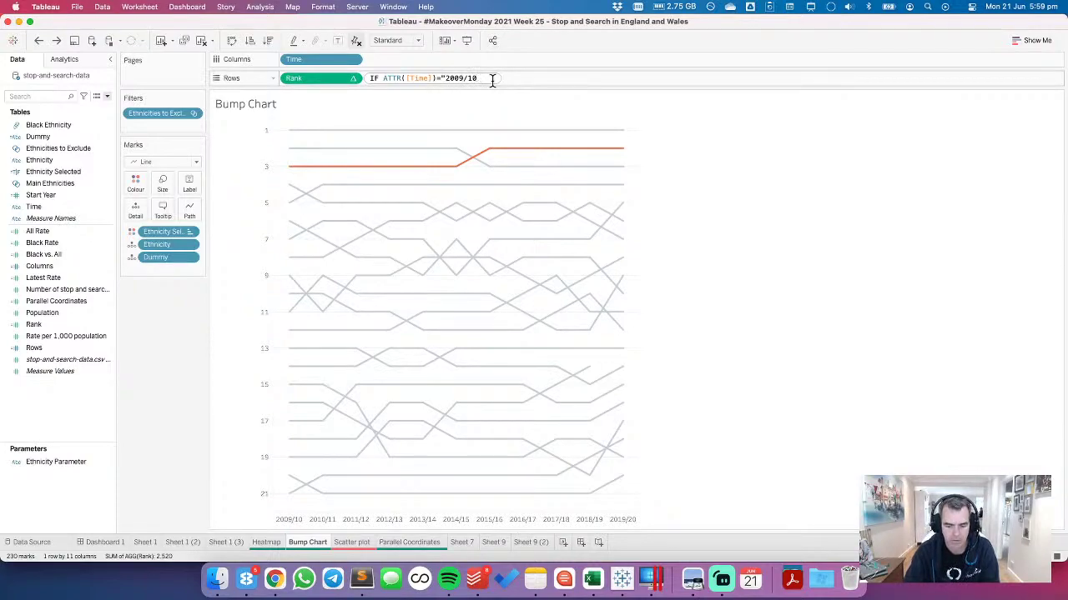
pyautogui.write('" THEN ')
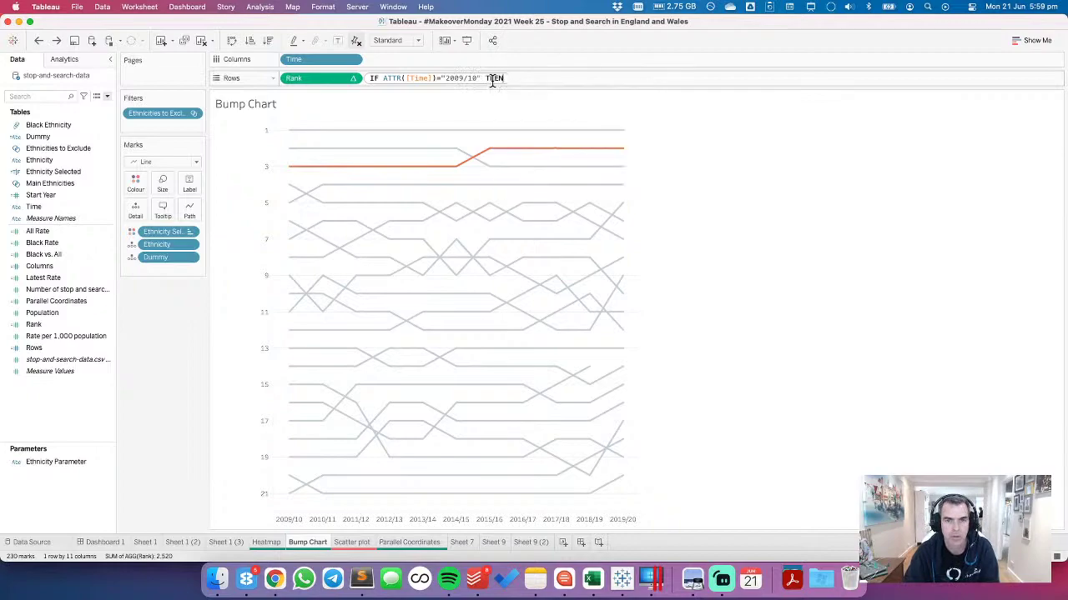
pyautogui.write('rank')
pyautogui.press('Down')
pyautogui.press('Return')
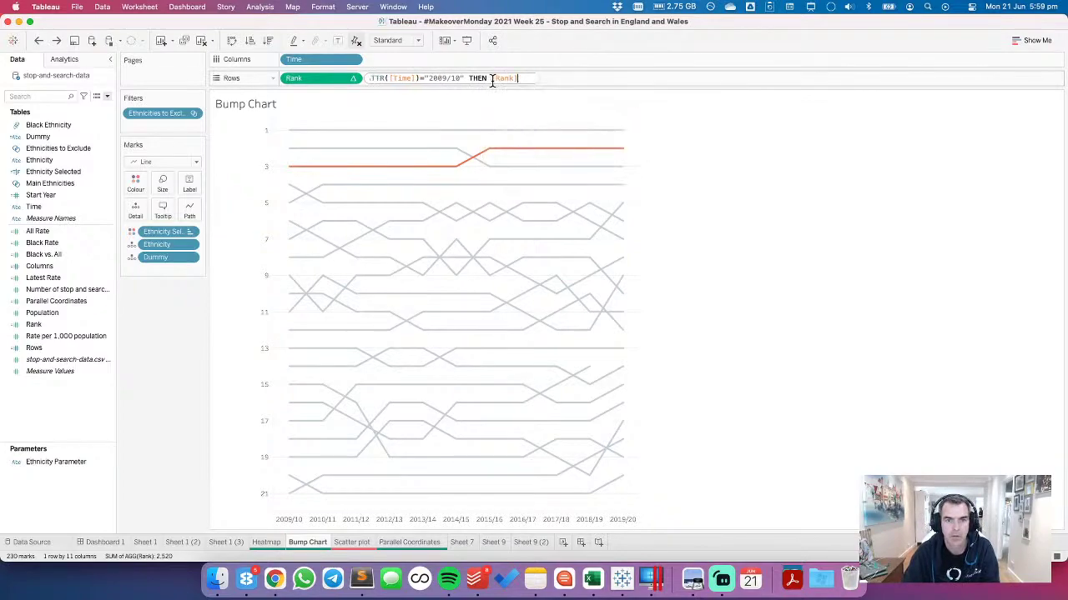
pyautogui.press('BackSpace')
pyautogui.press('BackSpace')
pyautogui.press('BackSpace')
pyautogui.press('BackSpace')
pyautogui.press('BackSpace')
pyautogui.press('BackSpace')
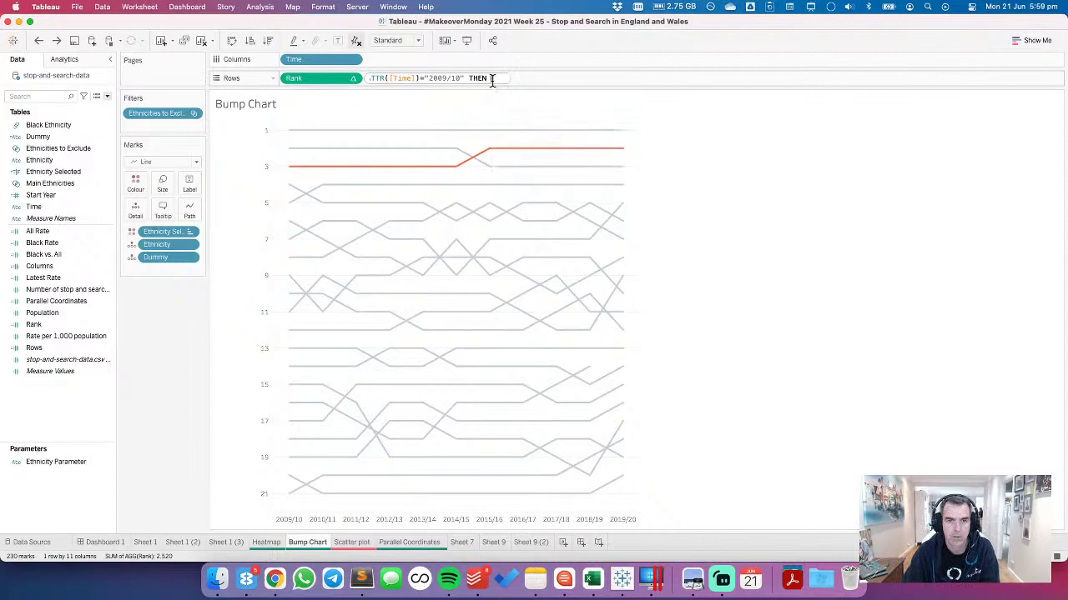
pyautogui.moveTo(318, 78); pyautogui.dragTo(504, 83)
pyautogui.write('END')
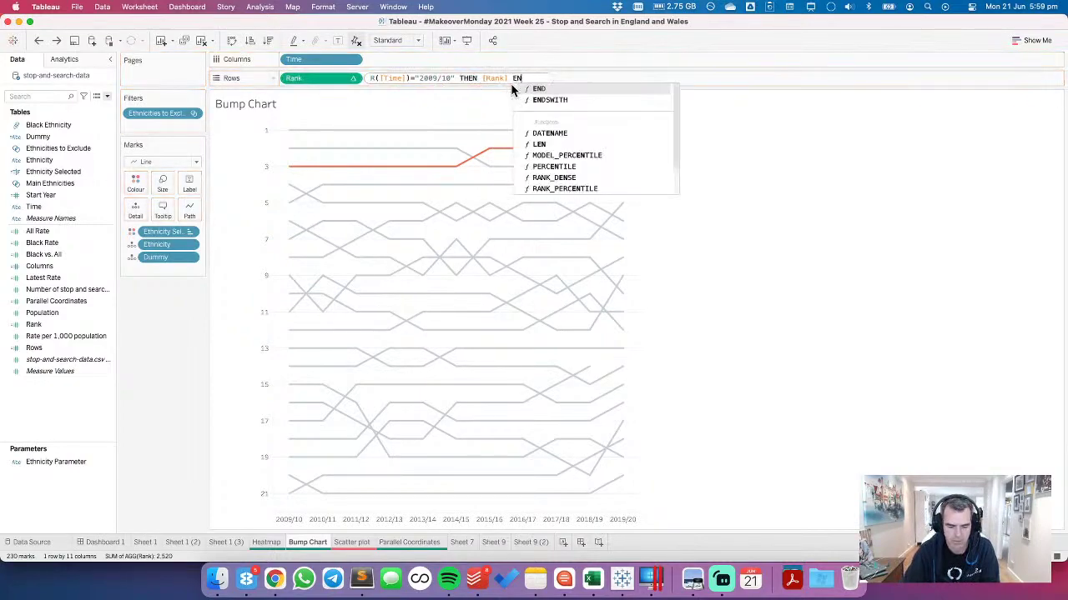
pyautogui.press('Return')
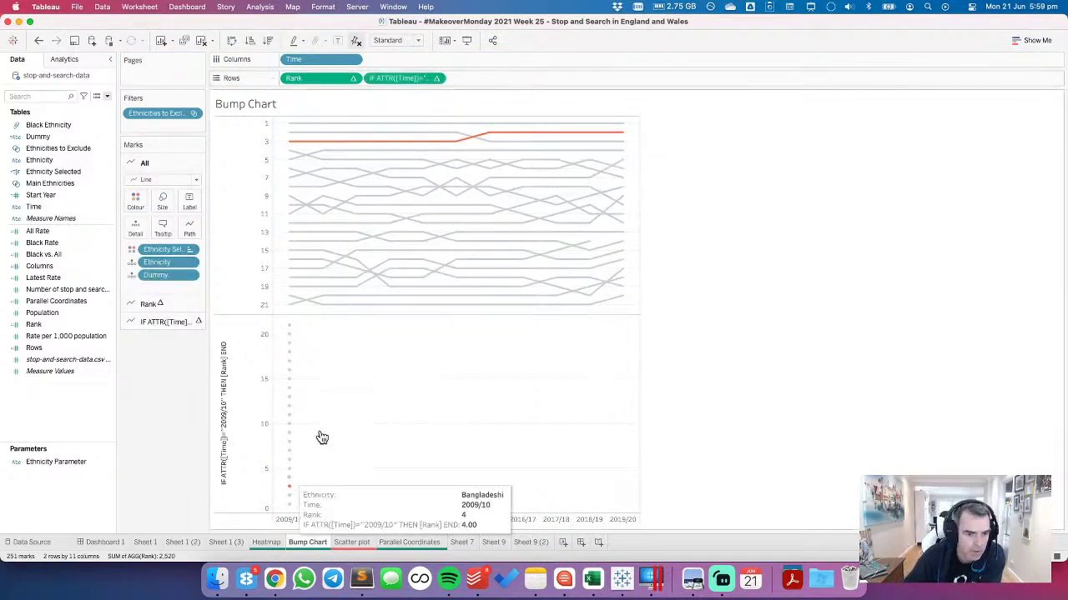
# Step: Label the marks of the 2009/10 rank calculation with Ethnicity
pyautogui.click(417, 79)
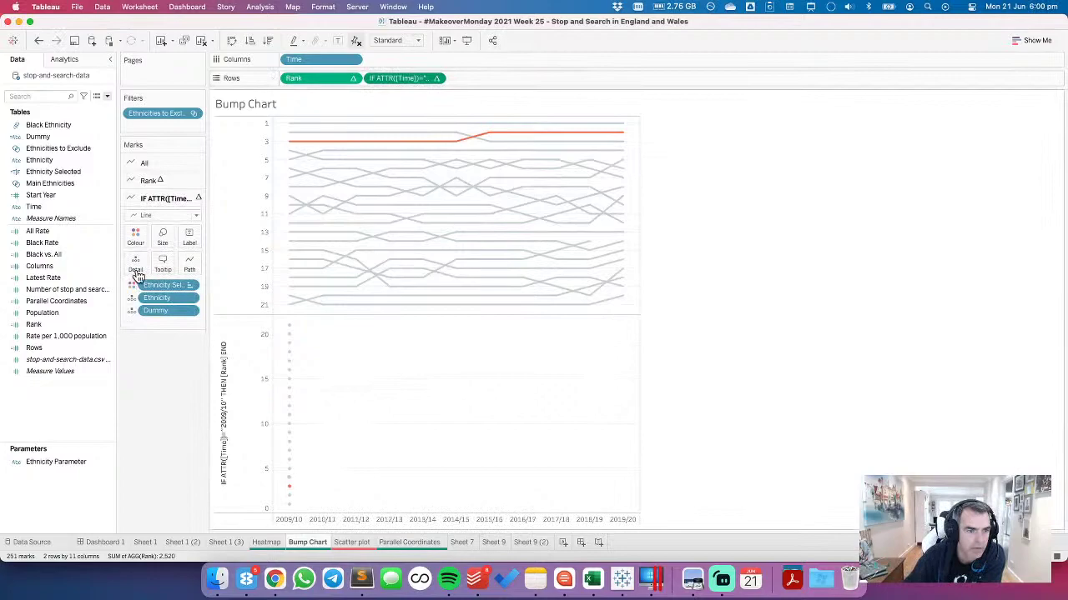
pyautogui.click(132, 310)
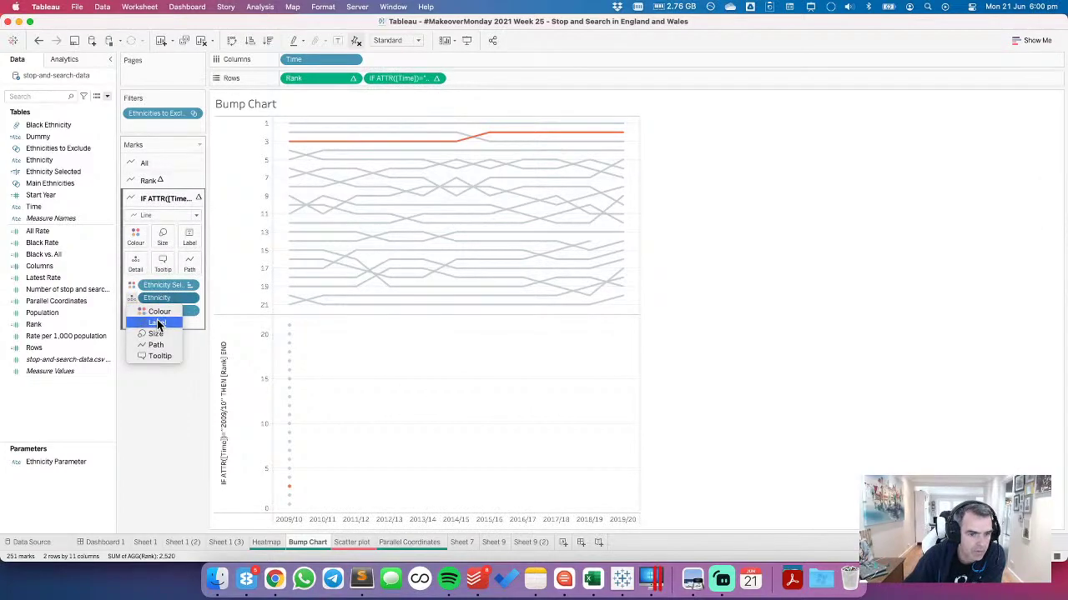
pyautogui.click(158, 323)
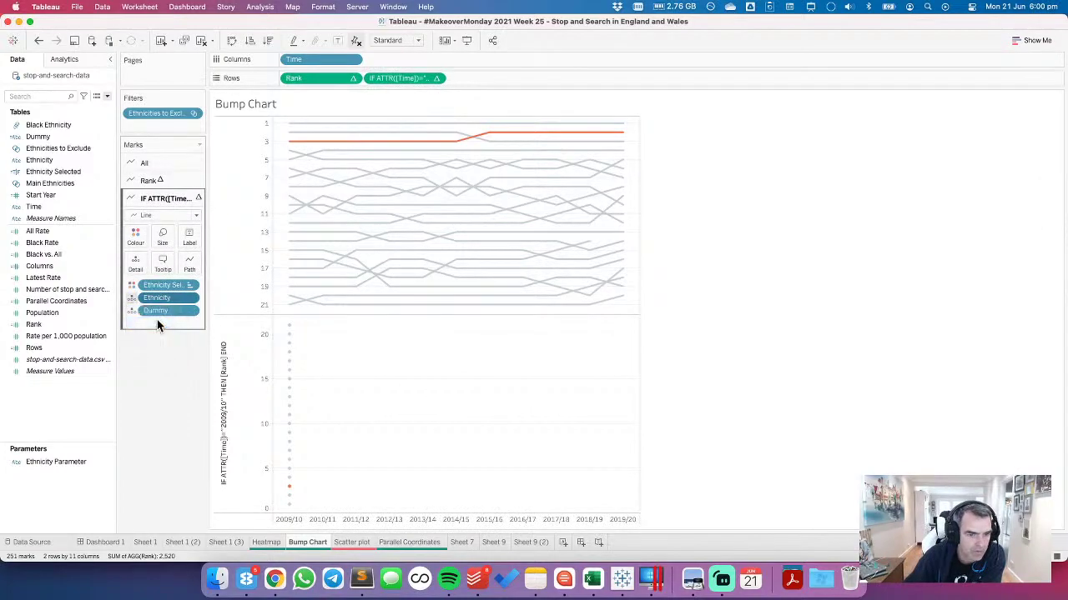
# Step: Try left and centre alignment for the 2009/10 Ethnicity labels, then set them to bottom vertically and automatic horizontally
pyautogui.click(190, 238)
pyautogui.click(241, 322)
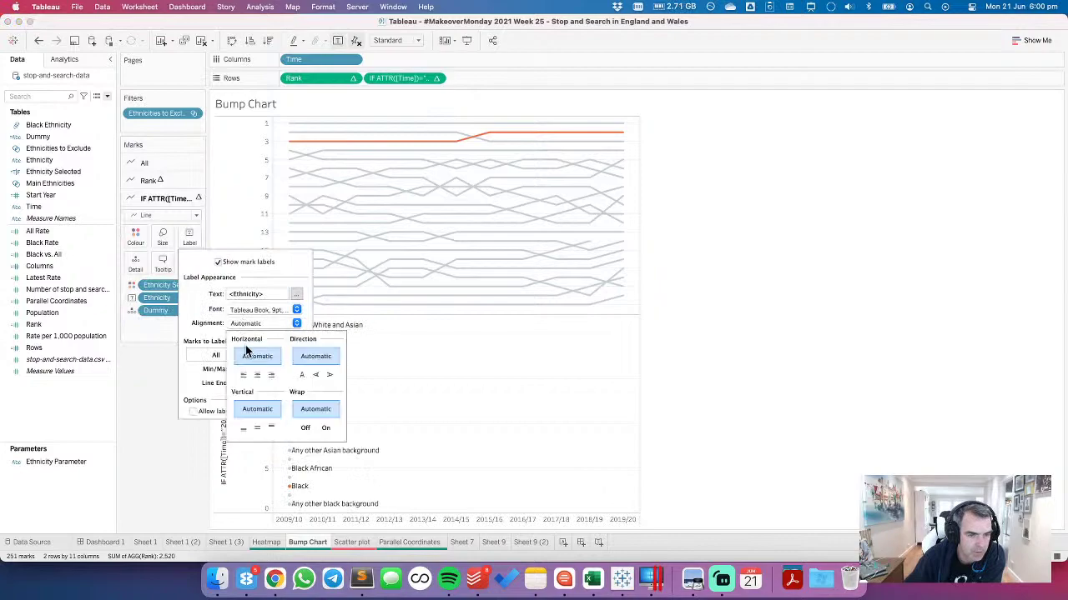
pyautogui.click(244, 376)
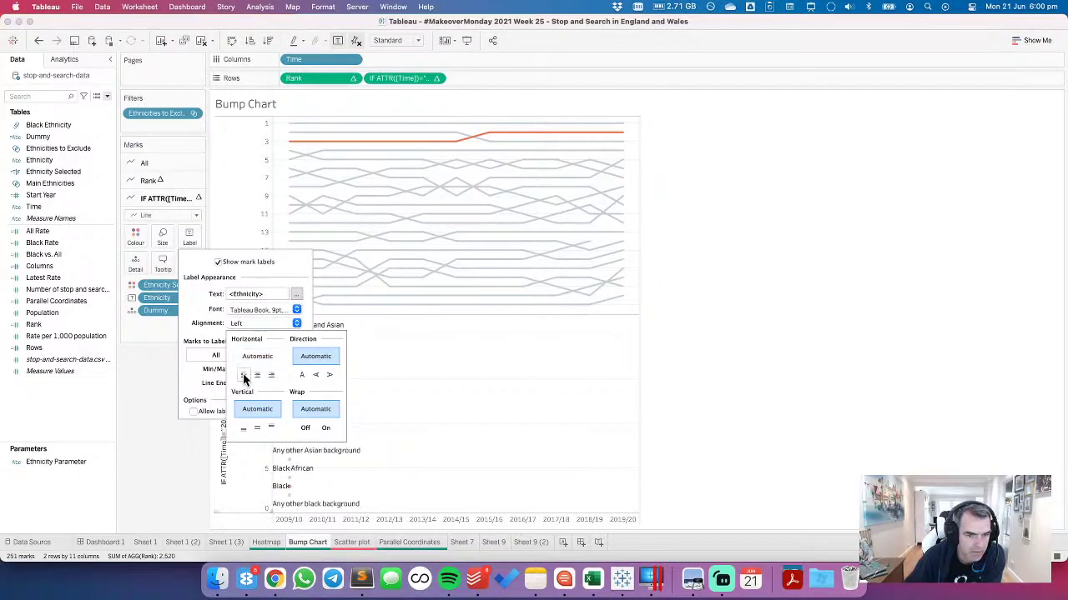
pyautogui.click(257, 375)
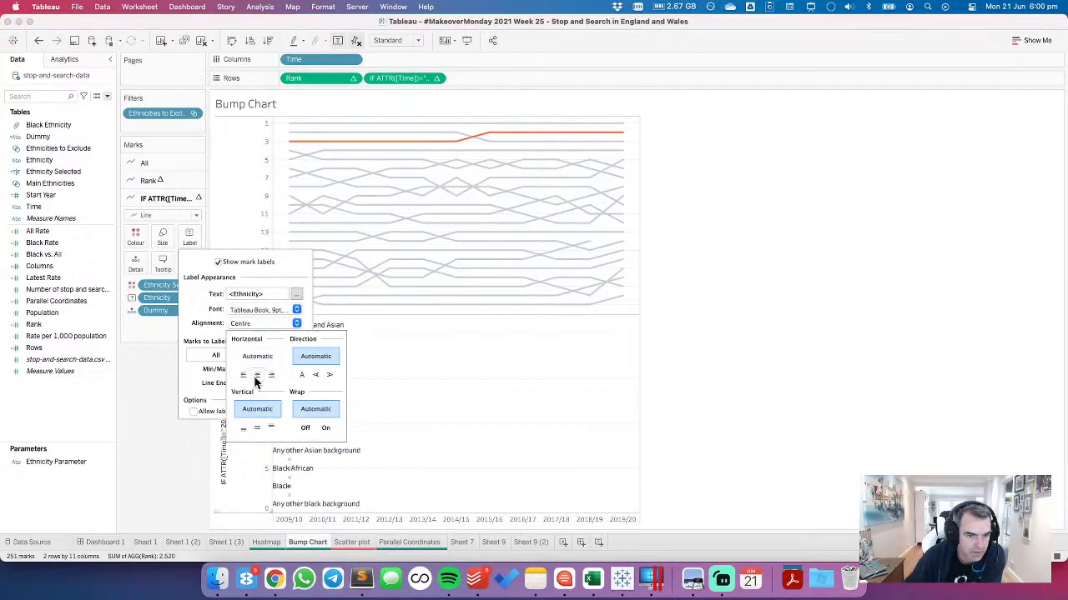
pyautogui.click(244, 429)
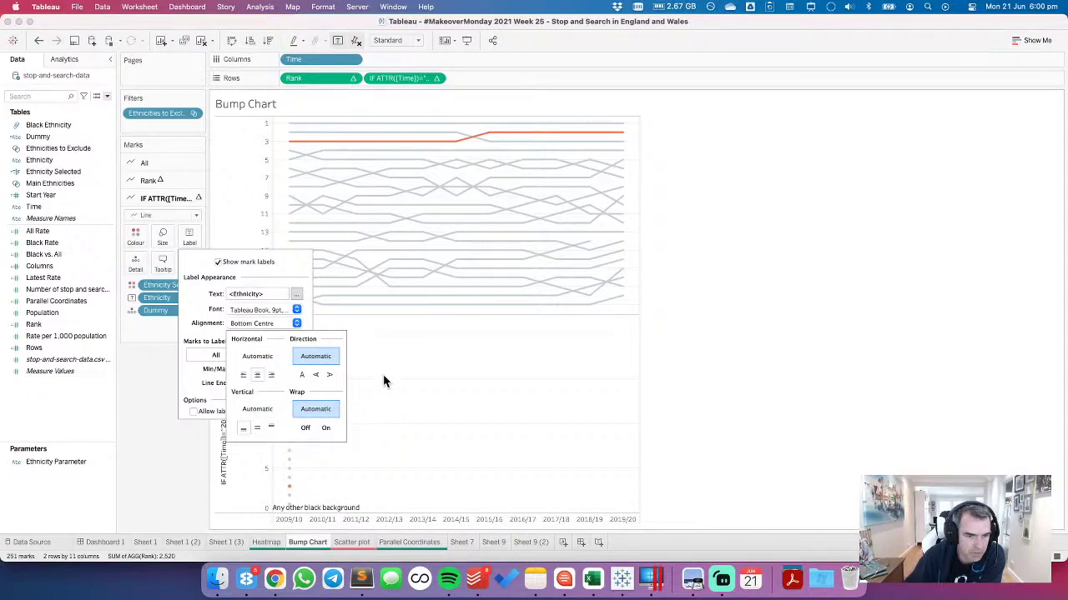
pyautogui.click(265, 360)
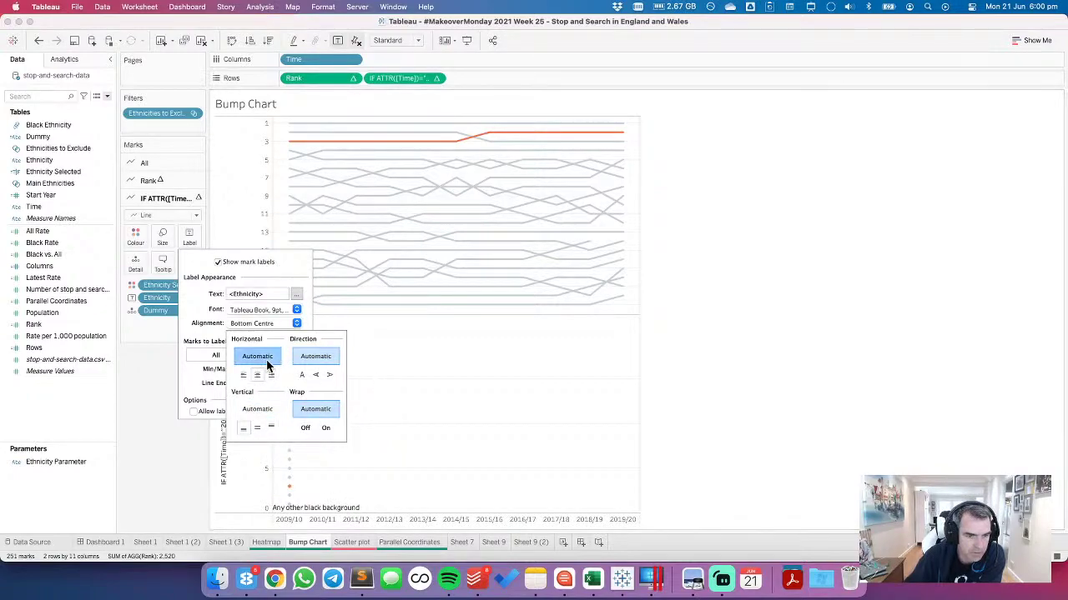
pyautogui.click(407, 370)
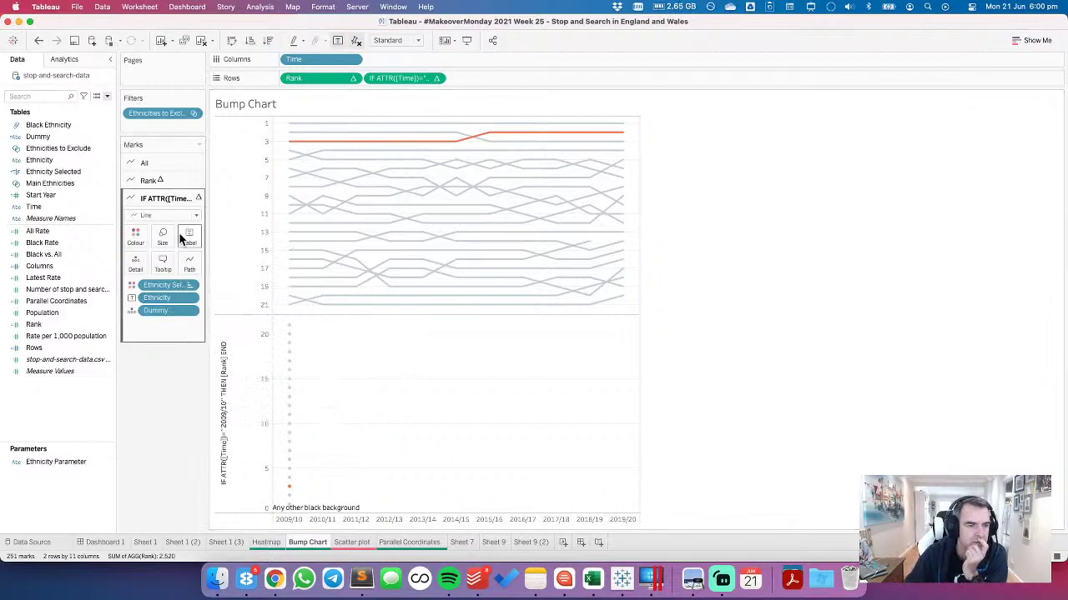
# Step: Try Gantt Bar marks for the IF ATTR([Time]) calculation and set their labels' vertical alignment to Automatic
pyautogui.click(175, 215)
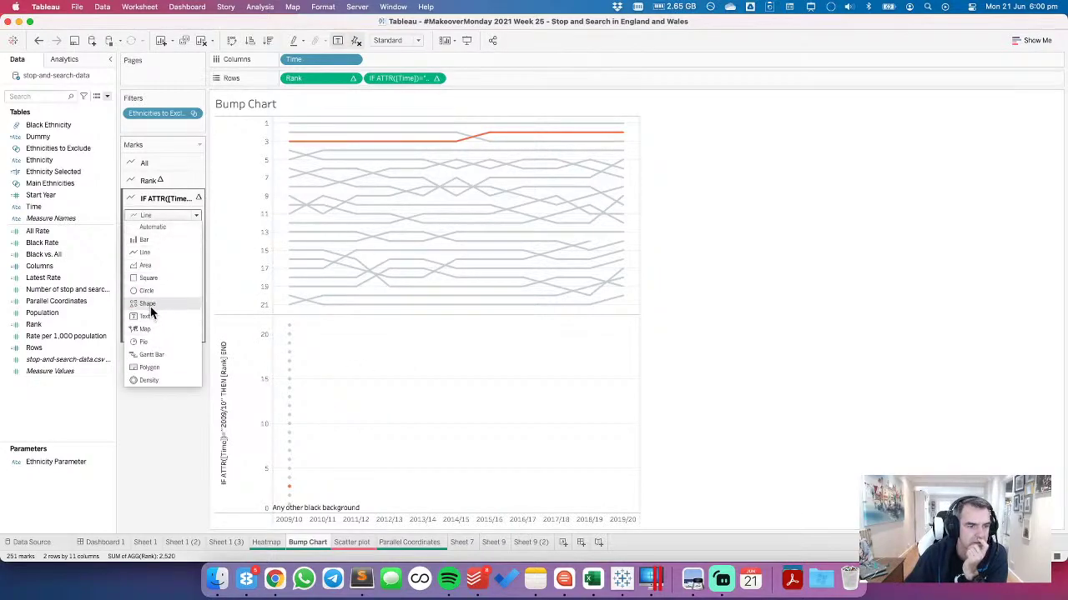
pyautogui.click(151, 356)
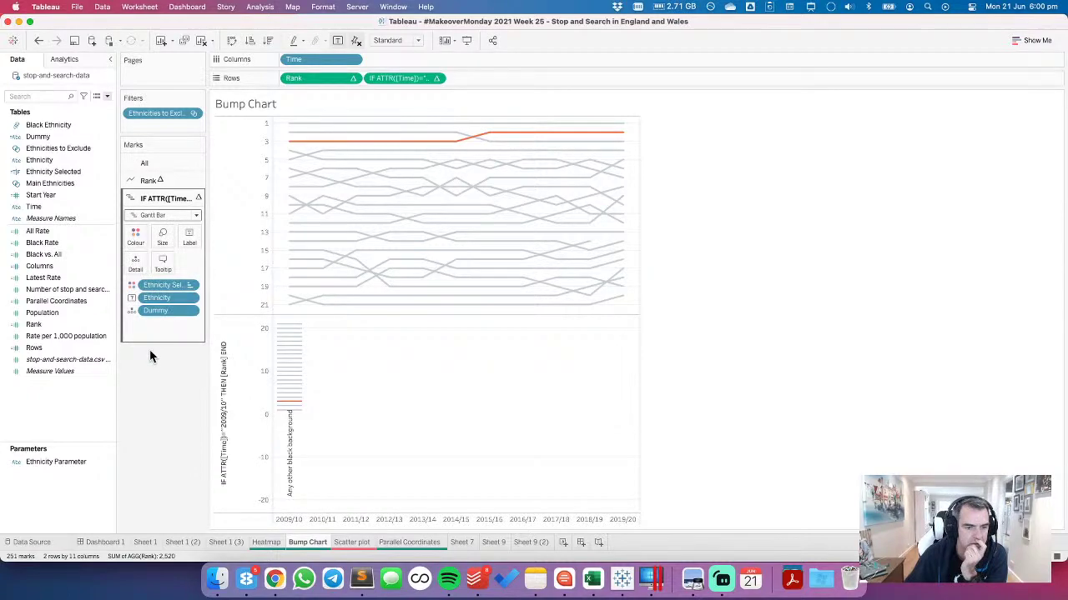
pyautogui.click(190, 237)
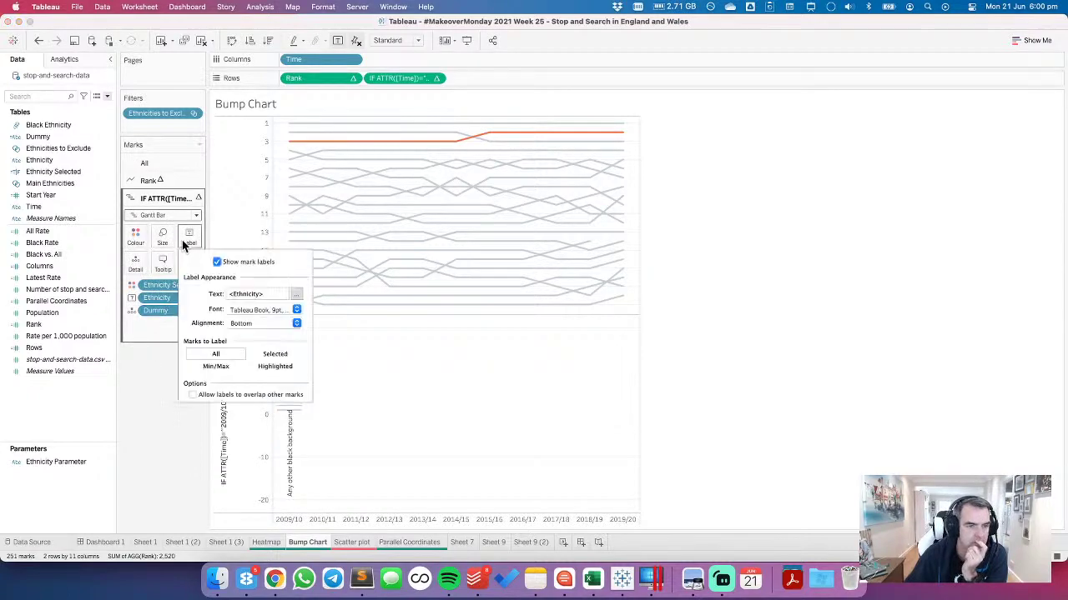
pyautogui.click(250, 325)
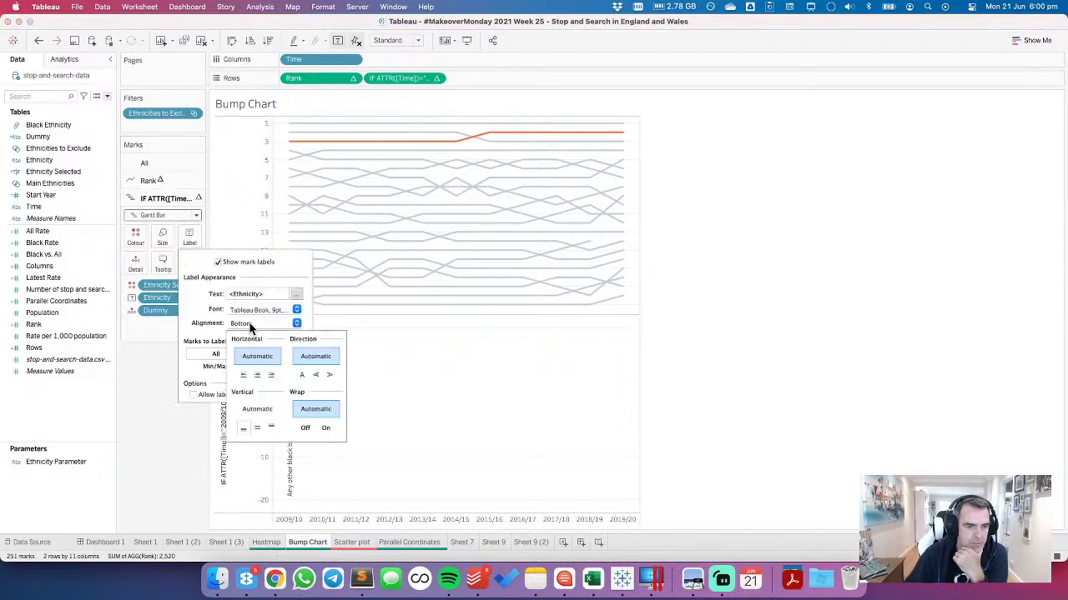
pyautogui.click(256, 409)
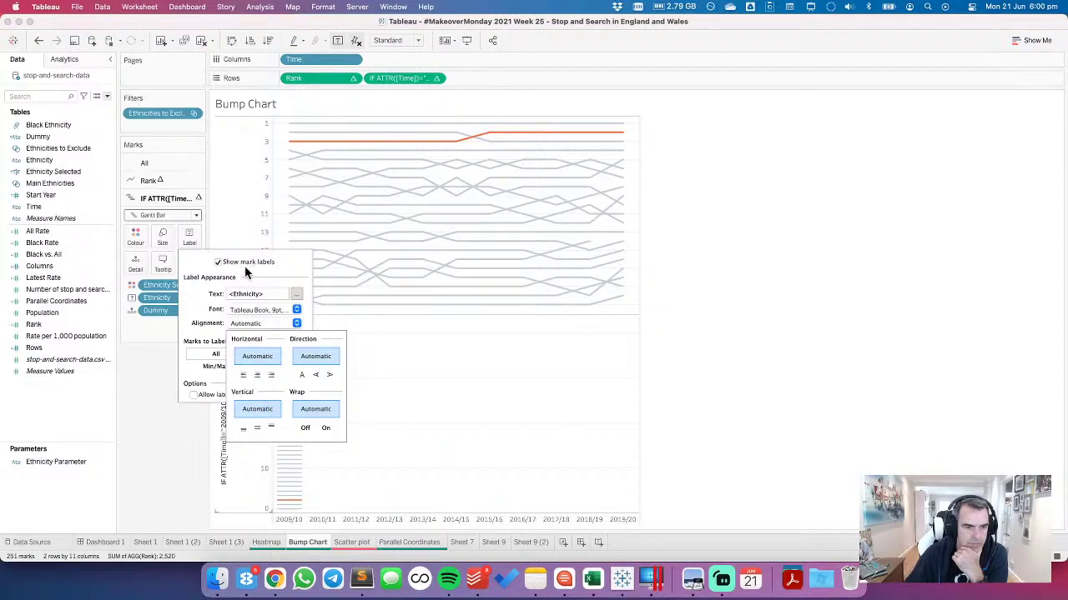
# Step: Allow the ethnicity labels to overlap other marks and set their text direction to horizontal
pyautogui.click(193, 396)
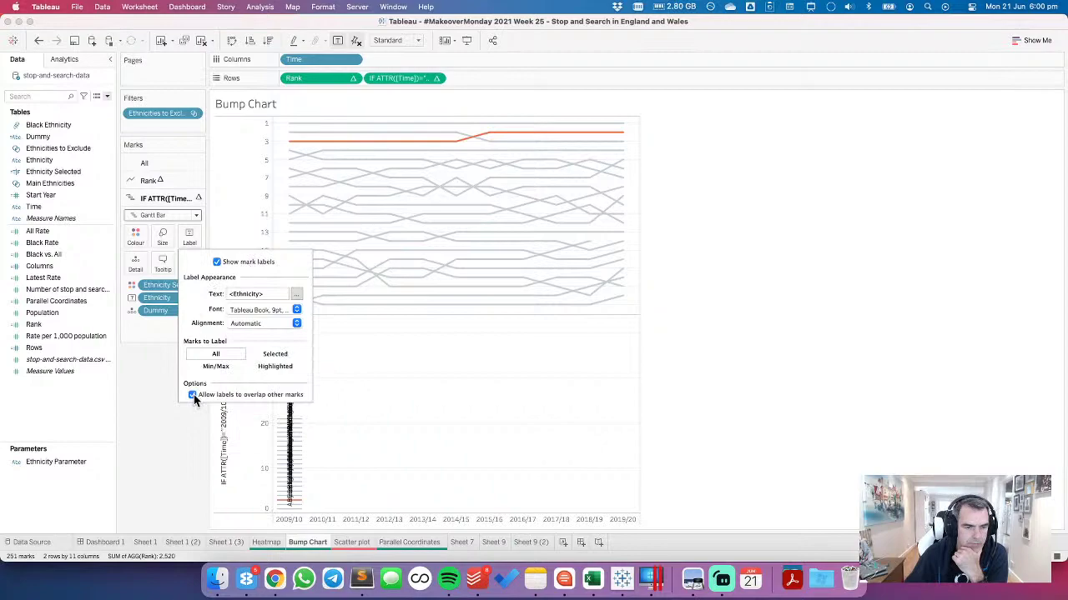
pyautogui.click(259, 326)
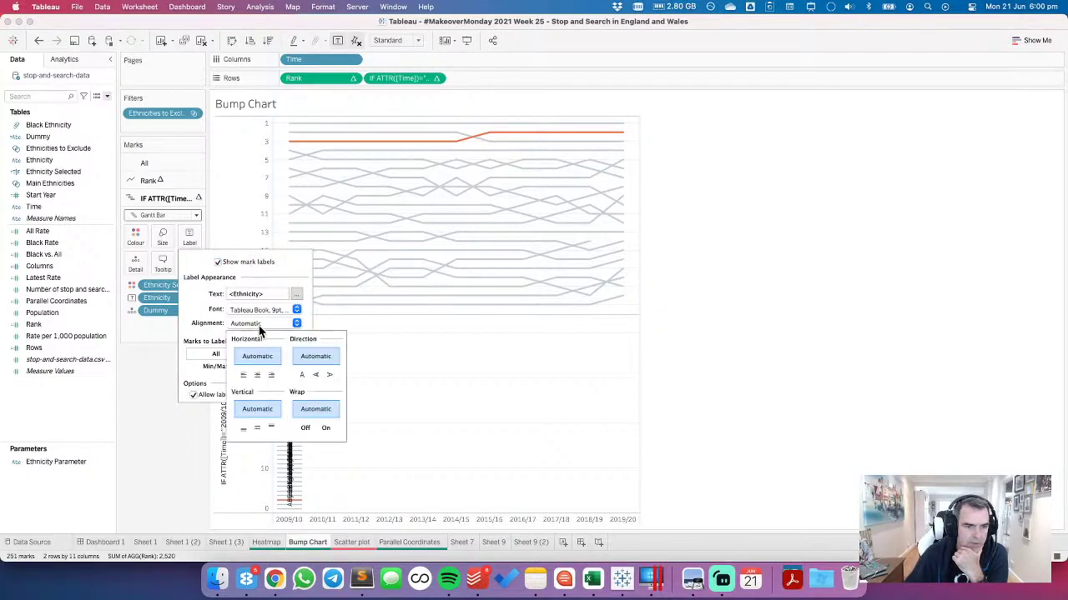
pyautogui.click(302, 376)
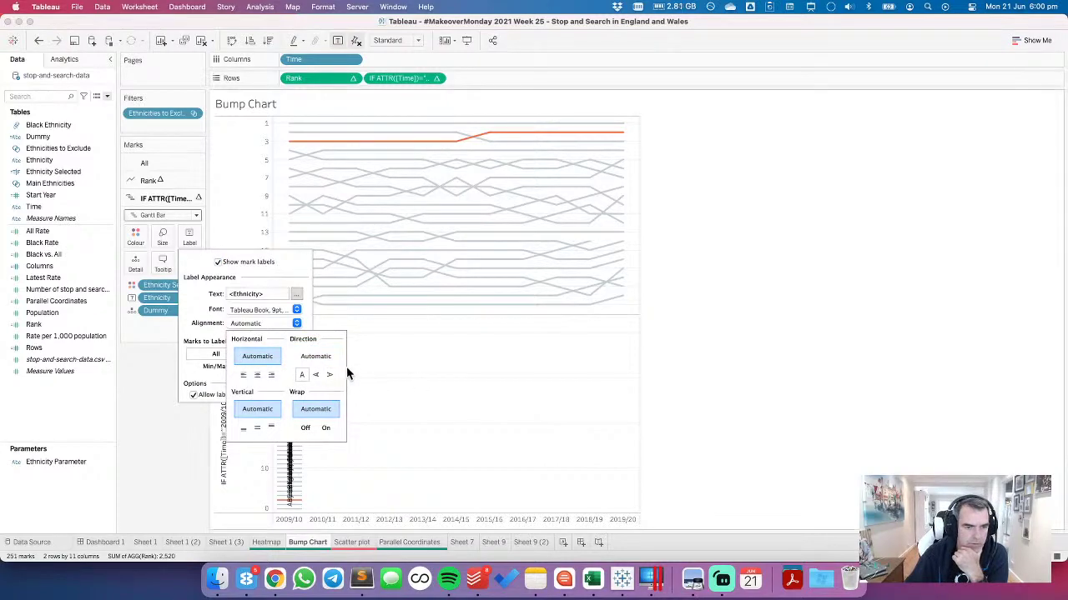
# Step: Try the Bar mark type for the IF ATTR([Time]) calculation and open its label settings
pyautogui.click(142, 217)
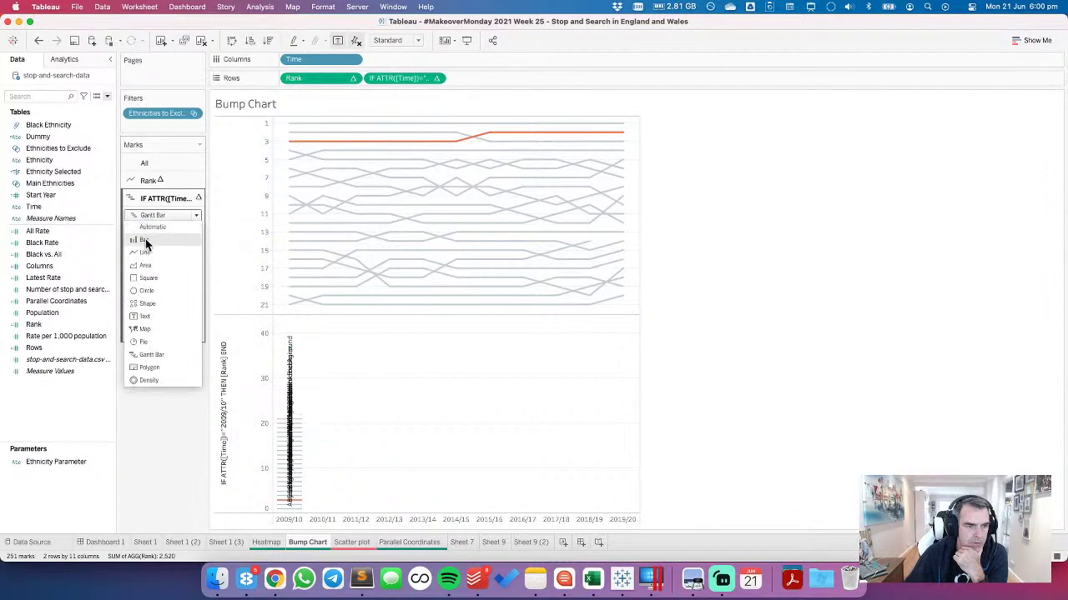
pyautogui.click(146, 241)
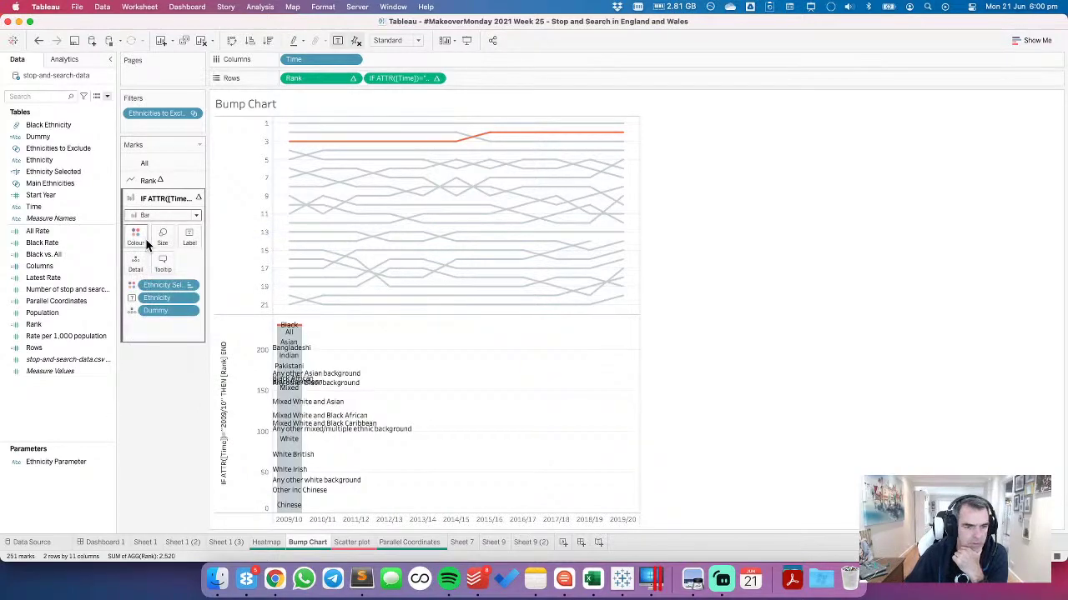
pyautogui.click(190, 243)
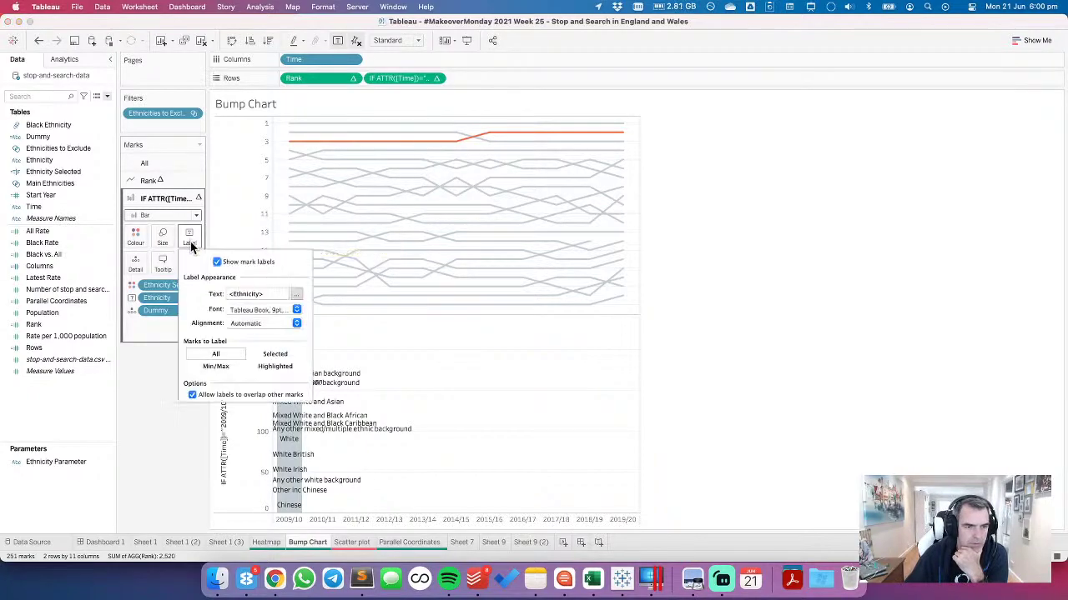
# Step: Change the IF ATTR([Time]) calculation's marks to Circle and shrink them to the smallest size
pyautogui.click(155, 216)
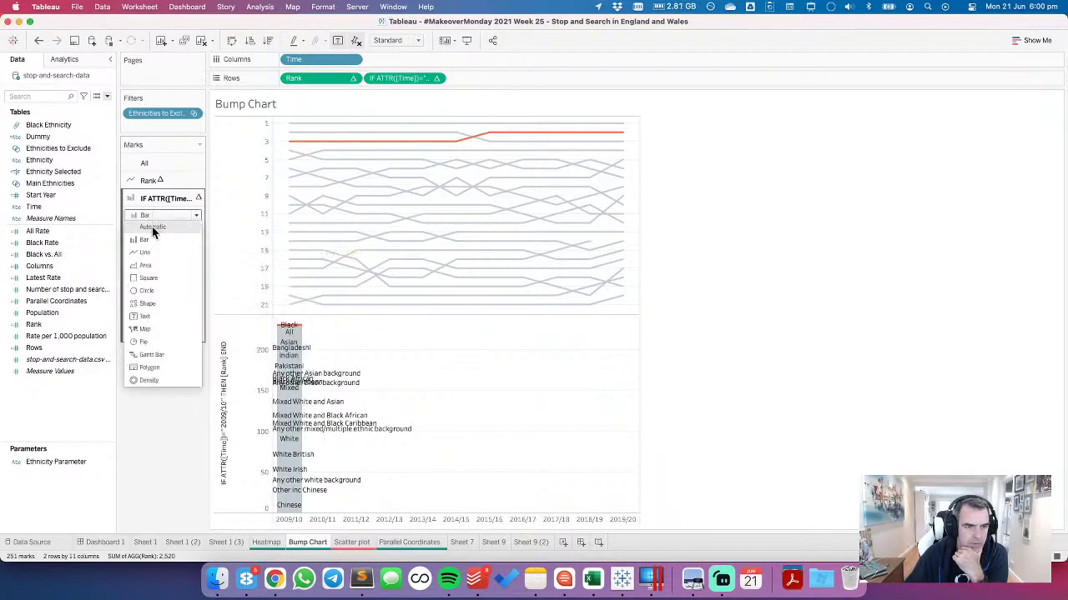
pyautogui.click(150, 287)
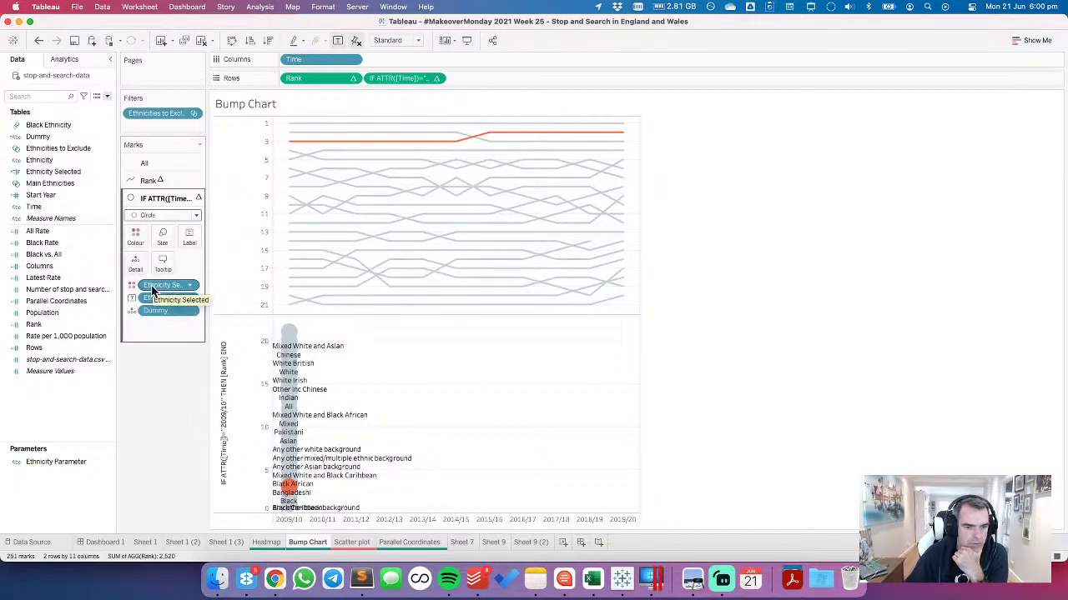
pyautogui.click(163, 237)
pyautogui.moveTo(183, 270); pyautogui.dragTo(153, 270)
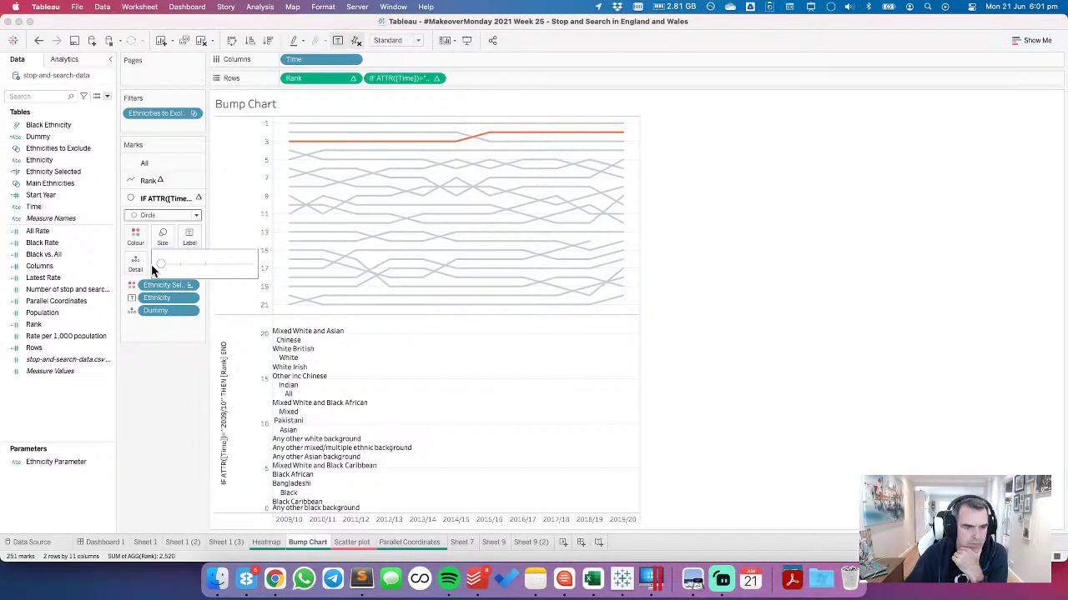
# Step: Align the circle marks' ethnicity labels horizontally to the right and vertically to the middle
pyautogui.click(183, 237)
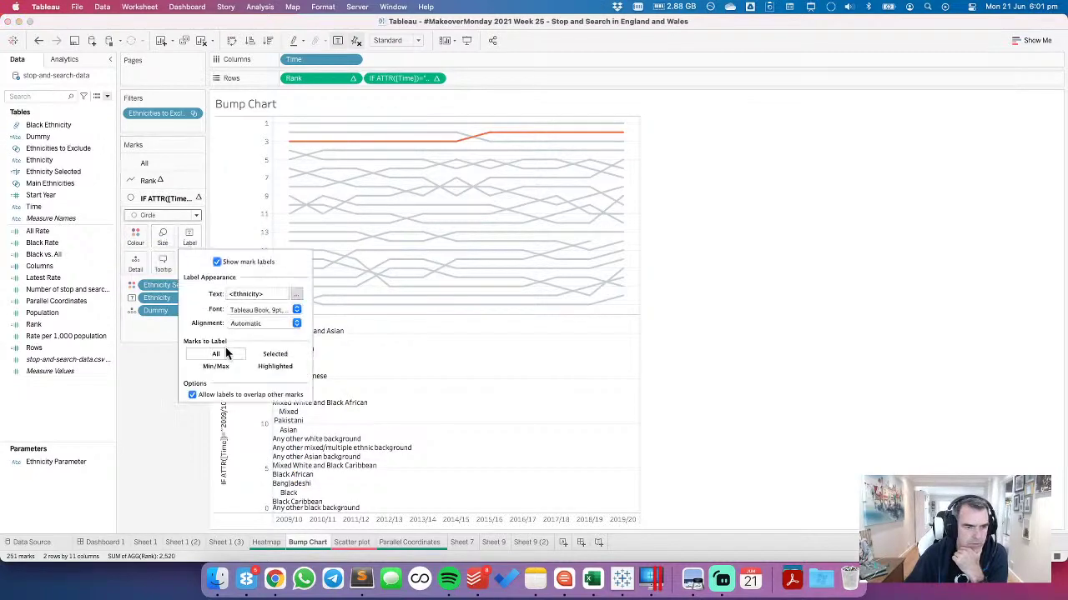
pyautogui.click(251, 324)
pyautogui.click(271, 376)
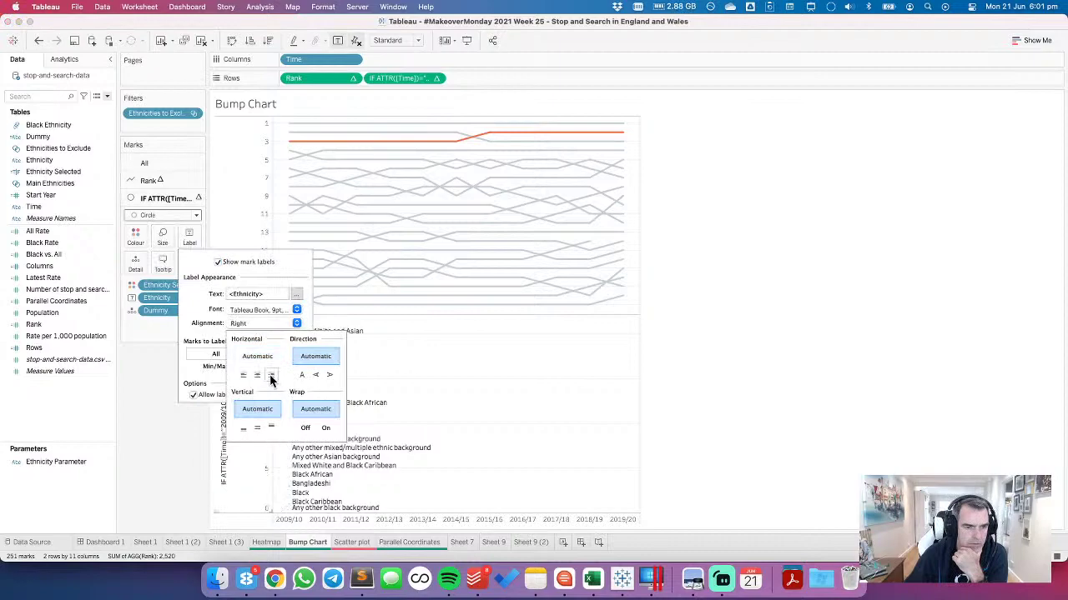
pyautogui.click(257, 428)
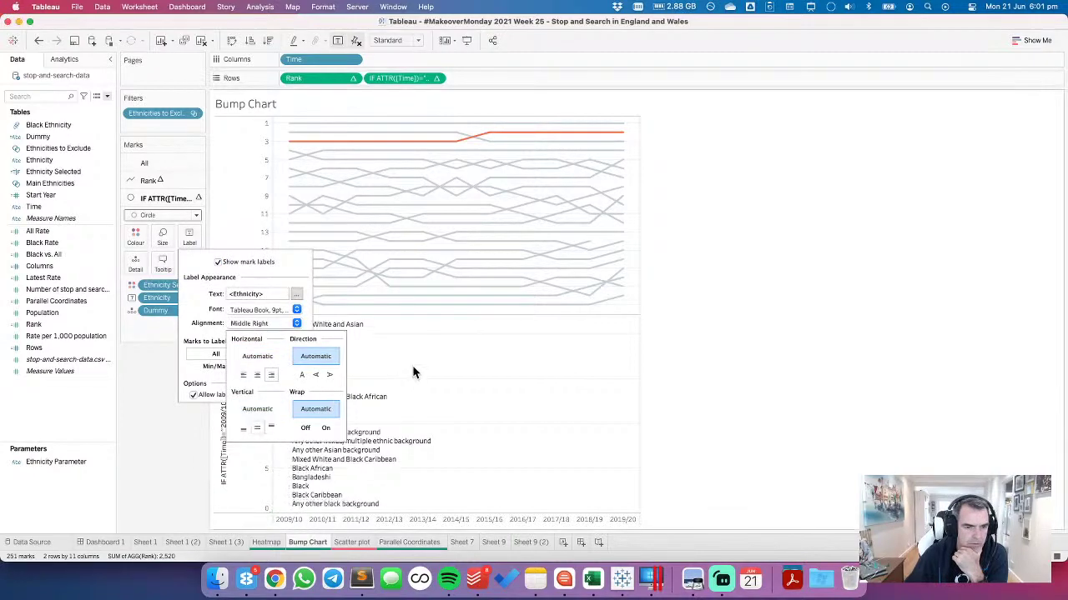
pyautogui.click(444, 384)
# Step: Combine the IF ATTR([Time]) calculation with Rank as a dual axis and synchronise the two axes
pyautogui.click(437, 78)
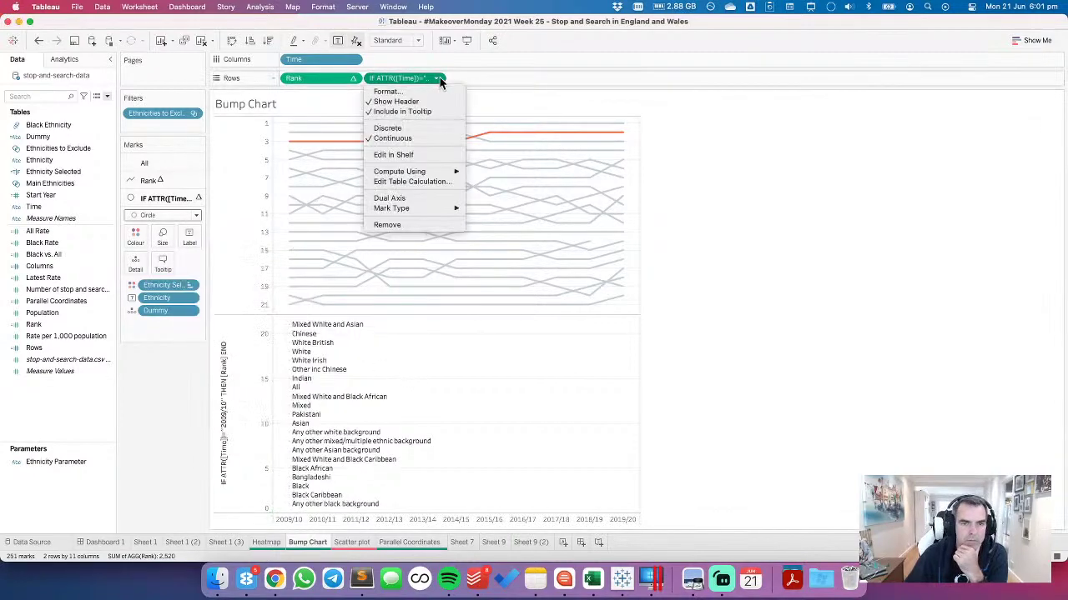
pyautogui.click(445, 197)
pyautogui.rightClick(663, 188)
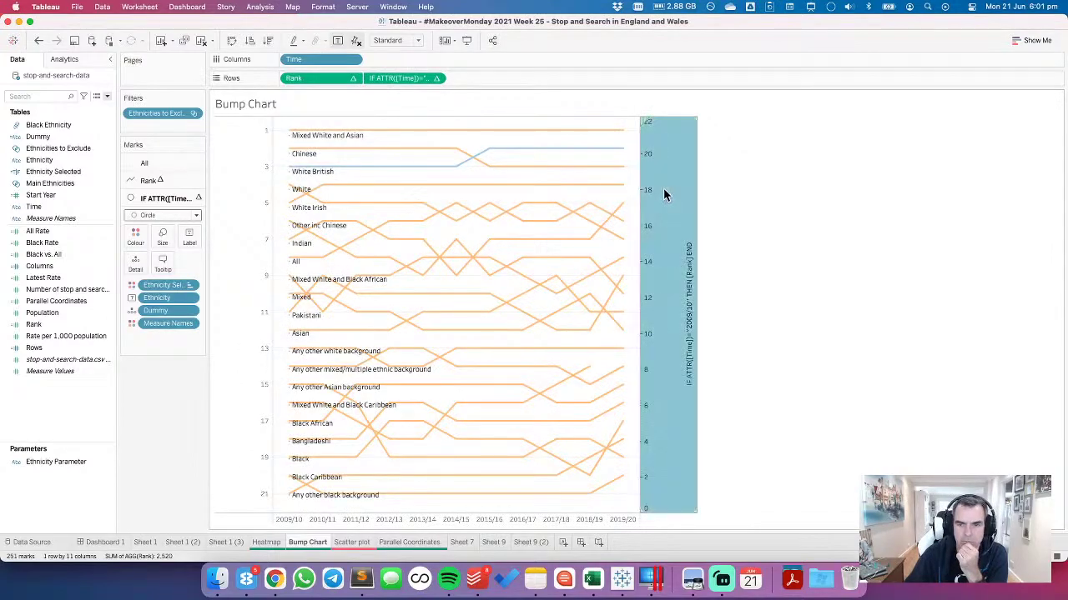
pyautogui.click(821, 149)
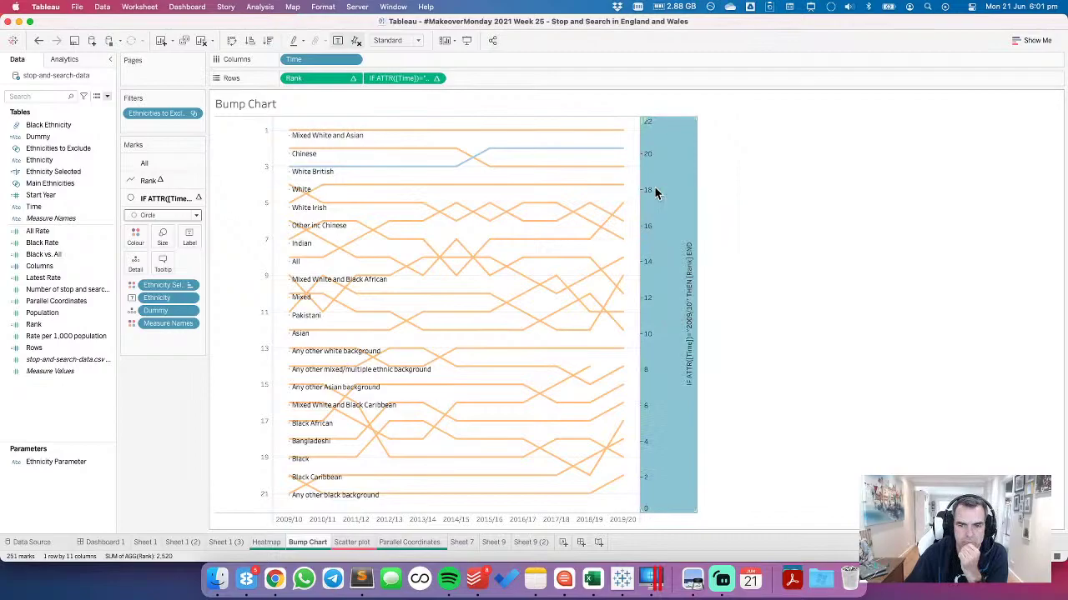
pyautogui.rightClick(655, 188)
pyautogui.click(685, 248)
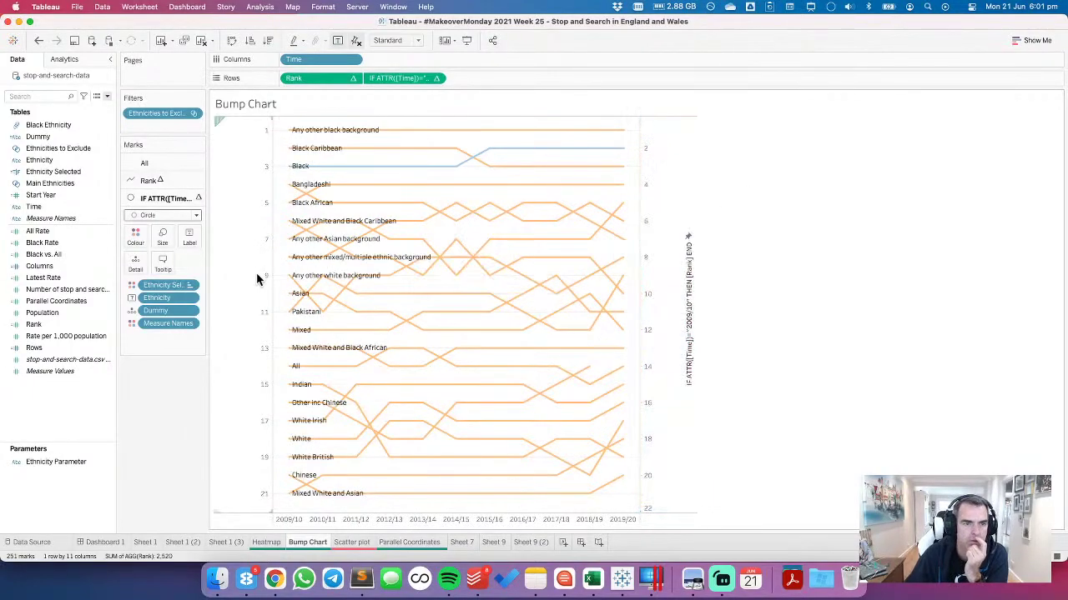
# Step: Set the vertical alignment of the ethnicity labels to bottom so they sit below the lines
pyautogui.click(189, 237)
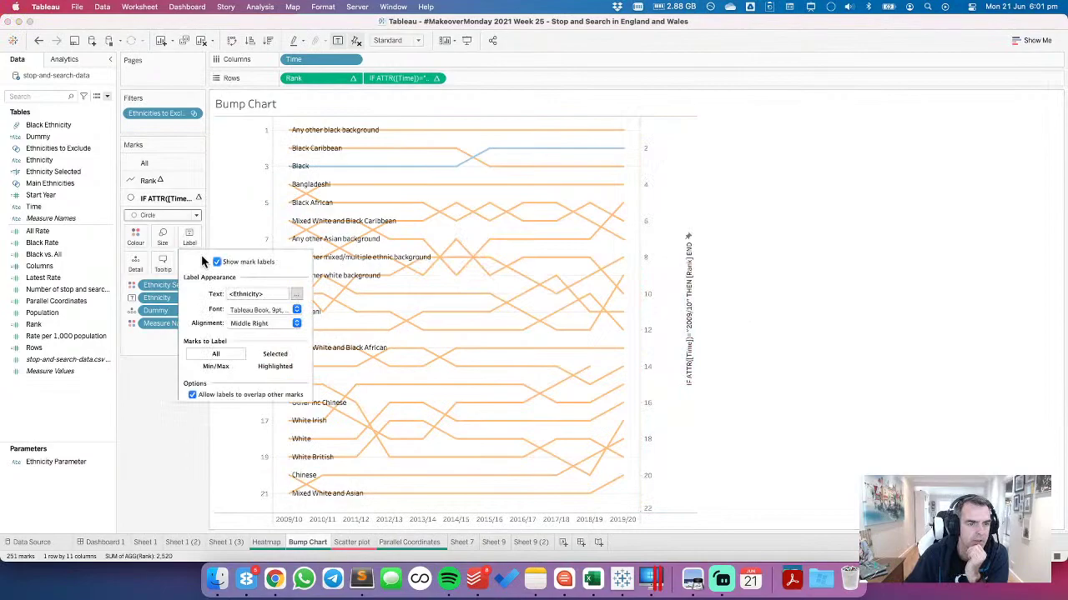
pyautogui.click(253, 325)
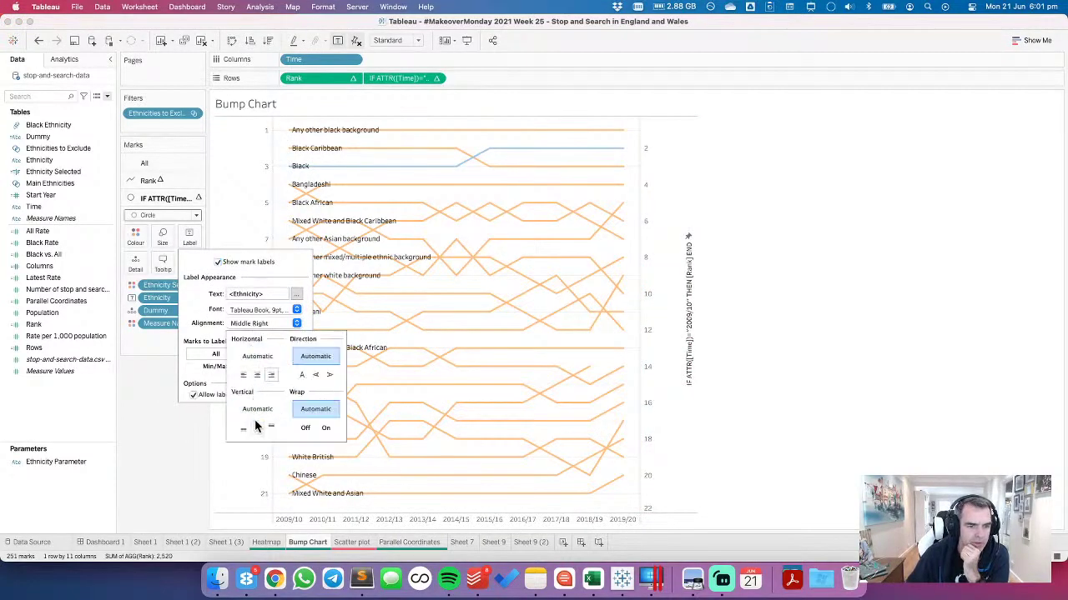
pyautogui.click(242, 429)
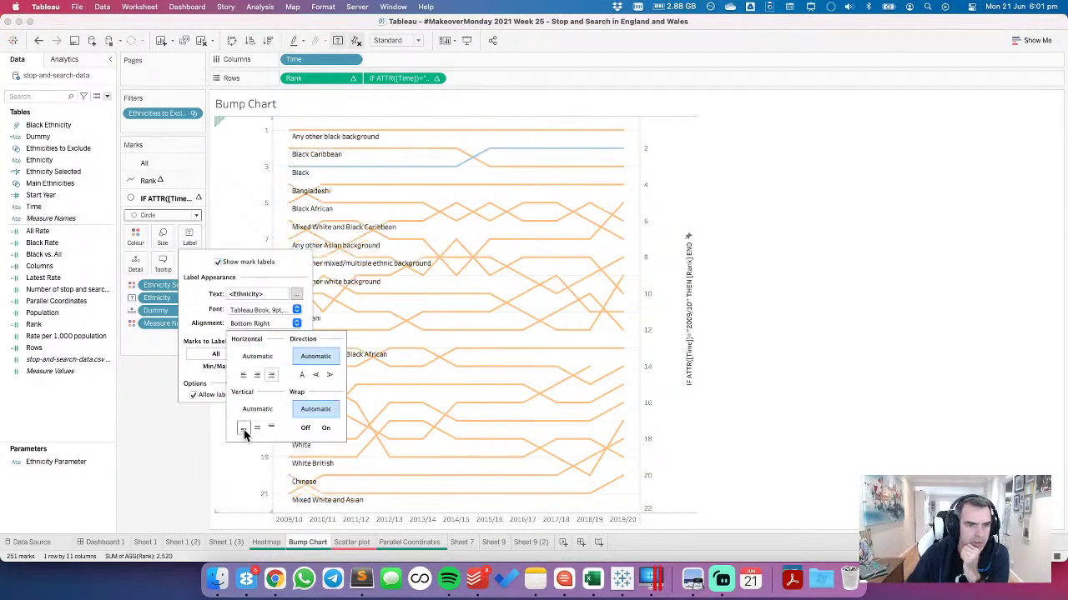
pyautogui.click(810, 242)
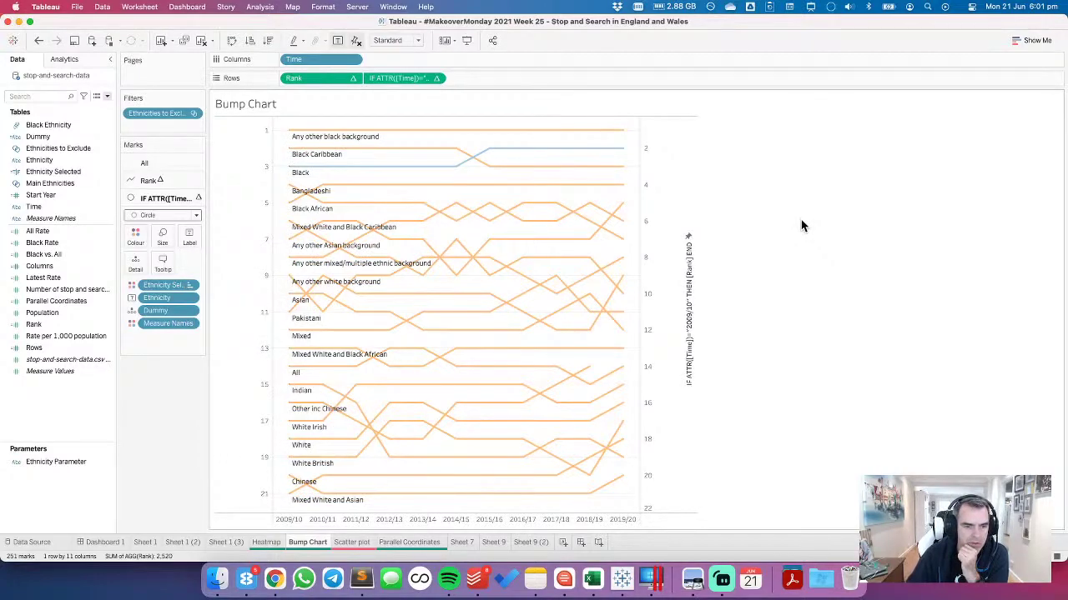
# Step: Remove Measure Names from all marks and assign Ethnicity Selected to the colour of the circle marks
pyautogui.click(145, 162)
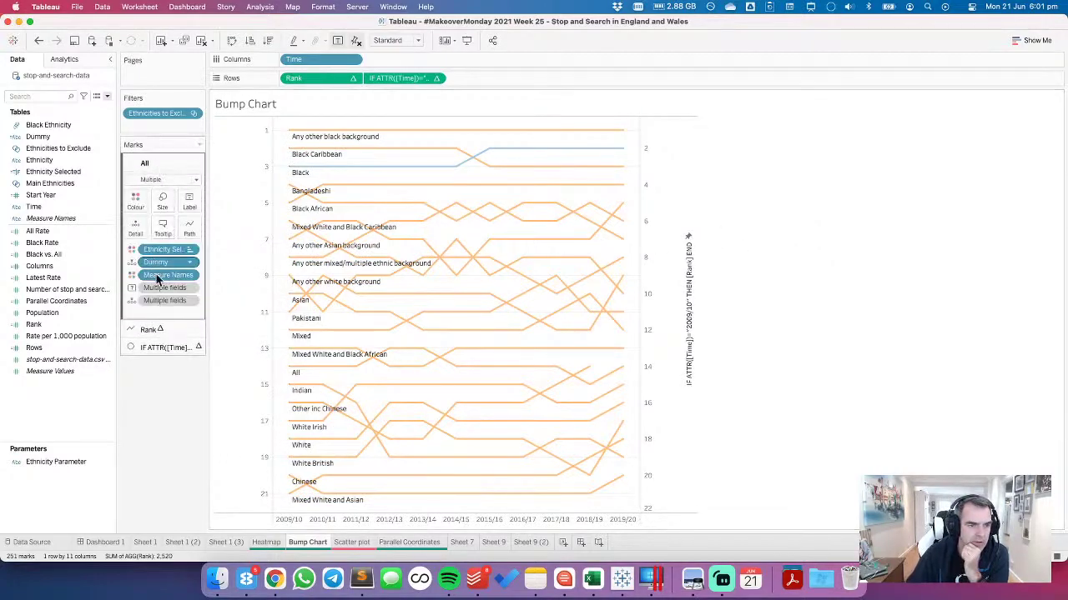
pyautogui.moveTo(155, 274); pyautogui.dragTo(158, 424)
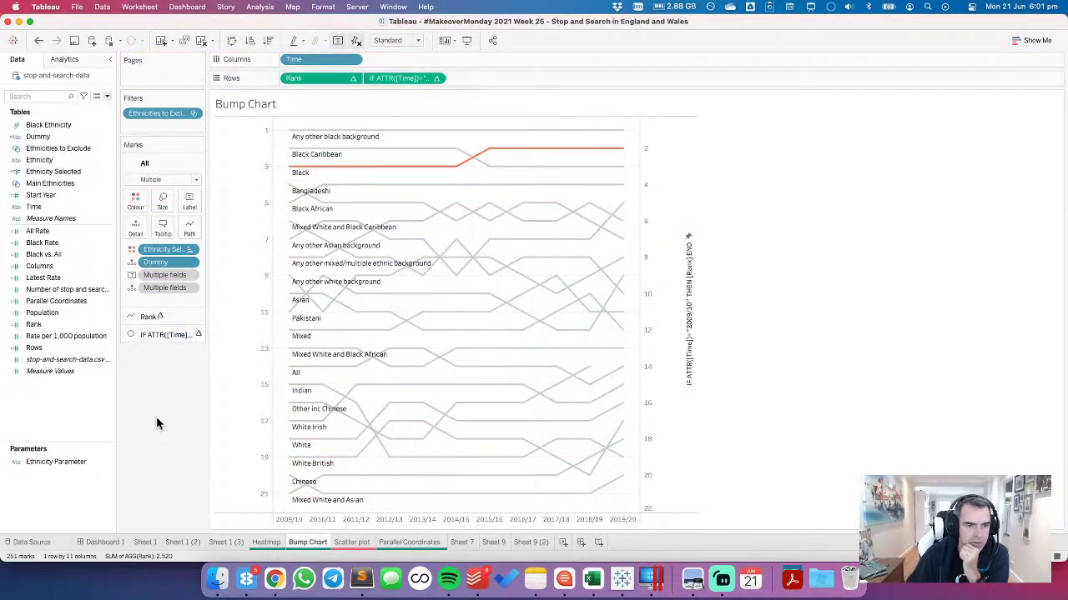
pyautogui.click(154, 334)
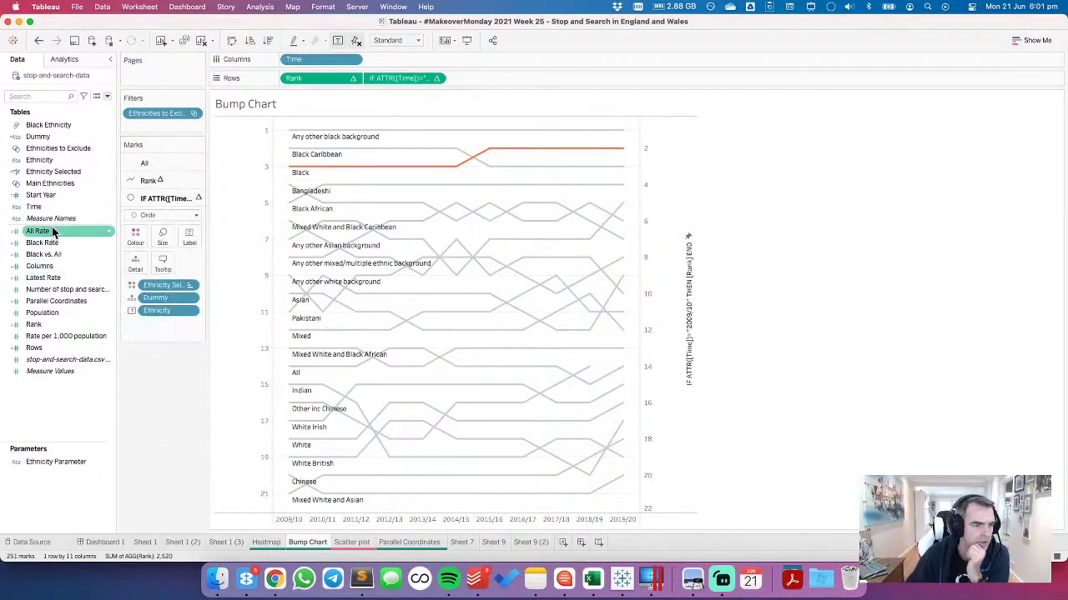
pyautogui.click(48, 172)
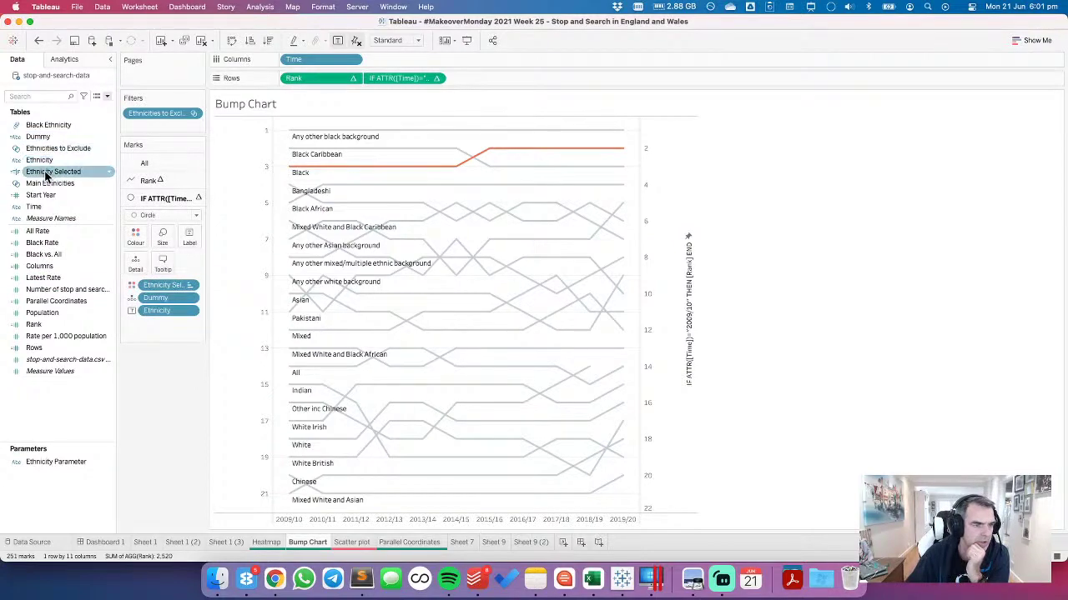
pyautogui.moveTo(47, 173); pyautogui.dragTo(138, 240)
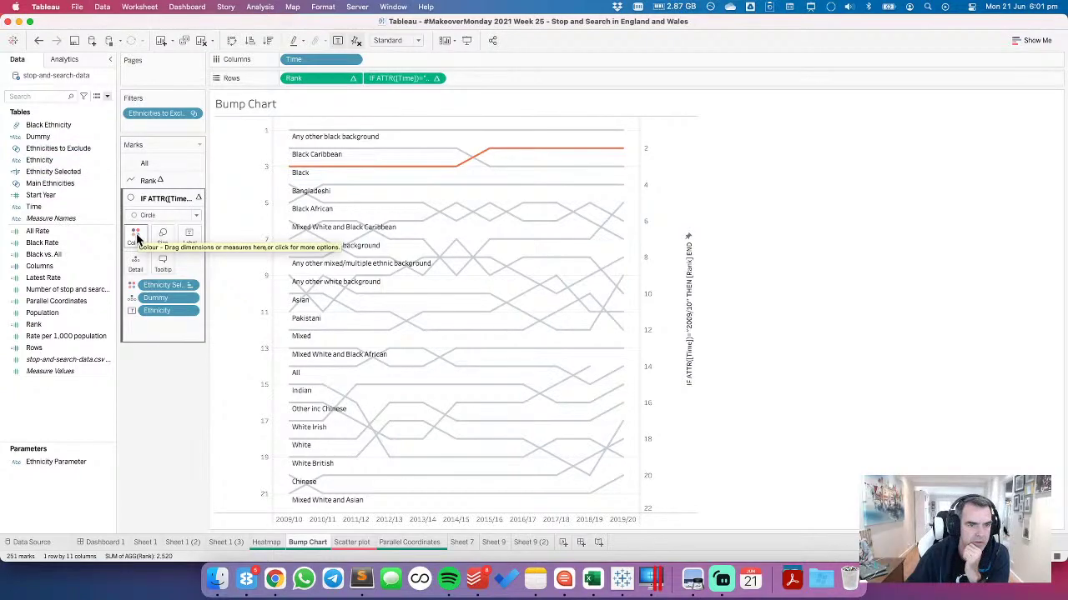
# Step: Format the ethnicity labels to match the mark colour, with size 8 and the Tableau Medium font
pyautogui.click(189, 239)
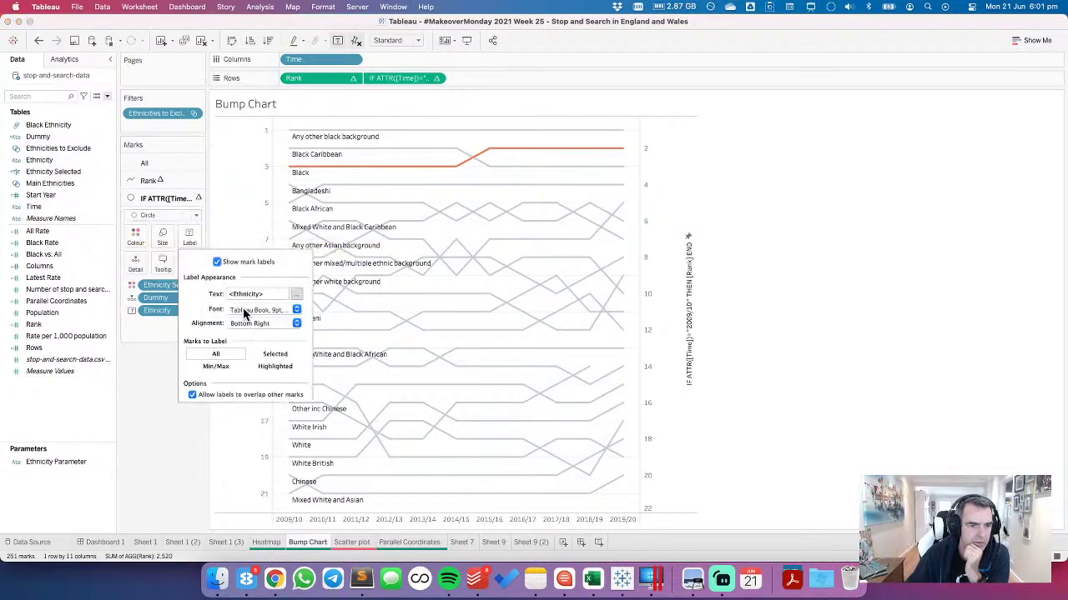
pyautogui.click(251, 310)
pyautogui.click(253, 344)
pyautogui.click(243, 351)
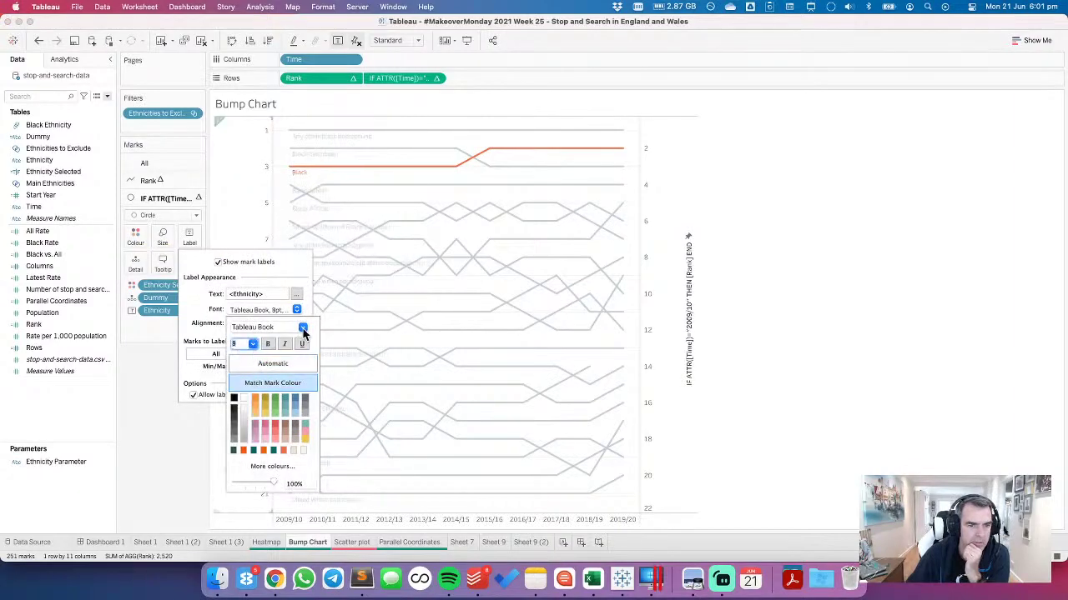
pyautogui.click(302, 330)
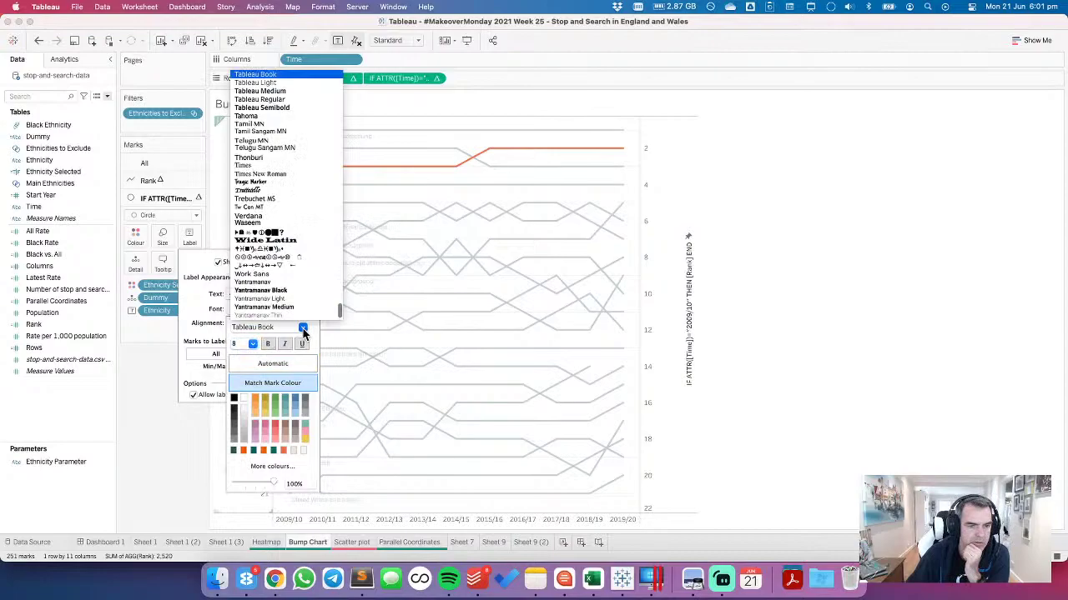
pyautogui.click(280, 89)
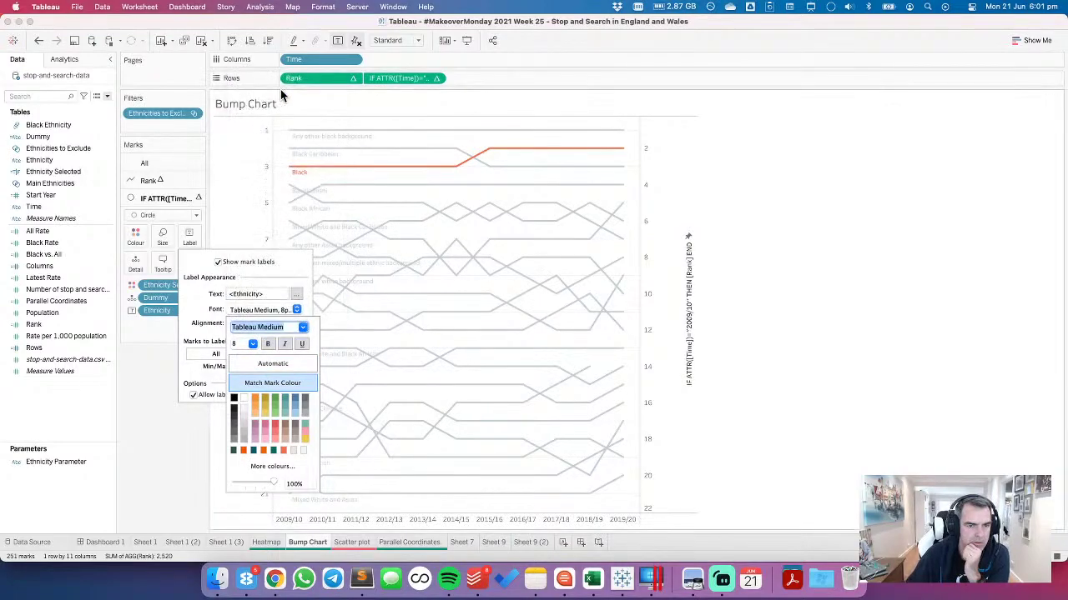
pyautogui.click(842, 399)
# Step: Hide the header of the secondary IF ATTR([Time]) axis and go to Dashboard 1
pyautogui.rightClick(676, 313)
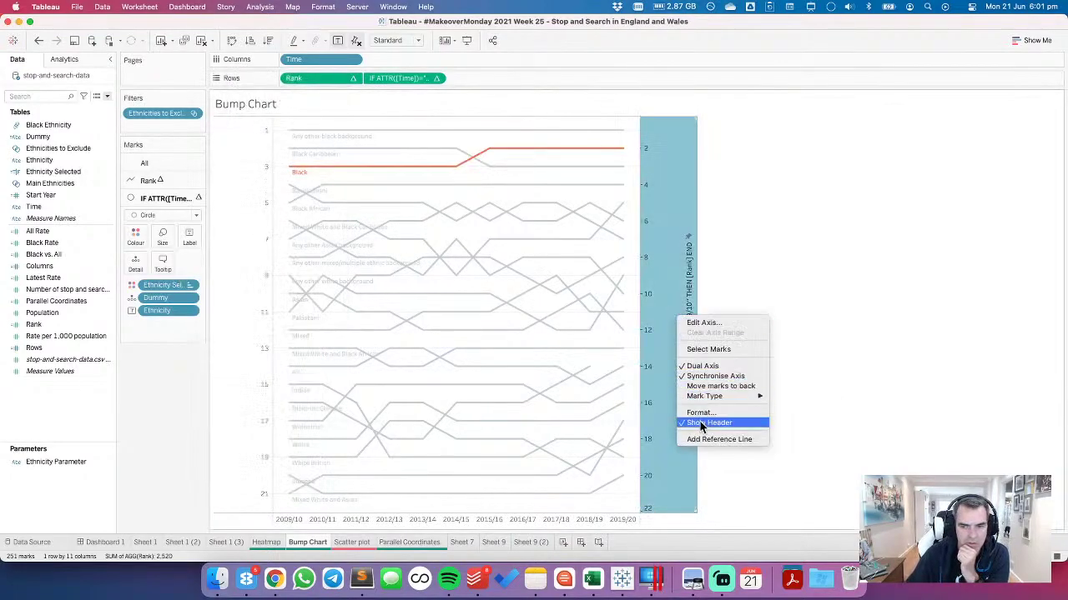
pyautogui.click(700, 421)
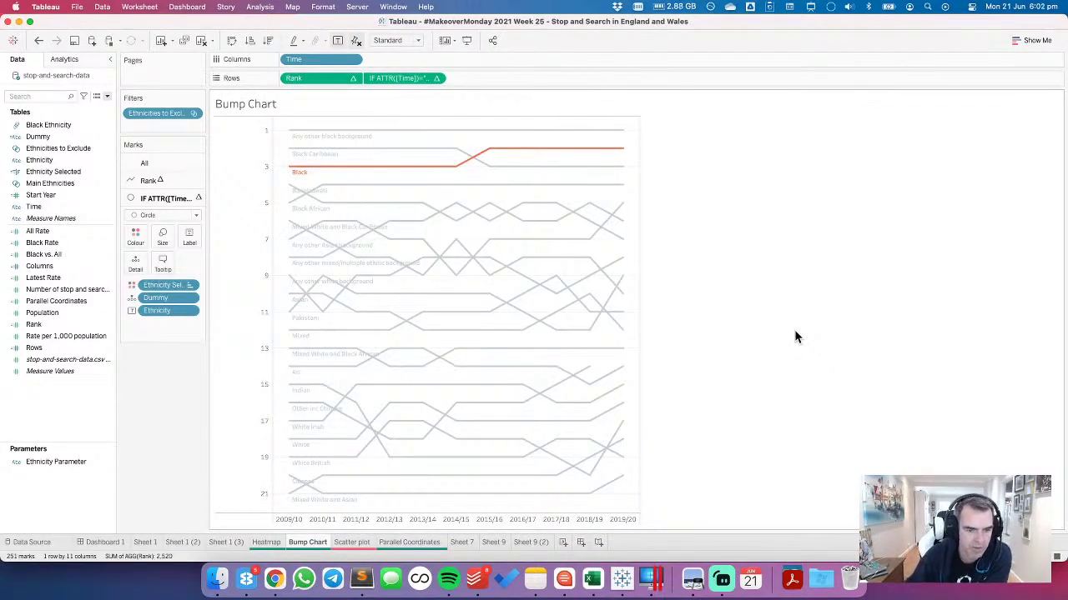
pyautogui.click(116, 542)
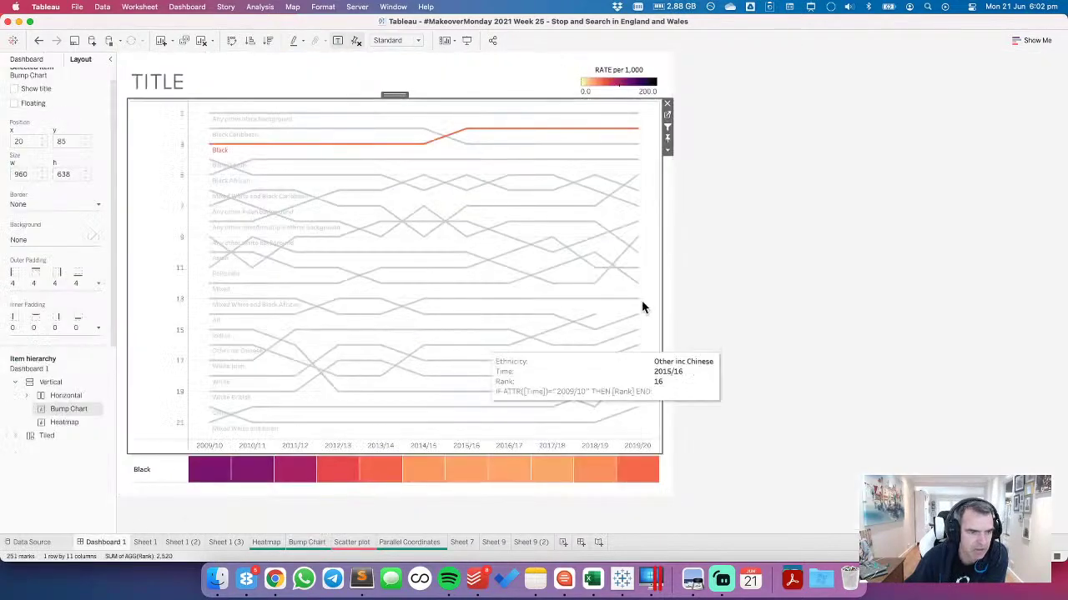
# Step: Set the dashboard to the fixed Web Page Embedded size, 800 by 800 px
pyautogui.click(806, 283)
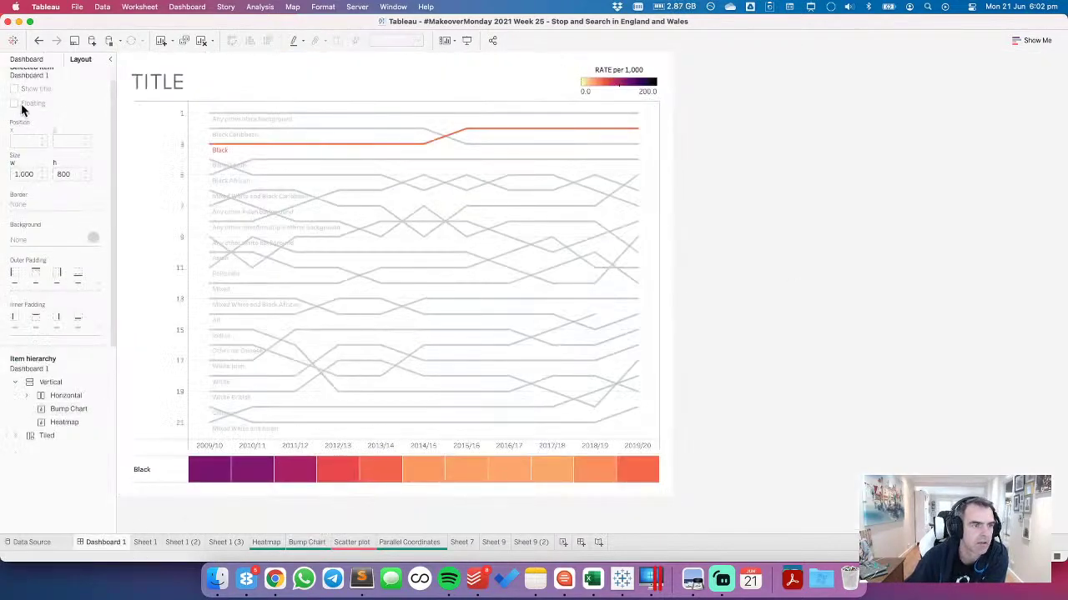
pyautogui.click(25, 60)
pyautogui.click(55, 143)
pyautogui.click(58, 214)
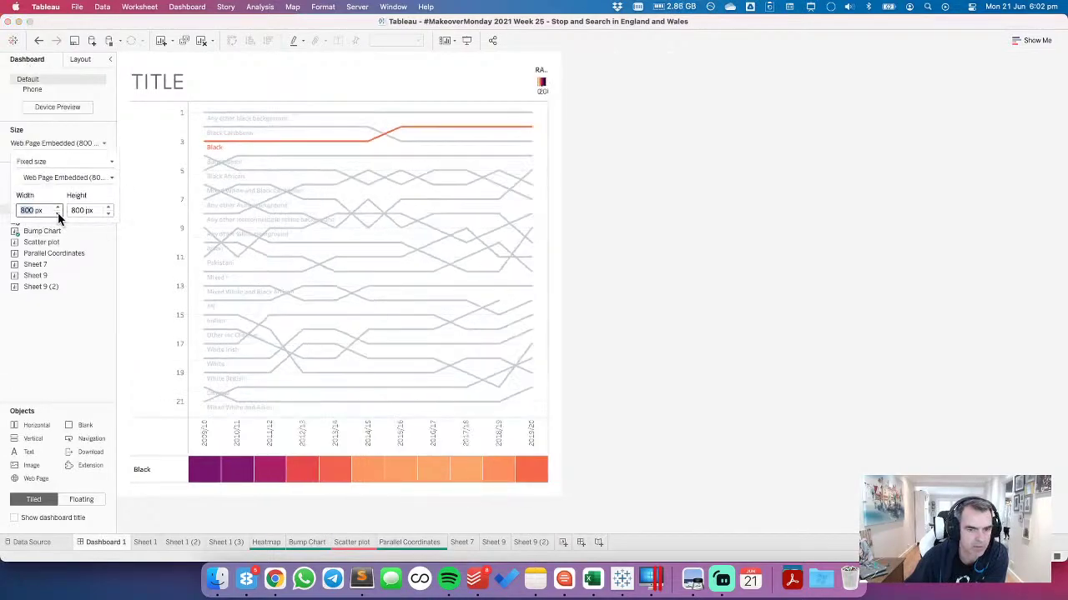
# Step: On the Bump Chart sheet, format the Time header font as size 8 in light grey
pyautogui.click(201, 444)
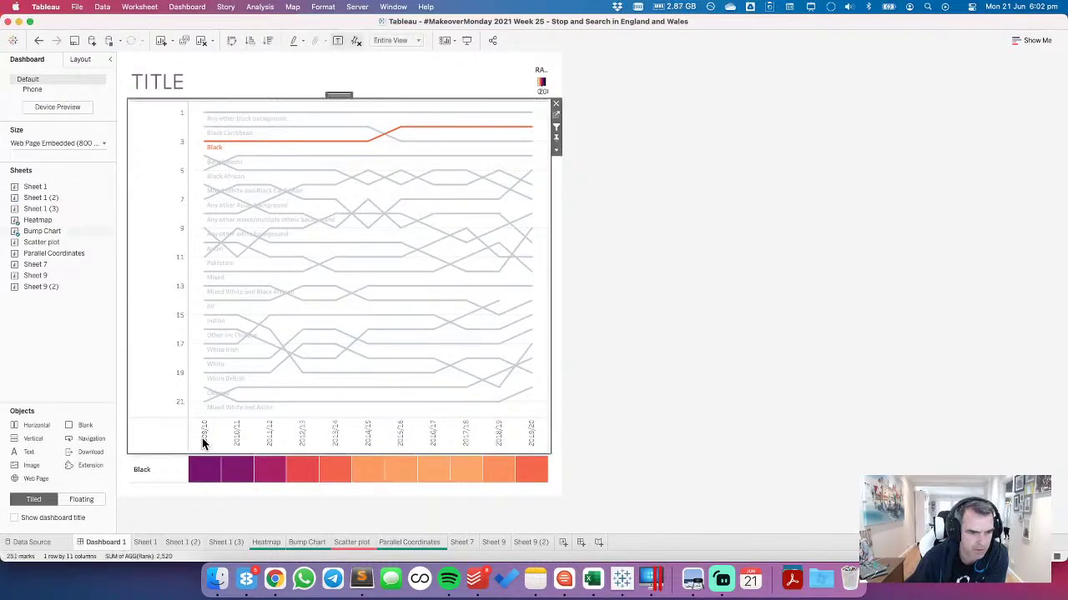
pyautogui.click(555, 115)
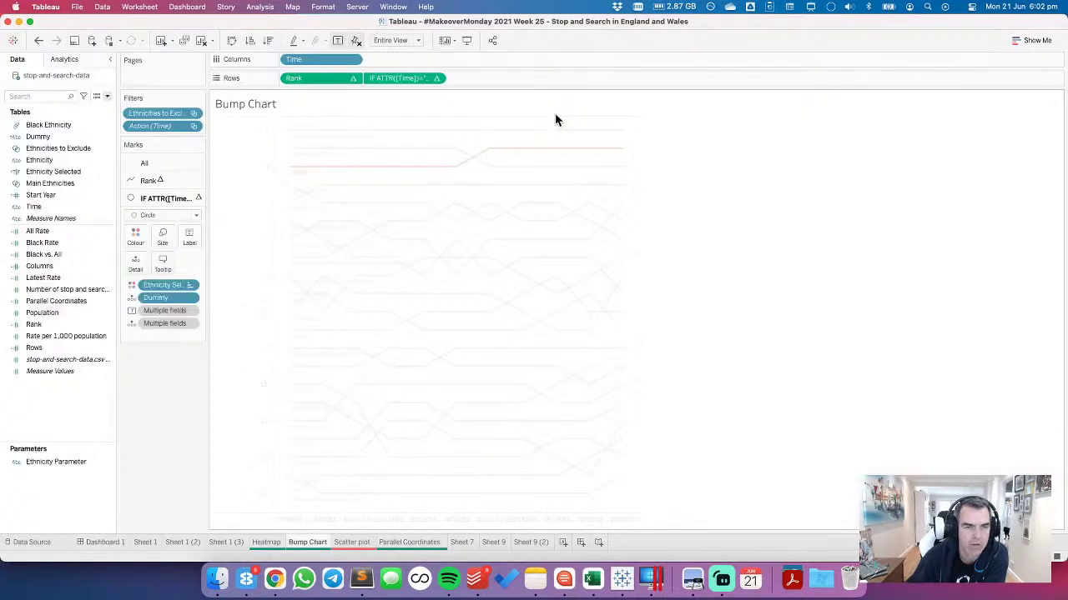
pyautogui.rightClick(330, 61)
pyautogui.click(350, 120)
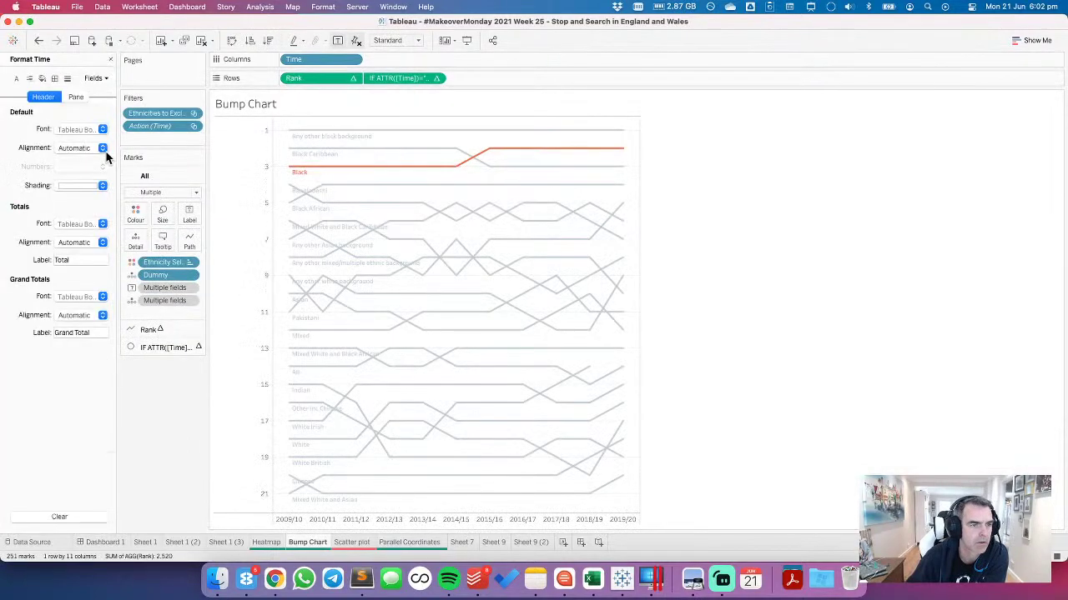
pyautogui.click(70, 131)
pyautogui.click(72, 163)
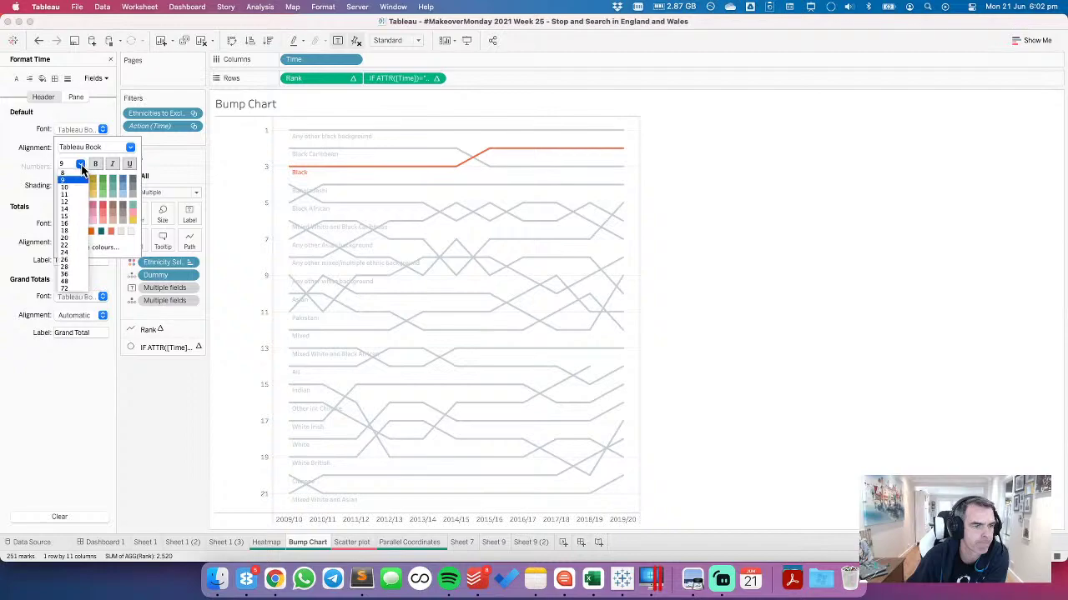
pyautogui.click(70, 177)
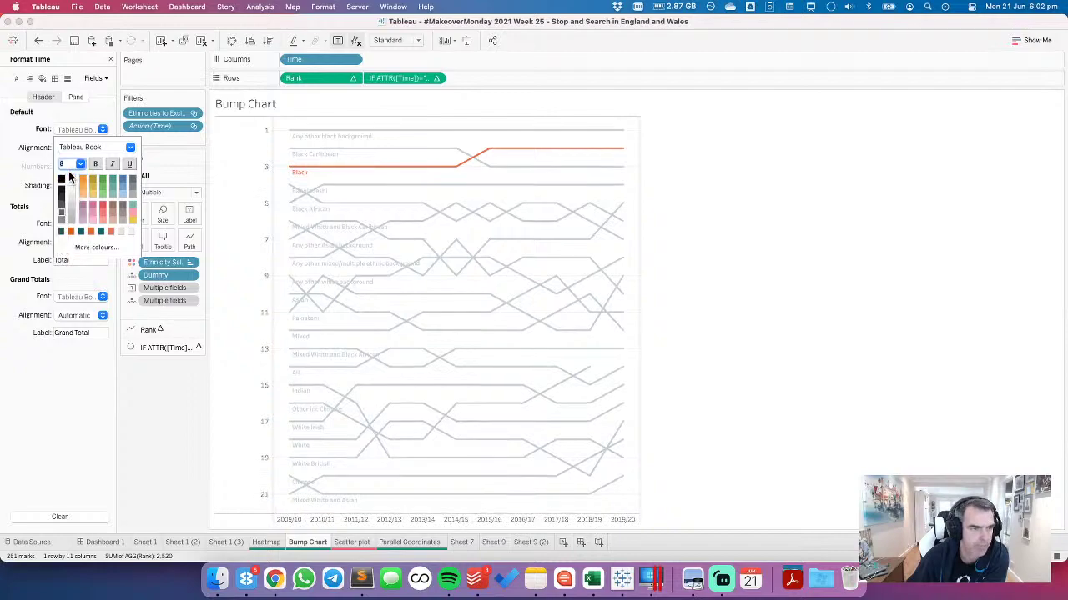
pyautogui.click(72, 223)
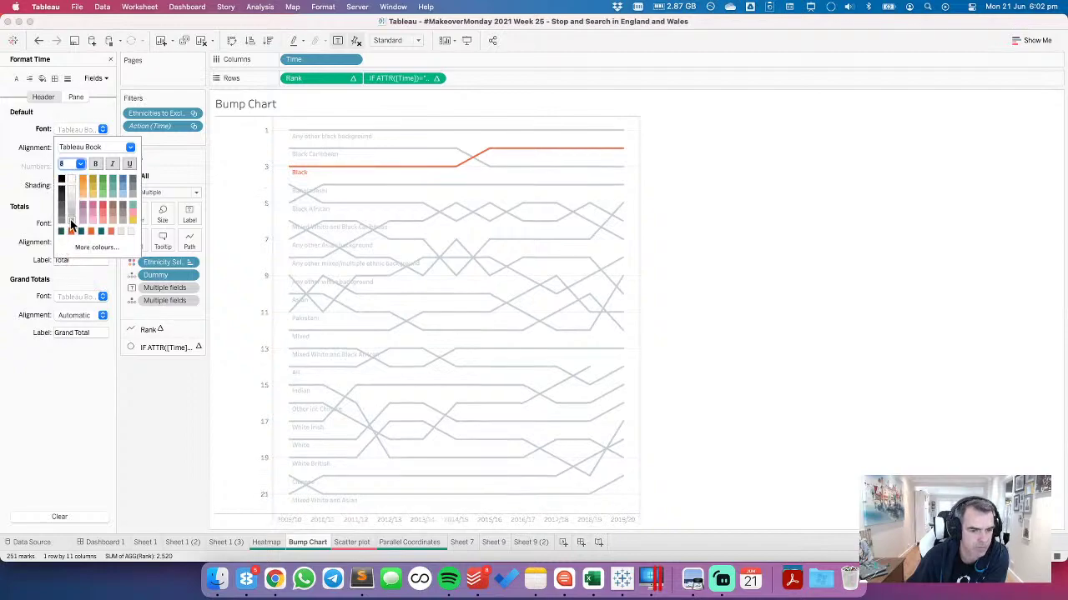
# Step: Change the font colour of the Rank axis labels to light grey
pyautogui.click(265, 279)
pyautogui.click(264, 278)
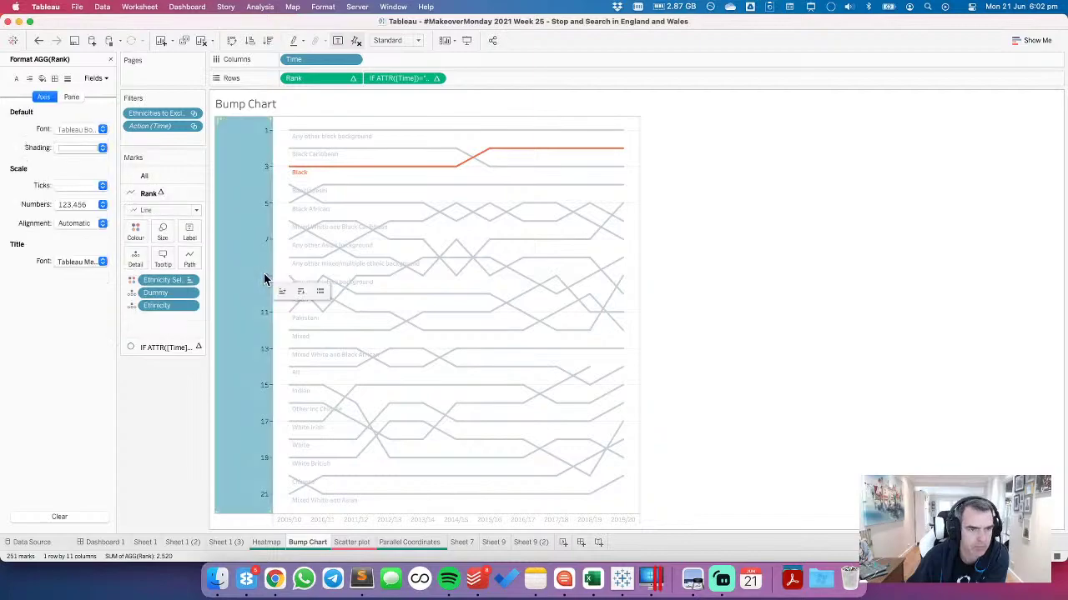
pyautogui.click(80, 129)
pyautogui.click(80, 164)
pyautogui.click(80, 164)
pyautogui.click(80, 164)
pyautogui.click(70, 160)
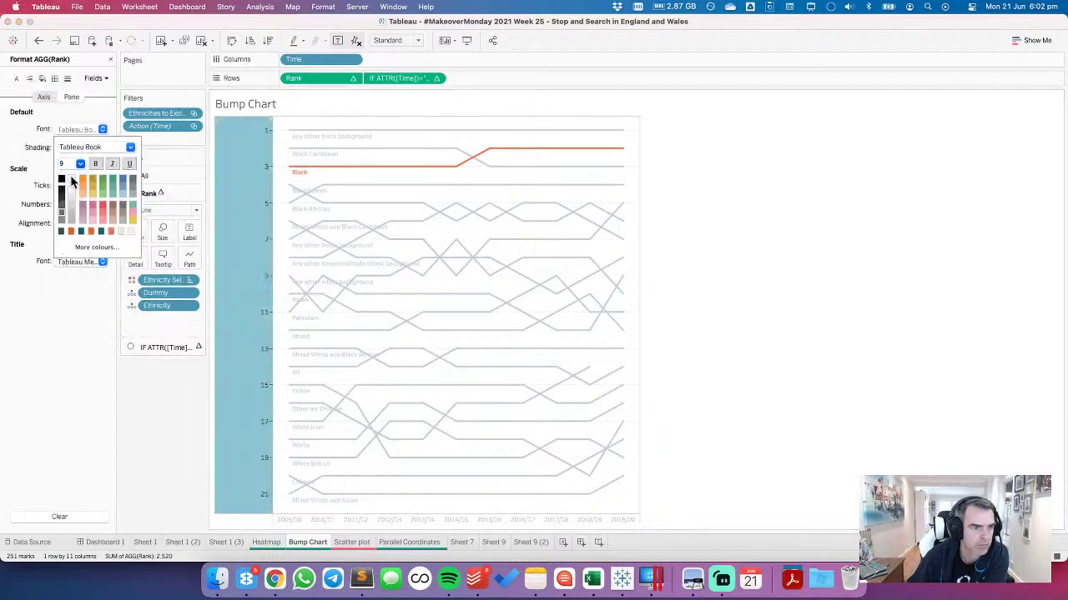
pyautogui.click(138, 432)
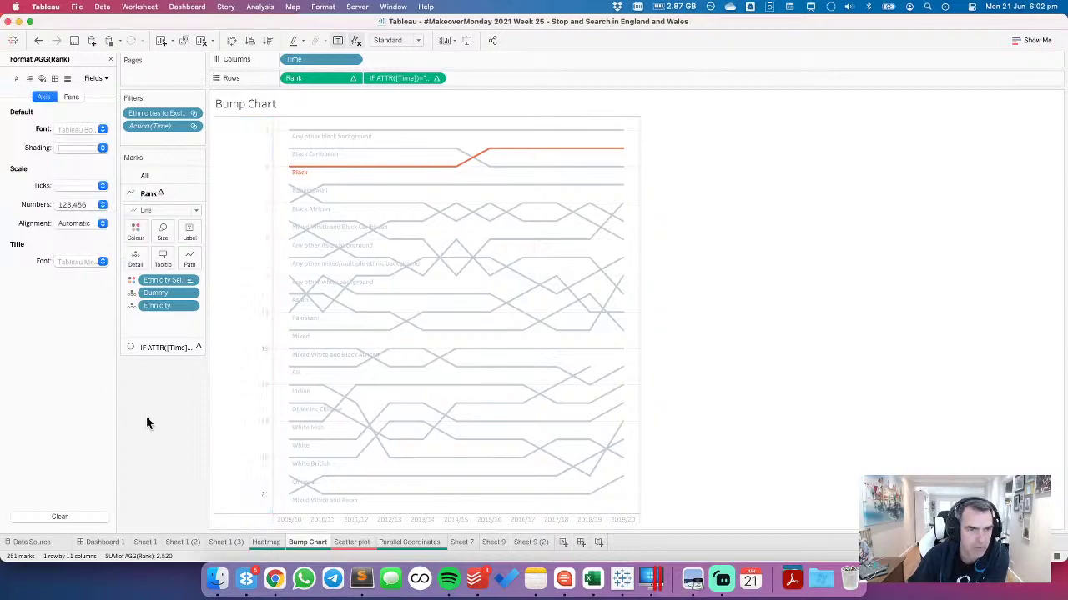
# Step: Rotate the Time labels on the Bump Chart sheet twice so they read horizontally on Dashboard 1
pyautogui.click(102, 542)
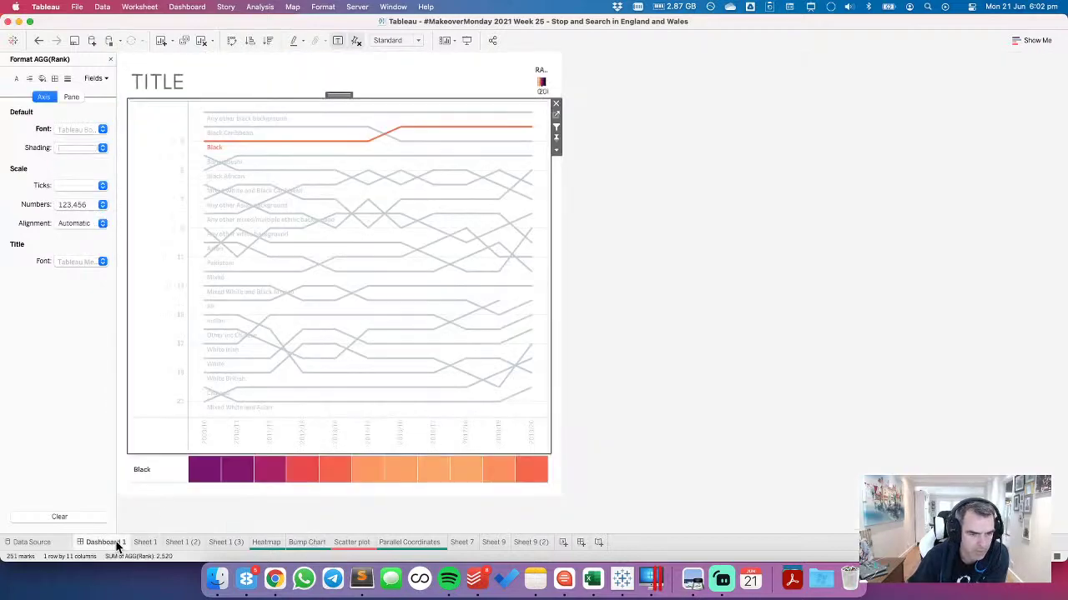
pyautogui.click(202, 432)
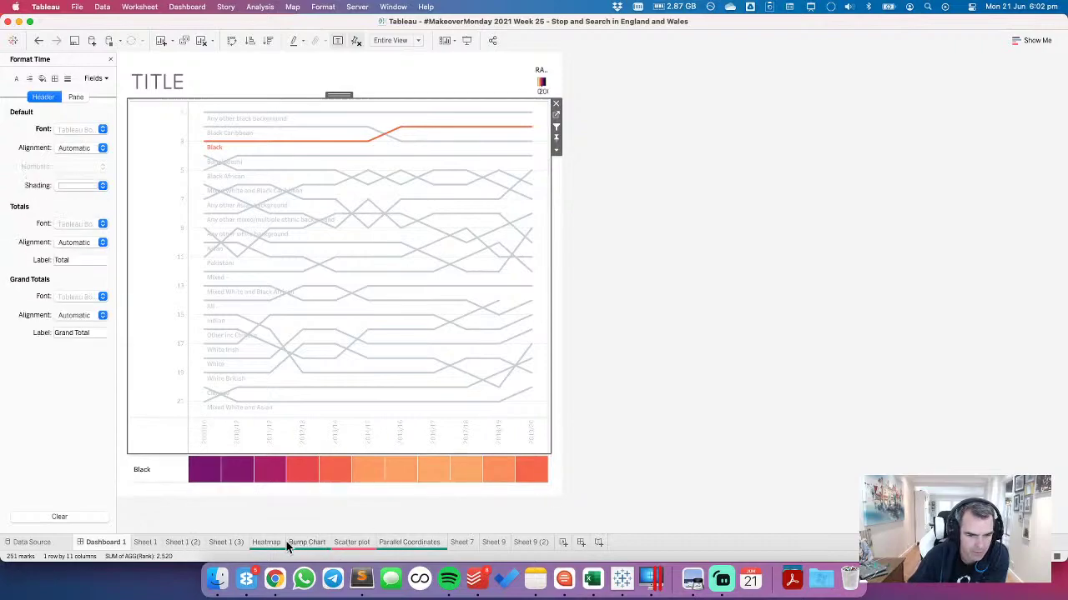
pyautogui.click(314, 543)
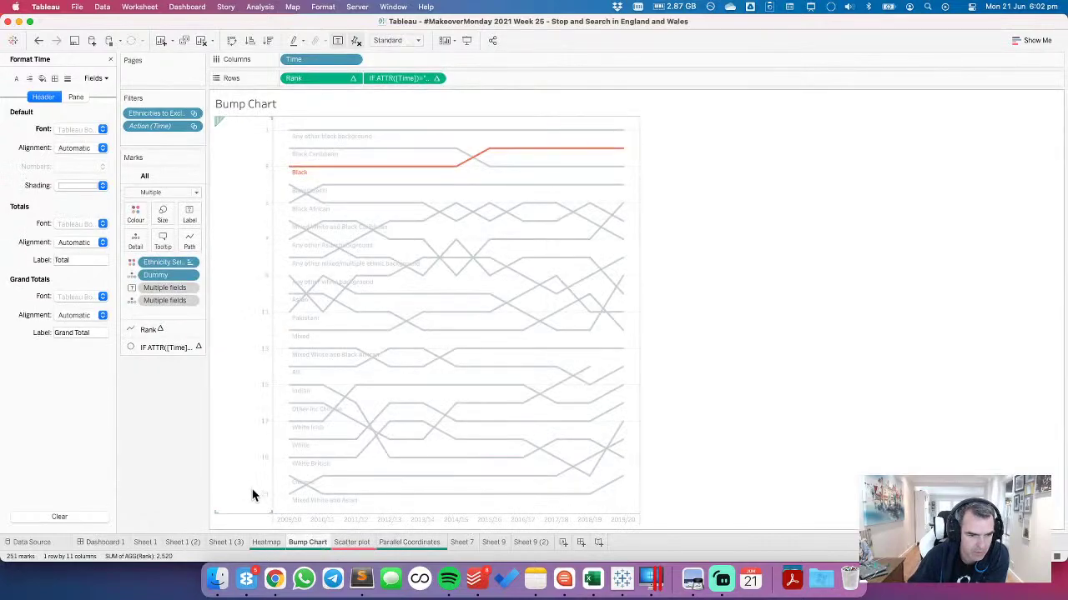
pyautogui.rightClick(295, 522)
pyautogui.click(314, 476)
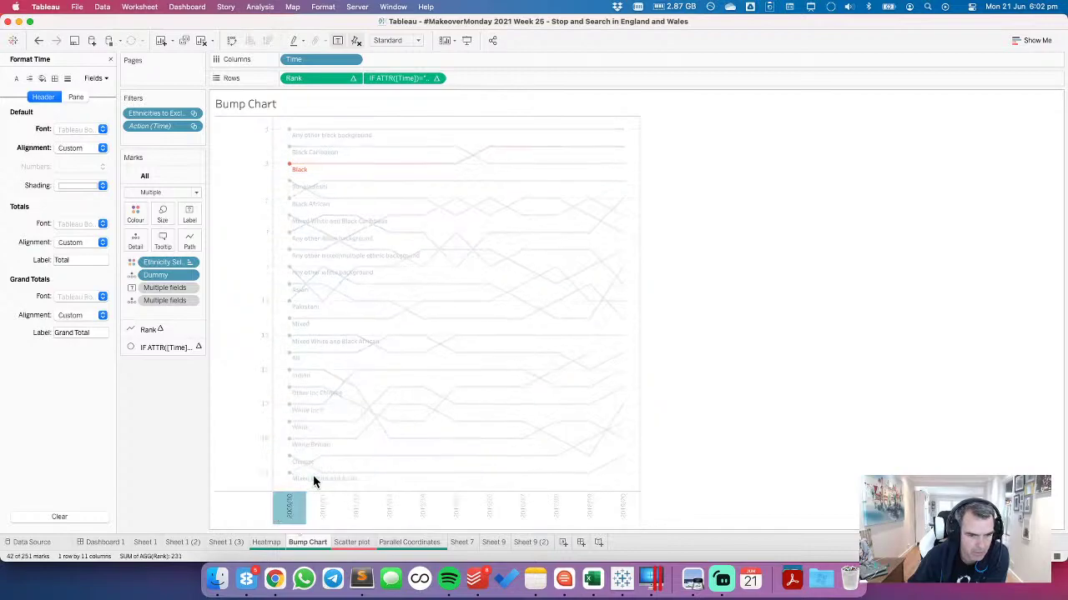
pyautogui.rightClick(297, 503)
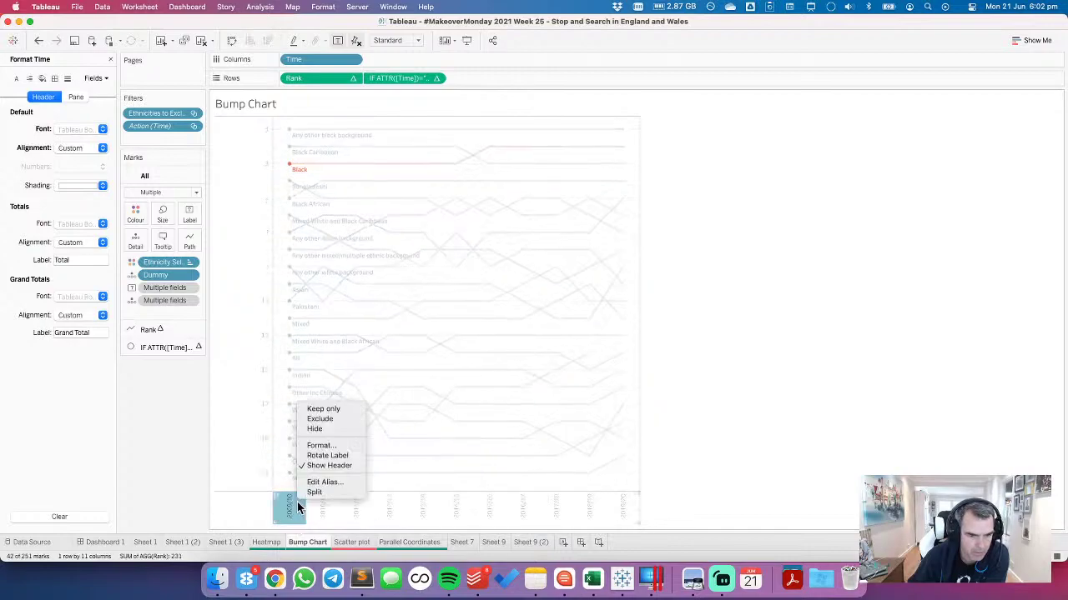
pyautogui.click(319, 455)
pyautogui.click(119, 543)
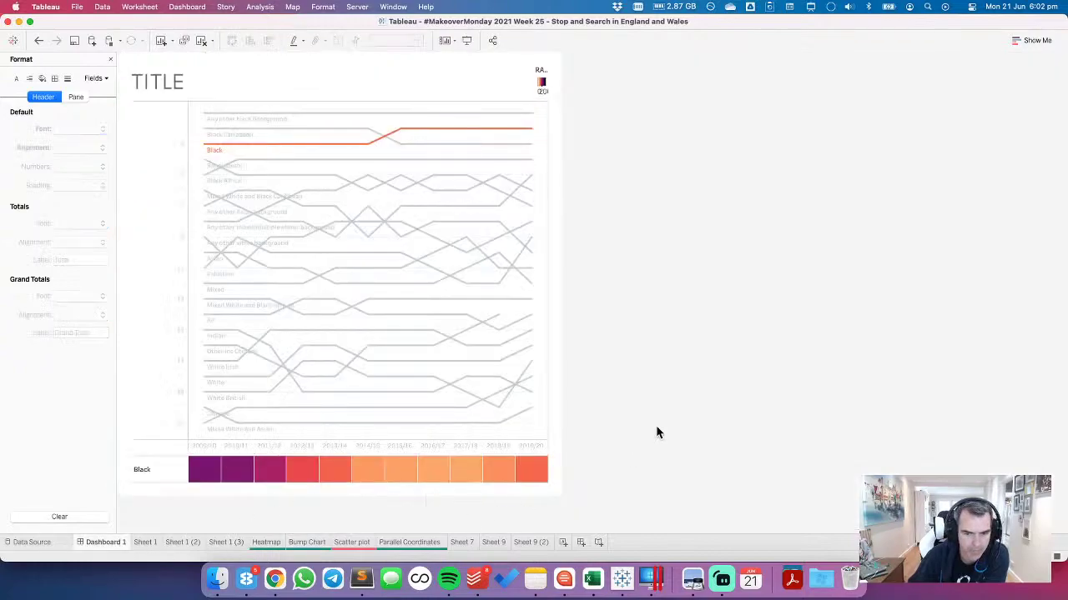
# Step: Set the bump chart's row divider borders for pane and header to None and remove its column divider
pyautogui.rightClick(309, 140)
pyautogui.click(339, 190)
pyautogui.click(68, 78)
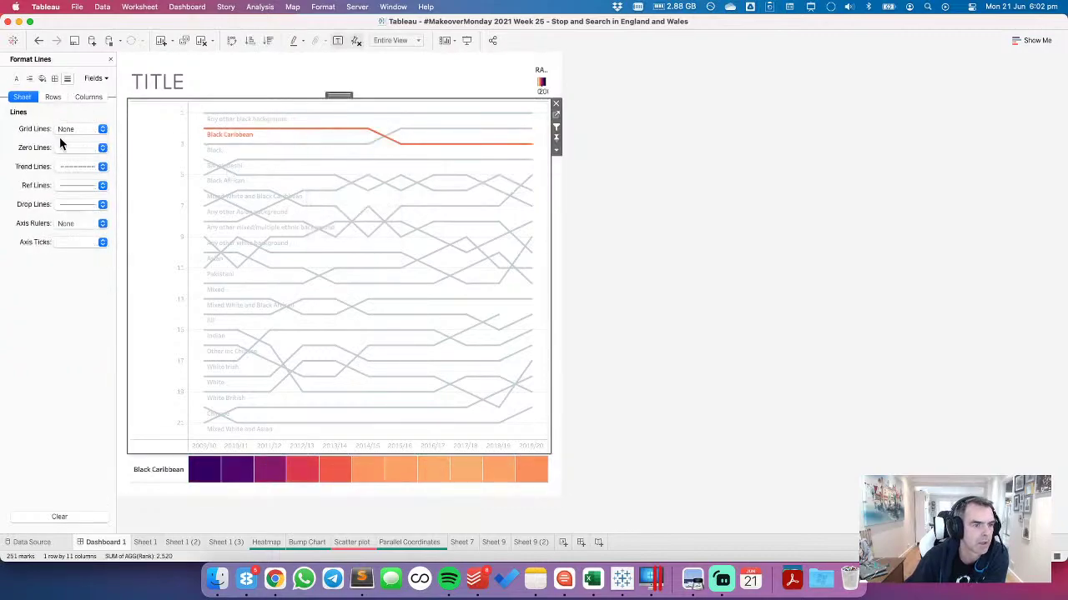
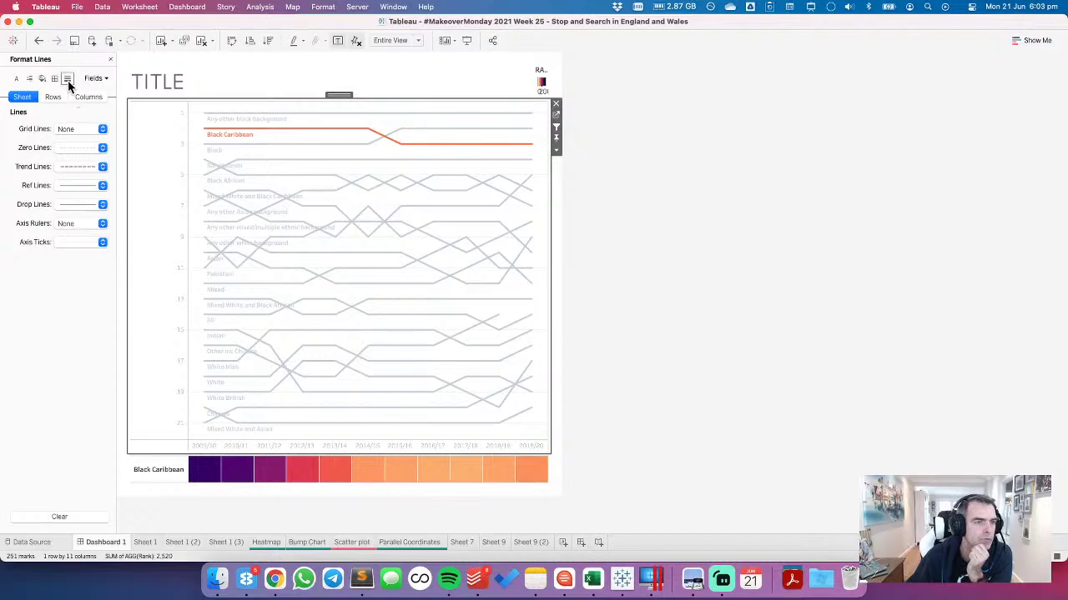
pyautogui.click(54, 78)
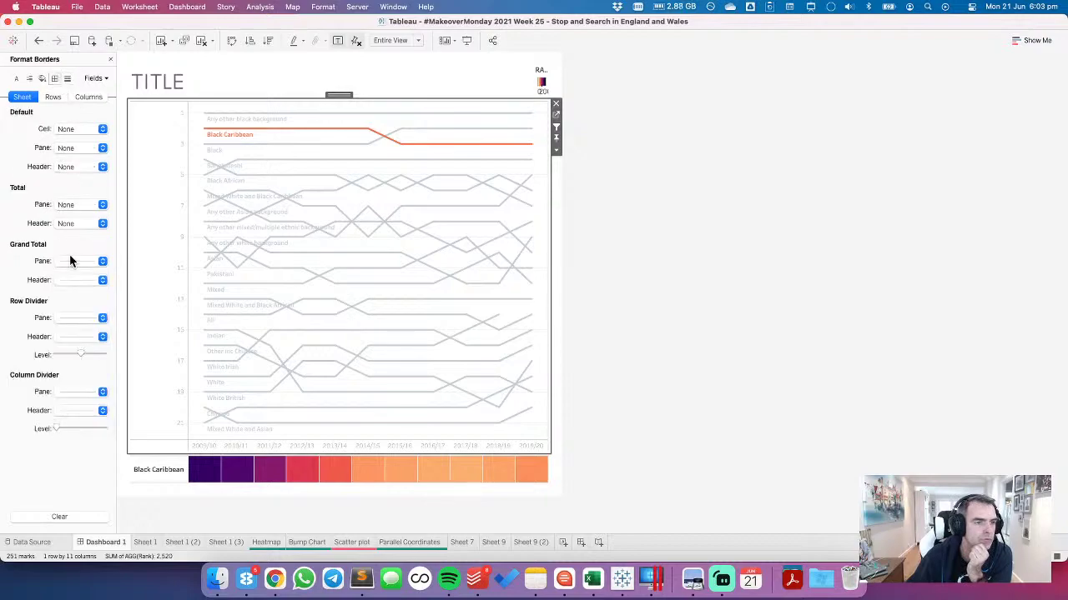
pyautogui.click(79, 318)
pyautogui.click(78, 336)
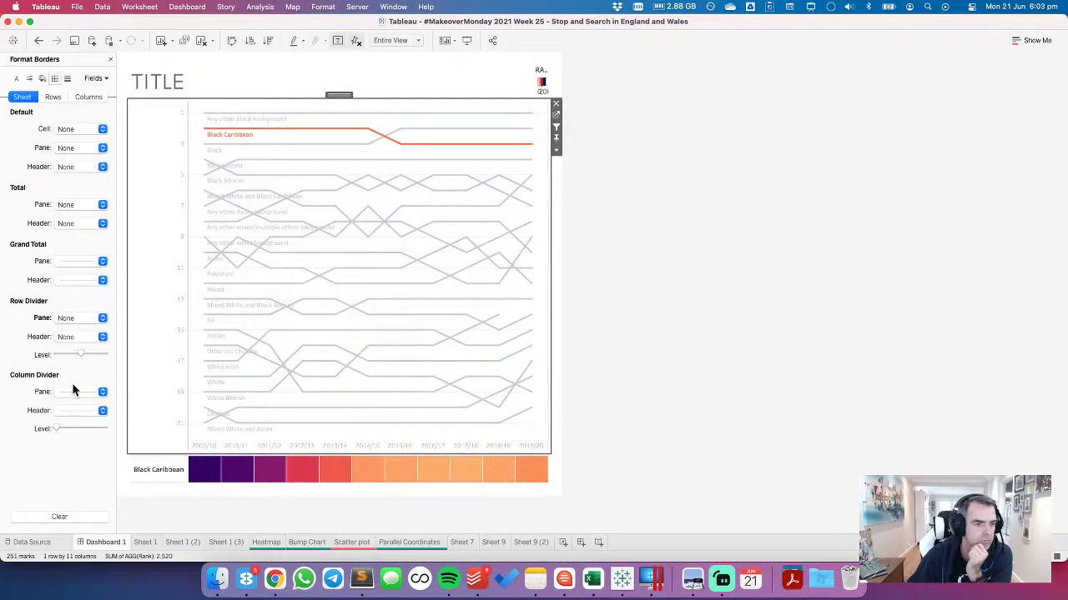
pyautogui.click(75, 392)
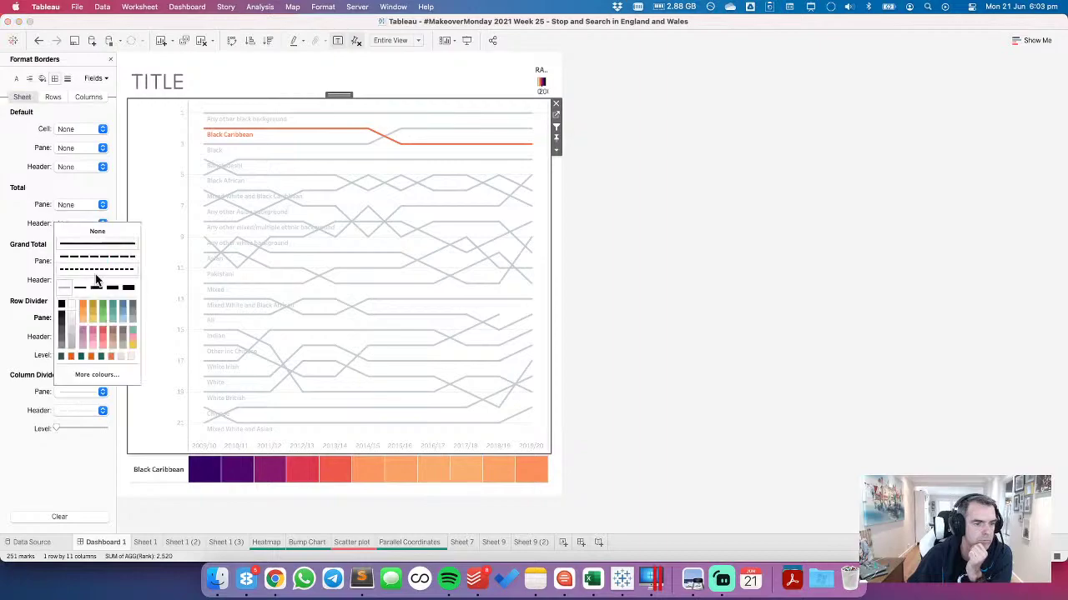
# Step: Set the bump chart's grid lines and zero lines to None
pyautogui.click(67, 79)
pyautogui.click(68, 128)
pyautogui.click(71, 145)
pyautogui.click(71, 148)
pyautogui.click(75, 164)
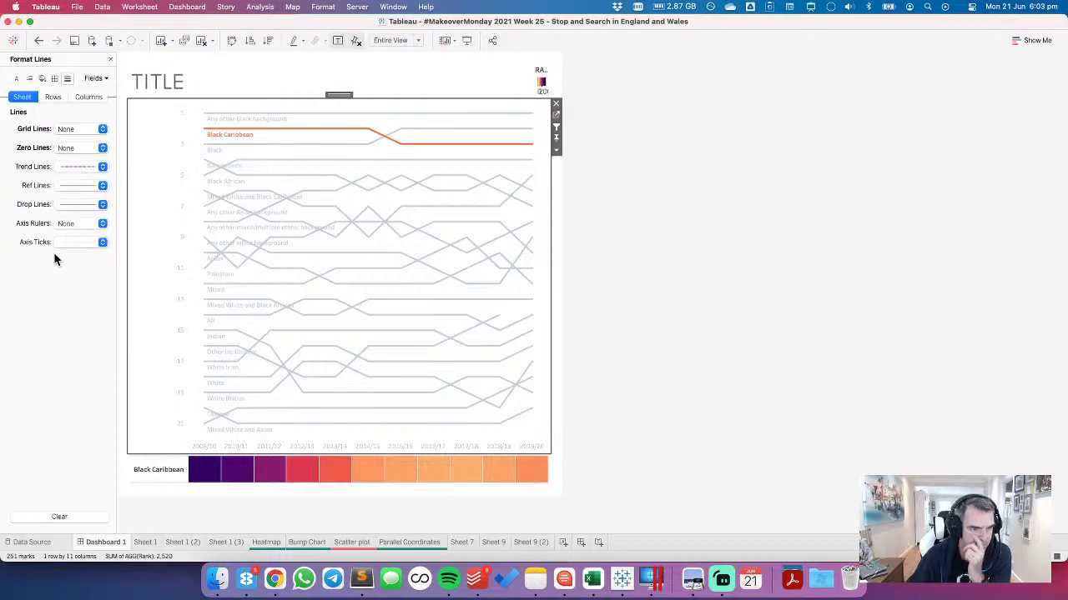
# Step: Widen the RATE per 1,000 colour legend in the dashboard header so its full scale fits
pyautogui.click(540, 85)
pyautogui.moveTo(533, 78); pyautogui.dragTo(469, 81)
pyautogui.click(548, 120)
pyautogui.click(548, 120)
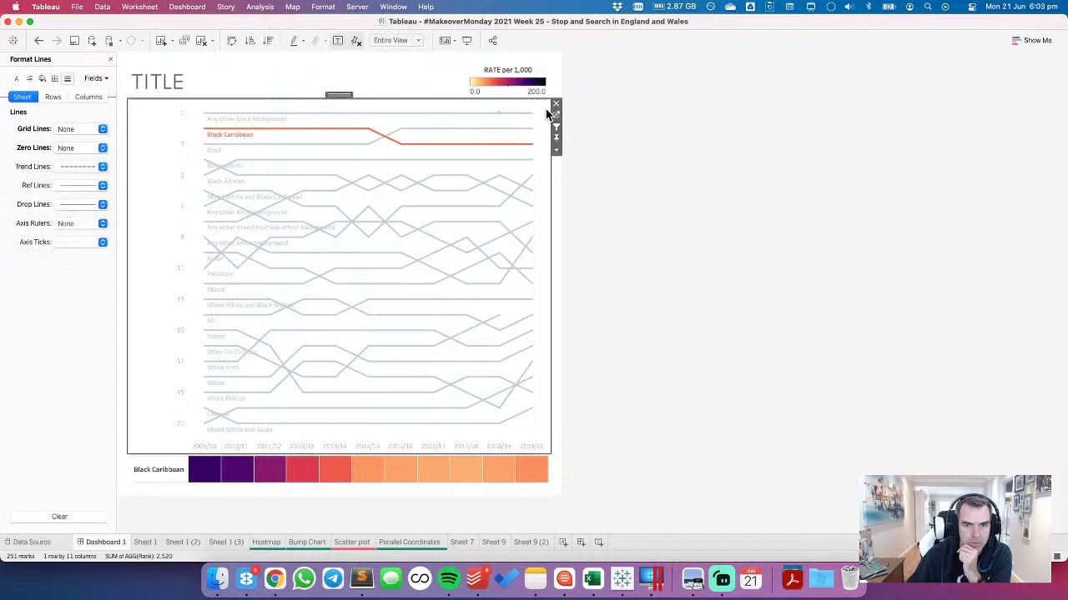
# Step: On the Bump Chart sheet, label the Rank line marks with Rank, only at the start of each line
pyautogui.click(555, 115)
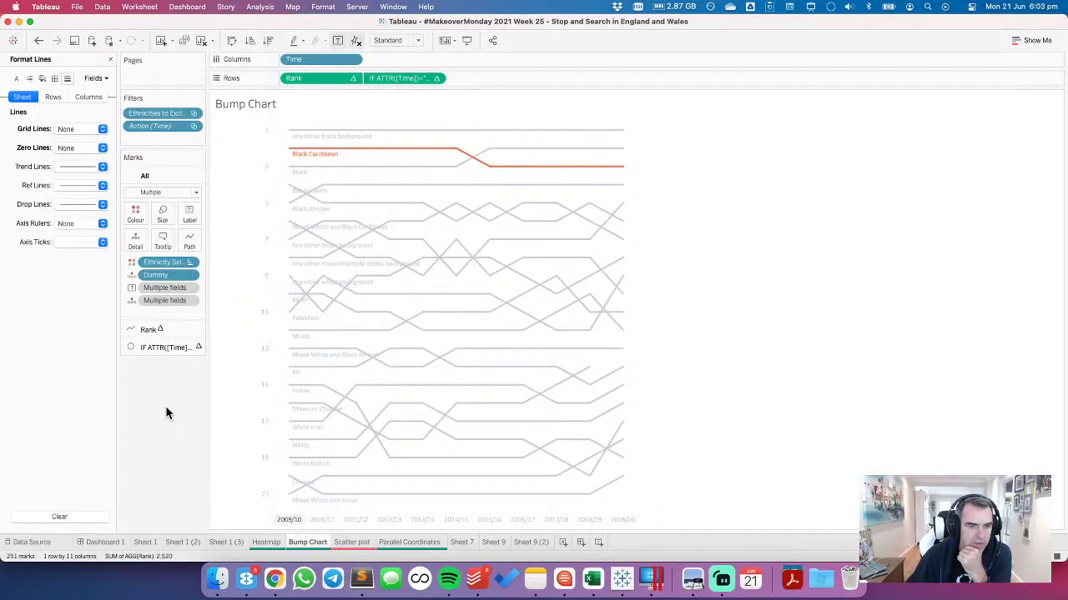
pyautogui.click(156, 331)
pyautogui.click(110, 61)
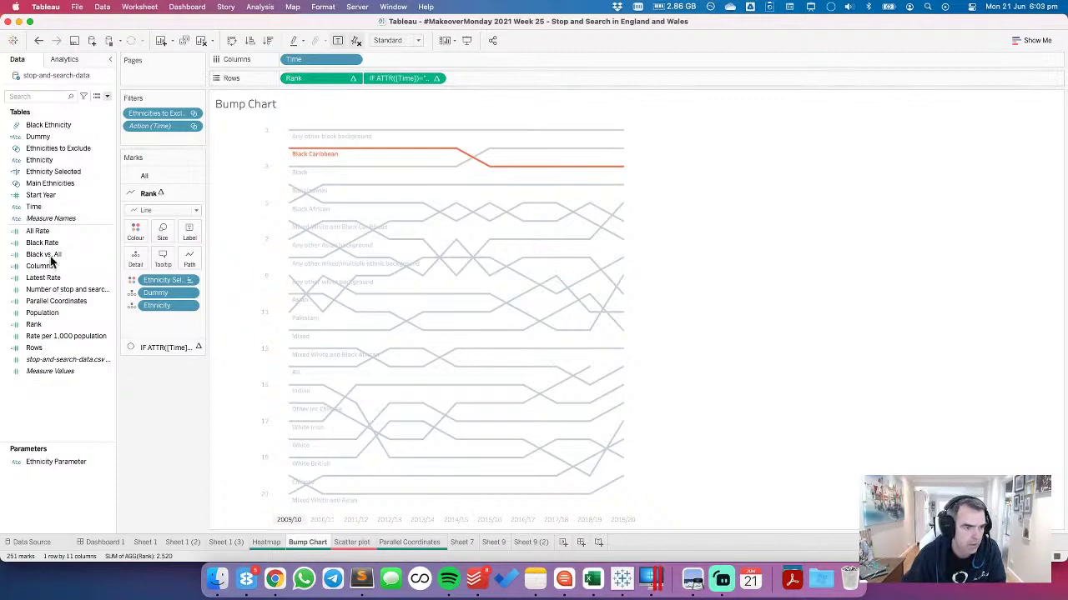
pyautogui.moveTo(43, 325); pyautogui.dragTo(188, 233)
pyautogui.click(189, 234)
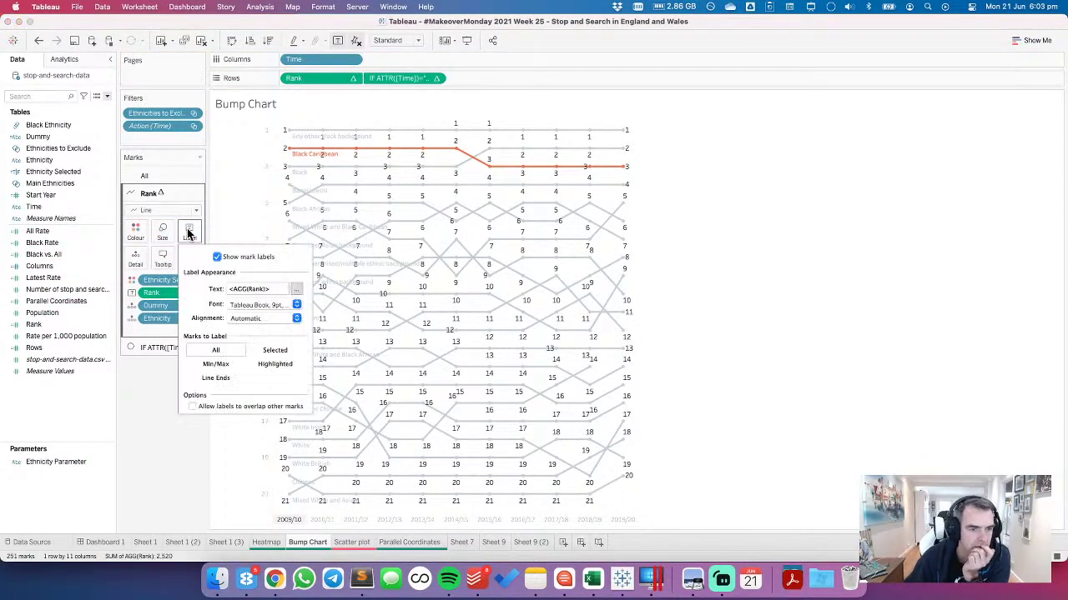
pyautogui.click(212, 380)
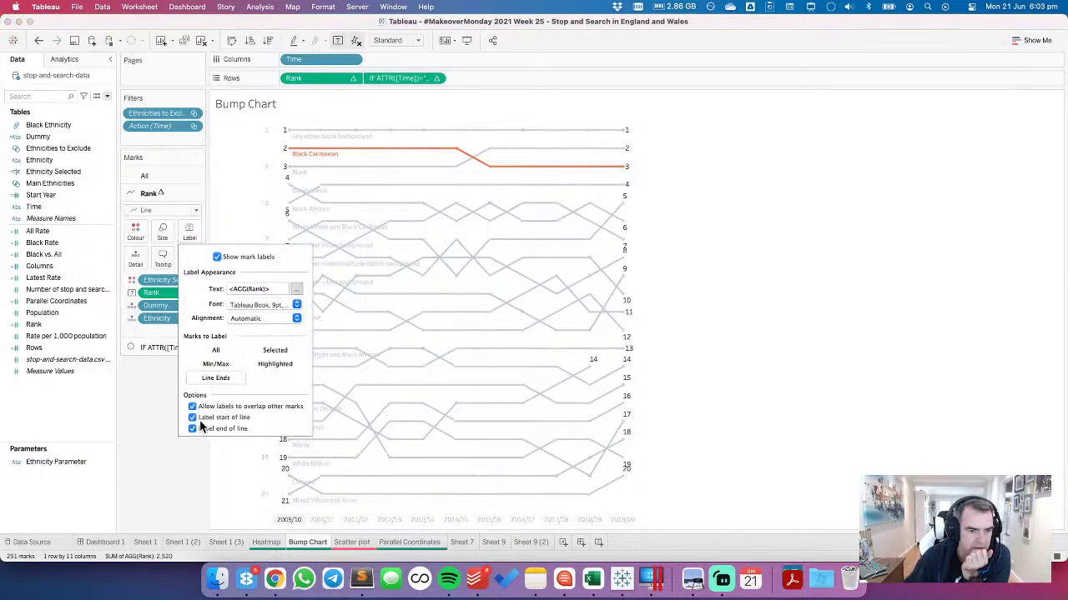
# Step: Format the rank labels to match the mark colour, with size 8 and the Tableau Medium font
pyautogui.click(255, 308)
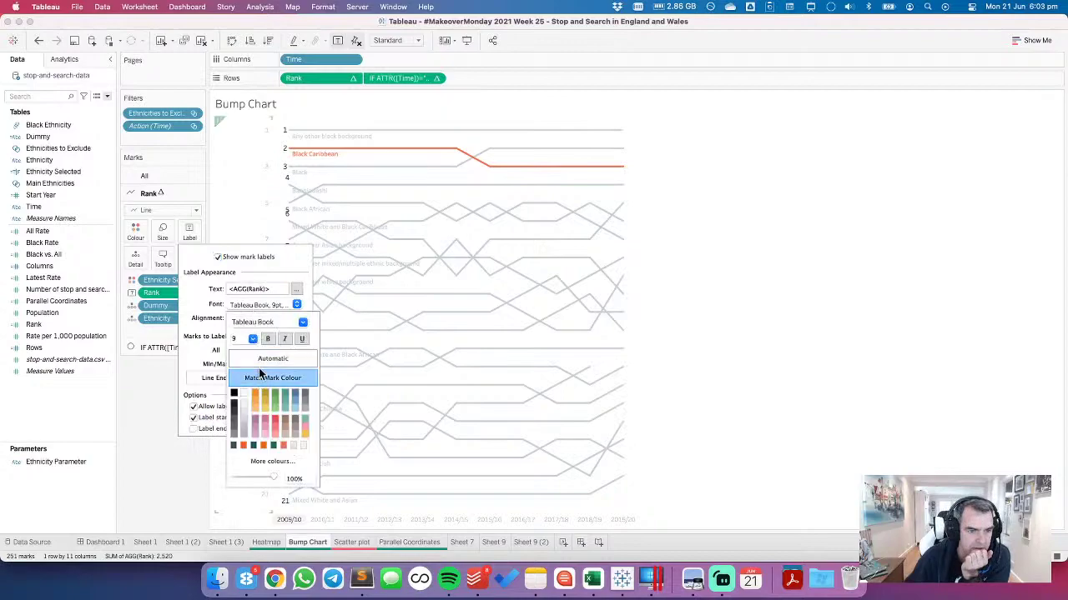
pyautogui.click(253, 339)
pyautogui.click(249, 349)
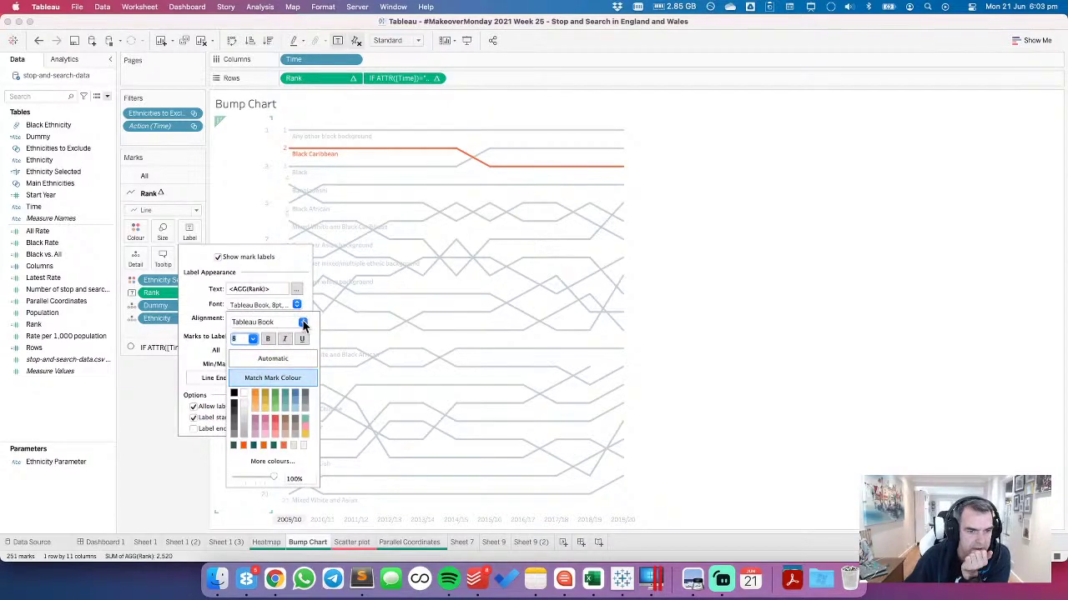
pyautogui.click(303, 322)
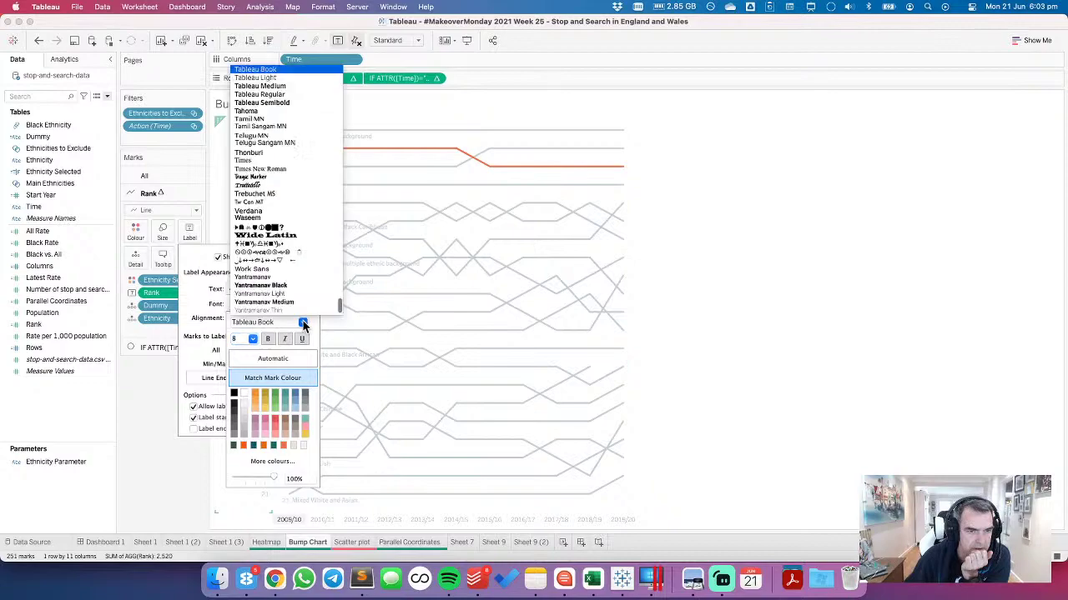
pyautogui.click(280, 87)
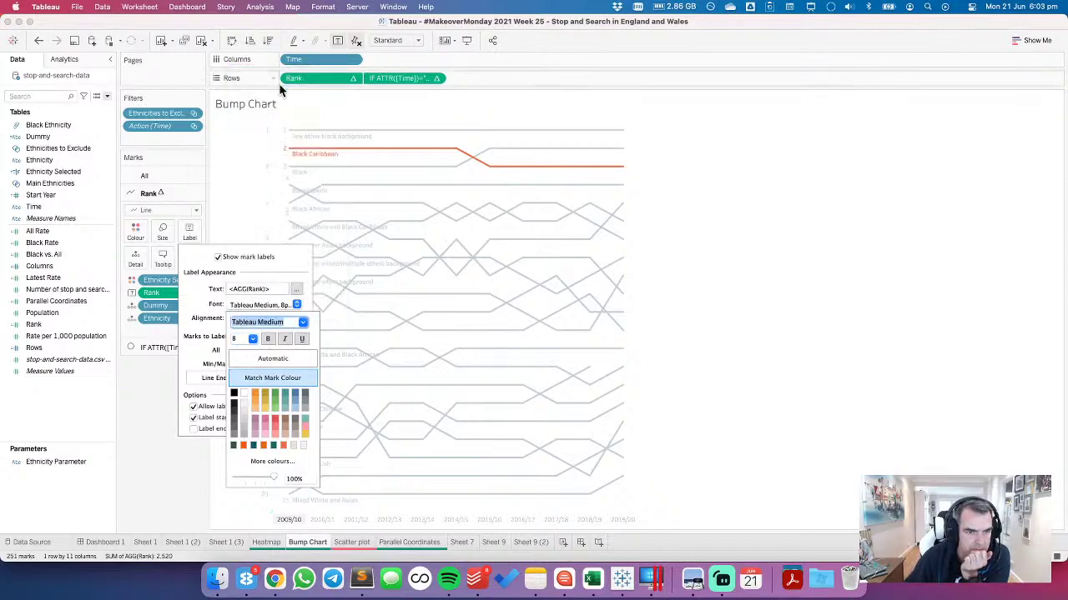
# Step: Align the rank labels horizontally left and vertically middle
pyautogui.click(198, 344)
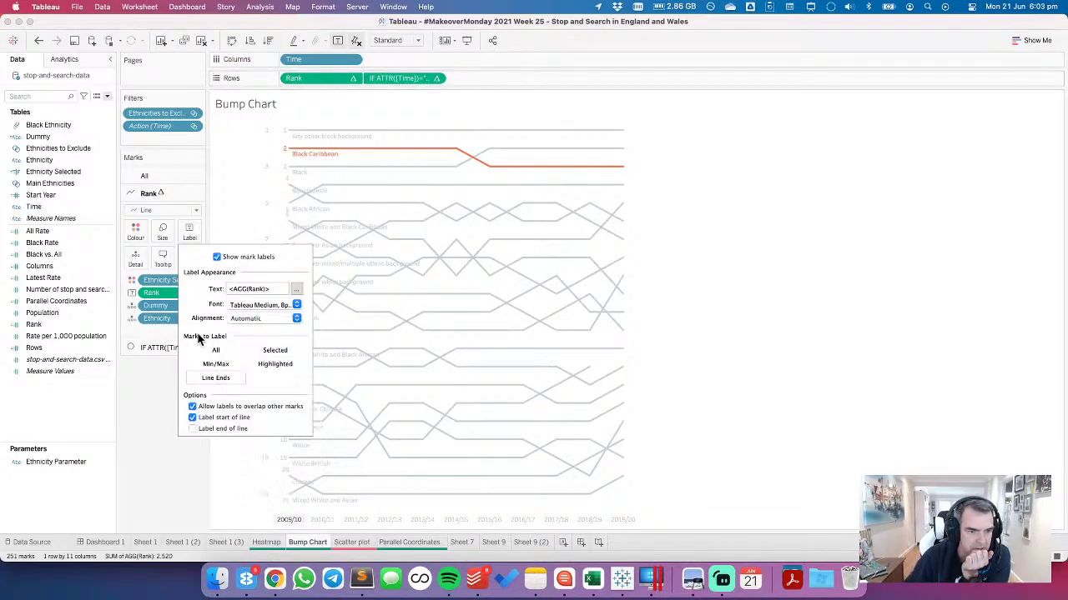
pyautogui.click(250, 318)
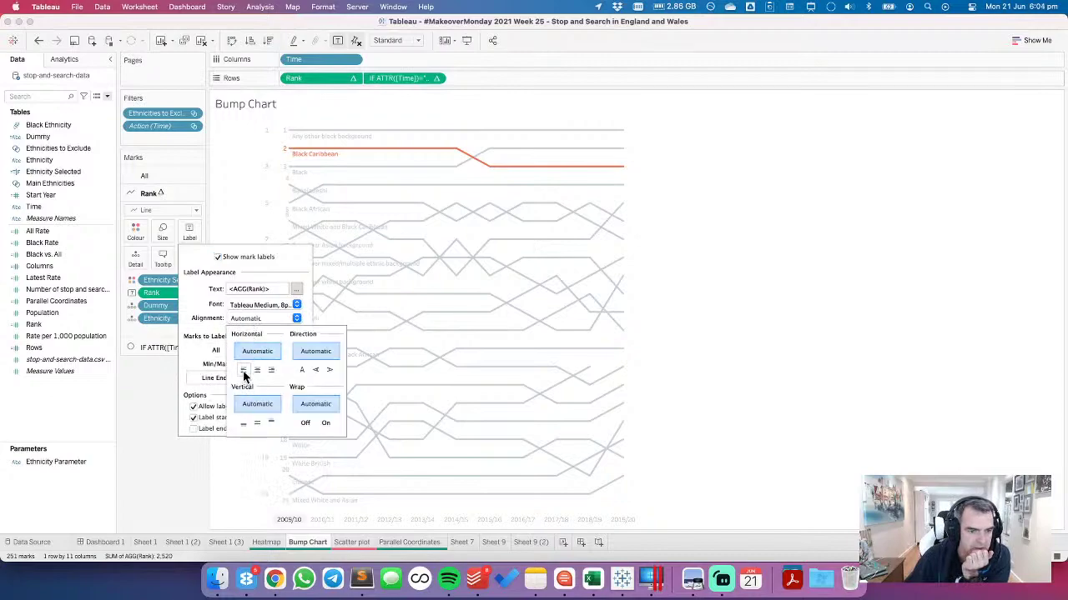
pyautogui.click(242, 371)
pyautogui.click(257, 423)
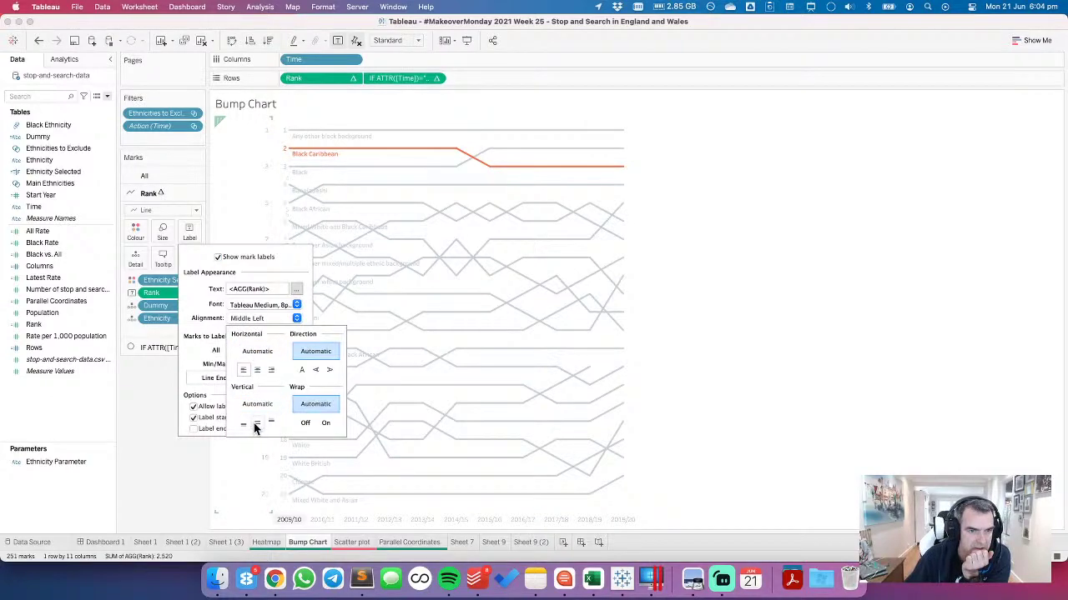
pyautogui.click(780, 337)
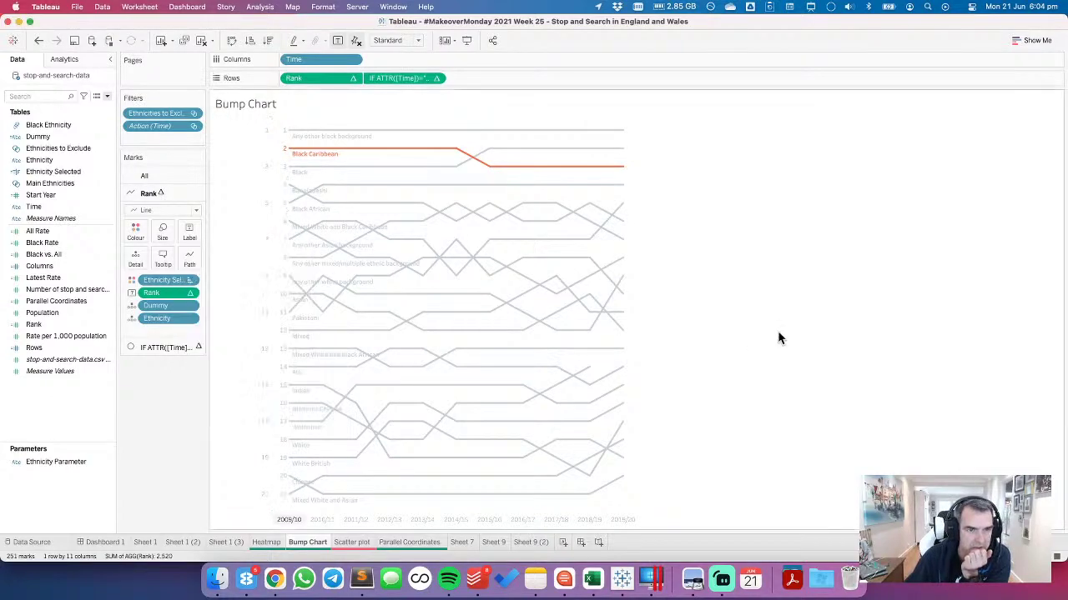
# Step: Hide the Rank axis header on the bump chart
pyautogui.click(352, 78)
pyautogui.click(330, 134)
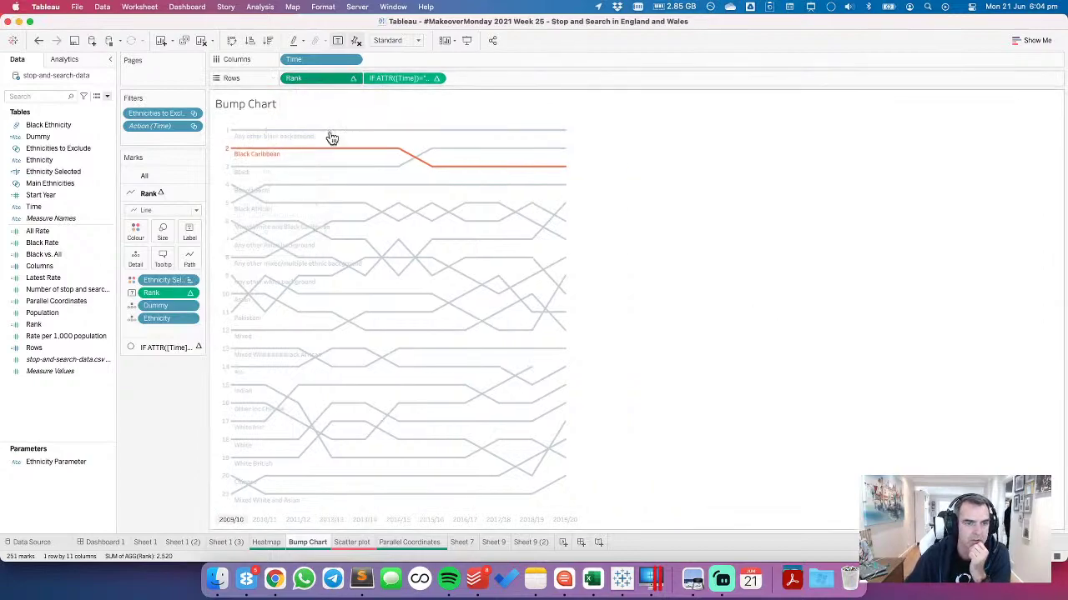
pyautogui.click(435, 77)
pyautogui.click(417, 111)
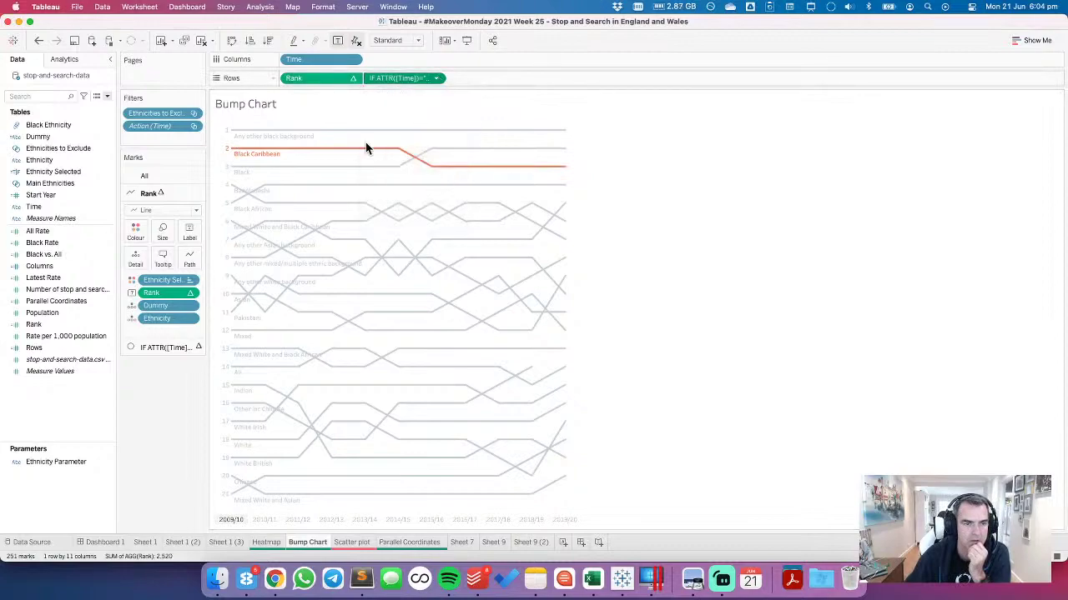
# Step: Add Rate per 1,000 population to the detail of all marks on the bump chart
pyautogui.click(160, 180)
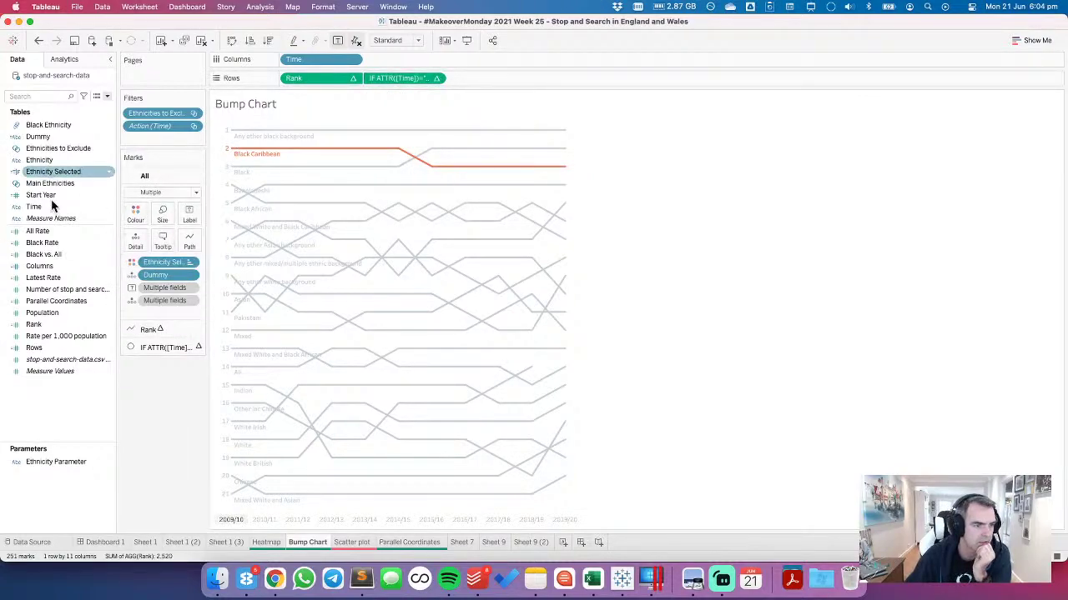
pyautogui.moveTo(30, 336); pyautogui.dragTo(138, 241)
pyautogui.moveTo(231, 155)
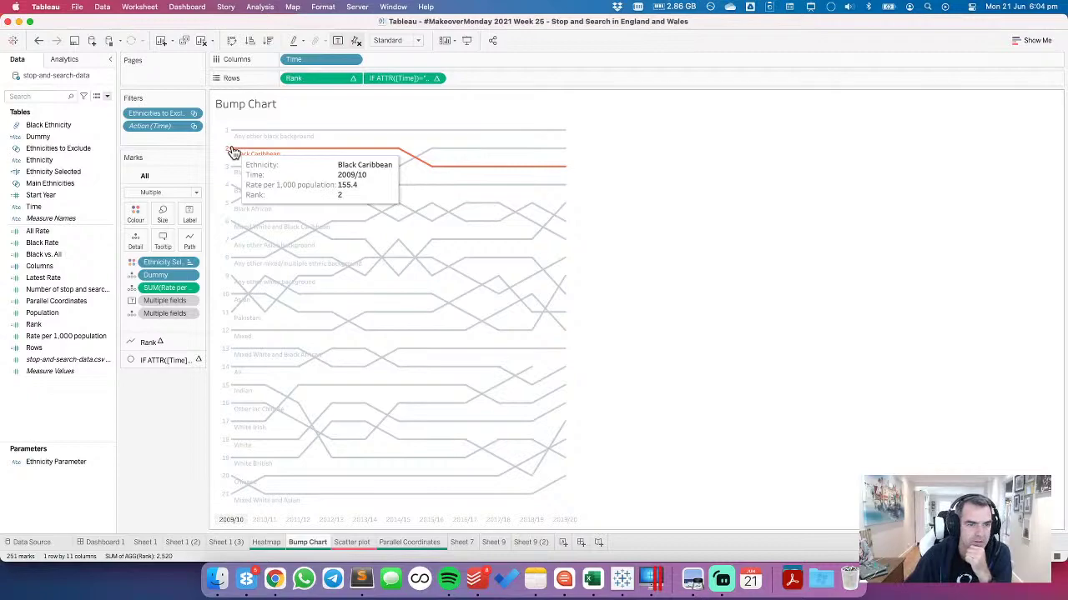
# Step: Edit the bump chart tooltip to start with "<Ethnicity> | <Time>" on one line, and turn off command buttons and selection by category
pyautogui.click(163, 241)
pyautogui.moveTo(434, 223); pyautogui.dragTo(317, 226)
pyautogui.press('BackSpace')
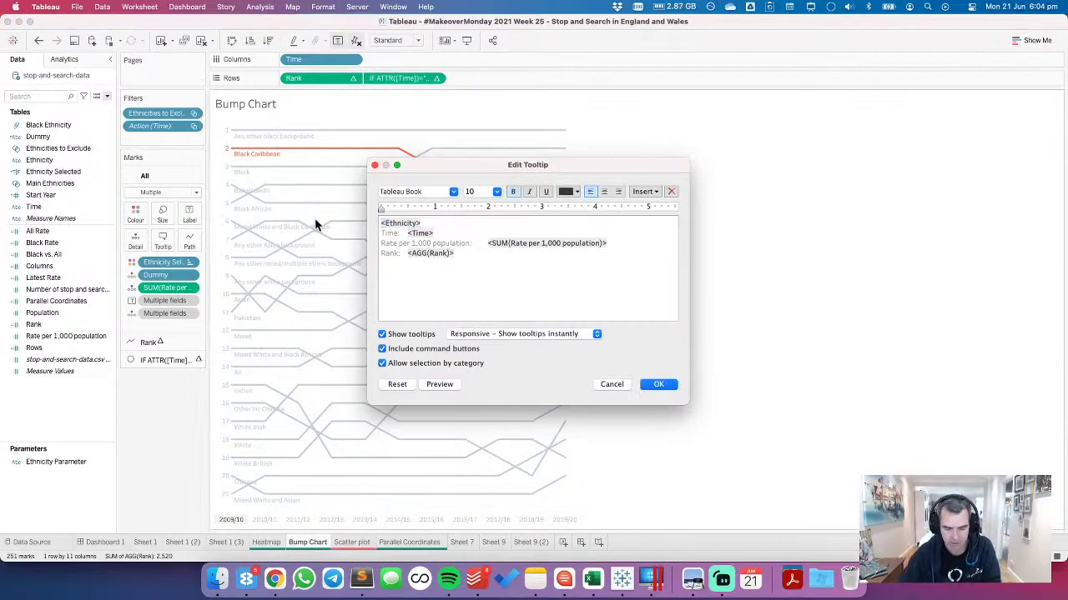
pyautogui.hotkey('shift', 'Right')
pyautogui.hotkey('shift', 'Right')
pyautogui.hotkey('shift', 'Right')
pyautogui.hotkey('shift', 'Right')
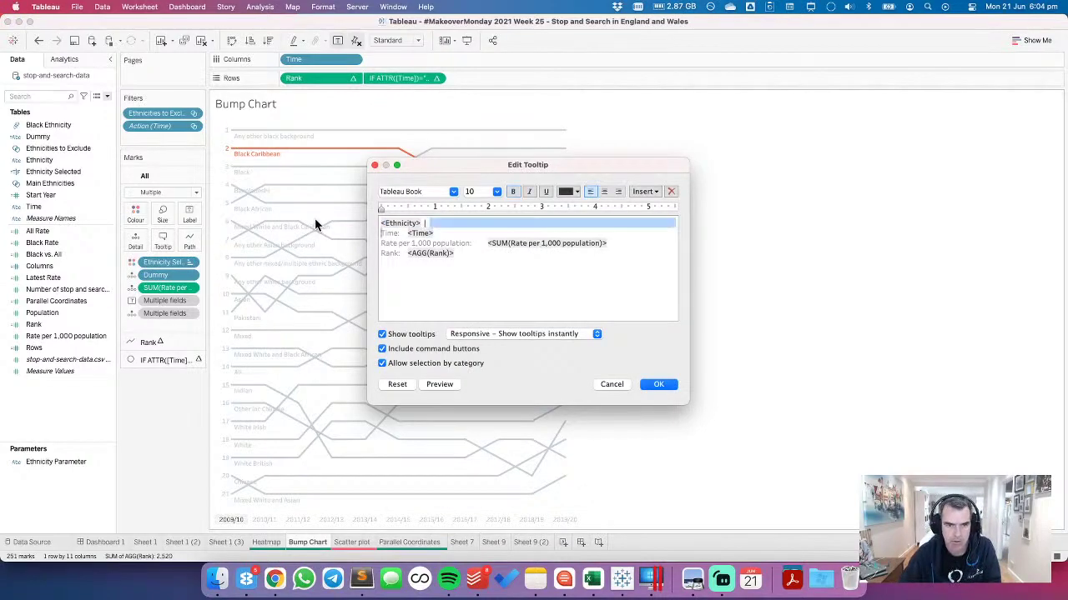
pyautogui.press('BackSpace')
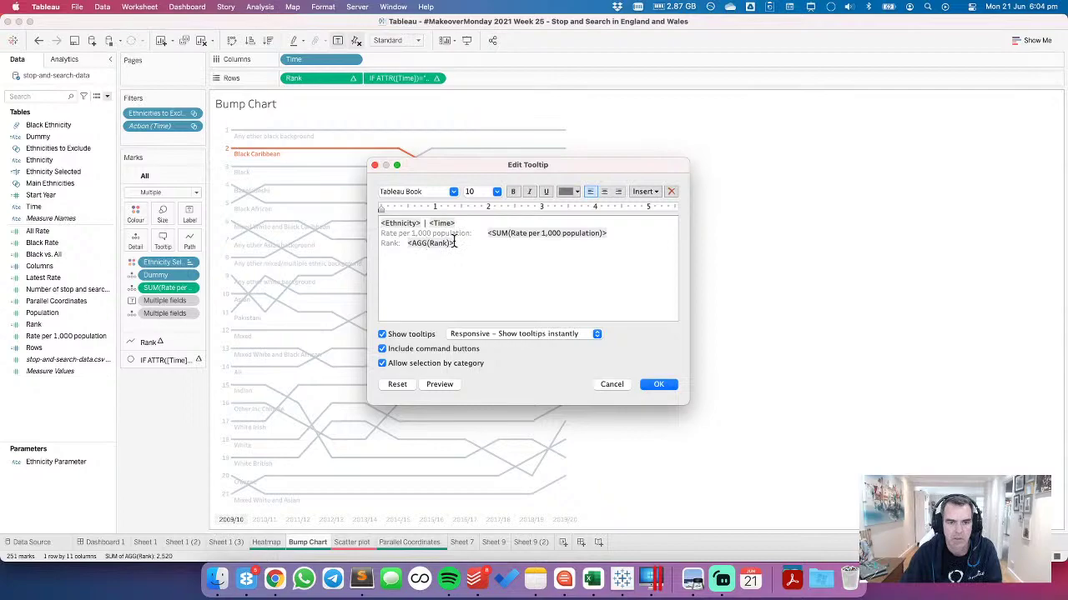
pyautogui.click(415, 351)
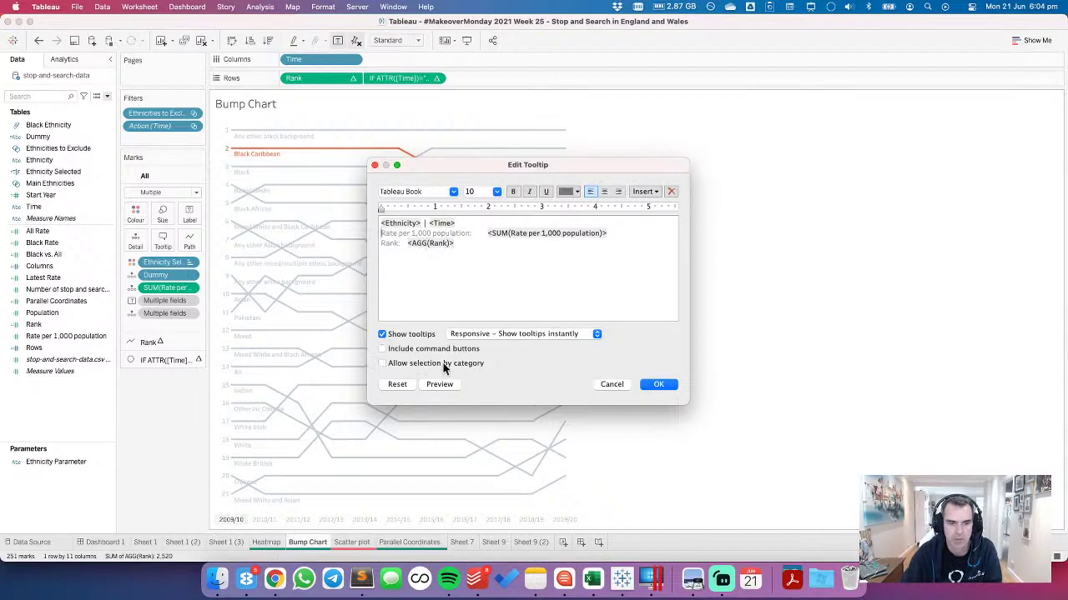
pyautogui.click(668, 385)
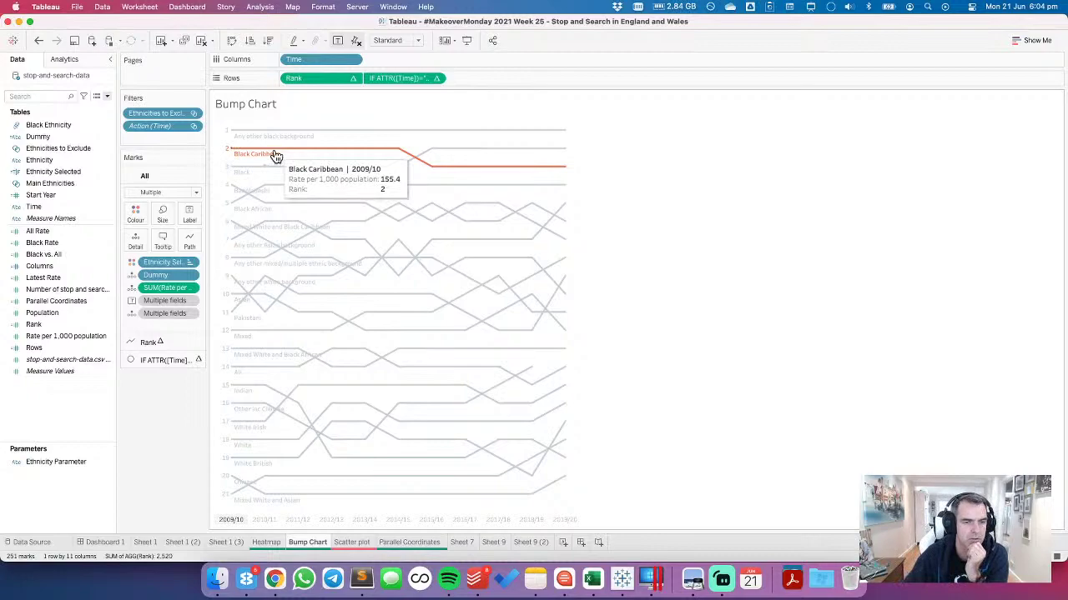
pyautogui.click(58, 337)
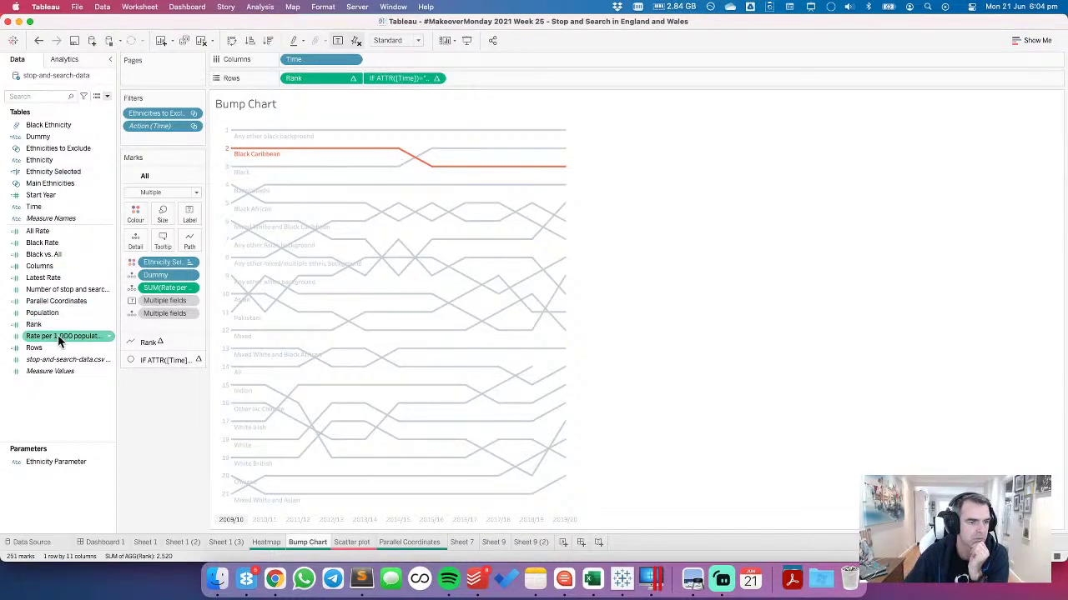
pyautogui.rightClick(59, 336)
pyautogui.click(86, 379)
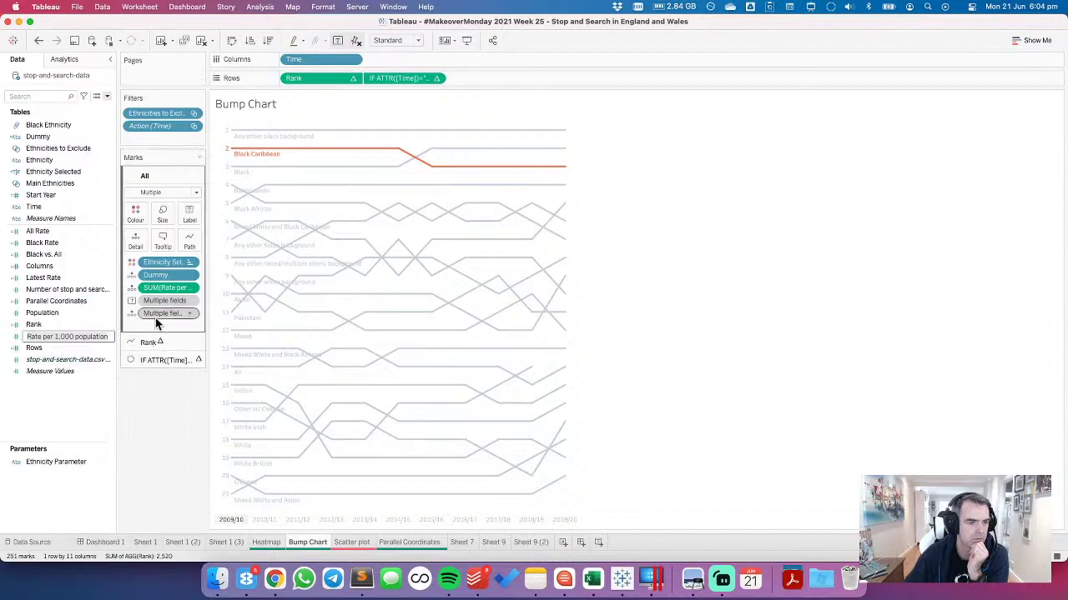
pyautogui.click(81, 337)
pyautogui.press('Escape')
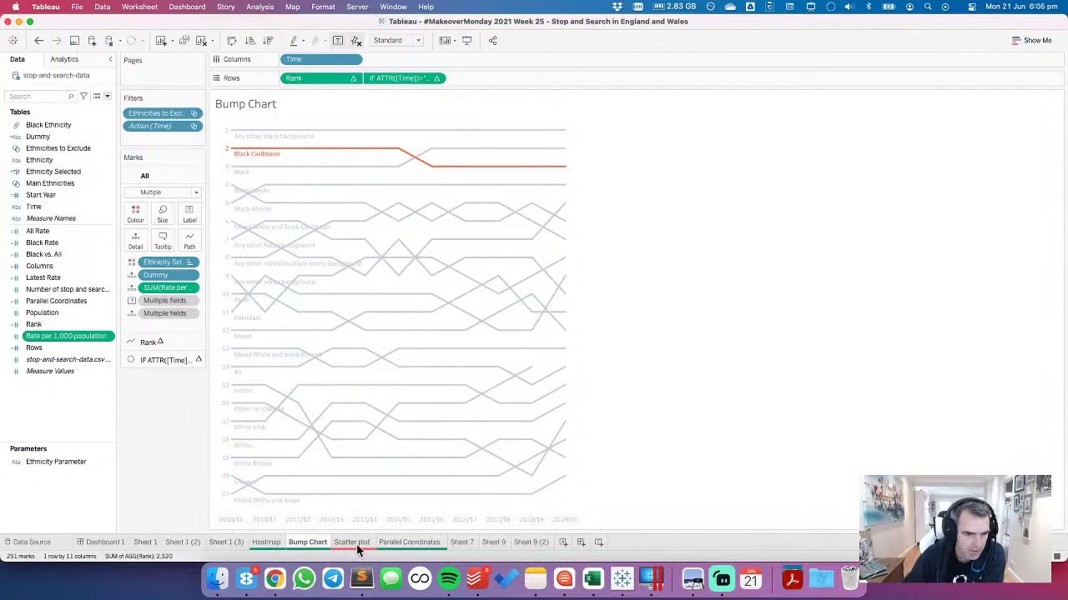
# Step: On the Heatmap sheet, edit the tooltip text so its first line reads "<Ethnicity> | <Time>" without field captions
pyautogui.click(267, 542)
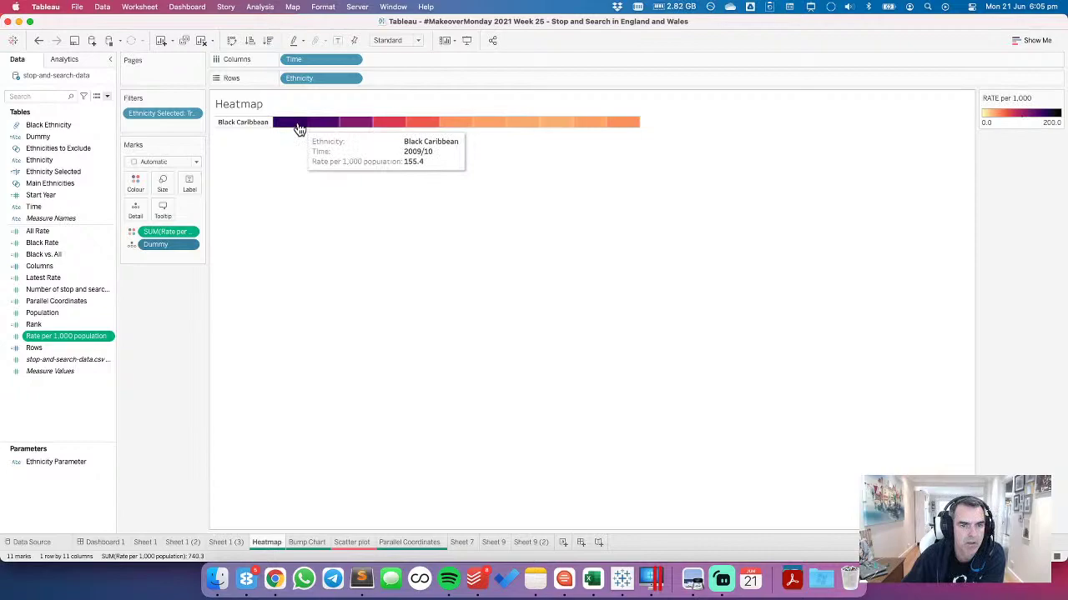
pyautogui.click(163, 208)
pyautogui.moveTo(432, 224); pyautogui.dragTo(236, 210)
pyautogui.press('BackSpace')
pyautogui.hotkey('shift', 'End')
pyautogui.press('super+b')
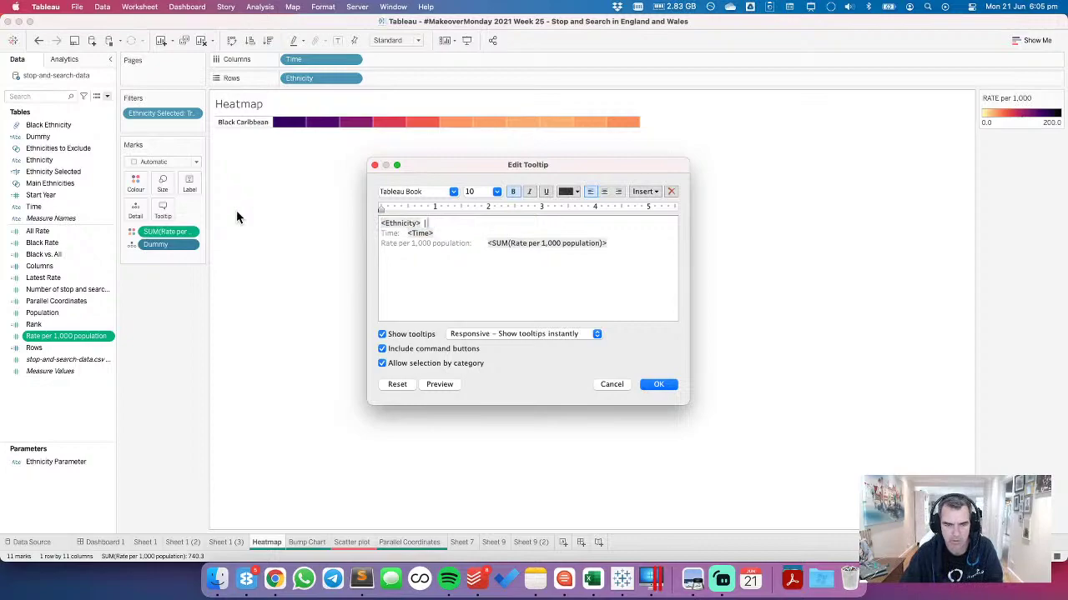
pyautogui.write('|')
pyautogui.hotkey('shift', 'Right')
pyautogui.hotkey('shift', 'Right')
pyautogui.hotkey('shift', 'Right')
pyautogui.hotkey('shift', 'Right')
pyautogui.hotkey('shift', 'Right')
pyautogui.hotkey('shift', 'Right')
pyautogui.hotkey('shift', 'Right')
pyautogui.press('BackSpace')
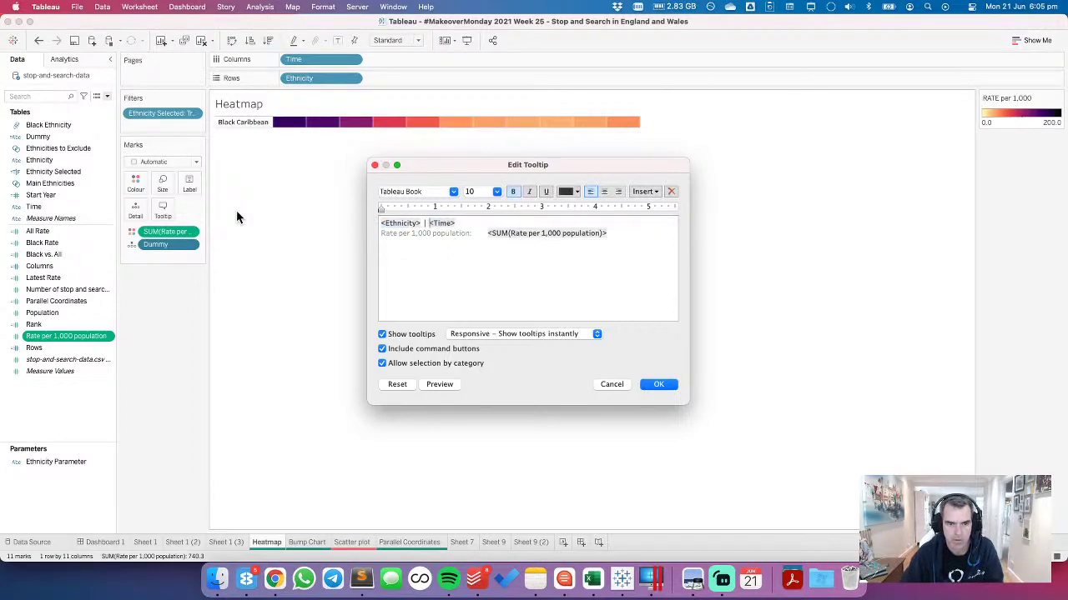
# Step: Turn off command buttons and selection by category in the Heatmap tooltip and apply the tooltip changes
pyautogui.click(393, 349)
pyautogui.click(397, 362)
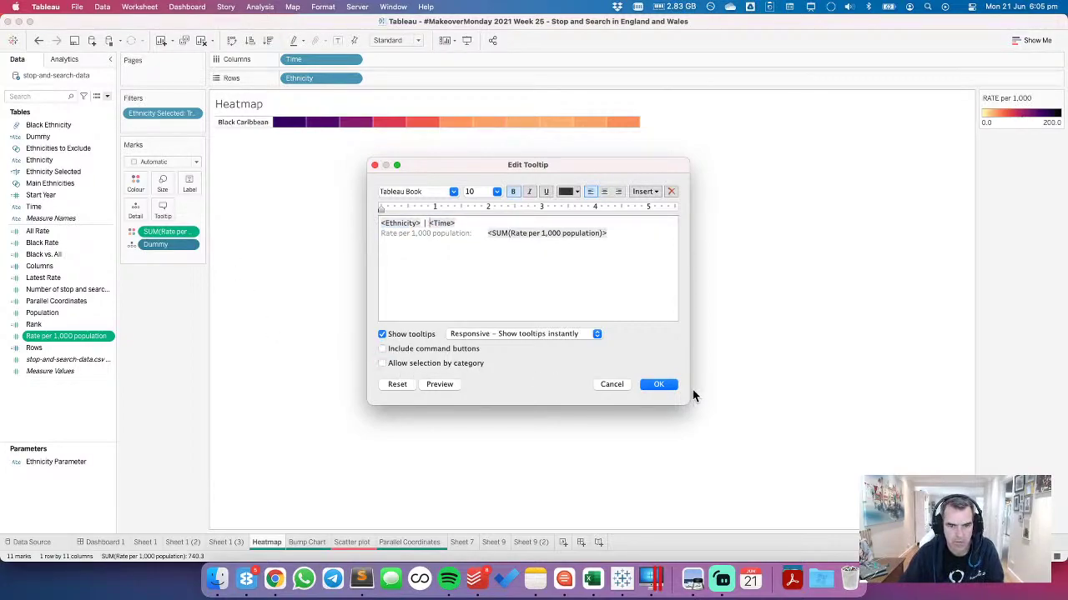
pyautogui.click(661, 384)
# Step: Check the dashboard layout and remove Ethnicity from the Heatmap sheet's rows
pyautogui.click(94, 542)
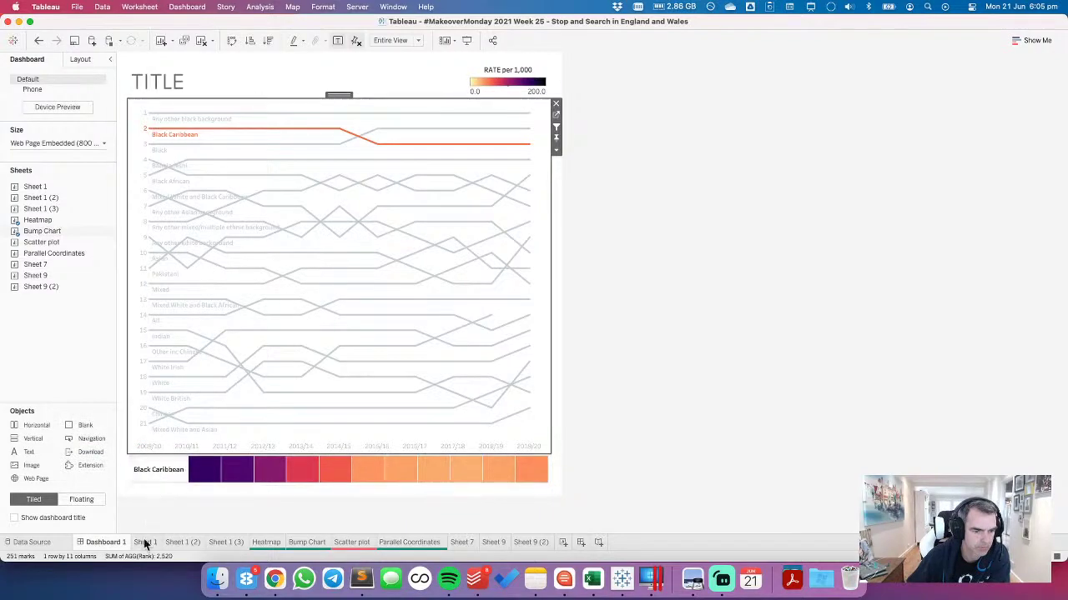
pyautogui.click(267, 542)
pyautogui.moveTo(299, 78); pyautogui.dragTo(145, 337)
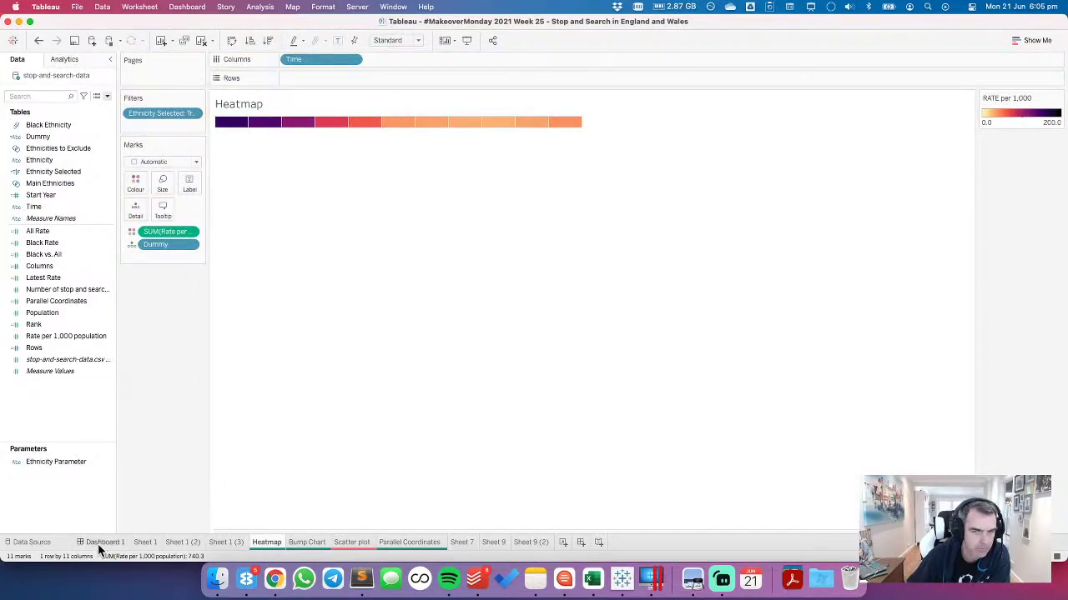
# Step: Set the Heatmap's row divider pane border to None
pyautogui.click(322, 7)
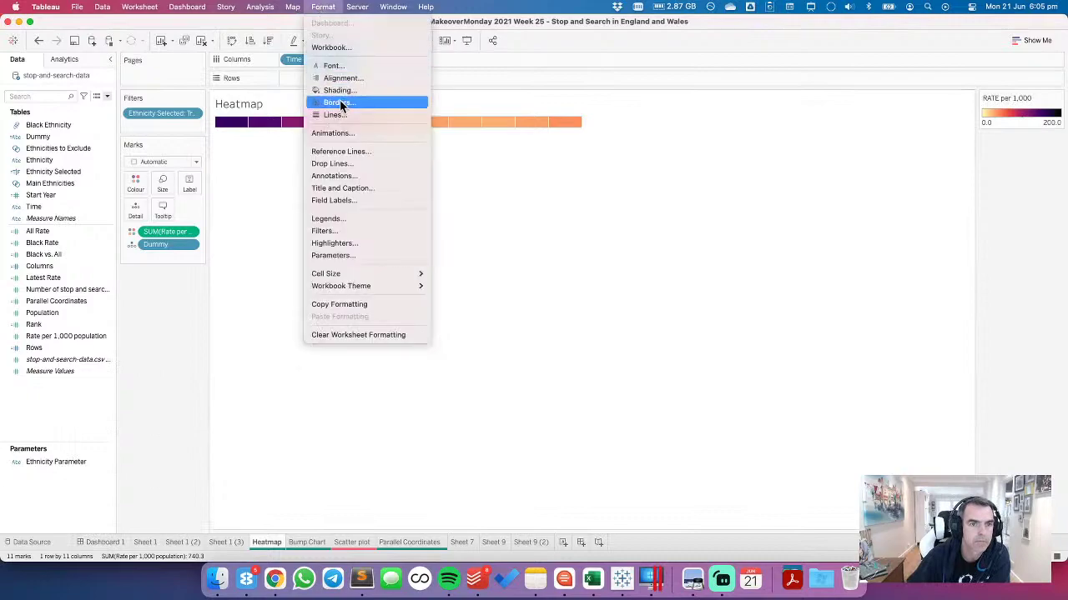
pyautogui.click(337, 104)
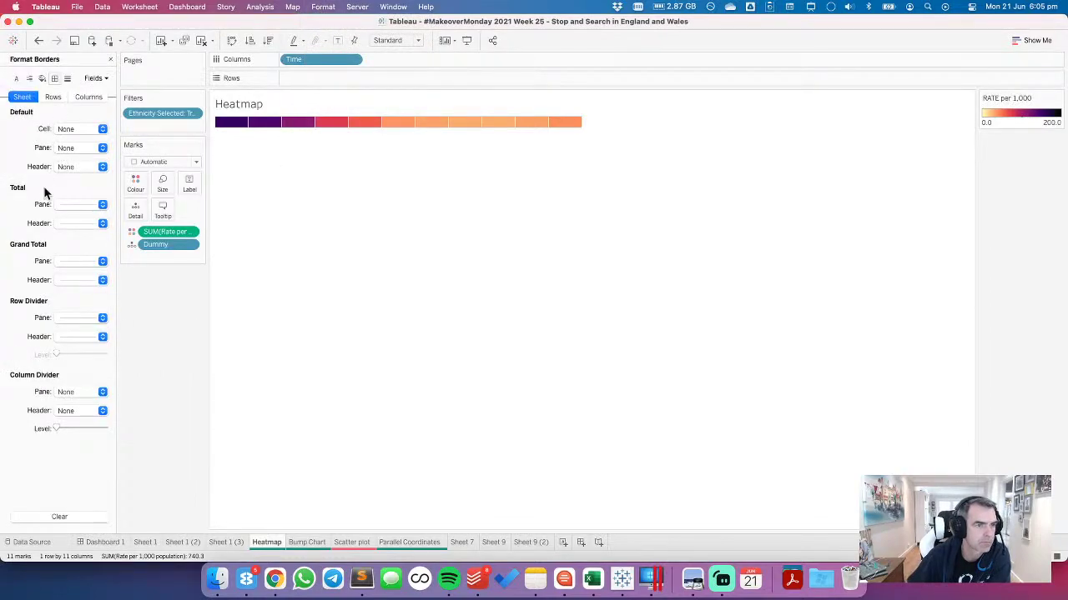
pyautogui.click(79, 317)
pyautogui.click(84, 334)
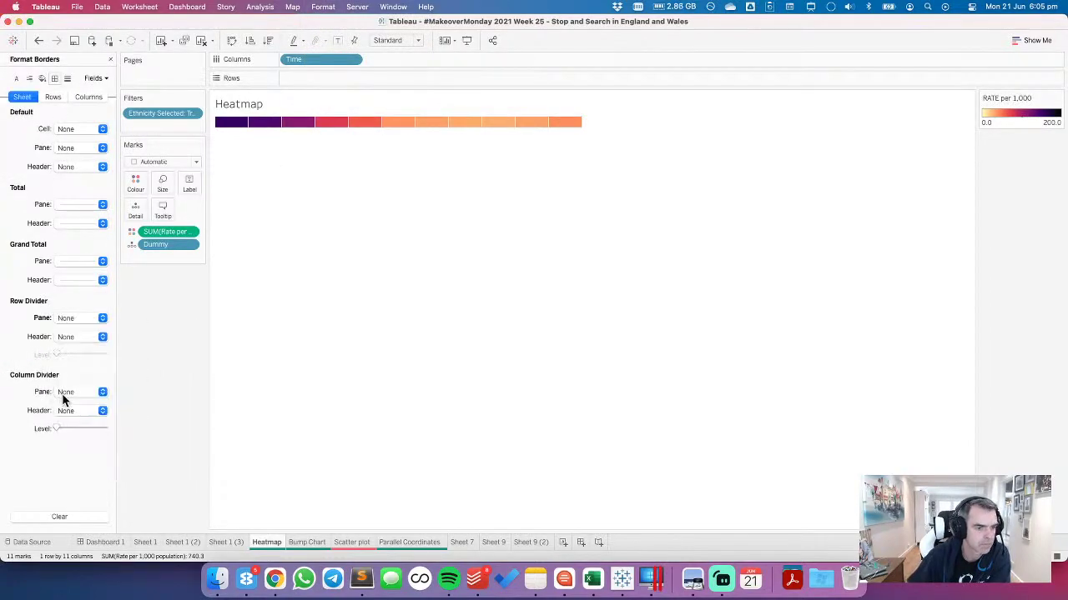
# Step: On Dashboard 1, shrink the heatmap's height to a thin strip and give the extra room to the bump chart
pyautogui.click(105, 543)
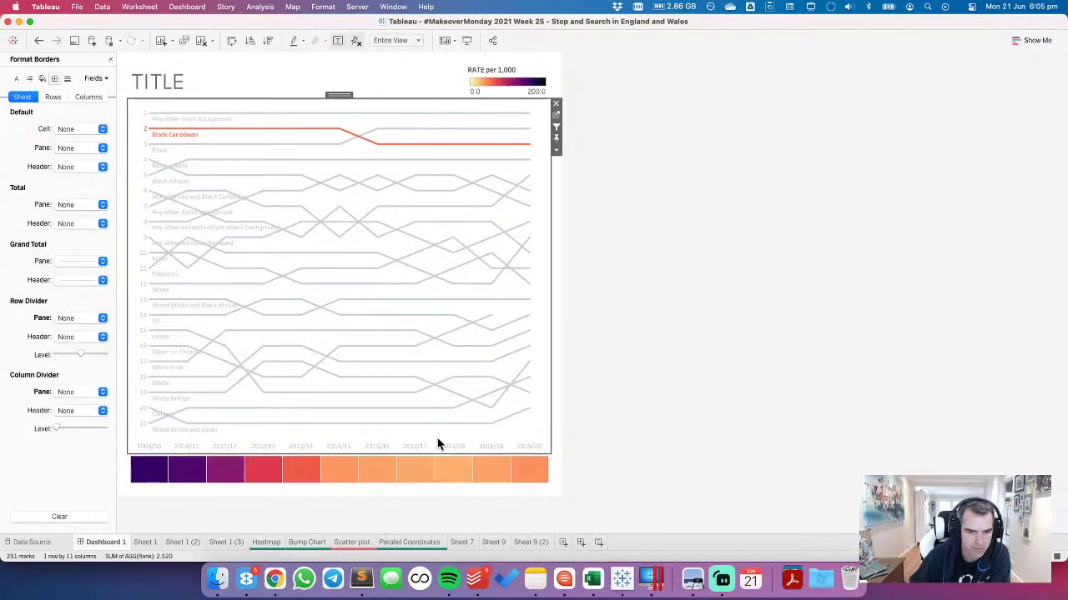
pyautogui.click(544, 475)
pyautogui.click(538, 473)
pyautogui.moveTo(509, 454); pyautogui.dragTo(519, 469)
pyautogui.click(667, 460)
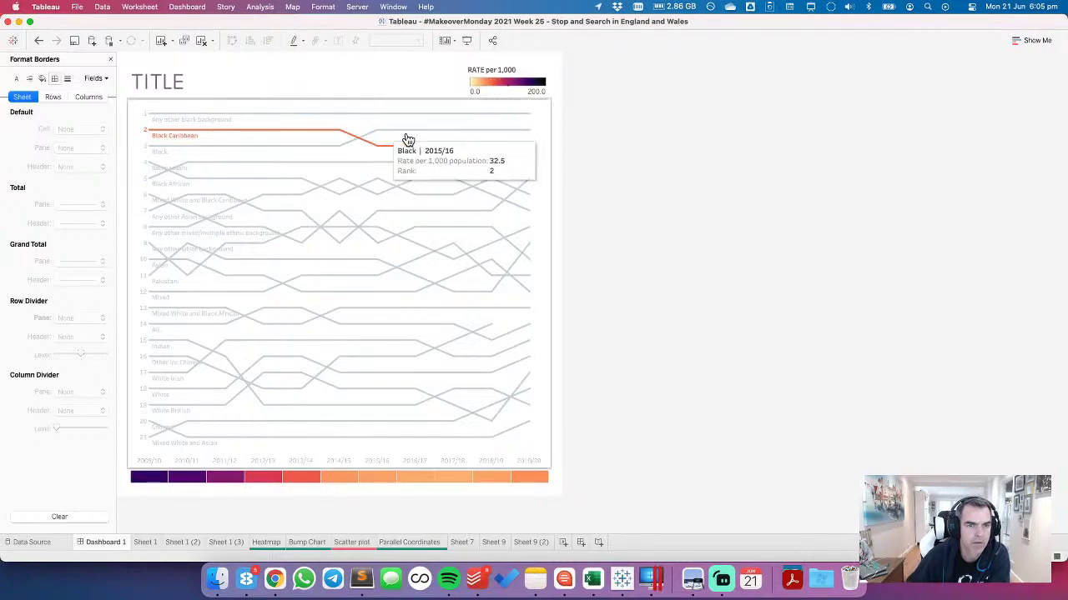
# Step: Test the dashboard highlighting by selecting the Any other black background, Black Caribbean, Black African, and Mixed White and Black Caribbean lines
pyautogui.click(546, 128)
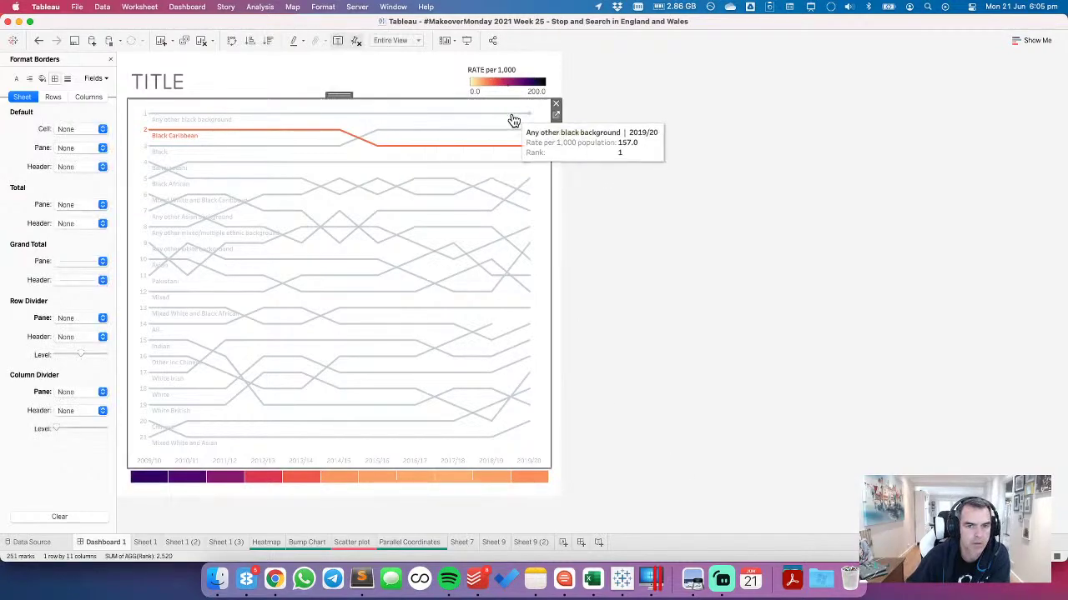
pyautogui.click(514, 121)
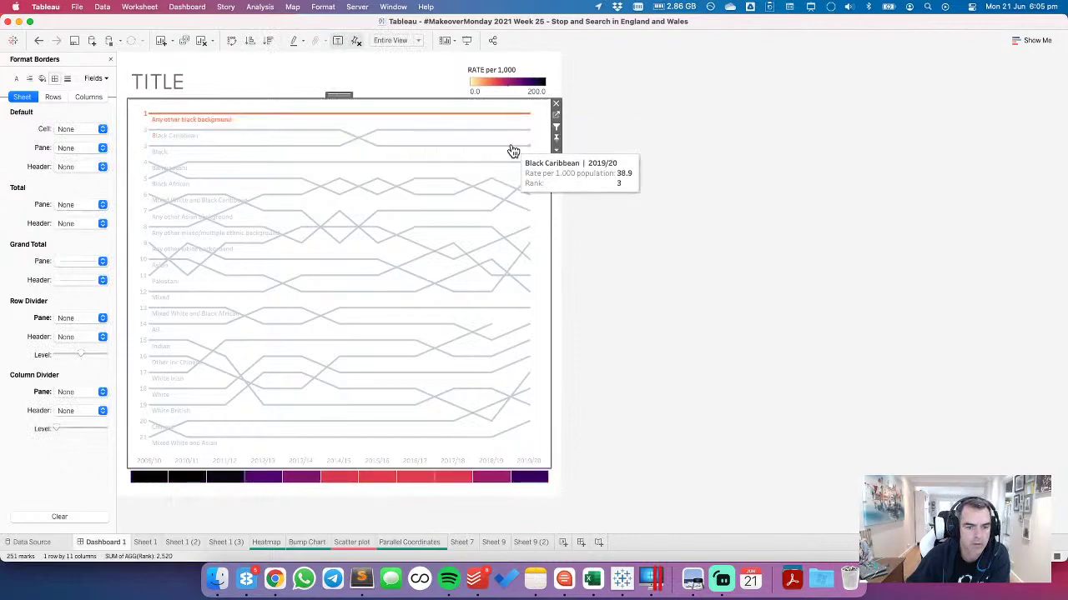
pyautogui.click(514, 150)
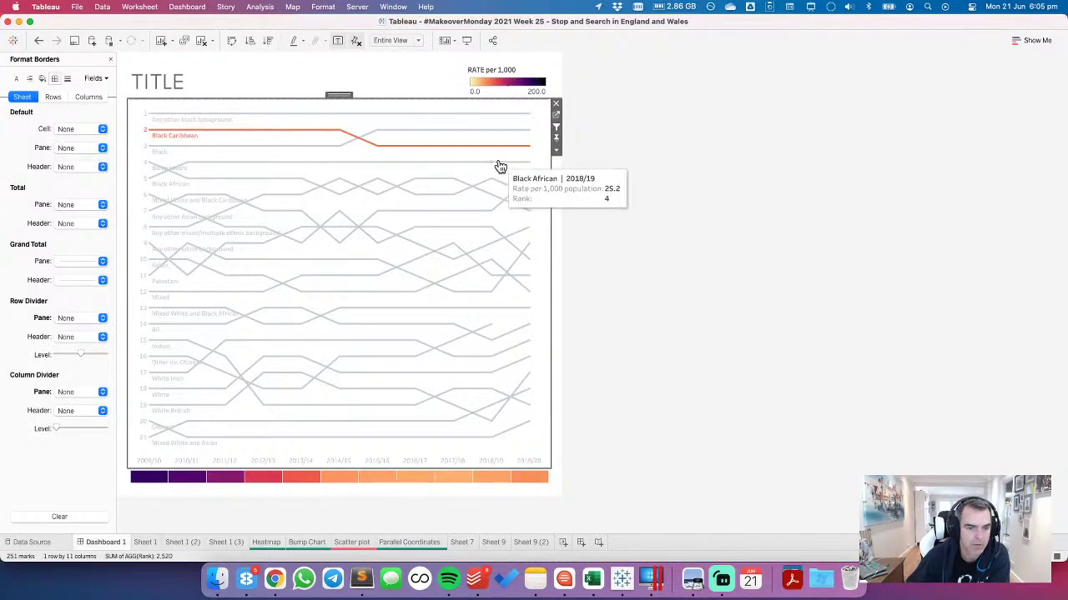
pyautogui.click(500, 167)
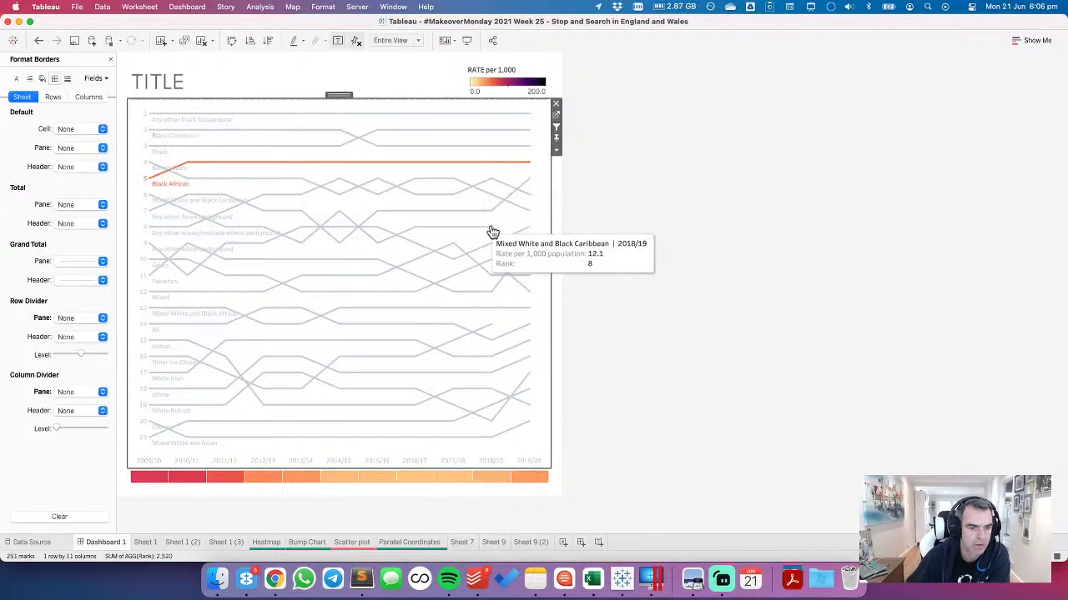
pyautogui.click(492, 232)
pyautogui.click(626, 238)
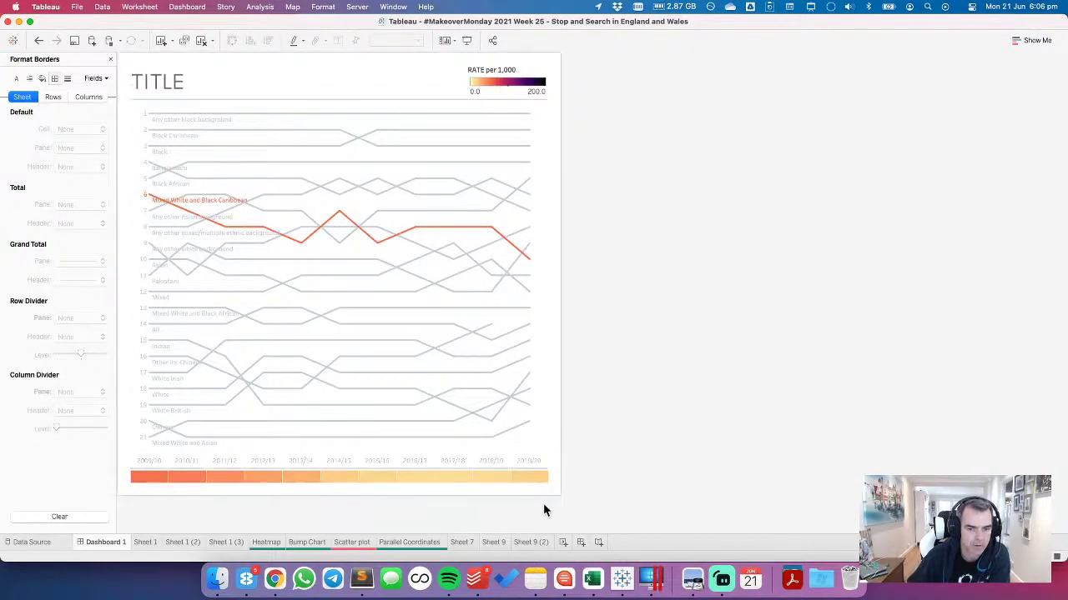
# Step: Show the heatmap's caption on the dashboard
pyautogui.click(540, 492)
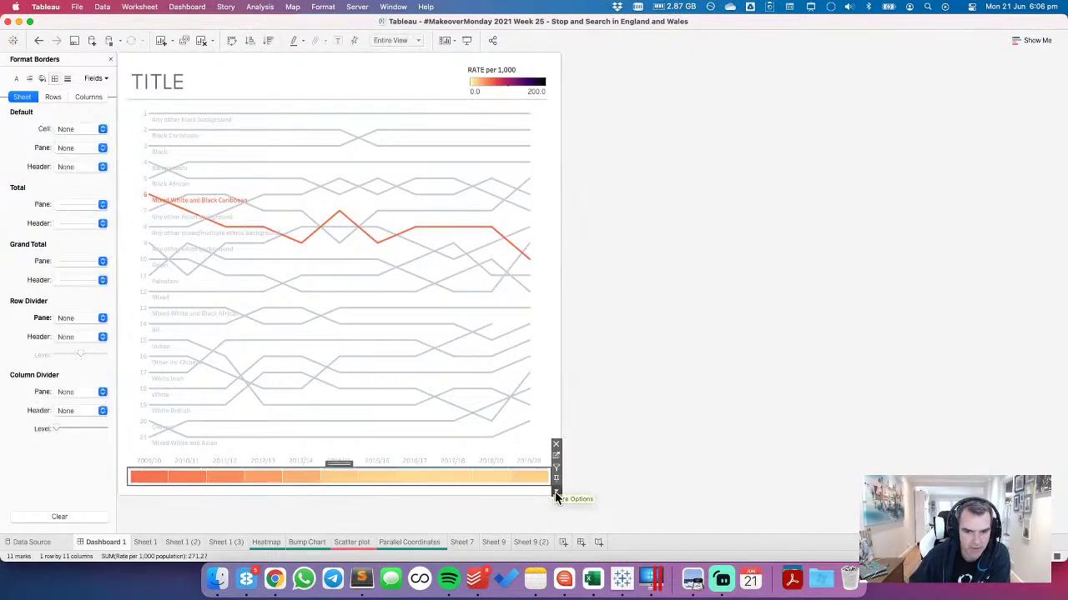
pyautogui.click(556, 491)
pyautogui.click(592, 377)
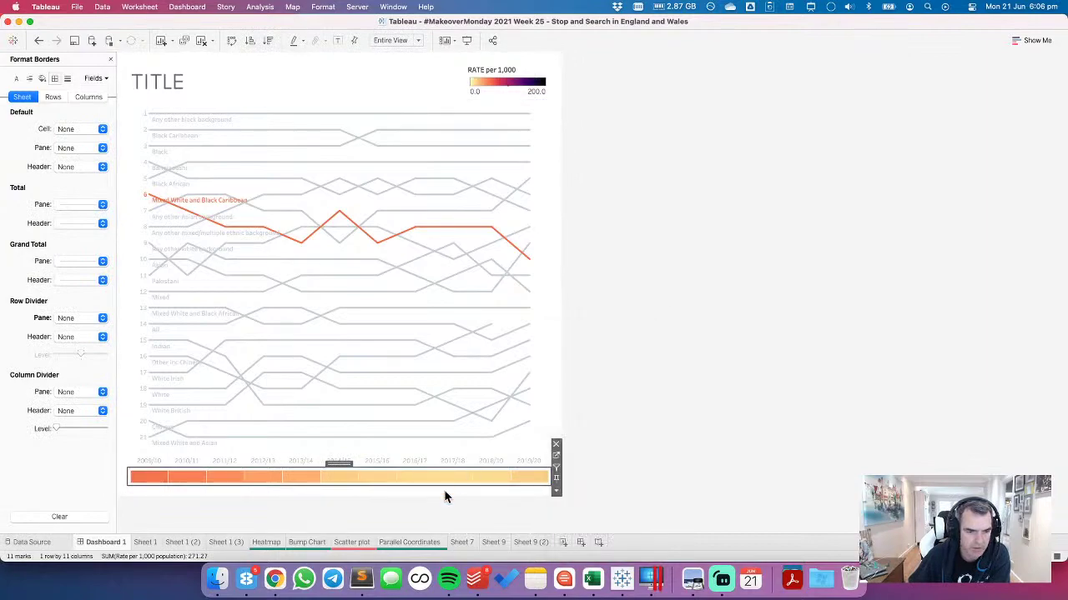
# Step: Open the heatmap caption for editing and format all its text as centred, light grey, size 8
pyautogui.doubleClick(320, 469)
pyautogui.press('super+a')
pyautogui.click(795, 209)
pyautogui.click(759, 209)
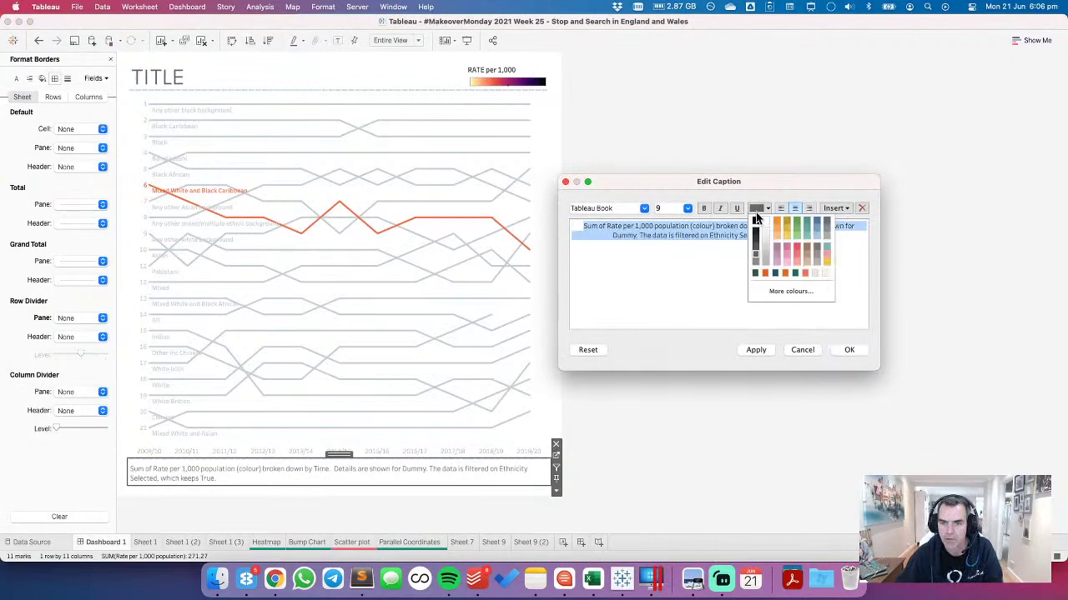
pyautogui.click(764, 263)
pyautogui.click(687, 209)
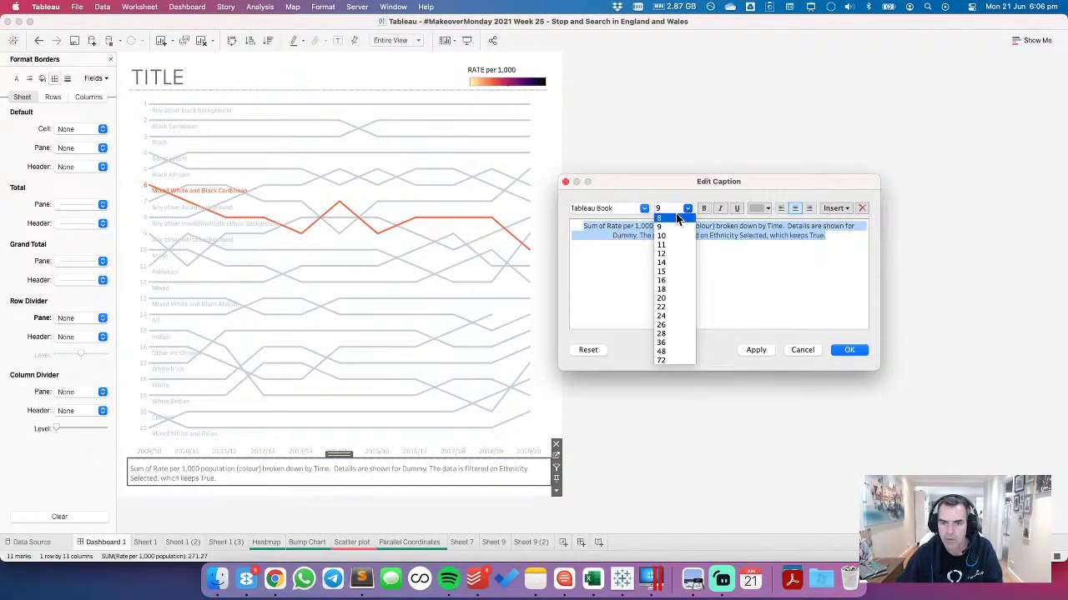
pyautogui.click(678, 217)
# Step: Replace the caption text with "DATA SOURCE: GOV.UK • CREATED BY:" followed by the creator's name, a vertical bar and the creator's handle
pyautogui.write('RATE')
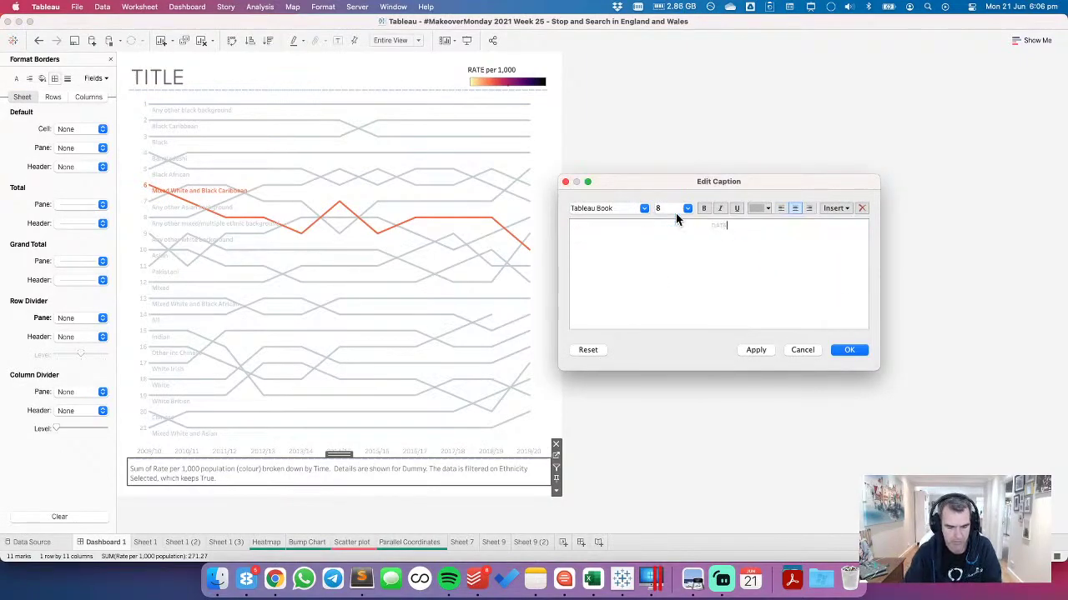
pyautogui.write(' SOURCE: GOV.UK')
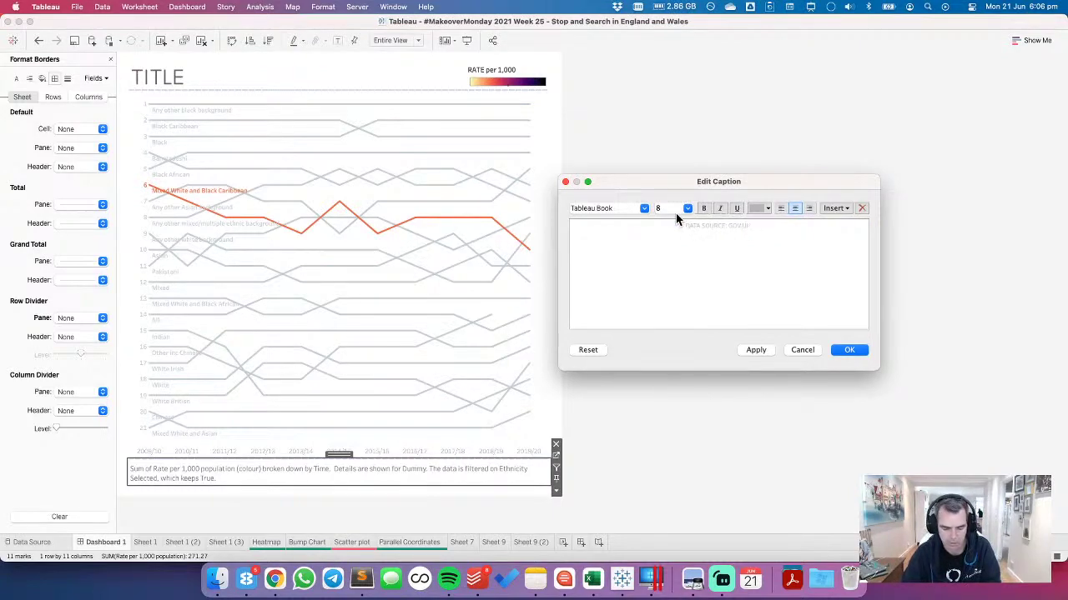
pyautogui.write(' • CREATED BY: ANDY KRIEBEL')
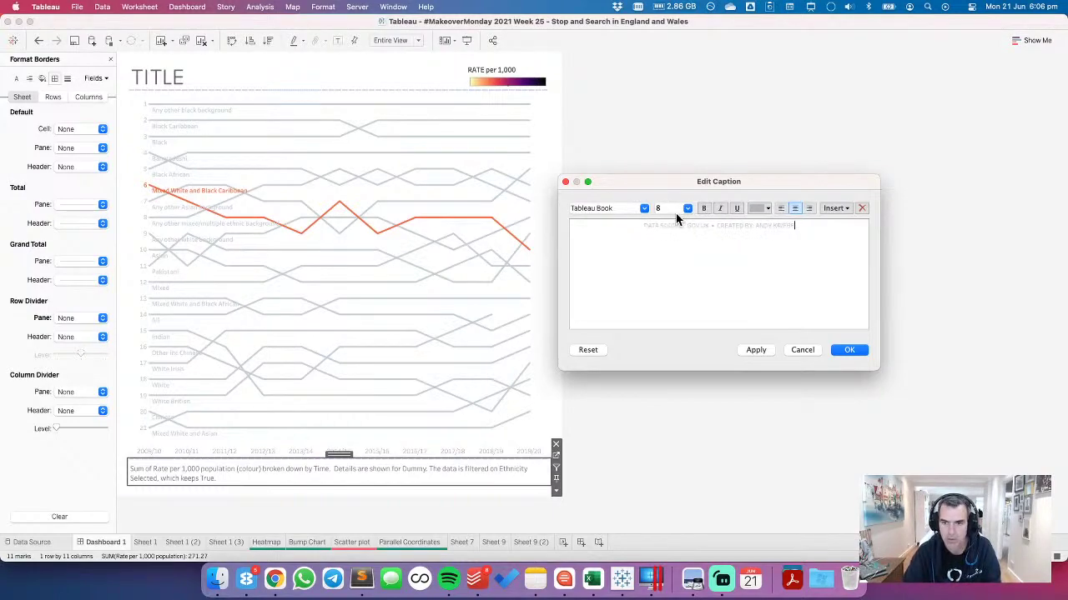
pyautogui.write(' | @VizWiz')
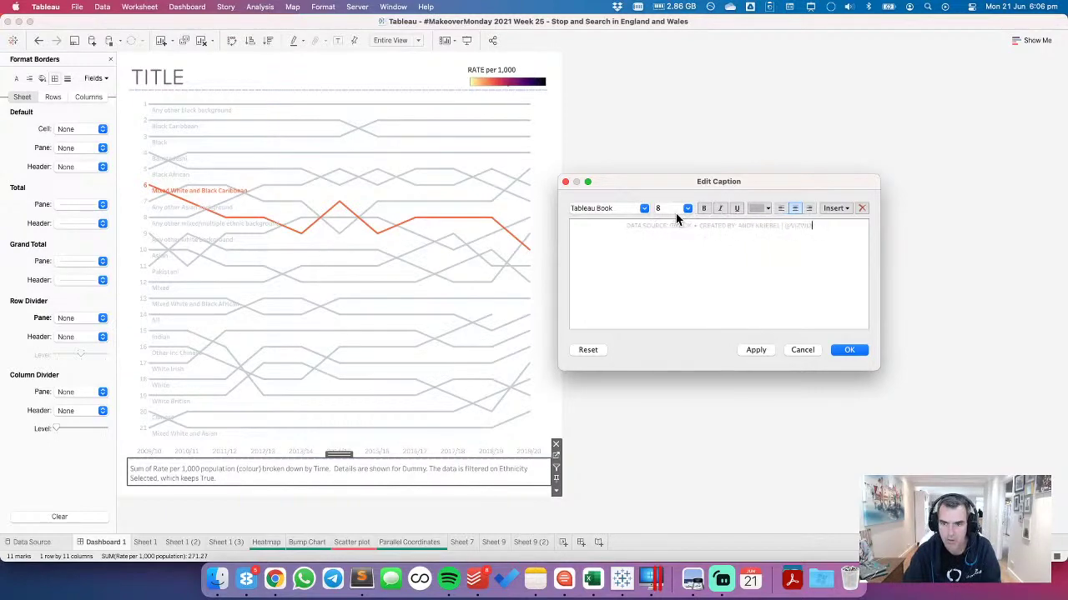
pyautogui.click(847, 352)
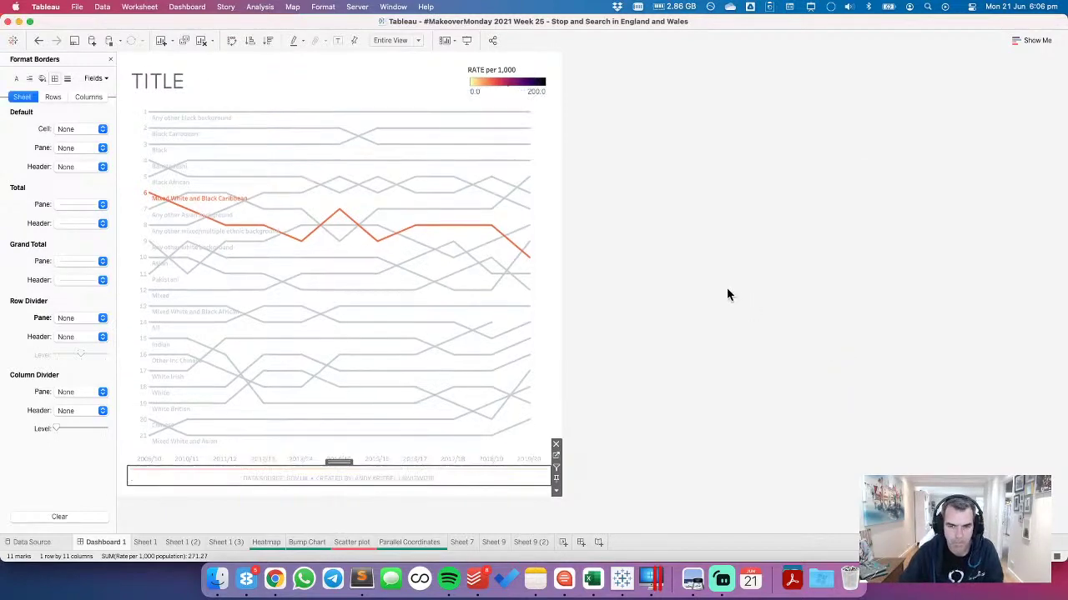
pyautogui.doubleClick(349, 482)
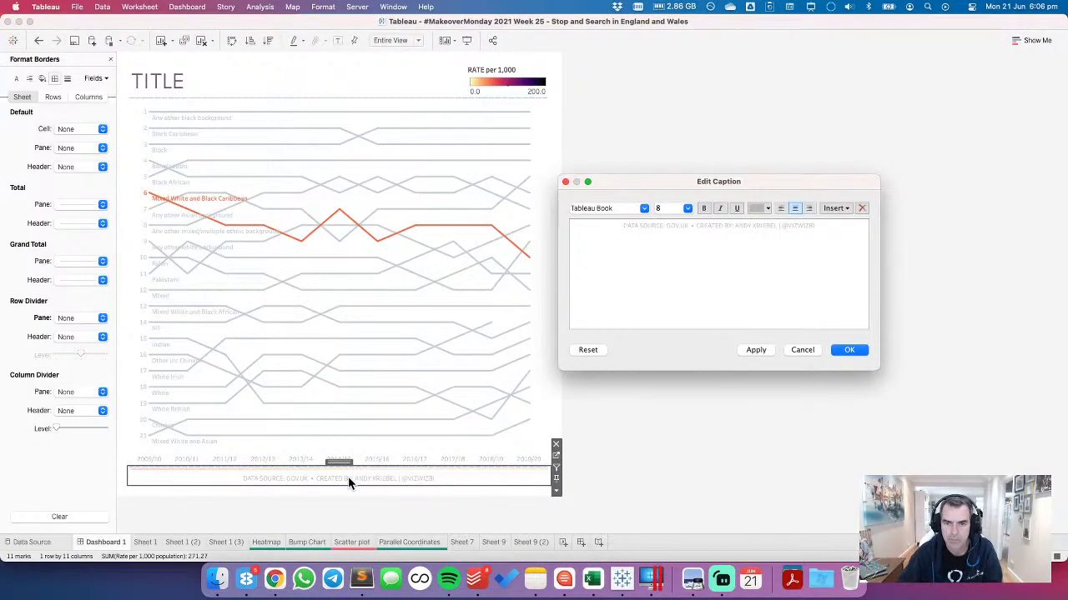
pyautogui.click(844, 351)
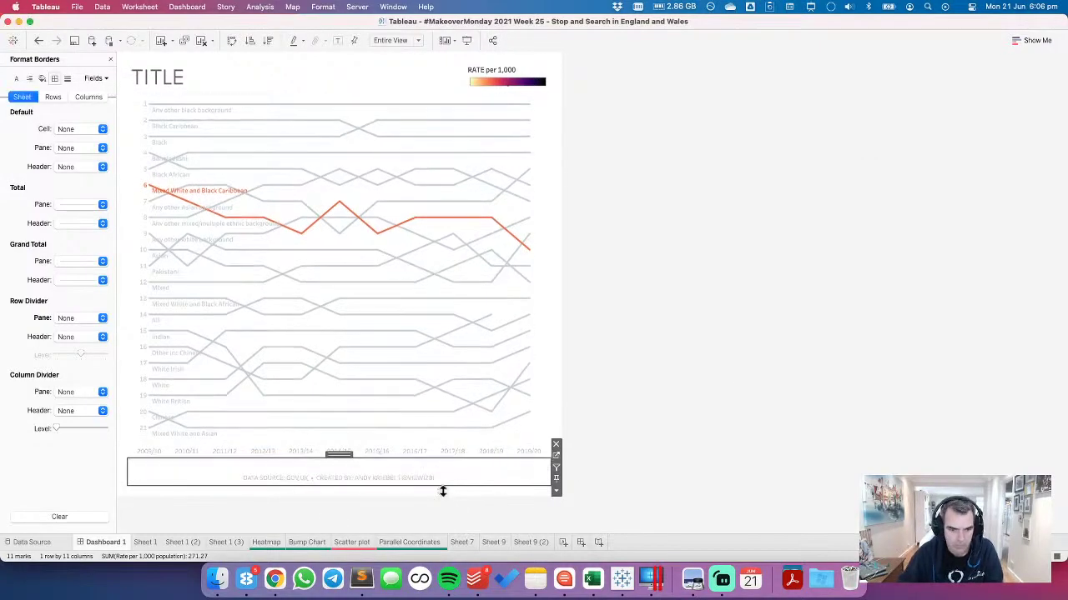
# Step: Increase the height of the heatmap area so the coloured strip shows as a thicker band above the caption
pyautogui.click(486, 479)
pyautogui.moveTo(441, 468); pyautogui.dragTo(439, 442)
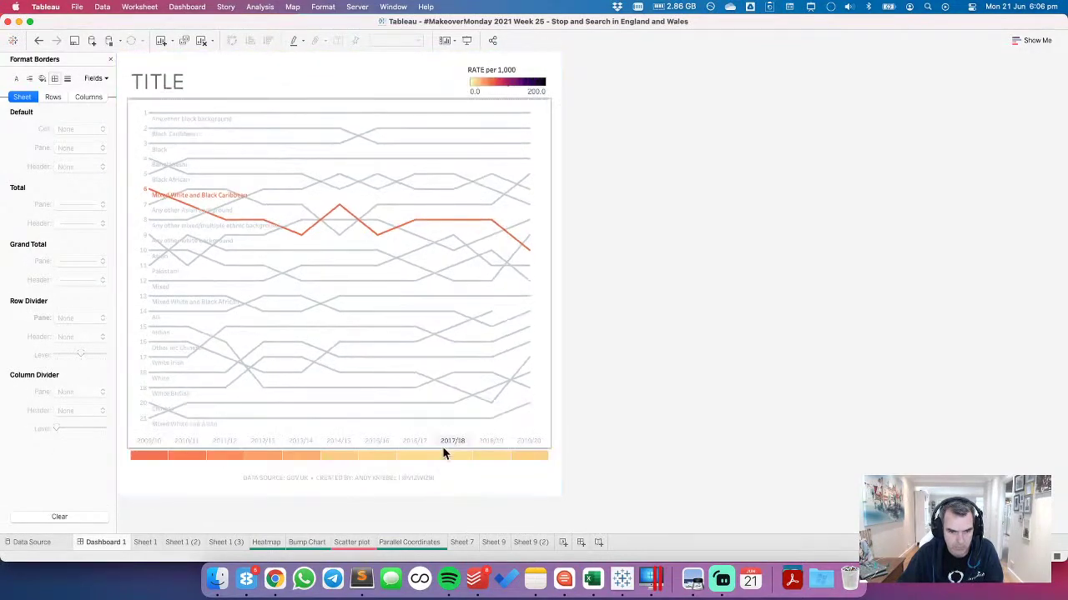
pyautogui.click(422, 450)
pyautogui.moveTo(422, 448); pyautogui.dragTo(422, 440)
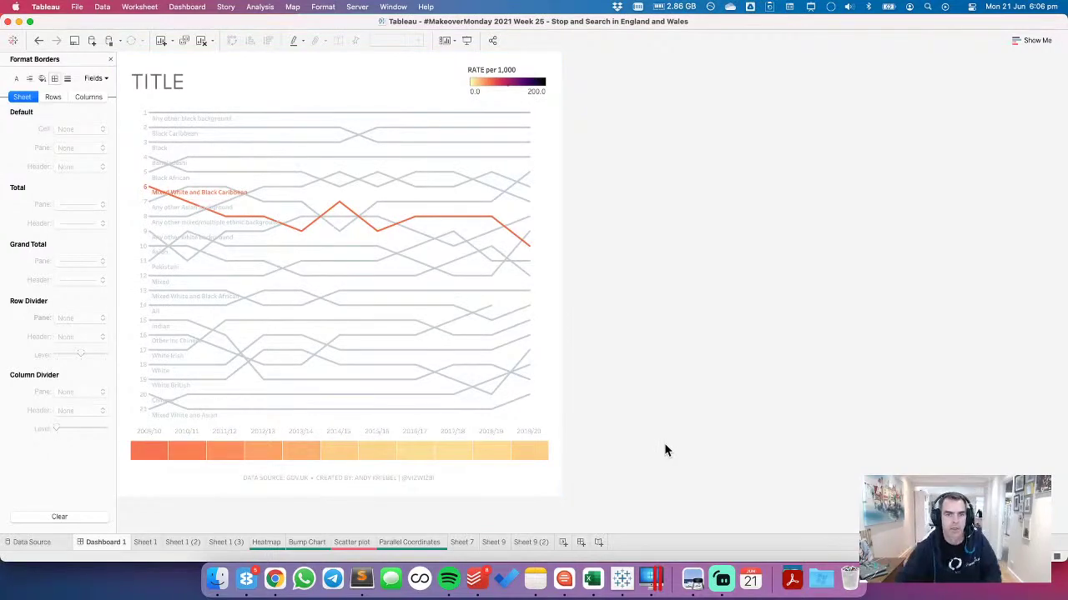
# Step: Centre the title of the RATE per 1,000 colour legend and open the legend's formatting options
pyautogui.doubleClick(499, 72)
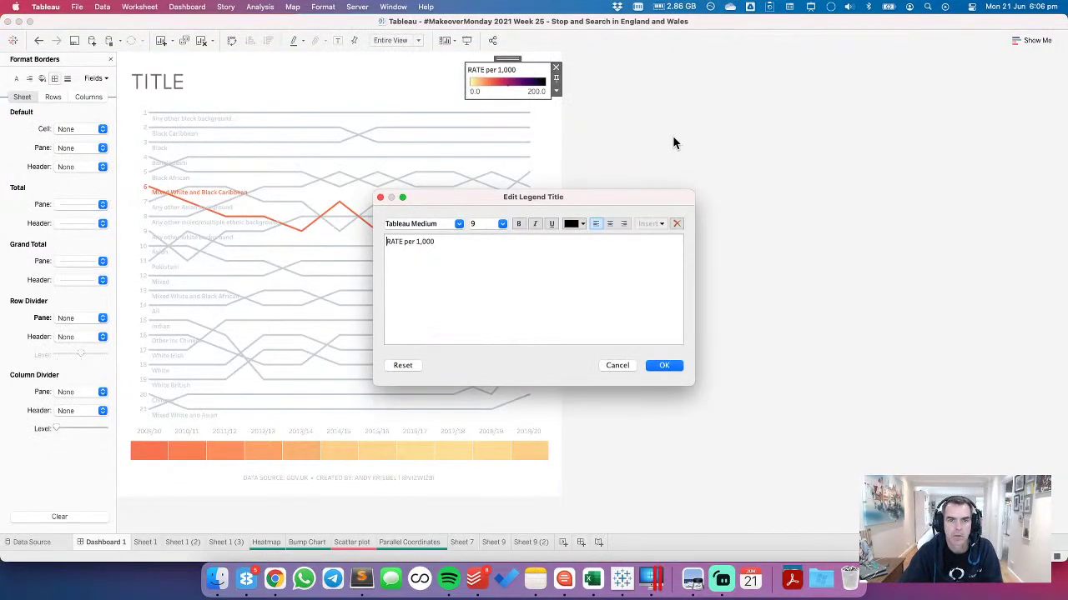
pyautogui.click(610, 224)
pyautogui.click(664, 365)
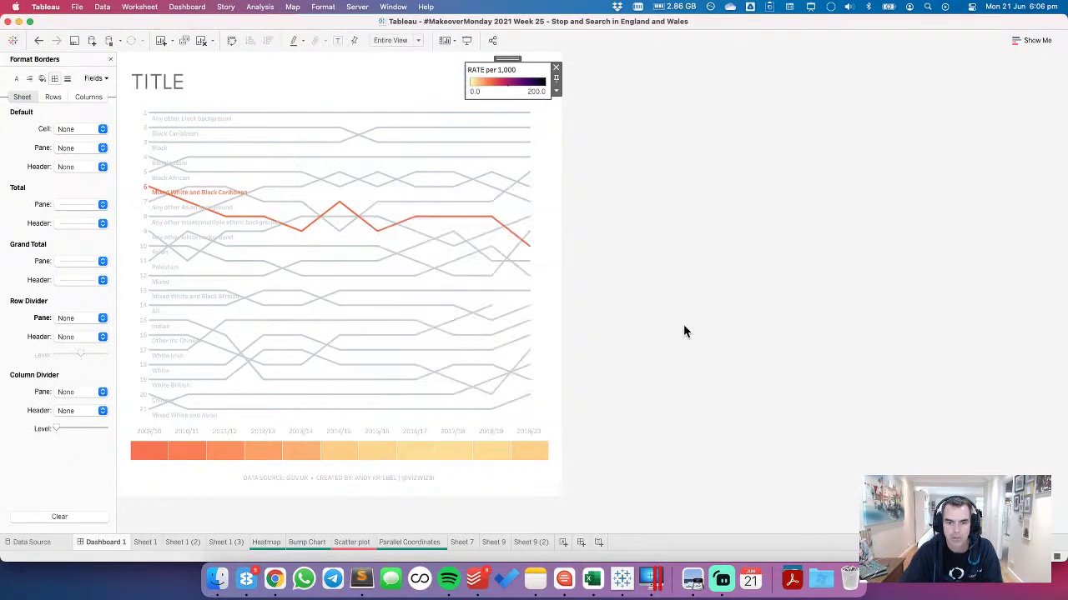
pyautogui.click(512, 74)
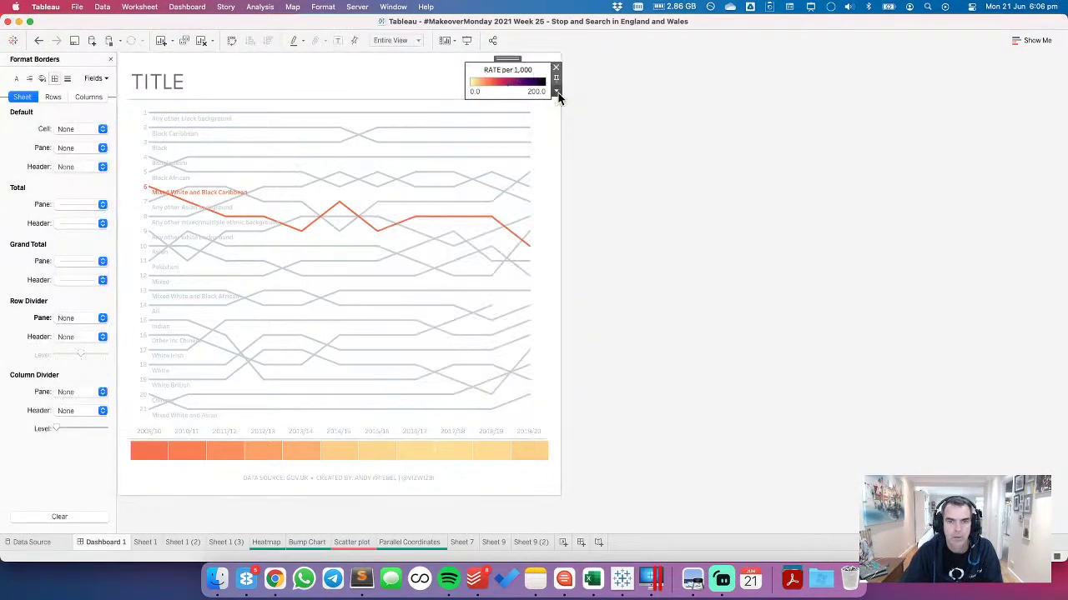
pyautogui.click(555, 90)
pyautogui.click(579, 114)
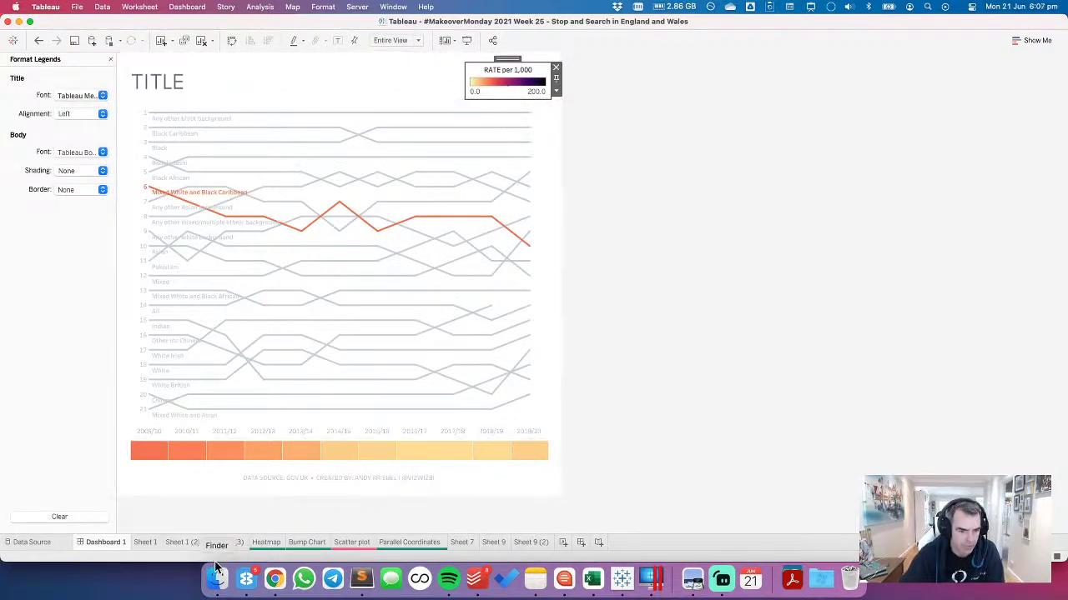
# Step: On the Heatmap sheet, open the formatting options for the SUM(Rate per 1,000 population) measure
pyautogui.click(267, 543)
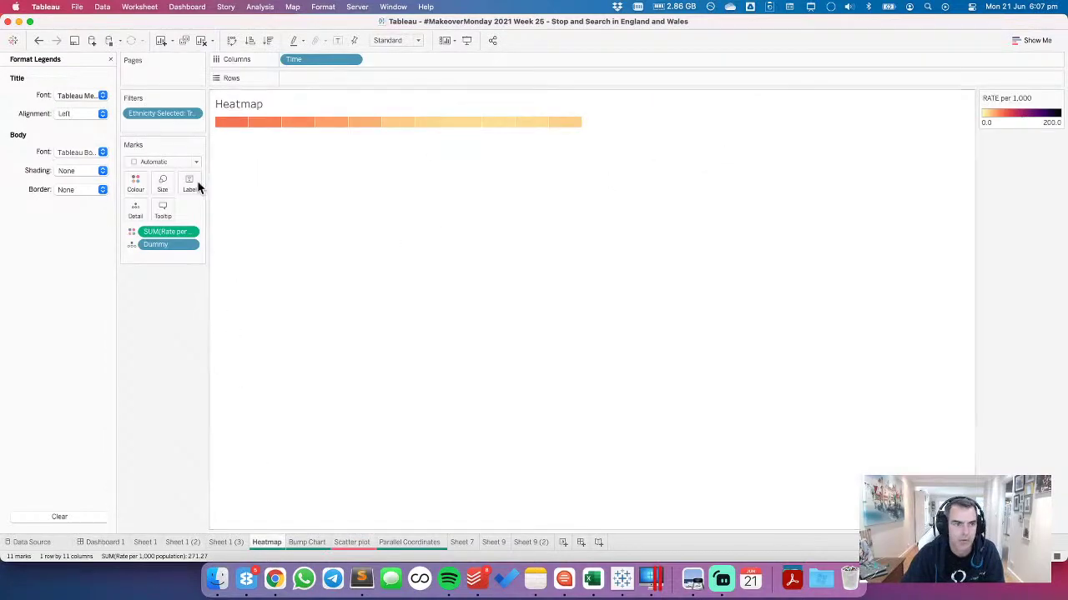
pyautogui.rightClick(173, 232)
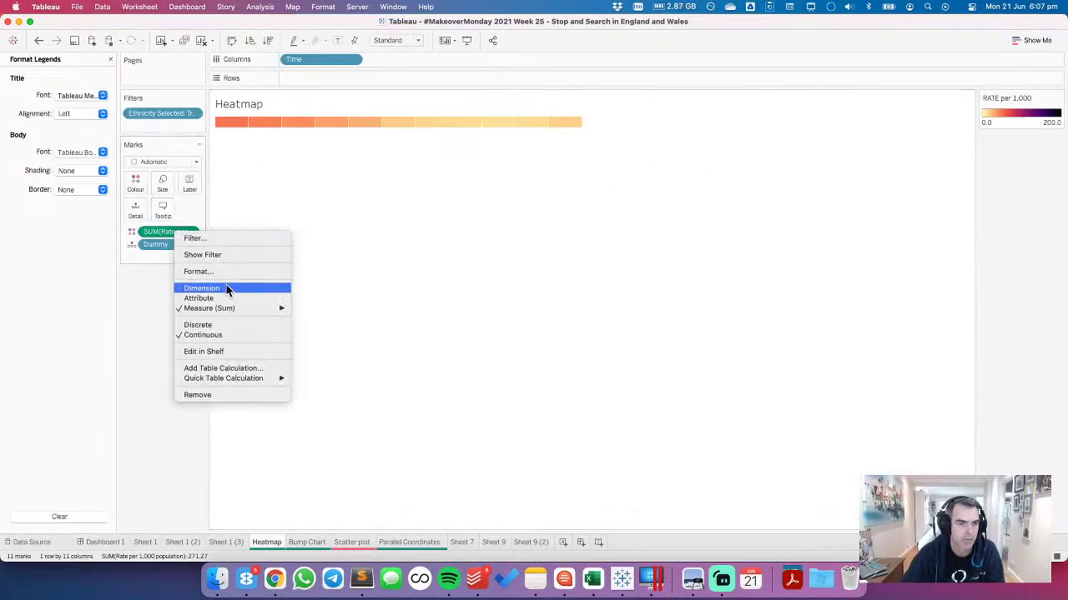
pyautogui.click(199, 272)
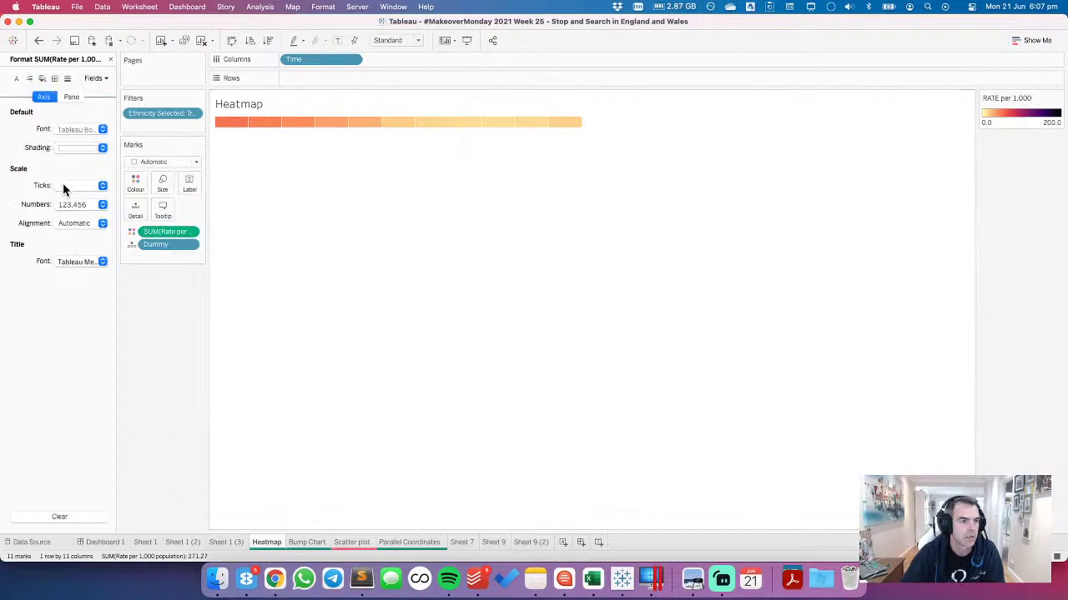
pyautogui.click(70, 206)
pyautogui.click(89, 249)
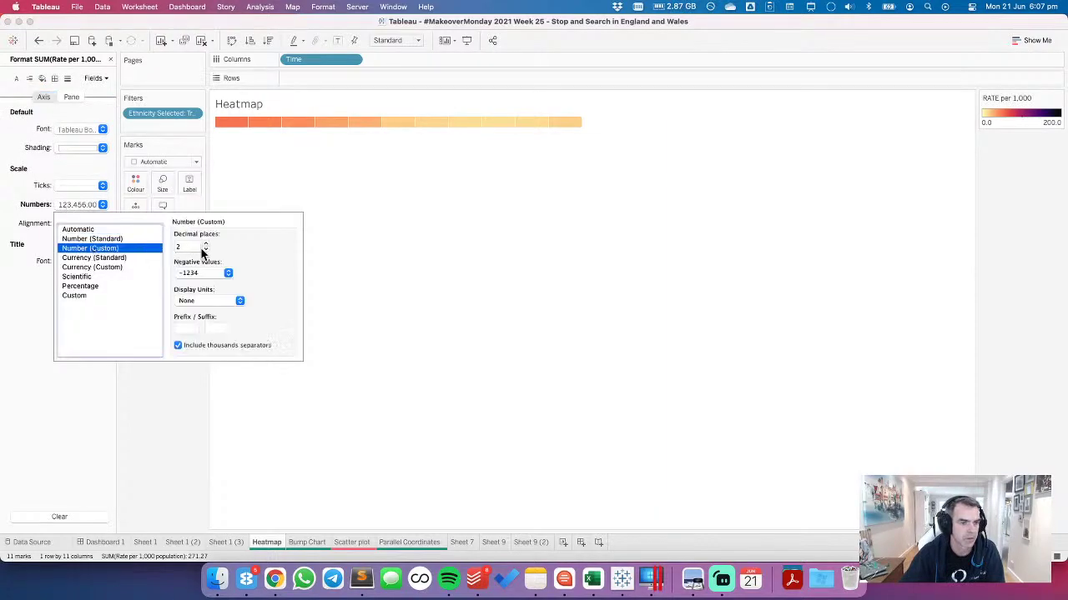
pyautogui.click(206, 249)
pyautogui.click(205, 249)
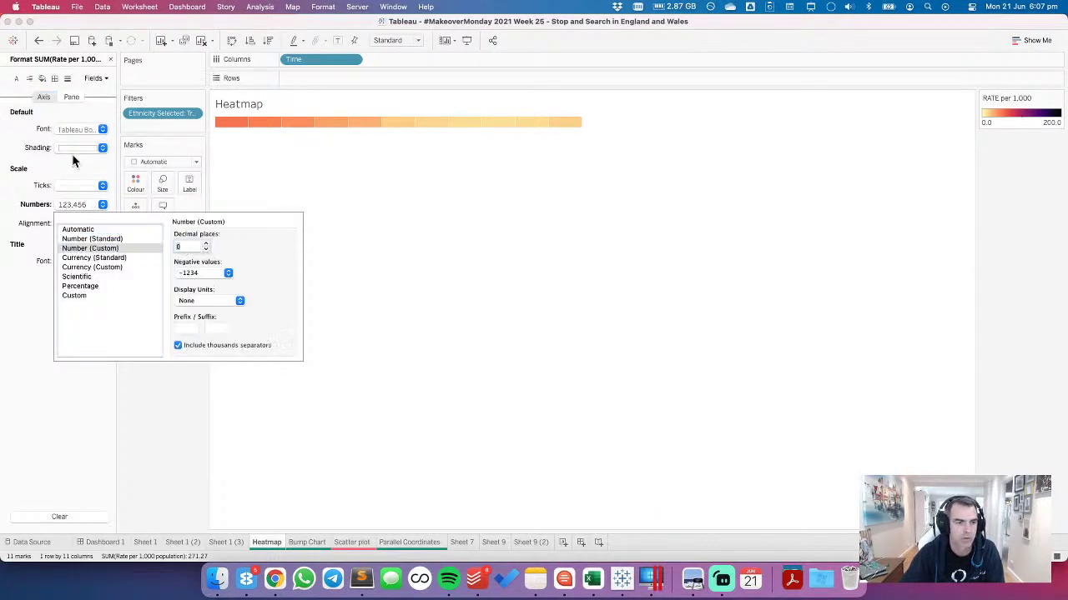
pyautogui.click(41, 44)
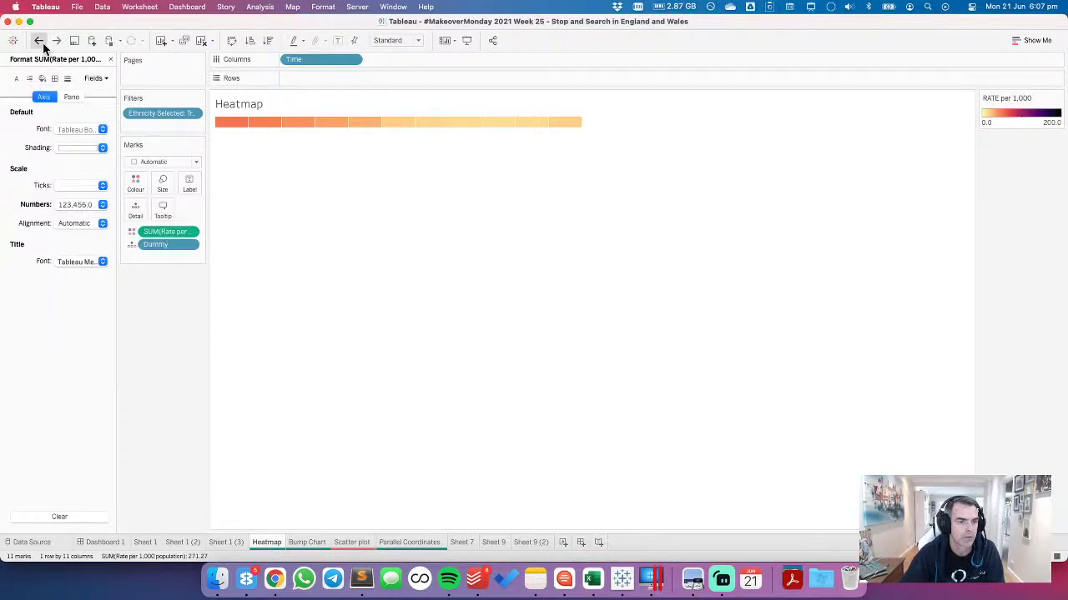
# Step: Format the rate measure's pane numbers as Number (Custom) with 0 decimal places
pyautogui.click(74, 96)
pyautogui.click(73, 167)
pyautogui.click(86, 211)
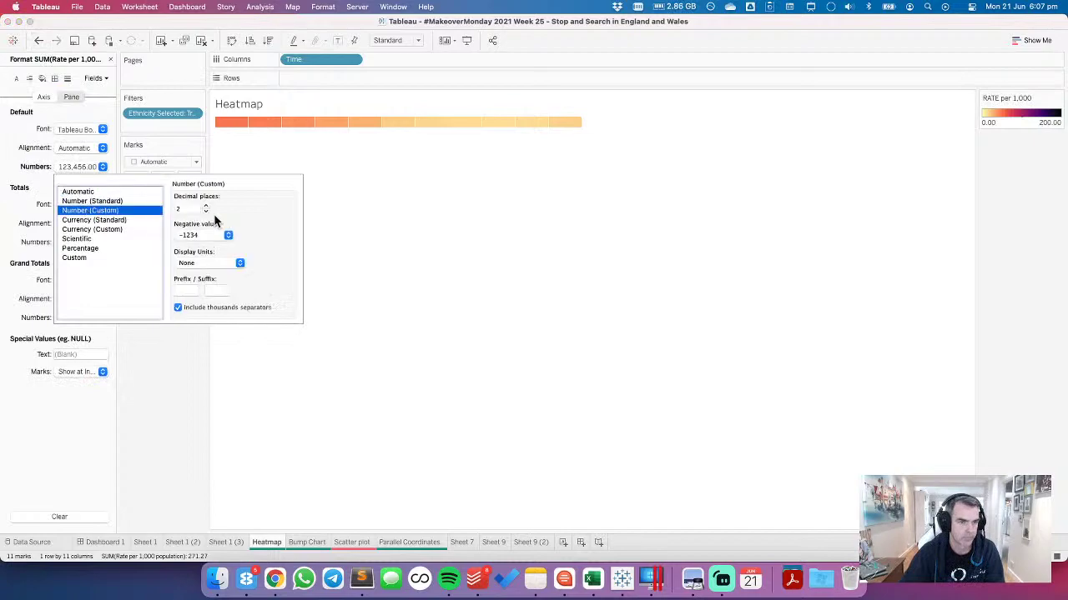
pyautogui.doubleClick(205, 211)
pyautogui.click(401, 252)
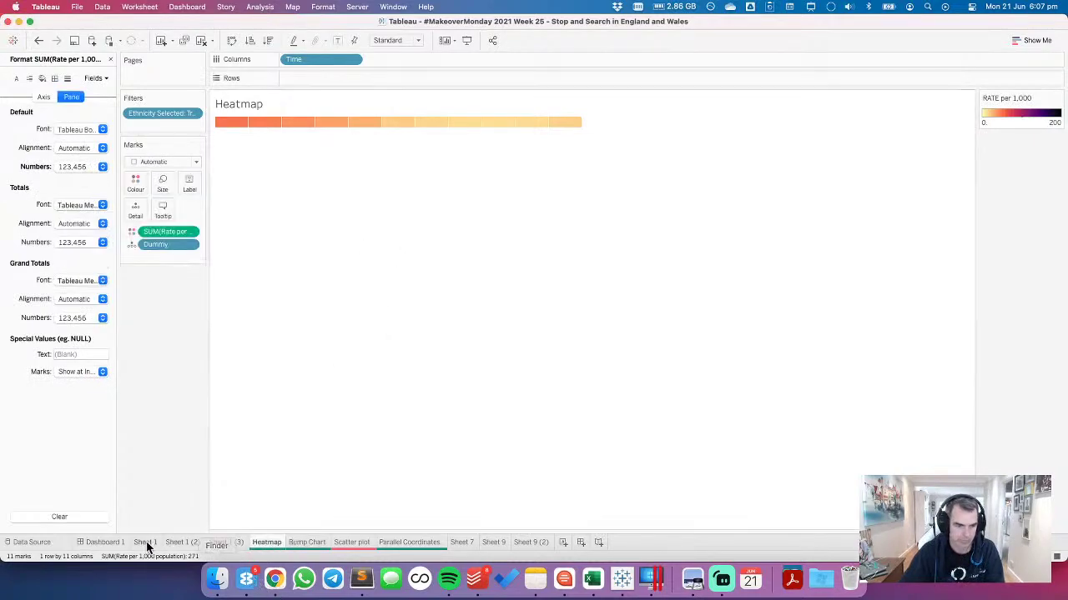
# Step: On Dashboard 1, centre the colour legend's title and change its wording to "RATE PER 1,000"
pyautogui.click(116, 542)
pyautogui.moveTo(329, 389)
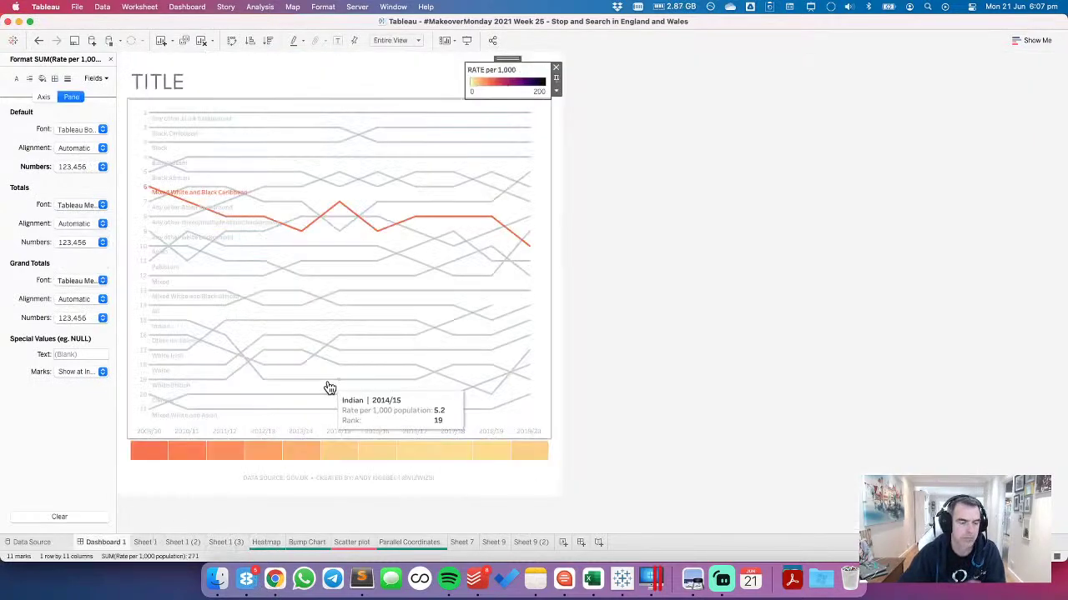
pyautogui.click(662, 139)
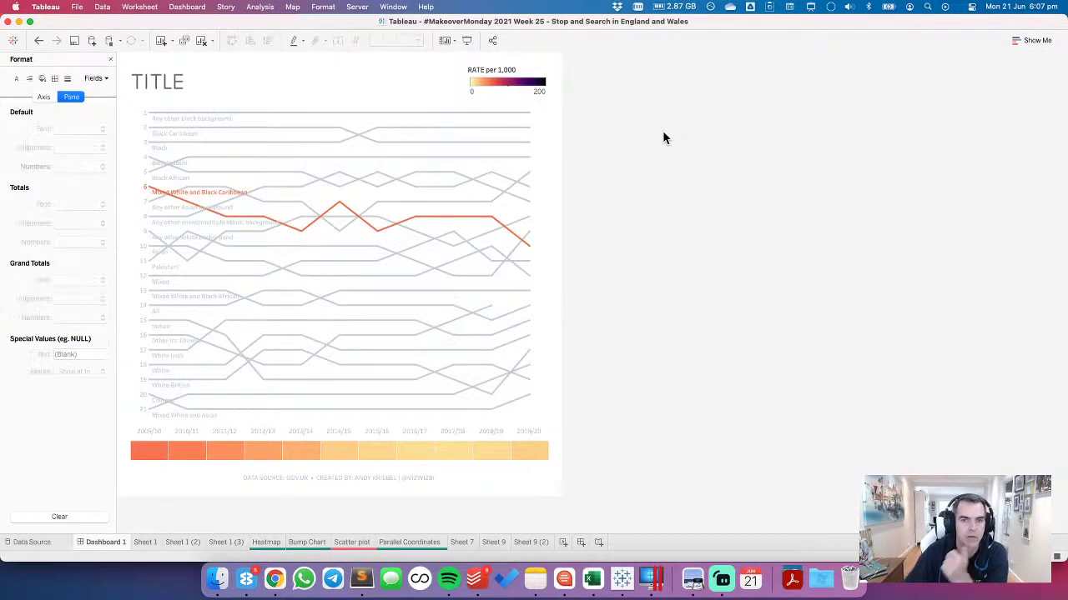
pyautogui.doubleClick(508, 72)
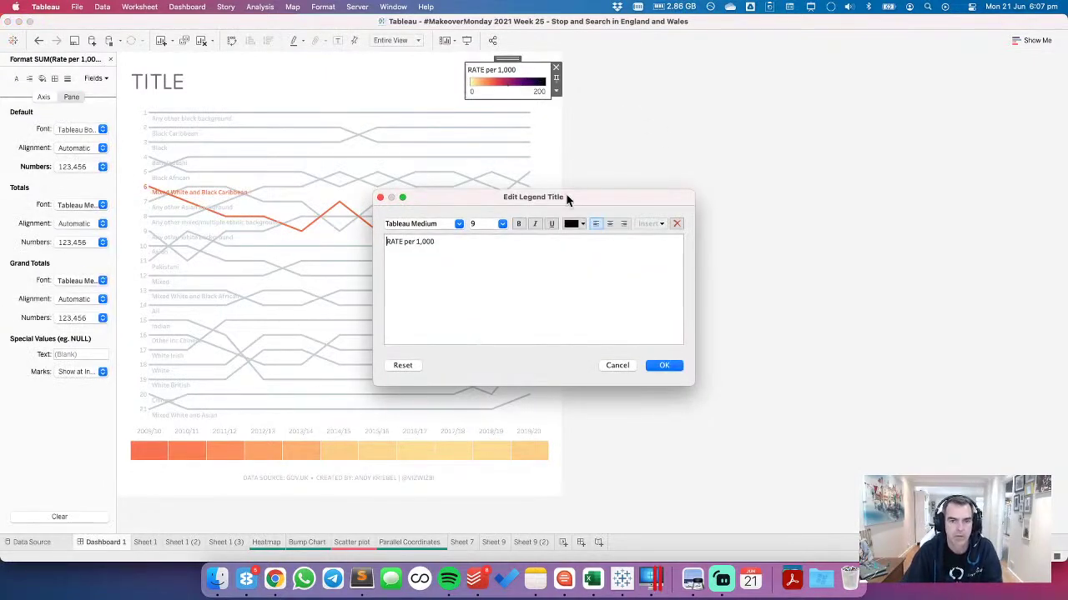
pyautogui.click(609, 224)
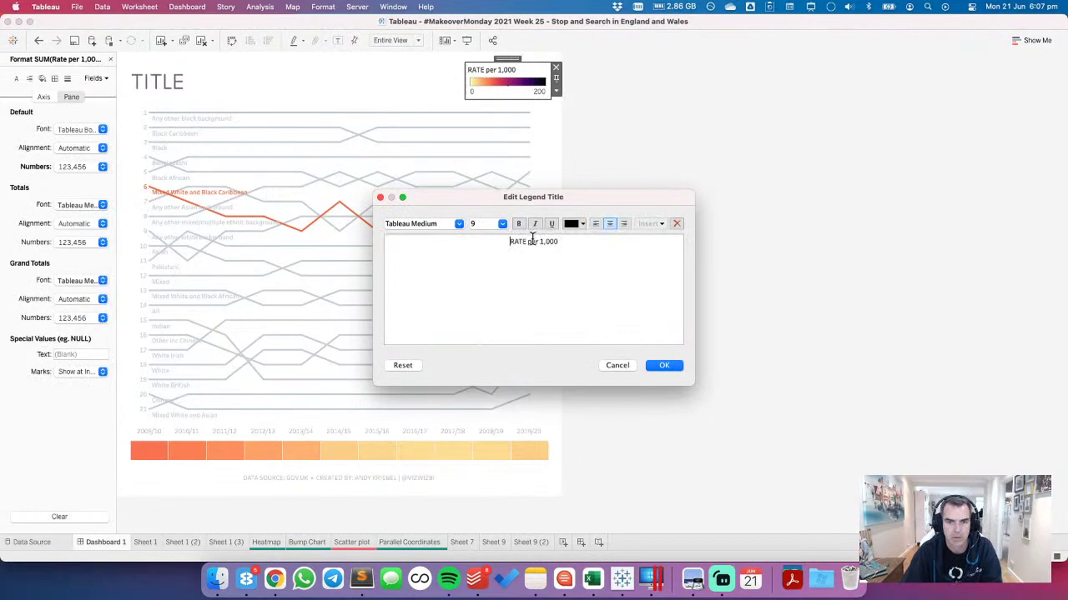
pyautogui.write('PER')
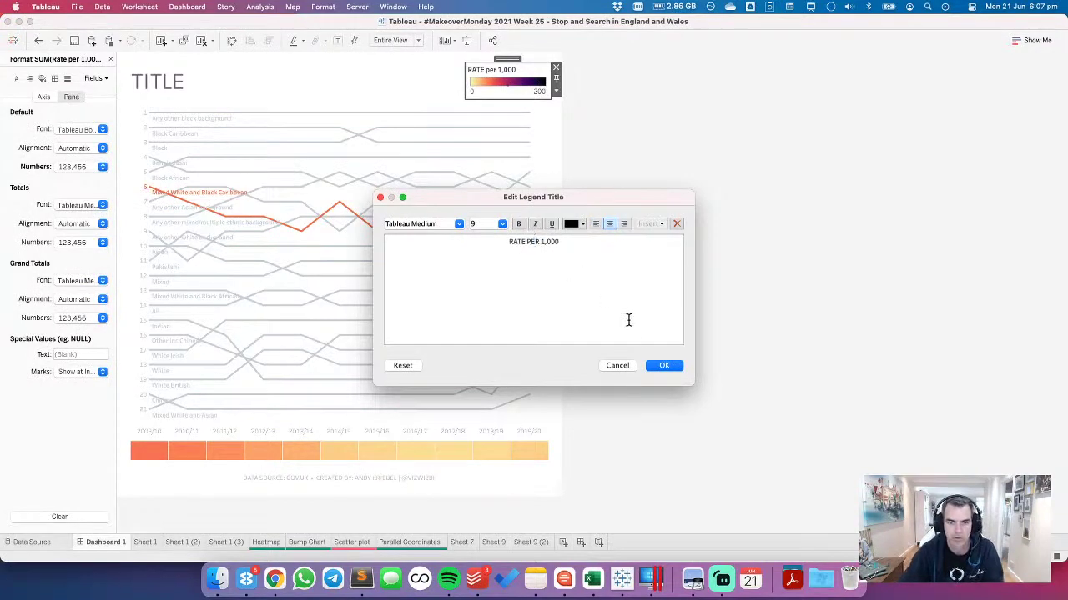
pyautogui.click(664, 367)
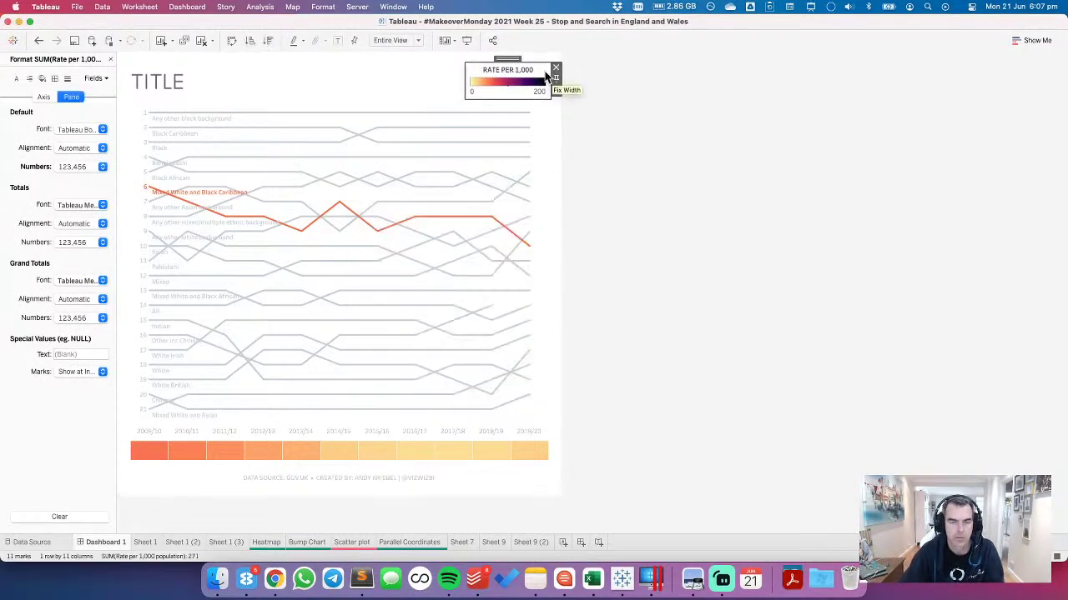
# Step: Extend the legend title to "RATE PER 1,000 POPULATION" and widen the legend so the full title fits
pyautogui.doubleClick(520, 73)
pyautogui.click(586, 240)
pyautogui.write('POPULATION')
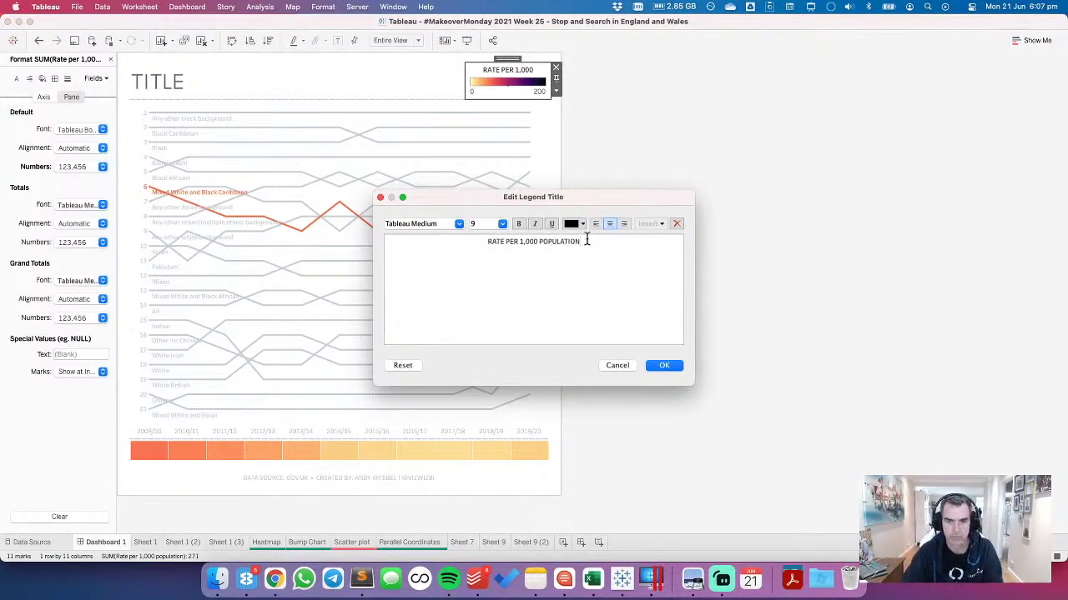
pyautogui.click(654, 369)
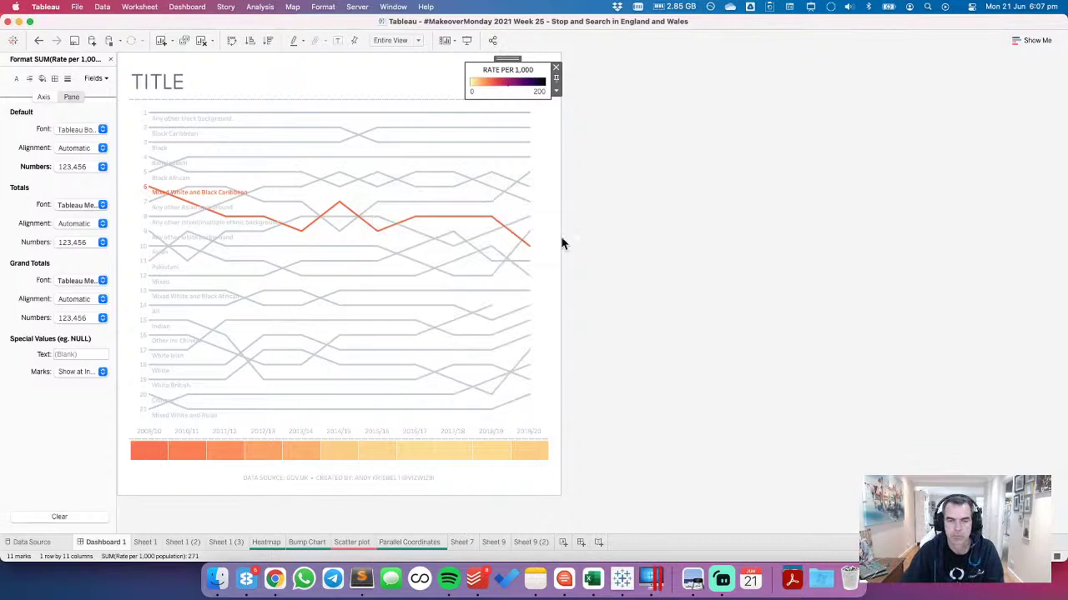
pyautogui.moveTo(461, 76); pyautogui.dragTo(442, 81)
pyautogui.click(672, 144)
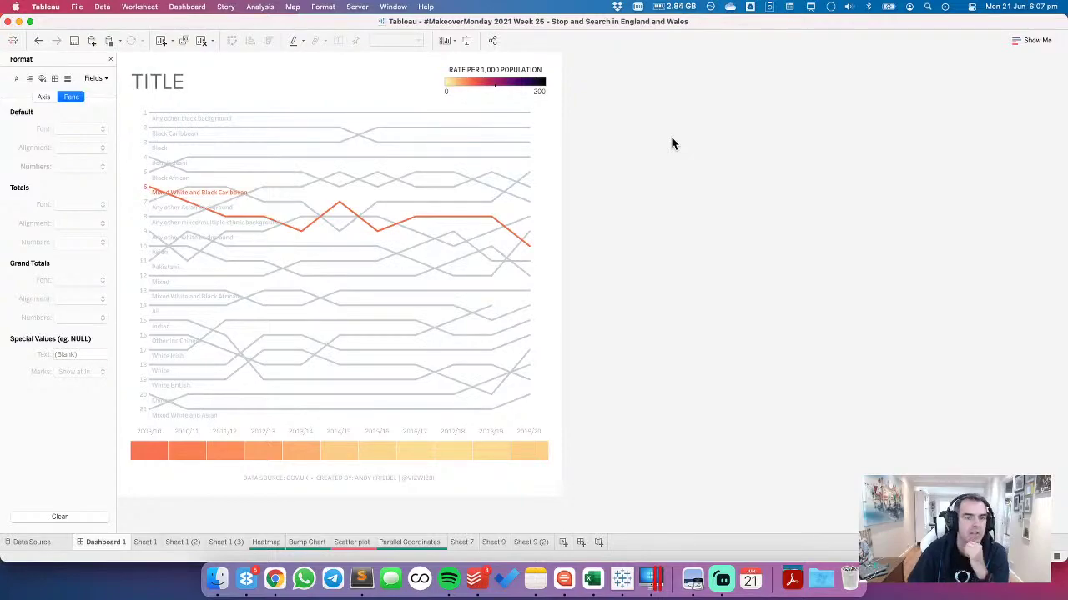
# Step: Set the height of the horizontal header container holding the dashboard title and colour legend to 80 px
pyautogui.moveTo(182, 207)
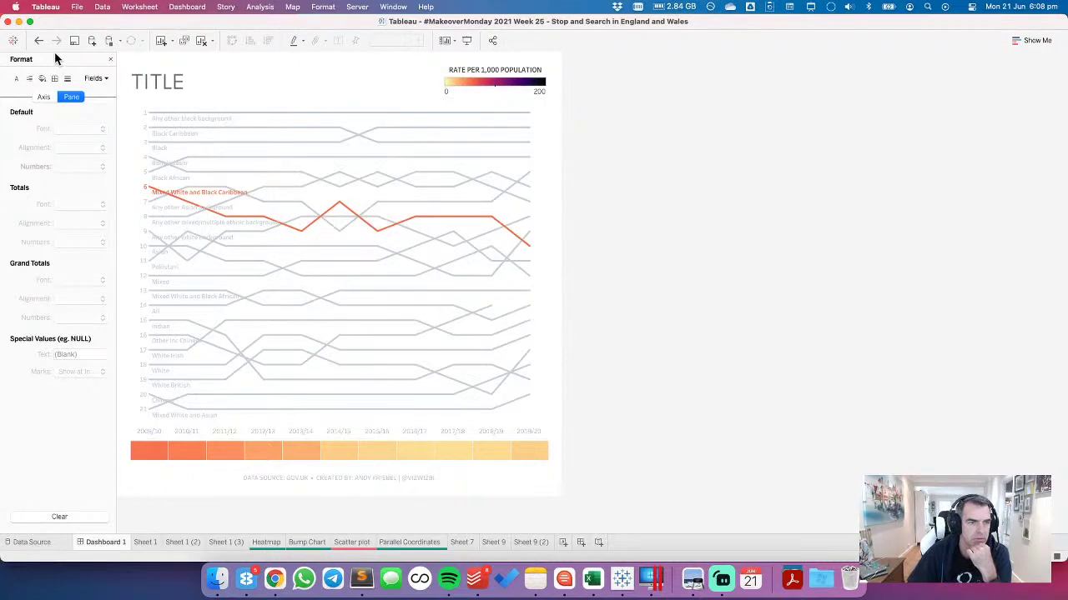
pyautogui.click(110, 59)
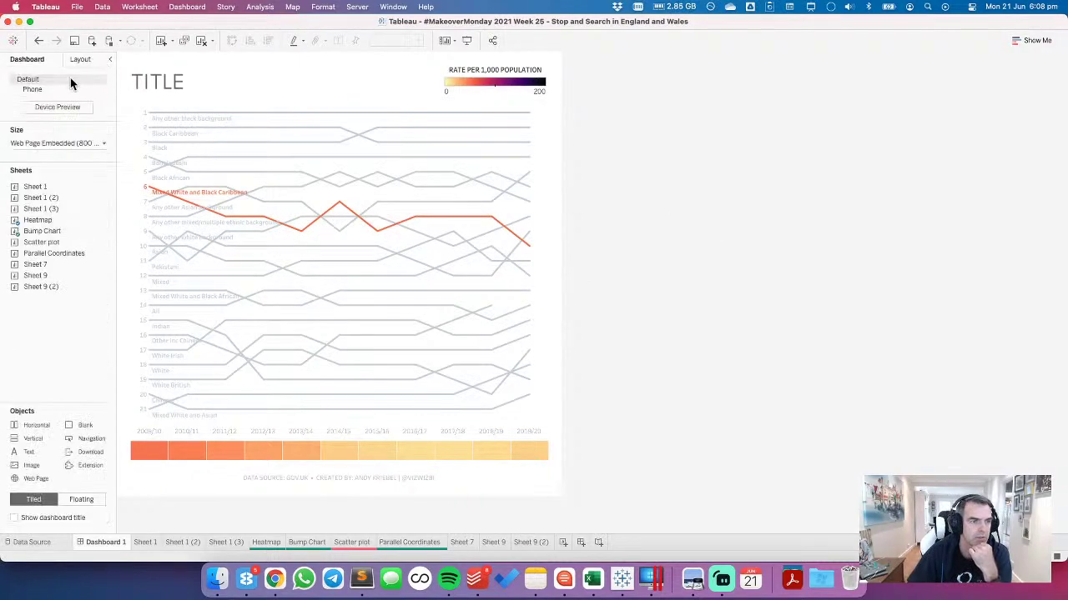
pyautogui.click(145, 475)
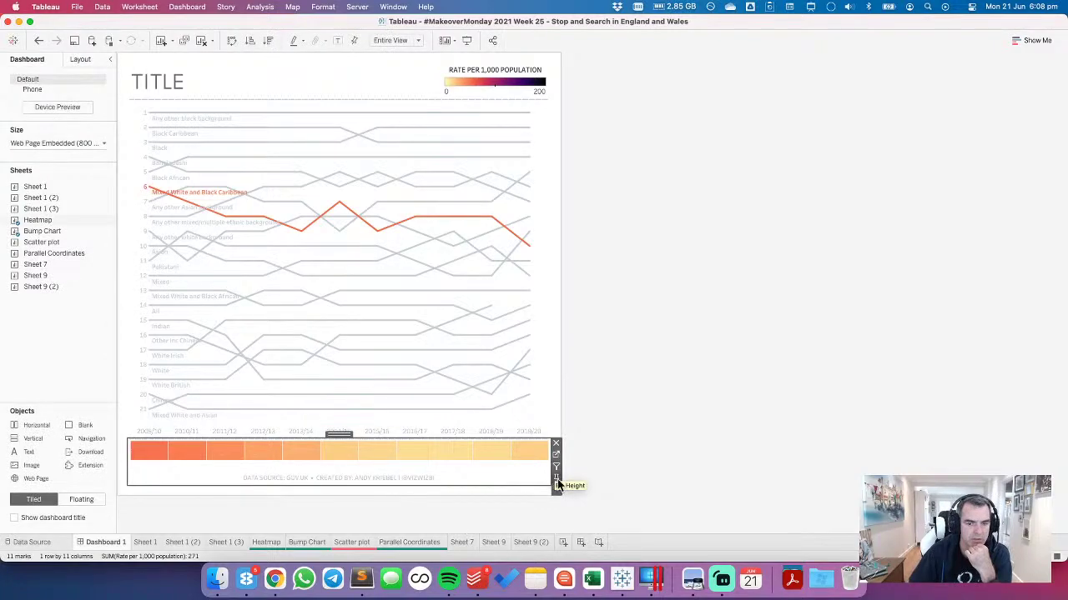
pyautogui.click(539, 417)
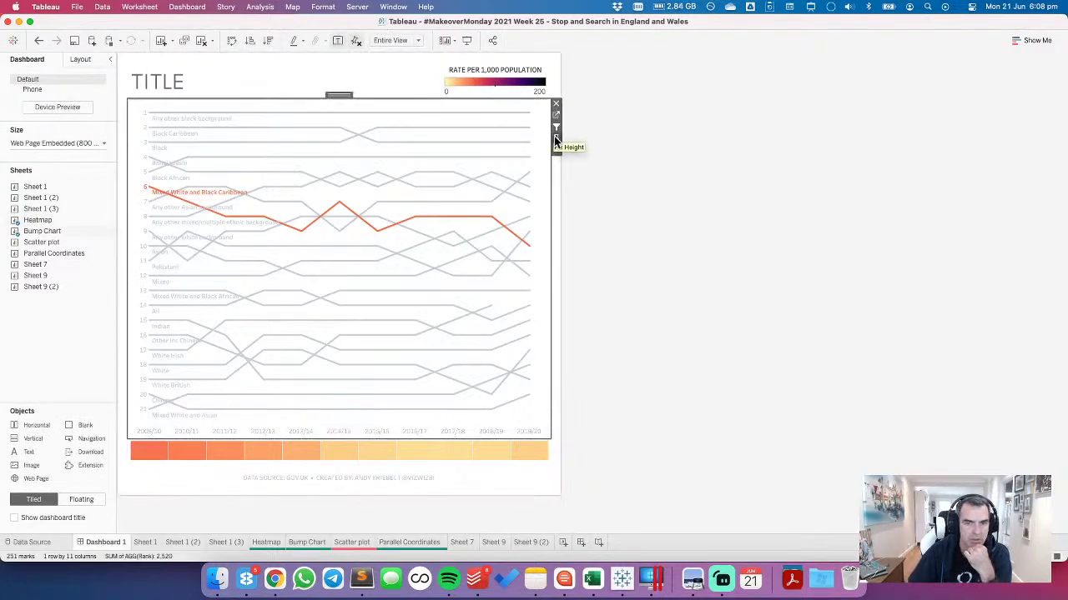
pyautogui.click(385, 72)
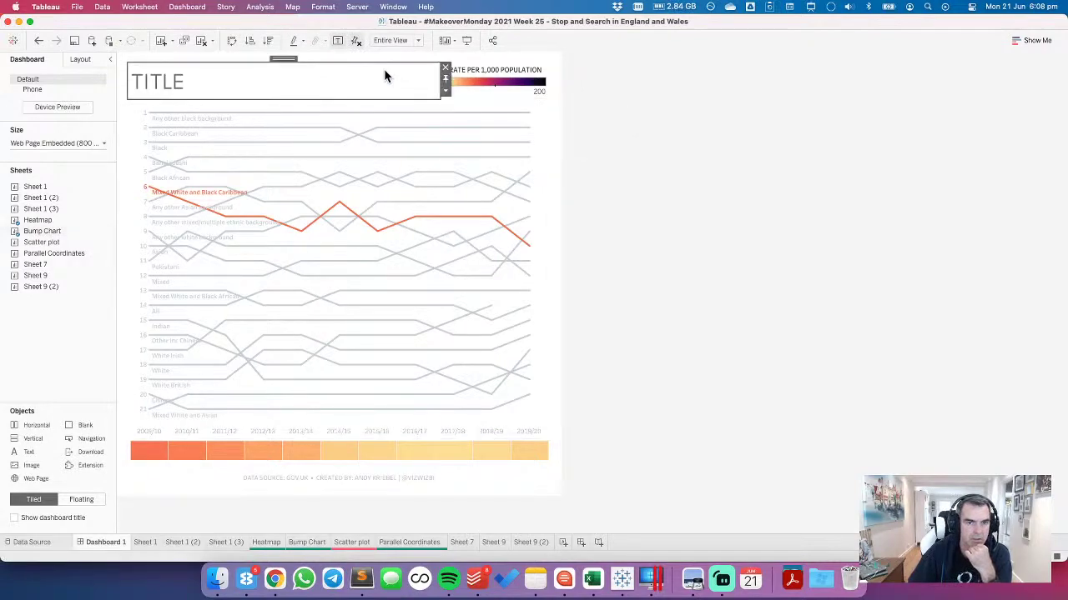
pyautogui.doubleClick(288, 58)
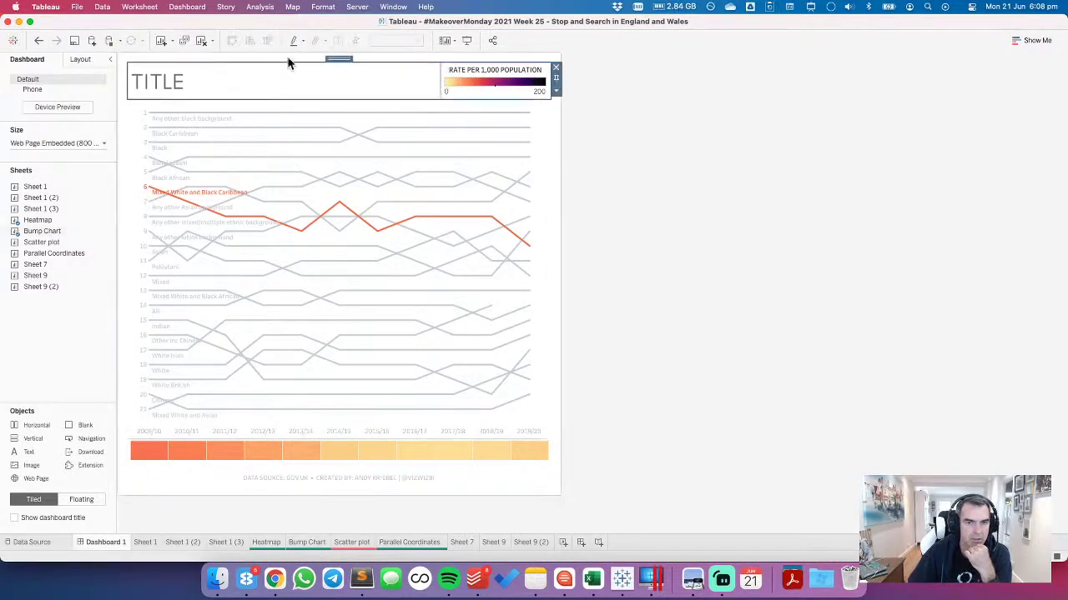
pyautogui.click(556, 90)
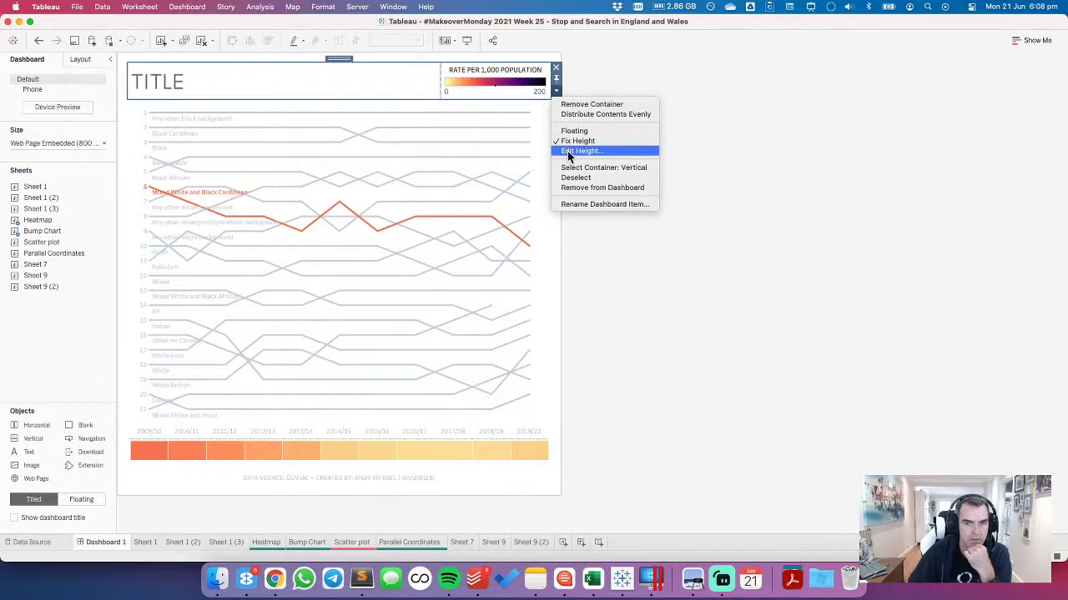
pyautogui.click(568, 151)
pyautogui.write('80')
pyautogui.press('Return')
pyautogui.click(651, 150)
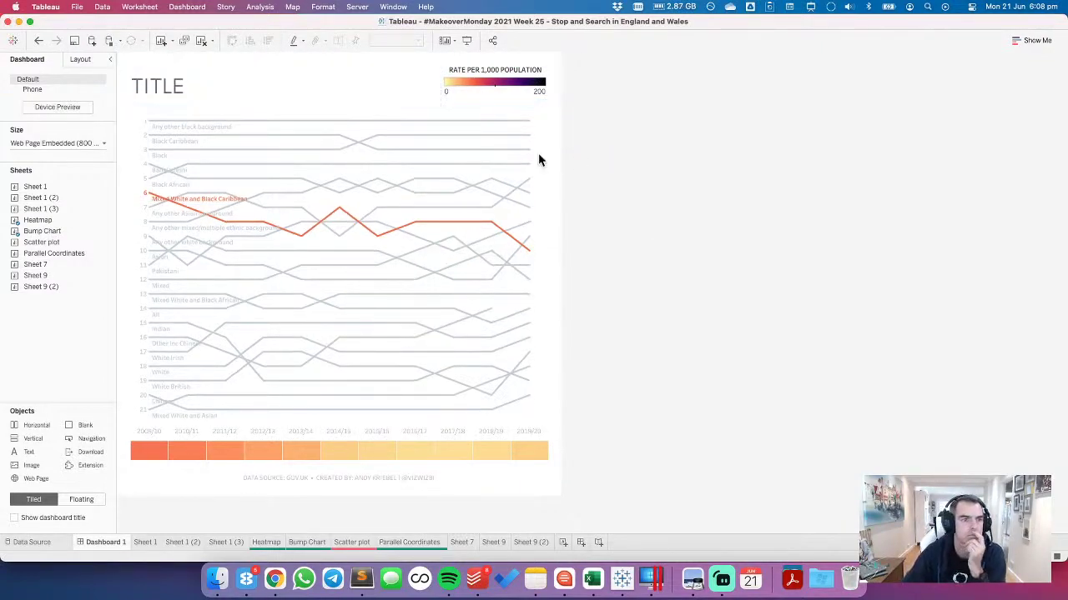
# Step: Set the dashboard to a fixed custom size of 800 x 1100 px and preview it in presentation mode
pyautogui.click(86, 59)
pyautogui.click(27, 59)
pyautogui.click(59, 143)
pyautogui.press('Tab')
pyautogui.write('1000')
pyautogui.press('Return')
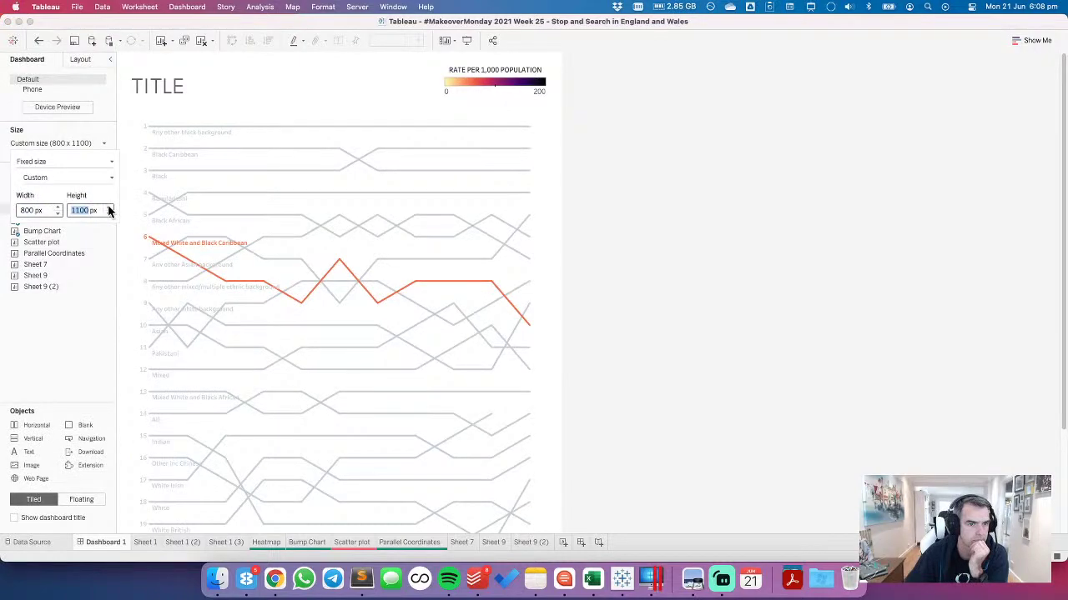
pyautogui.click(747, 326)
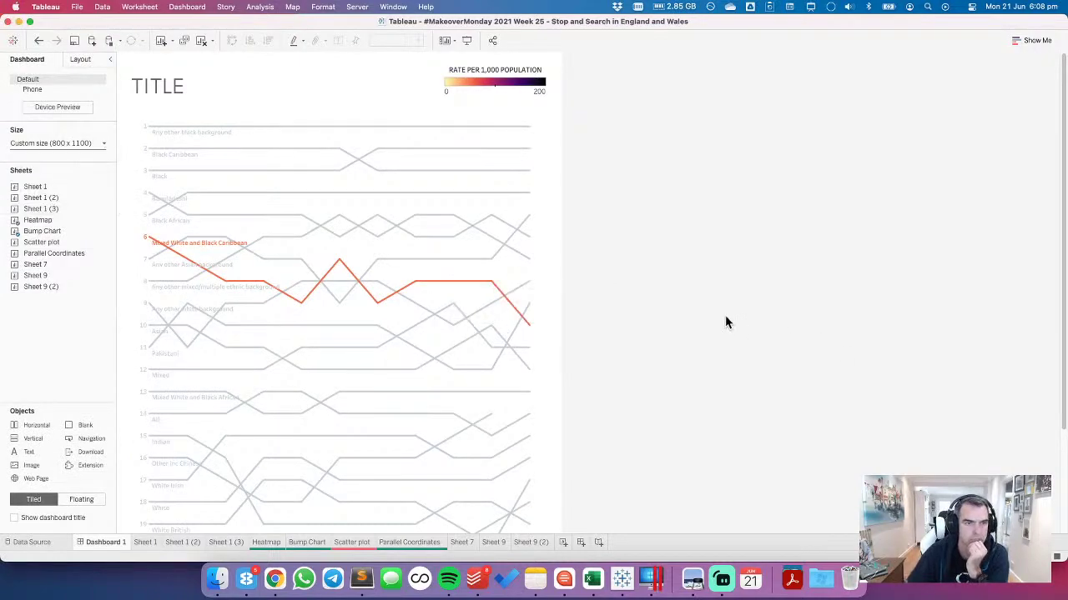
pyautogui.scroll(-3, 725, 317)
pyautogui.scroll(5, 725, 323)
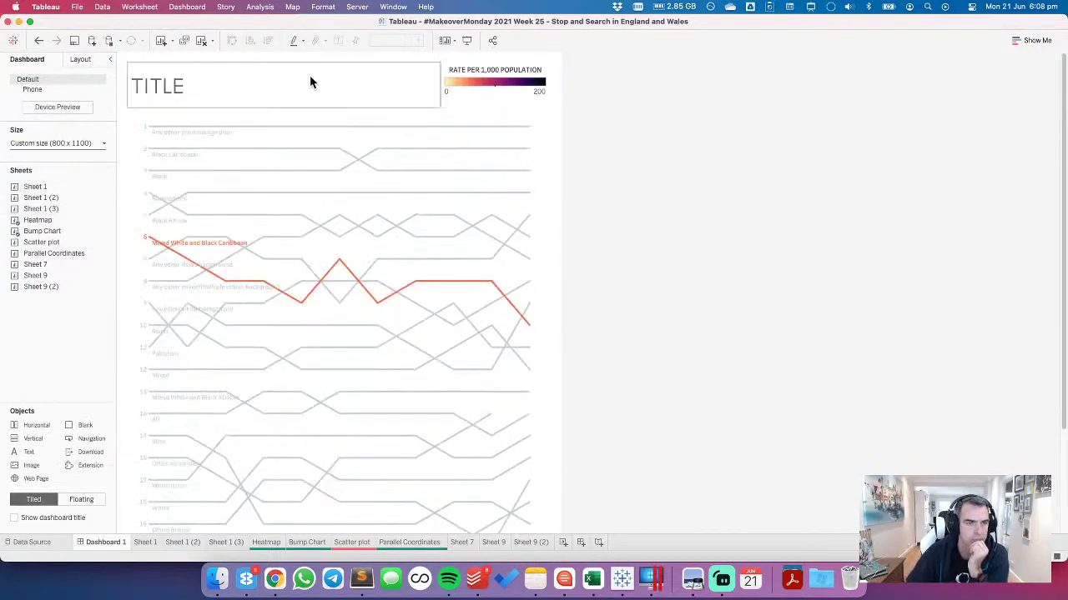
pyautogui.click(468, 42)
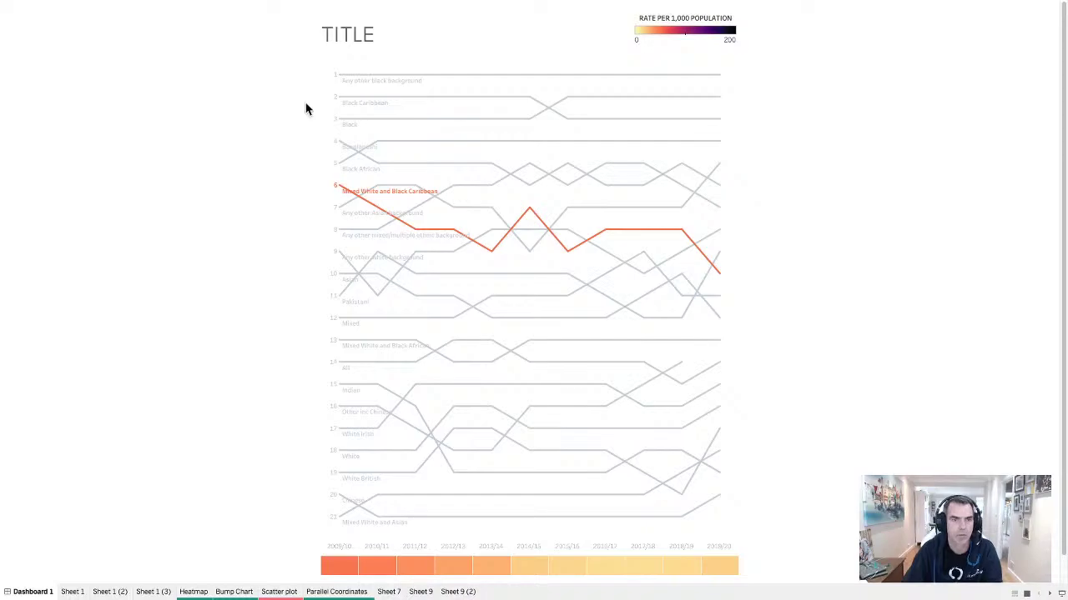
pyautogui.press('Escape')
# Step: Format the dashboard's TITLE text as left-aligned, font size 20, in a darker colour
pyautogui.doubleClick(188, 92)
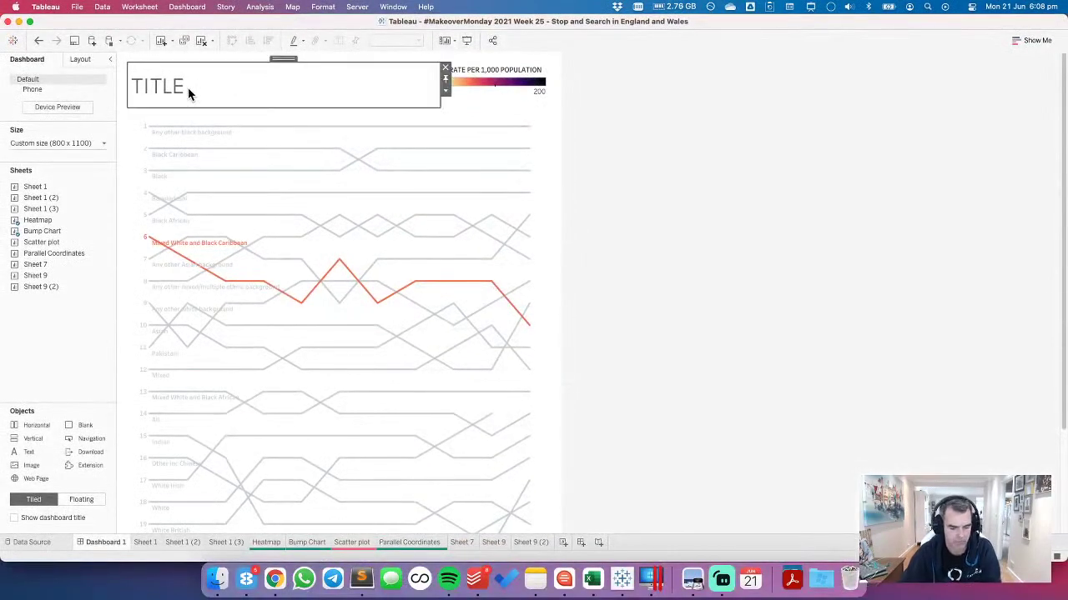
pyautogui.click(610, 223)
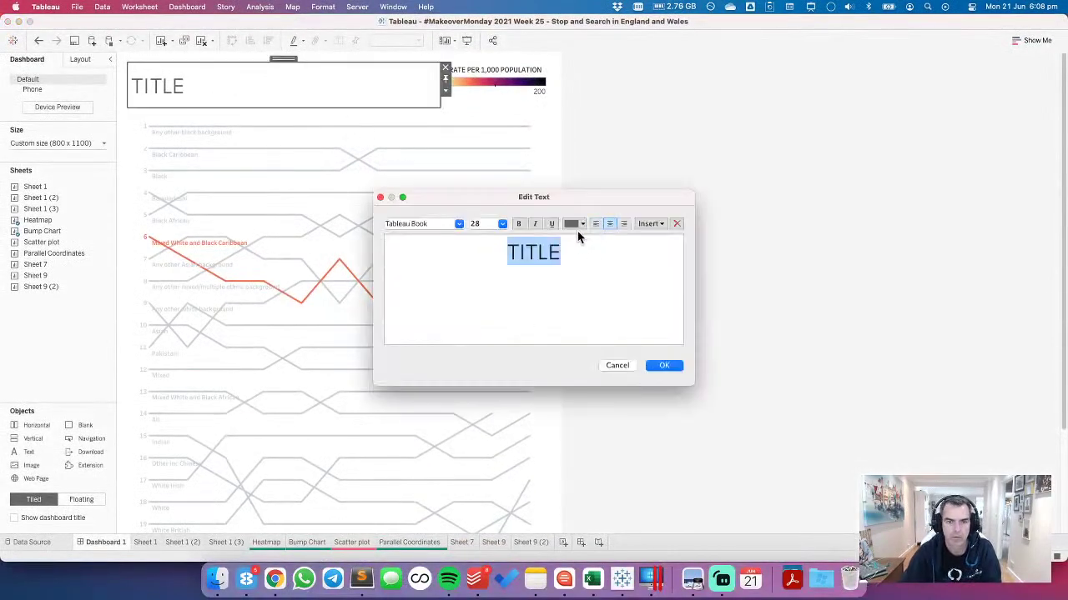
pyautogui.click(595, 225)
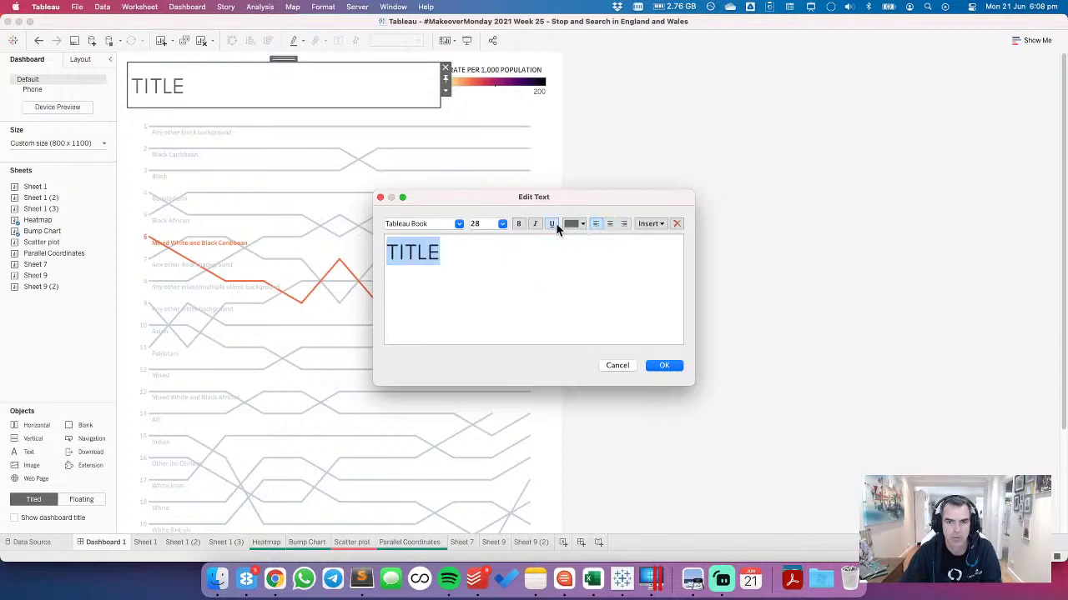
pyautogui.click(502, 225)
pyautogui.click(489, 322)
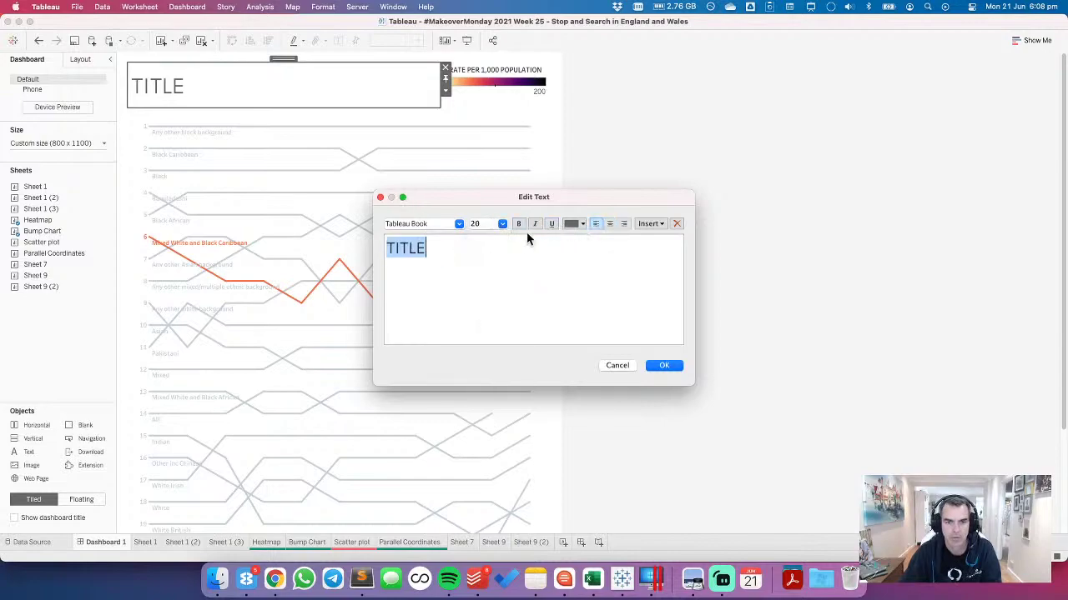
pyautogui.click(570, 224)
pyautogui.click(570, 250)
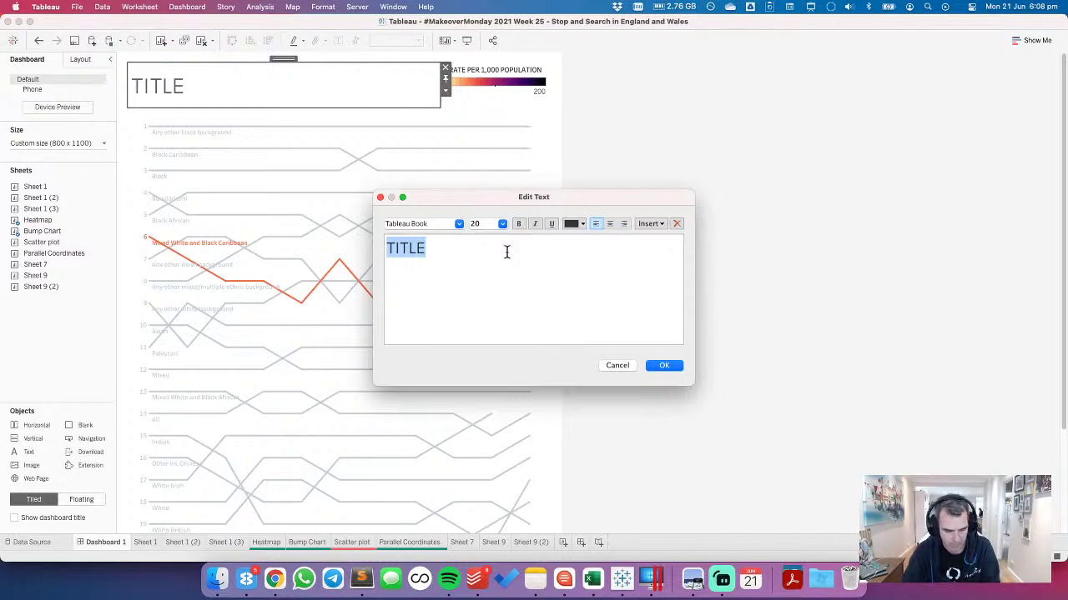
# Step: Replace the title's placeholder wording with "STOP & SEARCH IN ENGLAND & WALES"
pyautogui.write('WHICH ETHNICITIES GET STOPPED & SEARCH ED THE MOST')
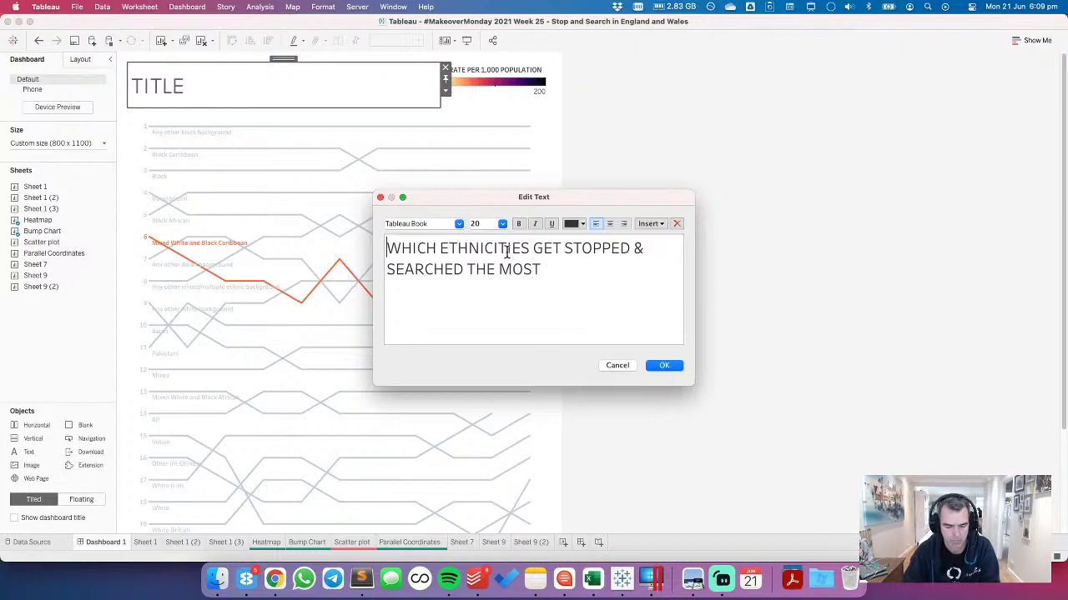
pyautogui.press('super+Up')
pyautogui.keyDown('shift'); pyautogui.click(564, 248); pyautogui.keyUp('shift')
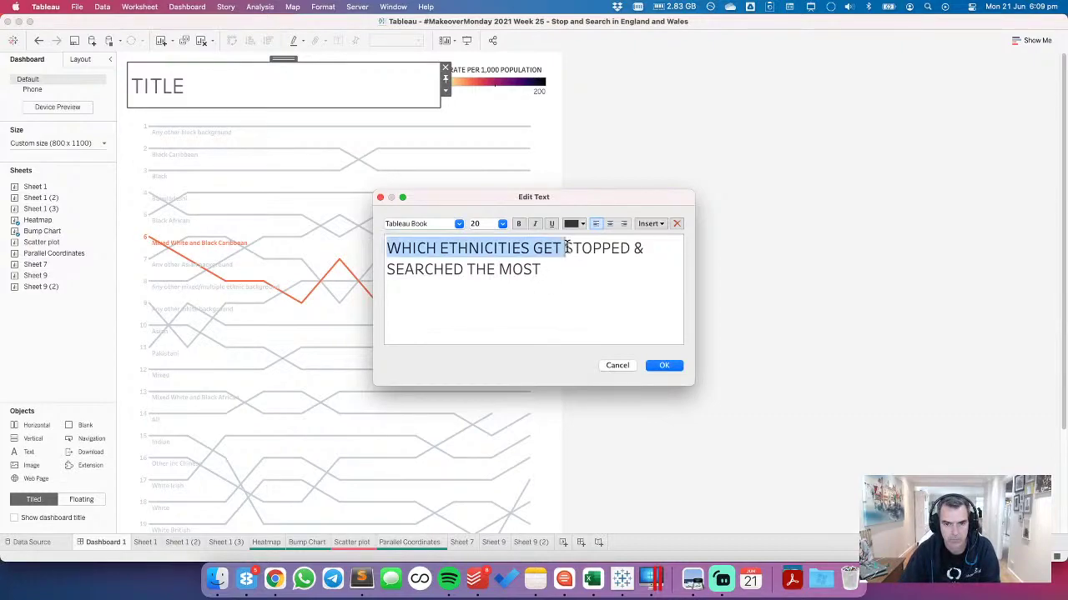
pyautogui.press('BackSpace')
pyautogui.press('shift+super+Right')
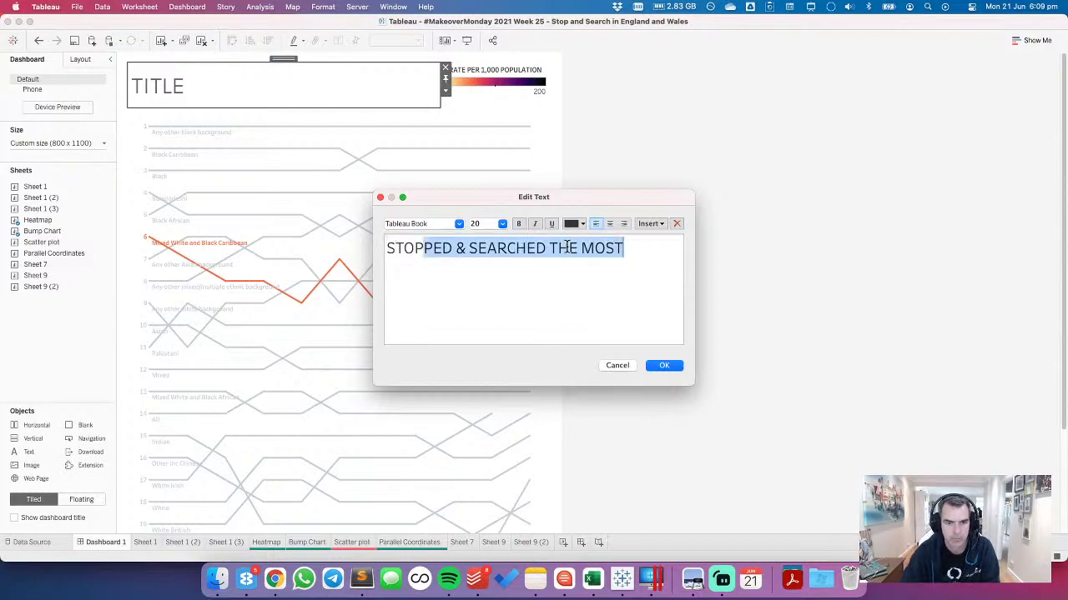
pyautogui.write('& SEARCH IN EN')
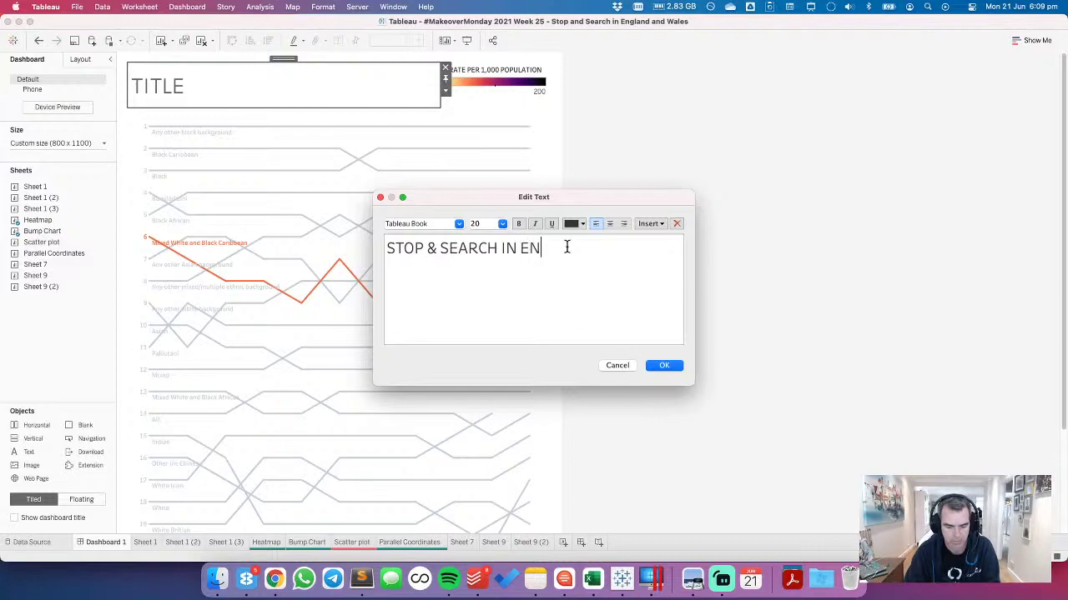
pyautogui.write('GLAND & WALES')
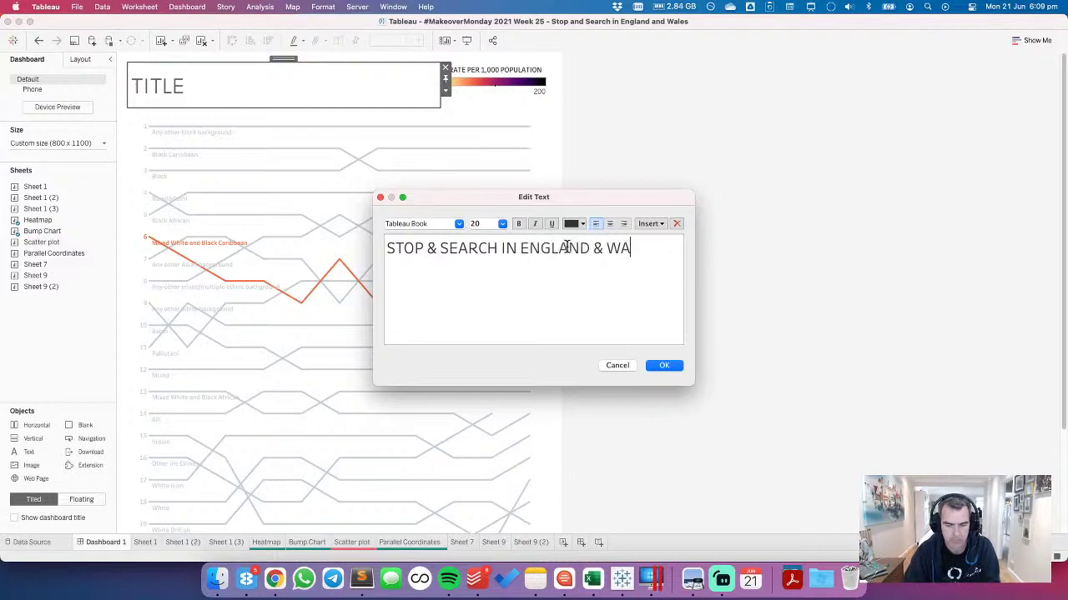
# Step: Add a size 10 grey subtitle line reading "WHICH ETHNICITIES GET STOPPED AT THE HIGHEST RATE PER 1000 POPULATION?" and apply the text
pyautogui.click(500, 224)
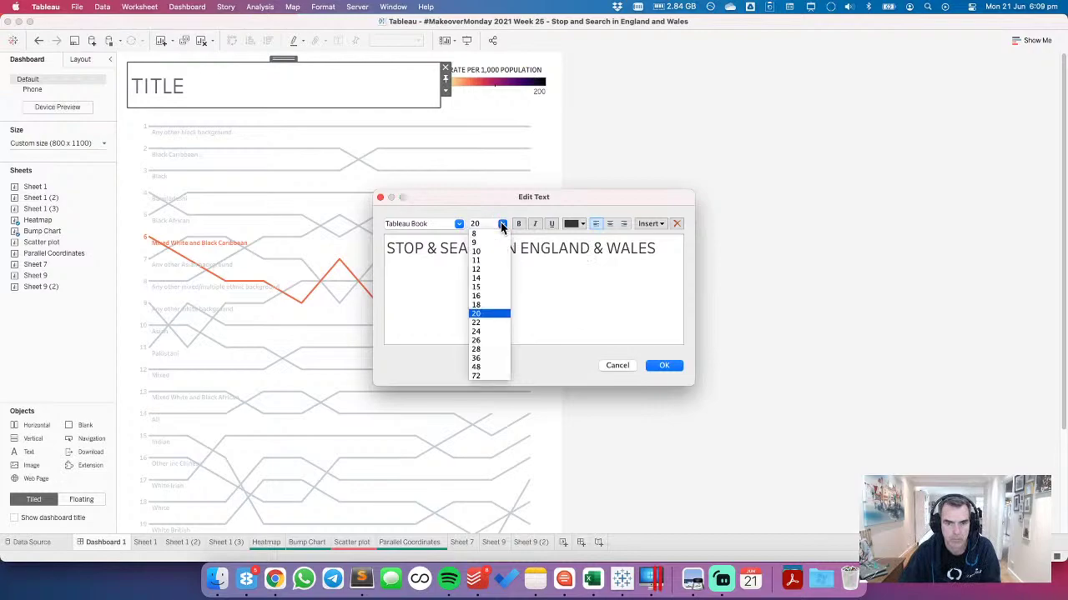
pyautogui.click(485, 247)
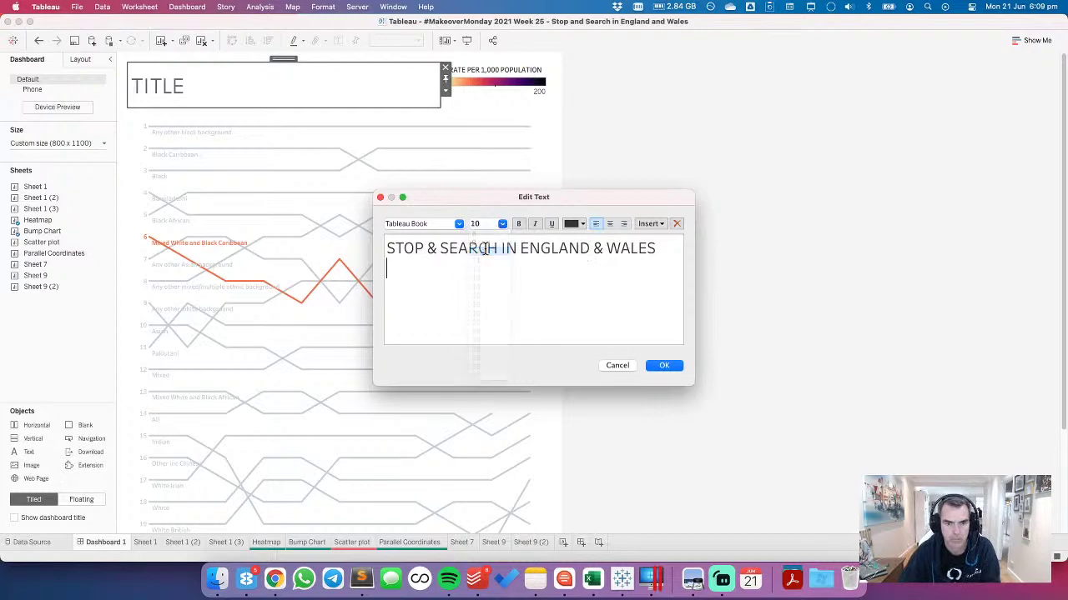
pyautogui.click(574, 224)
pyautogui.click(571, 267)
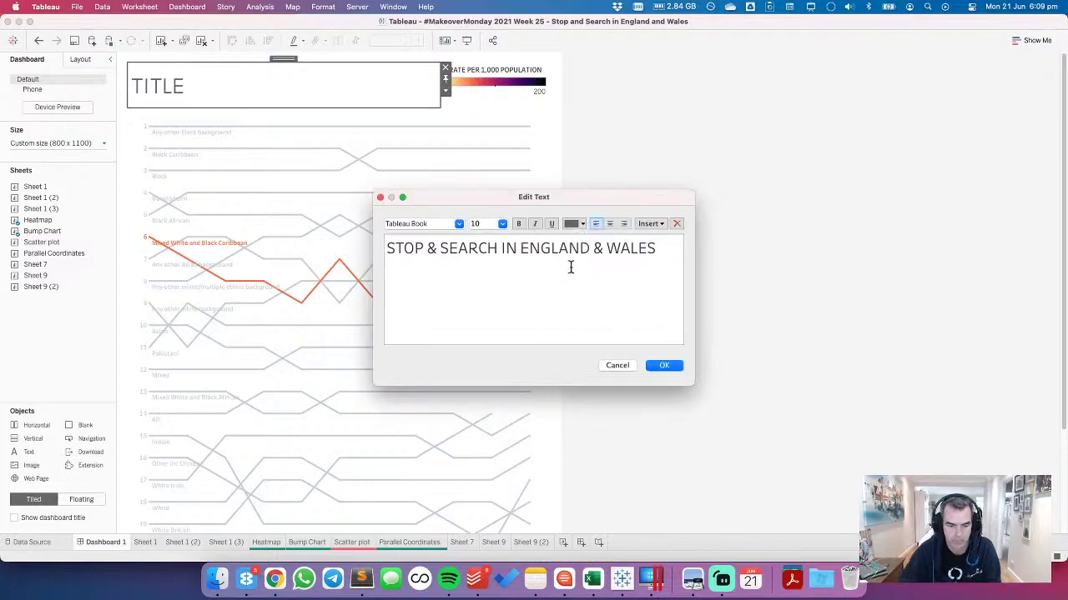
pyautogui.hotkey('shift', 'alt', 'Left')
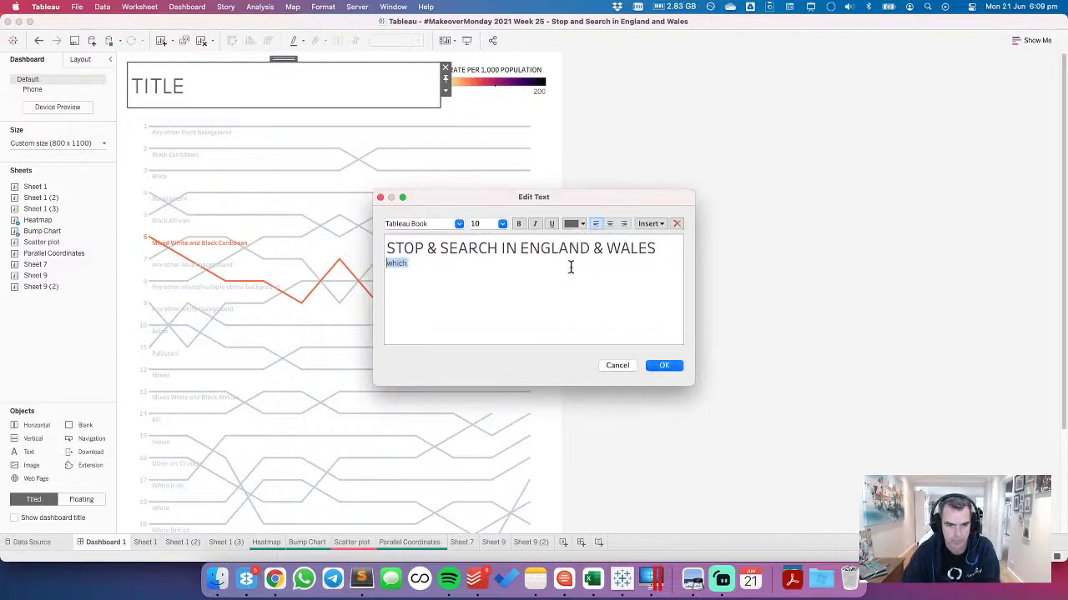
pyautogui.write('WHICH ETHNICITIES GET STOPPED AT THE HIGHEST RATE PER 1000 POPULATION?')
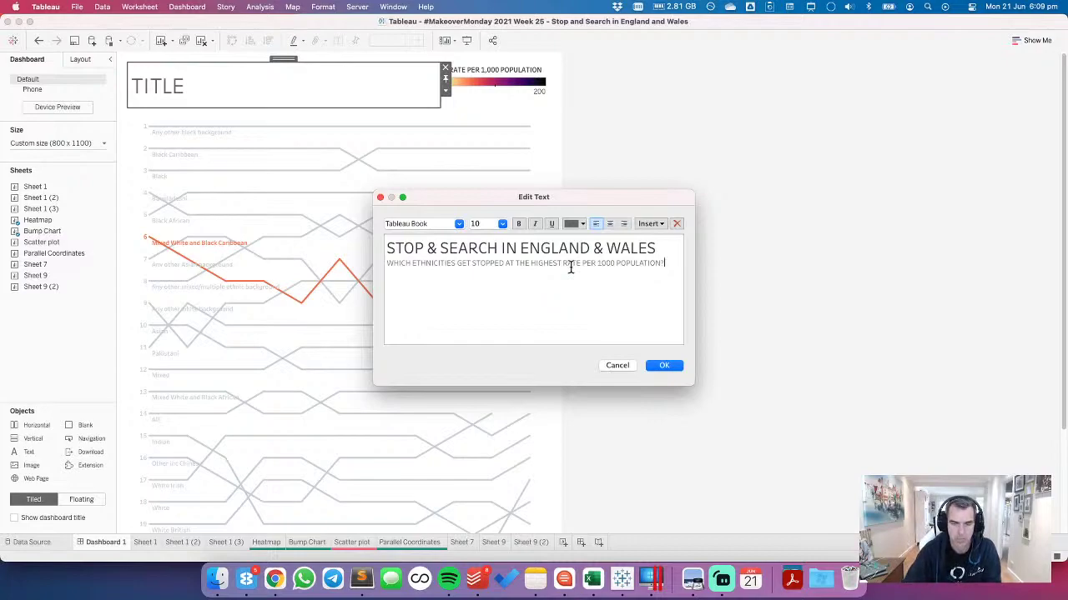
pyautogui.click(669, 368)
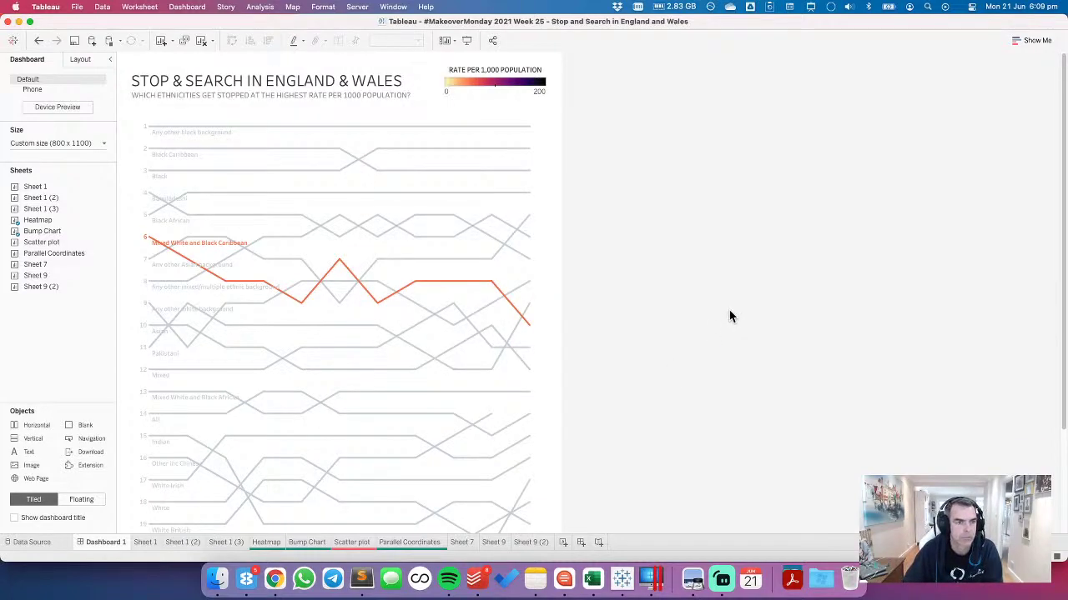
pyautogui.click(401, 84)
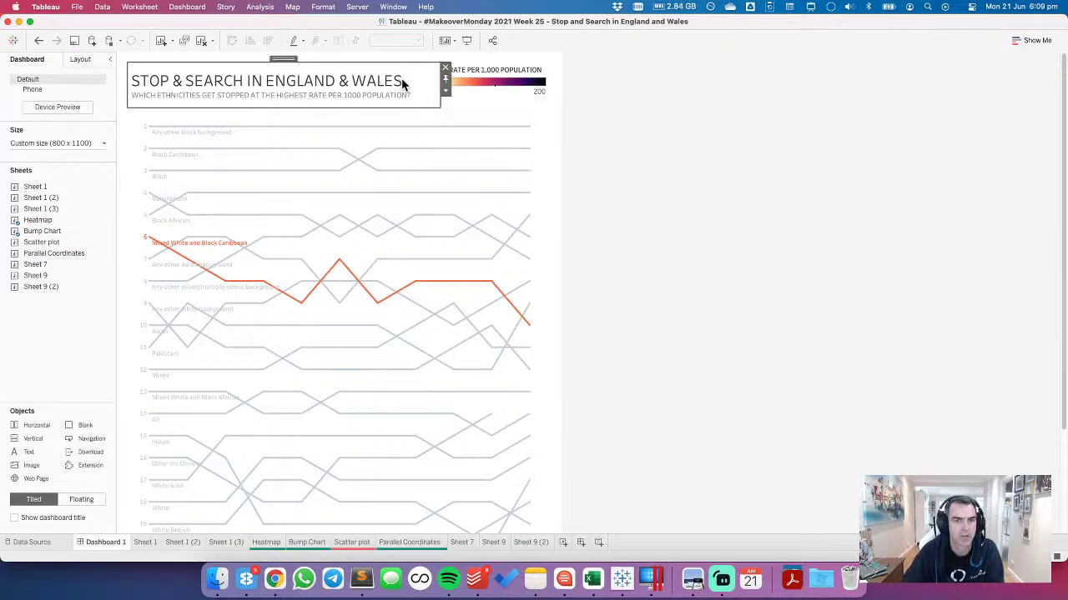
pyautogui.click(673, 168)
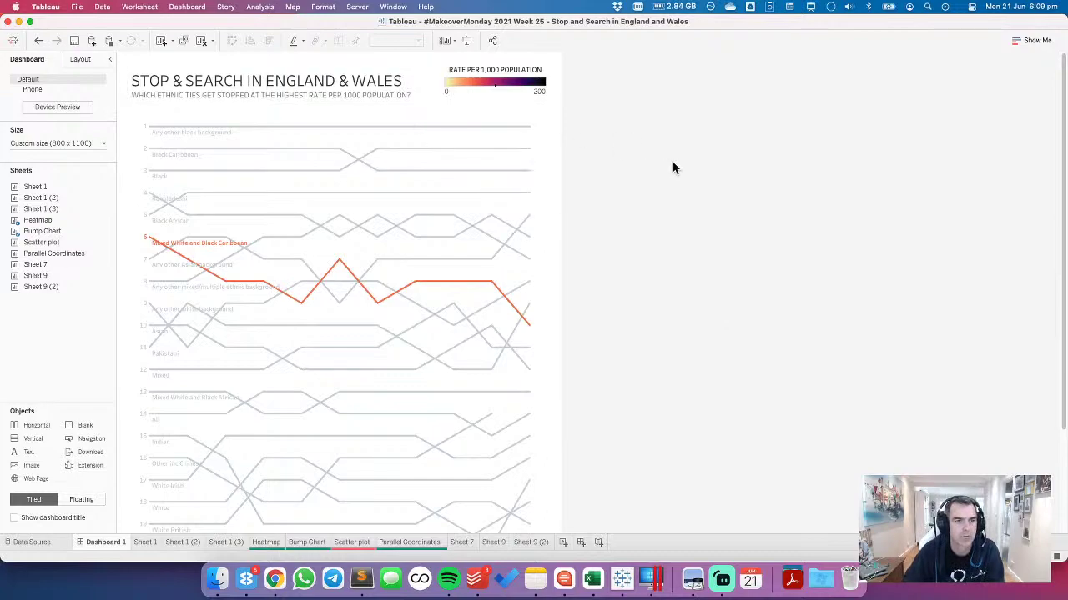
# Step: Insert a blank object between the header and the bump chart and set its height to 10 px
pyautogui.click(80, 60)
pyautogui.click(27, 59)
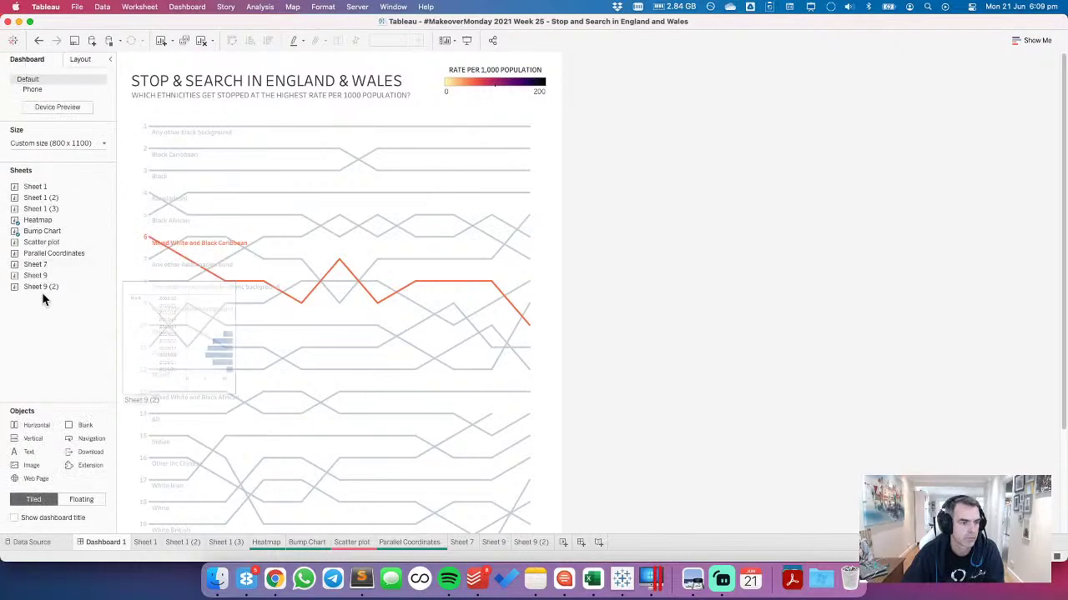
pyautogui.moveTo(84, 424); pyautogui.dragTo(299, 116)
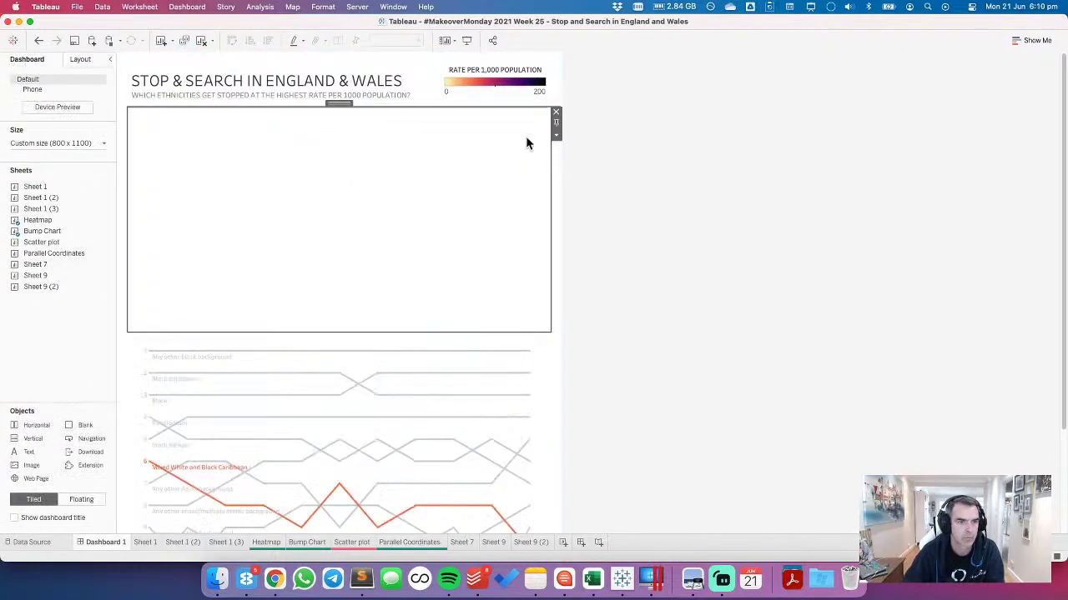
pyautogui.click(555, 134)
pyautogui.click(575, 167)
pyautogui.press('Return')
# Step: Give the blank object below the header a dark grey background so it forms a divider line
pyautogui.click(80, 60)
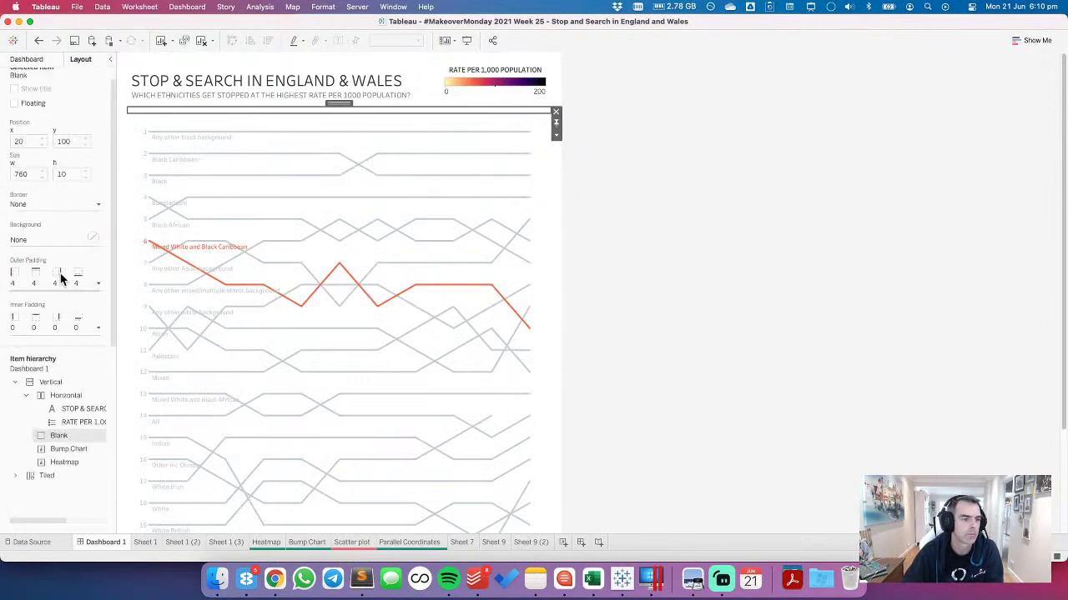
pyautogui.click(34, 241)
pyautogui.click(25, 284)
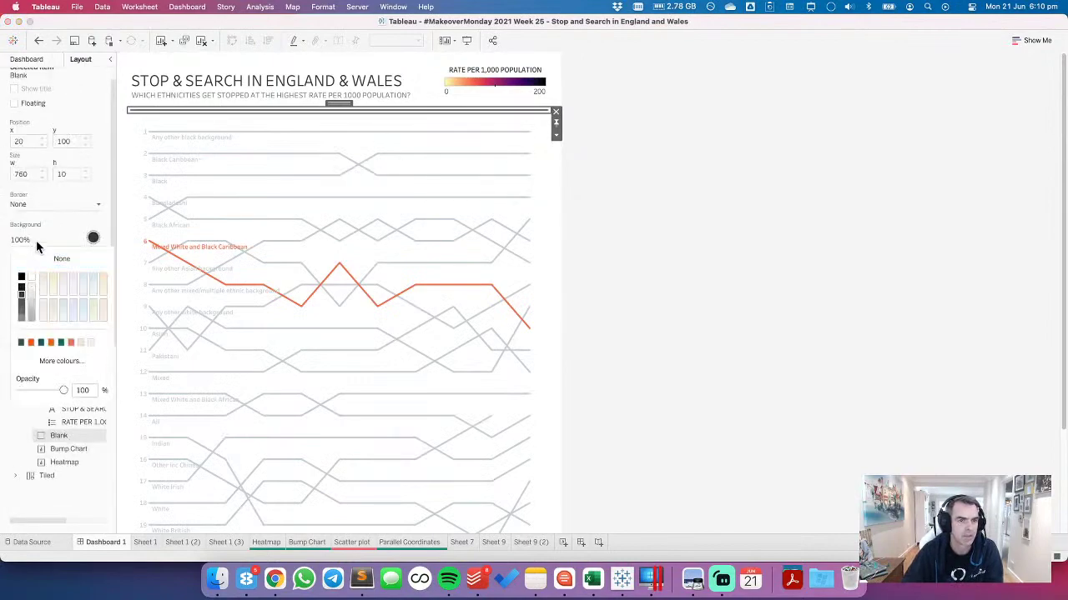
pyautogui.click(795, 215)
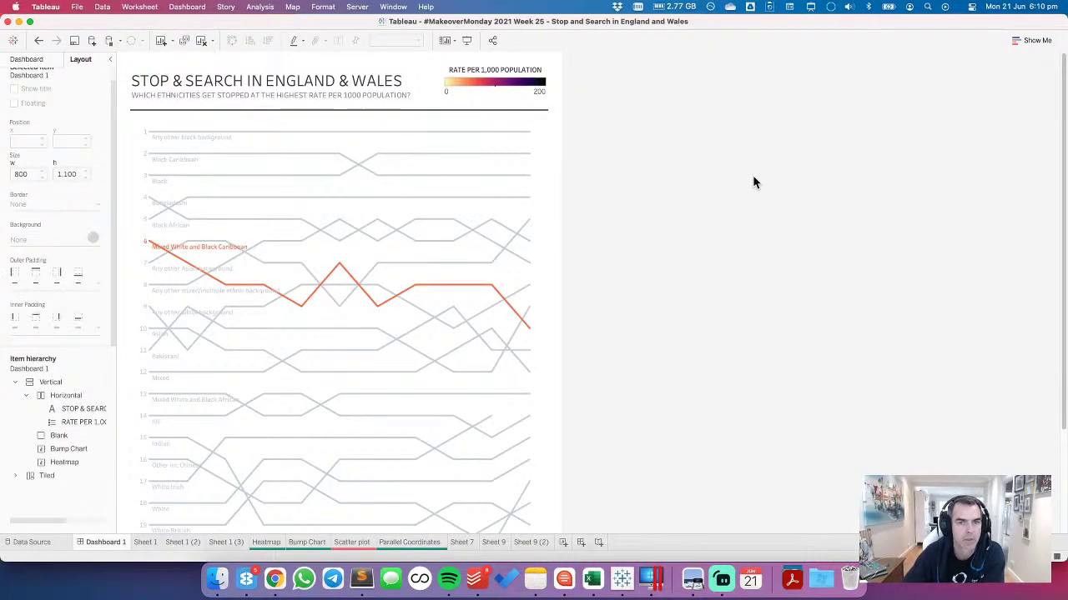
# Step: Format the colour legend's body text as size 8 in light grey
pyautogui.click(498, 77)
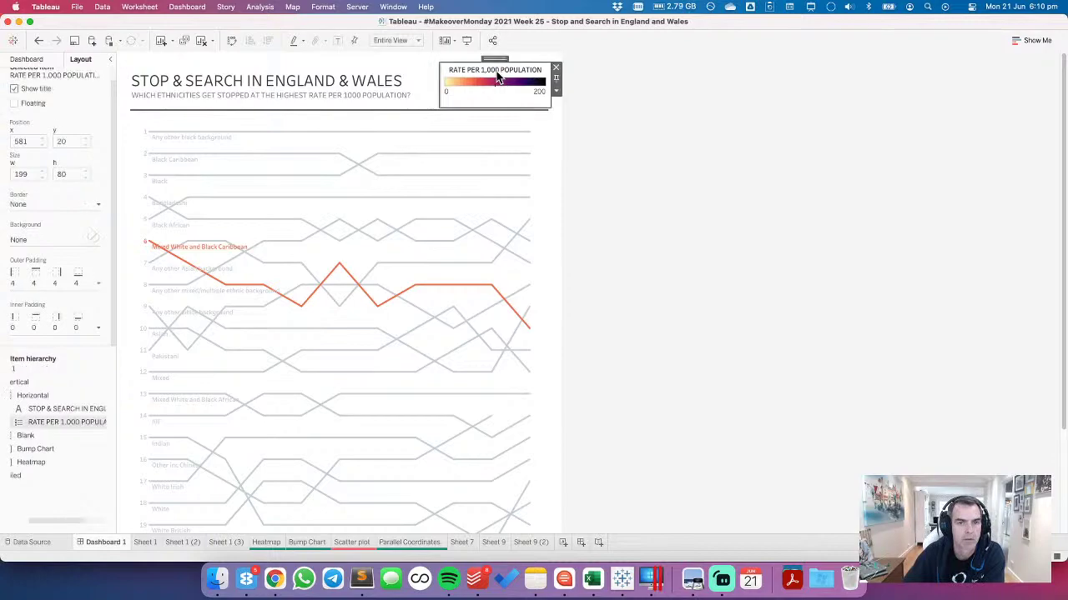
pyautogui.click(28, 61)
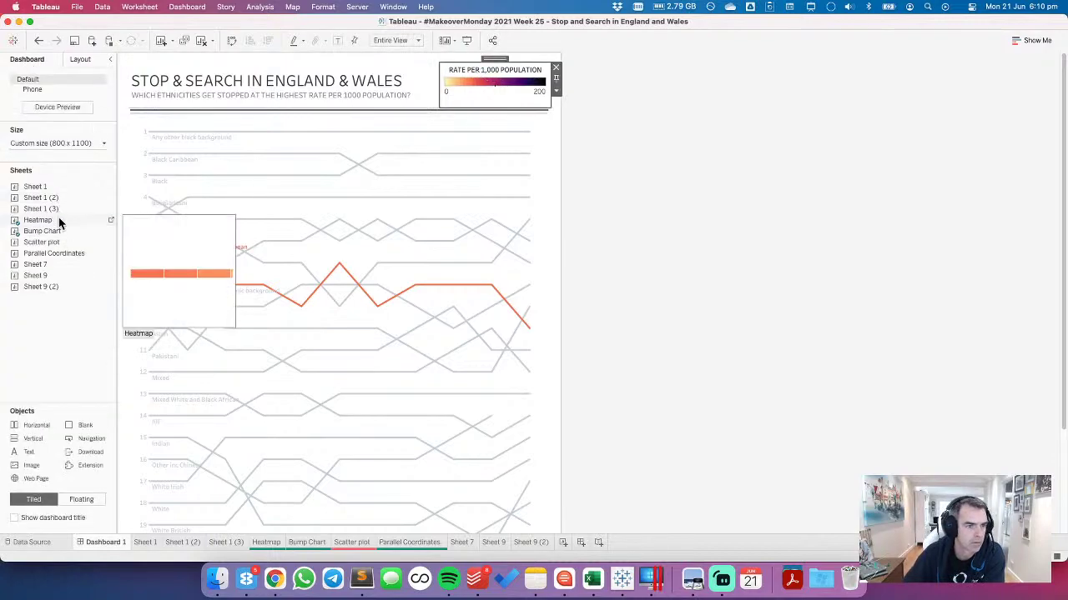
pyautogui.rightClick(489, 92)
pyautogui.click(522, 107)
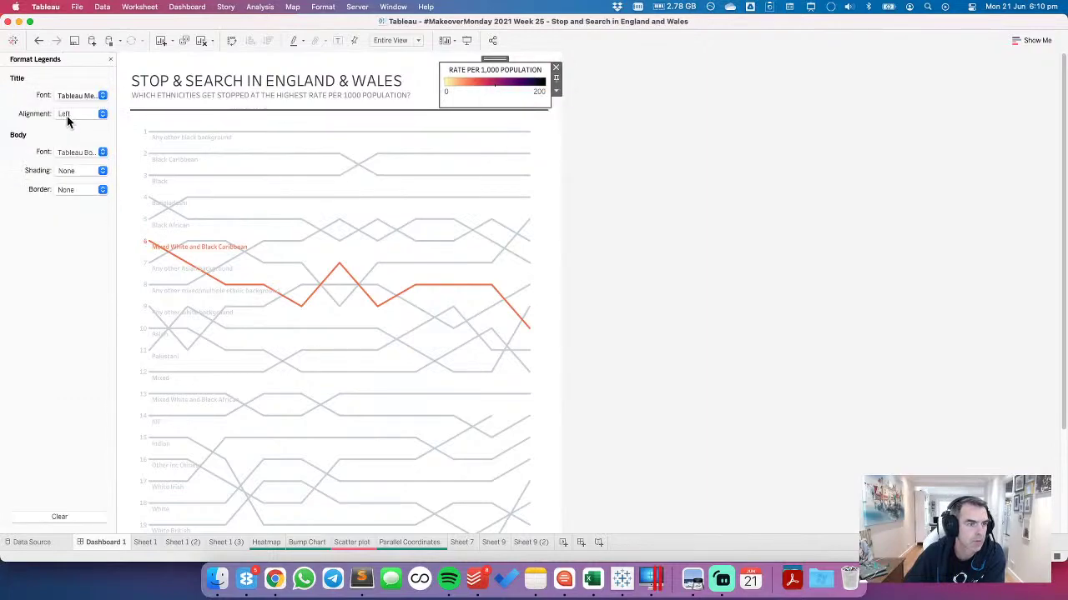
pyautogui.click(74, 153)
pyautogui.click(79, 196)
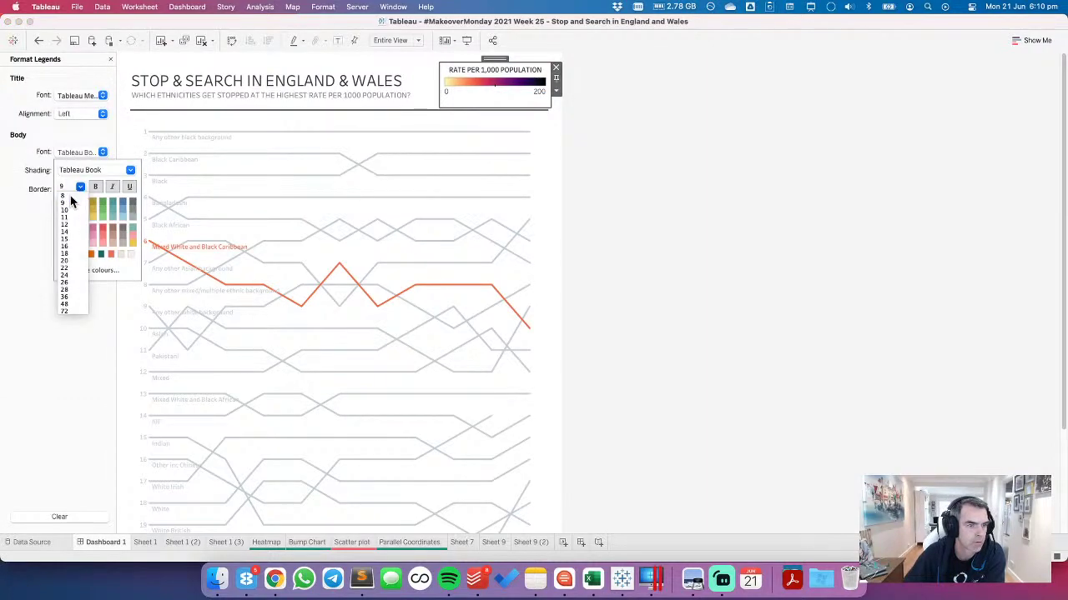
pyautogui.click(71, 201)
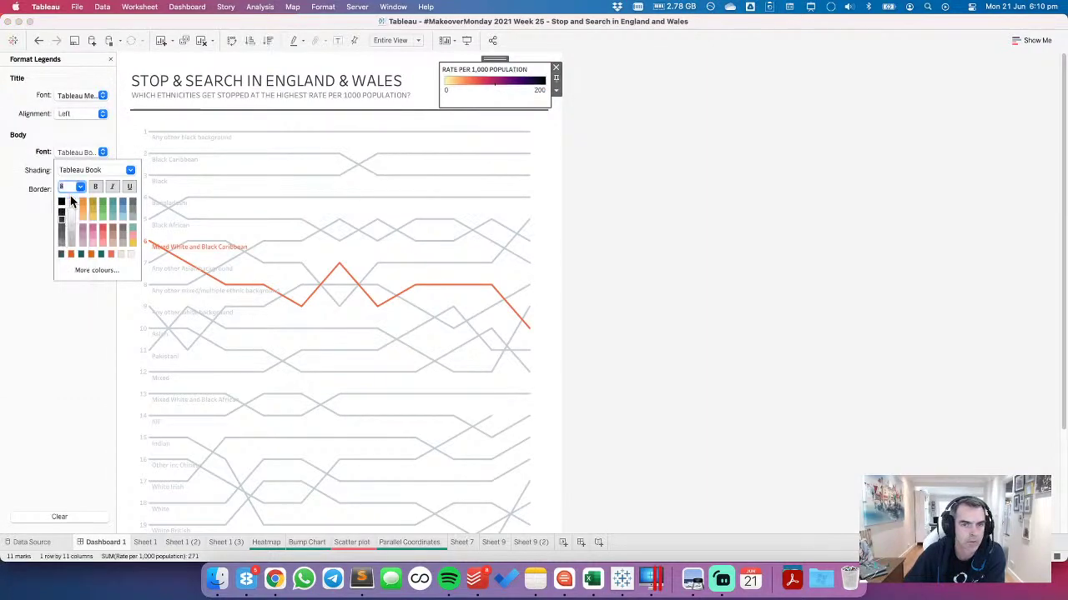
pyautogui.click(70, 246)
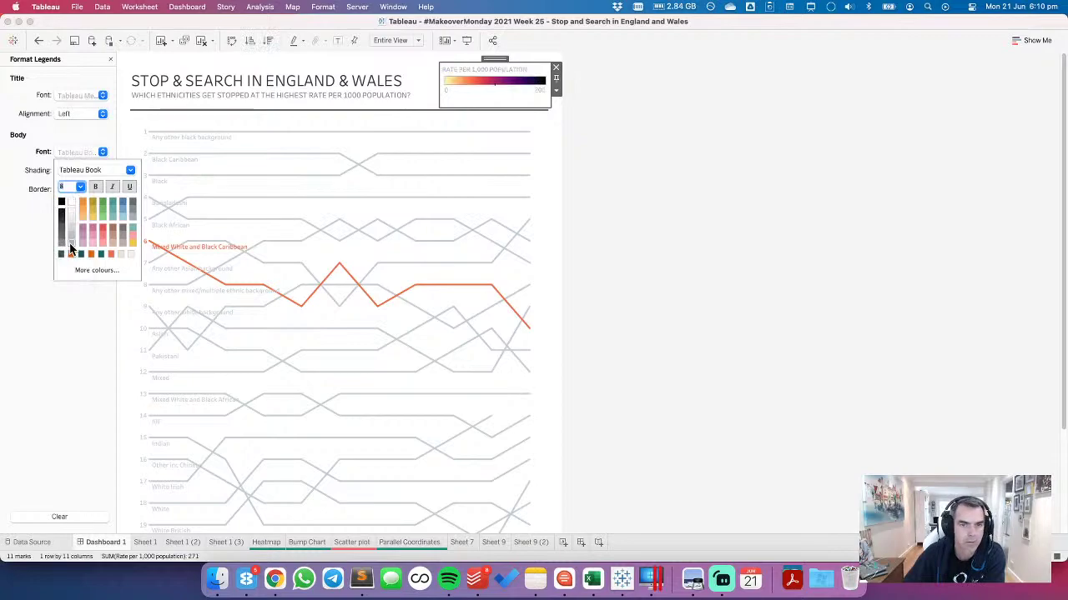
pyautogui.click(25, 172)
# Step: Centre-align the colour legend's title and apply the change
pyautogui.doubleClick(483, 70)
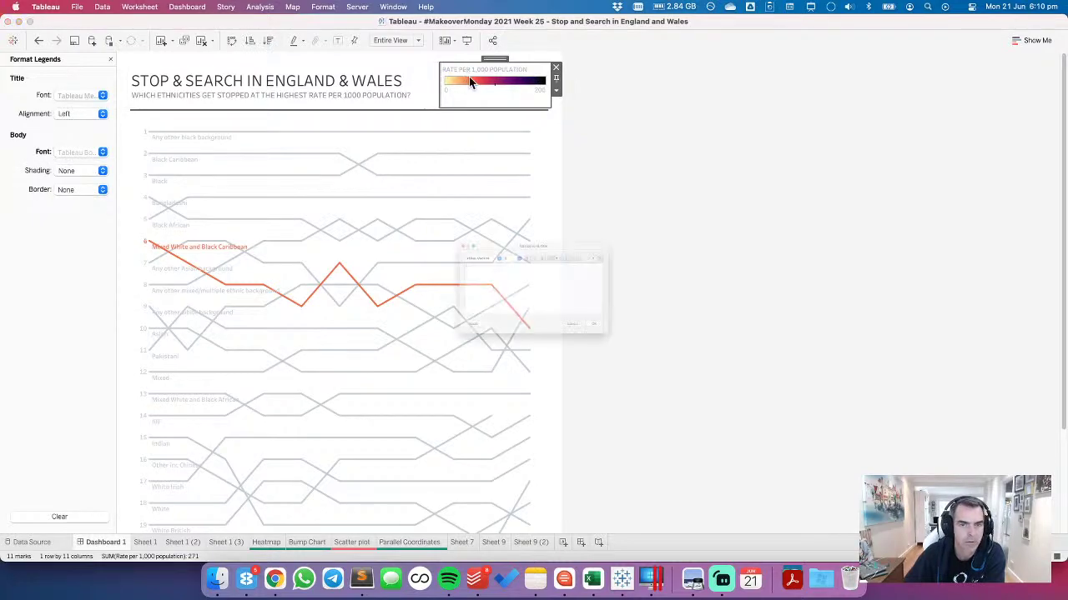
pyautogui.click(611, 226)
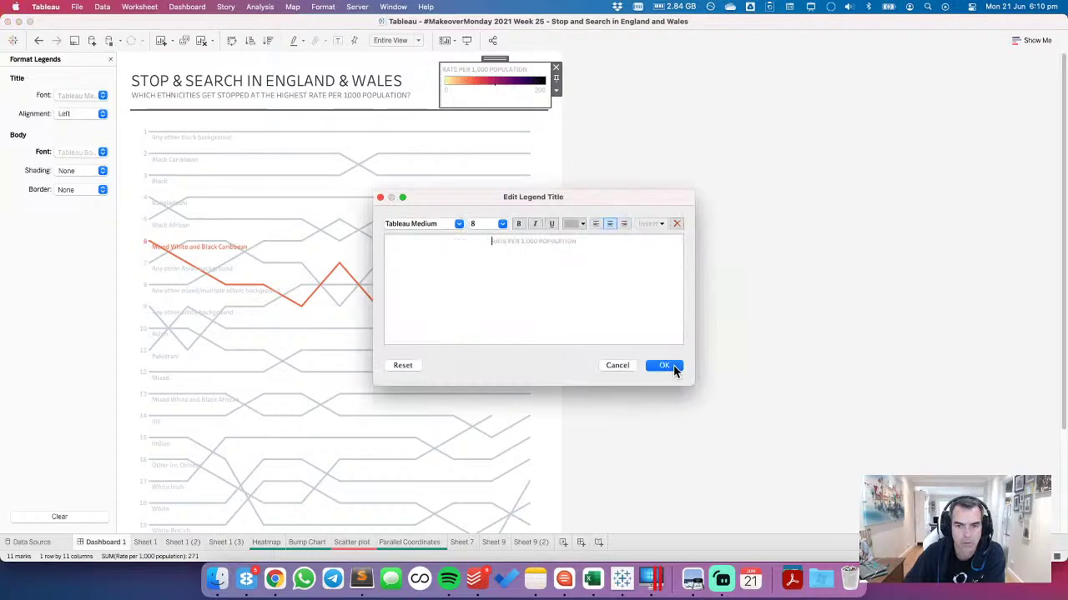
pyautogui.click(673, 369)
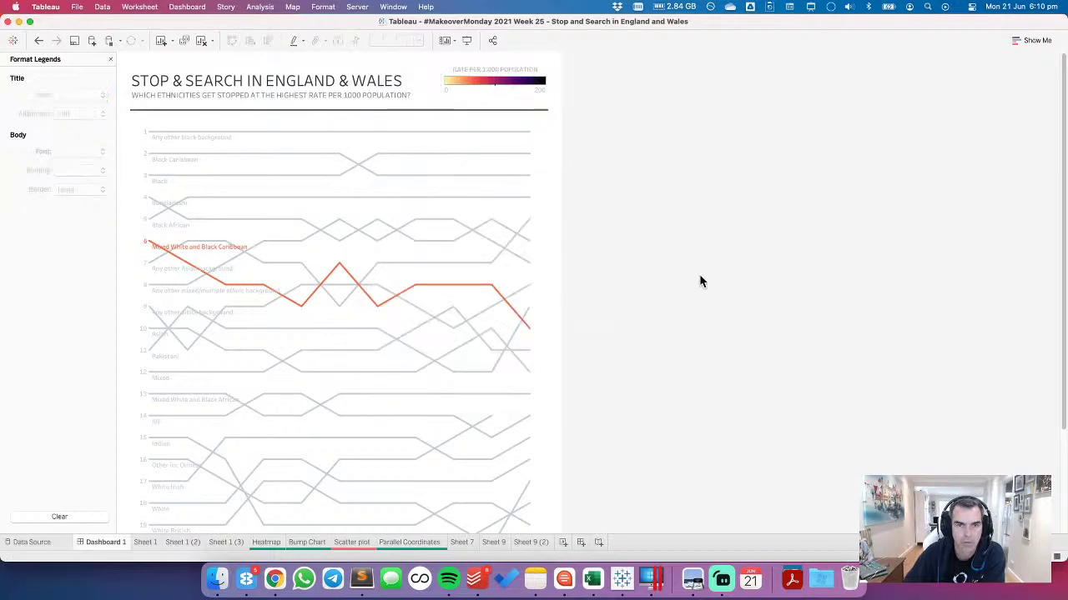
# Step: Change the colour legend's title to "STOP & SEARCH RATE" and apply it
pyautogui.doubleClick(479, 73)
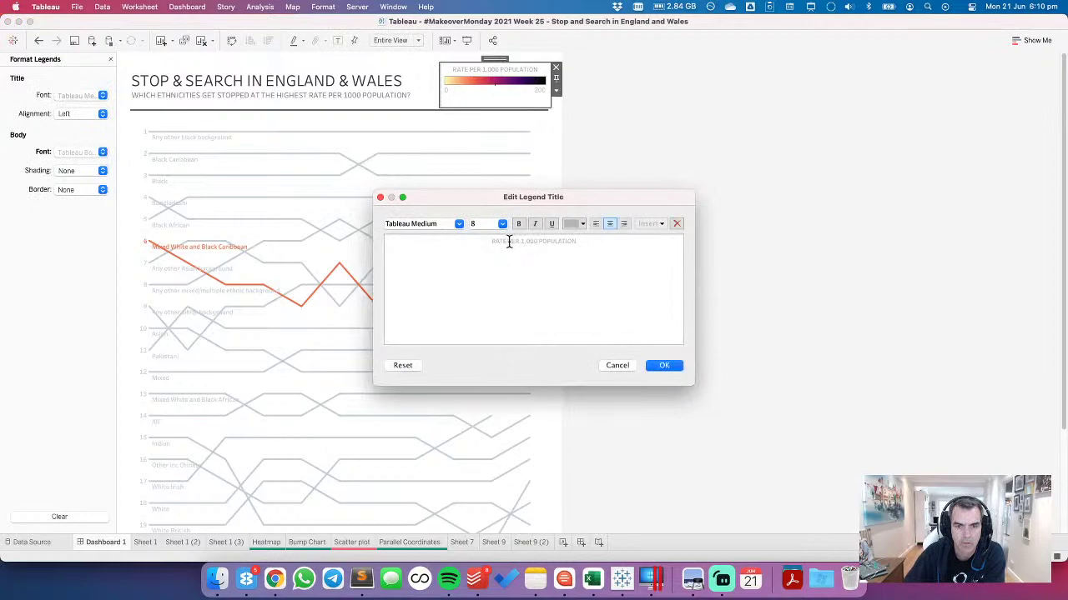
pyautogui.moveTo(506, 242); pyautogui.dragTo(615, 241)
pyautogui.press('BackSpace')
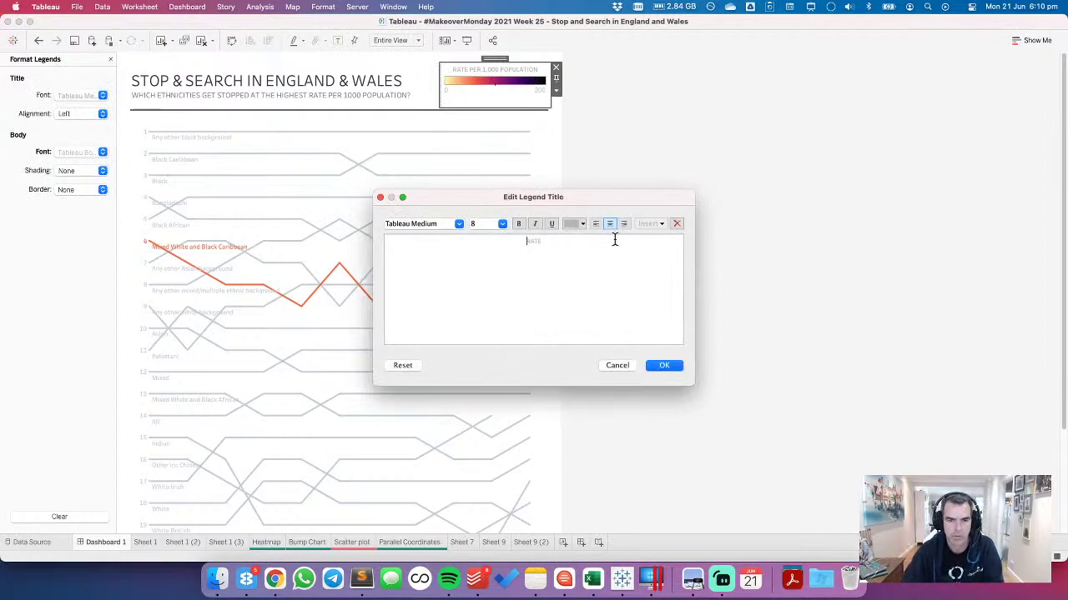
pyautogui.write('STOP & SEARCH')
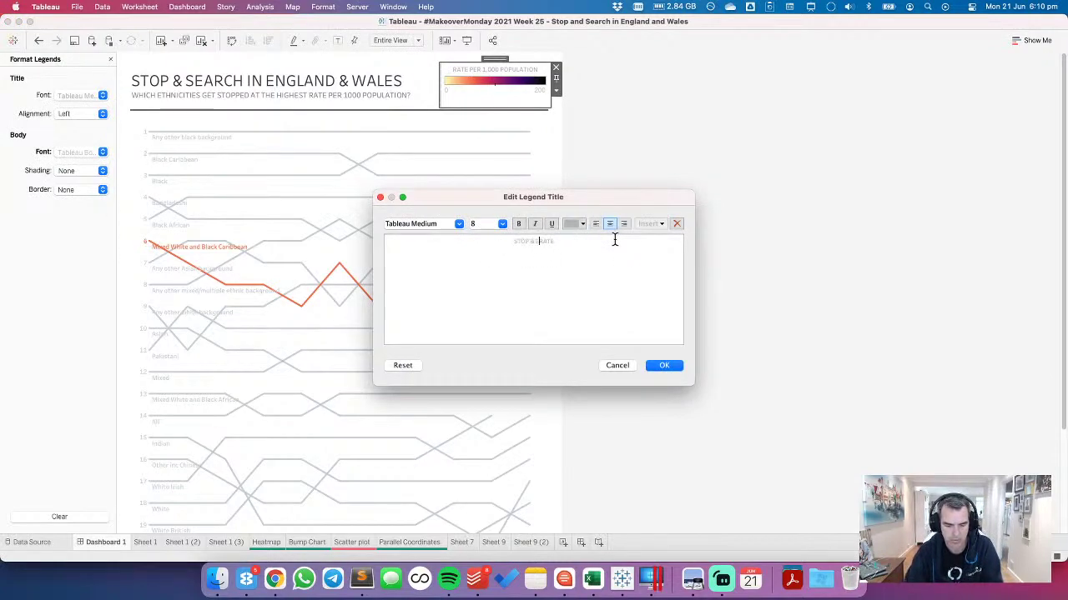
pyautogui.click(663, 366)
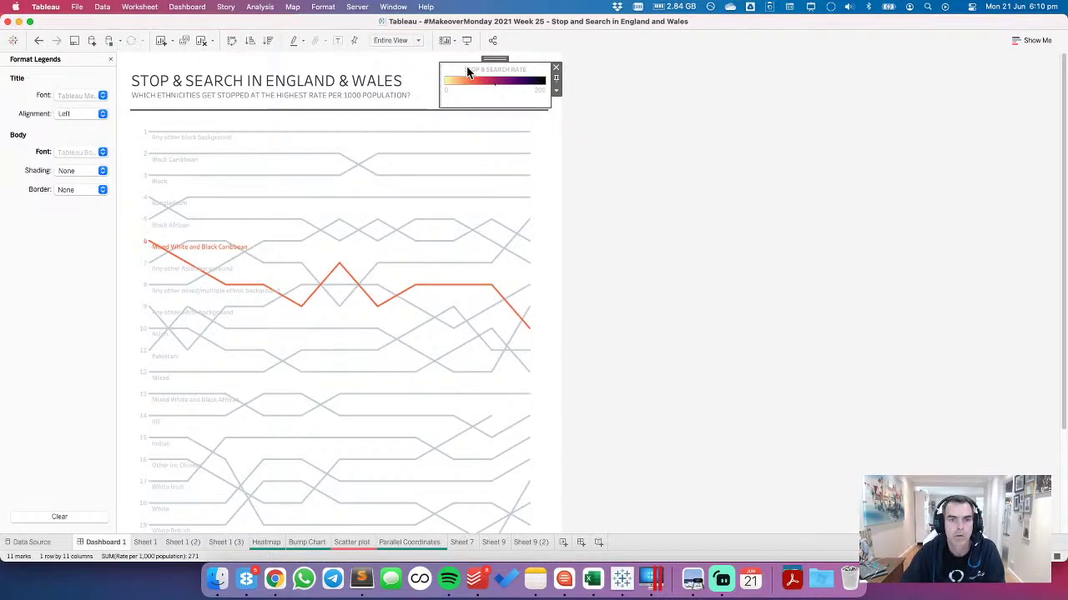
# Step: Leave the legend formatting and set the colour legend's width in the header to 200 px
pyautogui.click(111, 57)
pyautogui.click(82, 61)
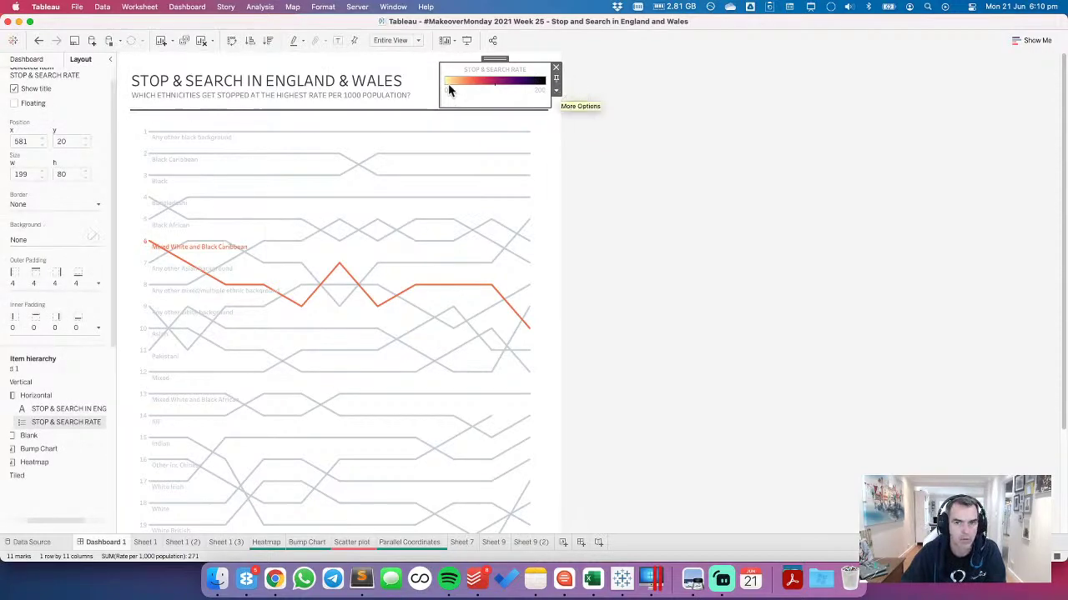
pyautogui.click(417, 78)
pyautogui.click(472, 78)
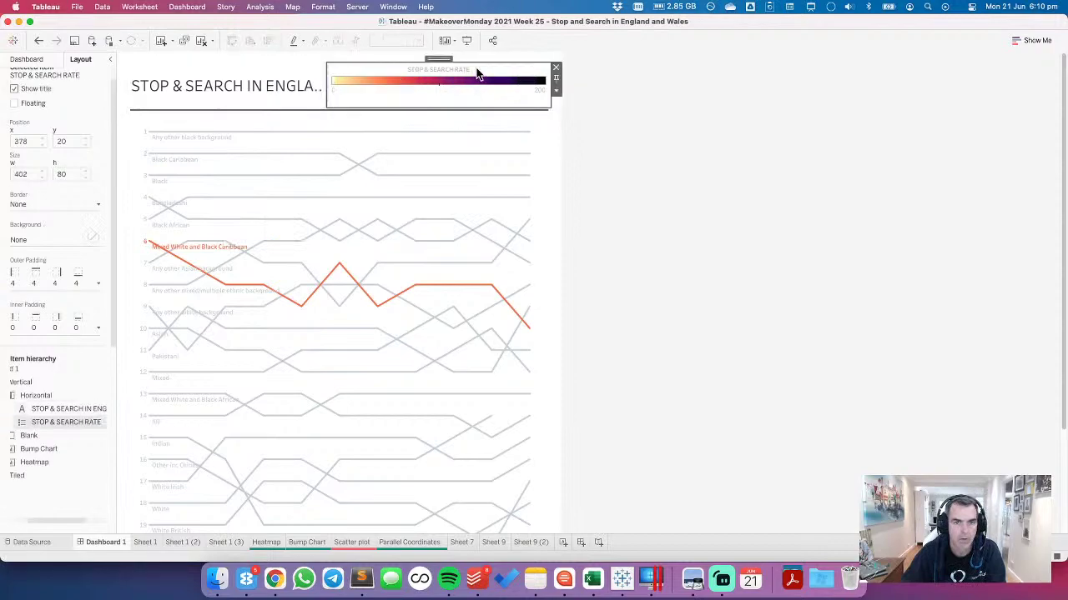
pyautogui.click(556, 90)
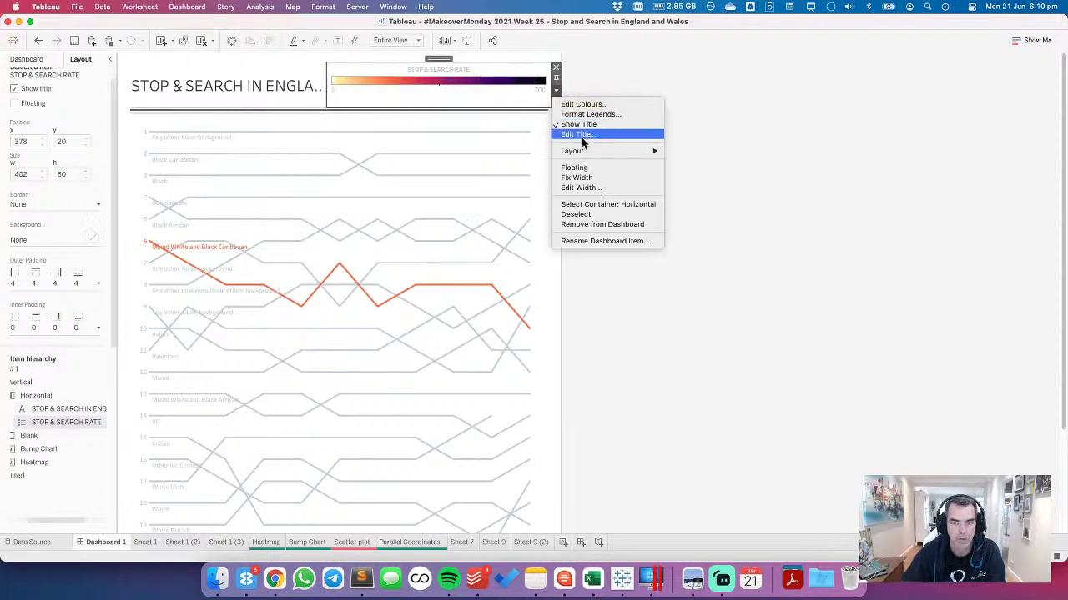
pyautogui.click(583, 188)
pyautogui.write('200')
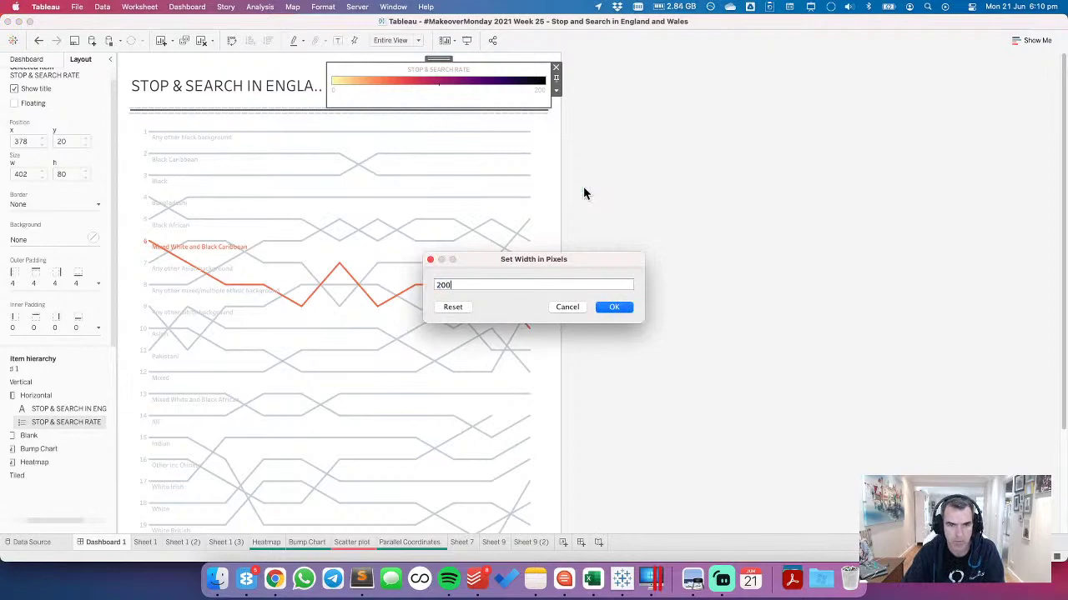
pyautogui.press('Return')
# Step: Set the colour legend's width in the header to 150 px
pyautogui.click(556, 93)
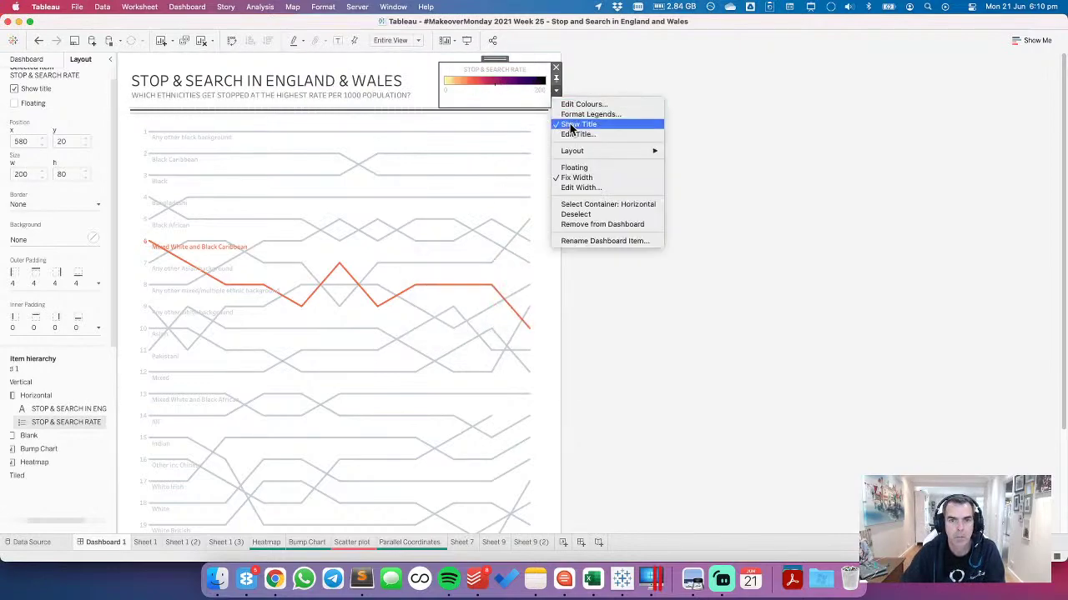
pyautogui.click(586, 183)
pyautogui.write('150')
pyautogui.press('Return')
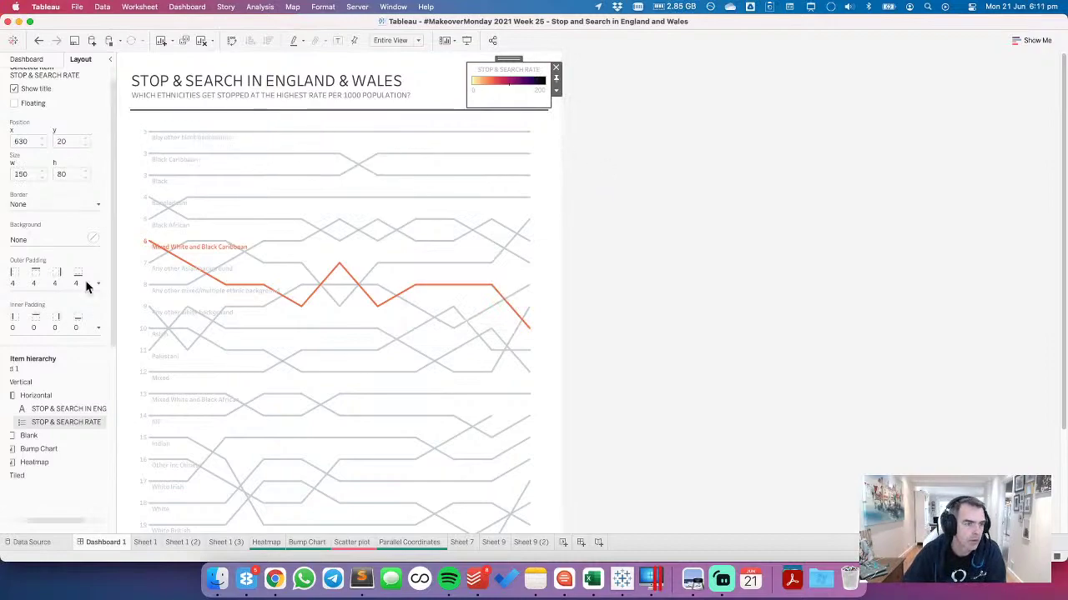
# Step: Increase the colour legend's top outer padding by about 10 px so it sits lower in the header
pyautogui.click(43, 283)
pyautogui.click(80, 322)
pyautogui.click(80, 321)
pyautogui.click(80, 322)
pyautogui.click(80, 321)
pyautogui.click(80, 321)
pyautogui.click(80, 321)
pyautogui.click(80, 322)
pyautogui.click(80, 321)
pyautogui.click(80, 321)
pyautogui.click(80, 321)
pyautogui.click(767, 296)
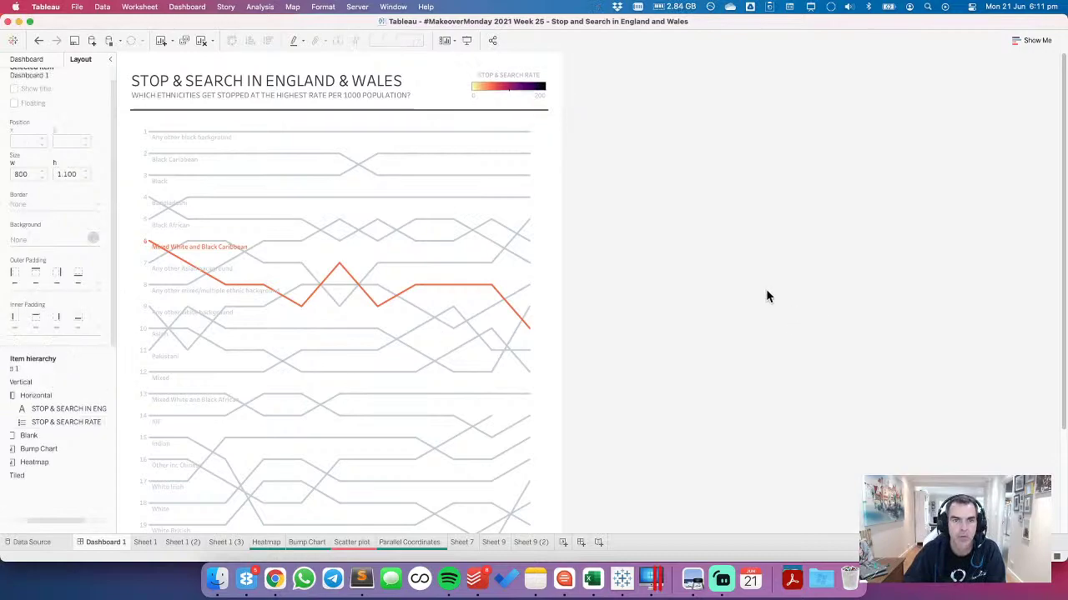
# Step: Insert a blank object between the header text and the colour legend and set its width to 10 px
pyautogui.click(24, 60)
pyautogui.moveTo(81, 430); pyautogui.dragTo(467, 90)
pyautogui.click(472, 92)
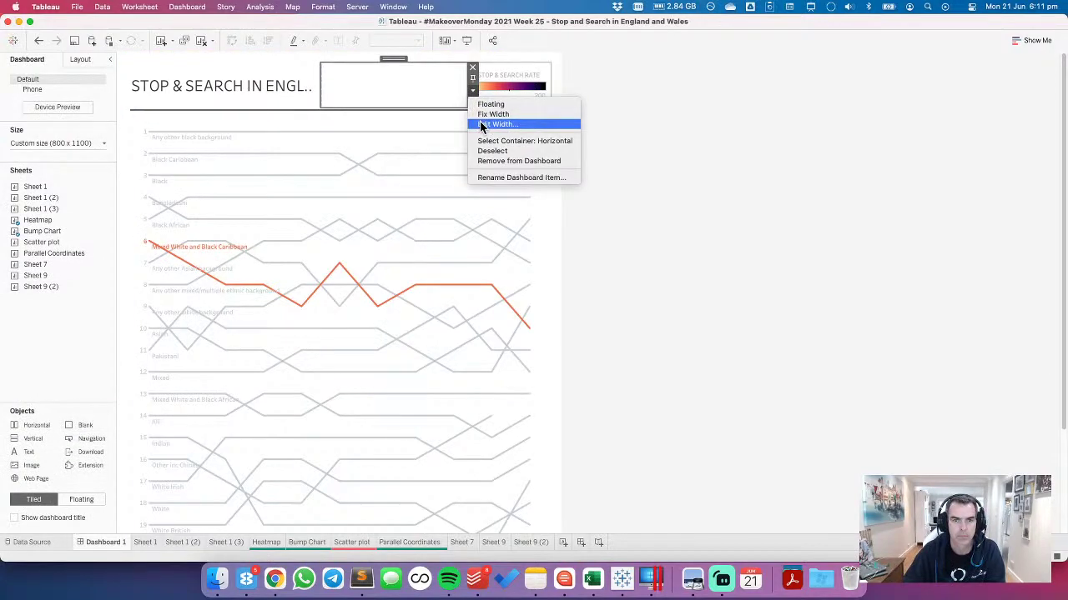
pyautogui.click(478, 125)
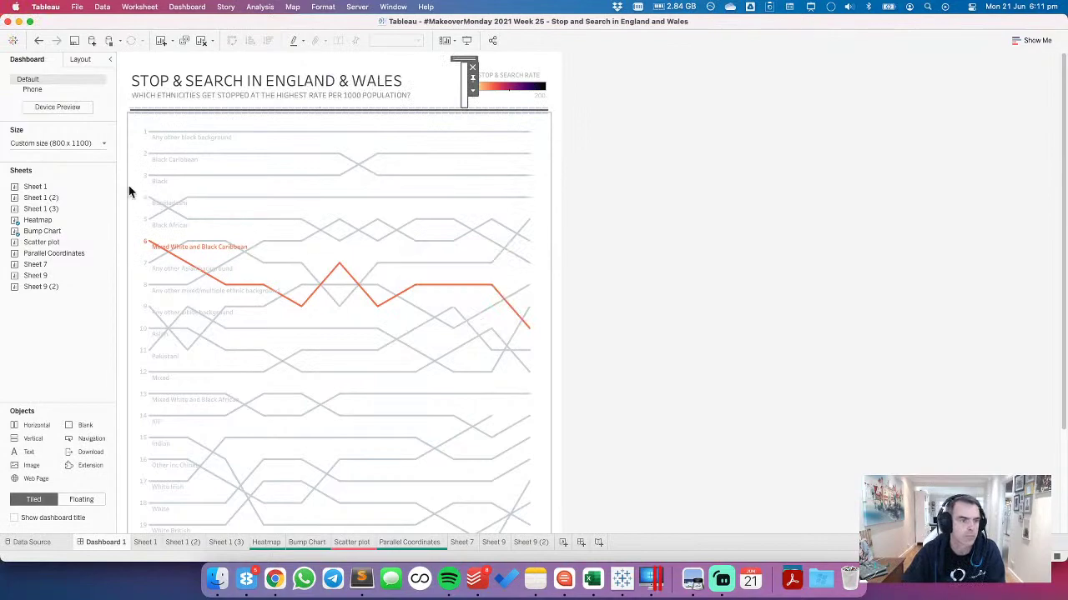
# Step: Give the narrow blank object beside the legend a near-black background so it forms a vertical divider
pyautogui.click(81, 58)
pyautogui.click(34, 240)
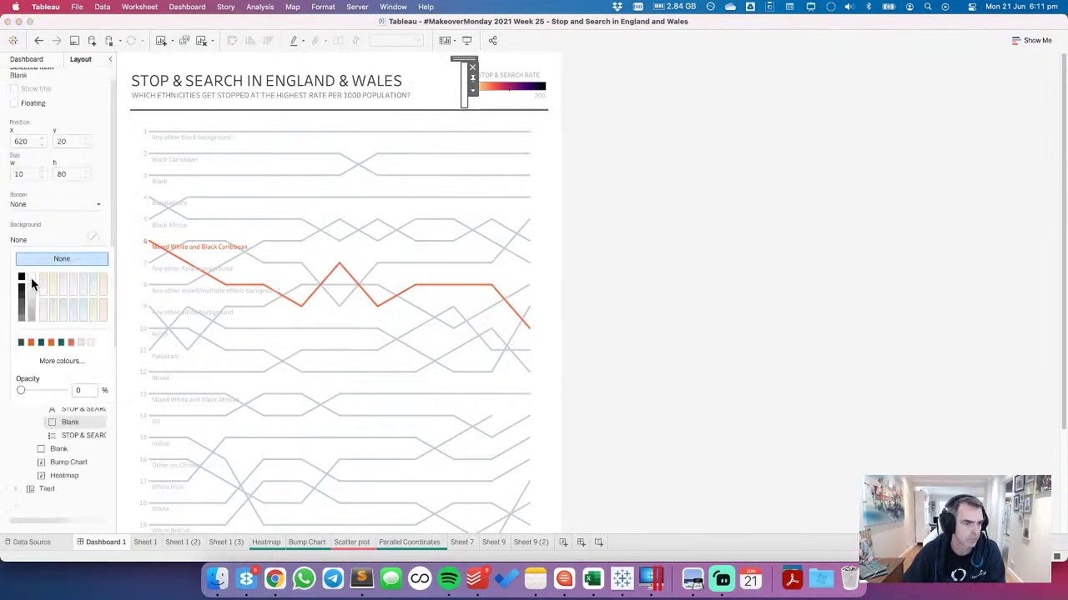
pyautogui.click(22, 284)
pyautogui.click(845, 261)
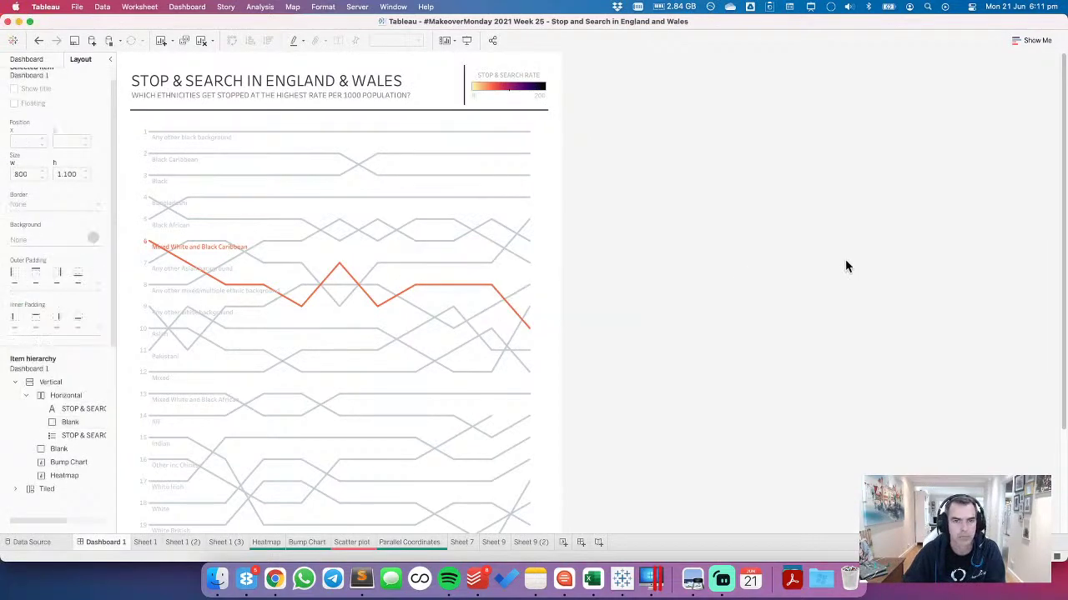
# Step: Turn off equal outer padding for the vertical divider and increase its right padding to move it away from the legend
pyautogui.click(466, 85)
pyautogui.click(62, 289)
pyautogui.click(21, 300)
pyautogui.click(115, 344)
pyautogui.click(115, 344)
pyautogui.click(115, 344)
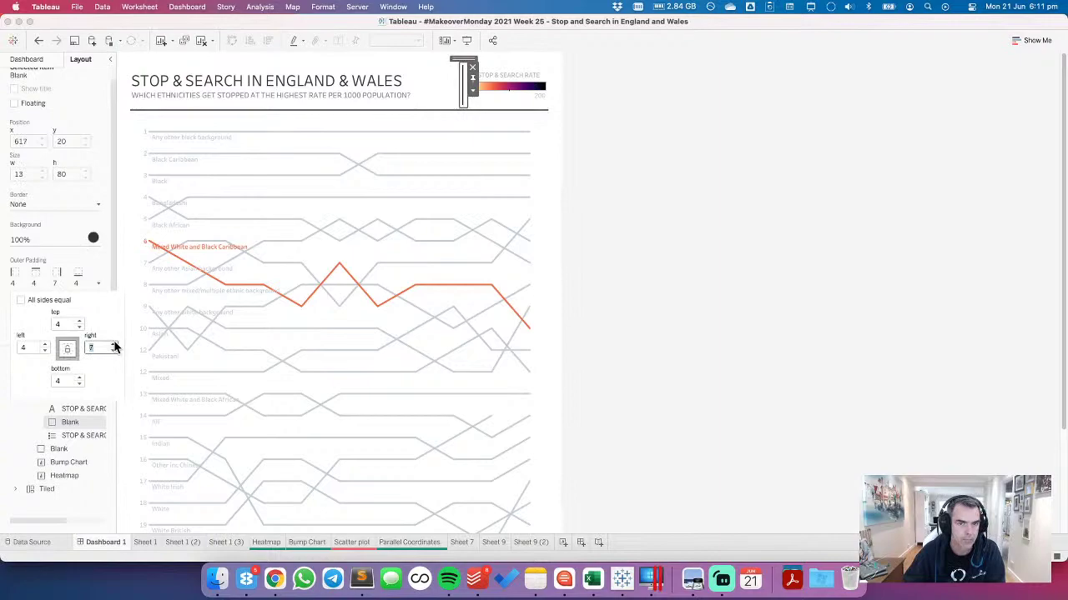
pyautogui.click(115, 345)
pyautogui.click(847, 241)
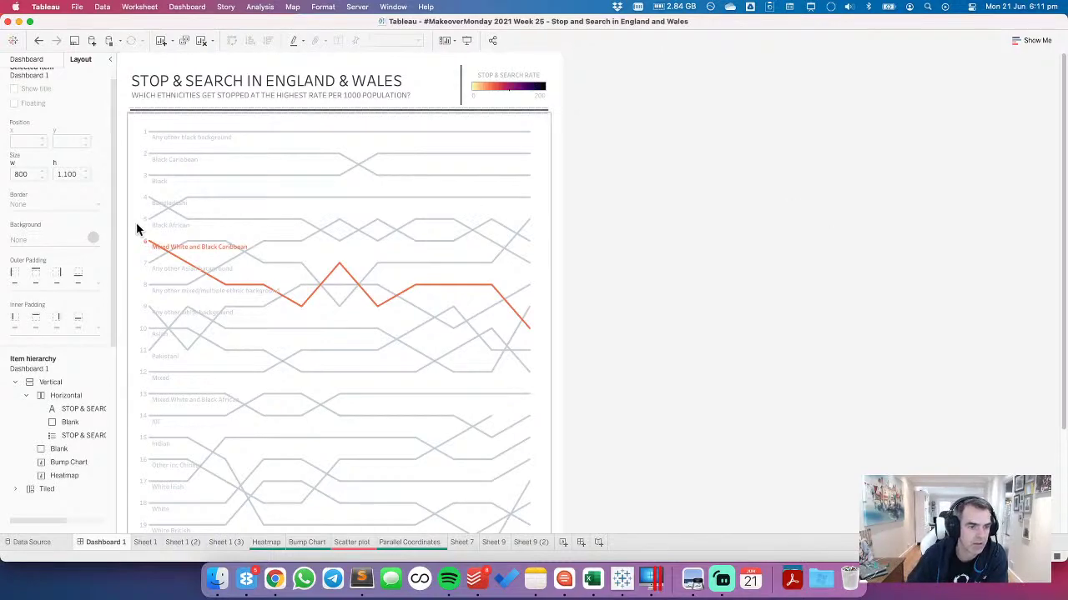
# Step: Check the lower part of the dashboard and save the workbook
pyautogui.scroll(-2, 516, 133)
pyautogui.scroll(2, 210, 121)
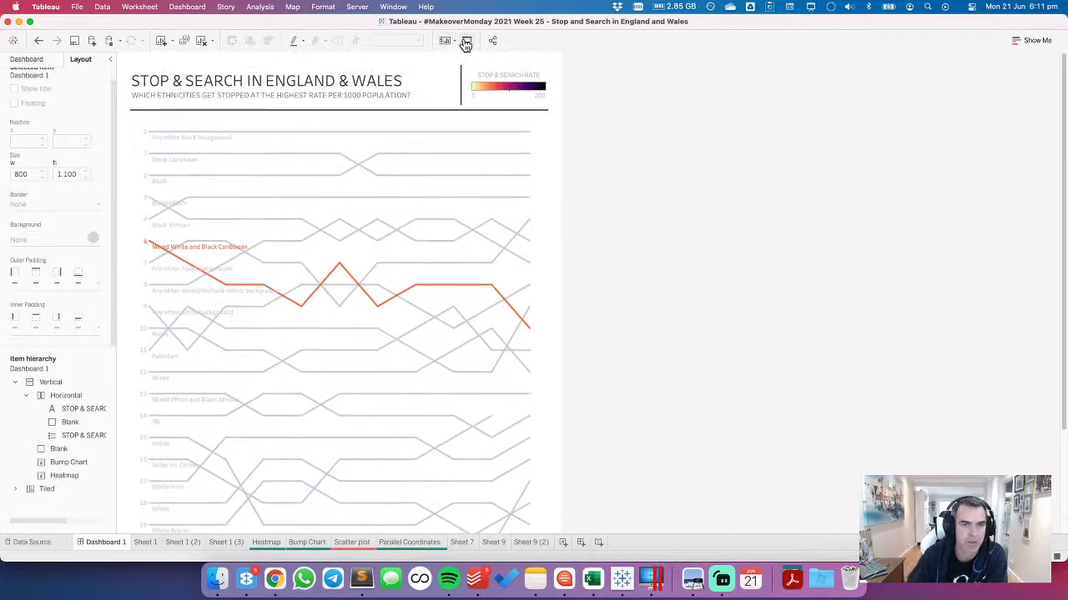
pyautogui.click(73, 41)
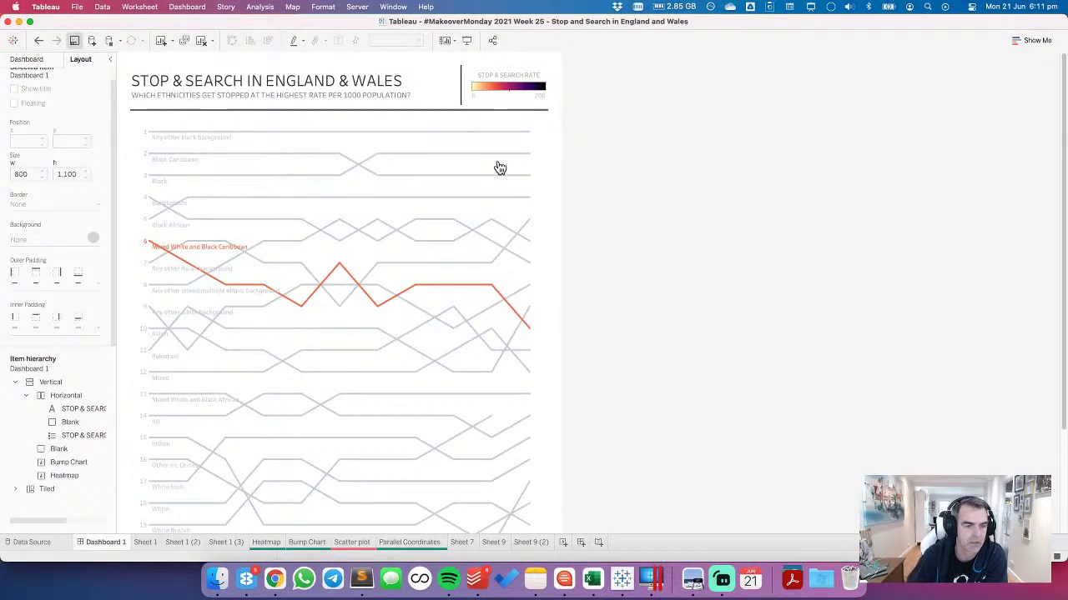
# Step: Delete the dashboard's phone layout
pyautogui.click(44, 64)
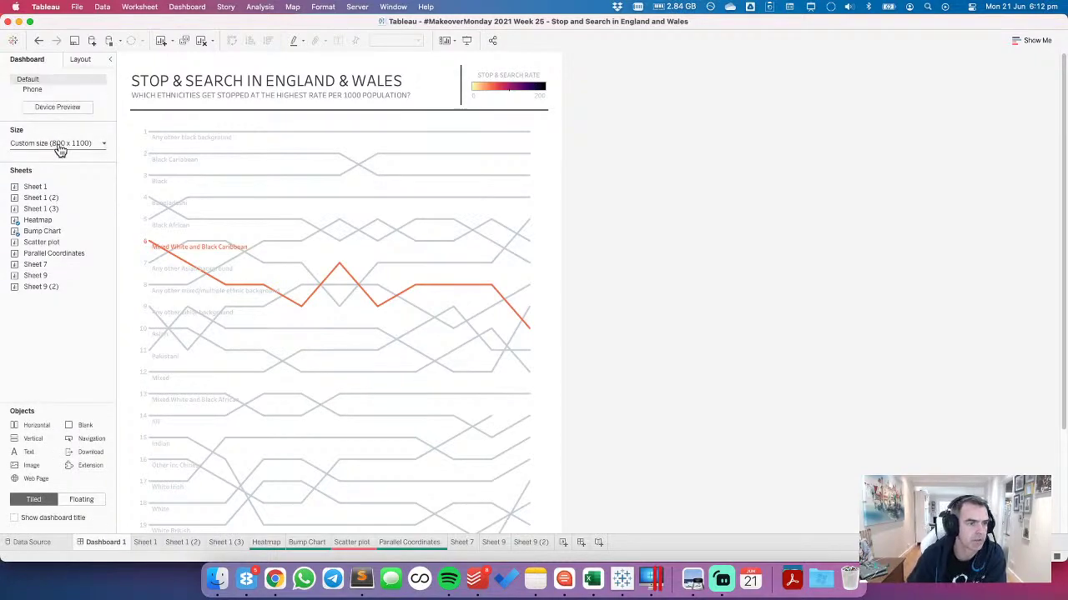
pyautogui.click(100, 89)
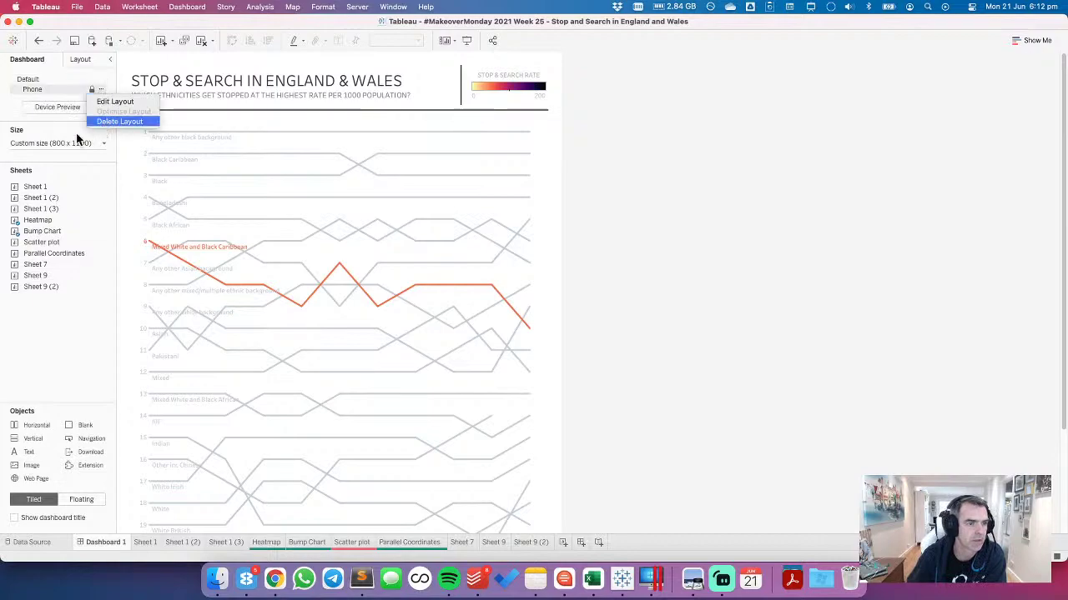
pyautogui.click(107, 121)
# Step: Set the dashboard's custom size to 800 x 1000 px and check the result in presentation mode
pyautogui.click(51, 117)
pyautogui.click(109, 187)
pyautogui.click(730, 203)
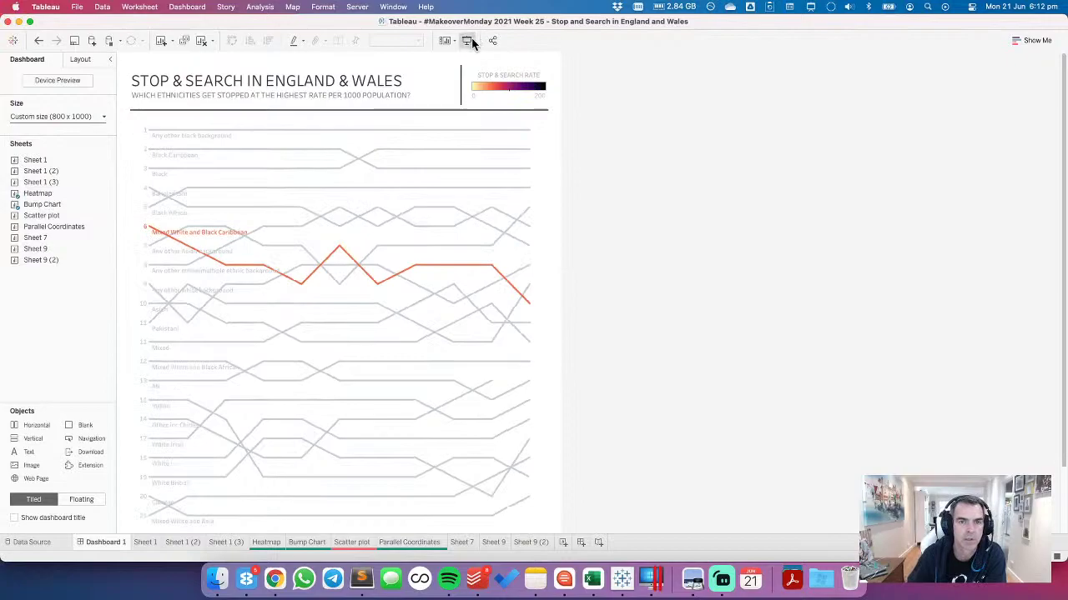
pyautogui.click(467, 40)
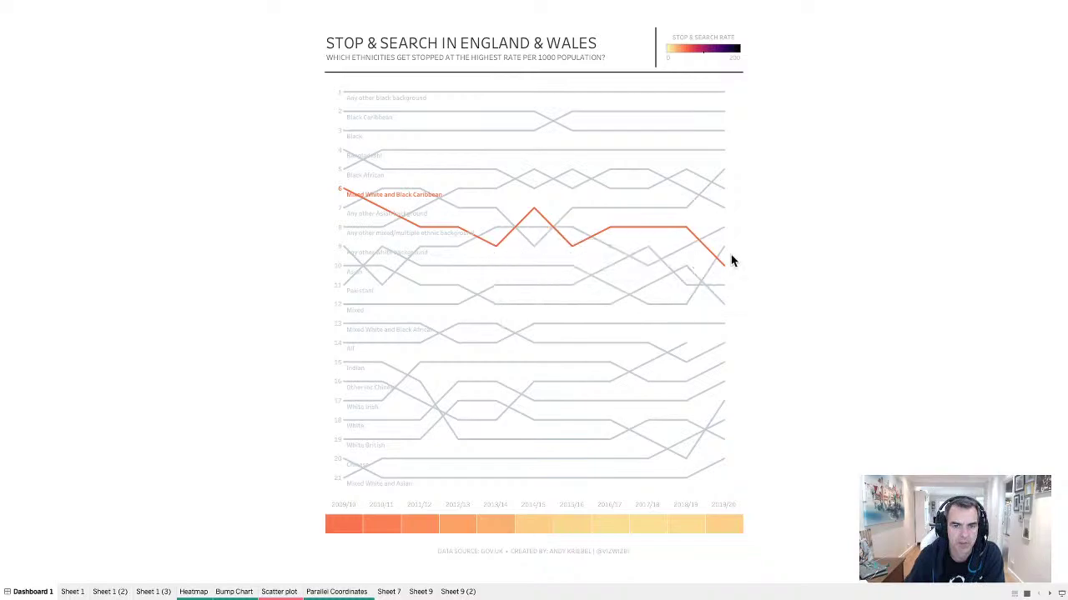
pyautogui.press('Escape')
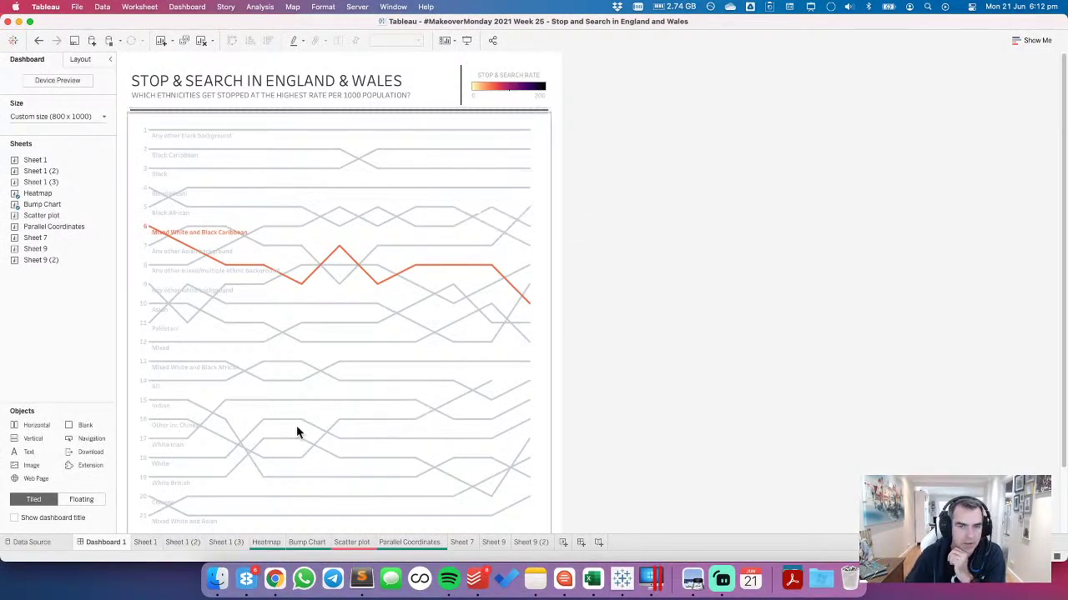
# Step: On the Bump Chart sheet, recolour the True value of Ethnicity Selected dark teal using the Makeover Monday Primary palette
pyautogui.click(307, 542)
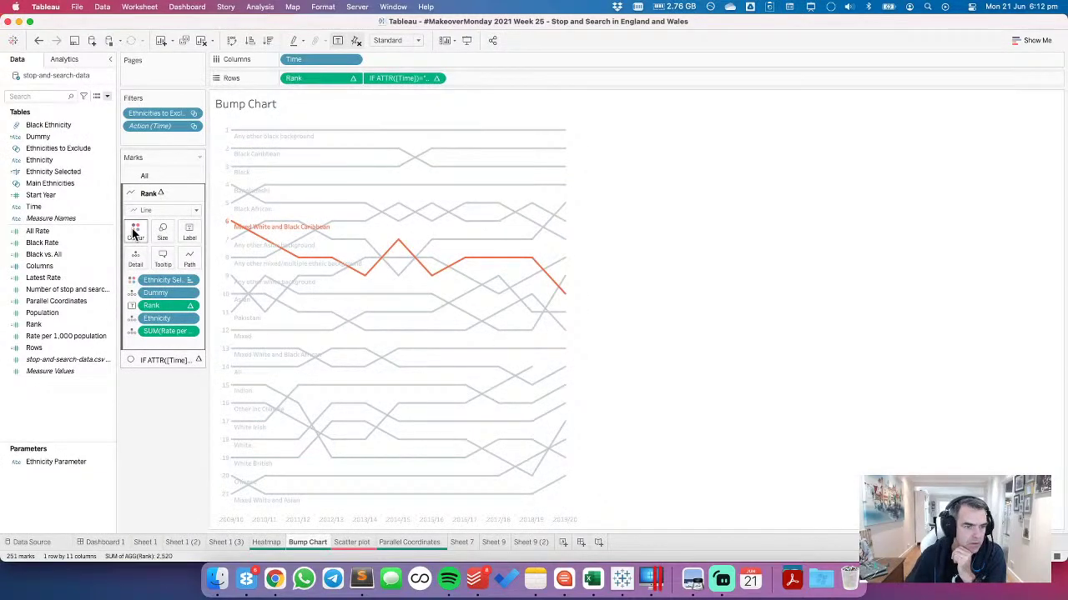
pyautogui.click(135, 234)
pyautogui.click(165, 268)
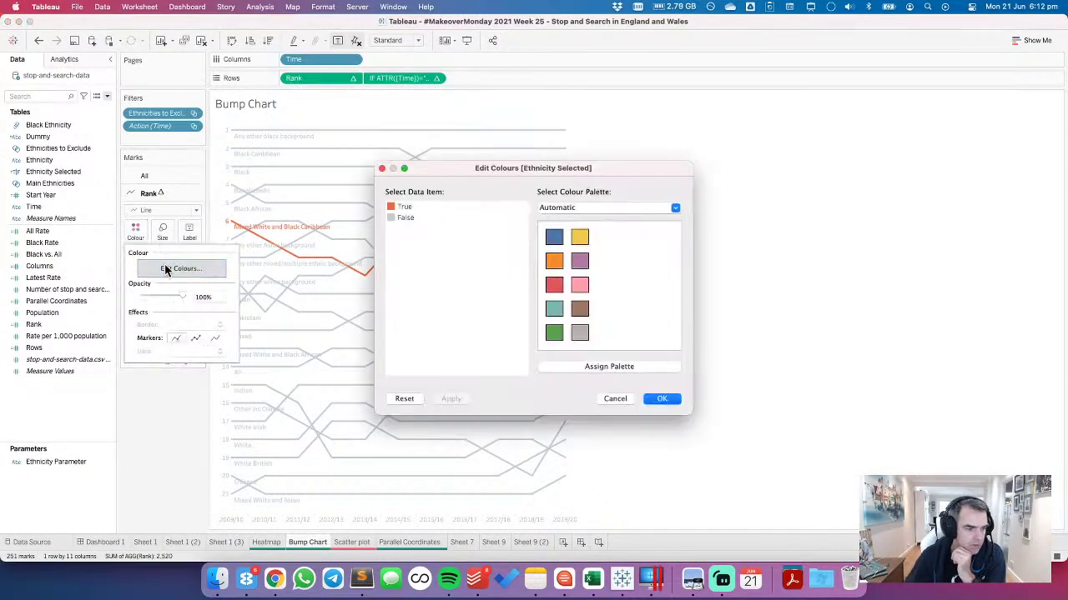
pyautogui.click(564, 209)
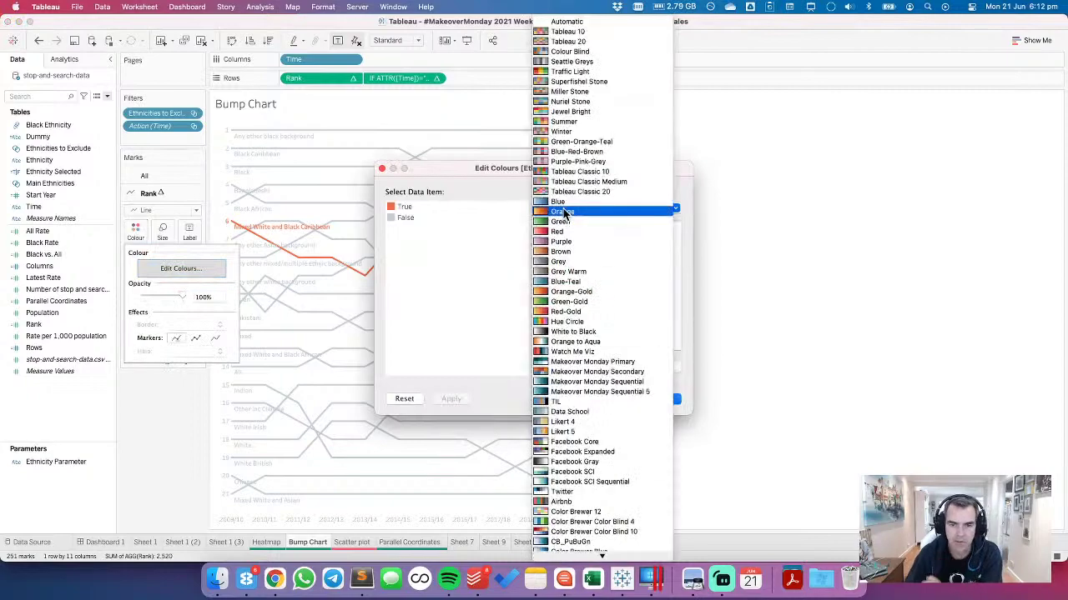
pyautogui.click(572, 364)
pyautogui.click(404, 207)
pyautogui.click(554, 264)
pyautogui.click(662, 399)
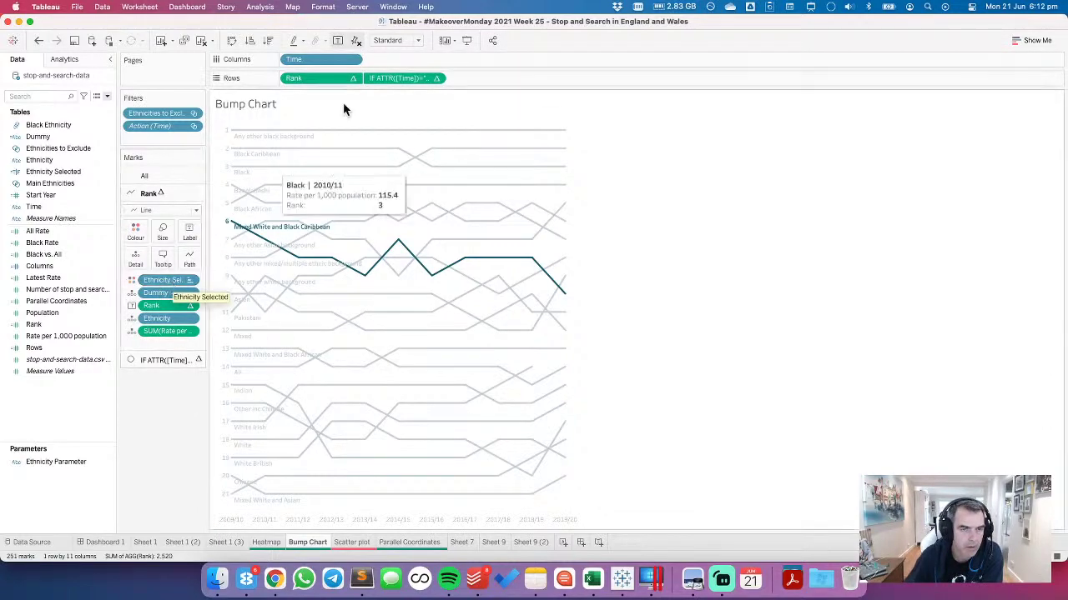
# Step: Show the bump chart's secondary axis header to try an option on that axis, and hide the header again
pyautogui.click(437, 78)
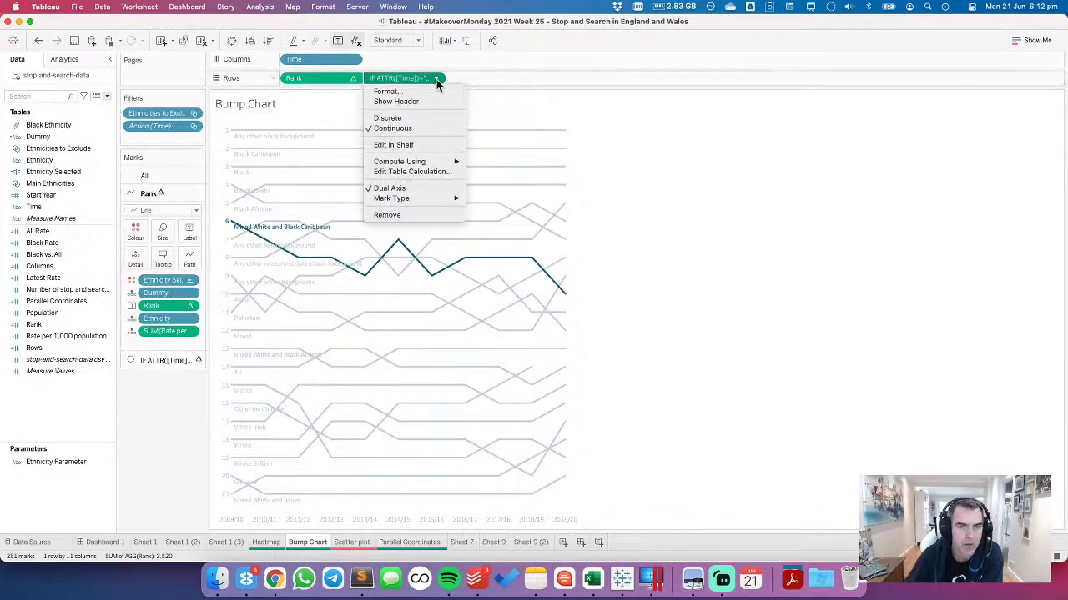
pyautogui.click(417, 100)
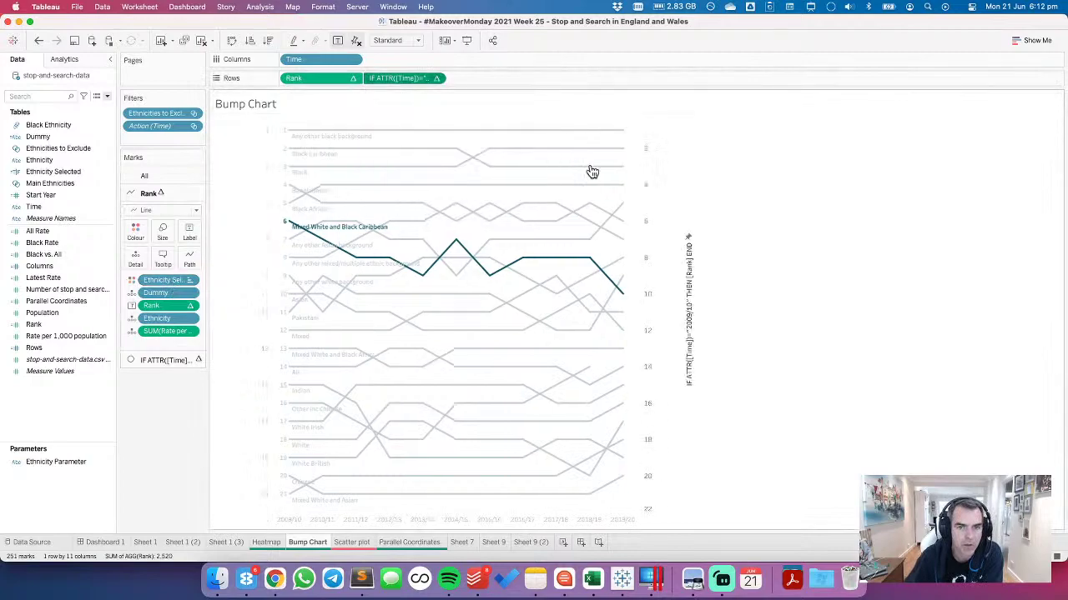
pyautogui.rightClick(663, 183)
pyautogui.click(679, 253)
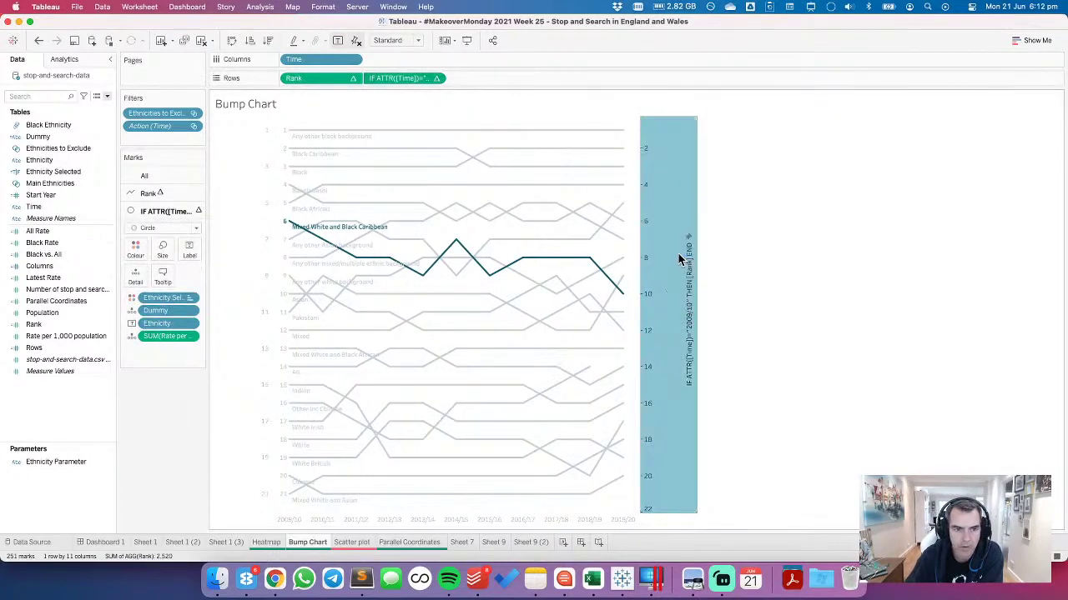
pyautogui.click(775, 237)
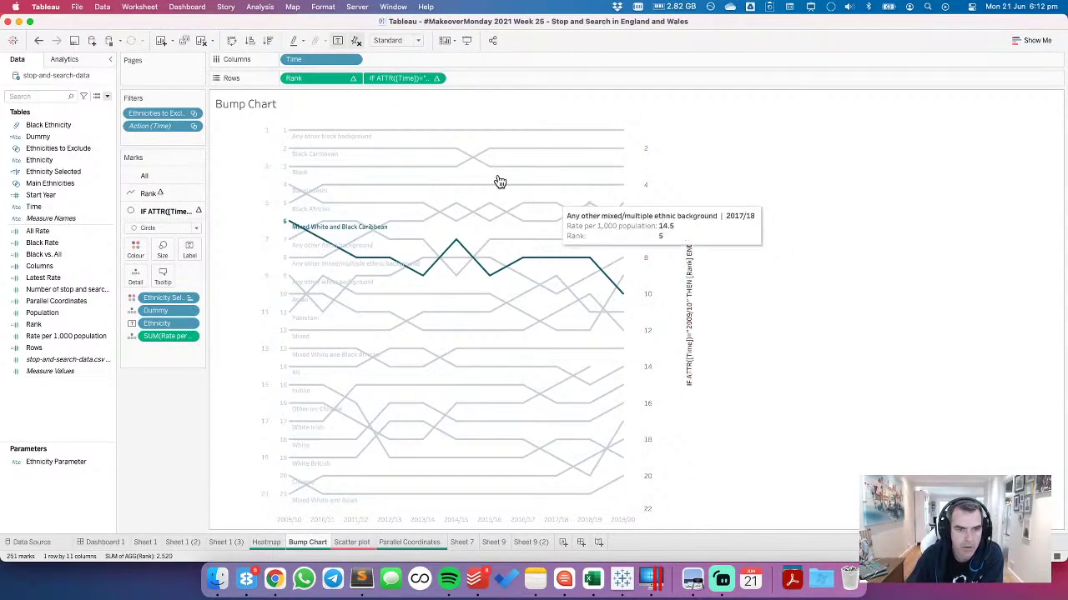
pyautogui.click(436, 78)
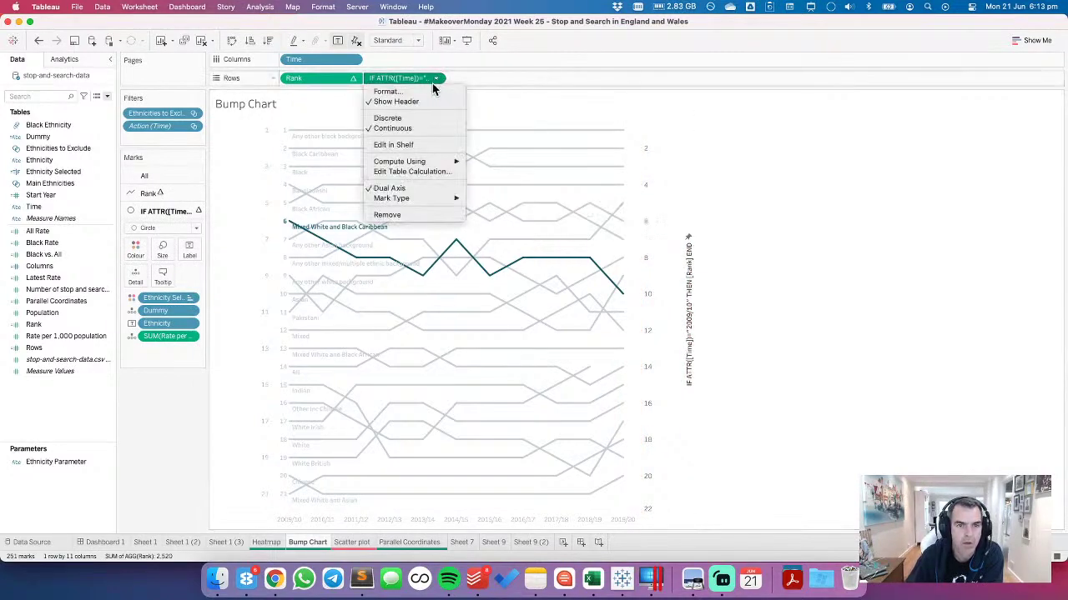
pyautogui.click(398, 102)
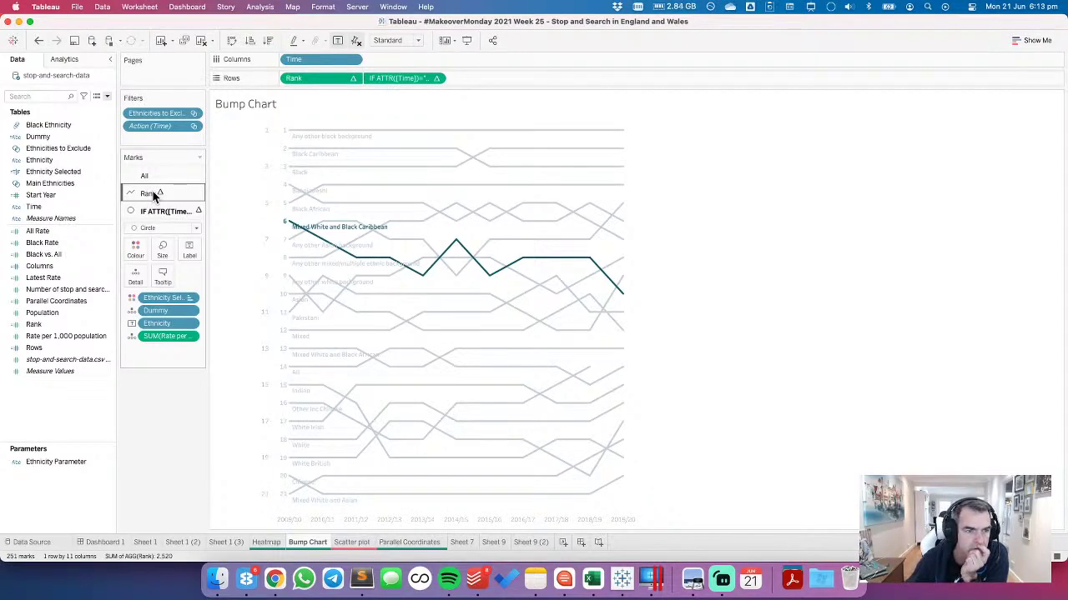
# Step: Try sorting the Ethnicity label field by All Rate in descending order, and undo the sort
pyautogui.click(191, 325)
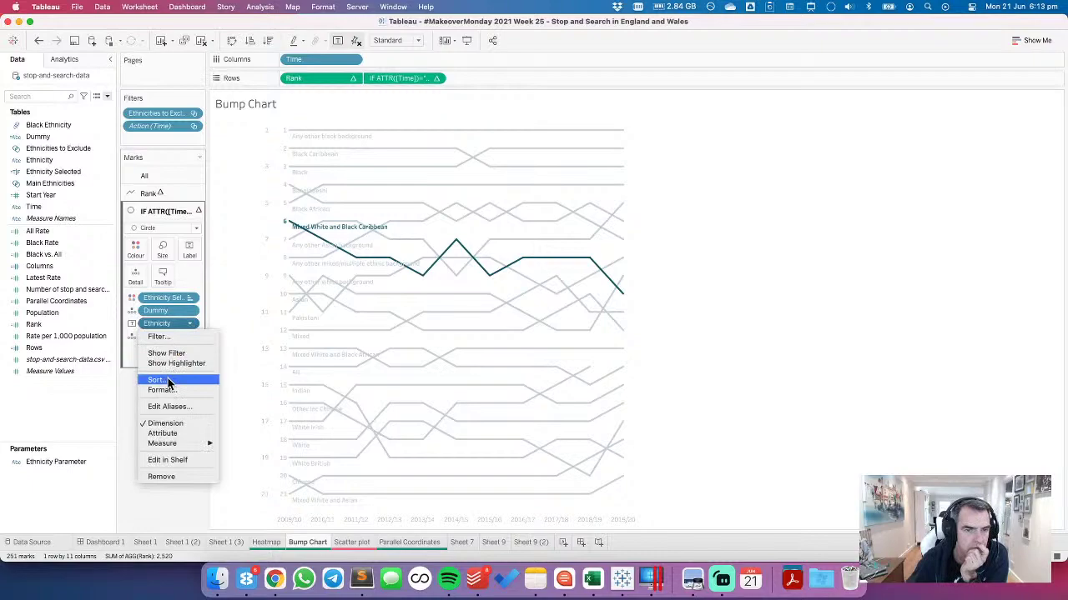
pyautogui.click(589, 259)
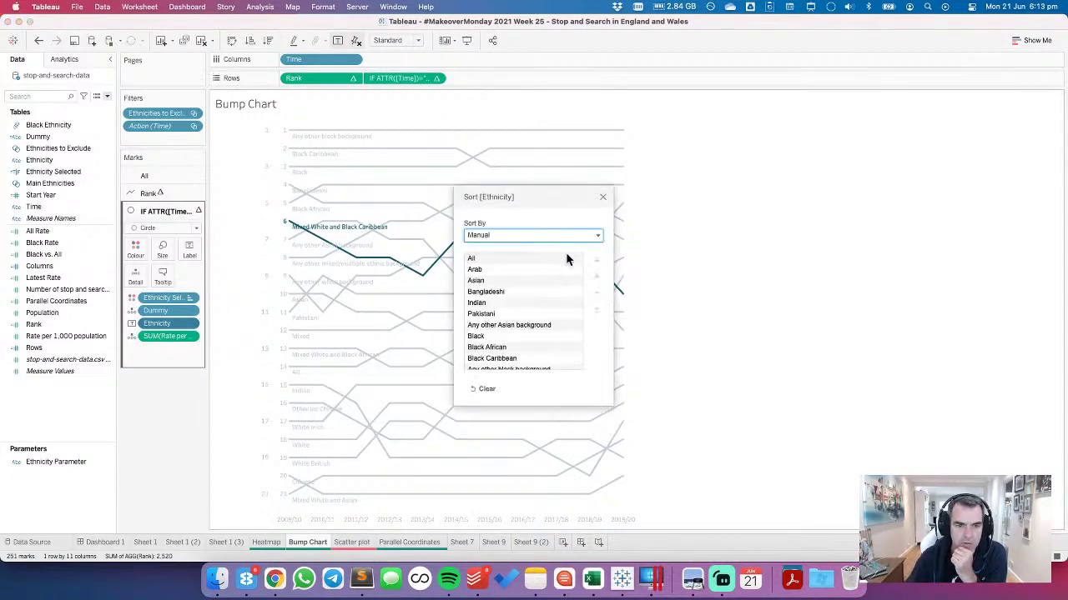
pyautogui.click(505, 236)
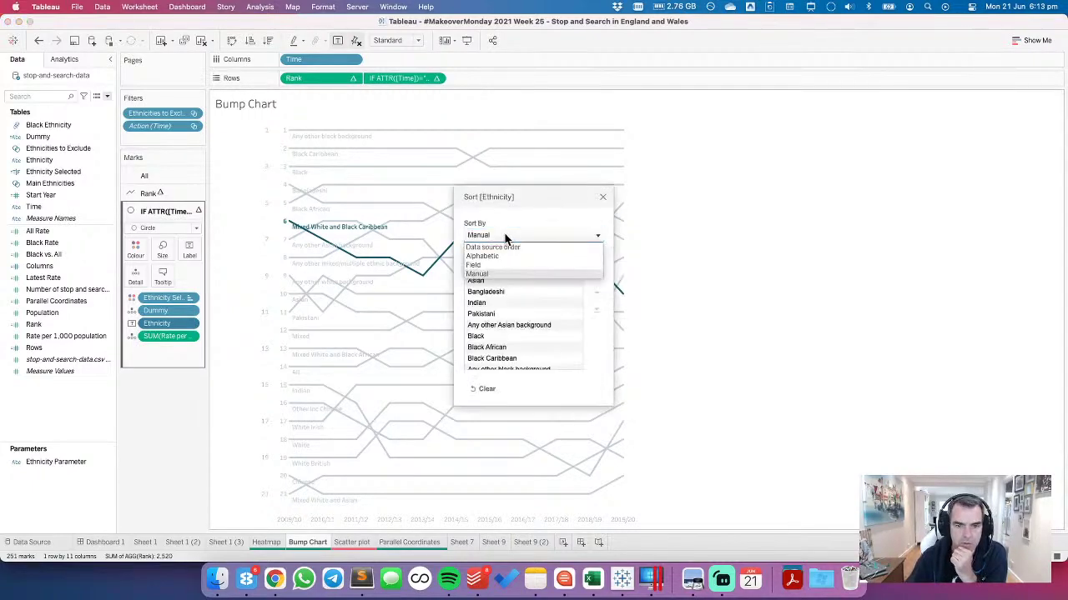
pyautogui.click(494, 264)
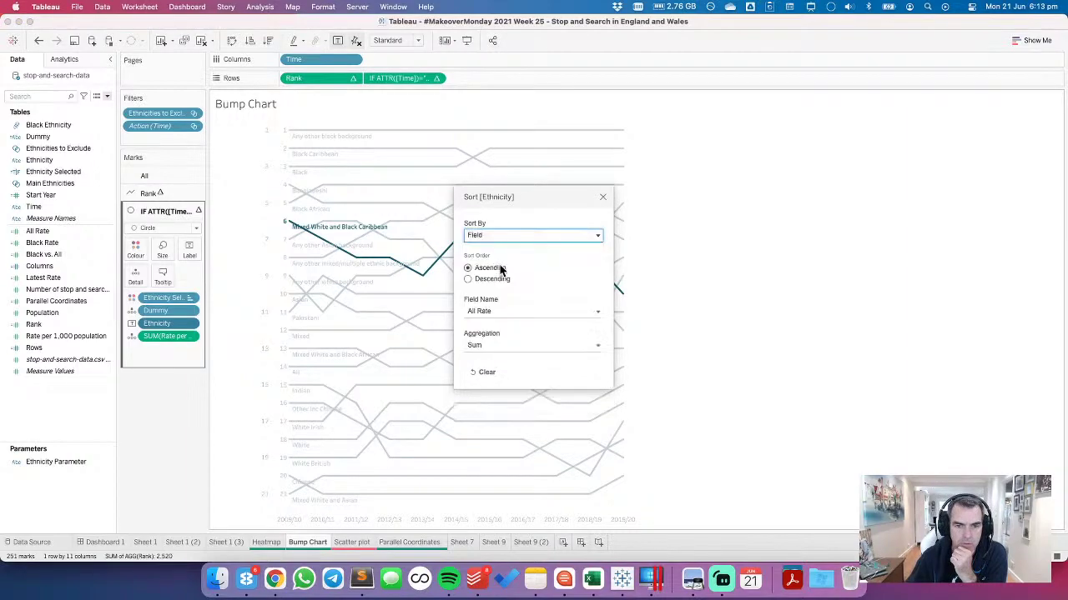
pyautogui.click(492, 280)
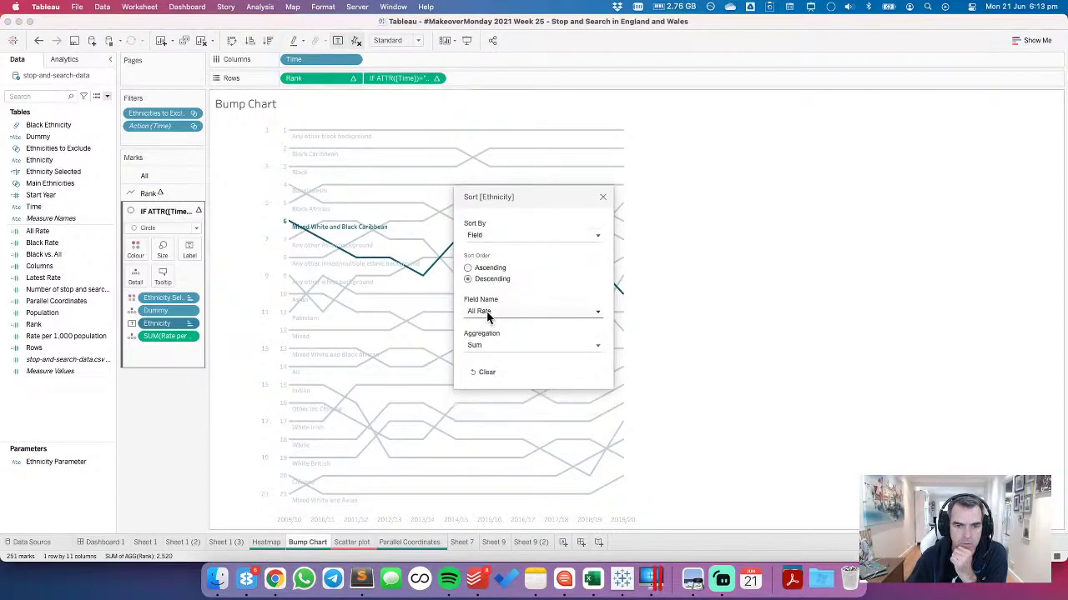
pyautogui.click(603, 197)
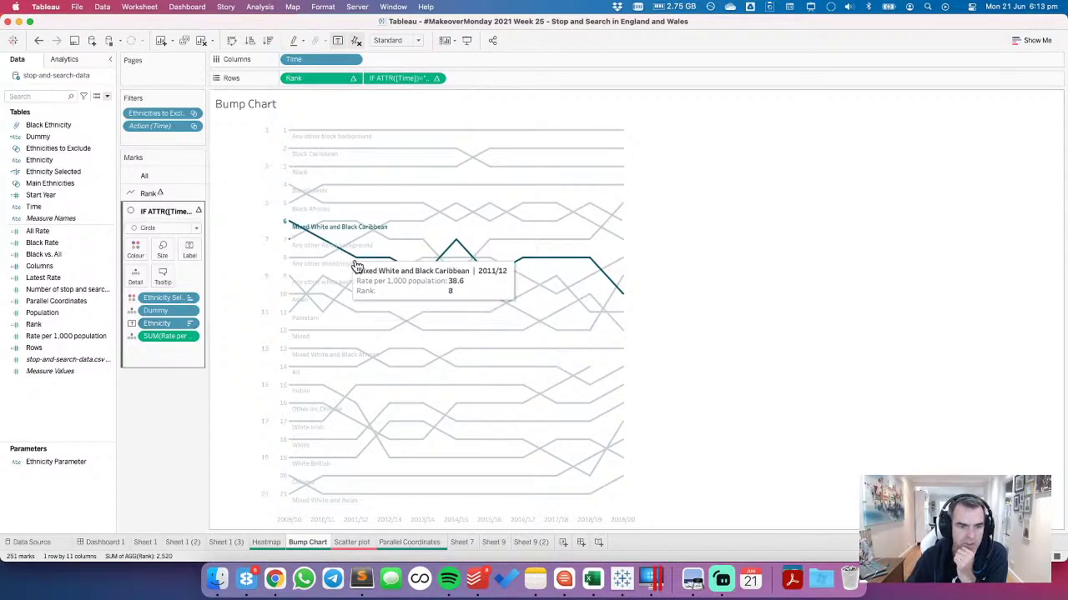
pyautogui.click(40, 42)
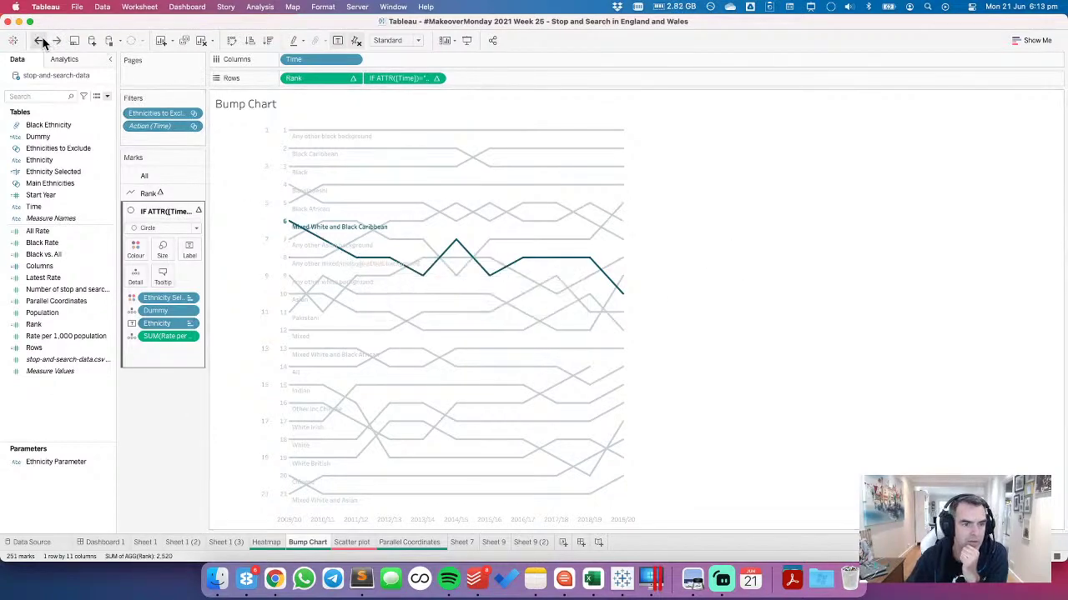
pyautogui.click(41, 40)
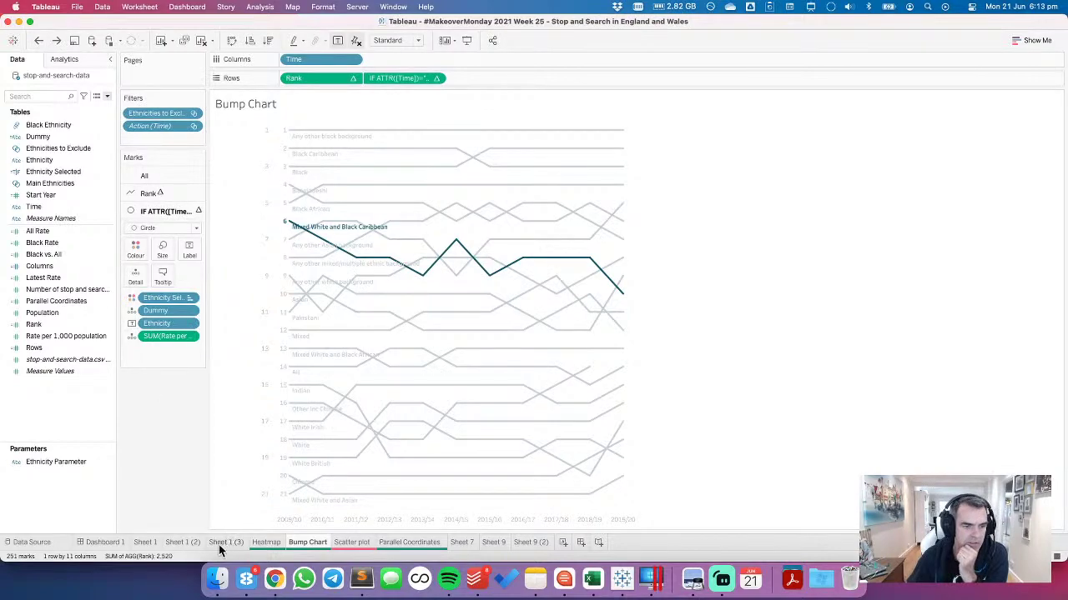
# Step: On Dashboard 1, highlight the Black Caribbean line in the bump chart and check the heatmap below it
pyautogui.click(113, 543)
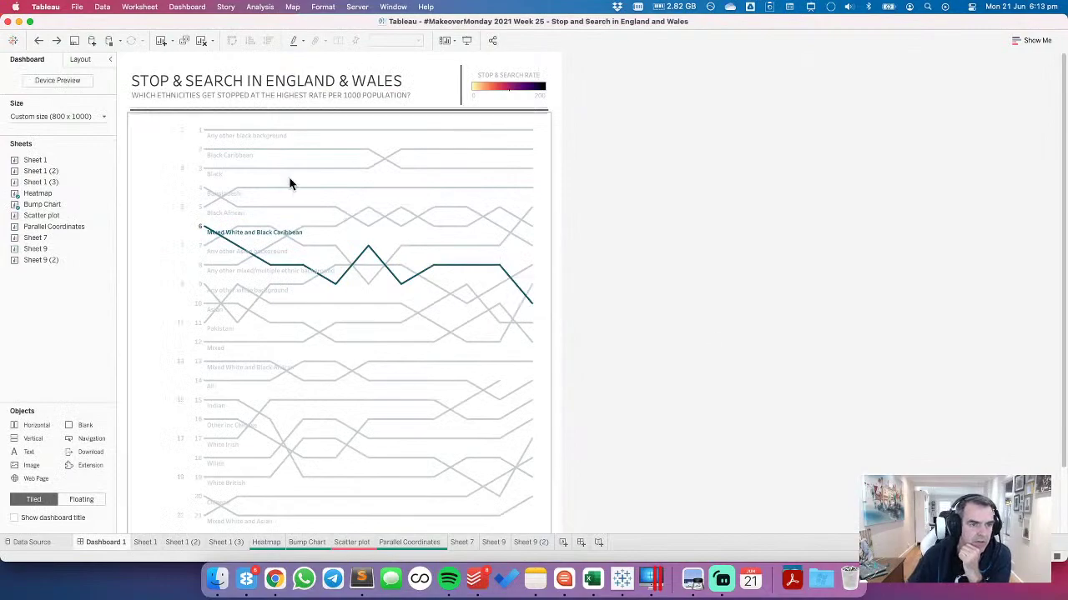
pyautogui.click(280, 155)
pyautogui.click(300, 158)
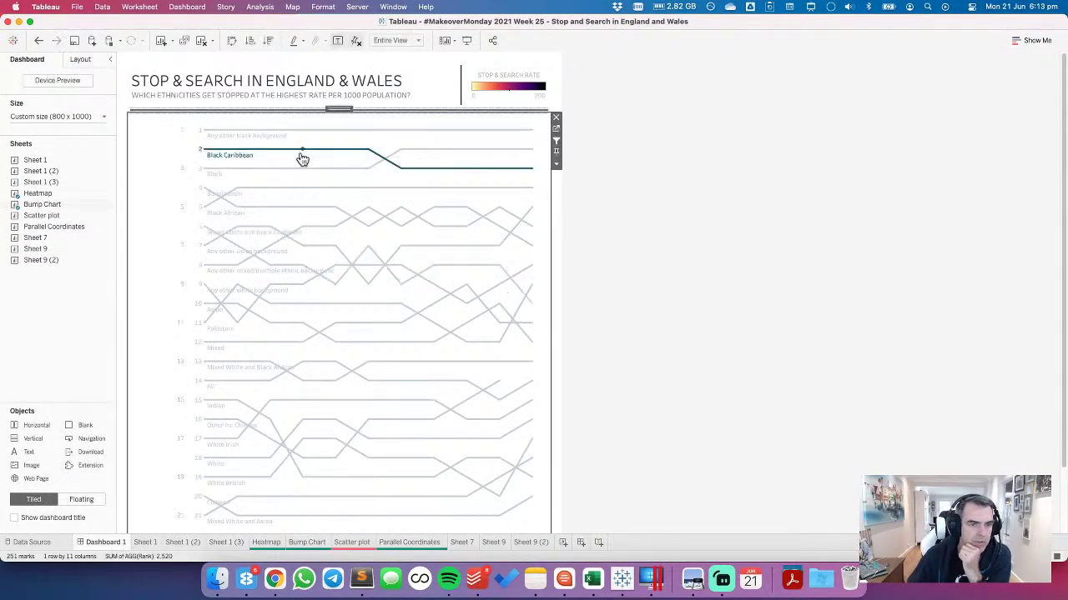
pyautogui.scroll(-3, 753, 339)
pyautogui.scroll(-1, 754, 338)
pyautogui.scroll(3, 754, 339)
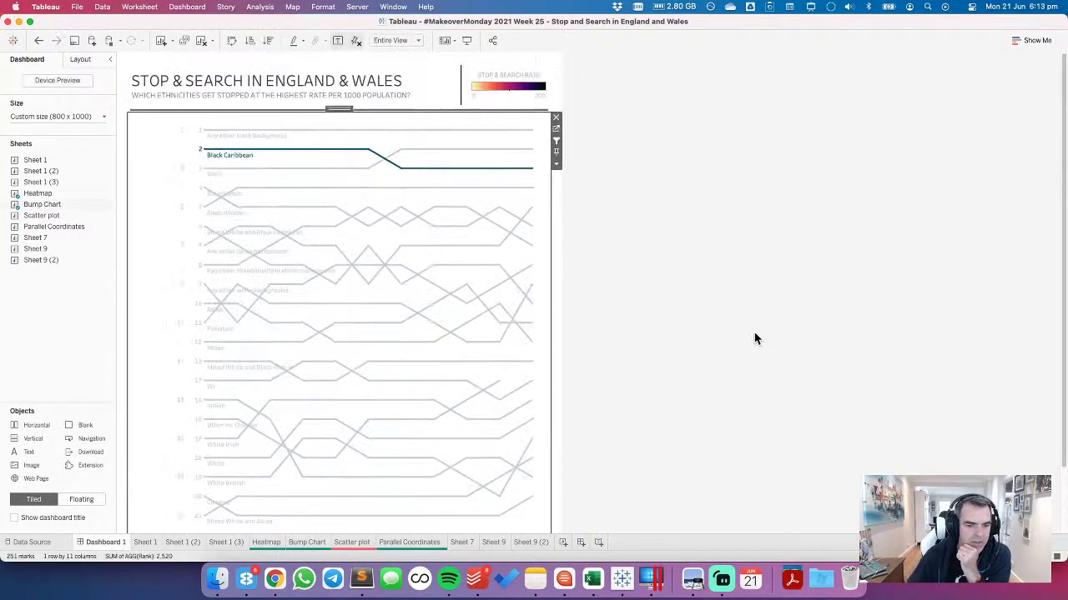
pyautogui.scroll(-3, 754, 338)
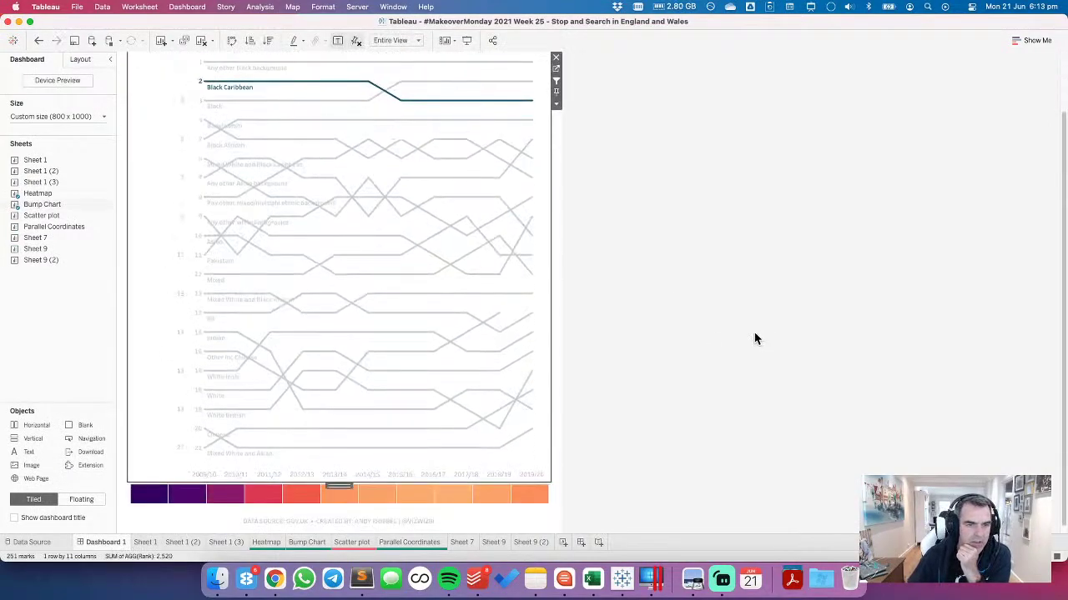
# Step: Open the Heatmap sheet from the dashboard and set its rate colour palette to Makeover Monday Sequential
pyautogui.click(538, 517)
pyautogui.click(556, 495)
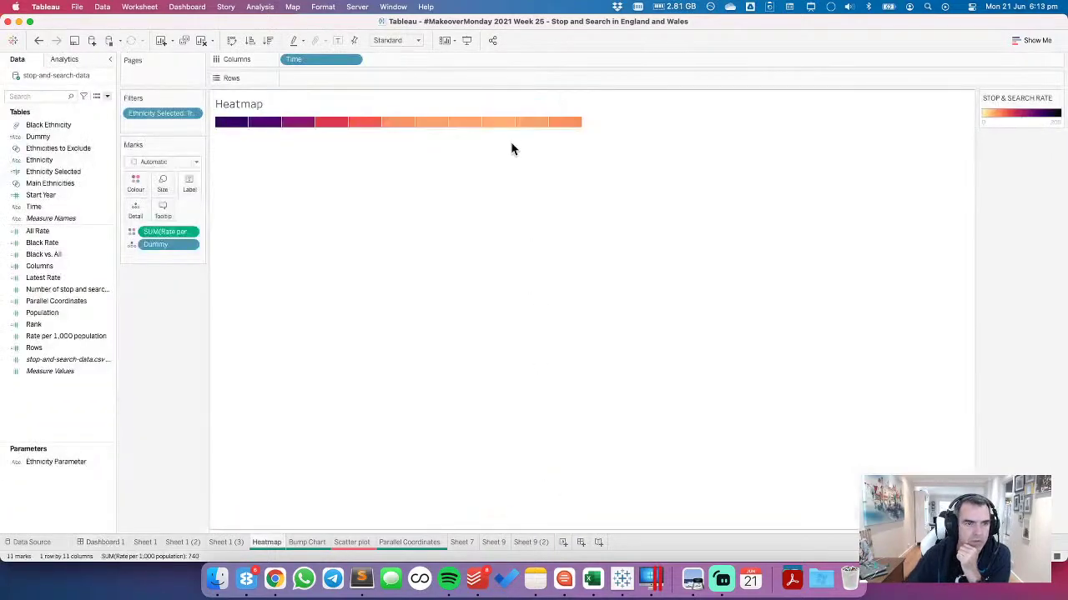
pyautogui.doubleClick(994, 125)
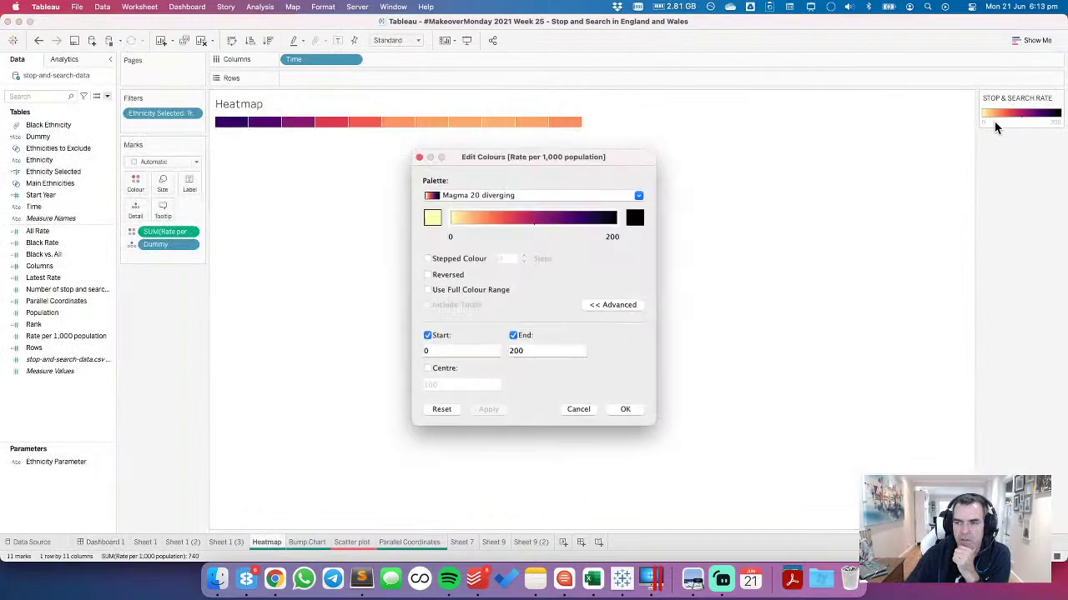
pyautogui.click(520, 192)
pyautogui.scroll(5, 515, 319)
pyautogui.scroll(3, 512, 317)
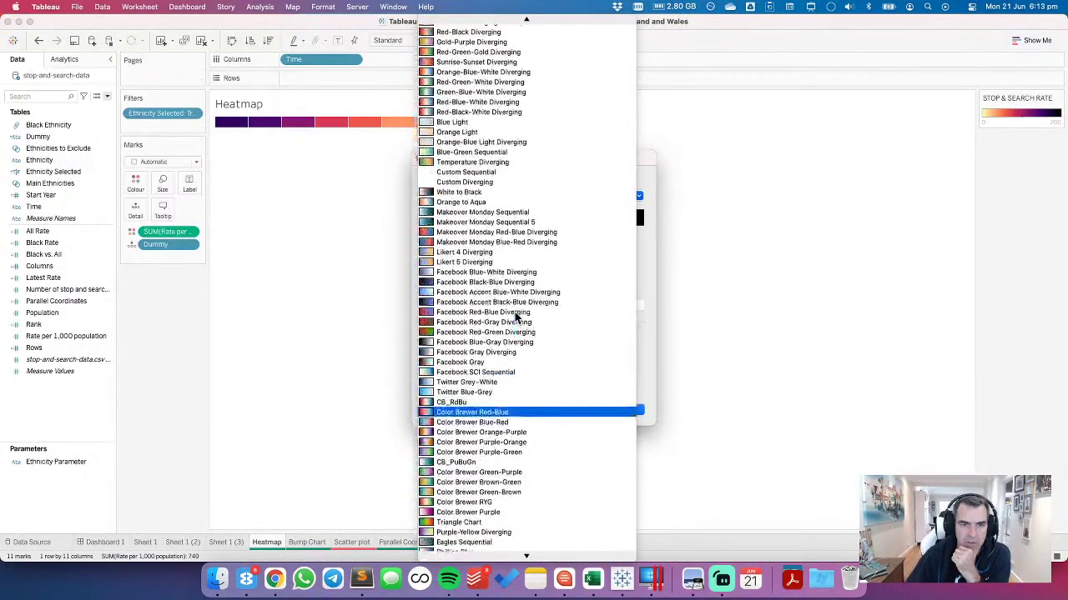
pyautogui.click(457, 214)
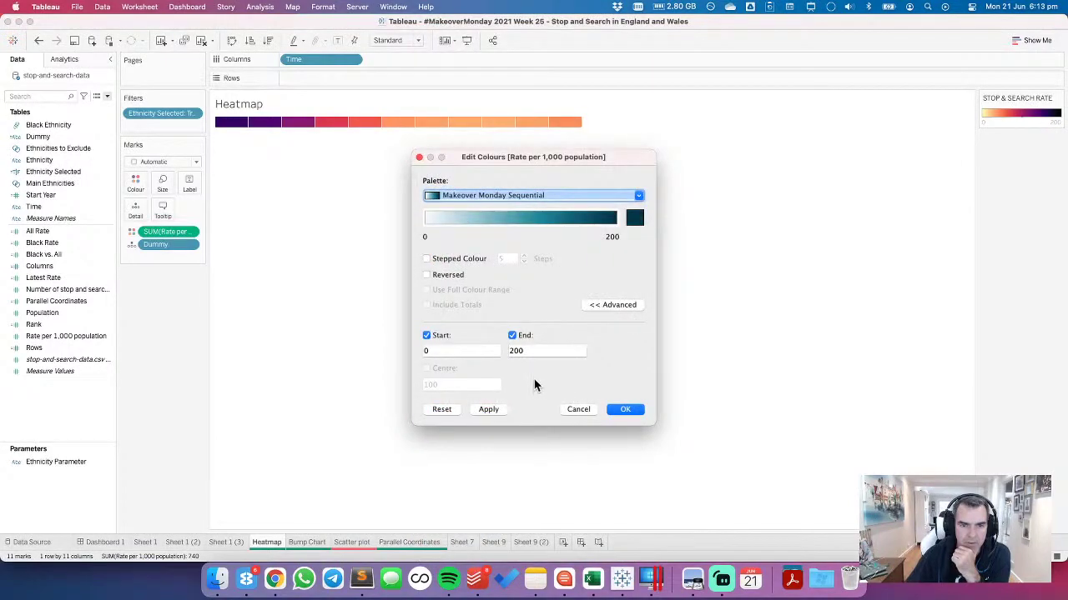
pyautogui.click(489, 410)
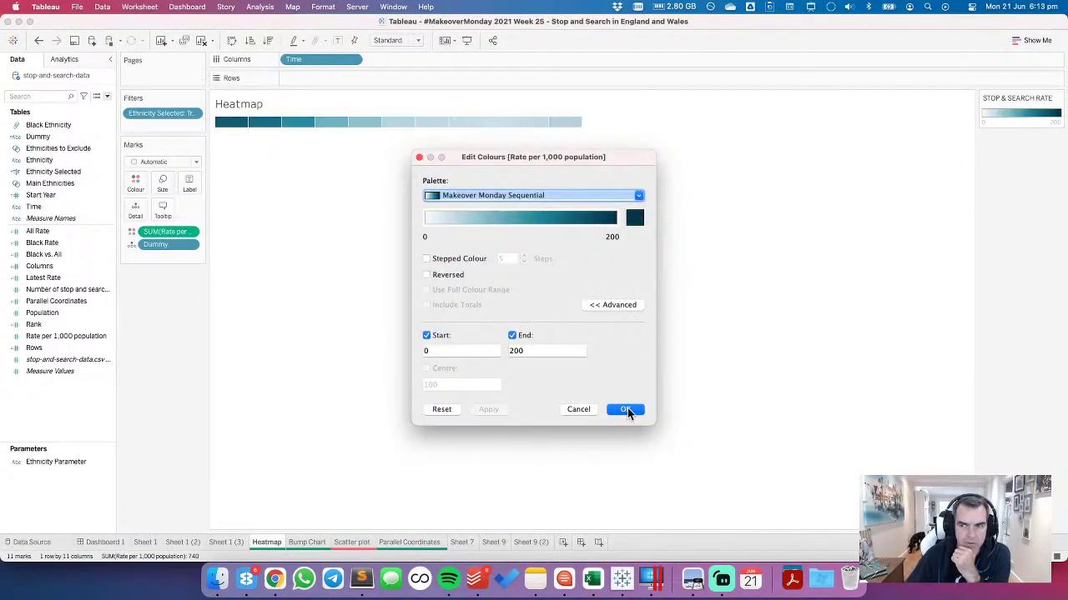
pyautogui.click(627, 409)
# Step: Return to Dashboard 1 and hide the extra rank axis header beside the bump chart
pyautogui.click(104, 543)
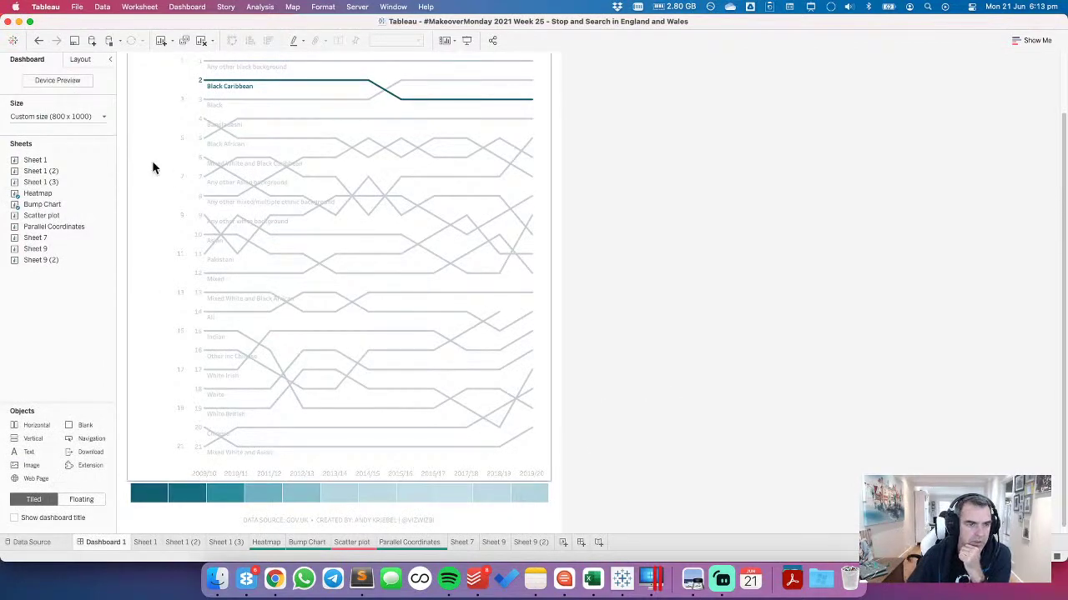
pyautogui.scroll(3, 171, 173)
pyautogui.click(154, 136)
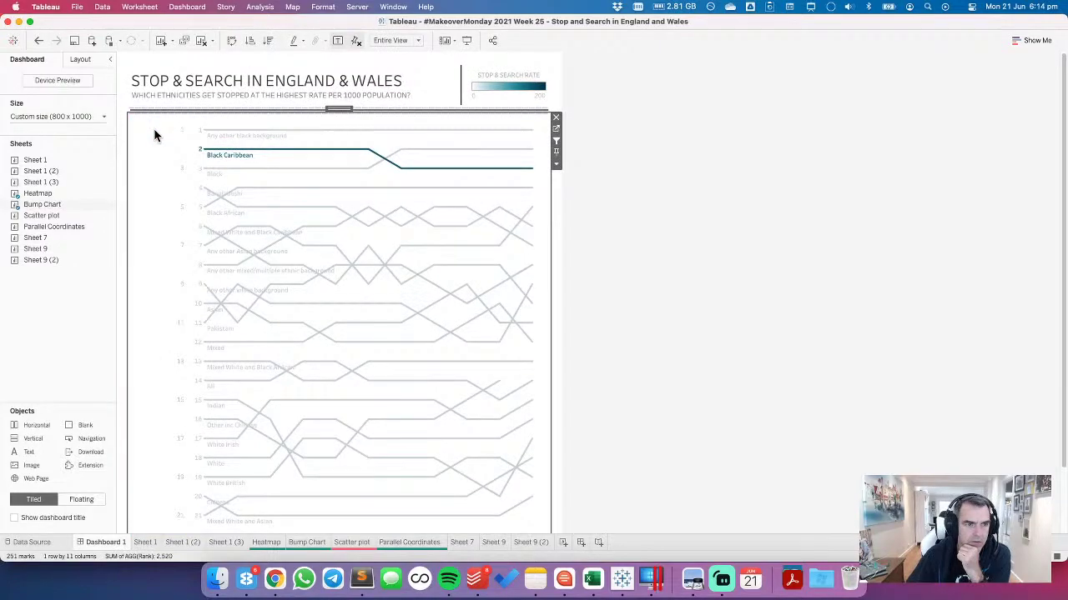
pyautogui.rightClick(155, 134)
pyautogui.click(193, 227)
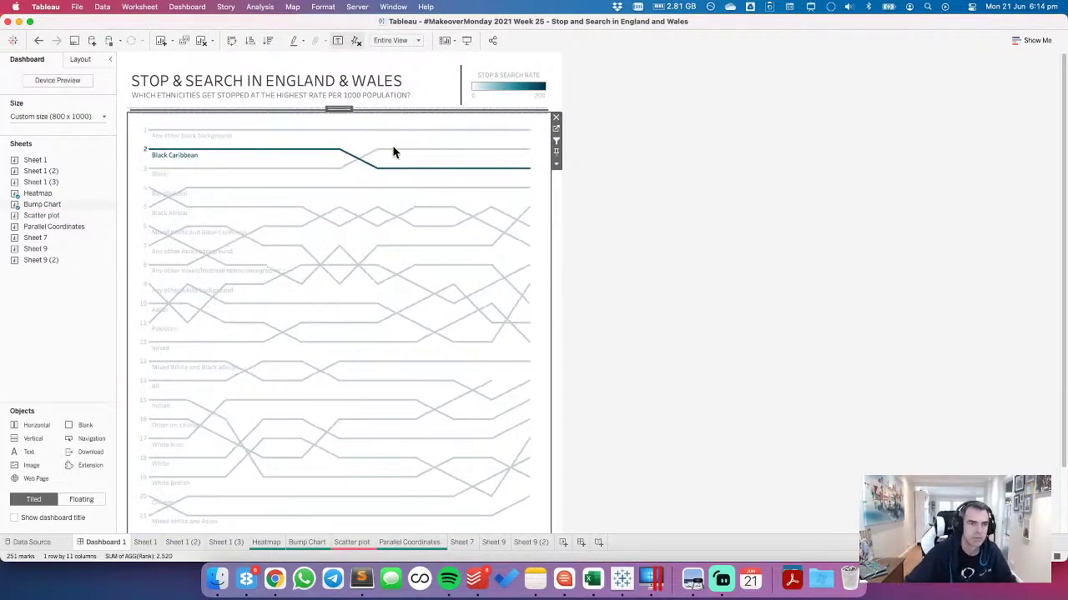
# Step: Check the recoloured dashboard in presentation mode and return to editing
pyautogui.click(490, 73)
pyautogui.click(467, 41)
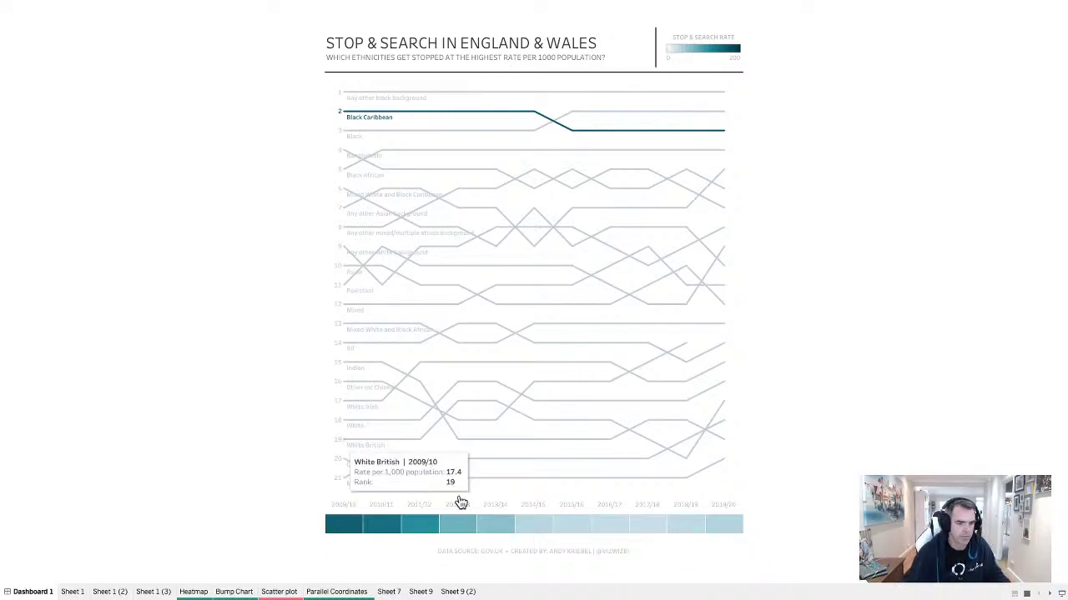
pyautogui.press('super+Tab')
pyautogui.press('super+Tab')
pyautogui.press('super+Tab')
pyautogui.press('super+Tab')
pyautogui.press('super+Tab')
pyautogui.press('super+Tab')
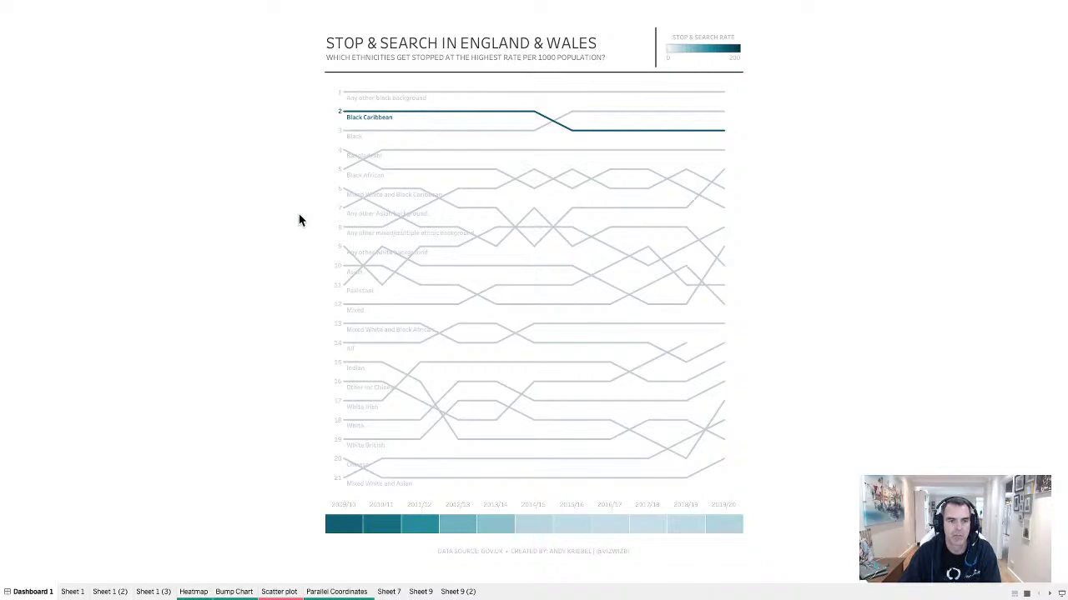
pyautogui.press('Escape')
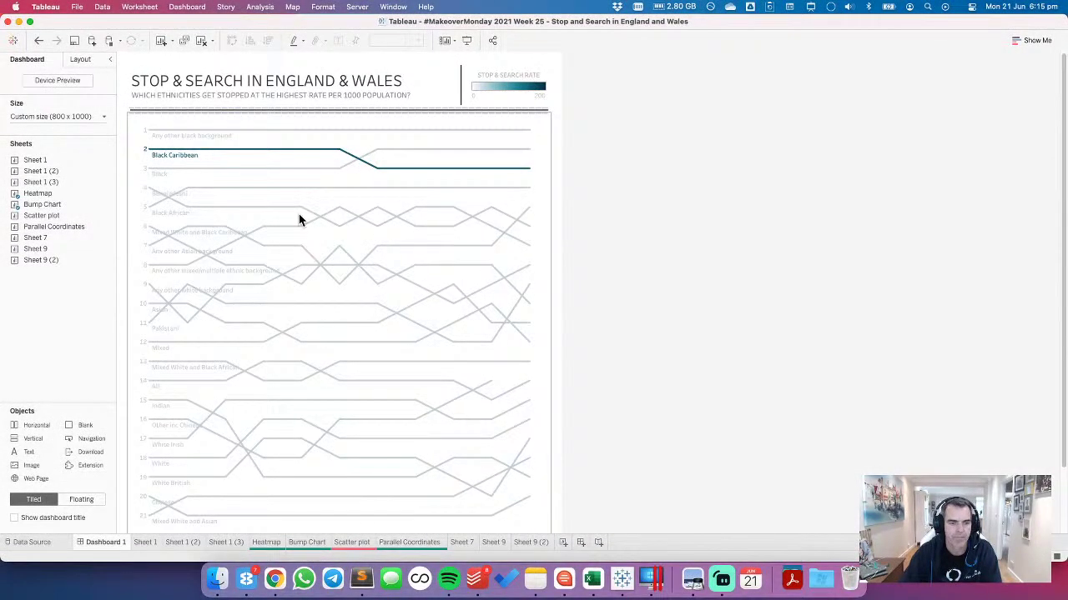
# Step: On the Heatmap sheet, set the stop and search rate colour palette to Color Brewer Purple
pyautogui.click(263, 542)
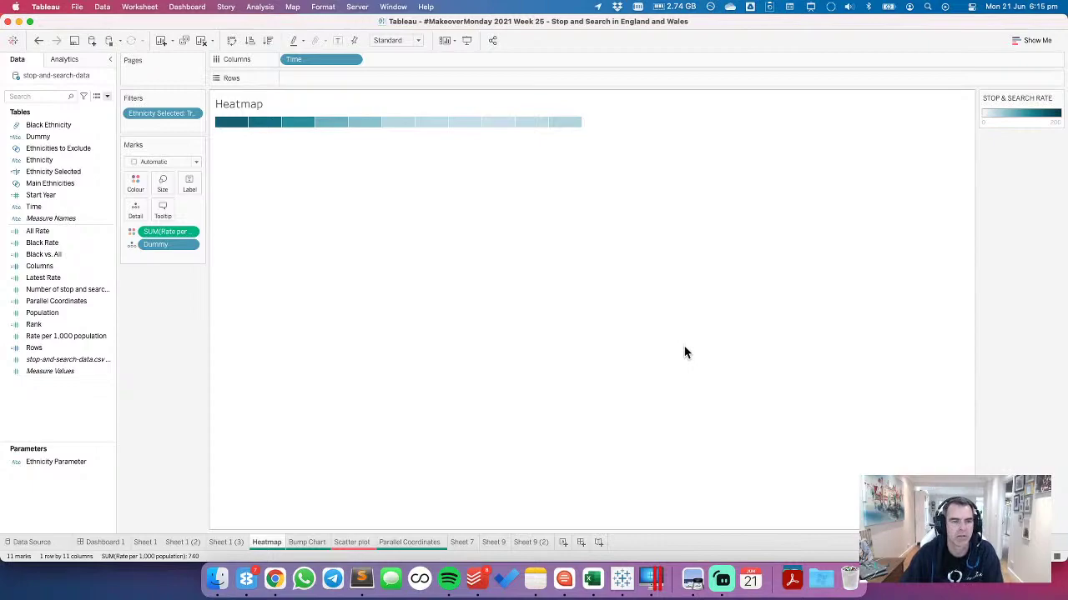
pyautogui.doubleClick(997, 127)
pyautogui.click(583, 195)
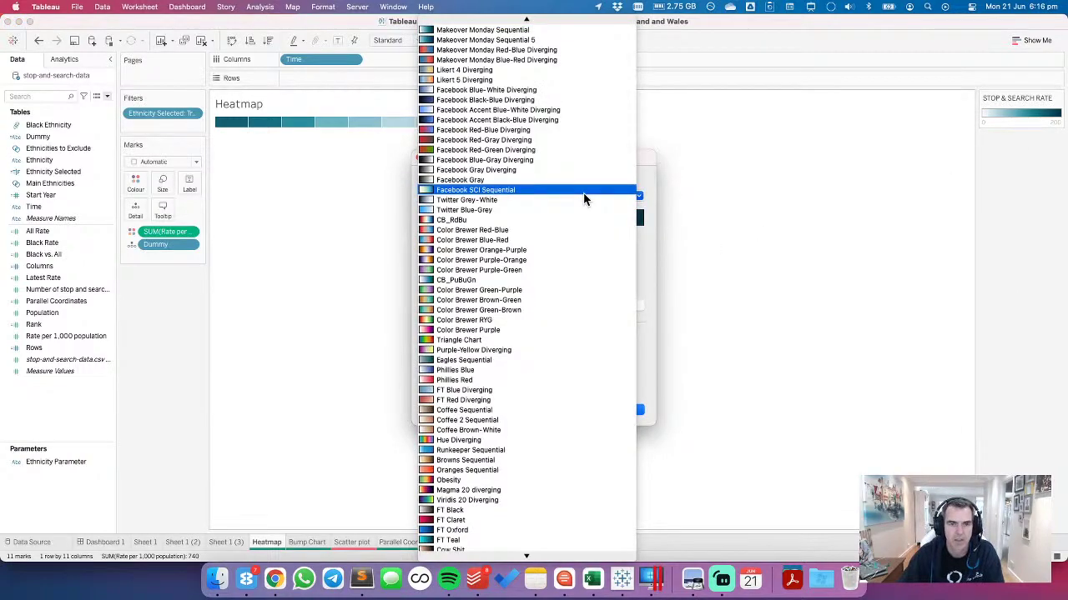
pyautogui.click(547, 331)
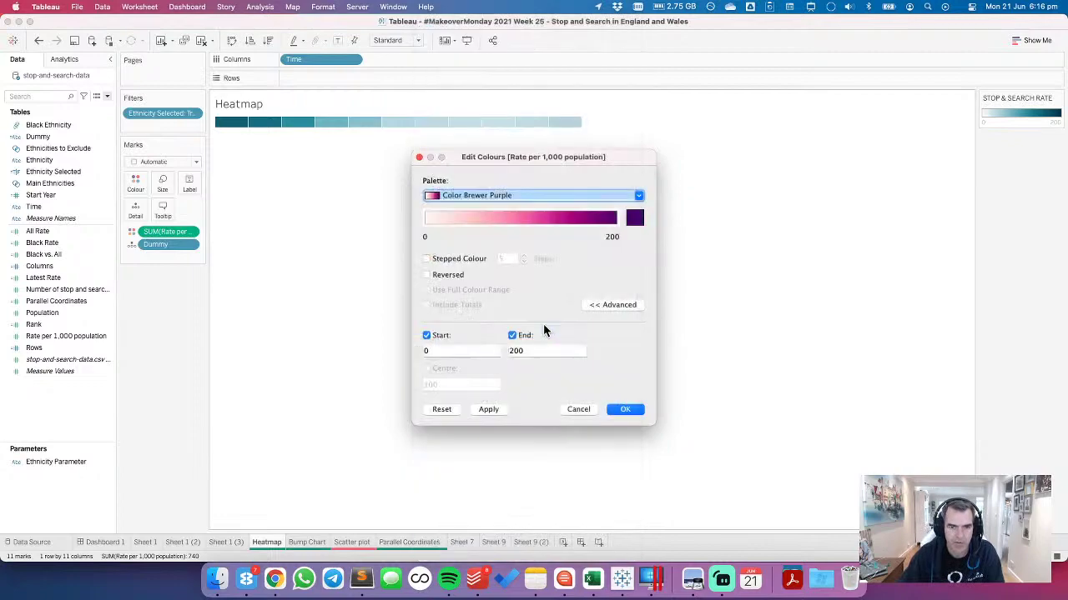
pyautogui.click(614, 410)
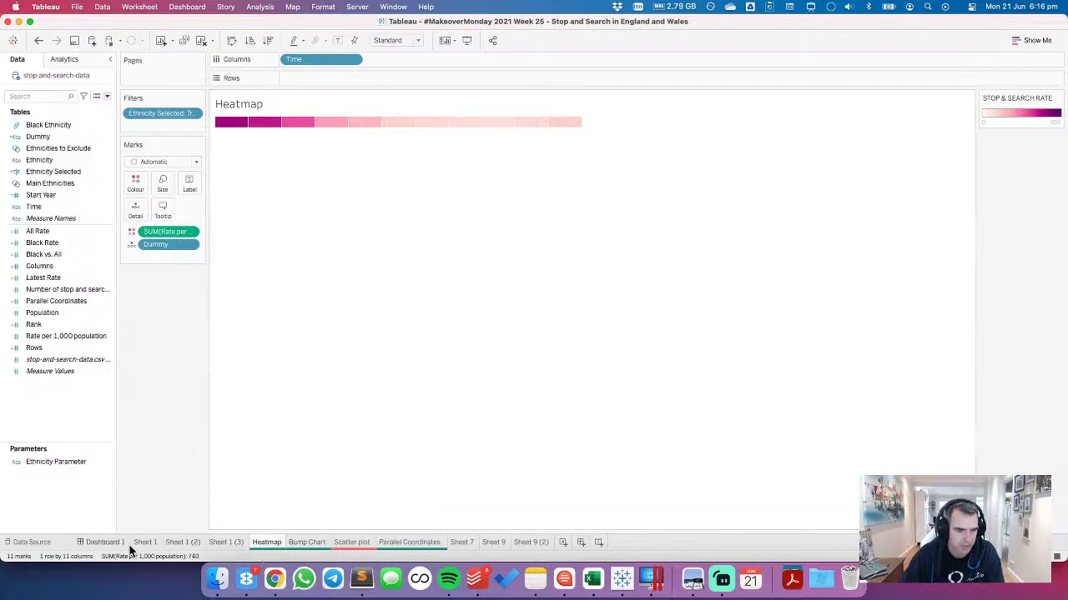
# Step: Copy the hex code 49006A of the darkest colour in the heatmap's purple palette, then leave the palette unchanged
pyautogui.doubleClick(1040, 123)
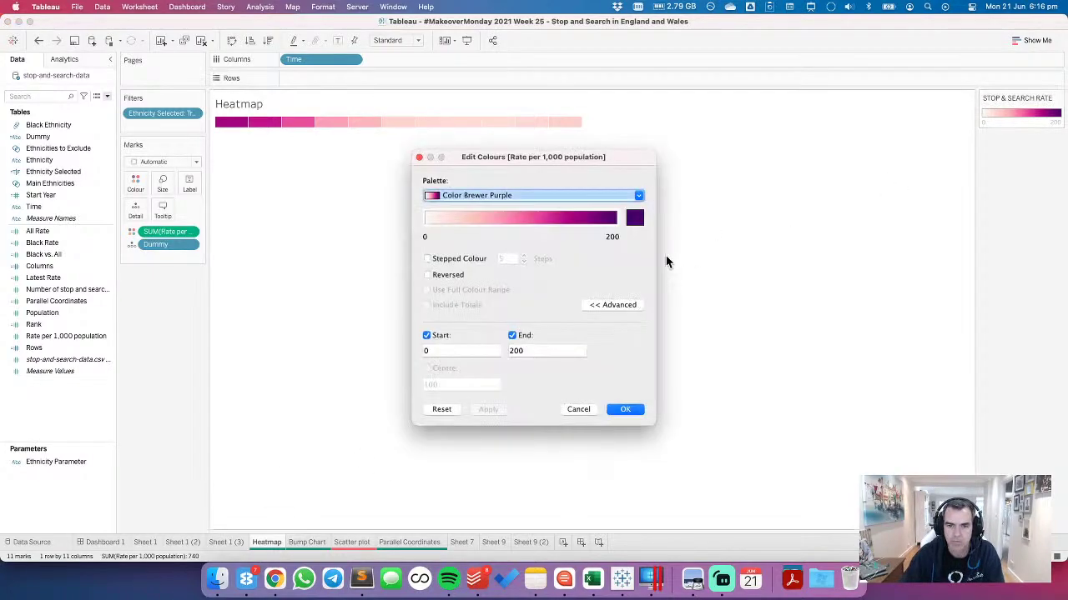
pyautogui.click(634, 219)
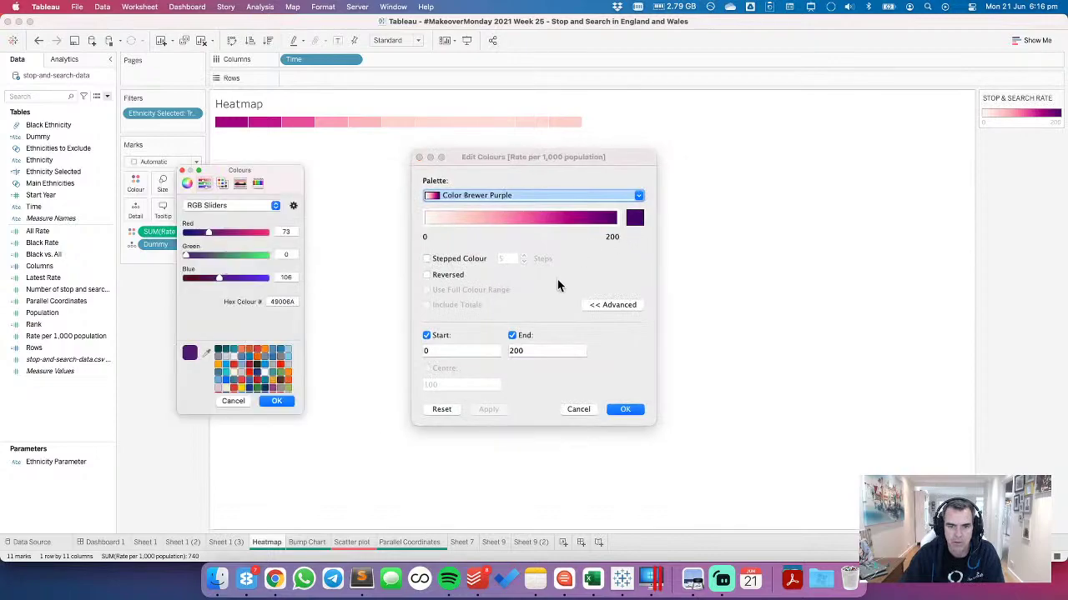
pyautogui.doubleClick(276, 302)
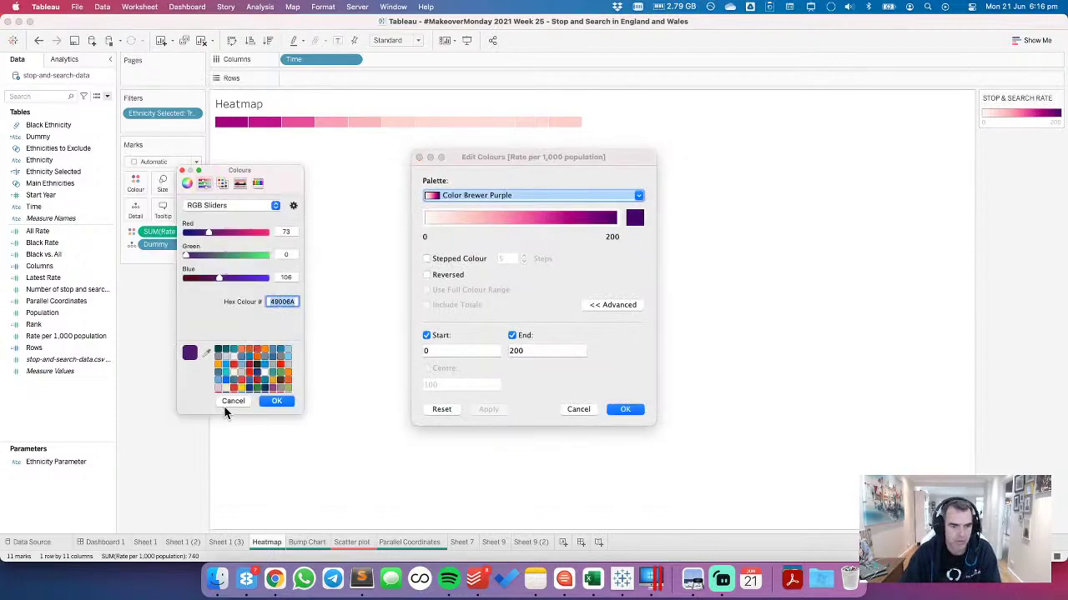
pyautogui.press('Escape')
pyautogui.click(579, 409)
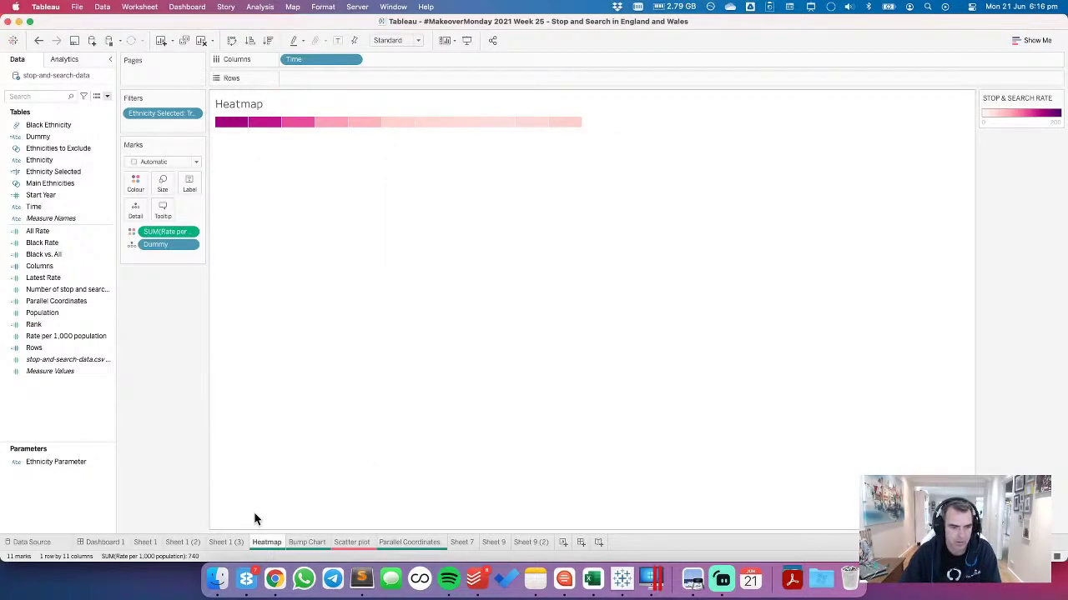
# Step: In the Bump Chart sheet, recolour the True item of Ethnicity Selected to dark purple 49006A and view Dashboard 1
pyautogui.click(304, 543)
pyautogui.click(135, 231)
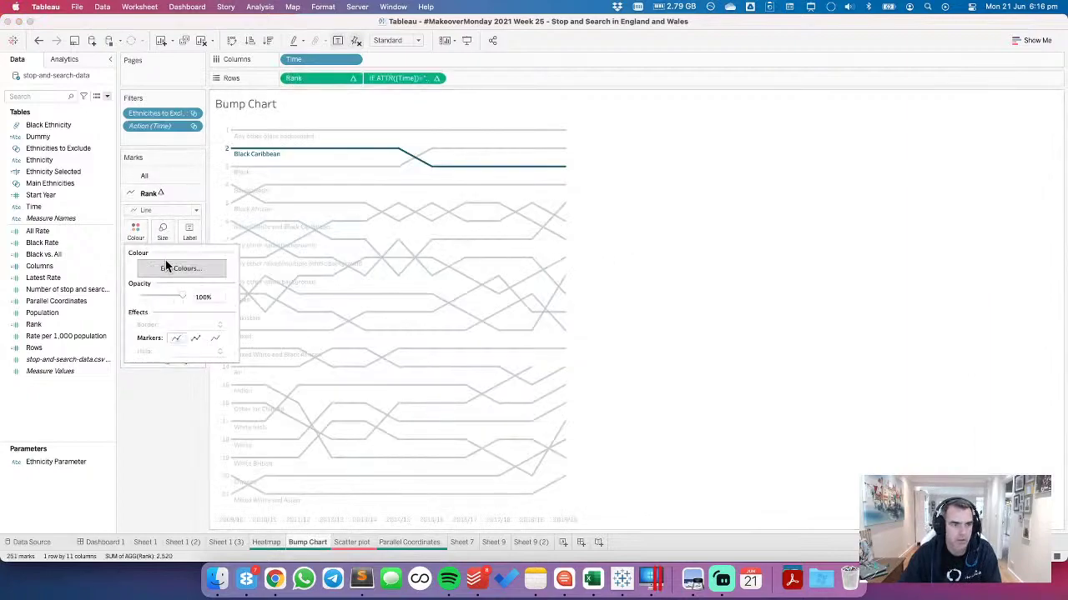
pyautogui.click(168, 269)
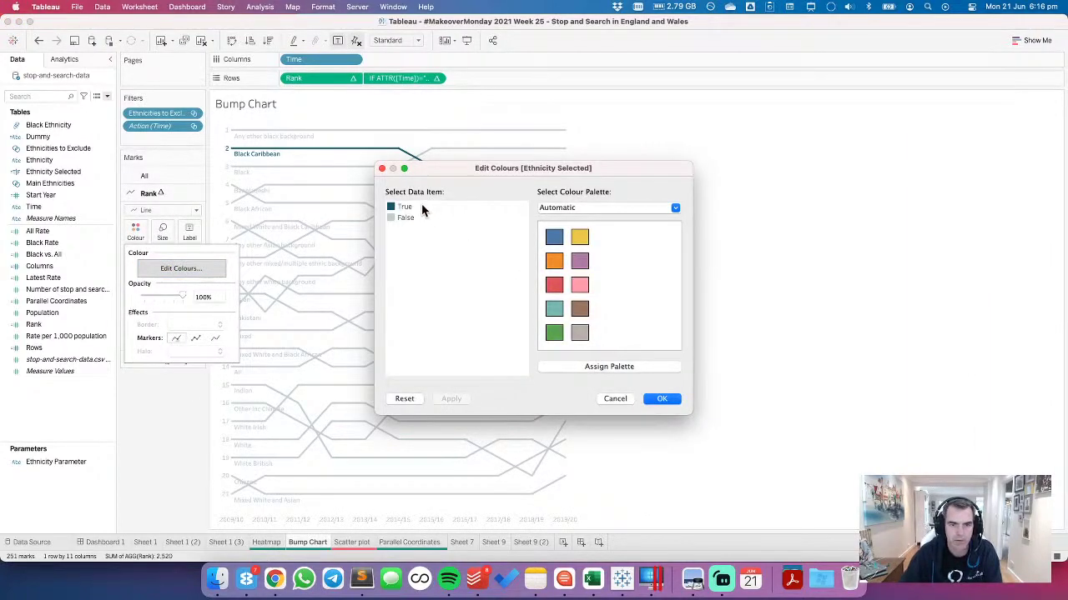
pyautogui.doubleClick(389, 206)
pyautogui.click(273, 355)
pyautogui.click(276, 401)
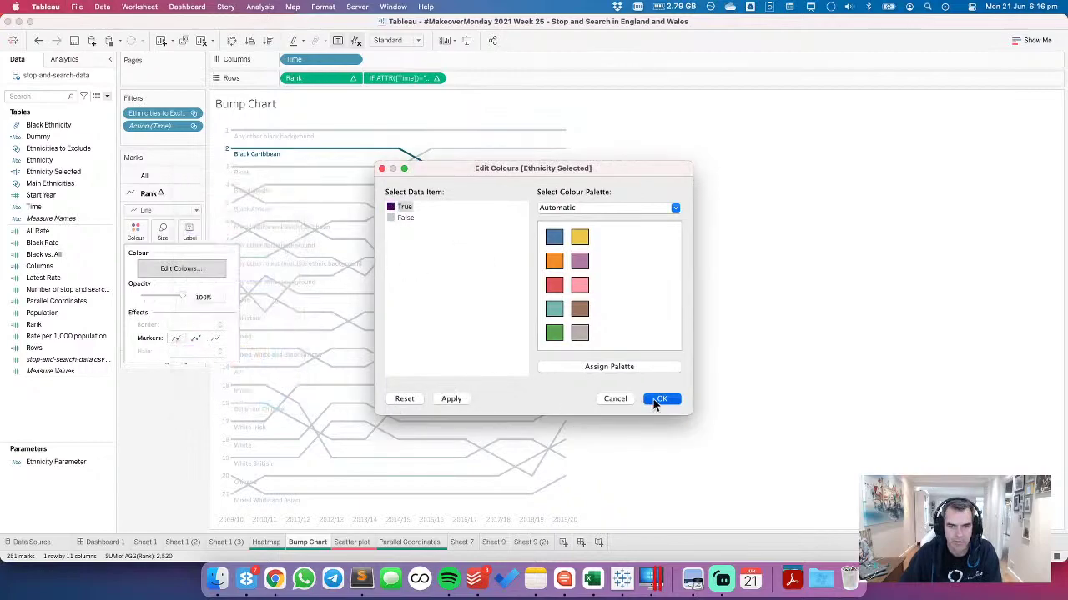
pyautogui.click(662, 399)
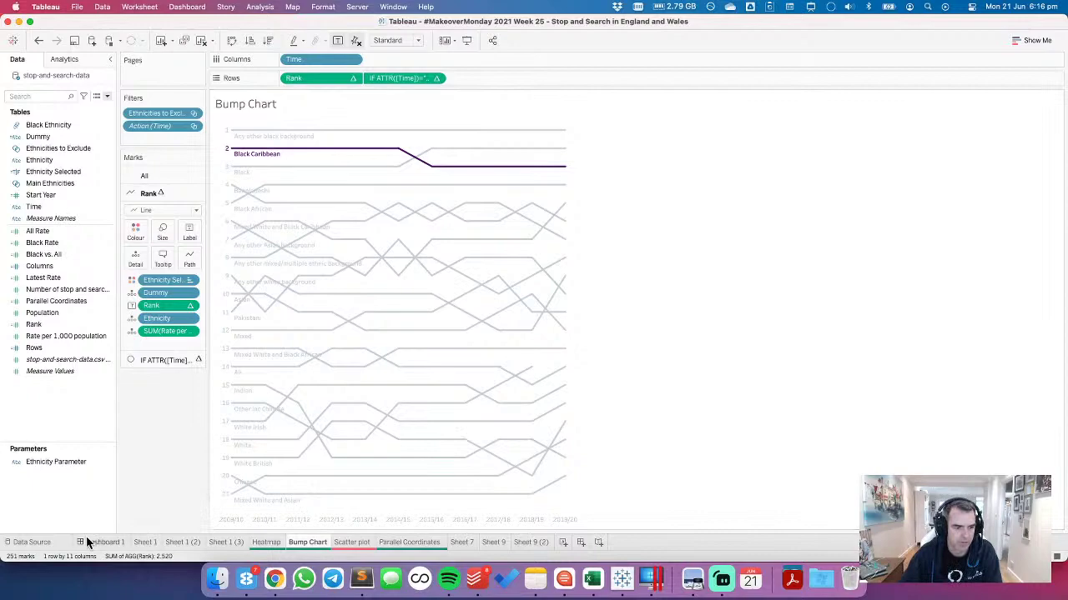
pyautogui.click(120, 542)
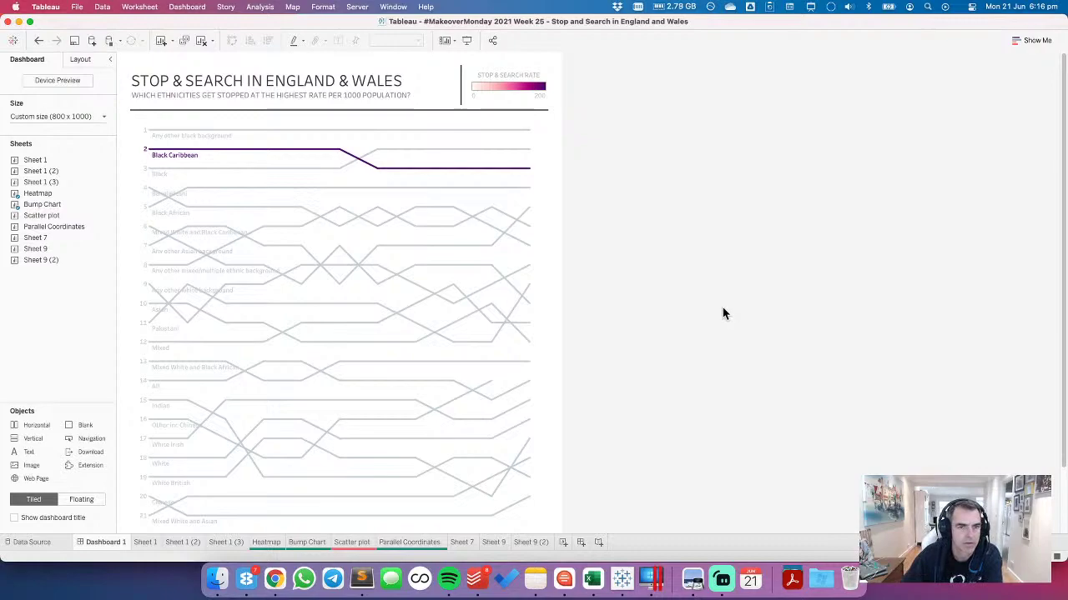
# Step: In the Bump Chart sheet, move Ethnicity Selected from colour to detail and colour the rank lines by Rate per 1,000 population
pyautogui.click(308, 542)
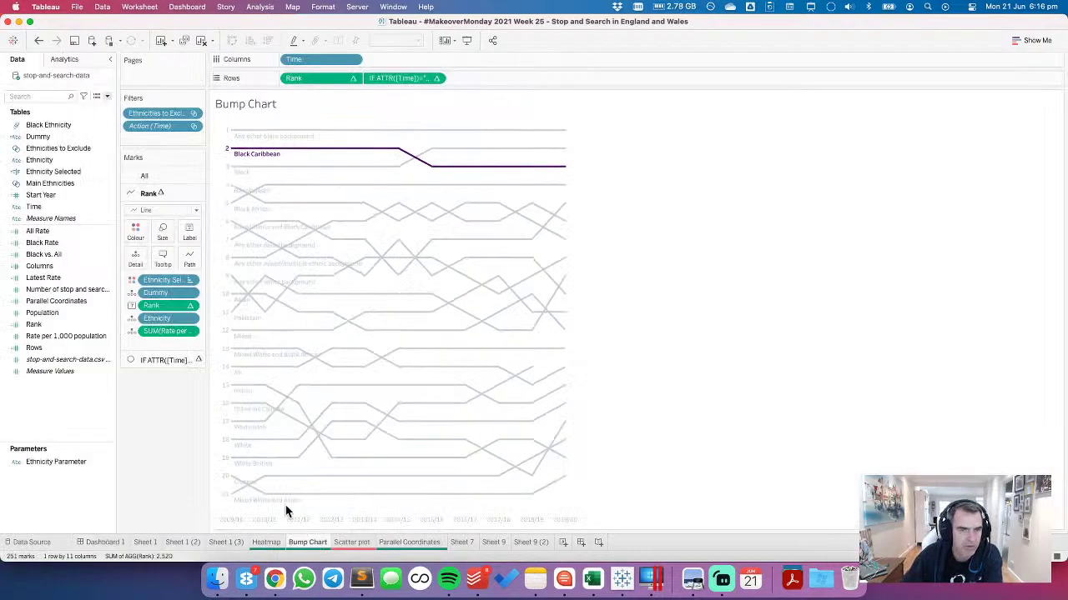
pyautogui.click(132, 280)
pyautogui.click(155, 328)
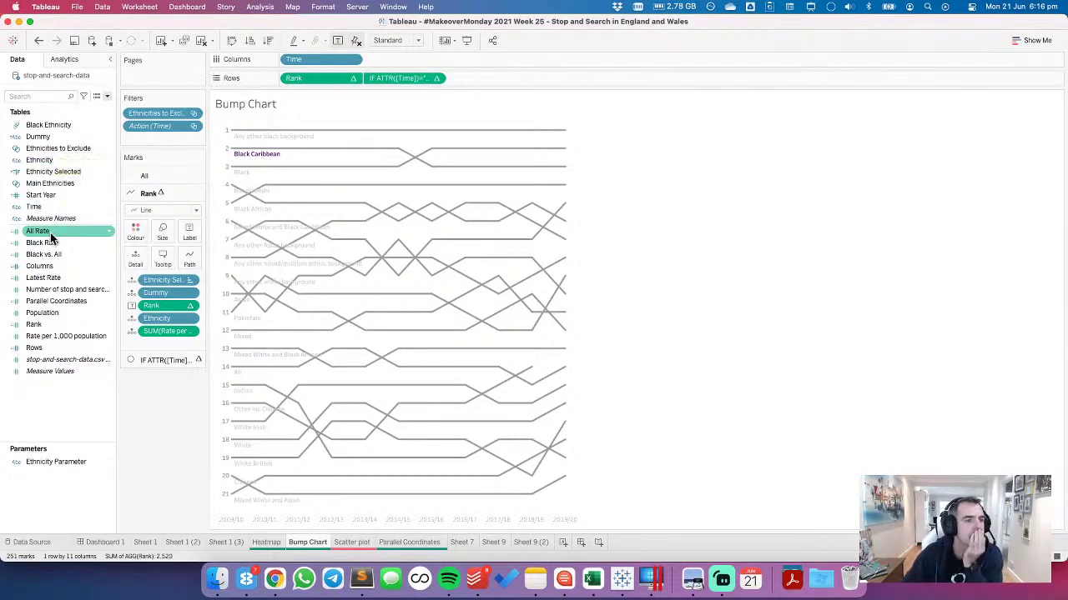
pyautogui.moveTo(52, 337); pyautogui.dragTo(131, 234)
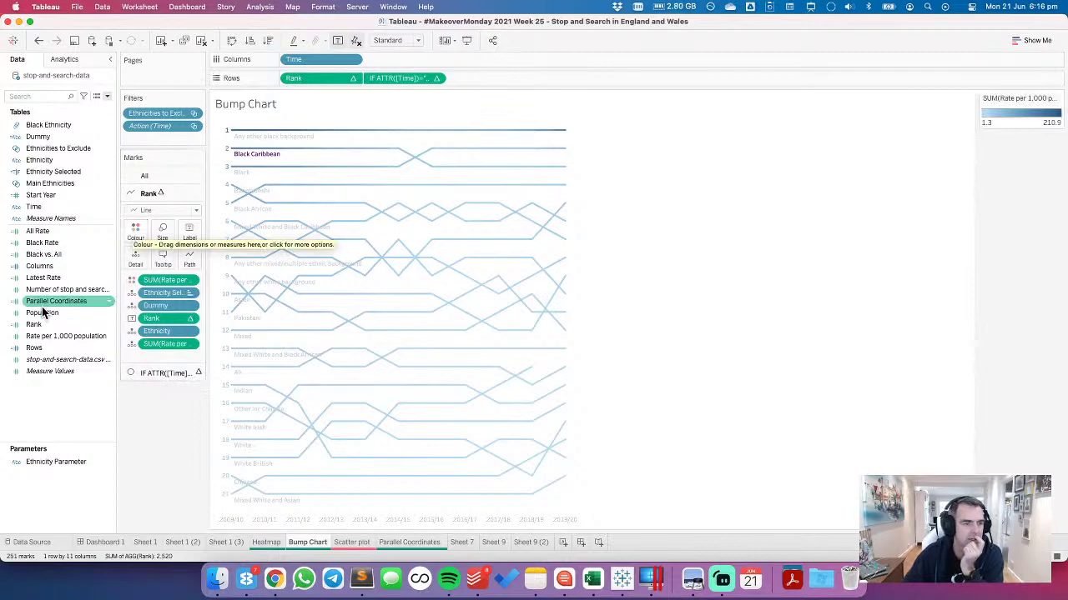
# Step: Set the default colour palette of Rate per 1,000 population to Color Brewer Purple
pyautogui.rightClick(52, 337)
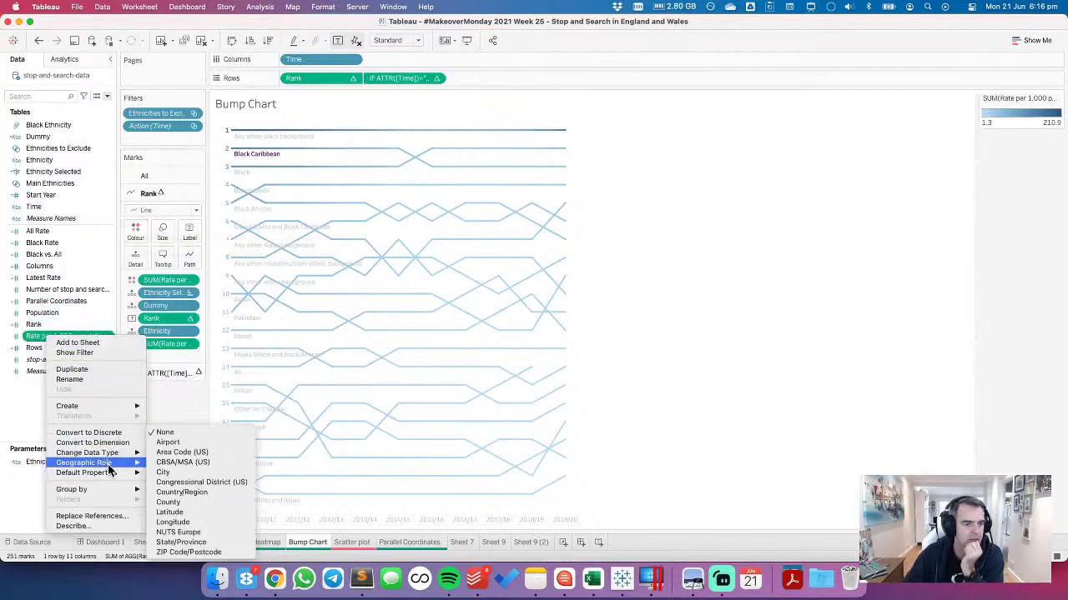
pyautogui.press('Escape')
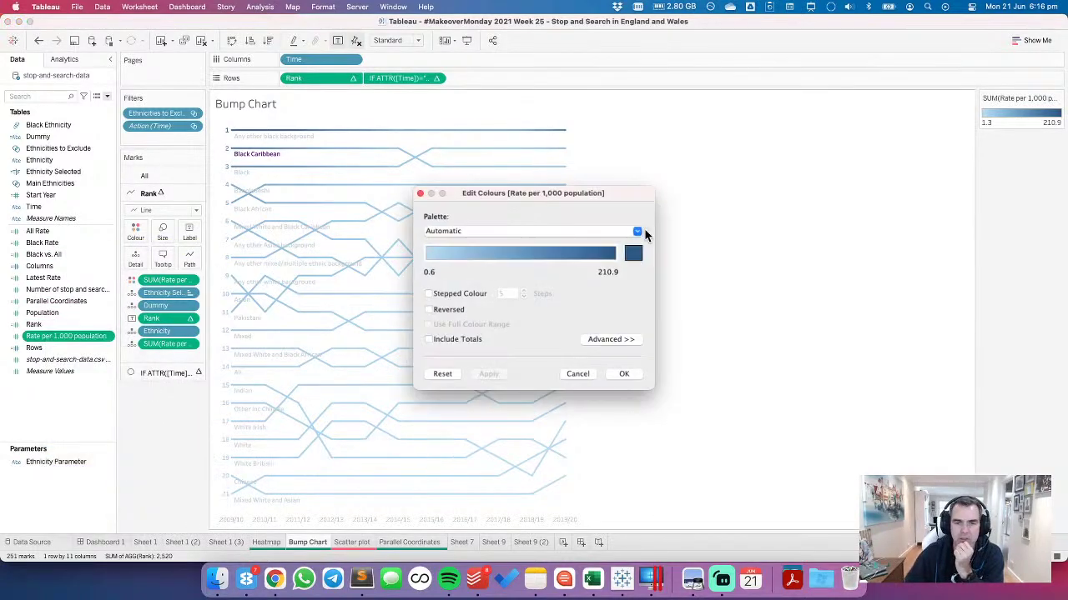
pyautogui.click(553, 230)
pyautogui.scroll(-5, 524, 415)
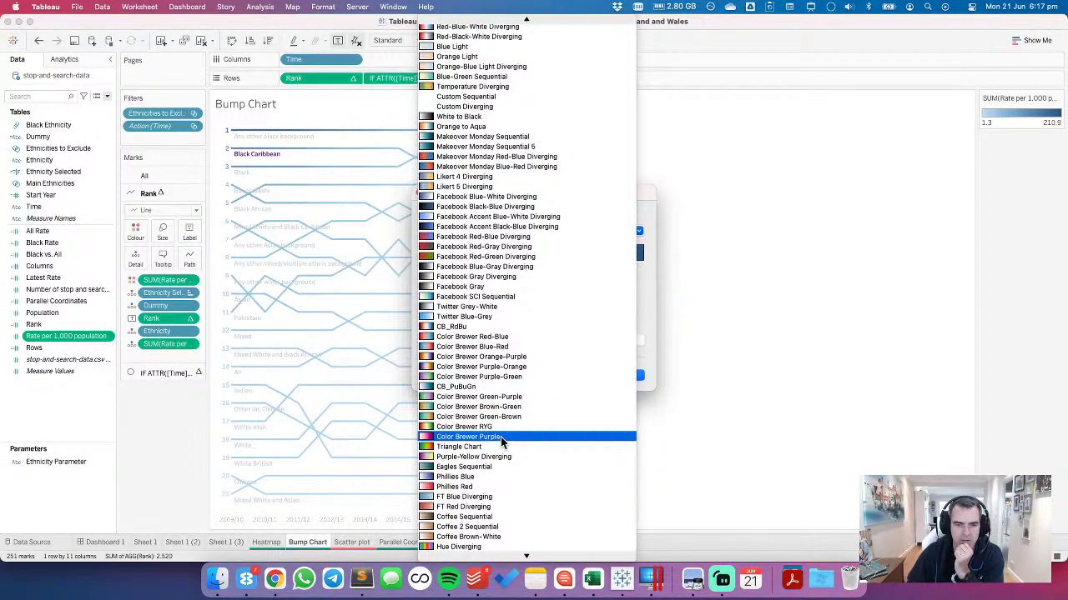
pyautogui.click(504, 437)
pyautogui.click(626, 375)
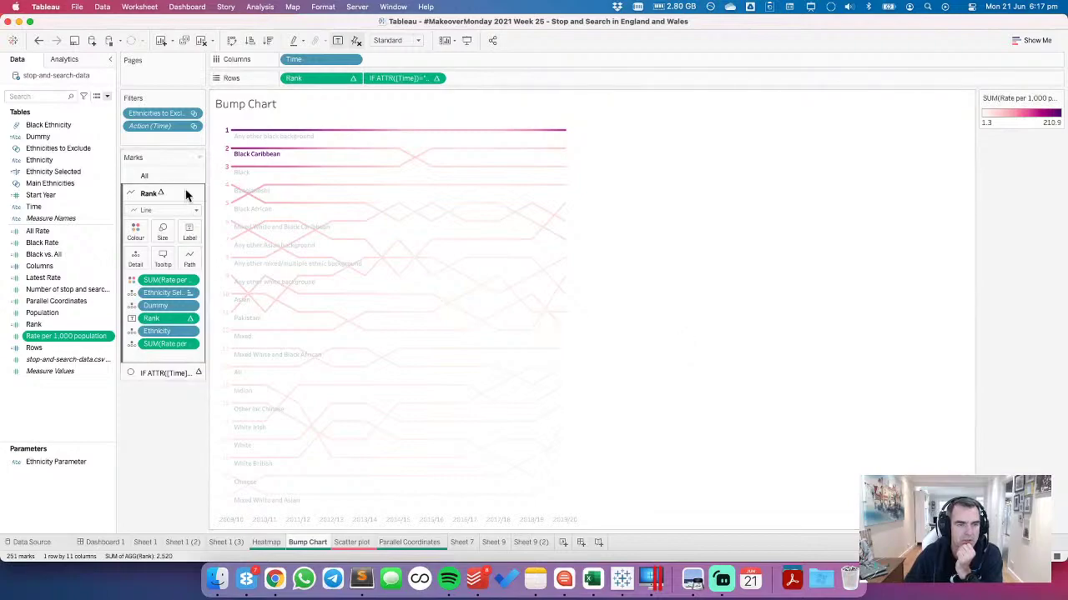
# Step: Create a new calculated field named LINE COLOR
pyautogui.rightClick(78, 409)
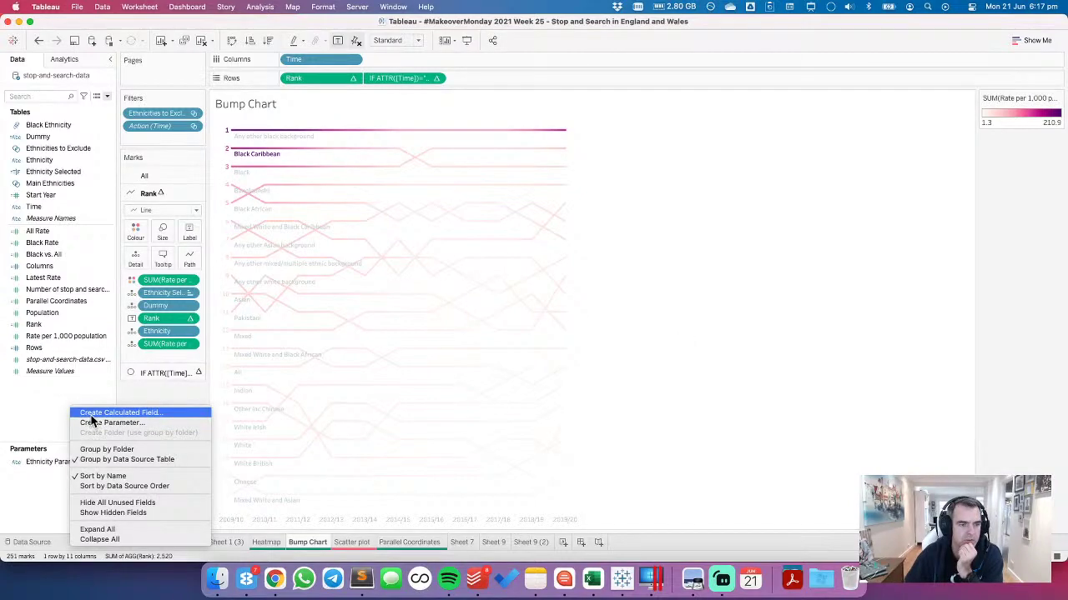
pyautogui.click(92, 412)
pyautogui.write('COLOR')
pyautogui.press('Tab')
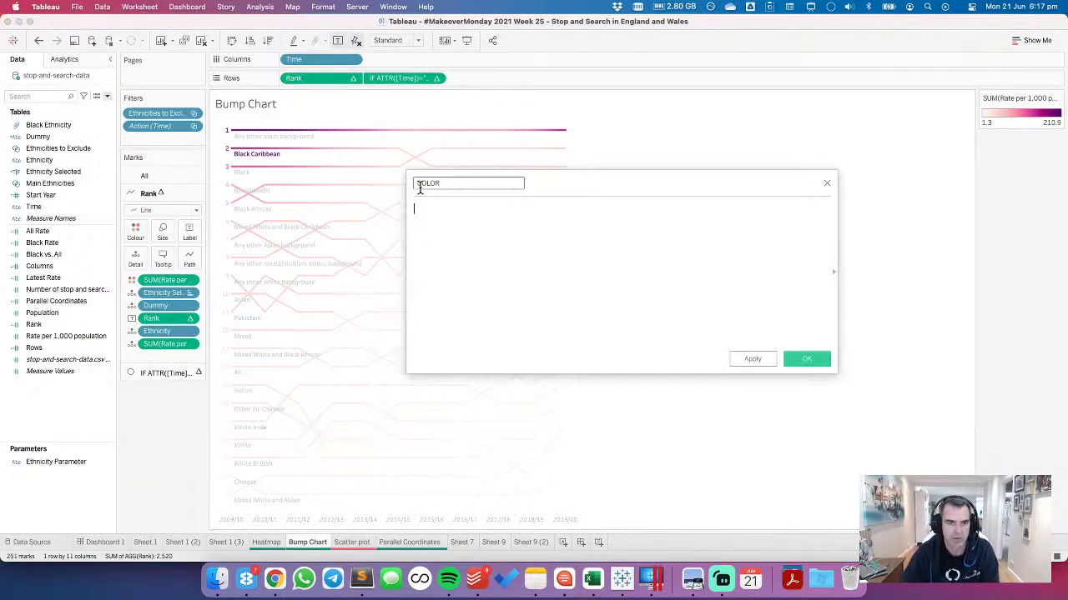
pyautogui.click(419, 183)
pyautogui.write('LINE')
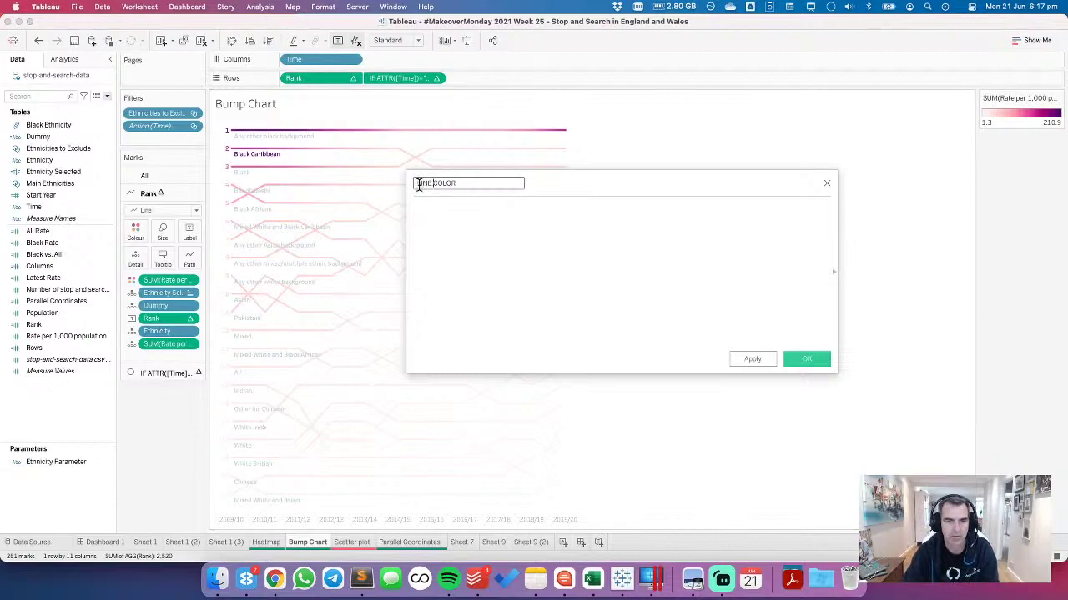
pyautogui.press('Tab')
# Step: Start the LINE COLOR formula with the condition IF [Ethnicity Selected]
pyautogui.write('IF ')
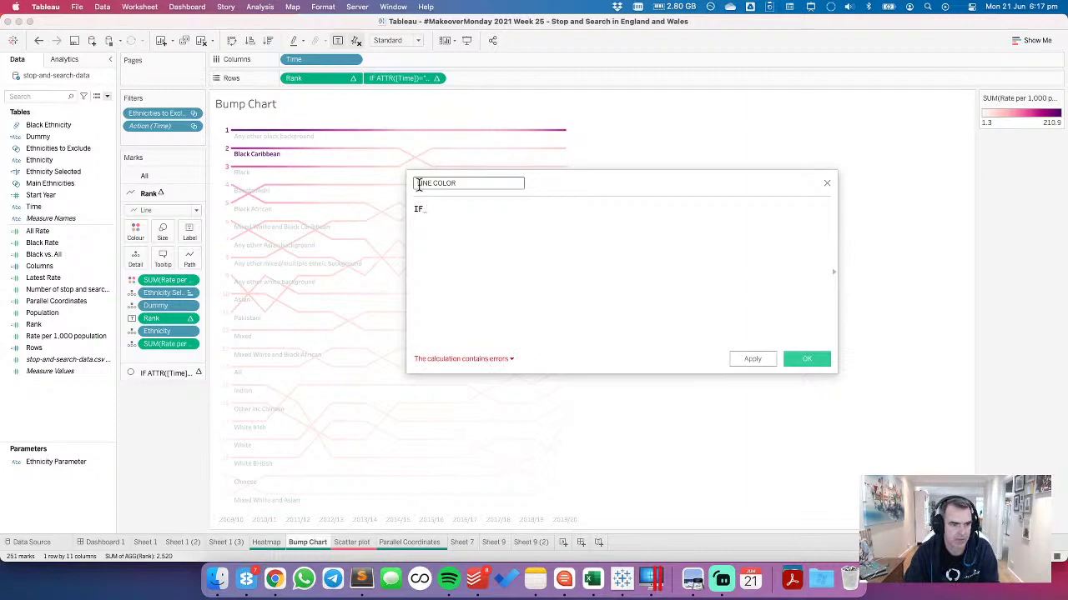
pyautogui.write('EHTN')
pyautogui.press('BackSpace')
pyautogui.press('BackSpace')
pyautogui.press('BackSpace')
pyautogui.write('TH')
pyautogui.press('Down')
pyautogui.press('Down')
pyautogui.press('Down')
pyautogui.press('Return')
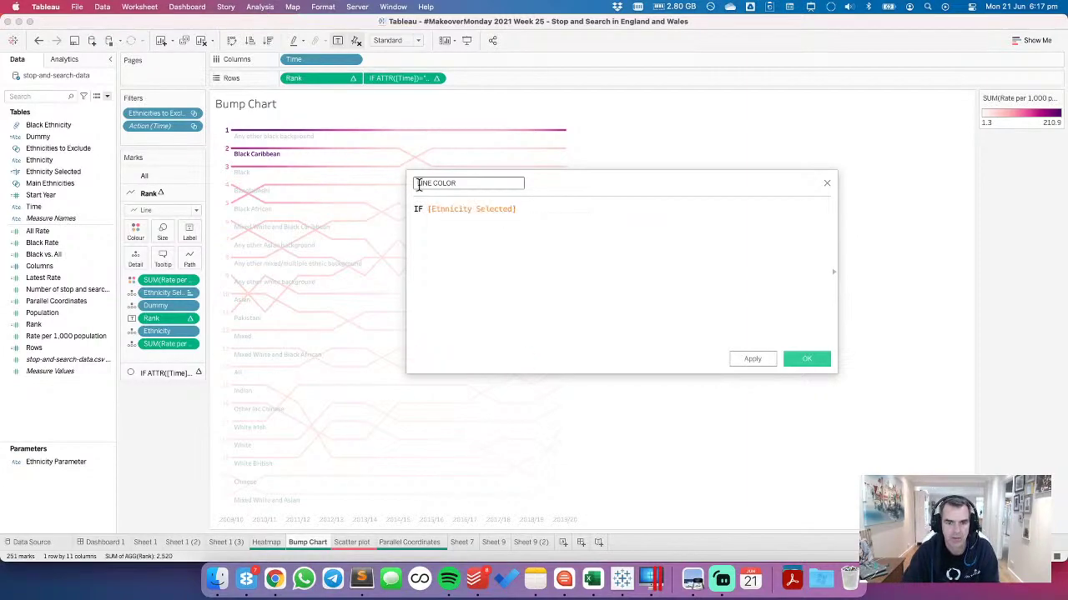
# Step: Complete the LINE COLOR formula with THEN [Rate per 1,000 population] END and save the field
pyautogui.write('THEN RATE')
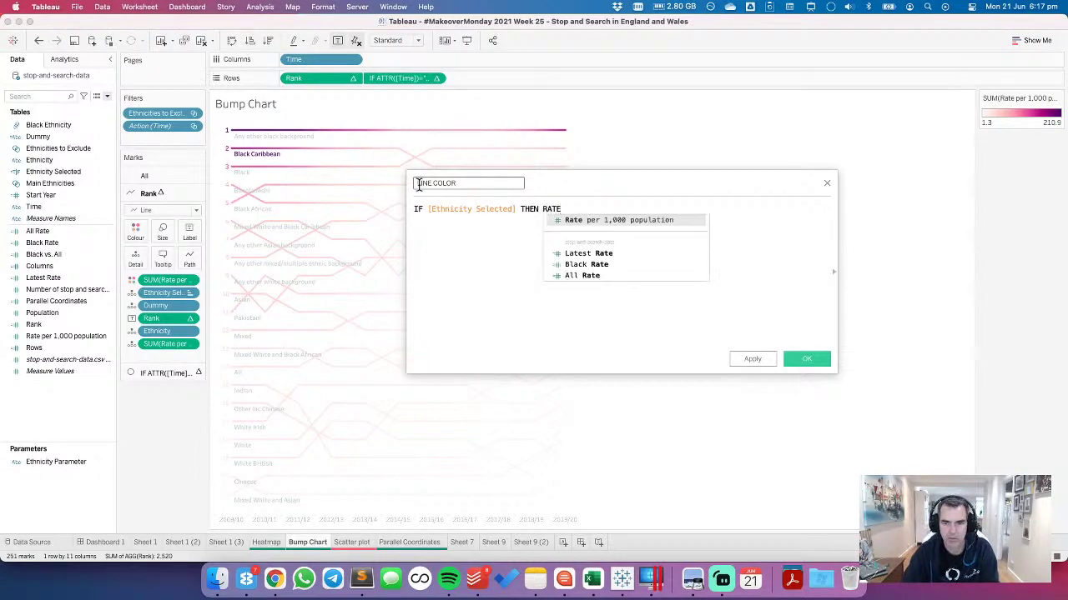
pyautogui.press('Return')
pyautogui.press('Return')
pyautogui.write('END')
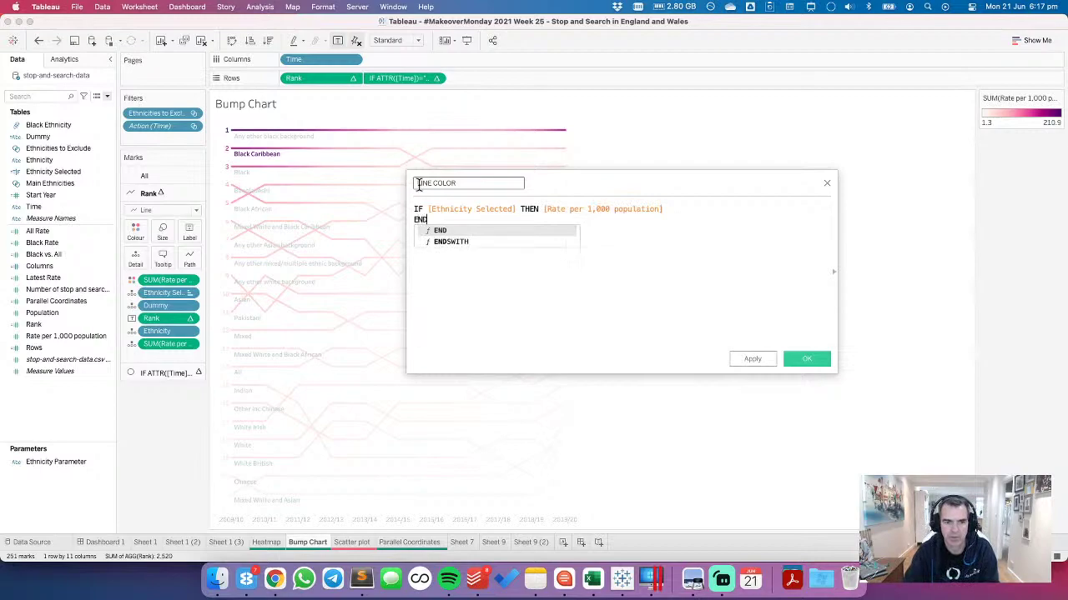
pyautogui.click(739, 362)
pyautogui.click(788, 361)
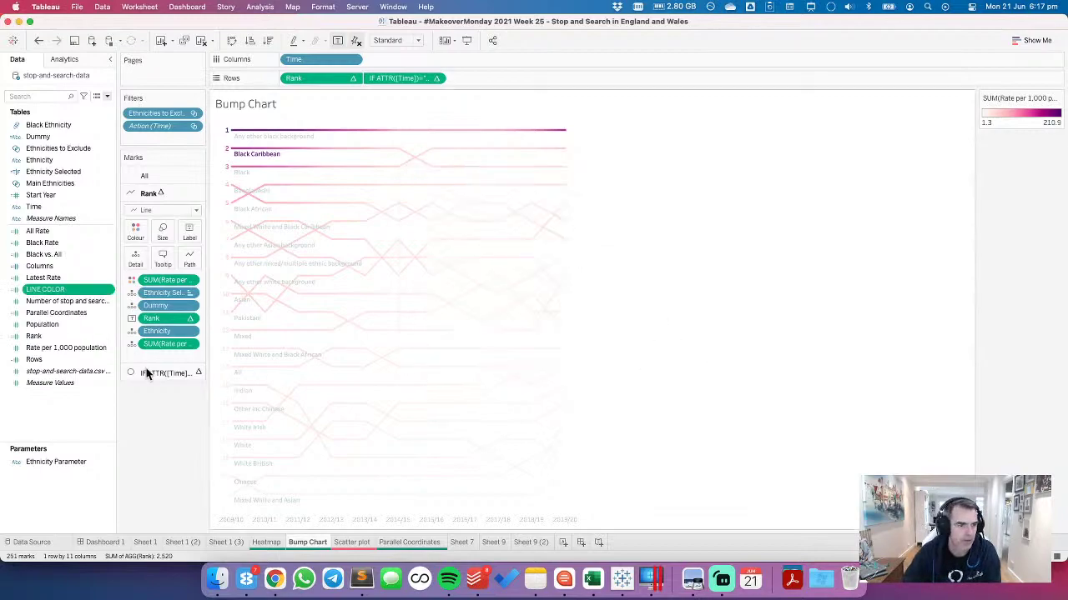
# Step: Set the default colour palette of the LINE COLOR field to Color Brewer Purple
pyautogui.rightClick(52, 290)
pyautogui.moveTo(92, 462)
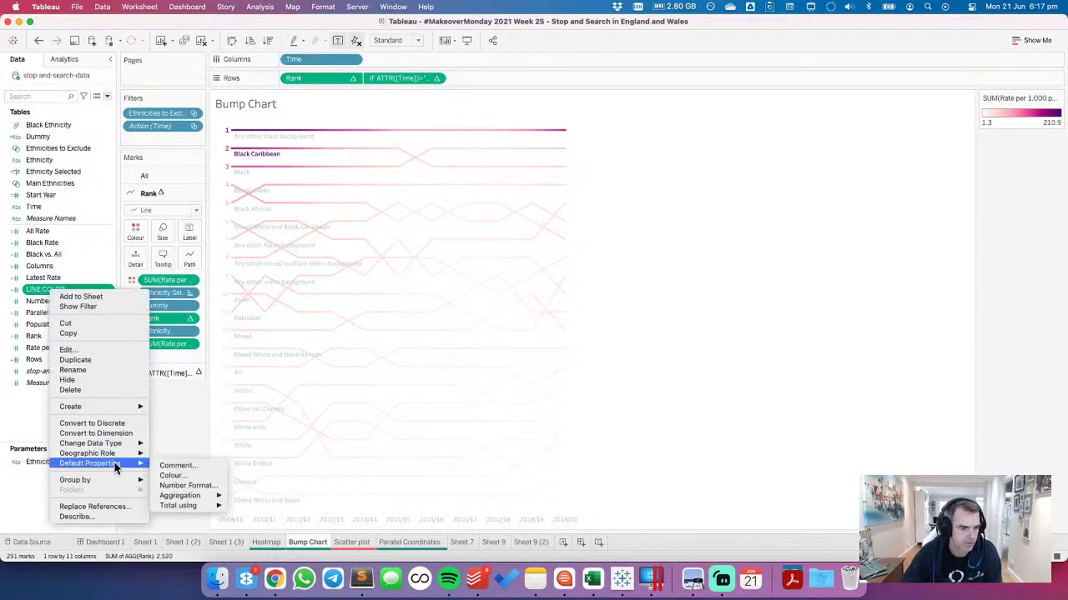
pyautogui.click(175, 477)
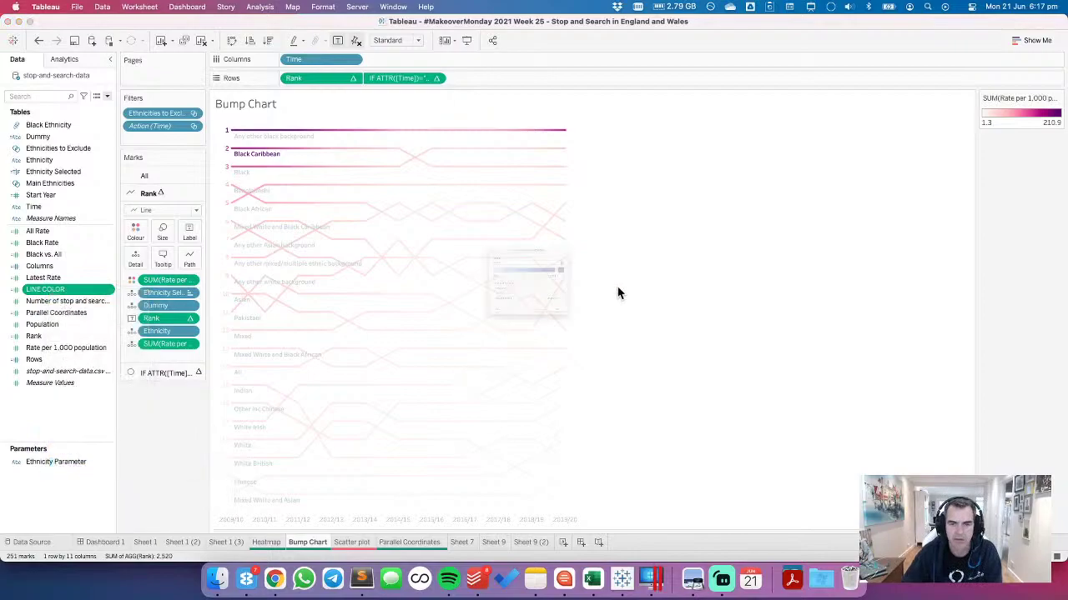
pyautogui.click(532, 230)
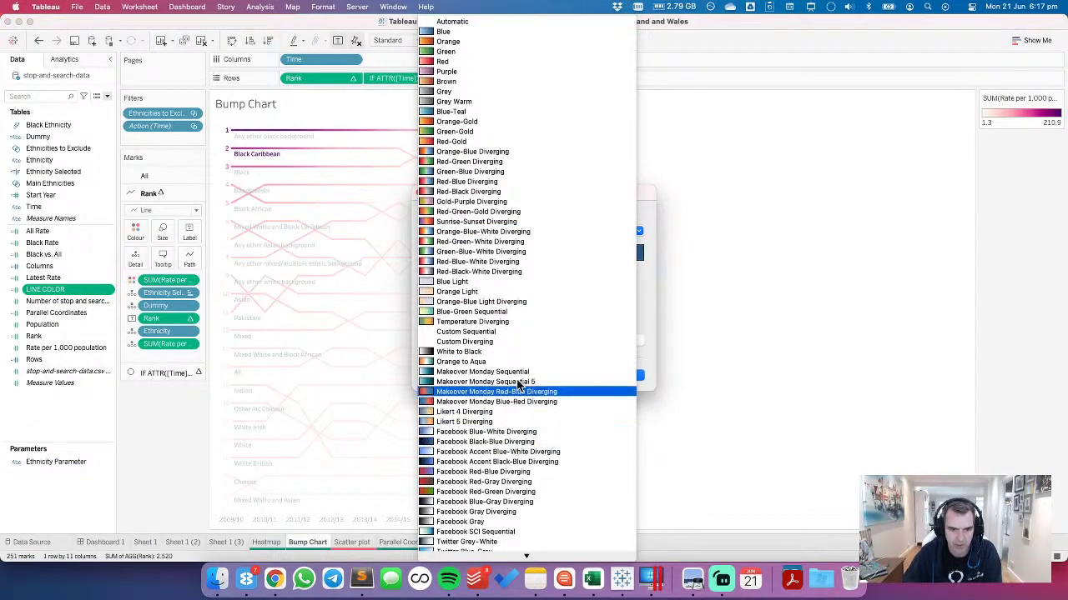
pyautogui.scroll(-5, 520, 403)
pyautogui.click(489, 445)
pyautogui.click(603, 341)
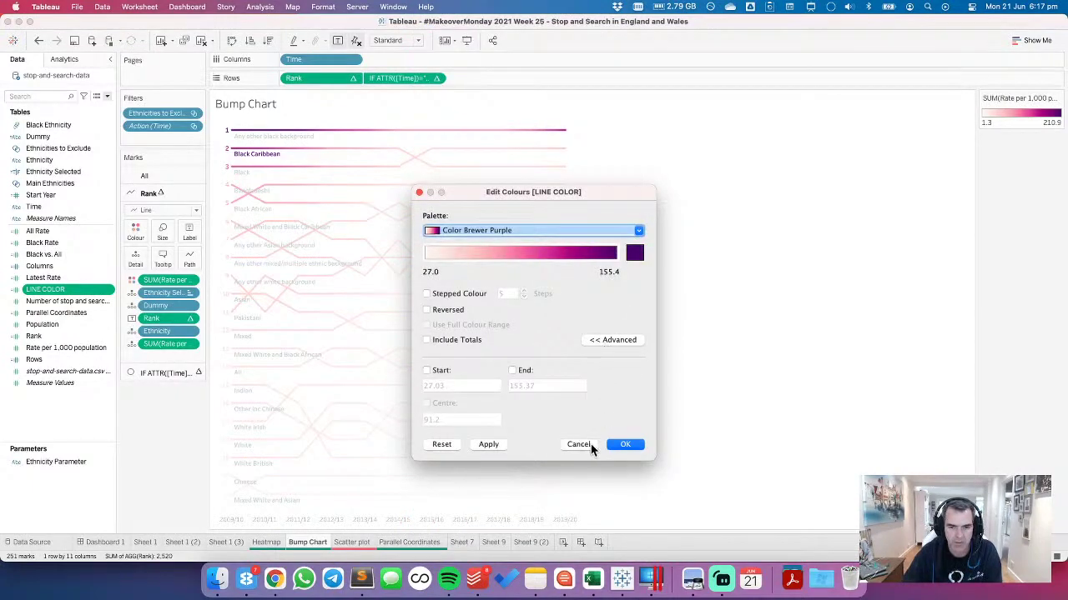
pyautogui.click(621, 442)
# Step: Try colouring the bump chart's rank lines by LINE COLOR, view them on Dashboard 1, and undo the change
pyautogui.moveTo(68, 290); pyautogui.dragTo(170, 282)
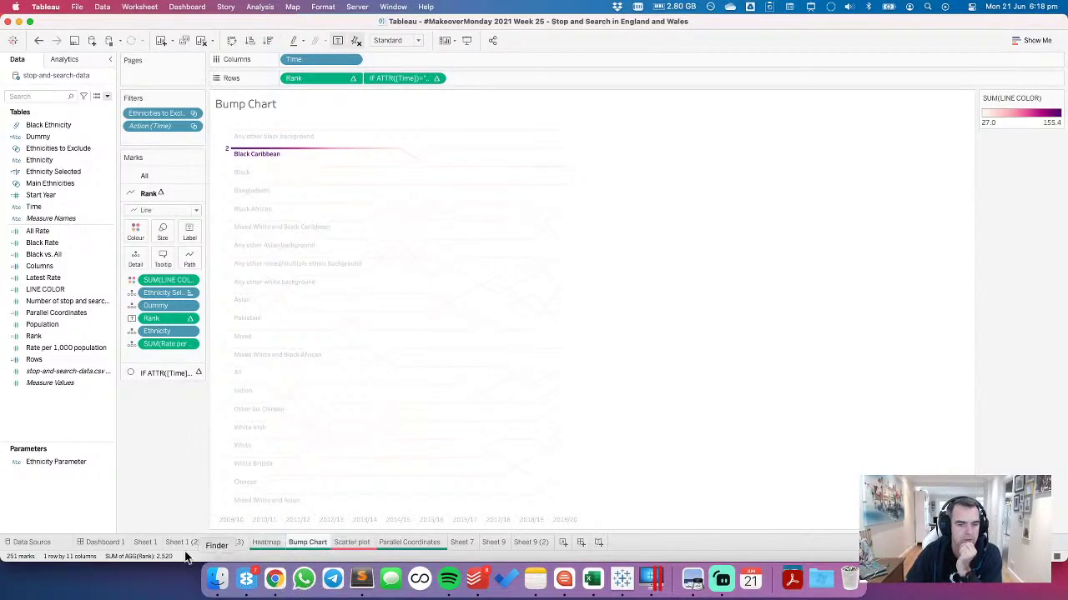
pyautogui.click(117, 542)
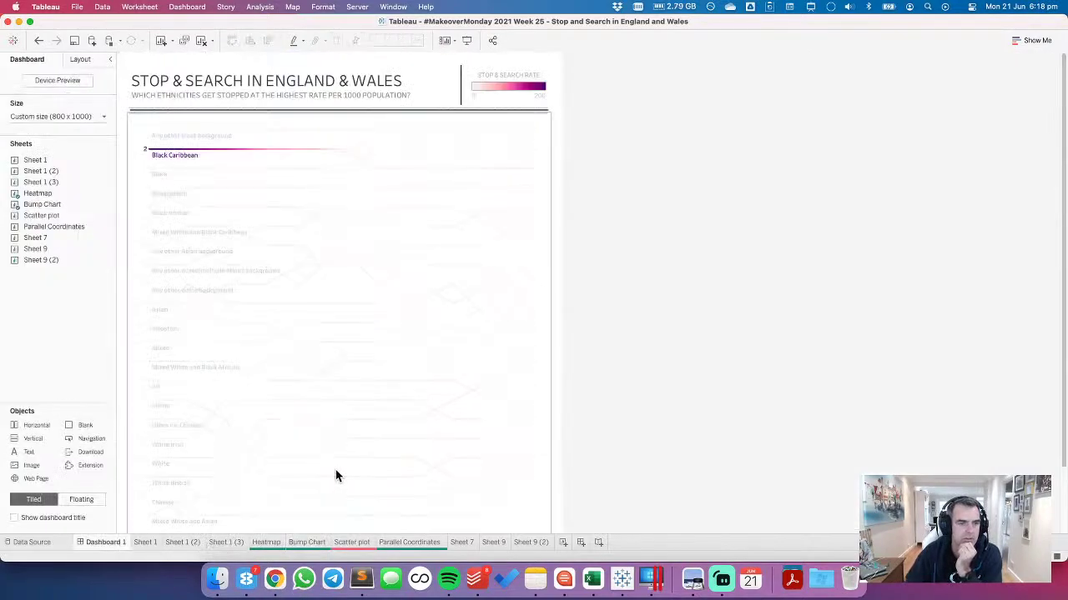
pyautogui.click(38, 41)
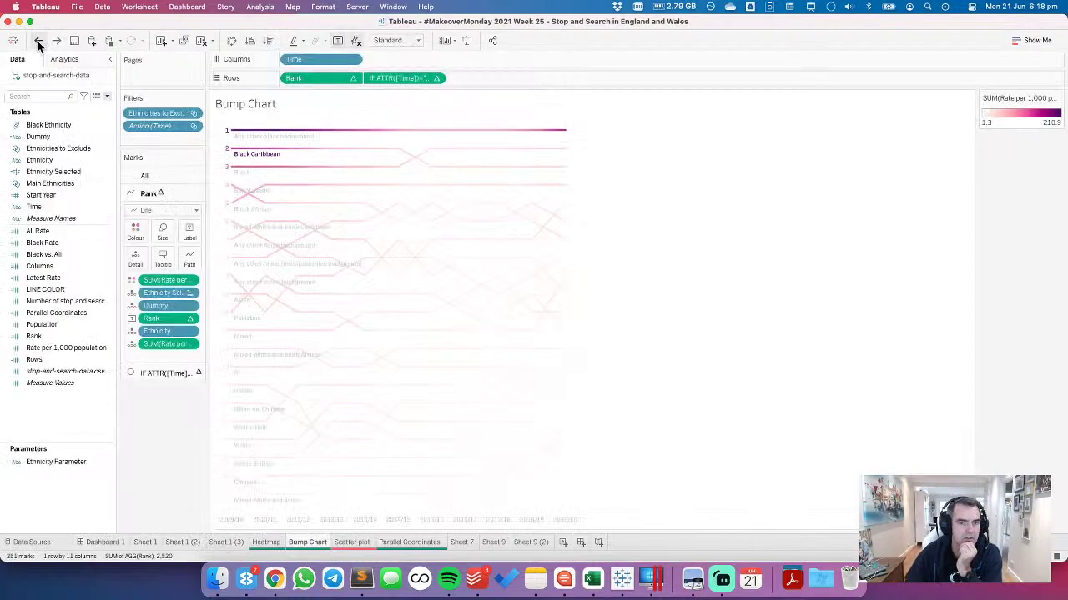
# Step: Undo the LINE COLOR field and the rate-based line colouring back to the Ethnicity Selected colours, and return to Dashboard 1
pyautogui.click(38, 40)
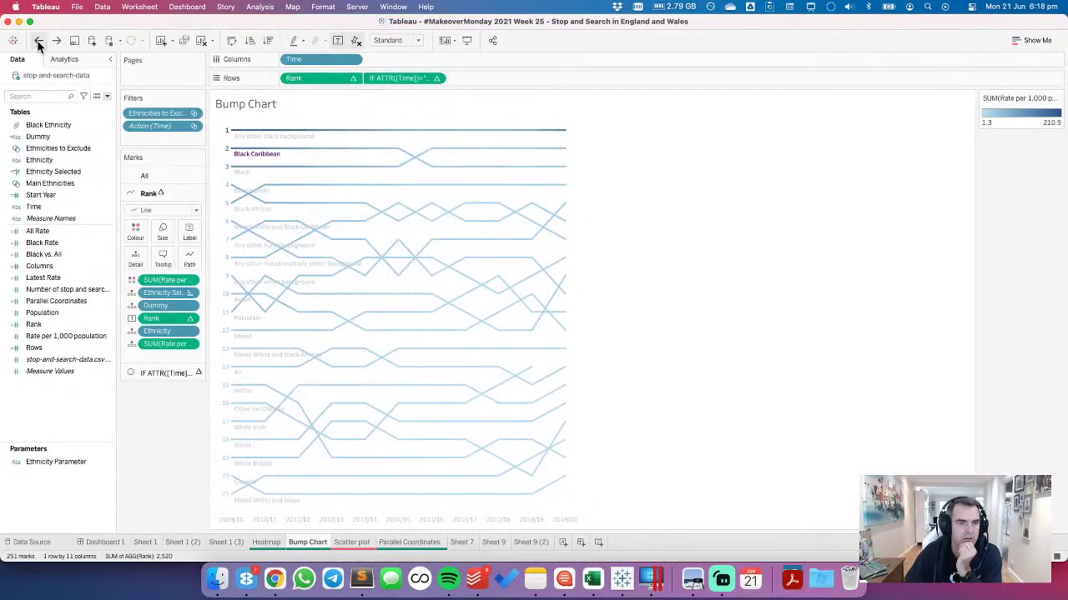
pyautogui.click(37, 40)
pyautogui.click(38, 41)
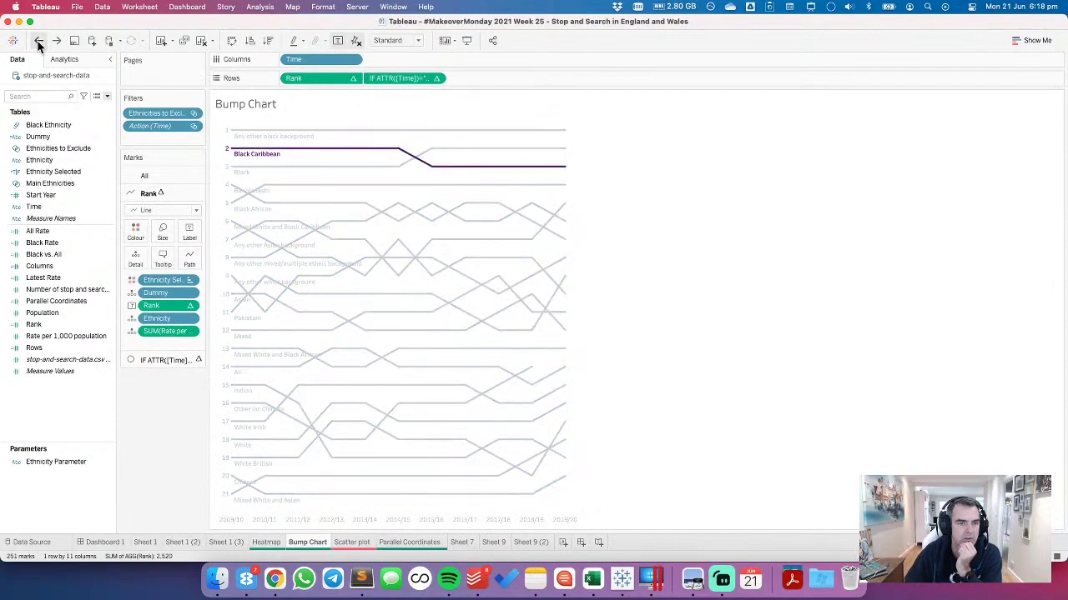
pyautogui.click(104, 542)
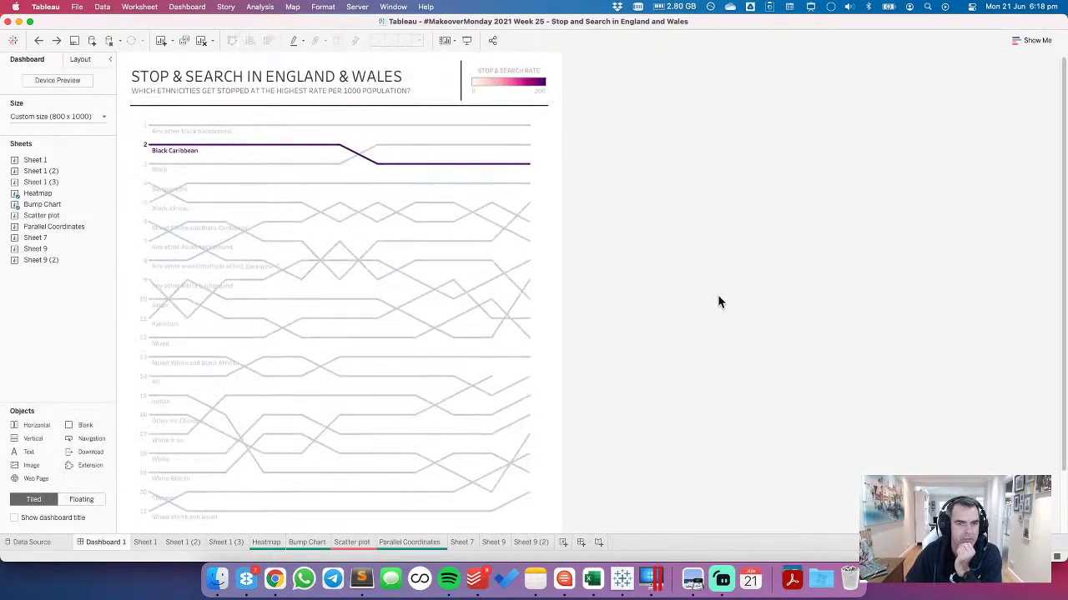
# Step: Set the height of the heatmap below the bump chart to 70 pixels
pyautogui.scroll(-3, 718, 301)
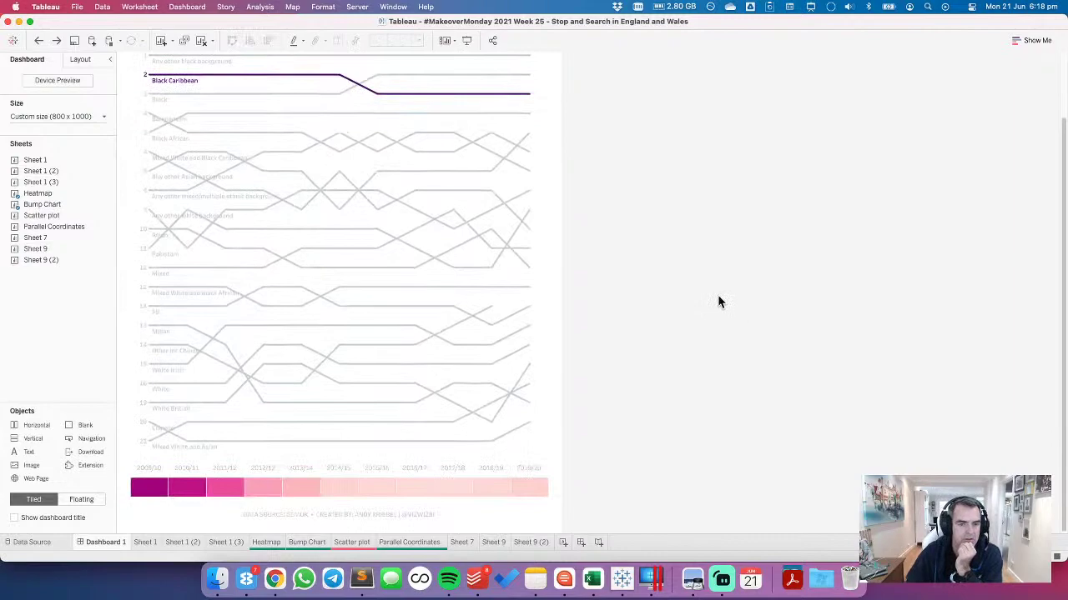
pyautogui.scroll(3, 718, 298)
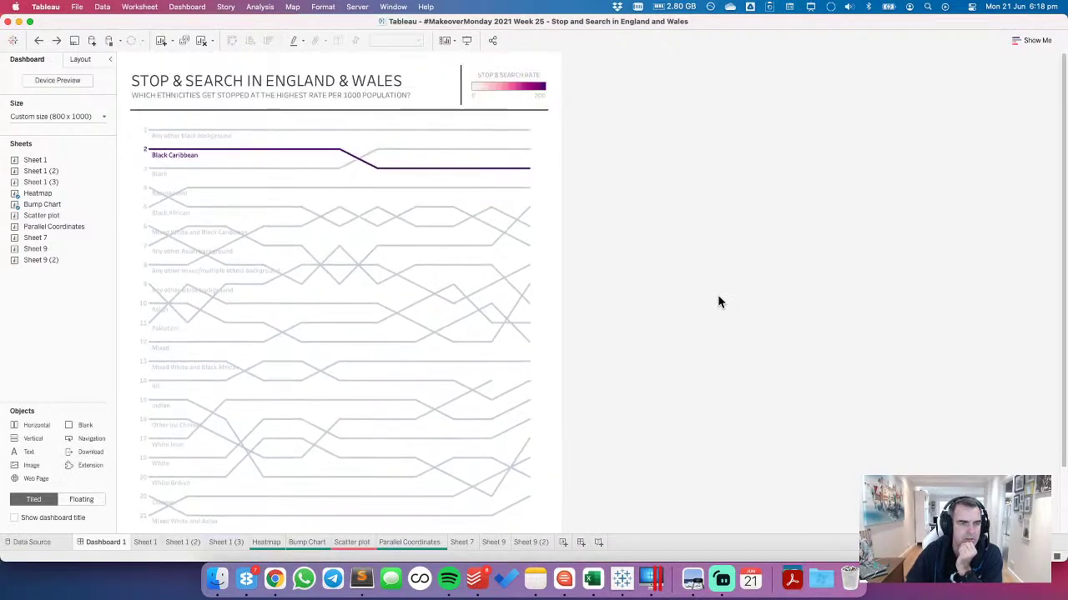
pyautogui.scroll(-3, 719, 301)
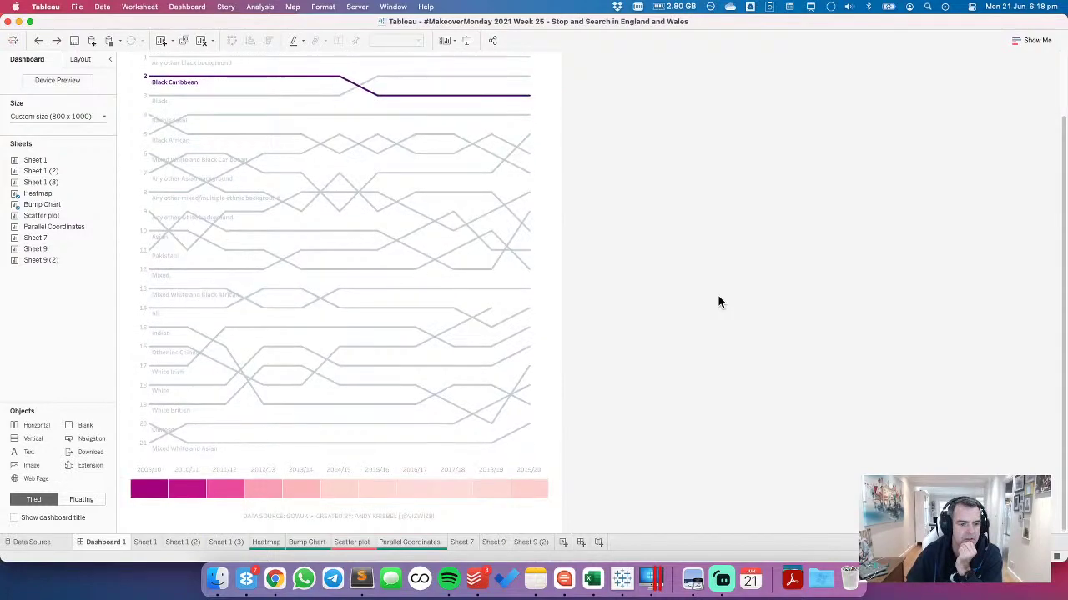
pyautogui.scroll(1, 719, 302)
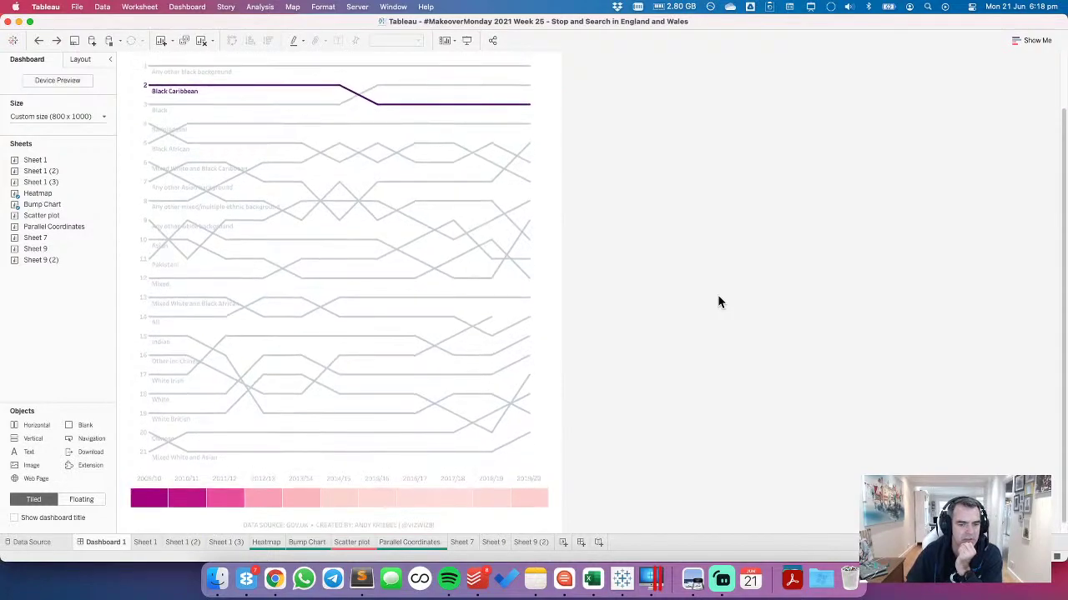
pyautogui.click(496, 524)
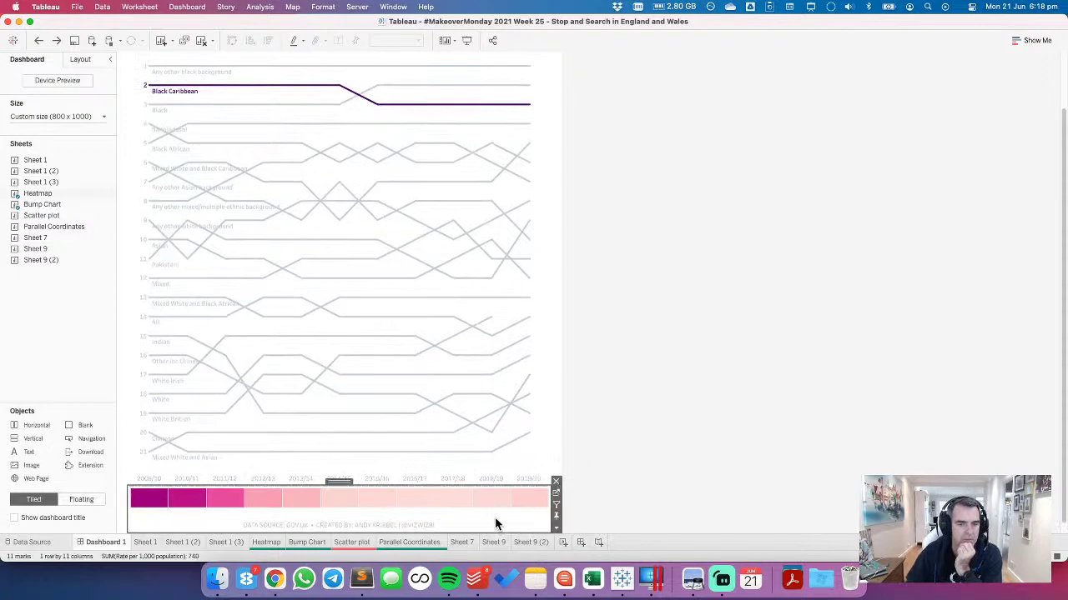
pyautogui.click(556, 524)
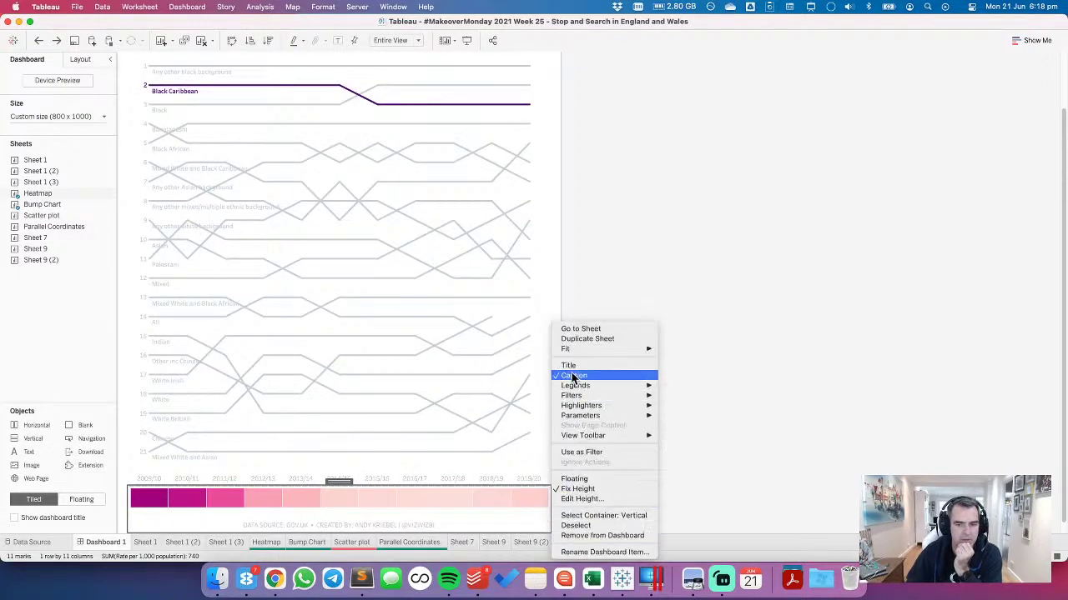
pyautogui.click(582, 498)
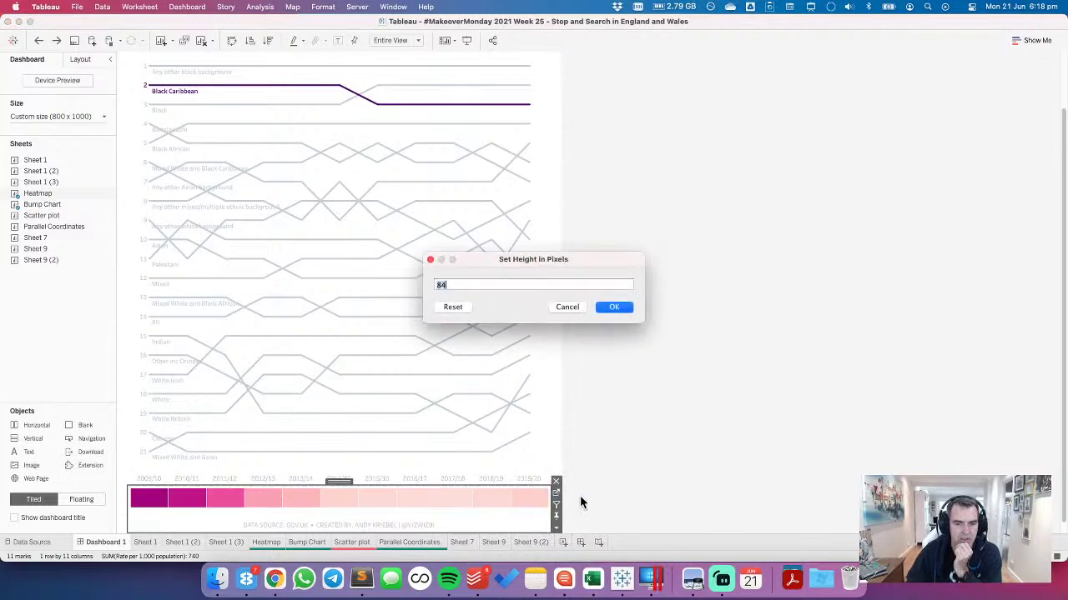
pyautogui.write('70')
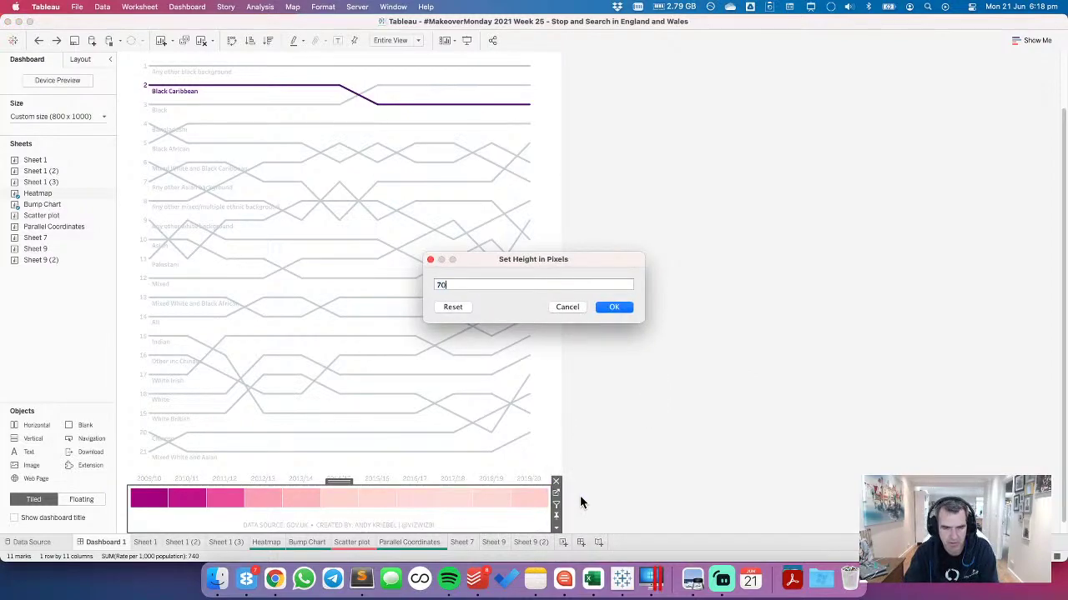
pyautogui.press('Return')
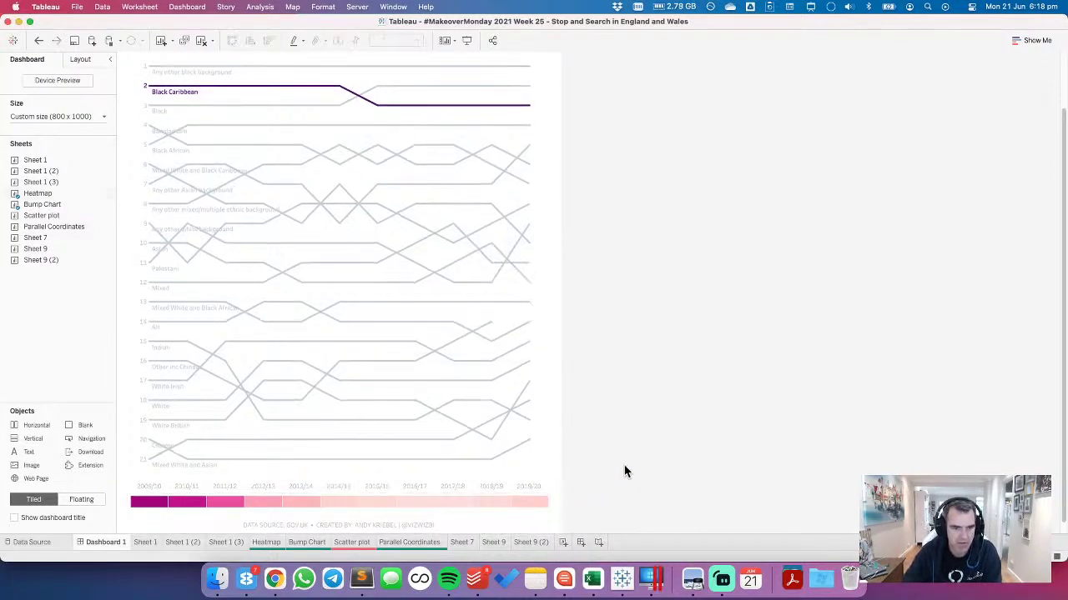
# Step: Move the heatmap from below the bump chart to directly beneath the dashboard title's divider line
pyautogui.scroll(3, 629, 455)
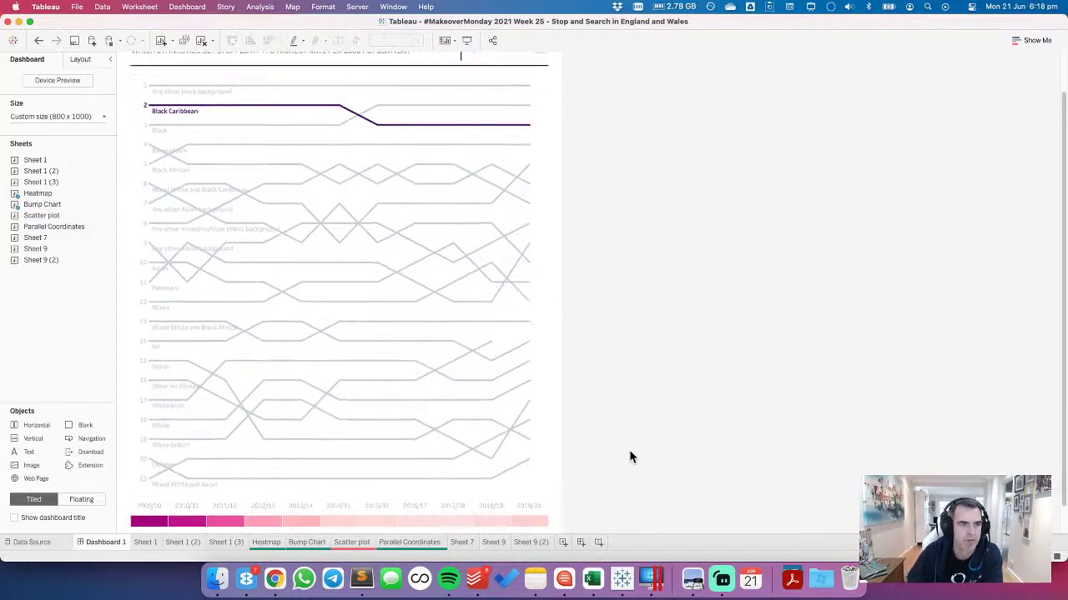
pyautogui.scroll(-3, 629, 457)
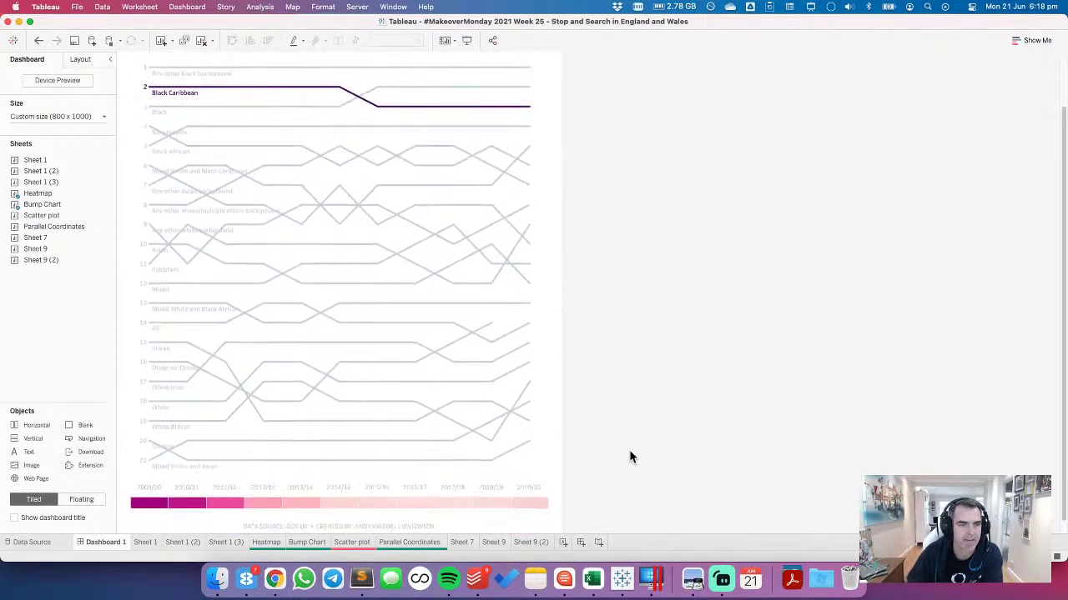
pyautogui.scroll(4, 630, 456)
pyautogui.scroll(-3, 629, 456)
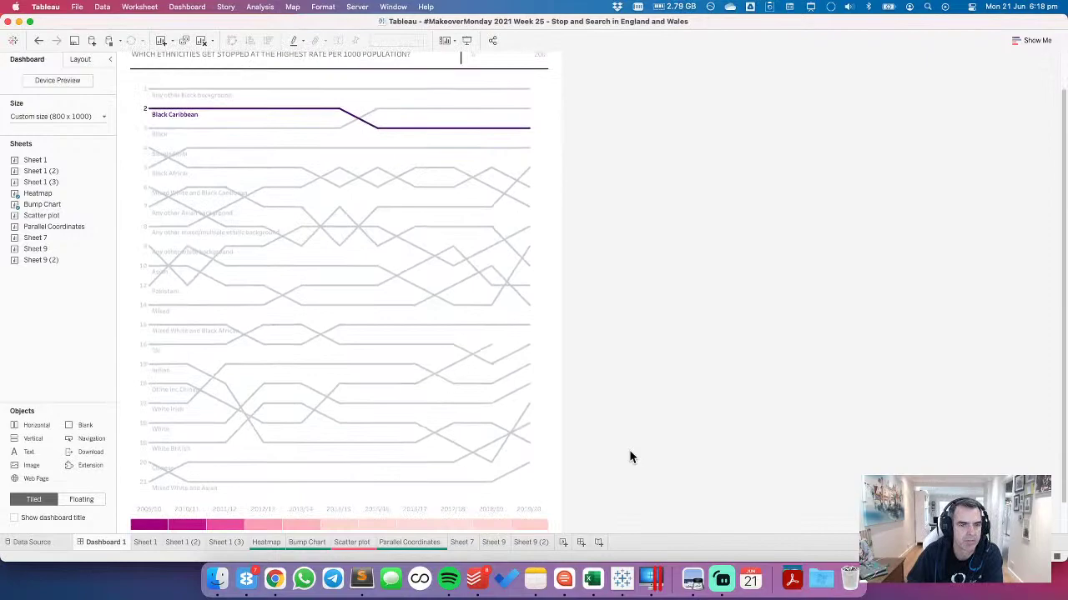
pyautogui.scroll(-3, 628, 457)
pyautogui.click(510, 509)
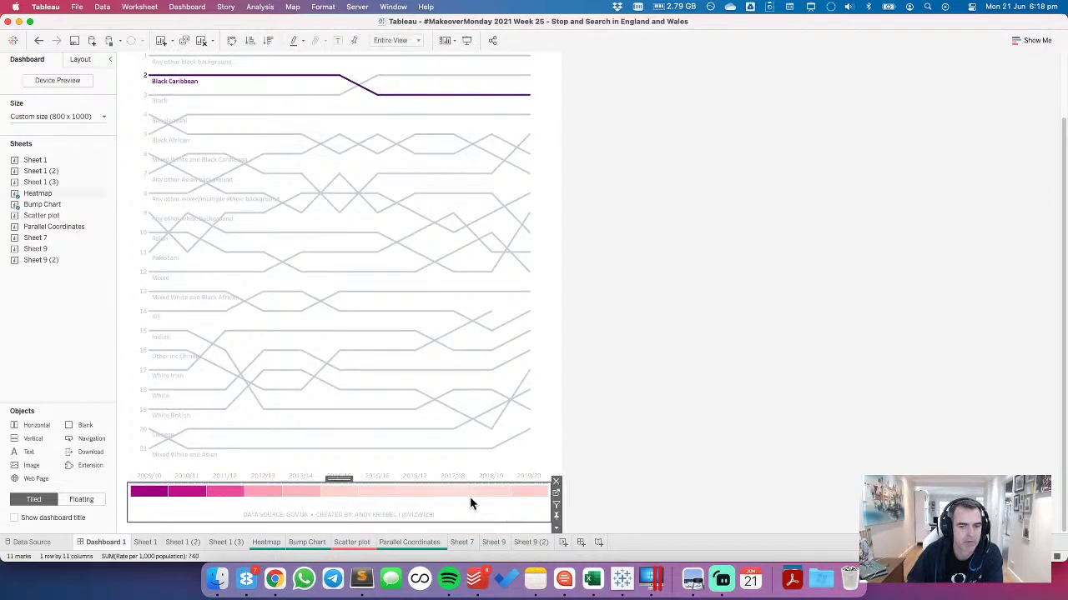
pyautogui.moveTo(339, 479); pyautogui.dragTo(335, 150)
pyautogui.scroll(5, 659, 293)
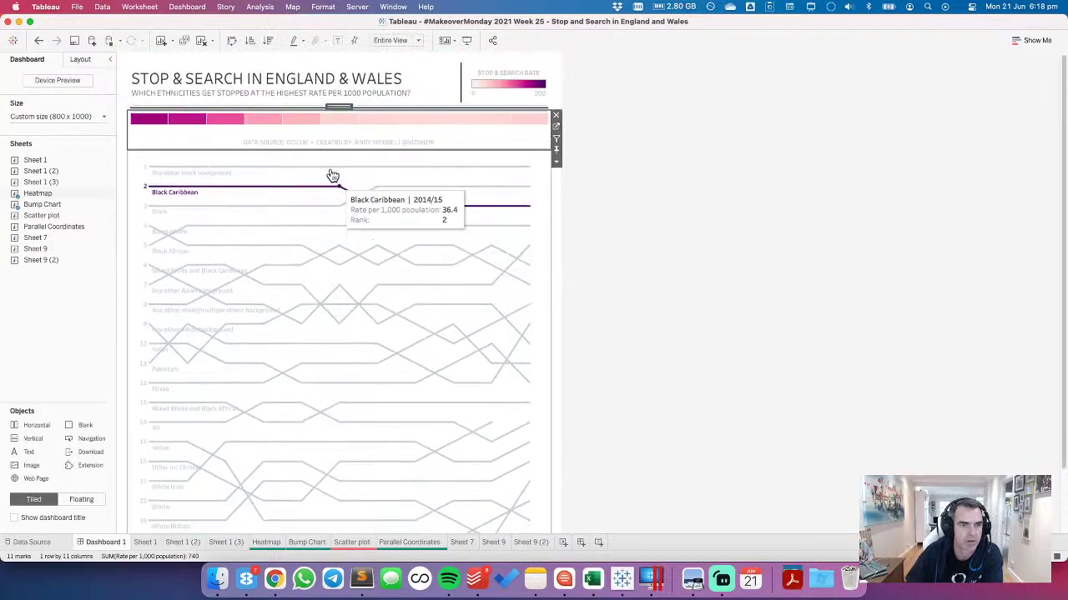
# Step: Hide the data source and author caption beneath the heatmap
pyautogui.rightClick(329, 143)
pyautogui.click(357, 167)
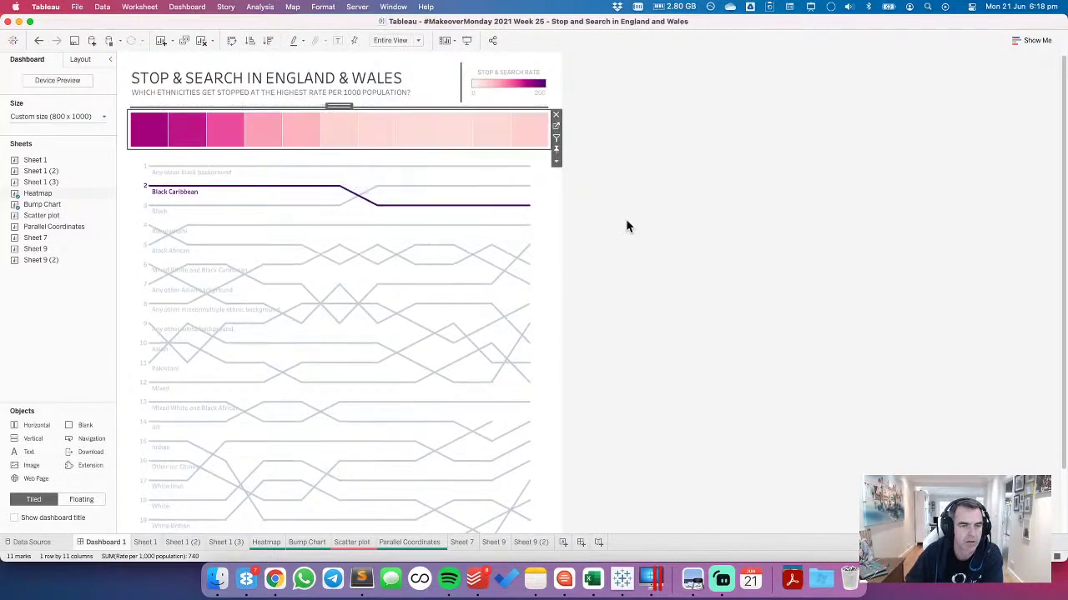
pyautogui.click(628, 227)
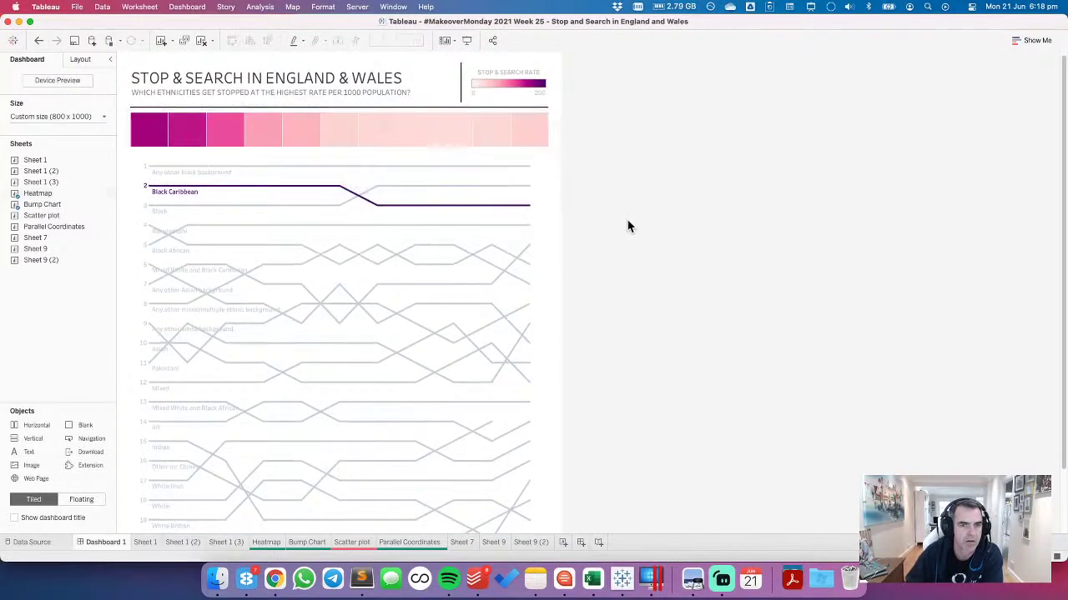
# Step: Set the height of the heatmap above the bump chart to 50 pixels
pyautogui.click(456, 125)
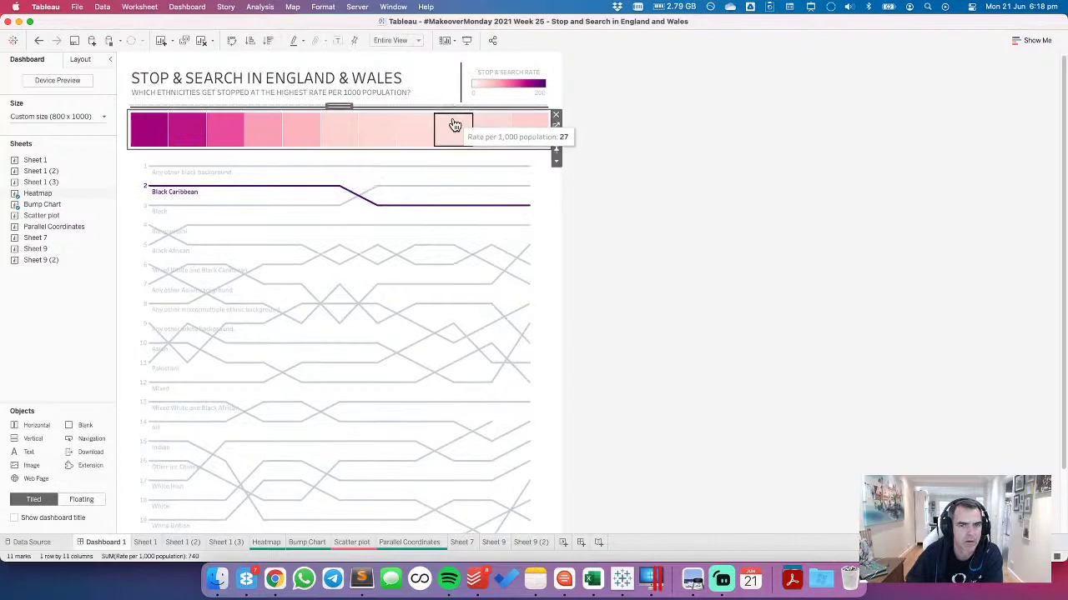
pyautogui.click(555, 161)
pyautogui.click(587, 344)
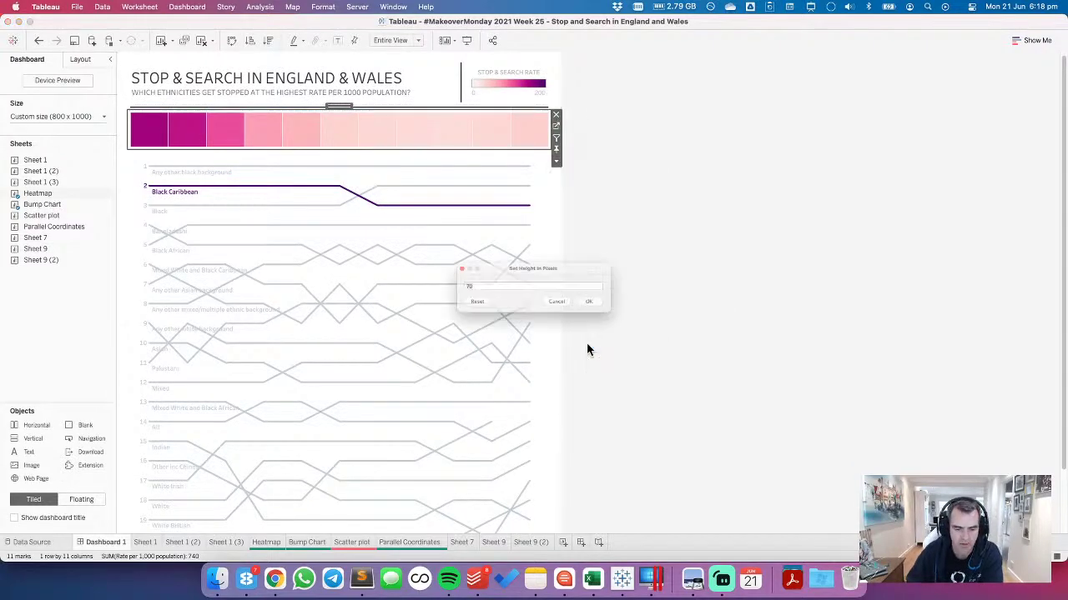
pyautogui.write('50')
pyautogui.press('Return')
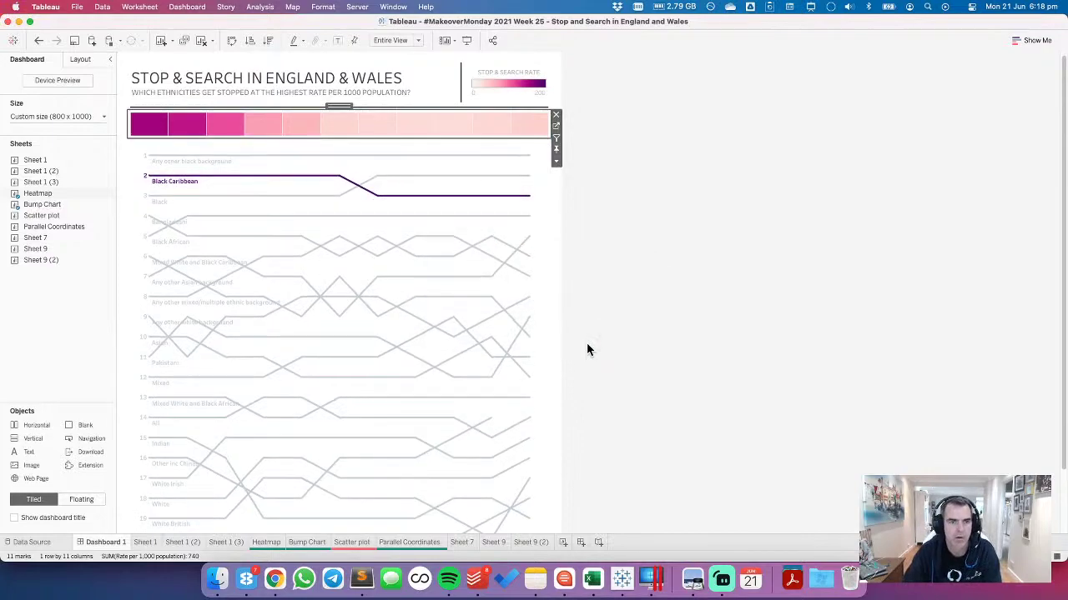
# Step: Reduce the heatmap's height to 30 pixels and deselect it
pyautogui.click(556, 161)
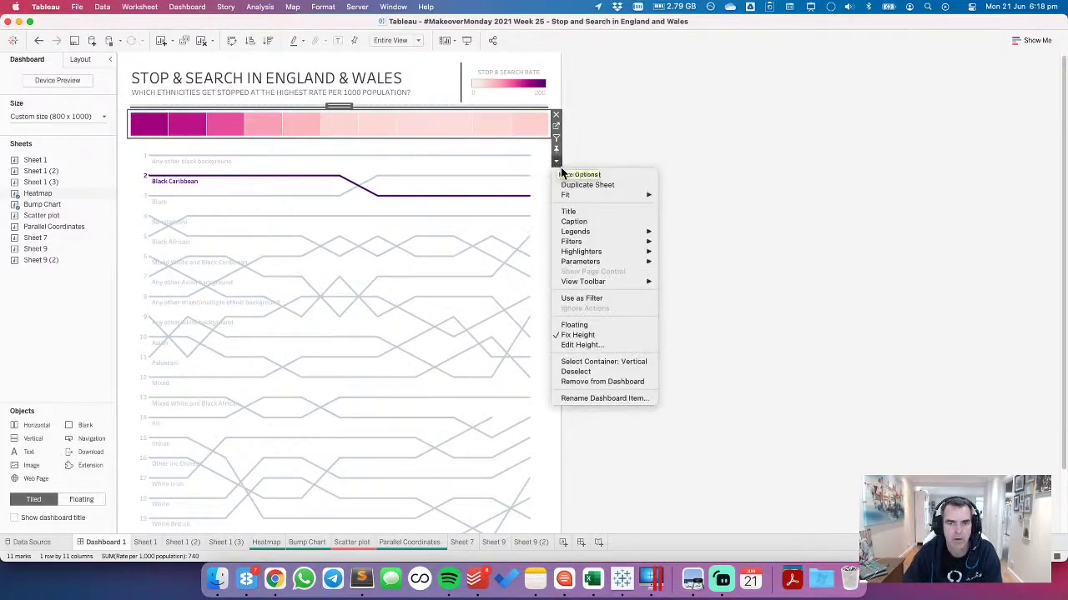
pyautogui.click(581, 345)
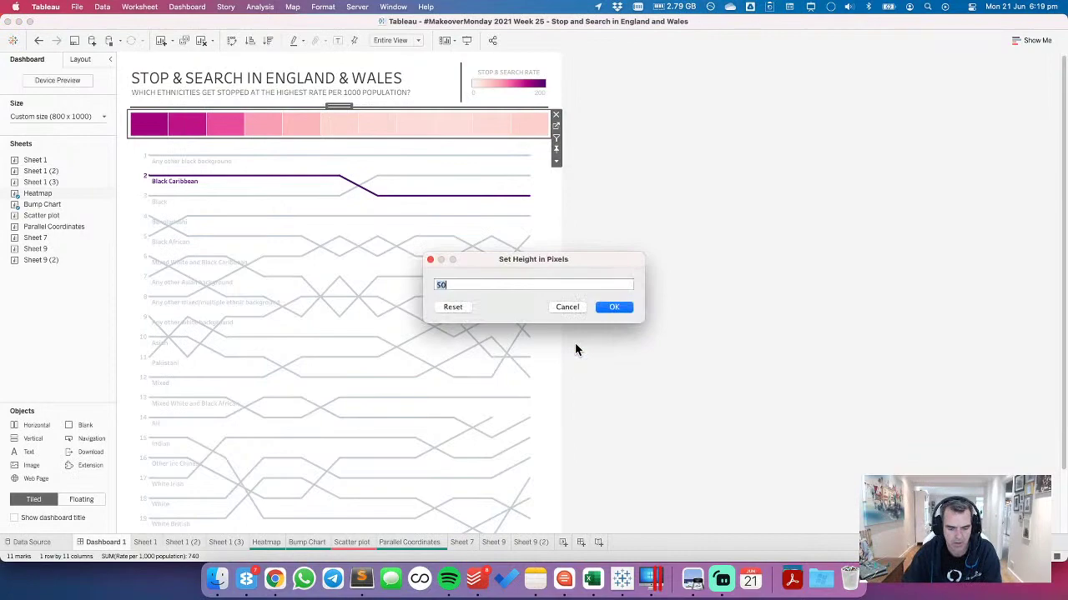
pyautogui.write('30')
pyautogui.press('Return')
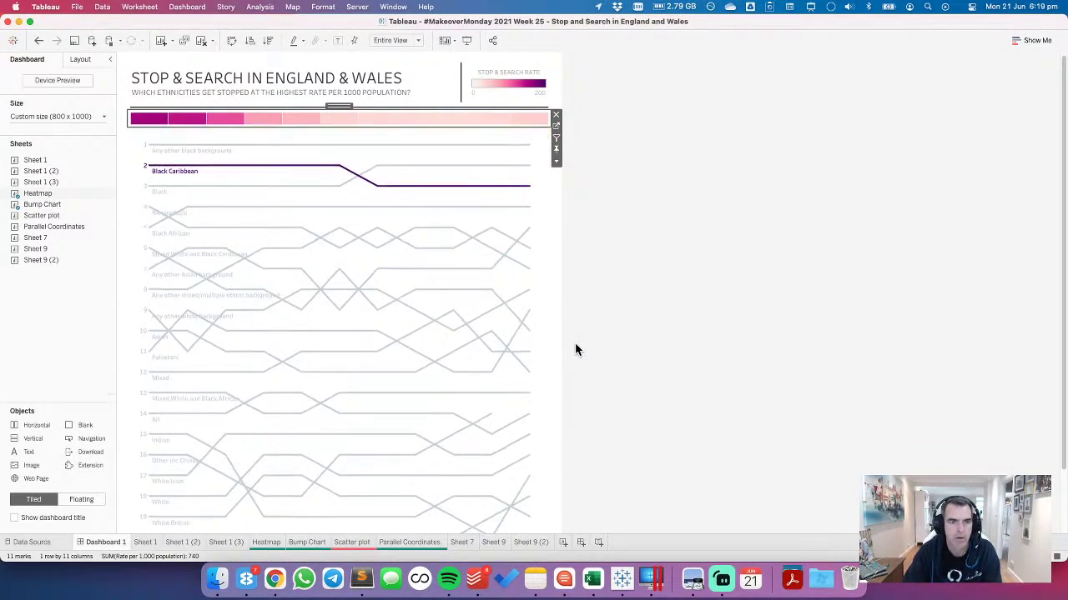
pyautogui.click(602, 299)
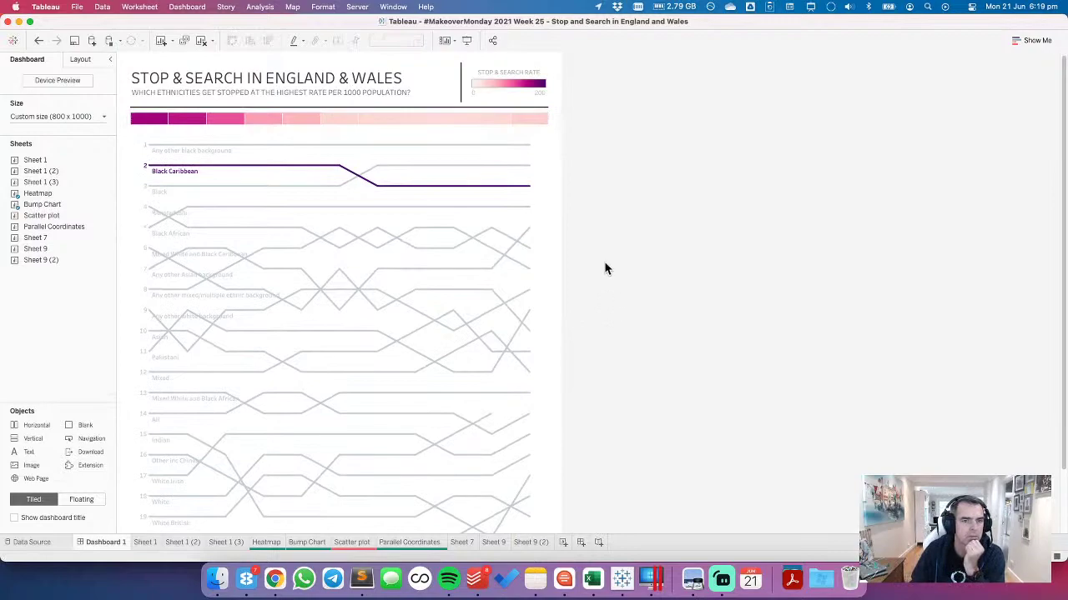
# Step: Show the heatmap's caption temporarily to copy its full data source and author credit text, and undo showing the caption
pyautogui.click(542, 123)
pyautogui.click(557, 165)
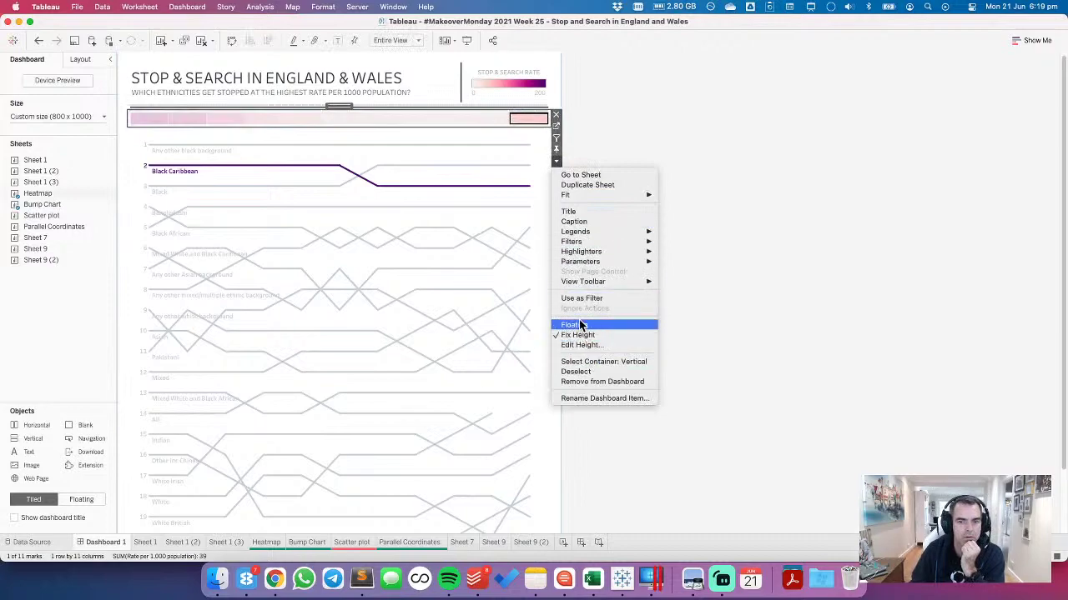
pyautogui.click(577, 222)
pyautogui.doubleClick(330, 119)
pyautogui.press('super+c')
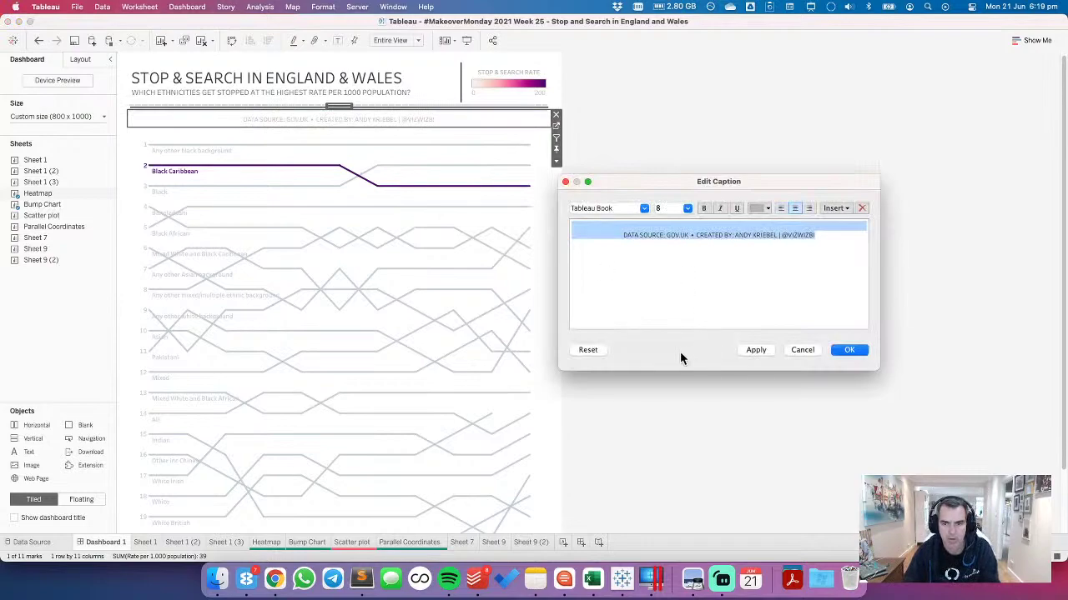
pyautogui.click(813, 352)
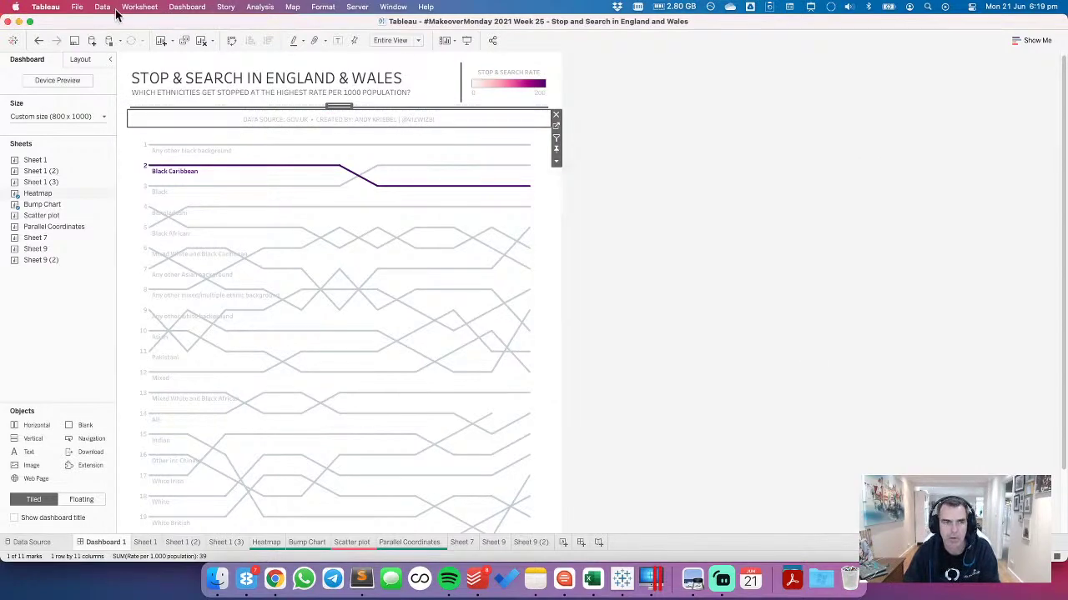
pyautogui.click(38, 40)
# Step: Show the bump chart's caption and replace its default text with the copied data source and author credit
pyautogui.click(527, 160)
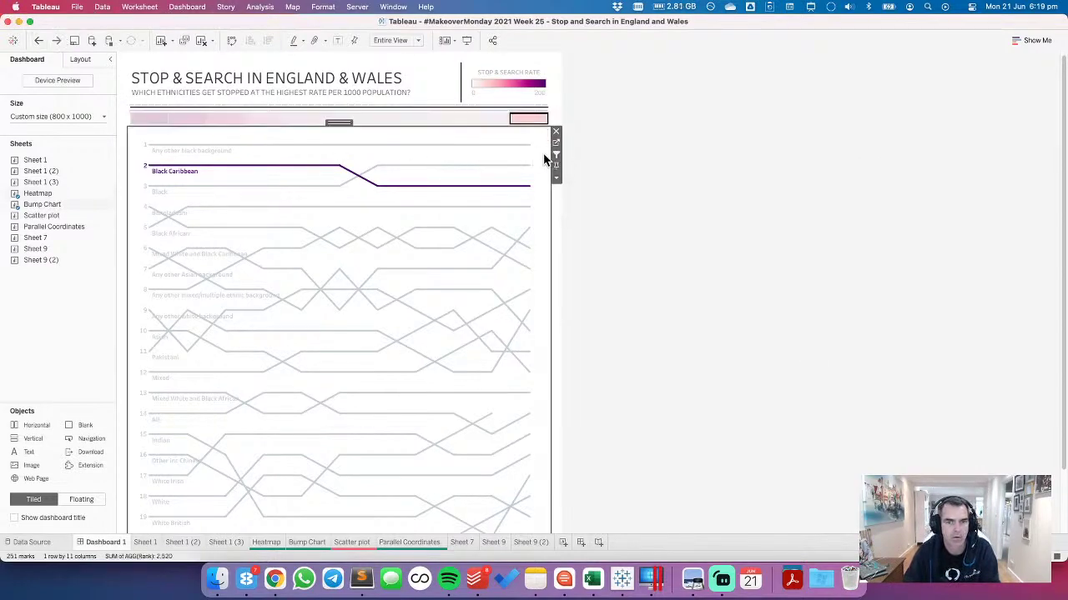
pyautogui.click(557, 177)
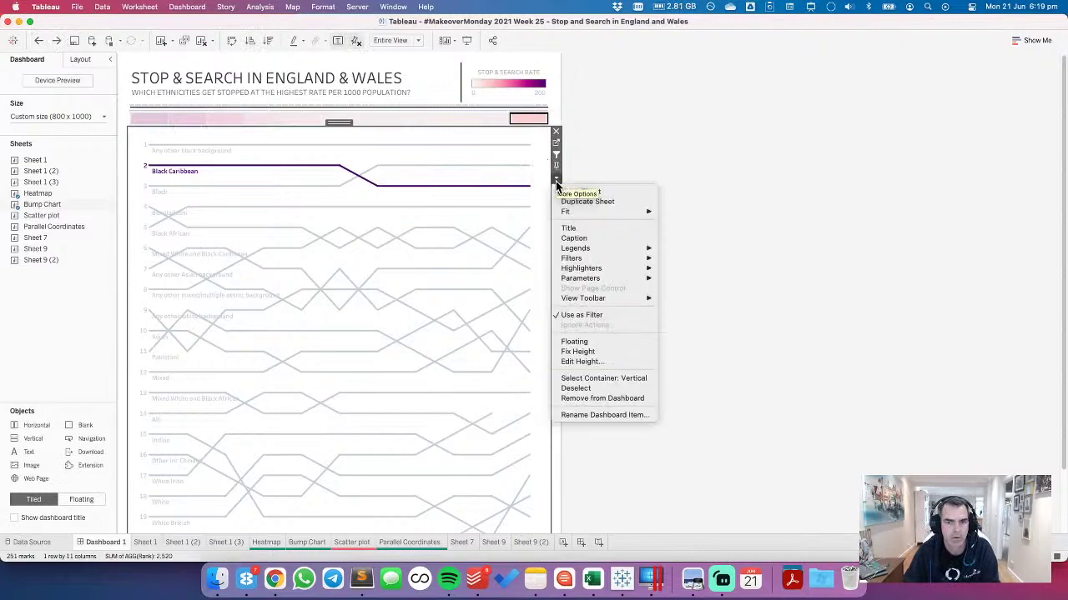
pyautogui.click(574, 239)
pyautogui.scroll(-3, 484, 370)
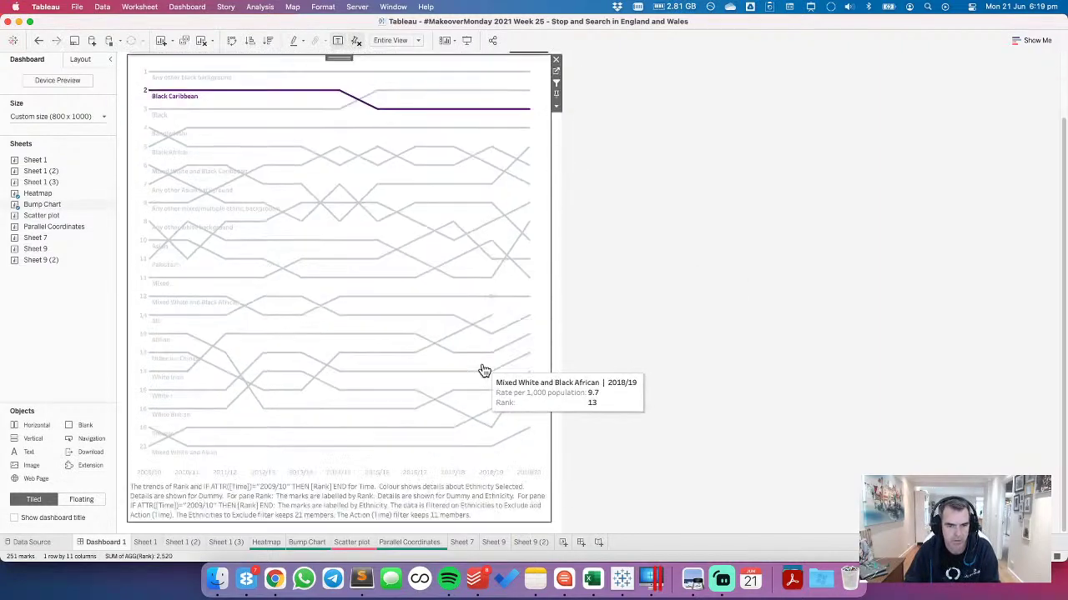
pyautogui.doubleClick(373, 495)
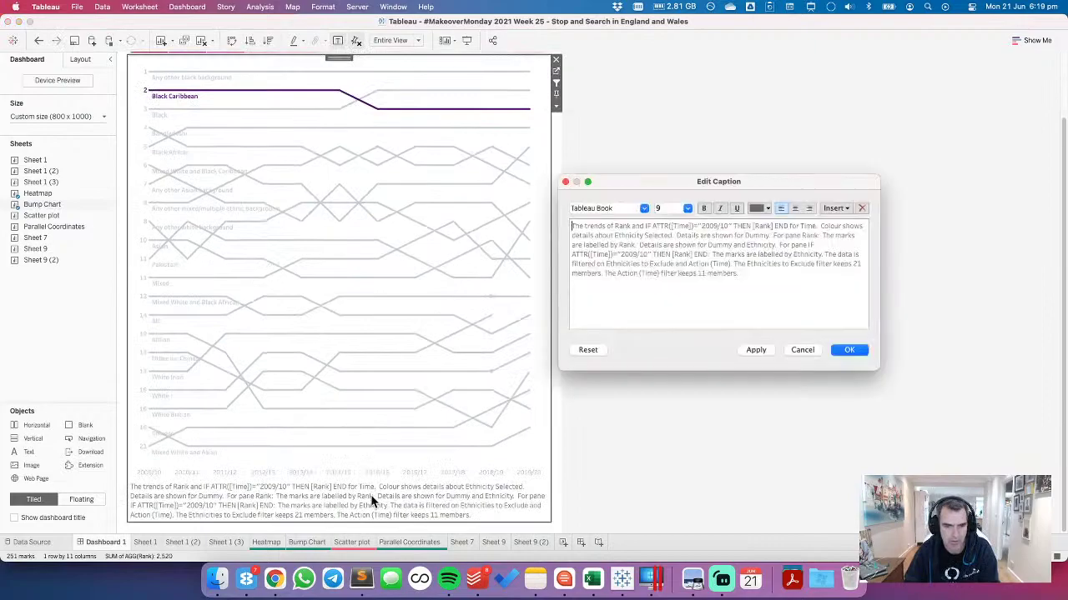
pyautogui.press('super+a')
pyautogui.press('super+v')
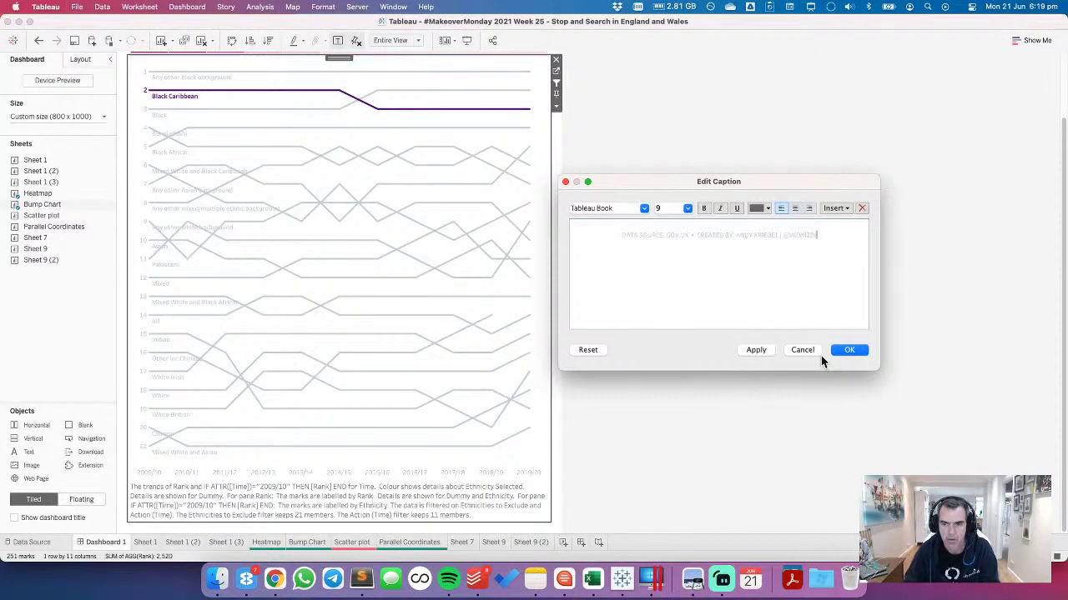
pyautogui.click(847, 349)
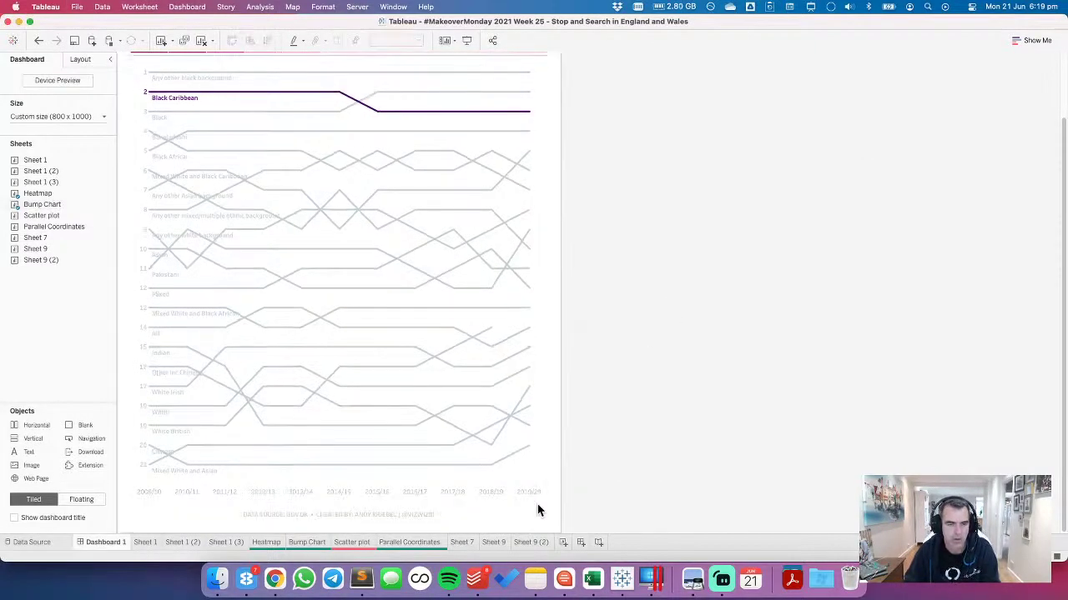
# Step: Place the bump chart's year labels above the lines by turning off showing the innermost level at the bottom of the view in Table Options
pyautogui.click(528, 491)
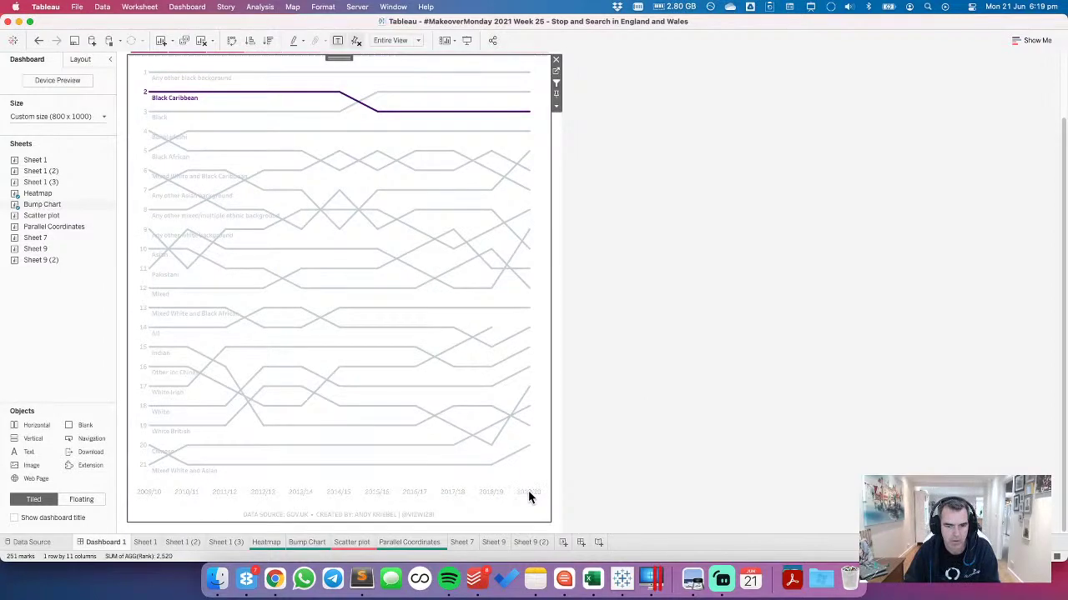
pyautogui.click(263, 8)
pyautogui.moveTo(302, 170)
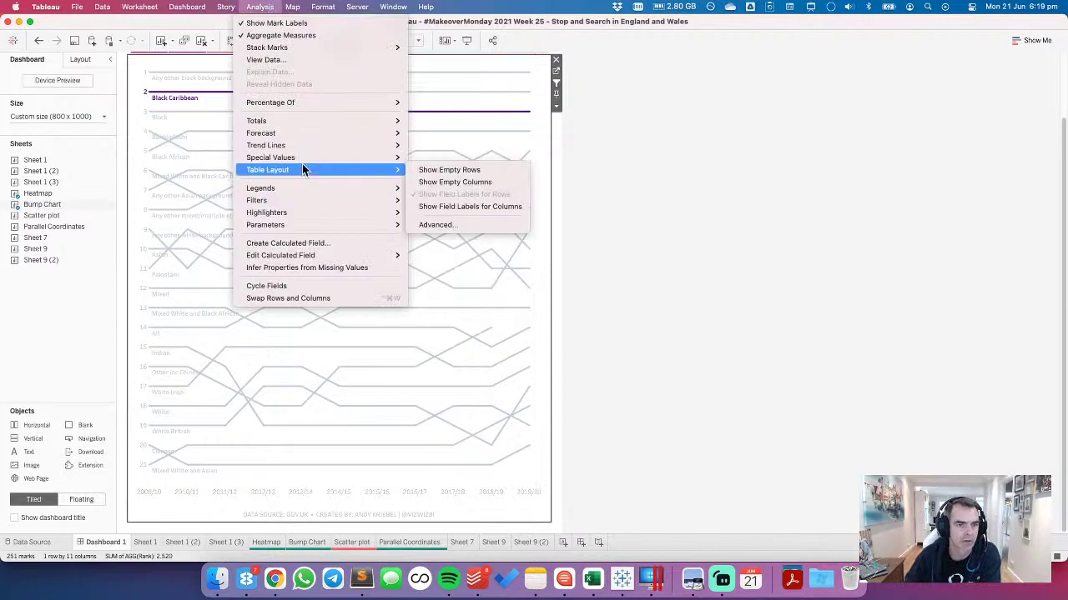
pyautogui.click(446, 222)
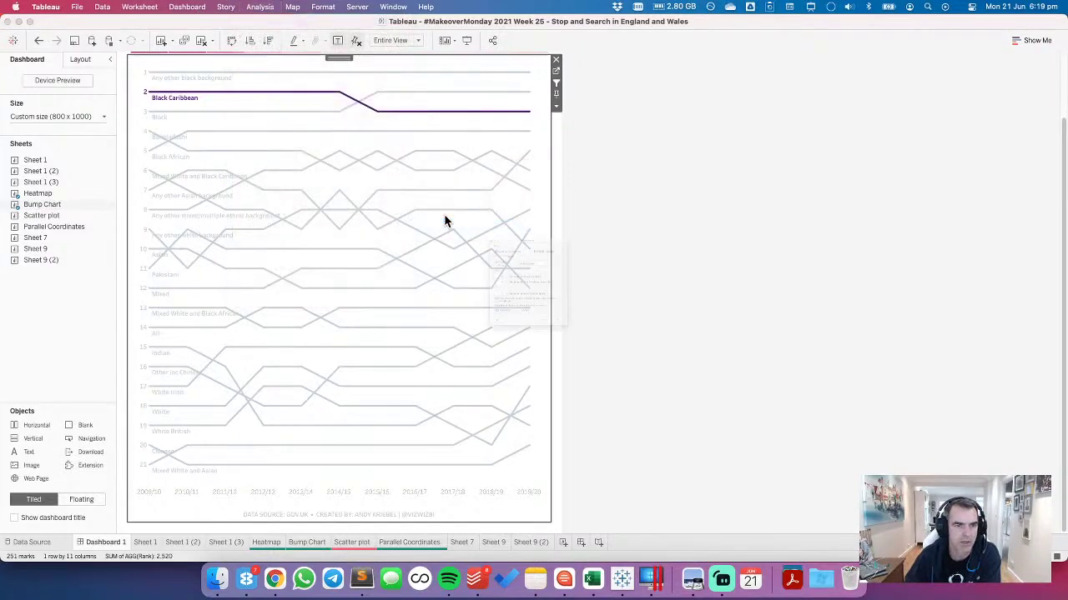
pyautogui.click(429, 346)
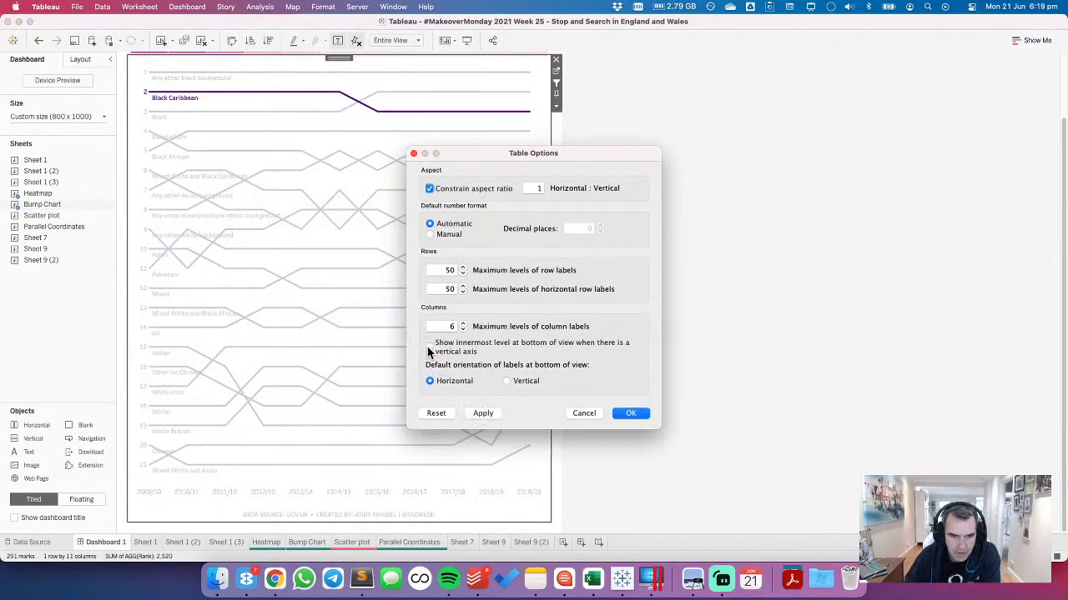
pyautogui.click(480, 414)
pyautogui.click(631, 412)
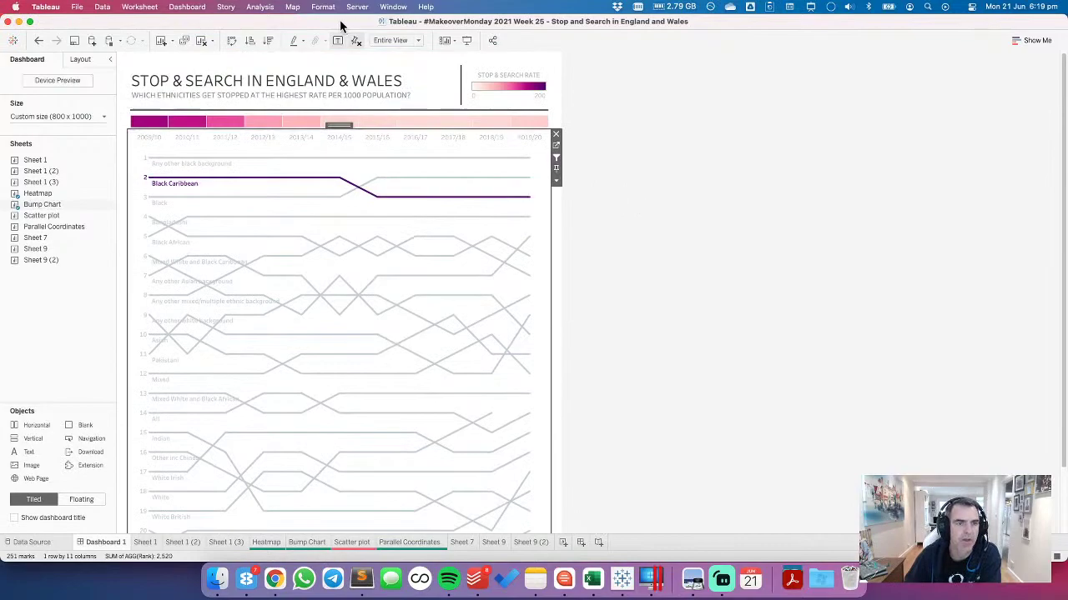
# Step: Save the workbook and preview the dashboard in presentation mode, checking how the heatmap responds to different ethnicity lines
pyautogui.click(76, 41)
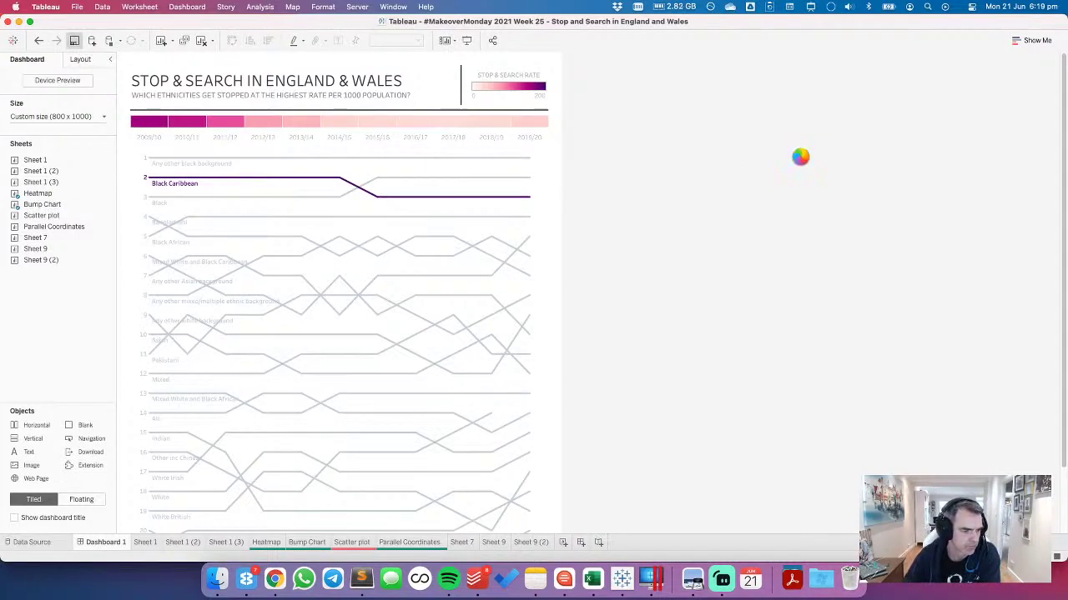
pyautogui.hotkey('alt', 'Return')
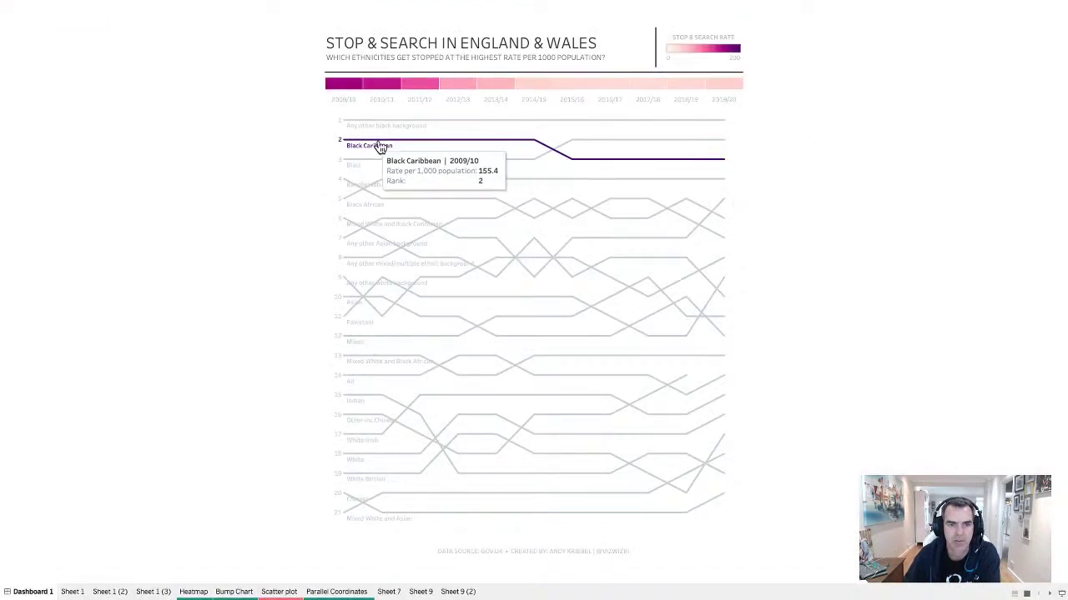
pyautogui.moveTo(593, 189)
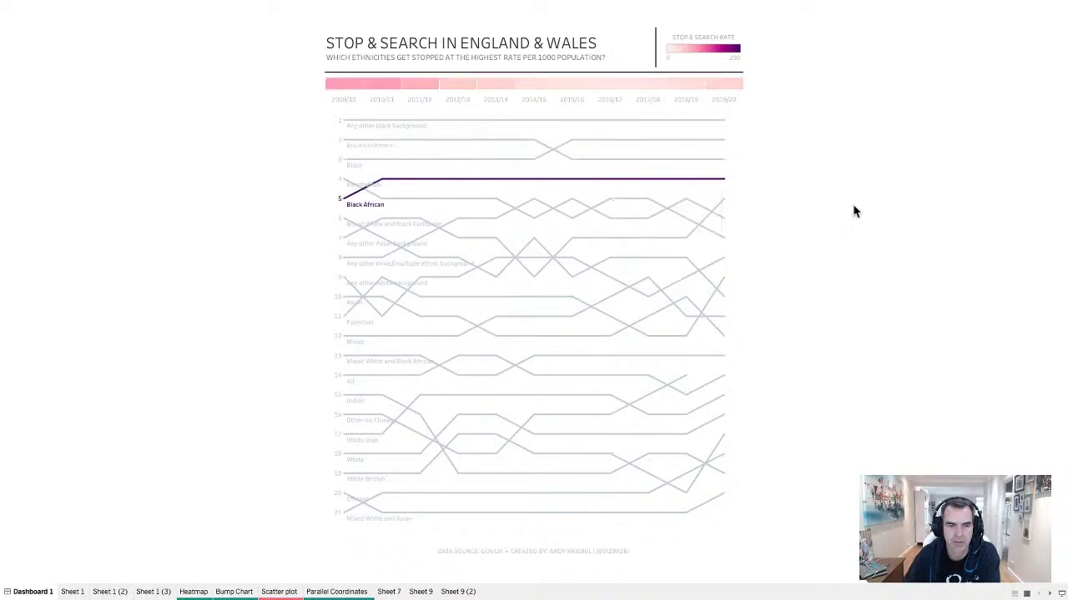
pyautogui.moveTo(643, 243)
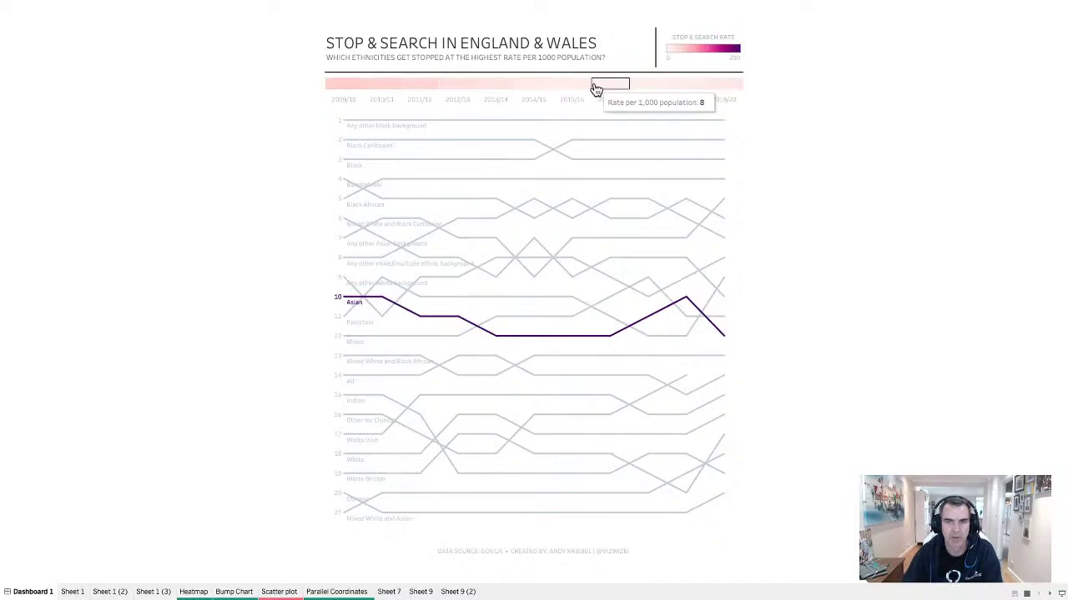
pyautogui.press('Escape')
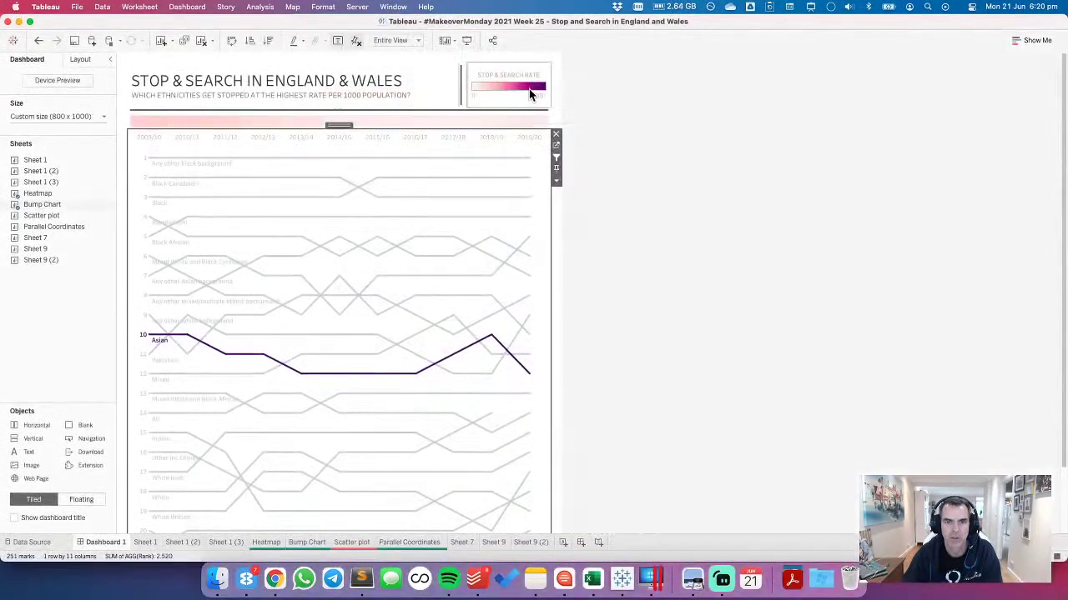
# Step: Change the stop and search rate colour legend's palette to Magma 20 diverging
pyautogui.doubleClick(528, 89)
pyautogui.click(544, 191)
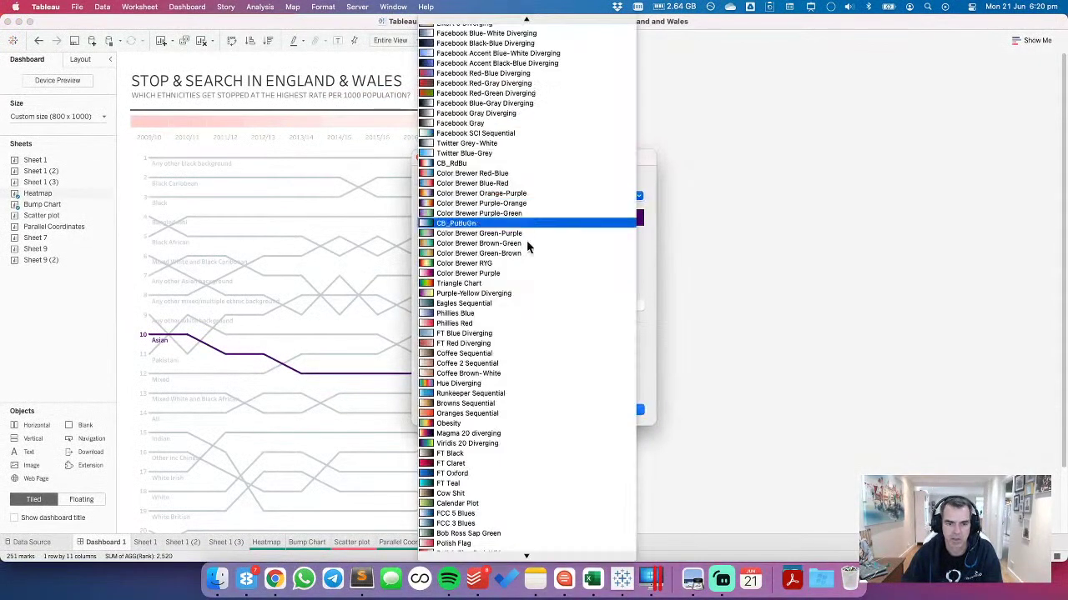
pyautogui.click(472, 433)
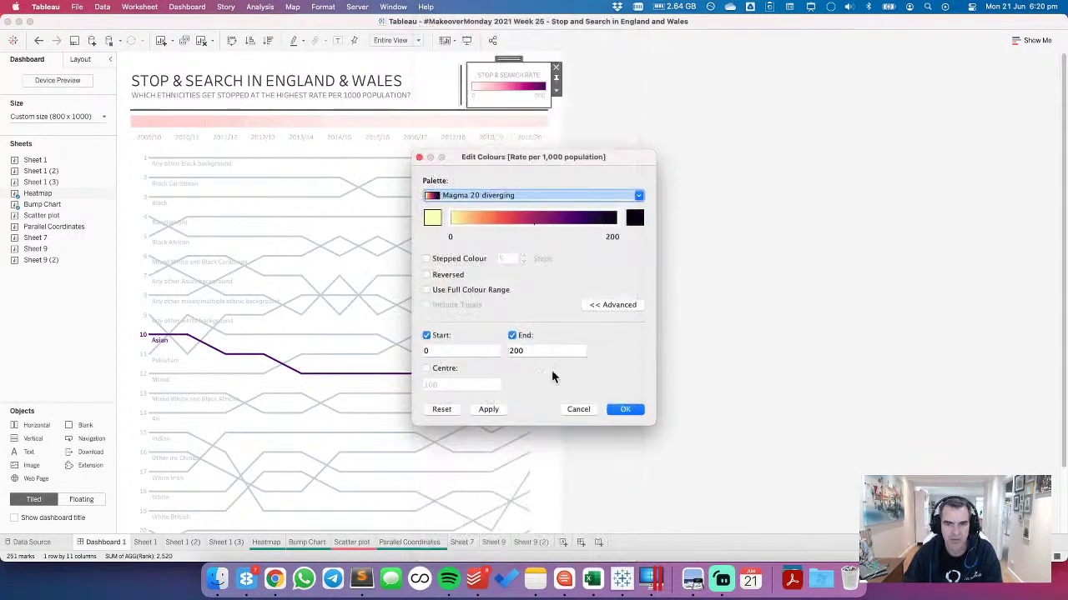
pyautogui.click(622, 409)
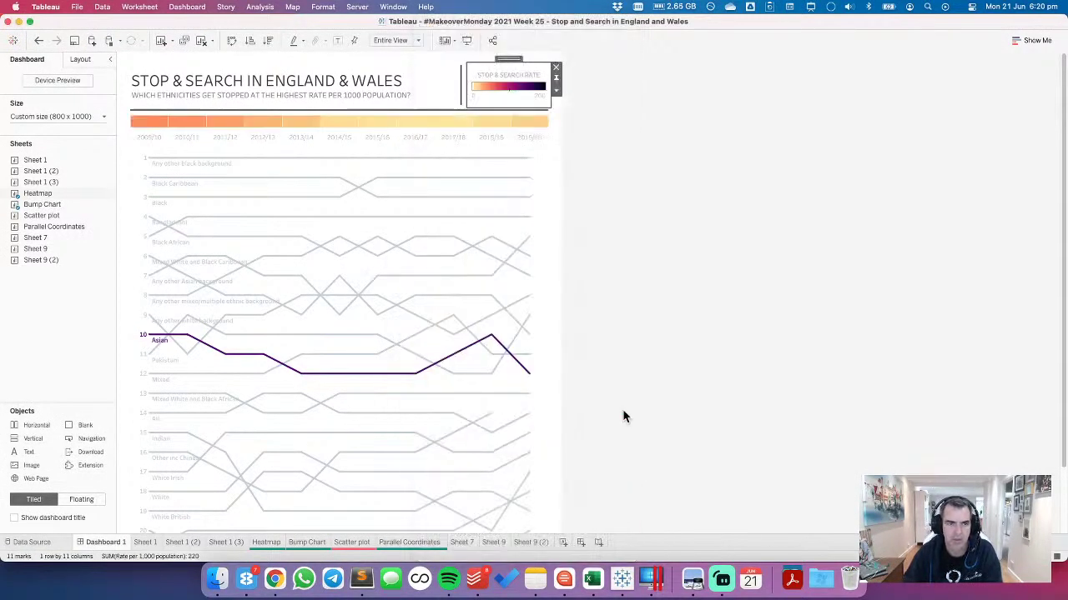
# Step: Present the dashboard and highlight the Black, Black African, Any other Asian background and All lines to examine the heatmap's recoloured response
pyautogui.click(466, 40)
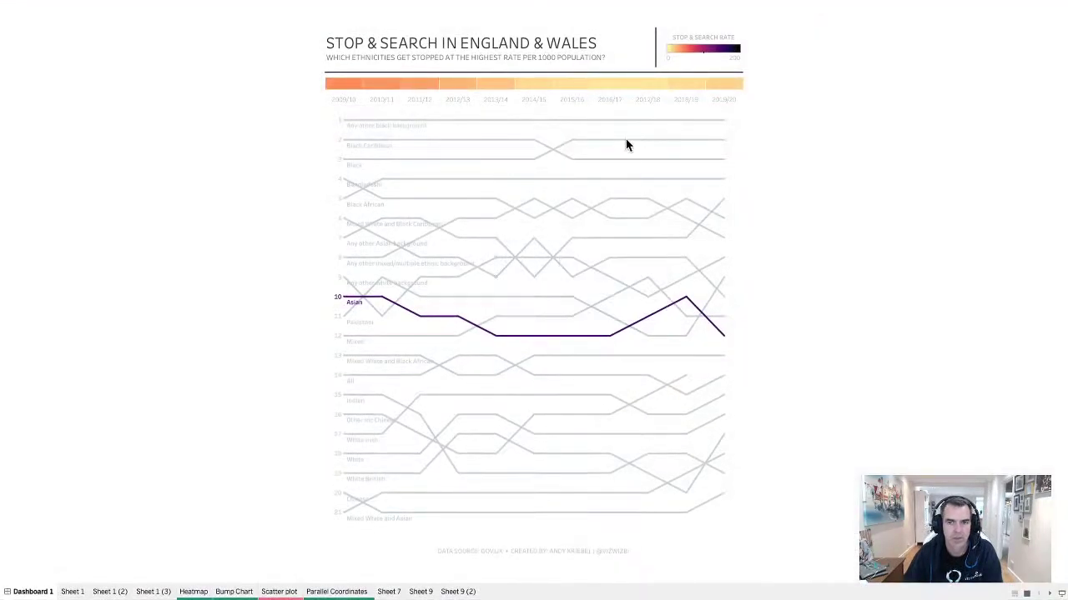
pyautogui.click(627, 145)
pyautogui.click(611, 163)
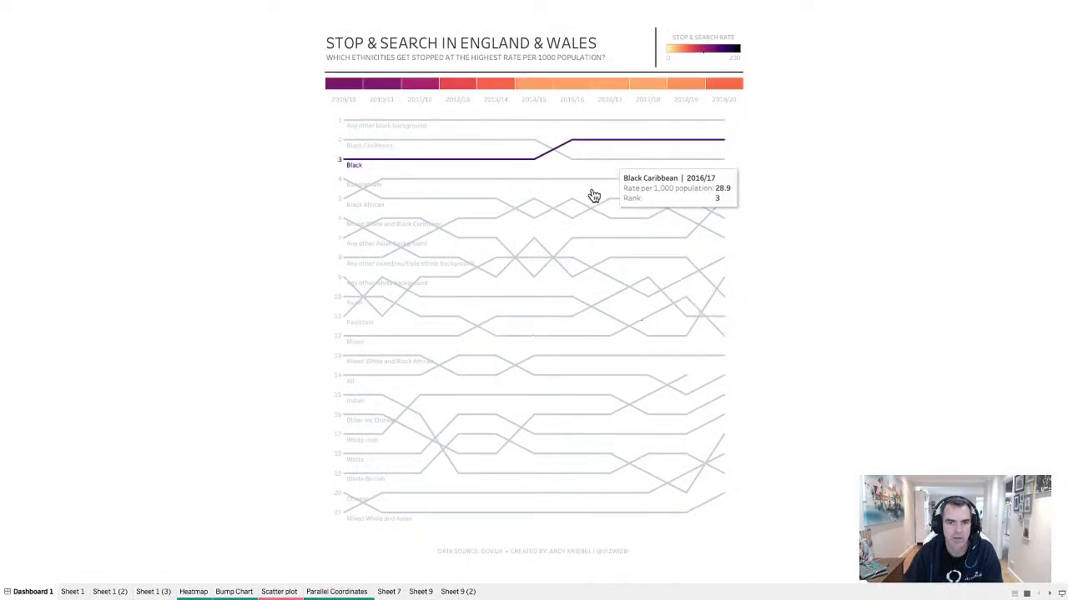
pyautogui.click(504, 198)
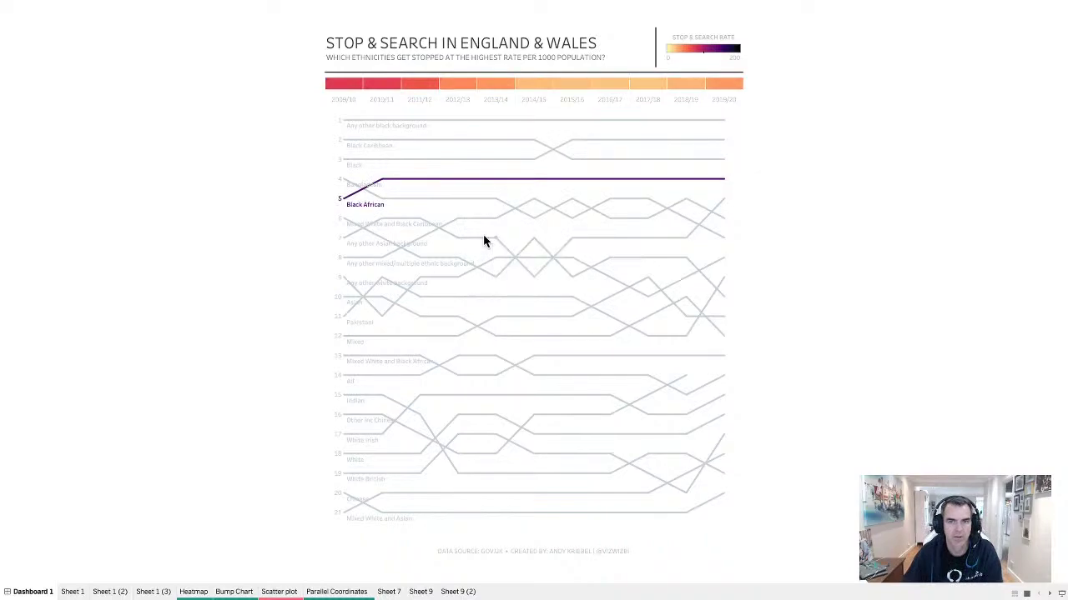
pyautogui.click(484, 239)
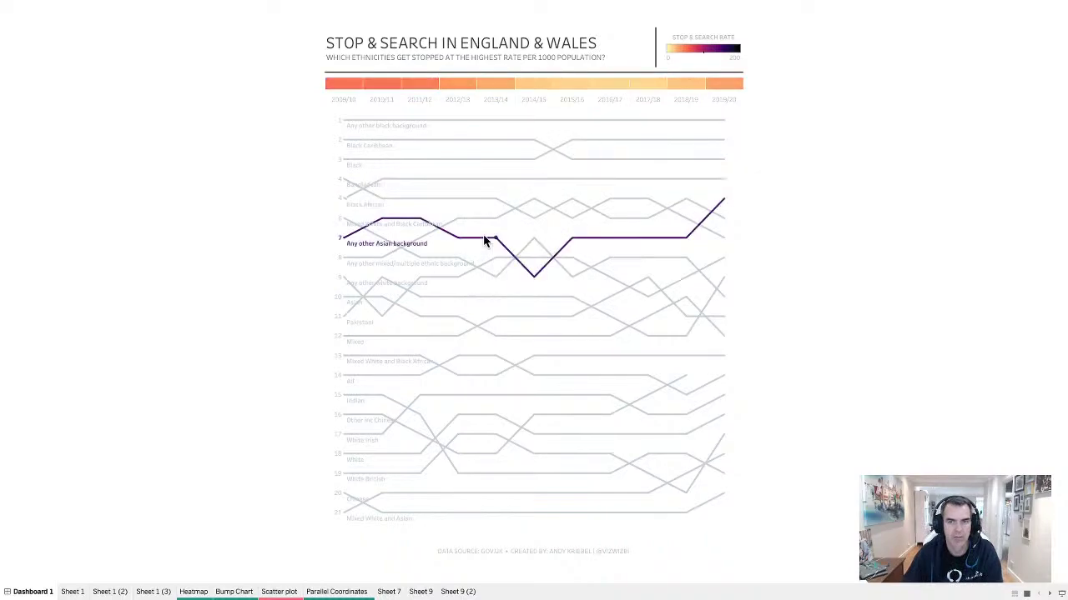
pyautogui.click(368, 400)
pyautogui.click(377, 379)
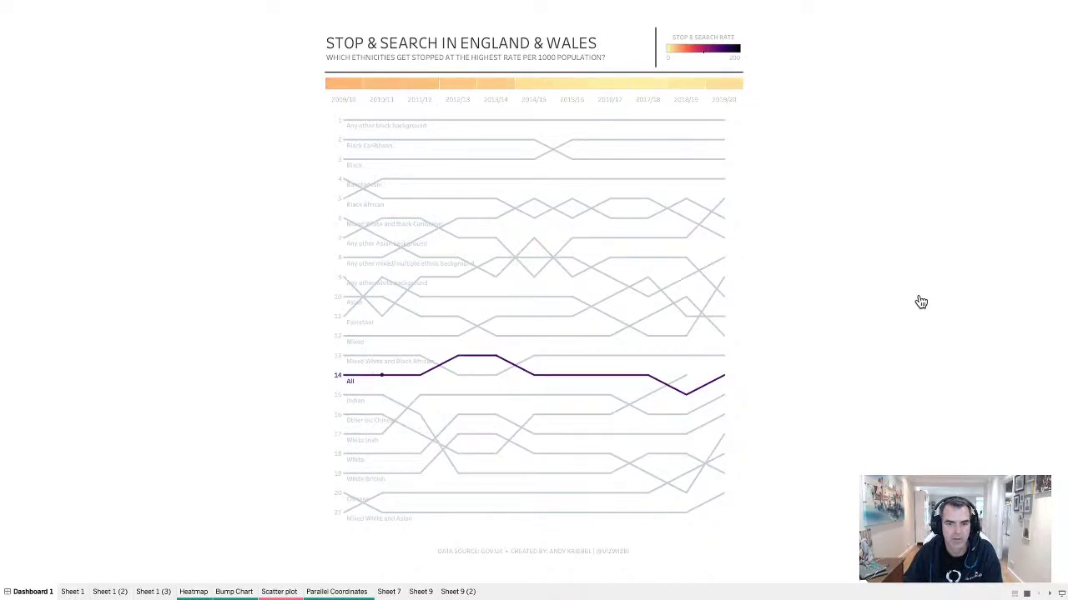